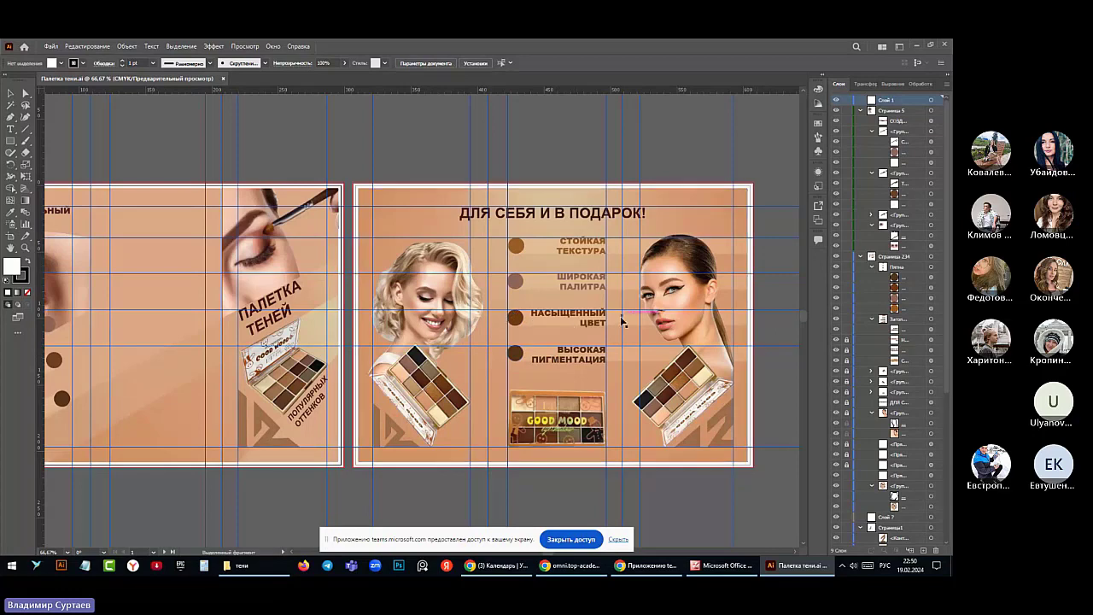
Scroll through the shared eyeshadow palette banners in the meeting view
scroll(605, 362, down, 3)
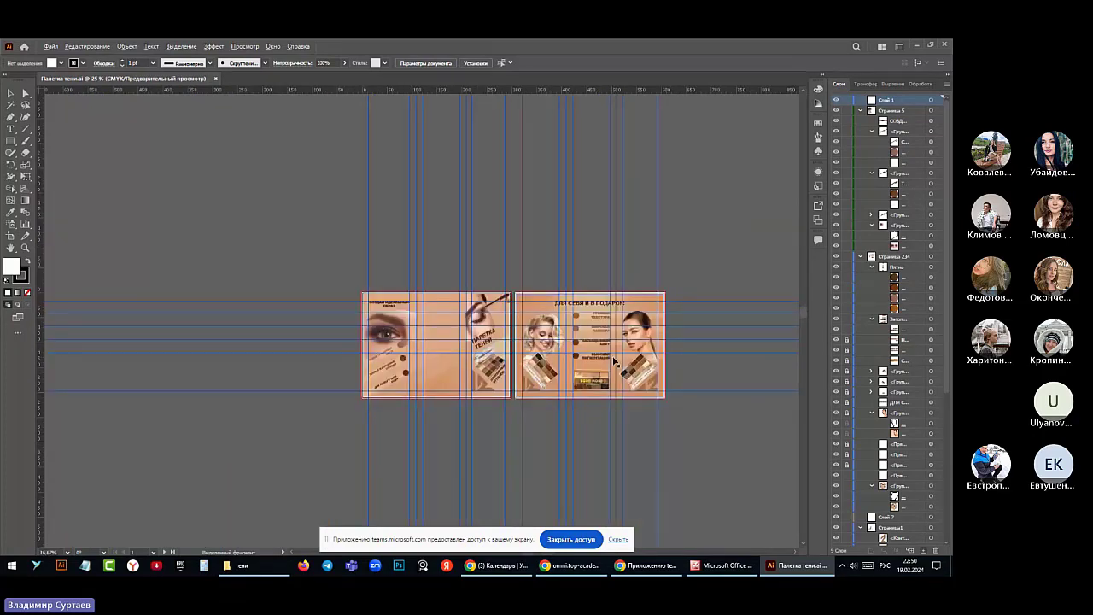
scroll(605, 361, up, 1)
scroll(277, 387, up, 2)
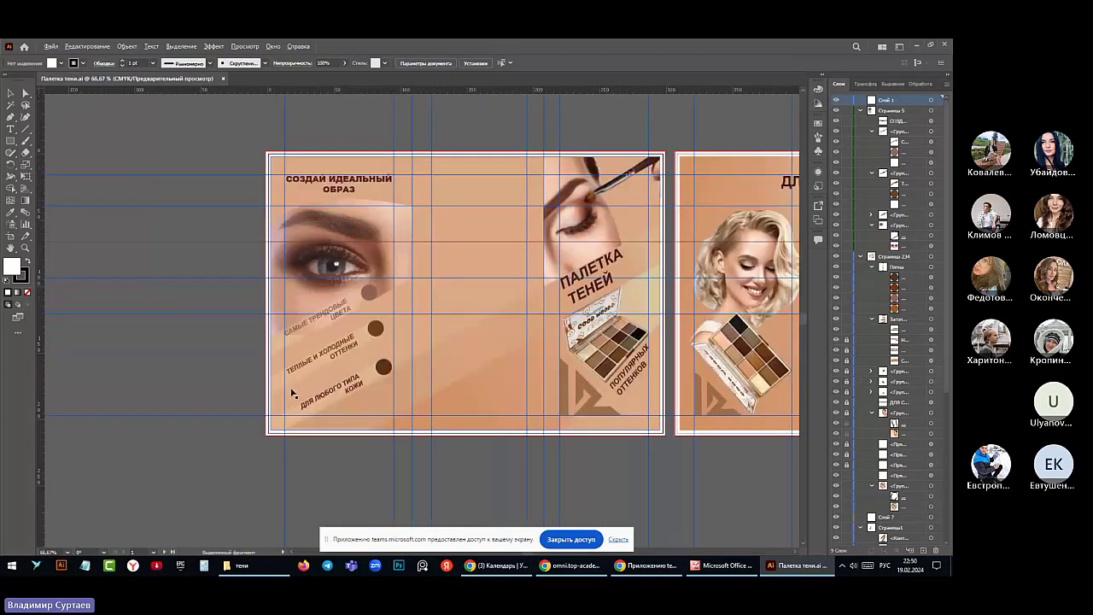
scroll(292, 393, down, 1)
scroll(408, 343, down, 1)
scroll(395, 346, down, 3)
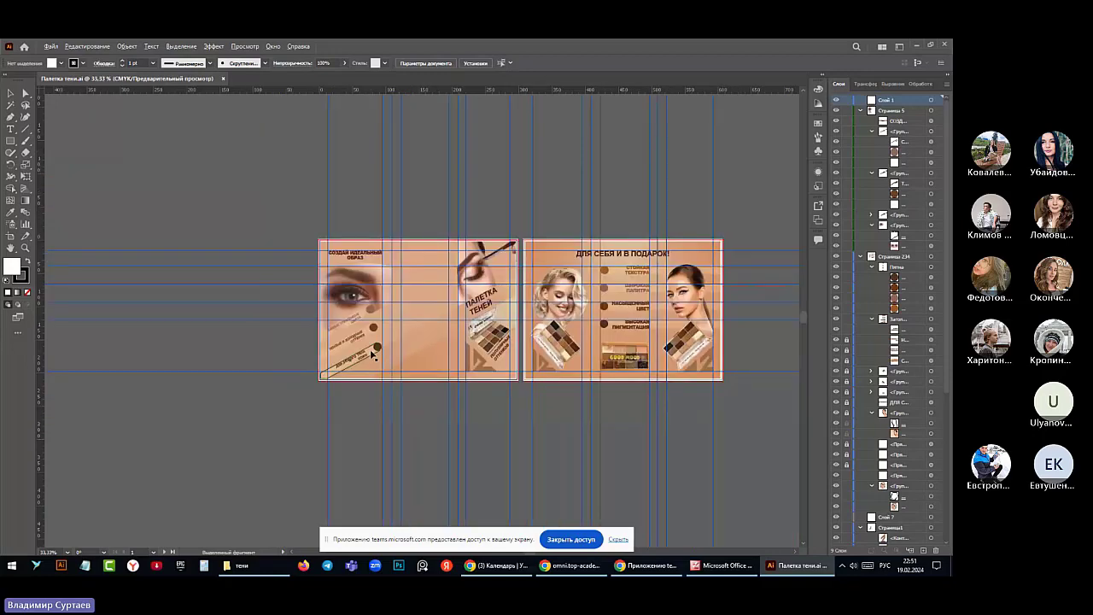
scroll(618, 377, up, 2)
scroll(619, 376, down, 1)
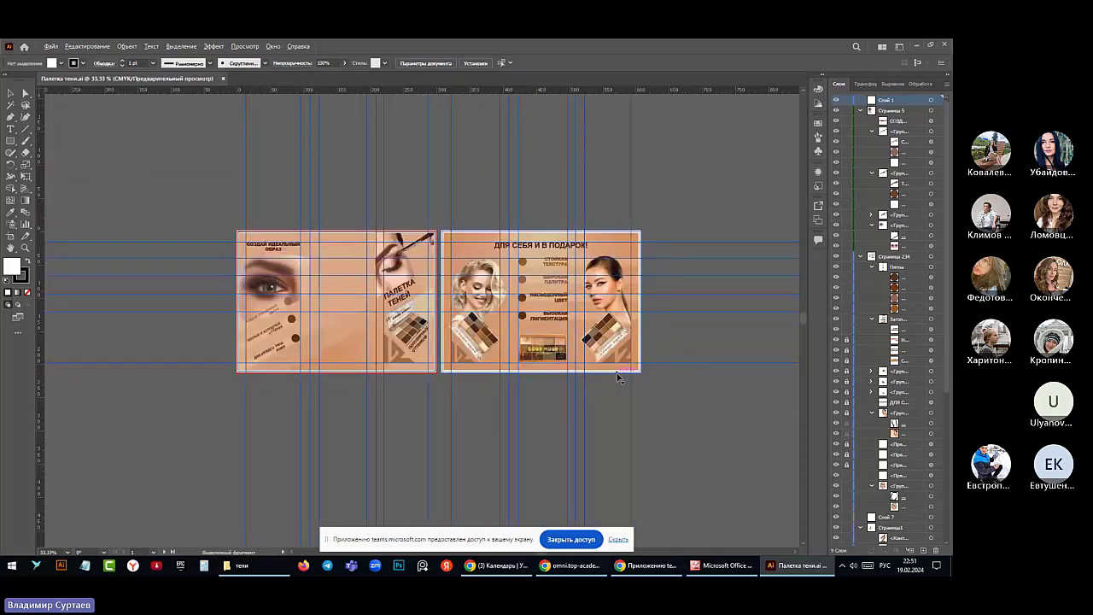
scroll(287, 369, up, 3)
scroll(287, 369, down, 2)
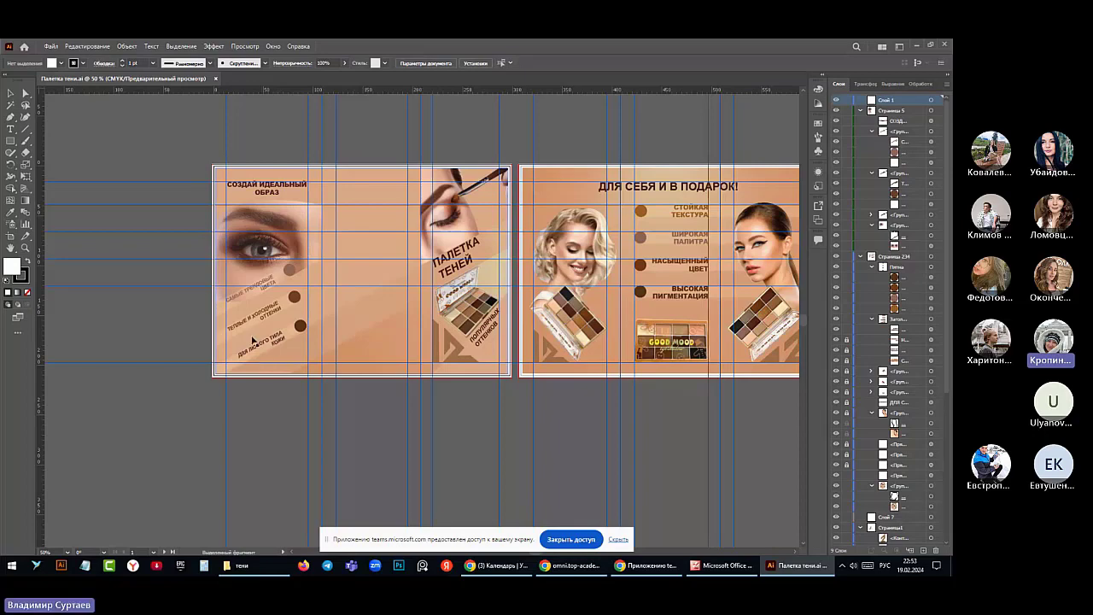
View the left banner at full size (Ctrl+1) and scroll around to inspect it
key(ctrl+1)
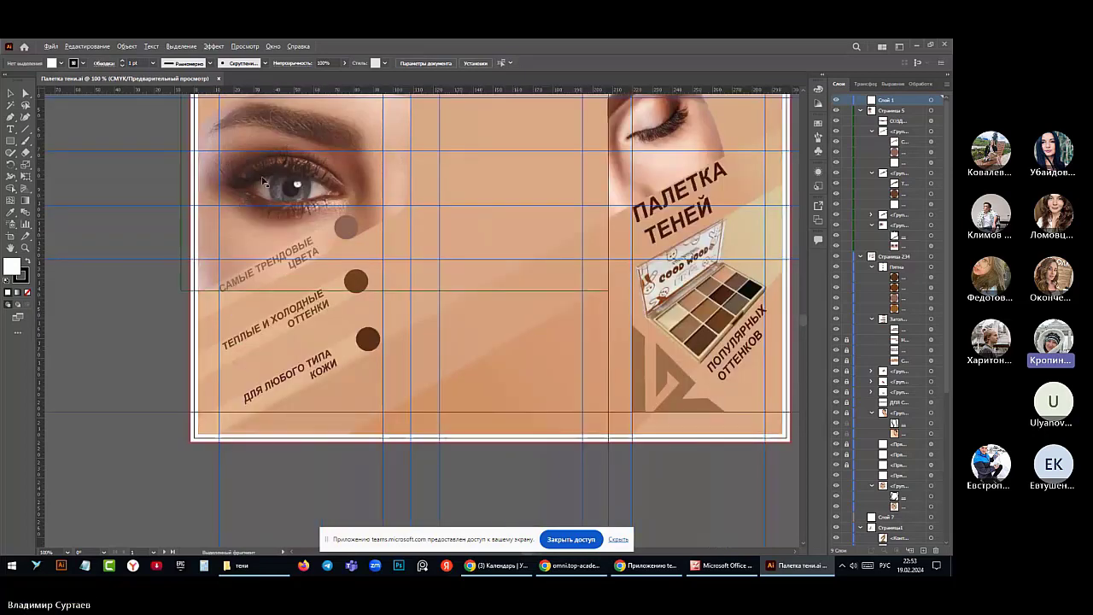
scroll(289, 166, up, 2)
scroll(288, 166, down, 4)
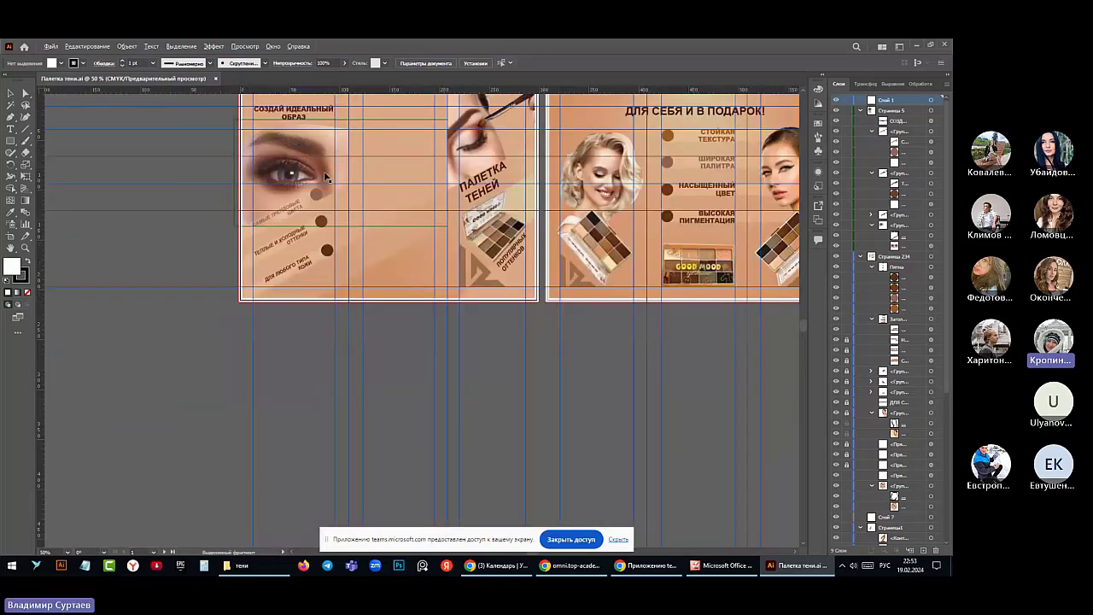
scroll(666, 194, up, 1)
scroll(723, 205, down, 3)
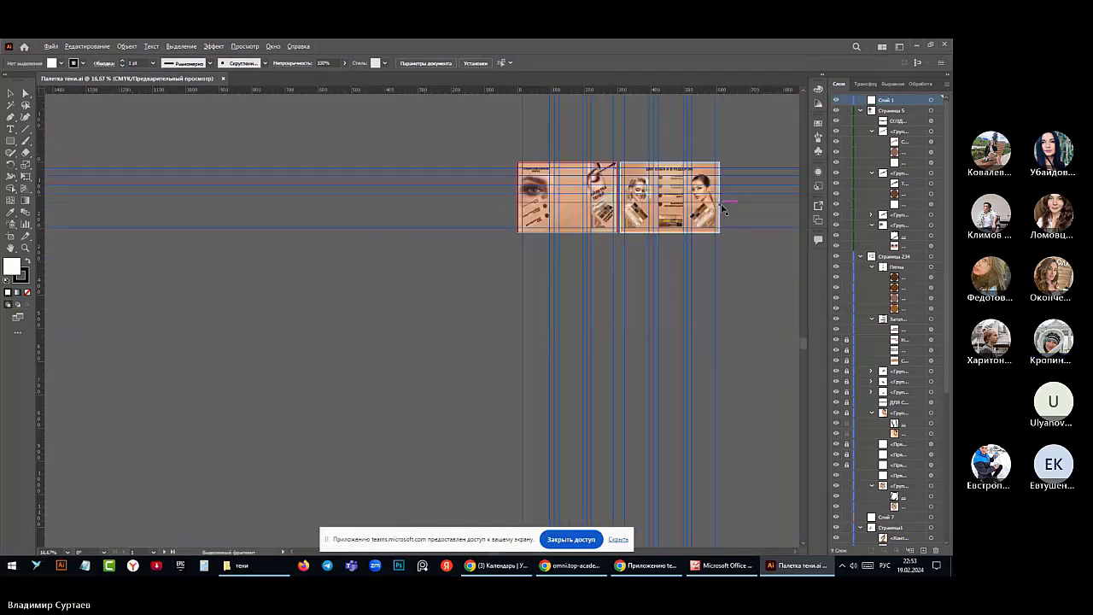
scroll(739, 202, up, 3)
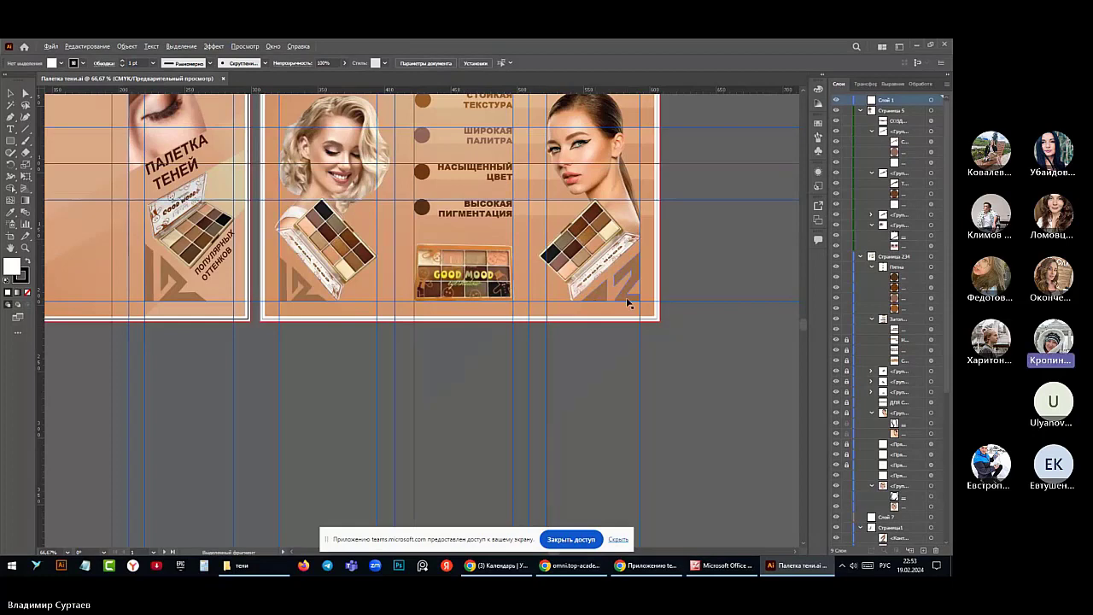
scroll(629, 304, up, 3)
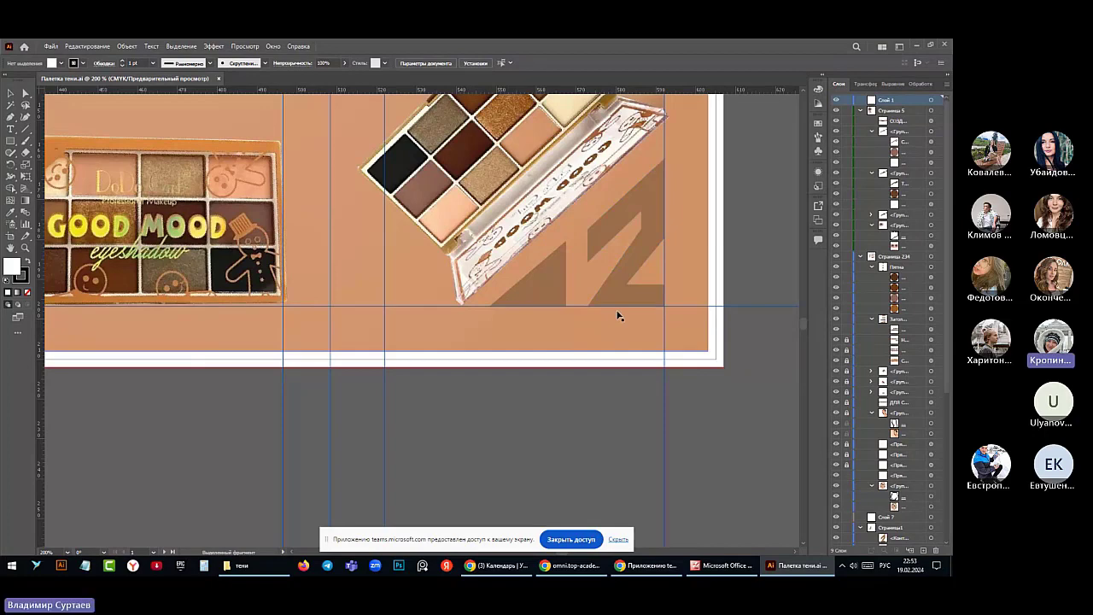
scroll(619, 316, down, 2)
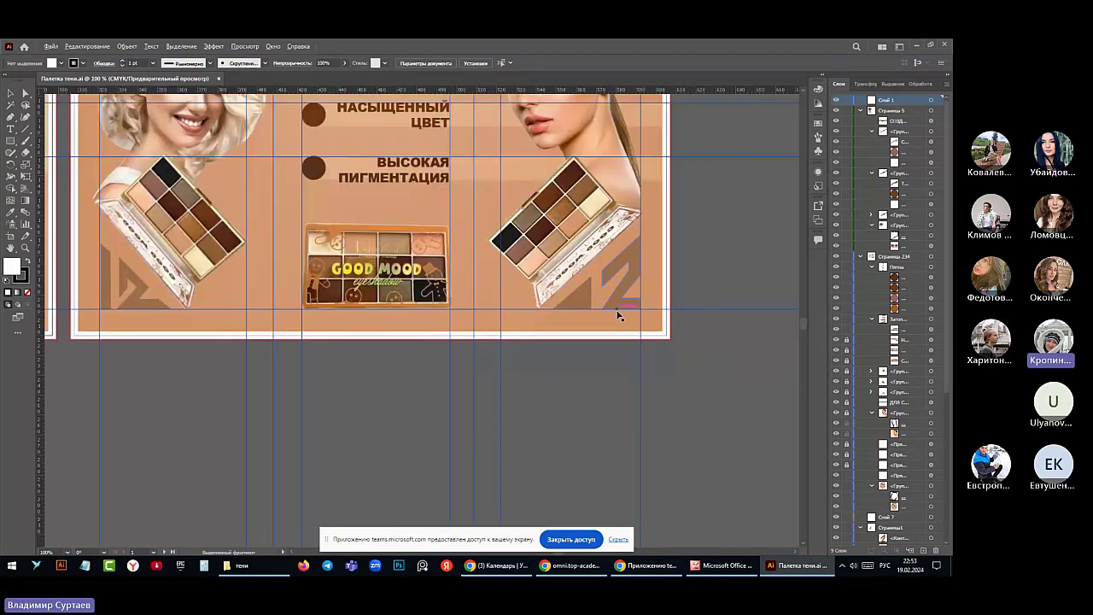
scroll(619, 316, down, 1)
scroll(279, 309, up, 1)
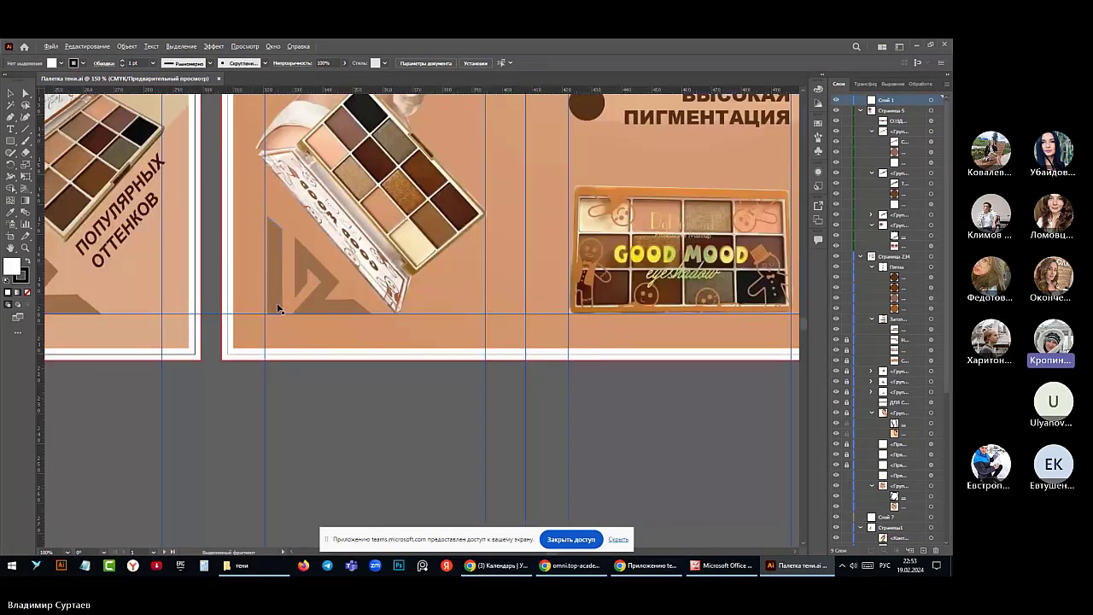
scroll(278, 309, down, 1)
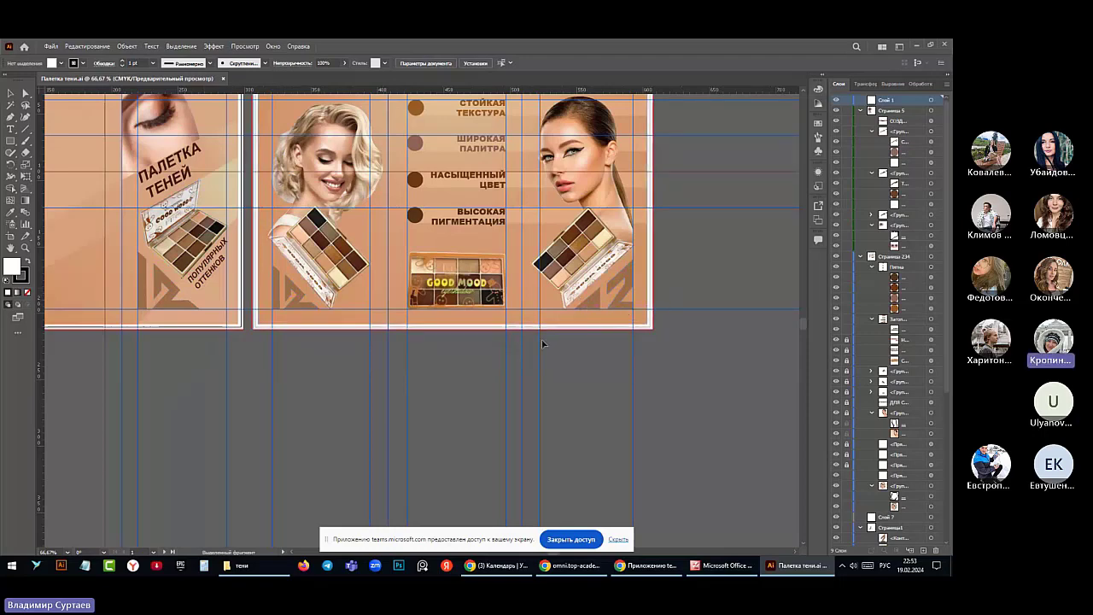
scroll(543, 341, down, 2)
scroll(543, 342, up, 2)
scroll(543, 342, down, 2)
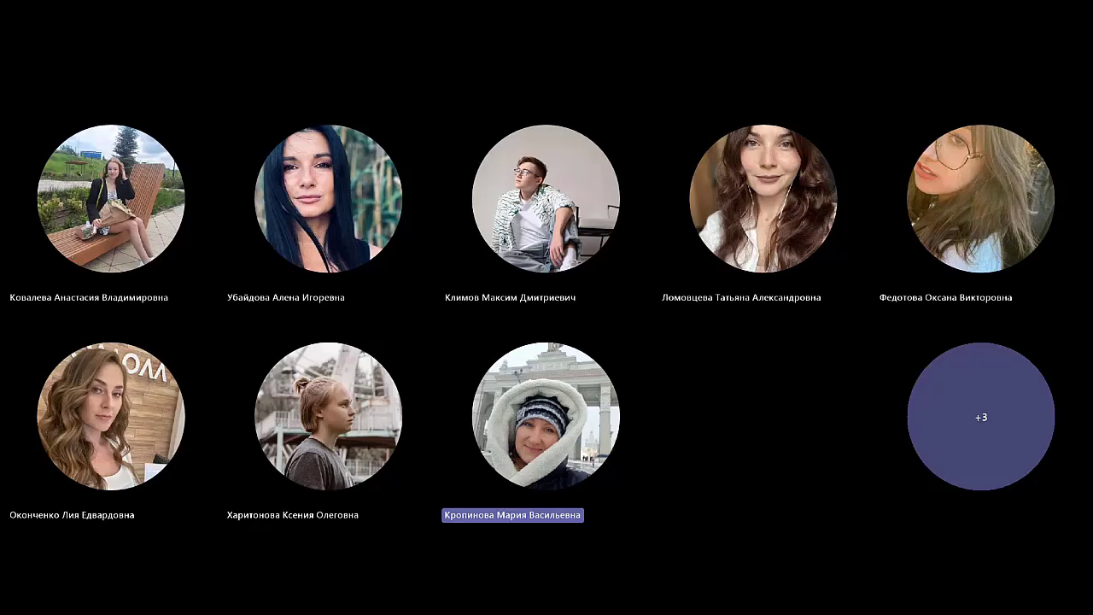
scroll(317, 341, up, 3)
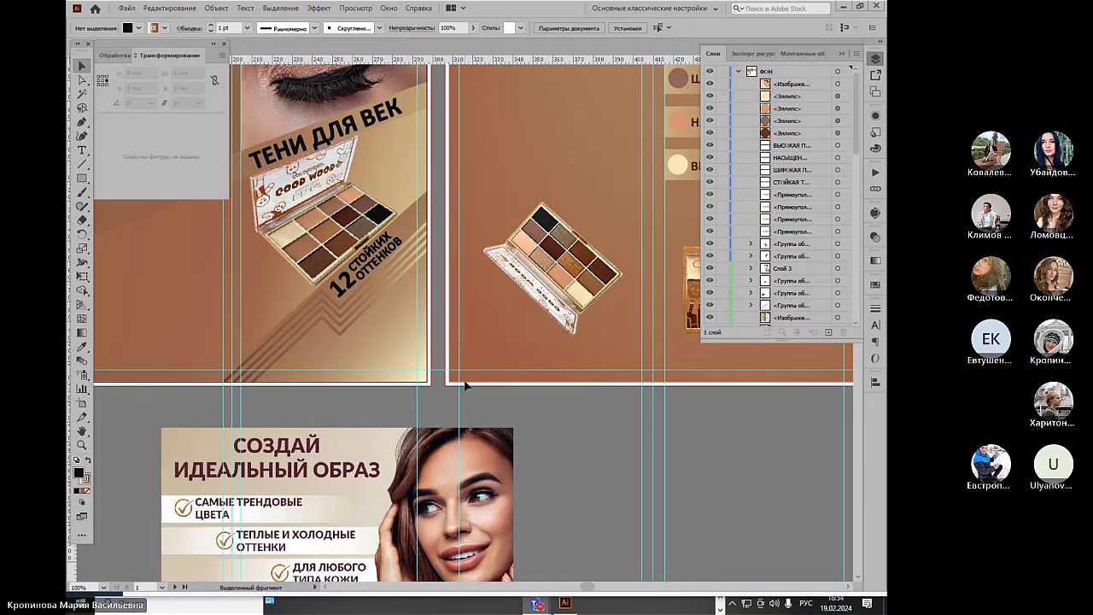
scroll(449, 293, down, 2)
scroll(448, 288, down, 3)
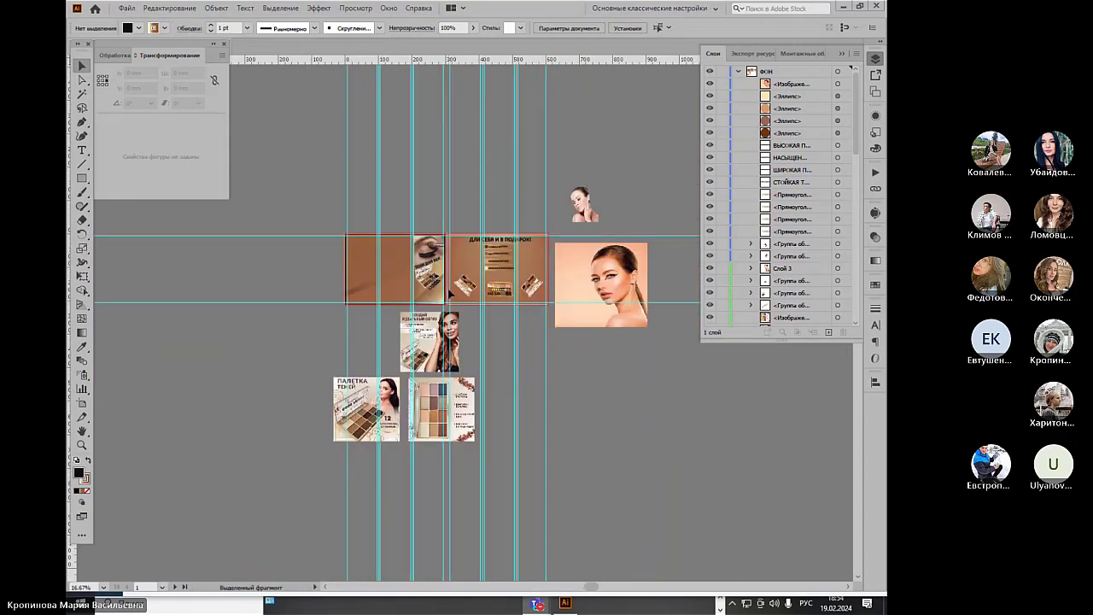
scroll(449, 293, up, 3)
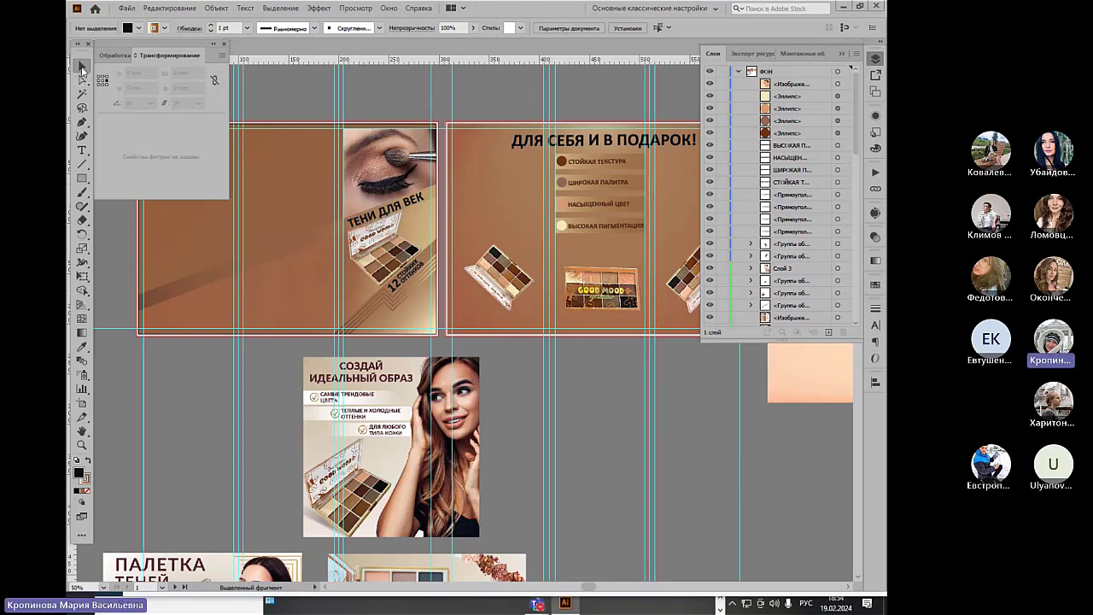
Select the ТЕНИ ДЛЯ ВЕК heading with the Selection tool
click(415, 203)
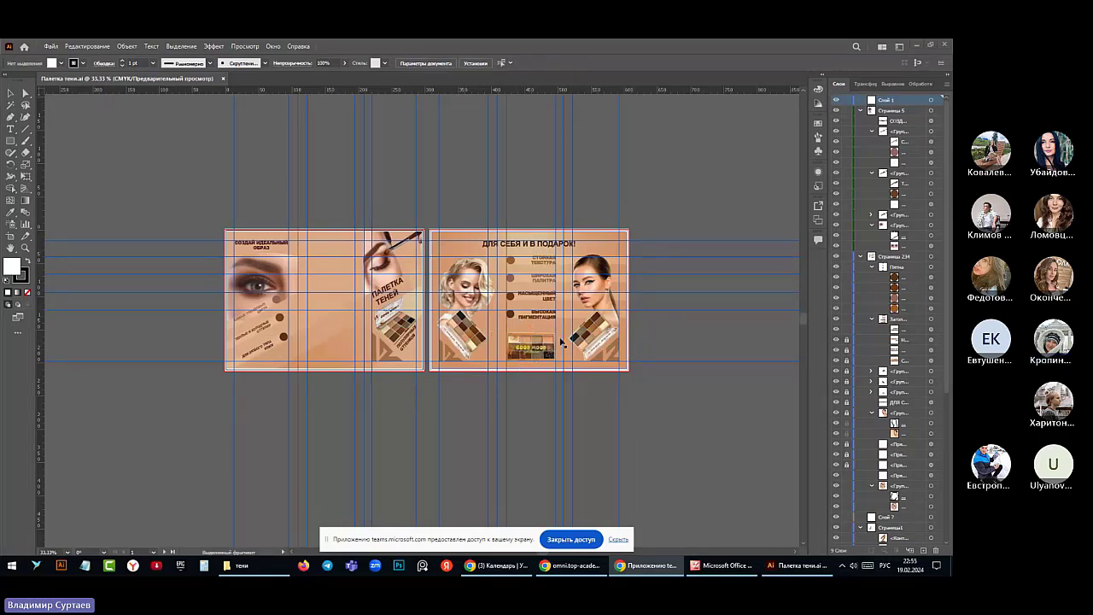
Zoom the palette banners to 100% with Ctrl+1 and scroll to check them
key(ctrl+1)
scroll(558, 323, down, 3)
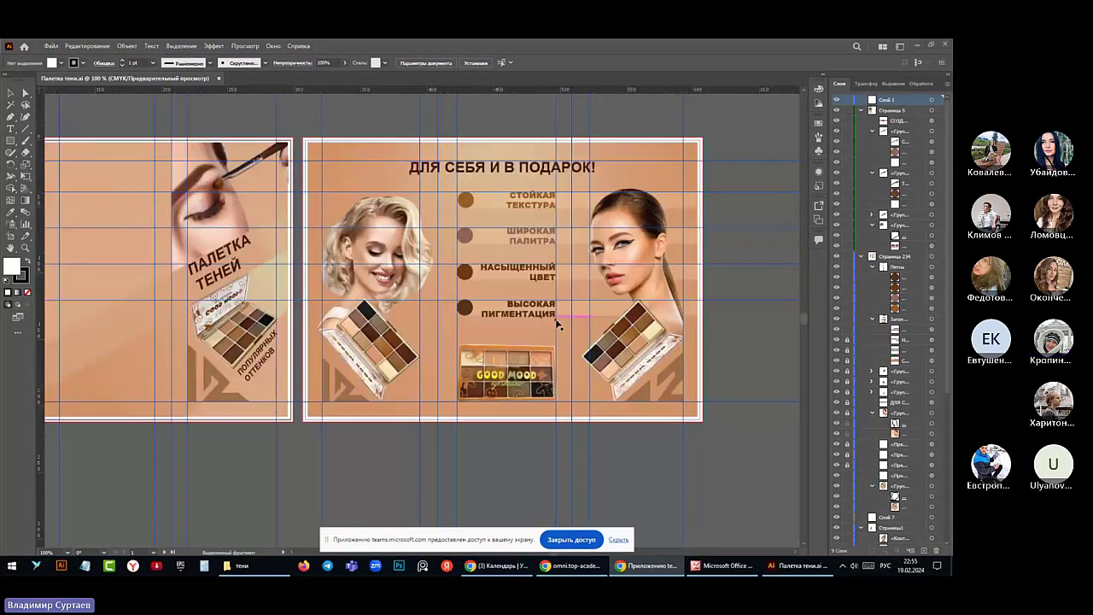
scroll(355, 312, up, 2)
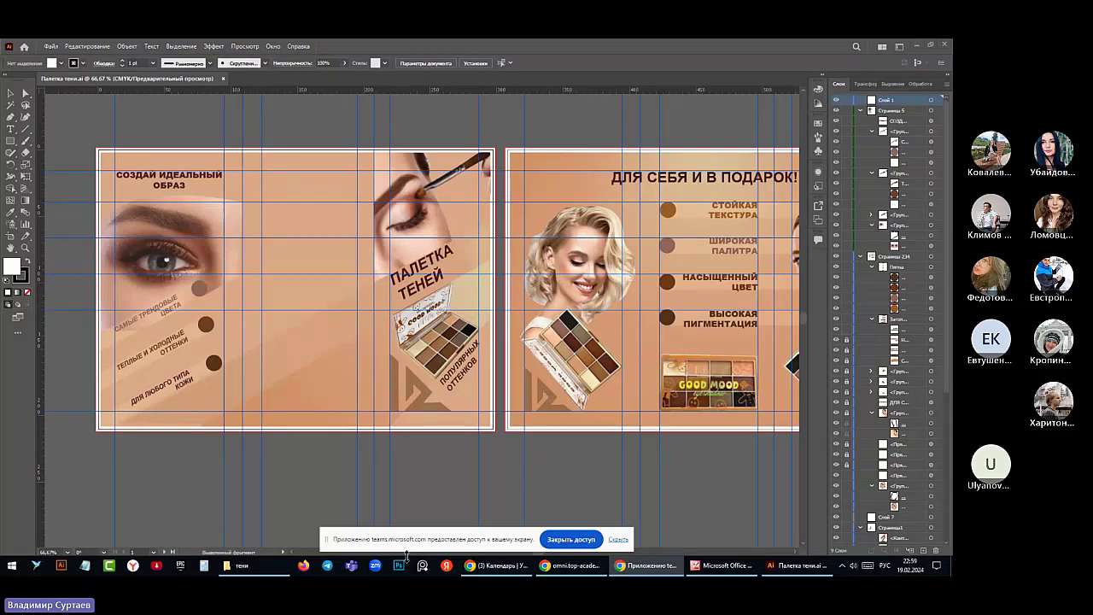
Copy the ozon.ru product link from Тени палетка.txt in the тени folder
click(242, 567)
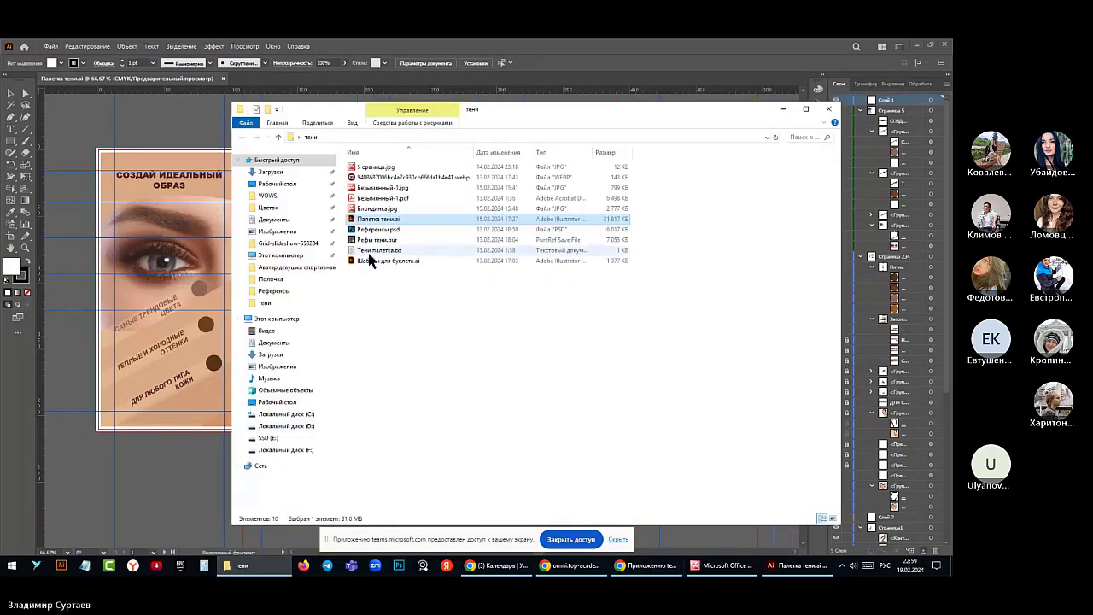
double_click(372, 250)
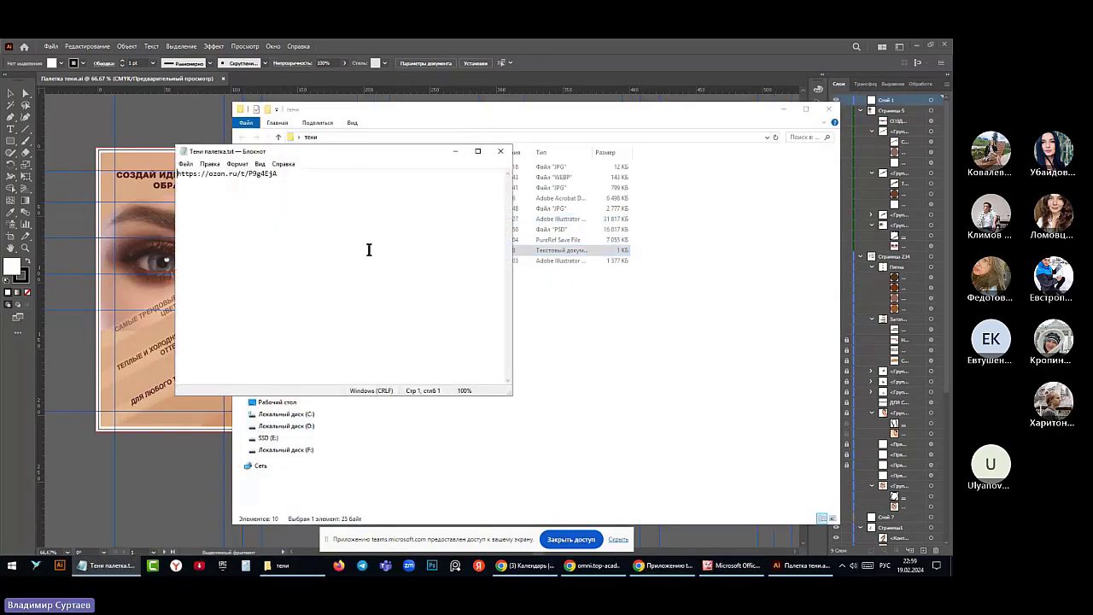
click(278, 174)
drag(279, 174, 164, 175)
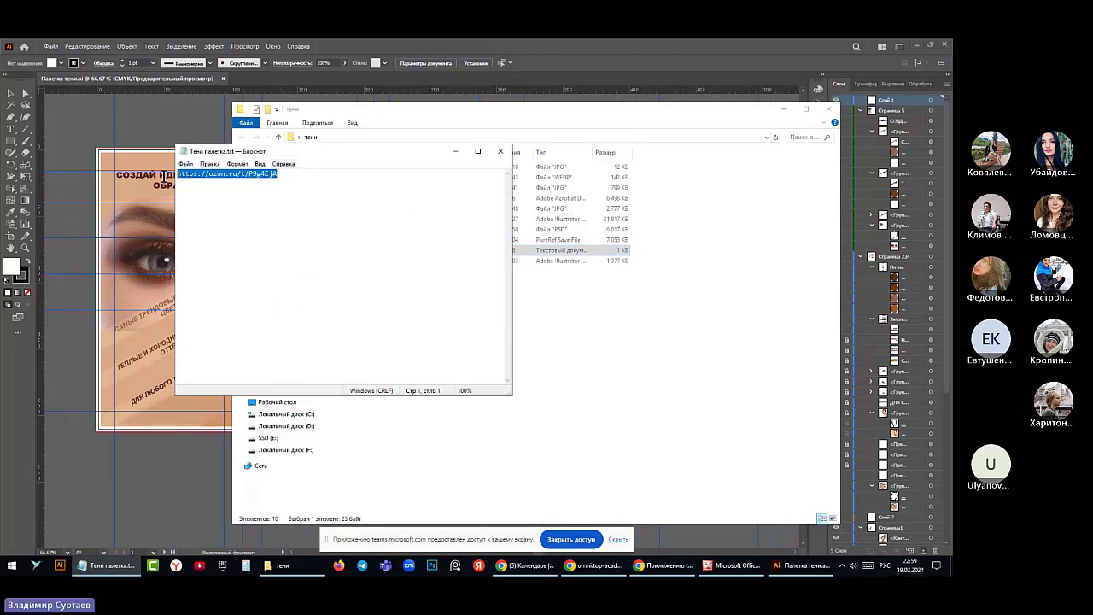
right_click(199, 176)
click(88, 206)
click(456, 151)
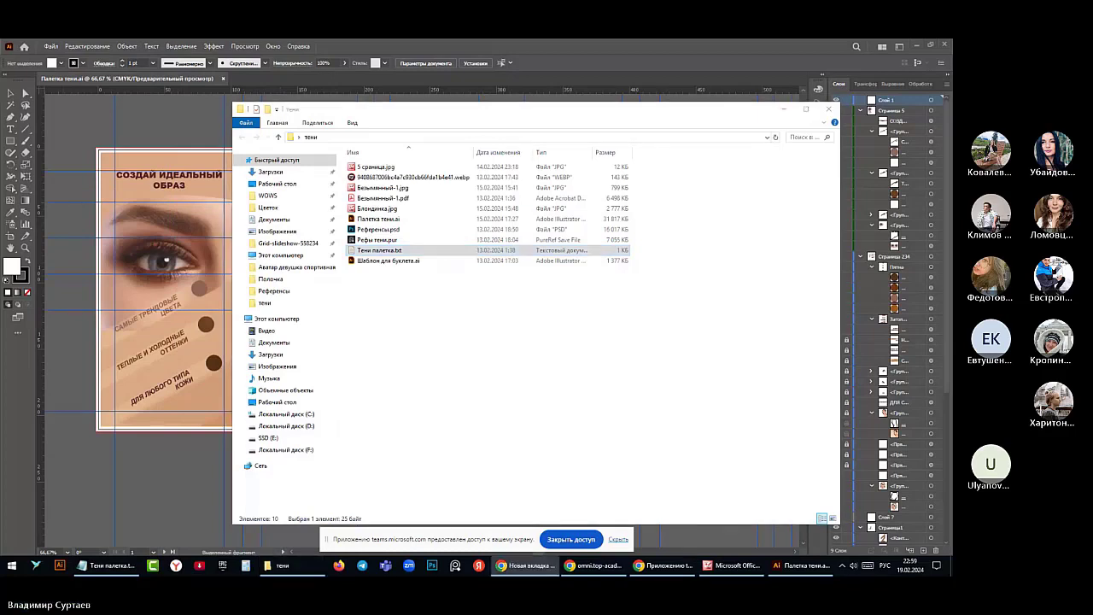
Maximize the Ozon product page and scroll down to its description
click(785, 107)
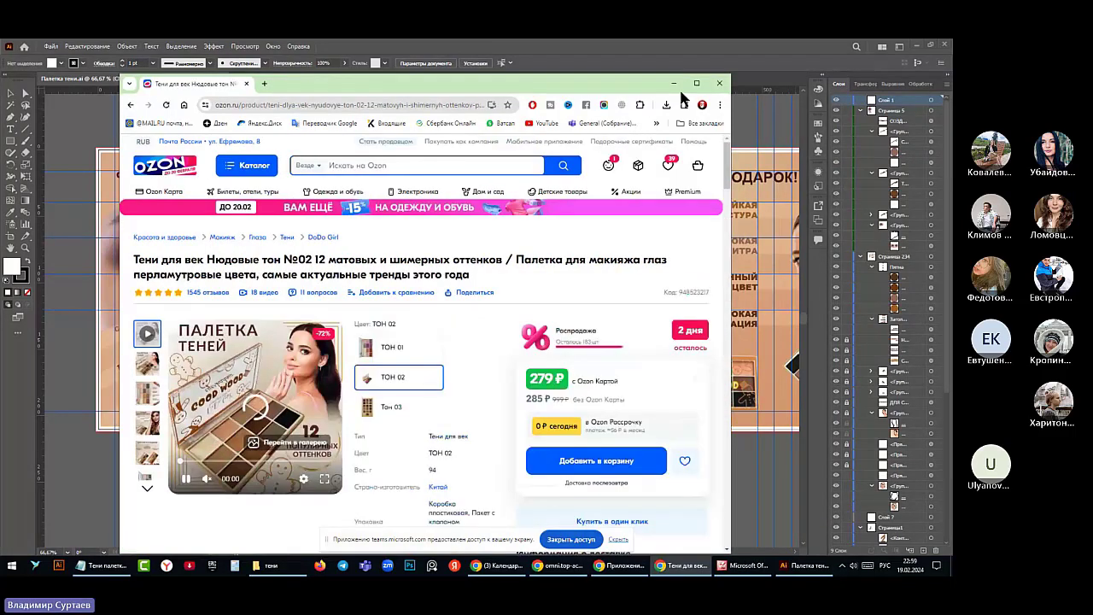
click(696, 82)
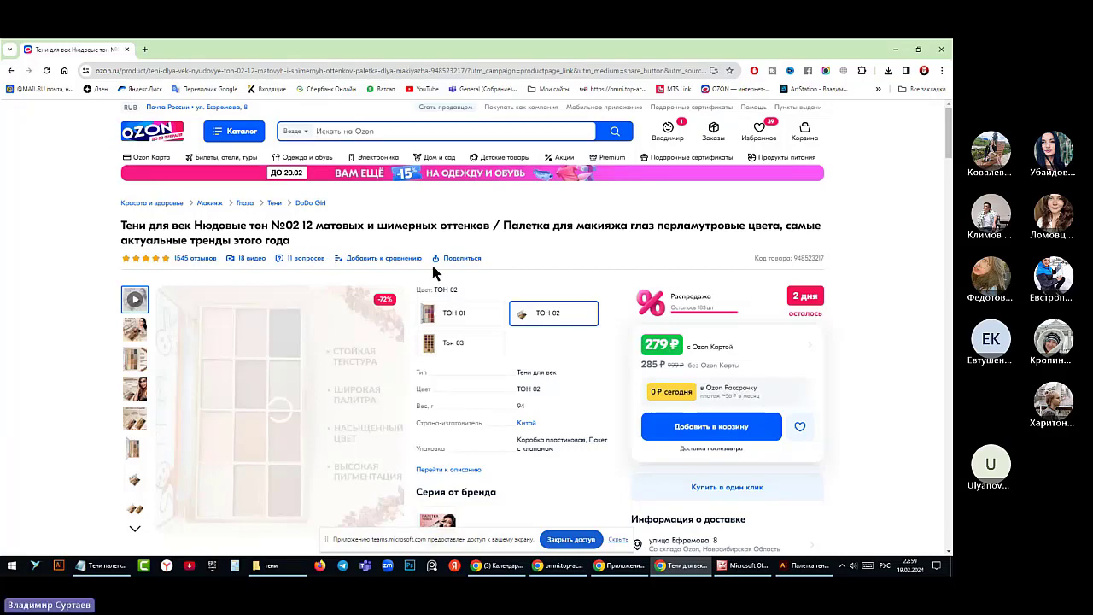
scroll(433, 271, down, 3)
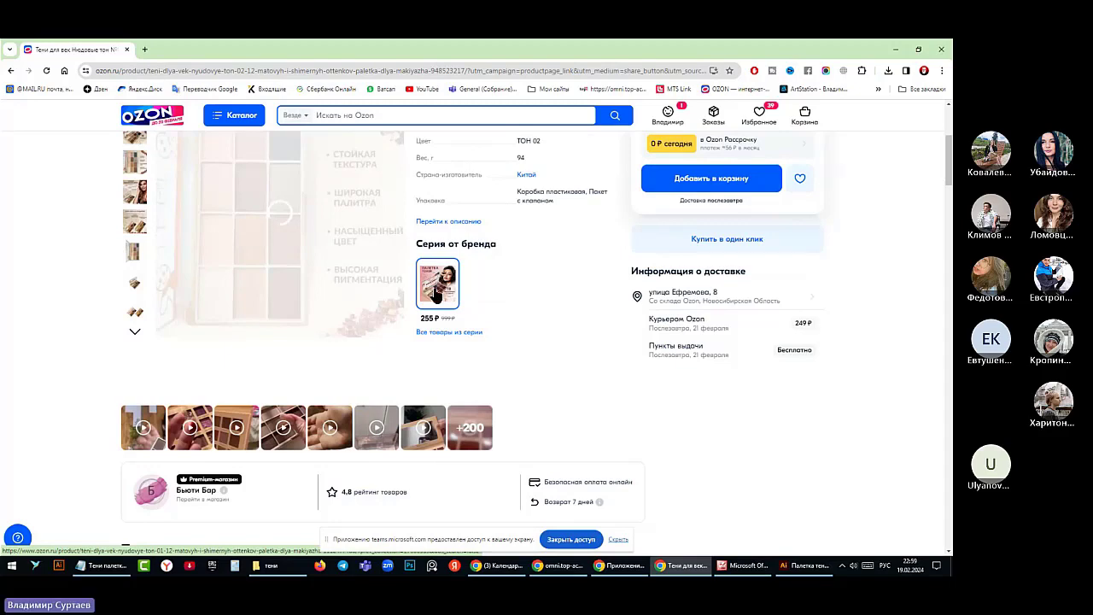
scroll(385, 317, down, 2)
scroll(389, 321, up, 1)
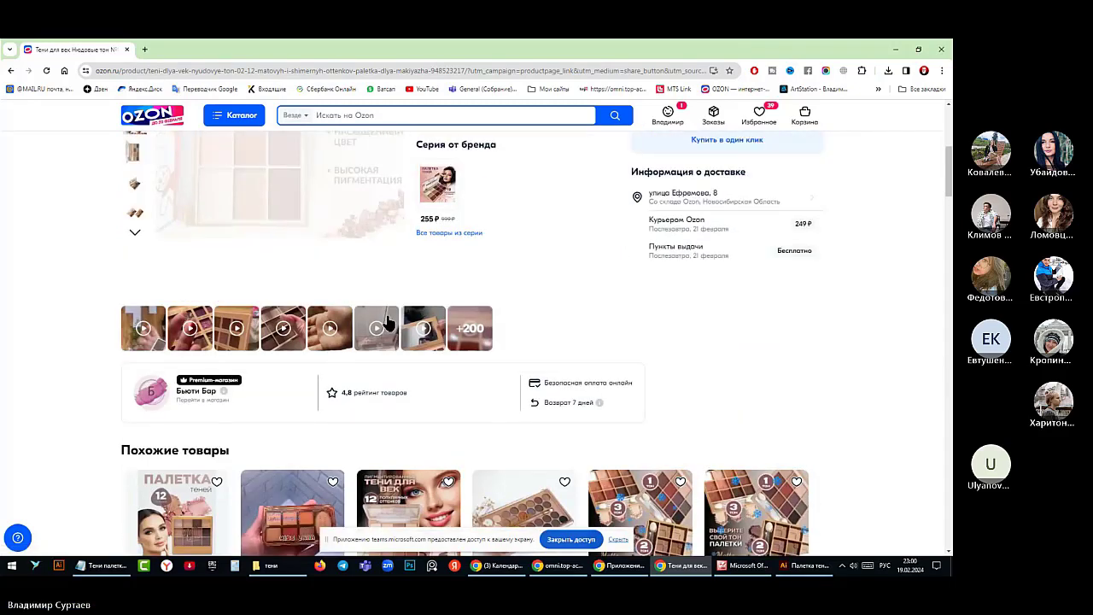
scroll(386, 321, down, 3)
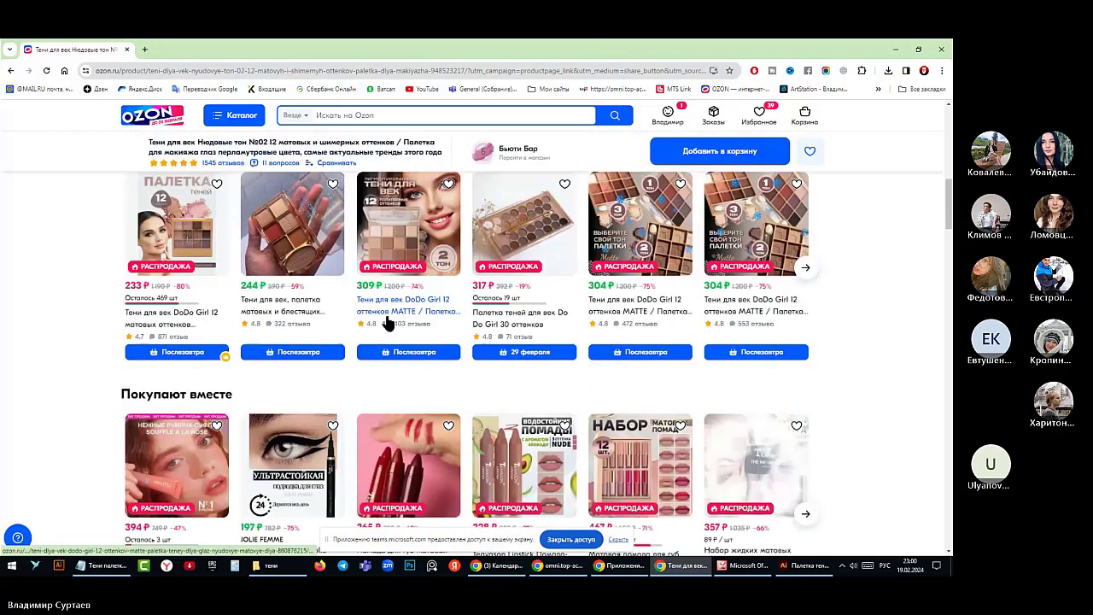
scroll(387, 321, up, 1)
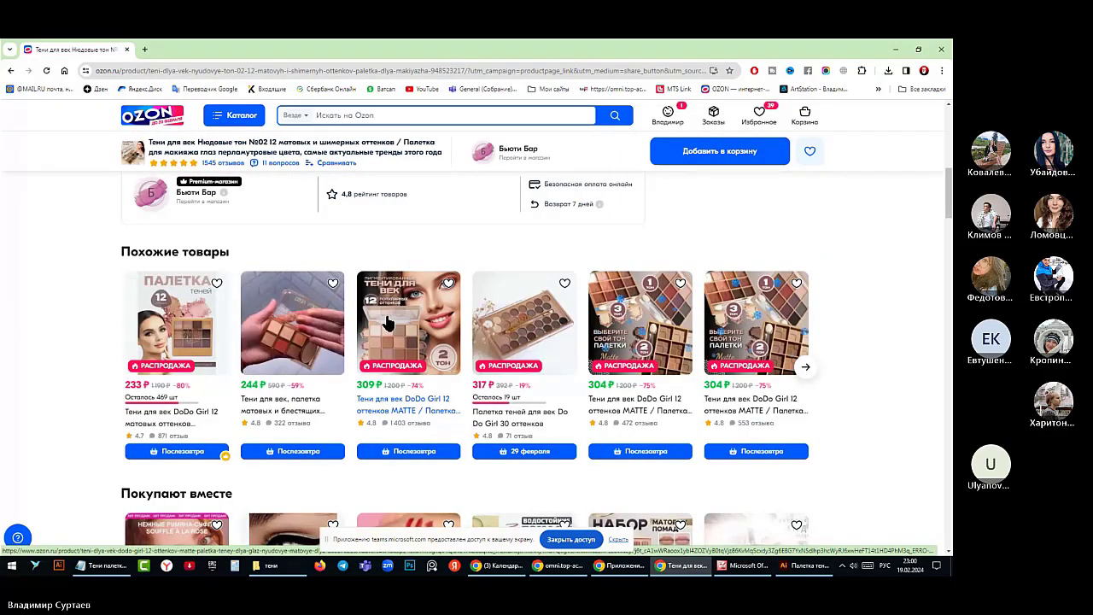
scroll(387, 321, down, 3)
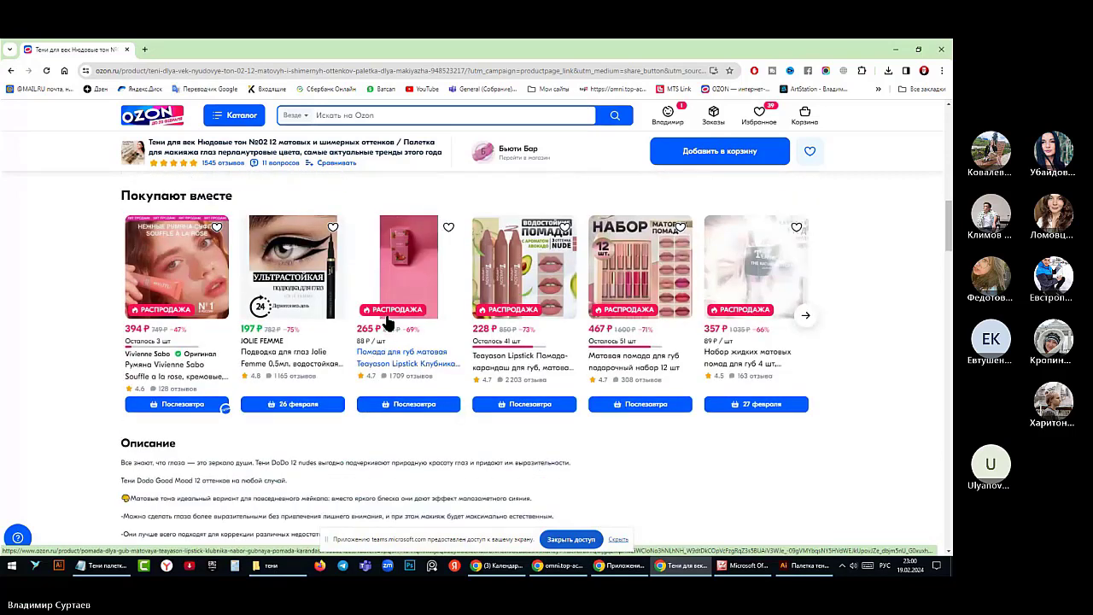
scroll(387, 319, down, 3)
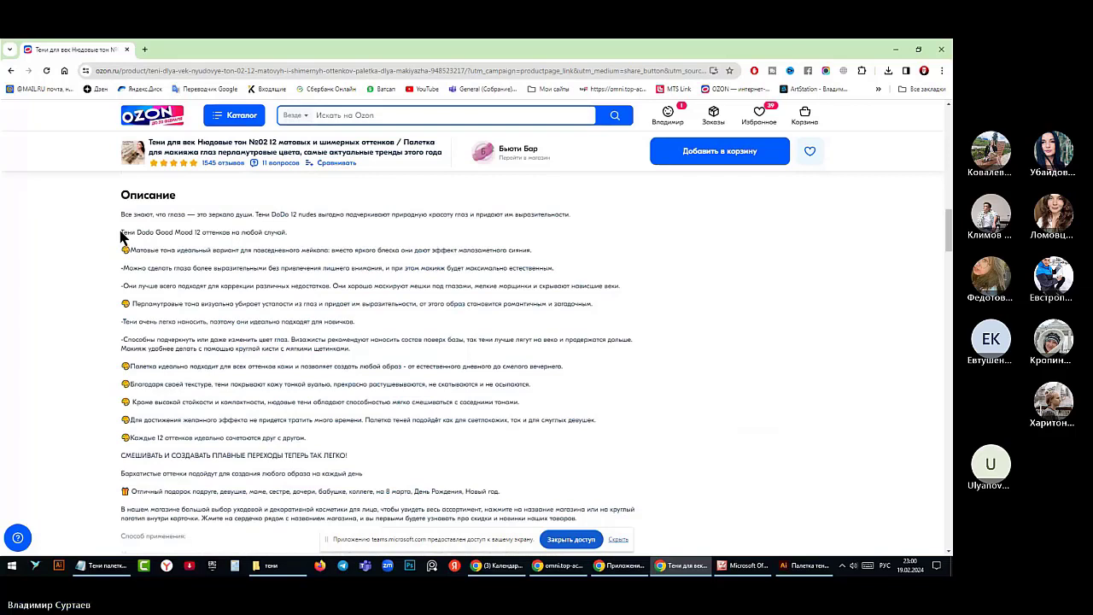
Copy the product name 'Тени Dodo Good Mood' from the description
drag(122, 232, 195, 233)
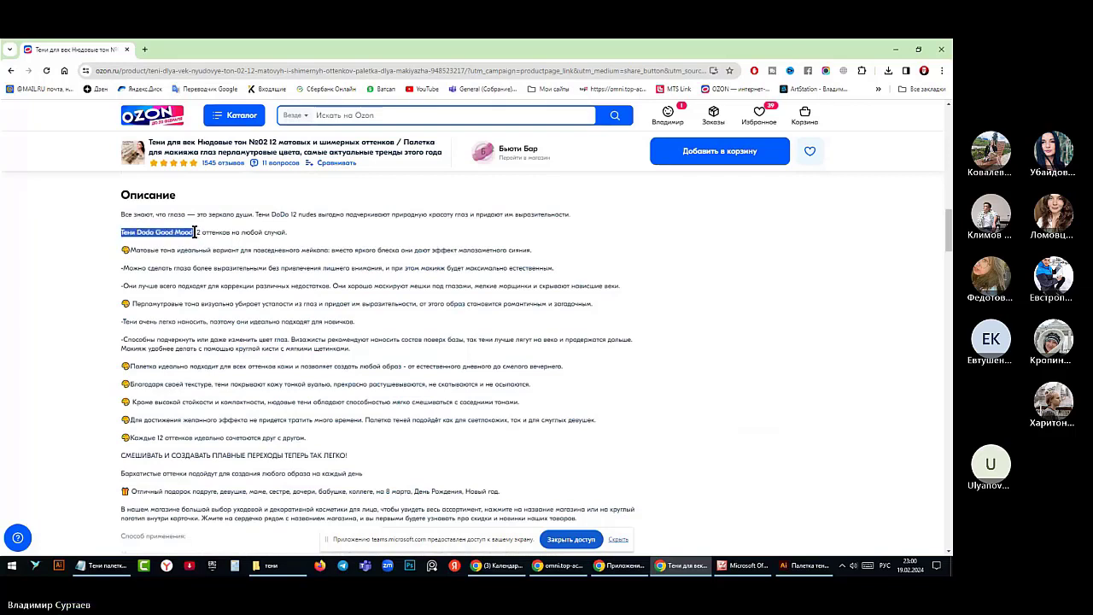
right_click(177, 233)
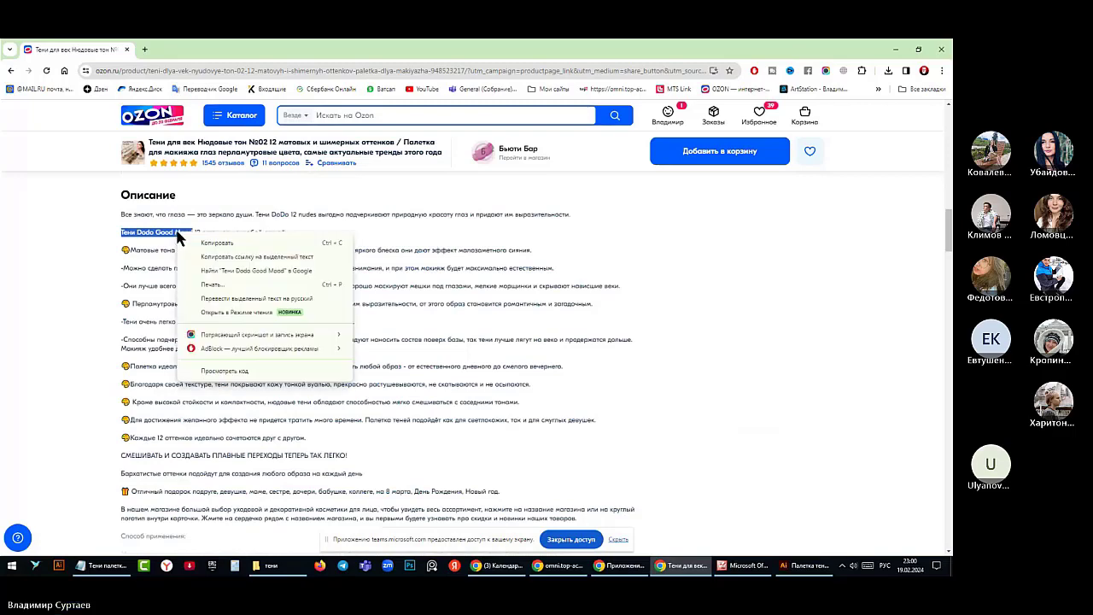
click(215, 244)
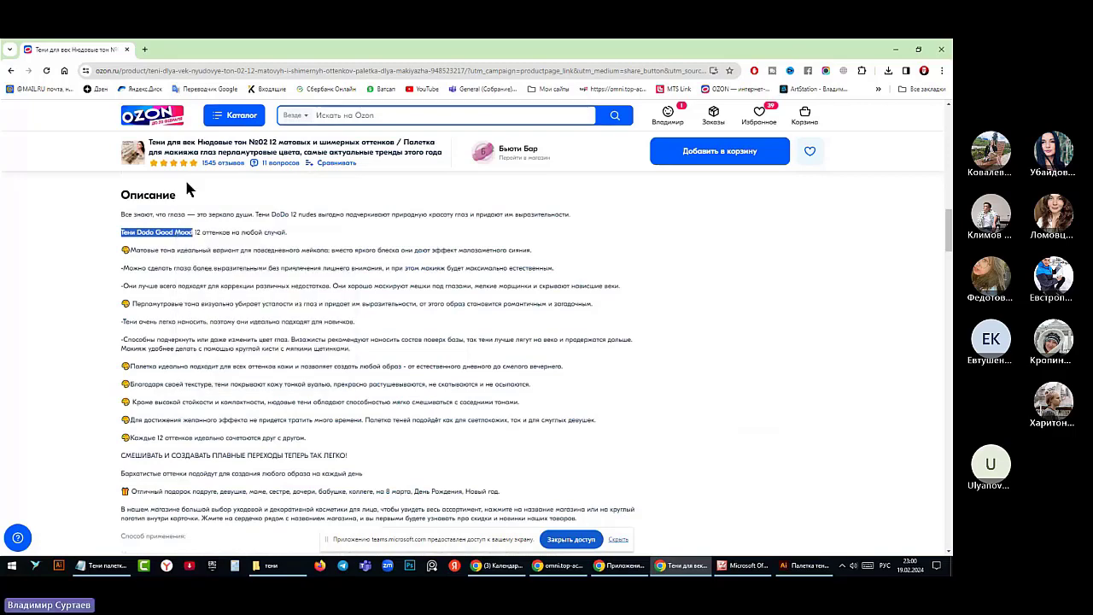
Search Google Images for 'Тени Dodo Good Mood' in a new tab
click(146, 51)
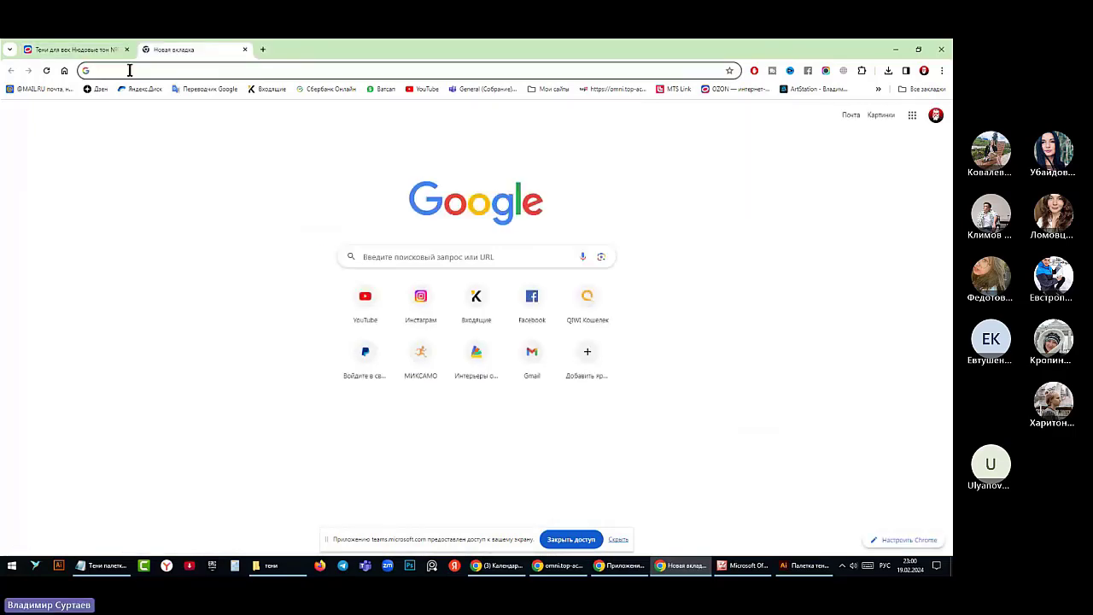
right_click(130, 72)
click(162, 154)
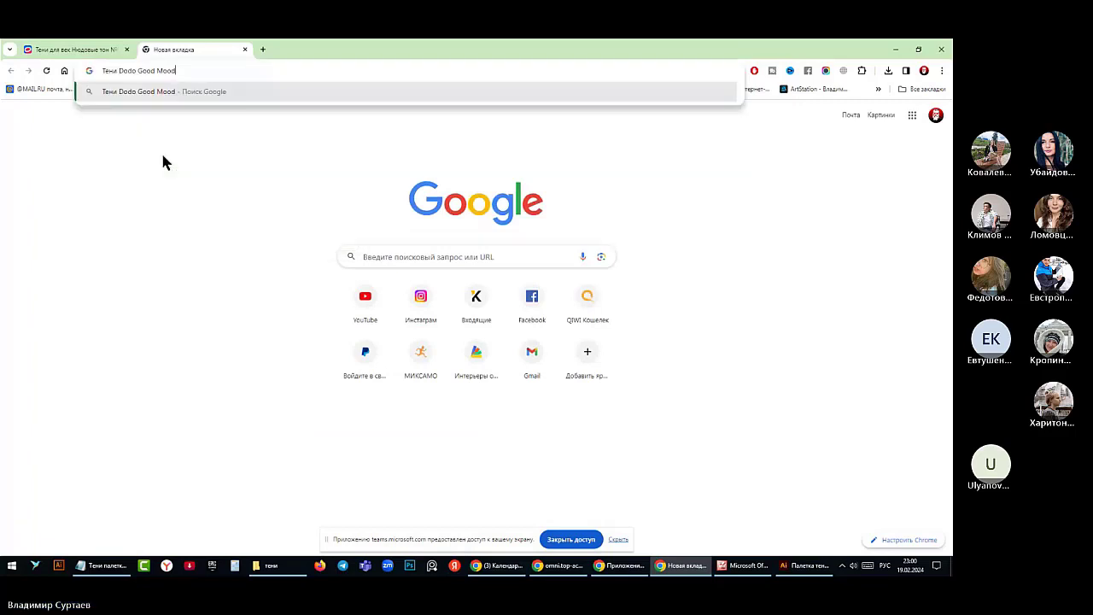
click(145, 94)
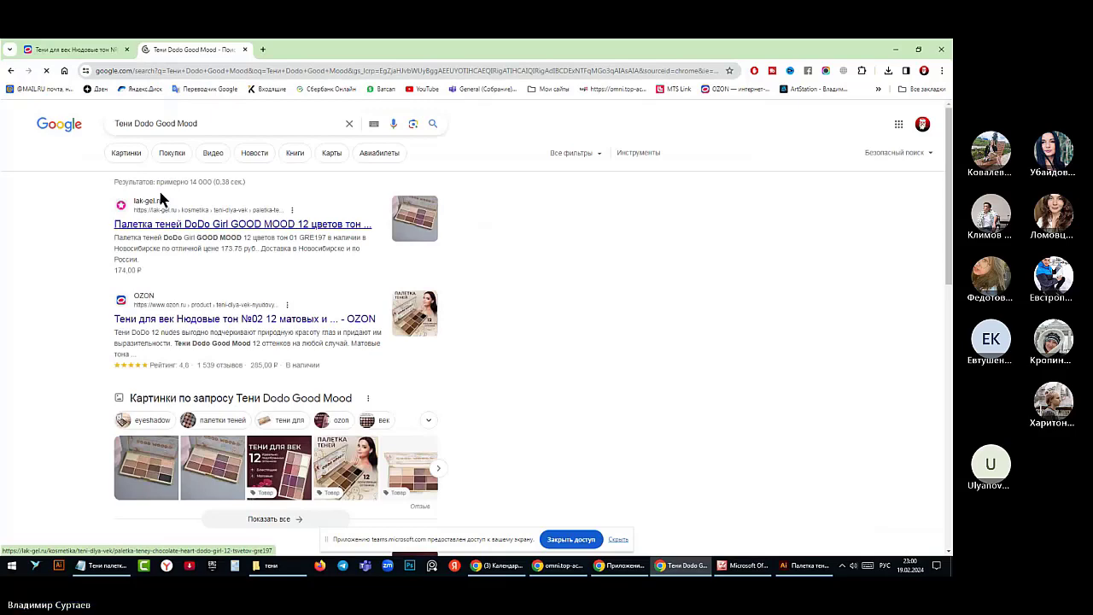
click(125, 153)
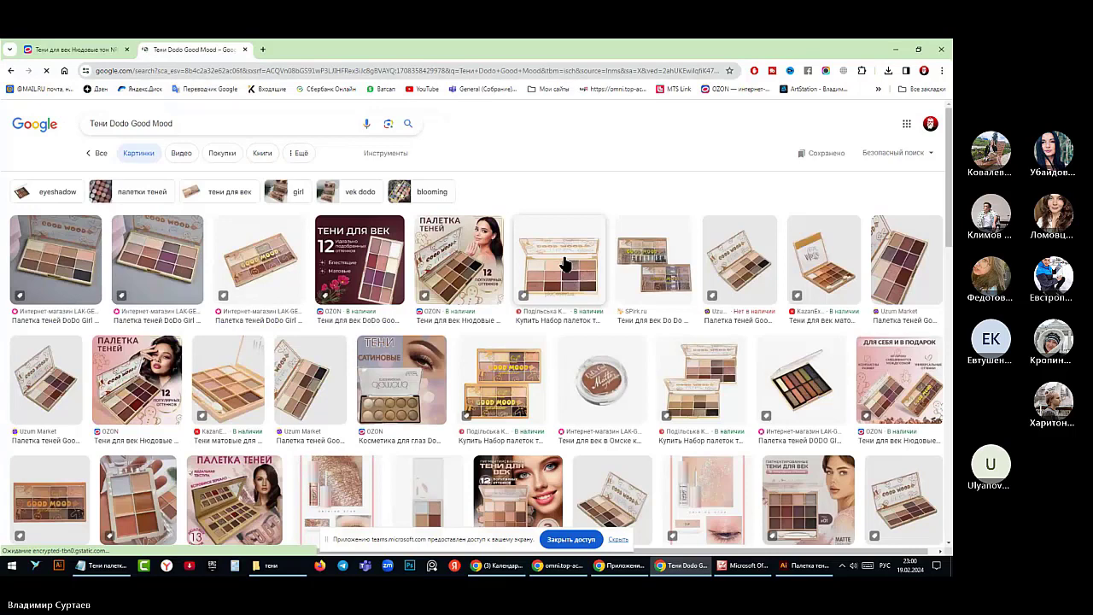
scroll(566, 263, down, 1)
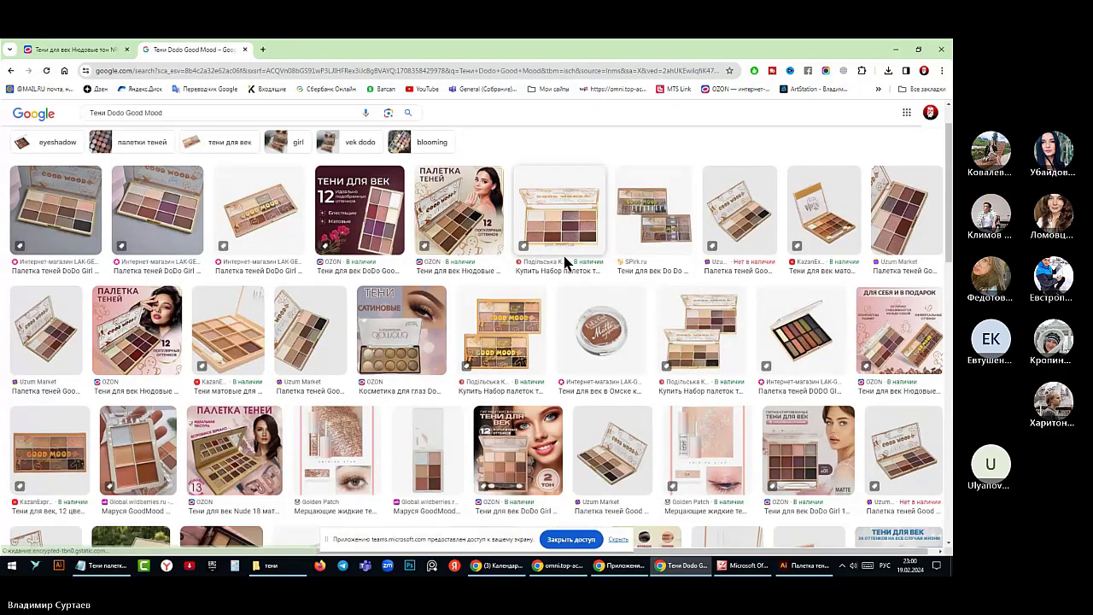
scroll(566, 262, up, 1)
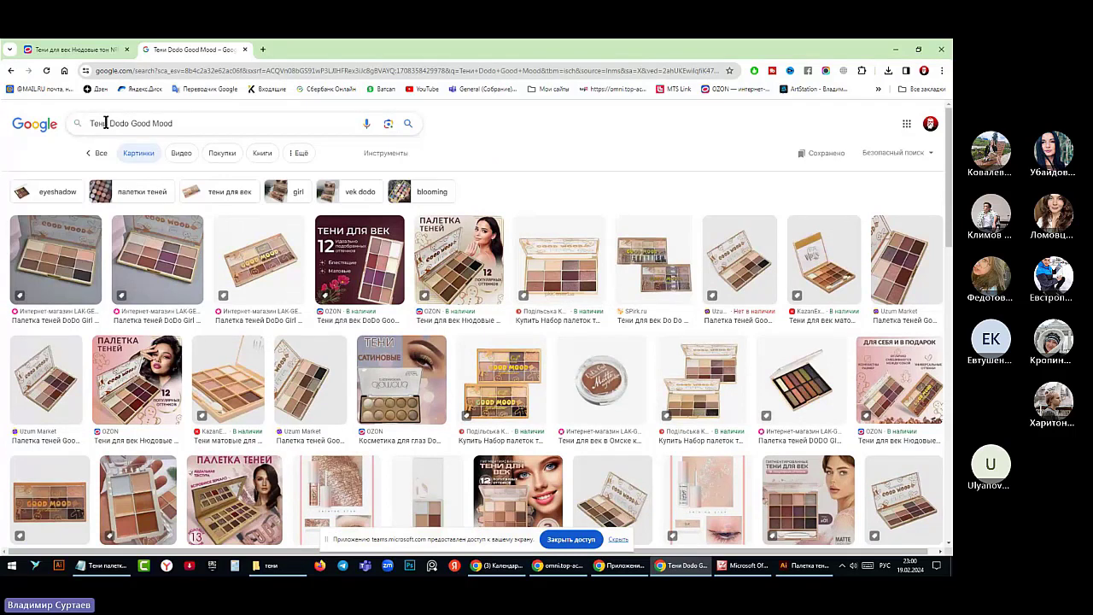
Change the query to 'логотип Dodo Good Mood' and browse the image results
drag(111, 123, 78, 127)
text(лог)
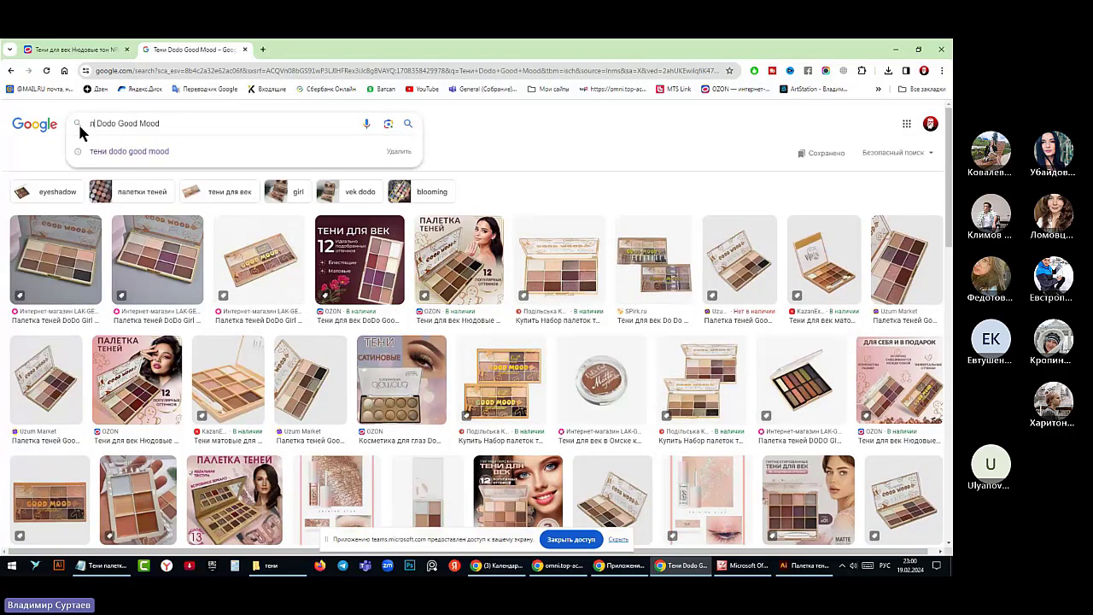
text(отип)
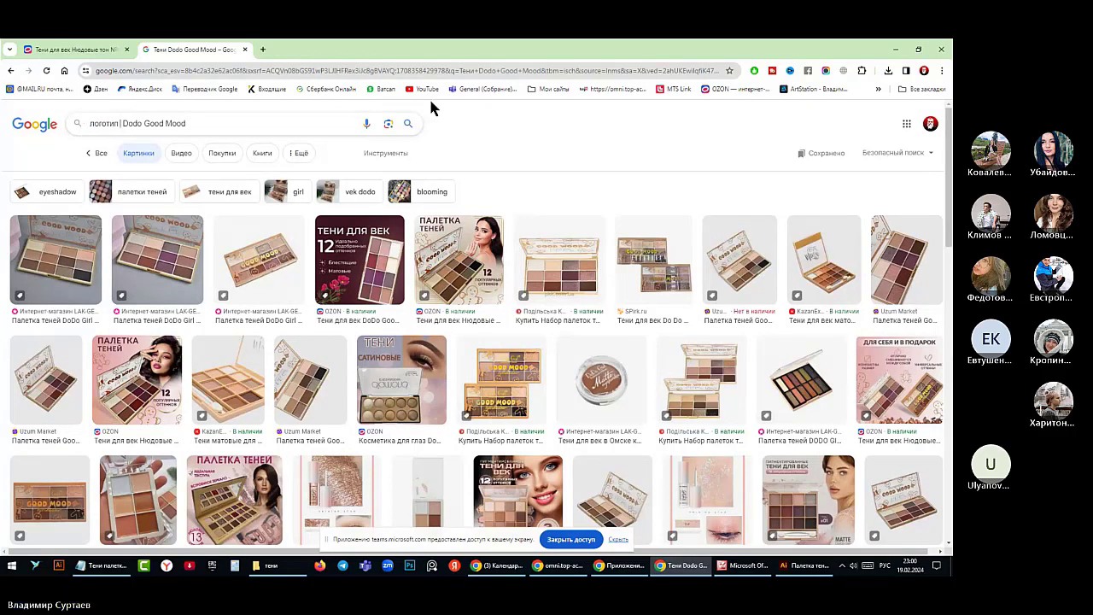
click(408, 123)
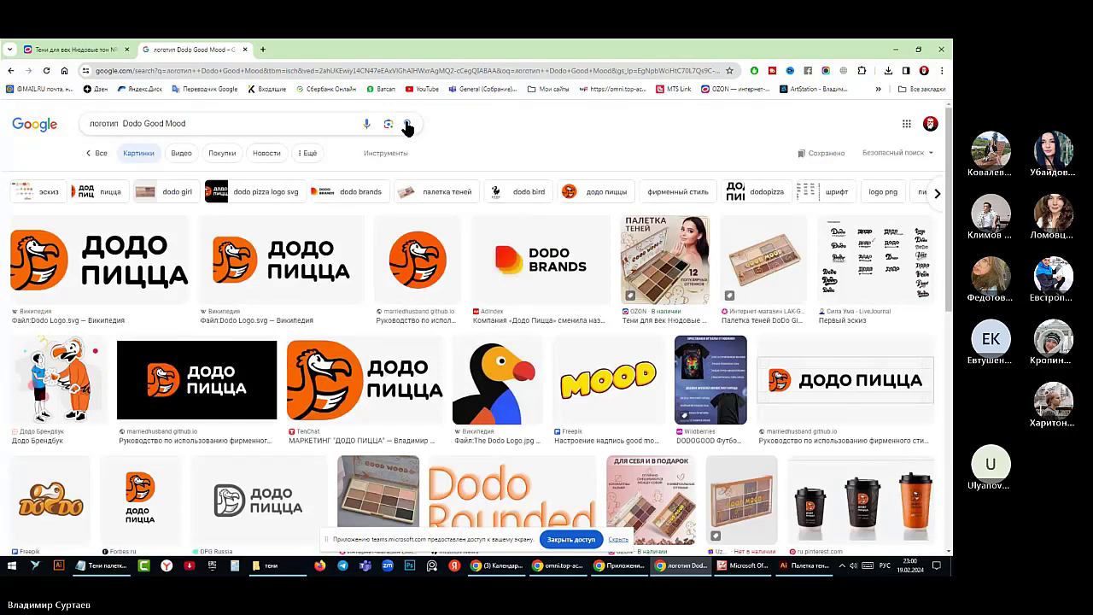
scroll(408, 127, down, 2)
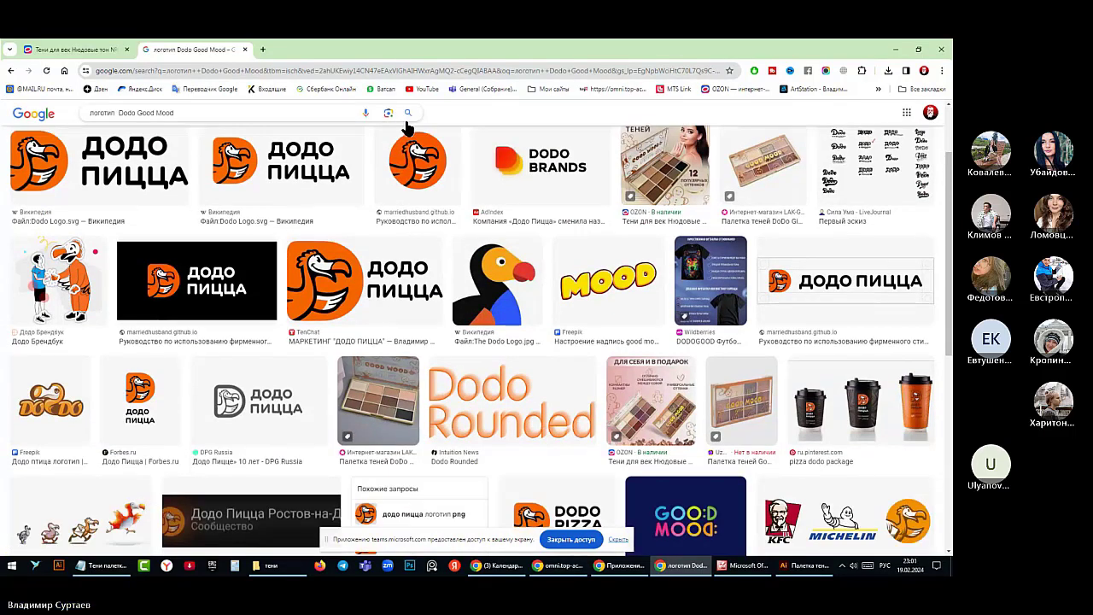
scroll(407, 126, down, 2)
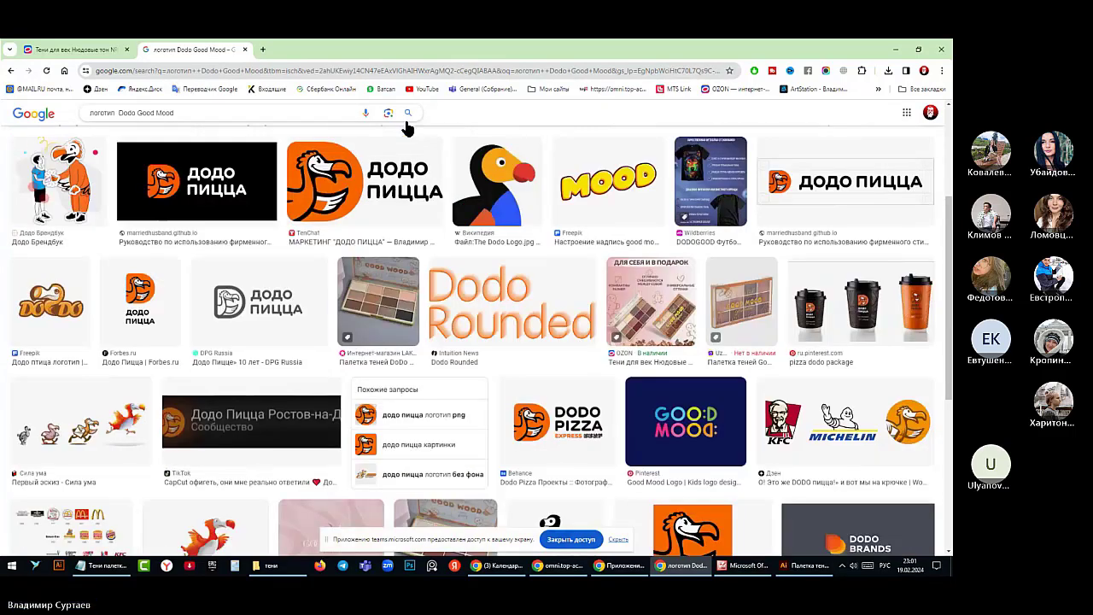
scroll(408, 127, down, 3)
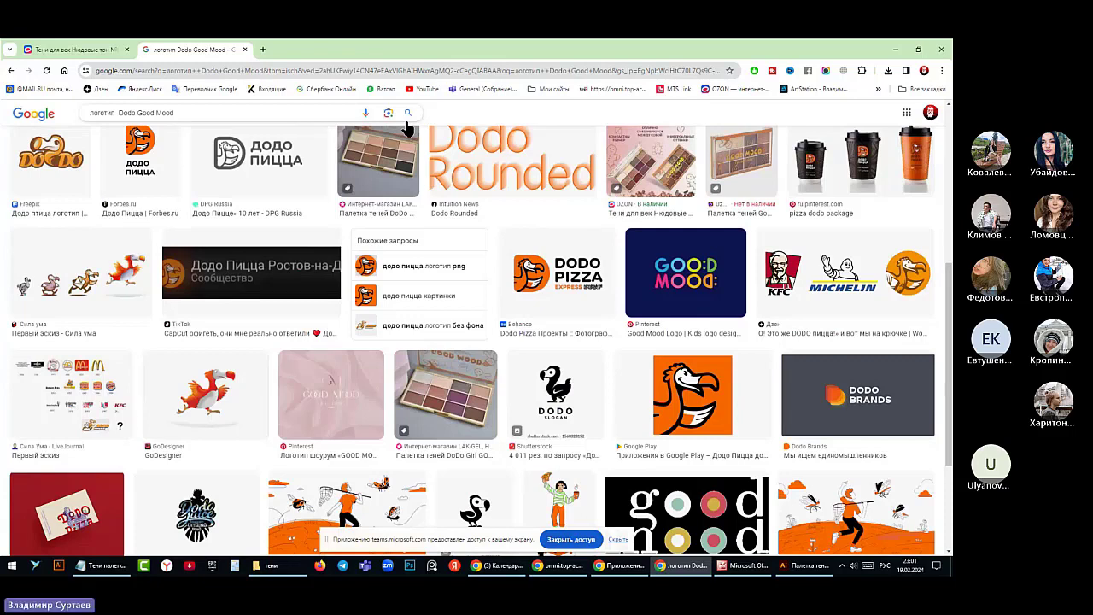
scroll(408, 126, down, 3)
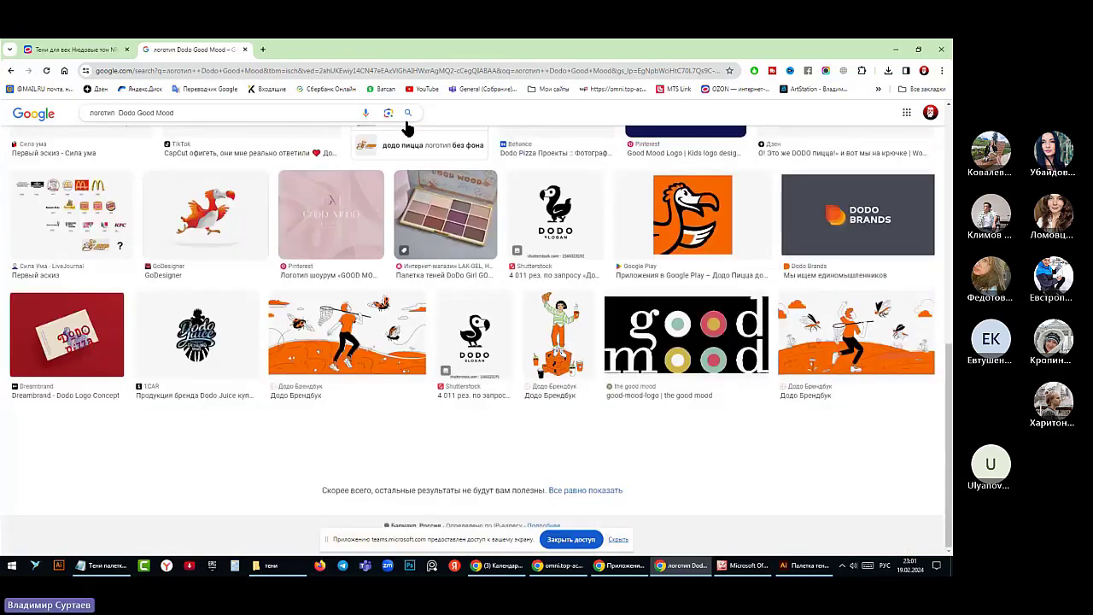
scroll(408, 127, up, 1)
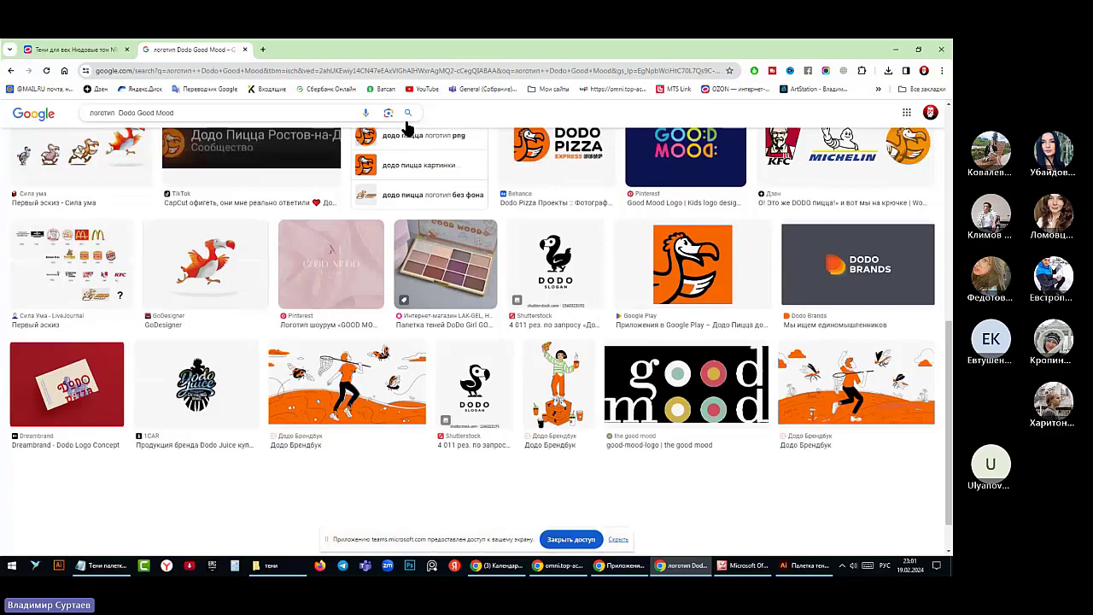
click(408, 119)
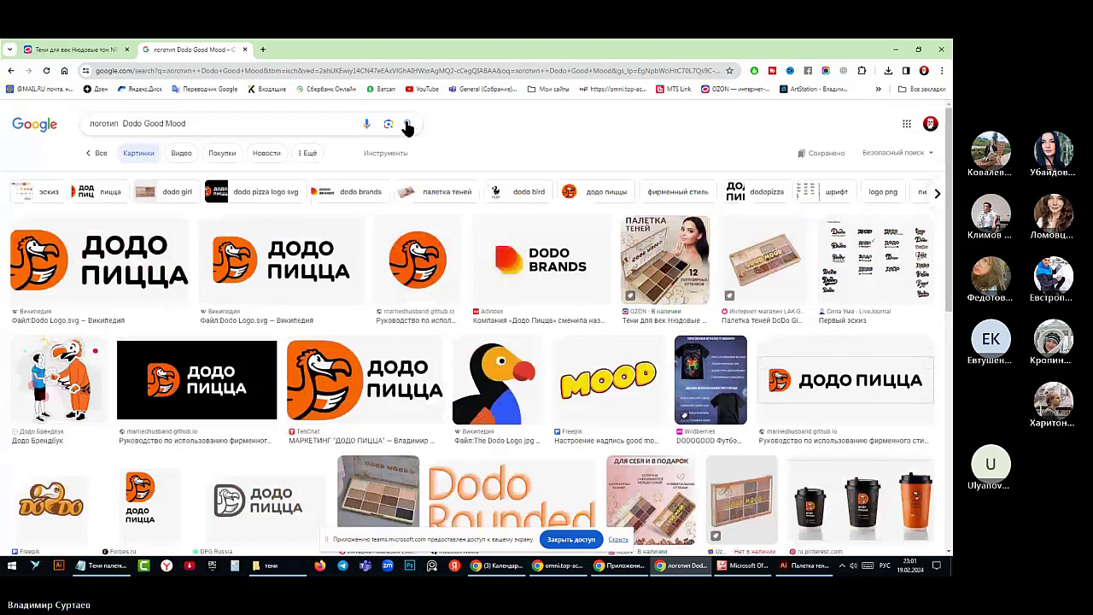
Open the Ozon product page in a new tab and scroll down to the reviews
click(407, 126)
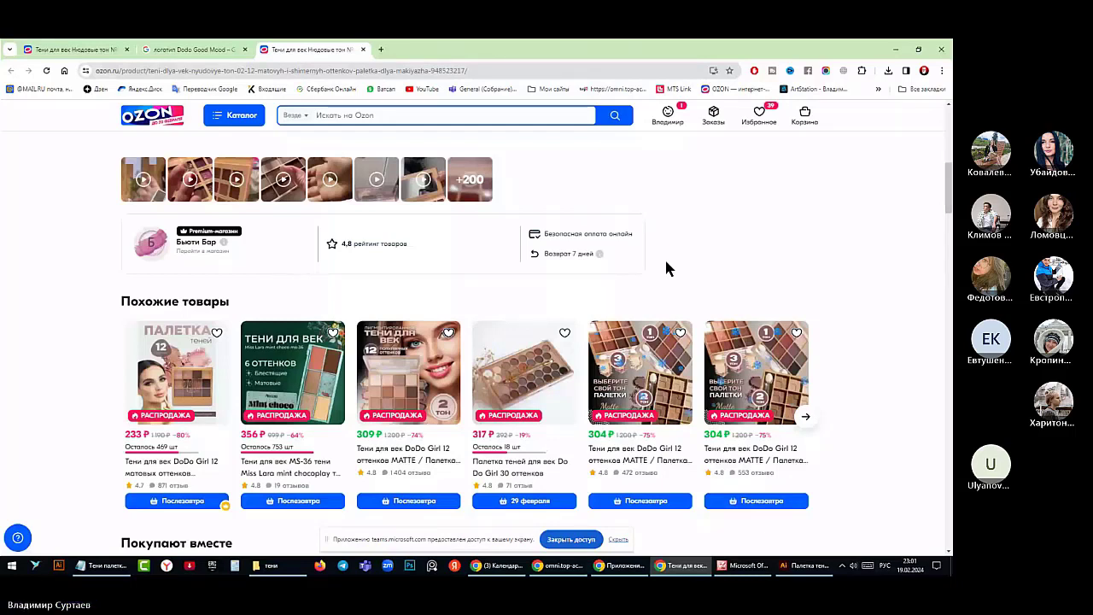
scroll(667, 263, down, 5)
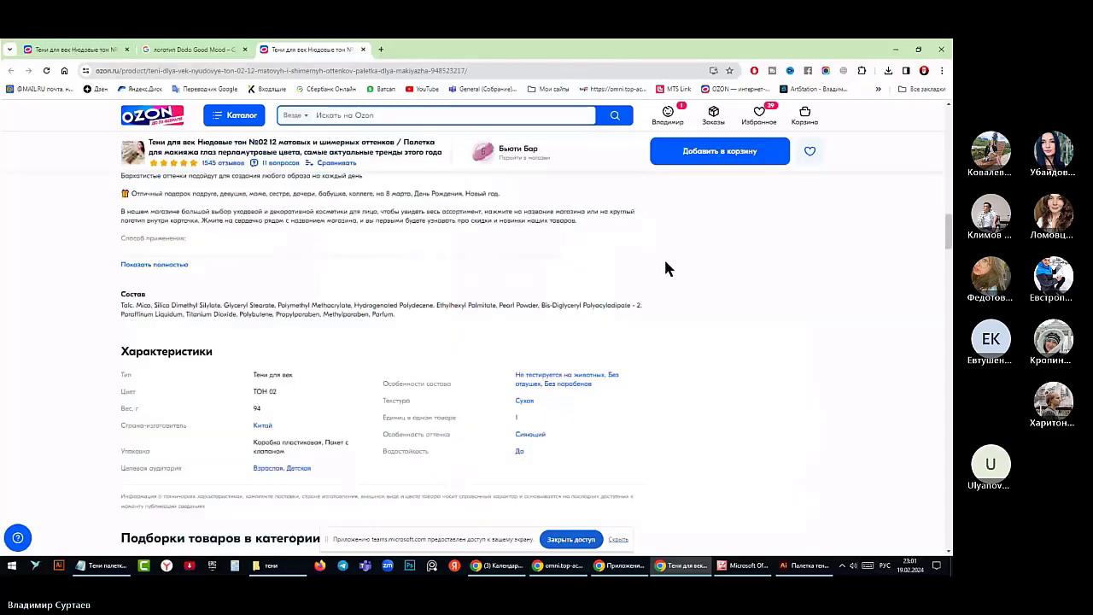
scroll(666, 268, down, 2)
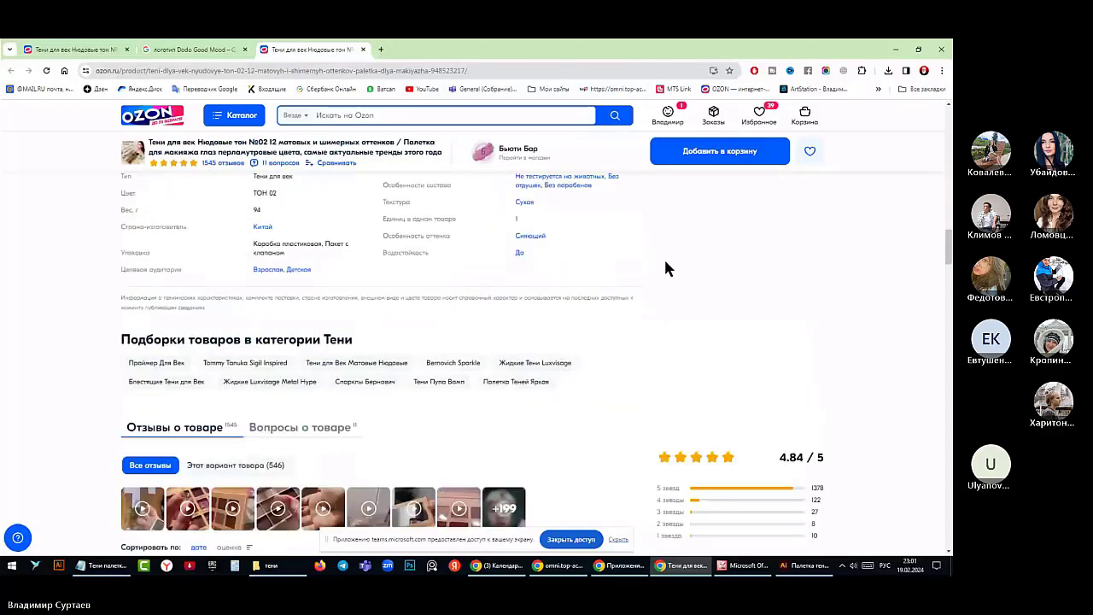
scroll(666, 268, down, 6)
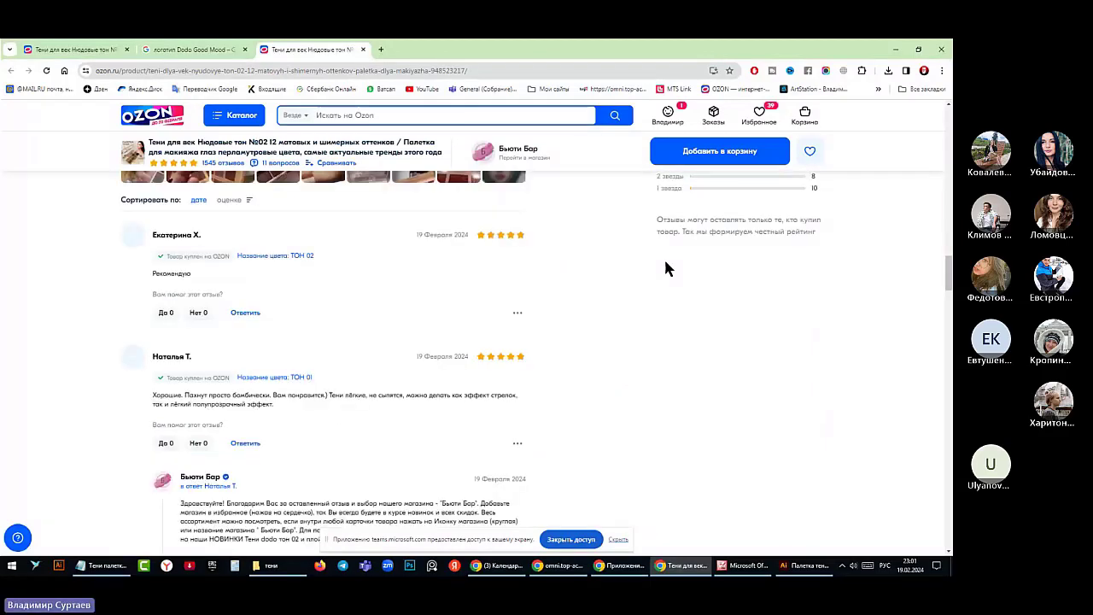
scroll(666, 268, down, 2)
scroll(667, 268, down, 3)
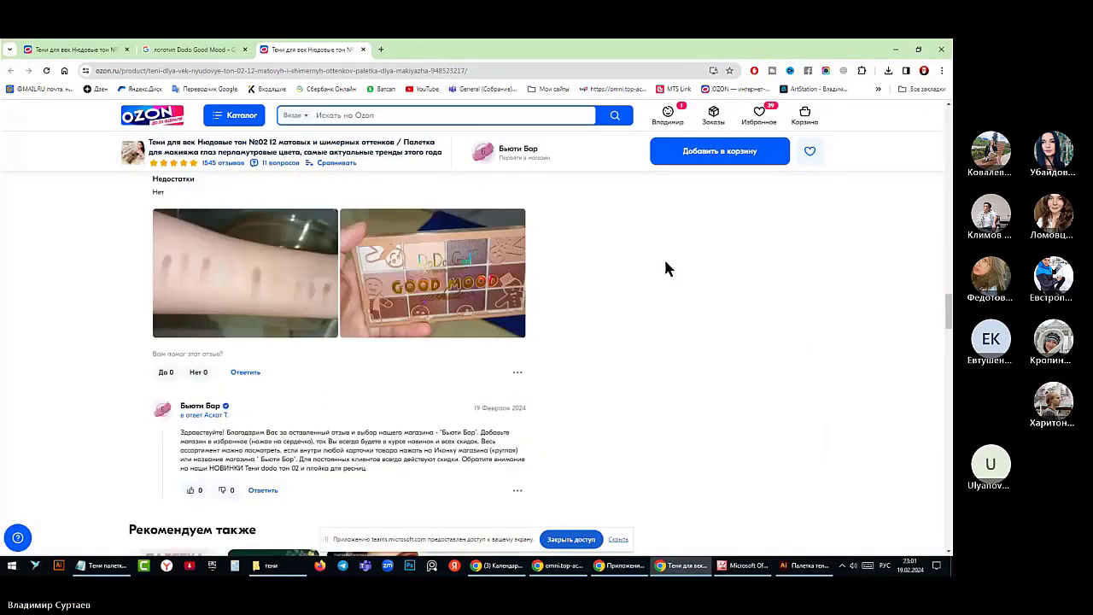
View a customer's palette photo full-size, browse the thumbnails, then close the Ozon tab
click(488, 290)
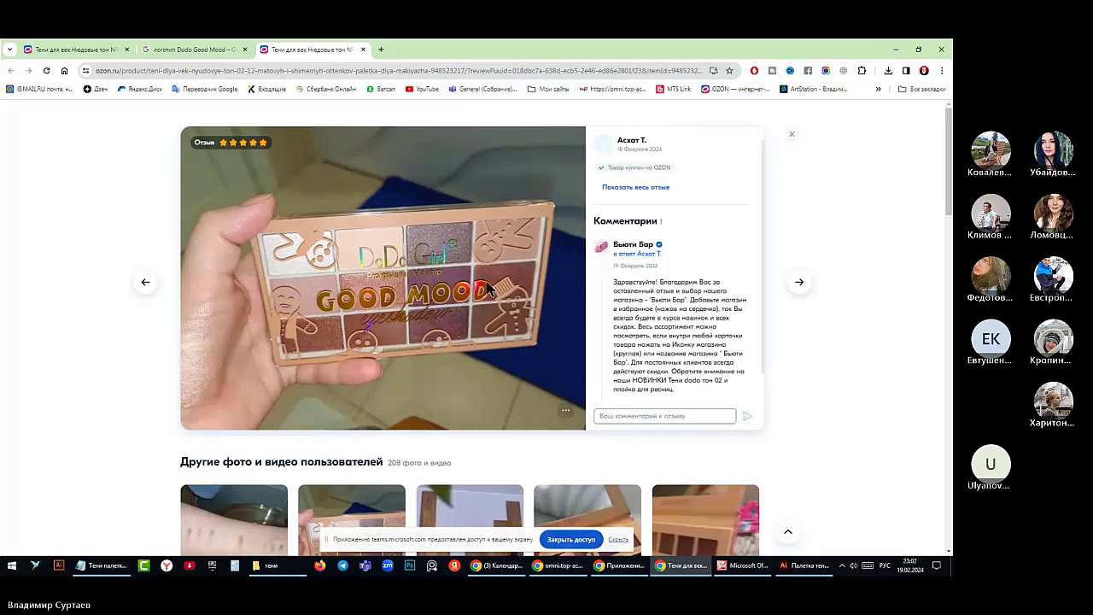
scroll(489, 291, down, 5)
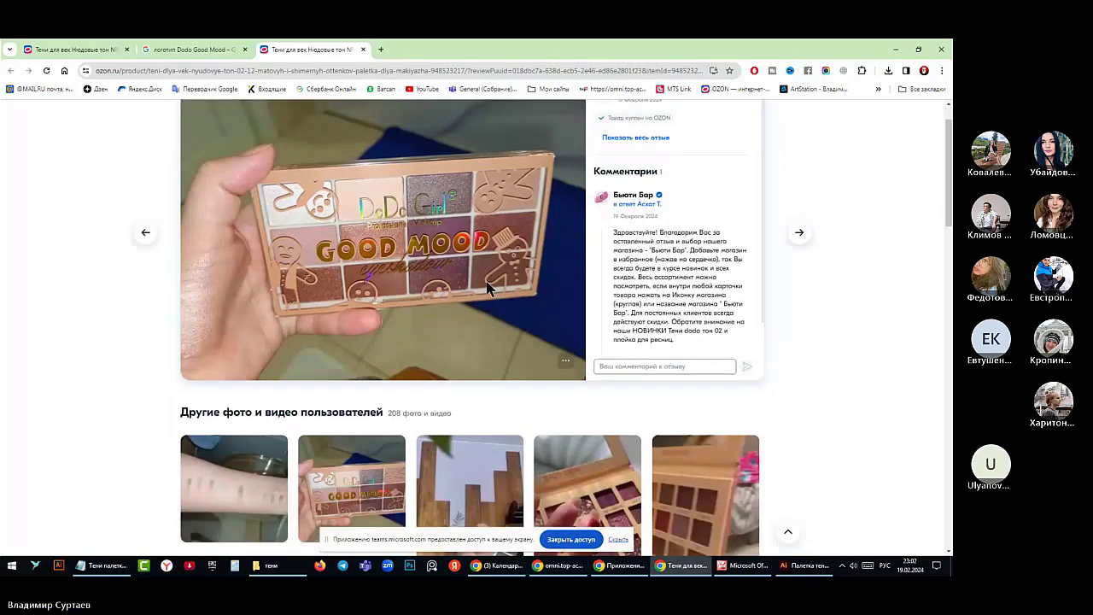
scroll(488, 291, down, 3)
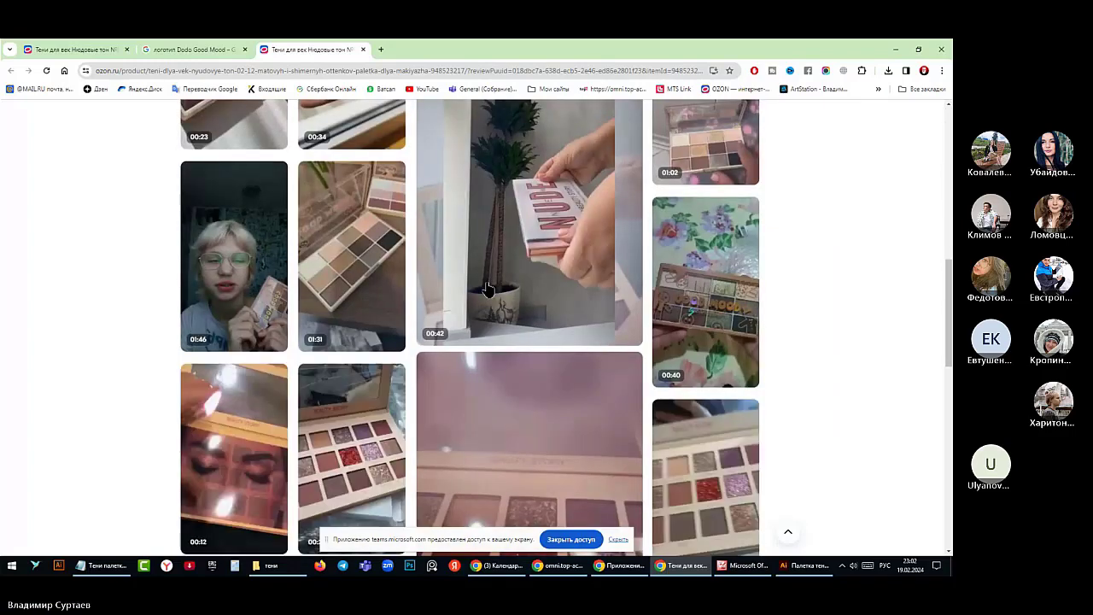
scroll(488, 290, down, 4)
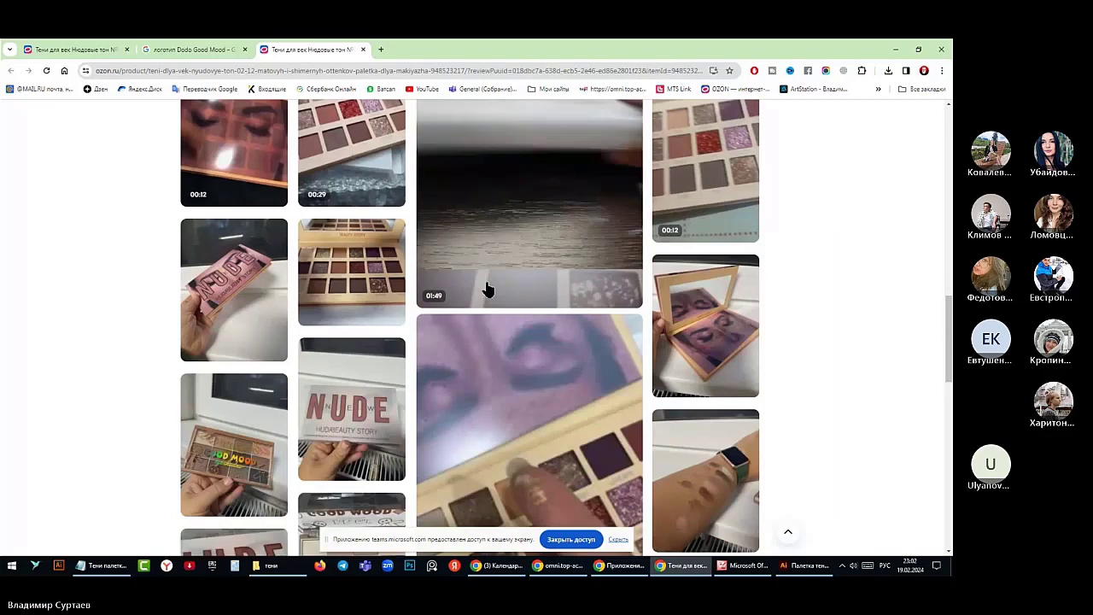
scroll(488, 290, down, 10)
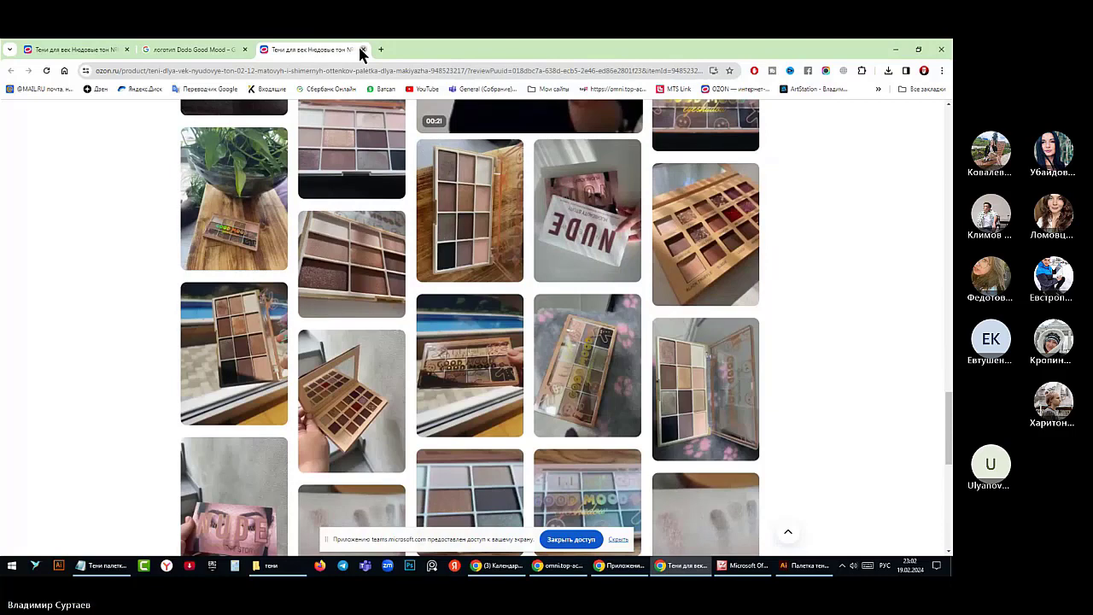
click(362, 50)
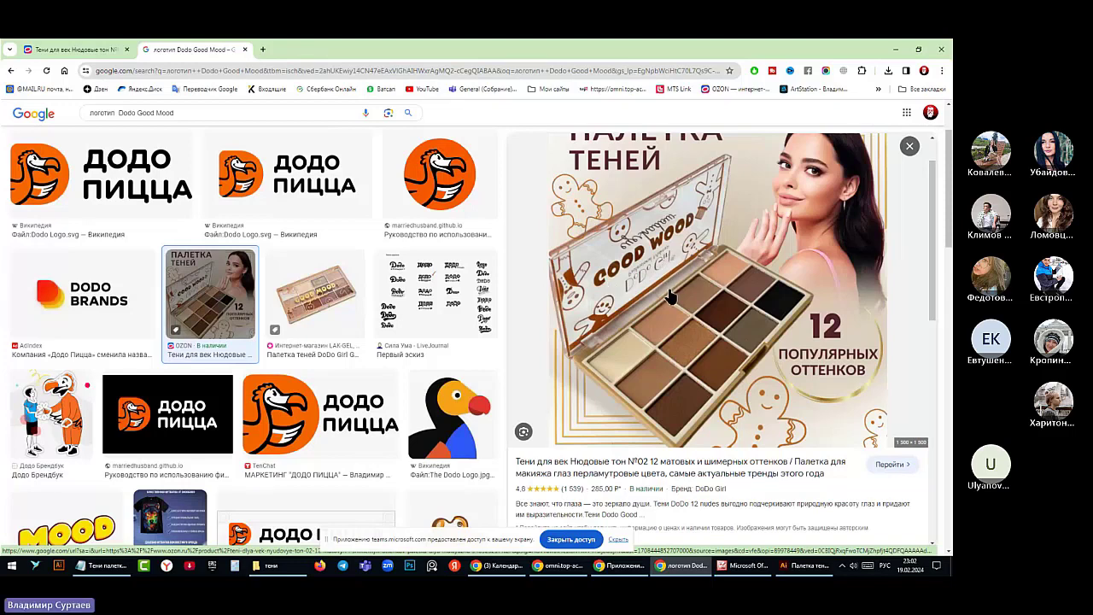
Scroll through related images under the OZON palette preview, then back up to the large image
scroll(663, 291, down, 2)
scroll(660, 289, down, 1)
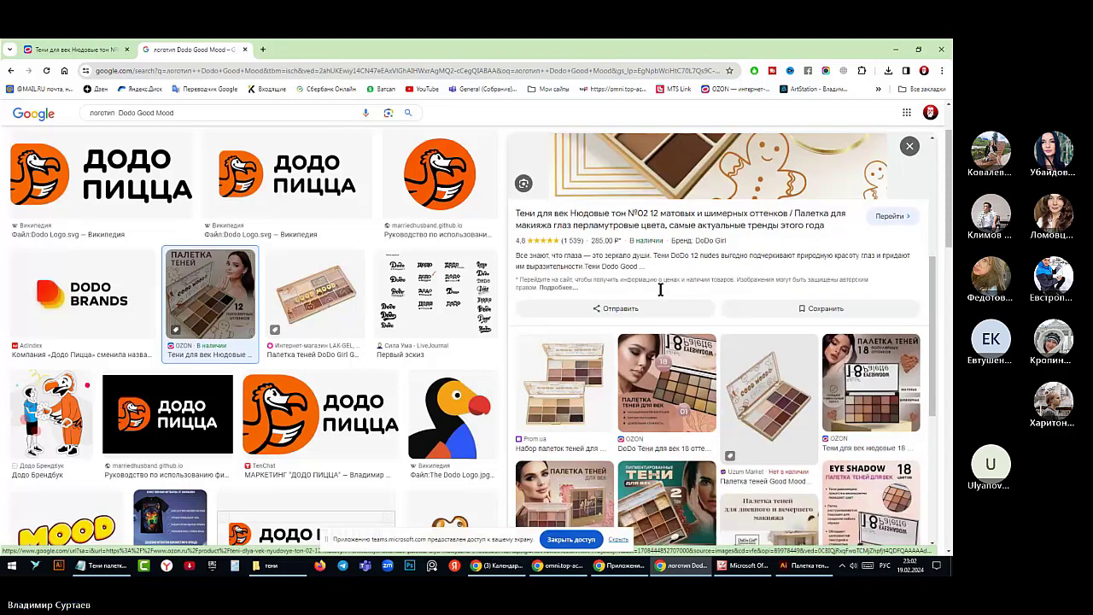
scroll(661, 290, down, 1)
scroll(663, 294, down, 1)
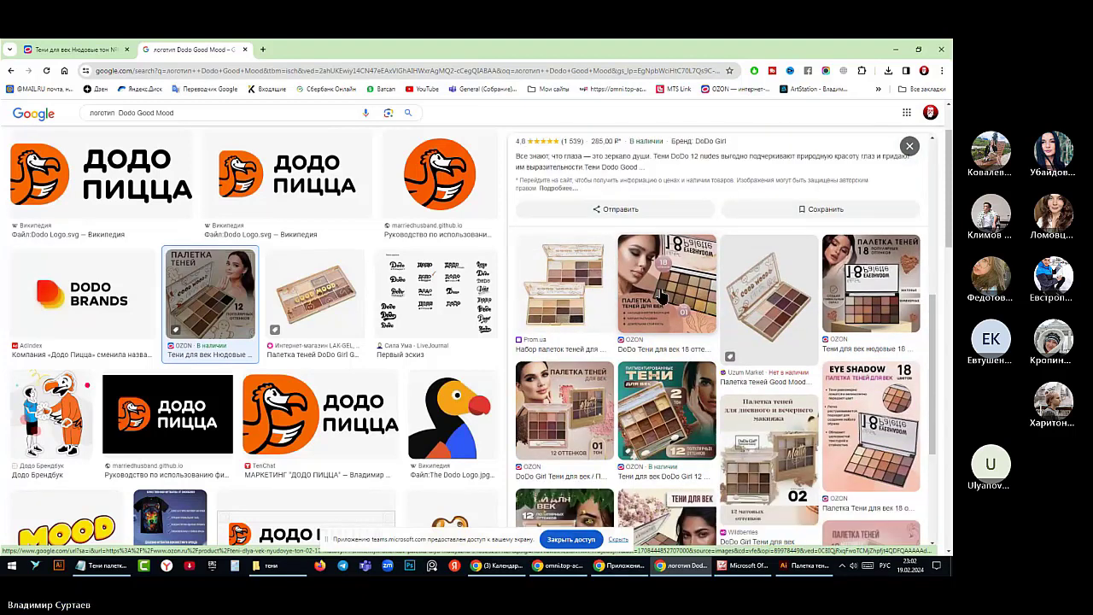
scroll(662, 294, down, 2)
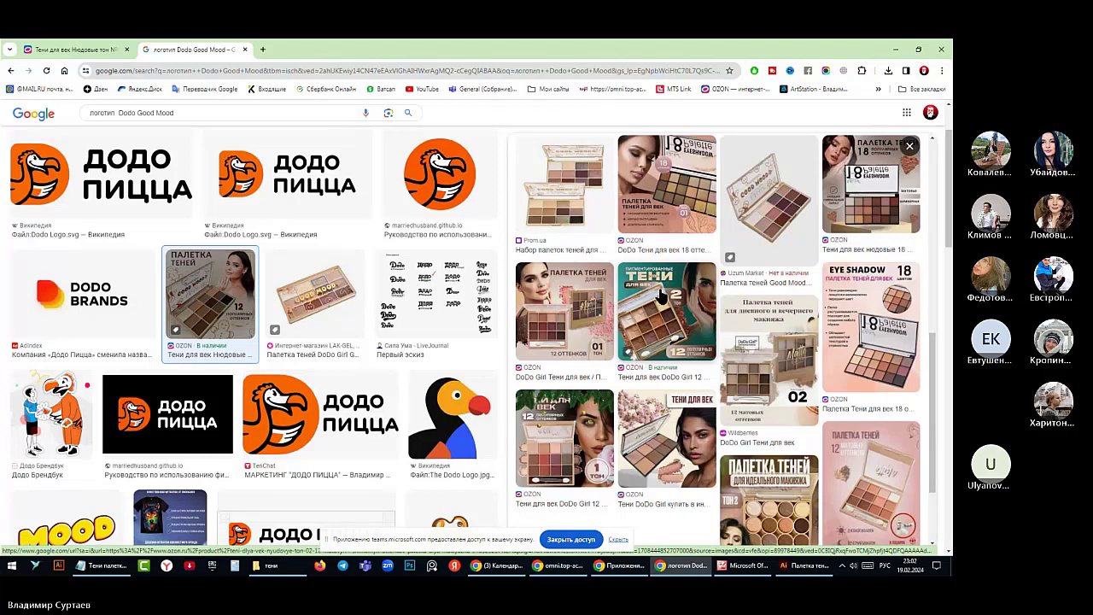
scroll(720, 347, down, 1)
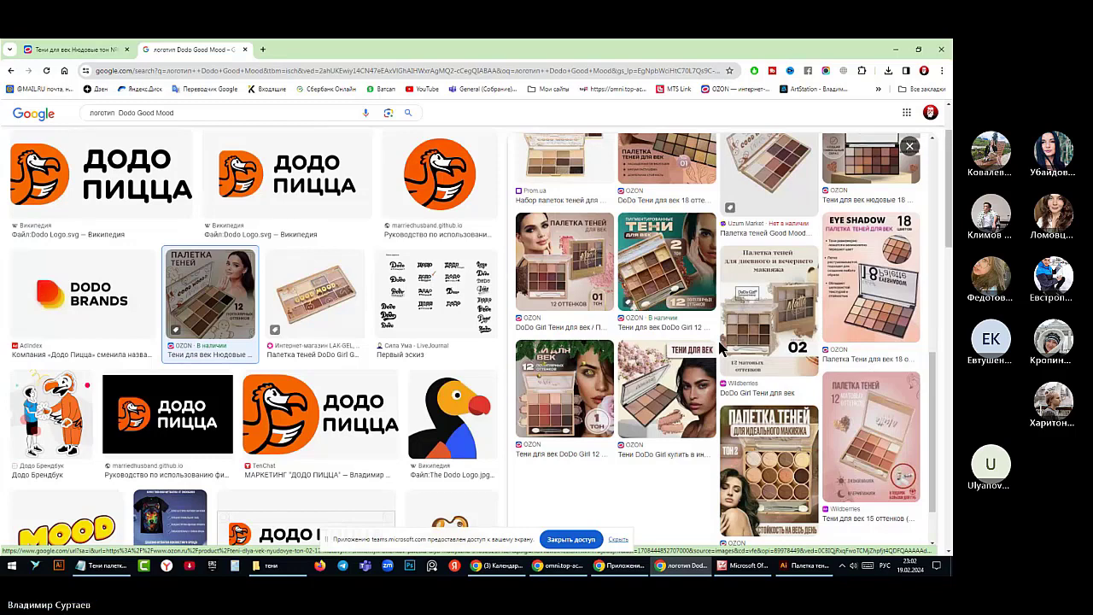
scroll(720, 348, down, 1)
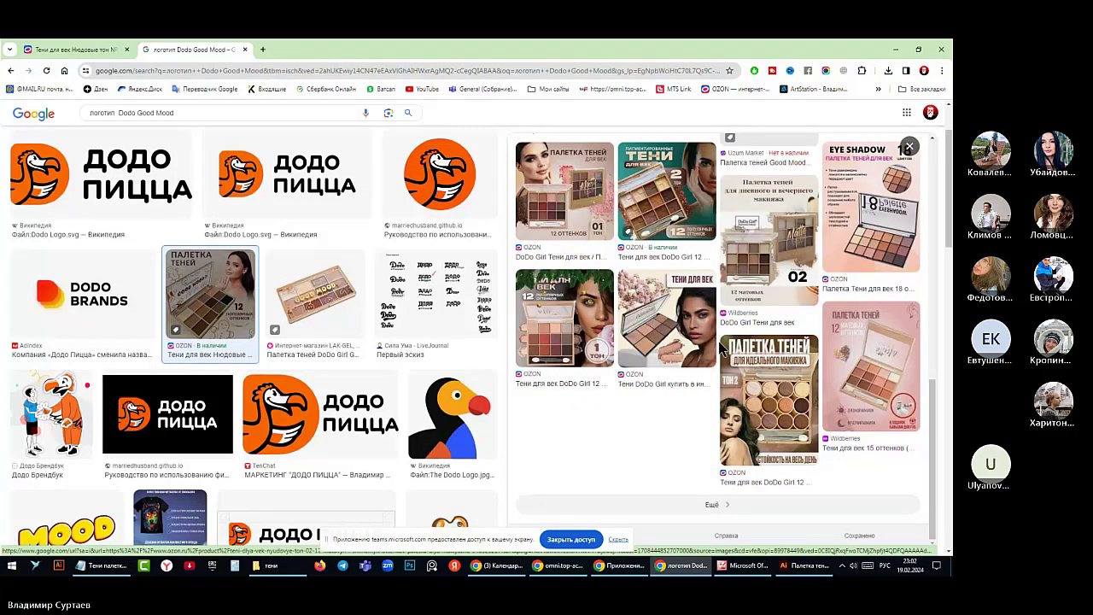
scroll(720, 348, up, 3)
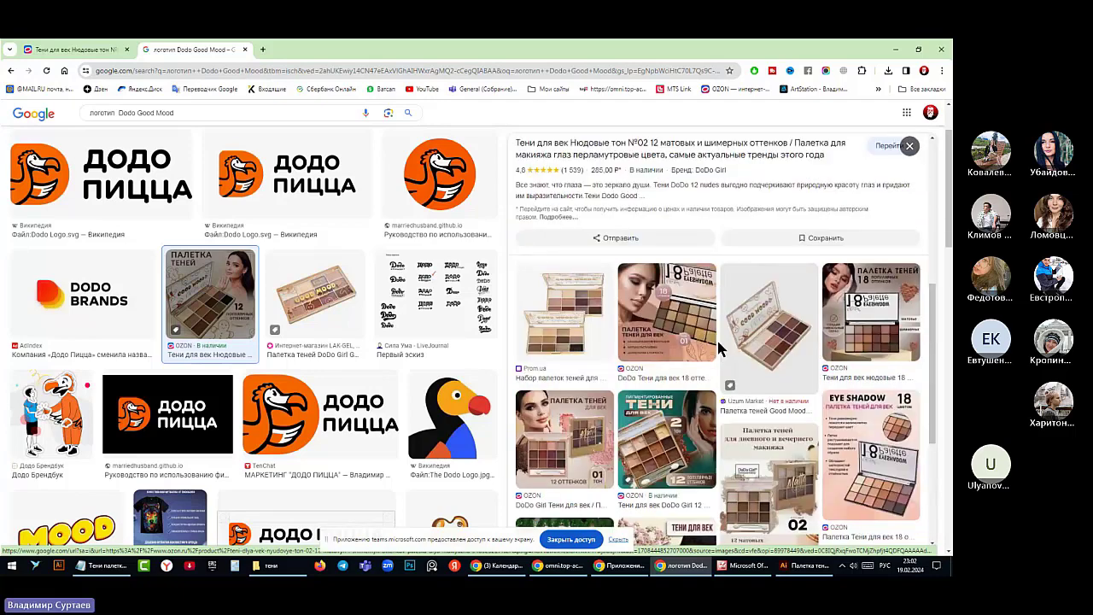
scroll(720, 348, up, 3)
scroll(499, 266, up, 2)
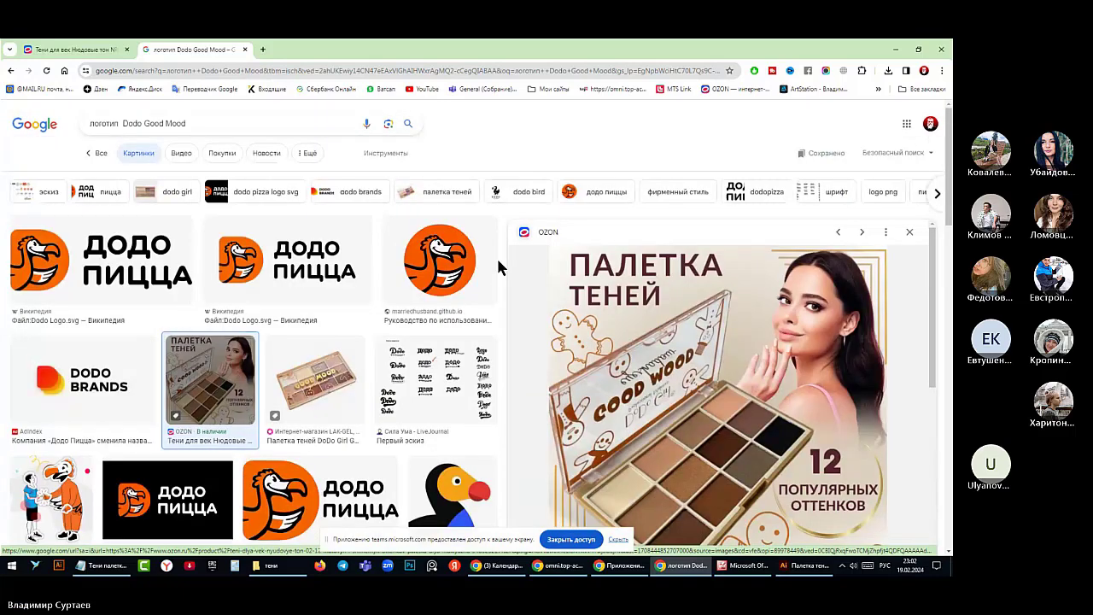
Browse the DoDo Girl palette gallery photos on Ozon, then return to Illustrator with Alt+Tab
click(19, 50)
scroll(332, 299, up, 3)
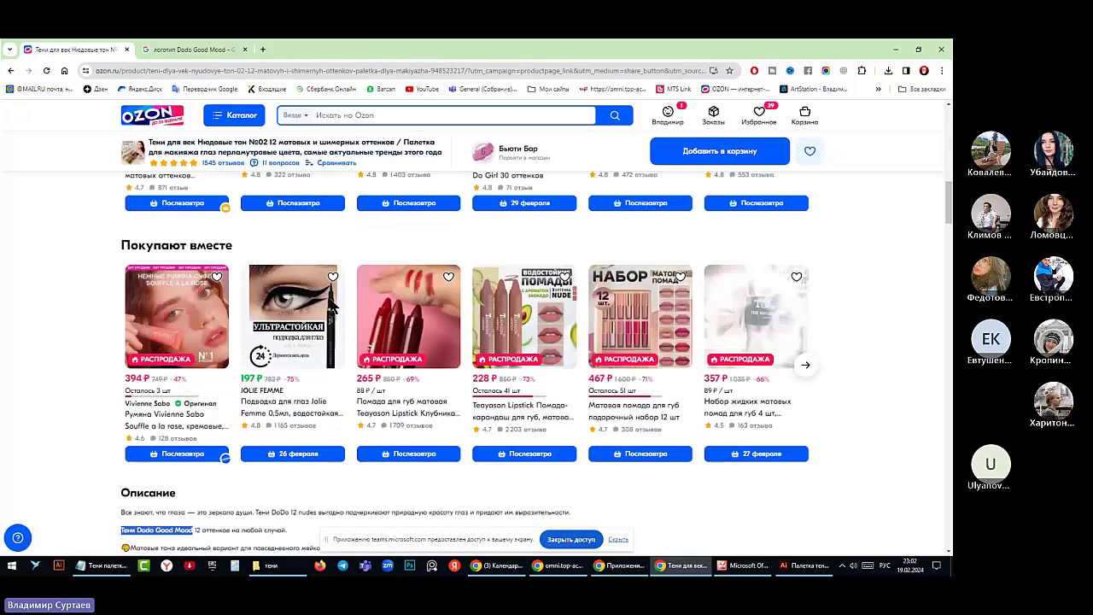
scroll(332, 304, up, 6)
scroll(331, 305, up, 3)
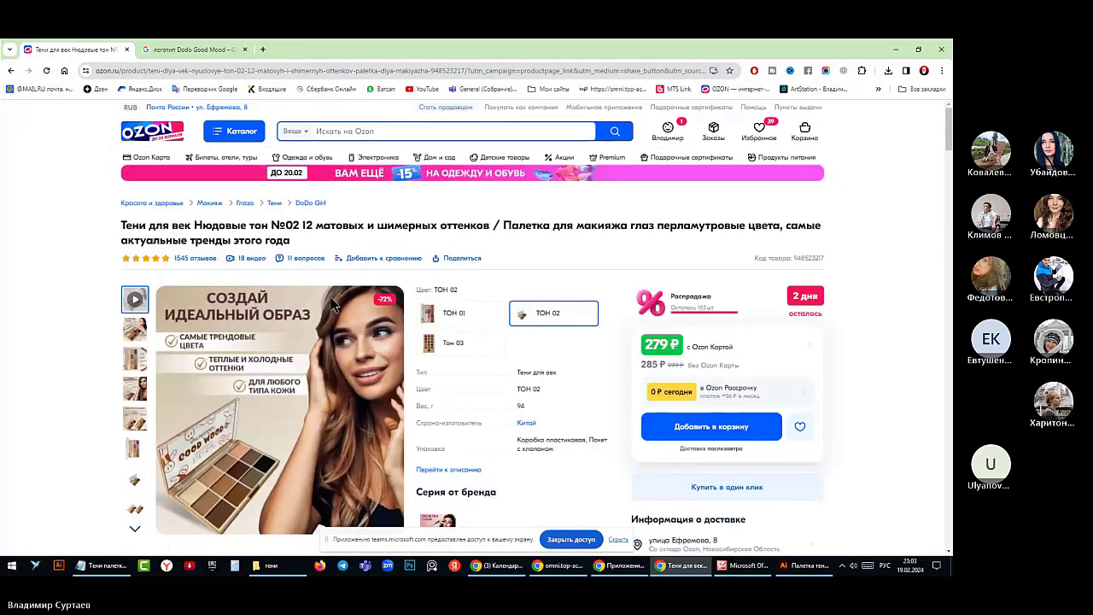
scroll(333, 305, down, 1)
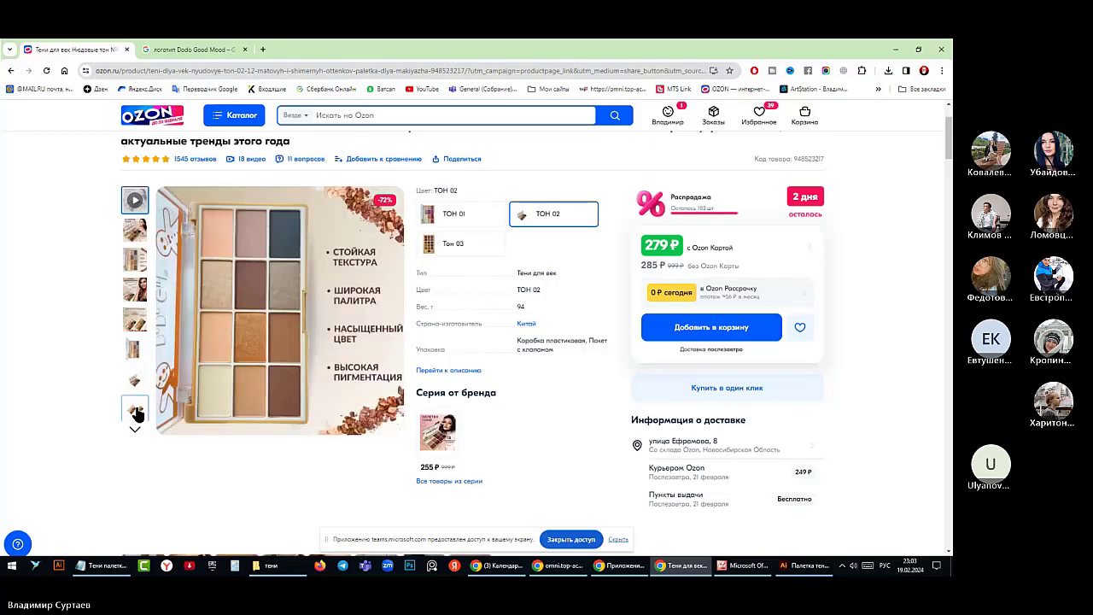
click(135, 385)
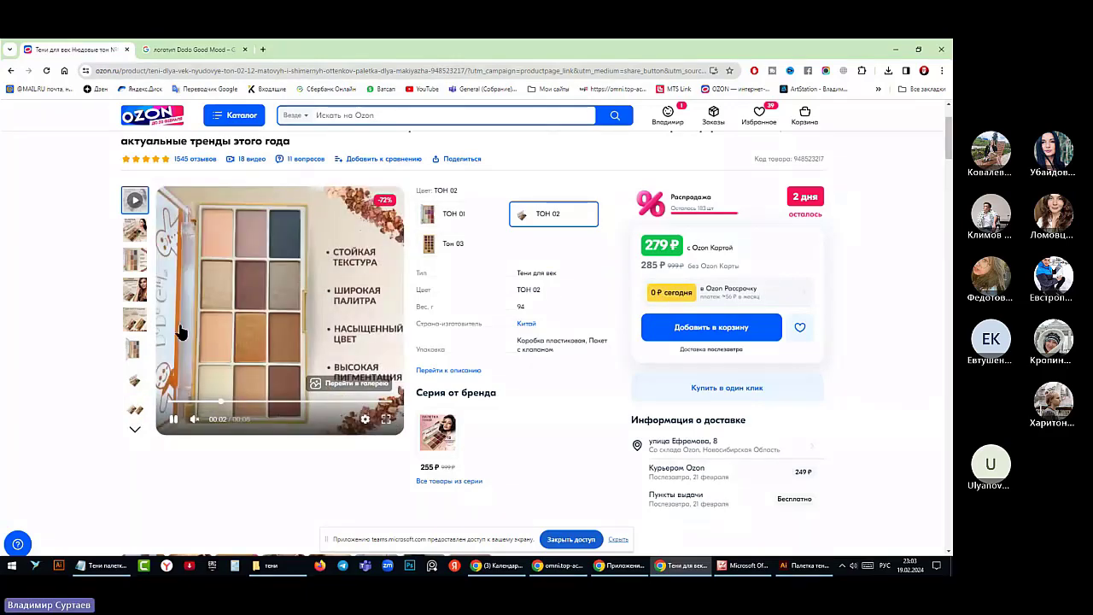
click(132, 321)
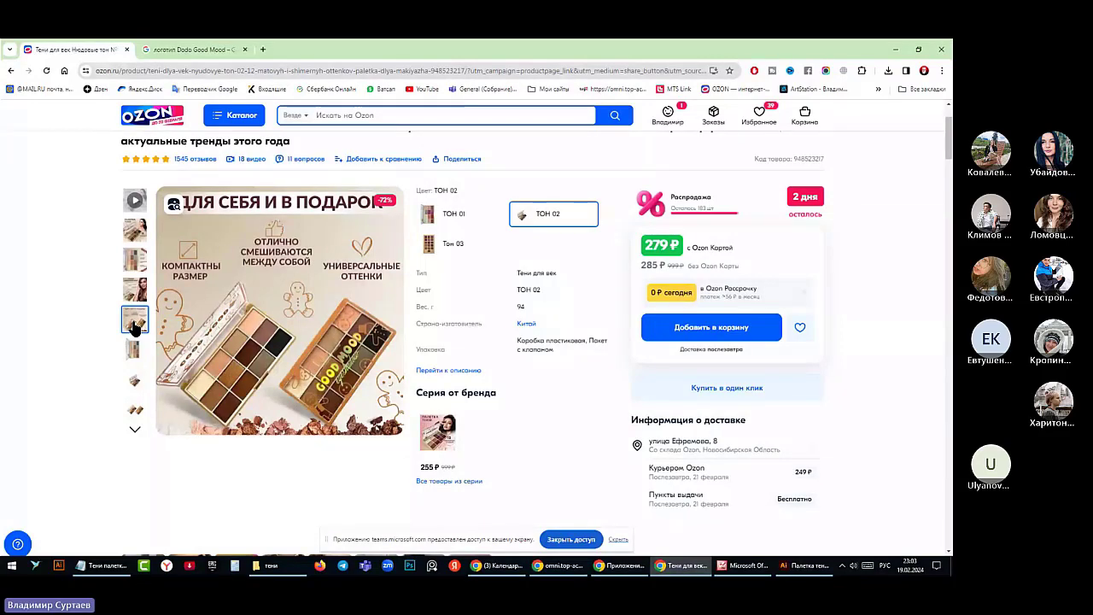
key(alt+Tab)
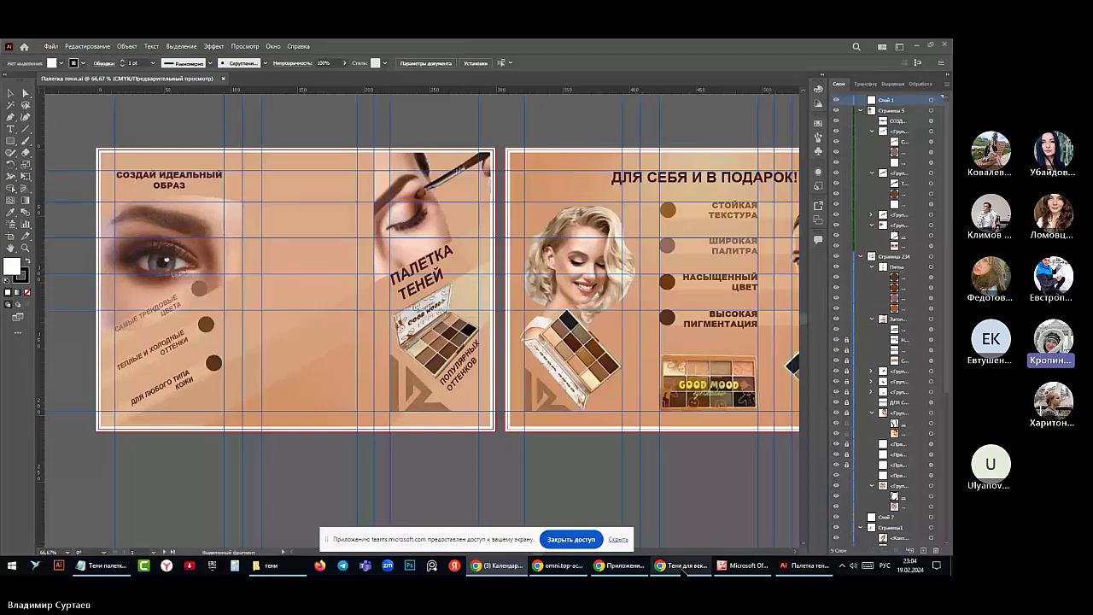
Bring up the browser showing the Yandex 'good mood тени' palette image preview
click(559, 565)
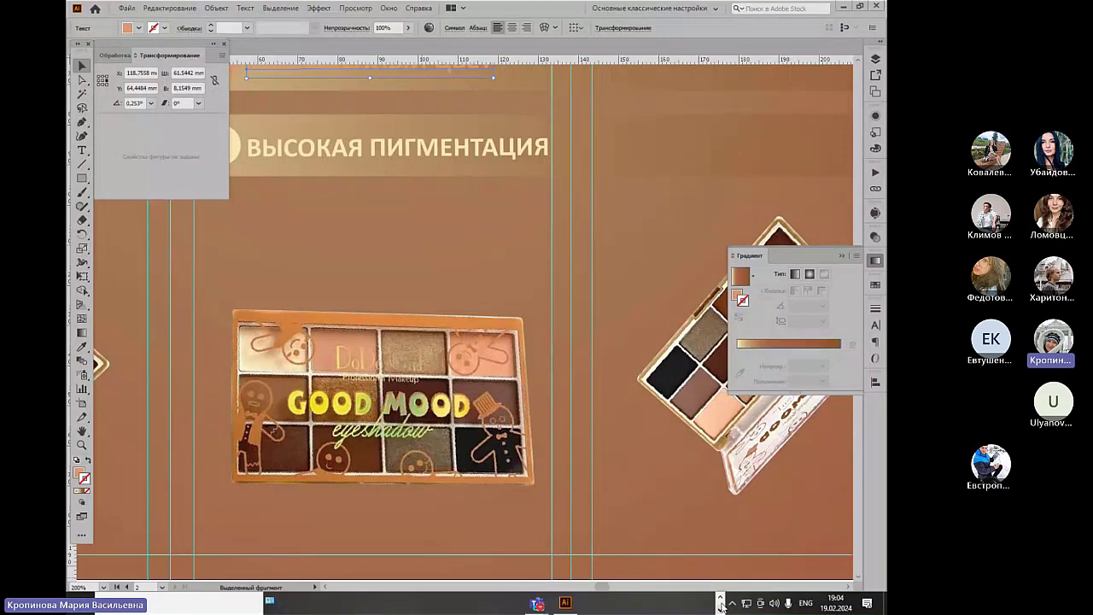
click(606, 604)
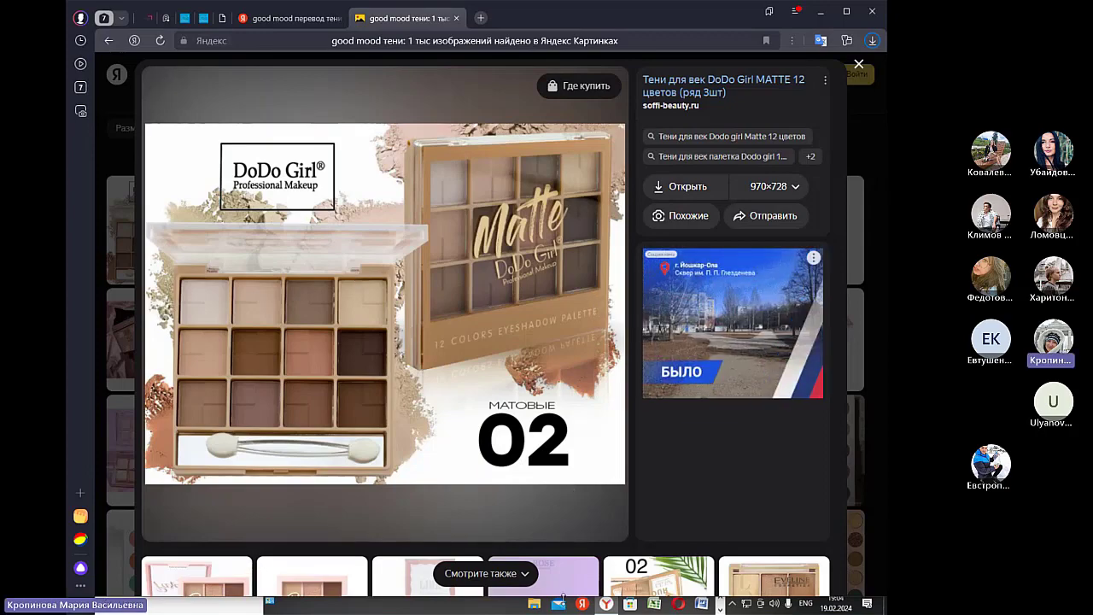
Browse the Yandex image viewer and settle on the DoDo Girl Matte 02 palette picture
scroll(568, 507, down, 10)
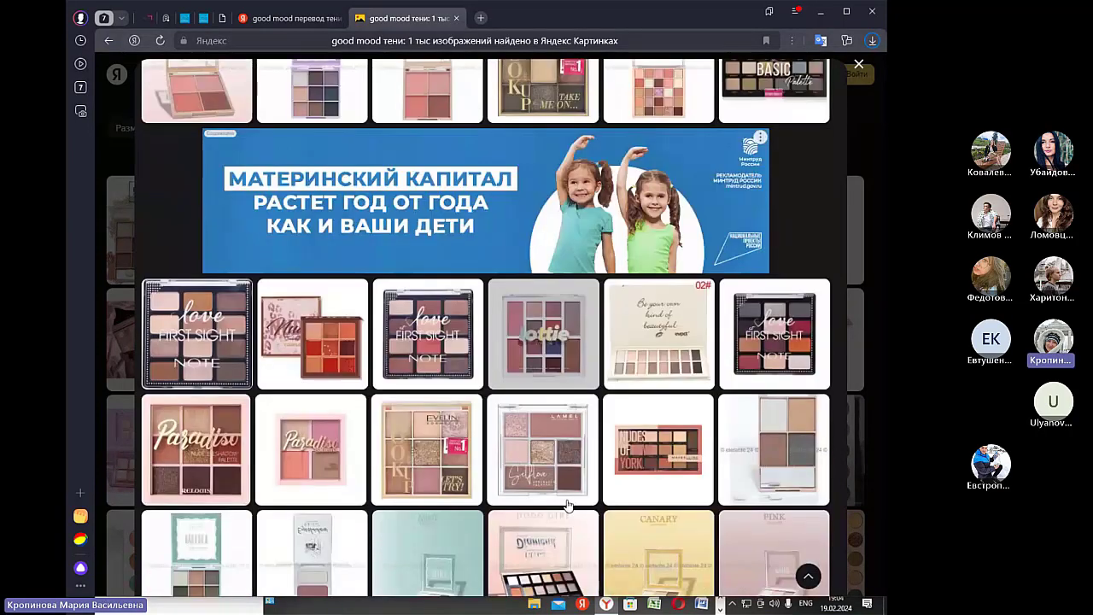
scroll(568, 507, down, 4)
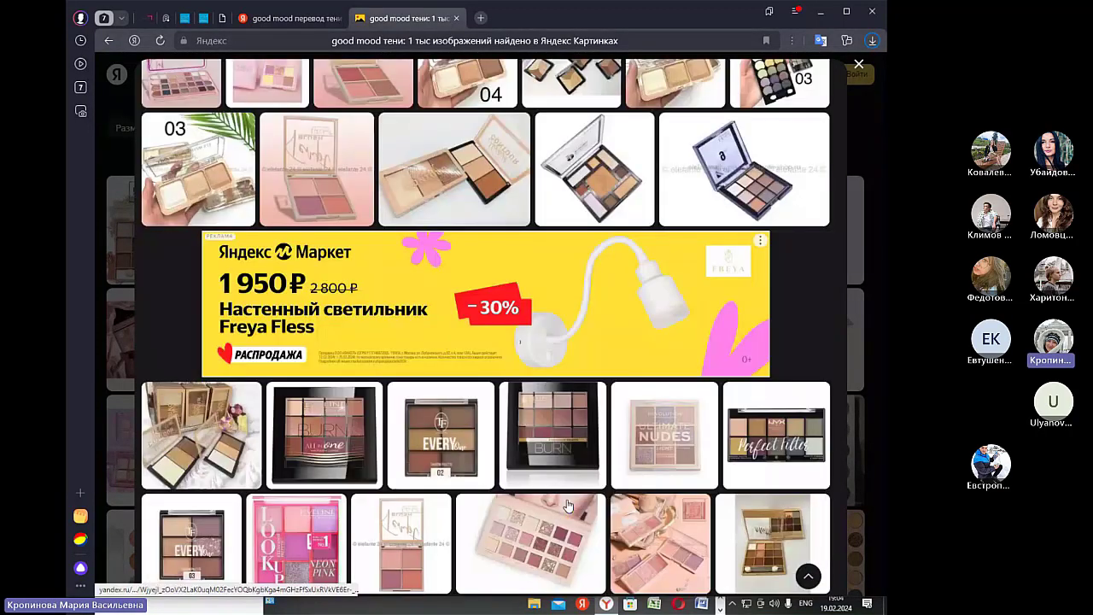
scroll(569, 507, up, 4)
scroll(568, 507, up, 2)
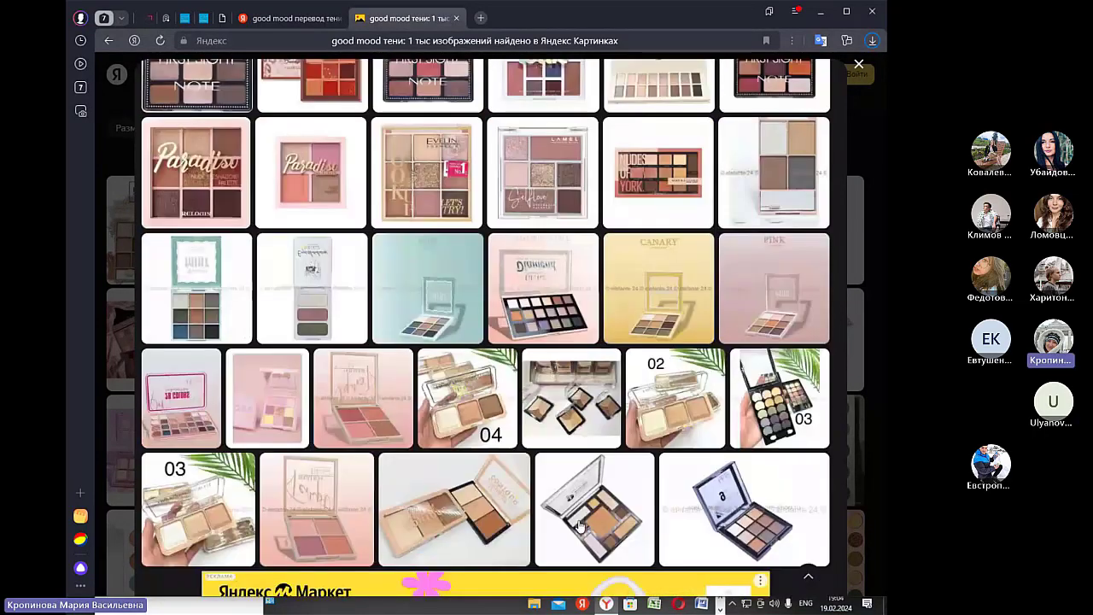
scroll(439, 428, up, 10)
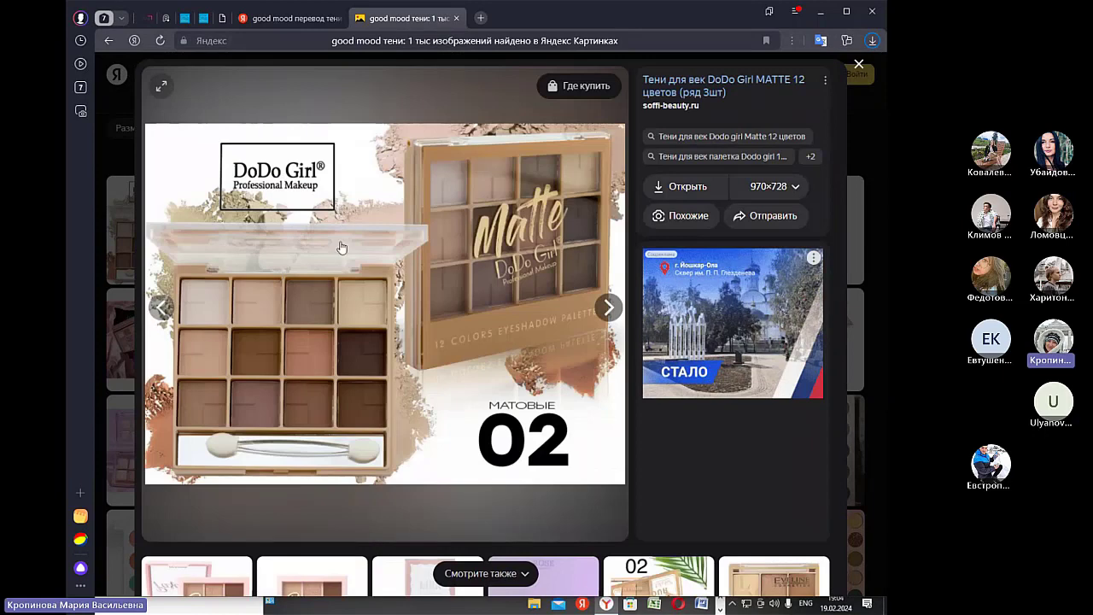
key(Right)
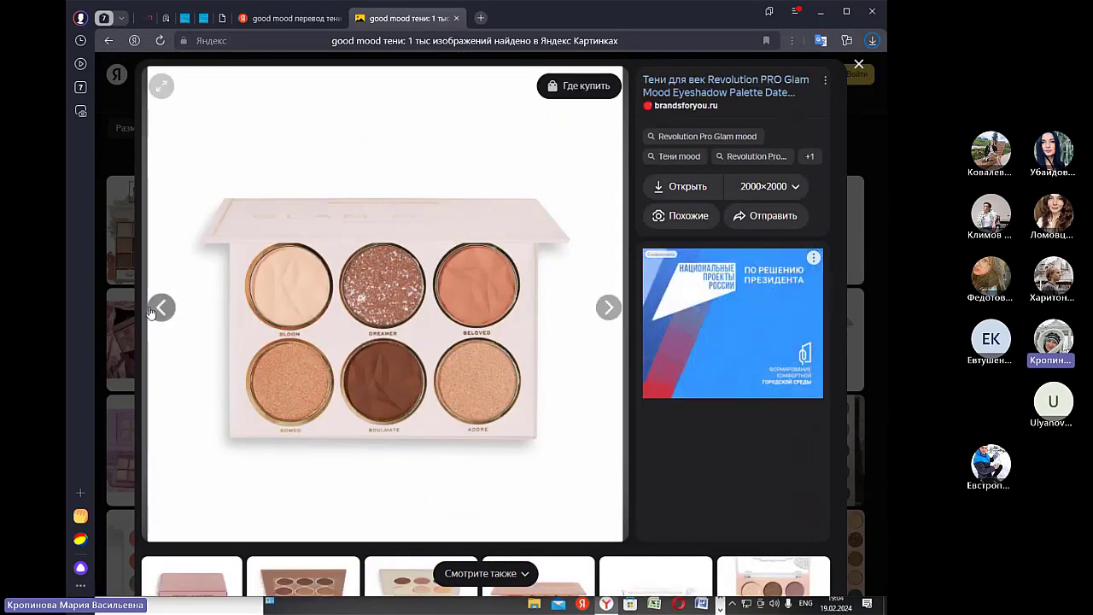
key(Left)
right_click(265, 243)
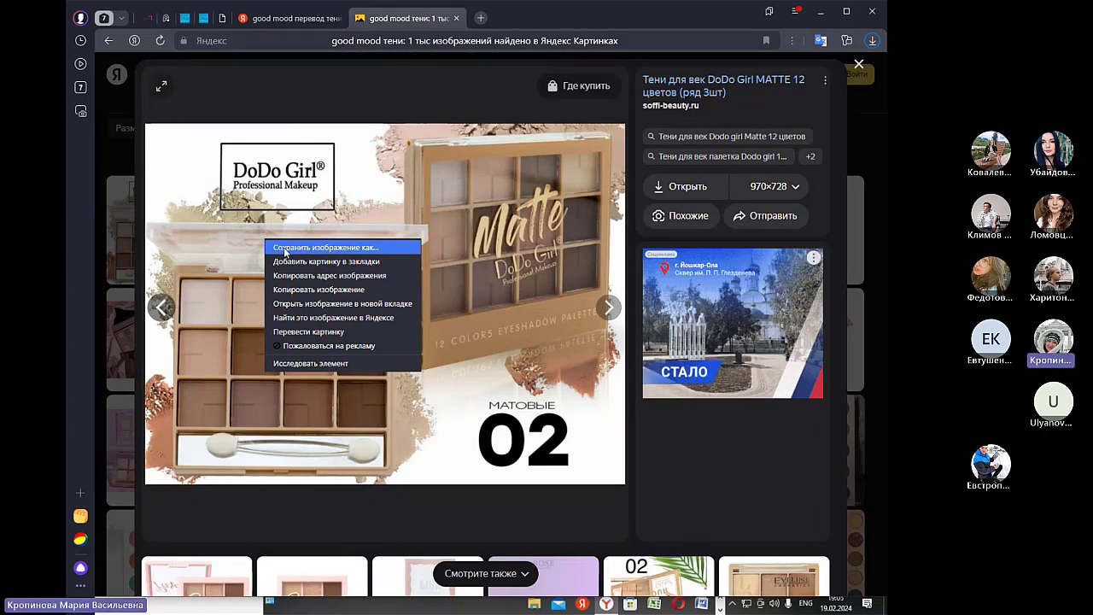
click(721, 608)
mouse_move(533, 606)
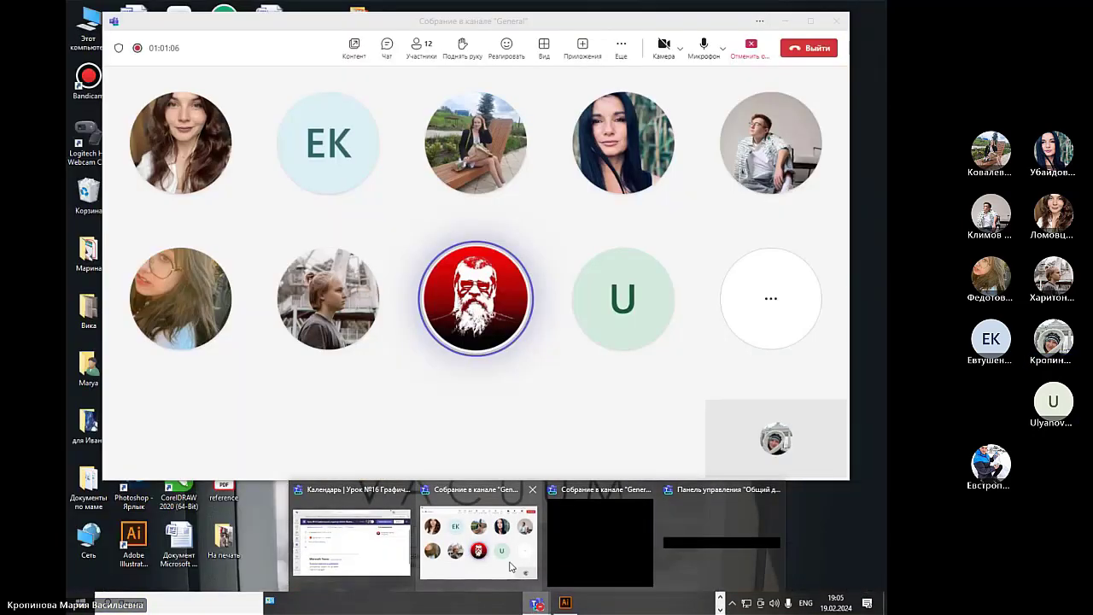
Stop the Teams screen share and return to the Ozon DoDo Girl eyeshadow page in the browser
click(511, 566)
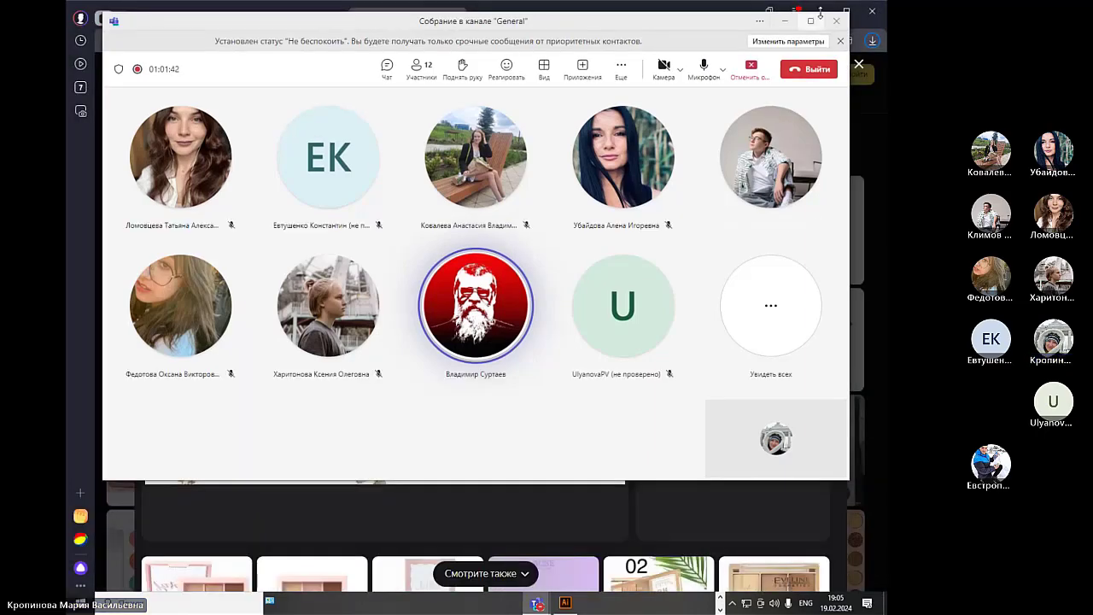
click(749, 75)
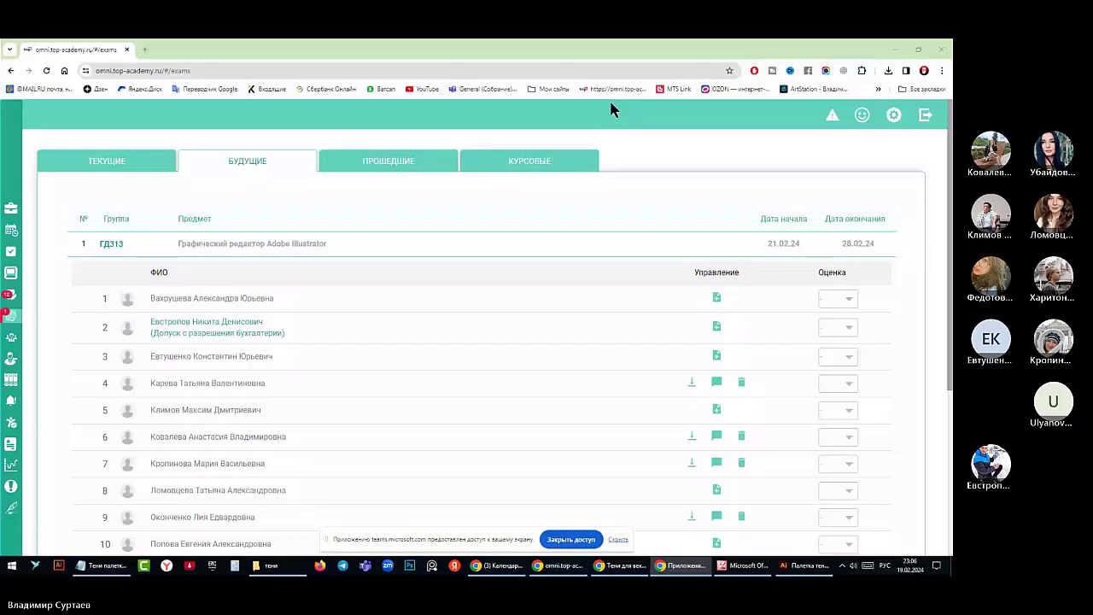
click(803, 566)
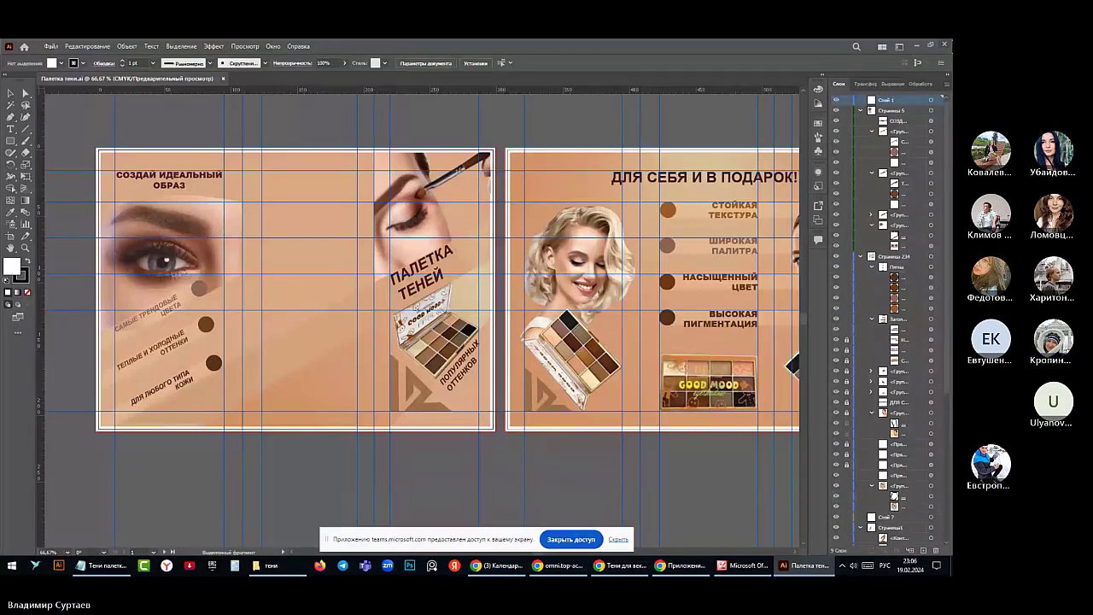
click(624, 566)
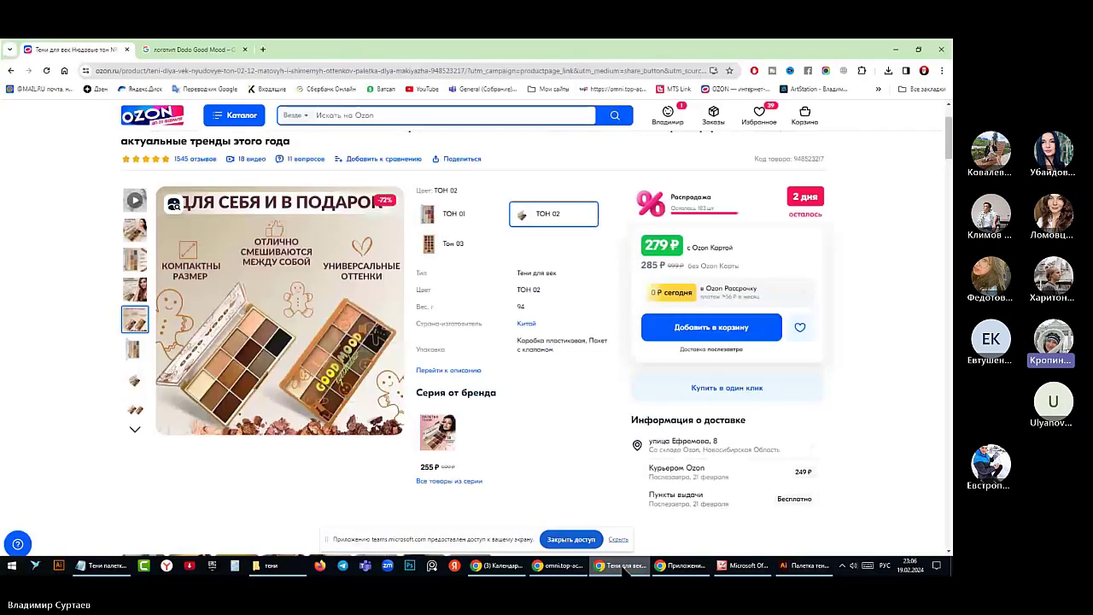
Edit the Dodo Good Mood query, removing 'Mood' and the stray Cyrillic letters, and type 'irl' in English
click(219, 49)
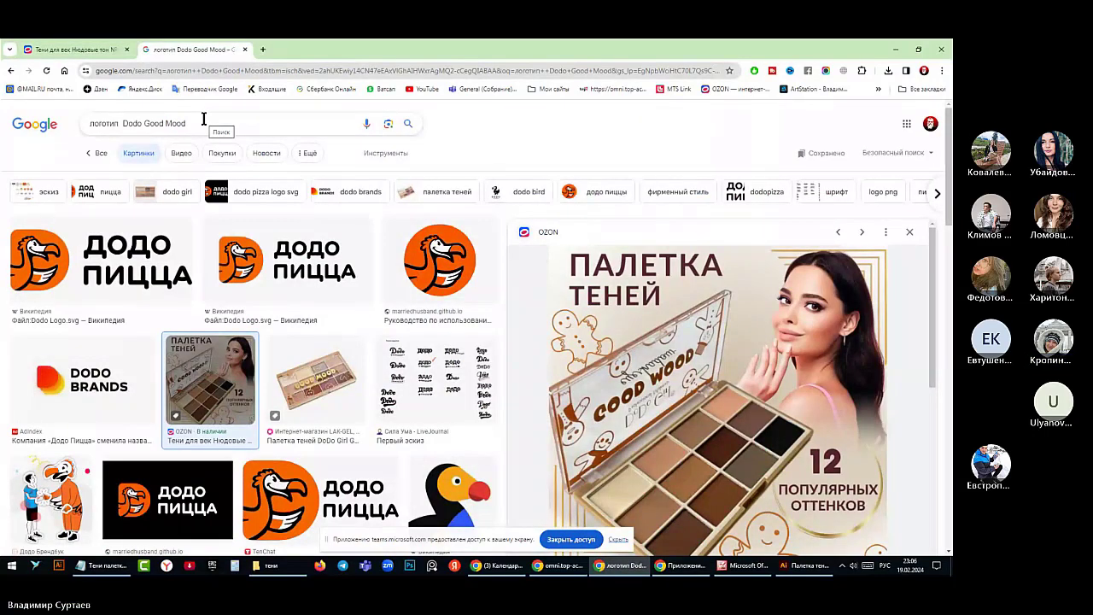
click(203, 119)
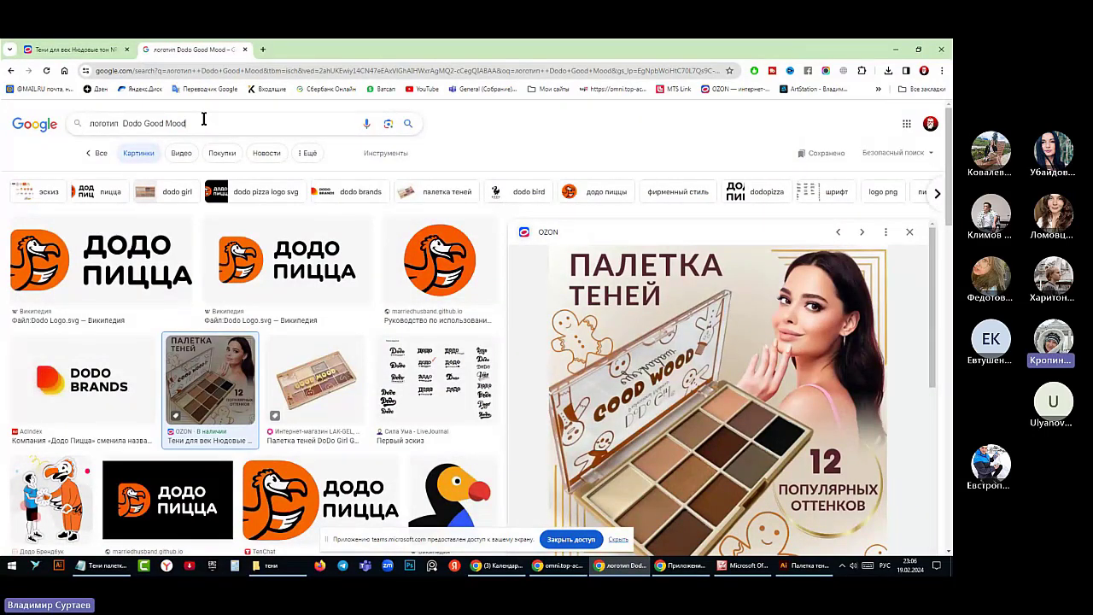
key(BackSpace)
key(BackSpace)
key(BackSpace)
key(BackSpace)
key(BackSpace)
key(BackSpace)
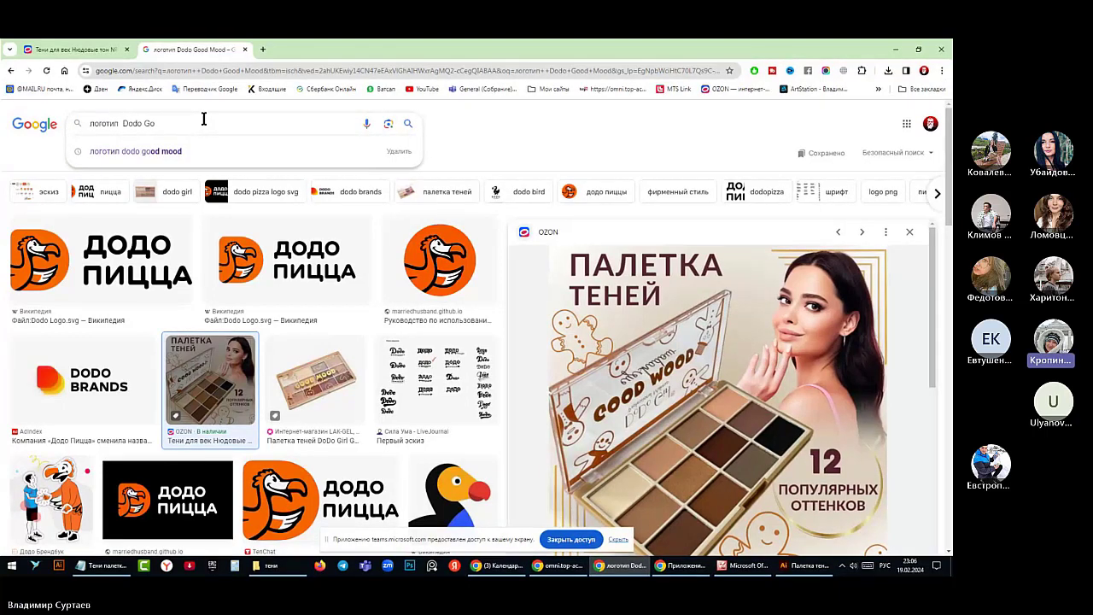
key(BackSpace)
text(ш)
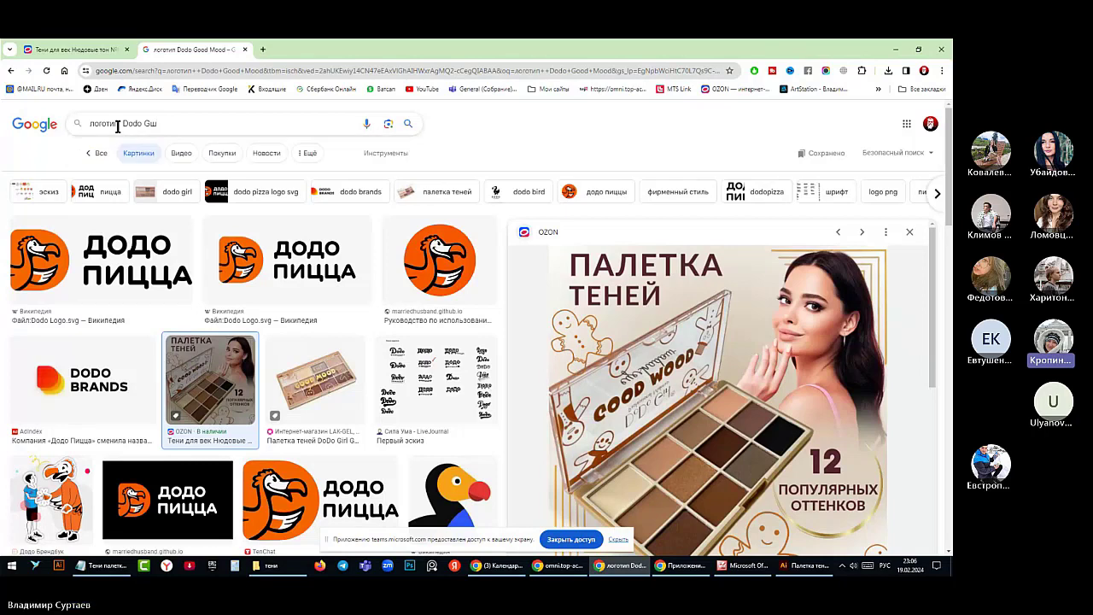
text(кд)
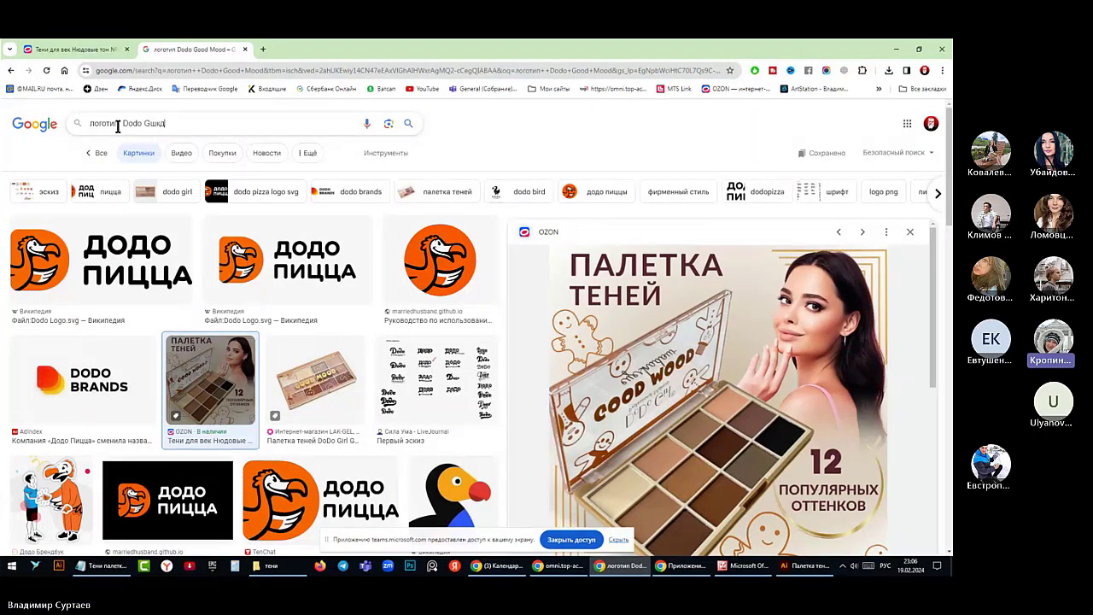
drag(183, 123, 152, 124)
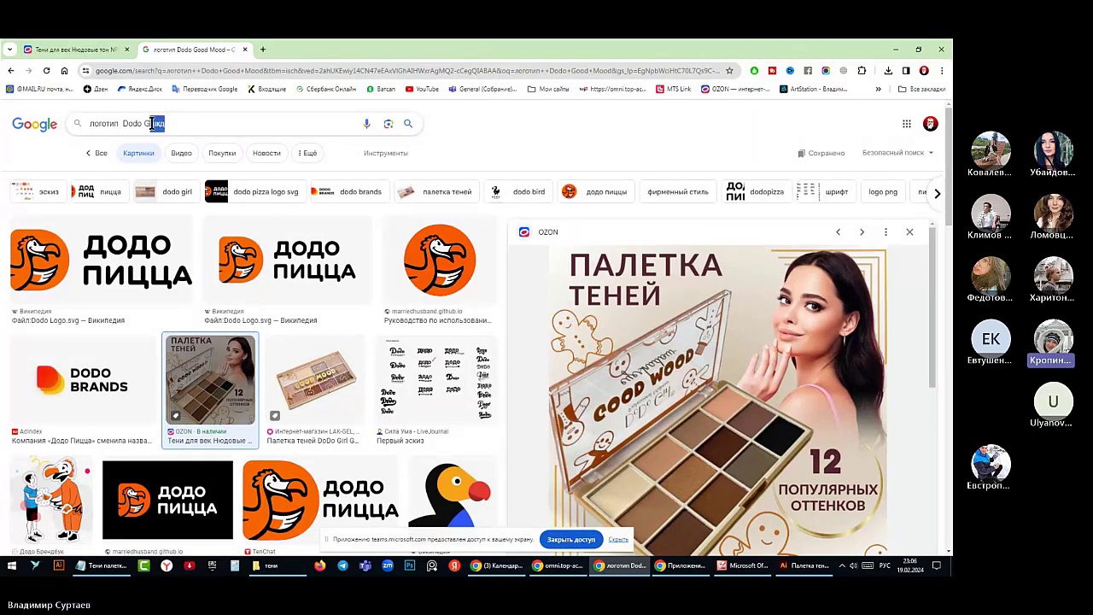
key(BackSpace)
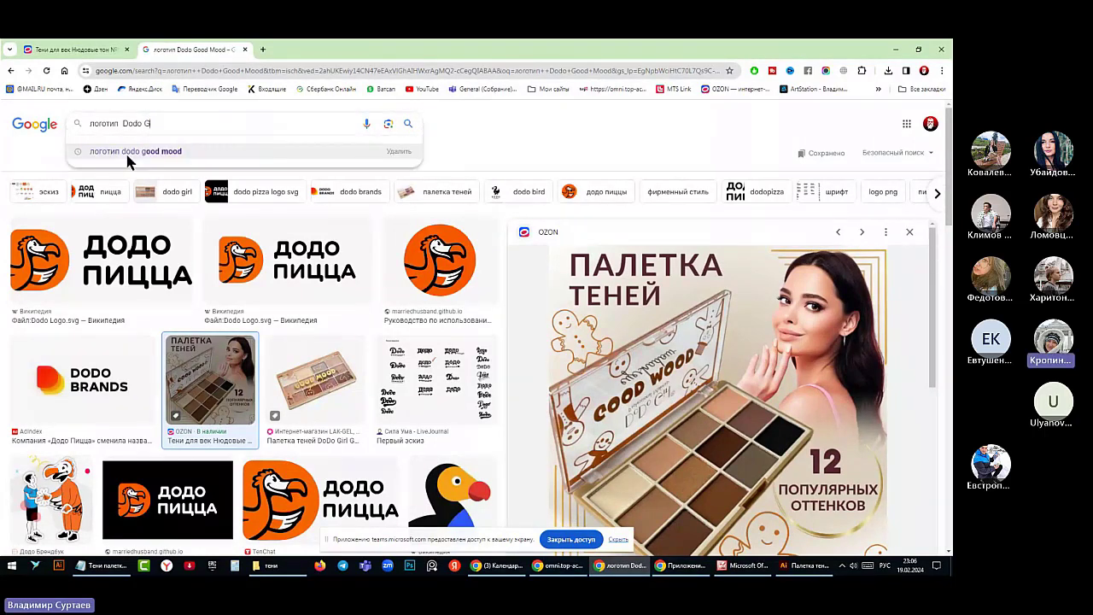
key(alt+shift)
text(i)
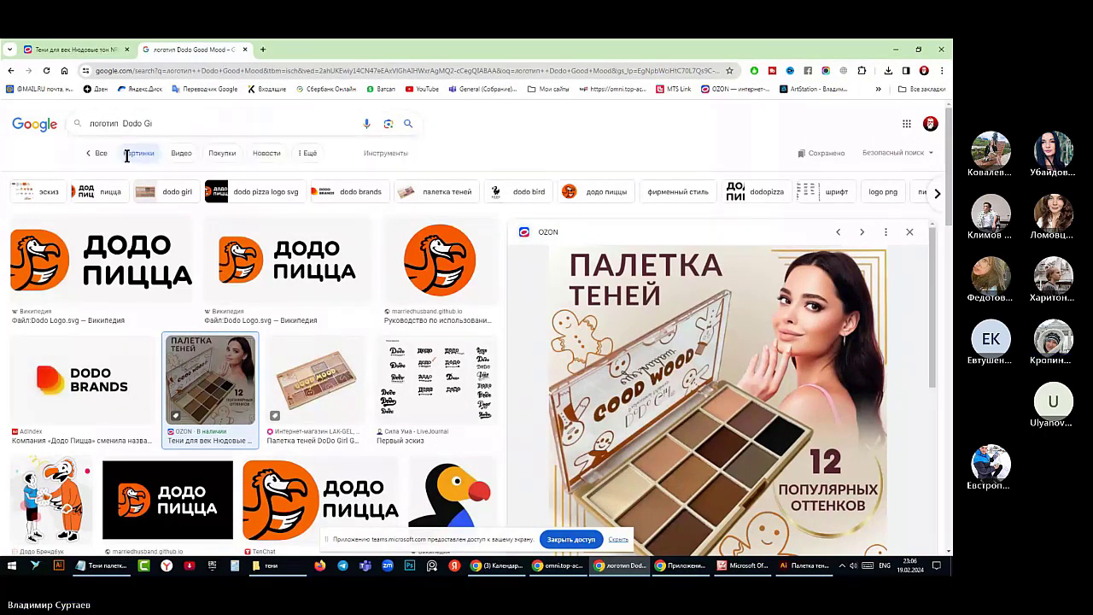
text(r)
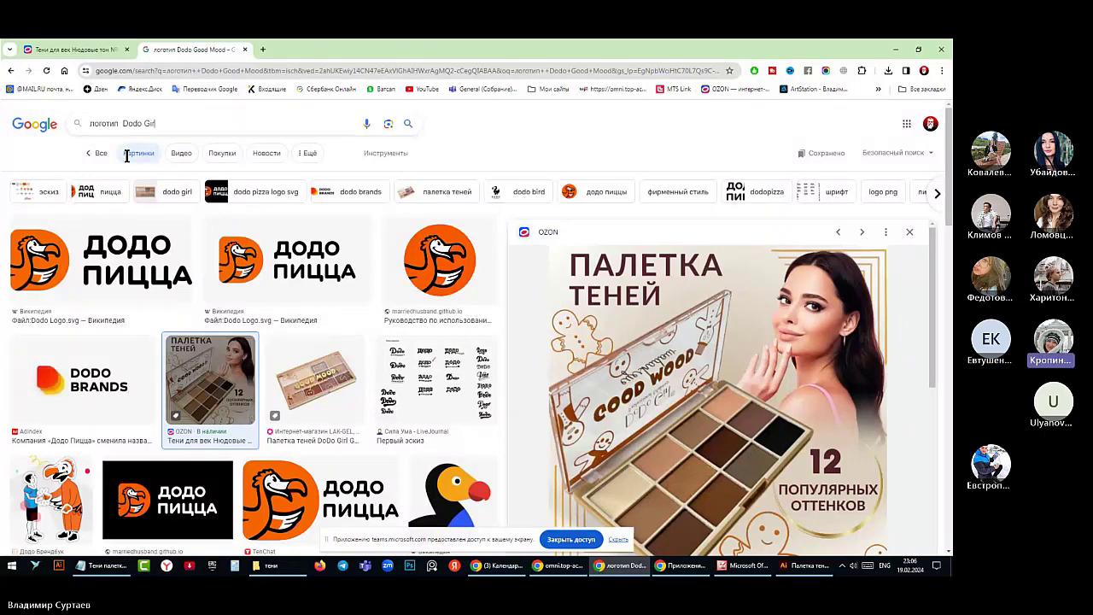
text(l)
Search for логотип Dodo Girl, then correct the brand spelling to DoDo Girl and search again
click(408, 124)
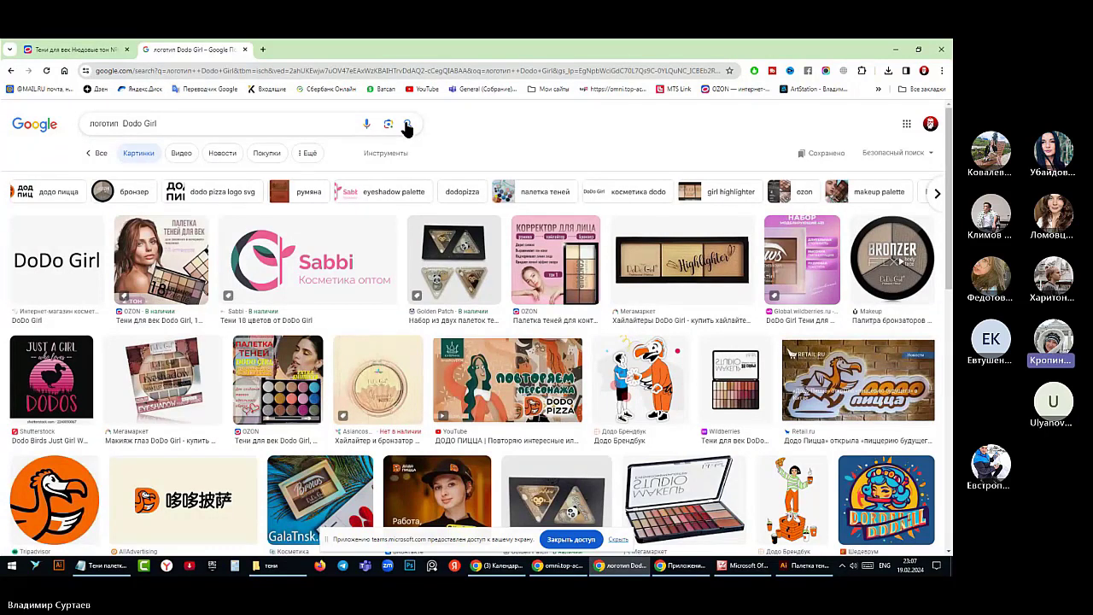
click(139, 123)
key(BackSpace)
text(o)
click(408, 124)
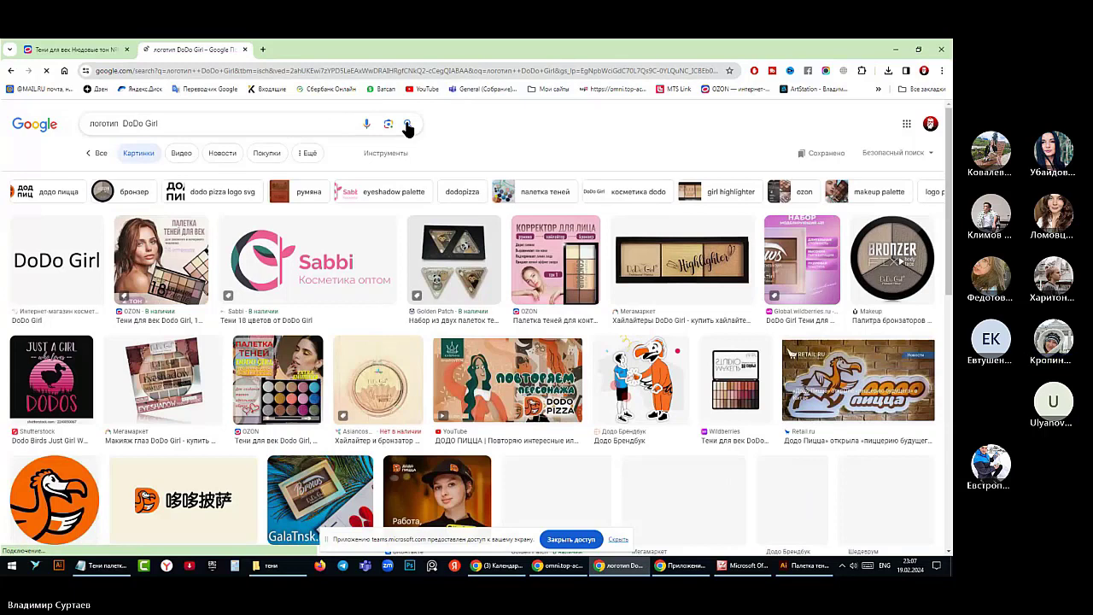
Scroll the results and preview the DoDo Girl Duo Eyeshadow CACAO ТОН 04 image
scroll(408, 126, down, 1)
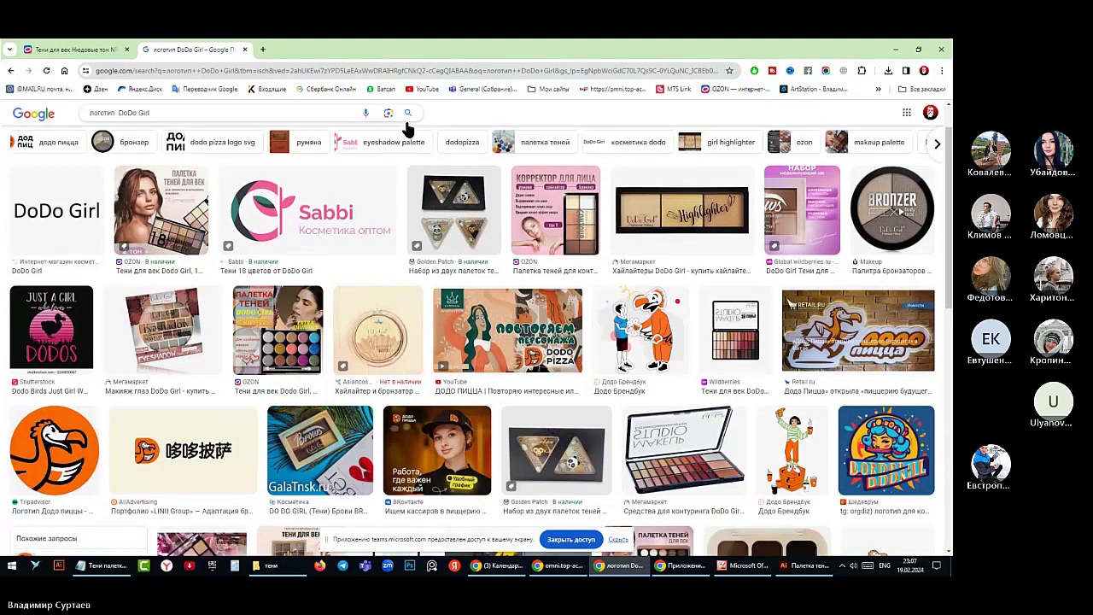
scroll(408, 128, down, 1)
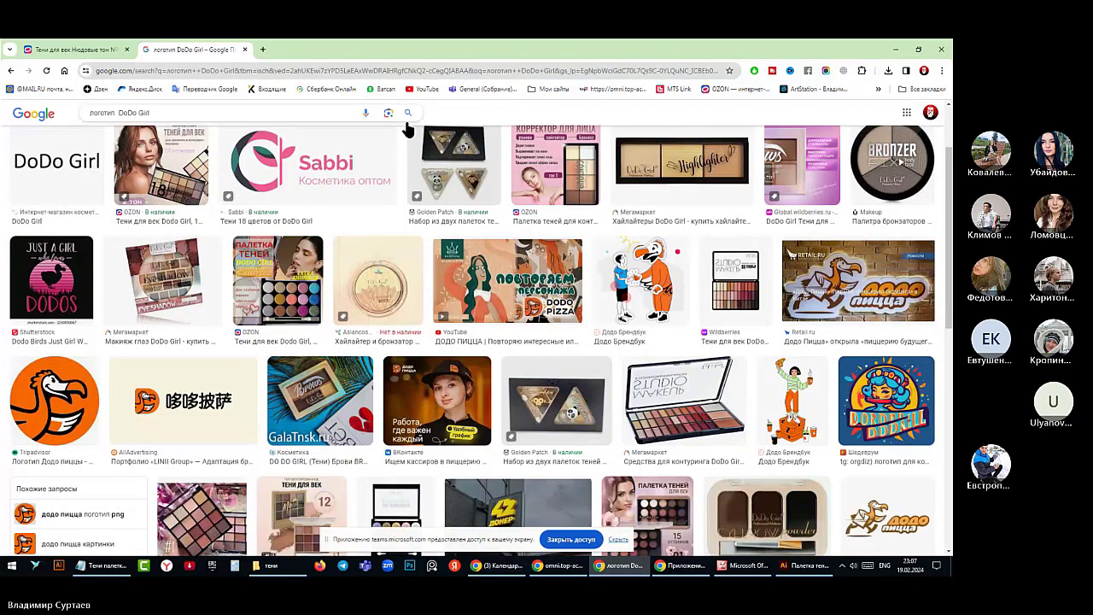
scroll(408, 128, down, 3)
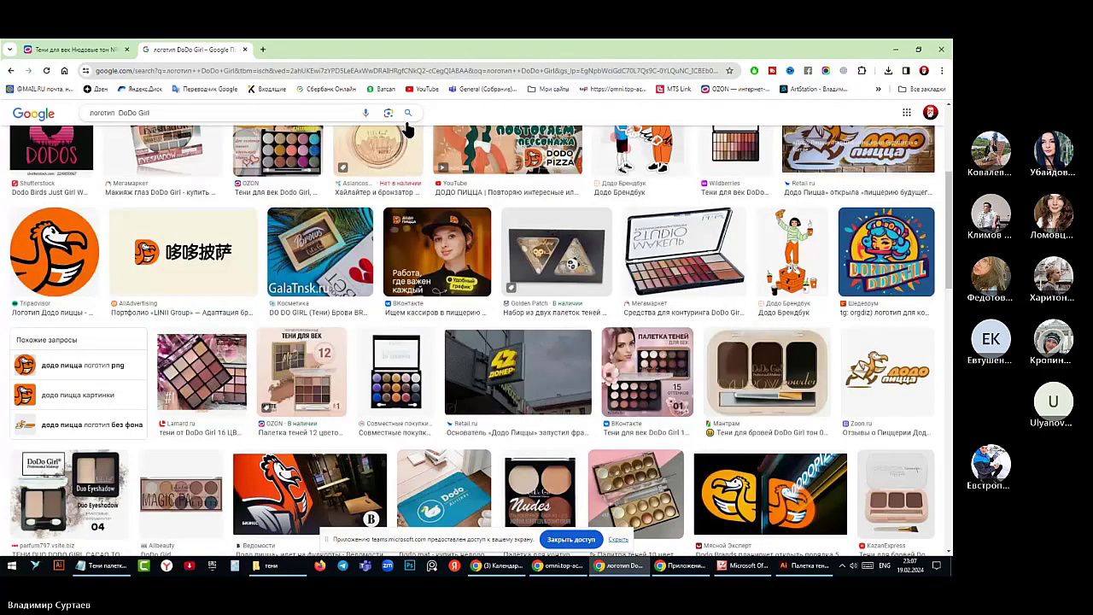
scroll(408, 128, down, 1)
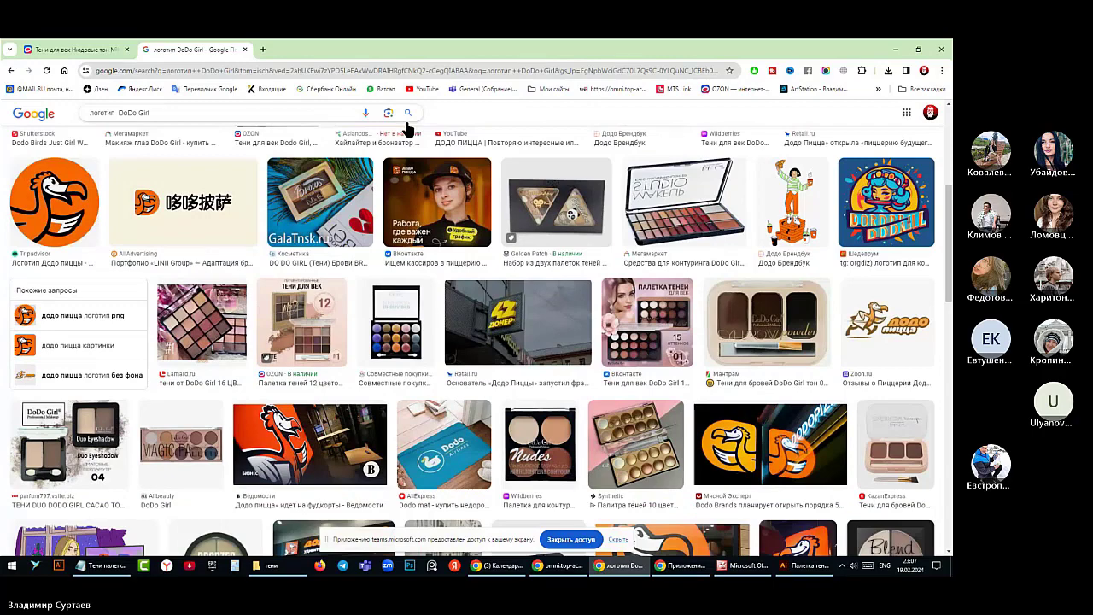
scroll(44, 311, down, 2)
click(44, 313)
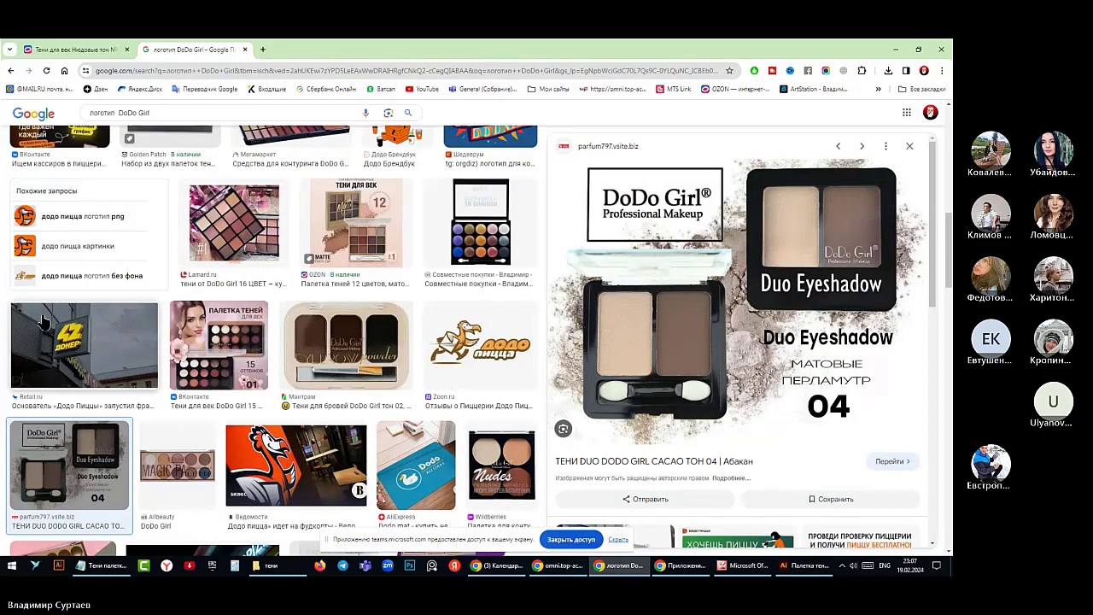
scroll(346, 325, down, 1)
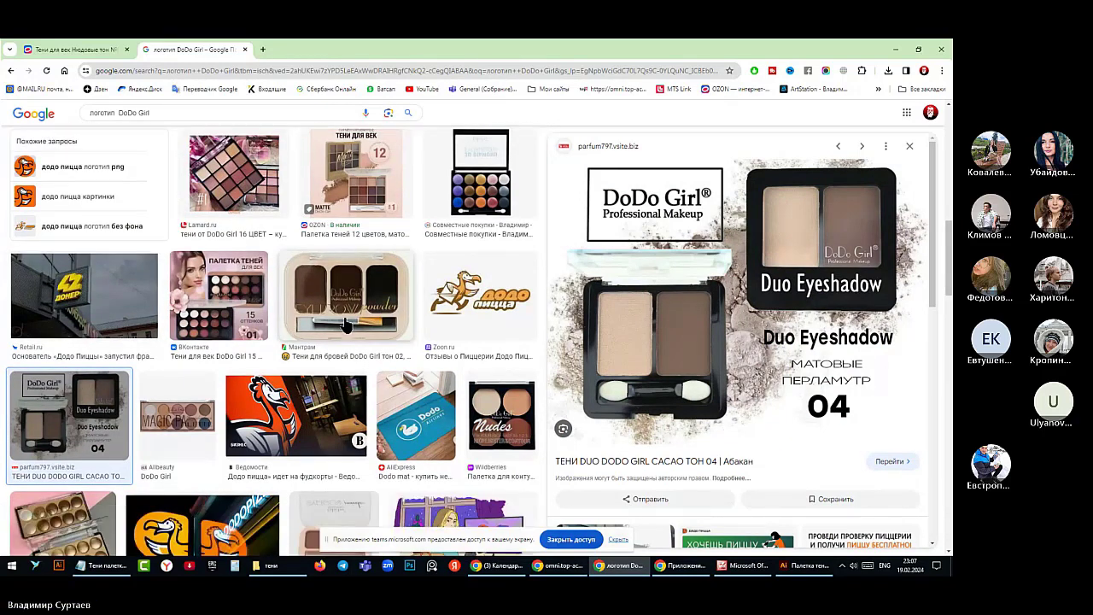
scroll(675, 299, down, 1)
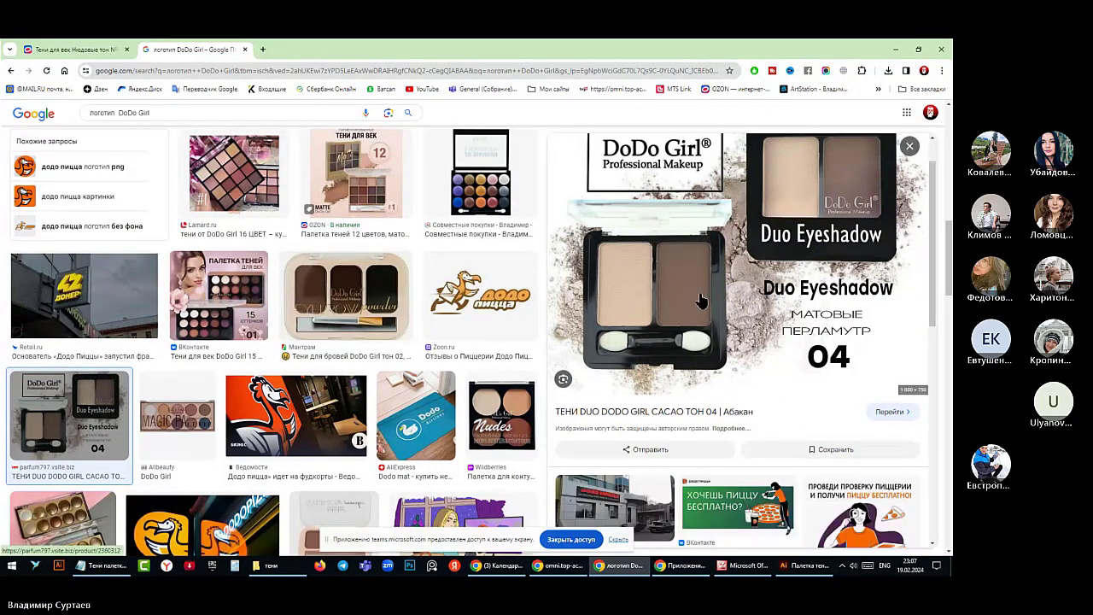
scroll(699, 298, up, 1)
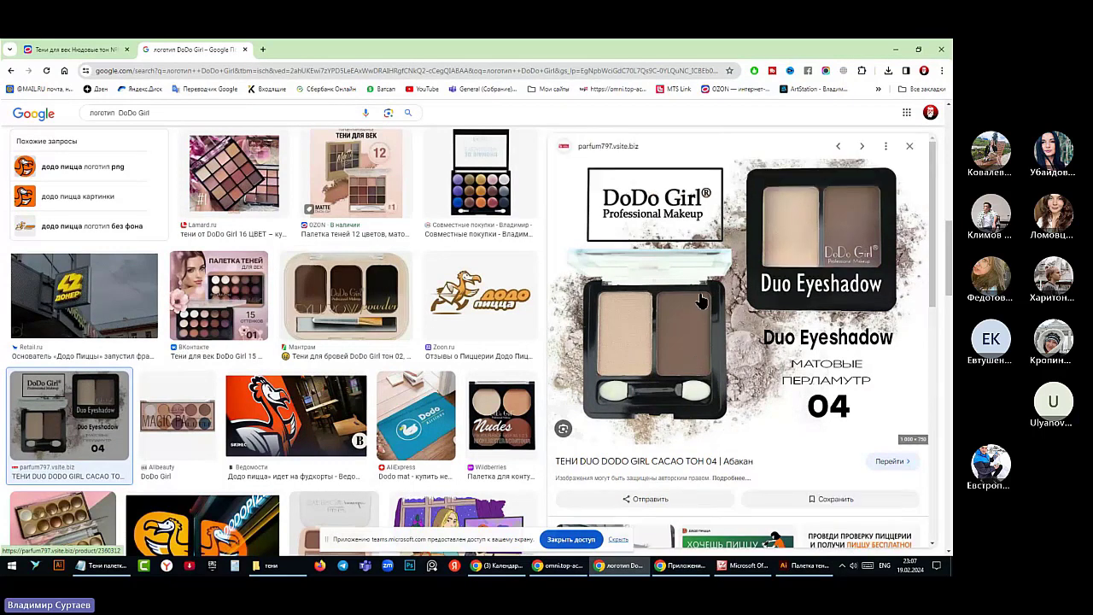
Save the Duo Eyeshadow image to the Desktop and open its parfum797 source page
right_click(680, 224)
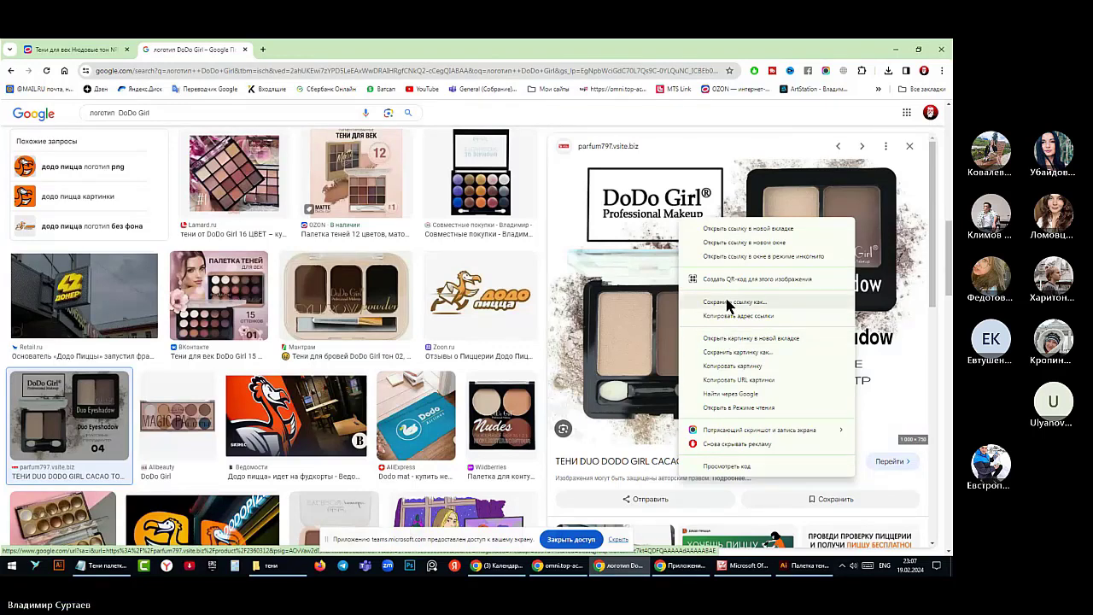
click(728, 354)
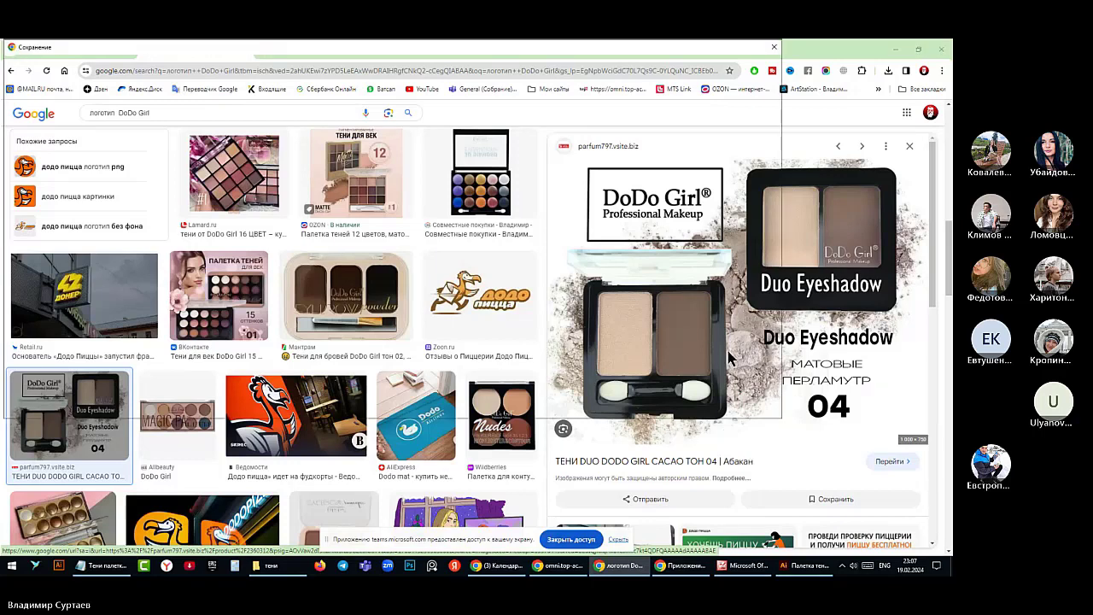
click(702, 406)
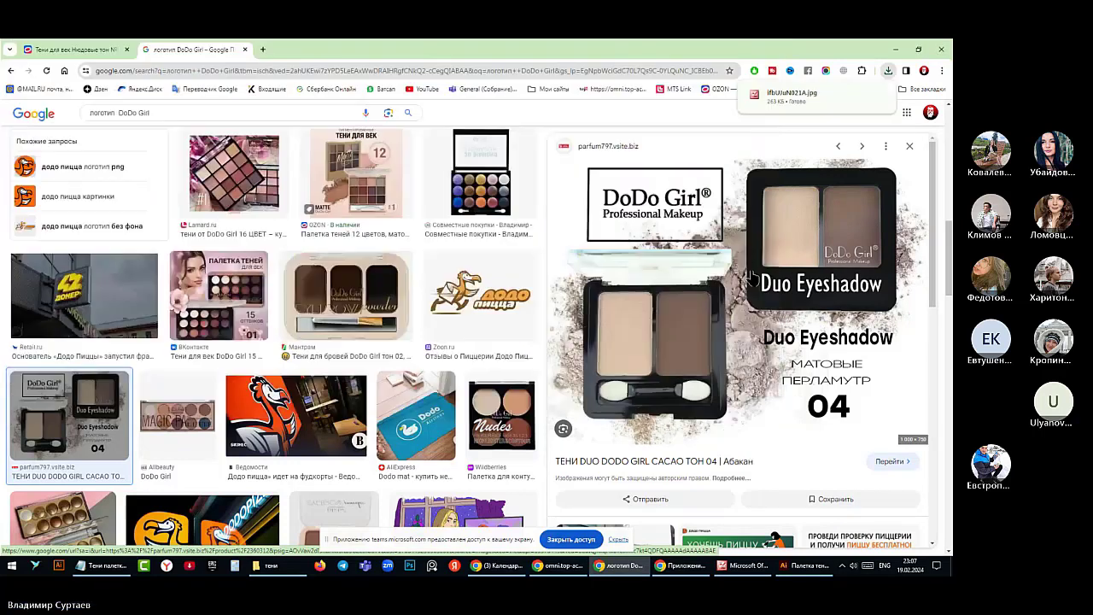
click(743, 266)
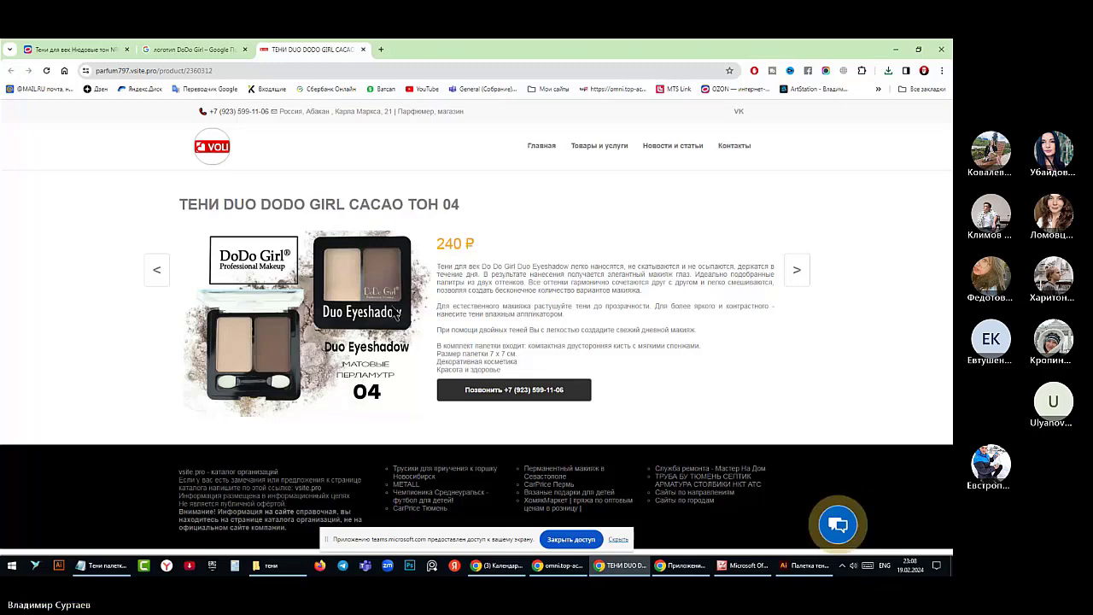
Switch back to the 'логотип DoDo Girl – Google' tab with the image results
click(232, 48)
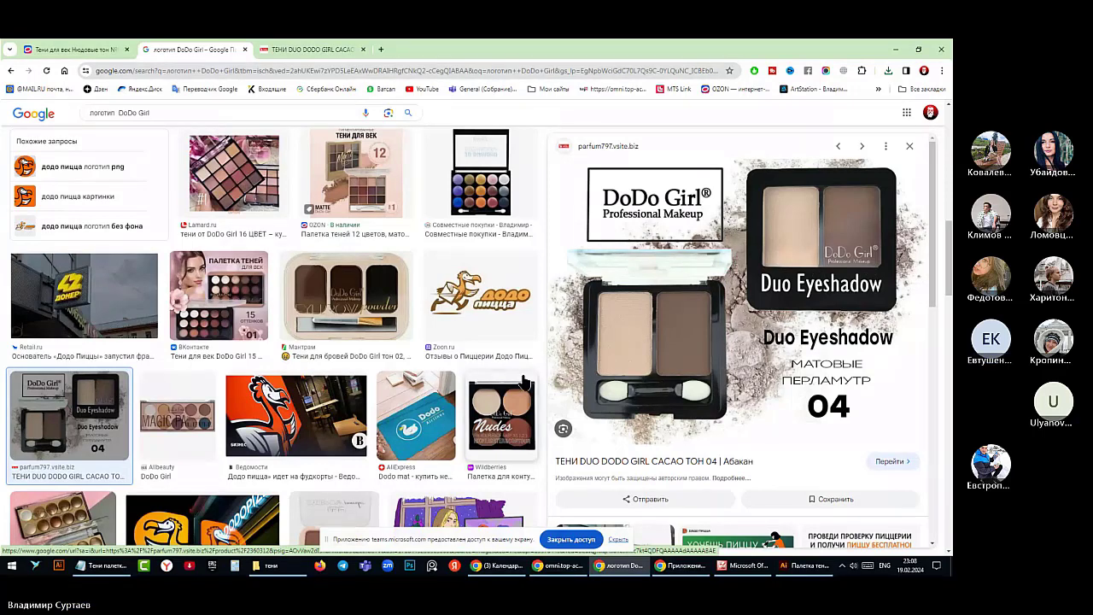
Scroll through the DoDo Girl image results and preview the eyebrow powder product
scroll(526, 382, up, 1)
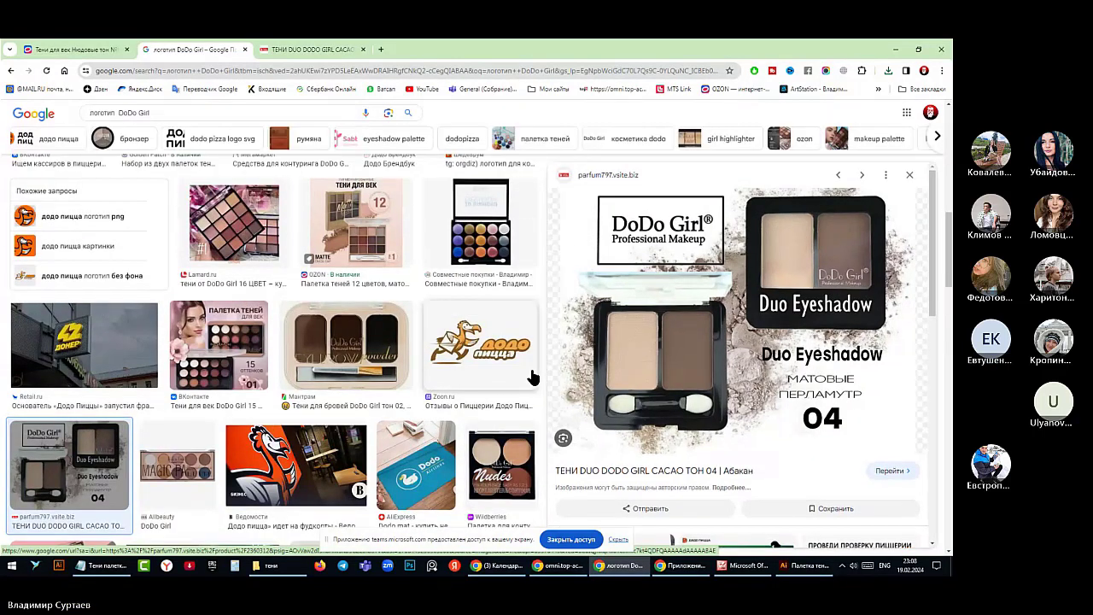
scroll(677, 321, down, 5)
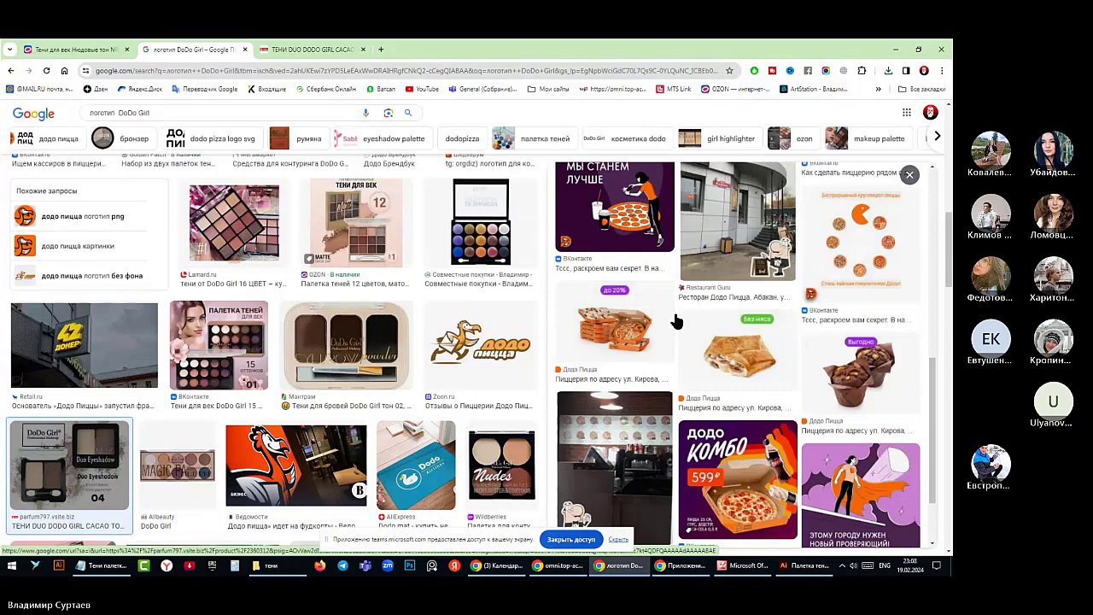
scroll(465, 331, down, 2)
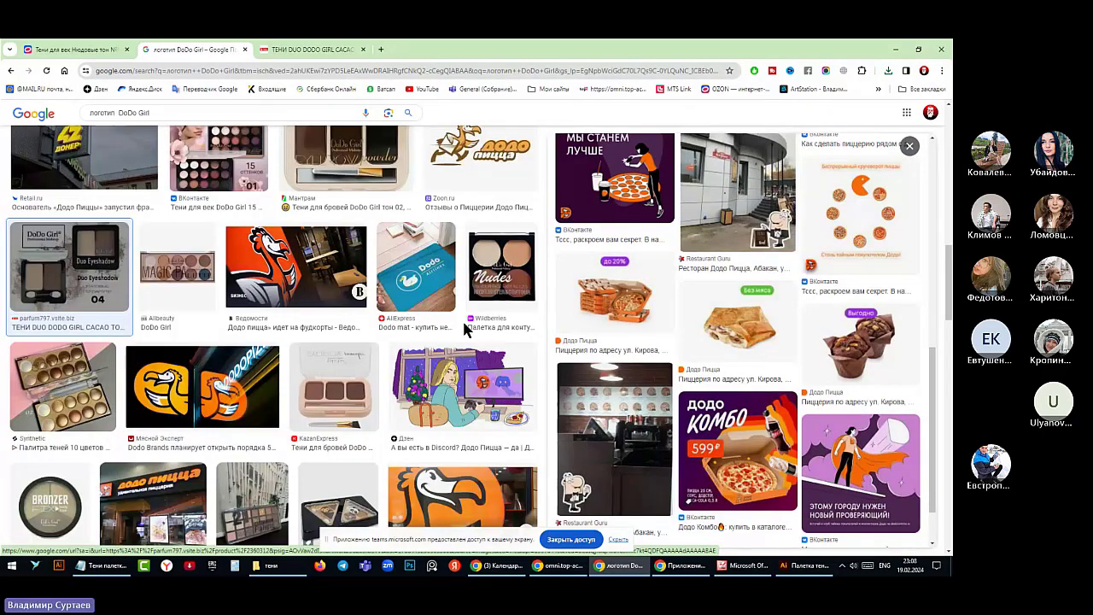
scroll(465, 331, down, 2)
scroll(466, 330, down, 1)
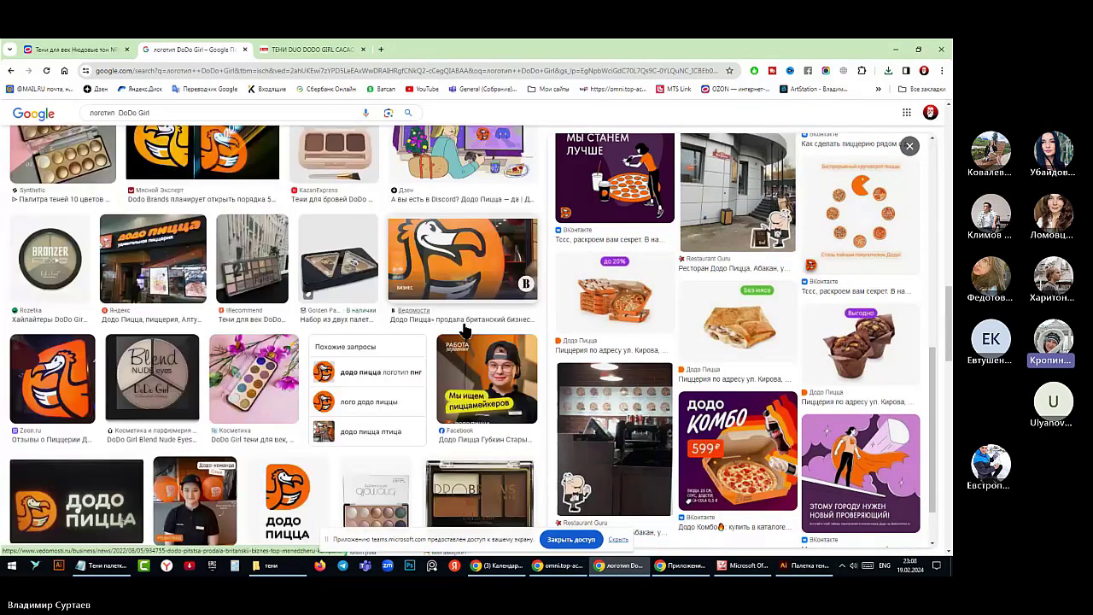
scroll(465, 331, down, 2)
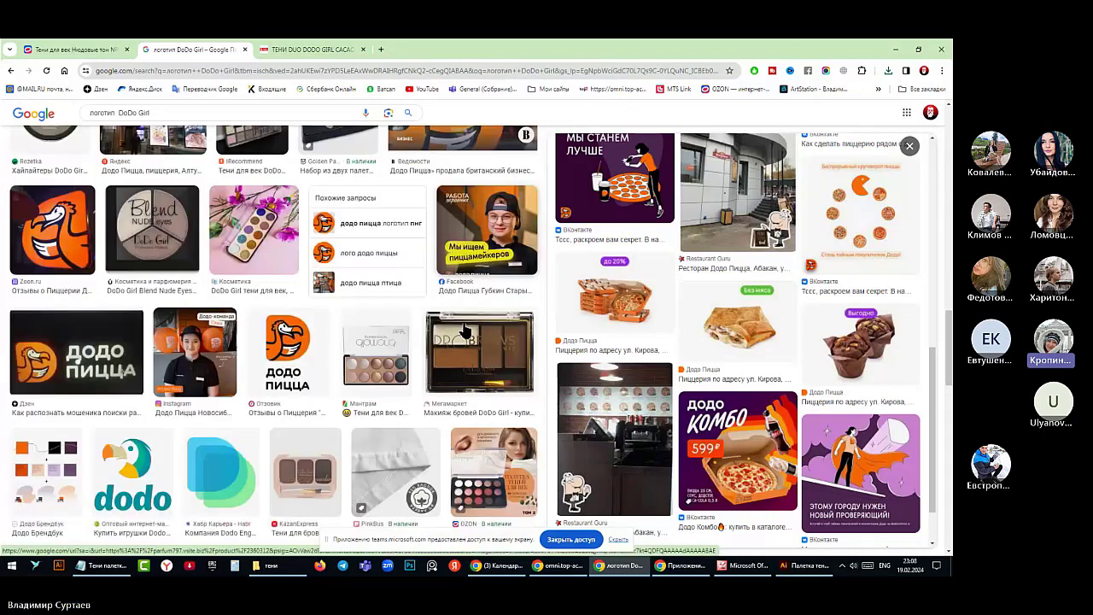
scroll(465, 331, down, 1)
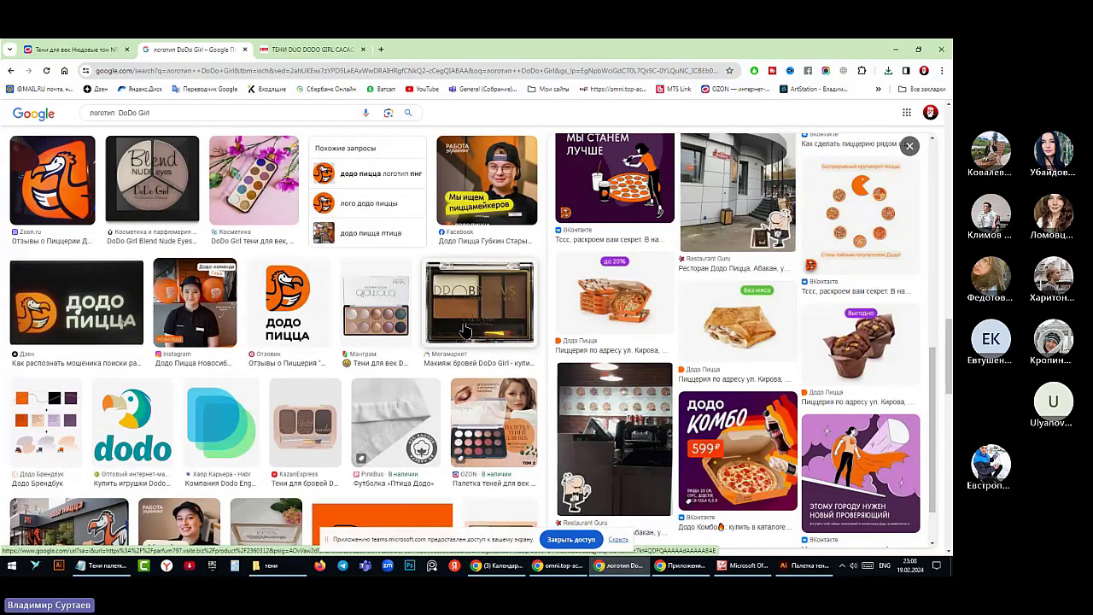
scroll(466, 330, down, 2)
scroll(466, 331, down, 6)
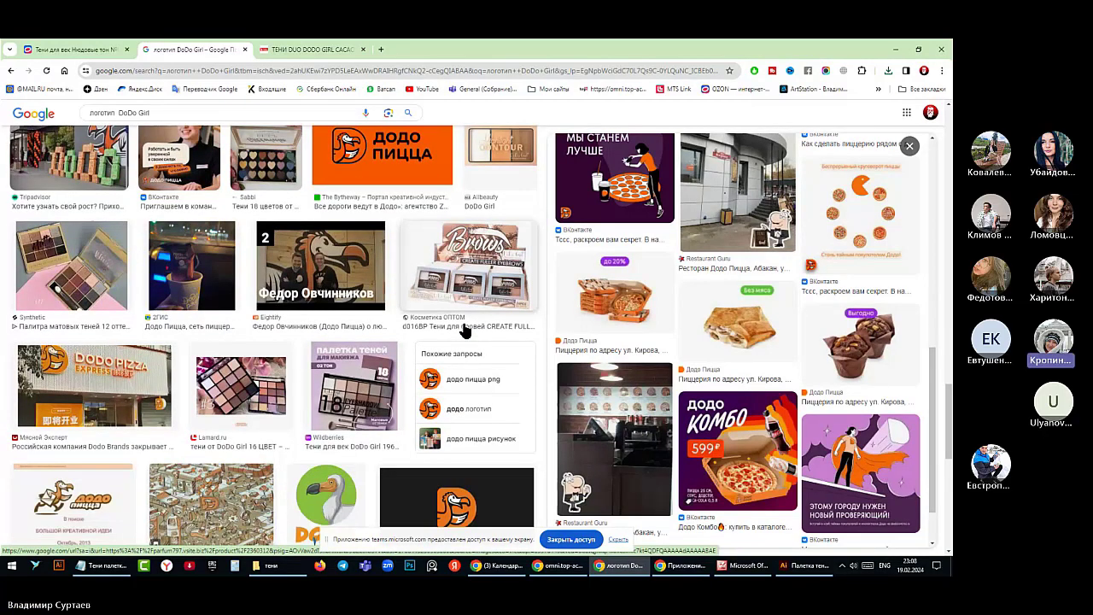
scroll(466, 331, down, 8)
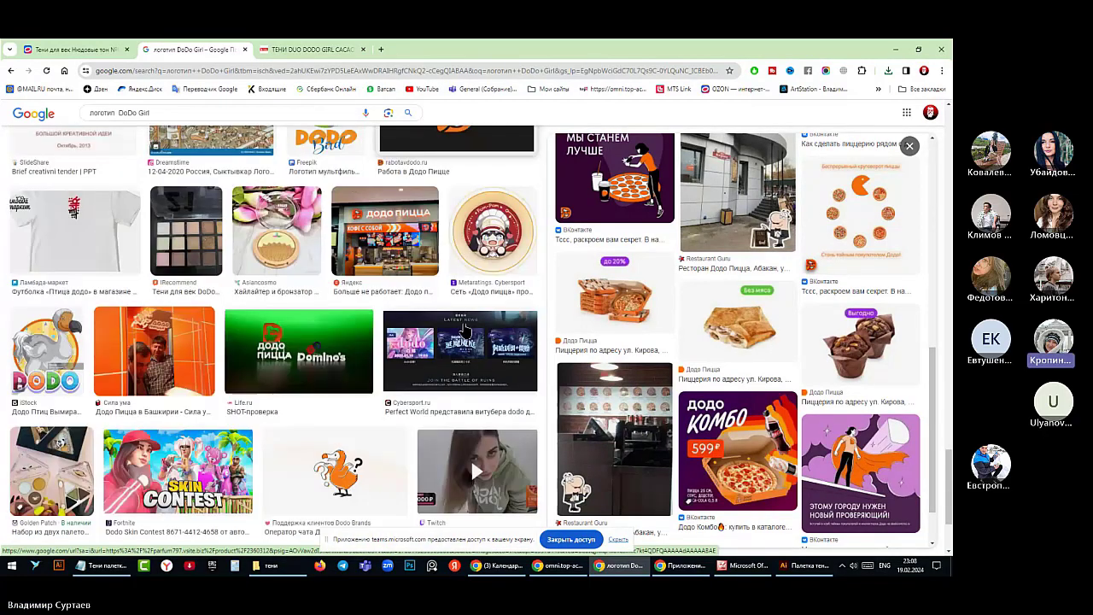
scroll(466, 331, down, 3)
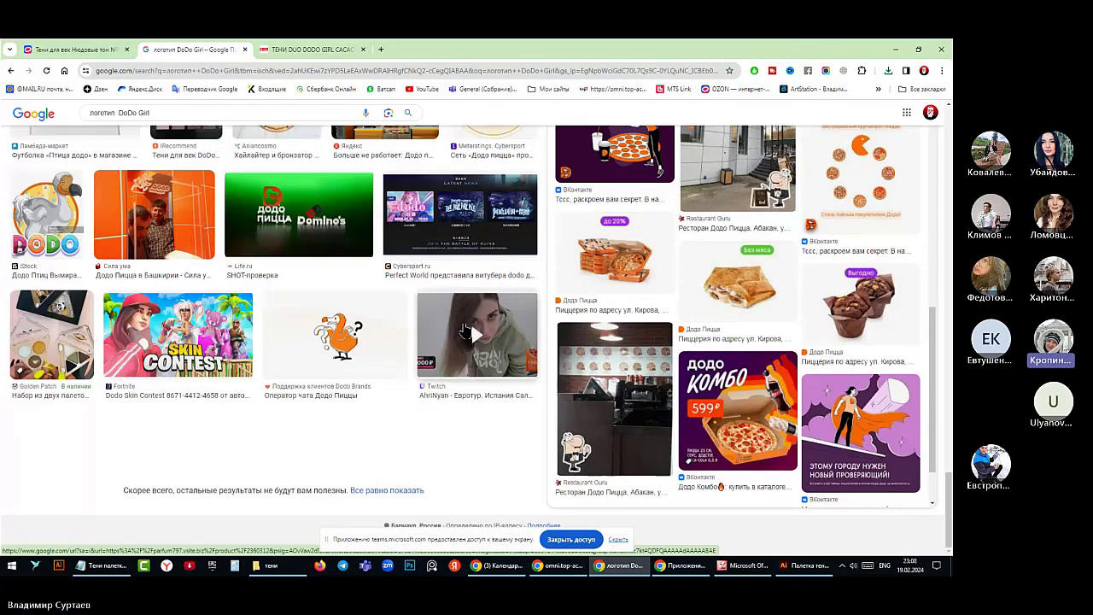
scroll(466, 330, up, 4)
scroll(466, 331, up, 10)
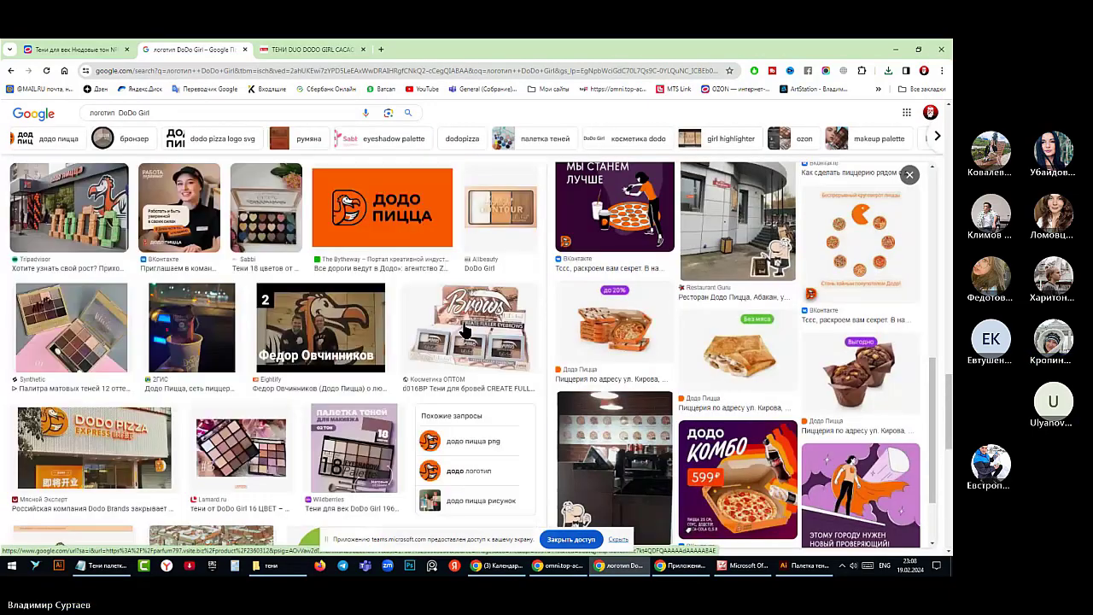
scroll(465, 331, up, 3)
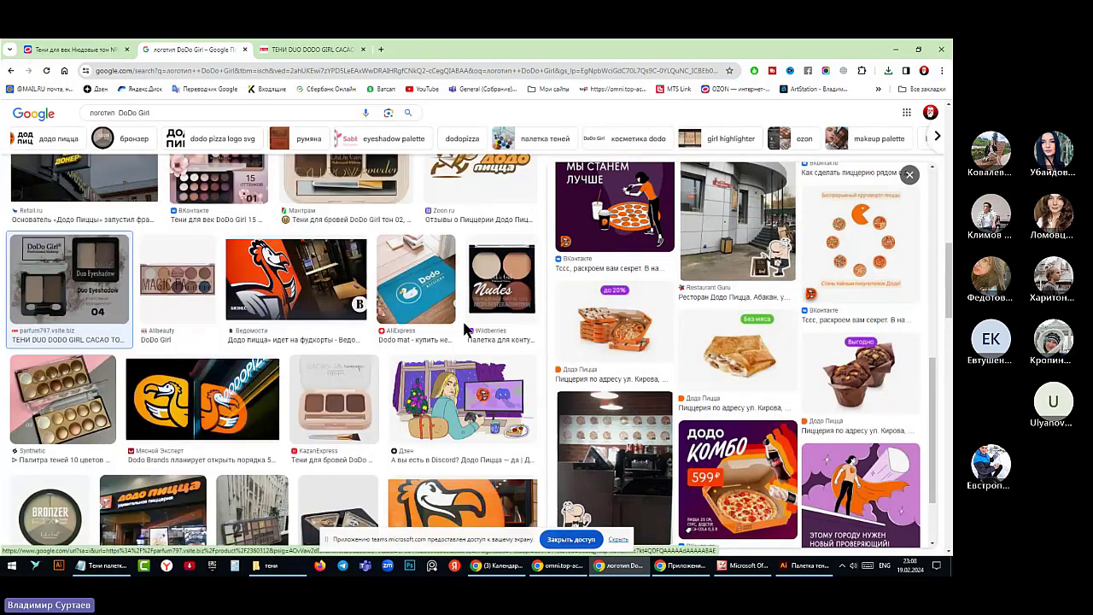
scroll(466, 331, up, 2)
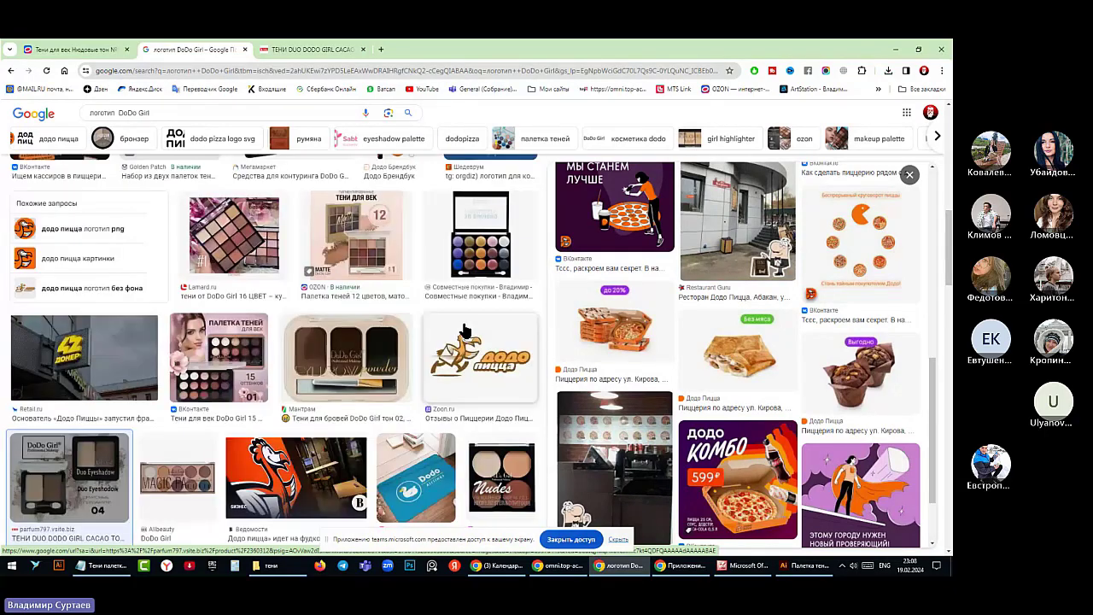
click(339, 363)
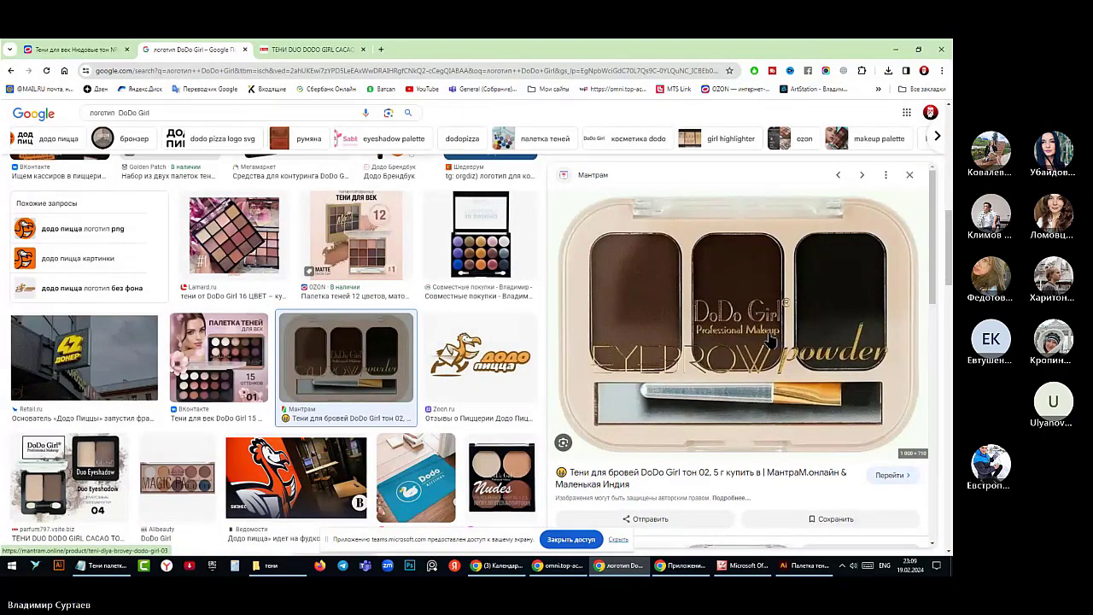
Preview the Мегамаркет DoDo Girl highlighter result and open its store page in a new tab
scroll(392, 387, up, 1)
scroll(392, 387, up, 2)
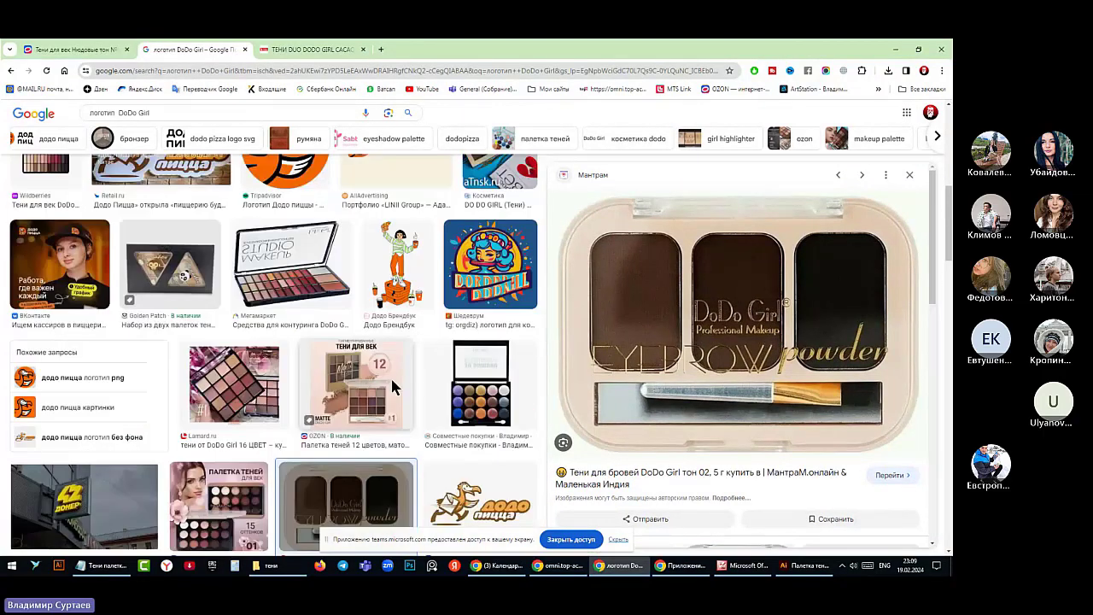
scroll(392, 387, up, 3)
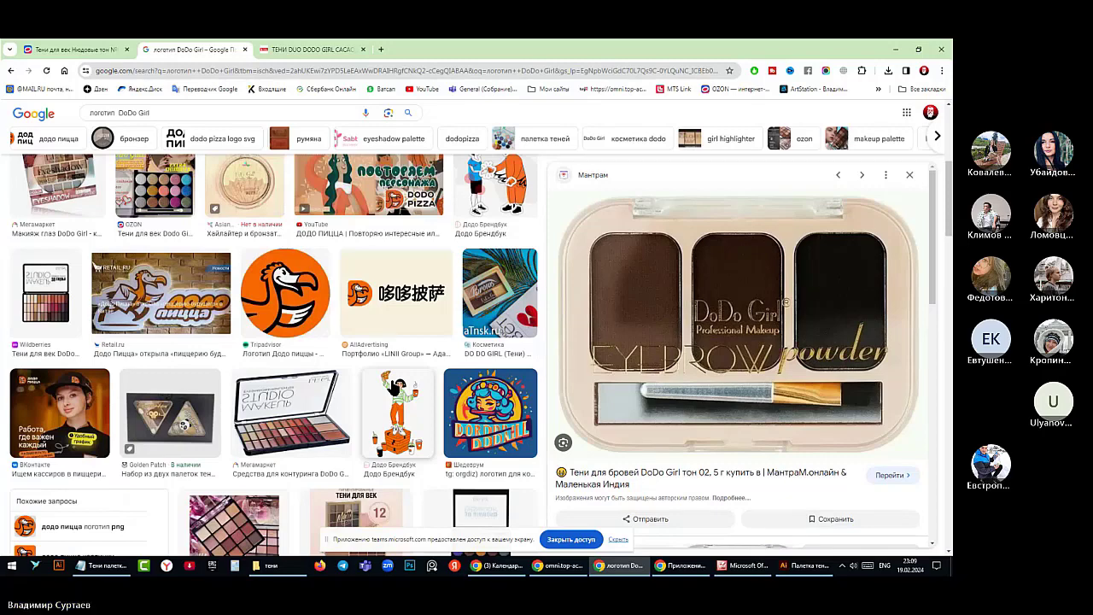
scroll(393, 387, up, 3)
scroll(393, 387, up, 1)
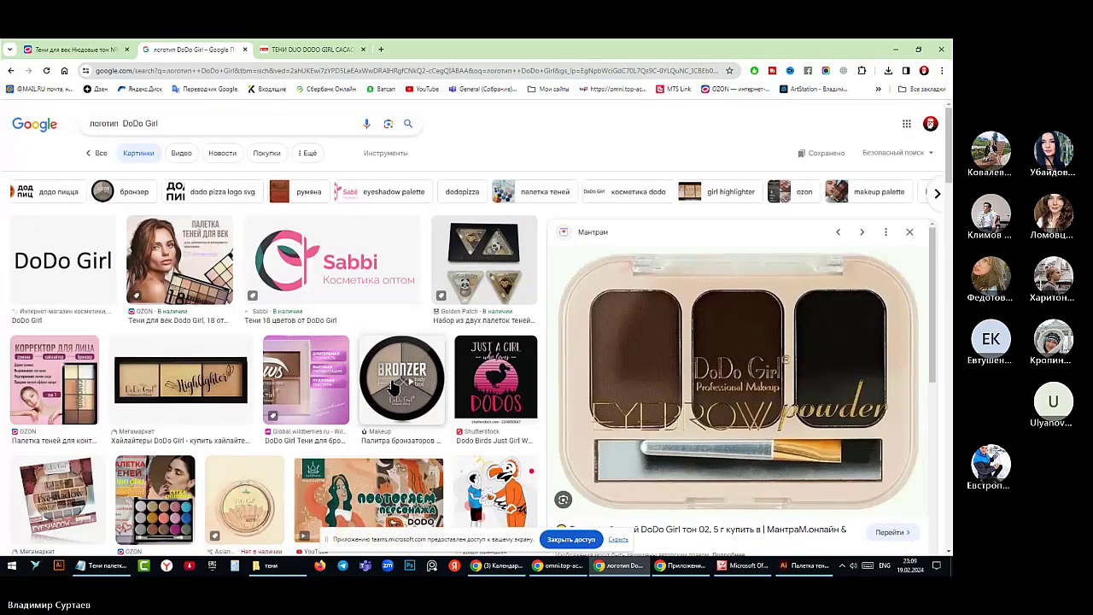
click(181, 399)
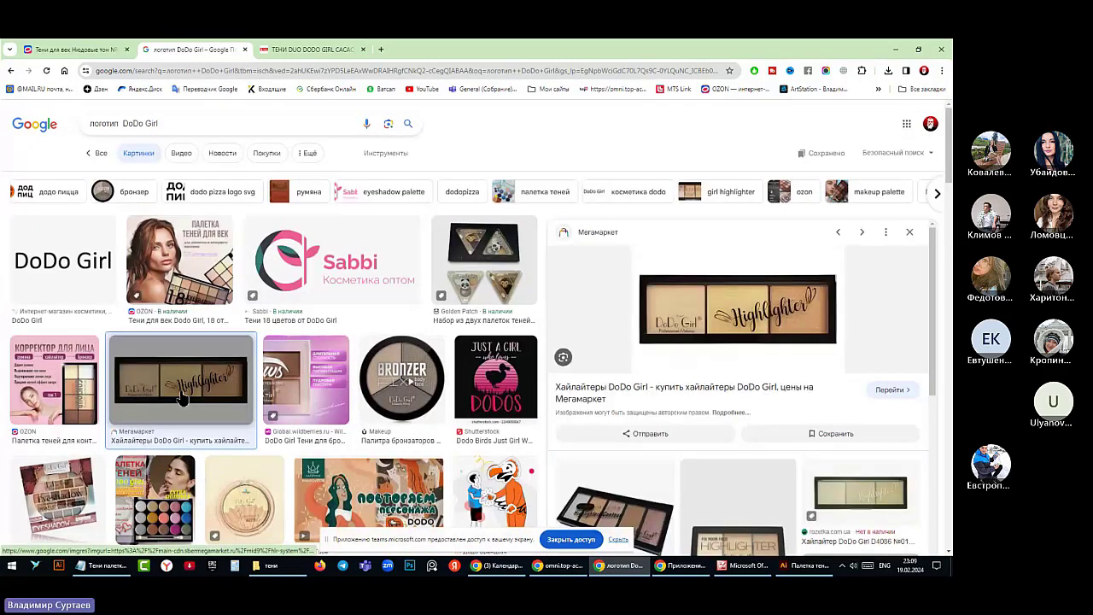
click(706, 317)
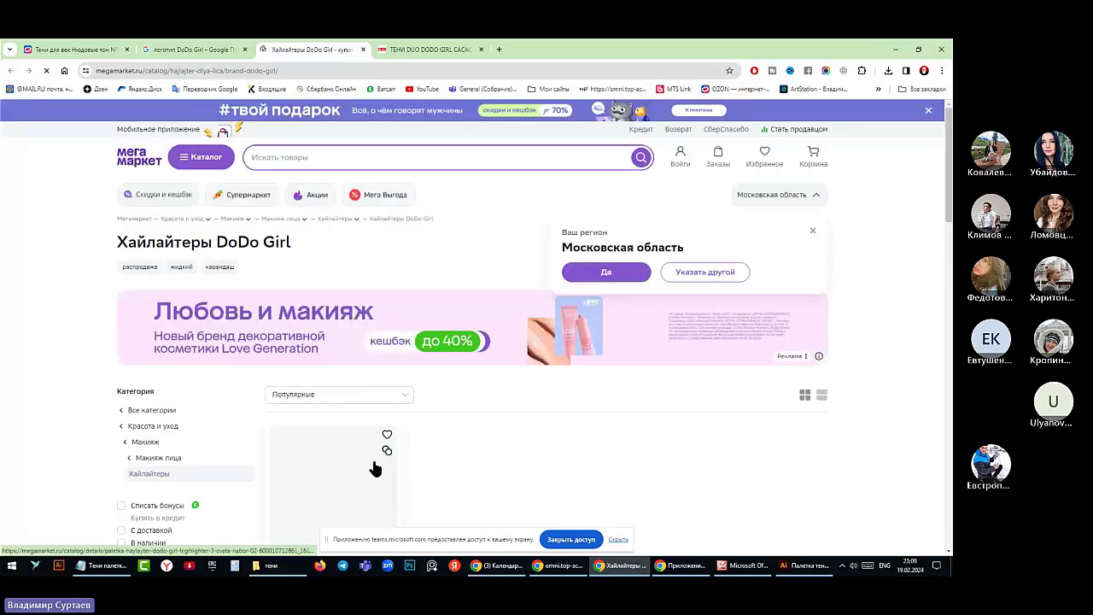
Open the DoDo Girl Highlighter 3 цвета набор 02 product page and enlarge its photo full-screen
scroll(398, 439, down, 3)
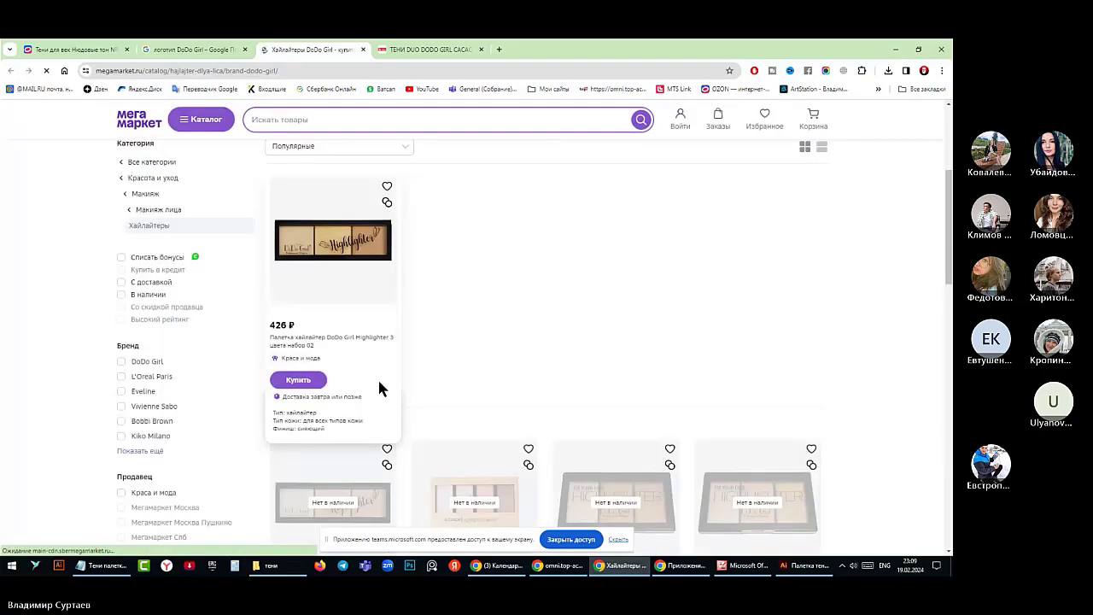
click(341, 258)
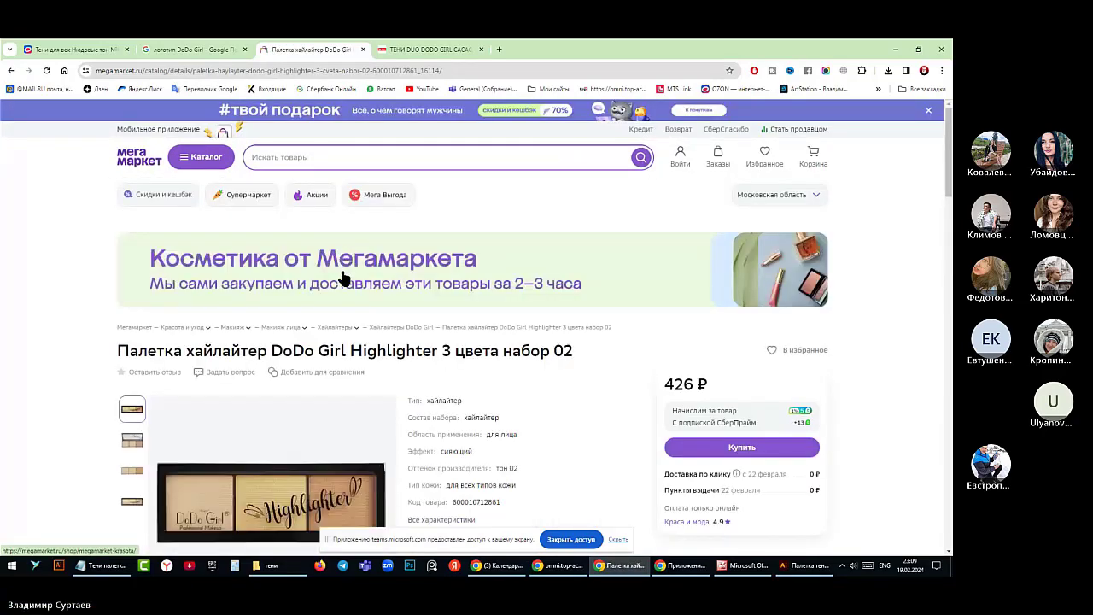
scroll(344, 272, down, 3)
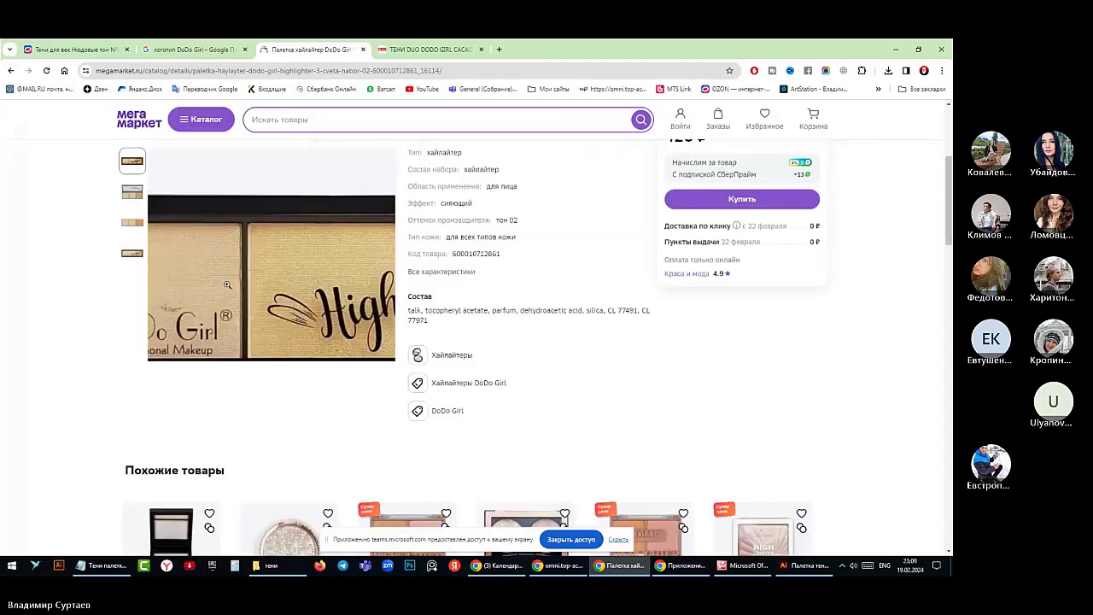
click(161, 309)
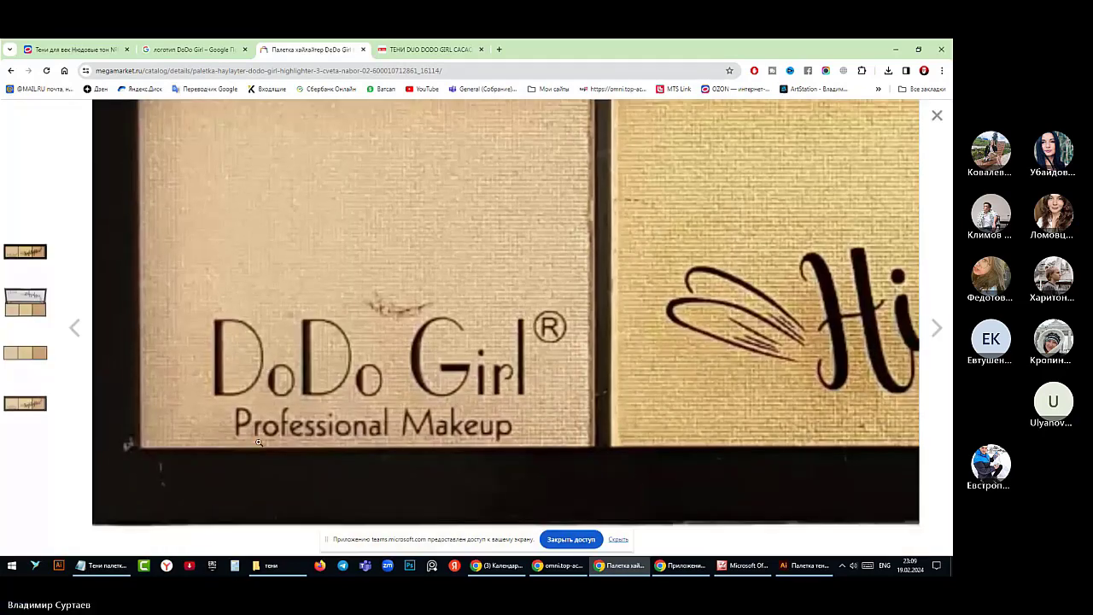
Save the enlarged highlighter palette photo to disk and minimise the browser window
right_click(258, 441)
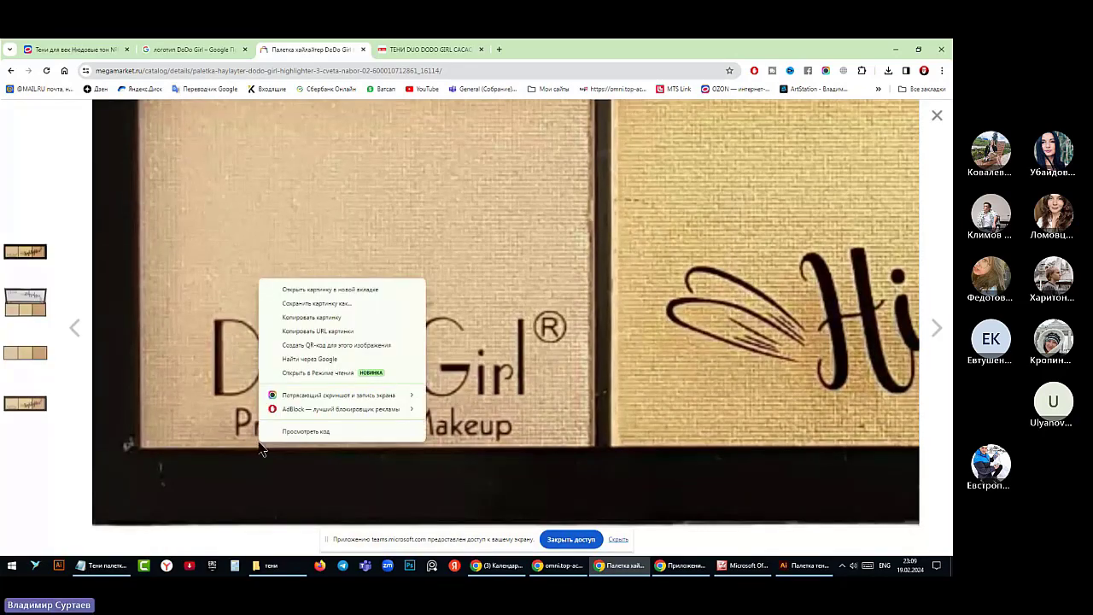
click(332, 304)
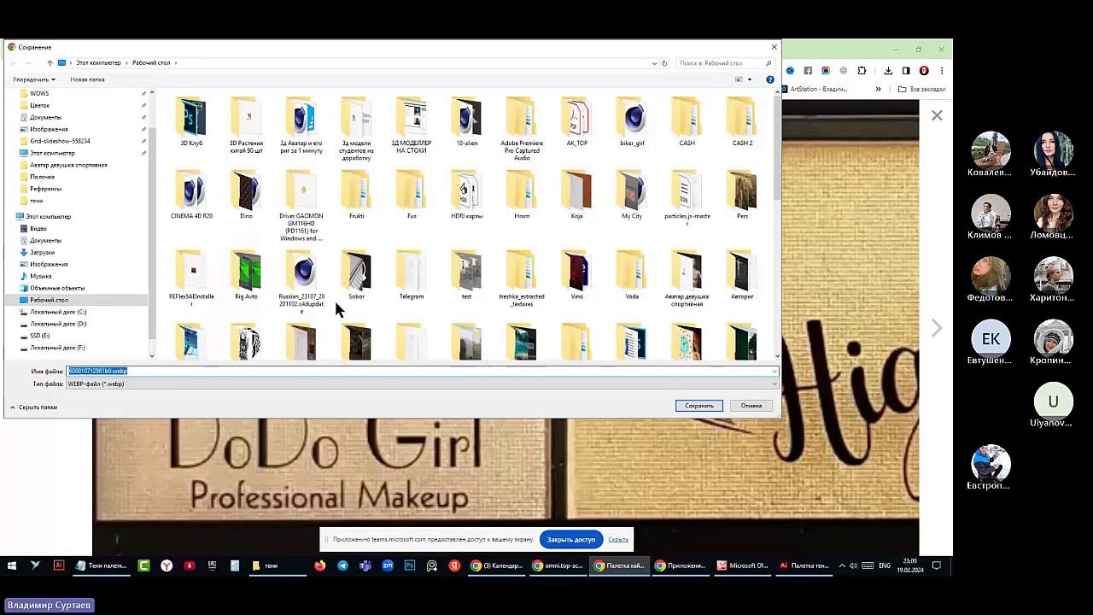
click(700, 407)
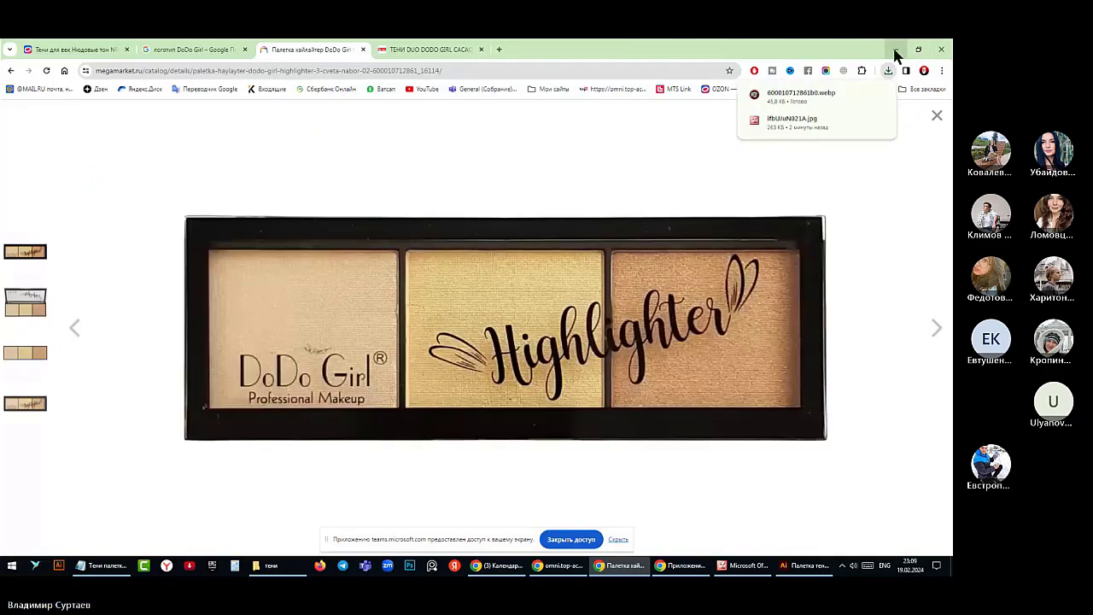
click(895, 48)
Minimise Illustrator and the browser, try opening the highlighter webp file, and dismiss the Corel PHOTO-PAINT warning
click(912, 47)
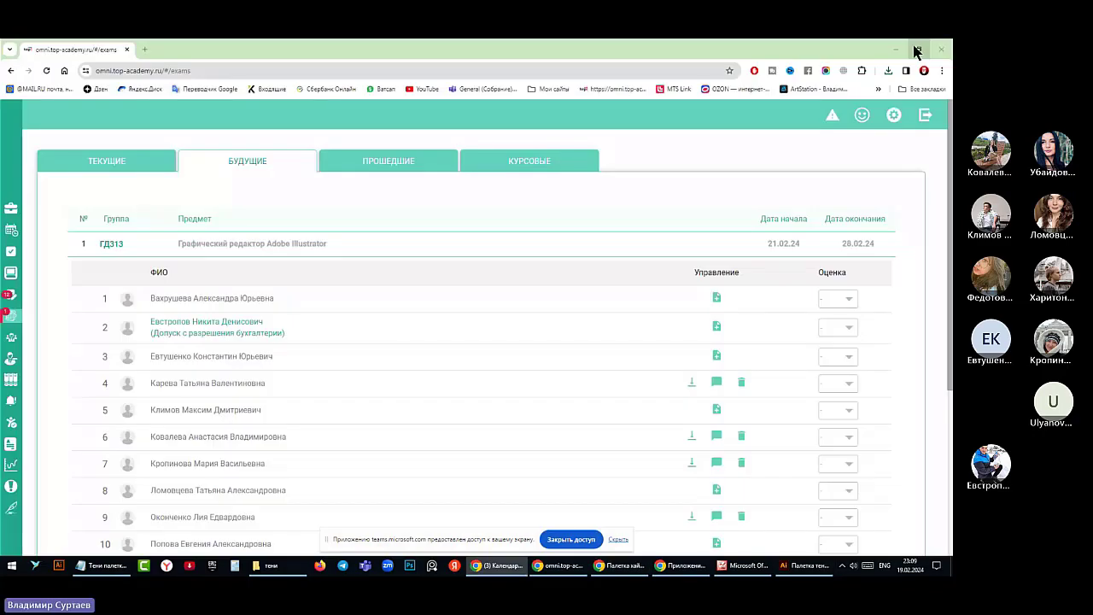
click(896, 49)
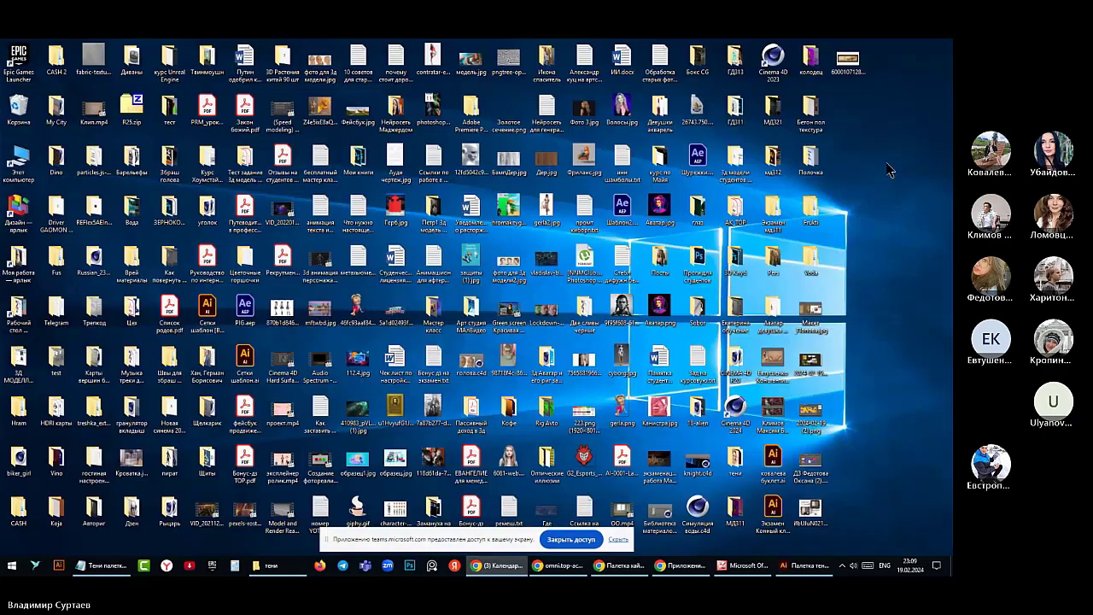
double_click(857, 70)
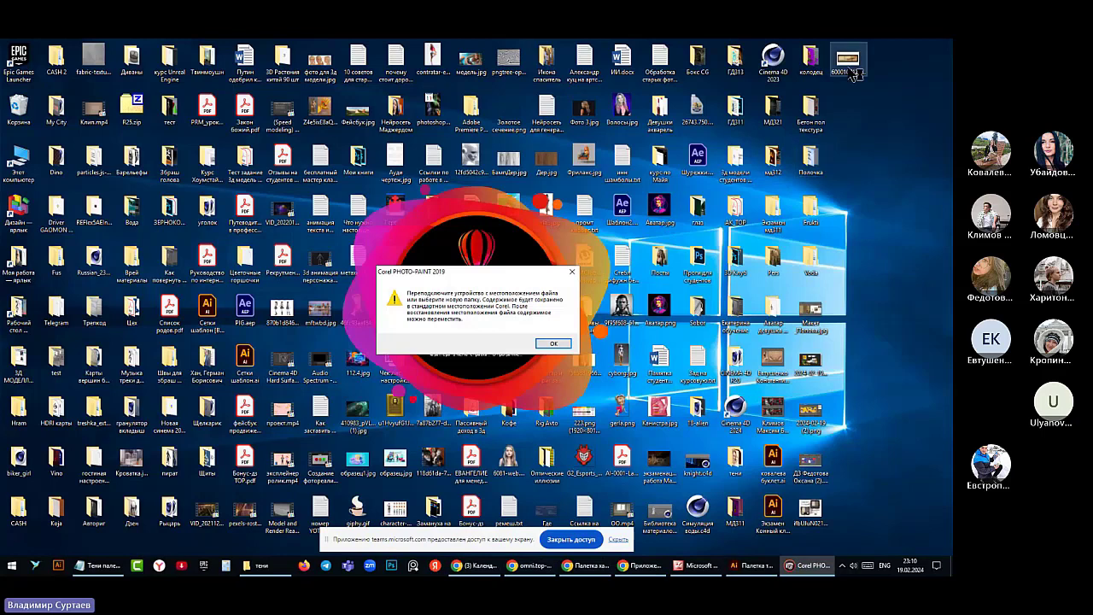
click(554, 343)
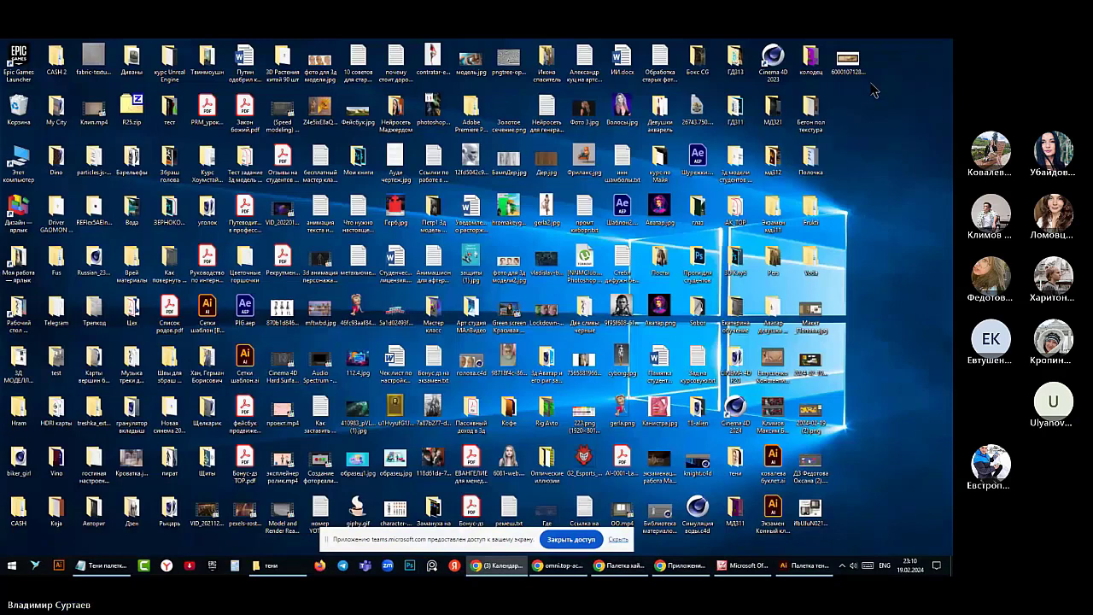
Open the downloaded highlighter webp image with Adobe Photoshop
right_click(846, 67)
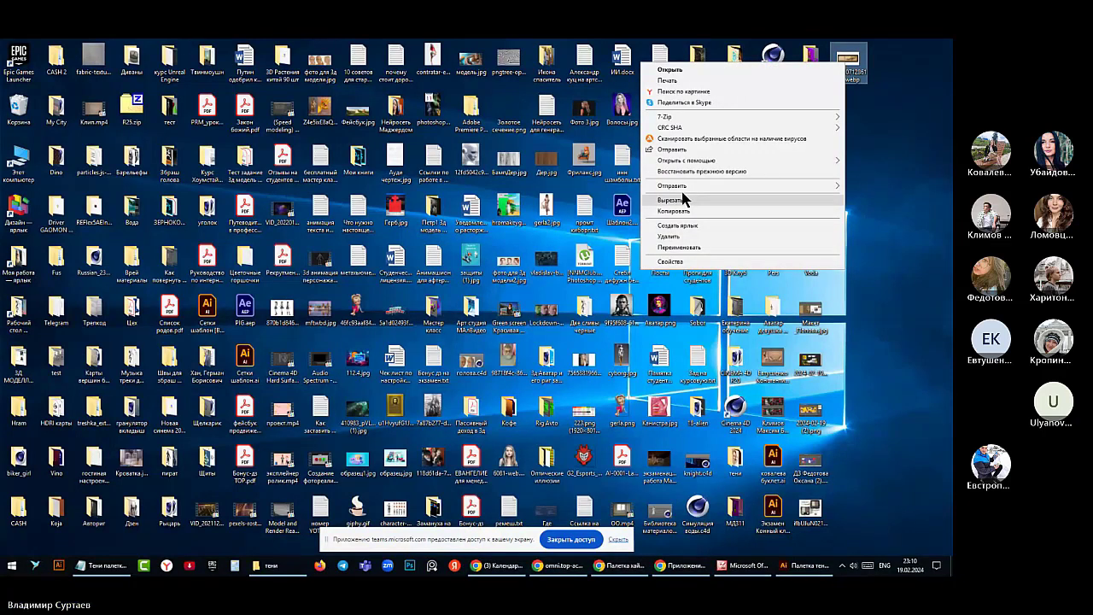
mouse_move(701, 160)
click(540, 220)
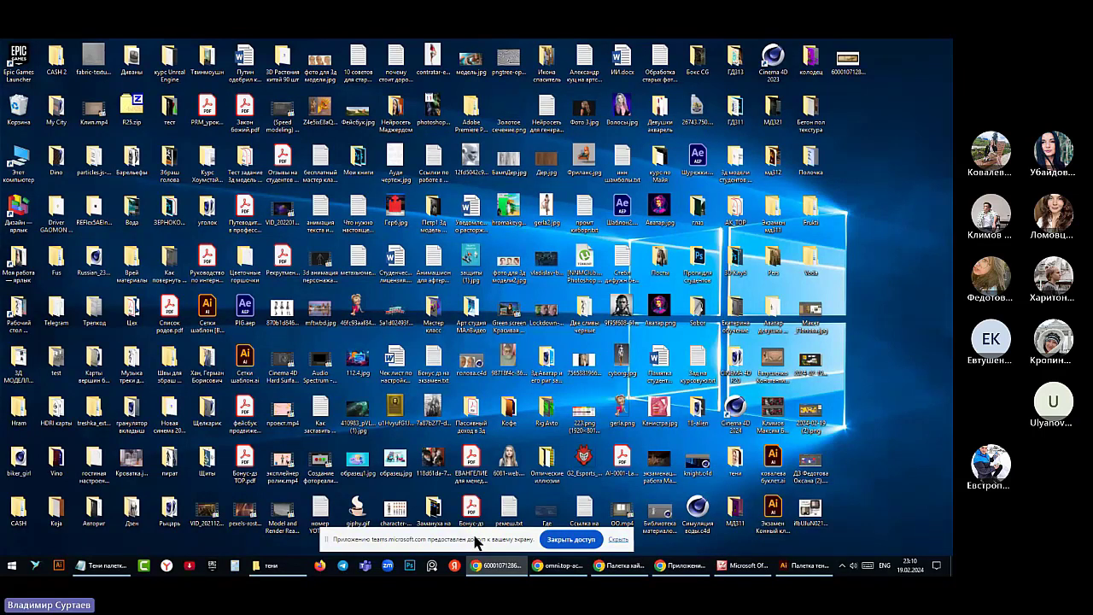
click(411, 566)
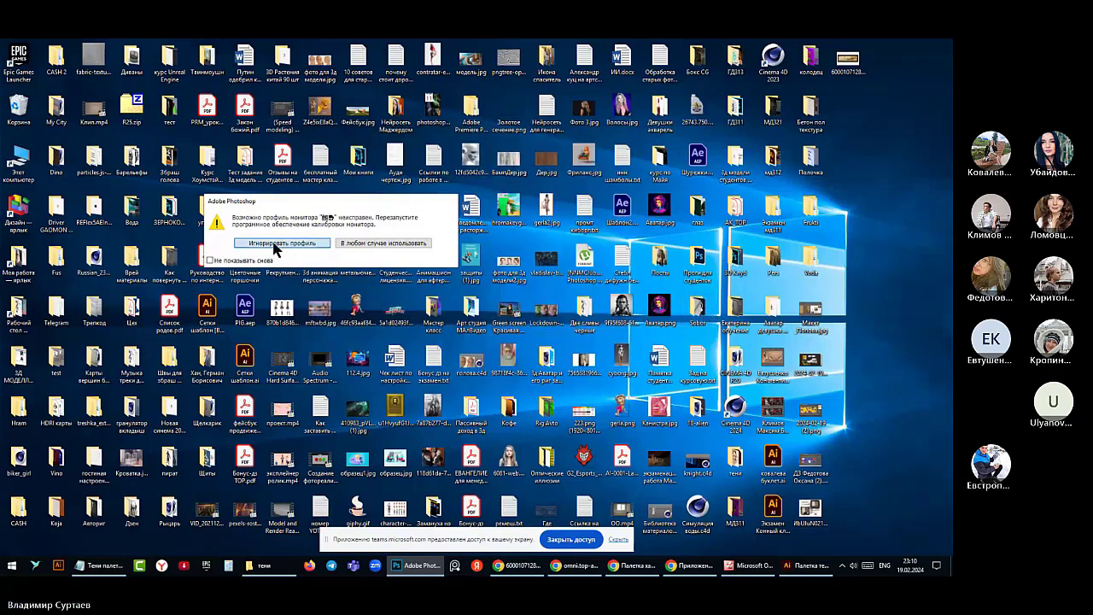
Dismiss the colour-profile warning and create a new blank 1000×600 px Photoshop document
click(275, 244)
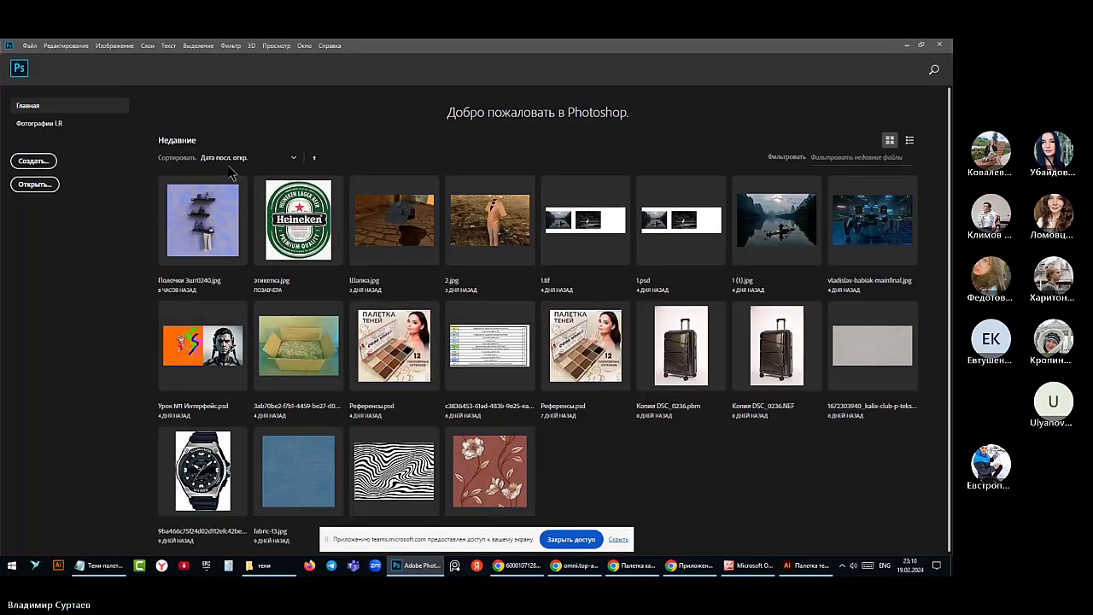
click(29, 164)
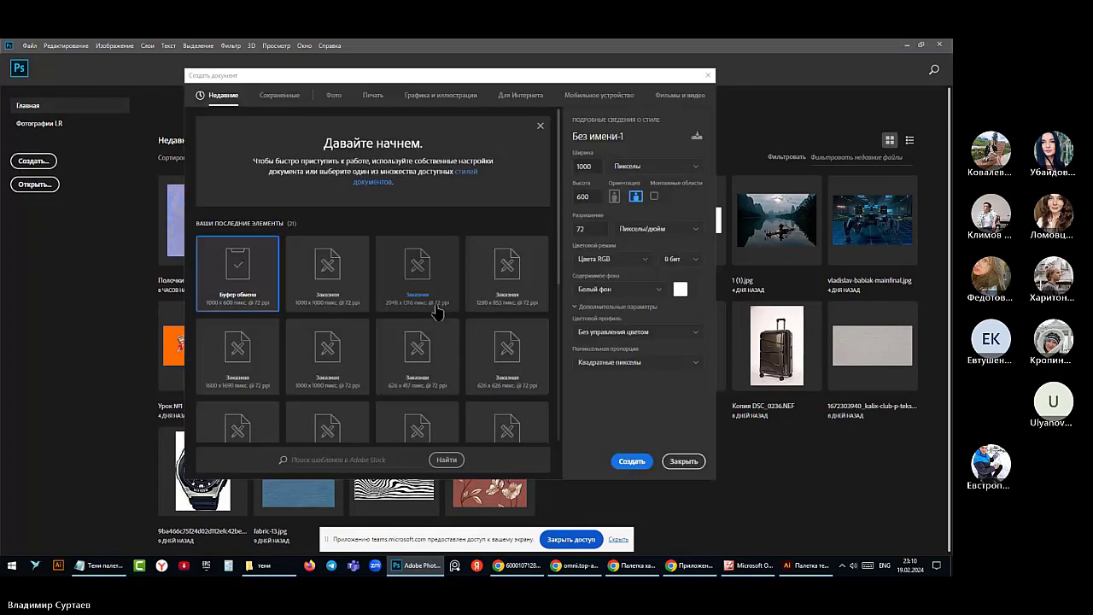
click(631, 462)
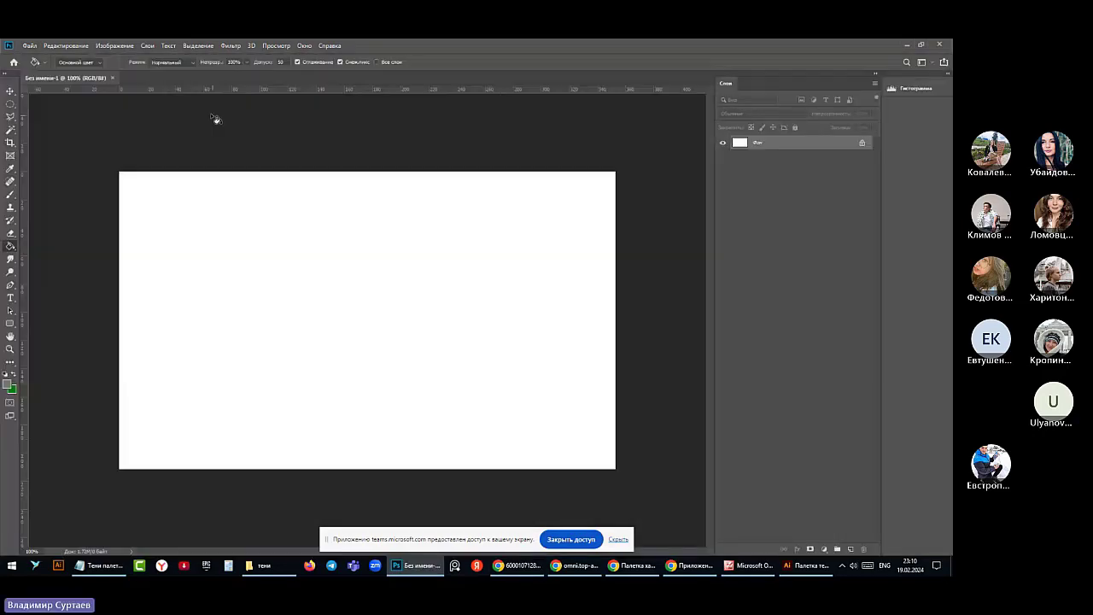
click(60, 46)
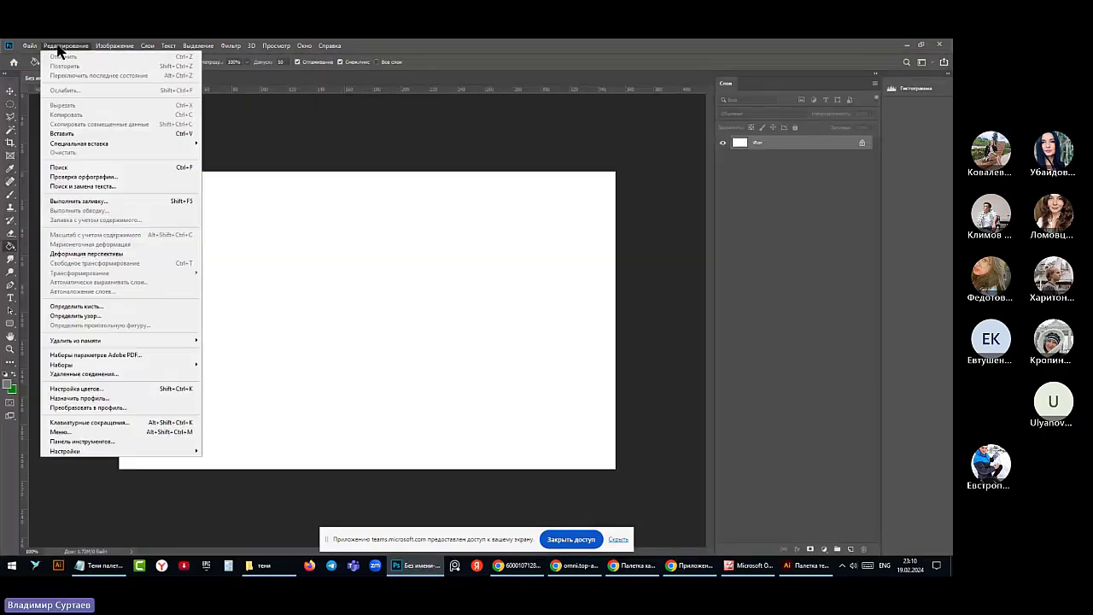
Paste the highlighter palette image onto the new Photoshop canvas
click(62, 134)
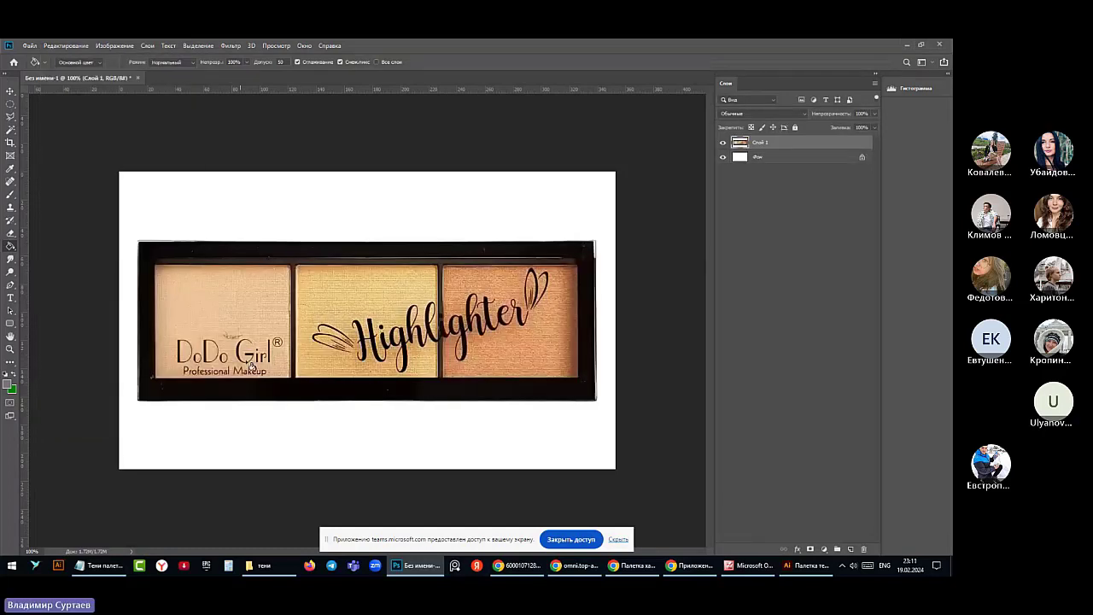
scroll(190, 401, up, 2)
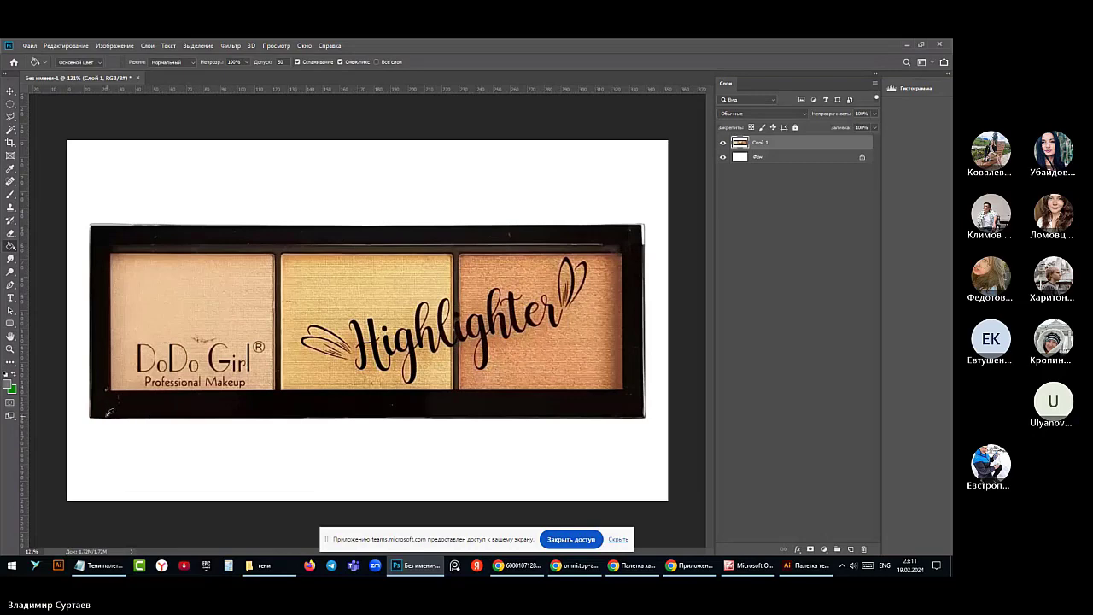
scroll(107, 414, up, 1)
scroll(107, 413, up, 5)
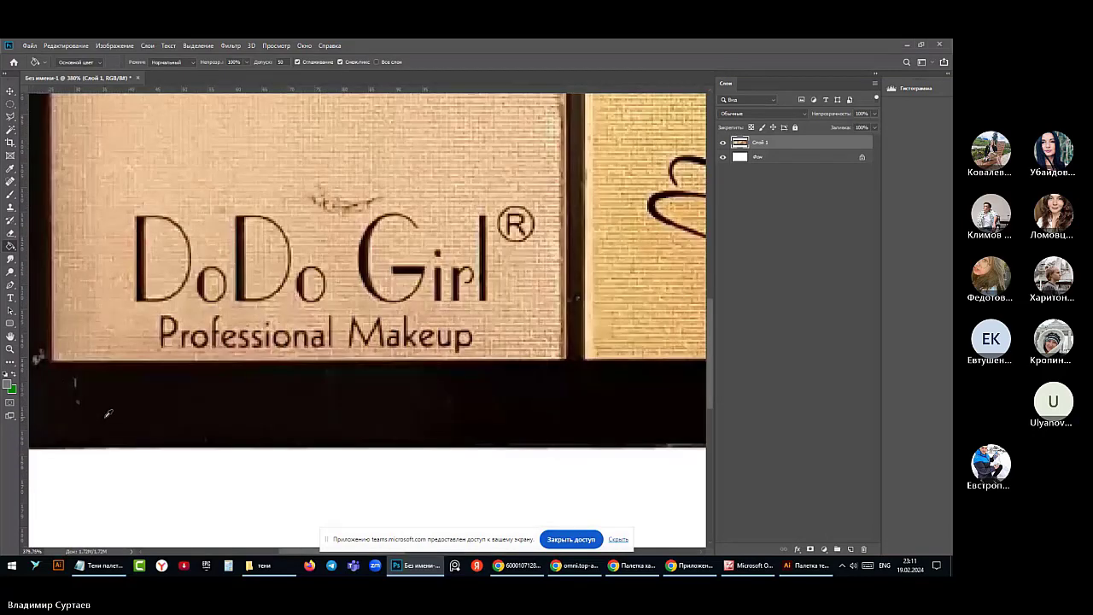
scroll(107, 414, down, 4)
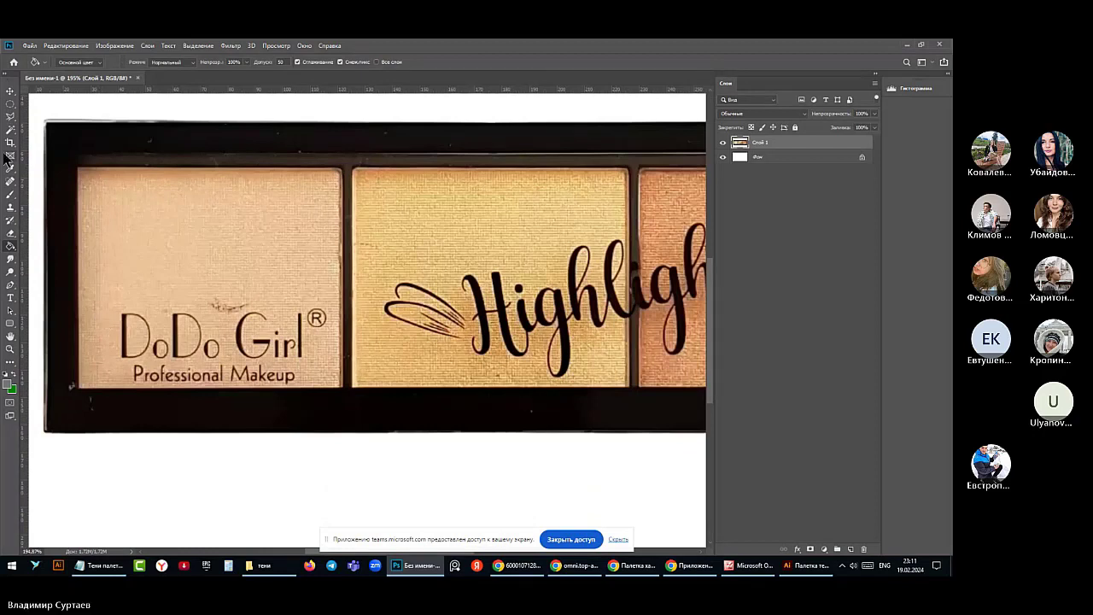
Marquee-select the DoDo Girl logo area, copy it, and return to Illustrator
click(9, 90)
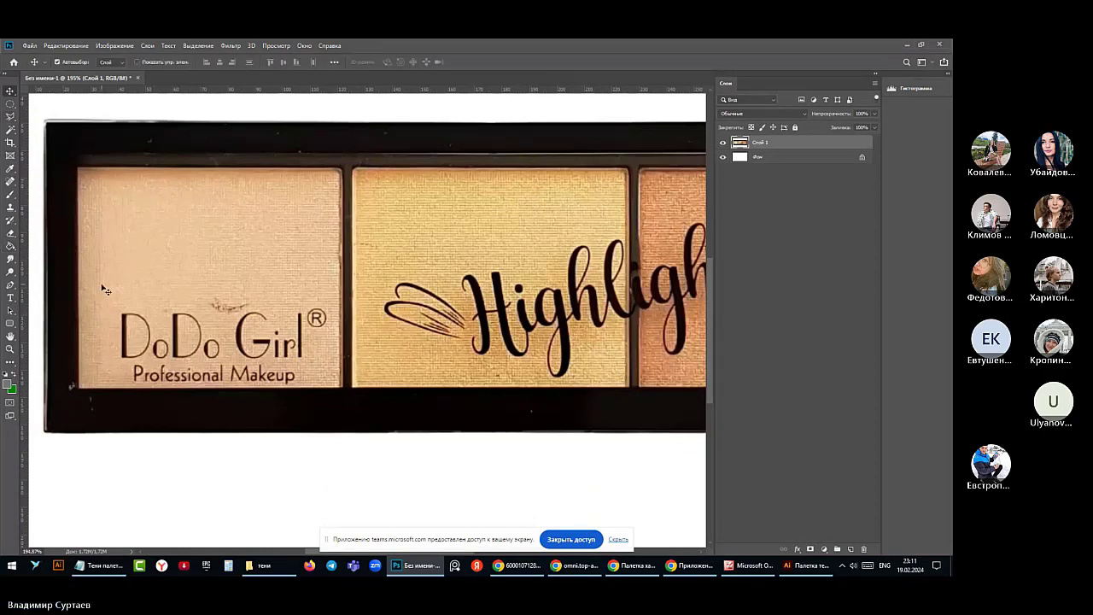
click(9, 103)
click(51, 104)
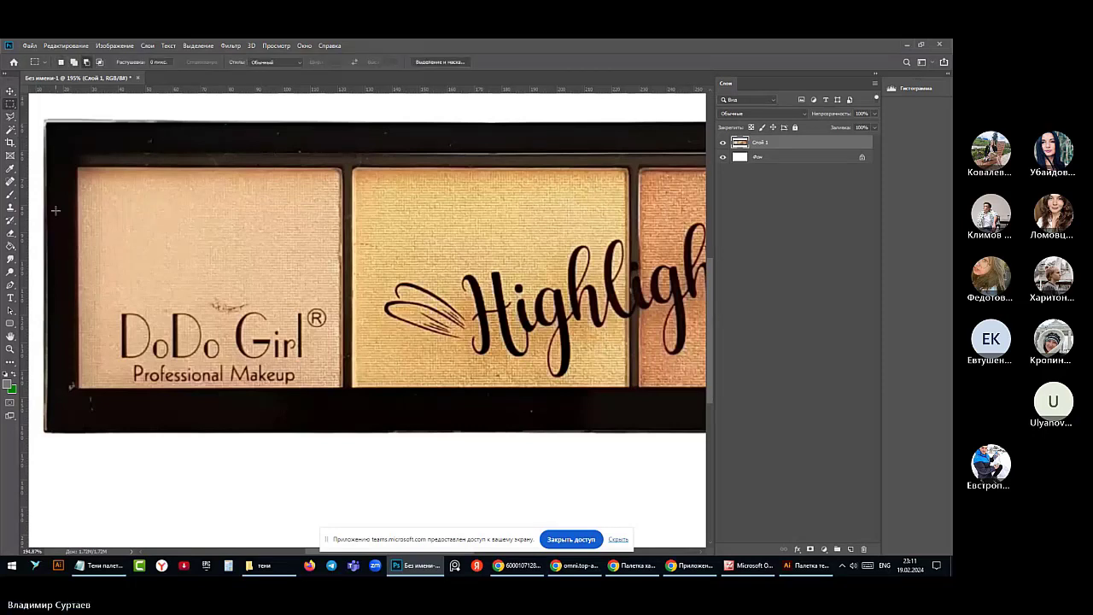
drag(96, 279, 333, 385)
click(62, 46)
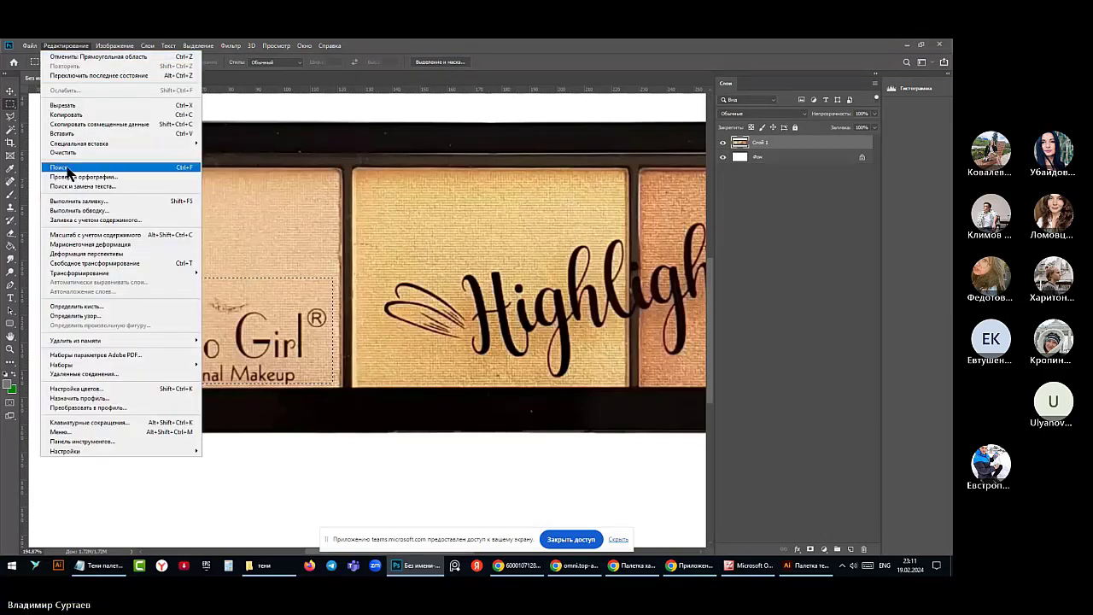
click(61, 112)
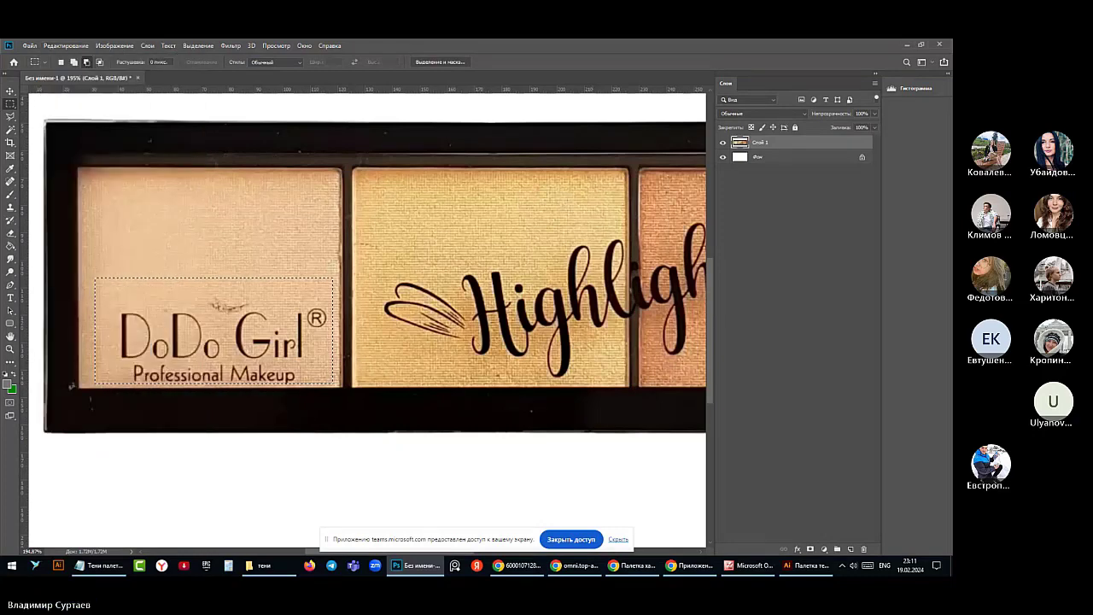
click(805, 566)
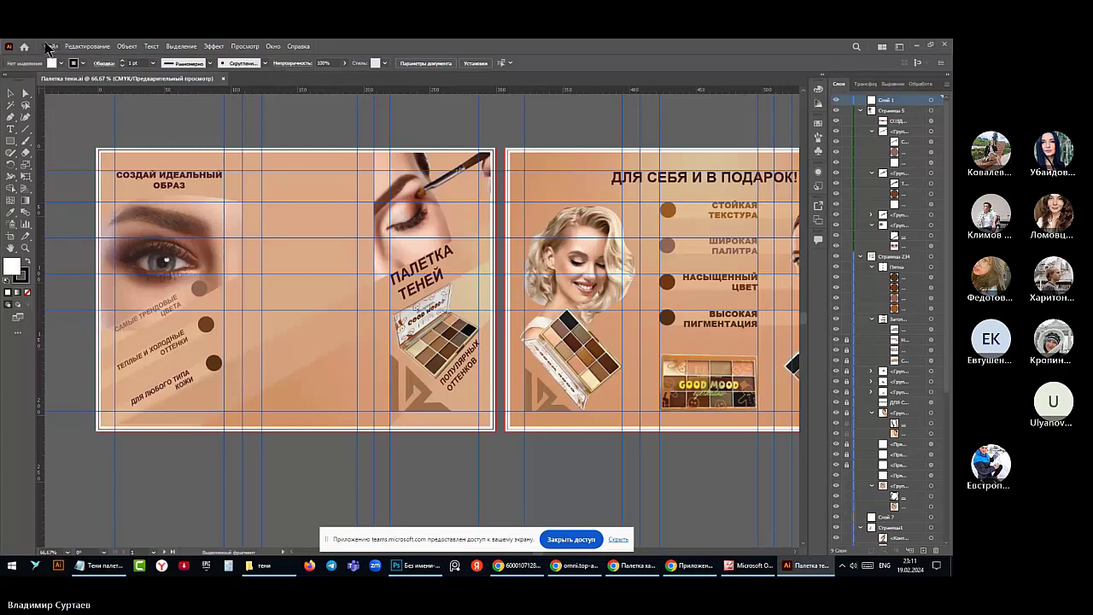
Create a new blank Illustrator document
click(50, 47)
click(68, 57)
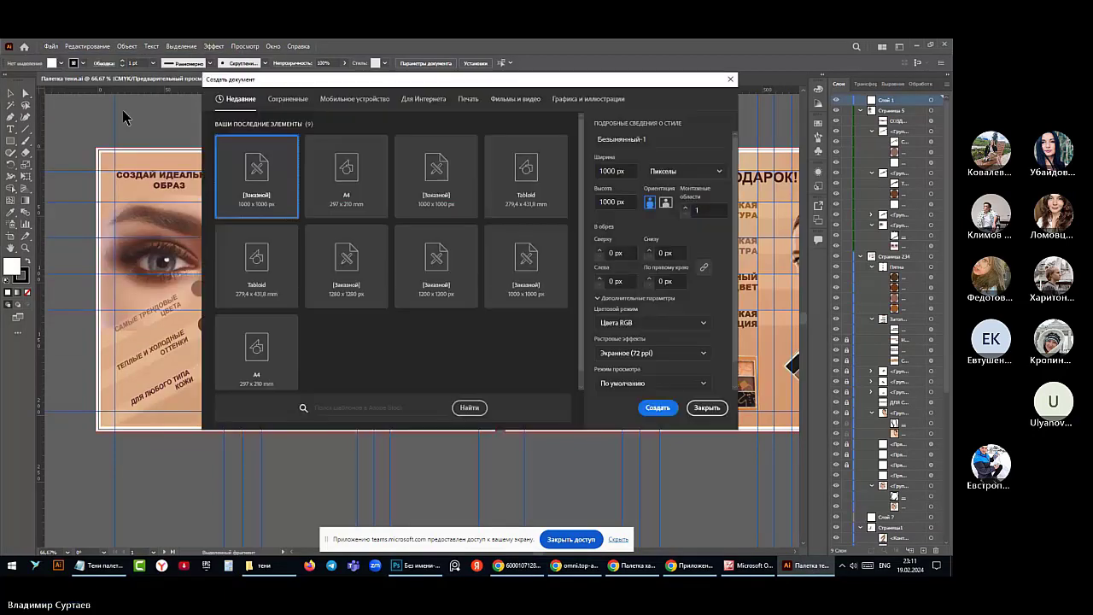
click(658, 409)
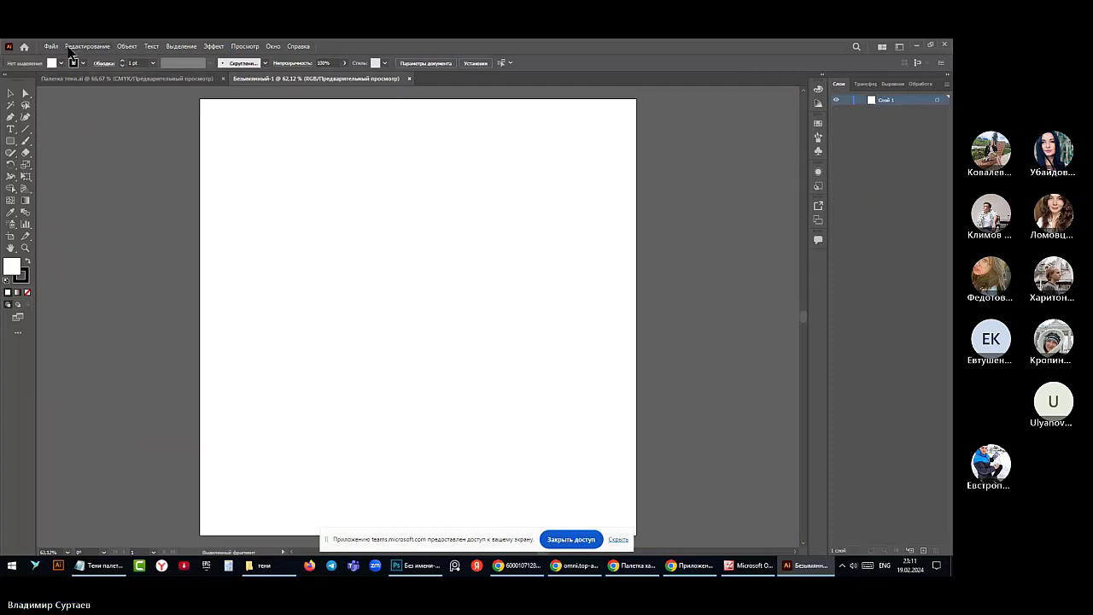
Paste the DoDo Girl logo and enlarge it proportionally to about 581×260 px
click(75, 48)
click(91, 104)
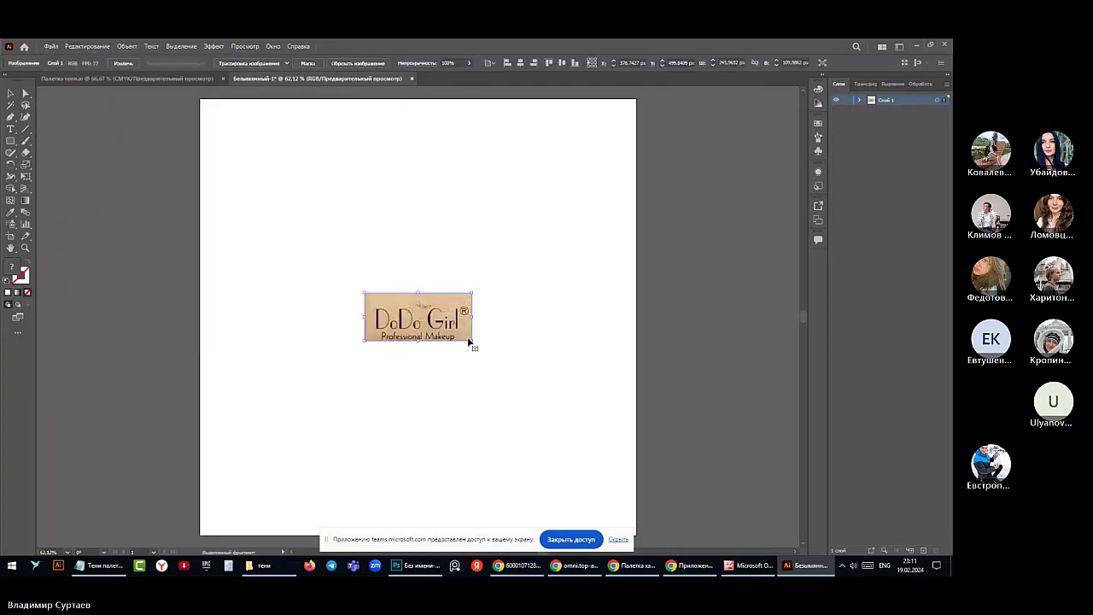
drag(471, 341, 618, 440)
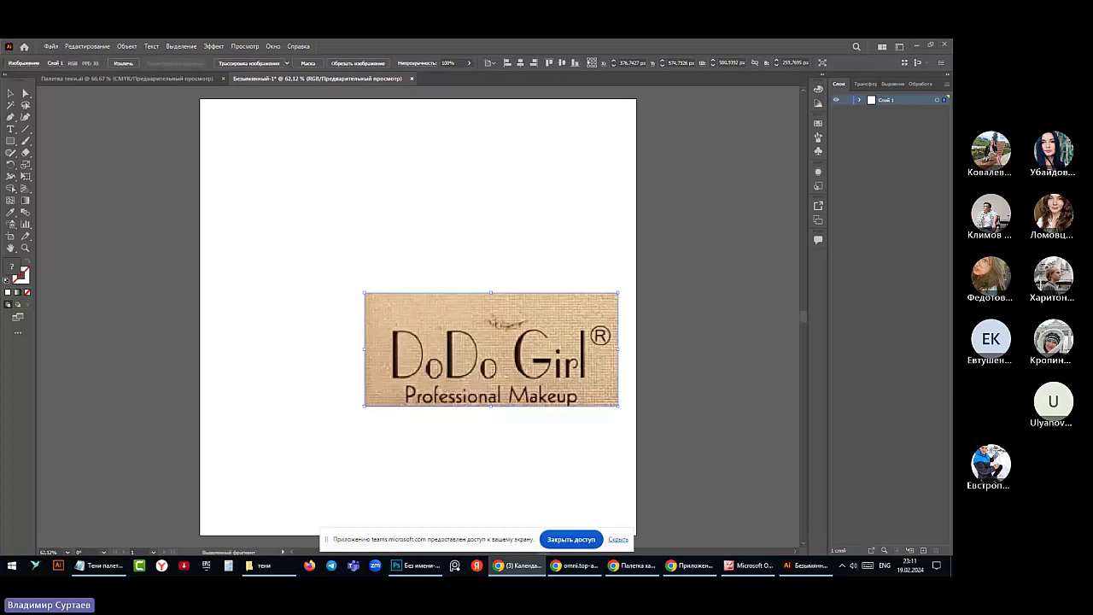
Magnify the Highlighter palette photo on the product page and copy the image
click(645, 566)
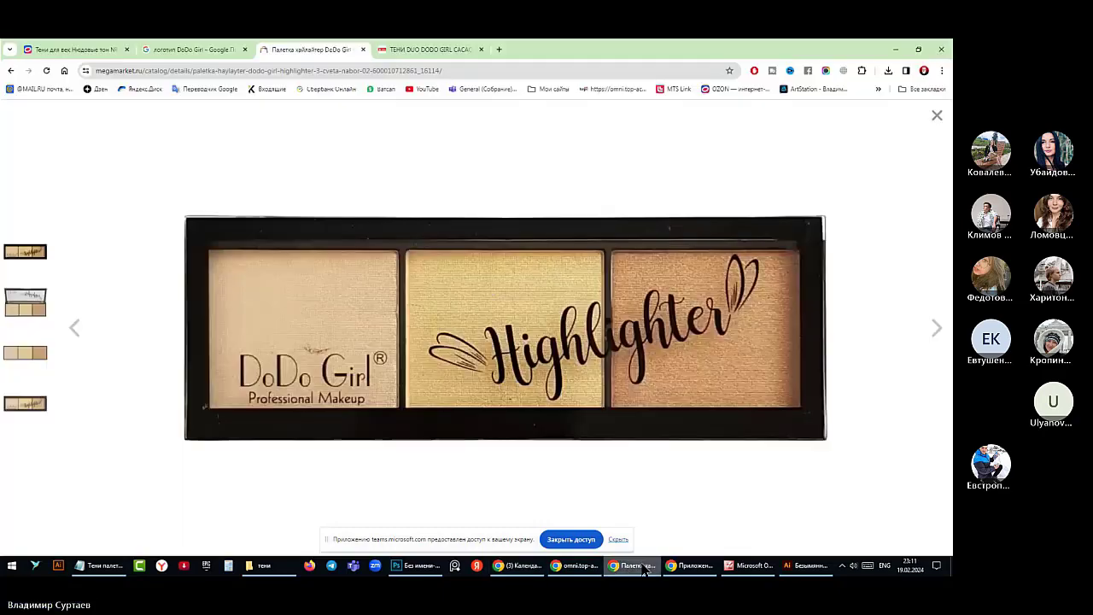
click(555, 315)
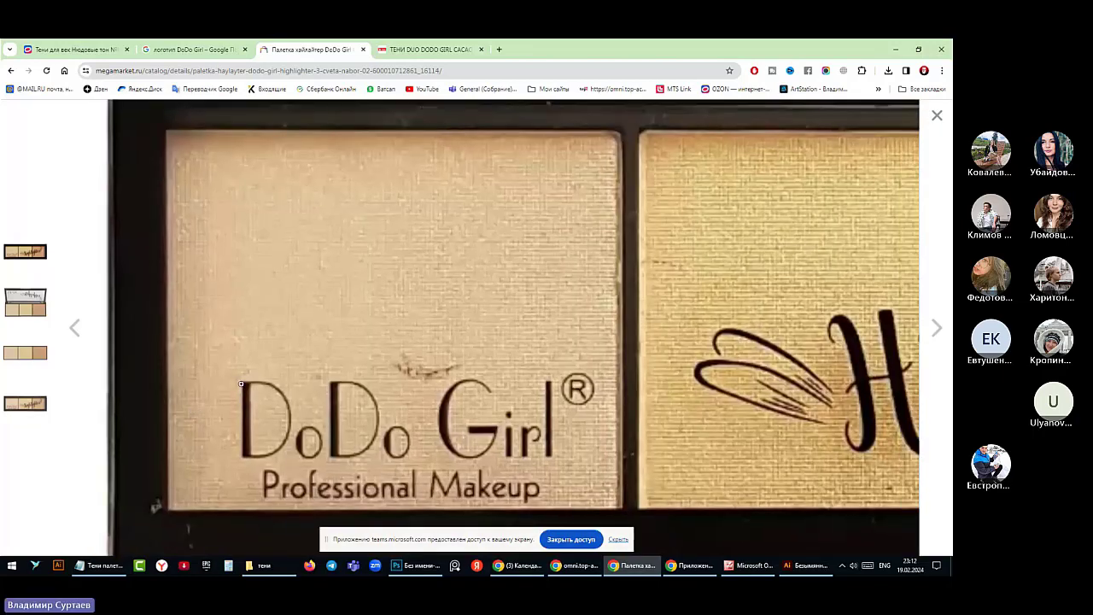
right_click(243, 385)
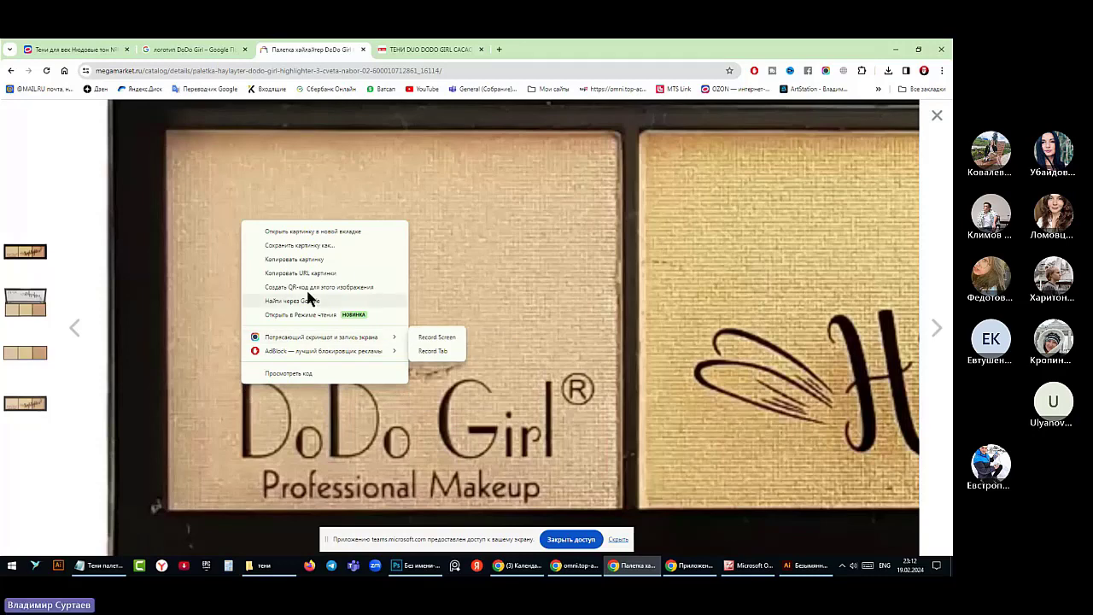
click(407, 246)
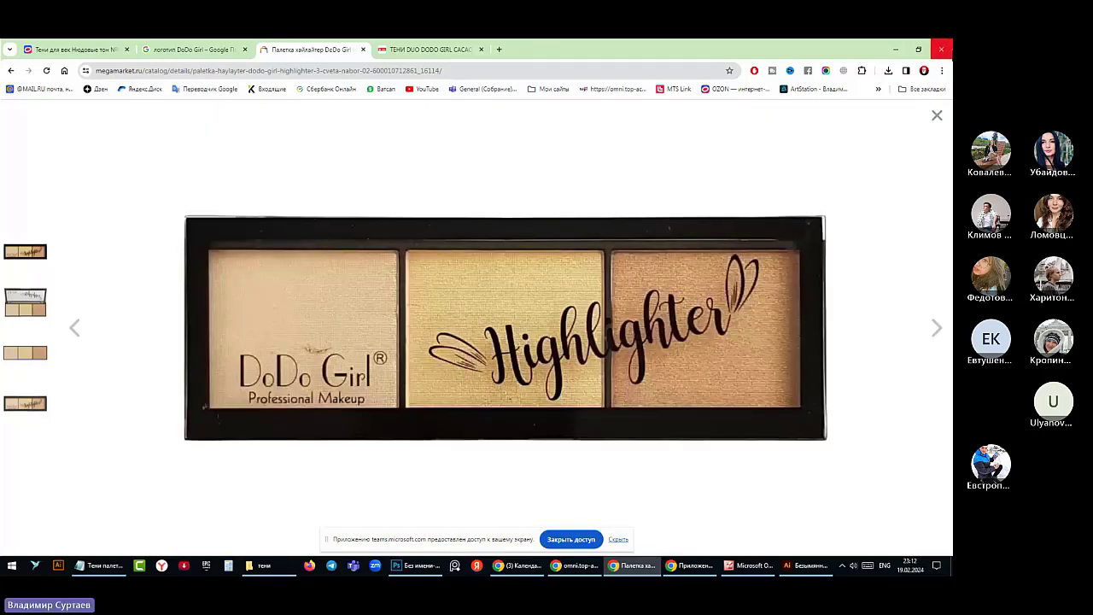
Load the copied palette image in a new browser tab, then return to Illustrator
key(alt+Tab)
key(ctrl+t)
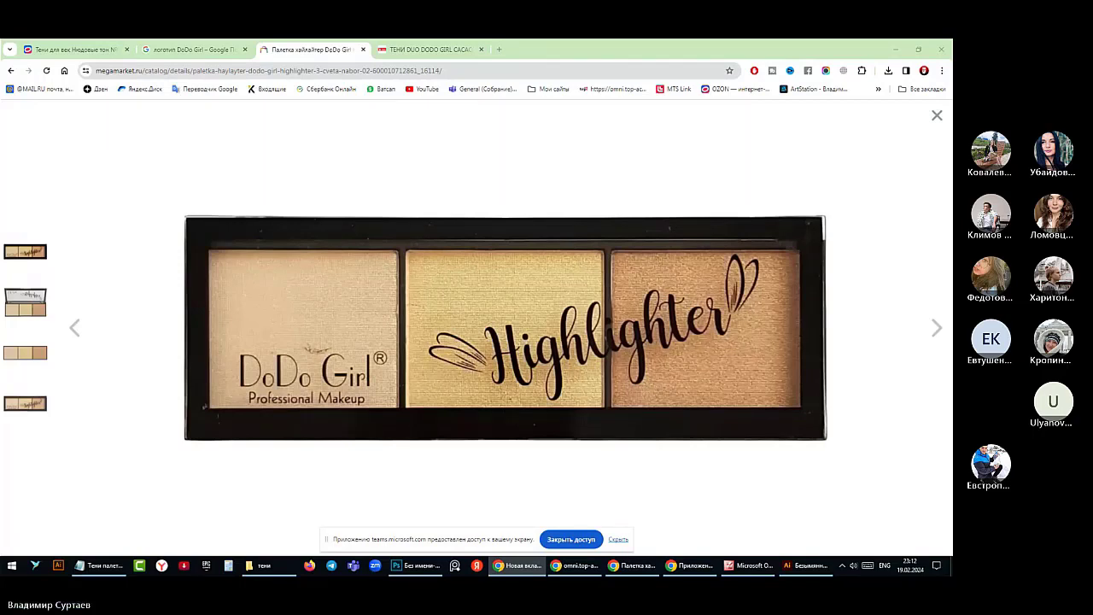
key(Return)
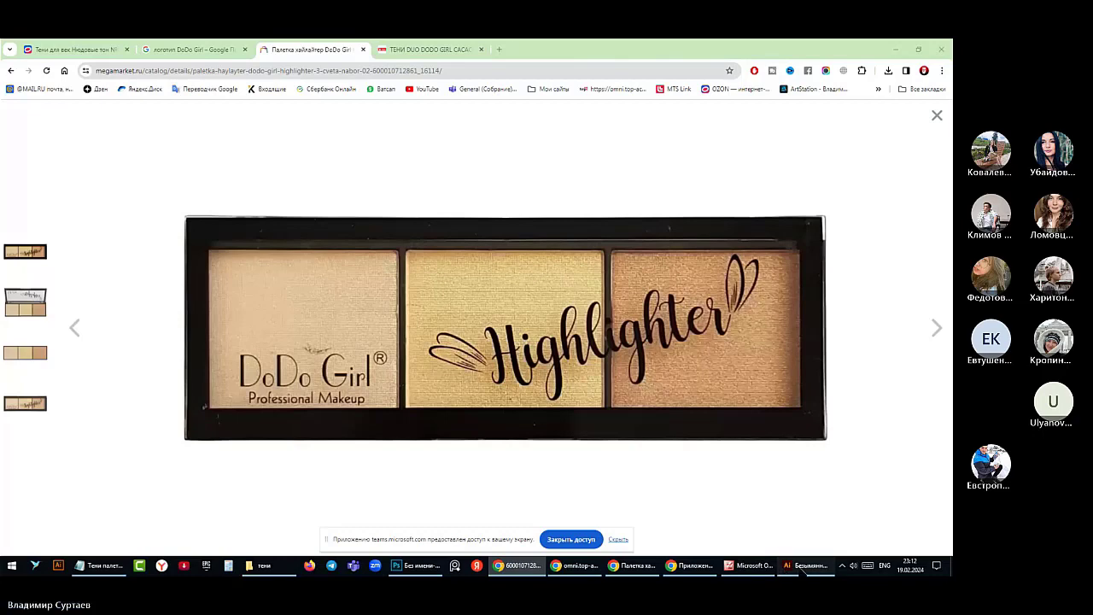
click(805, 567)
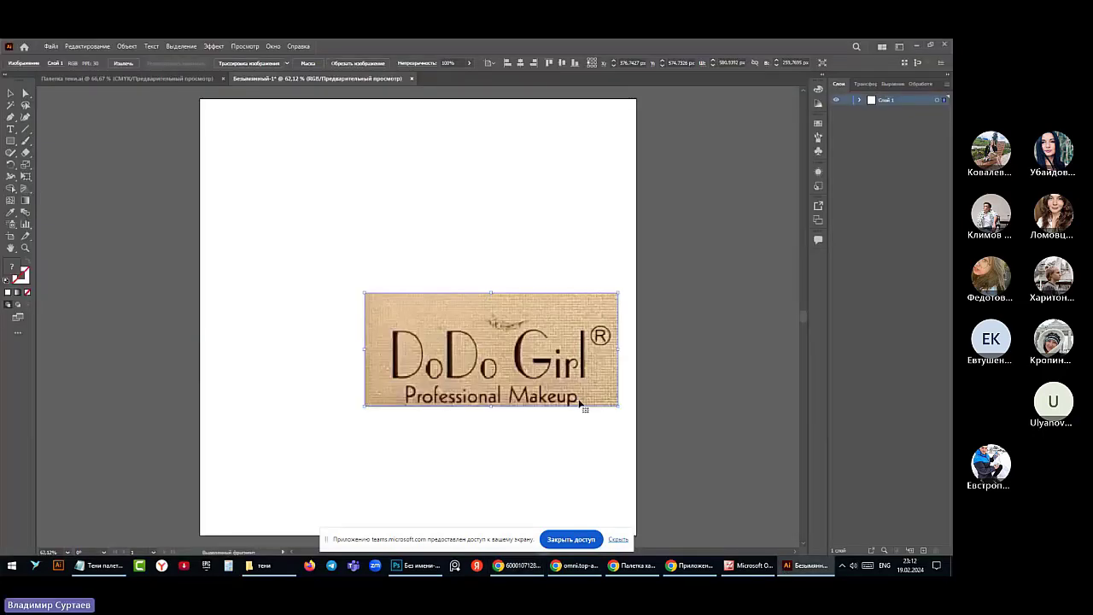
click(78, 46)
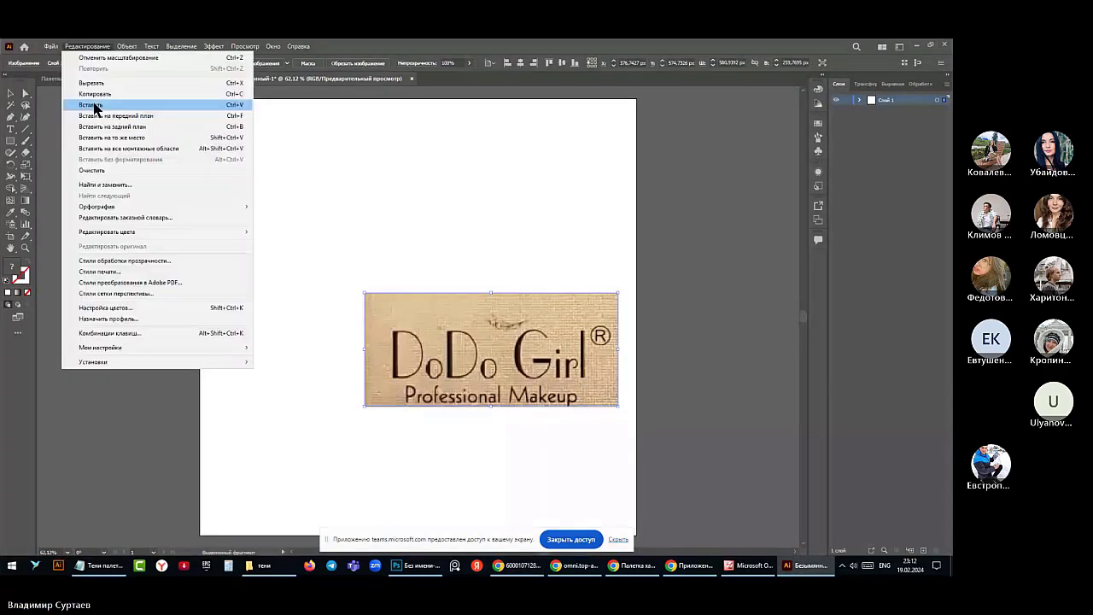
click(92, 106)
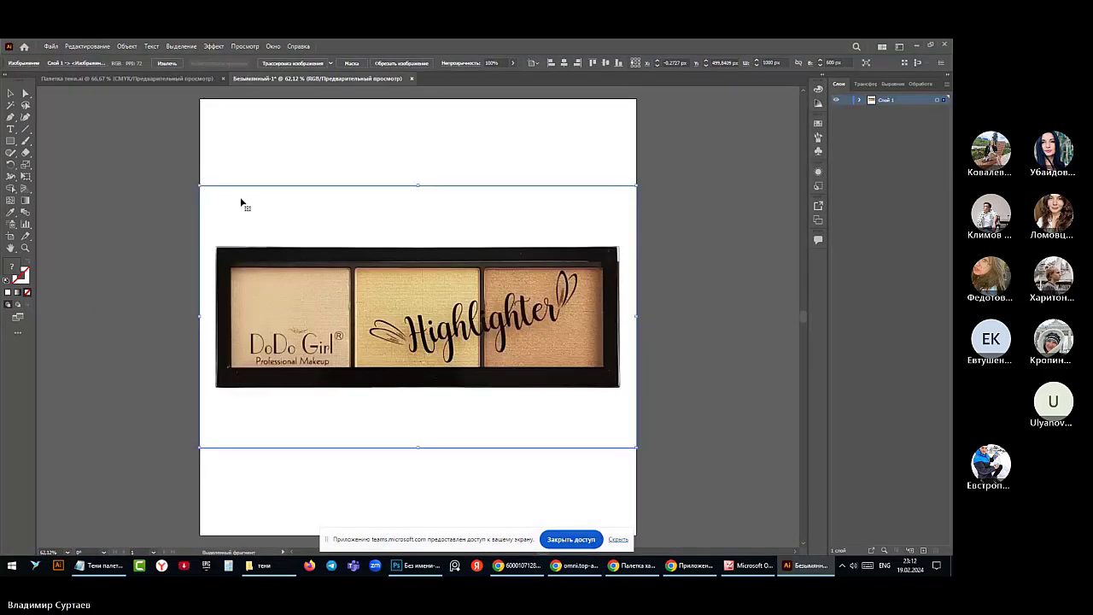
drag(306, 268, 309, 146)
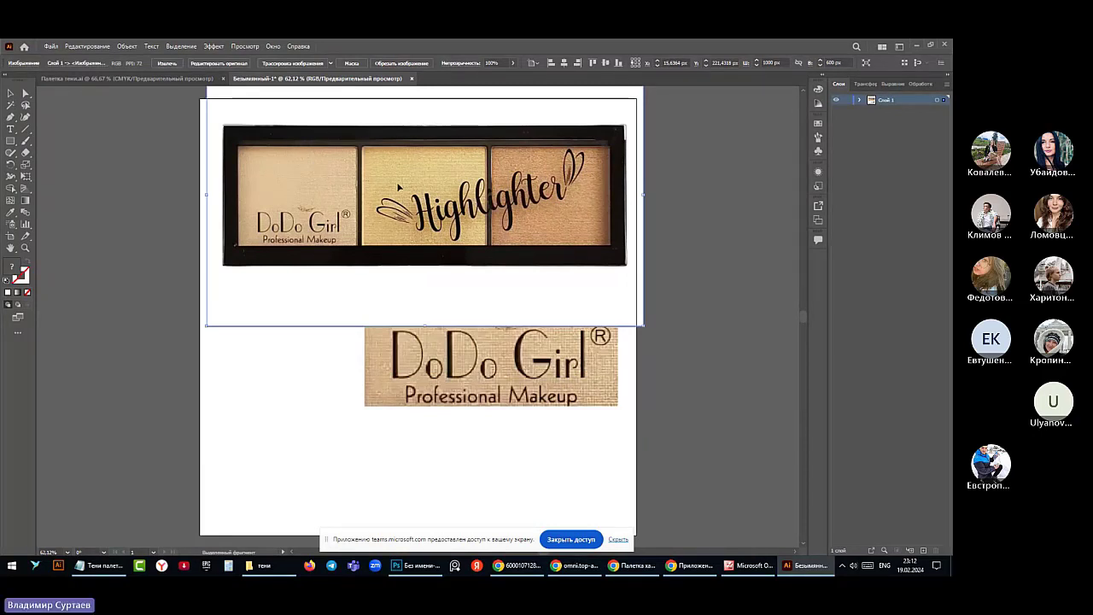
drag(398, 187, 342, 194)
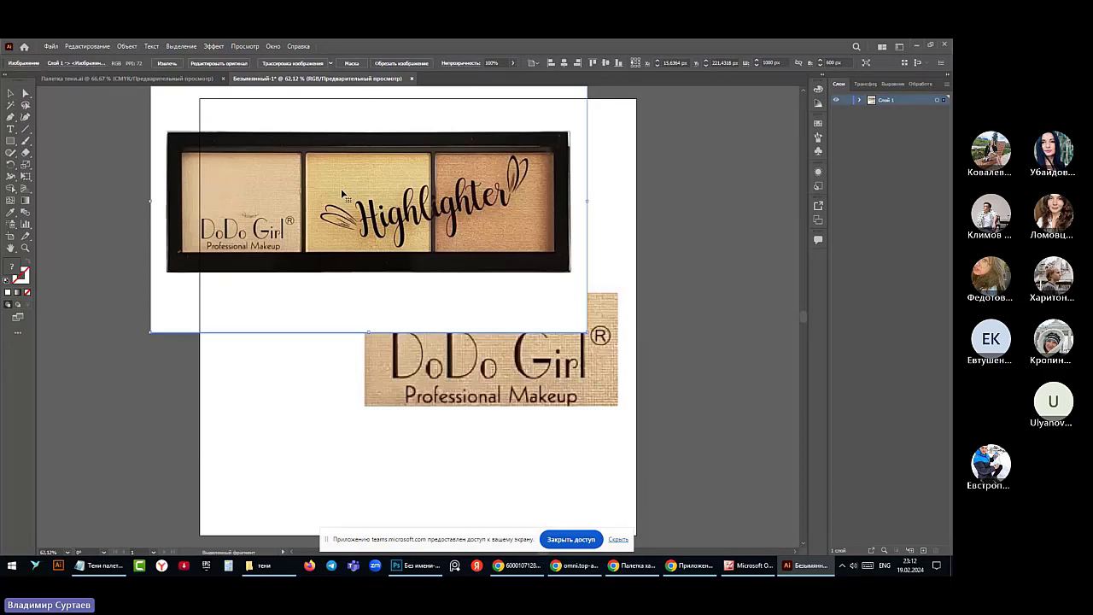
key(Delete)
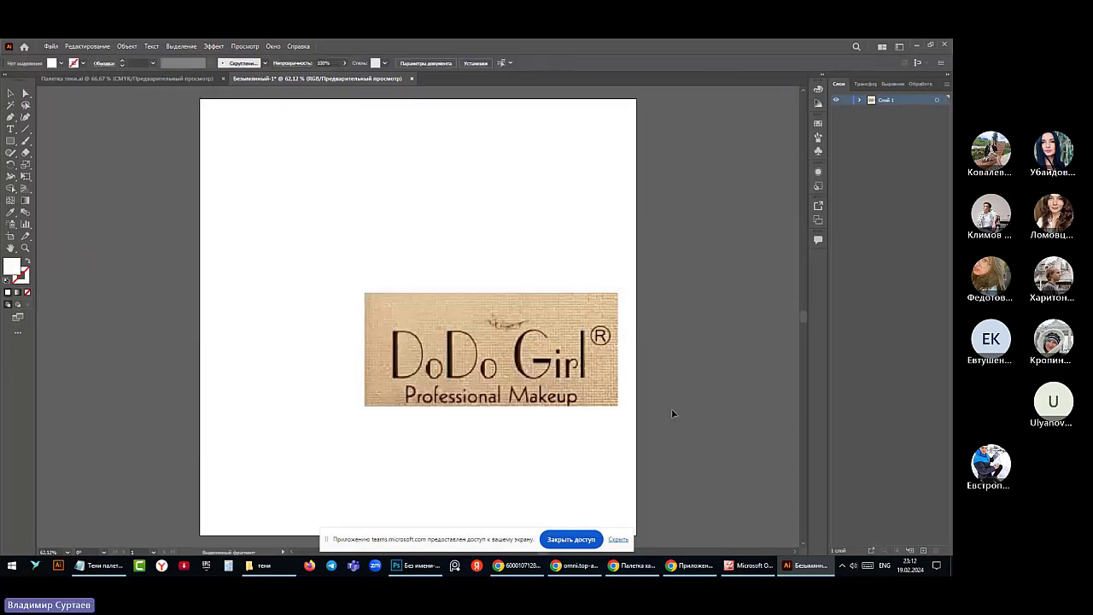
Switch to the Type tool, pan around the logo, and open the font family dropdown
scroll(674, 410, up, 2)
scroll(413, 374, down, 2)
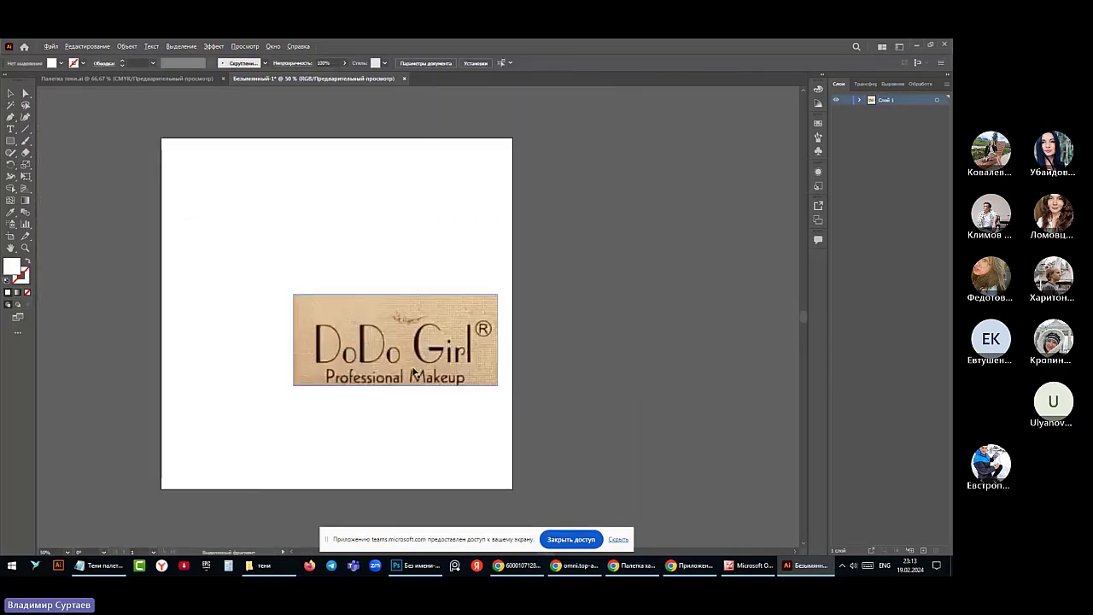
scroll(351, 374, up, 1)
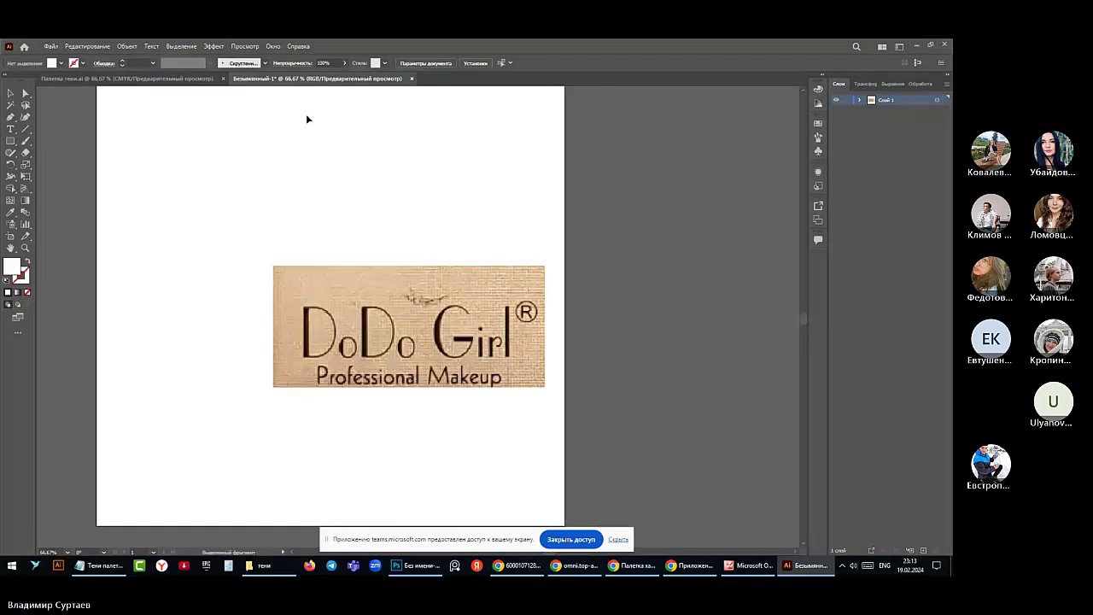
click(10, 130)
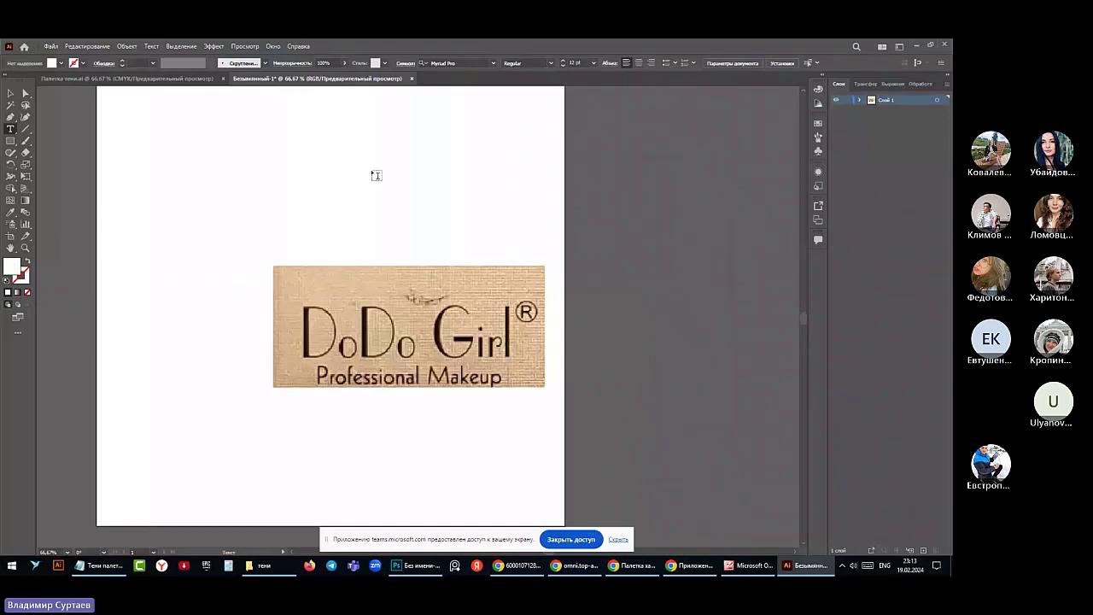
drag(376, 176, 590, 171)
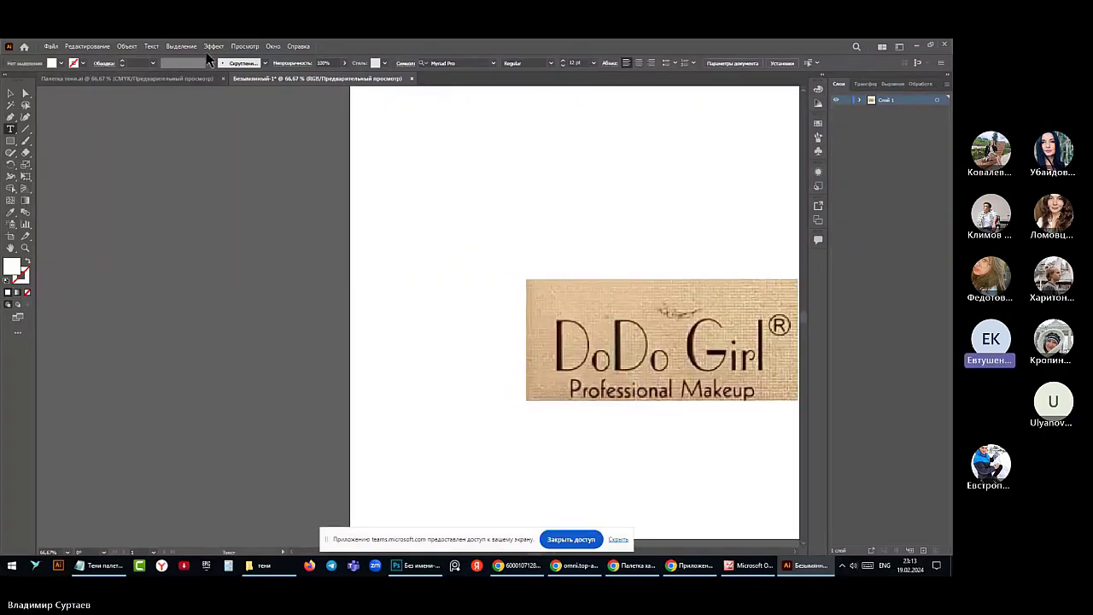
click(490, 65)
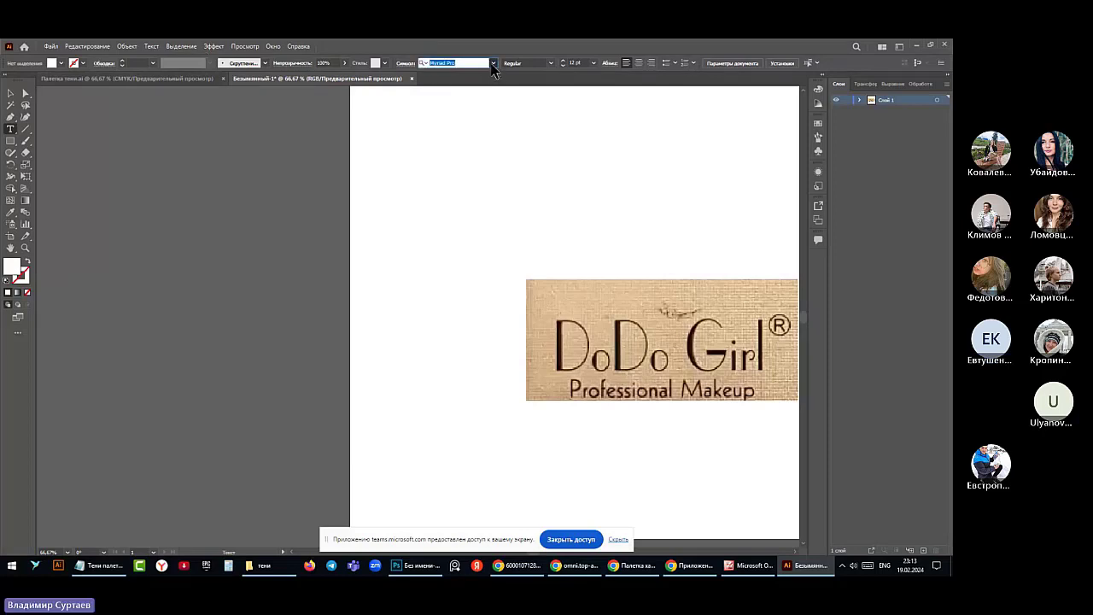
click(493, 65)
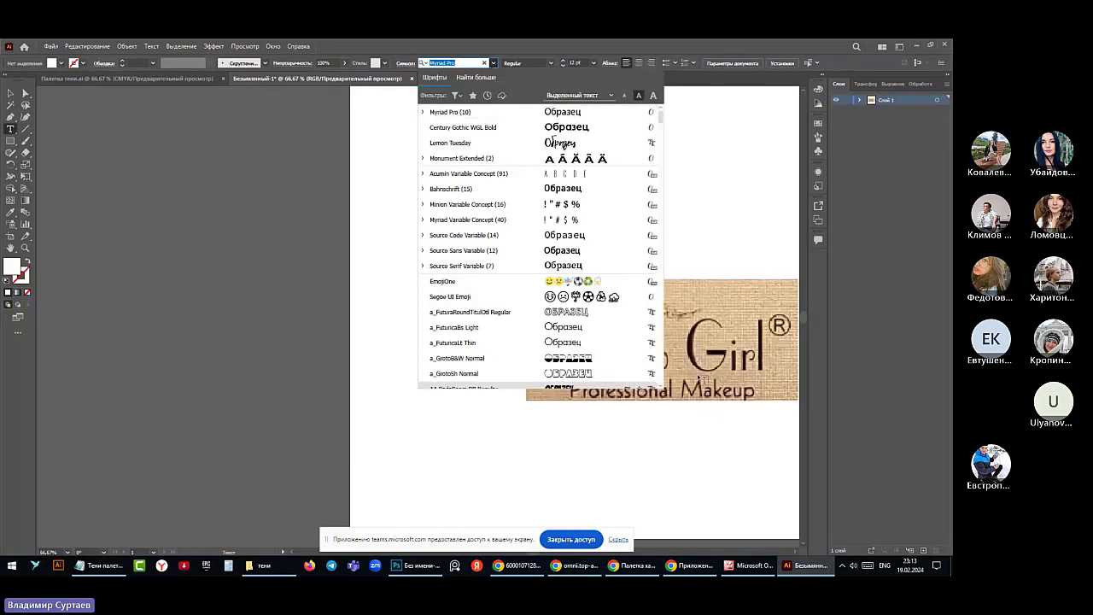
drag(693, 239, 229, 248)
click(494, 65)
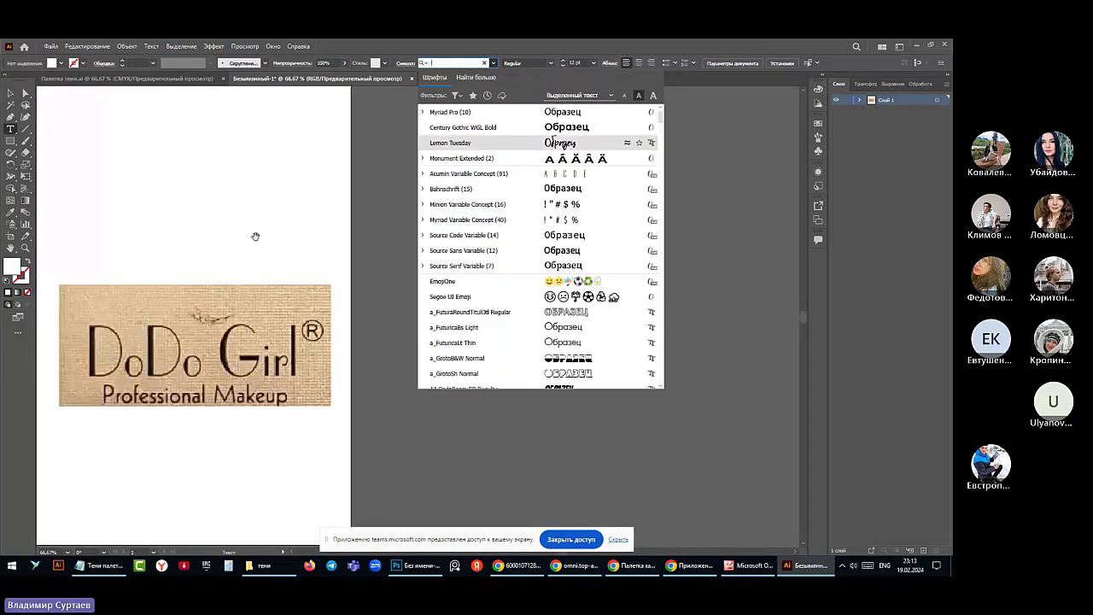
drag(253, 229, 318, 86)
click(494, 63)
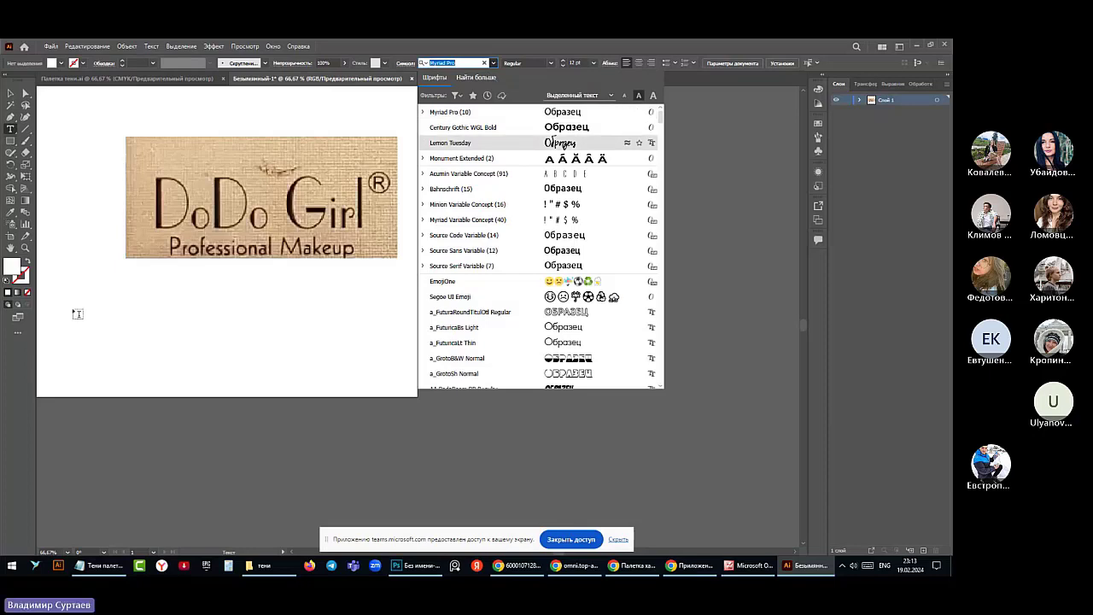
Type 'Professional Makeup' at 72 pt below the logo
click(140, 317)
click(139, 317)
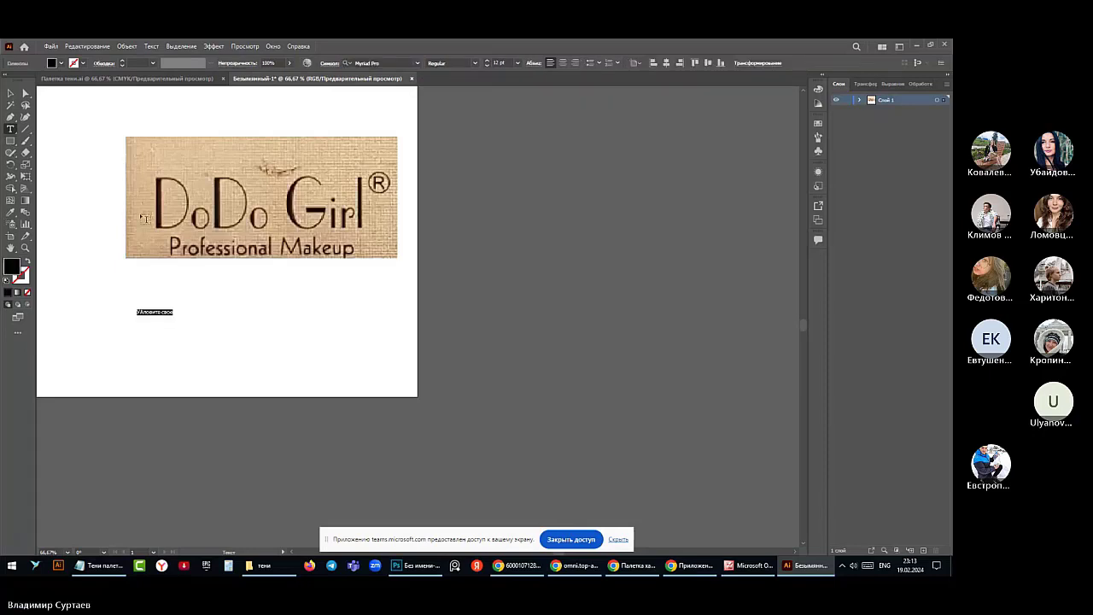
click(516, 63)
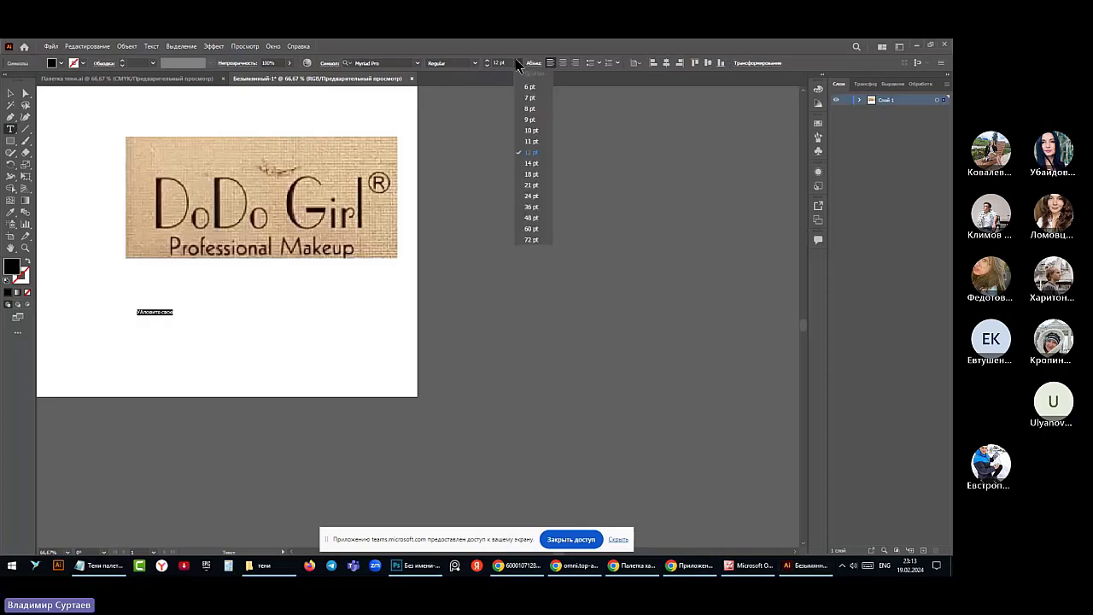
click(526, 240)
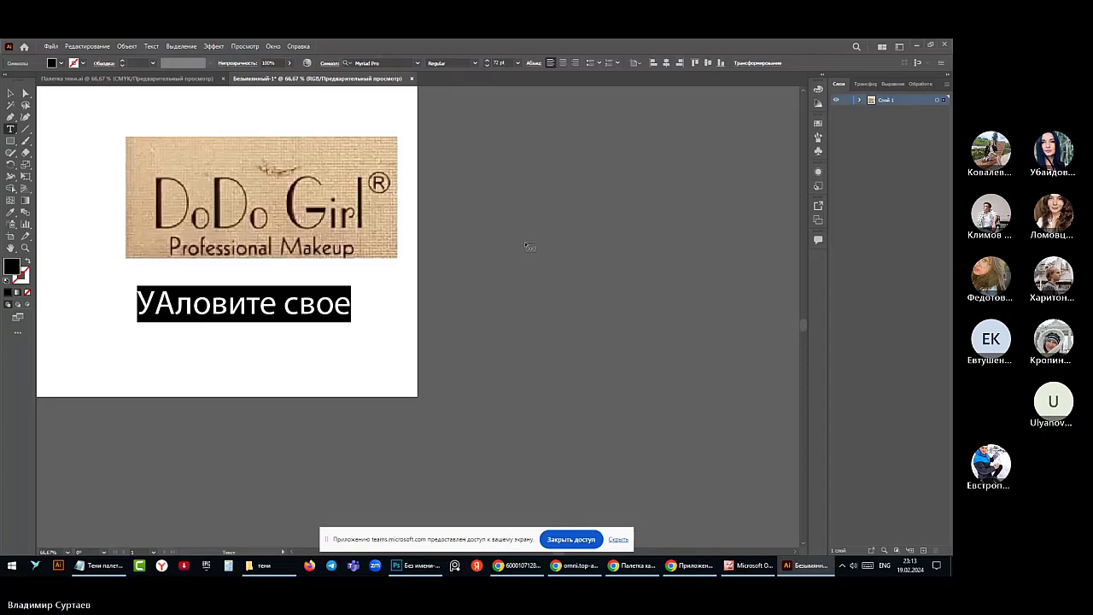
text(Р)
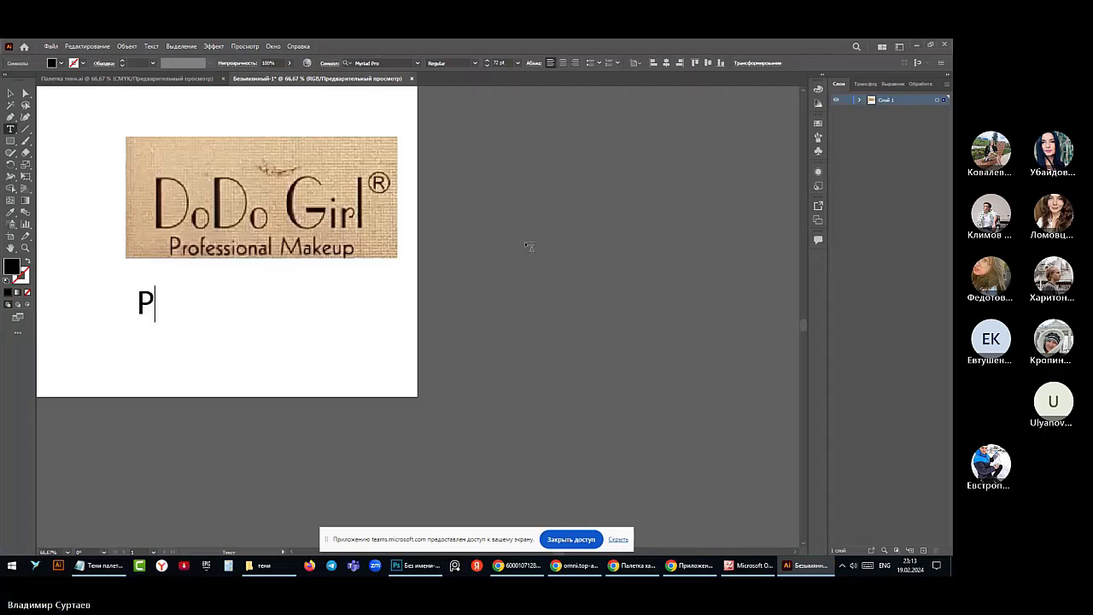
text(rof)
text(es)
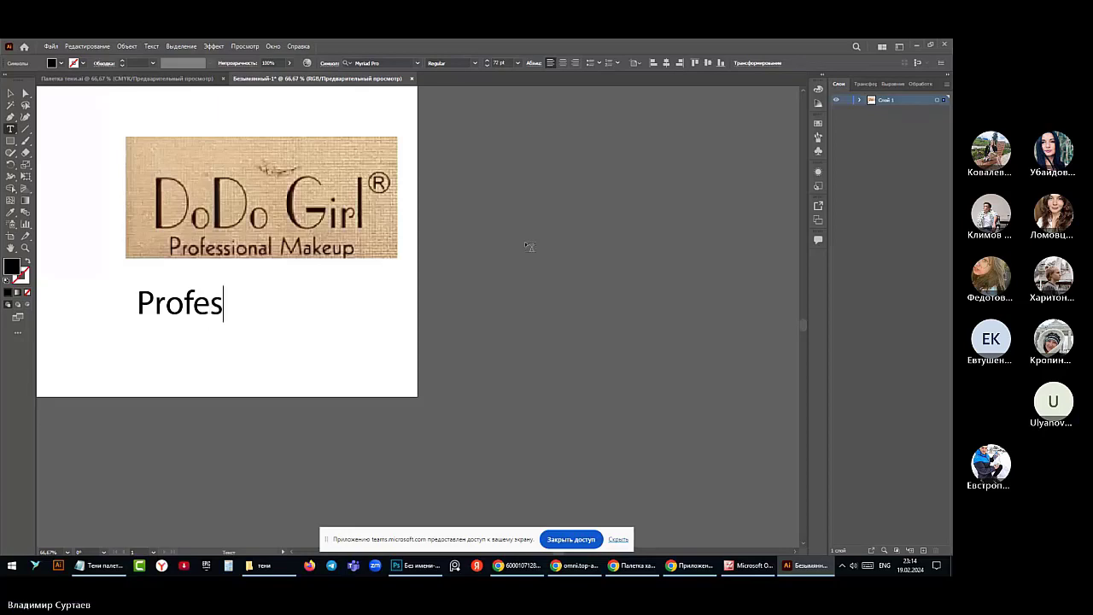
text(sio)
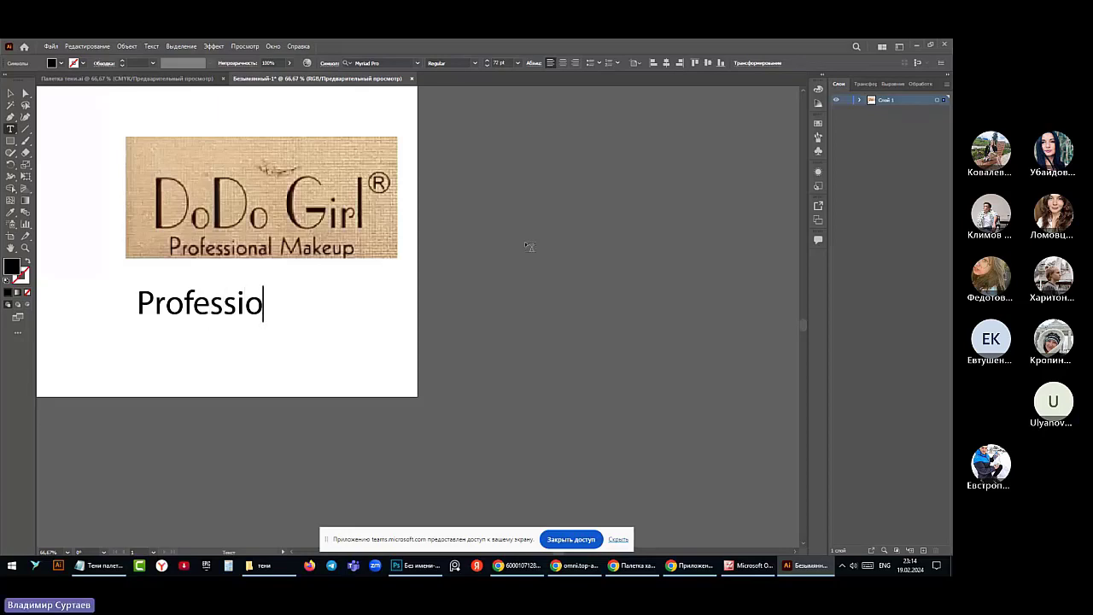
text(nal)
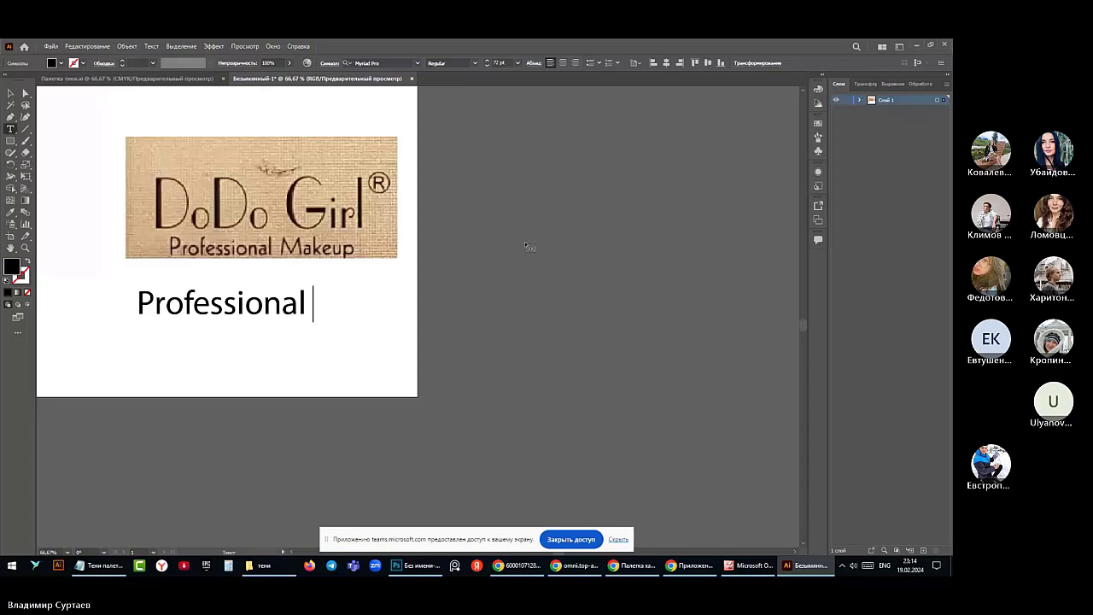
text( Mak)
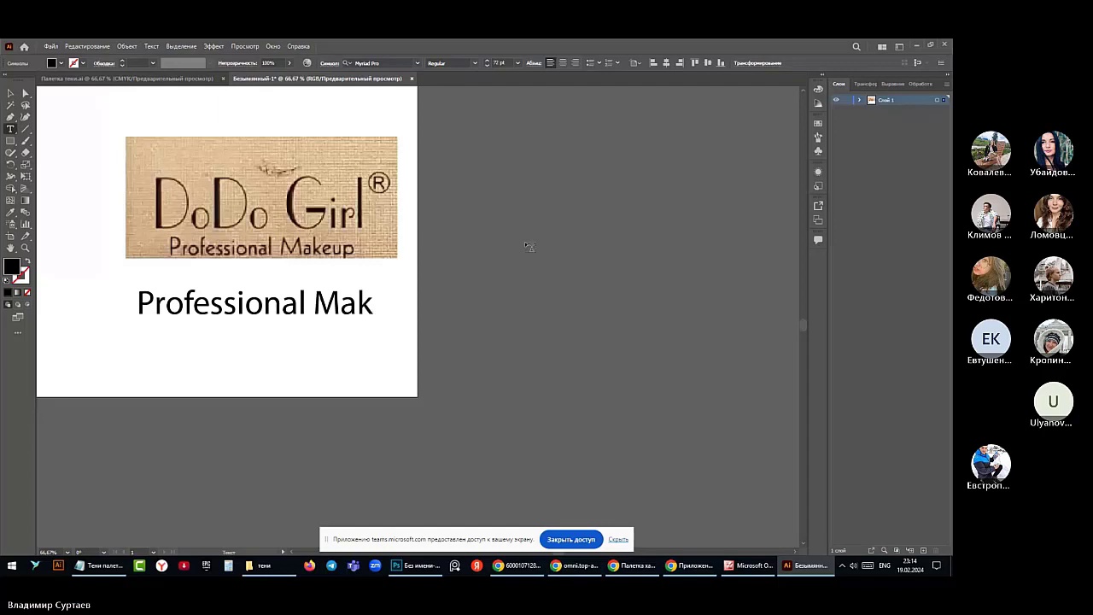
text(eup)
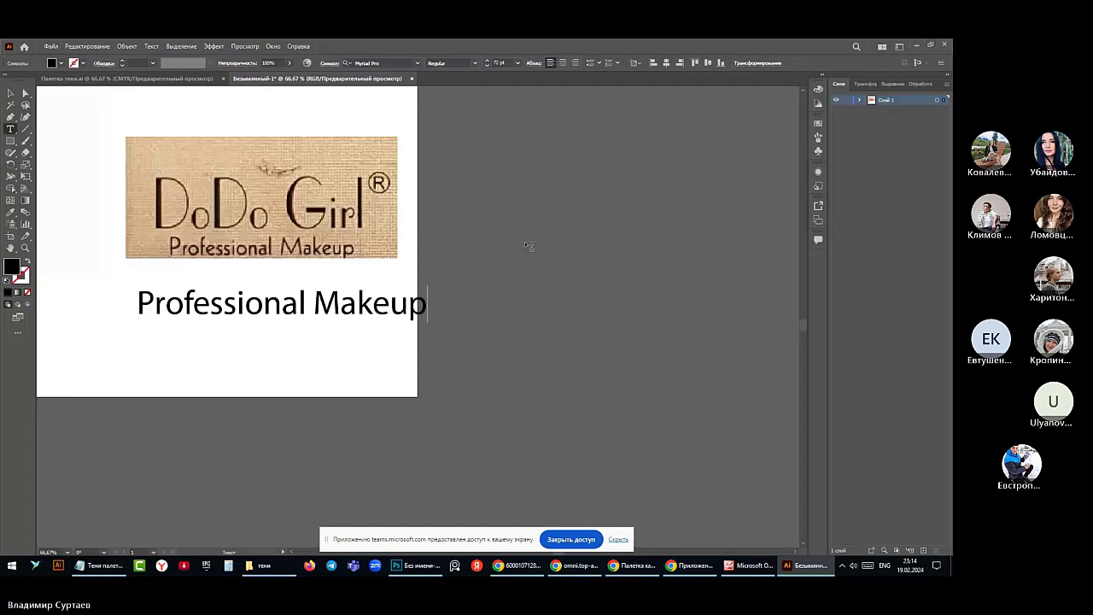
Move the 'Professional Makeup' line up to sit just beneath the DoDo Girl logo
click(8, 93)
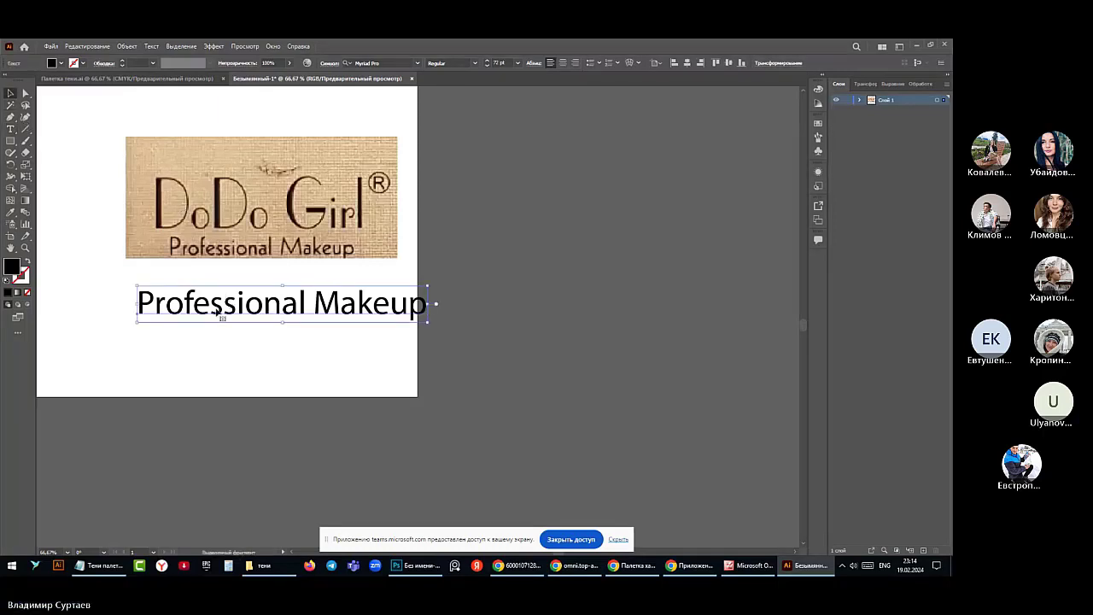
drag(219, 313, 147, 289)
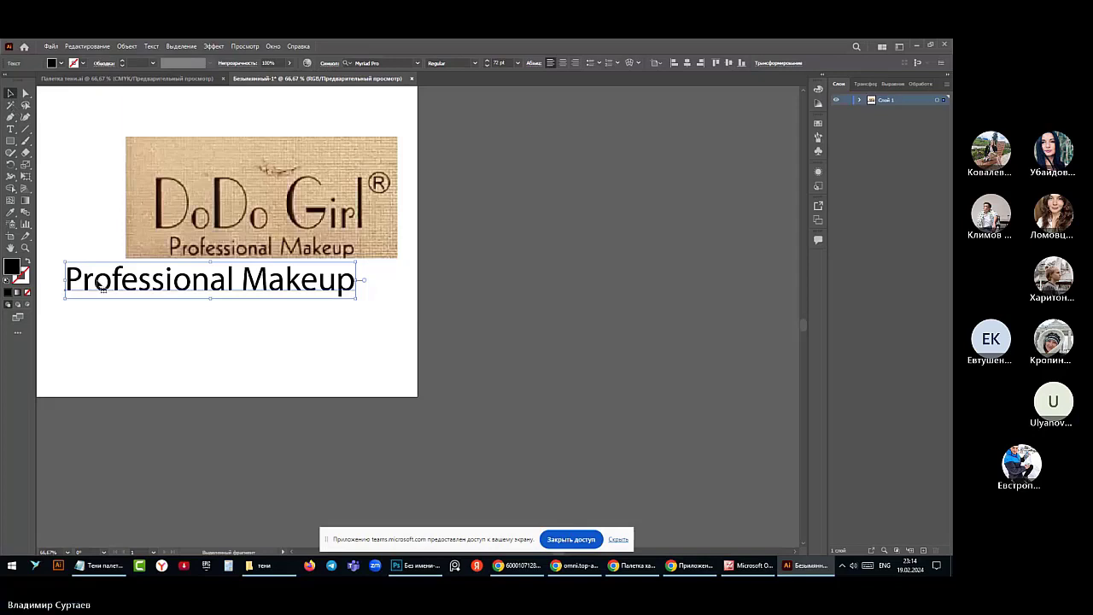
click(10, 130)
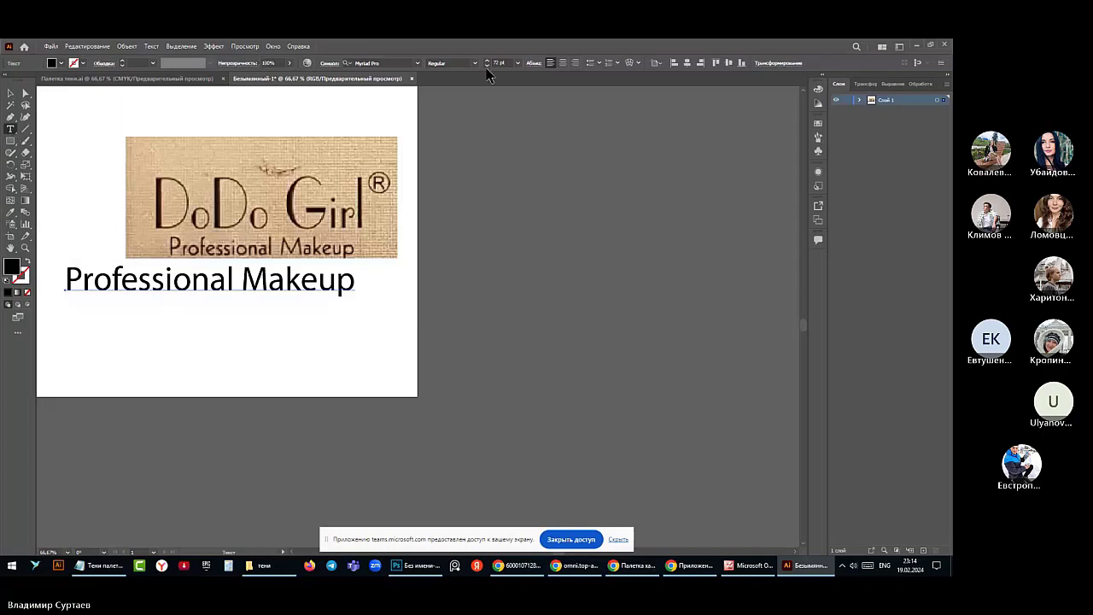
Scroll through the font family list, live-previewing typefaces on the 'Professional Makeup' line
click(417, 63)
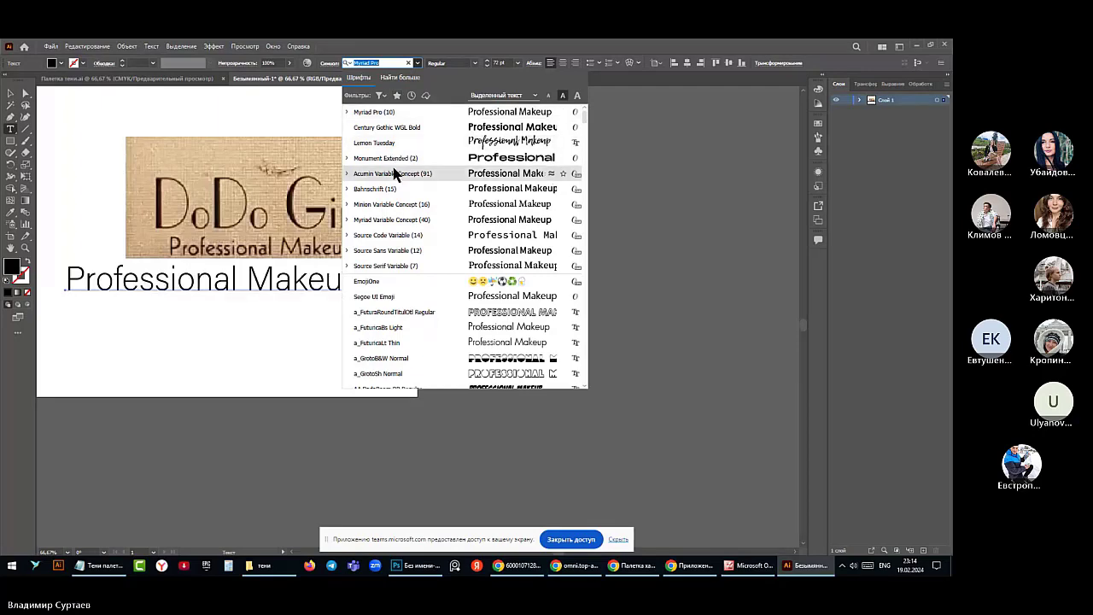
scroll(394, 173, down, 4)
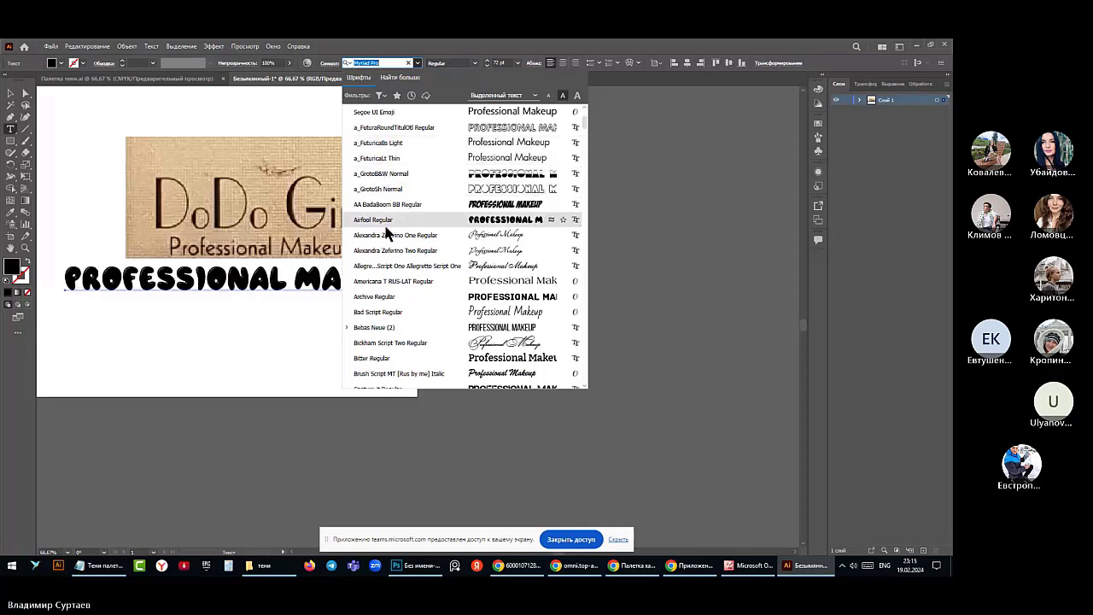
scroll(396, 271, down, 2)
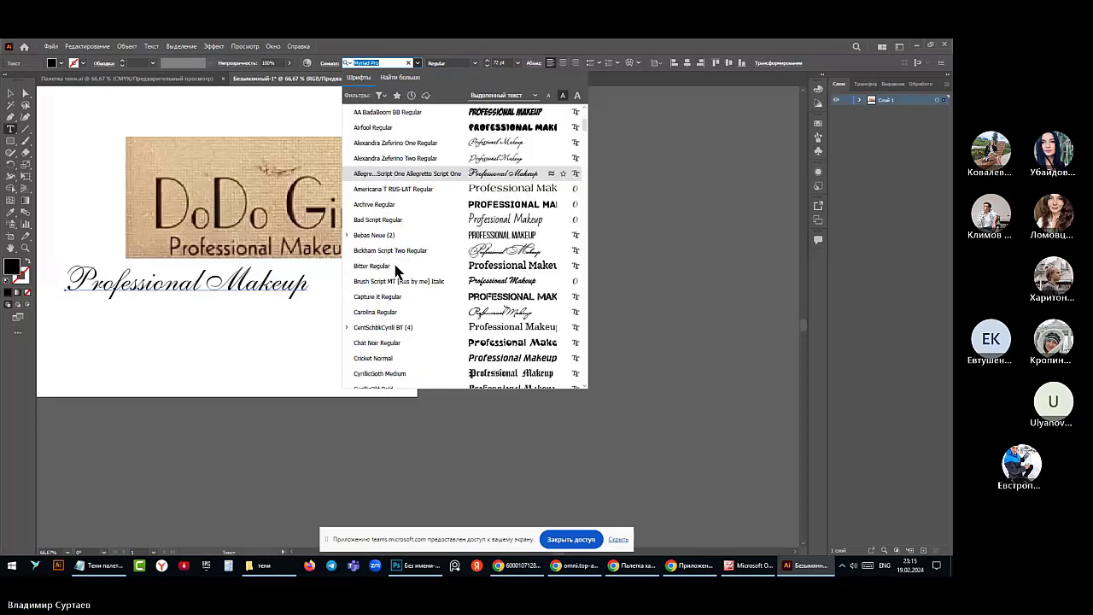
scroll(396, 272, down, 2)
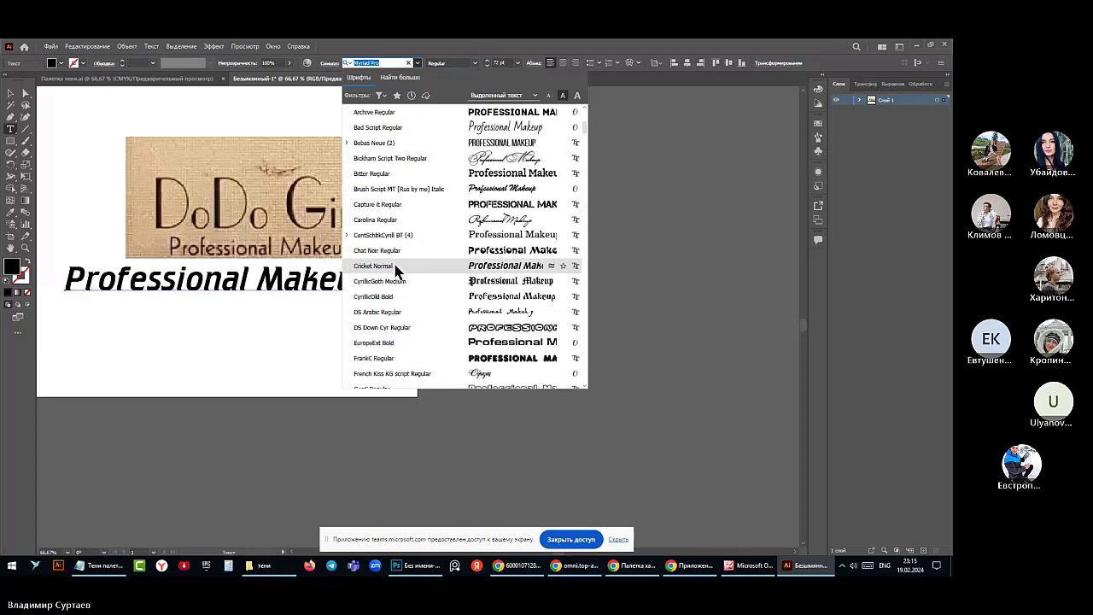
scroll(395, 271, down, 2)
scroll(396, 272, down, 2)
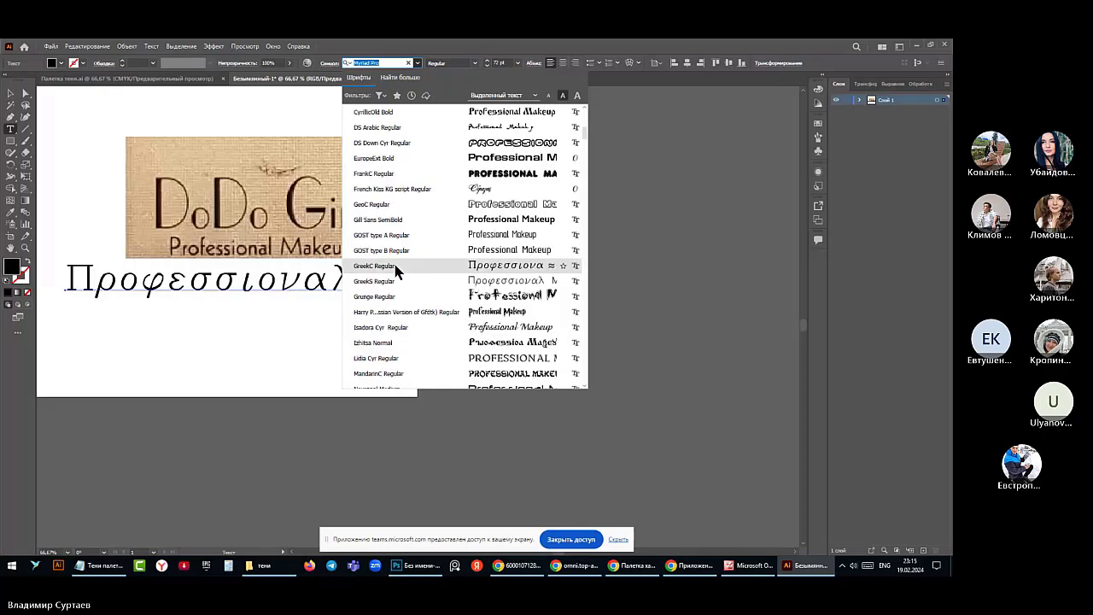
scroll(396, 272, down, 2)
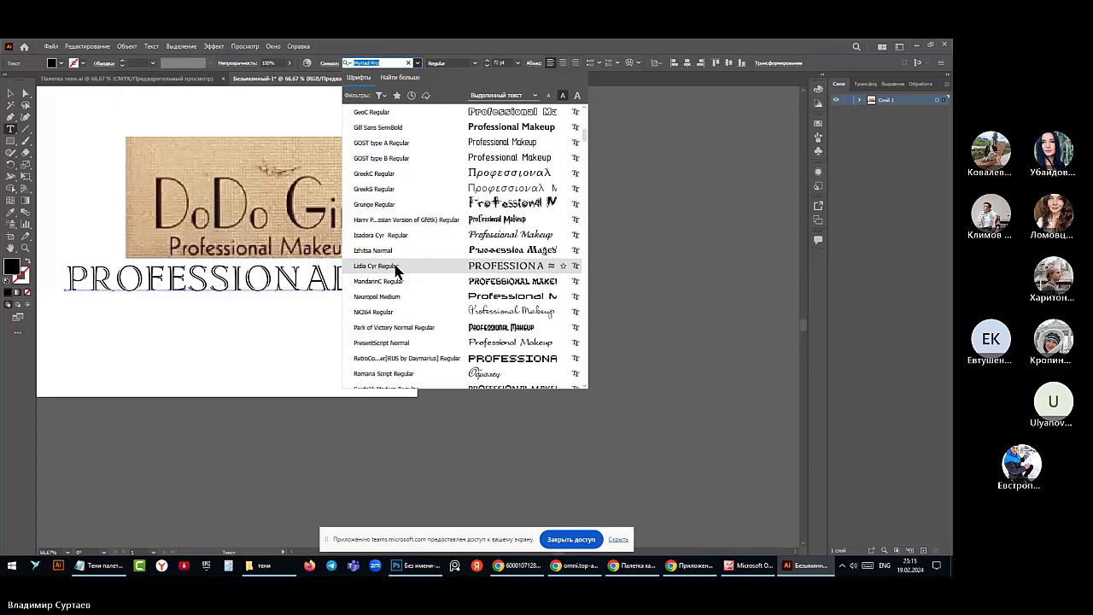
scroll(396, 272, down, 1)
scroll(396, 272, down, 2)
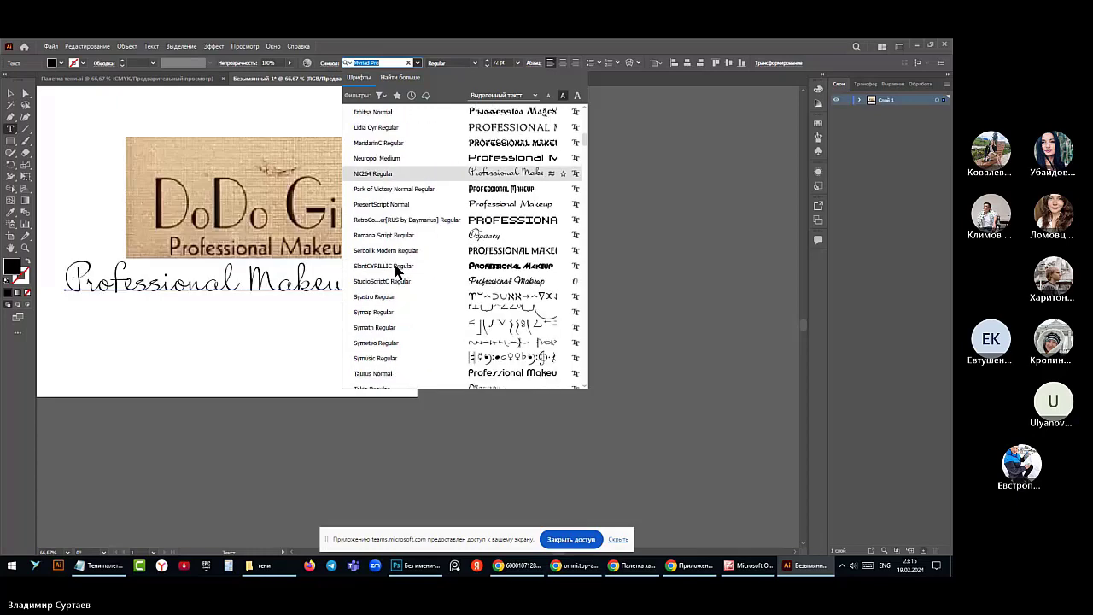
scroll(395, 272, down, 2)
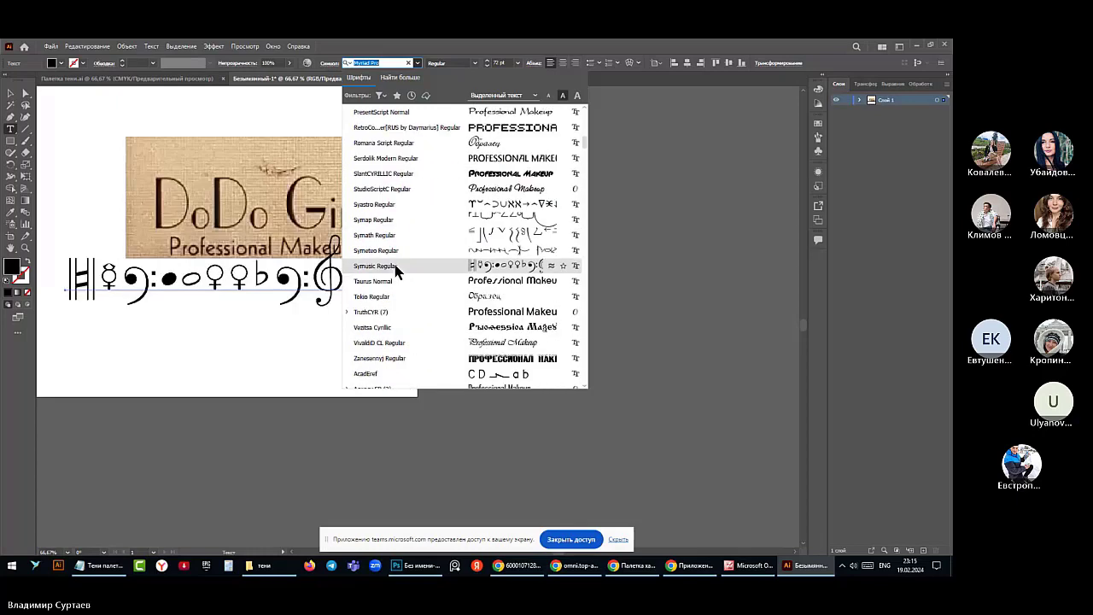
scroll(396, 269, down, 3)
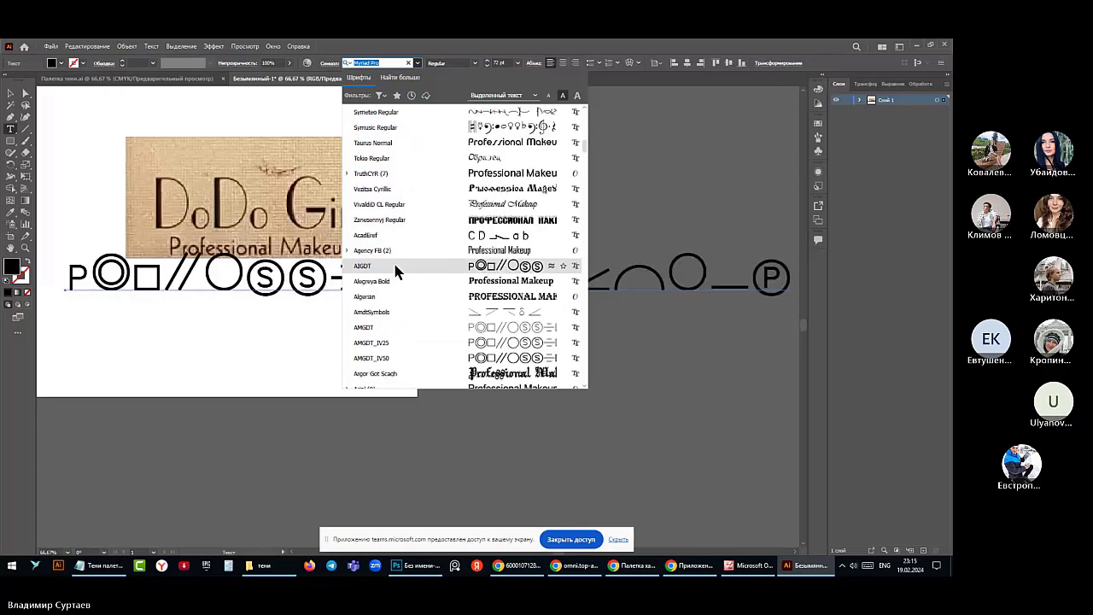
scroll(395, 272, down, 2)
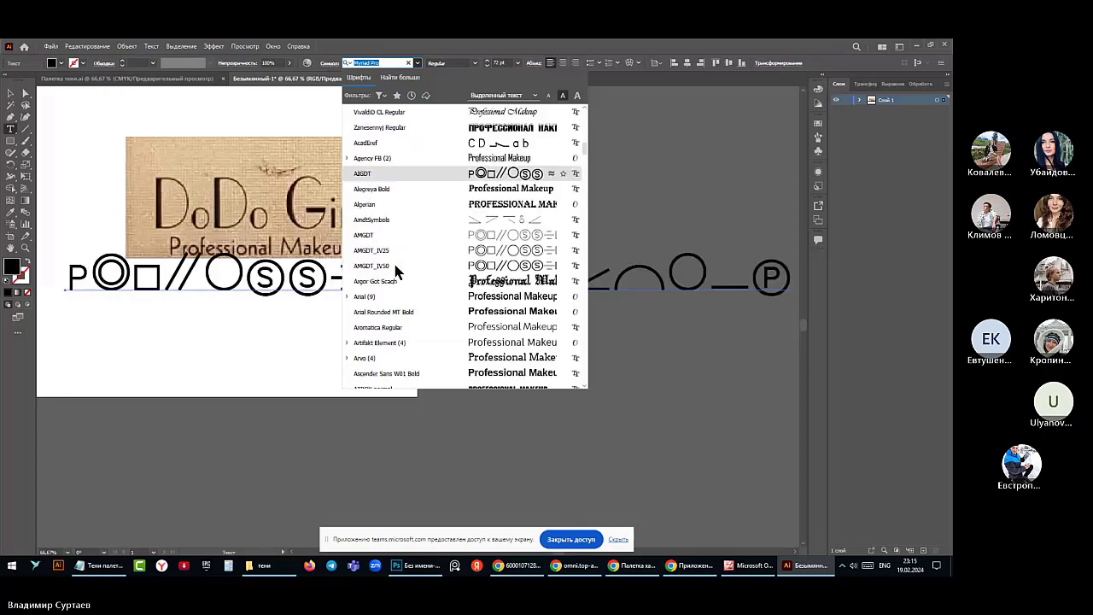
scroll(396, 271, down, 1)
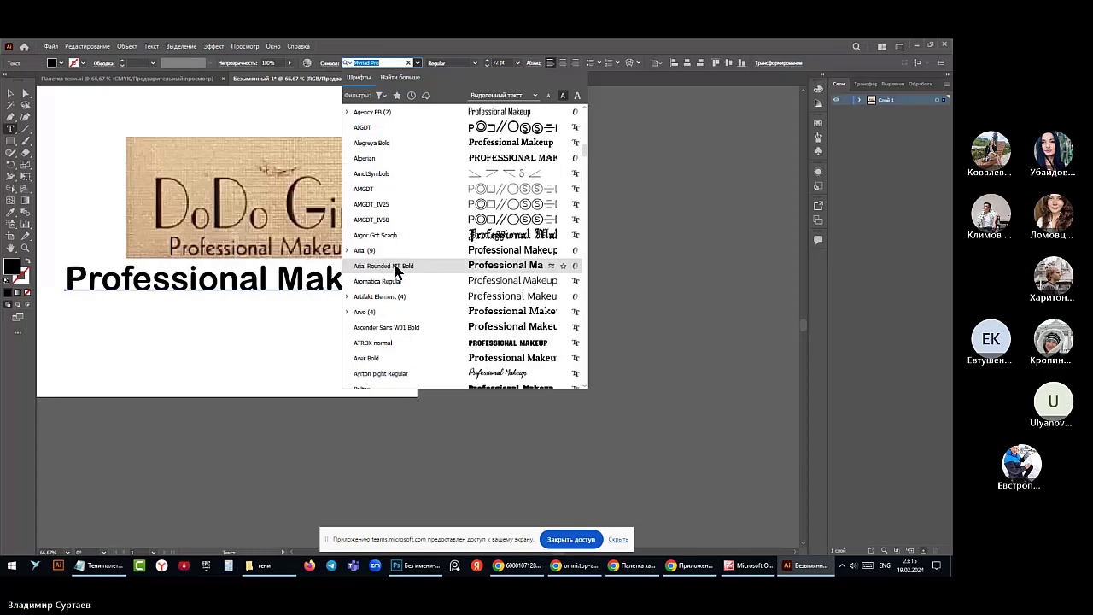
scroll(395, 272, down, 1)
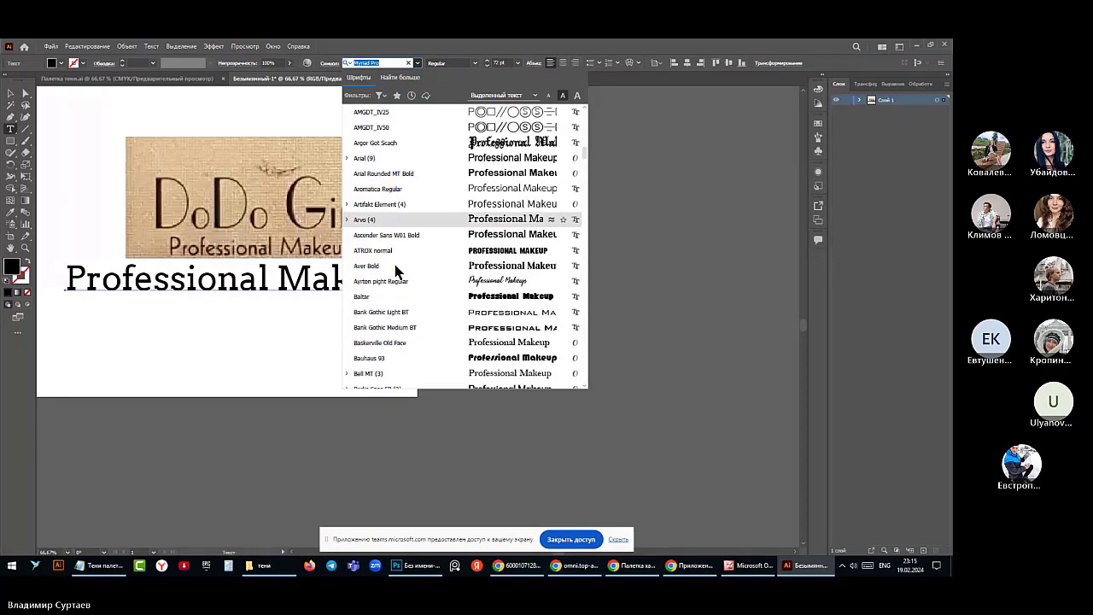
scroll(396, 271, down, 3)
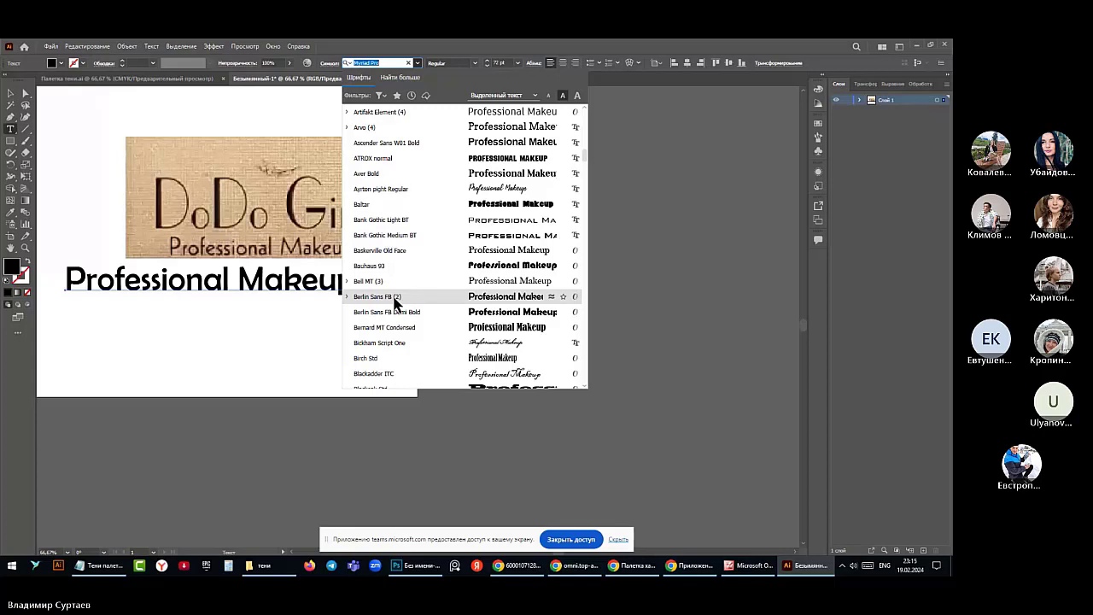
scroll(394, 303, down, 2)
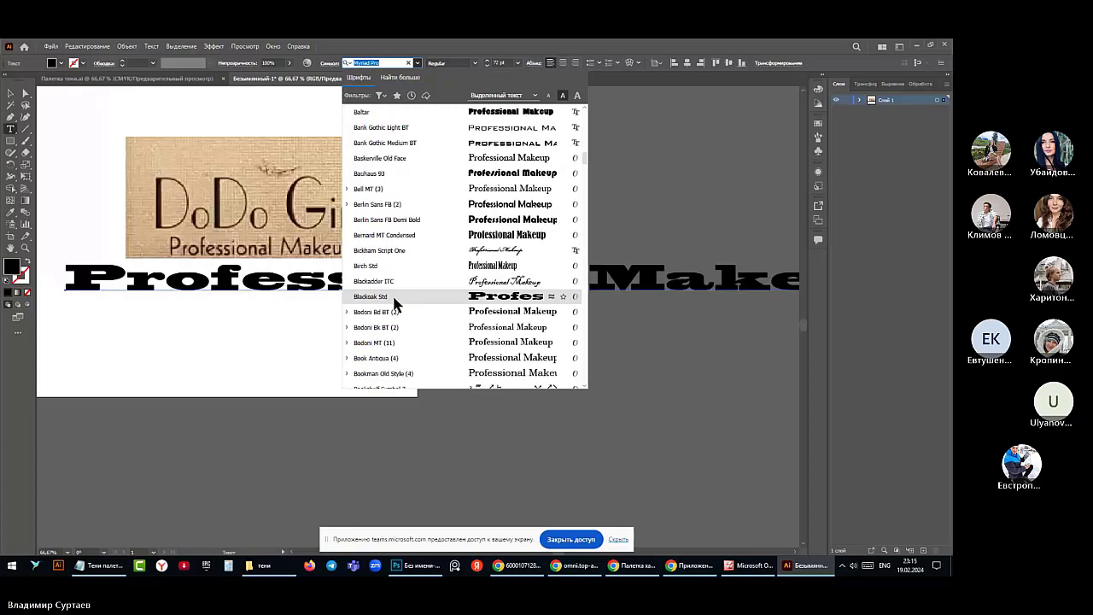
scroll(393, 302, down, 1)
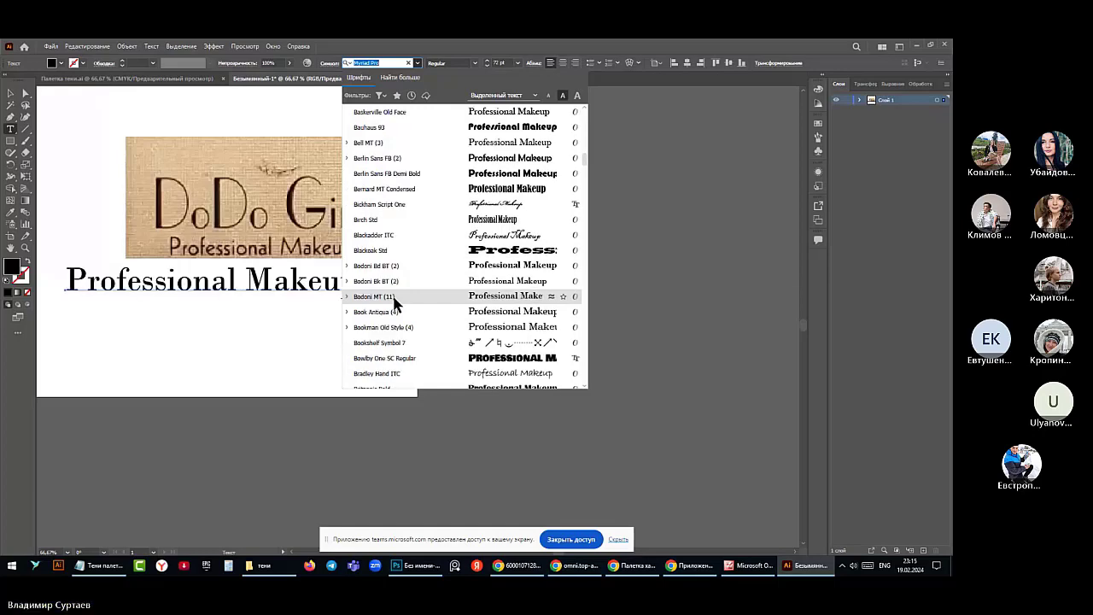
scroll(394, 303, down, 2)
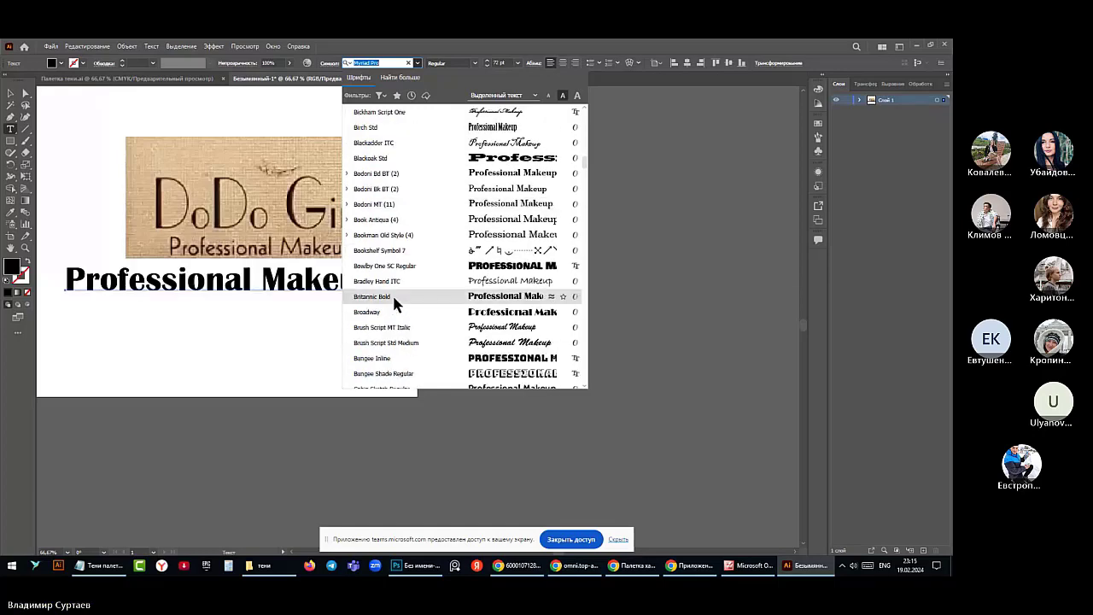
scroll(393, 301, down, 2)
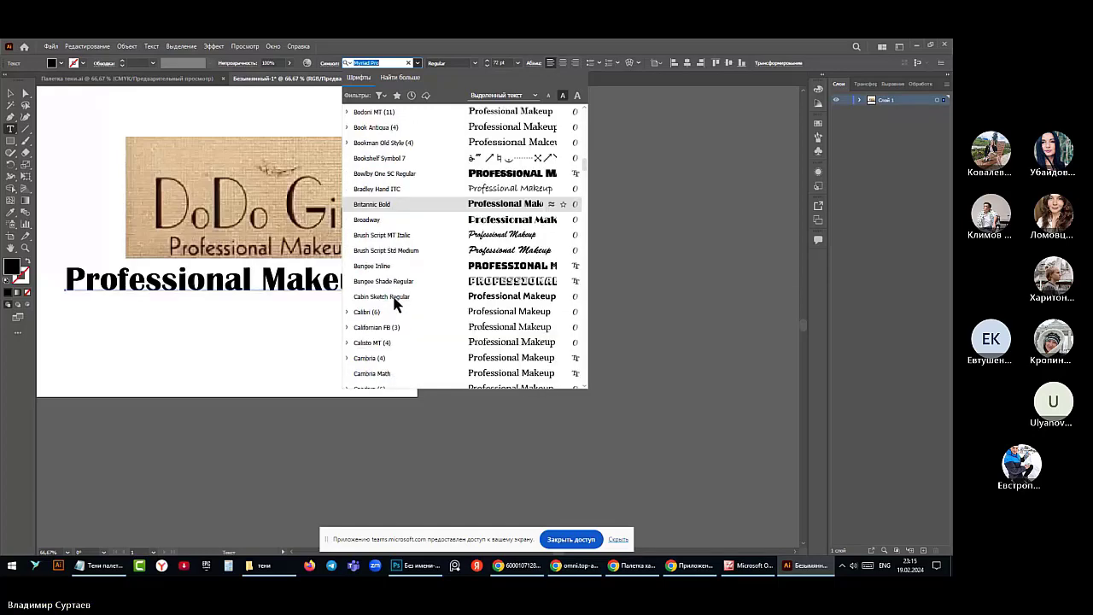
scroll(396, 303, down, 2)
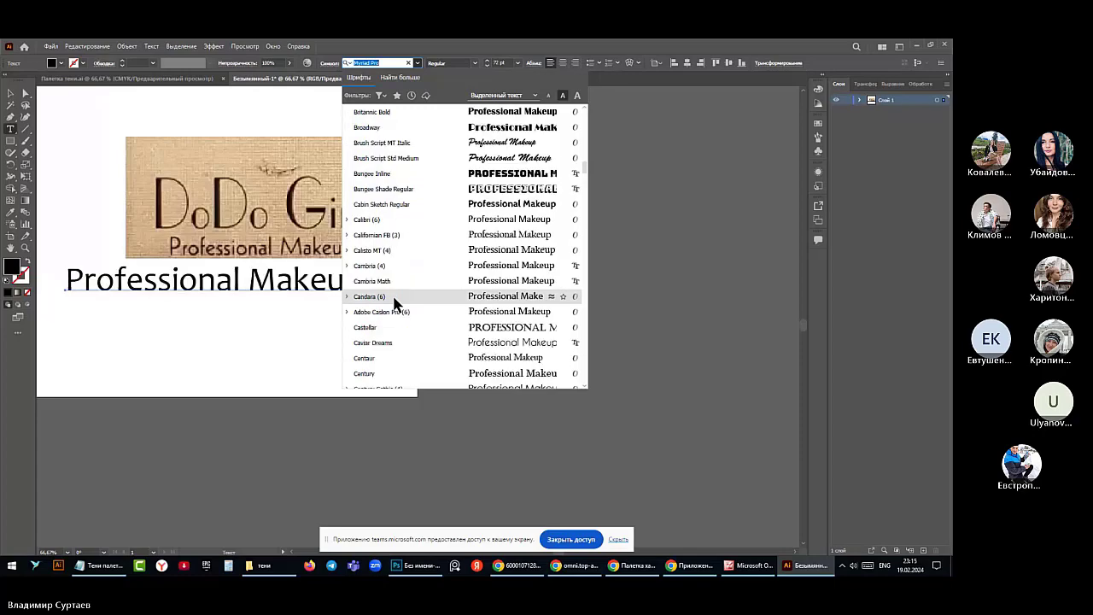
scroll(395, 303, down, 3)
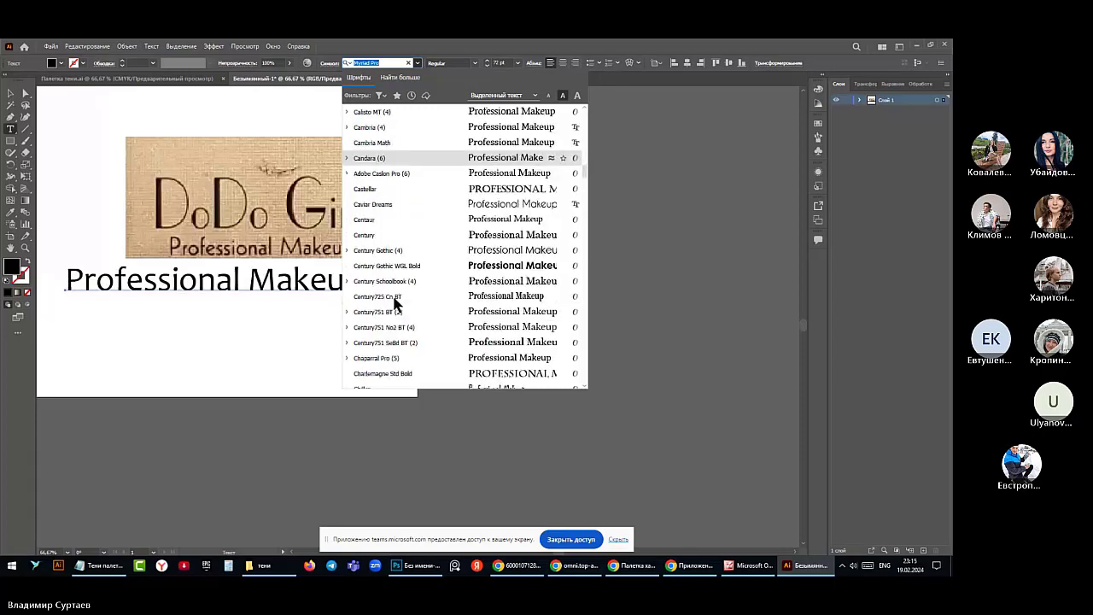
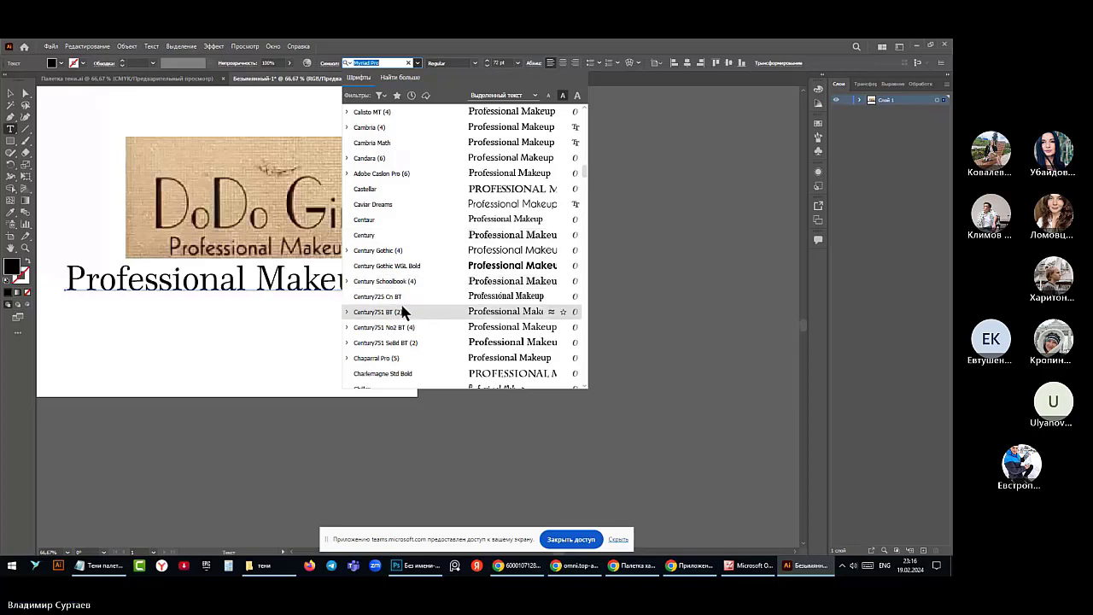
Scroll down the font list, previewing Freehand521 BT on 'Professional Makeup'
scroll(401, 312, down, 4)
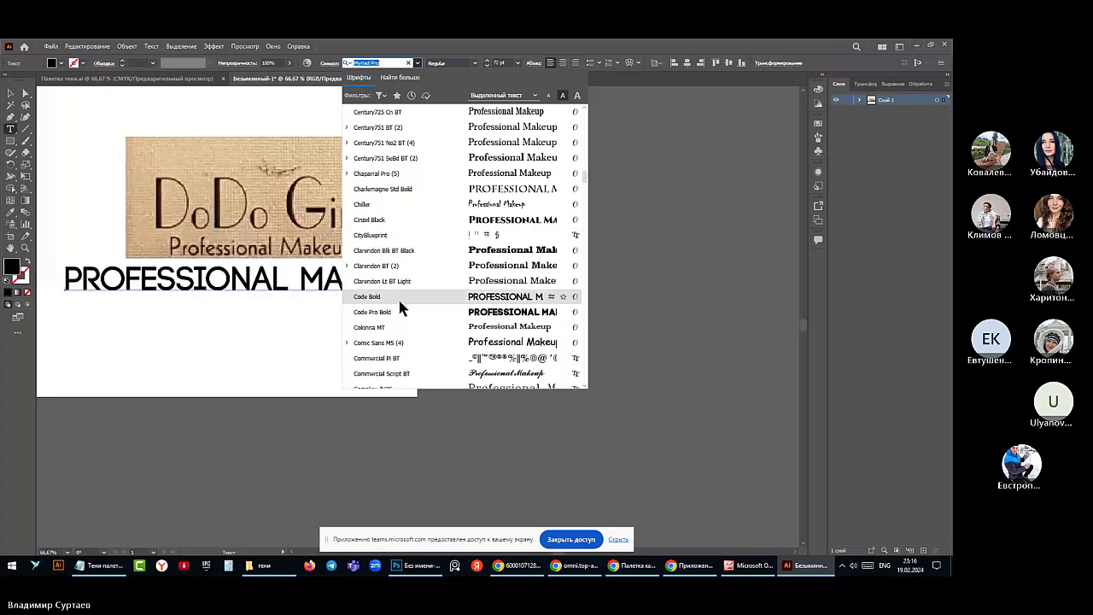
scroll(398, 297, down, 1)
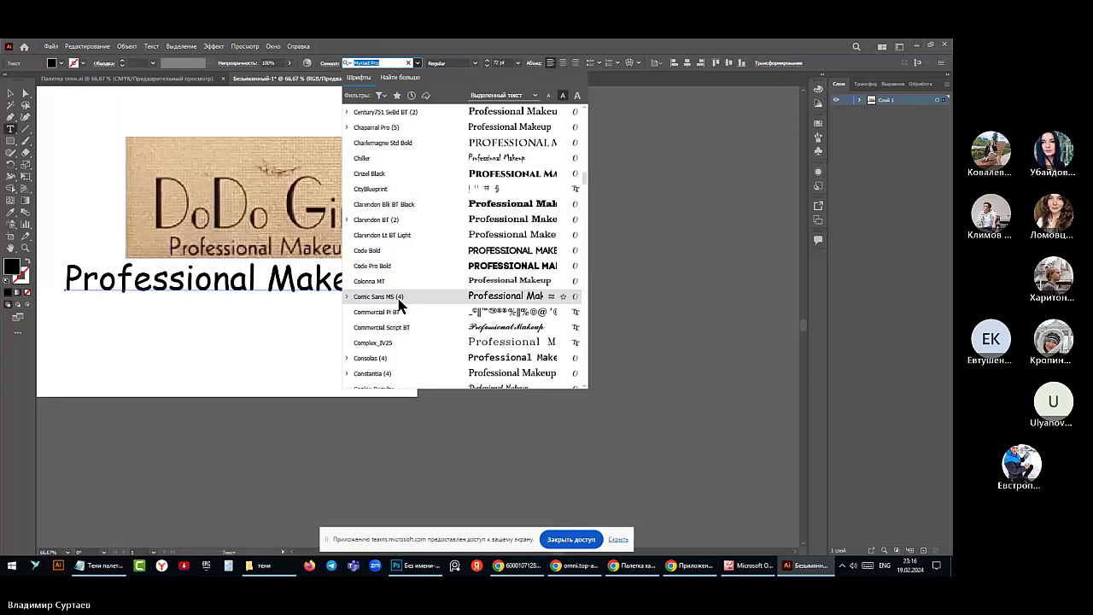
scroll(398, 301, down, 1)
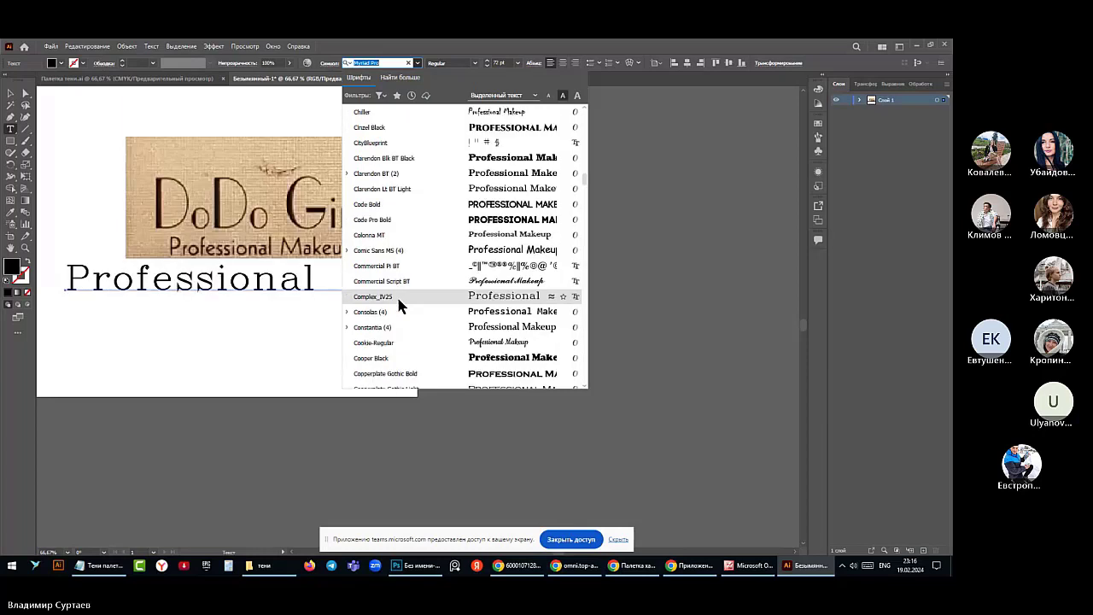
scroll(396, 295, down, 1)
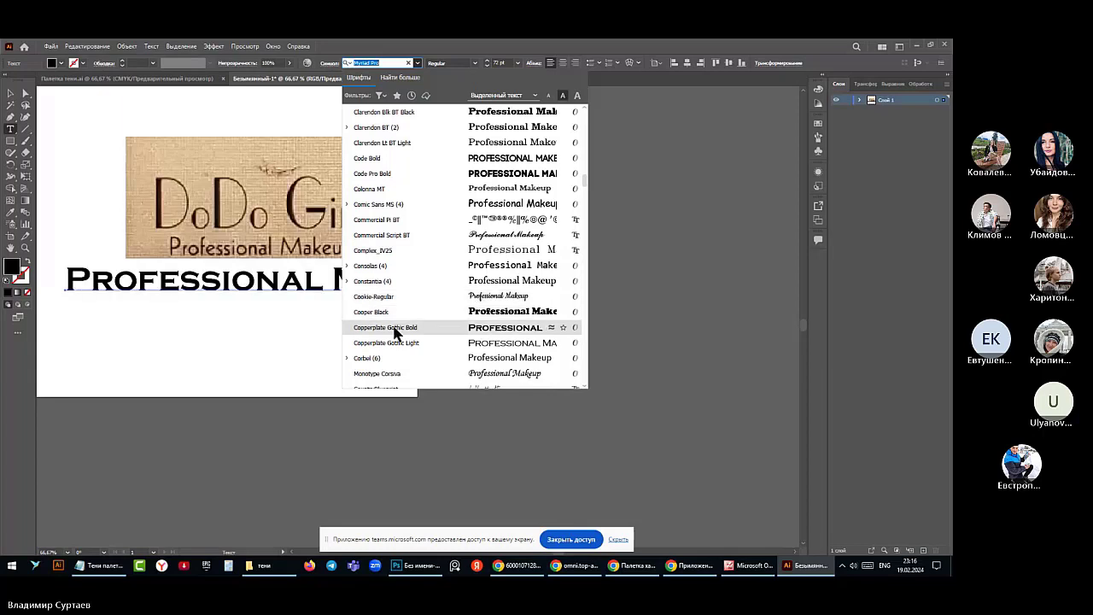
scroll(396, 332, down, 1)
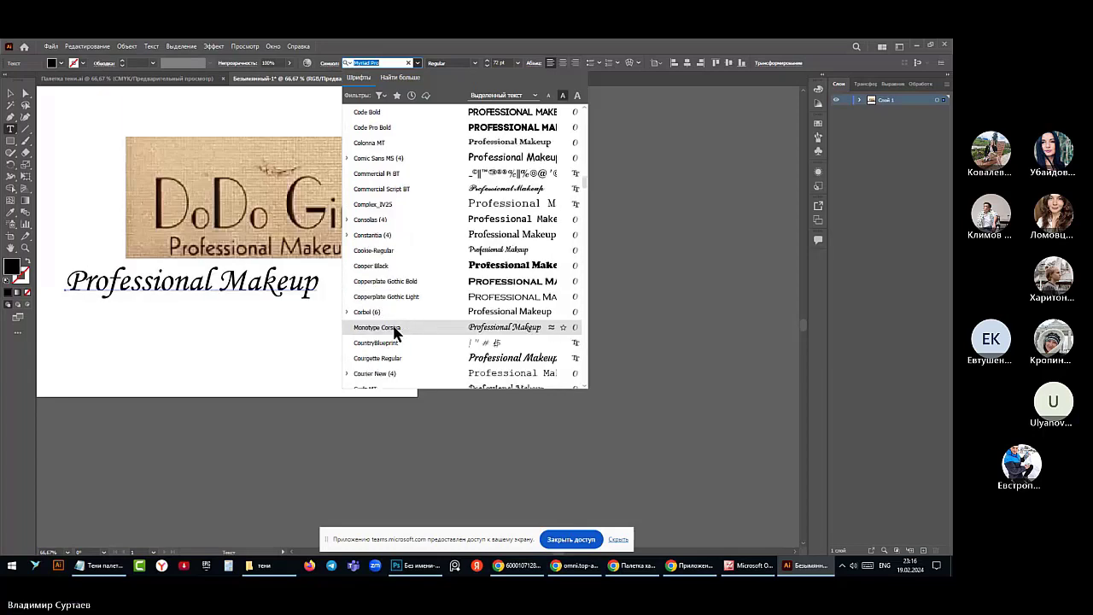
scroll(396, 332, down, 2)
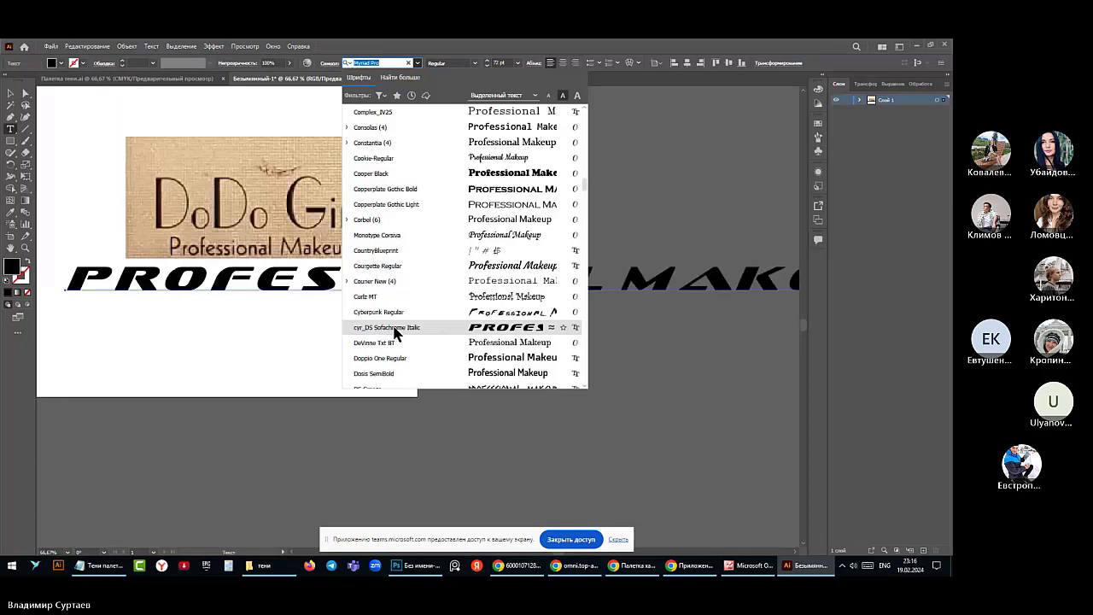
scroll(395, 331, down, 1)
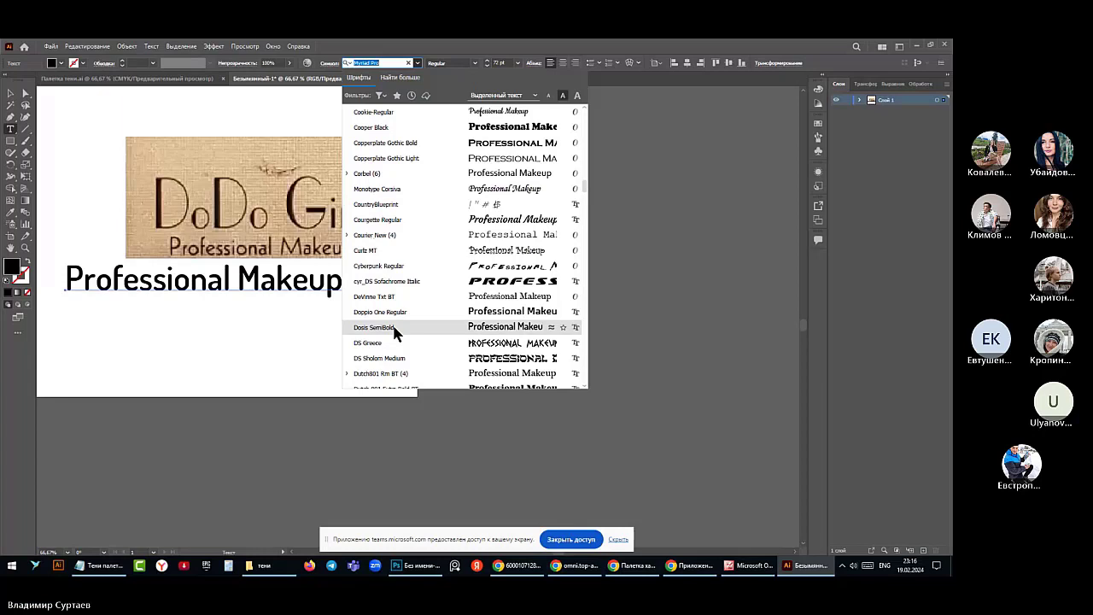
scroll(394, 333, down, 2)
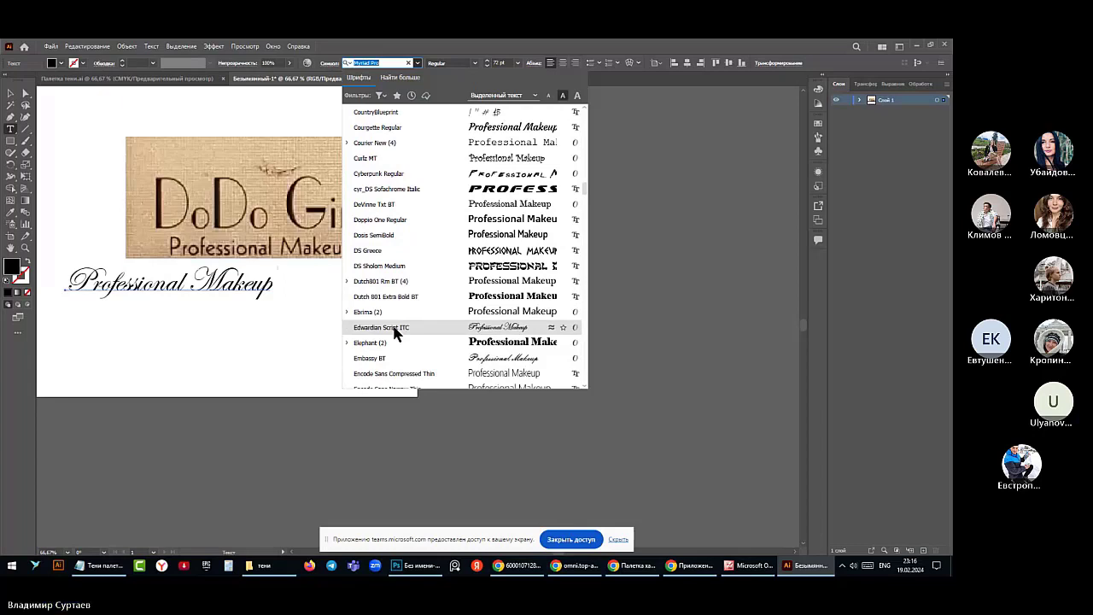
scroll(396, 333, down, 2)
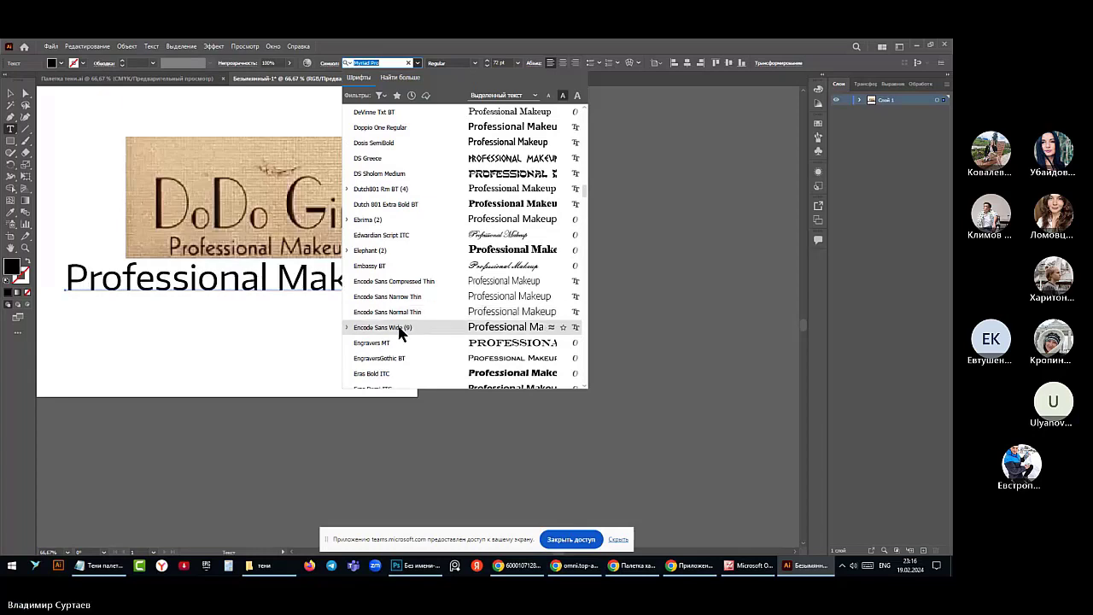
scroll(399, 332, down, 1)
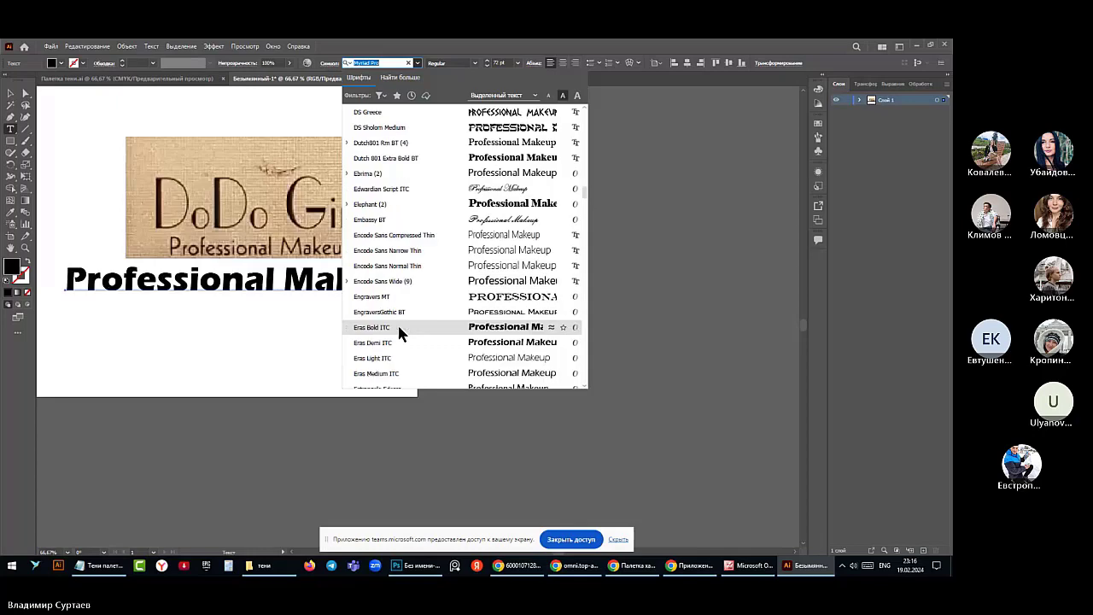
scroll(399, 332, down, 1)
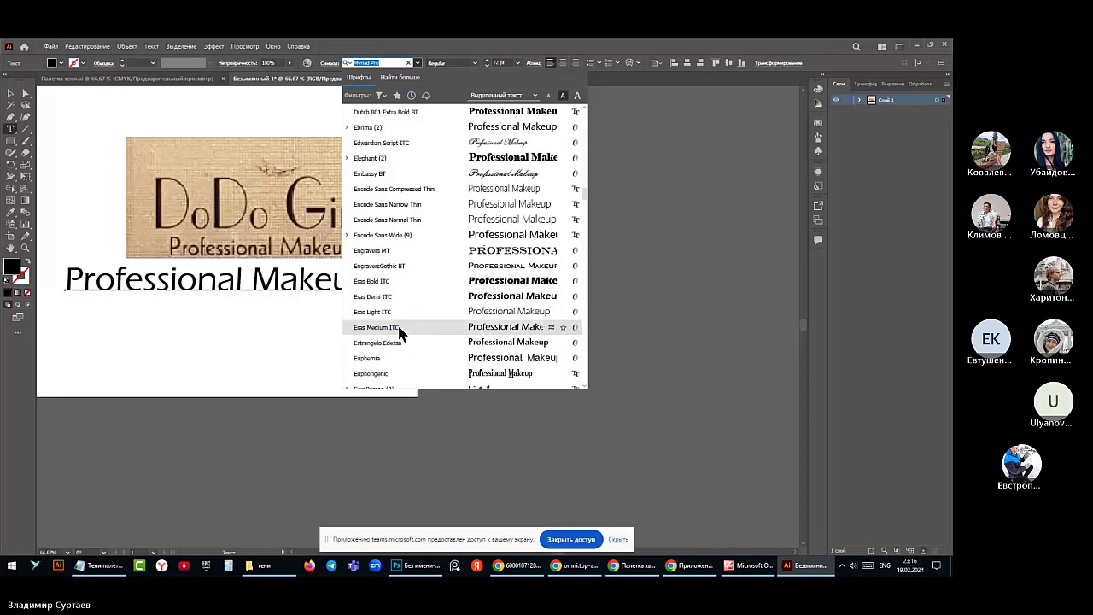
scroll(399, 332, down, 3)
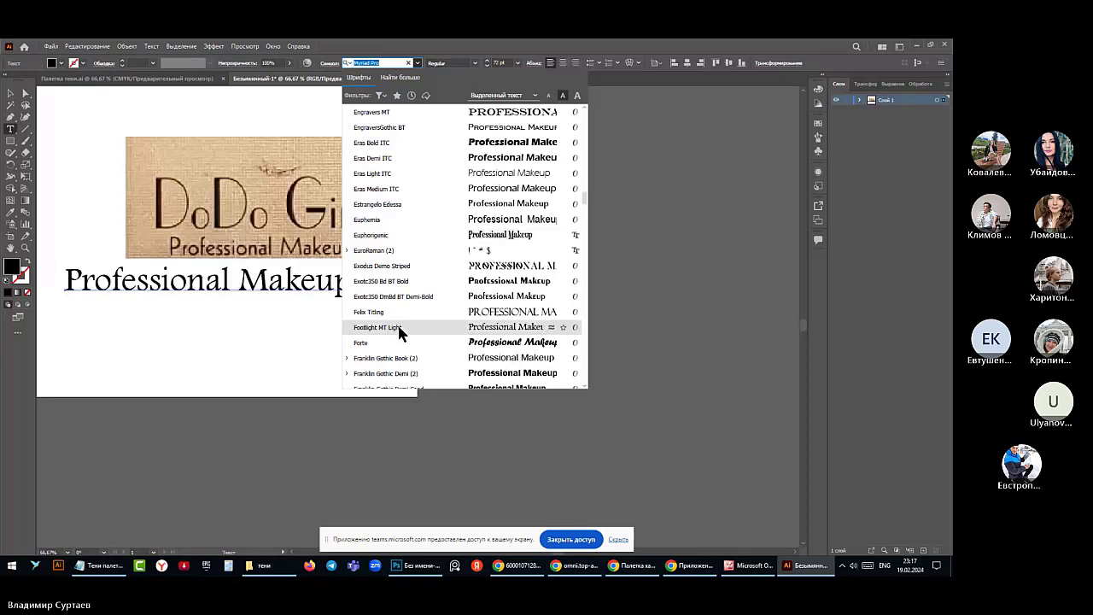
scroll(399, 331, down, 3)
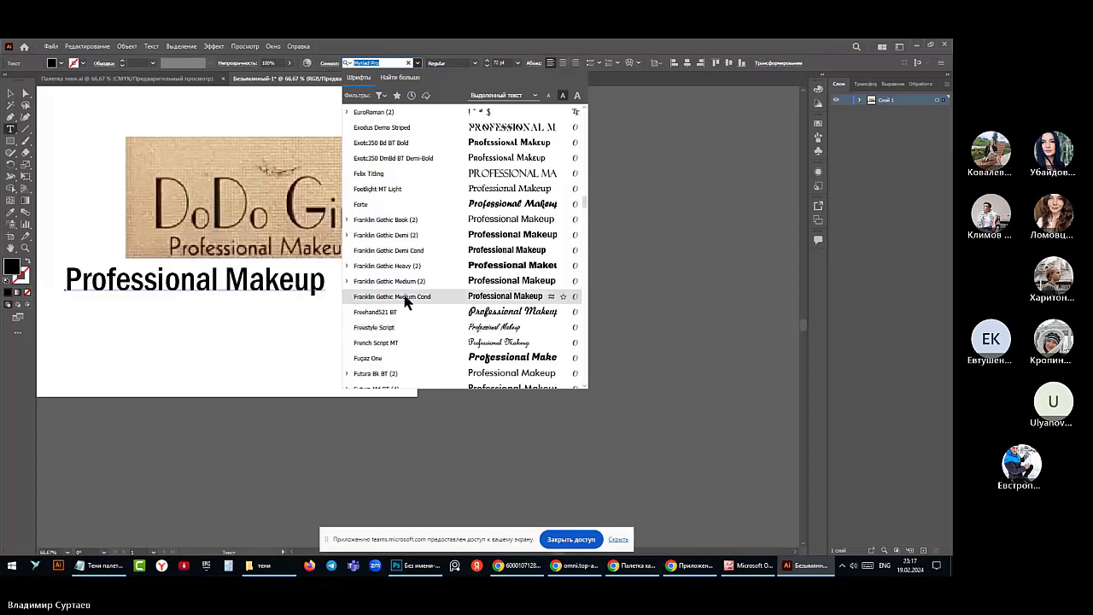
key(Down)
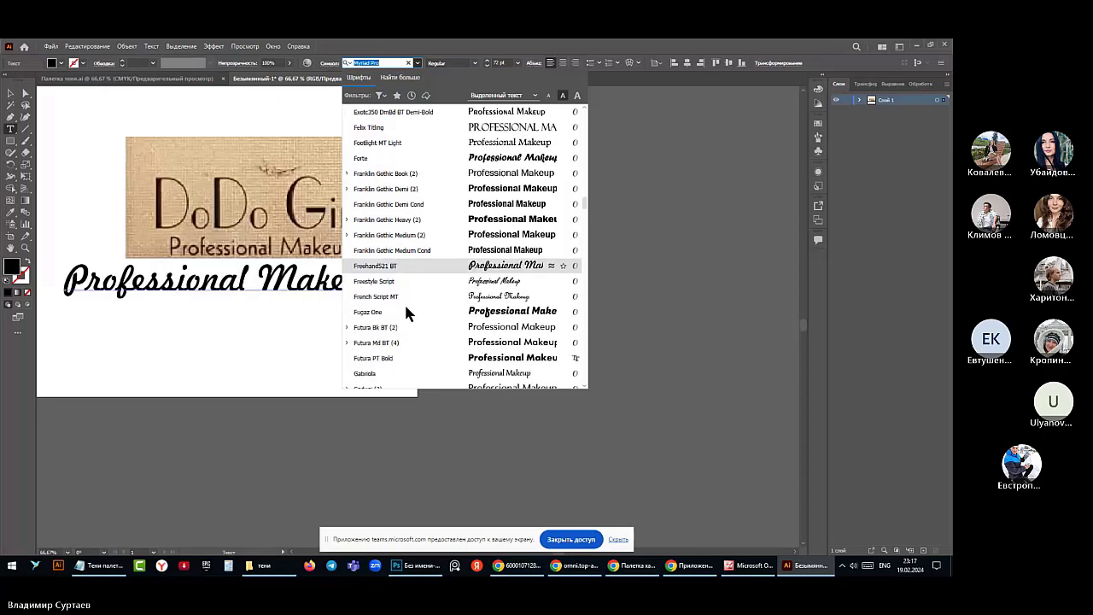
Browse the remaining fonts, then close the list without applying one, leaving Myriad Pro
scroll(406, 313, down, 1)
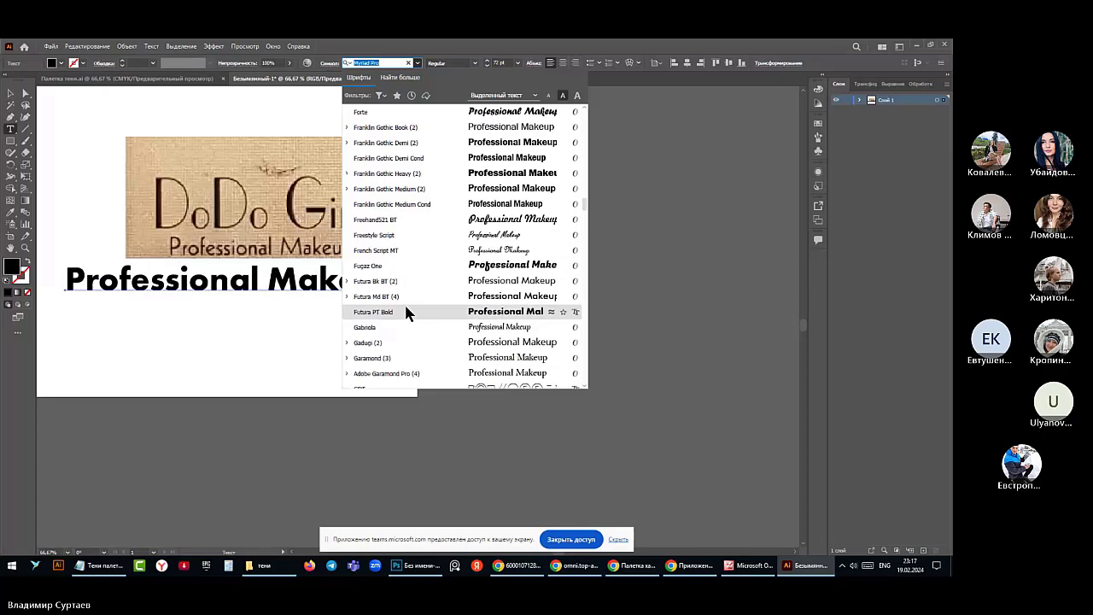
scroll(406, 313, down, 1)
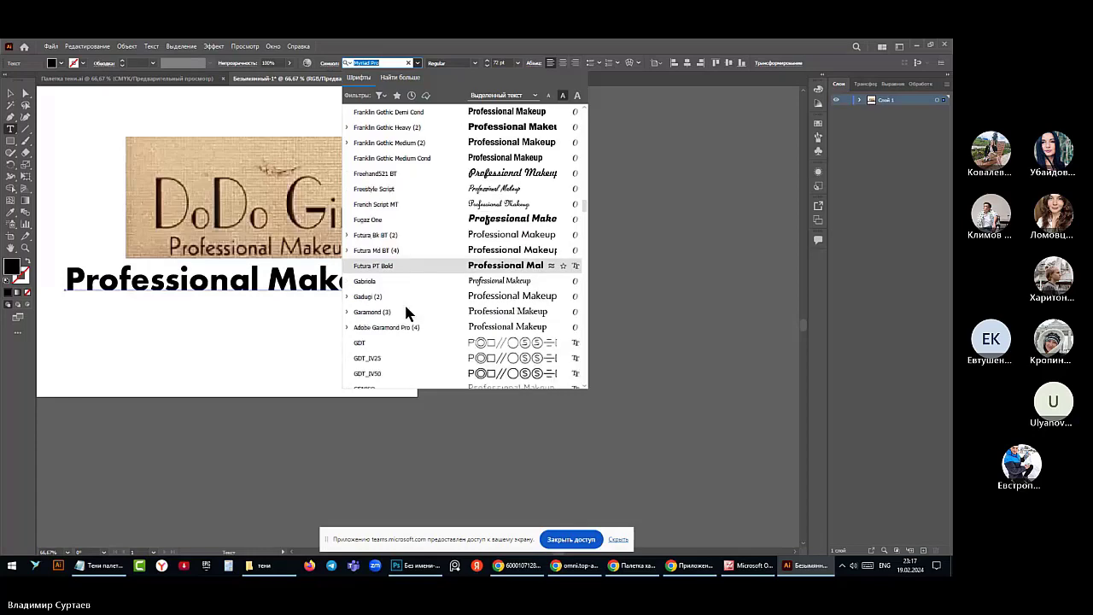
scroll(406, 312, down, 1)
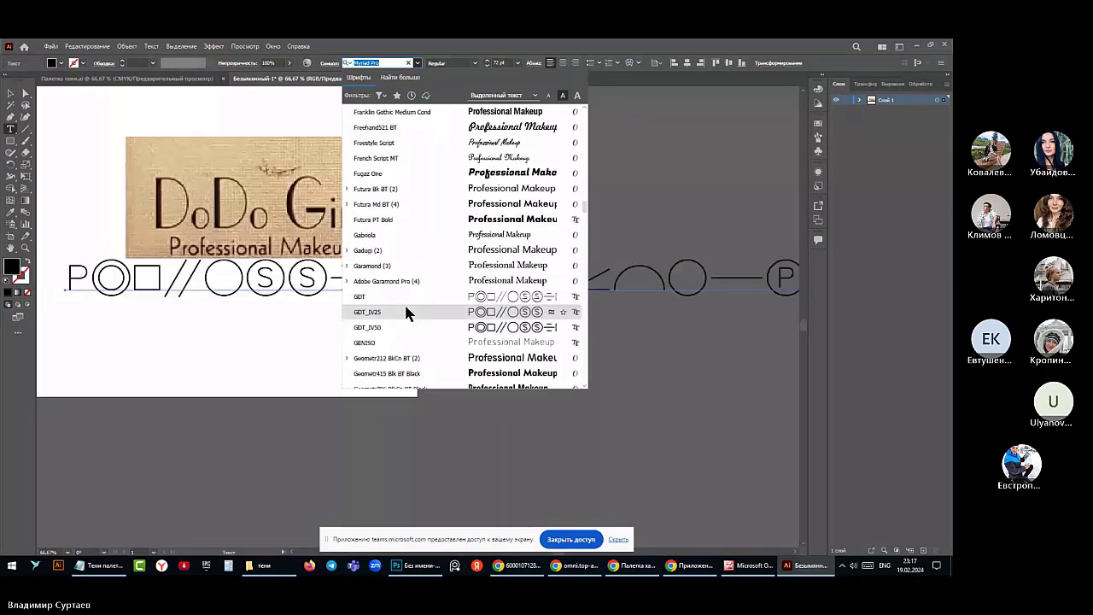
scroll(406, 313, down, 3)
scroll(406, 313, down, 2)
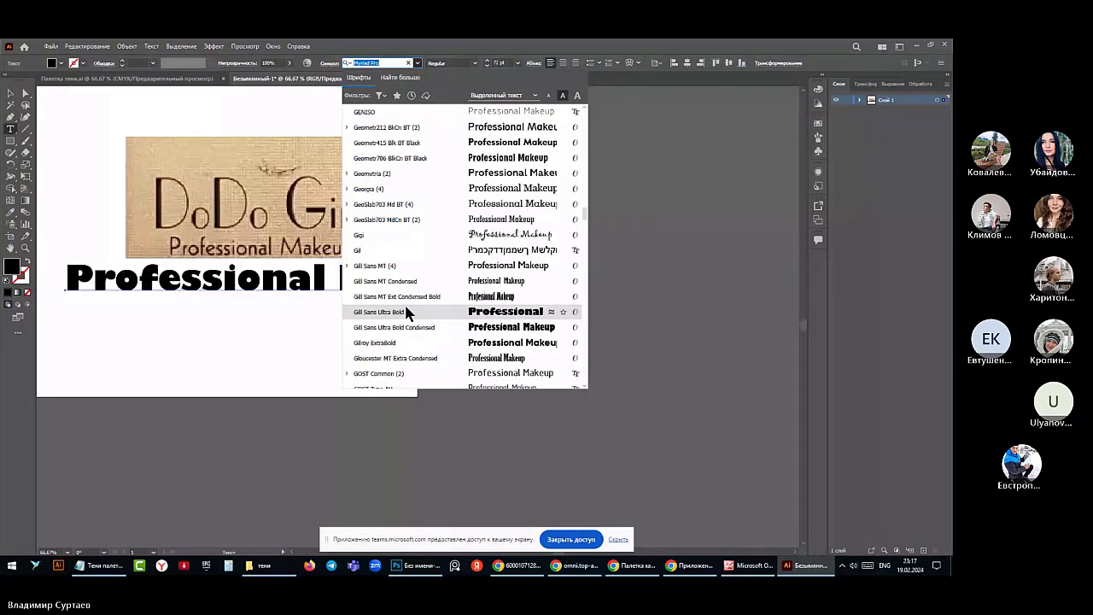
scroll(406, 313, down, 2)
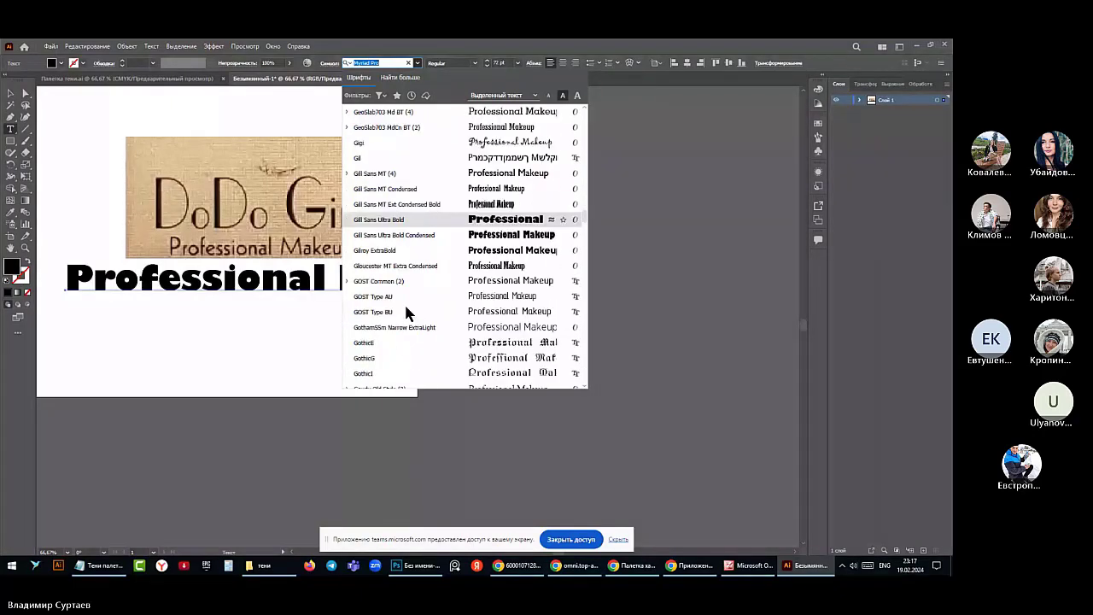
scroll(406, 312, down, 3)
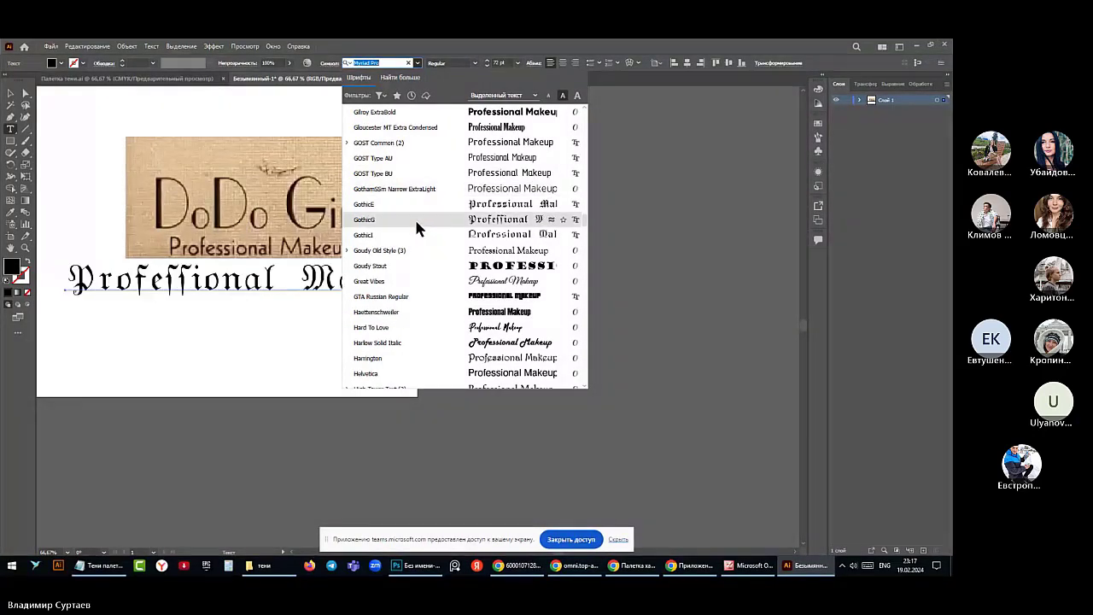
scroll(416, 227, down, 2)
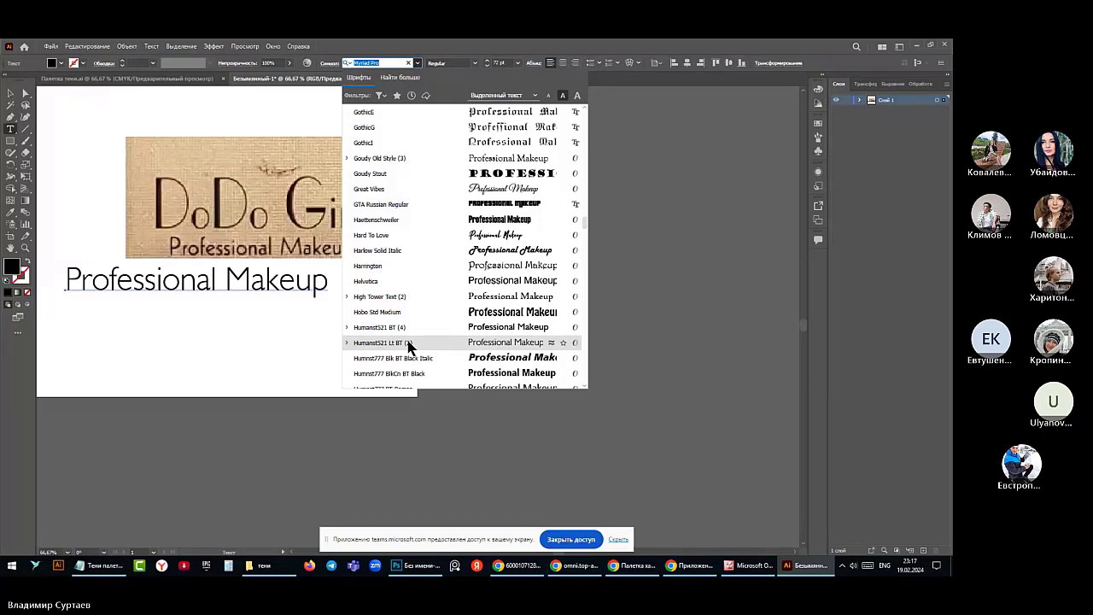
scroll(409, 344, down, 2)
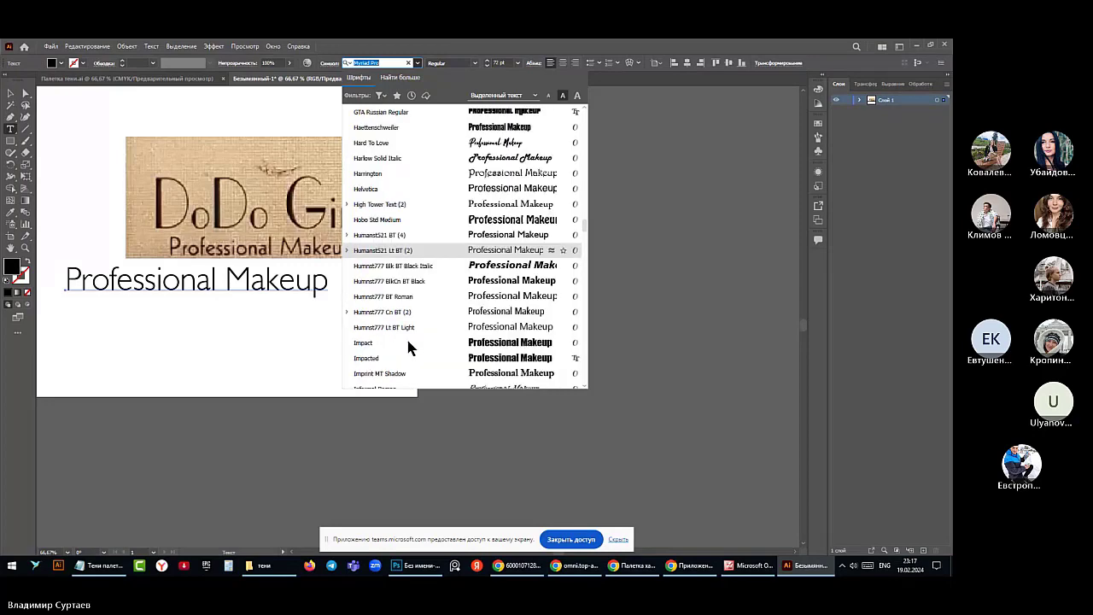
scroll(409, 346, down, 2)
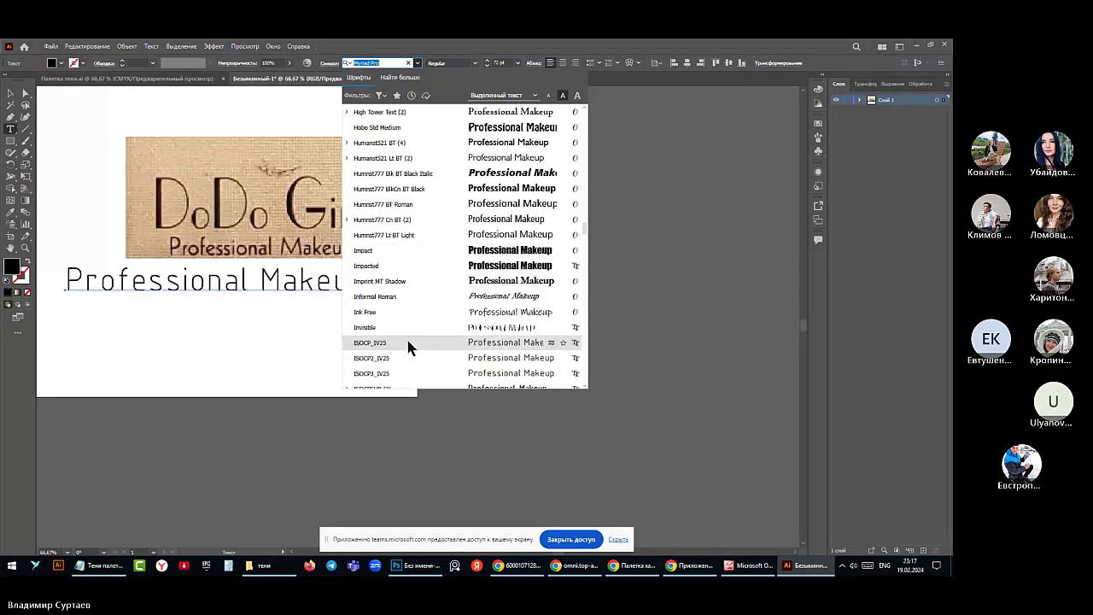
scroll(408, 346, down, 1)
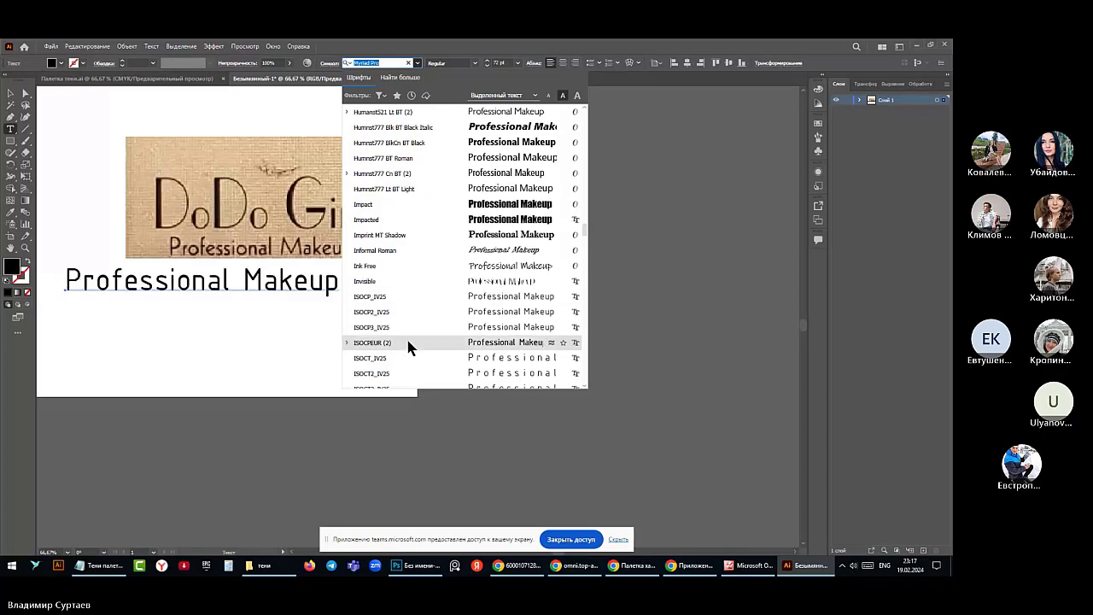
scroll(408, 346, down, 2)
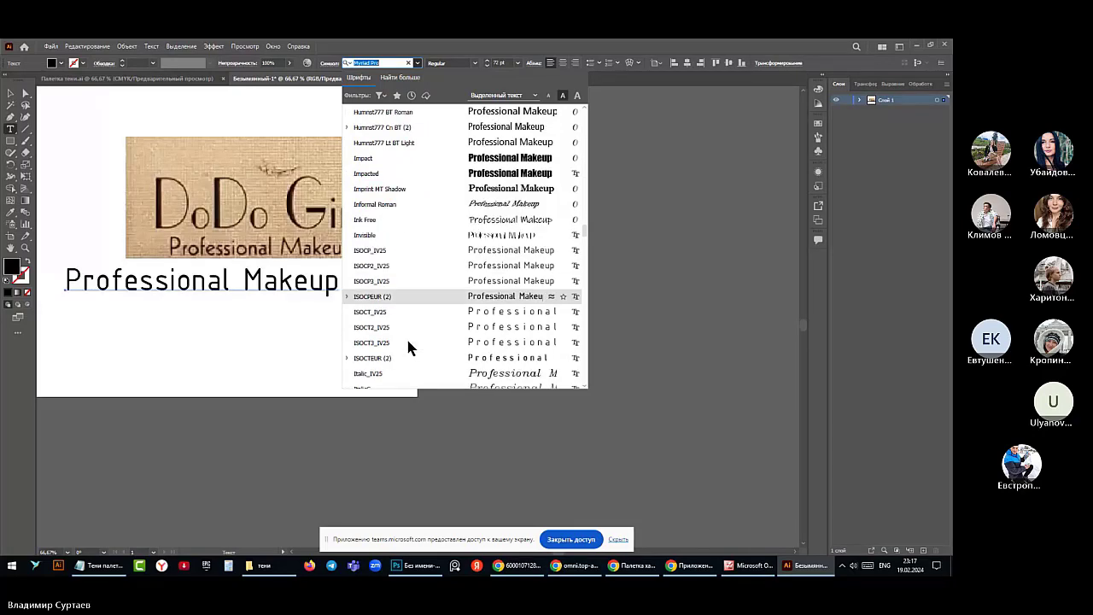
scroll(409, 346, down, 2)
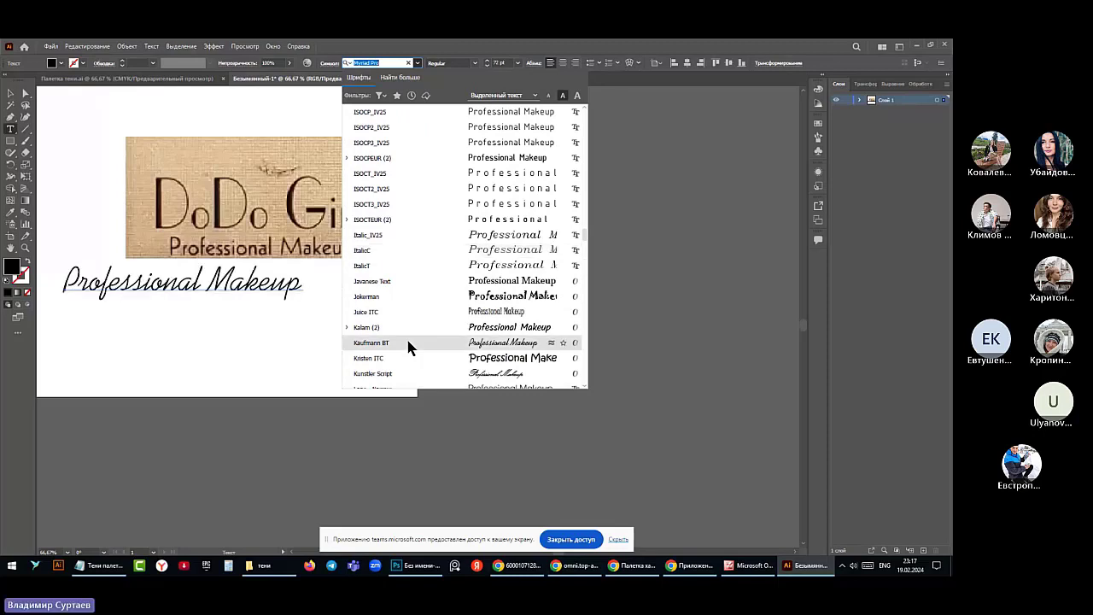
scroll(407, 345, down, 2)
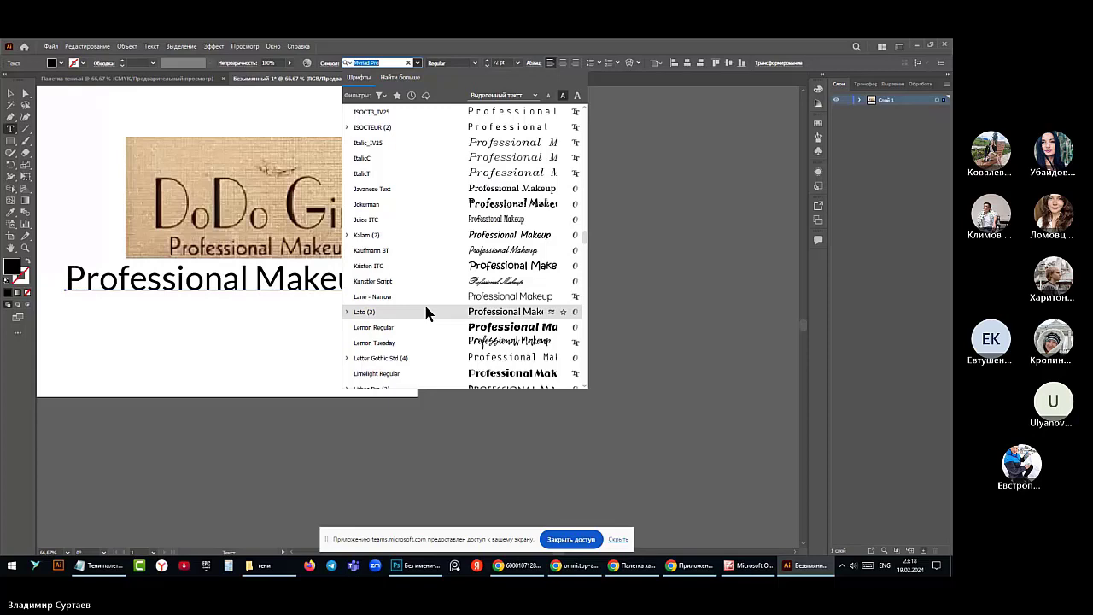
scroll(427, 314, down, 2)
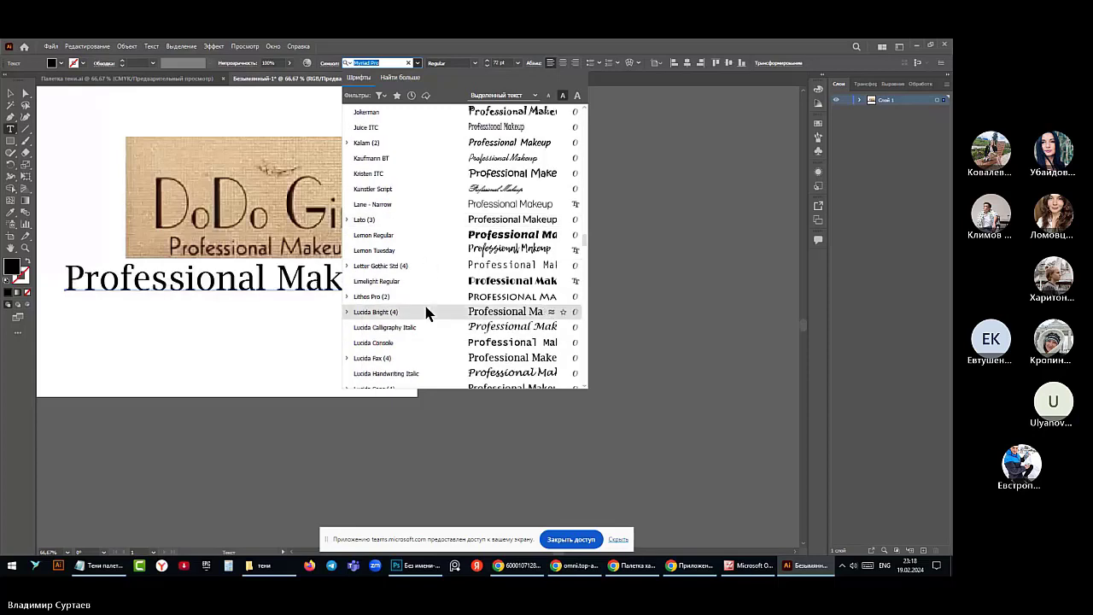
scroll(428, 313, down, 1)
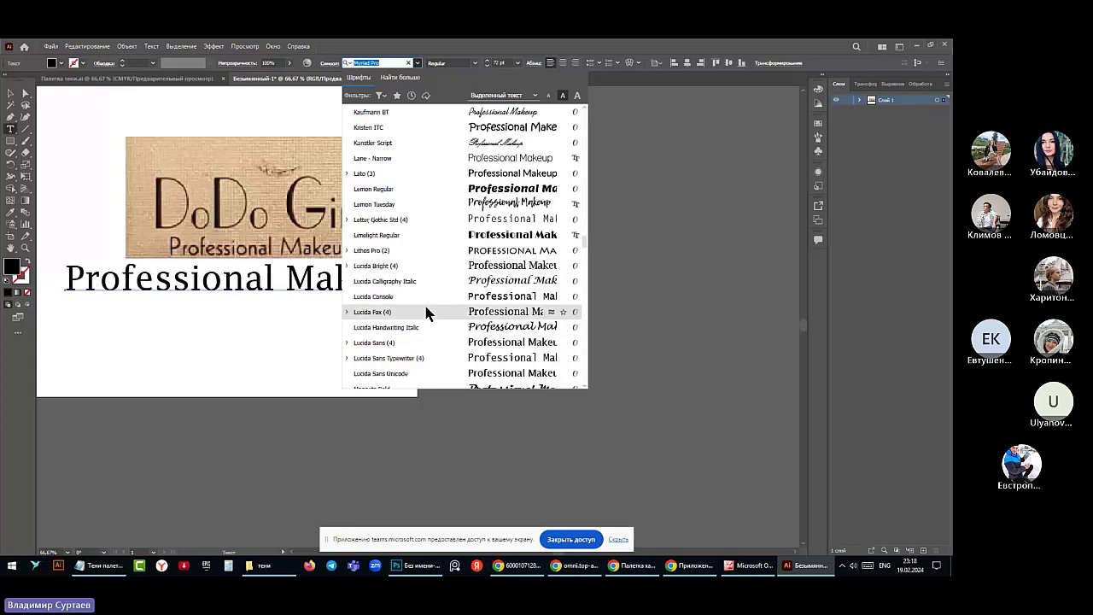
scroll(427, 314, down, 2)
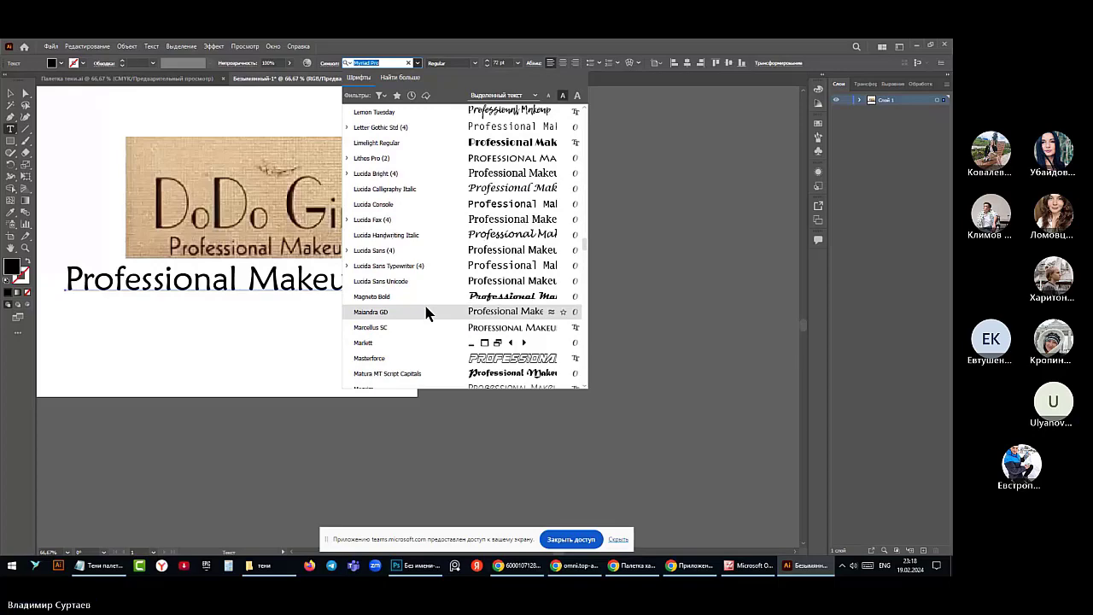
scroll(427, 314, down, 3)
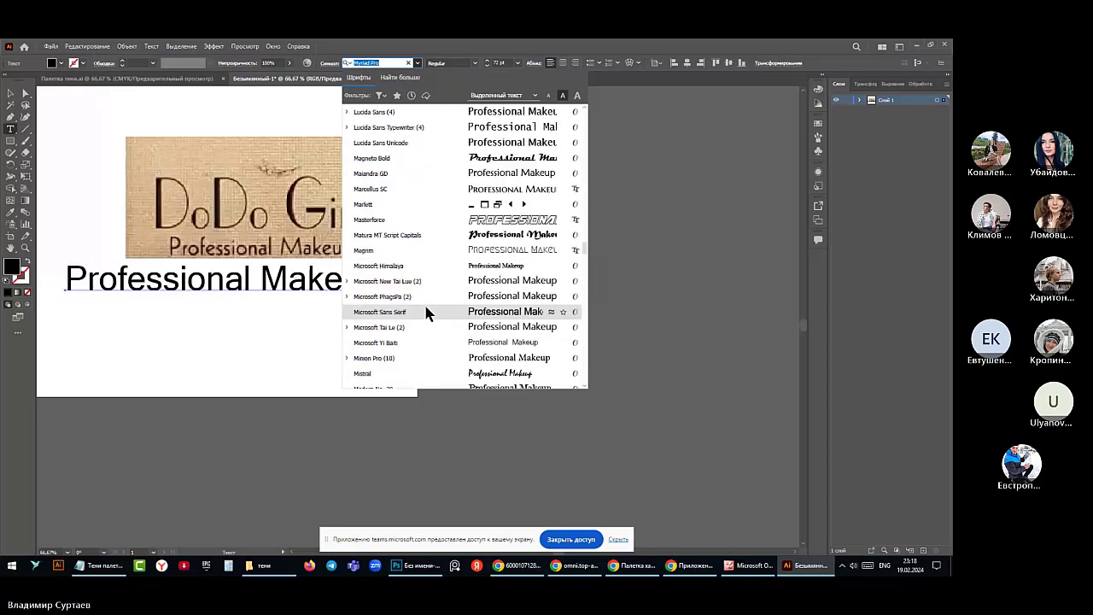
scroll(427, 314, down, 2)
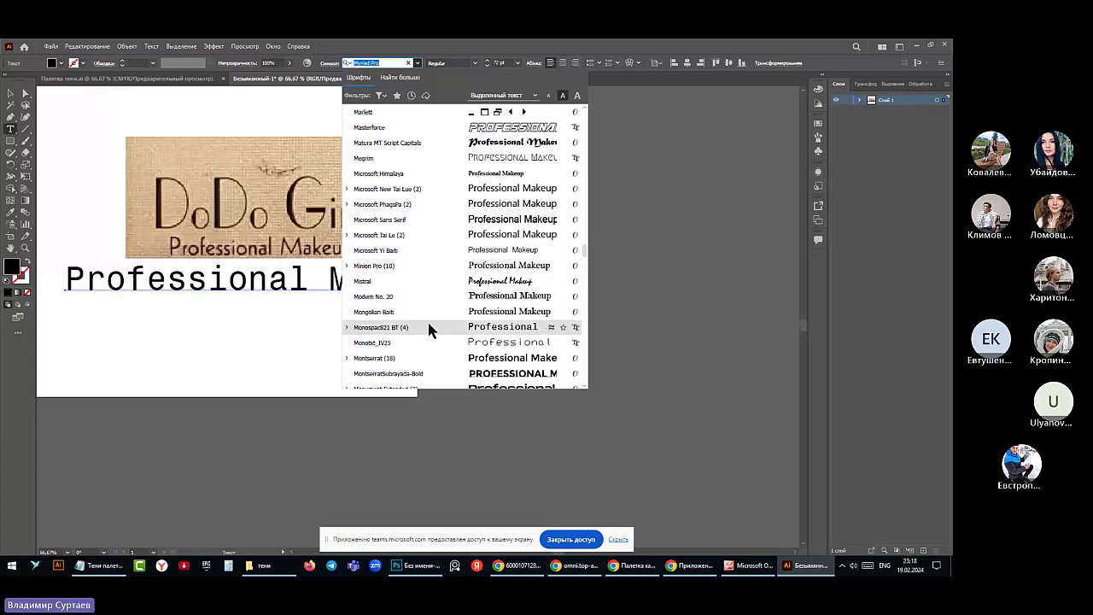
scroll(429, 325, down, 1)
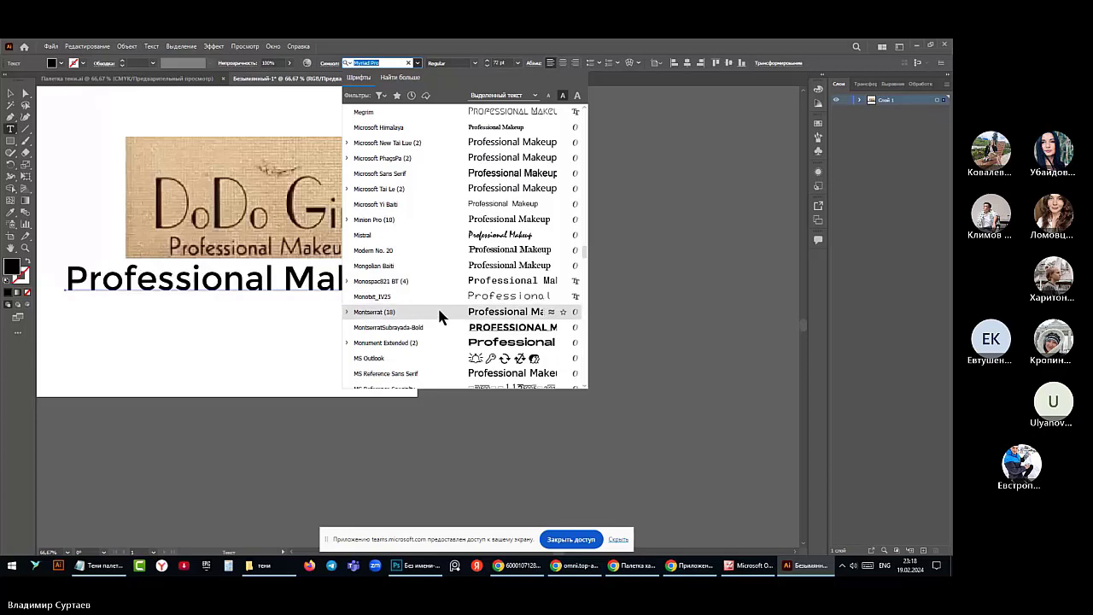
scroll(439, 311, down, 1)
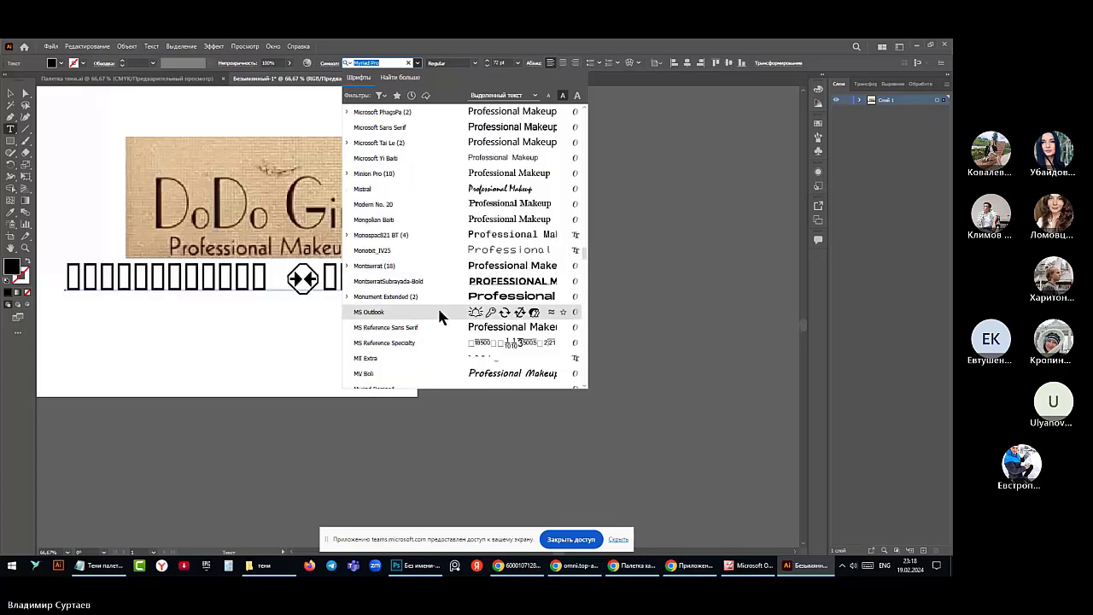
scroll(439, 313, down, 2)
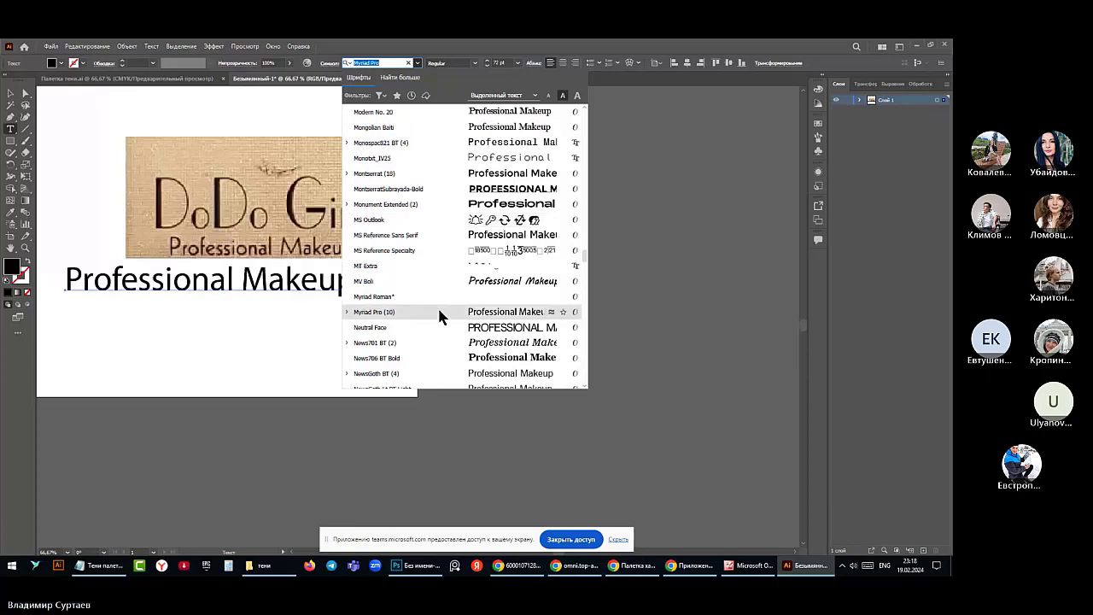
scroll(439, 315, down, 2)
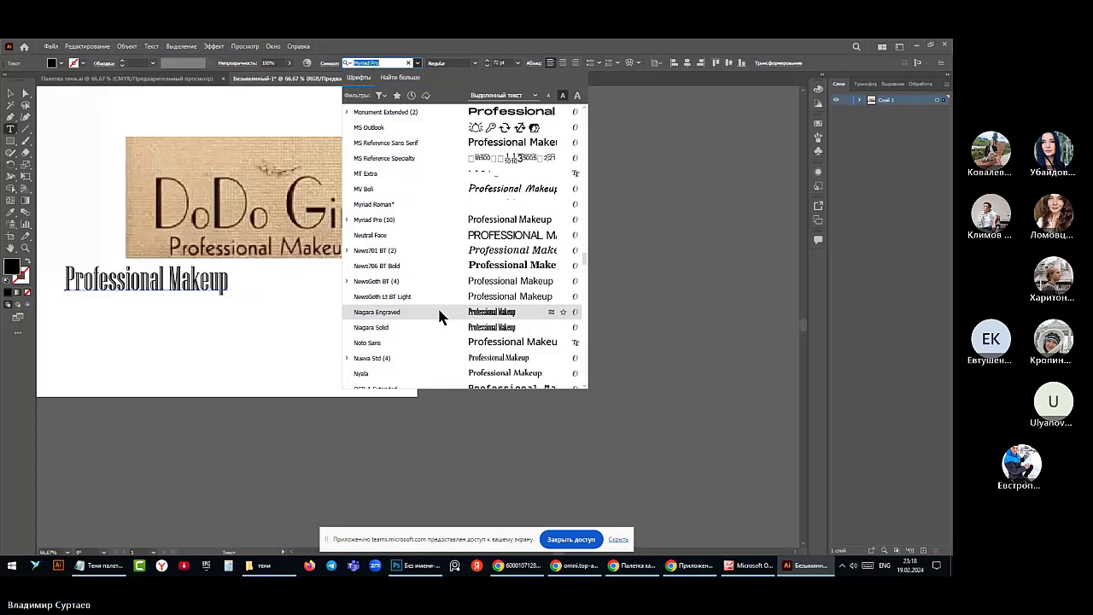
scroll(439, 313, down, 2)
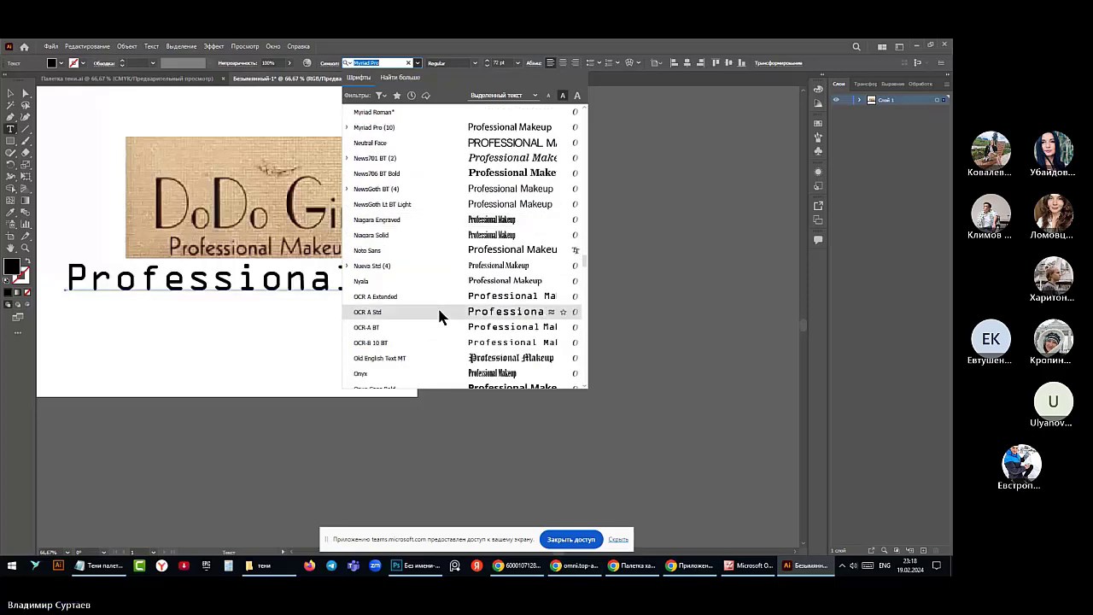
scroll(439, 315, down, 2)
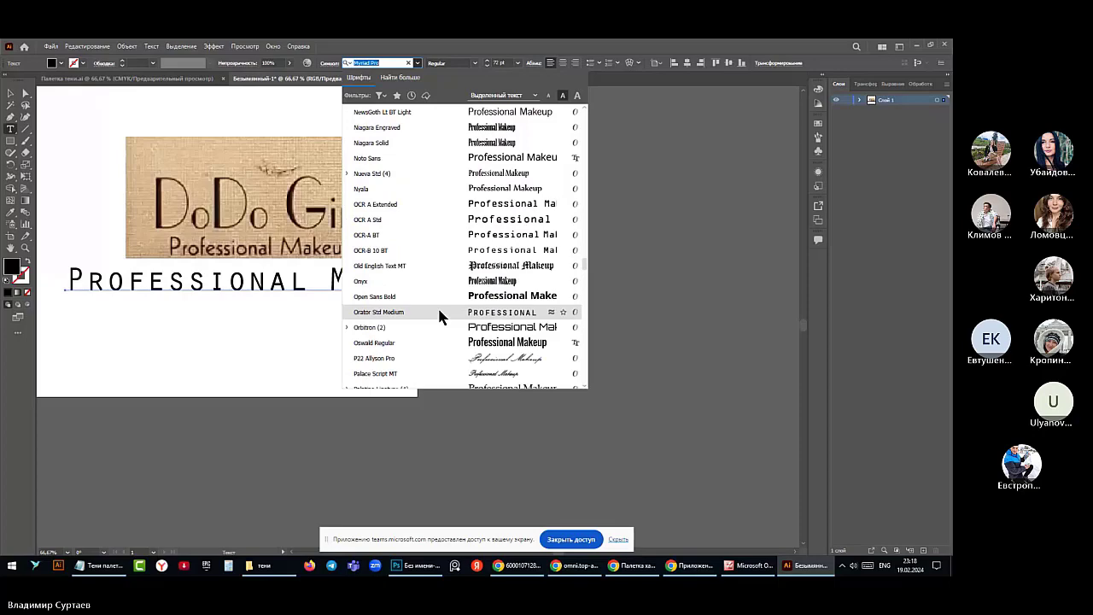
scroll(439, 316, down, 2)
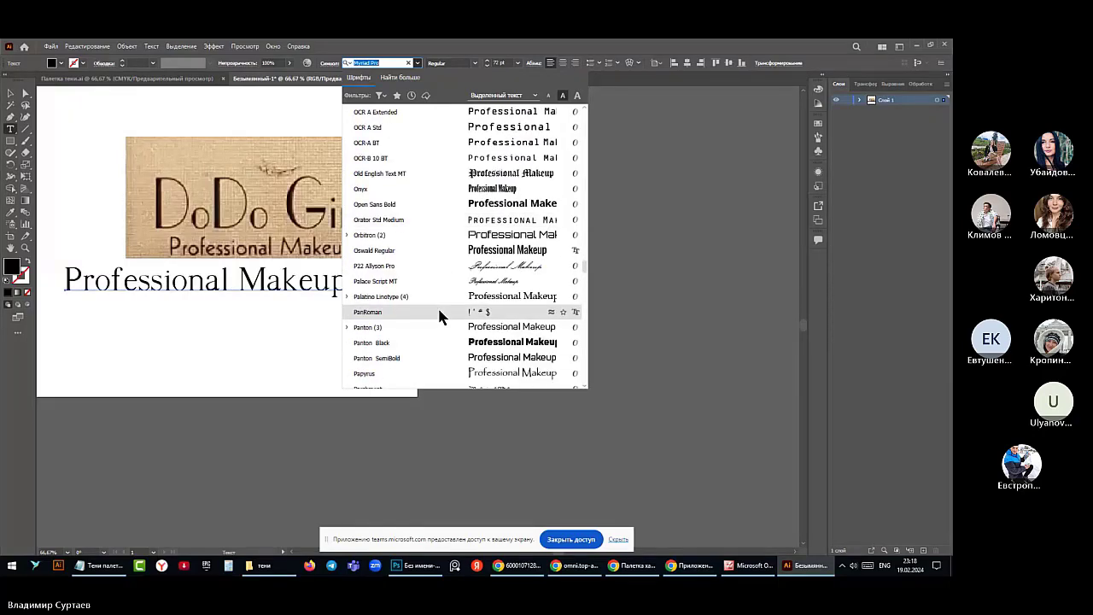
scroll(439, 315, down, 1)
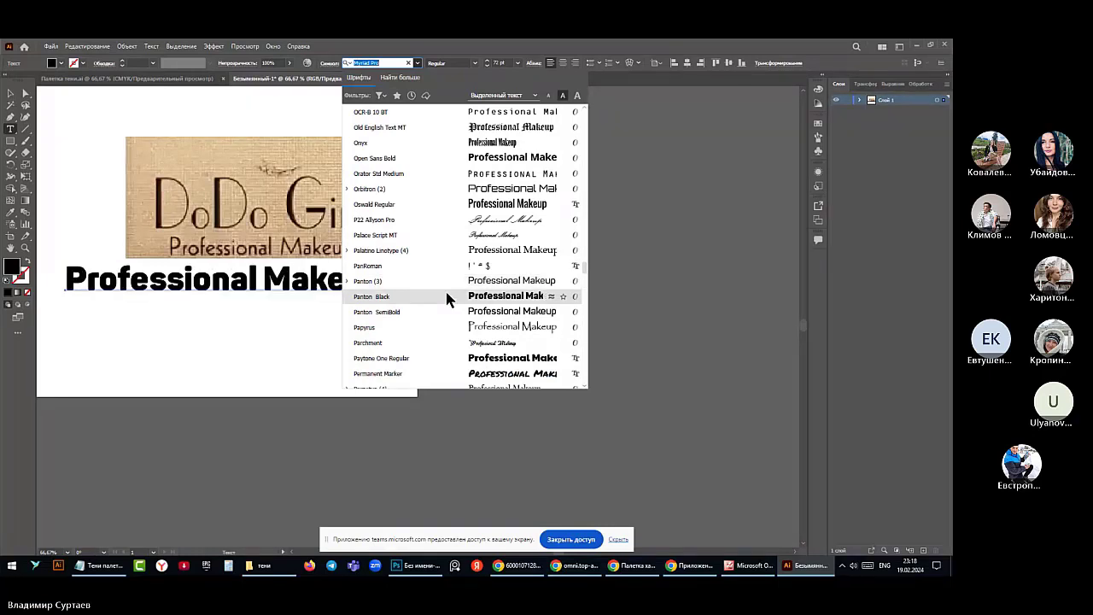
scroll(441, 314, down, 2)
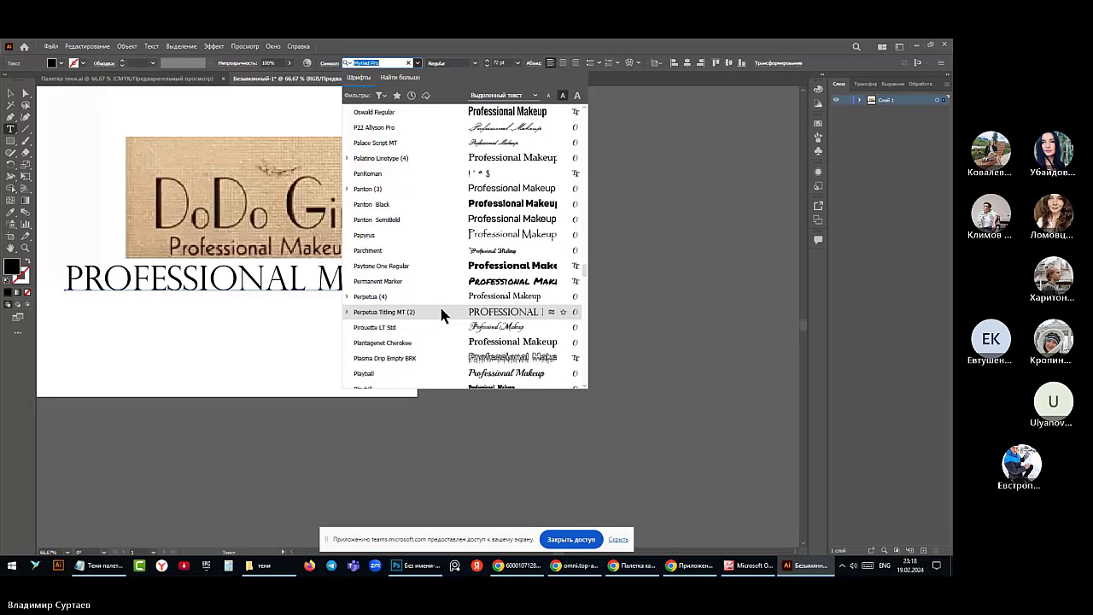
scroll(442, 315, down, 2)
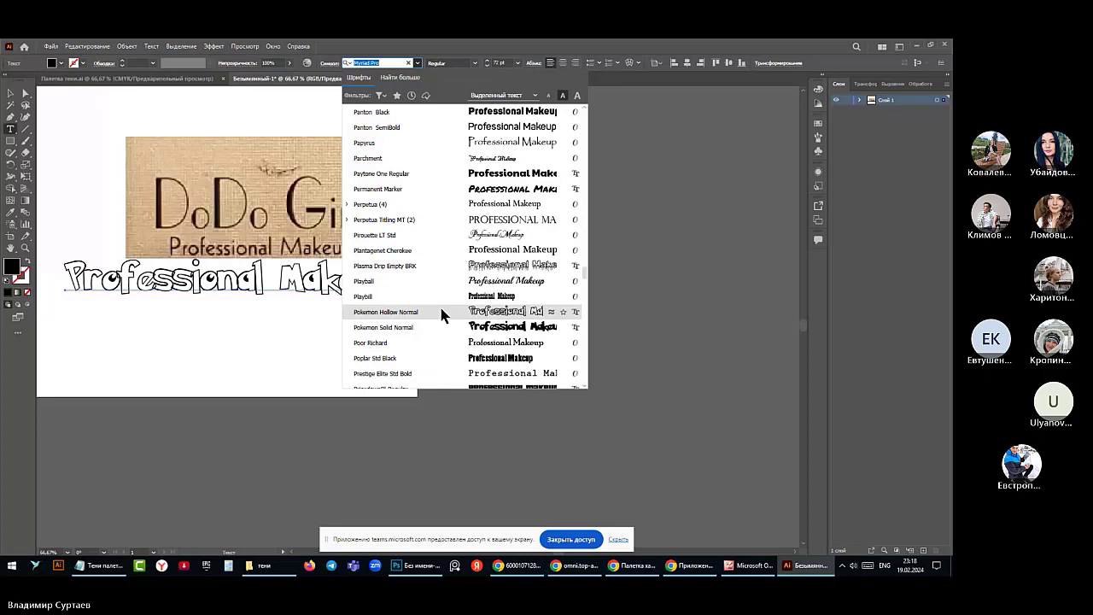
scroll(441, 315, down, 2)
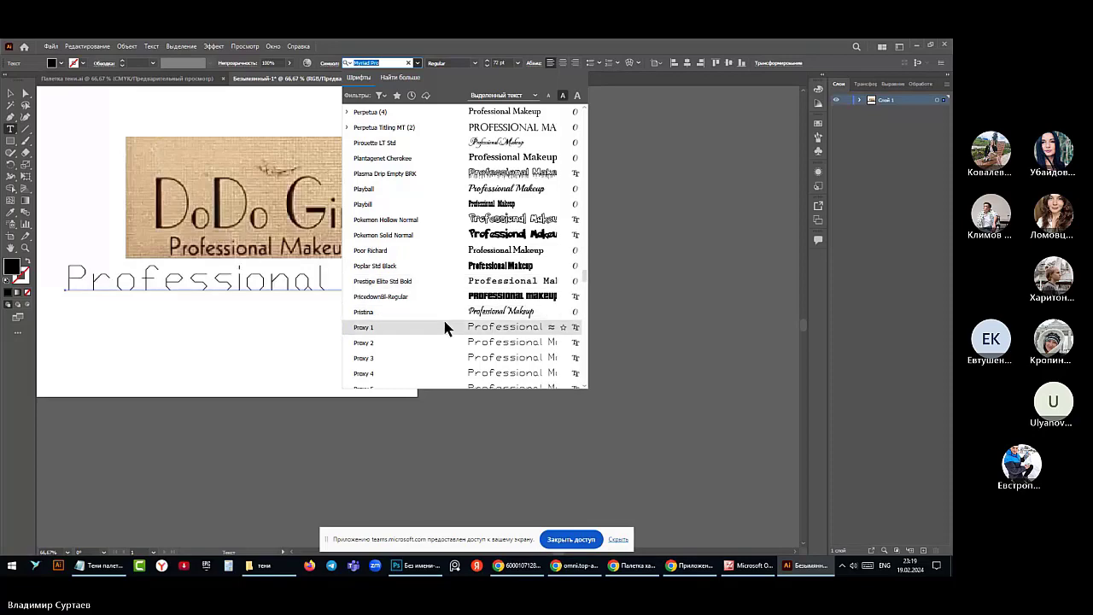
scroll(444, 329, down, 2)
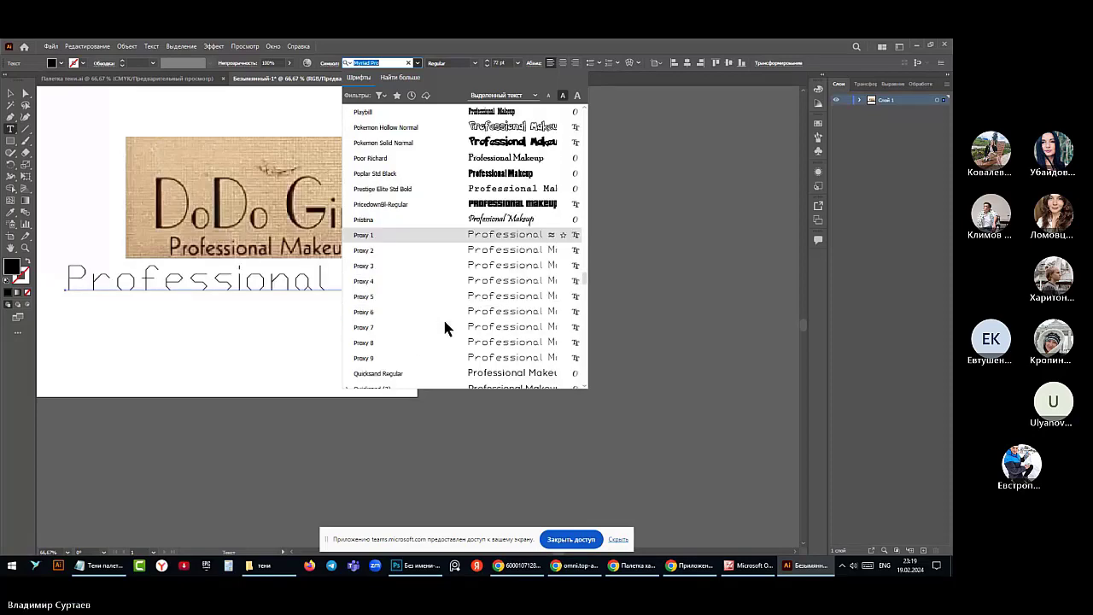
scroll(444, 327, down, 2)
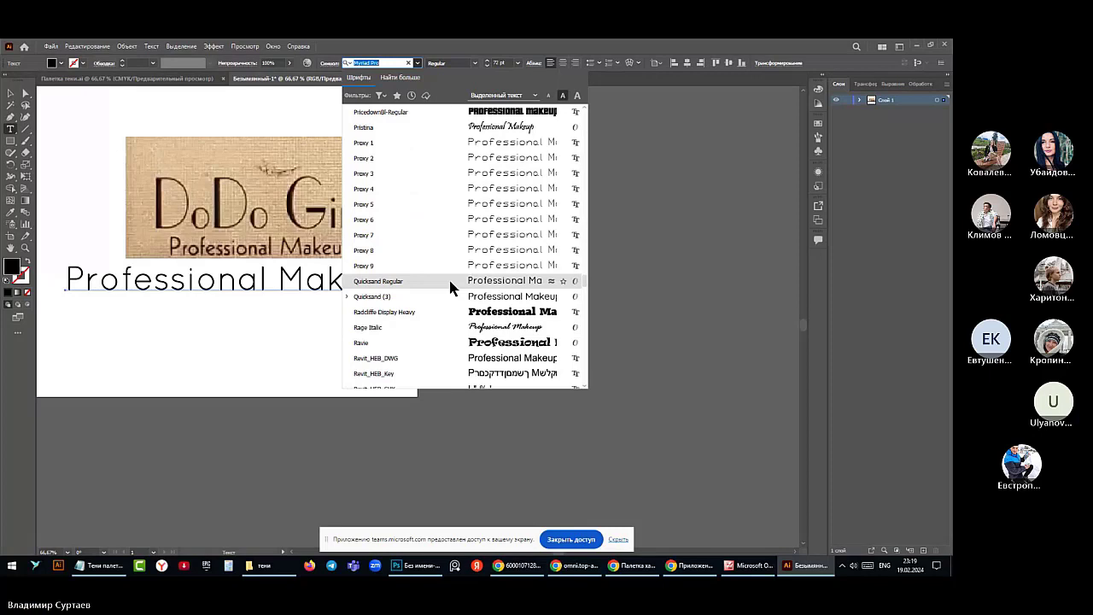
scroll(444, 306, down, 2)
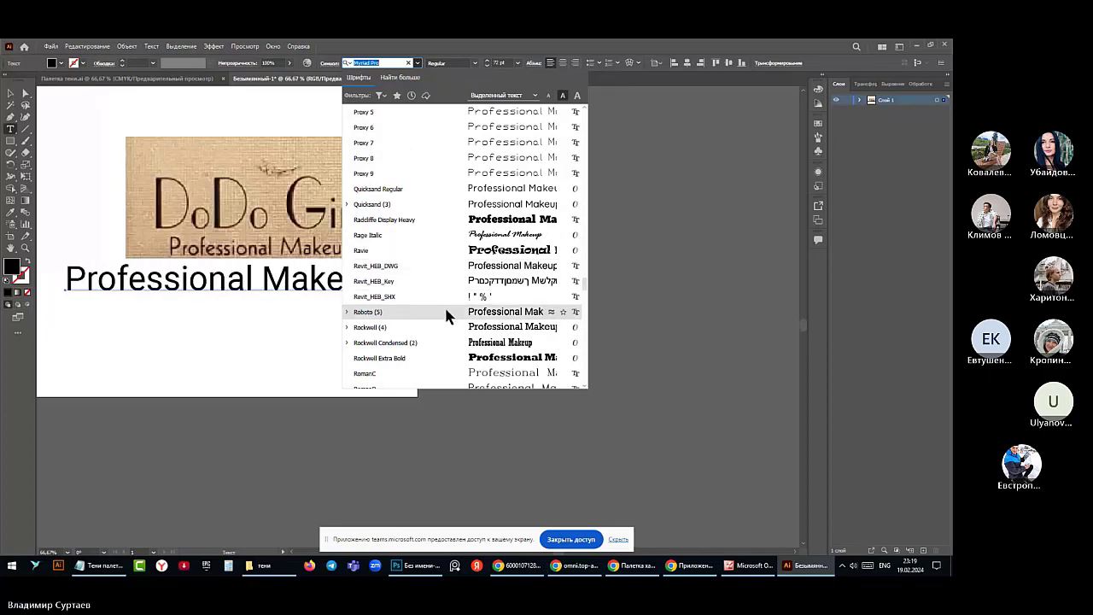
scroll(445, 306, down, 1)
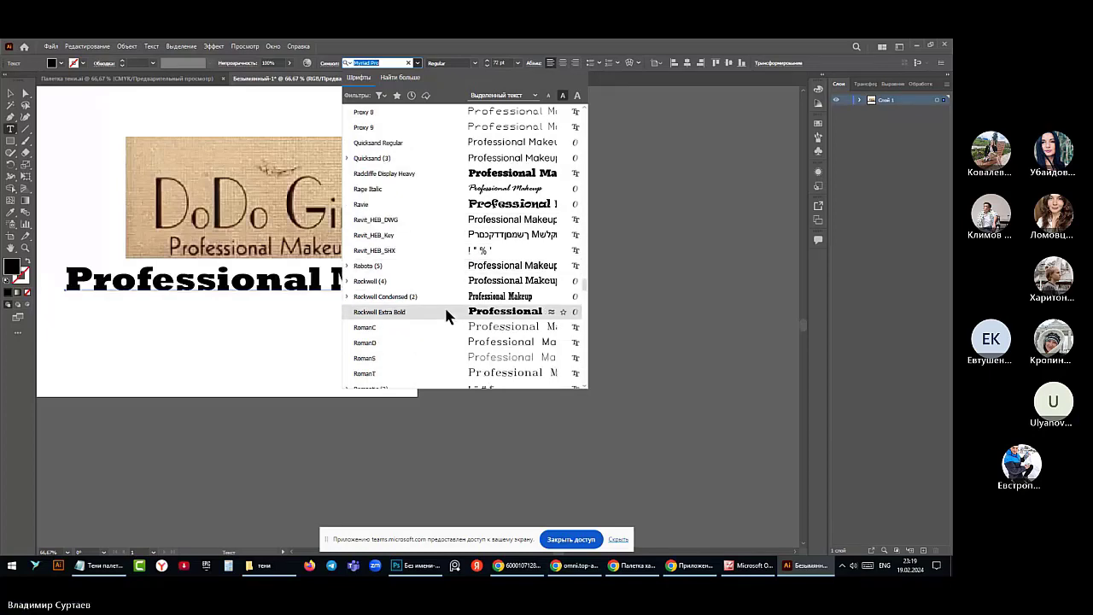
scroll(441, 324, down, 1)
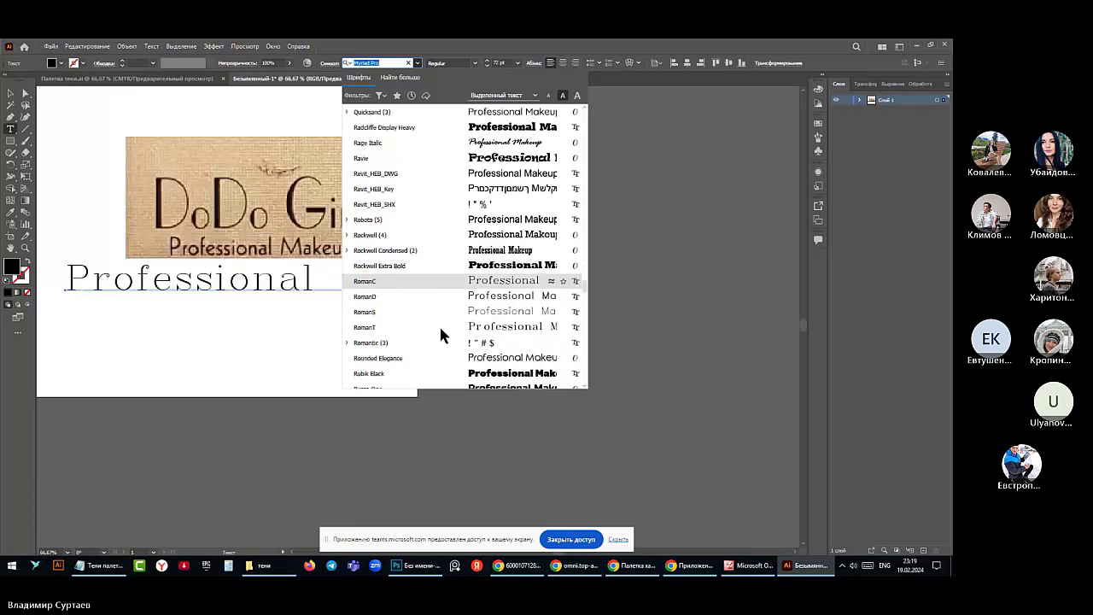
scroll(439, 325, down, 2)
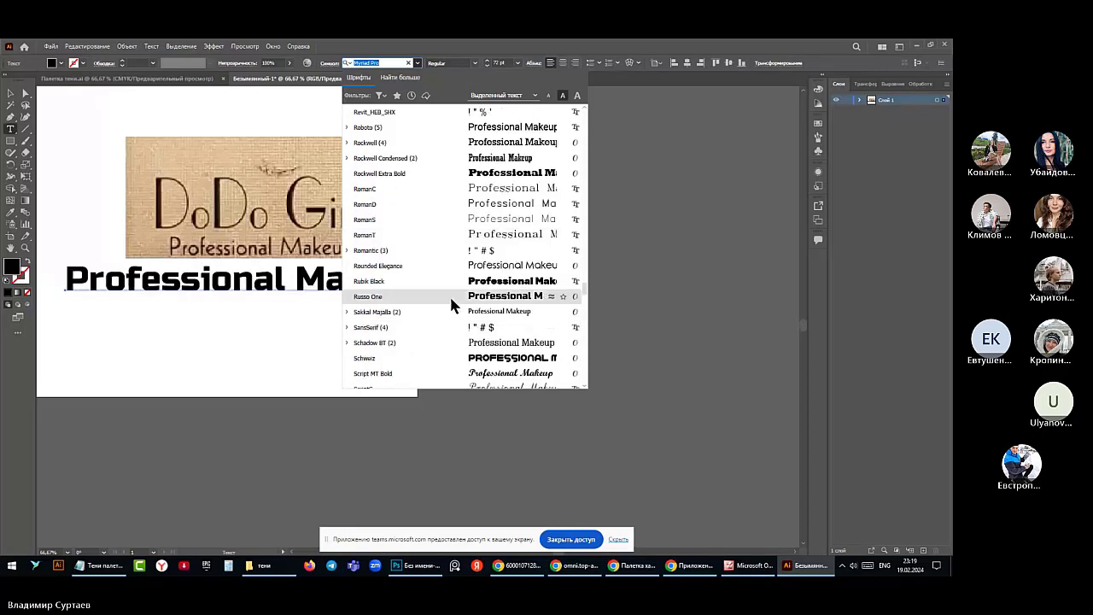
scroll(436, 333, down, 1)
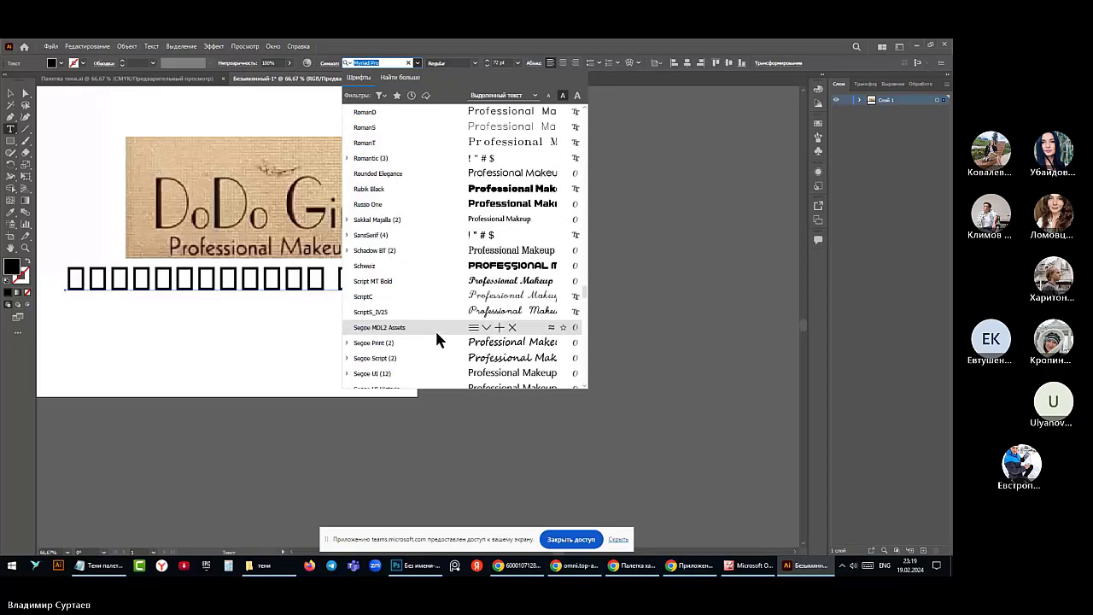
scroll(436, 334, down, 3)
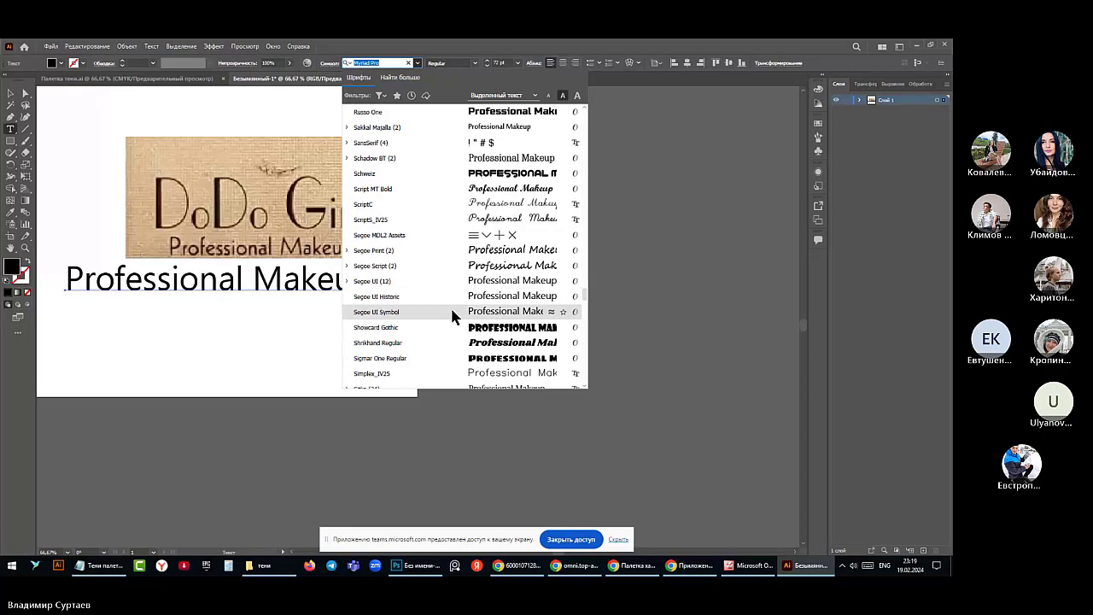
scroll(452, 313, down, 2)
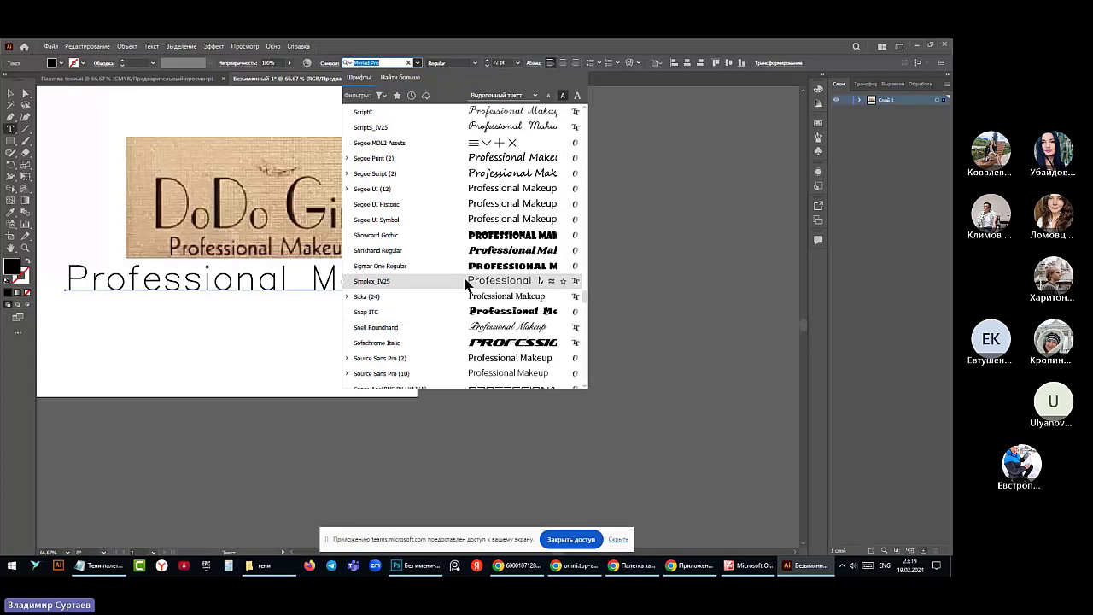
scroll(456, 296, down, 2)
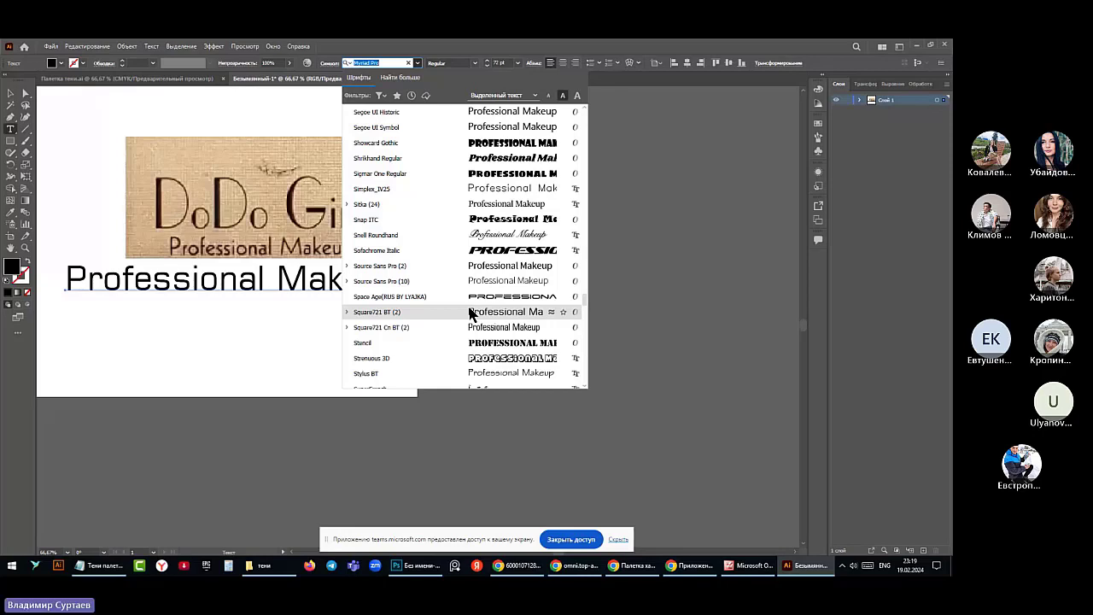
scroll(470, 314, down, 1)
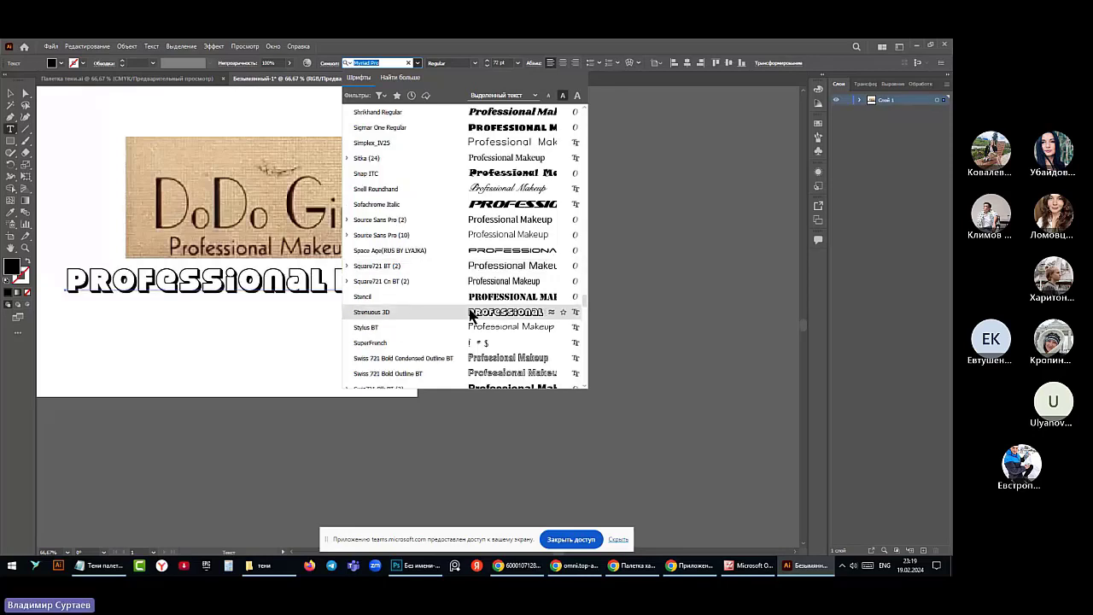
scroll(470, 329, down, 2)
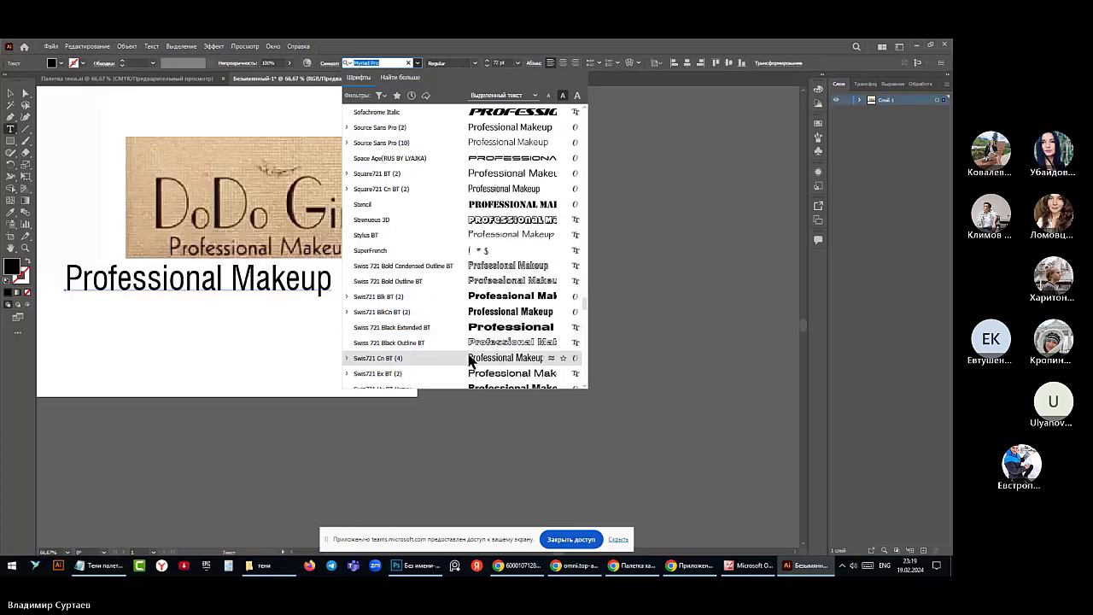
scroll(470, 361, down, 2)
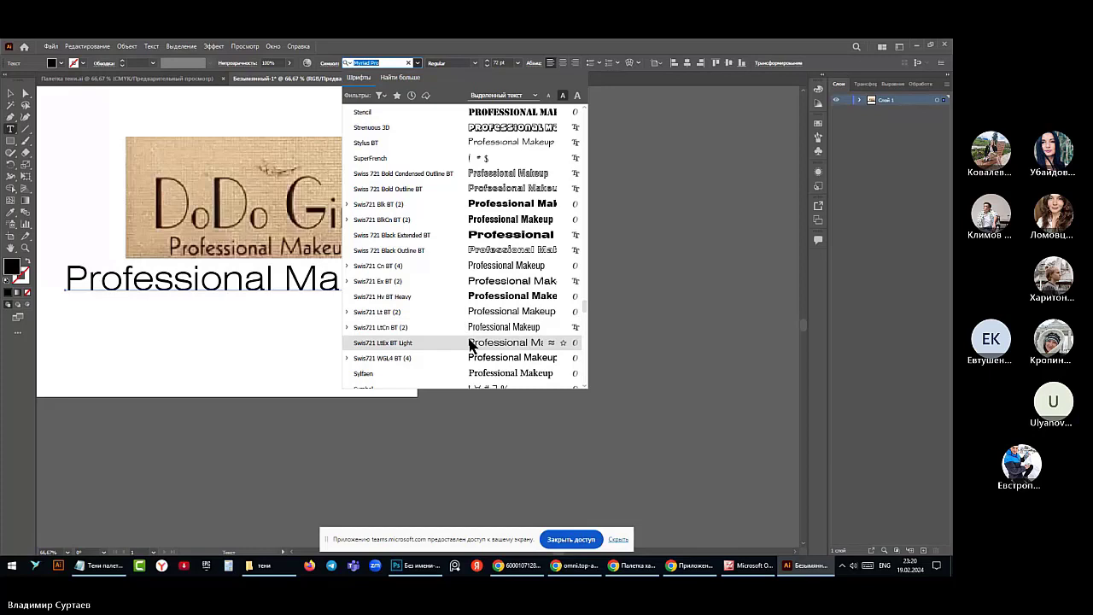
scroll(471, 344, down, 1)
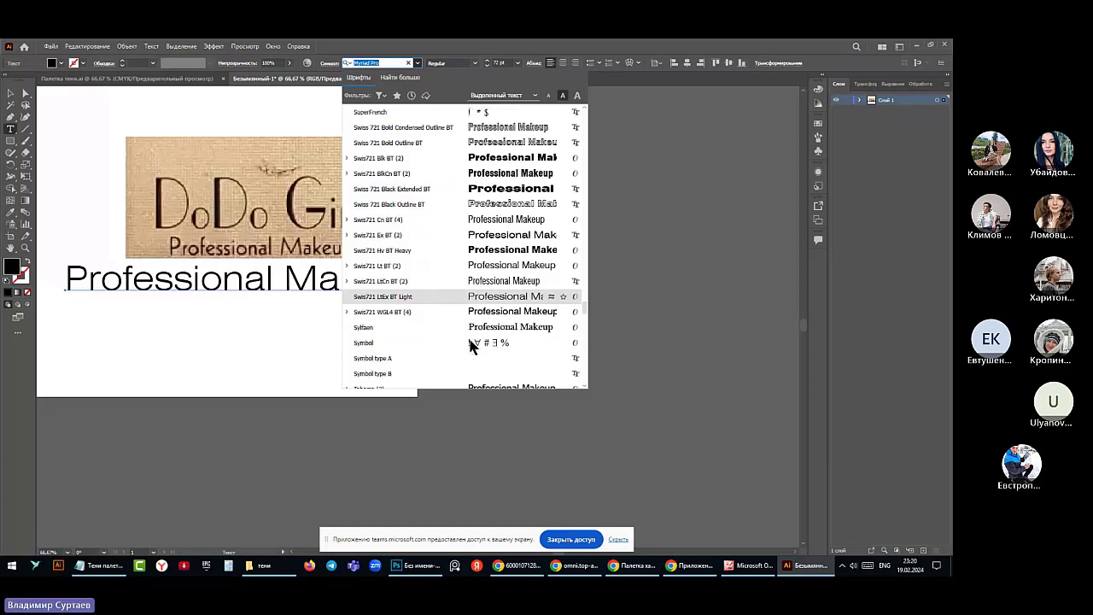
scroll(471, 344, down, 1)
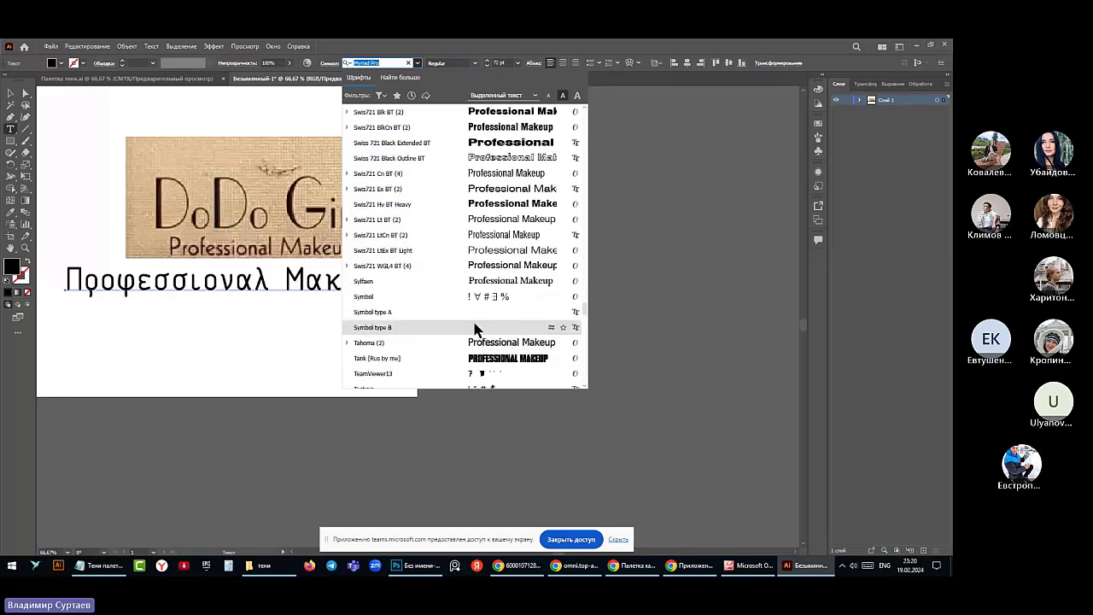
scroll(475, 329, down, 1)
key(Escape)
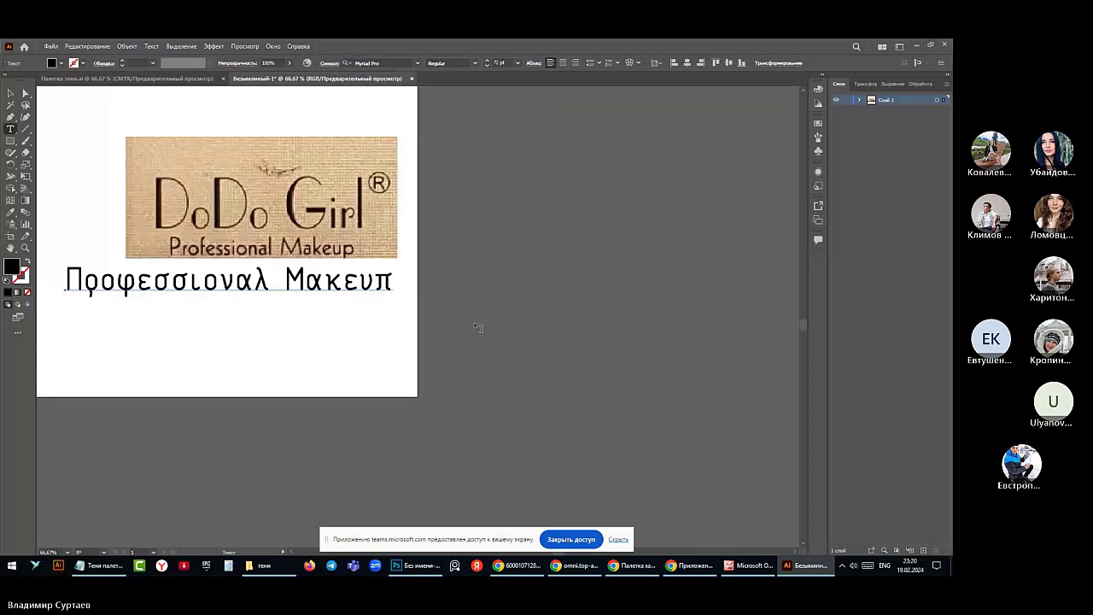
Reopen the Character font list and preview fonts from the C entries down to Sakkal Majalla
click(408, 63)
scroll(454, 271, down, 5)
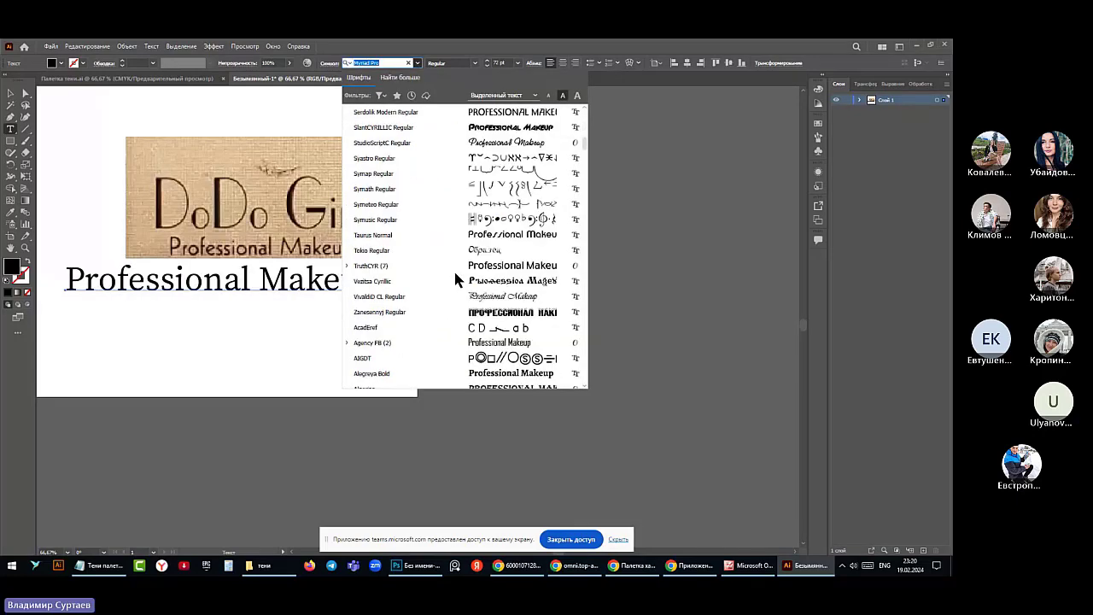
scroll(453, 271, down, 3)
scroll(455, 275, down, 10)
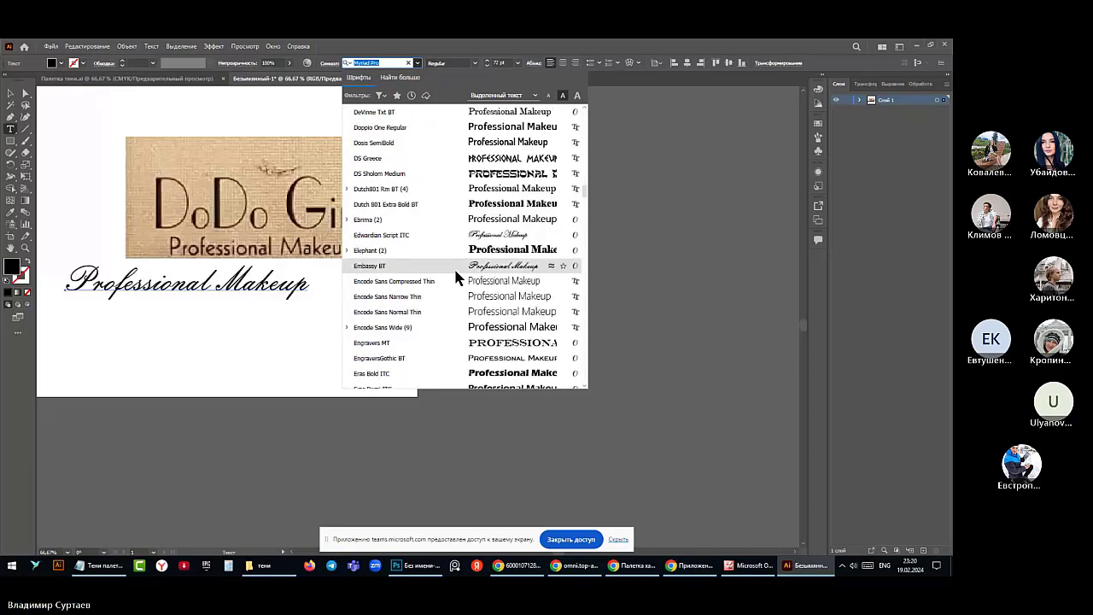
scroll(455, 278, down, 5)
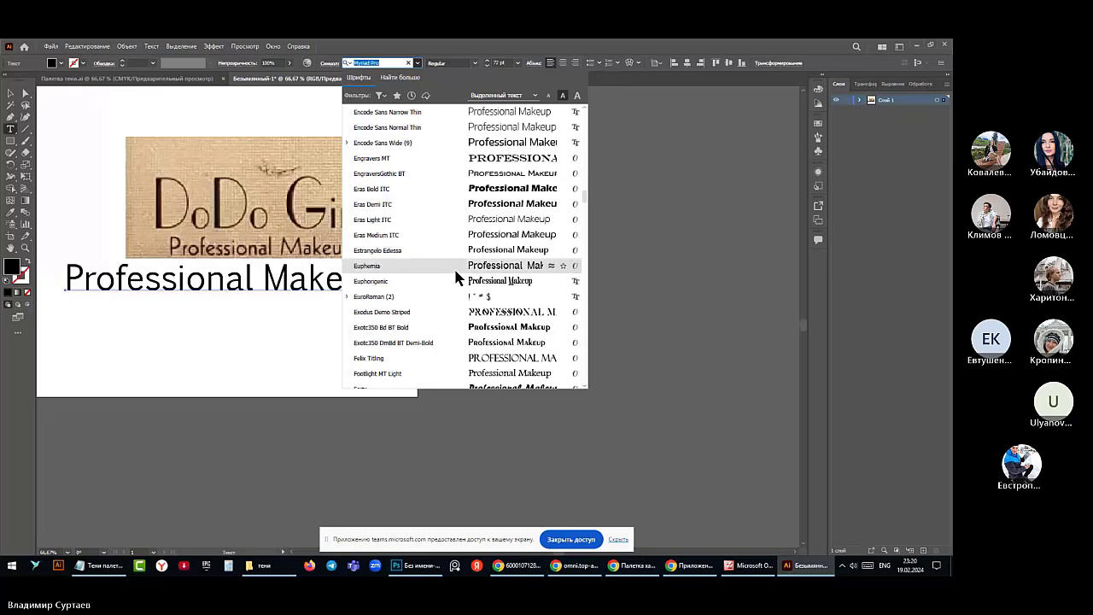
scroll(455, 277, down, 5)
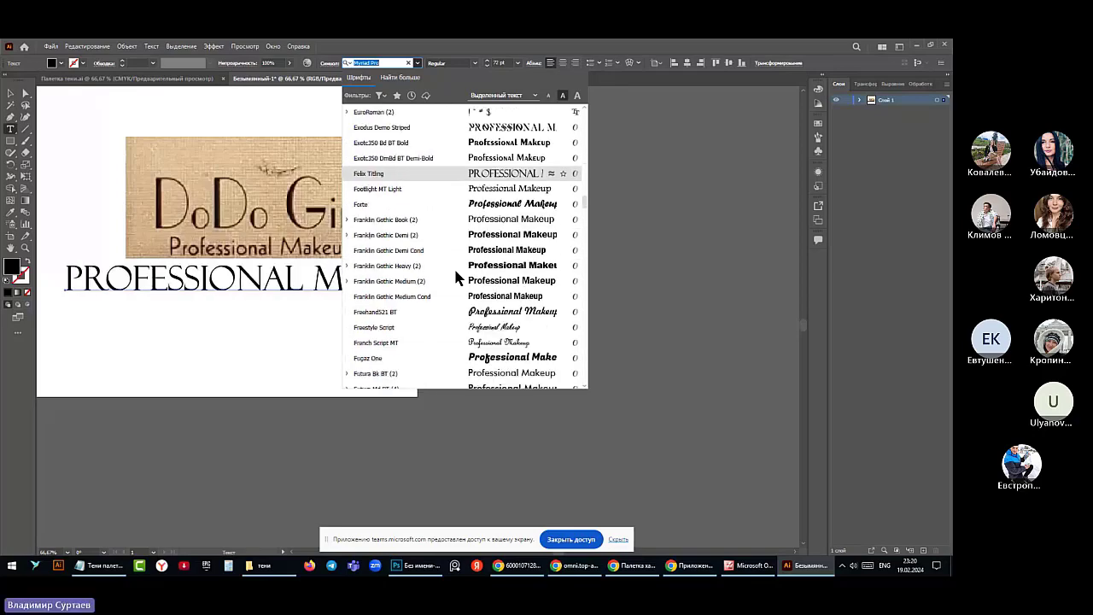
scroll(455, 278, down, 2)
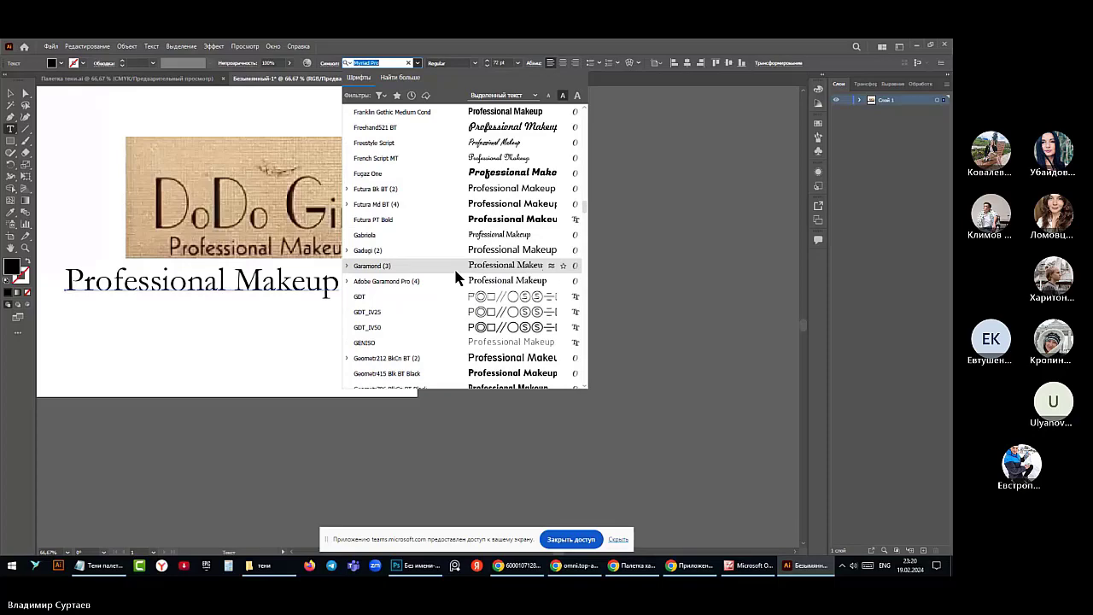
scroll(456, 275, down, 7)
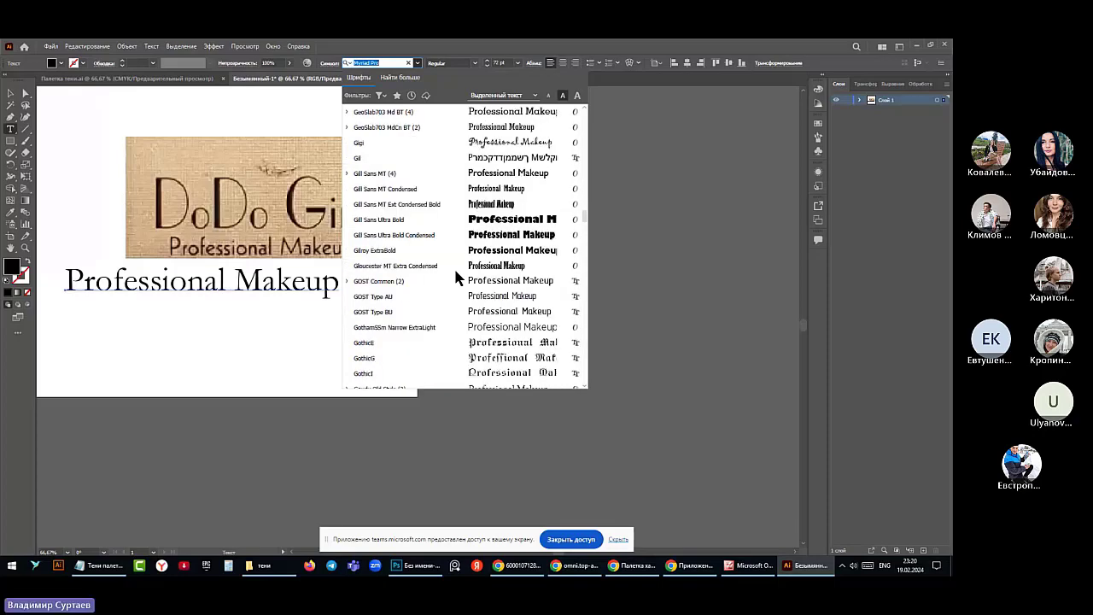
scroll(455, 278, down, 5)
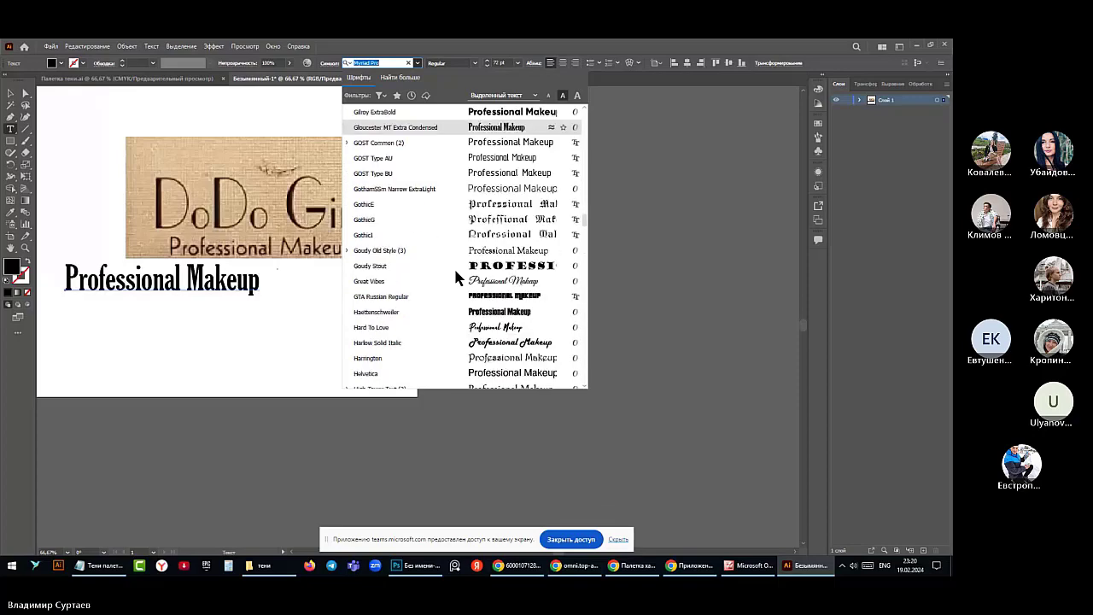
scroll(455, 278, down, 5)
scroll(456, 278, down, 8)
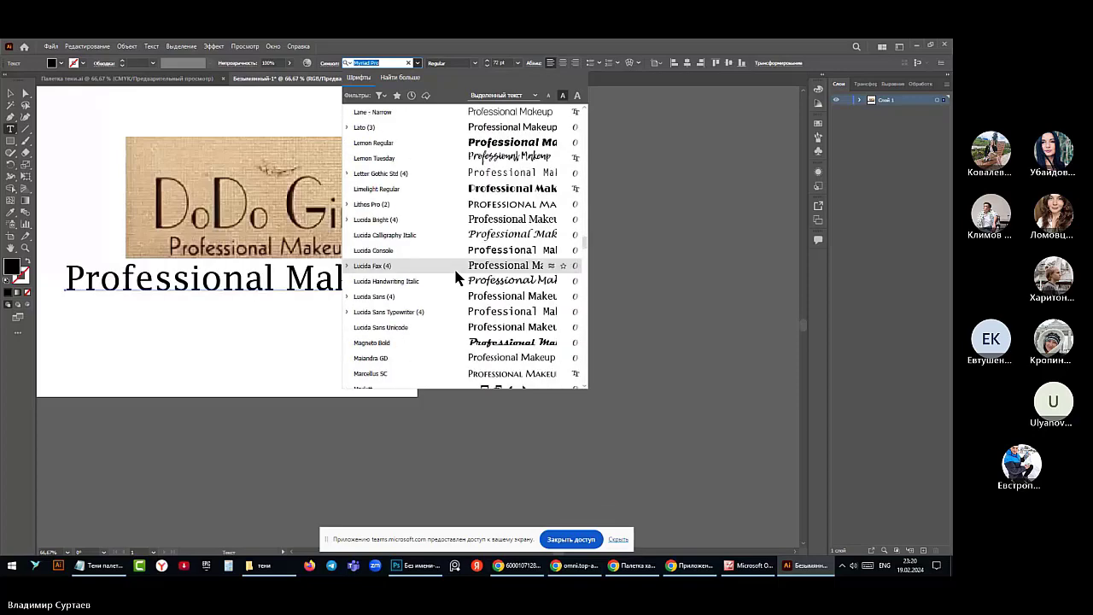
scroll(456, 278, down, 3)
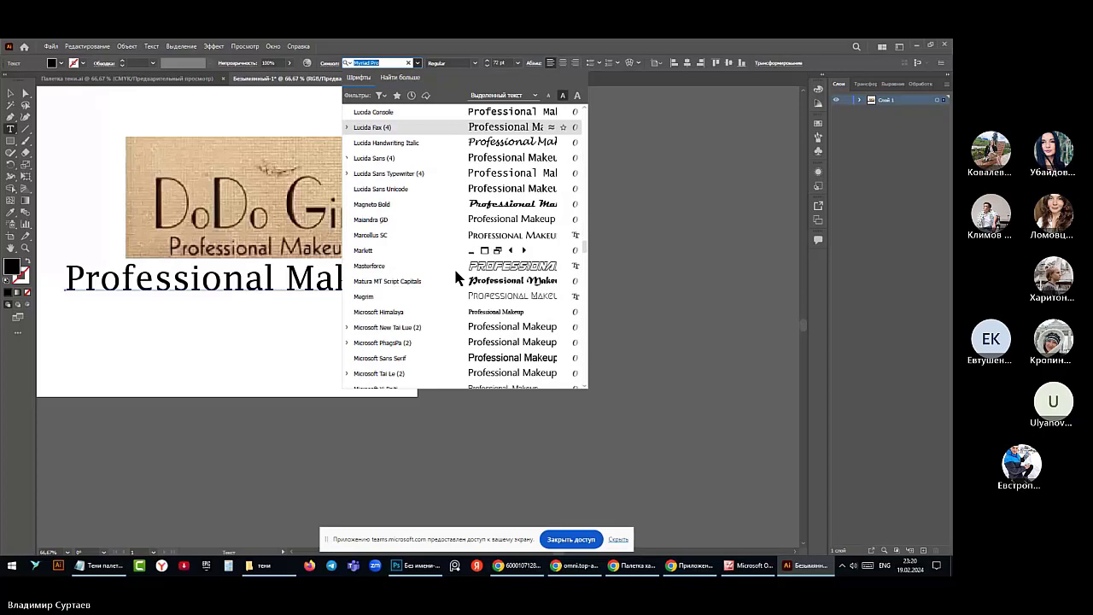
scroll(455, 278, down, 3)
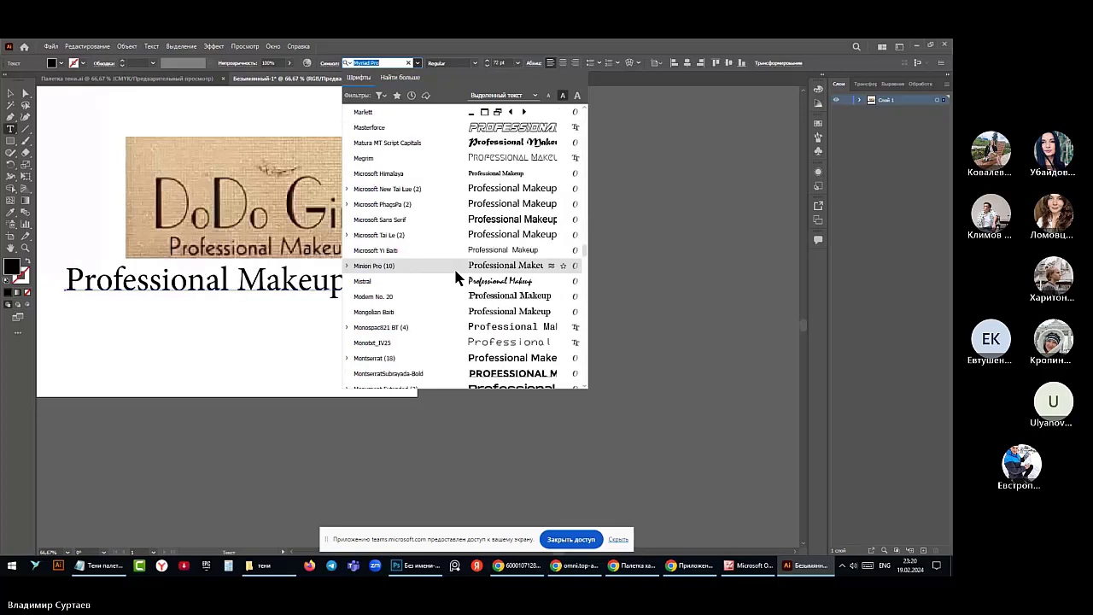
scroll(455, 278, down, 10)
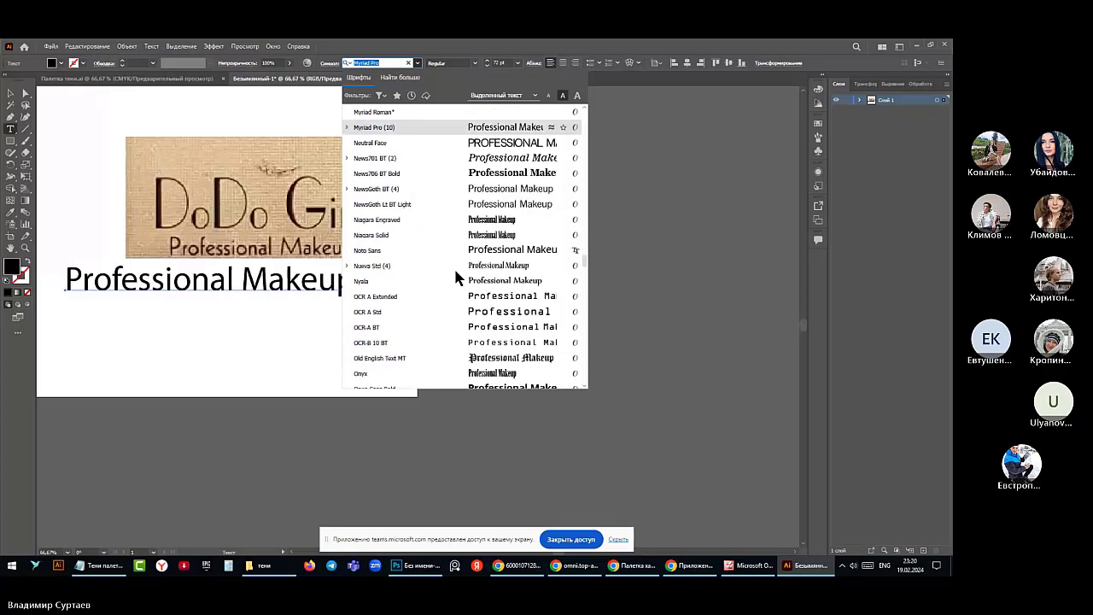
scroll(455, 278, down, 3)
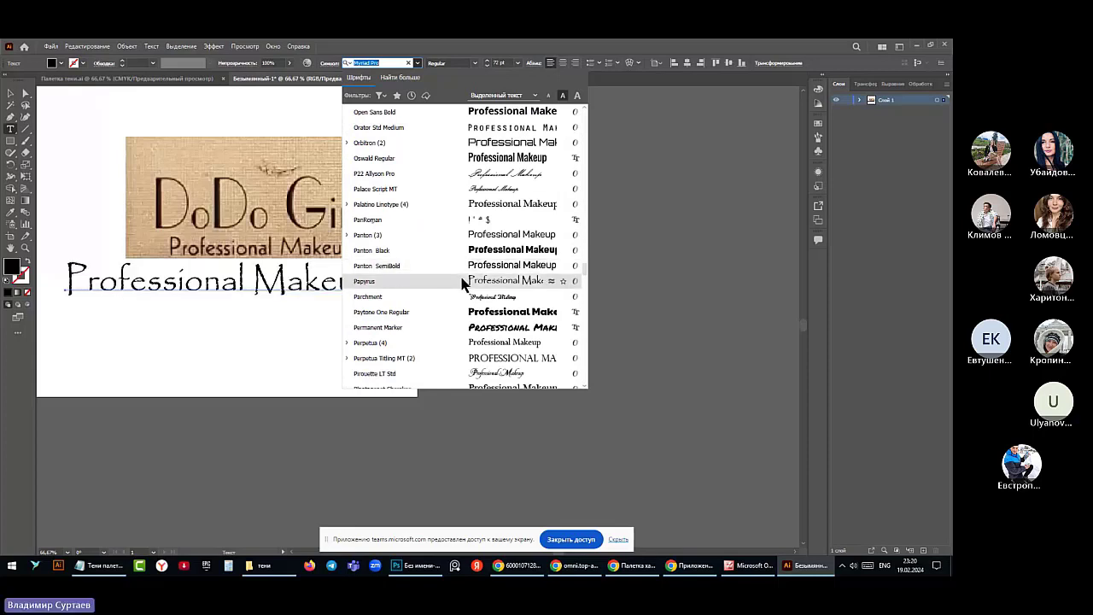
scroll(462, 285, down, 5)
scroll(462, 284, down, 4)
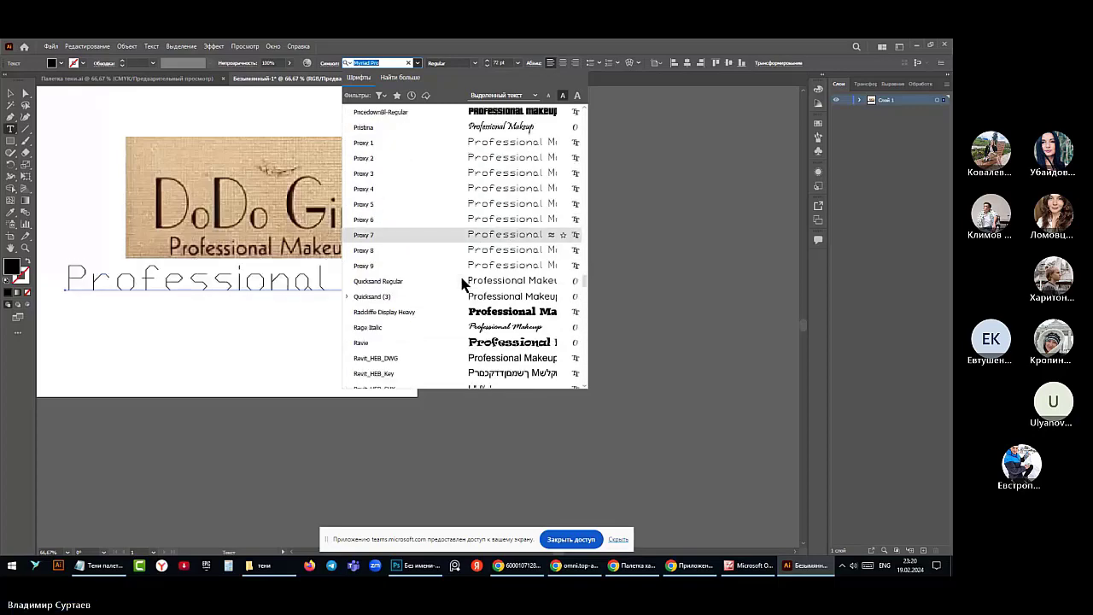
scroll(462, 284, down, 5)
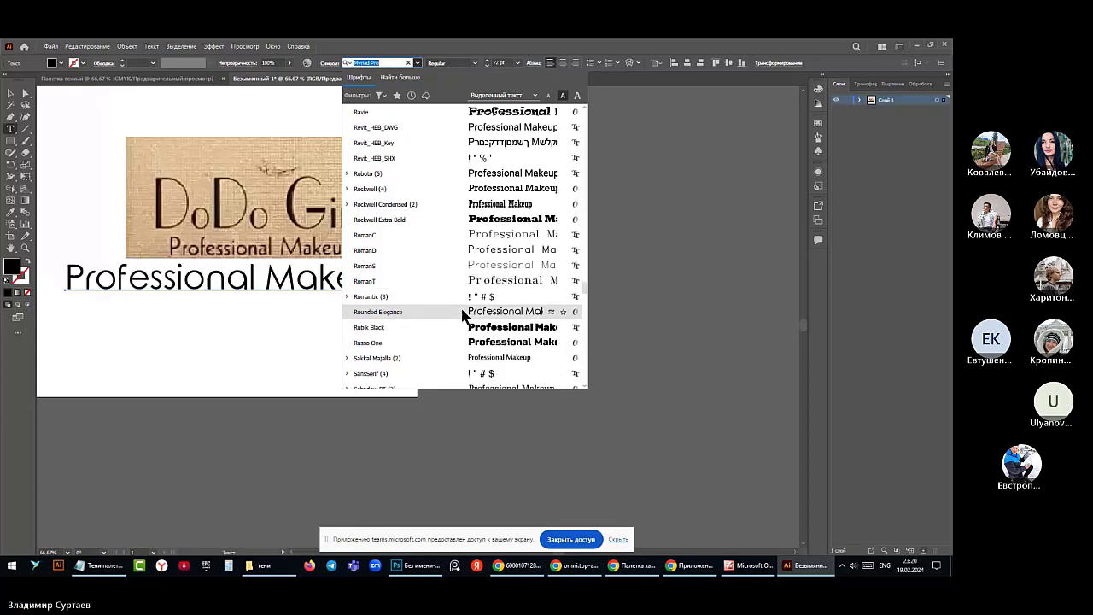
scroll(462, 315, down, 2)
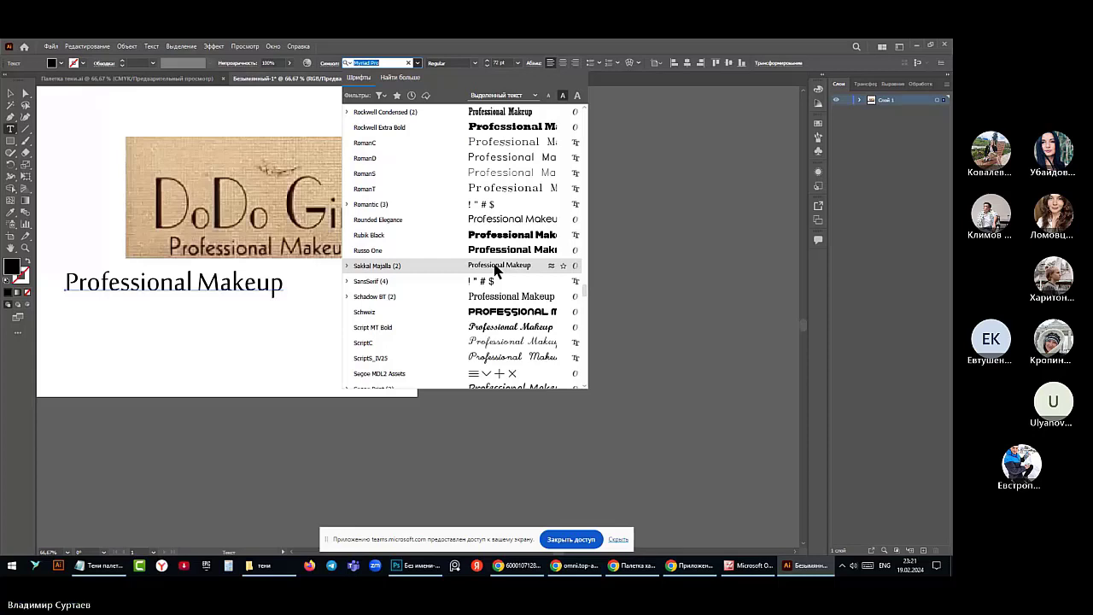
Preview more fonts on the text, then close the list on the canvas, keeping Myriad Pro
scroll(498, 270, down, 4)
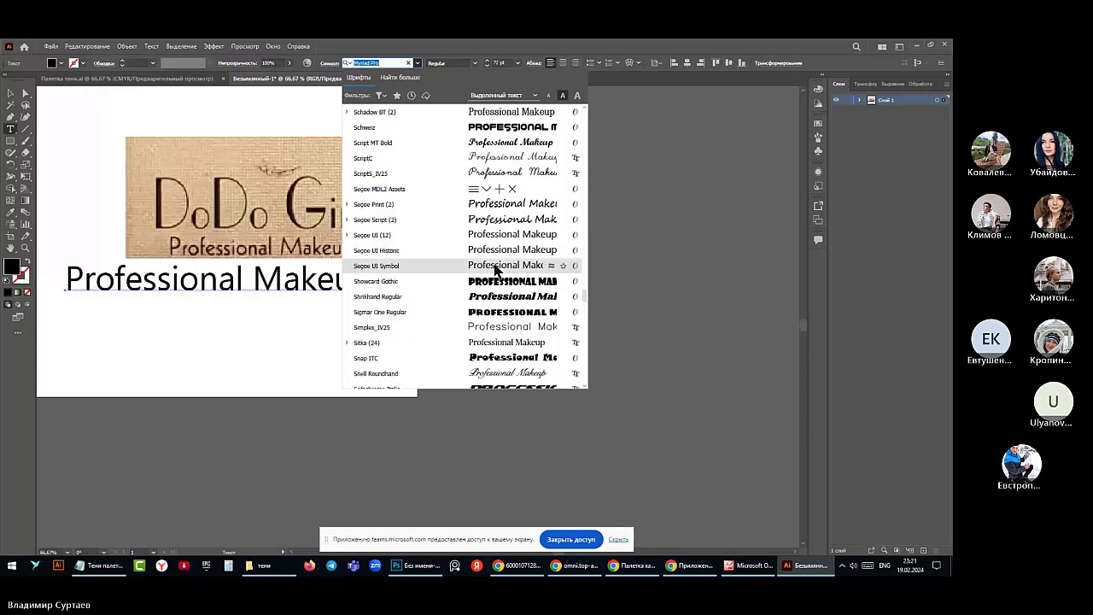
scroll(497, 270, down, 1)
scroll(497, 270, down, 4)
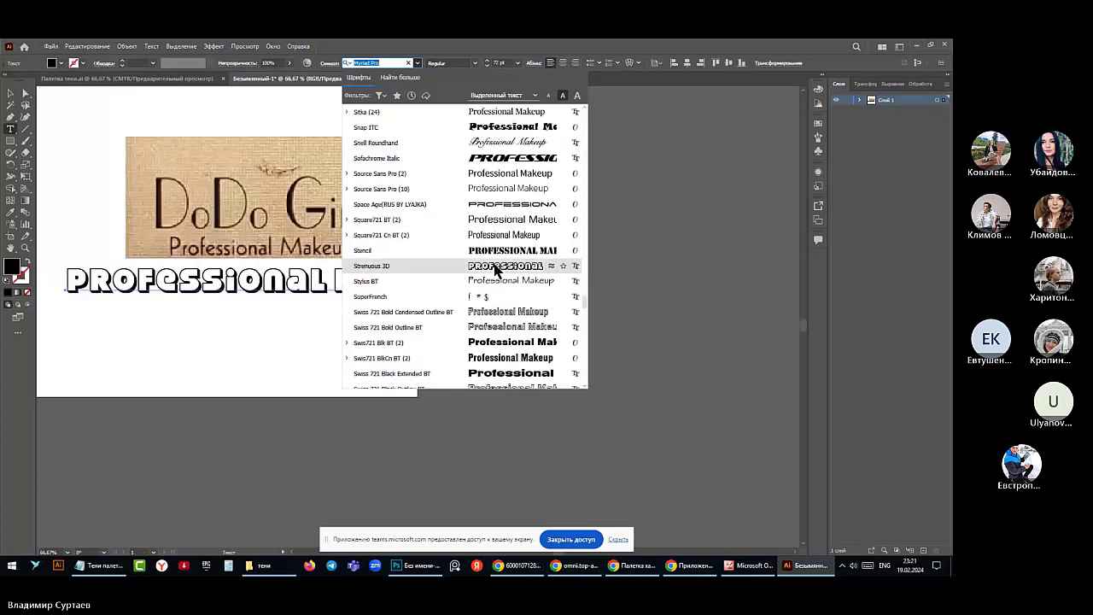
scroll(497, 270, down, 5)
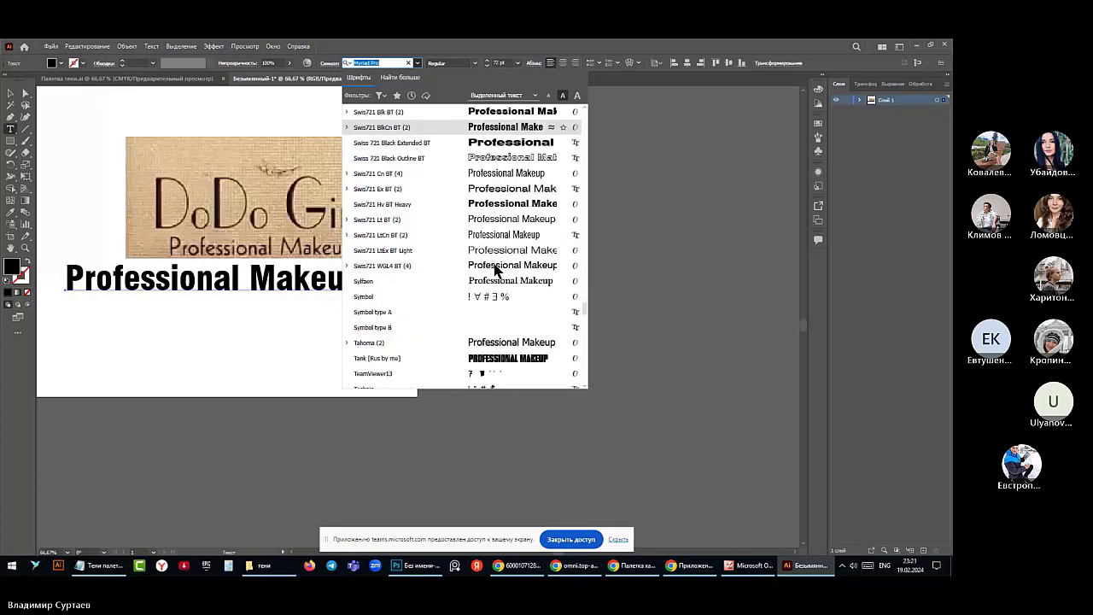
scroll(495, 270, down, 1)
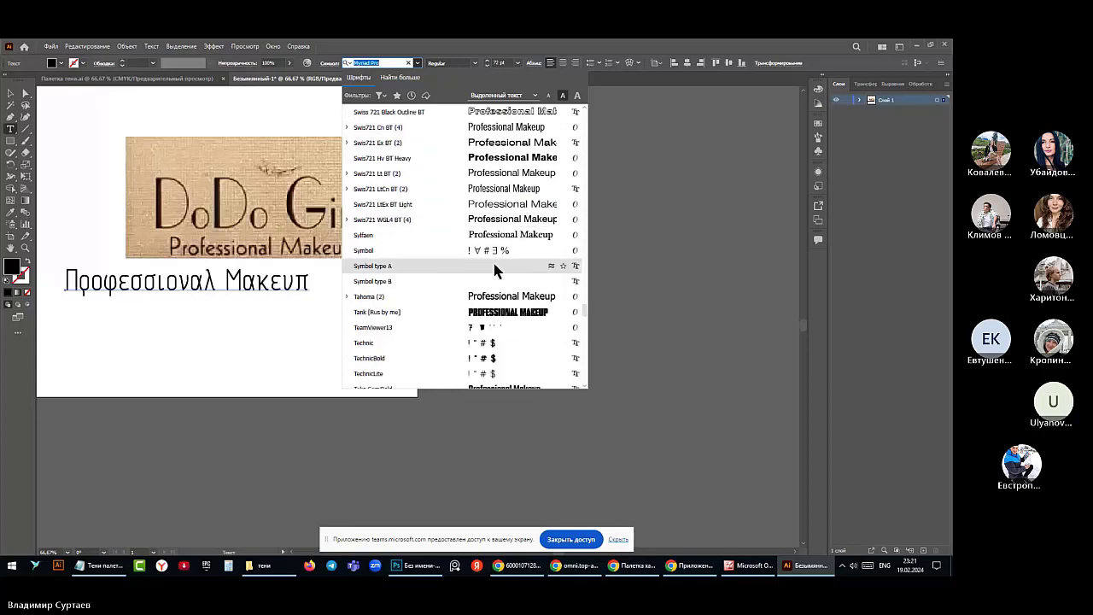
scroll(495, 270, down, 1)
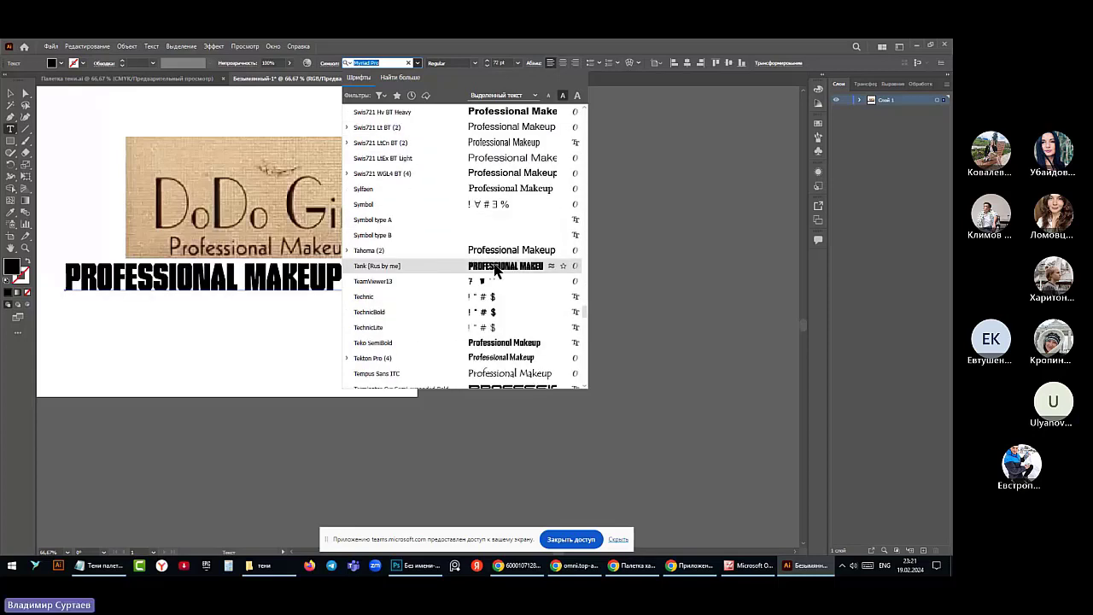
scroll(498, 270, down, 1)
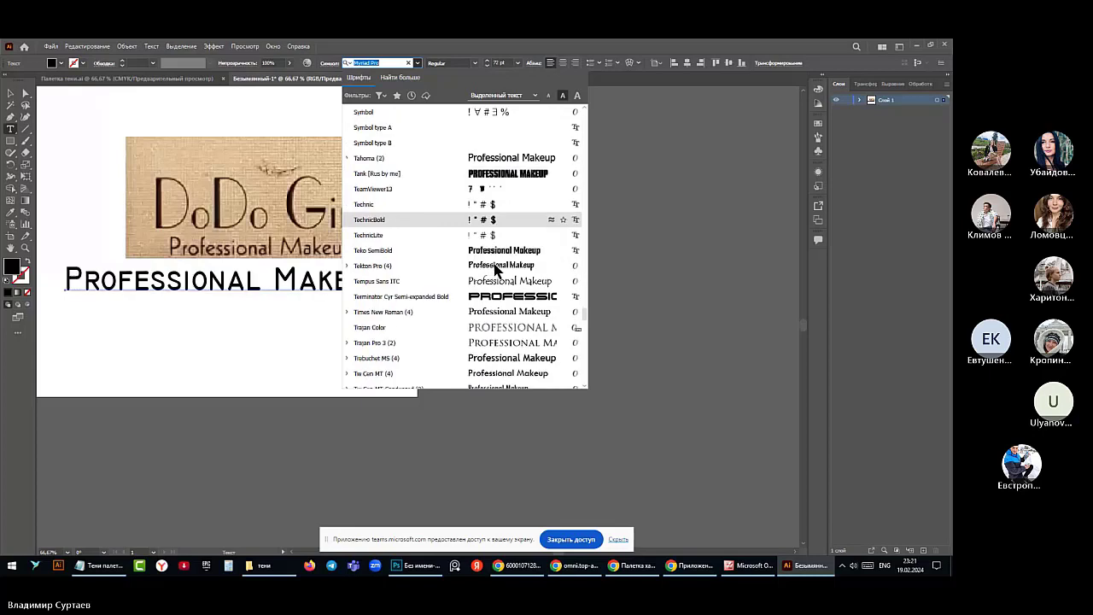
scroll(496, 270, down, 3)
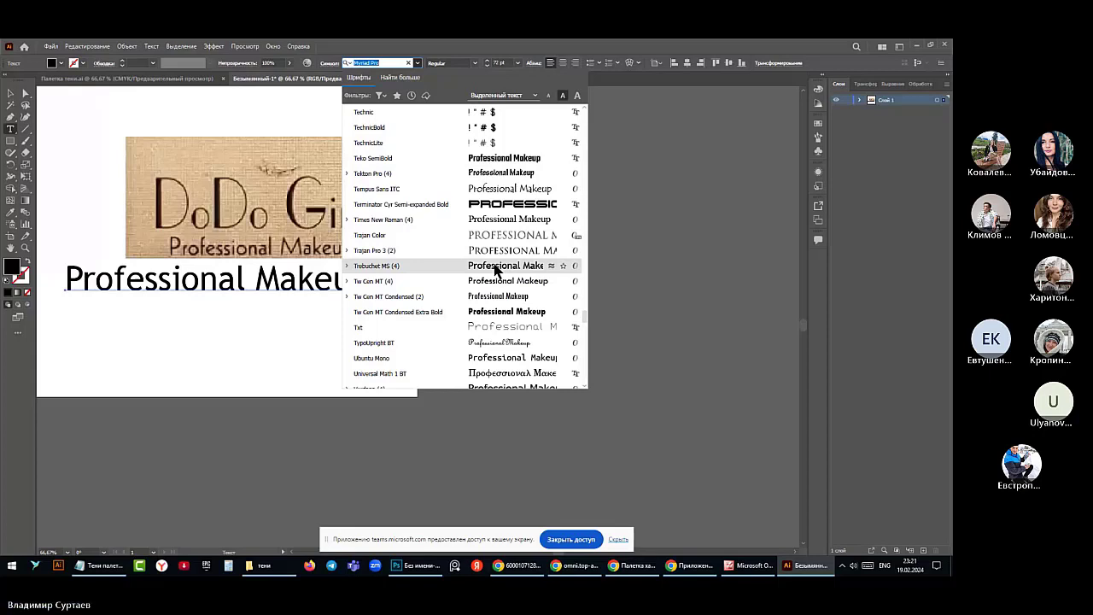
scroll(495, 270, down, 9)
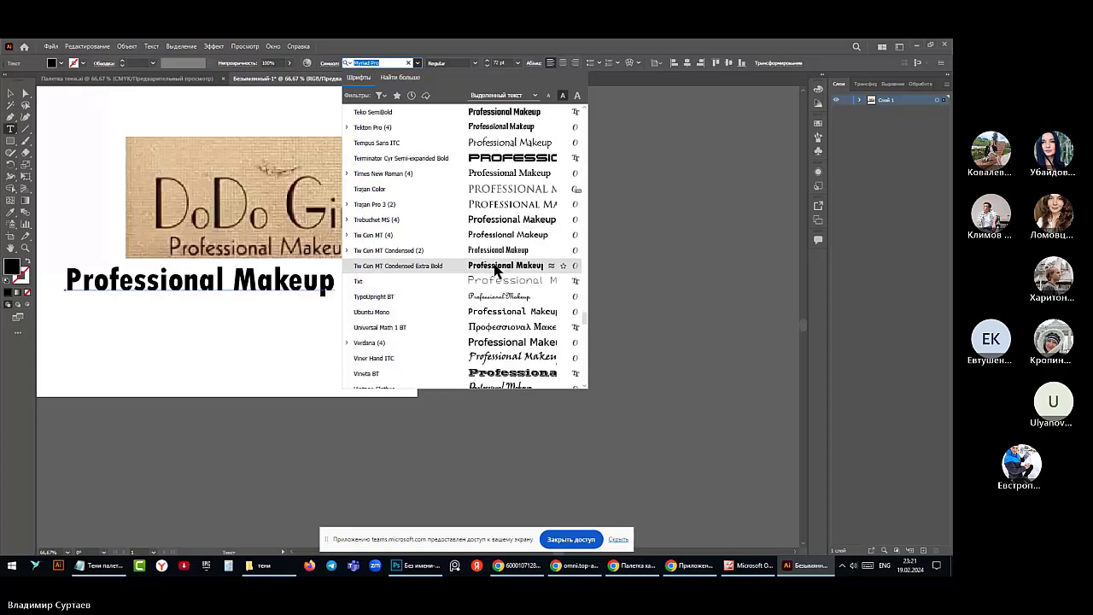
scroll(495, 270, down, 2)
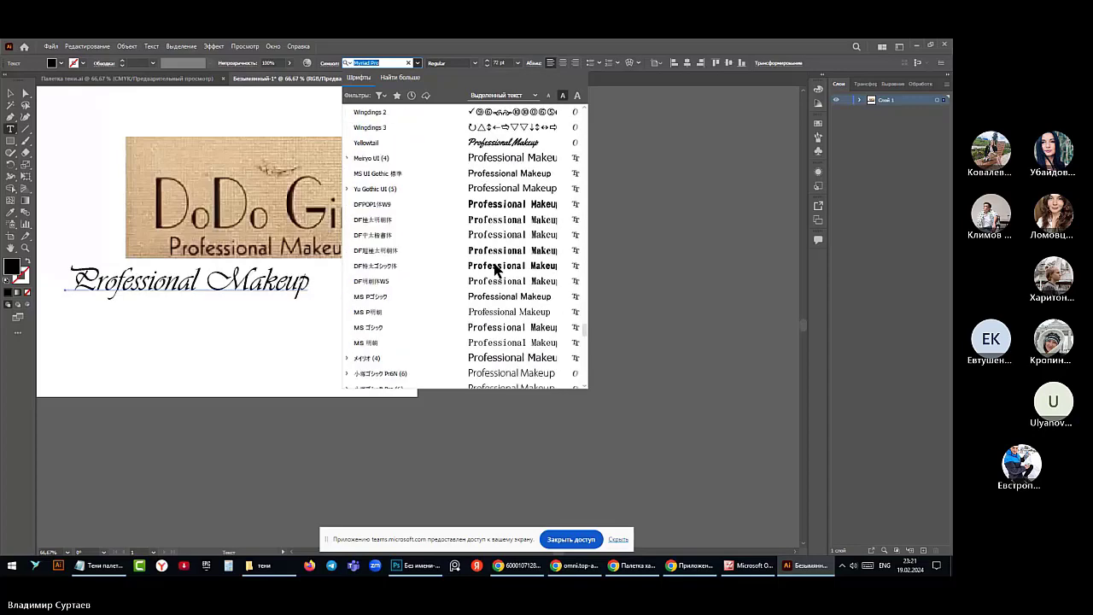
scroll(495, 270, down, 2)
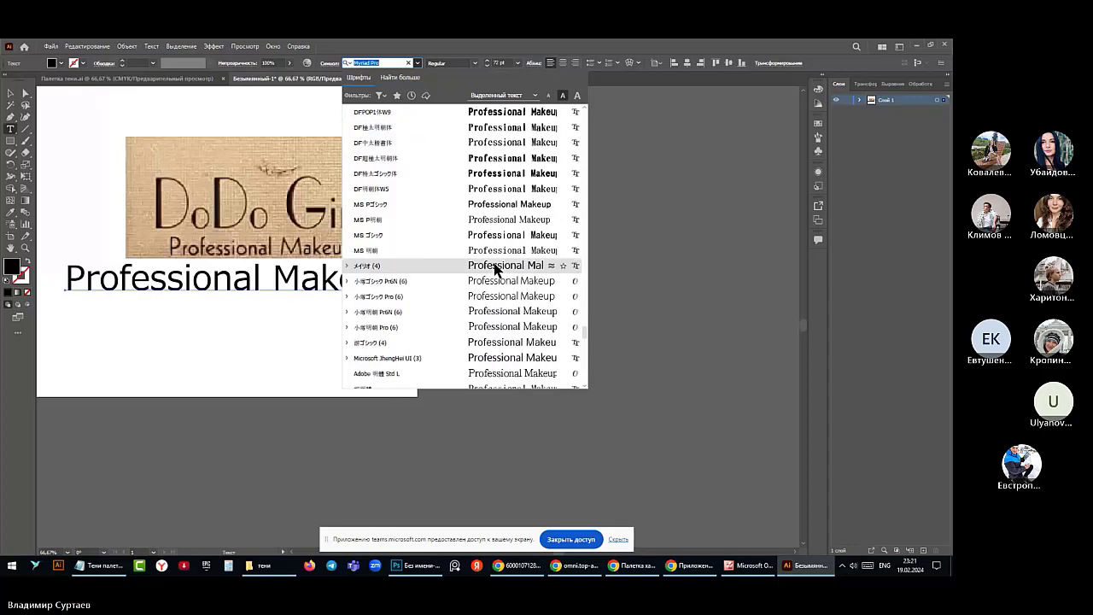
scroll(496, 270, down, 6)
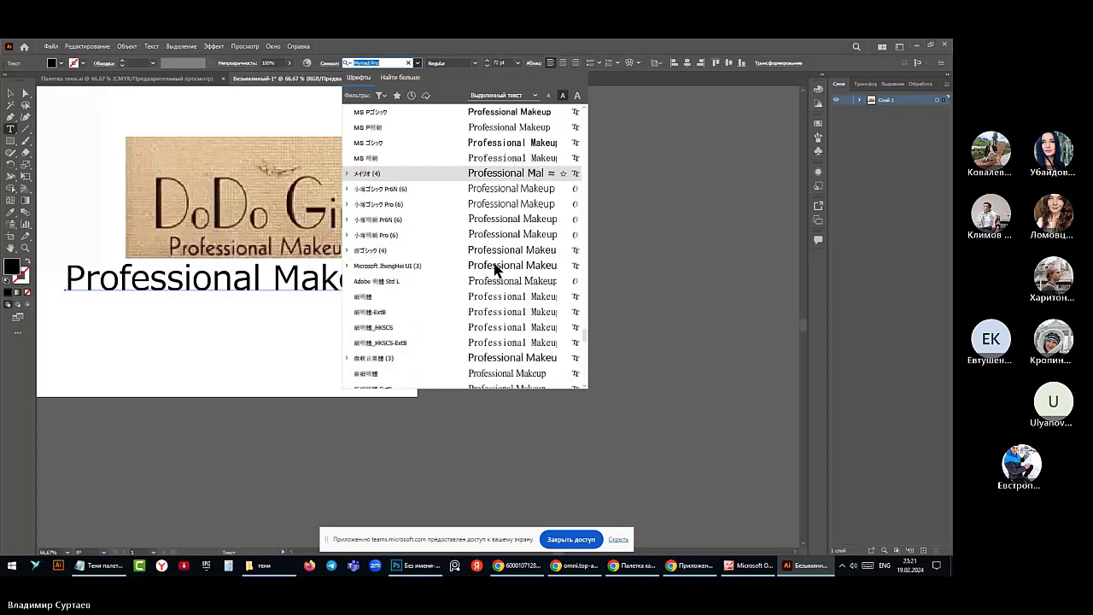
scroll(495, 270, down, 2)
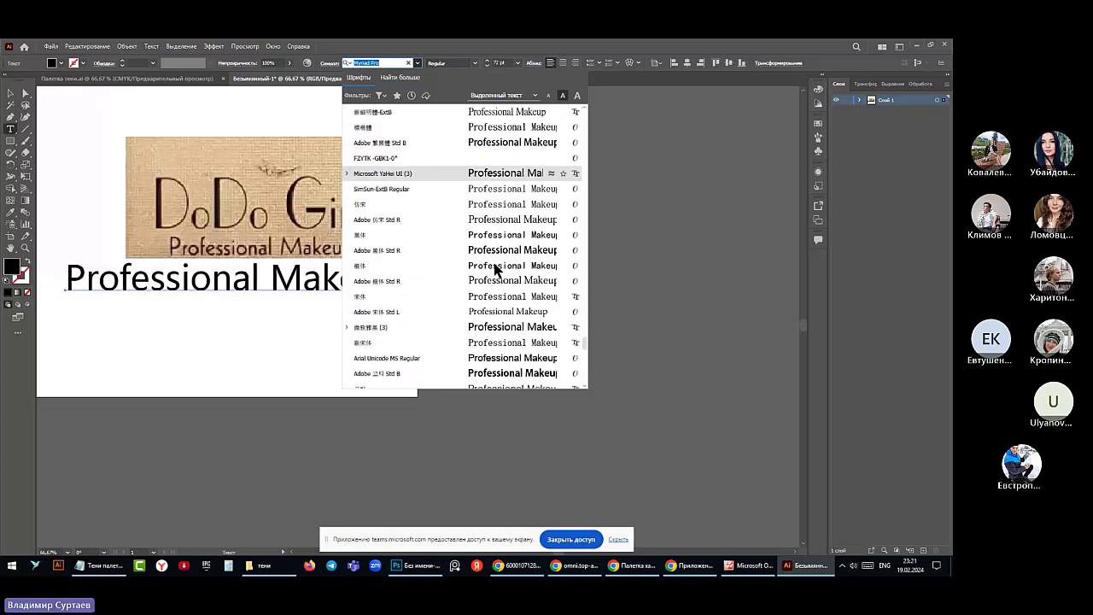
scroll(495, 270, down, 2)
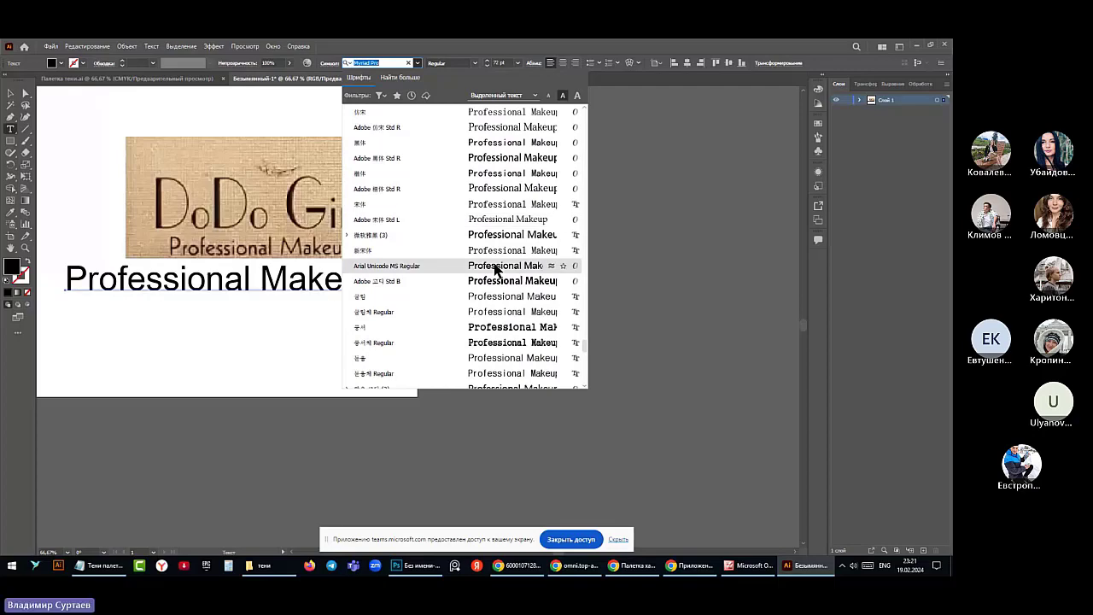
scroll(495, 270, down, 4)
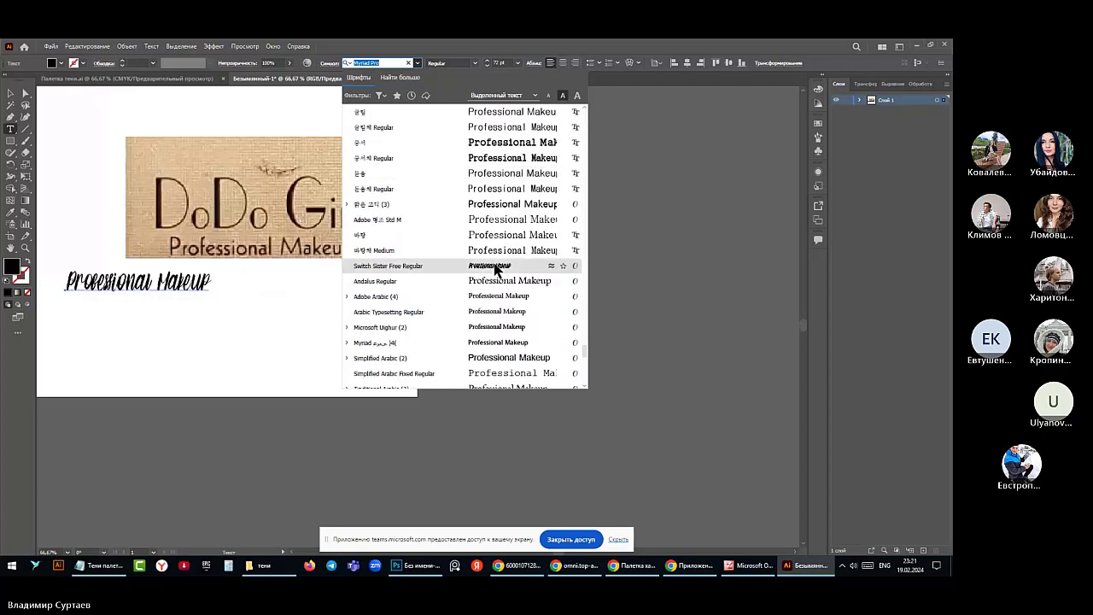
scroll(496, 269, down, 2)
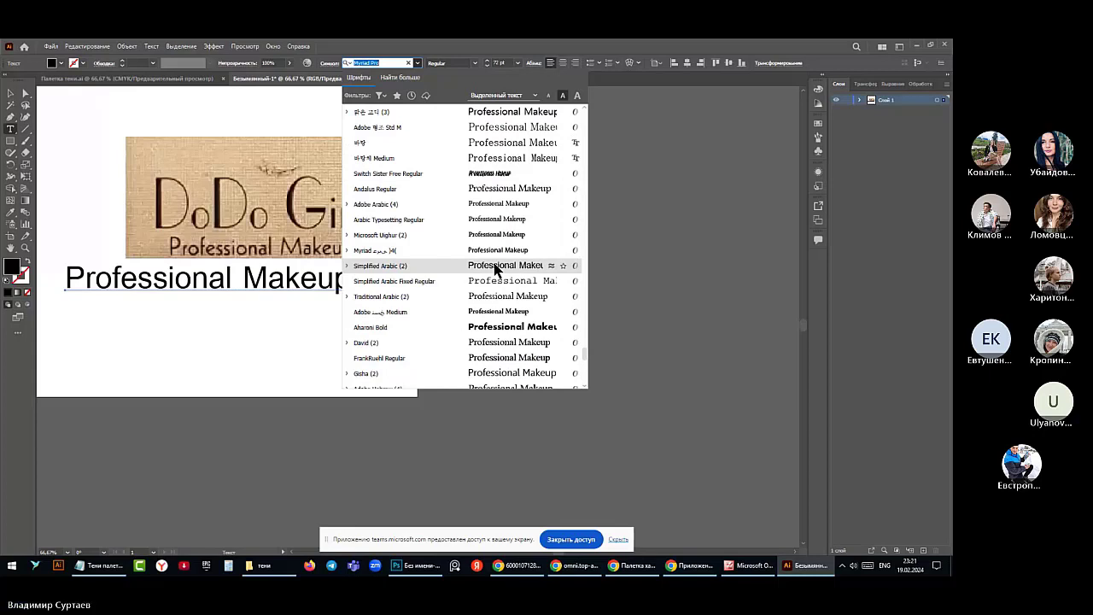
scroll(496, 270, down, 4)
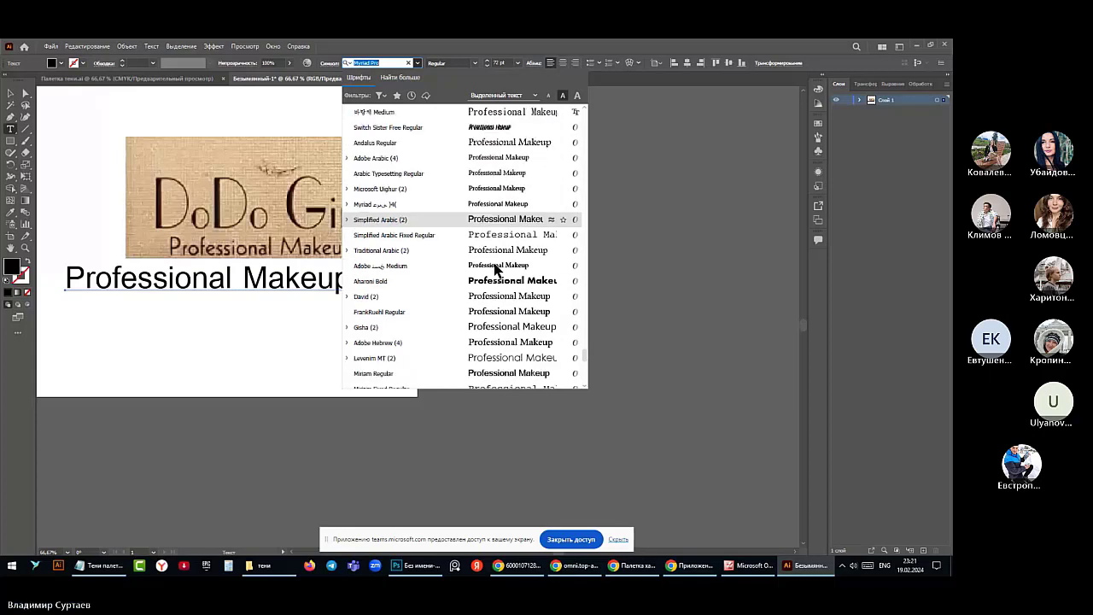
scroll(496, 270, down, 3)
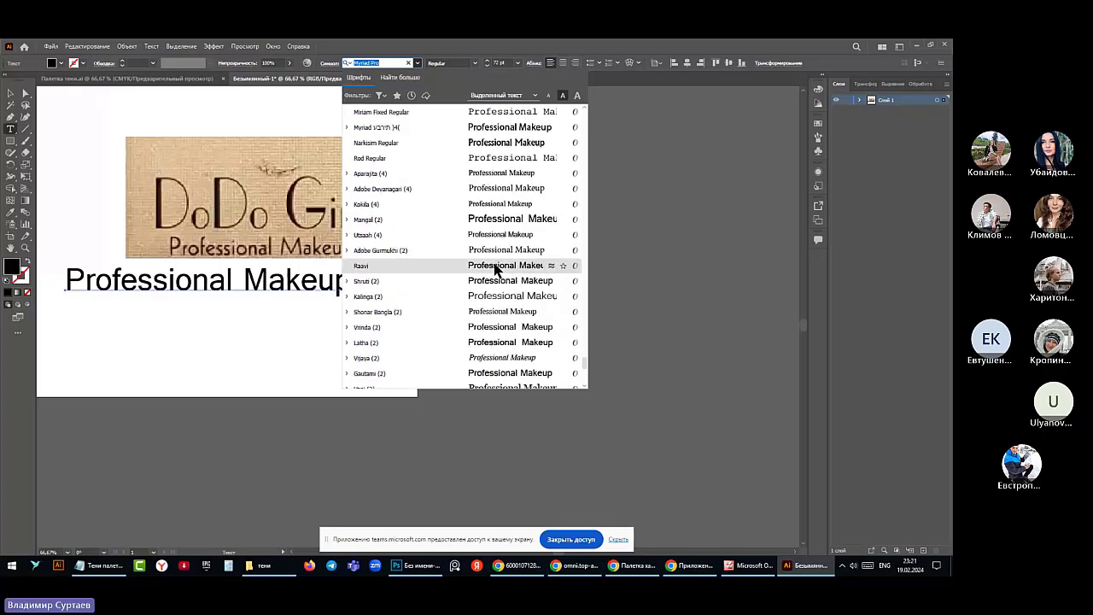
scroll(496, 269, down, 2)
scroll(496, 269, down, 7)
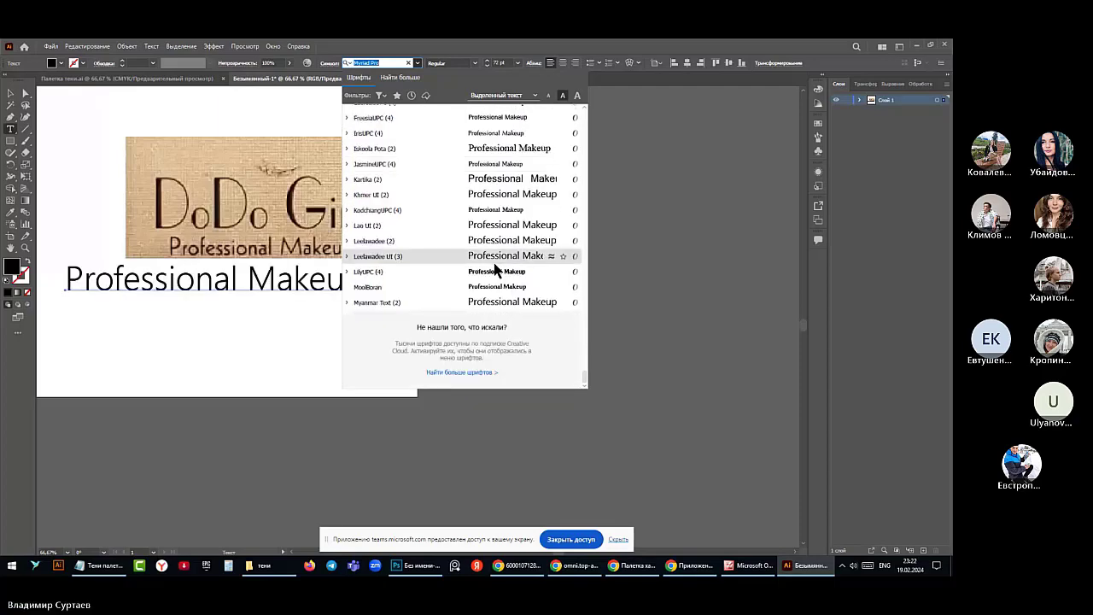
click(679, 140)
click(654, 139)
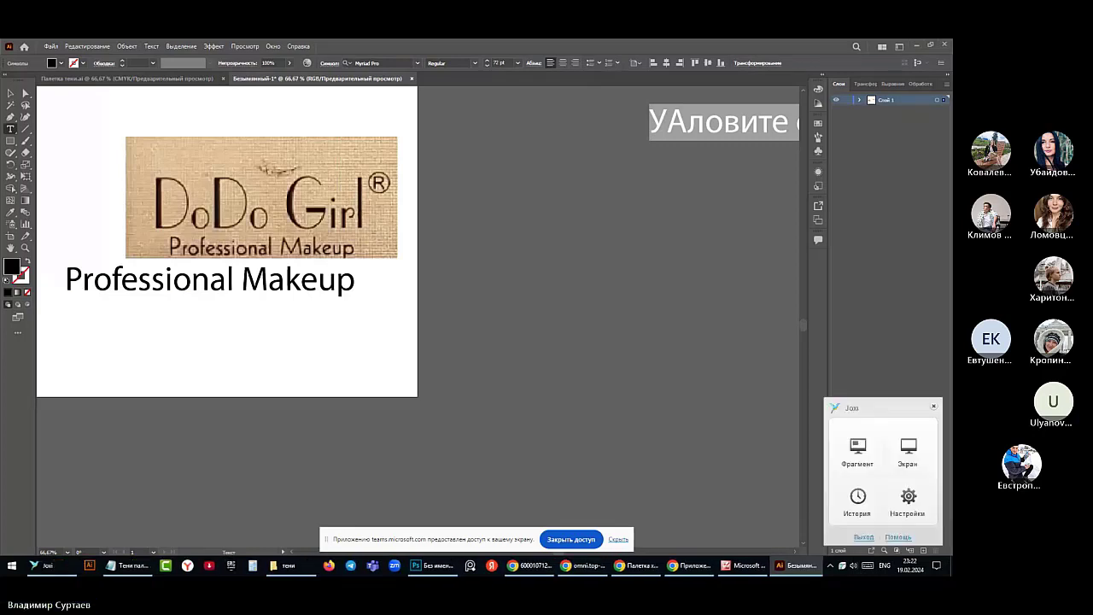
Capture a Joxi fragment of the logo's Professional Makeup lettering and save it as a Desktop JPG
click(857, 453)
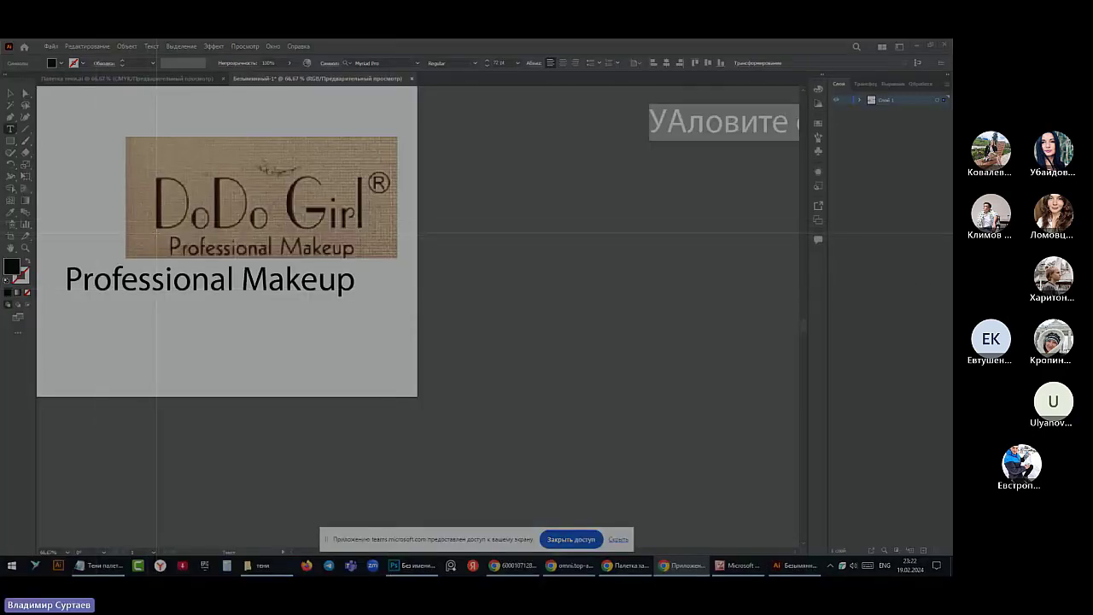
mouse_move(157, 234)
mouse_down()
mouse_move(223, 252)
mouse_move(366, 258)
mouse_up()
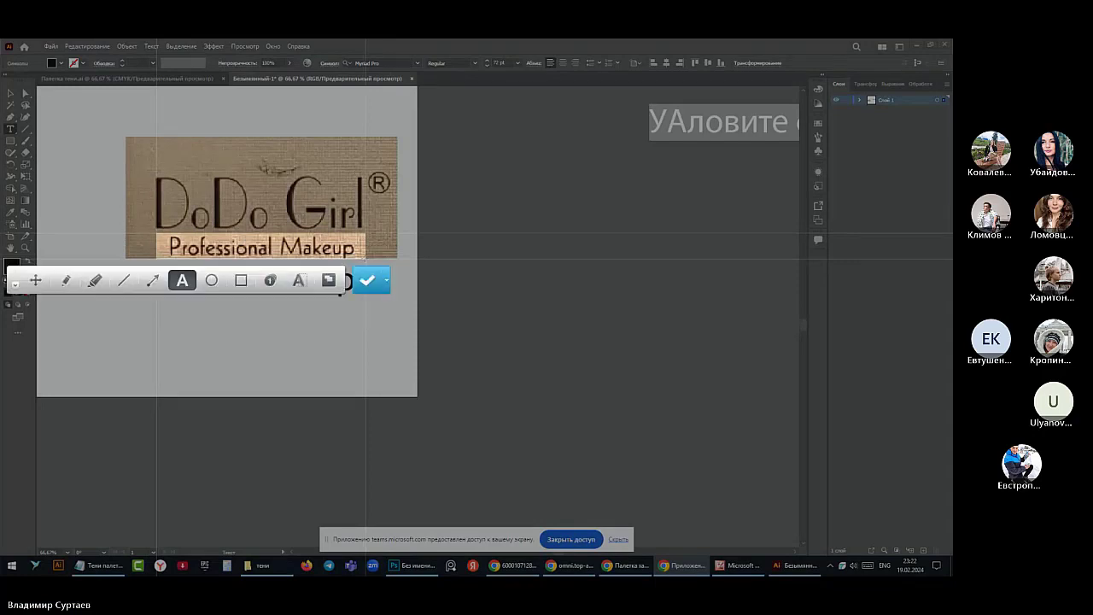
click(383, 282)
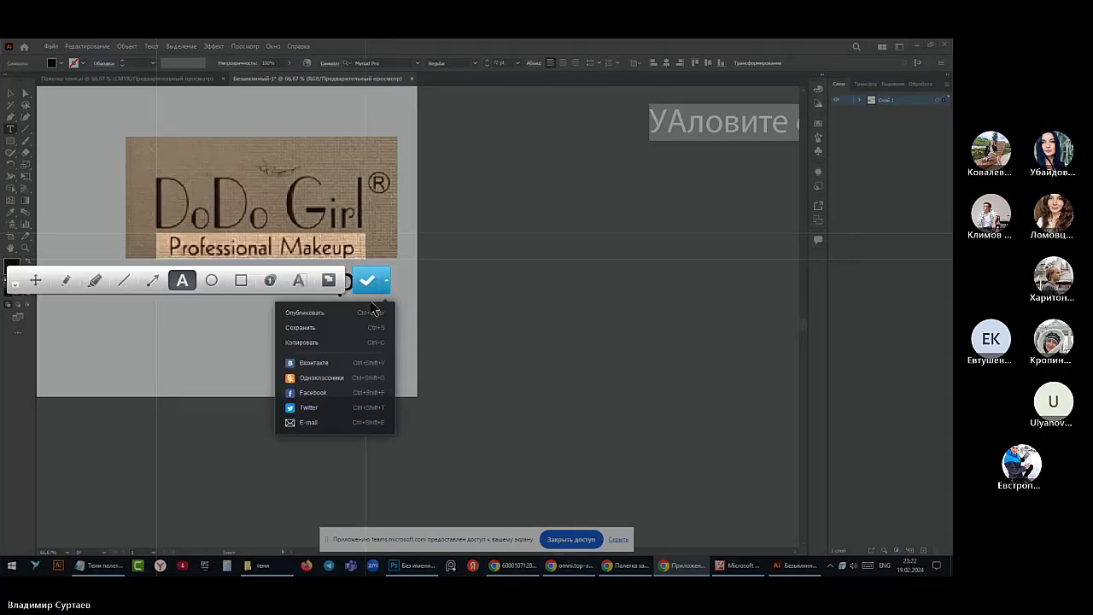
click(297, 328)
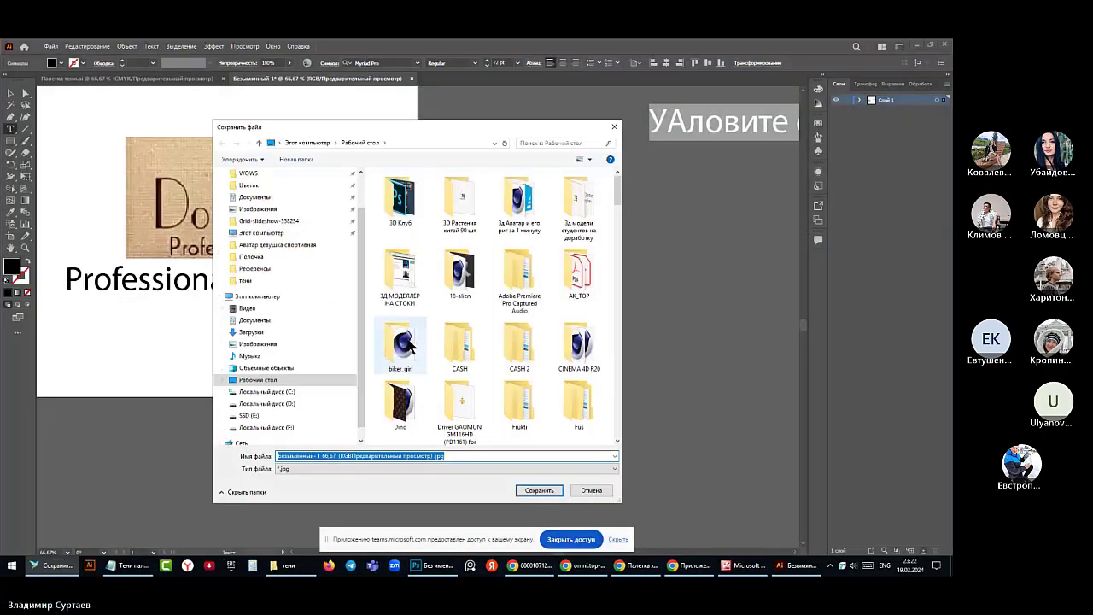
click(531, 489)
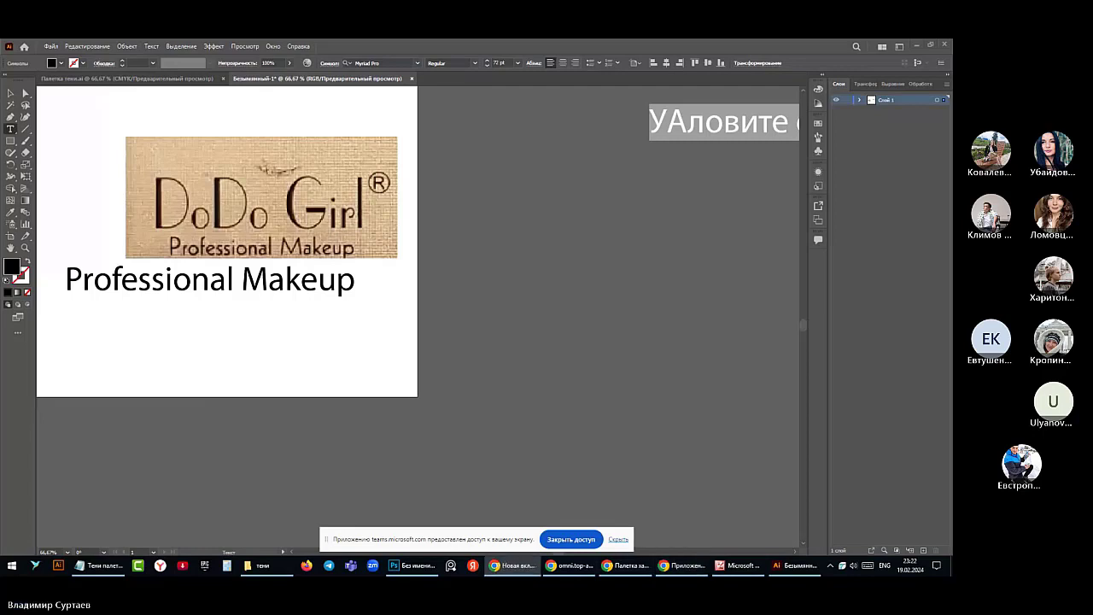
In a new Chrome window, search Google for 'найти шрифт по картинке'
key(ctrl+n)
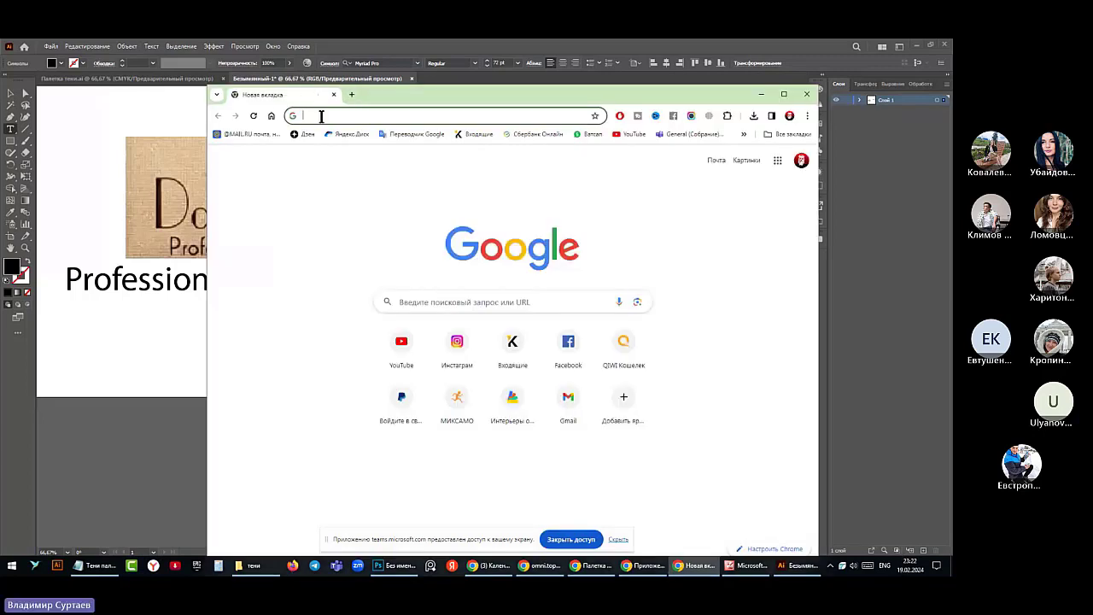
text(yfq)
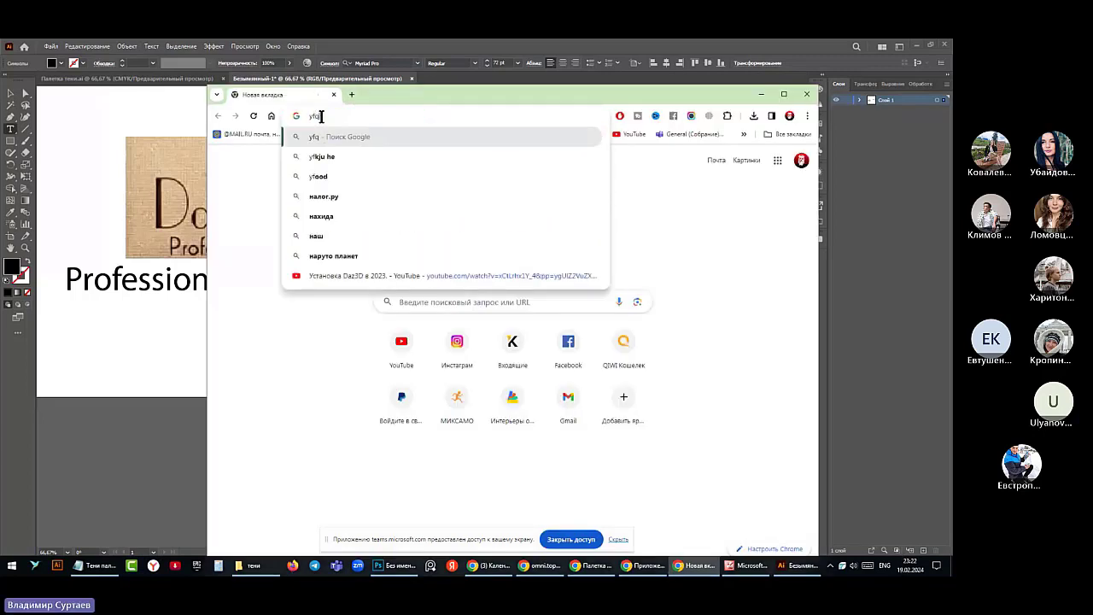
text(nb ihban)
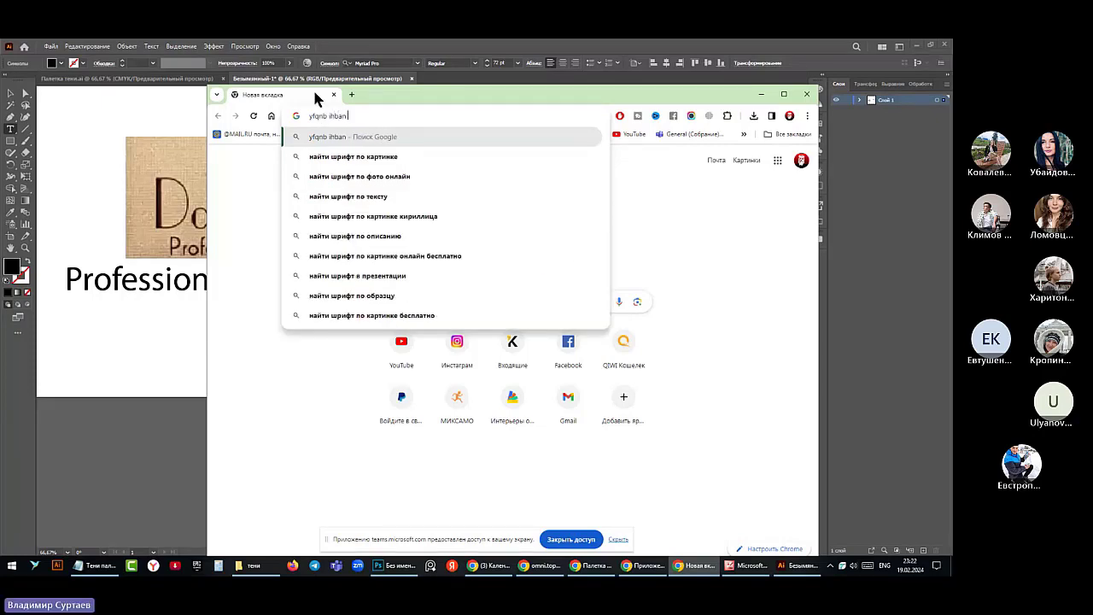
click(335, 157)
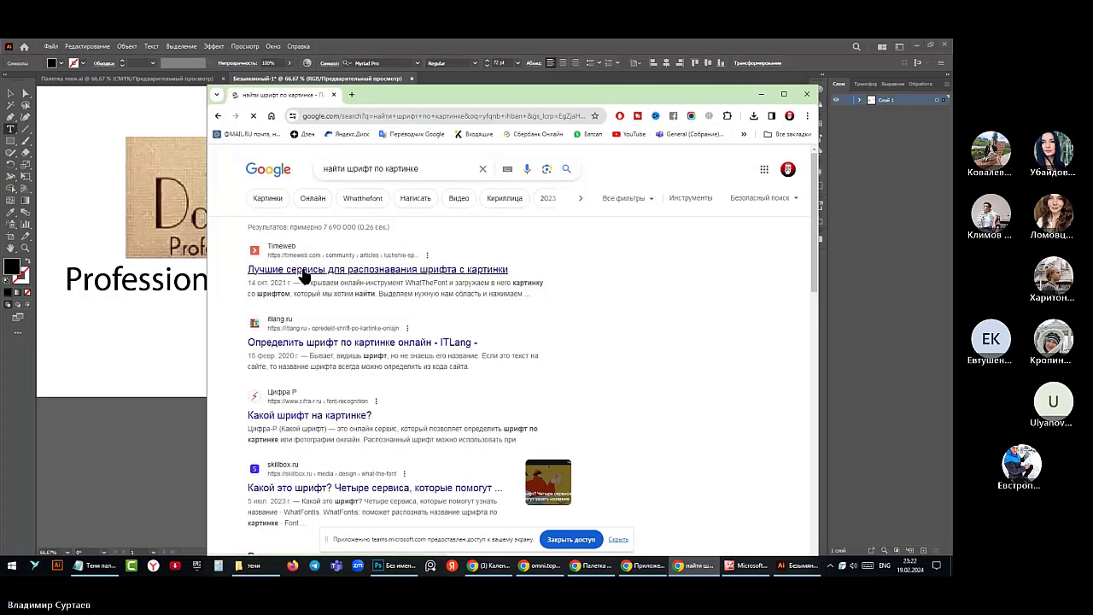
right_click(304, 273)
key(Escape)
Open the Timeweb font-recognition article and follow its WhatTheFont link
middle_click(346, 270)
click(381, 100)
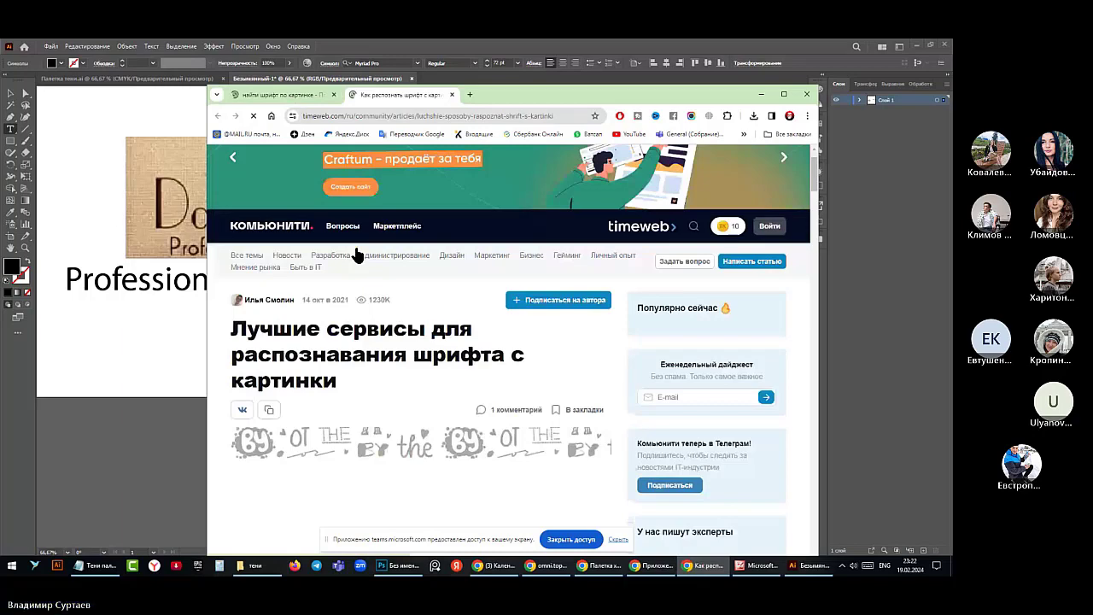
scroll(353, 251, down, 5)
click(373, 404)
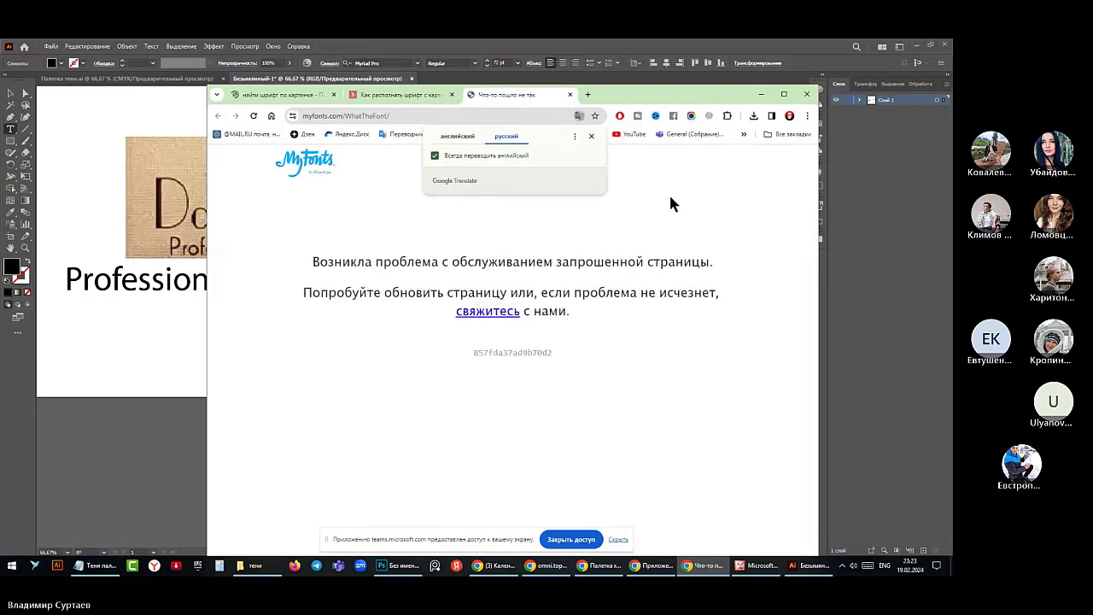
Turn on the Browsec VPN and reload WhatTheFont until it loads
click(253, 116)
click(708, 117)
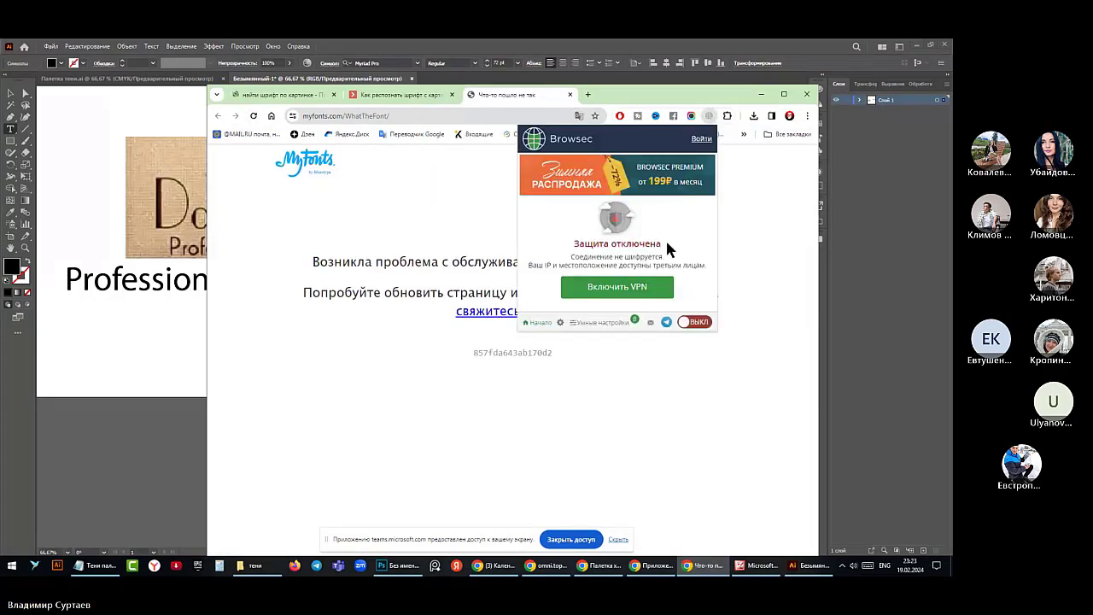
click(641, 287)
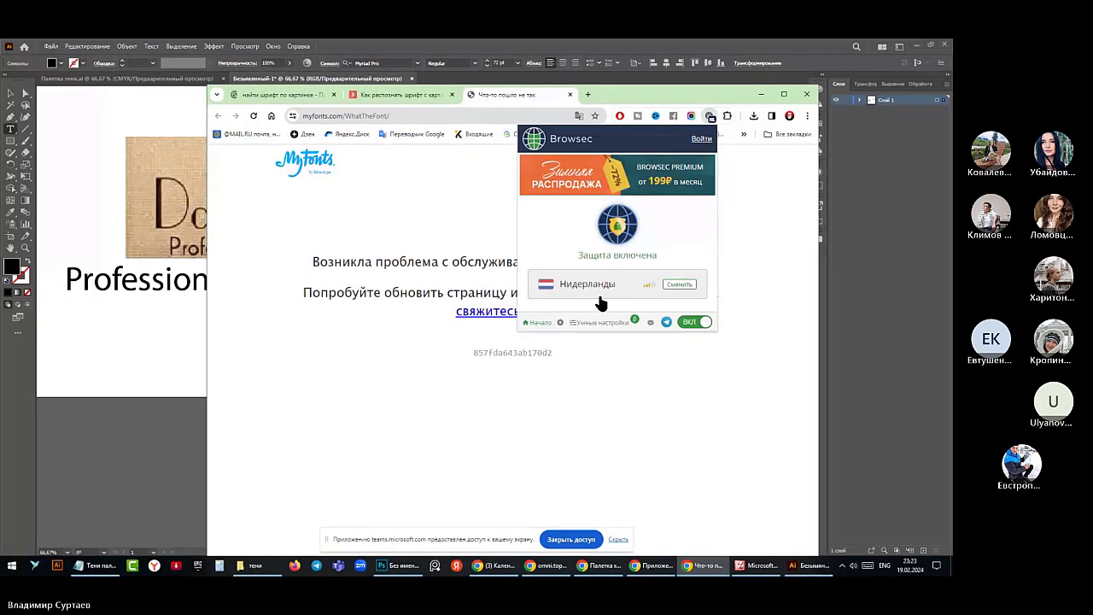
click(254, 117)
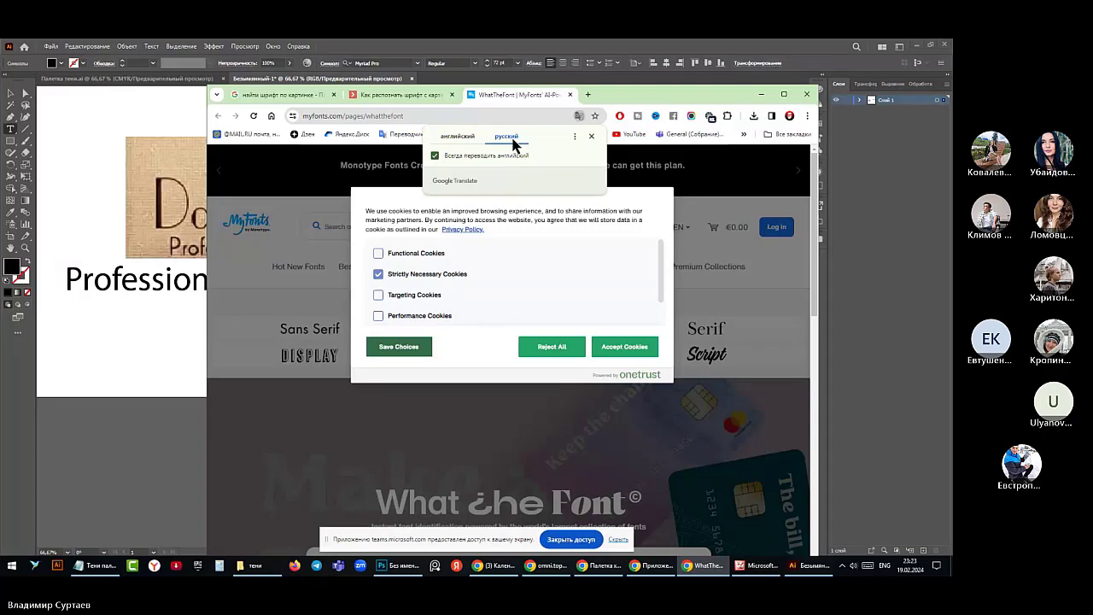
Dismiss the page's context menu and close the WhatTheFont tab
right_click(703, 188)
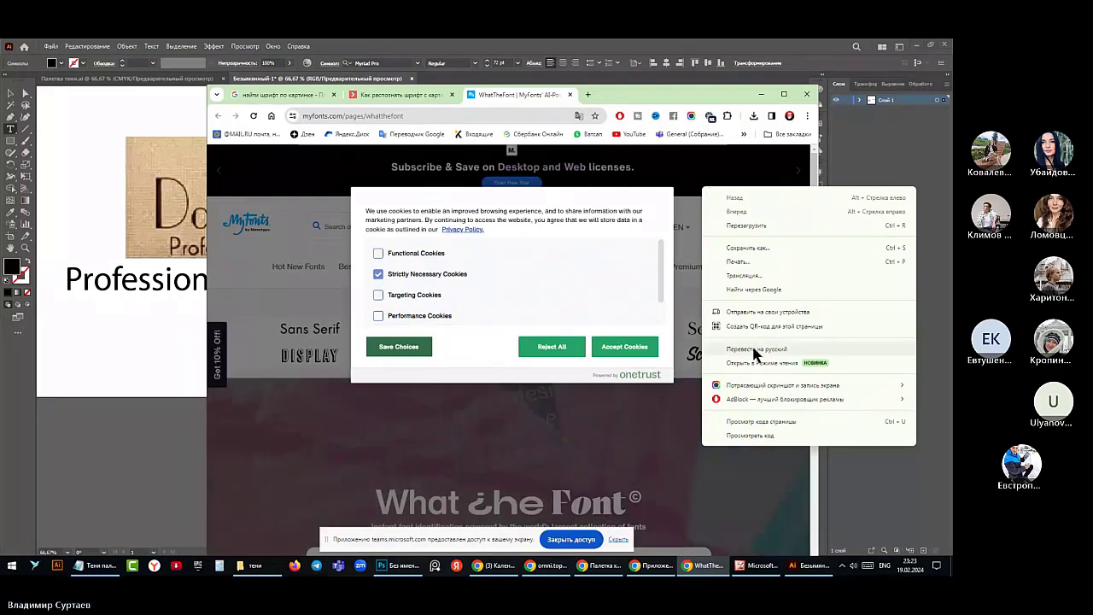
click(652, 247)
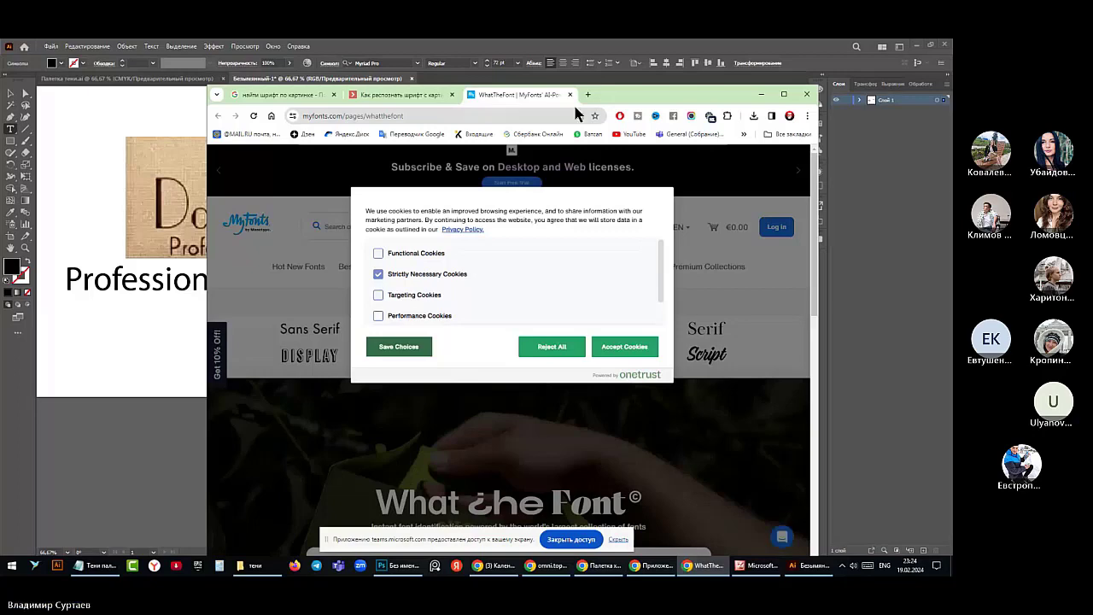
click(571, 95)
Open the article's WhatFontis link in a new tab and switch to it
scroll(401, 350, down, 2)
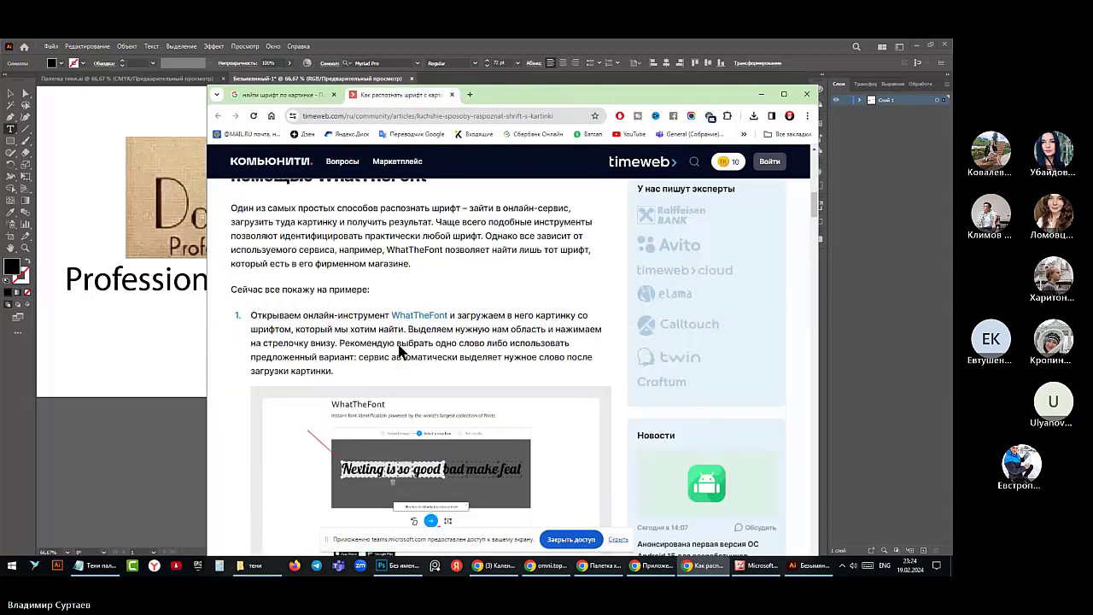
scroll(399, 351, down, 8)
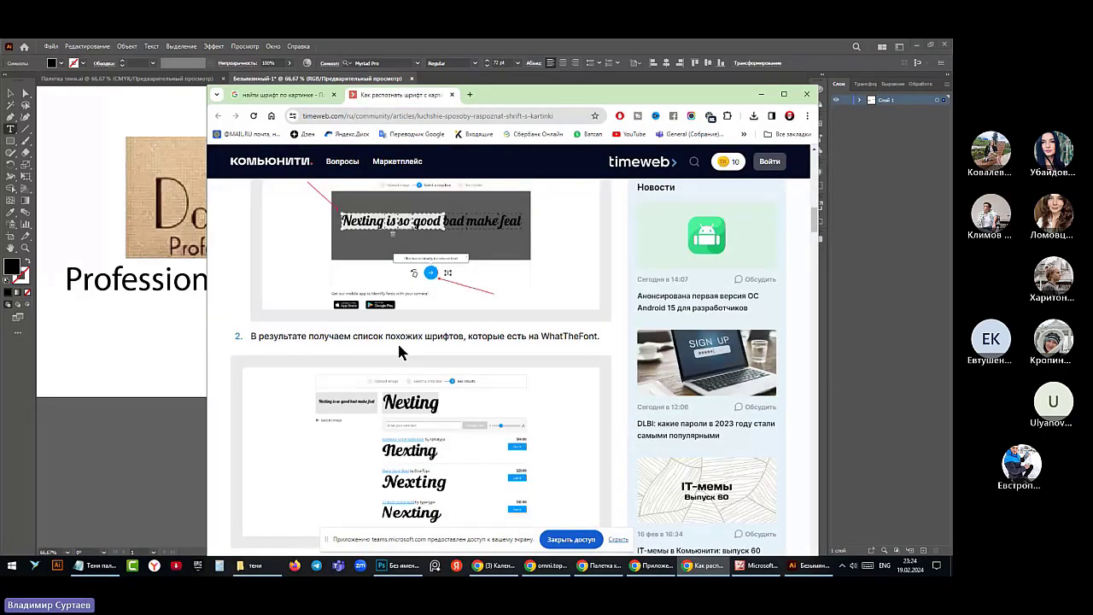
scroll(400, 351, down, 3)
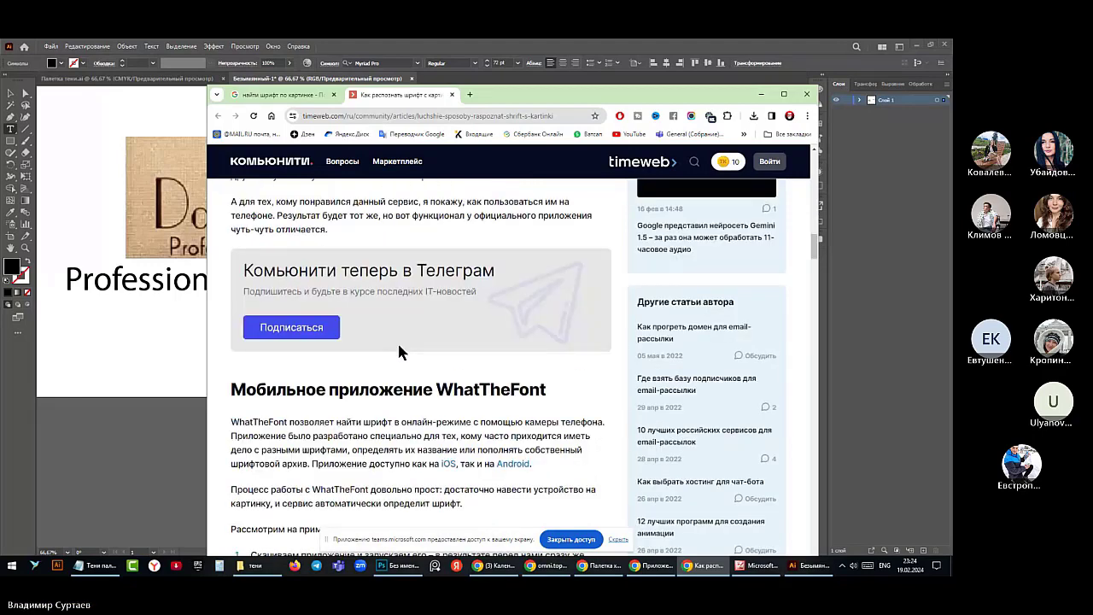
scroll(400, 351, down, 1)
scroll(399, 351, down, 3)
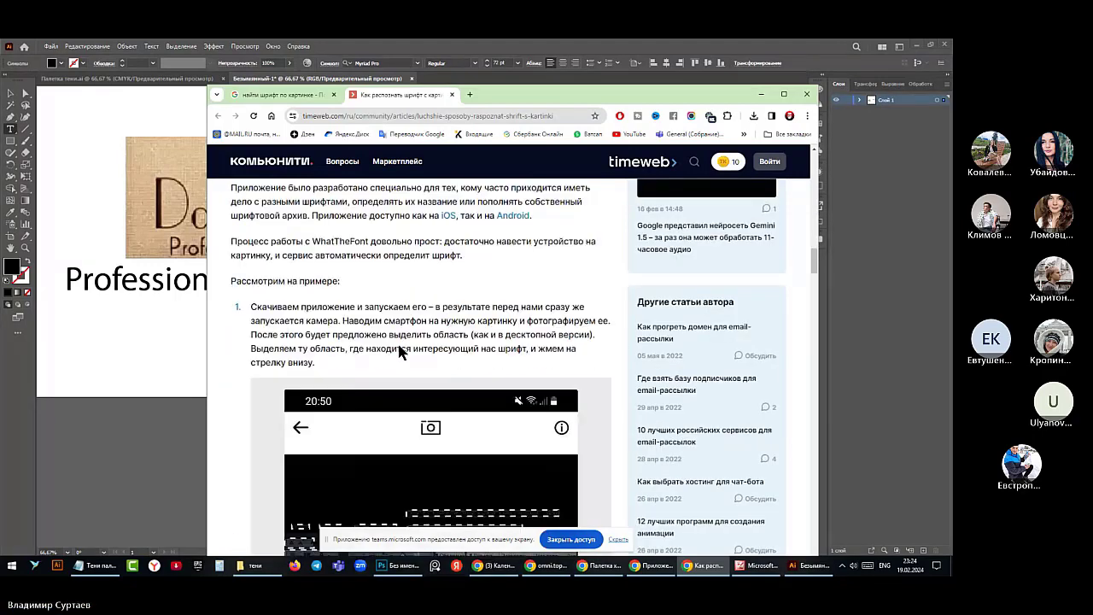
scroll(398, 351, down, 12)
scroll(399, 351, up, 3)
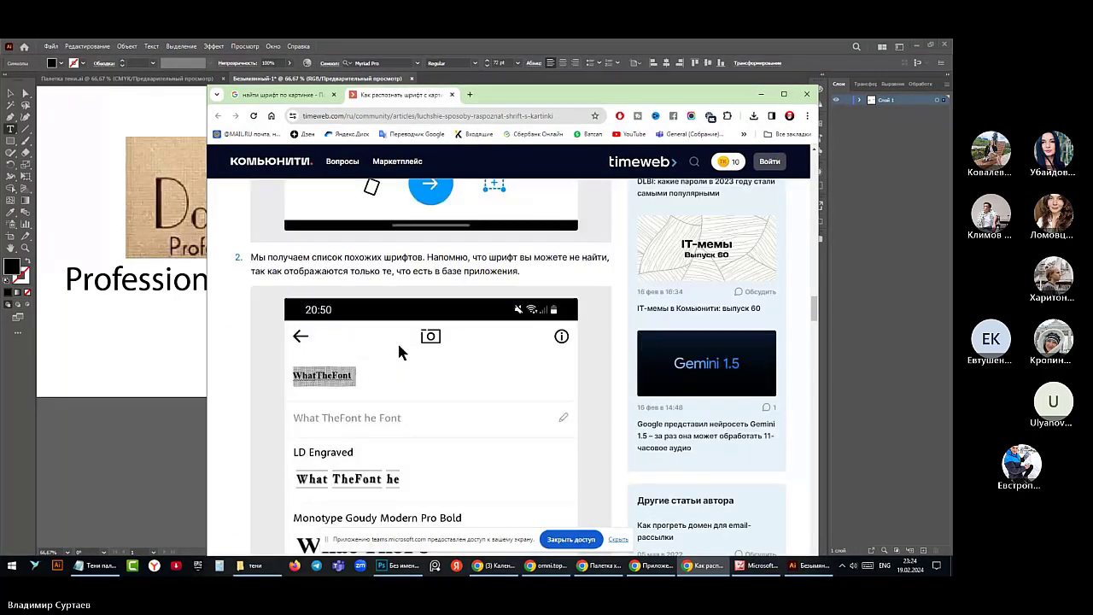
scroll(399, 351, down, 4)
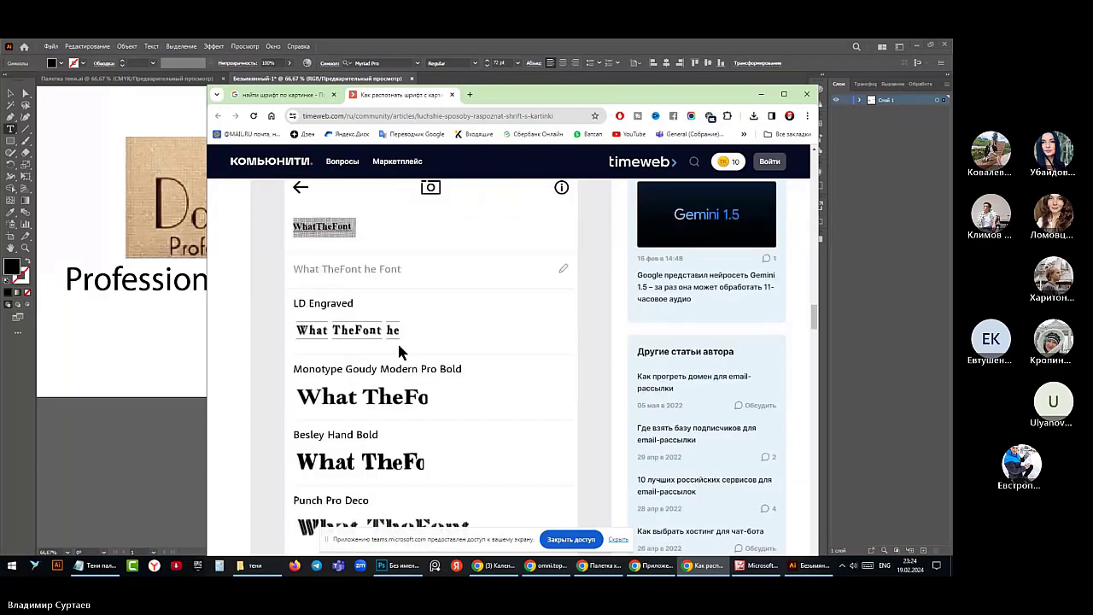
scroll(399, 351, down, 5)
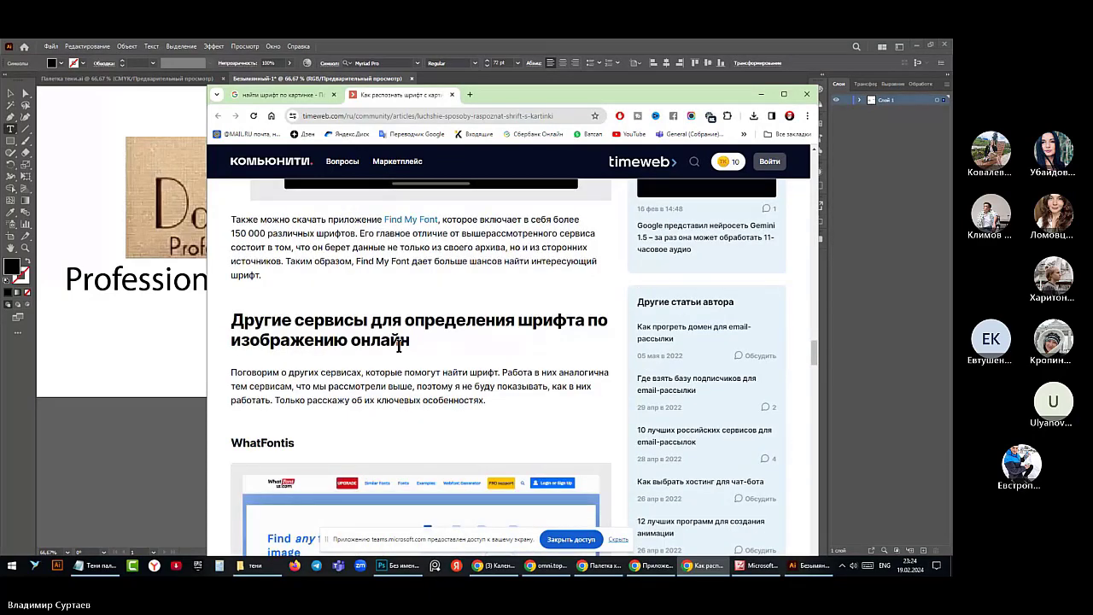
scroll(398, 346, down, 3)
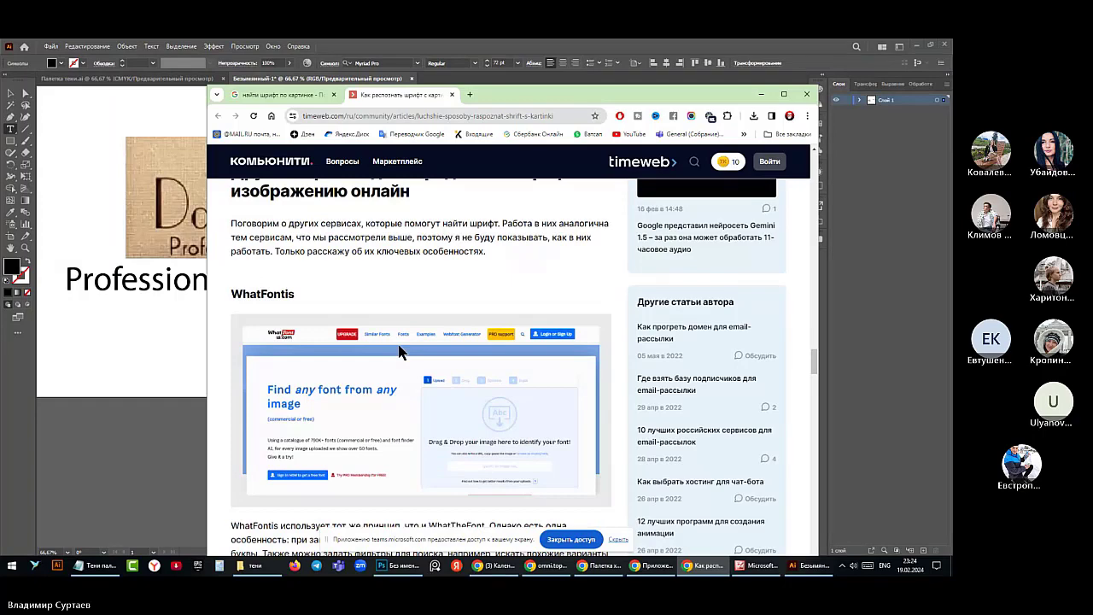
scroll(399, 351, down, 3)
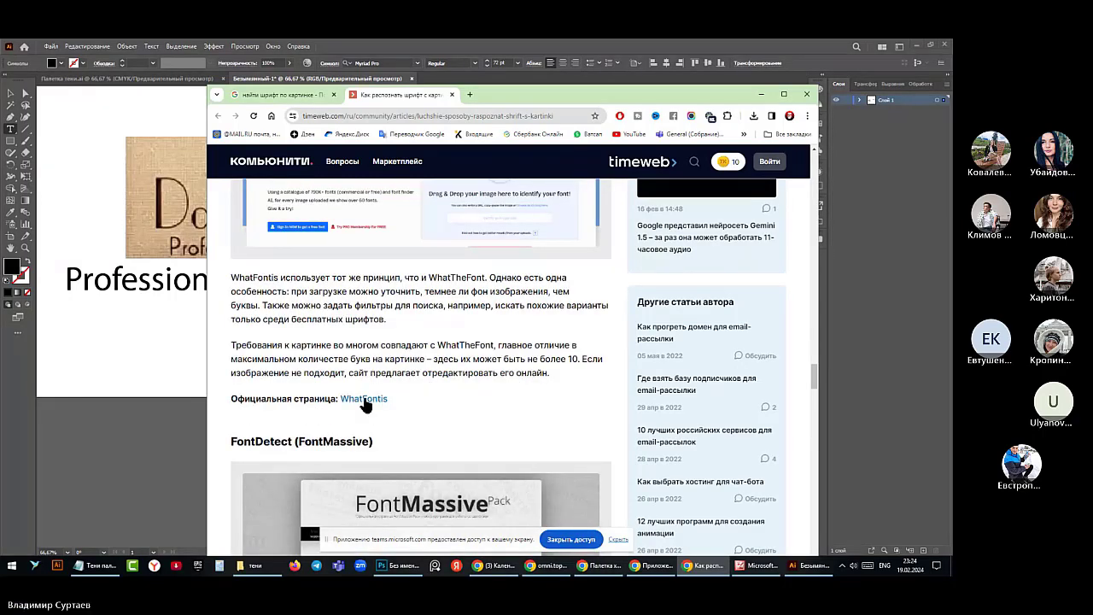
right_click(364, 401)
click(435, 246)
click(511, 95)
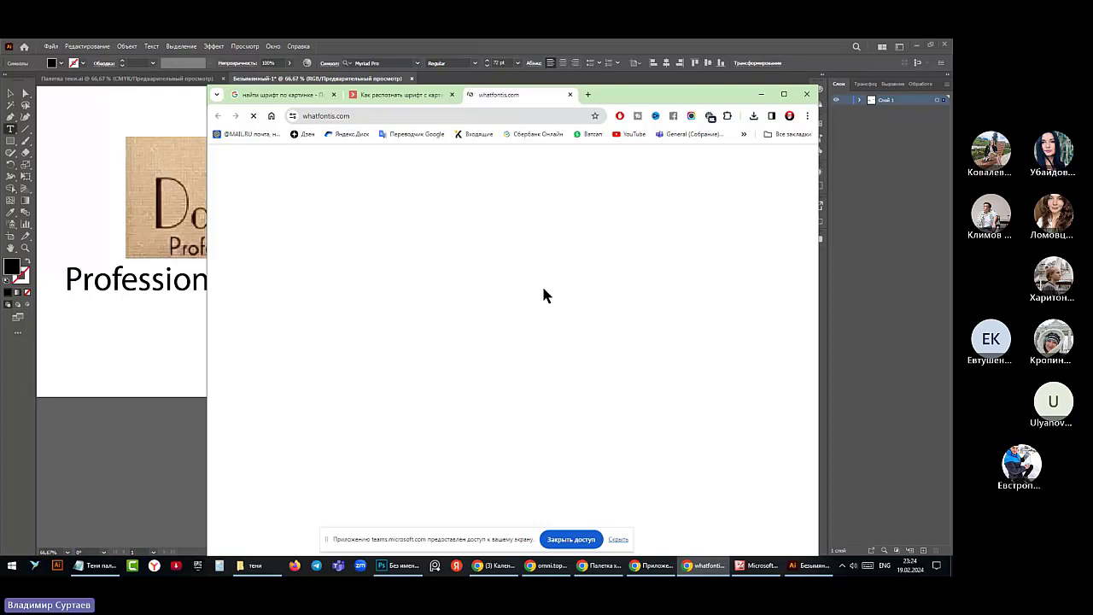
Switch the Browsec VPN extension off (ВЫКЛ)
click(709, 117)
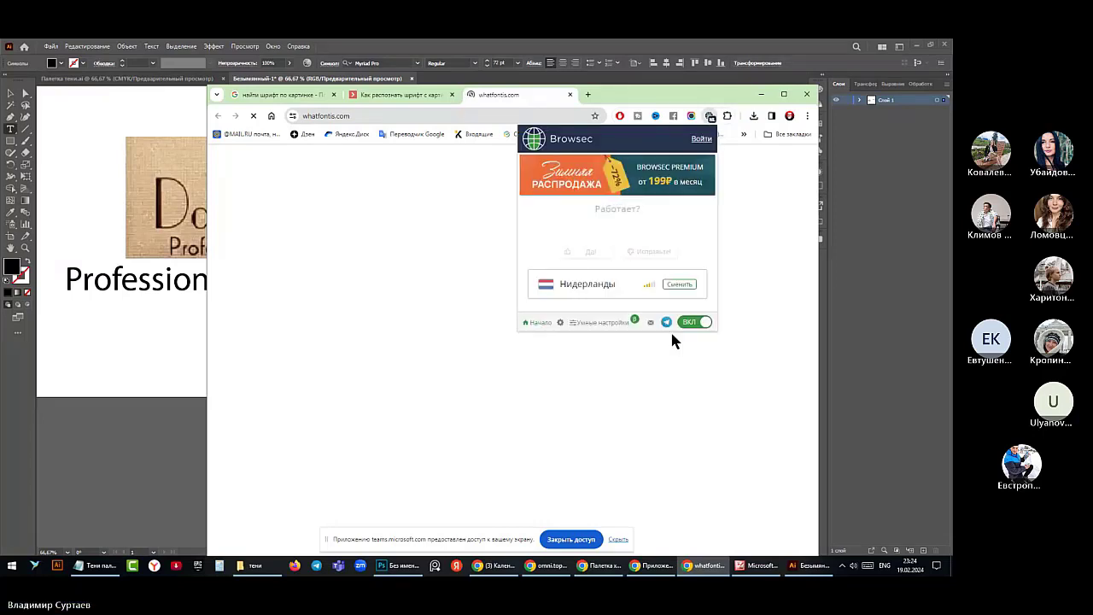
click(685, 324)
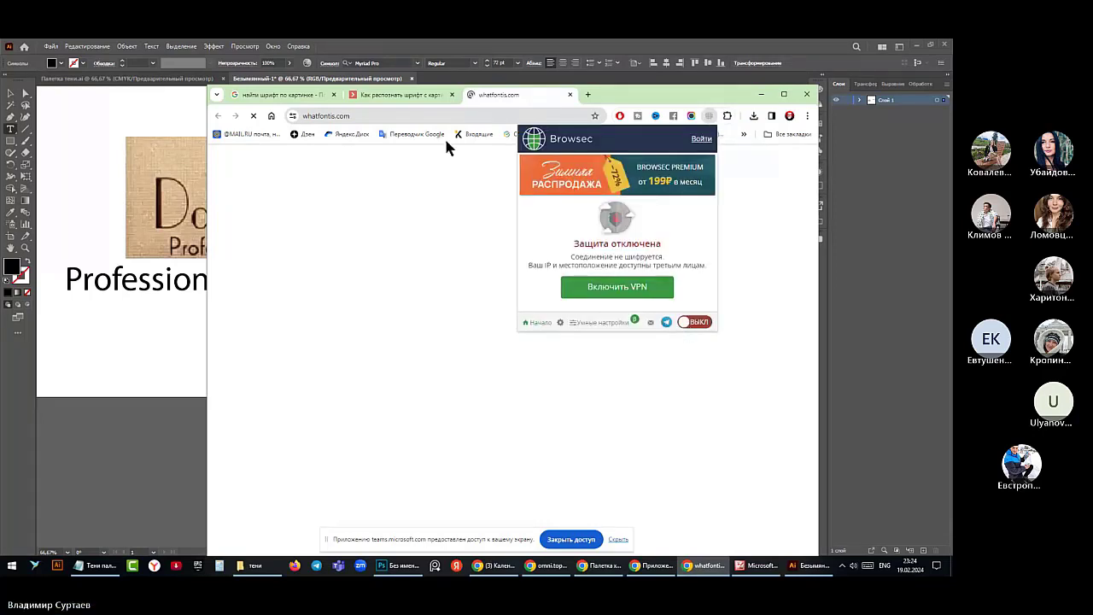
click(709, 117)
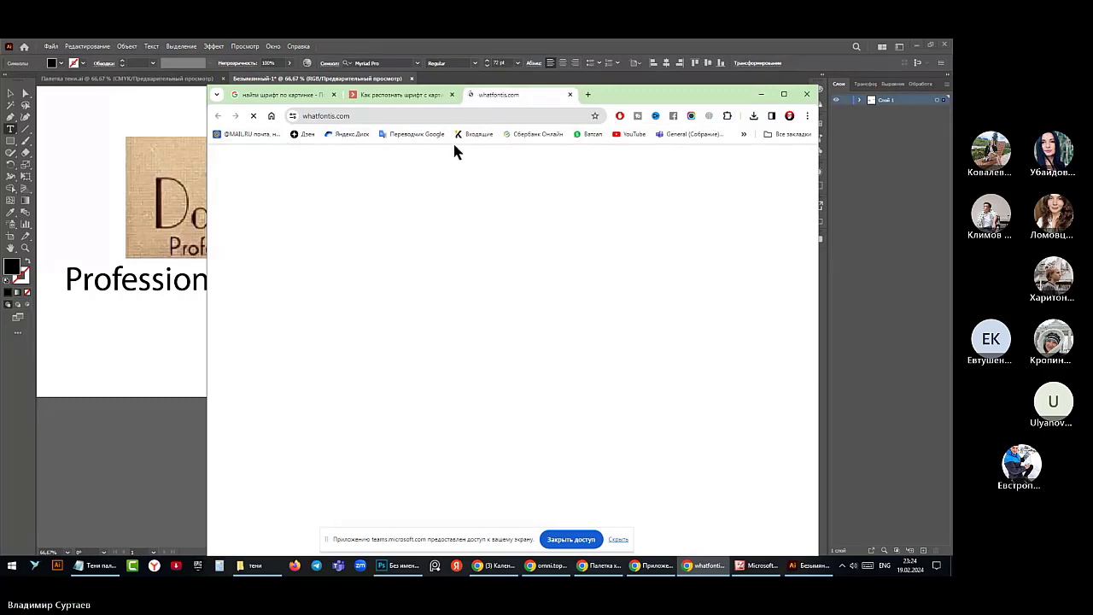
Reopen the WhatFontis link from the font-recognition article and close the blank whatfontis.com tab
click(398, 95)
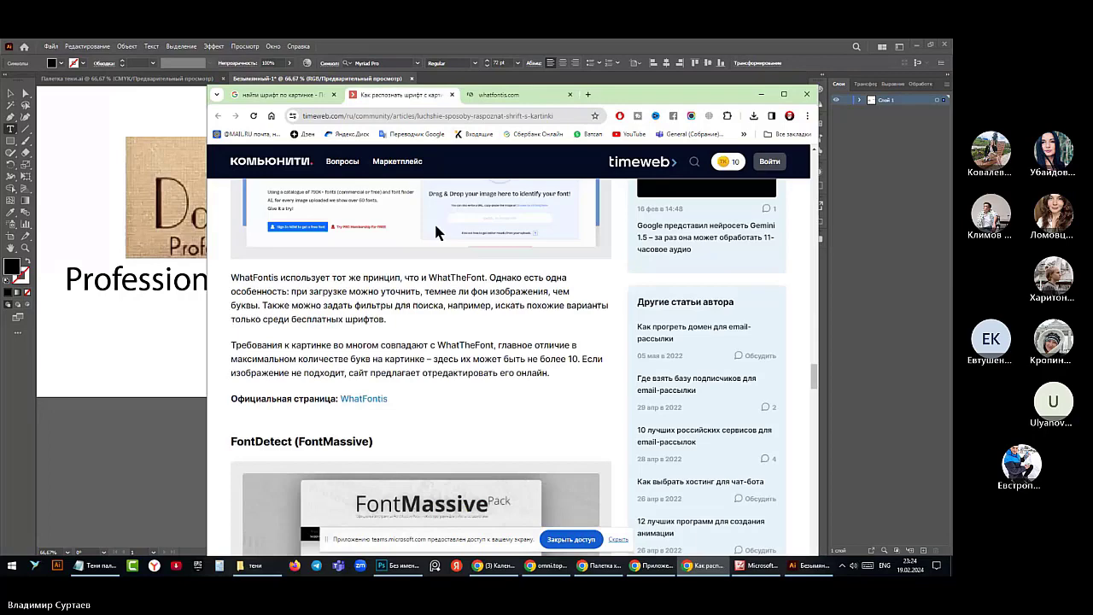
click(373, 397)
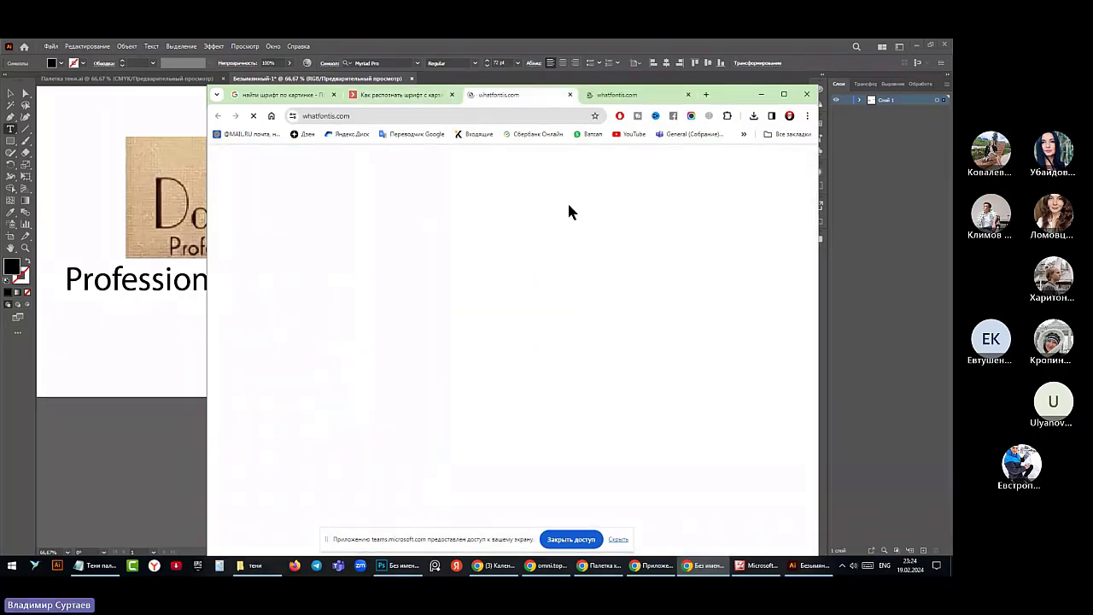
click(679, 98)
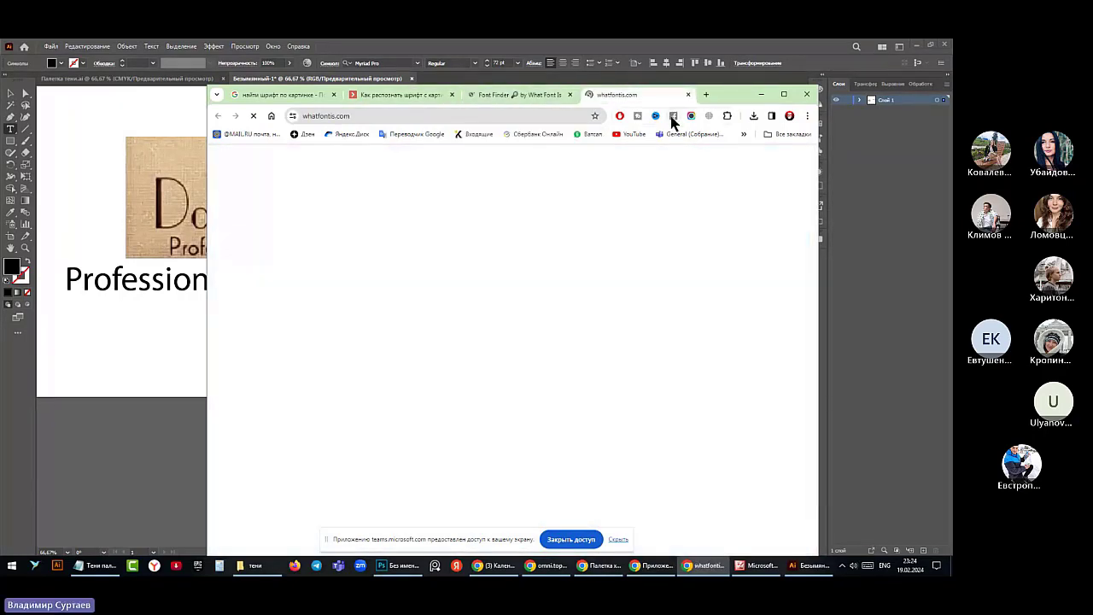
click(688, 94)
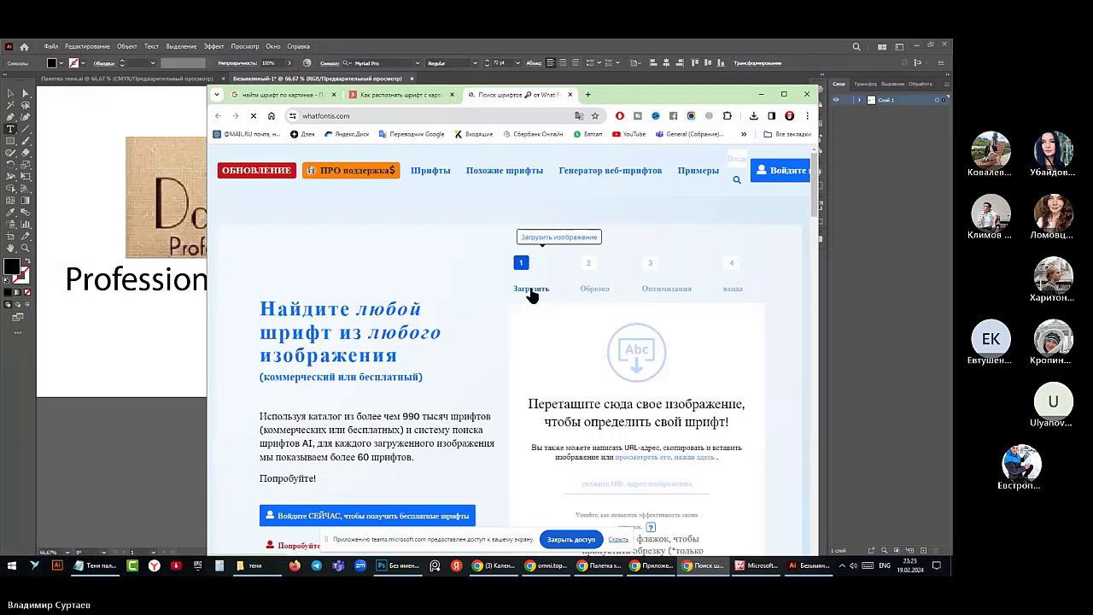
scroll(422, 334, down, 1)
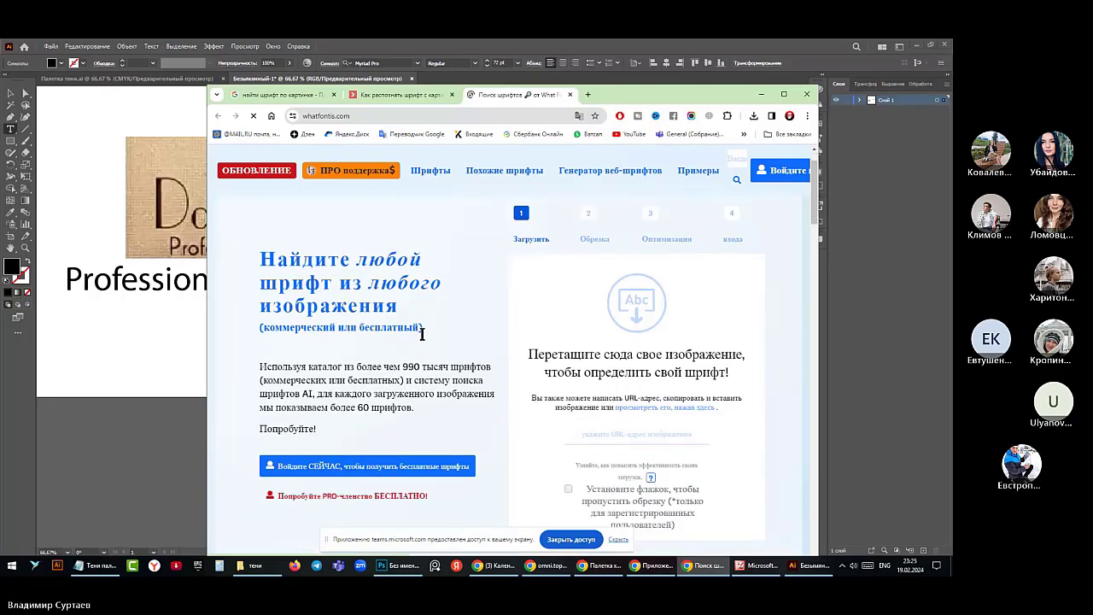
scroll(422, 334, down, 3)
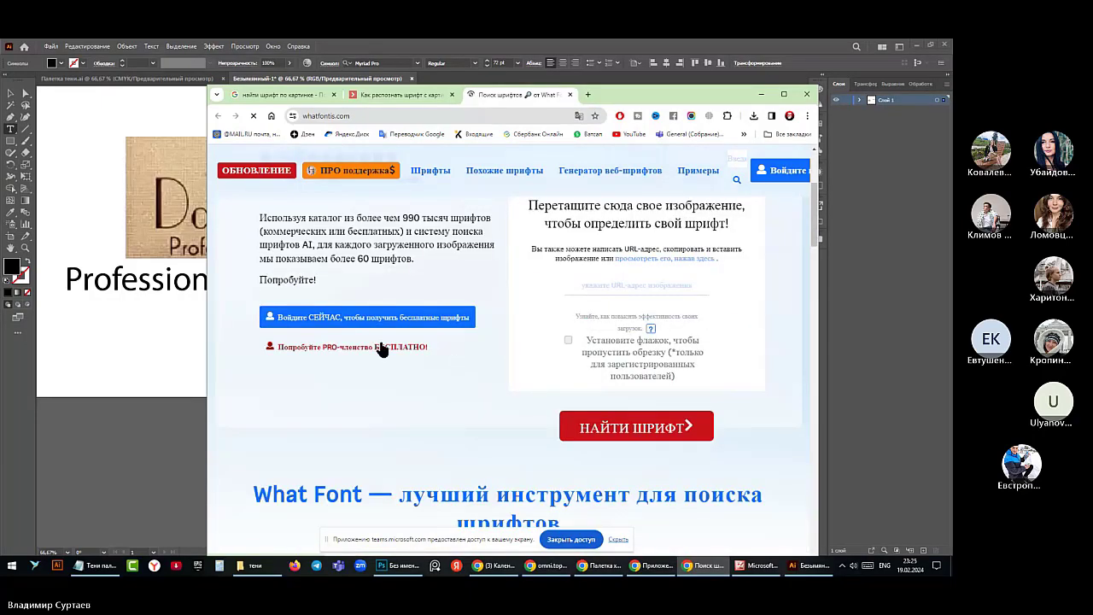
click(639, 429)
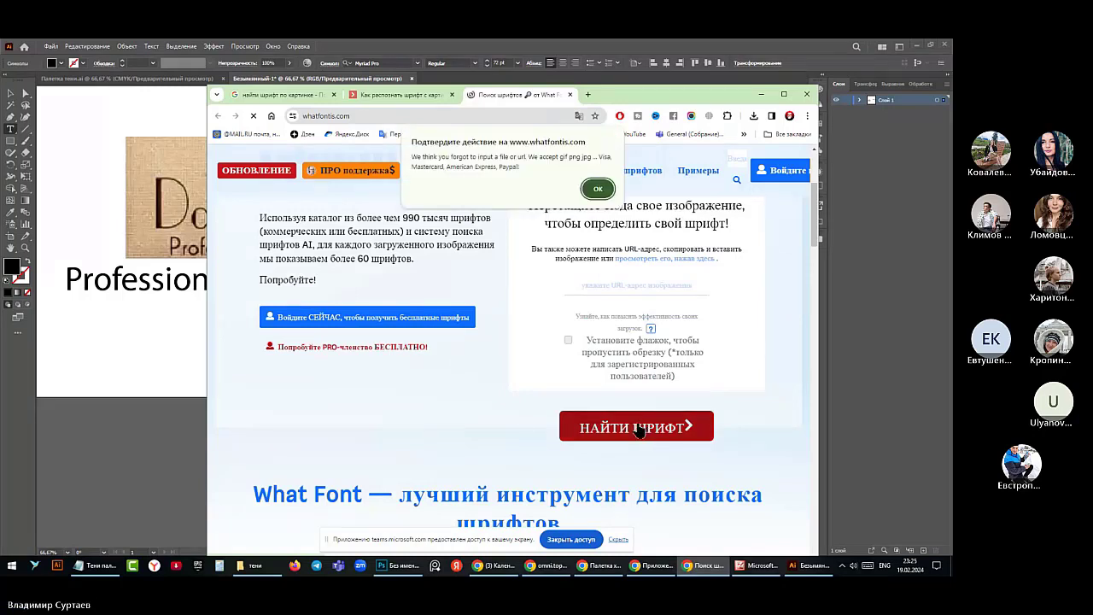
click(598, 189)
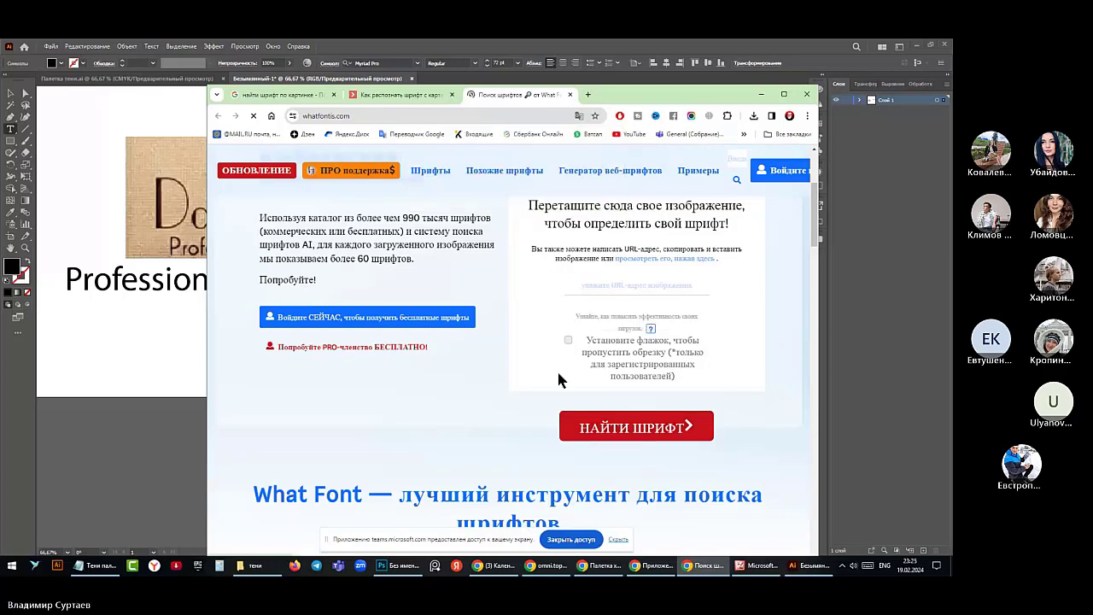
scroll(560, 380, down, 5)
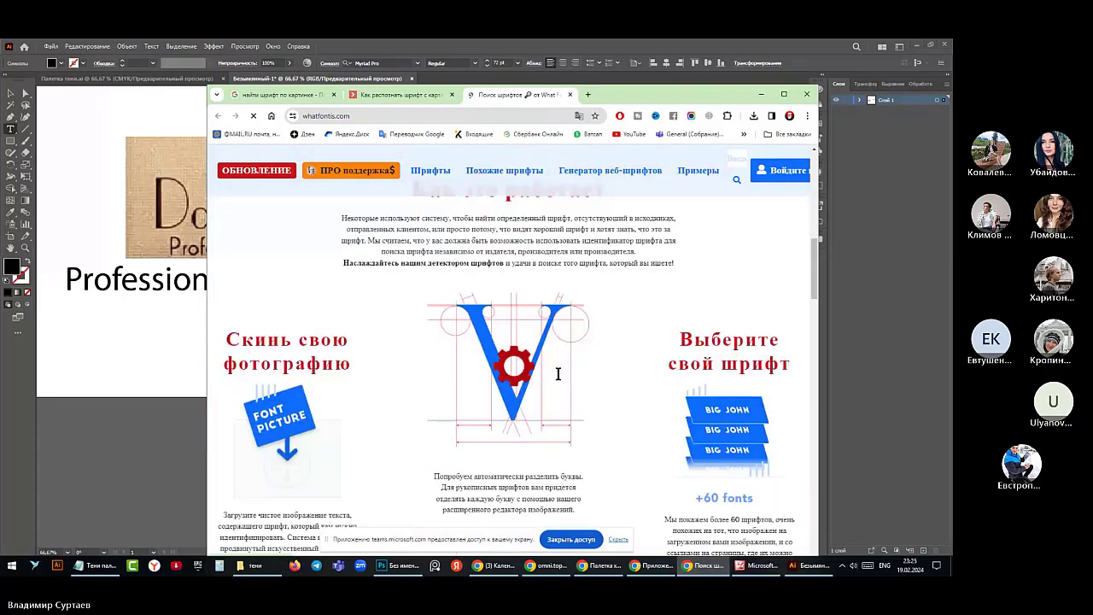
scroll(557, 373, down, 5)
scroll(559, 380, down, 2)
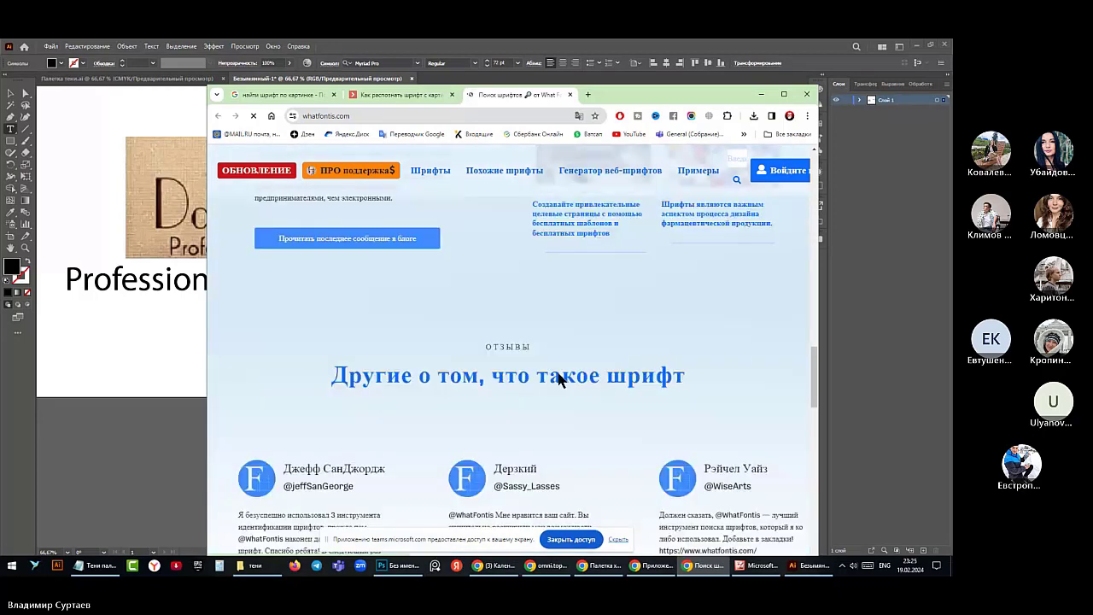
scroll(557, 375, down, 6)
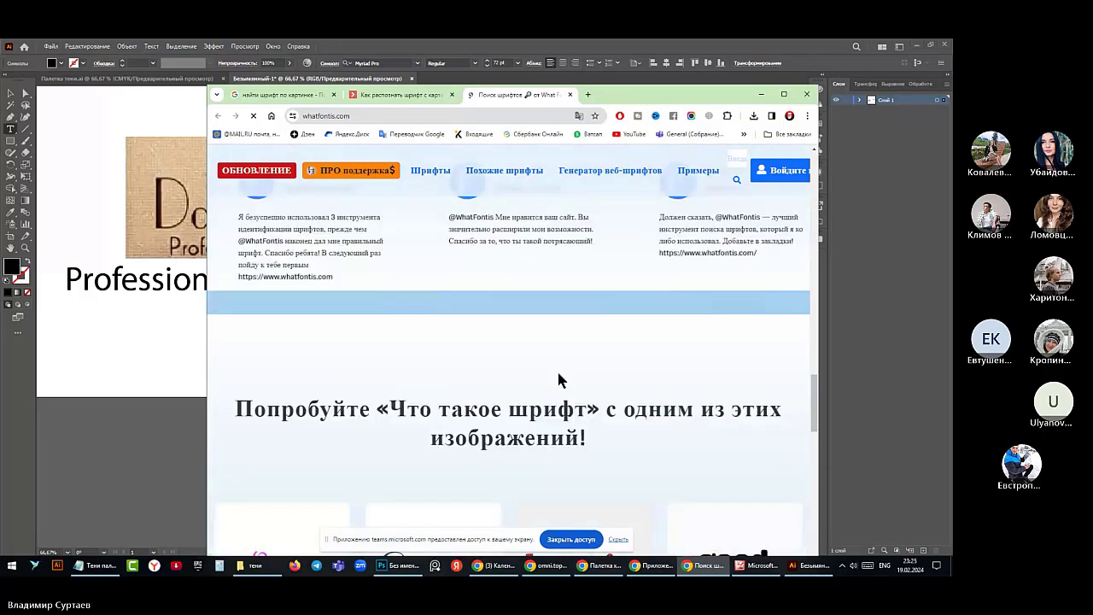
scroll(560, 381, down, 2)
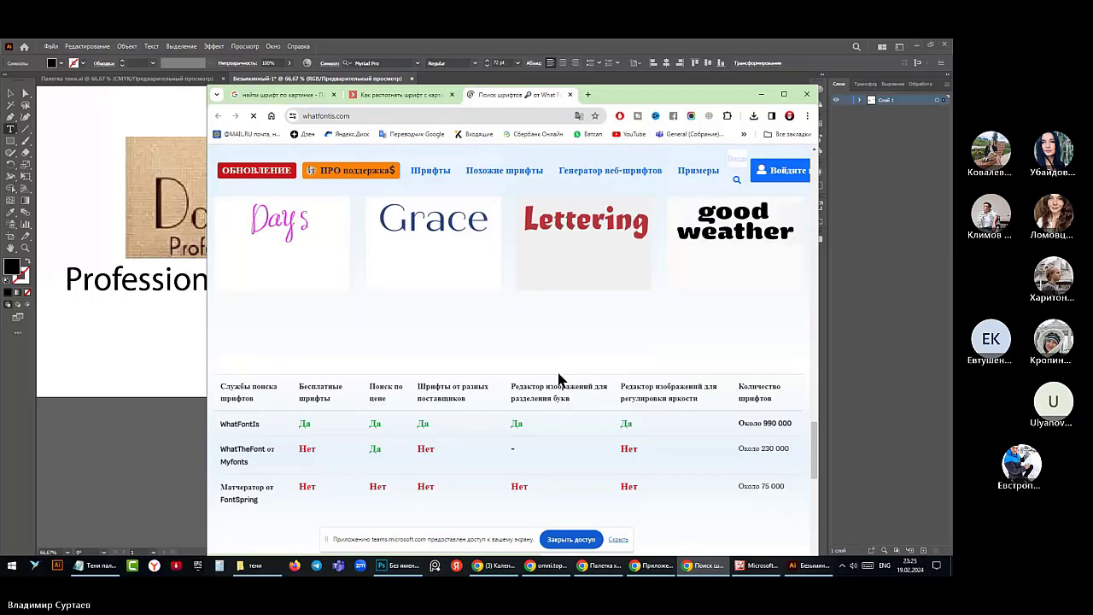
scroll(559, 380, down, 1)
scroll(560, 380, down, 4)
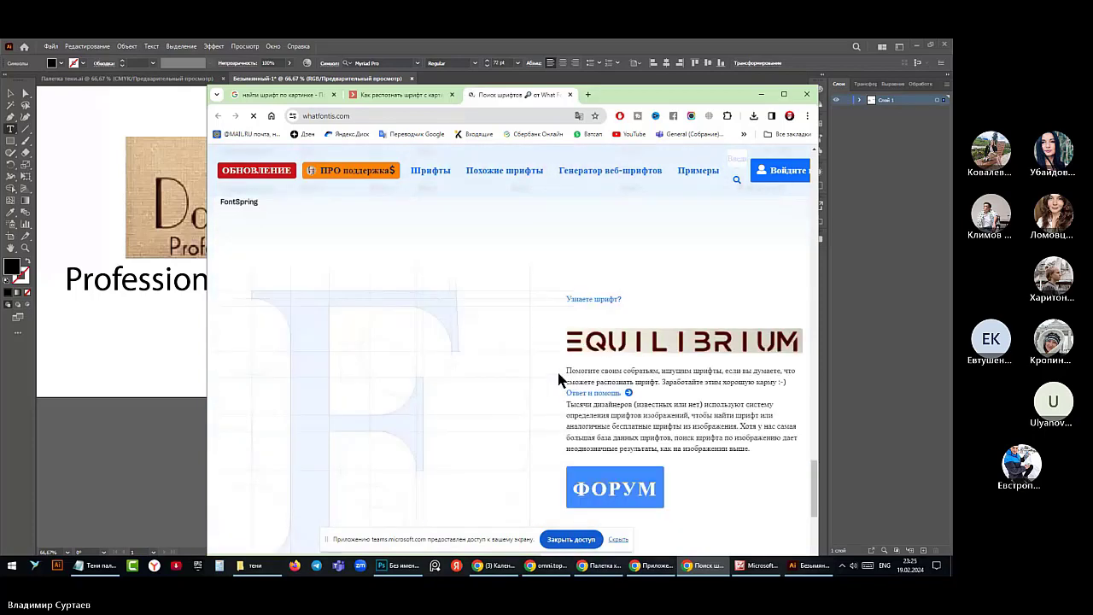
scroll(560, 380, up, 20)
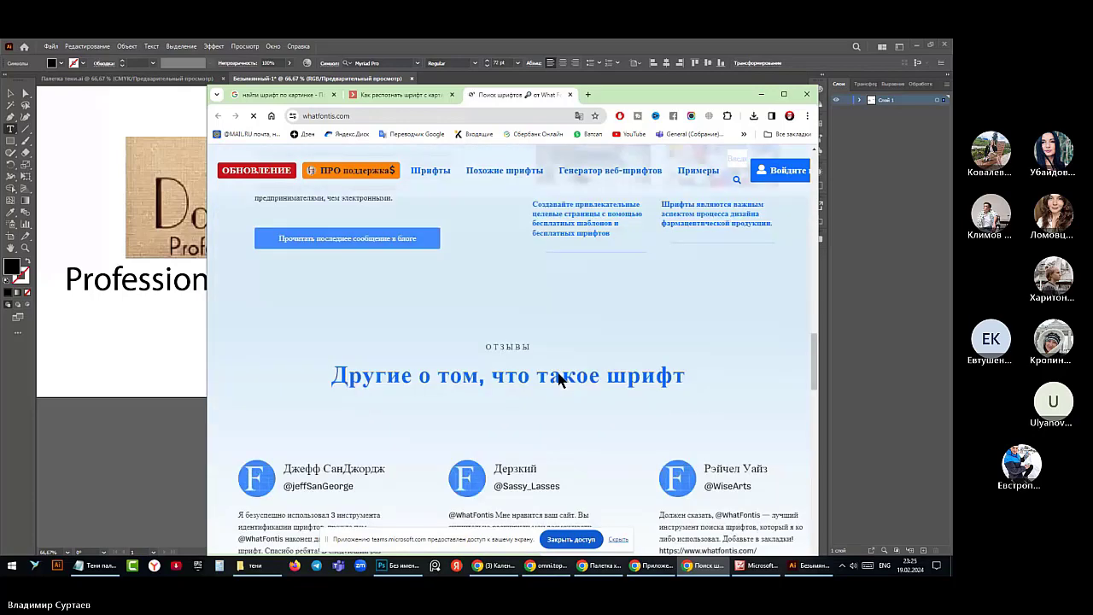
scroll(553, 373, up, 5)
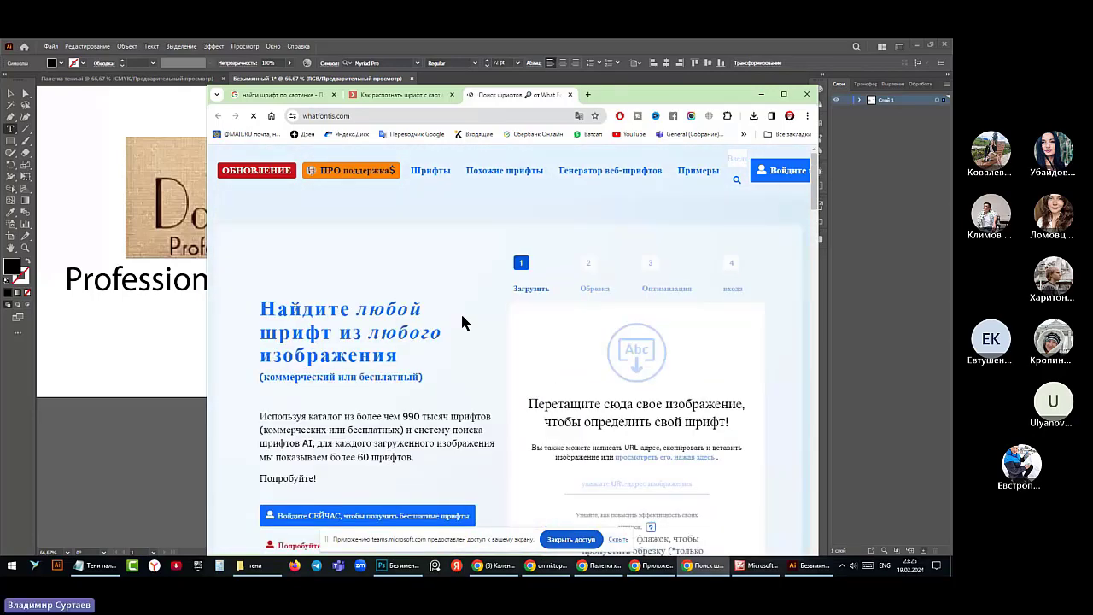
click(779, 89)
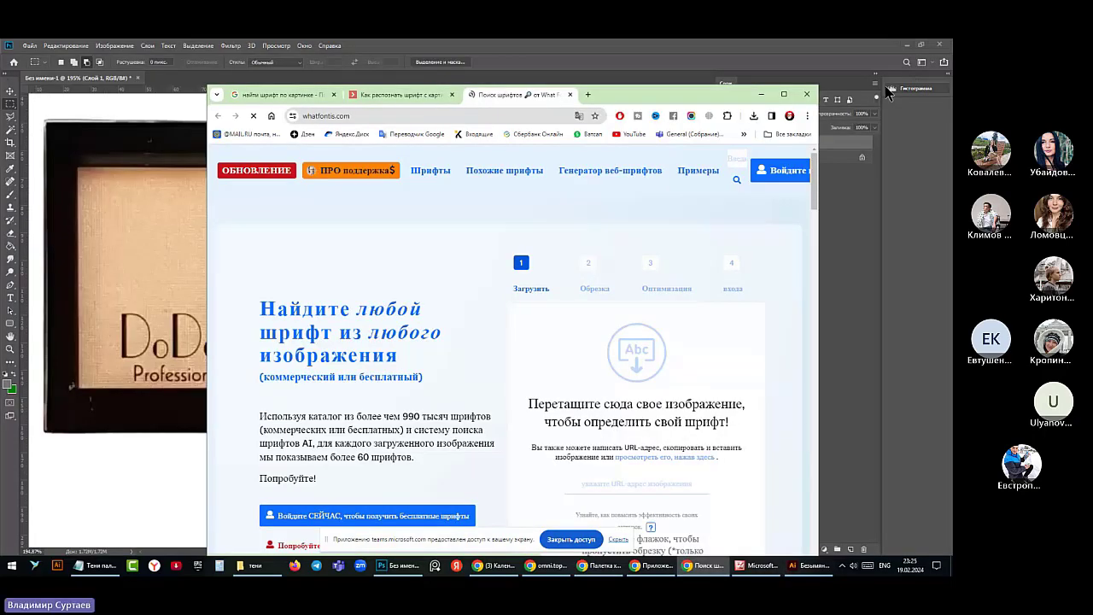
Upload the Professional Makeup image from the desktop and fit the crop box around both words
click(906, 44)
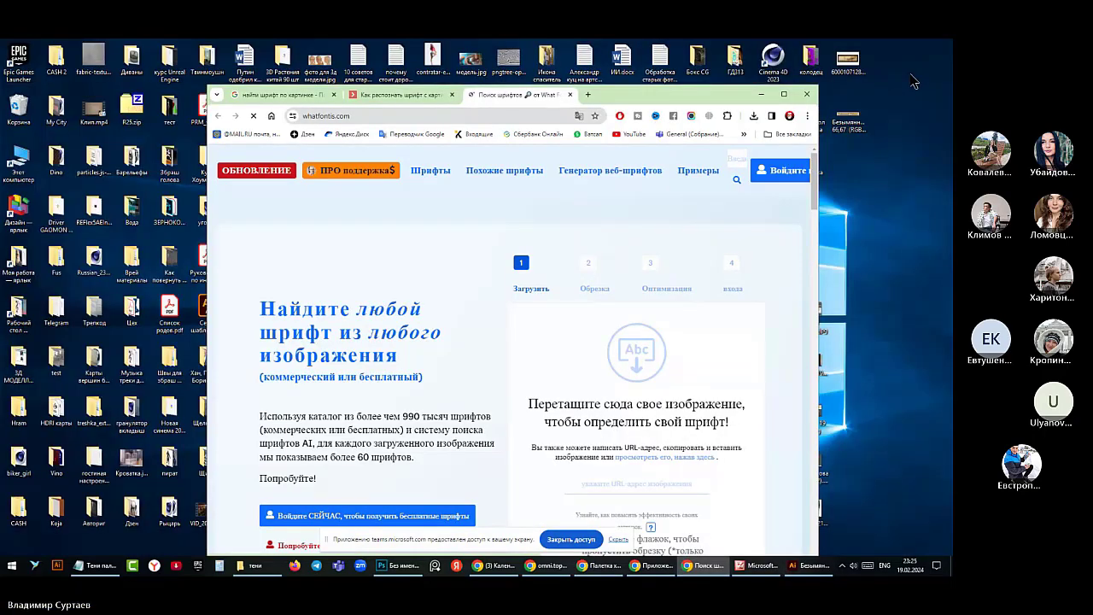
drag(848, 116, 623, 337)
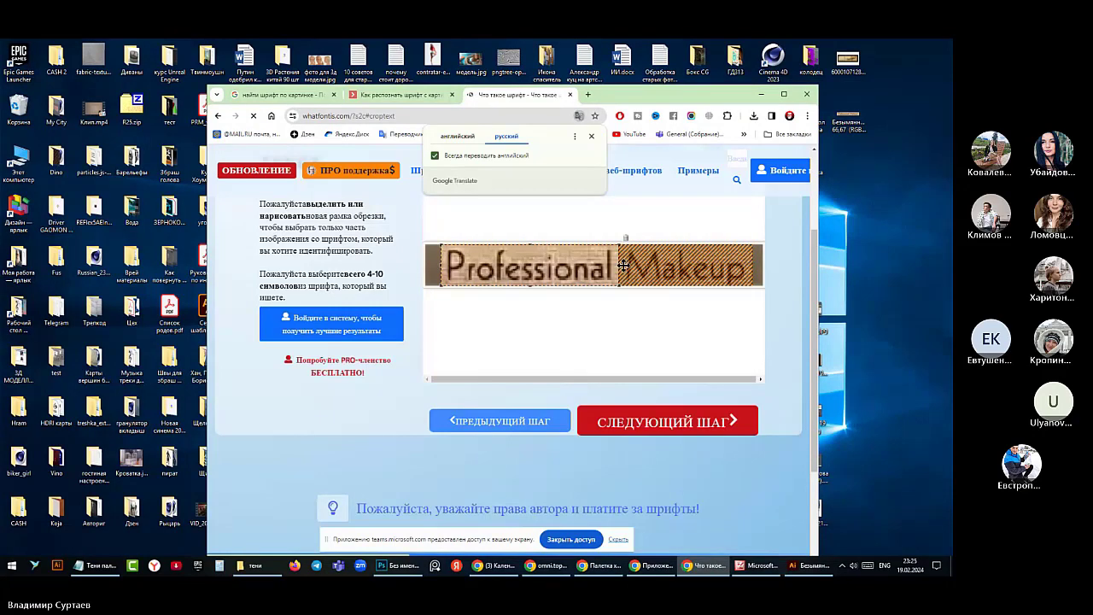
click(590, 267)
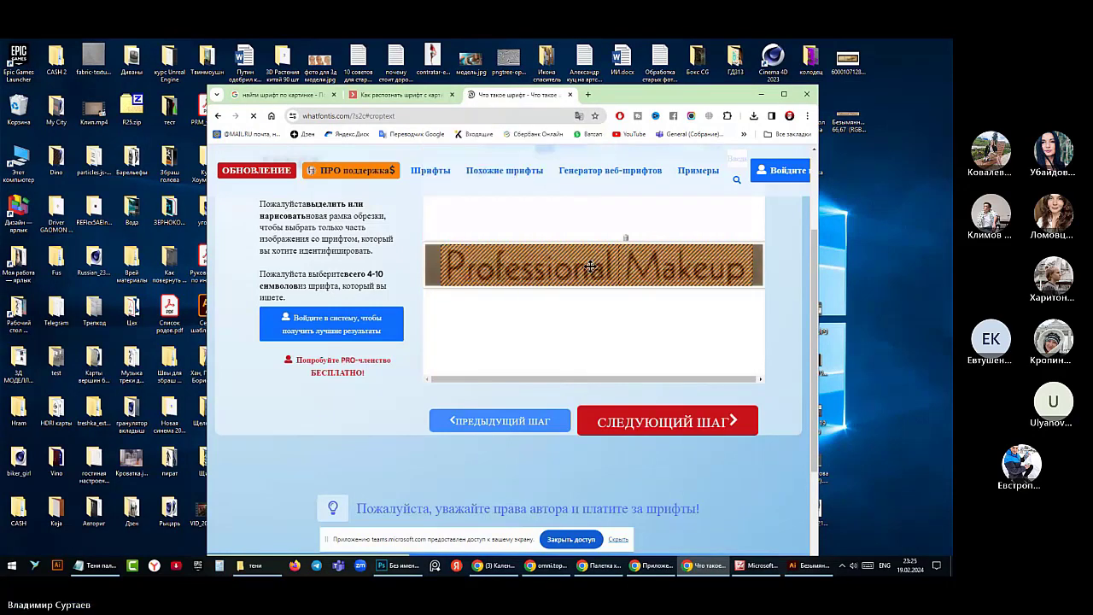
drag(619, 246, 753, 286)
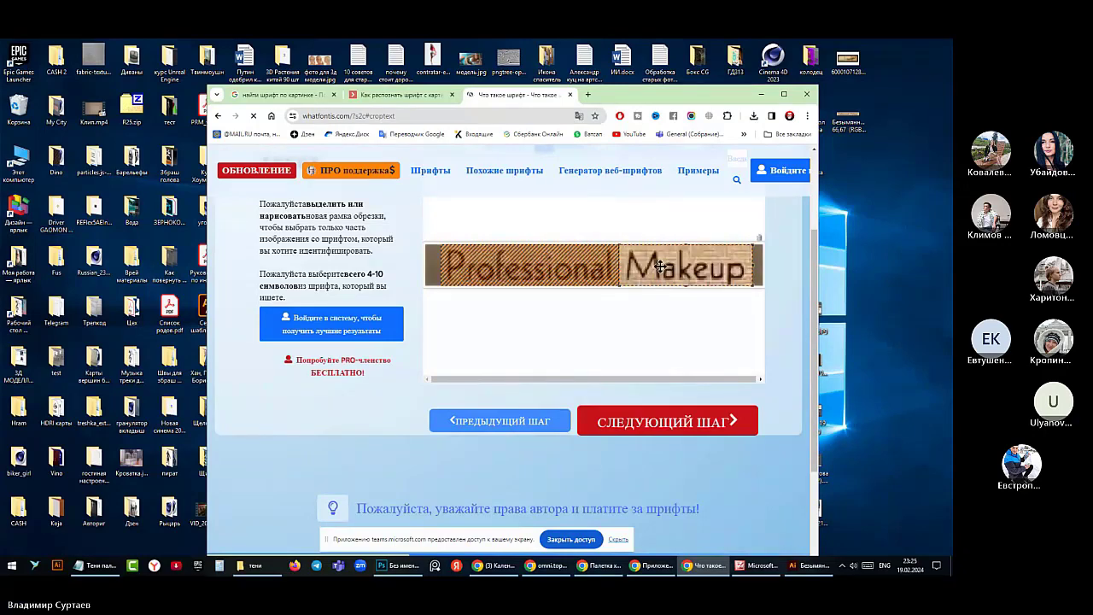
drag(441, 246, 618, 286)
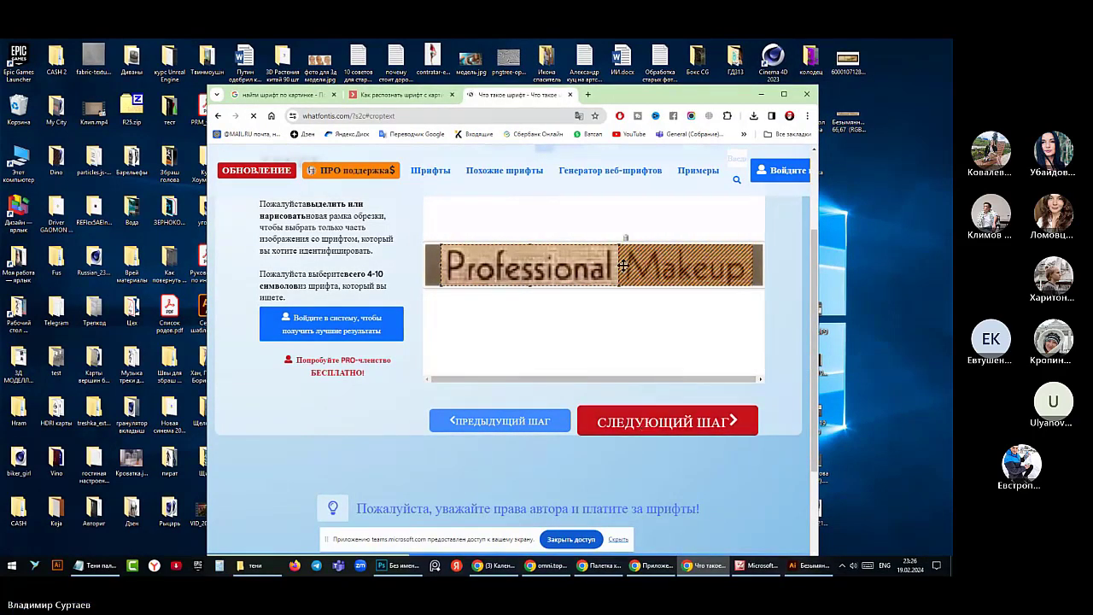
drag(623, 265, 617, 267)
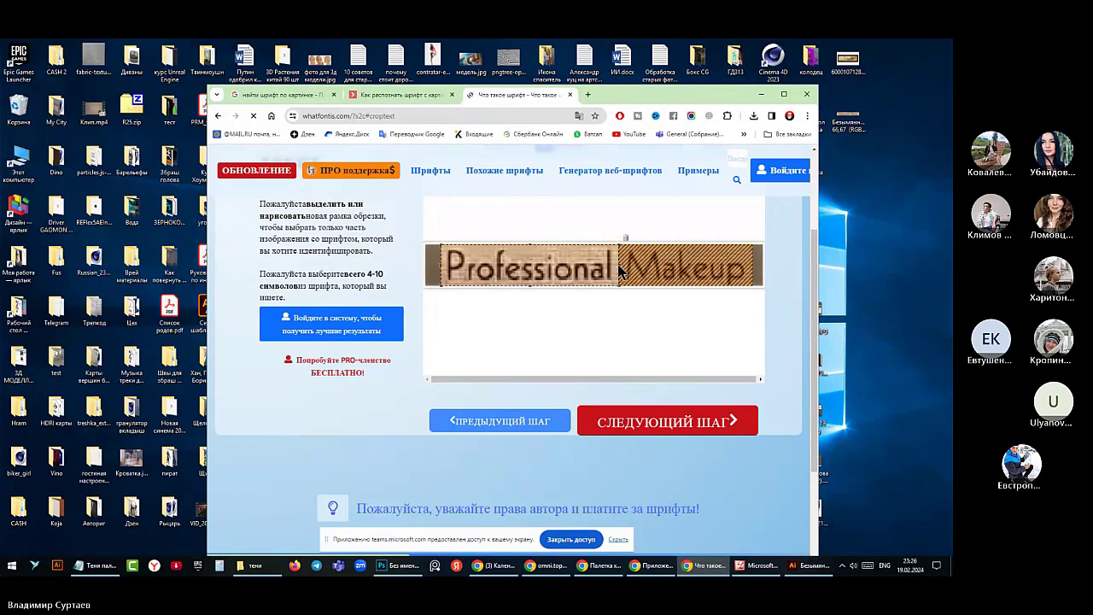
click(632, 271)
drag(633, 271, 752, 276)
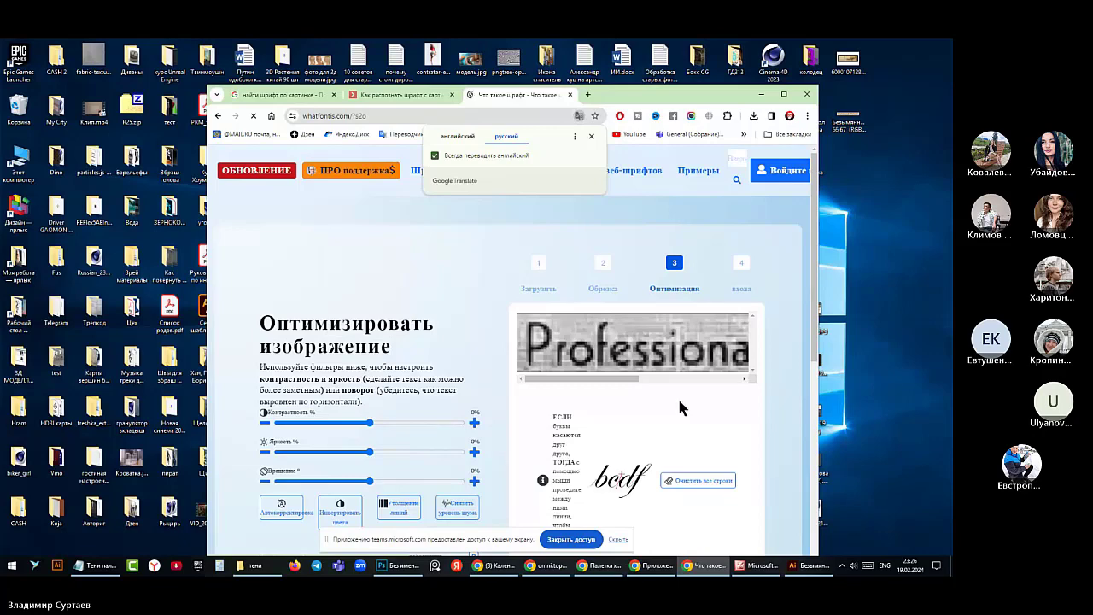
Review the image-optimisation page and continue with Следующий шаг to character entry
scroll(680, 404, down, 1)
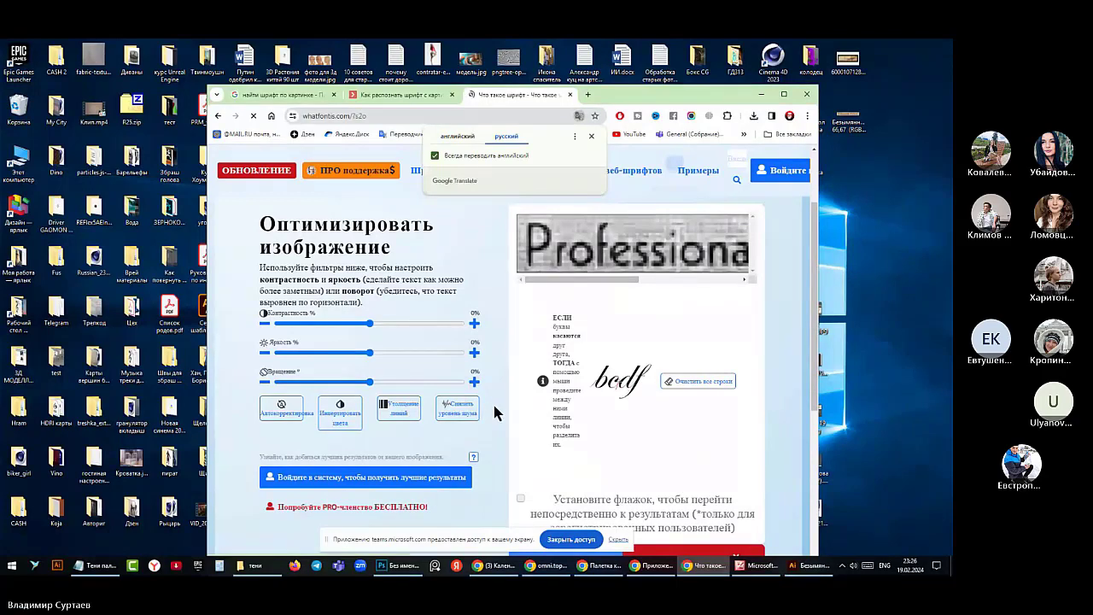
scroll(494, 413, down, 2)
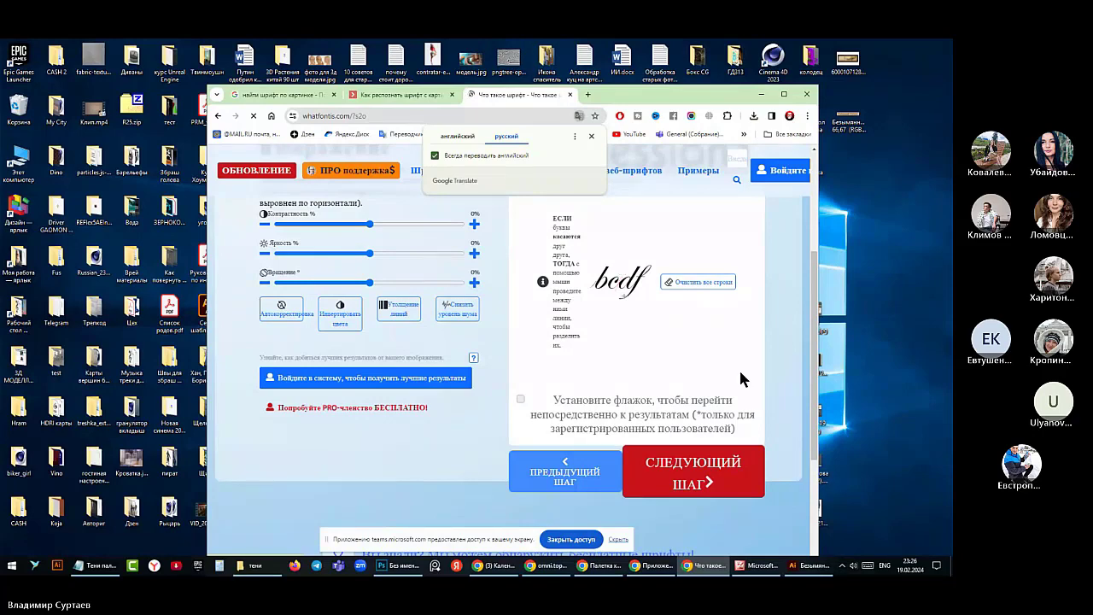
scroll(739, 368, up, 1)
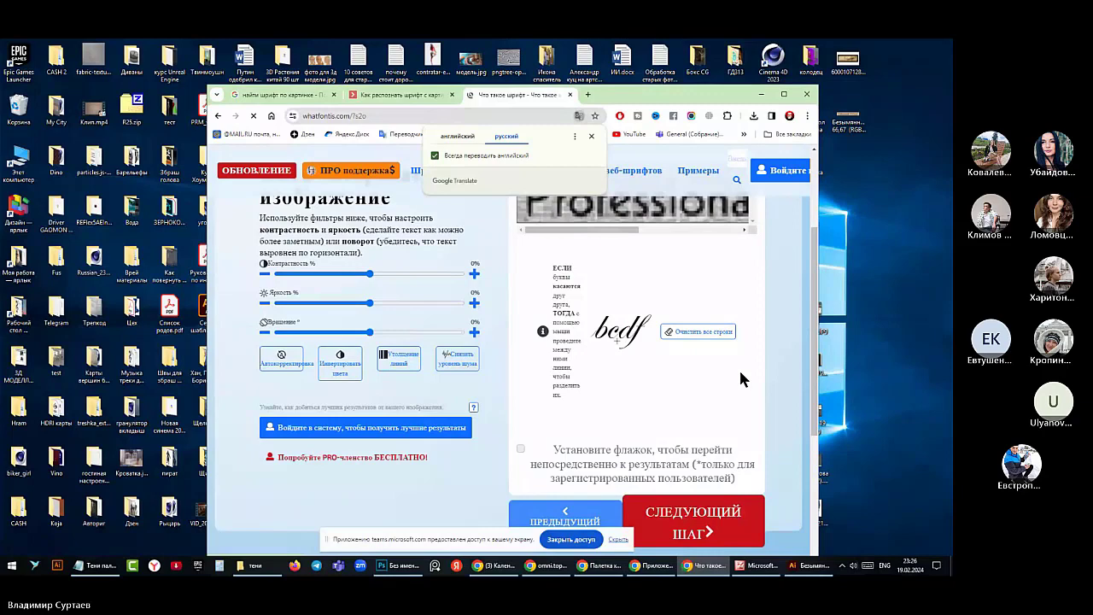
scroll(741, 373, up, 1)
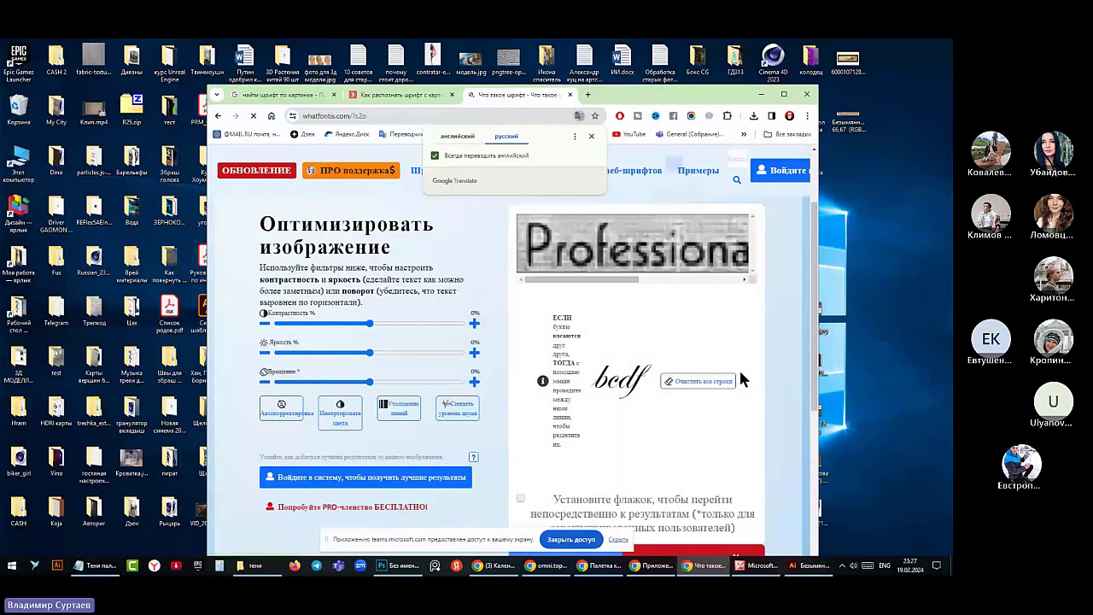
scroll(709, 427, down, 2)
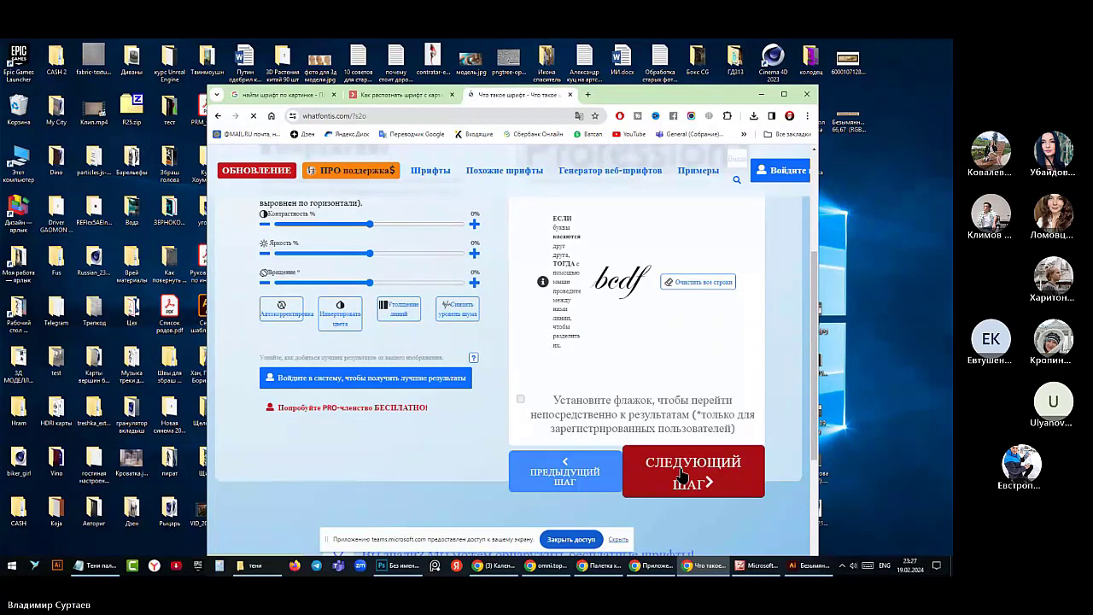
click(682, 476)
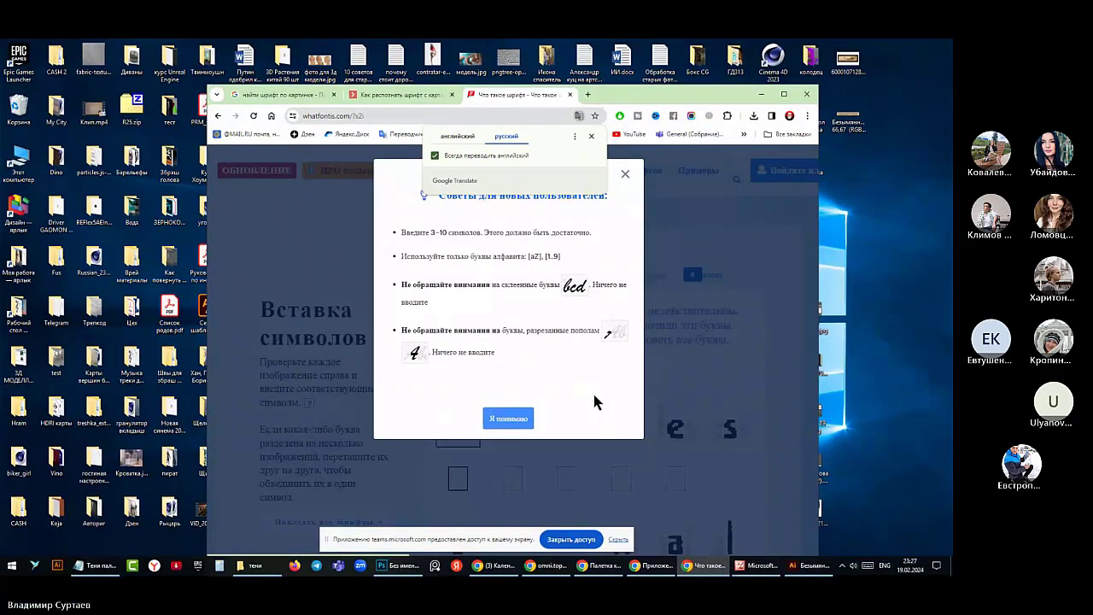
Dismiss the new-user tips and enter the letters 'Pro', 'fess' and 'n' under the glyphs
click(510, 421)
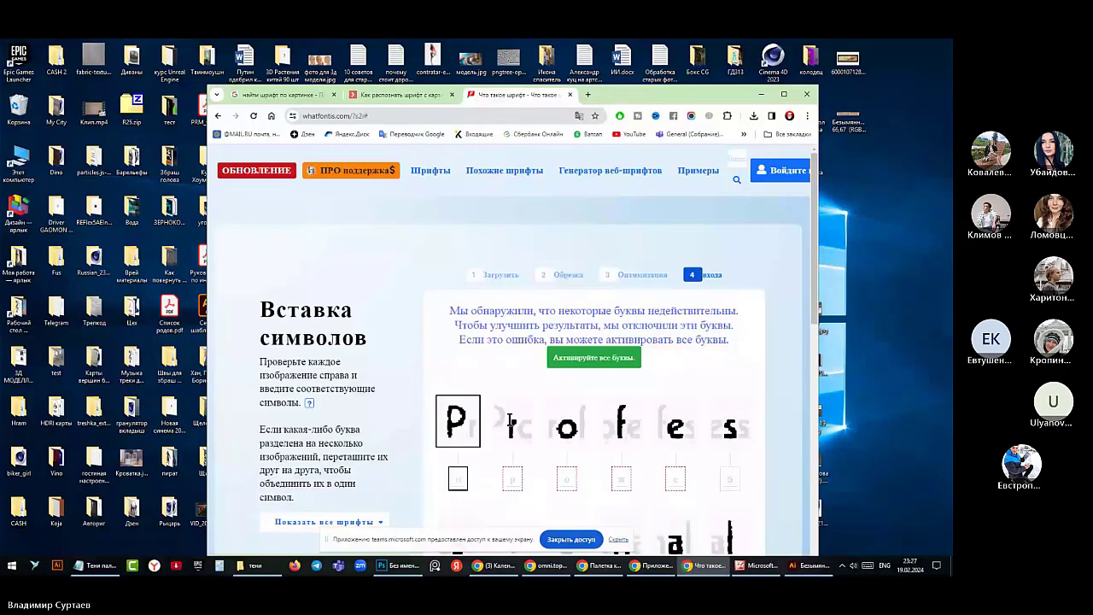
scroll(510, 420, down, 1)
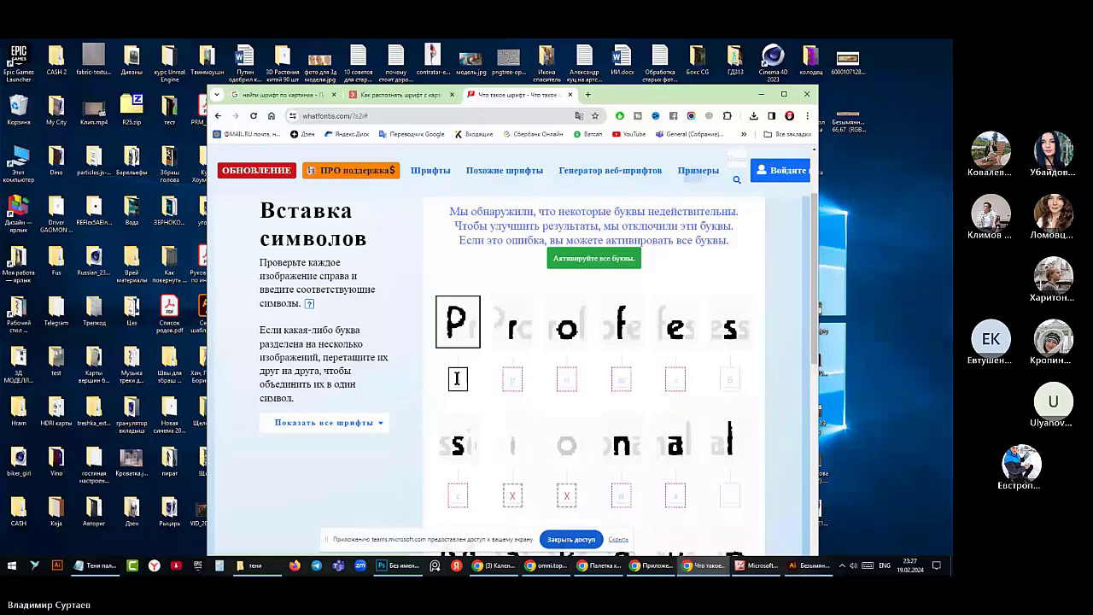
text(Pro)
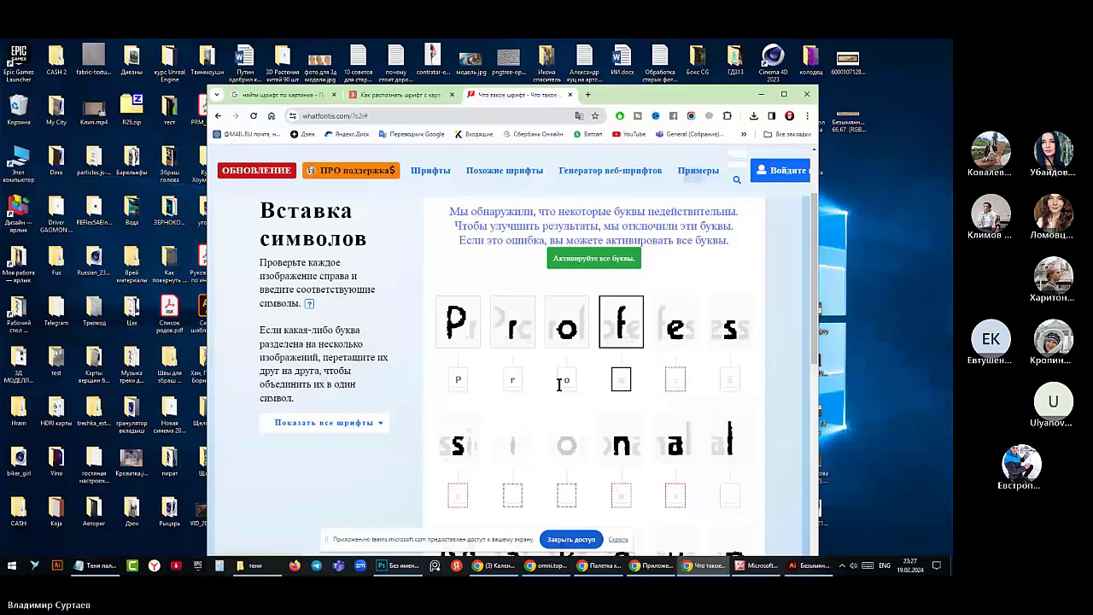
text(fess)
scroll(546, 402, down, 1)
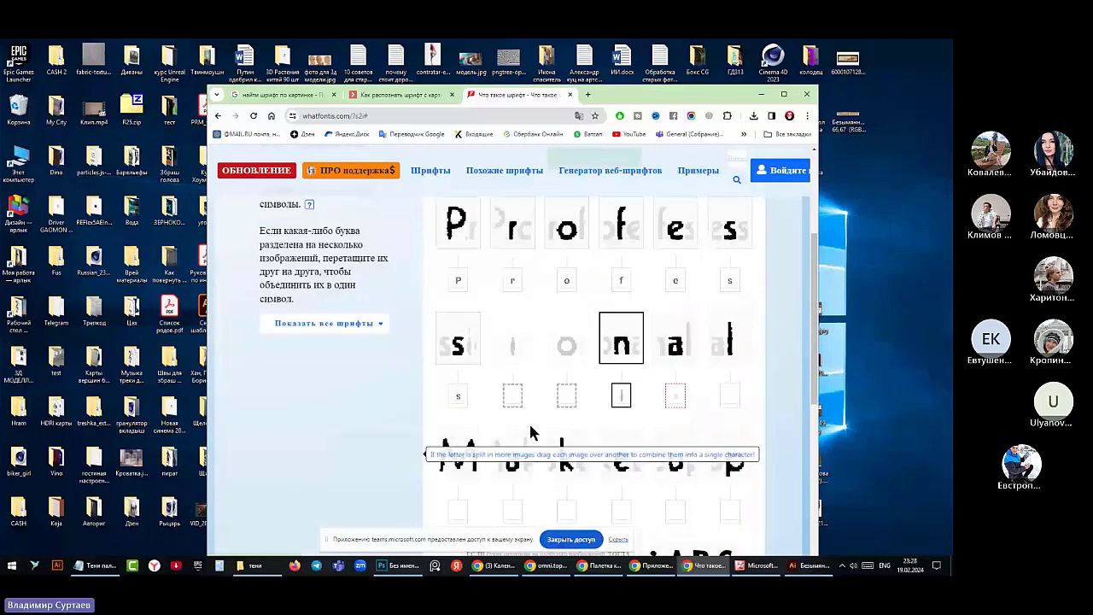
text(n)
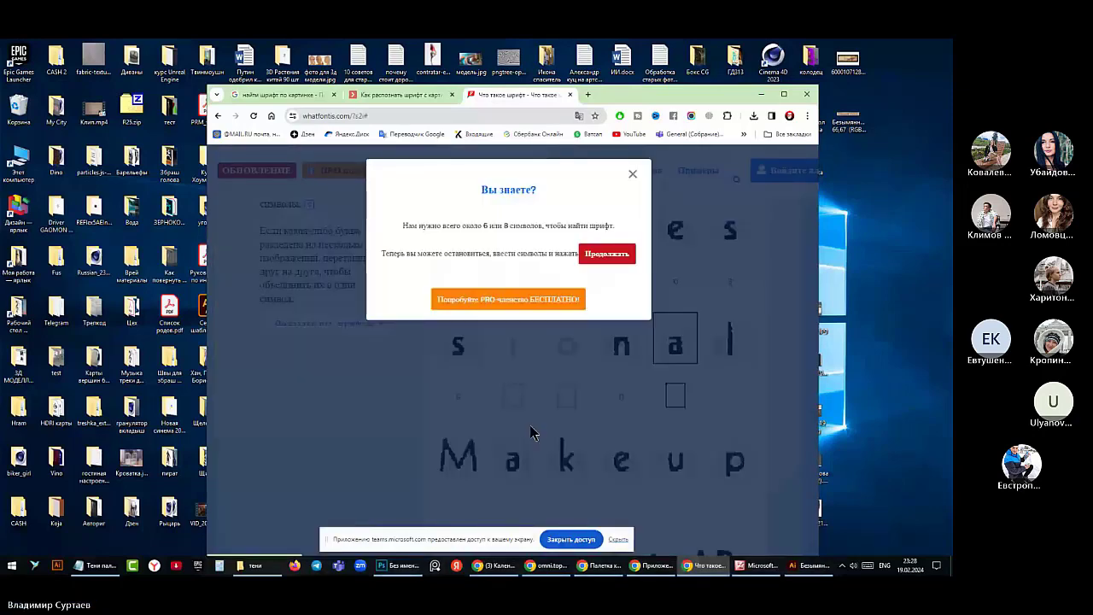
Continue with the entered letters, dismiss the character-count tip, and search for matching fonts
click(604, 261)
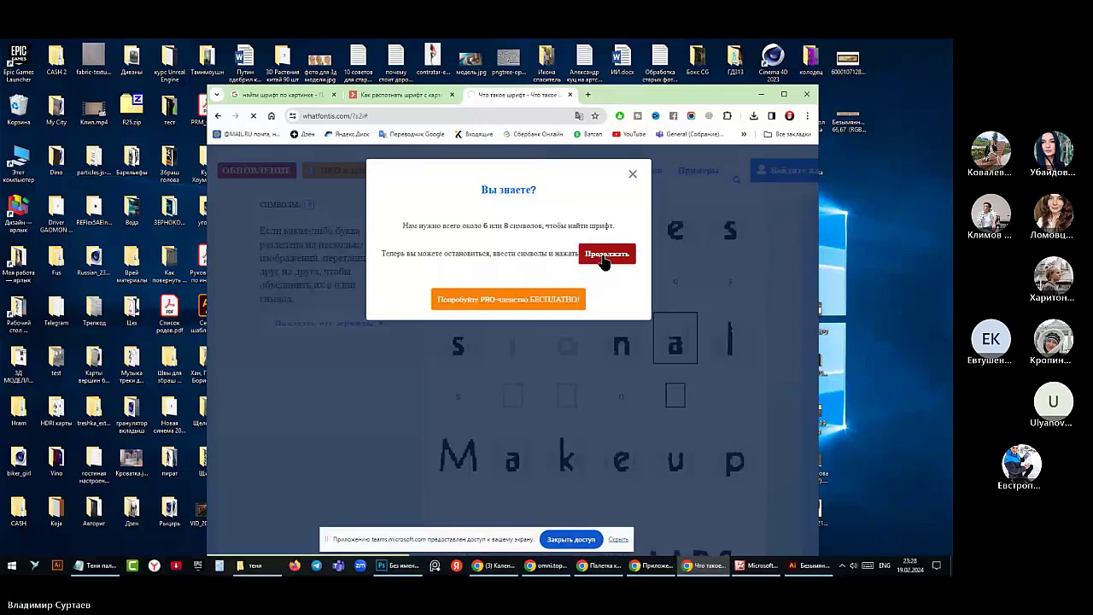
click(633, 174)
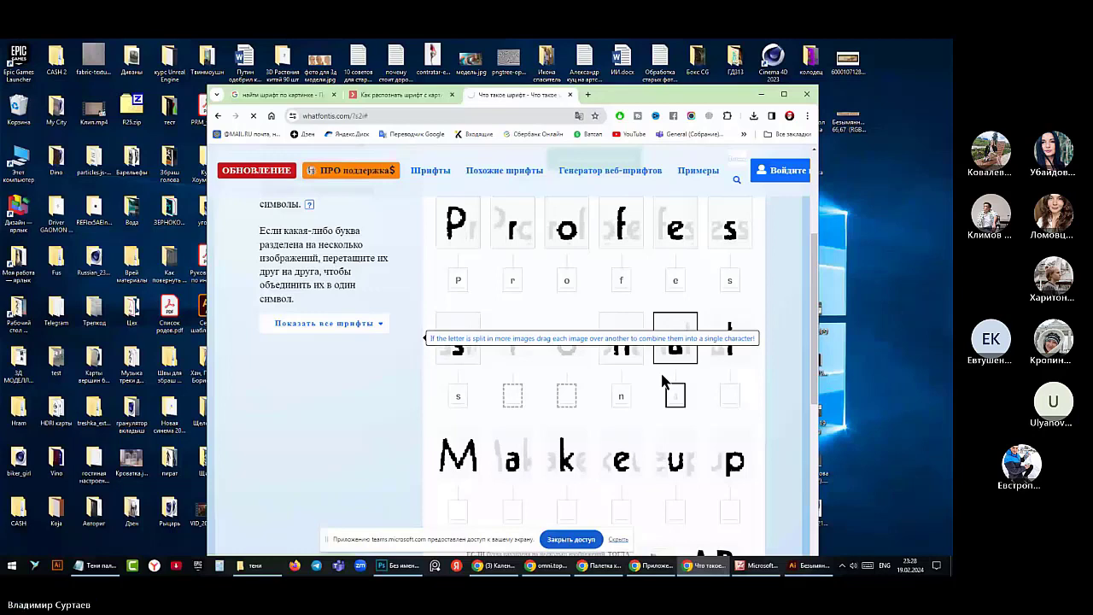
scroll(663, 381, down, 2)
click(624, 515)
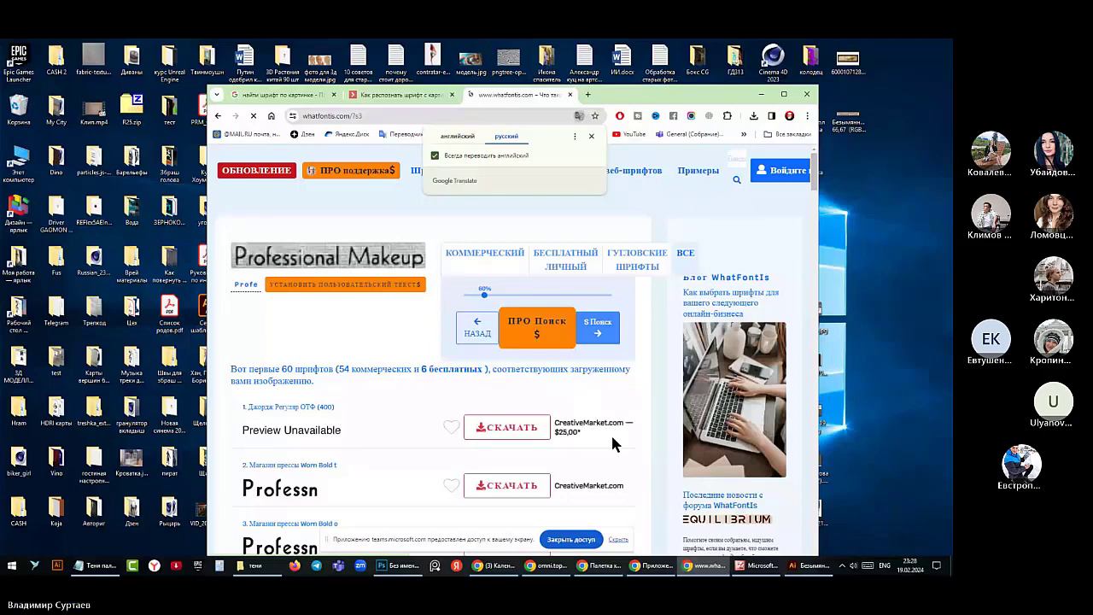
Find Kabel-Heavy in the matching fonts and open its free font page via Скачать
scroll(378, 390, down, 2)
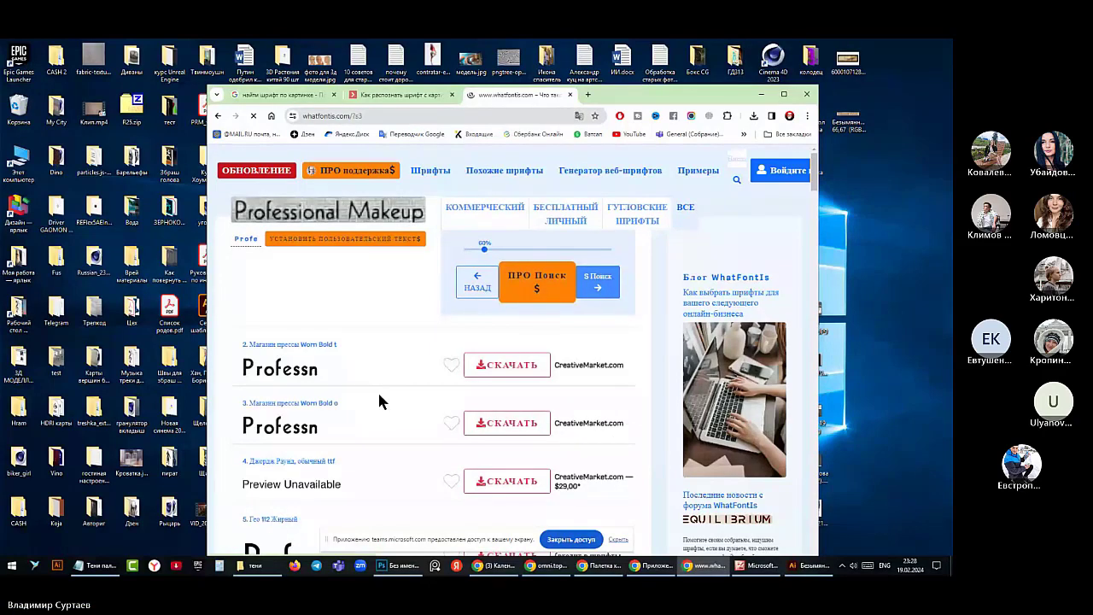
scroll(380, 402, down, 1)
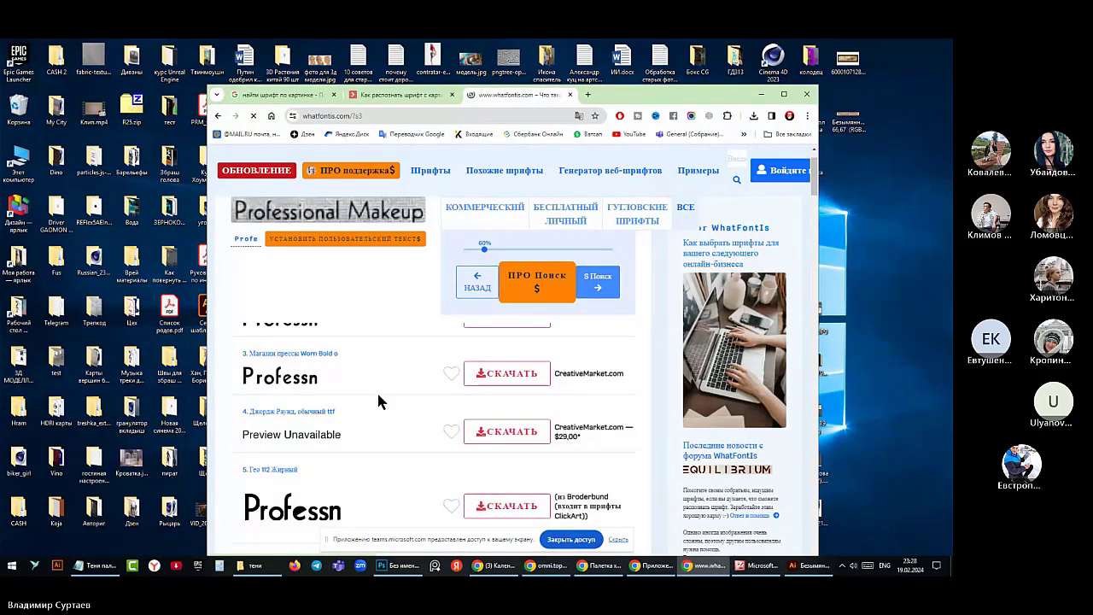
scroll(377, 399, down, 1)
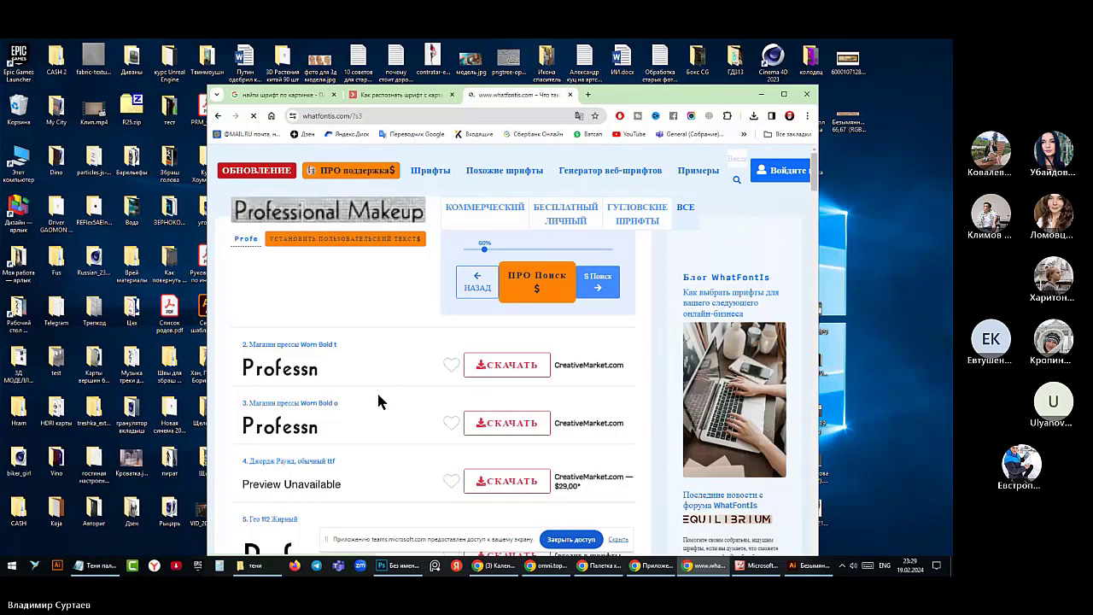
scroll(377, 391, down, 2)
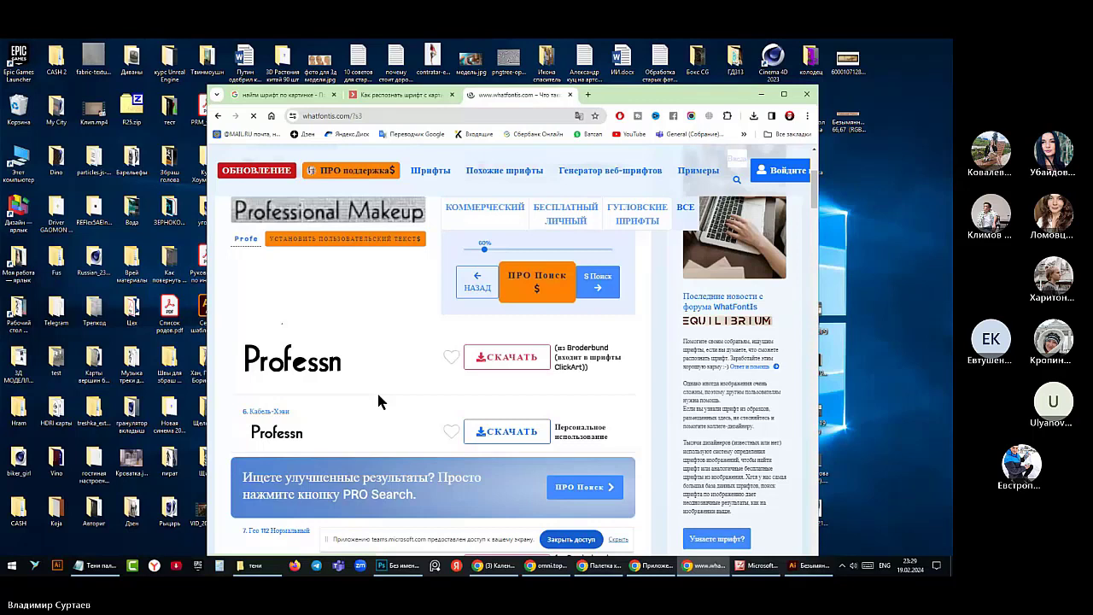
click(514, 434)
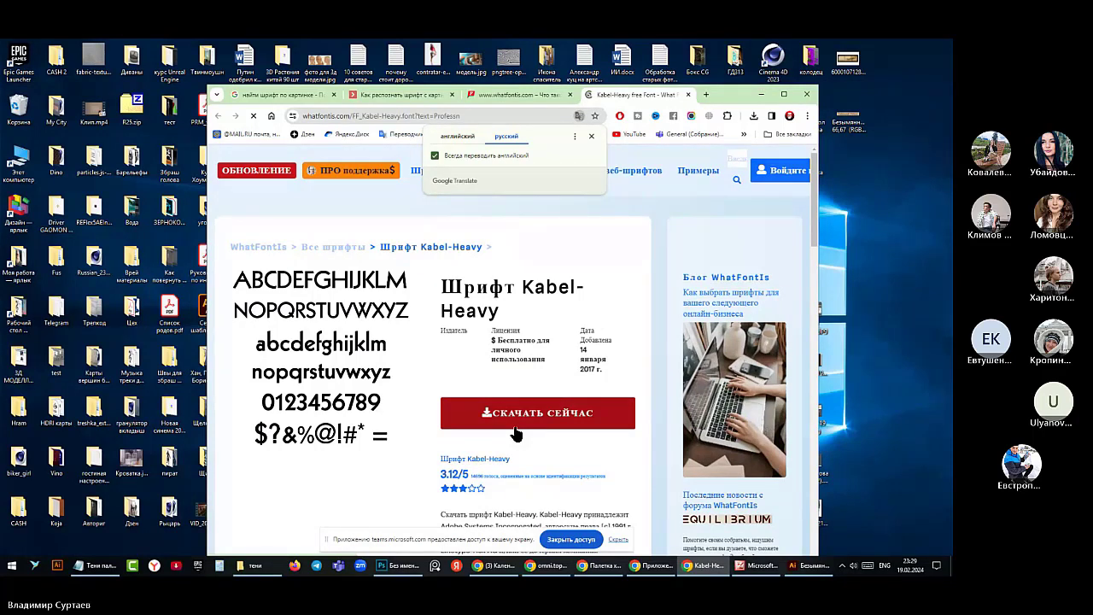
Go to the Kabel-Heavy download on ffonts.net, accept the ad notice, and pause AdBlock once there
click(517, 422)
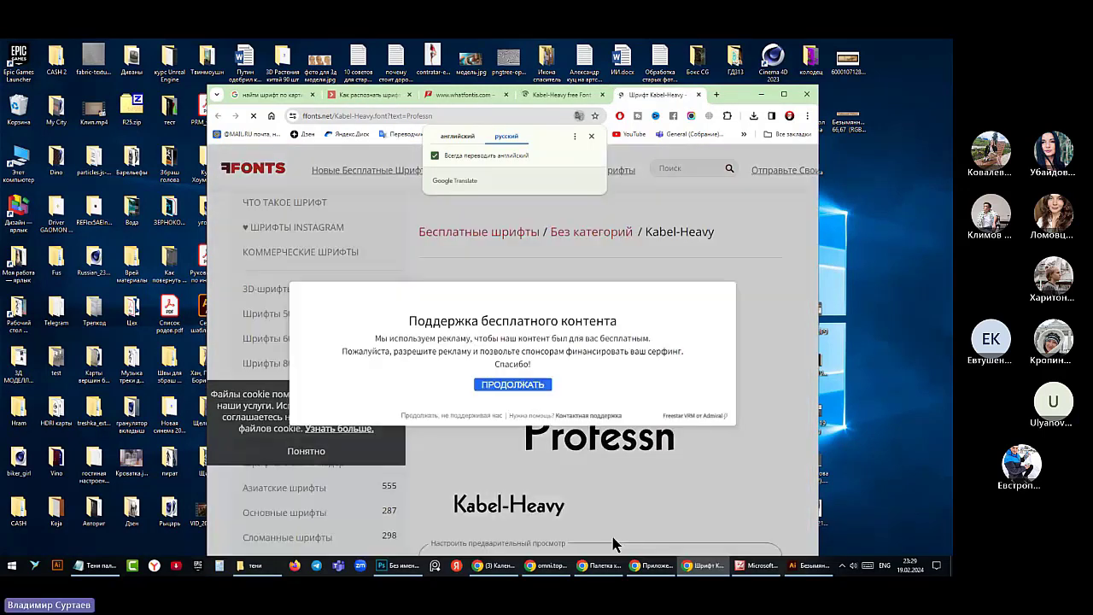
click(513, 385)
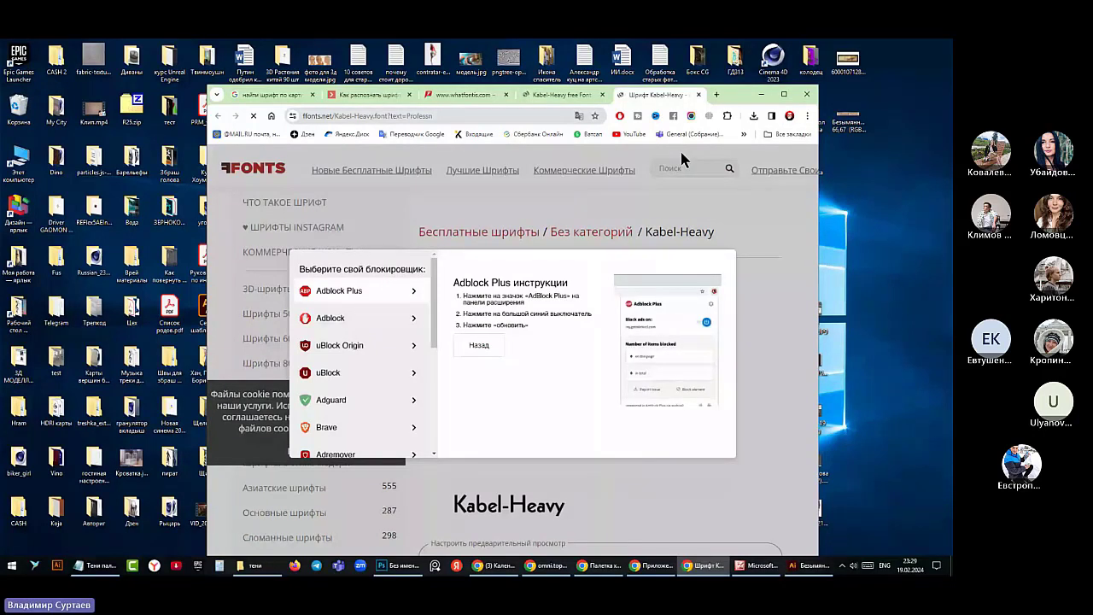
click(620, 115)
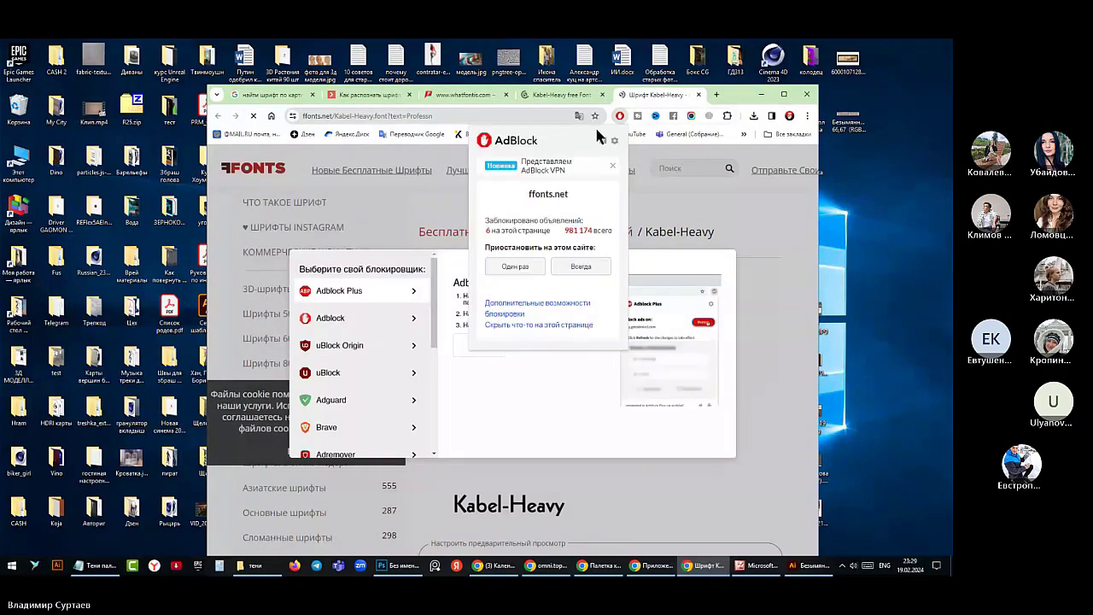
click(519, 266)
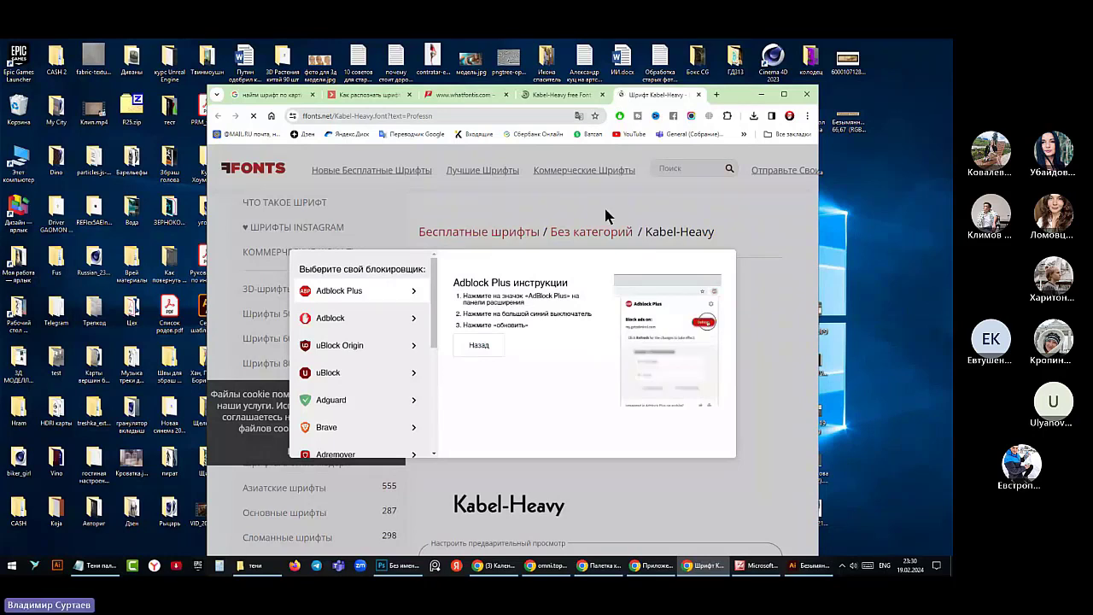
click(619, 116)
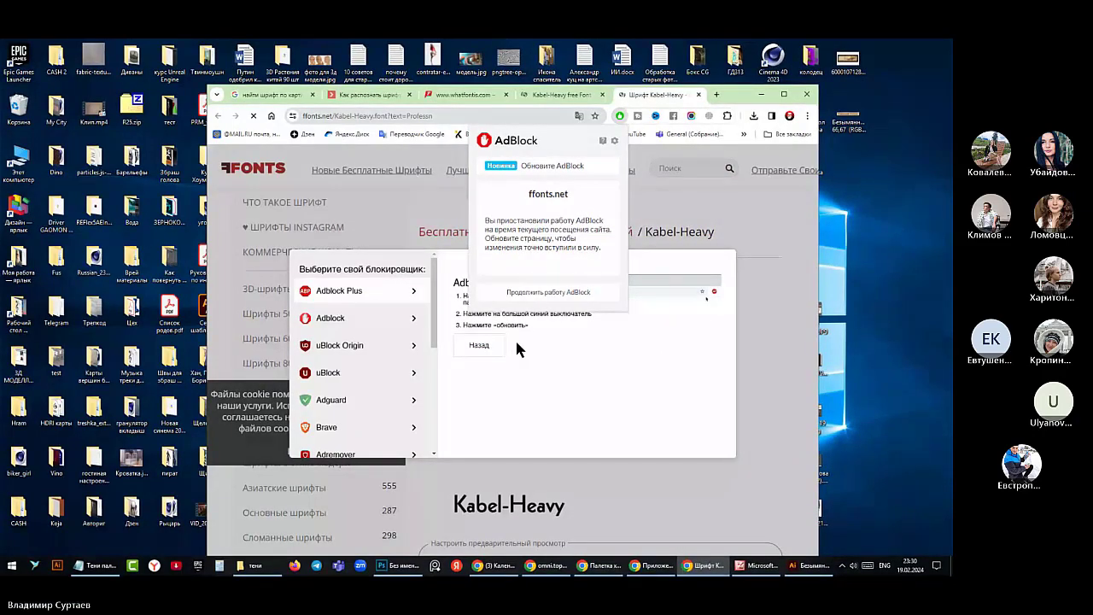
click(670, 194)
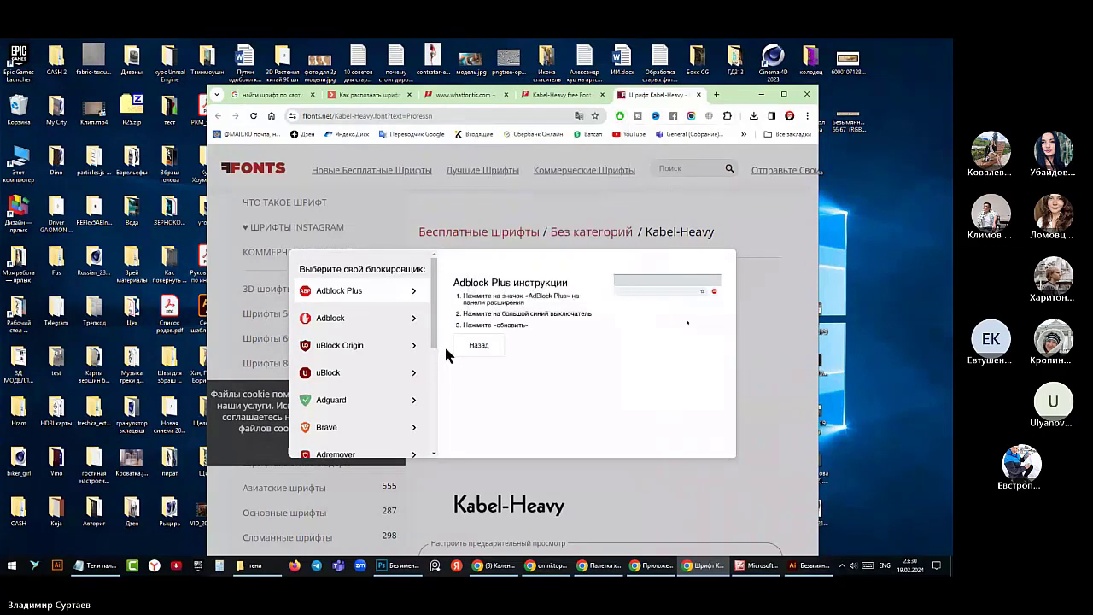
Reload ffonts.net, download the Kabel-Heavy.zip archive, and open it from Chrome's downloads
click(254, 116)
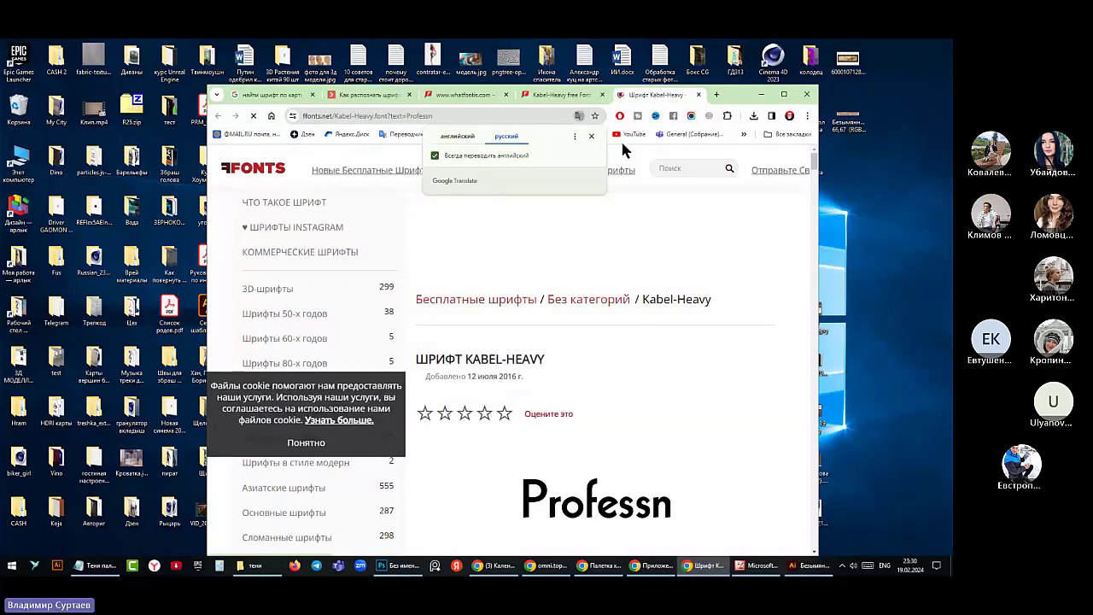
scroll(476, 306, down, 3)
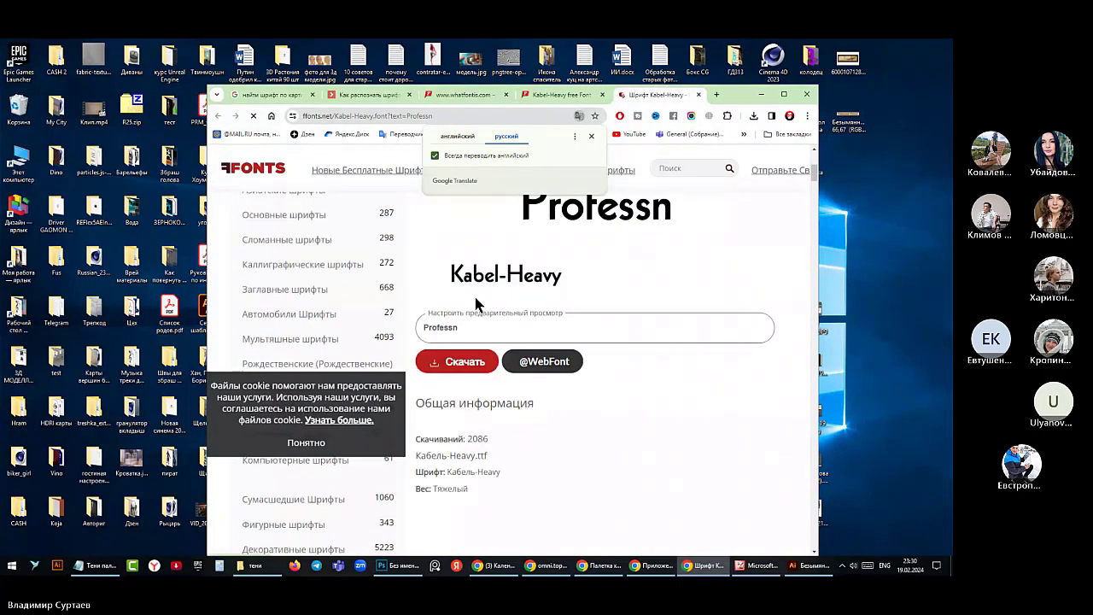
scroll(475, 306, up, 1)
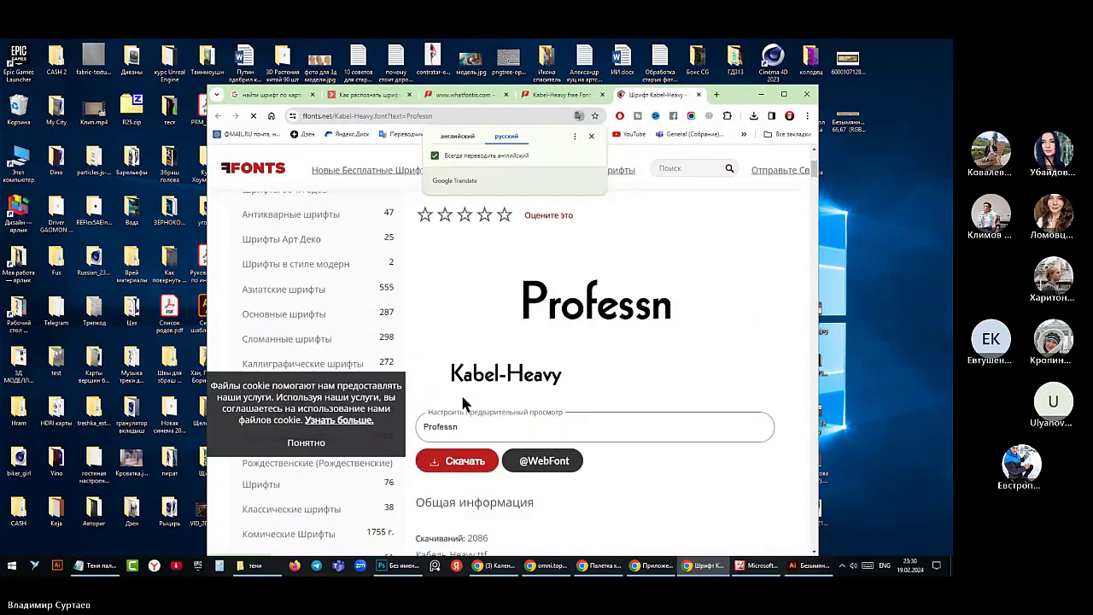
click(466, 462)
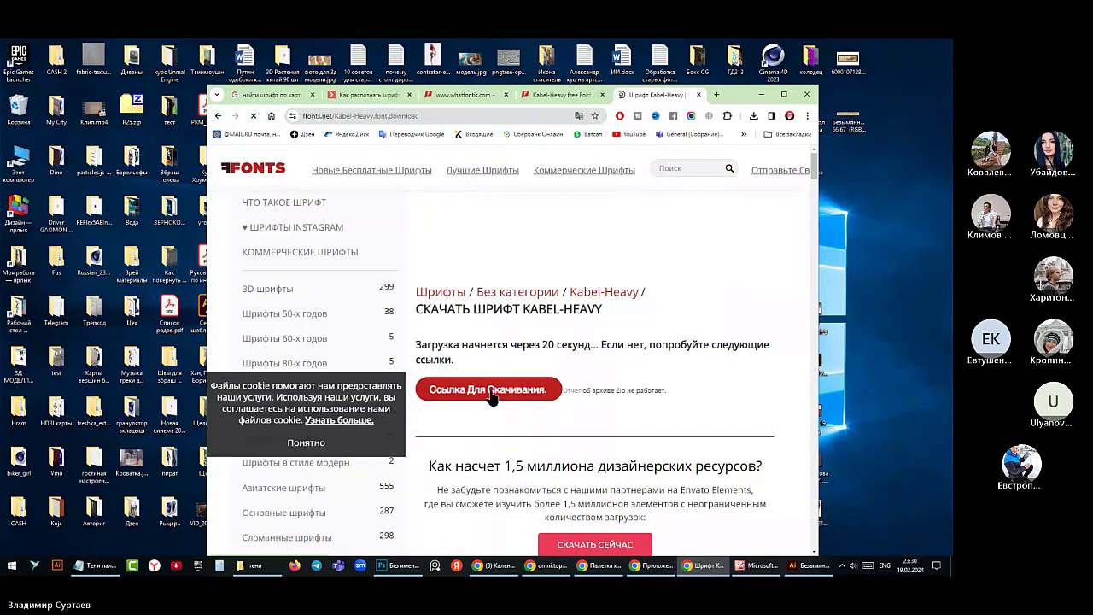
click(492, 391)
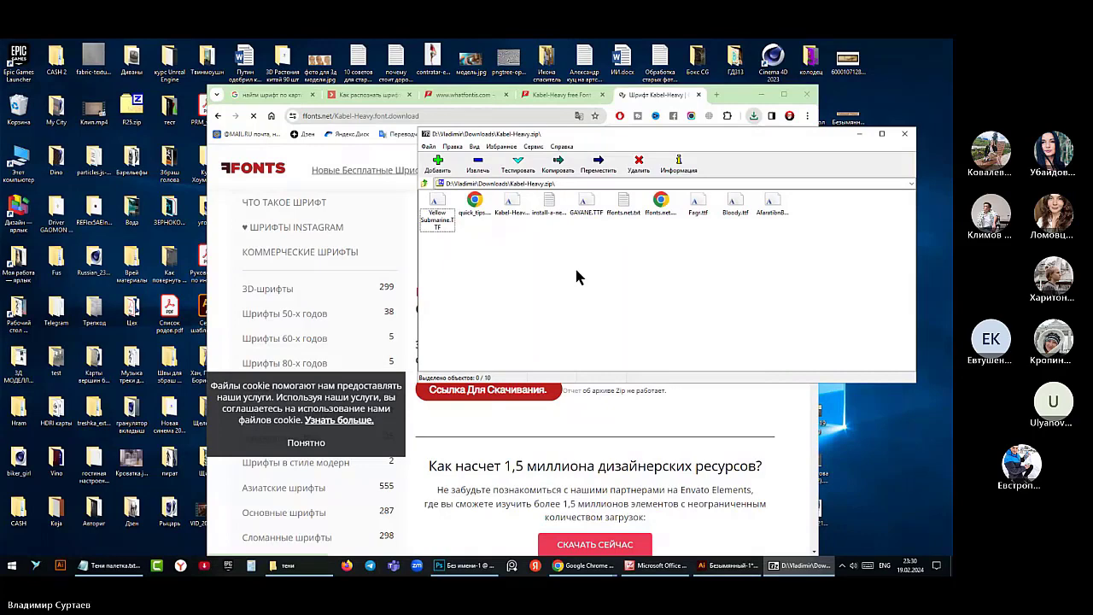
Close the Kabel-Heavy archive window without extracting and minimise Chrome
click(693, 162)
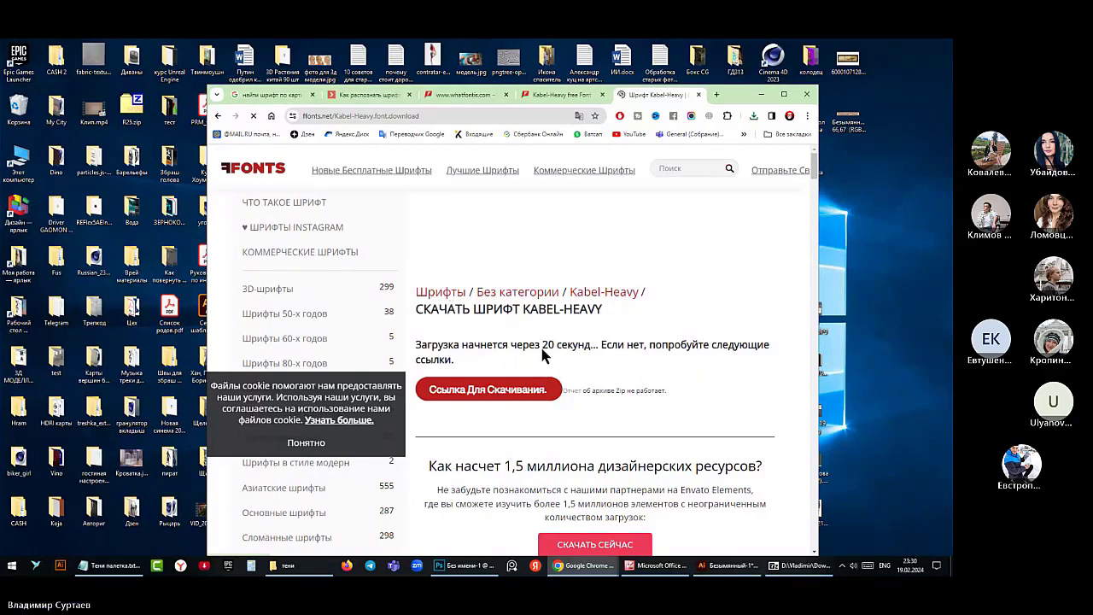
scroll(547, 384, down, 1)
scroll(550, 386, up, 1)
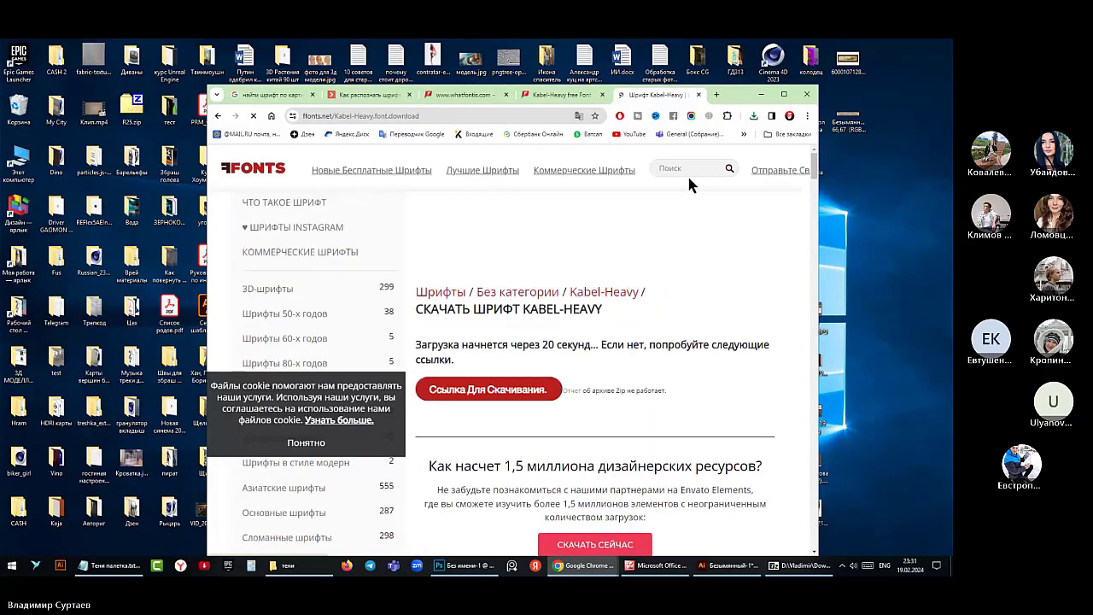
click(760, 97)
Open the Downloads folder and move three old zip archives to the Recycle Bin
click(286, 565)
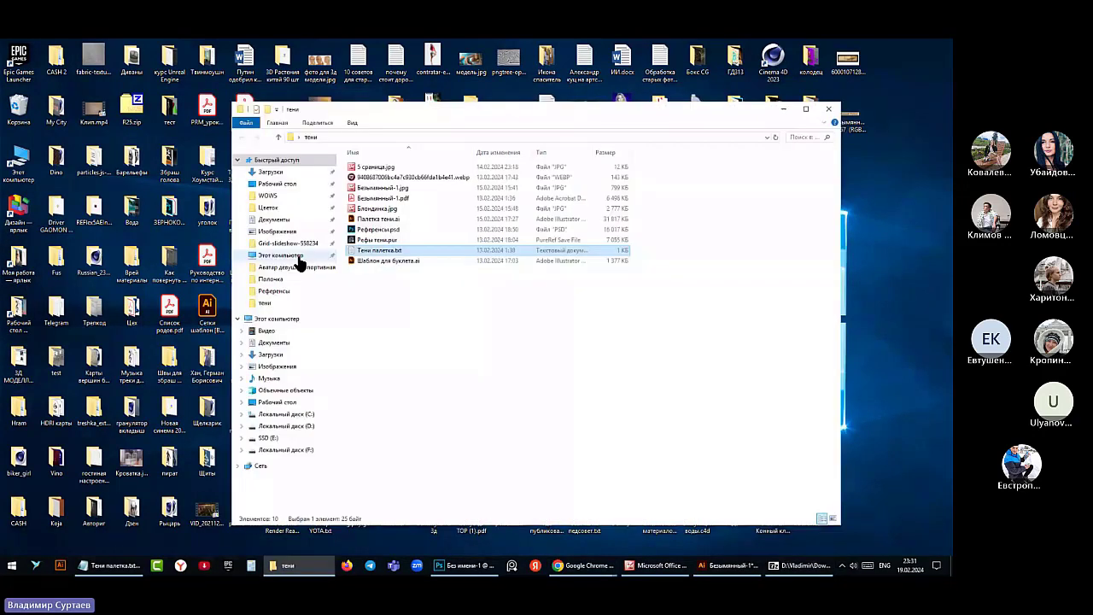
click(271, 172)
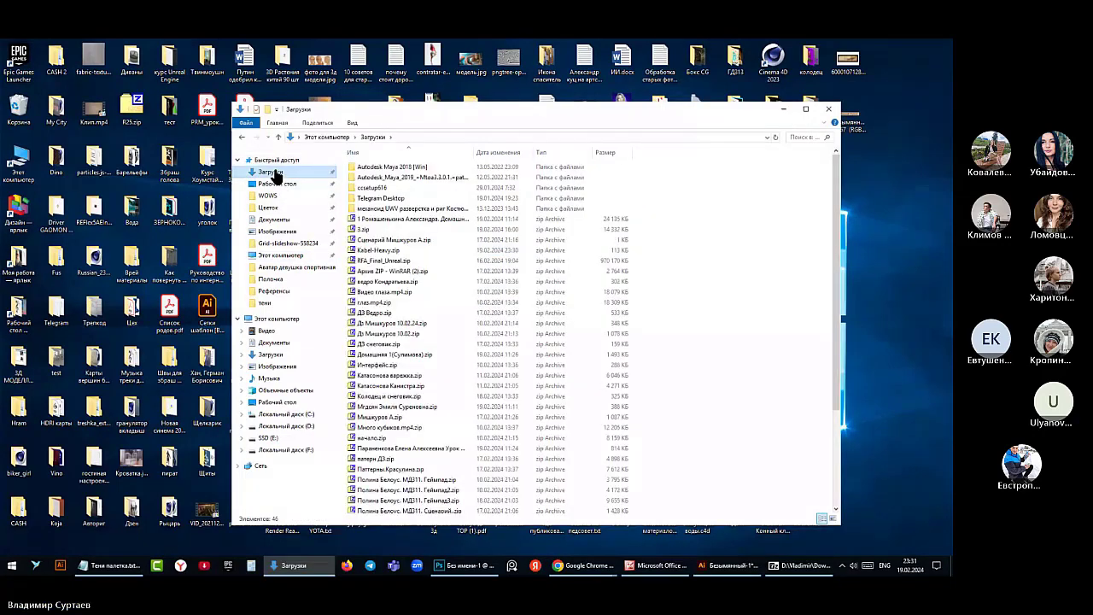
click(391, 221)
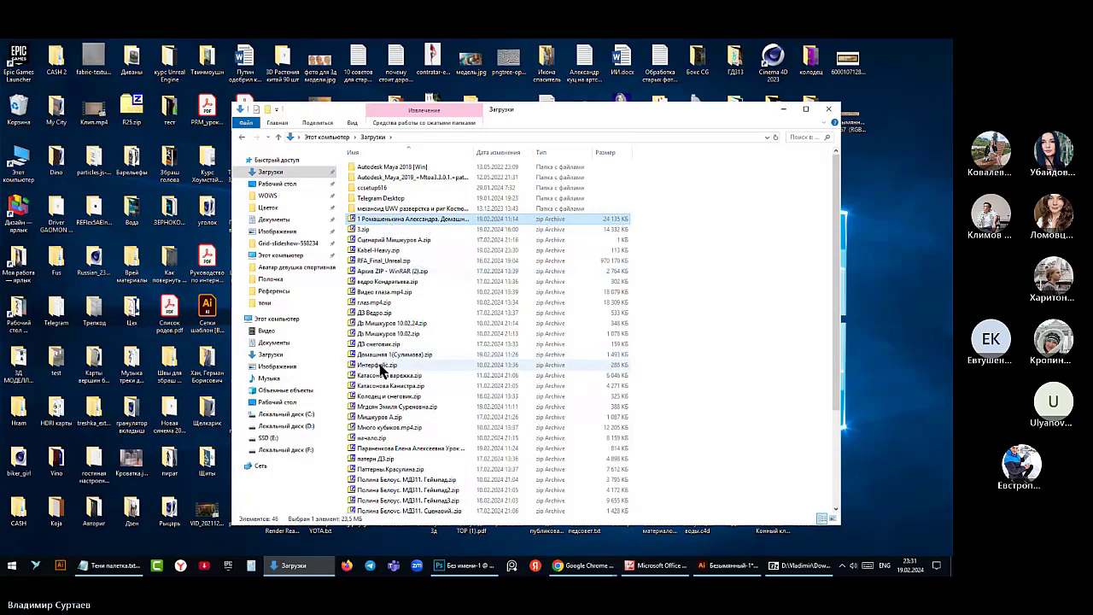
shift+click(373, 240)
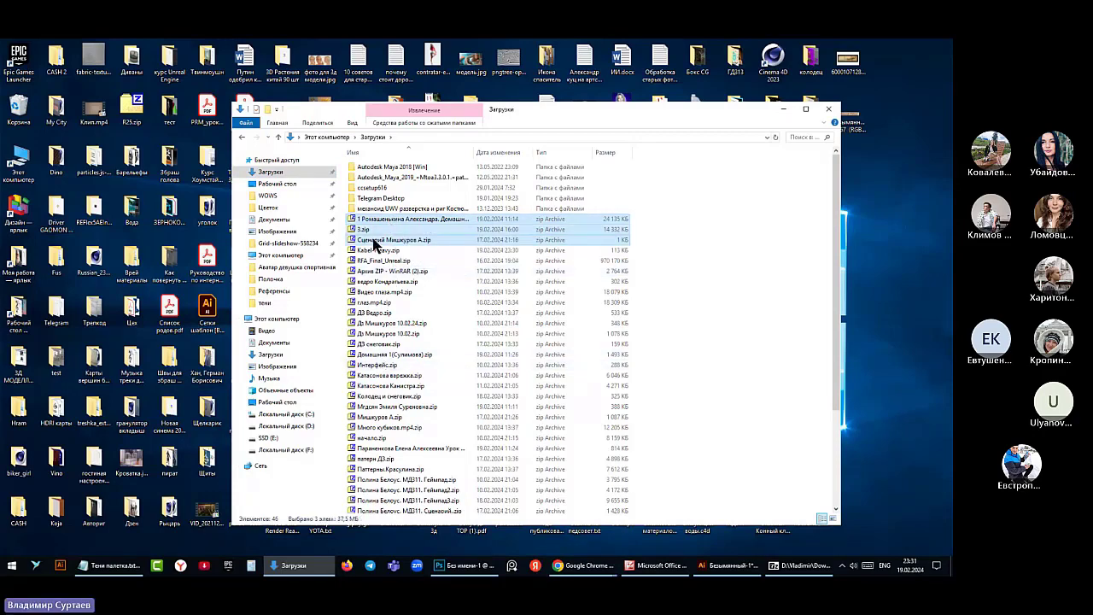
right_click(373, 243)
click(198, 374)
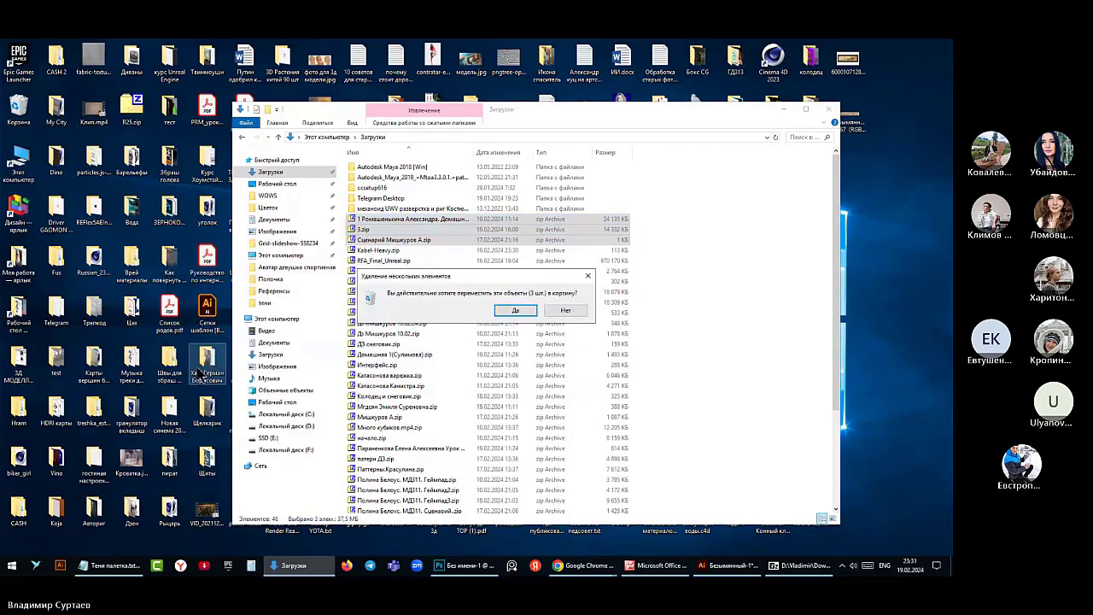
click(499, 311)
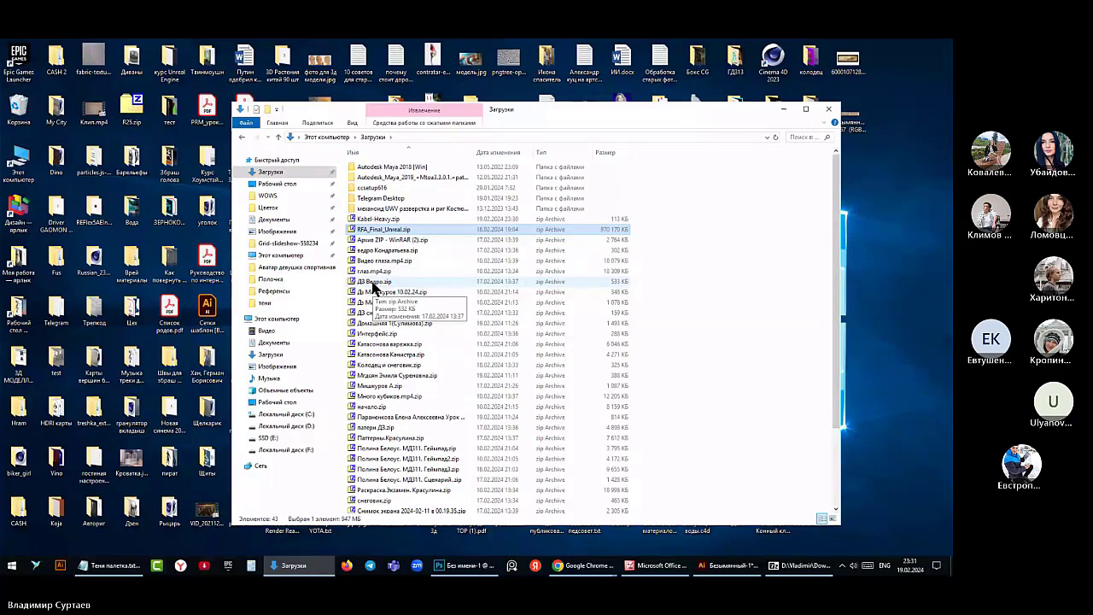
Select all remaining files in Downloads and delete the 37 files
scroll(384, 507, down, 3)
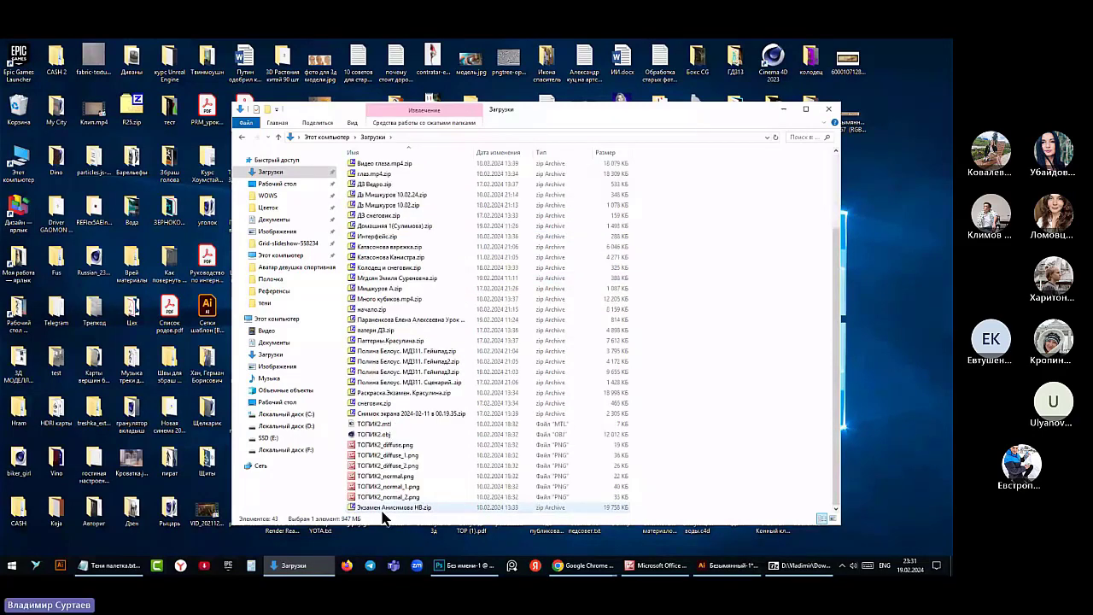
key(ctrl+a)
right_click(384, 511)
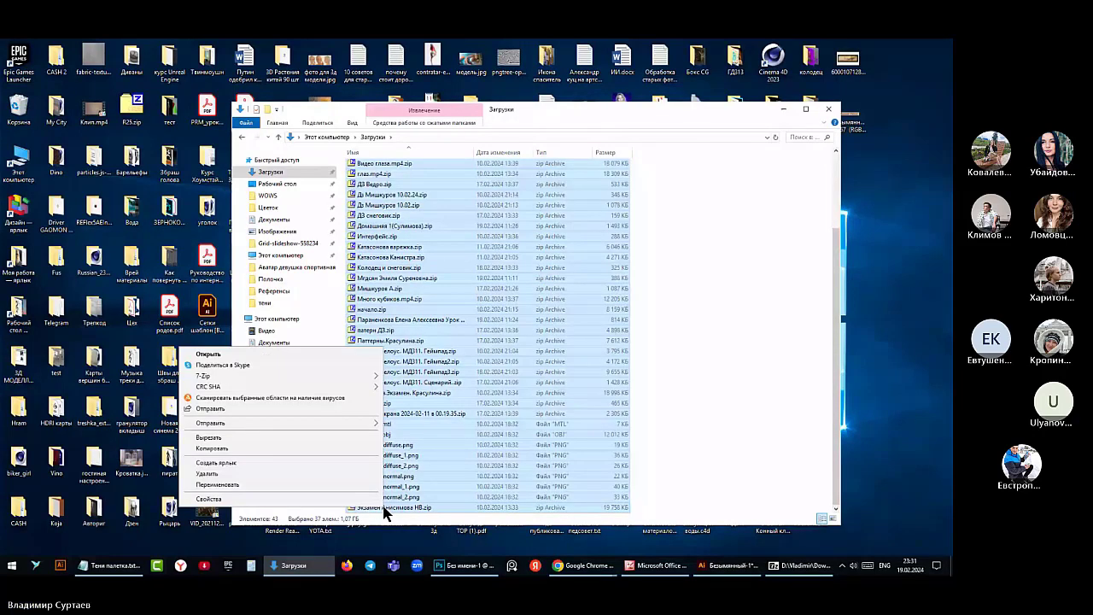
click(208, 474)
key(Return)
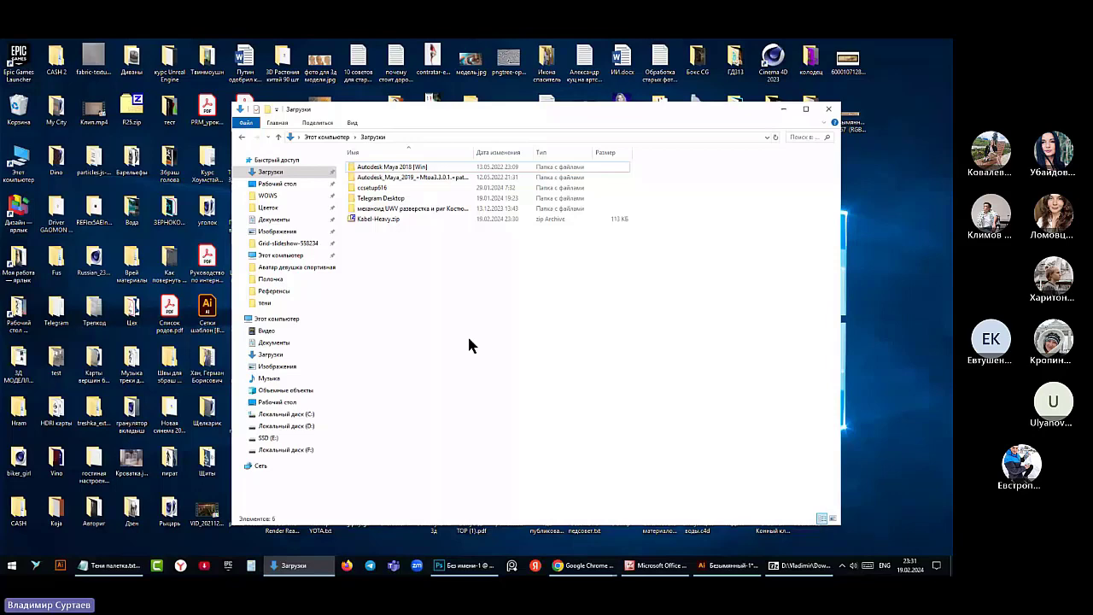
Cut Kabel-Heavy.zip and minimise the Downloads window
right_click(370, 220)
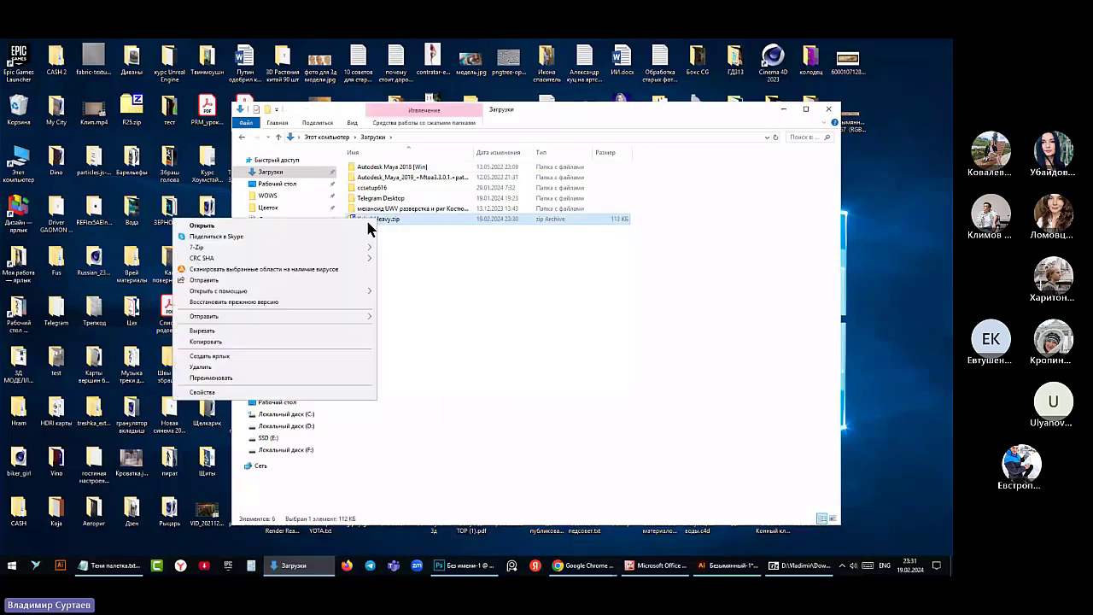
click(205, 331)
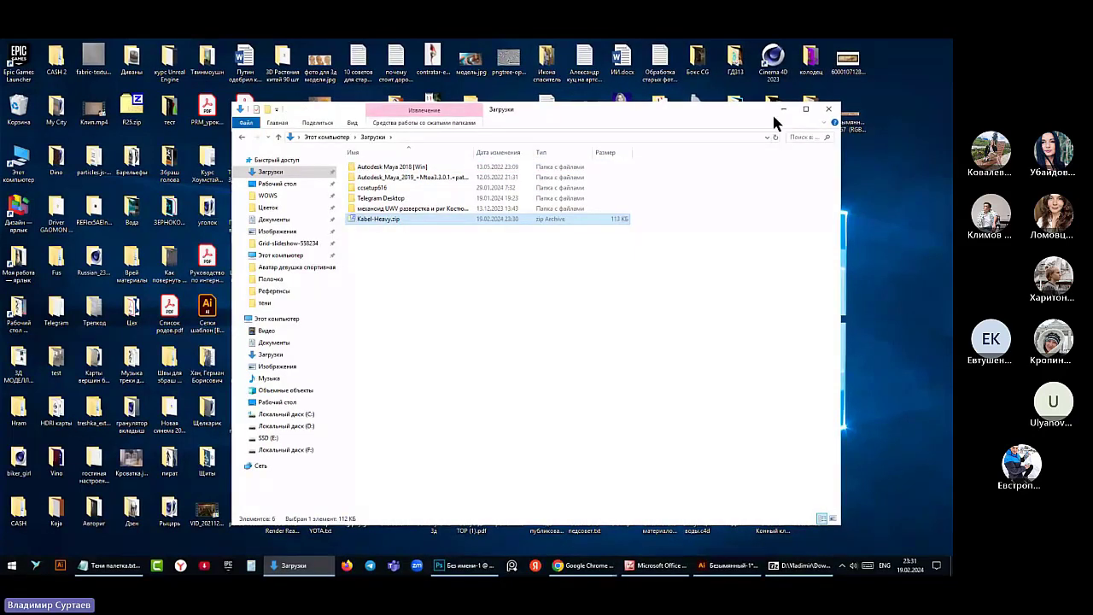
click(783, 110)
right_click(844, 196)
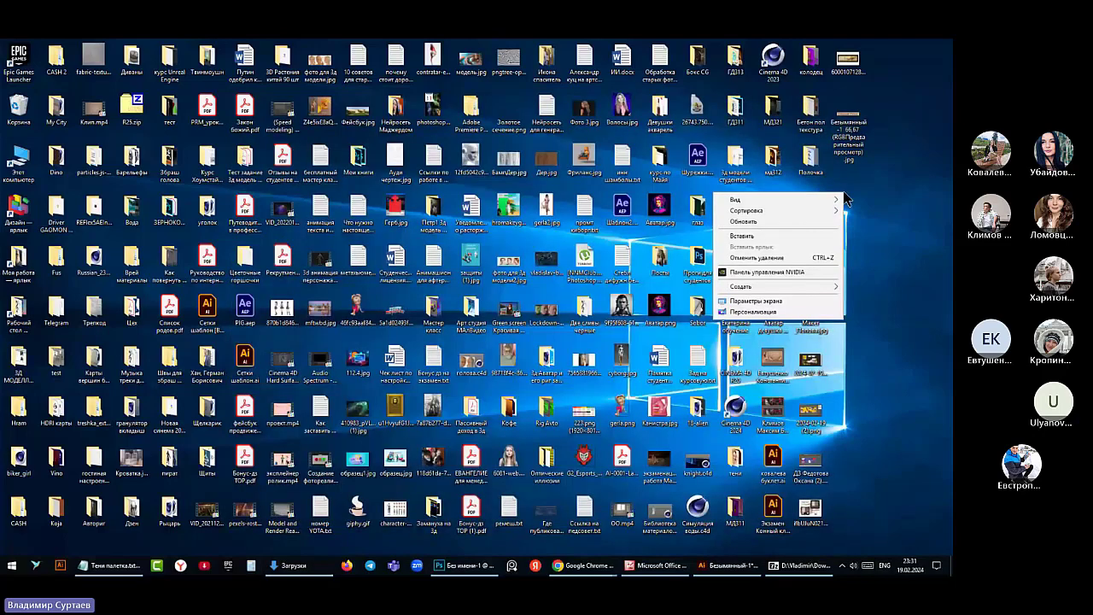
Paste Kabel-Heavy.zip onto the desktop, delete the zip, and open the Kabel-Heavy folder
click(742, 236)
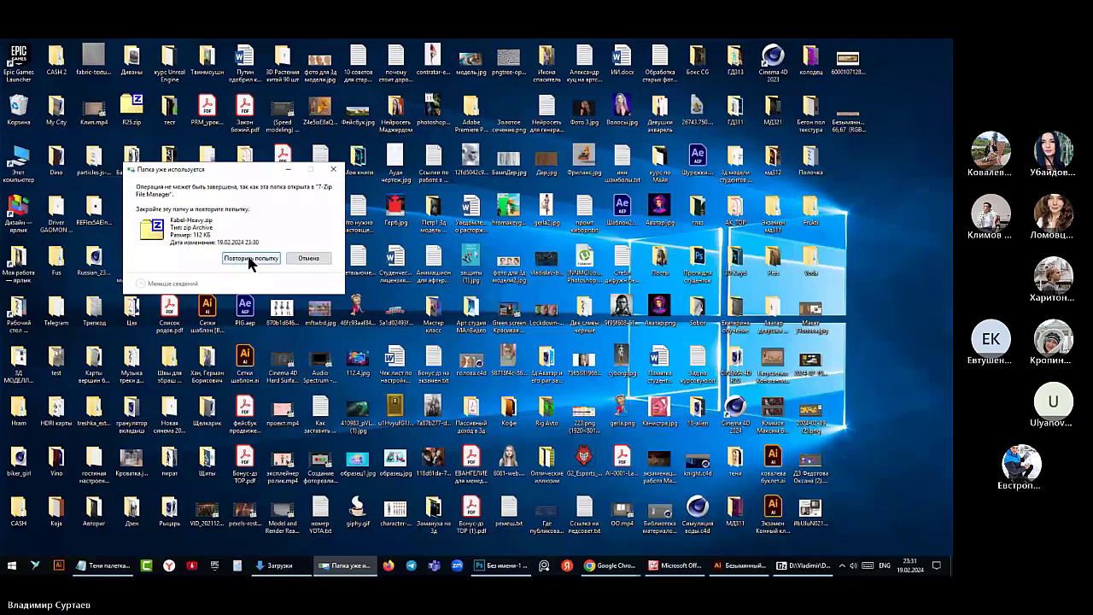
click(252, 259)
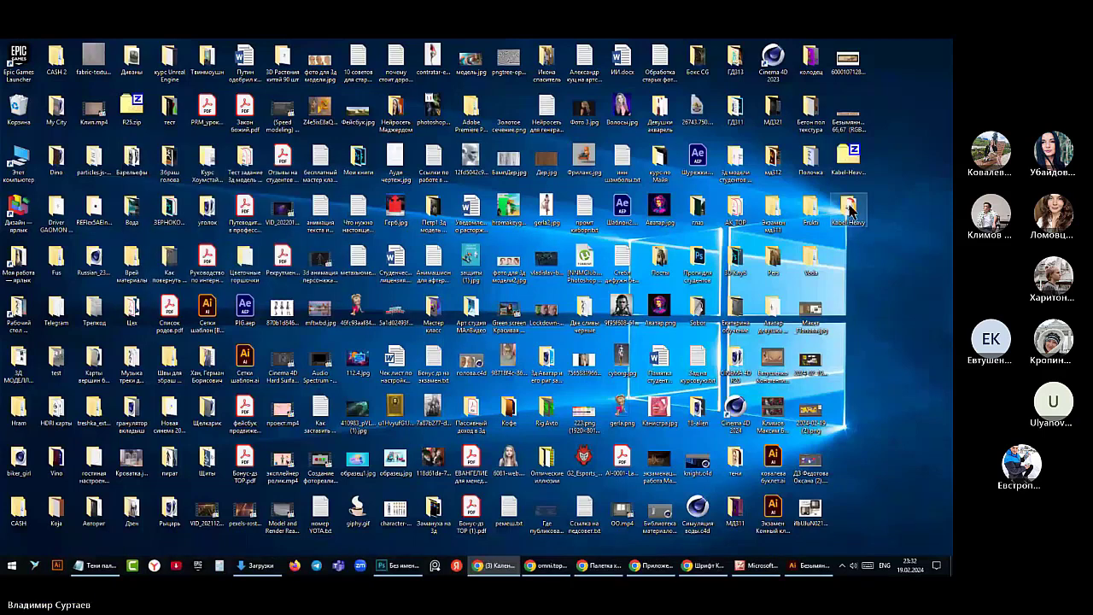
click(857, 162)
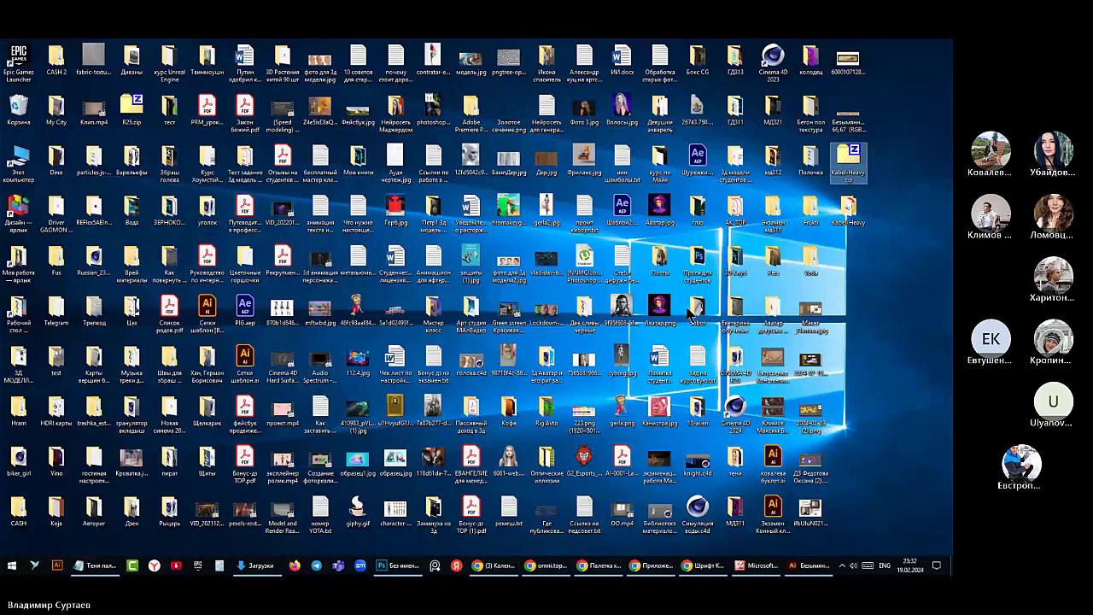
key(Delete)
click(509, 342)
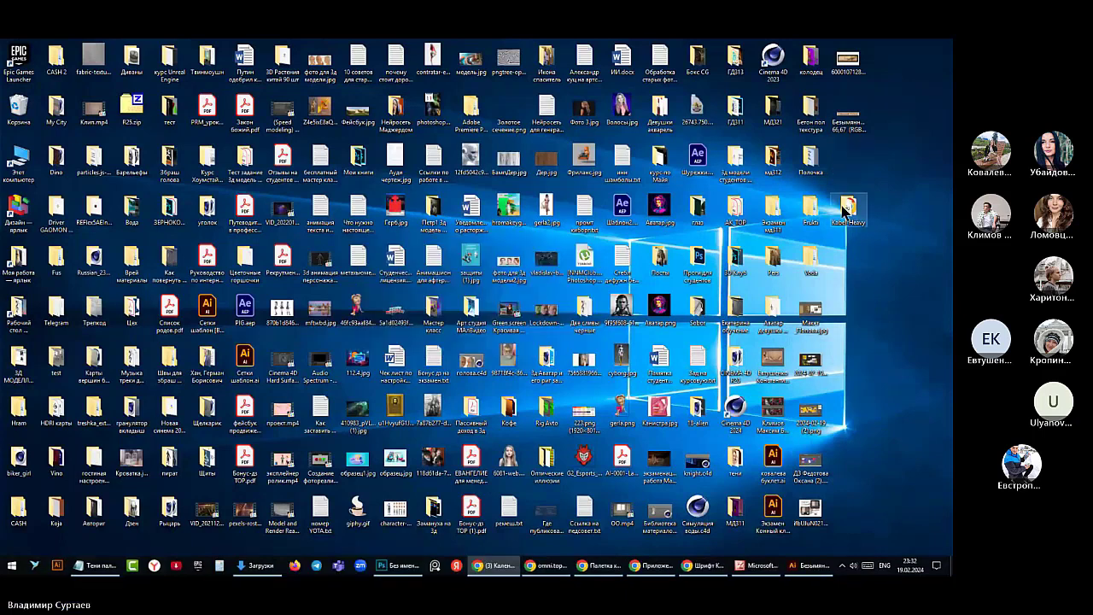
drag(843, 209, 846, 167)
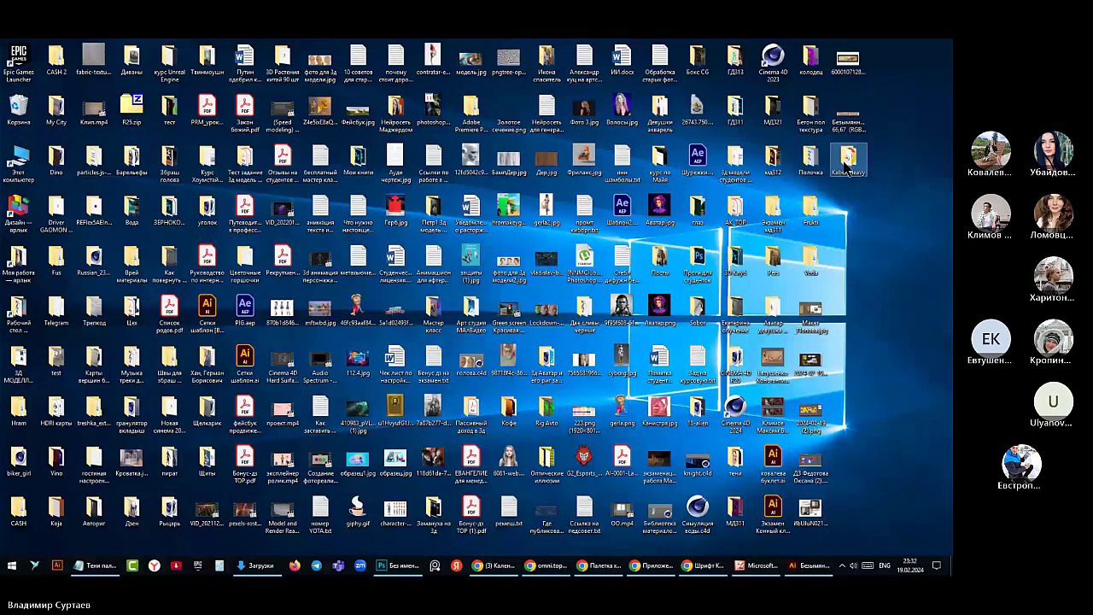
double_click(849, 162)
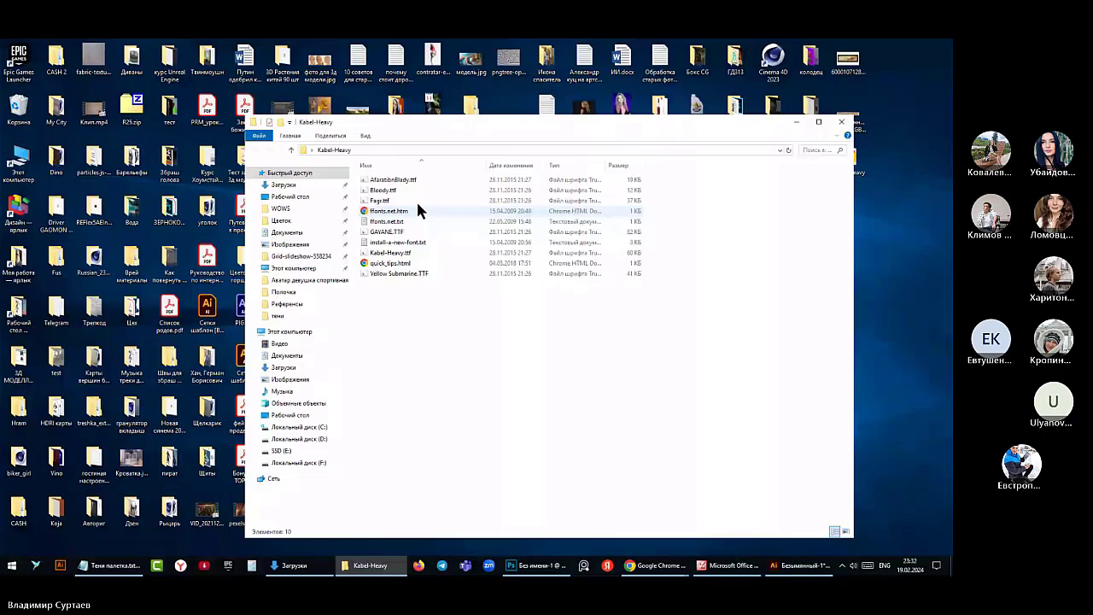
Preview Kabel-Heavy.ttf in Font Viewer, then close the preview and reselect the file
double_click(397, 254)
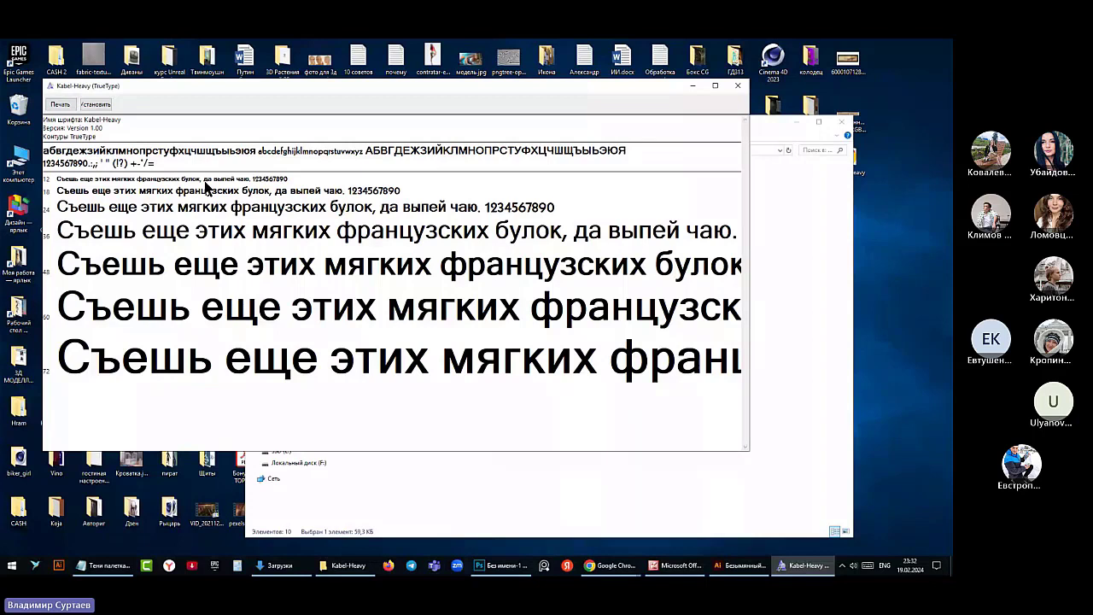
key(alt+F4)
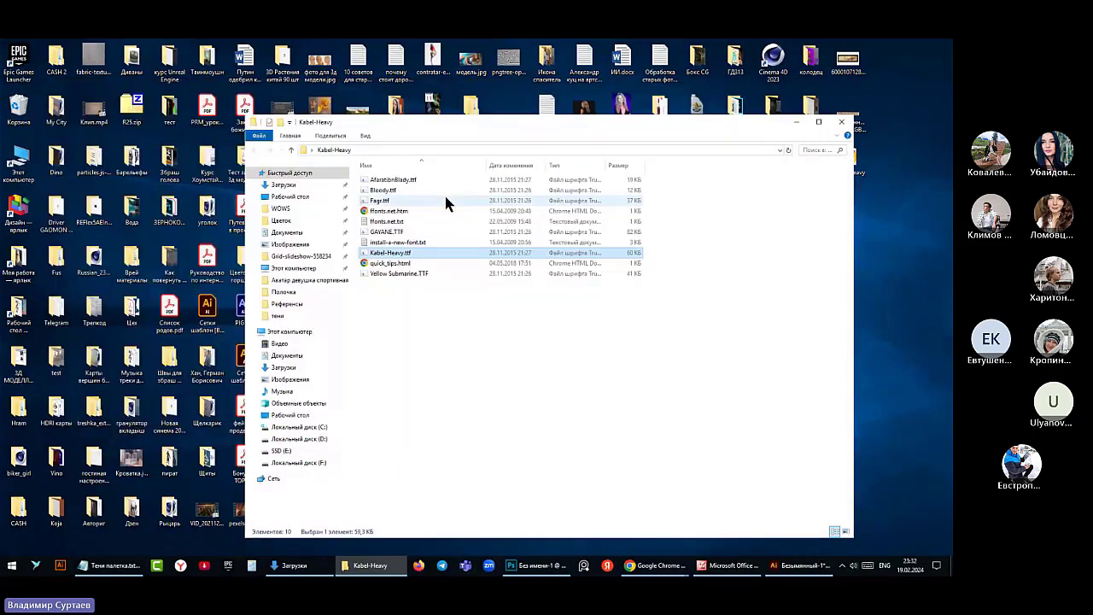
click(396, 234)
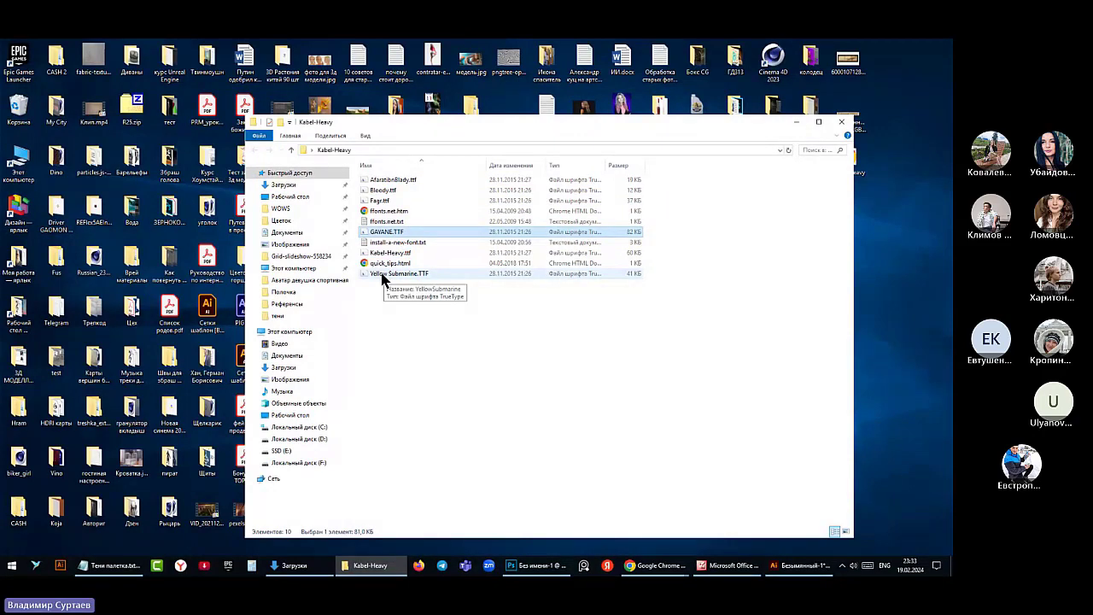
click(374, 255)
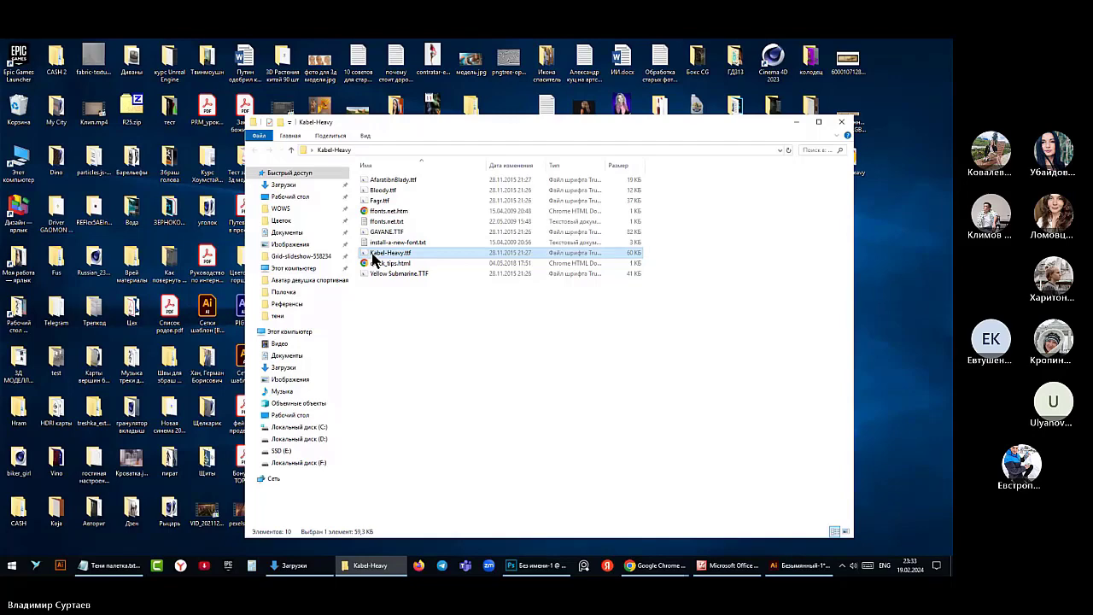
Reopen the Kabel-Heavy.ttf preview and install the Kabel-Heavy font
double_click(403, 180)
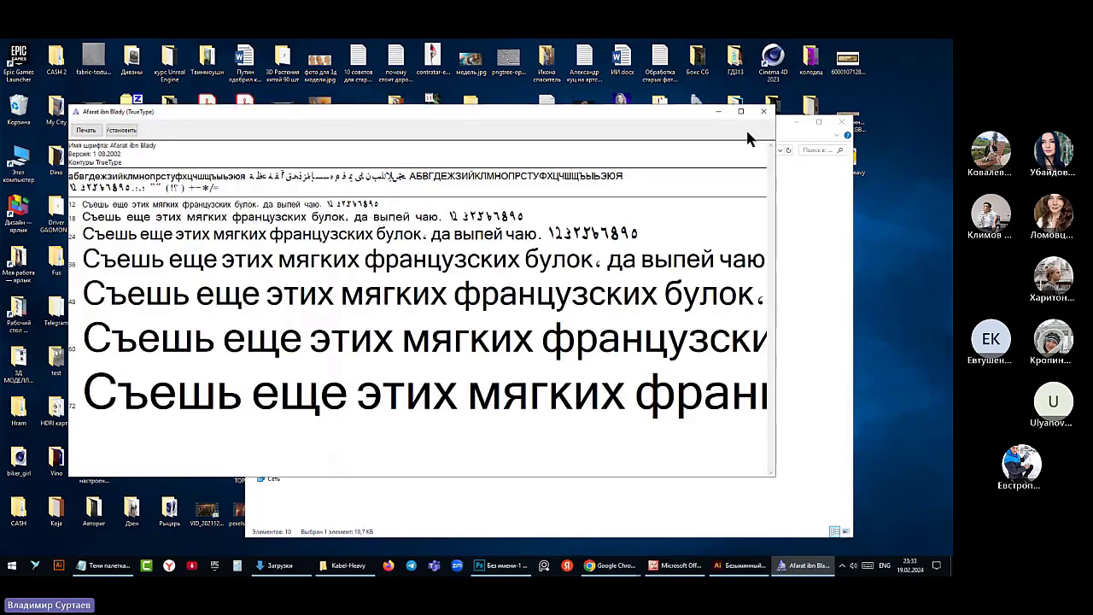
click(763, 111)
click(389, 254)
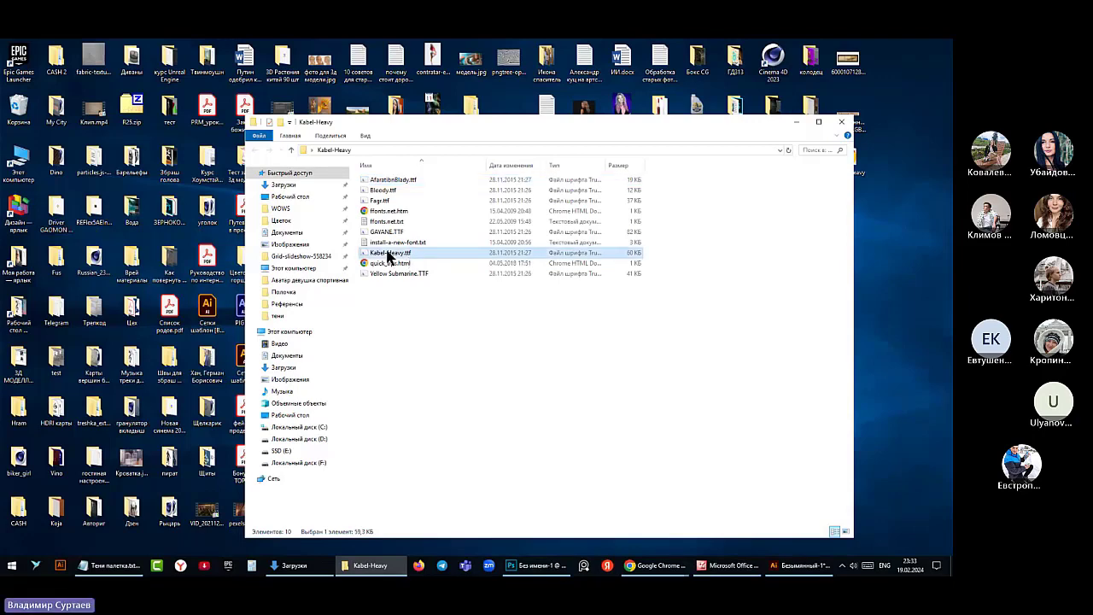
double_click(389, 253)
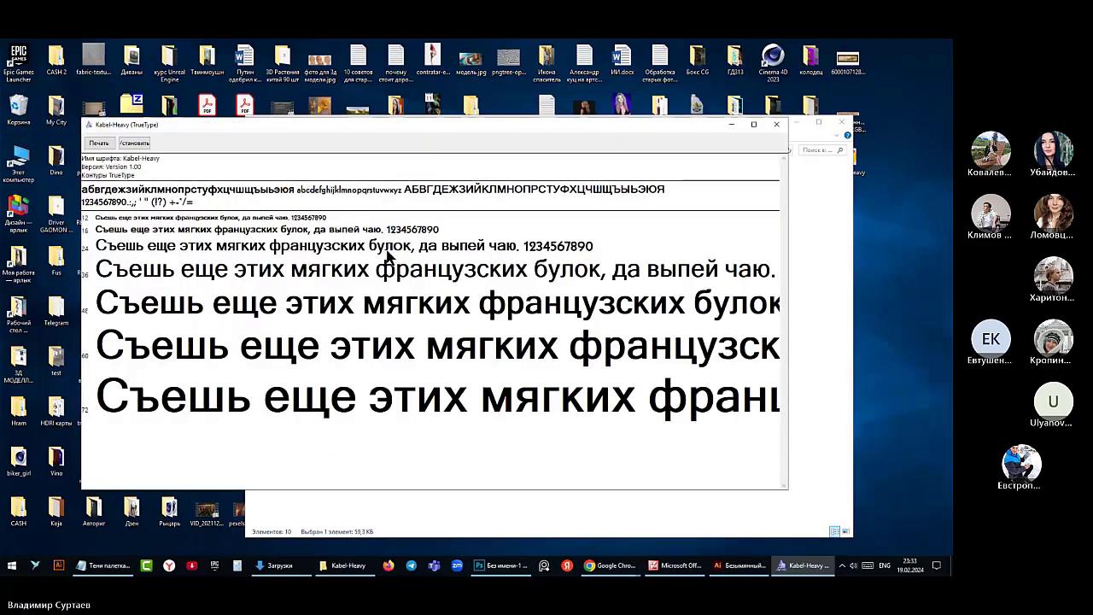
click(135, 143)
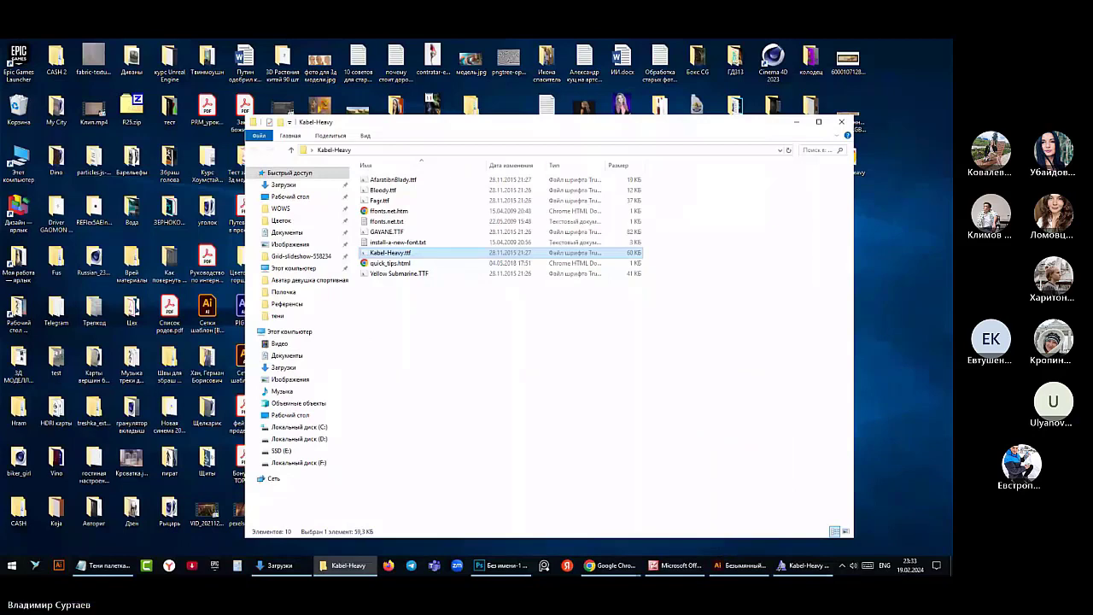
Check Kabel-Heavy.ttf in the font folder, then return to the Illustrator document with the DoDo Girl logo
key(alt+Tab)
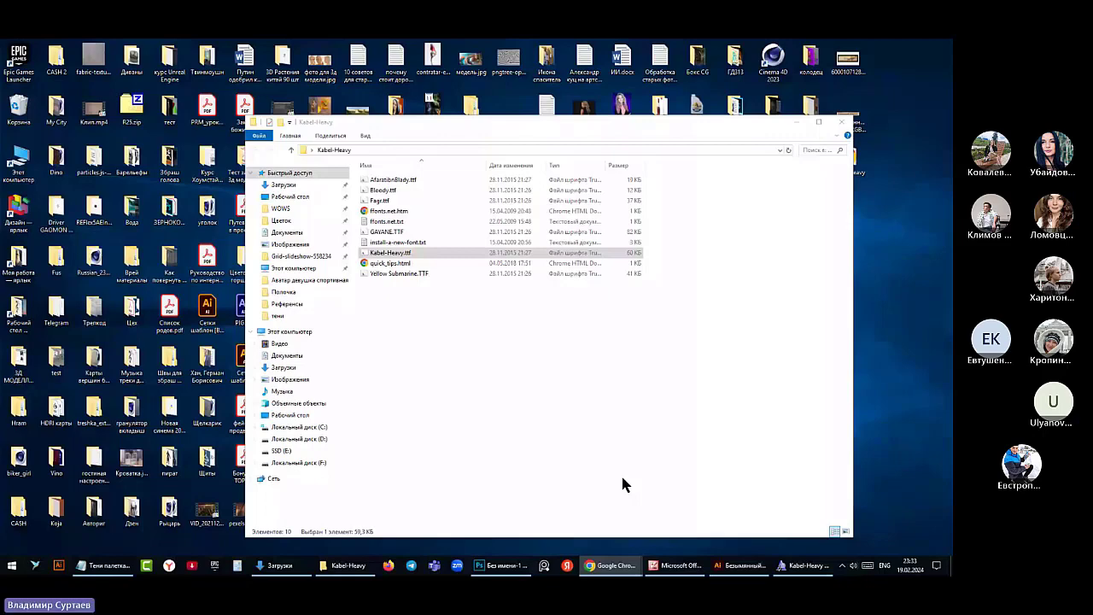
click(743, 566)
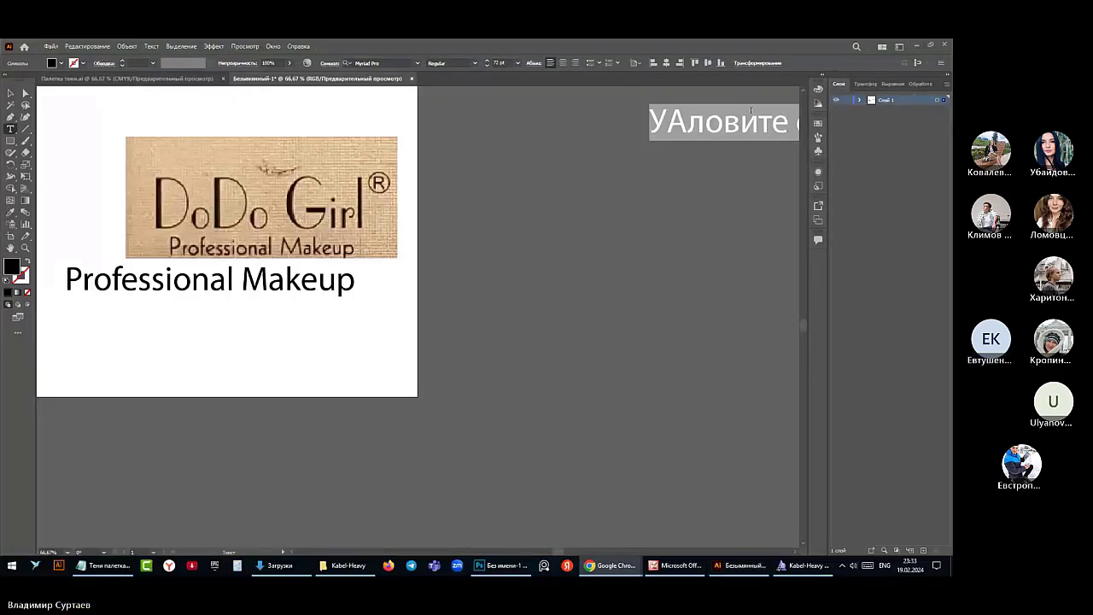
click(917, 44)
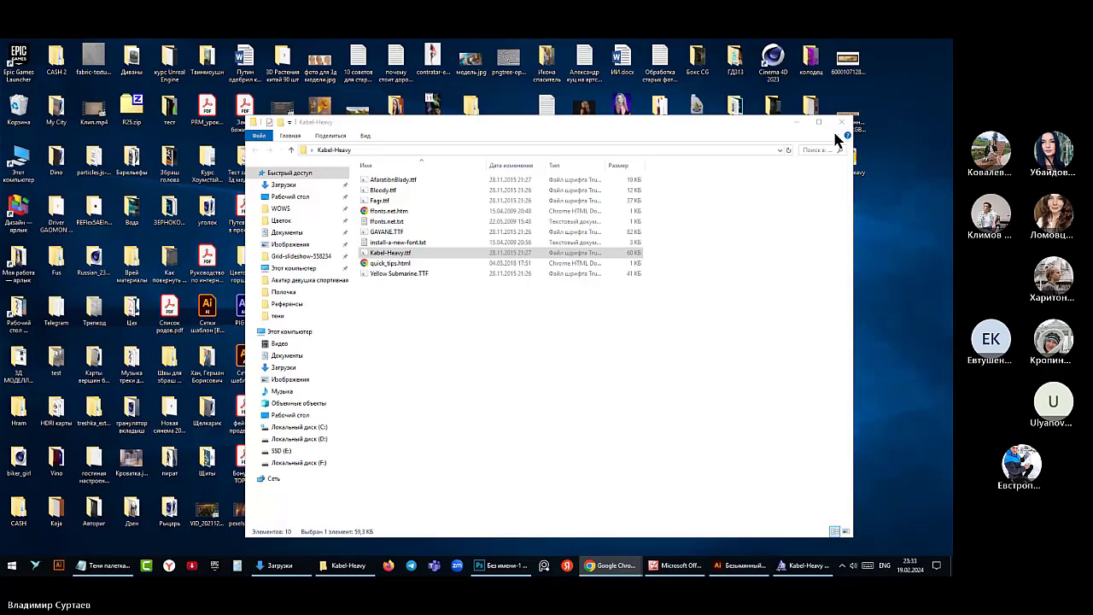
click(393, 256)
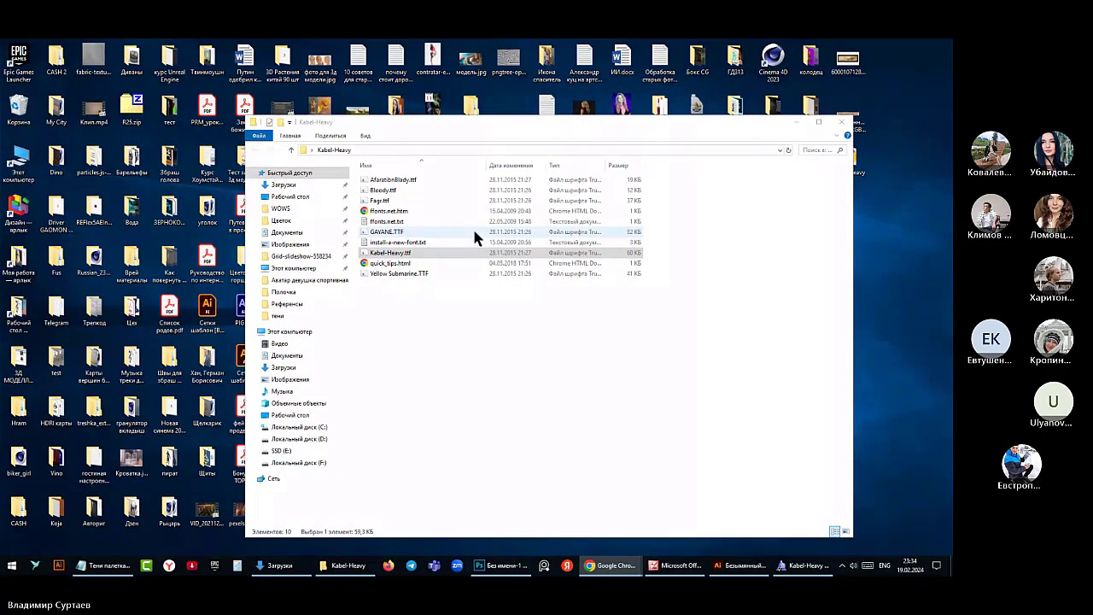
click(401, 255)
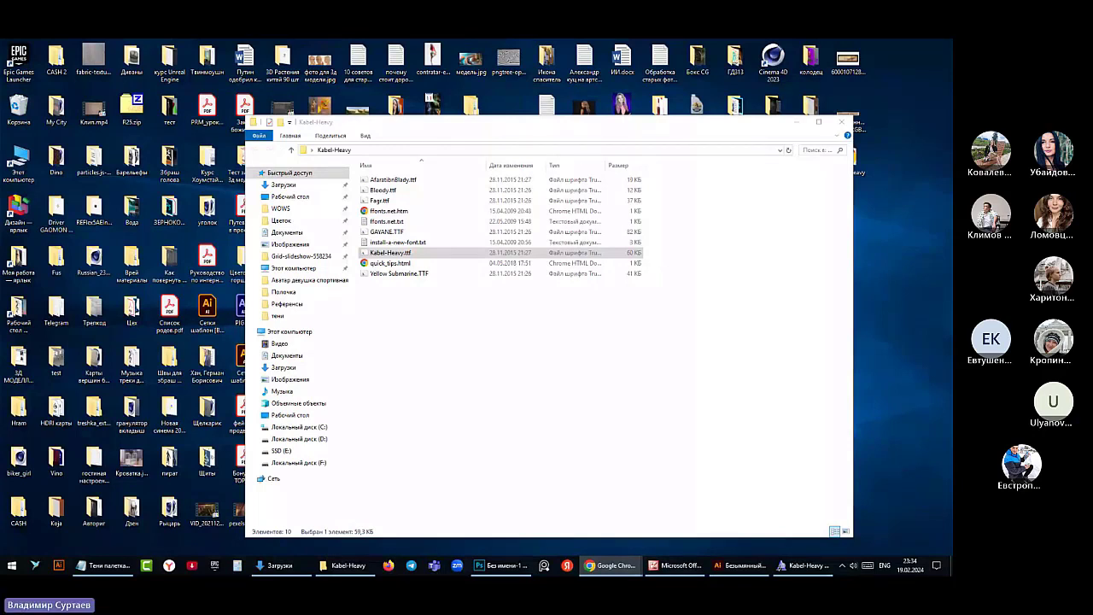
key(alt+Tab)
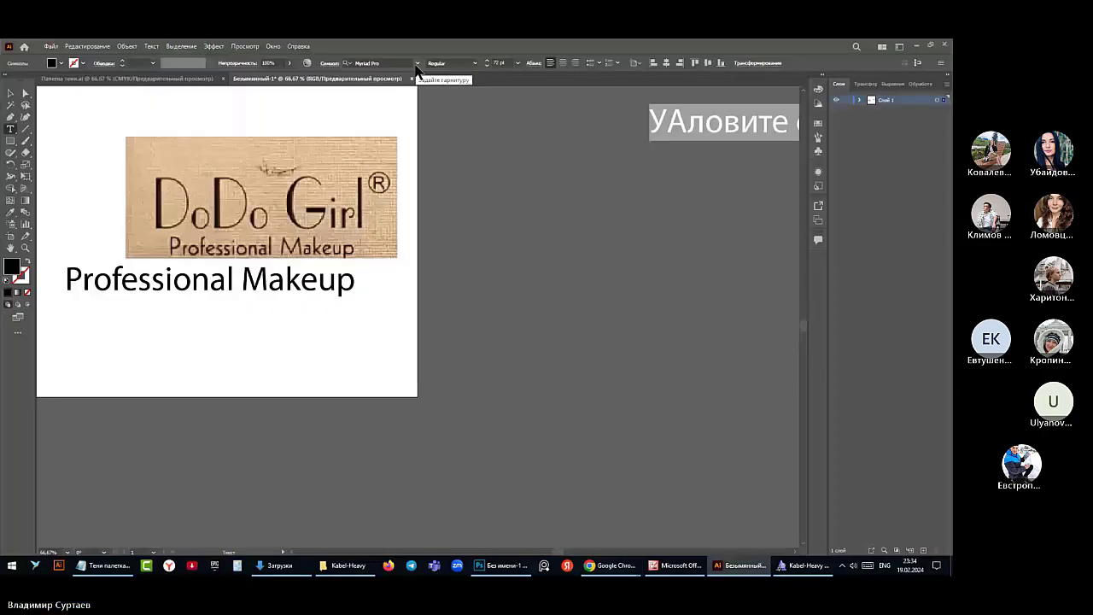
Apply the Kabel-Heavy font to the УАловите sample text
click(416, 64)
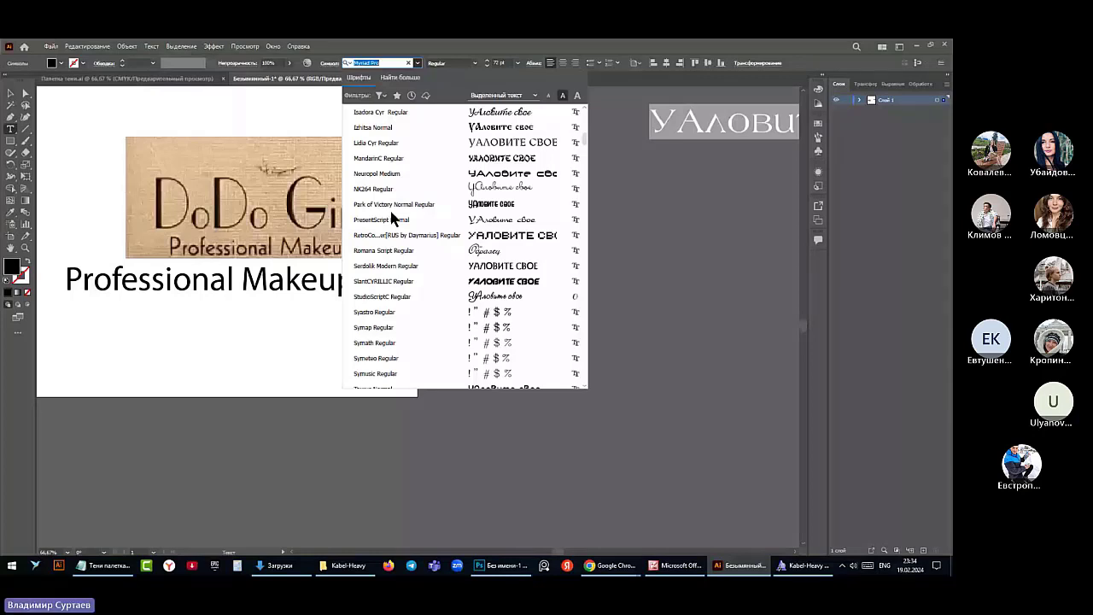
scroll(393, 219, up, 10)
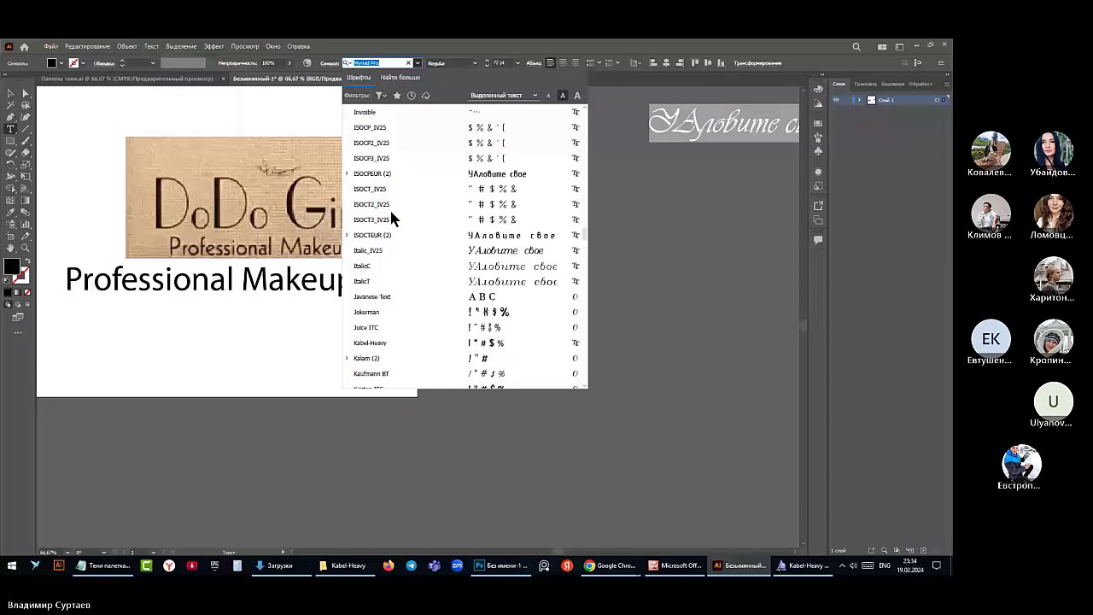
scroll(375, 164, down, 4)
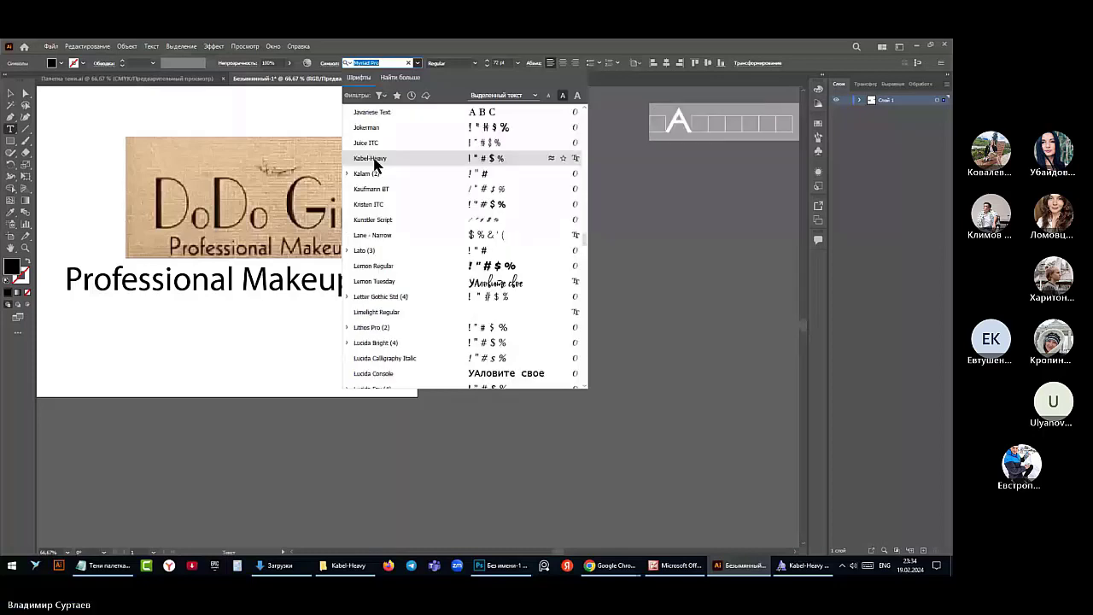
click(375, 160)
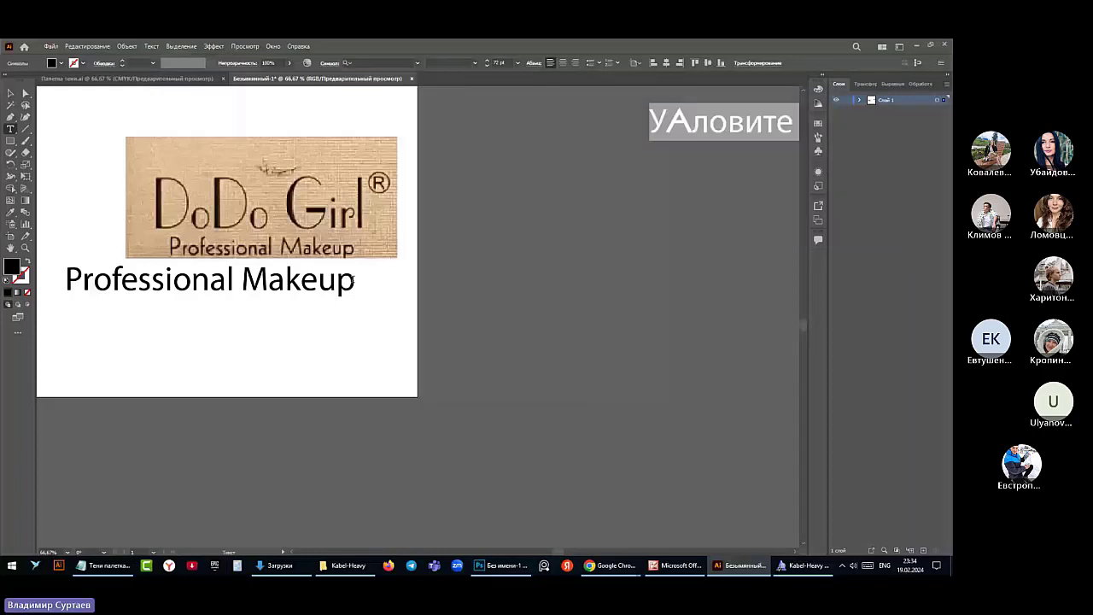
Select the whole Professional Makeup line and set it in Kabel-Heavy
triple_click(353, 280)
click(376, 62)
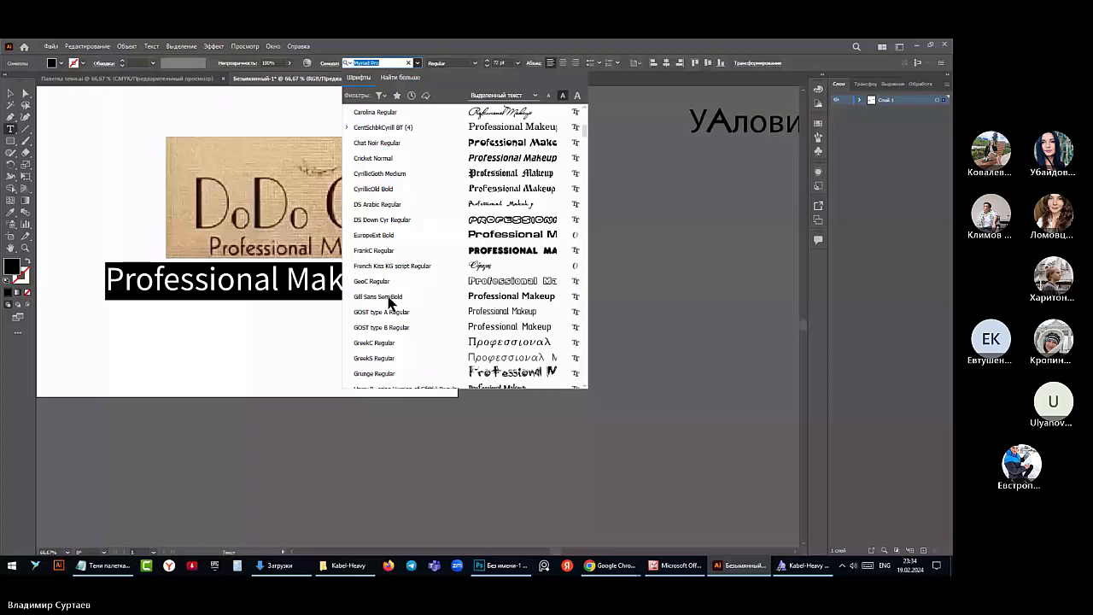
scroll(389, 301, down, 10)
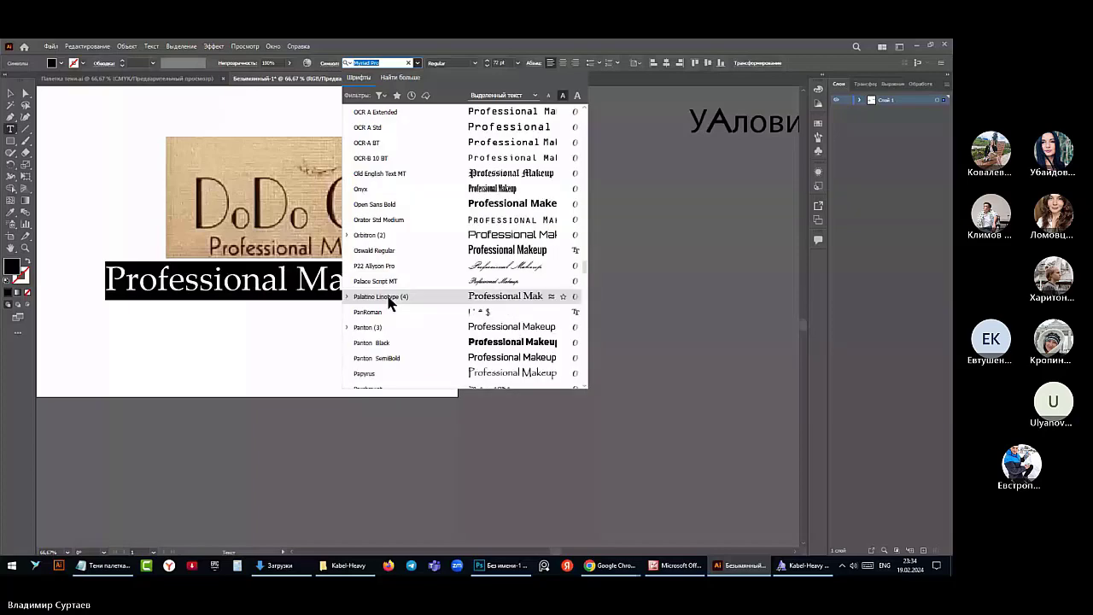
scroll(388, 300, up, 5)
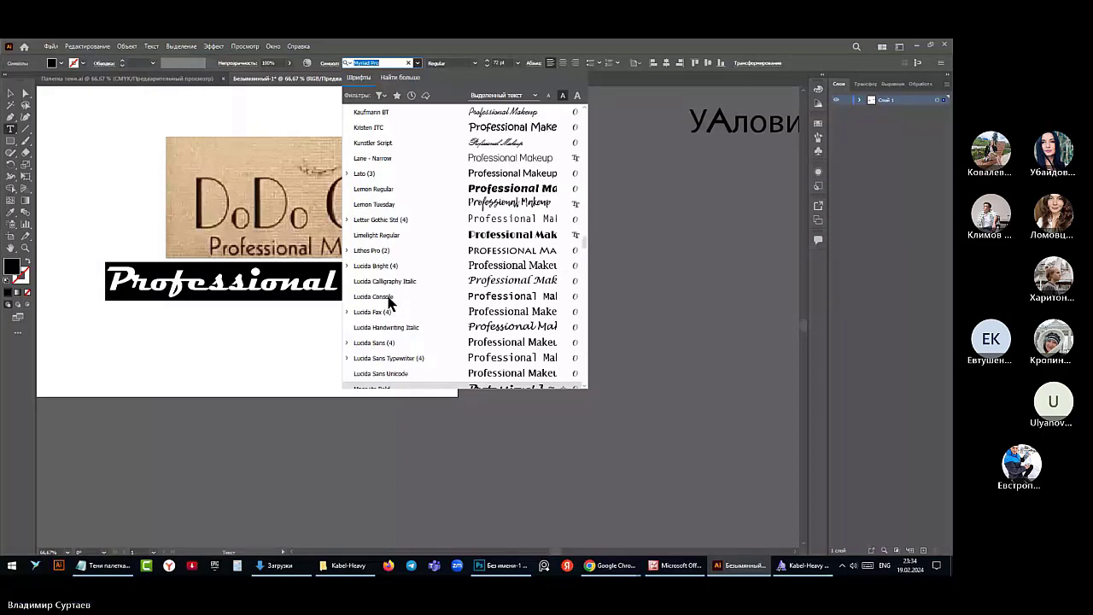
scroll(389, 301, down, 4)
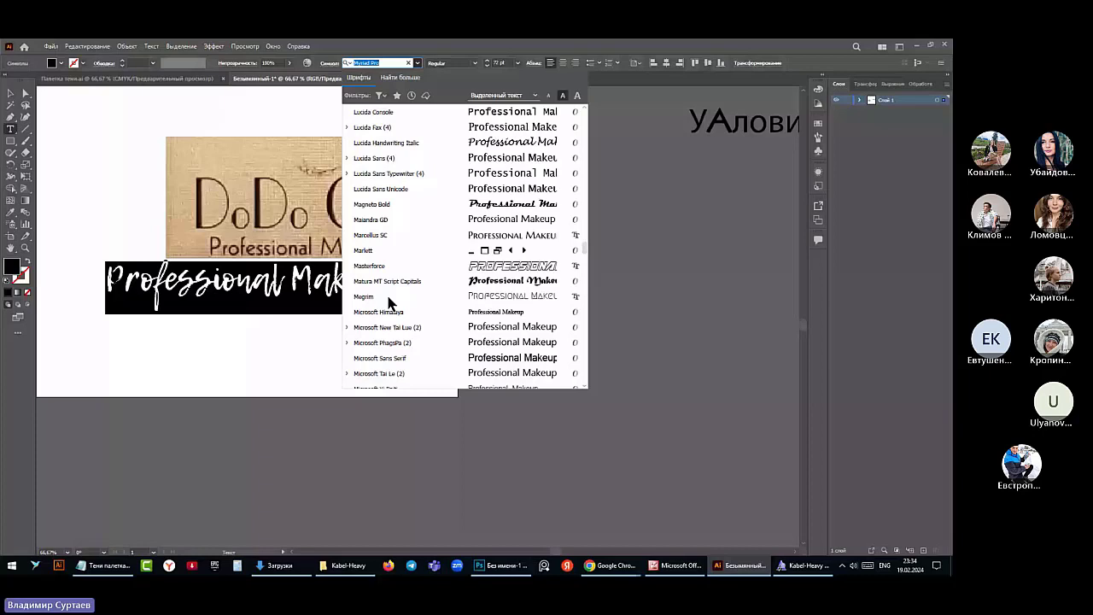
text(Kabel-Heavy)
key(Return)
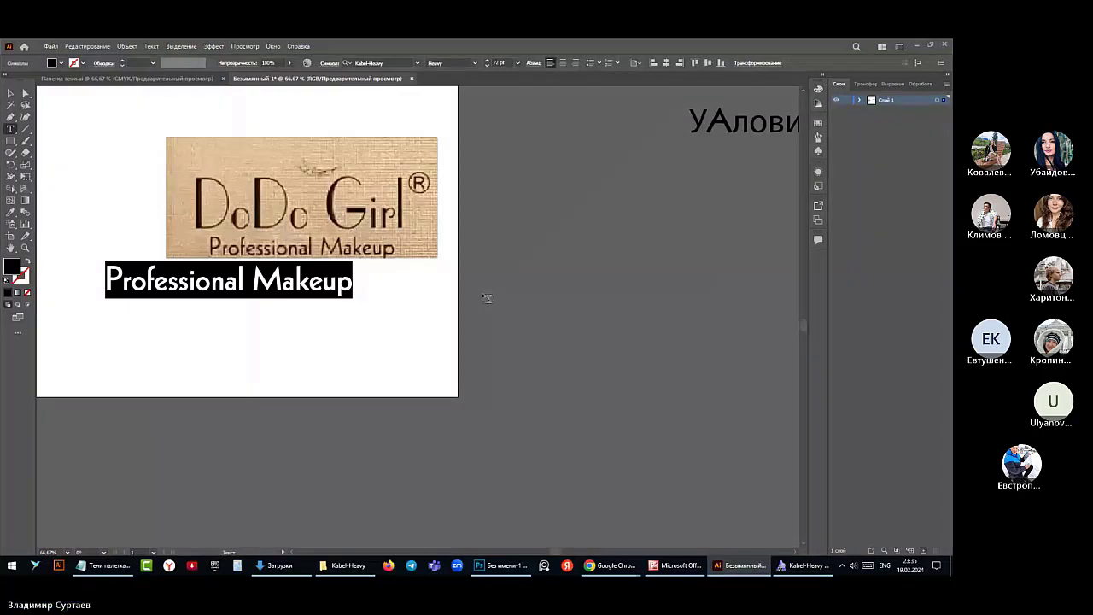
Move the Professional Makeup text under the DoDo Girl logo and shrink it slightly
key(Escape)
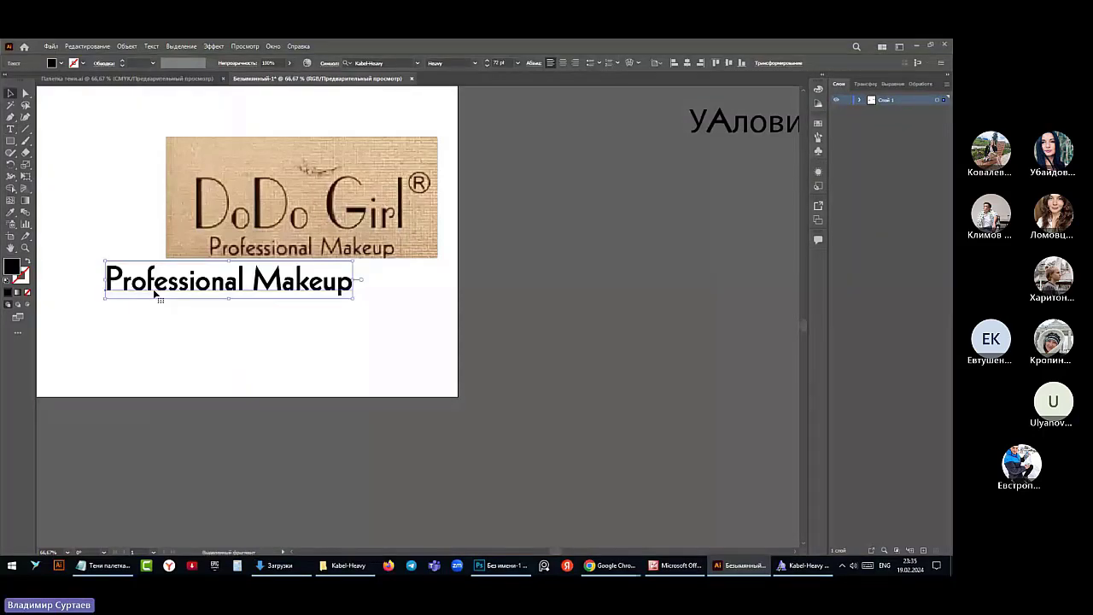
drag(155, 294, 215, 288)
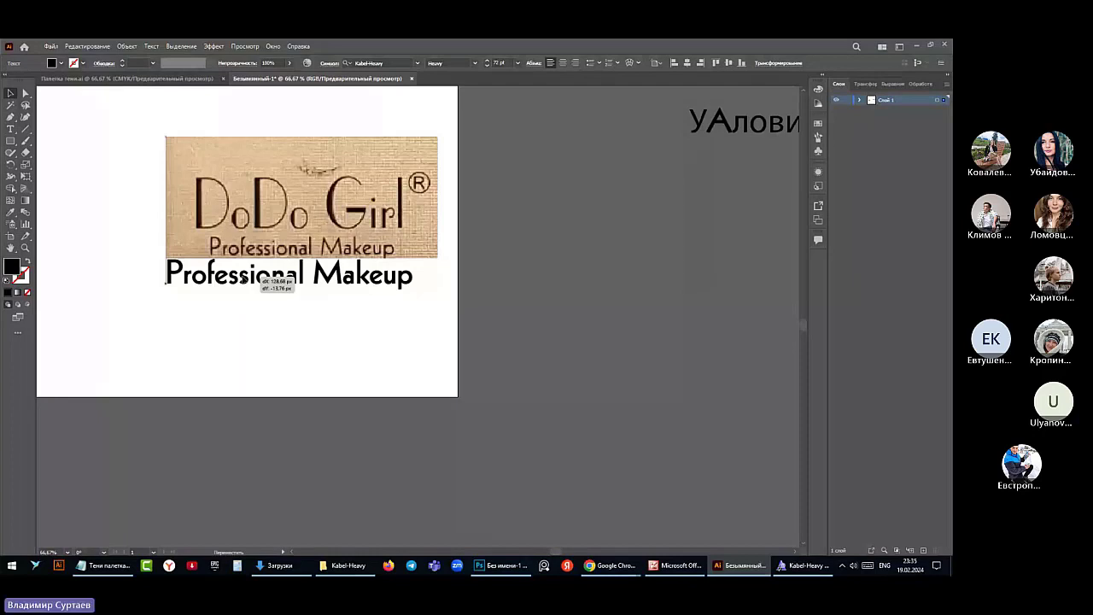
drag(256, 278, 295, 273)
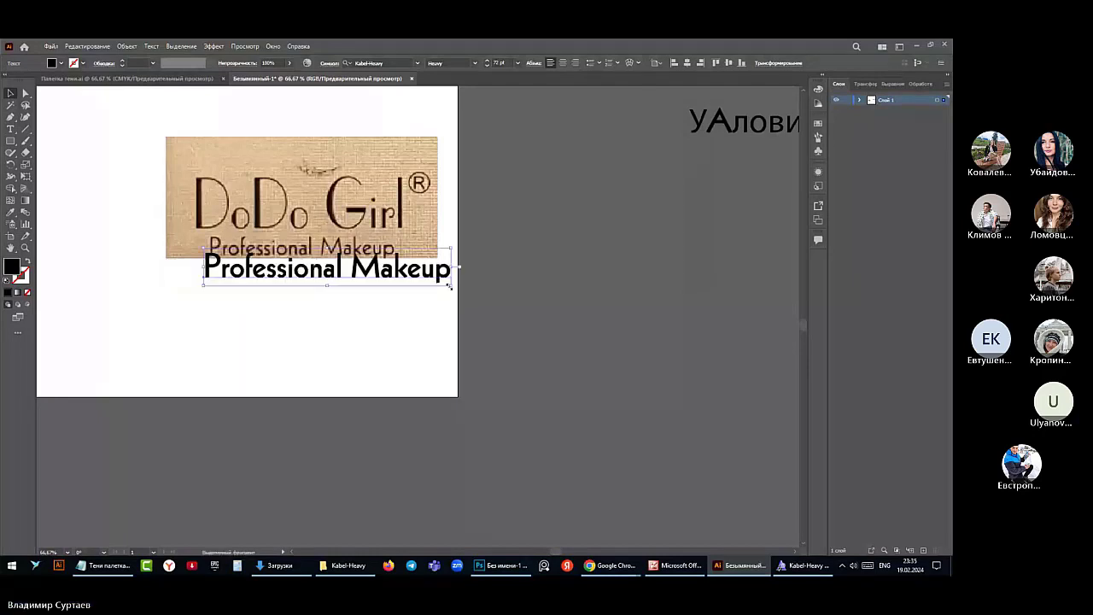
drag(451, 287, 419, 273)
click(475, 63)
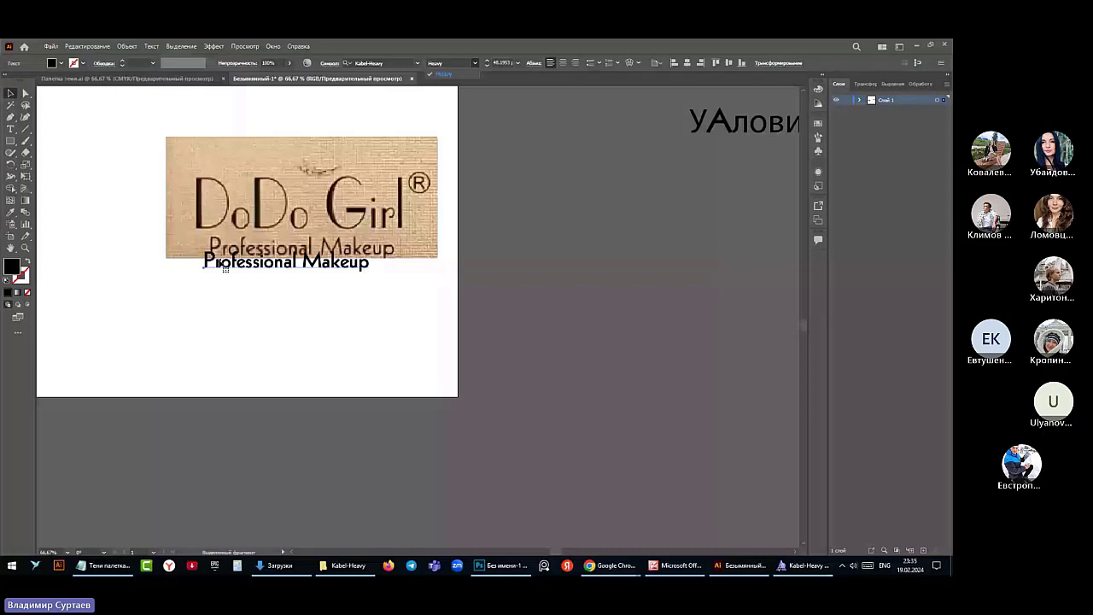
Nudge the text up and enlarge it to cover the logo's original tagline
drag(225, 267, 253, 250)
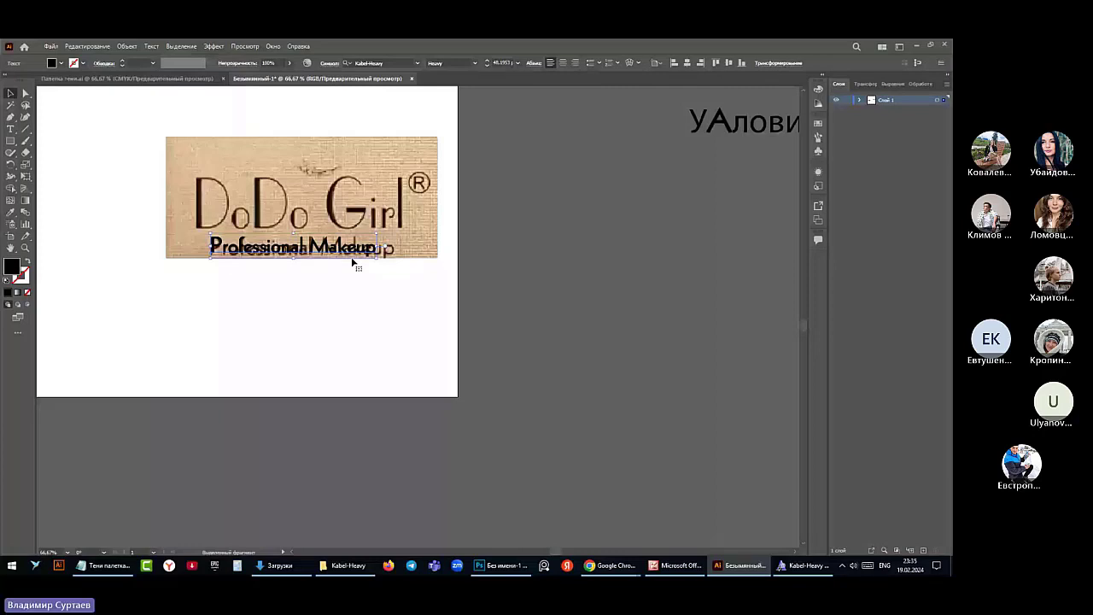
drag(353, 264, 354, 264)
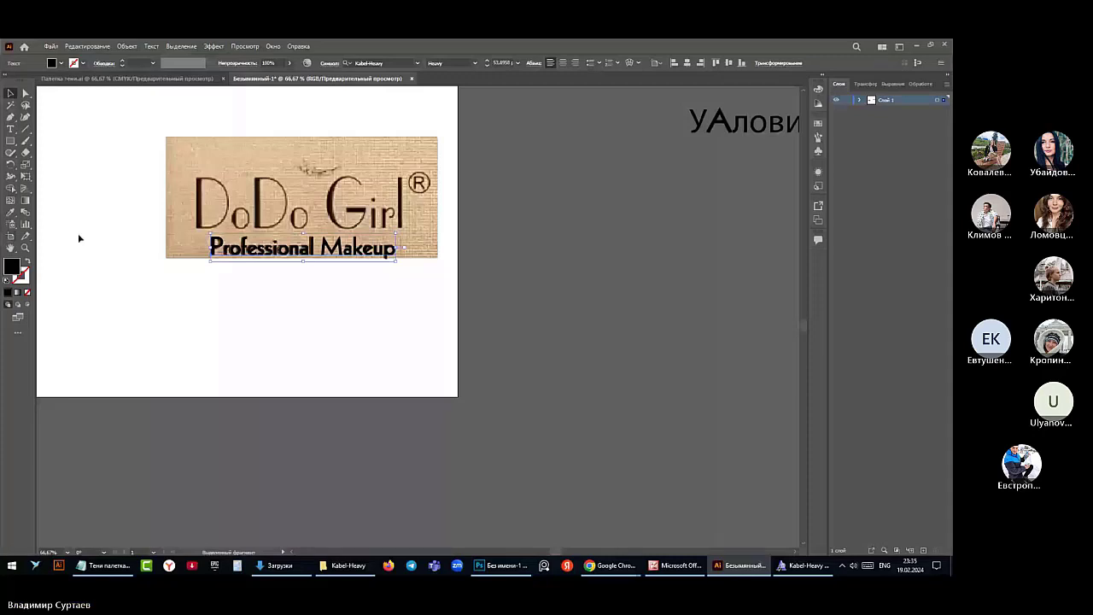
click(10, 142)
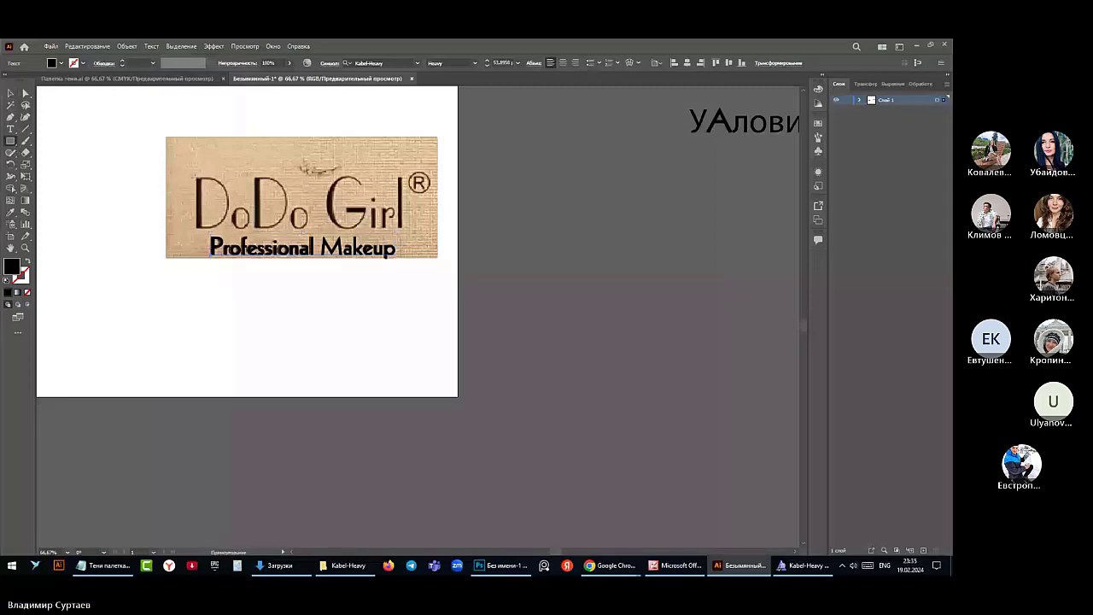
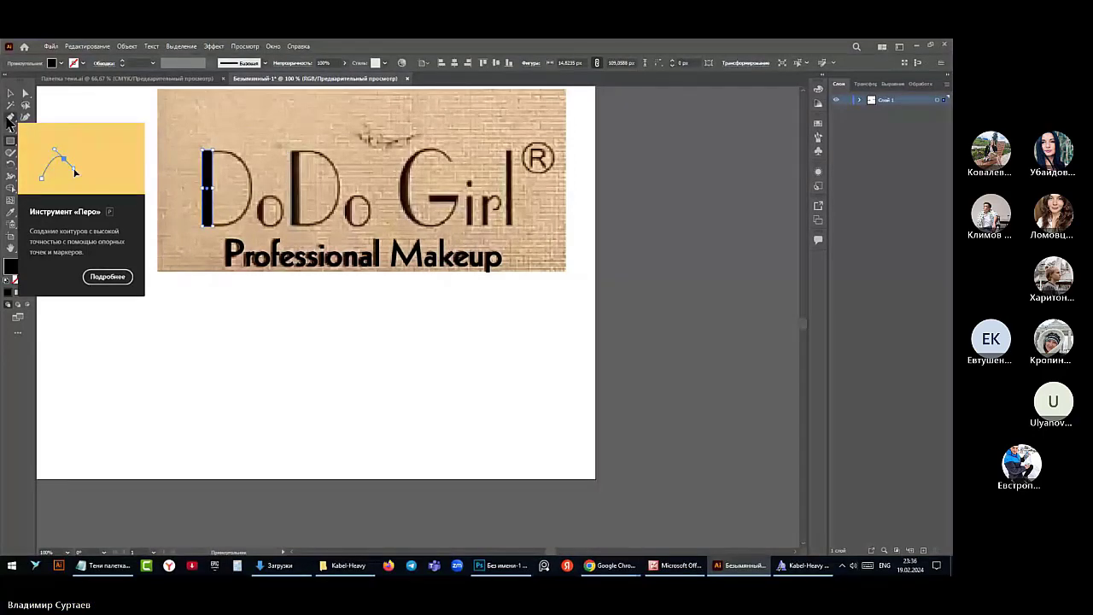
Trace the first D's vertical stem as a closed solid shape with the Pen tool, then deselect it
click(11, 119)
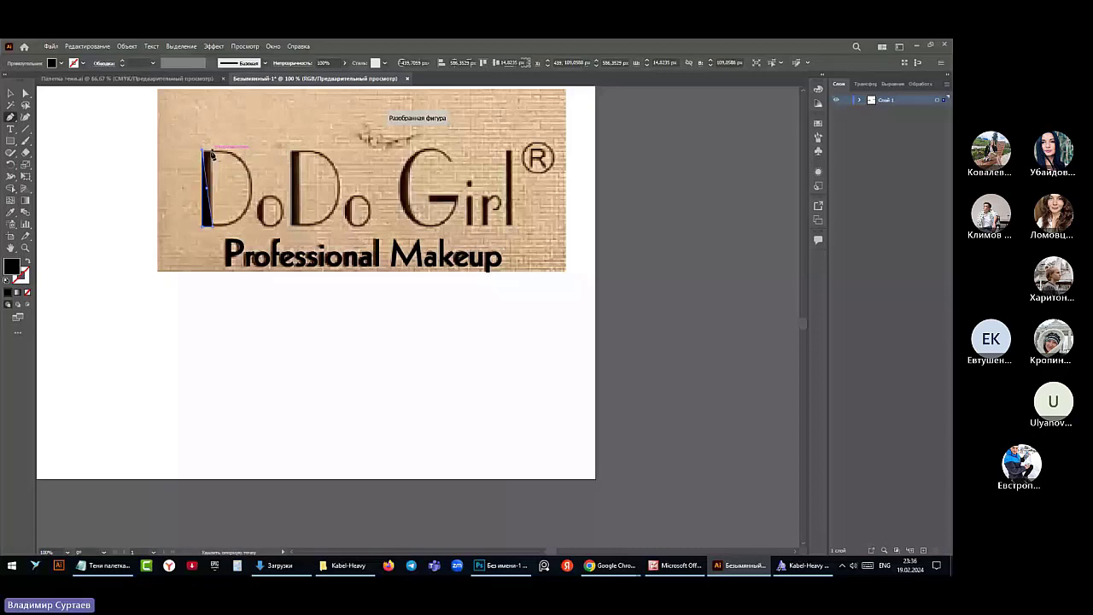
click(211, 152)
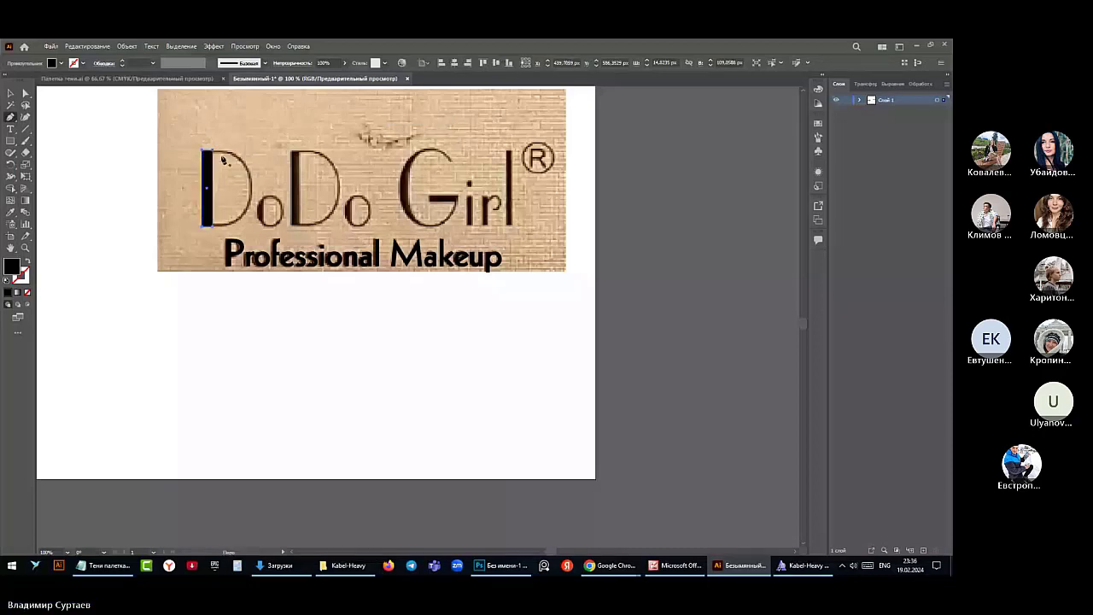
click(860, 101)
scroll(240, 154, up, 2)
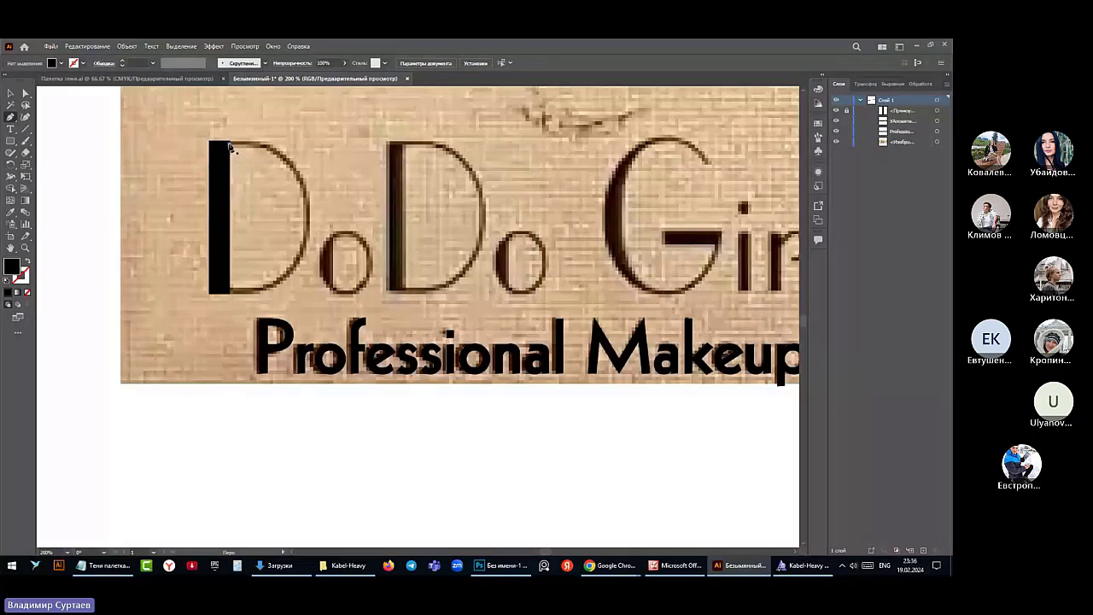
Cancel a stray path and swap fill and stroke so new paths are black outlines without fill
click(227, 143)
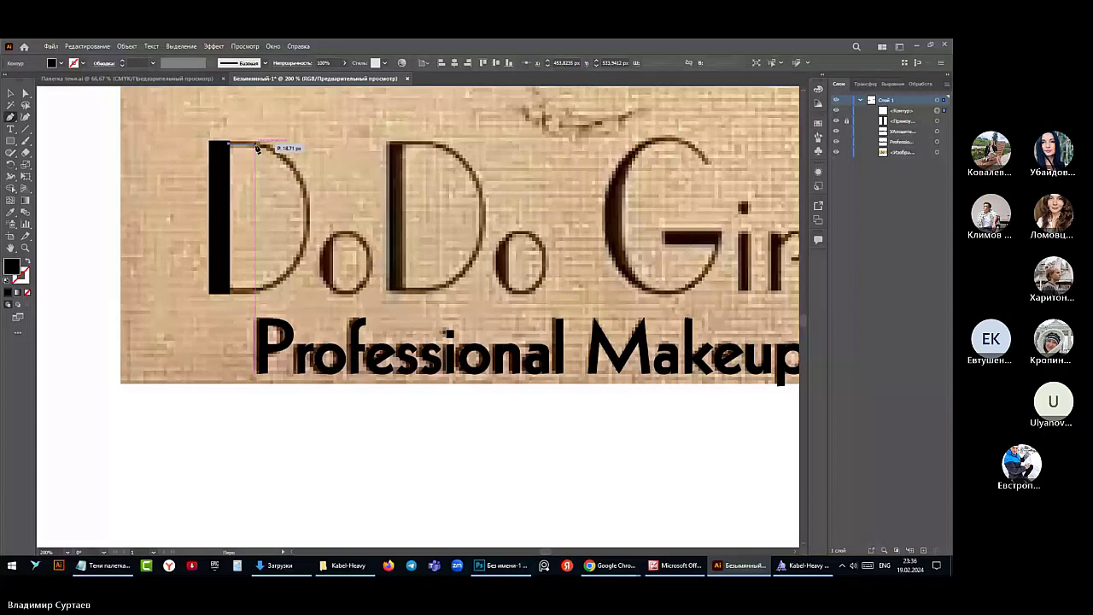
key(ctrl+z)
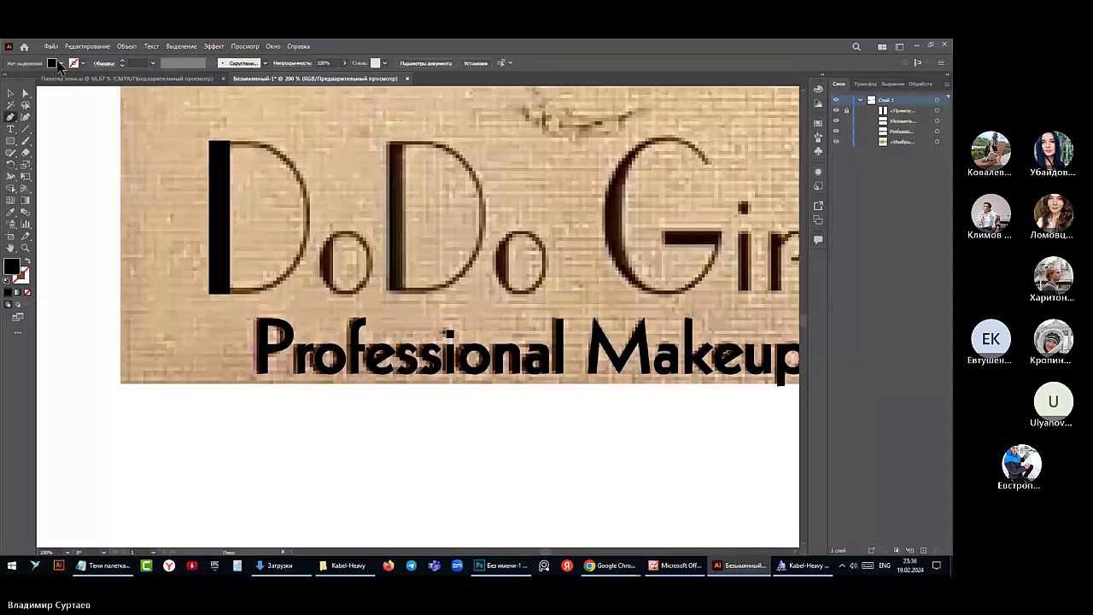
click(60, 64)
key(shift+x)
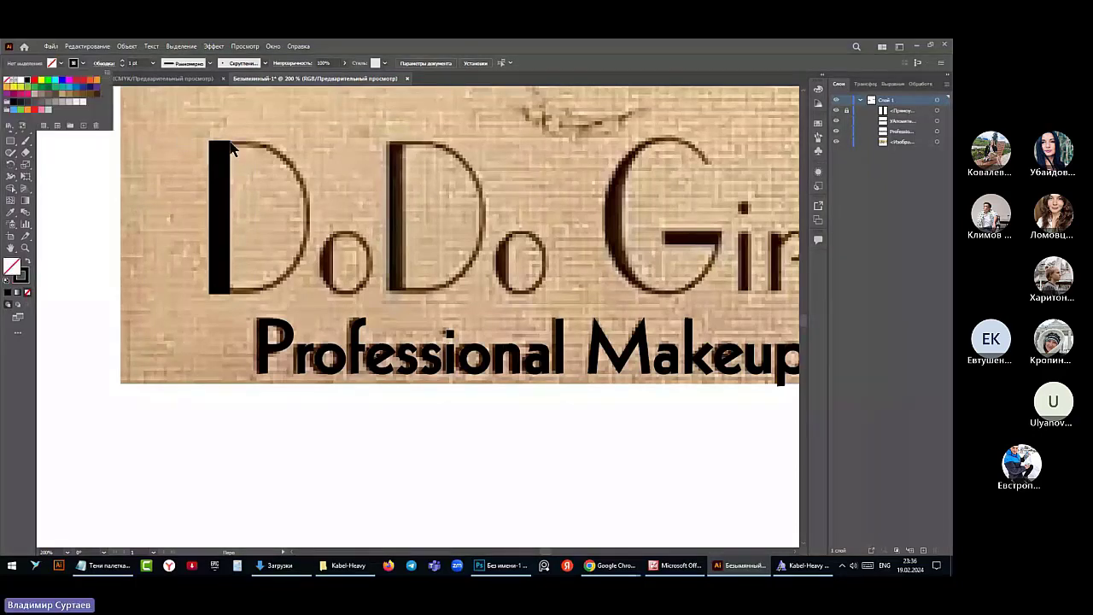
key(p)
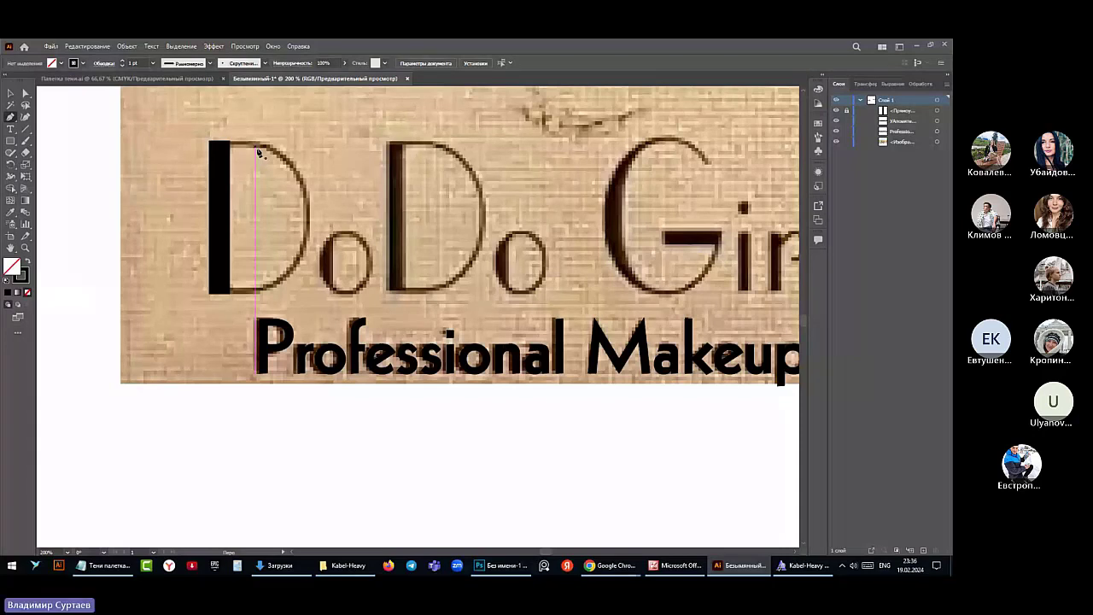
Draw the D's curved bowl as a Pen path with curve handles down to its base
drag(259, 152, 310, 203)
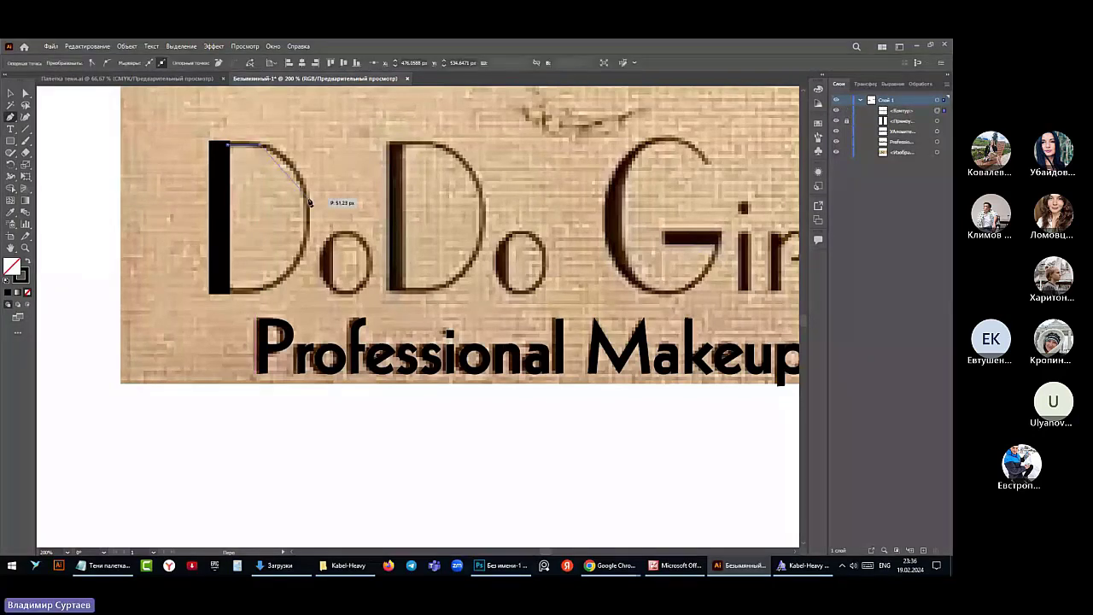
click(310, 203)
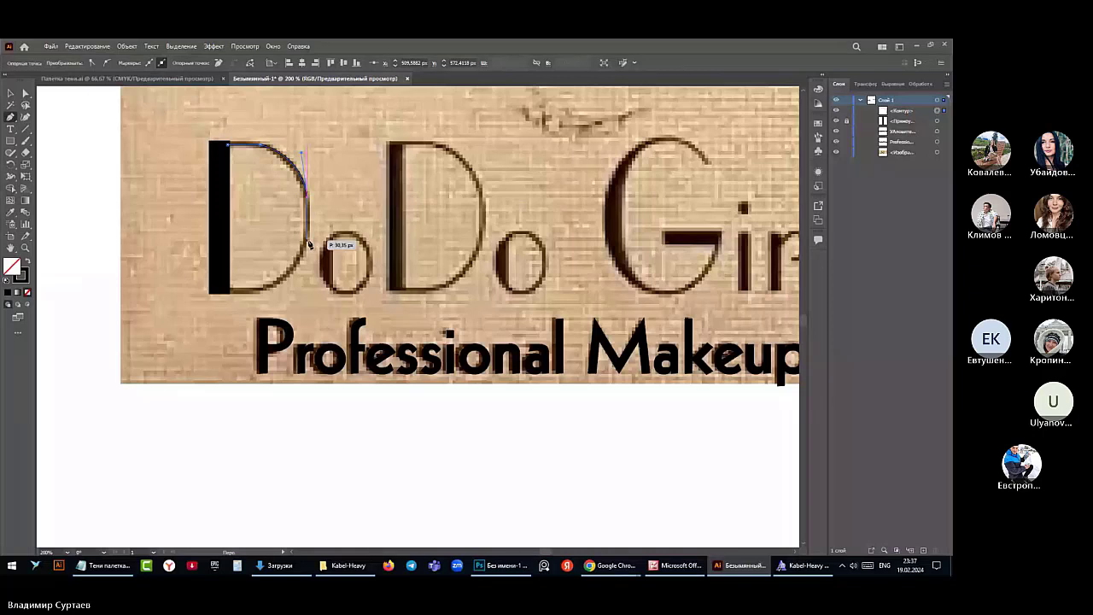
key(Escape)
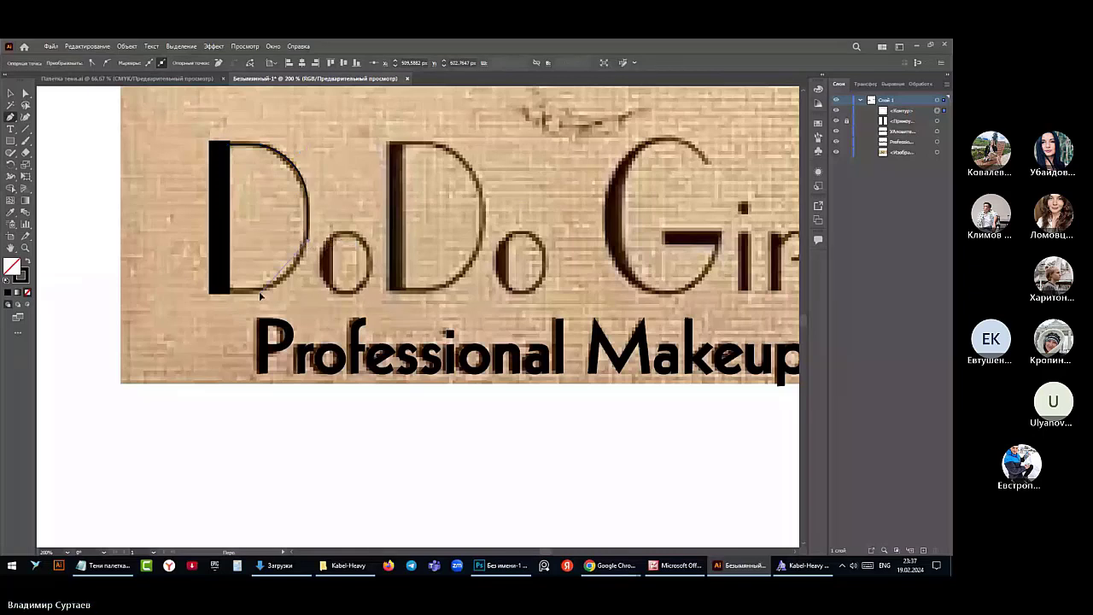
click(258, 295)
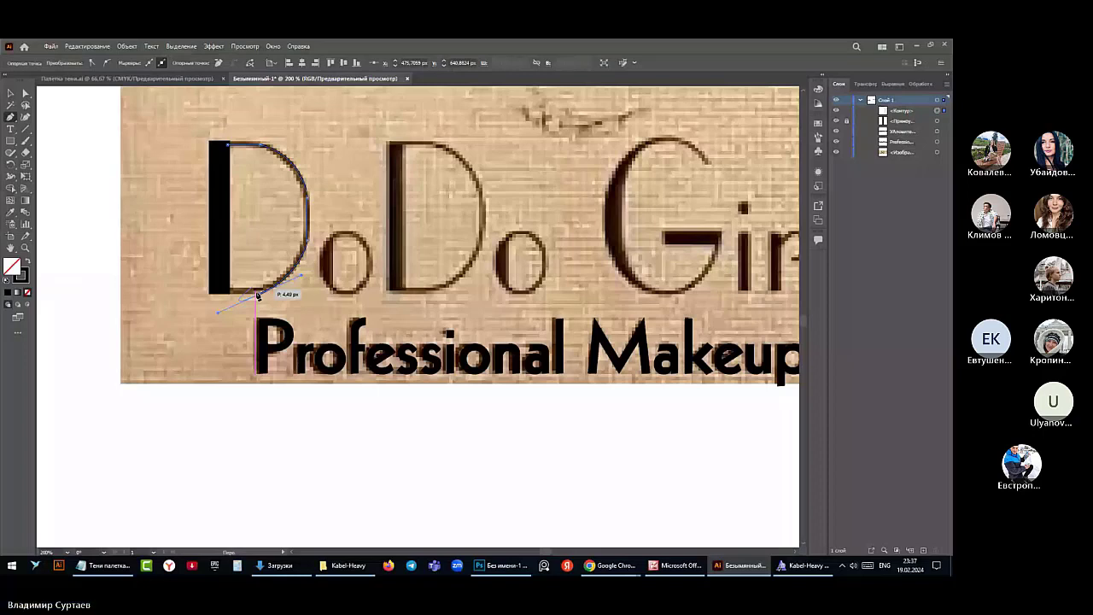
drag(258, 295, 261, 293)
key(v)
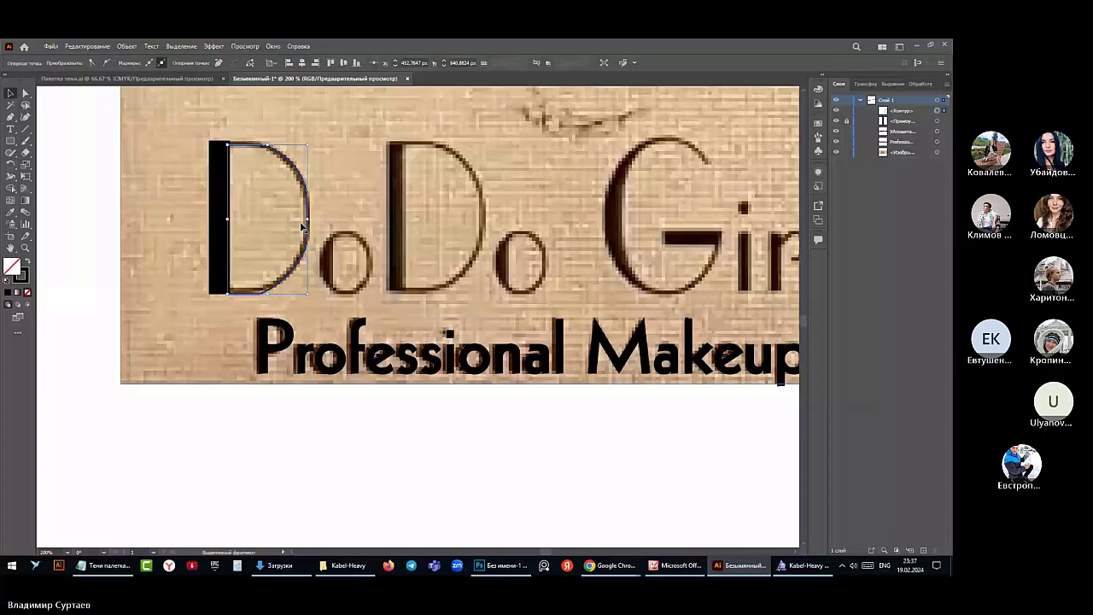
Give the D's curved outline a 1 pt stroke and select the logo image beneath
click(301, 227)
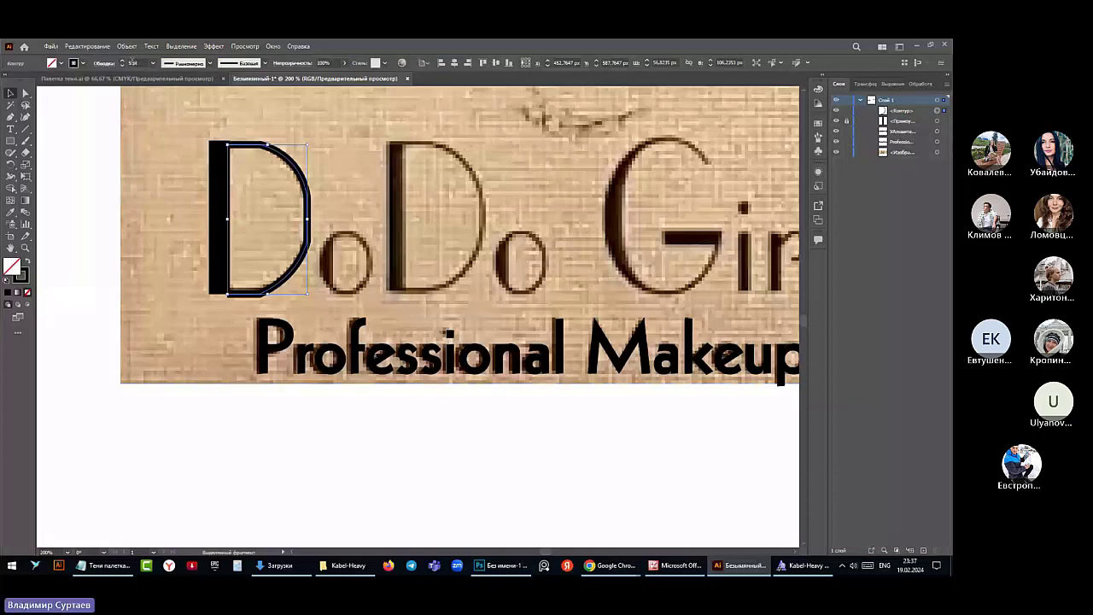
text(1)
key(Return)
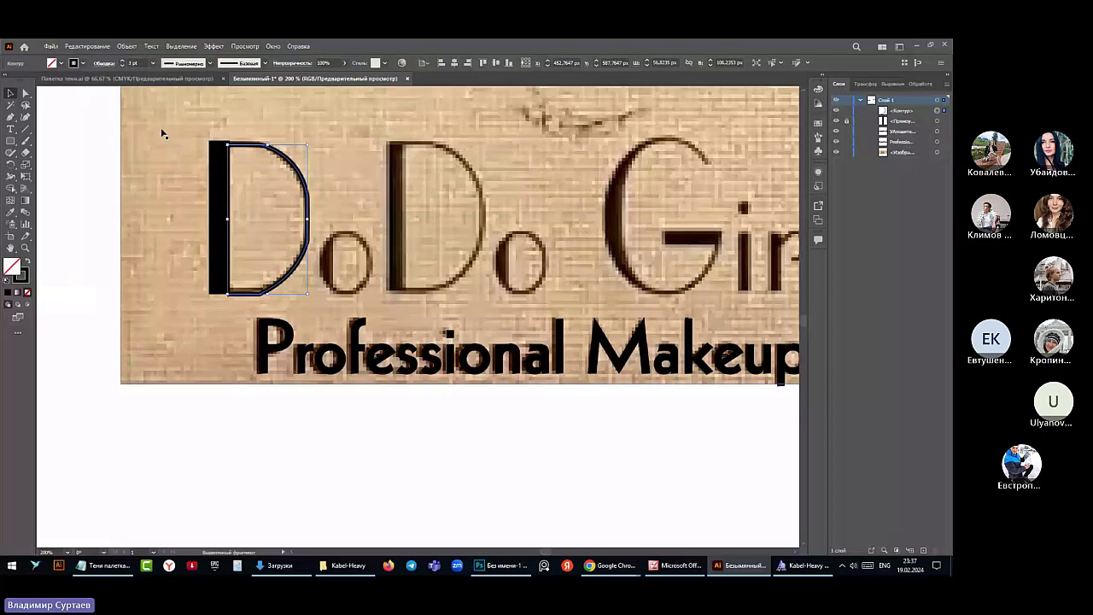
key(a)
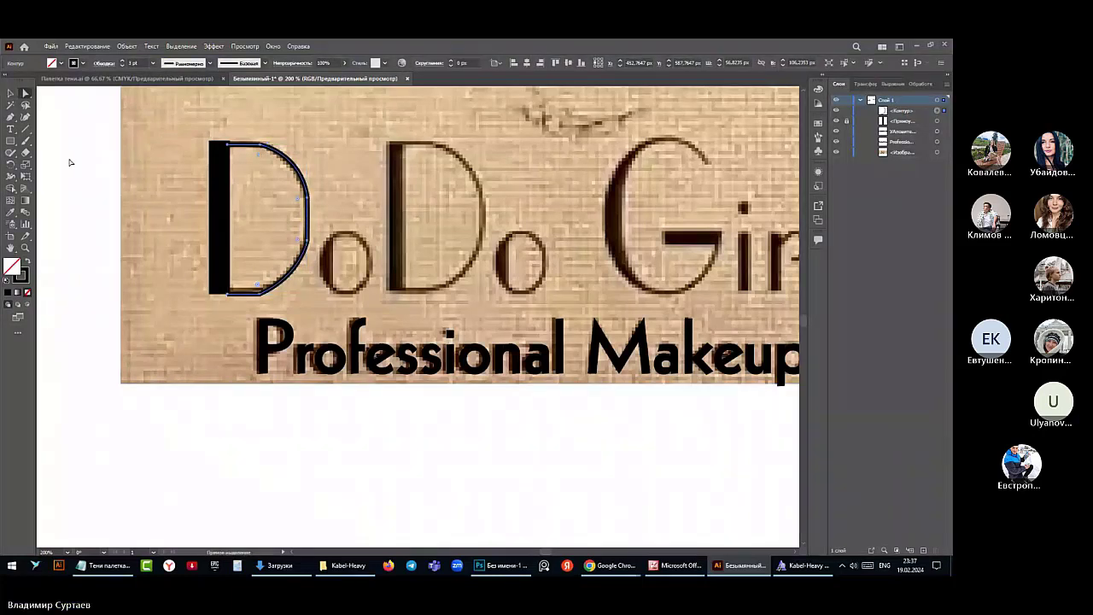
click(199, 301)
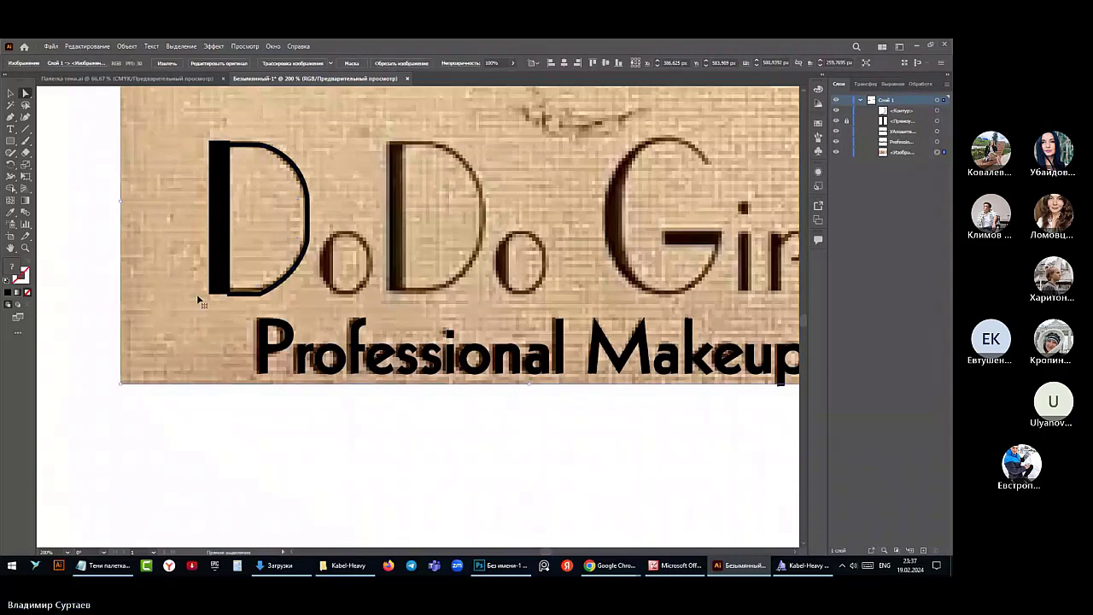
Lock the logo image and nudge the D outline's top segment up to match the letter
key(ctrl+2)
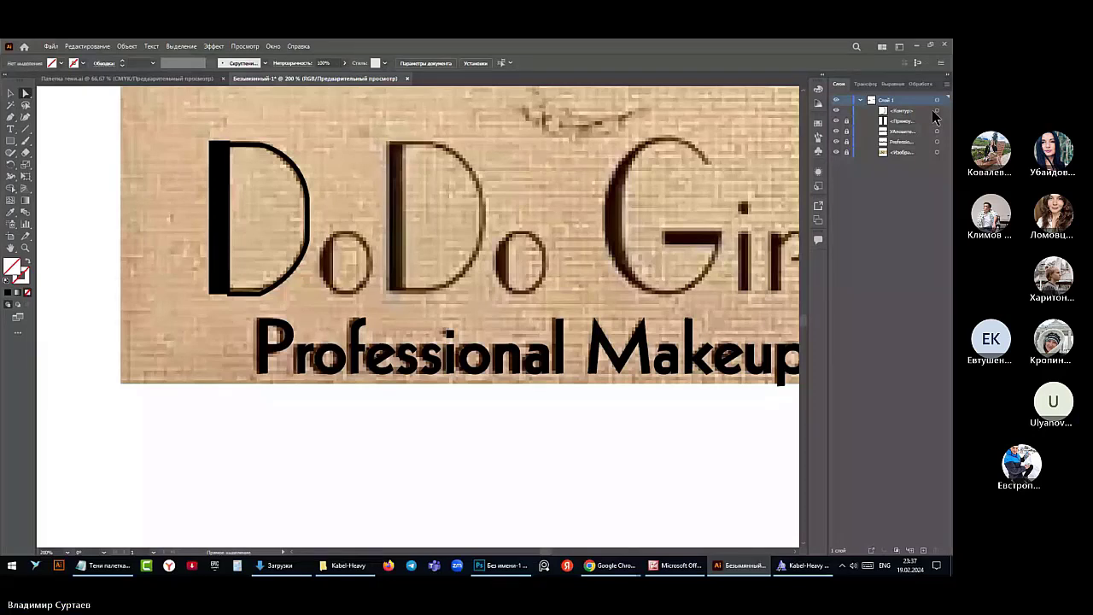
click(246, 152)
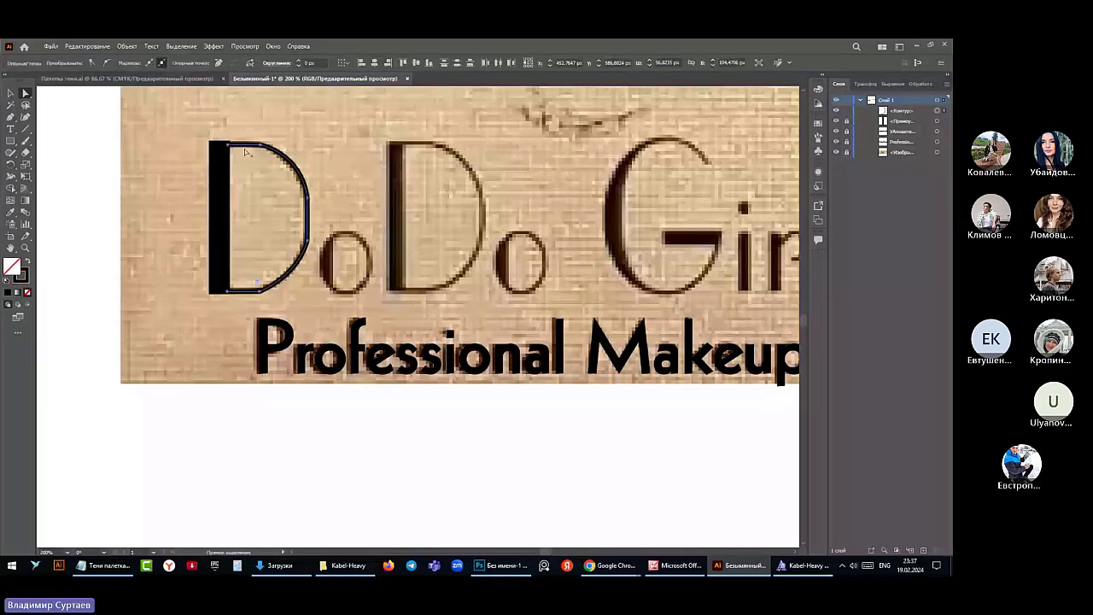
scroll(246, 151, up, 3)
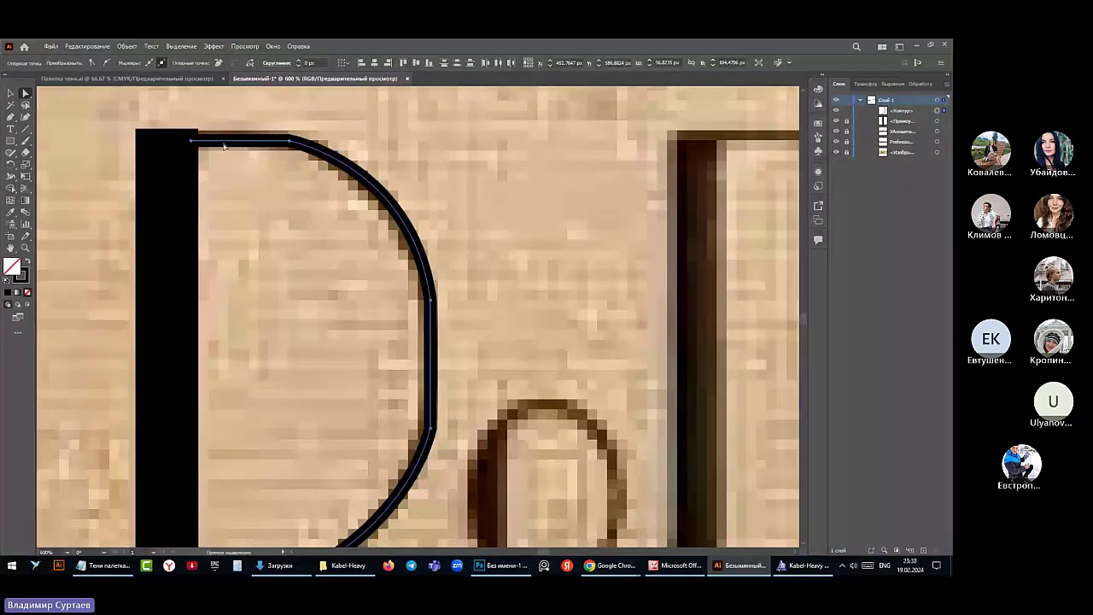
click(224, 147)
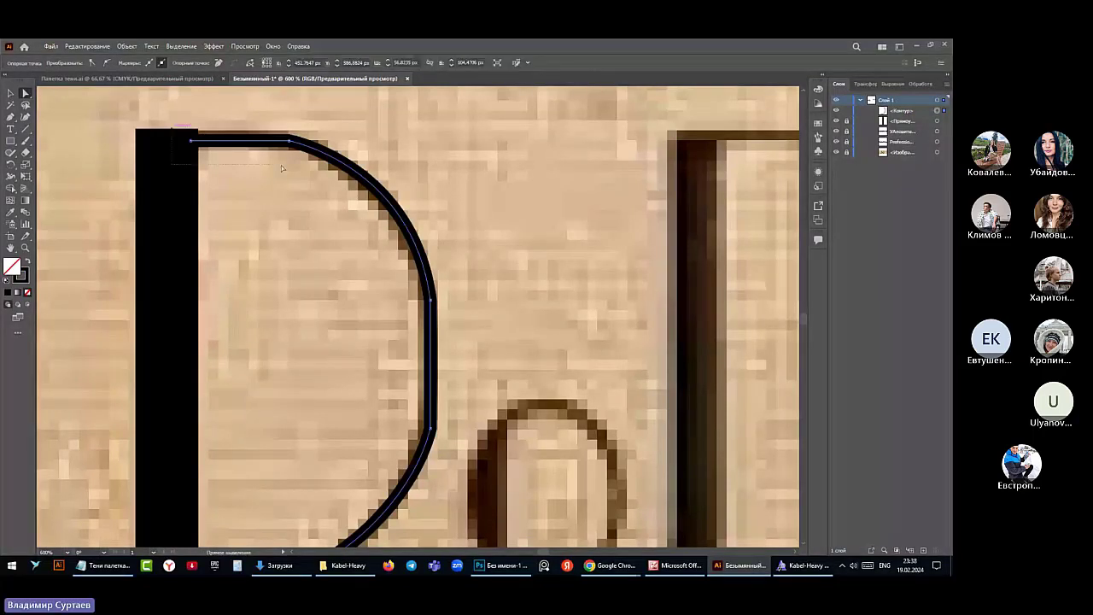
drag(244, 141, 246, 139)
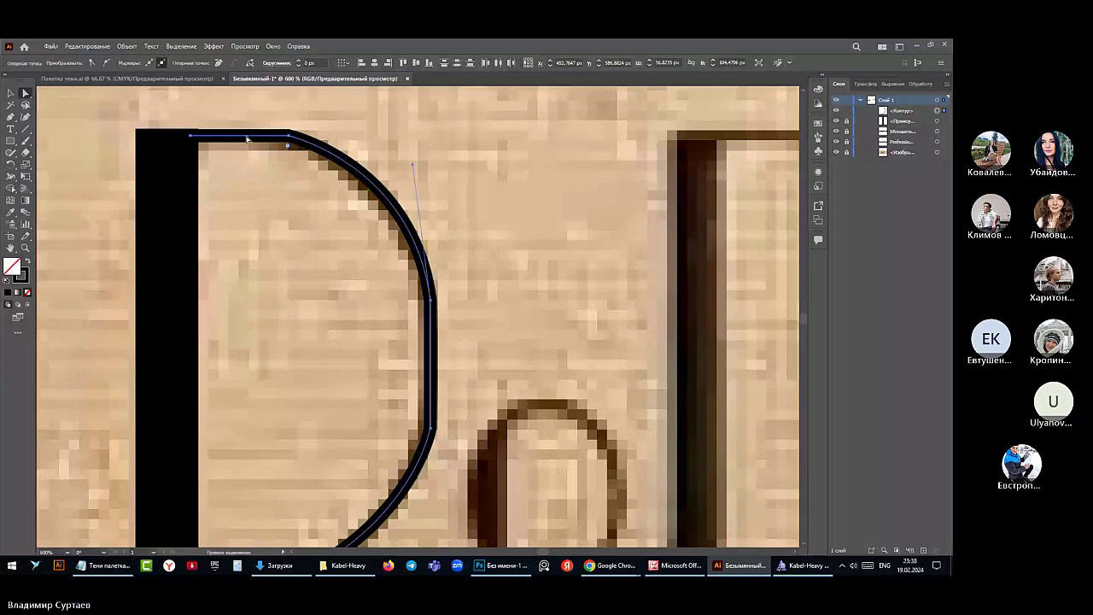
scroll(197, 329, down, 2)
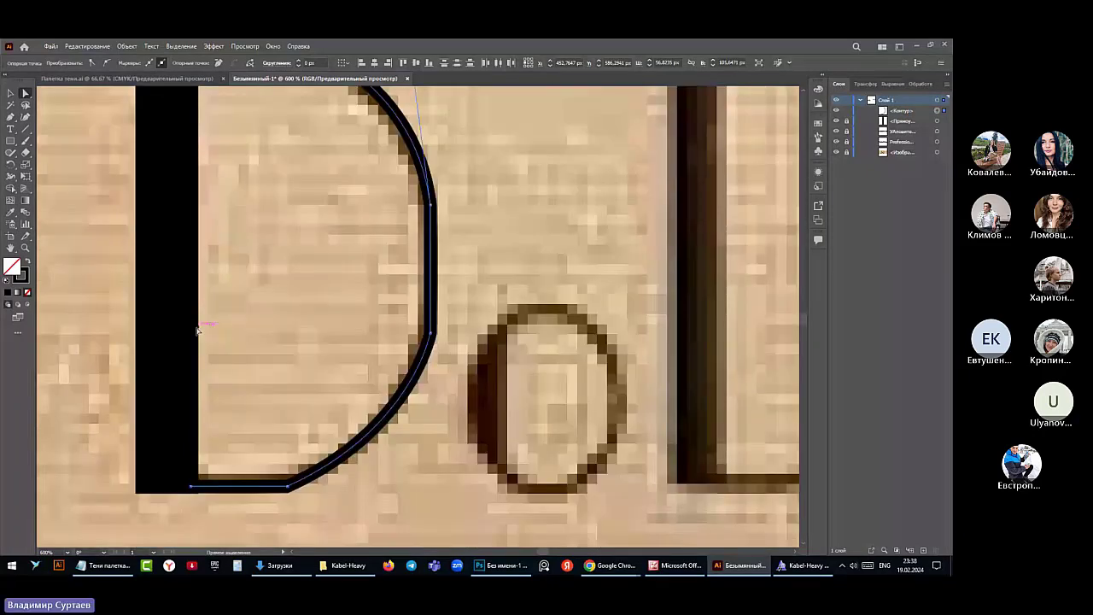
scroll(197, 329, down, 3)
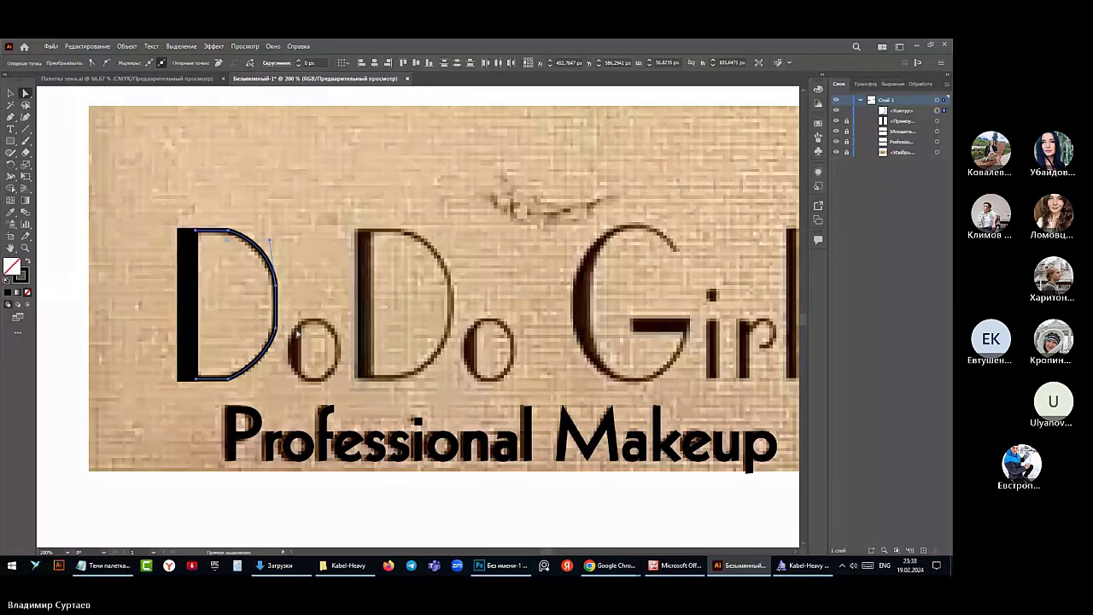
key(l)
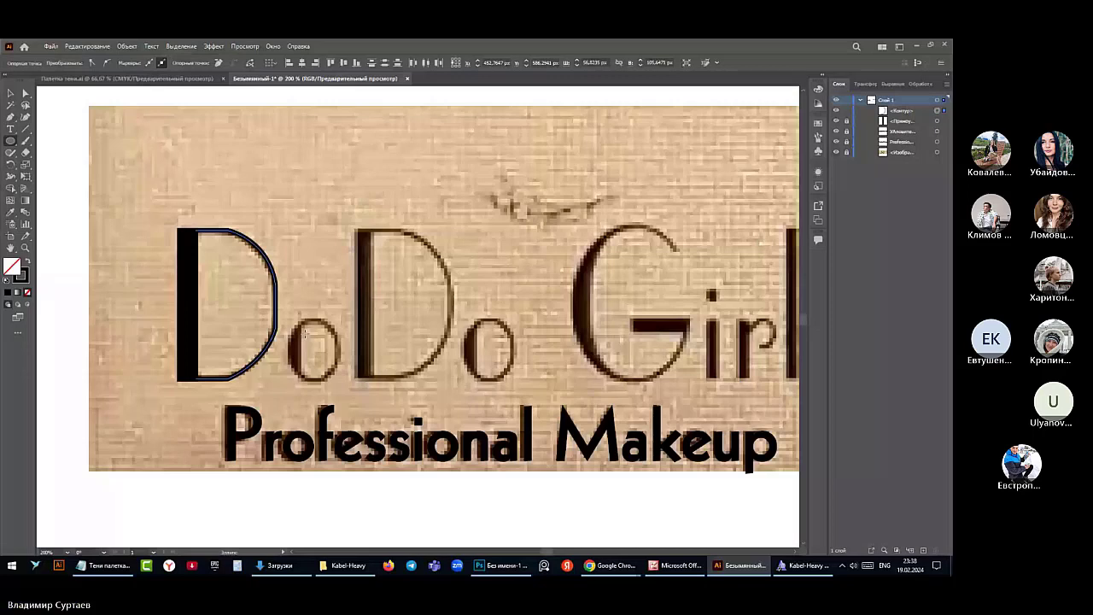
Draw an ellipse over the small o, then select it together with the D outline
drag(303, 334, 335, 381)
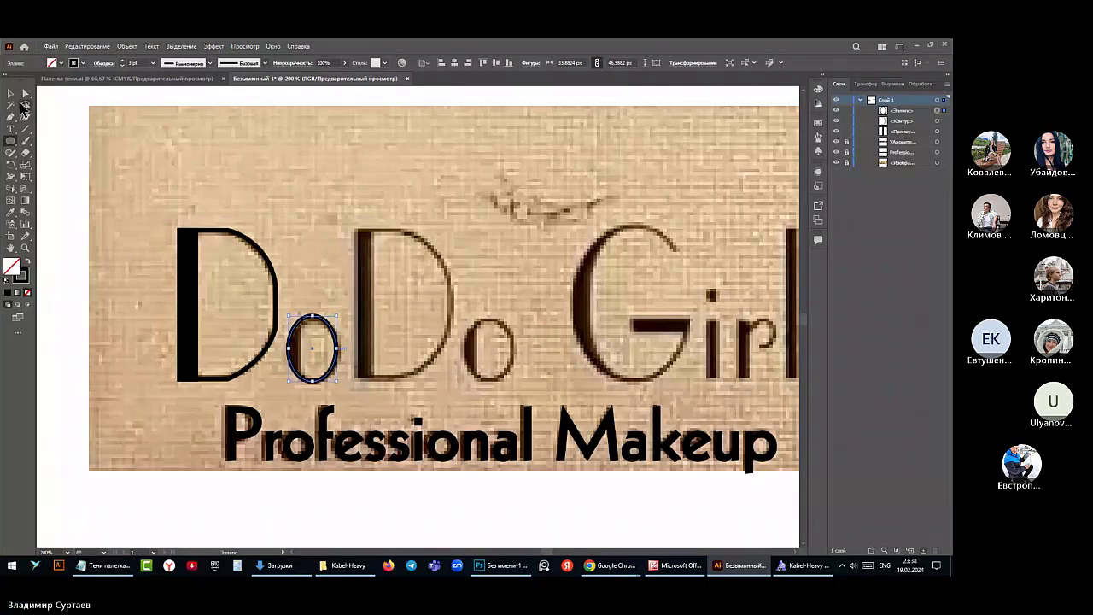
key(v)
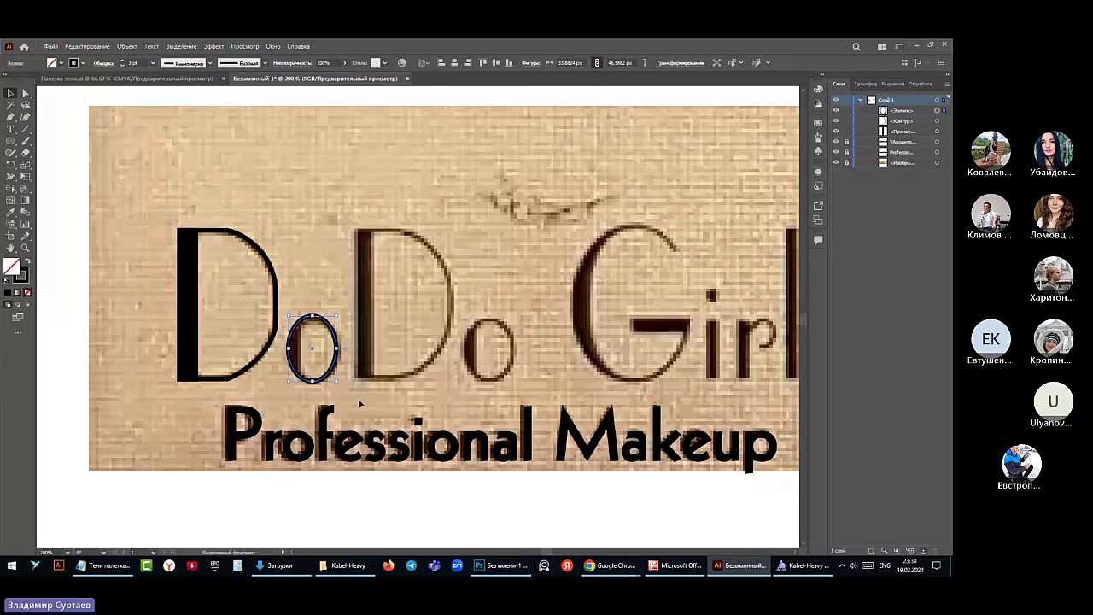
key(ctrl+a)
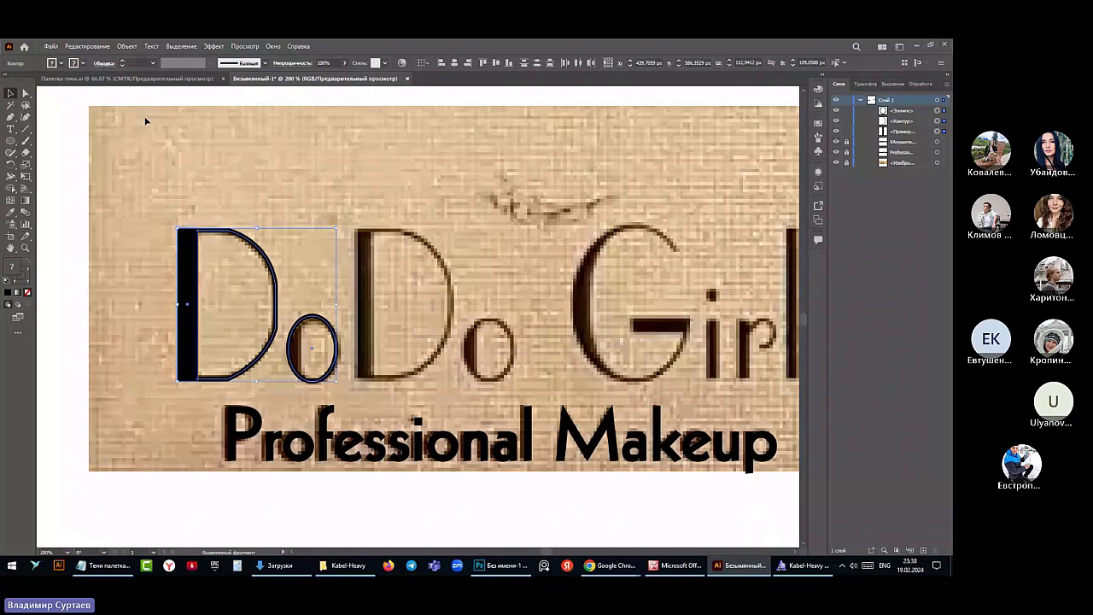
Convert the D and o strokes into filled shapes with Object > Path > Outline Stroke
click(126, 46)
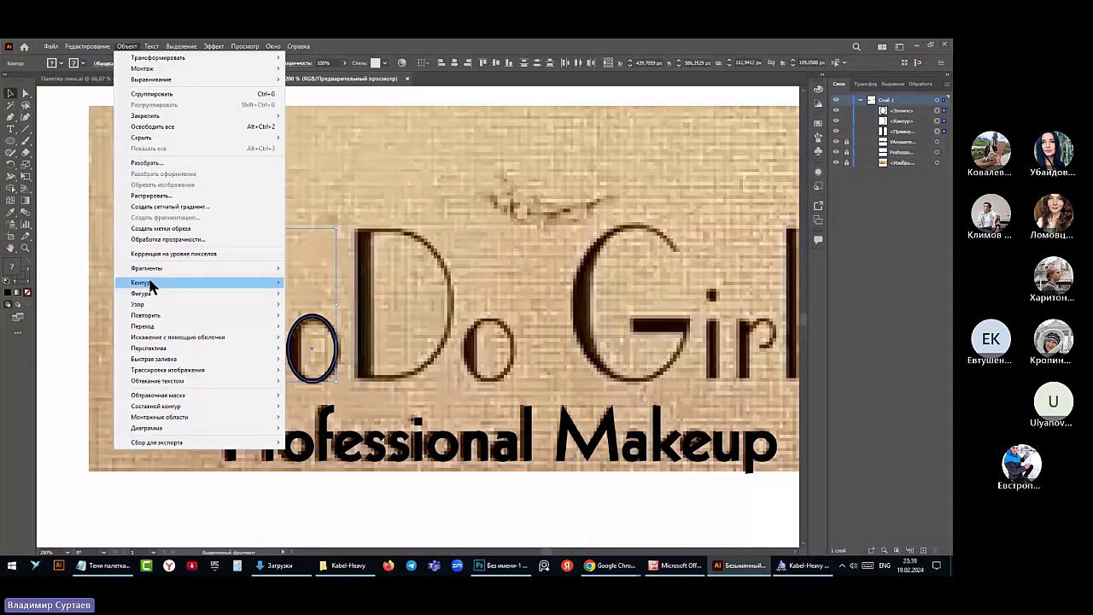
mouse_move(150, 285)
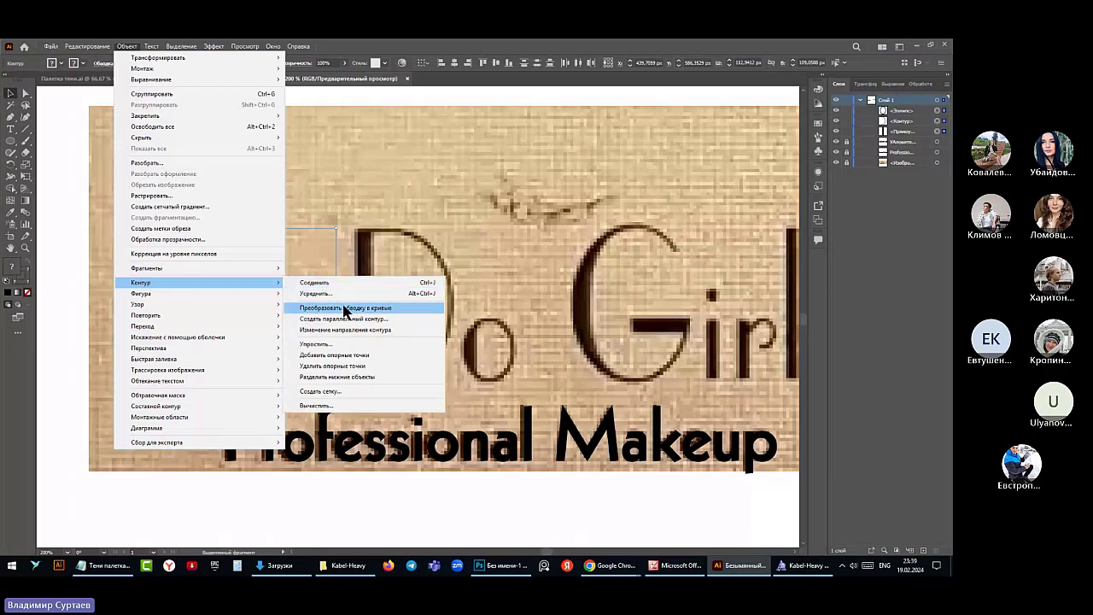
click(346, 309)
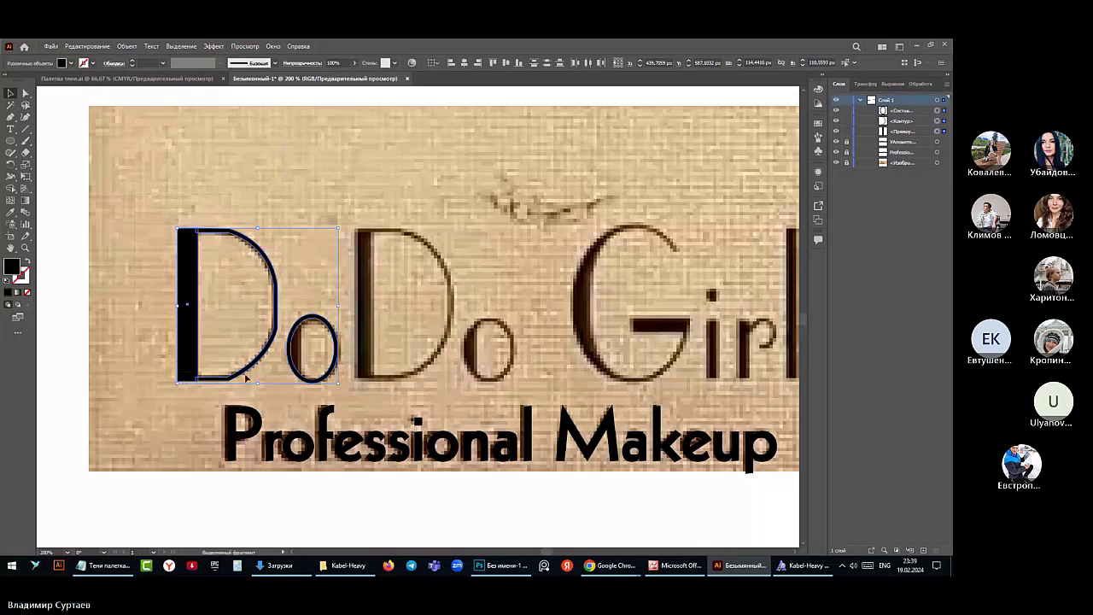
Deselect the o and merge the D's pieces into one compound path with Pathfinder
shift+click(309, 376)
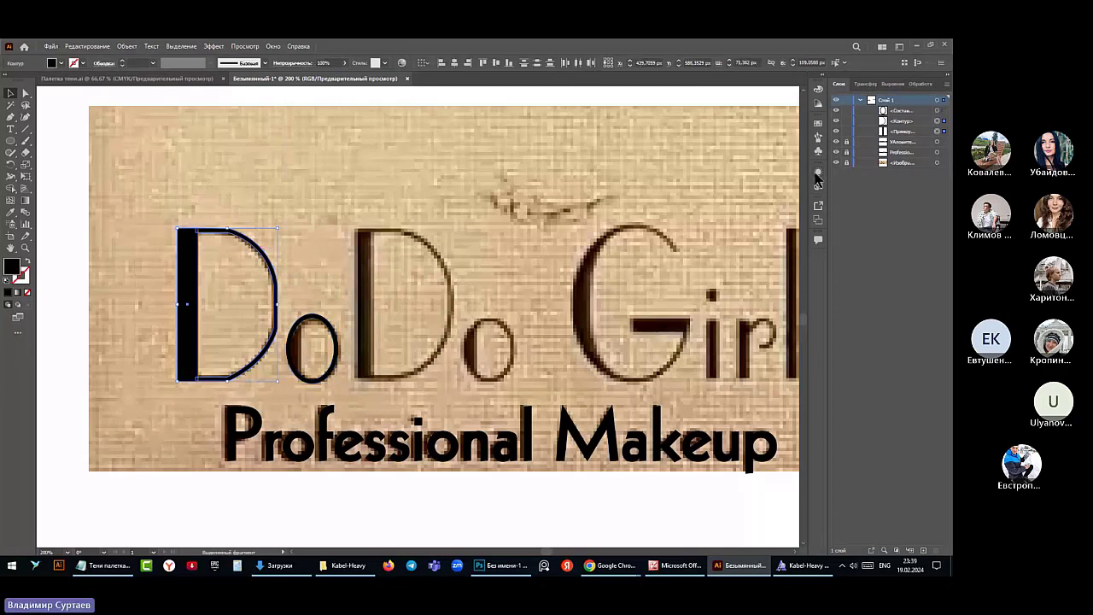
click(918, 84)
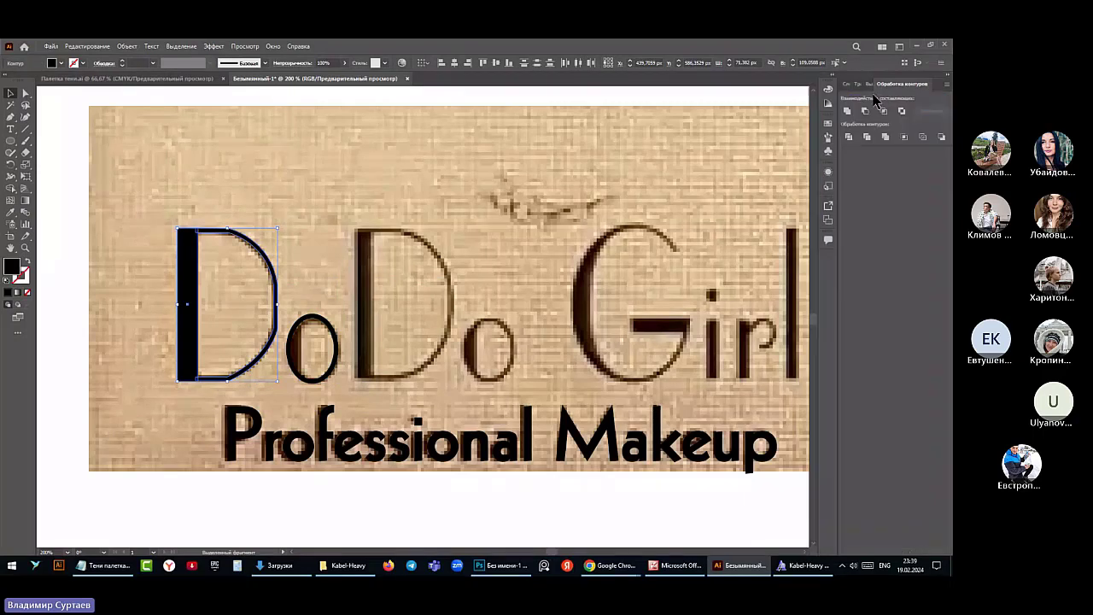
click(865, 111)
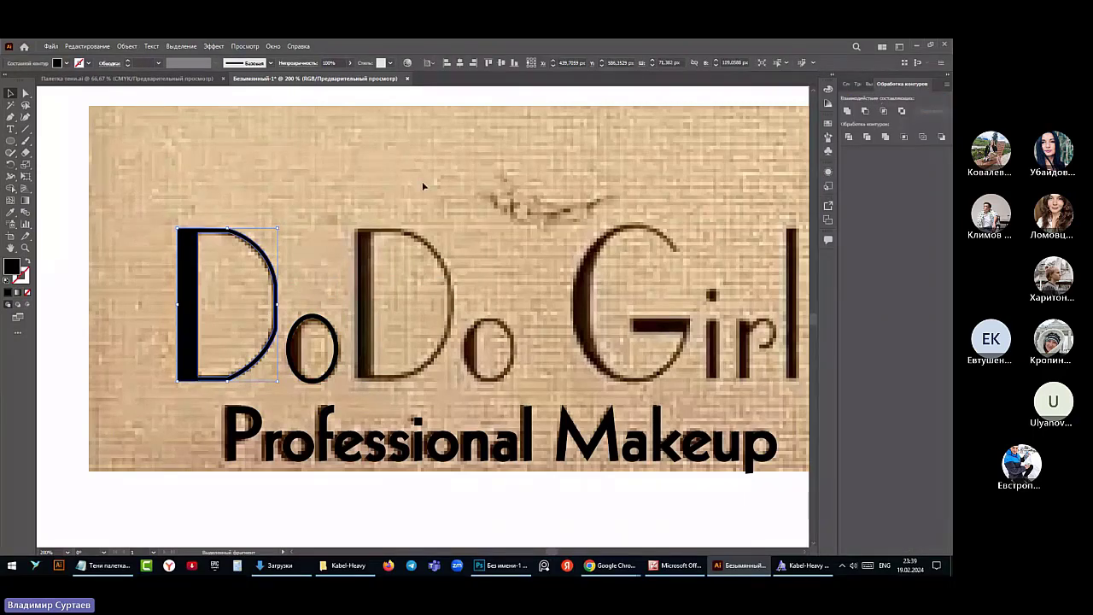
click(25, 94)
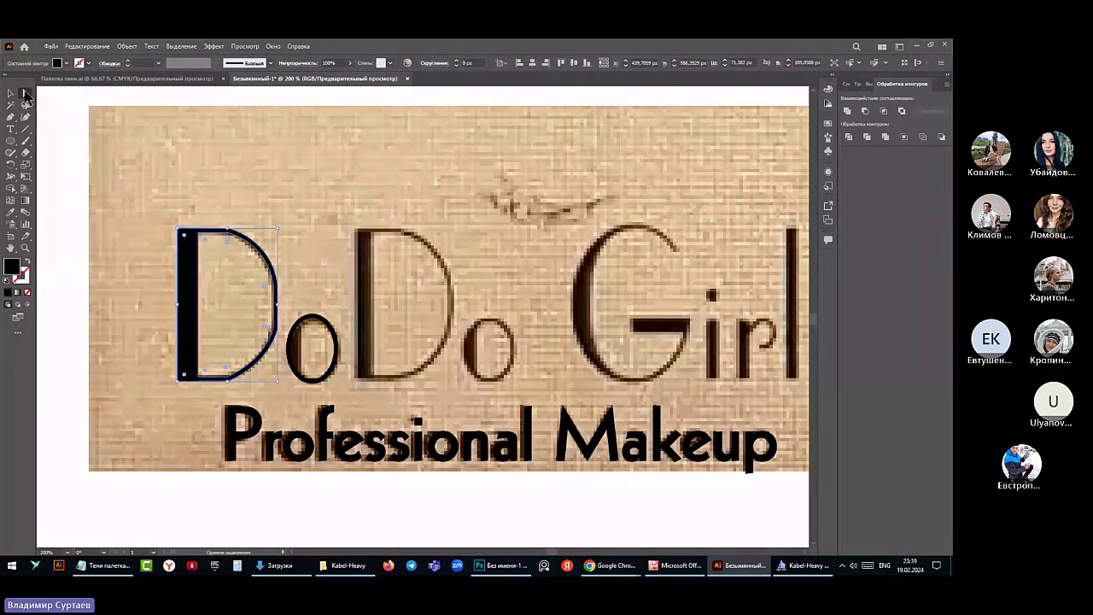
Delete the extra anchor at the D's bottom corner and drag the corner anchor onto the bottom edge
scroll(200, 391, up, 4)
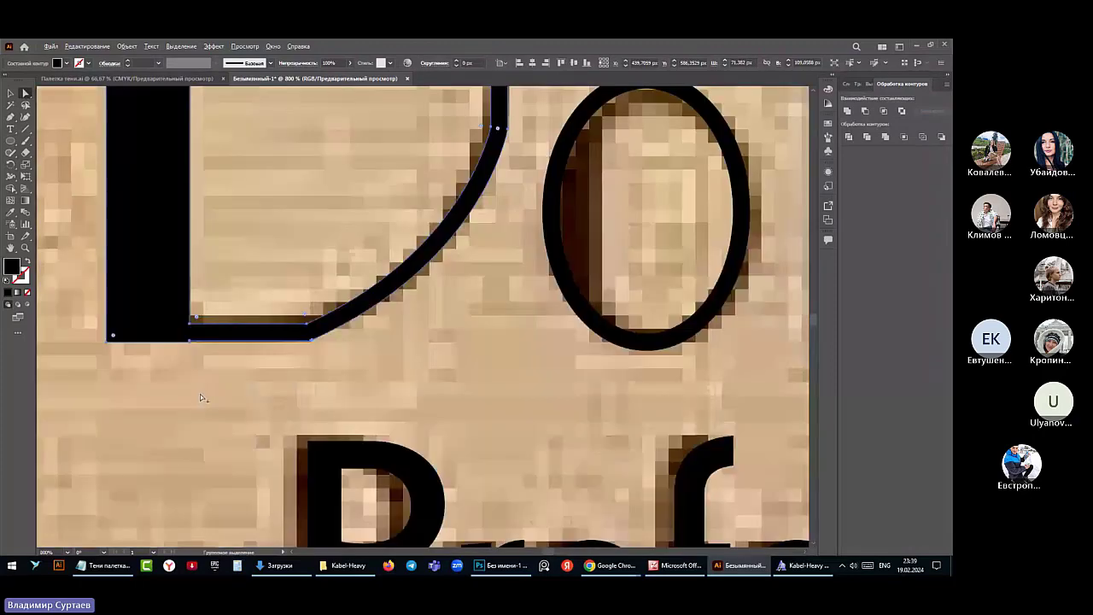
scroll(188, 353, up, 3)
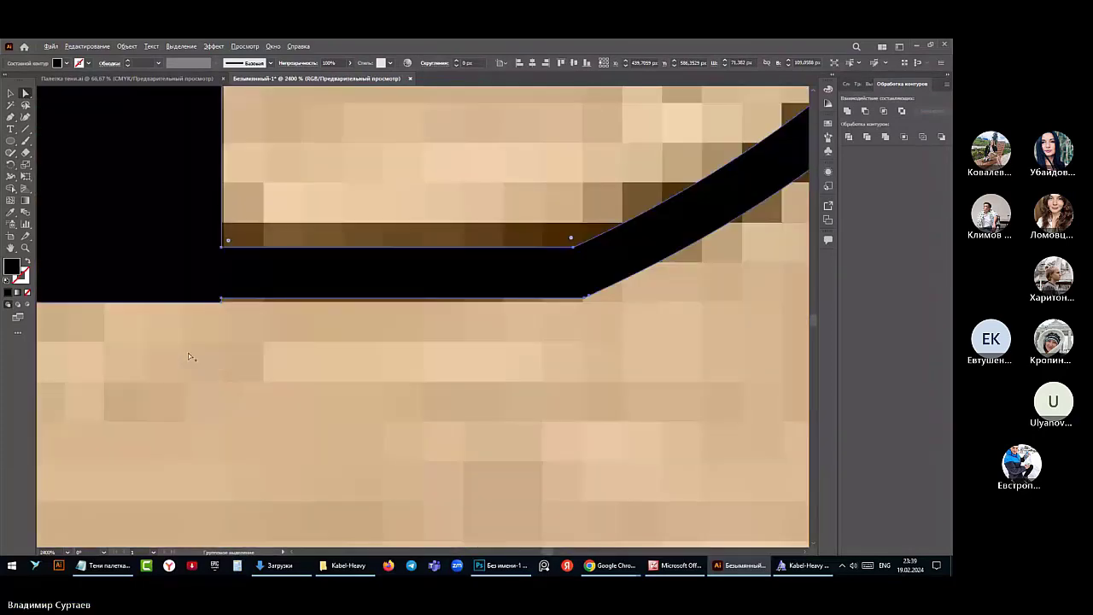
click(224, 302)
click(10, 117)
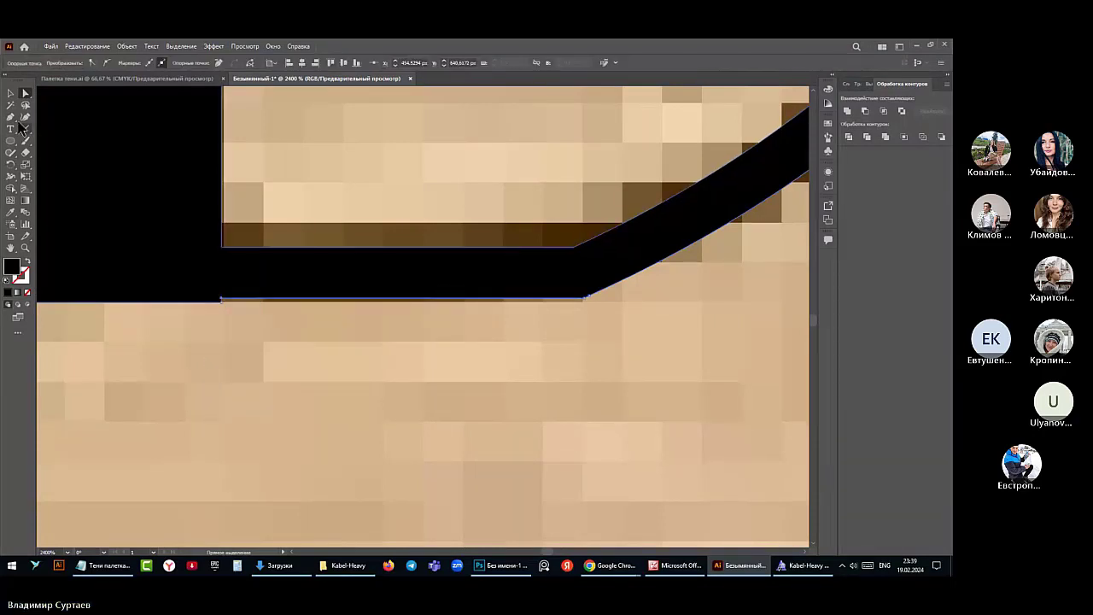
click(222, 302)
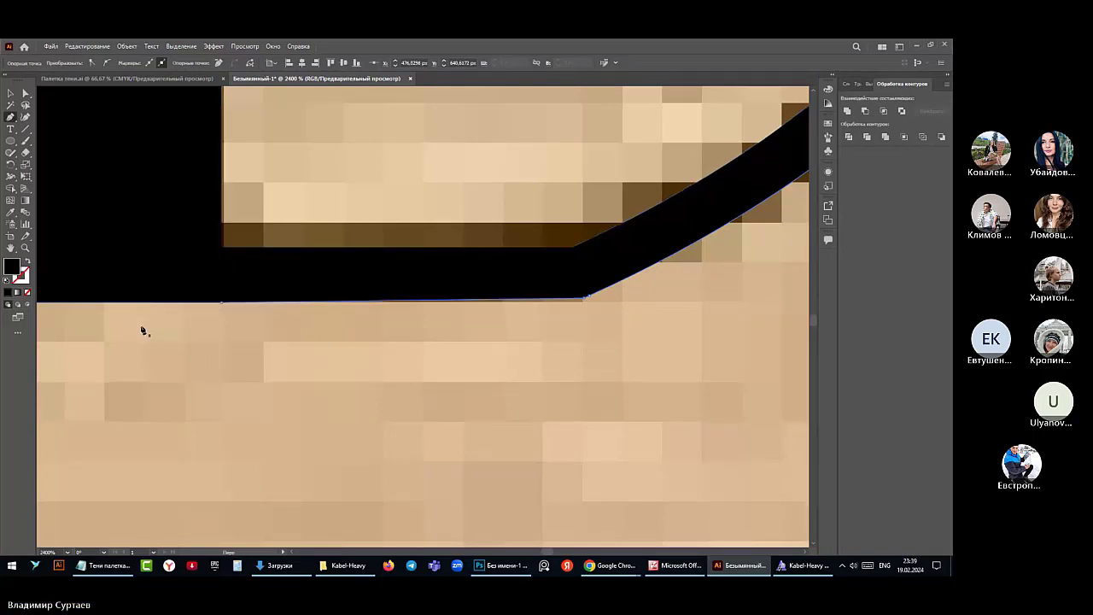
alt+click(590, 299)
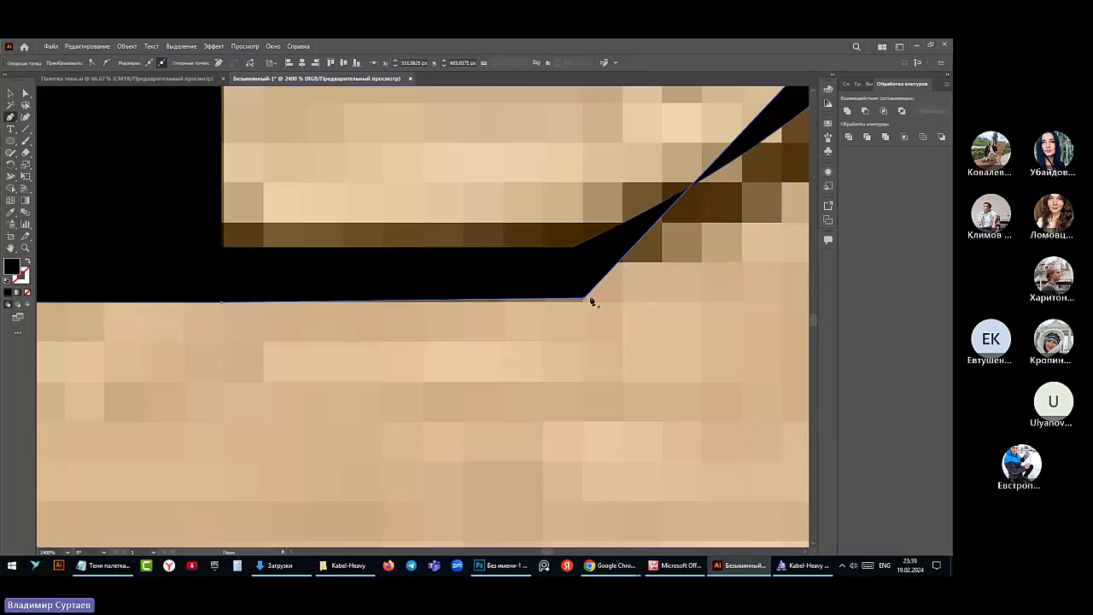
key(ctrl+z)
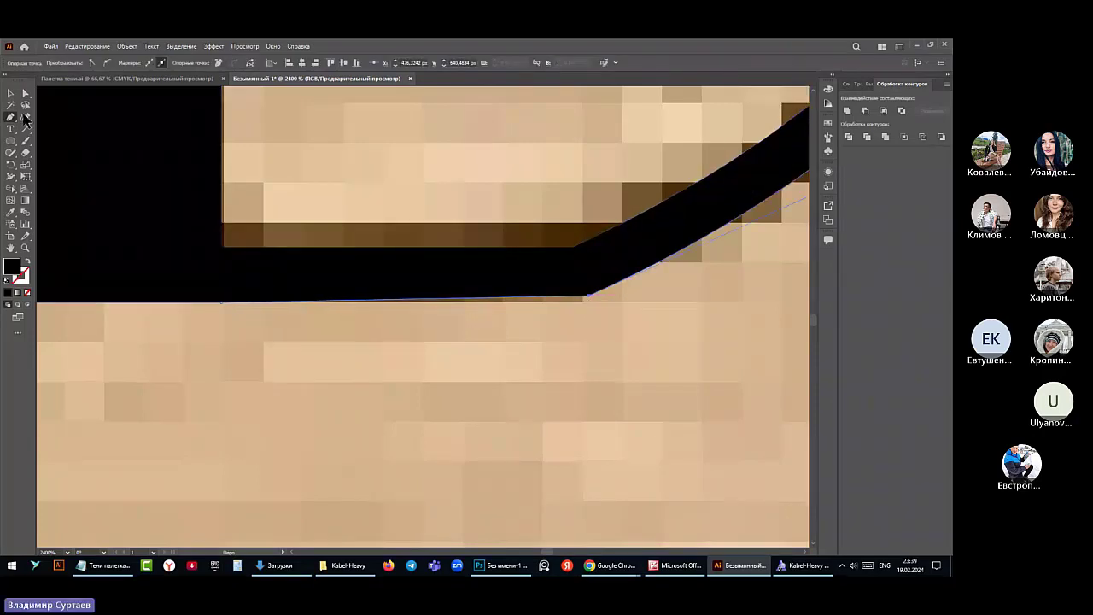
click(11, 95)
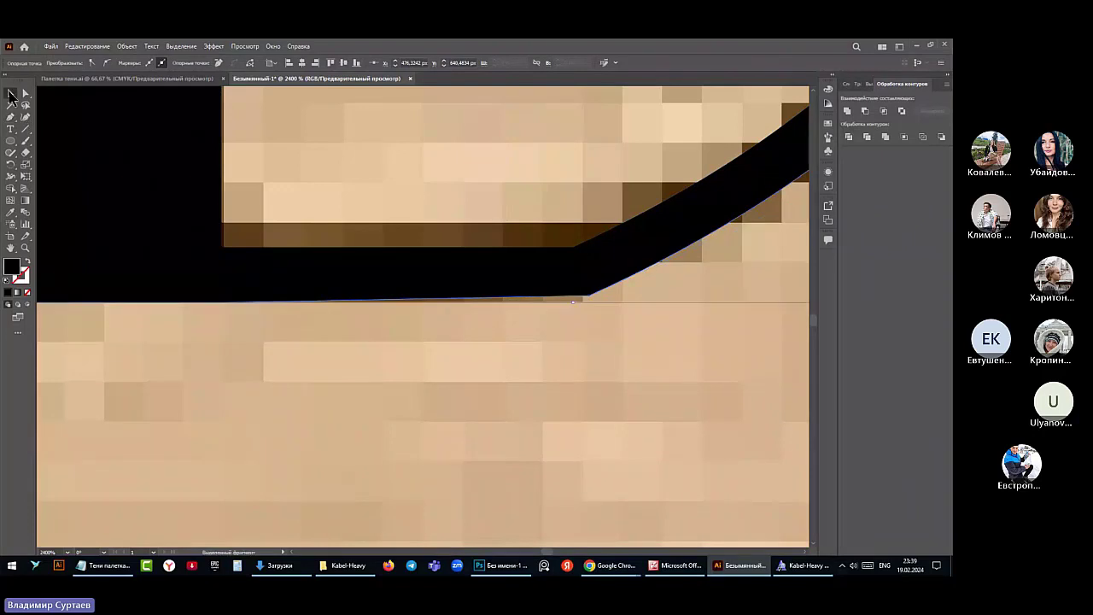
click(582, 308)
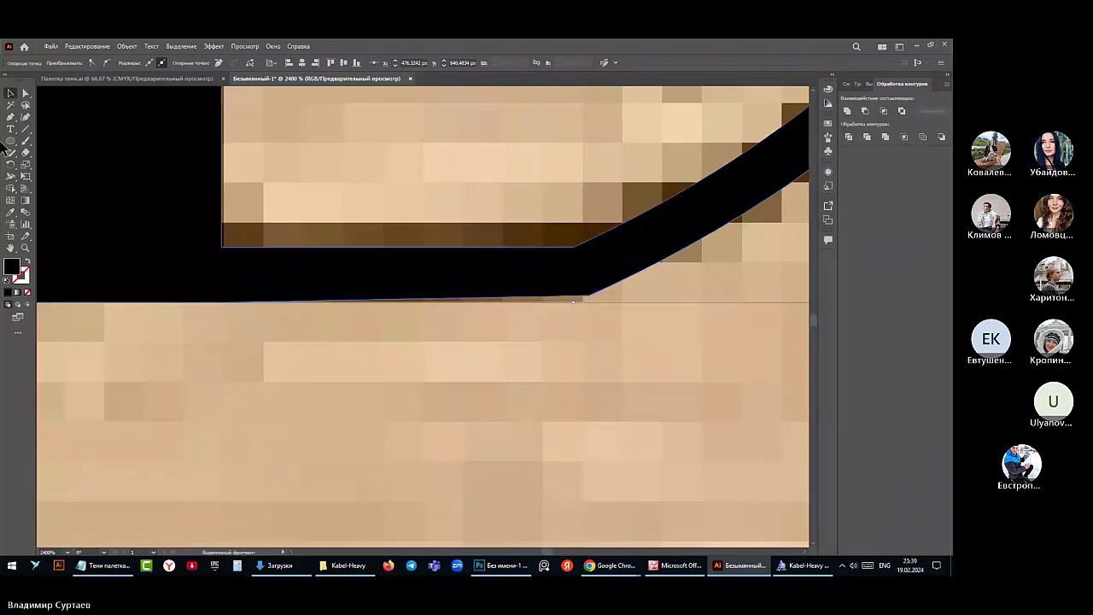
click(25, 94)
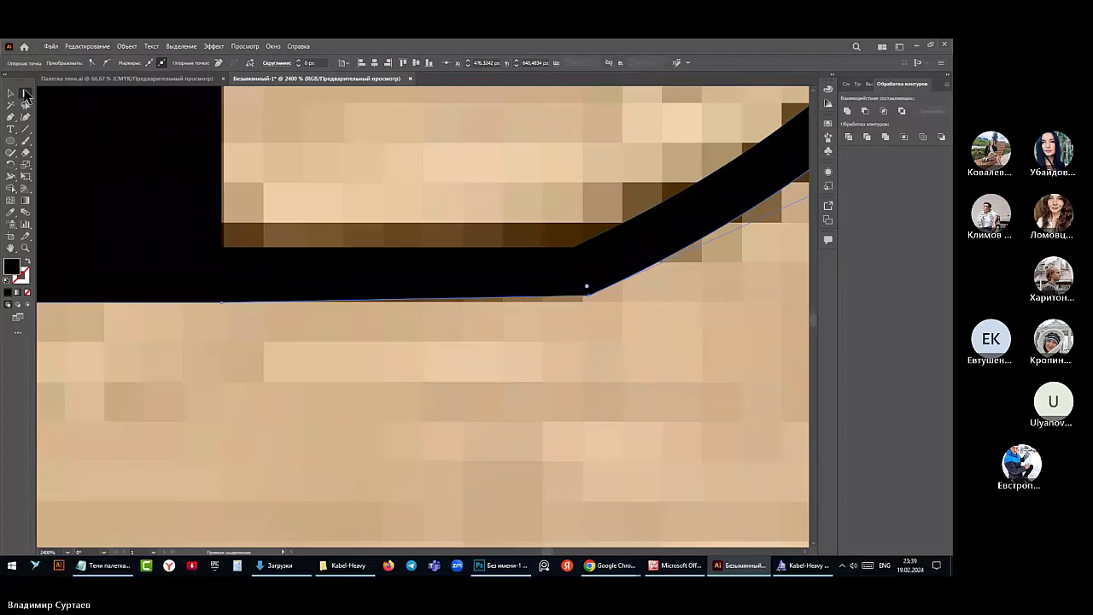
drag(586, 286, 586, 305)
Remove the stray anchor point on the D's top edge
scroll(497, 377, down, 1)
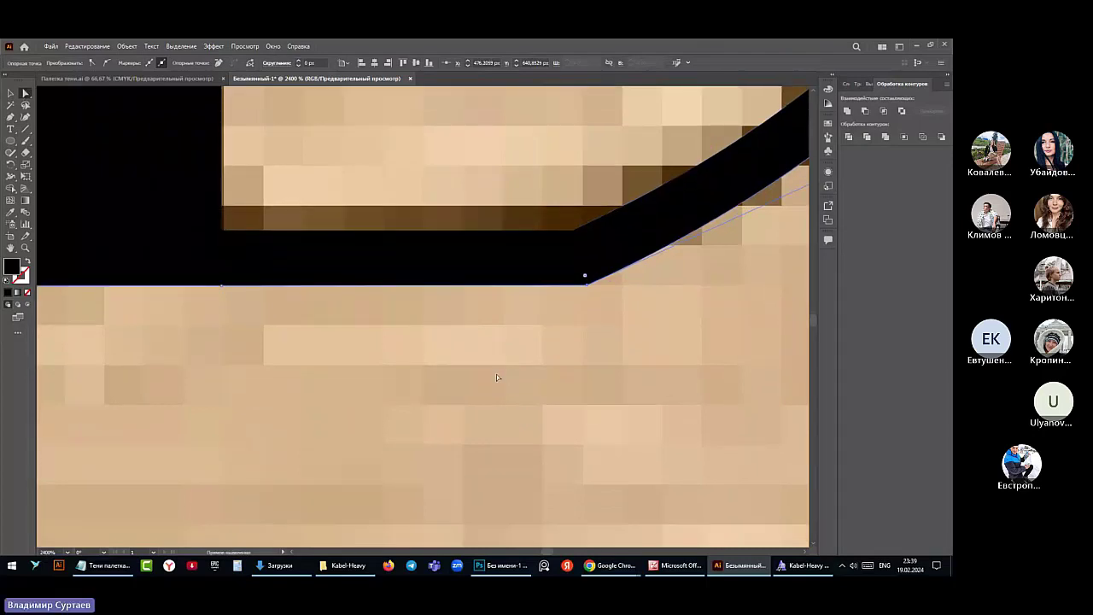
scroll(497, 374, down, 7)
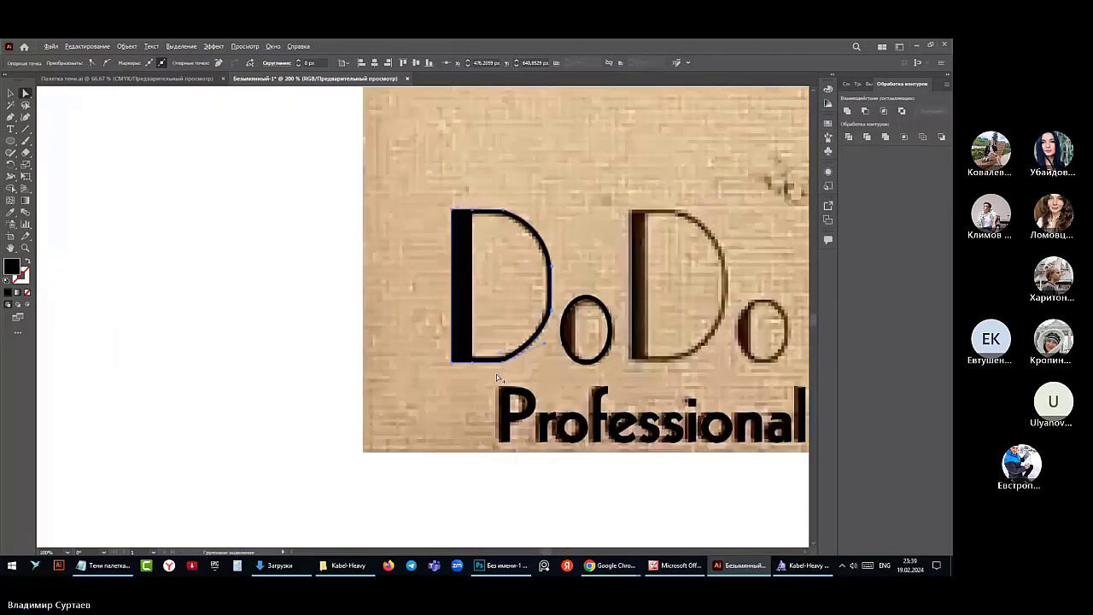
scroll(560, 321, up, 4)
scroll(513, 265, up, 5)
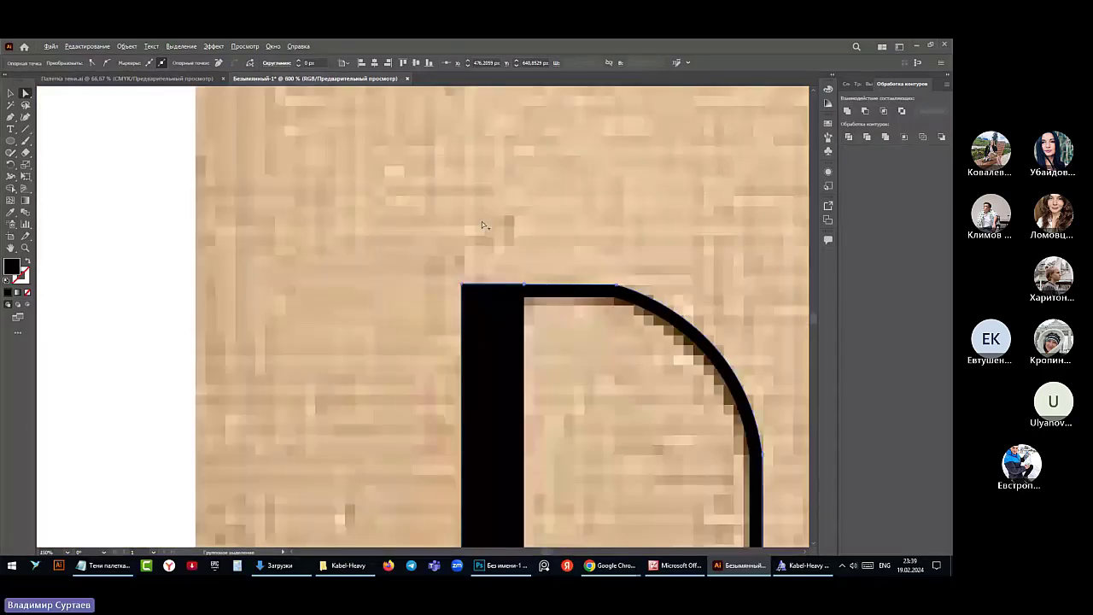
scroll(481, 221, up, 6)
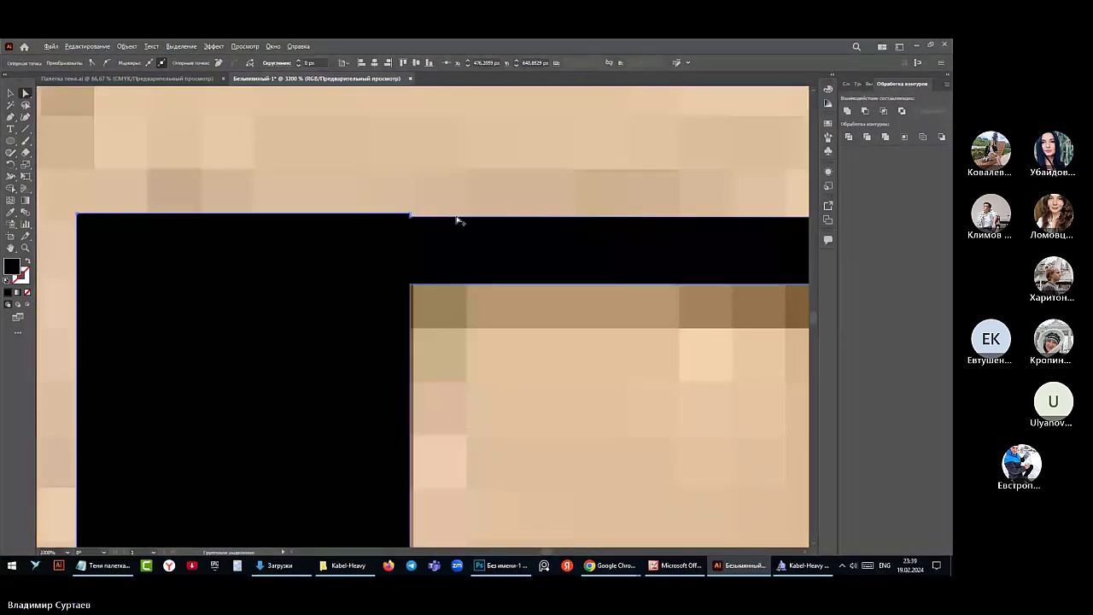
scroll(458, 221, down, 2)
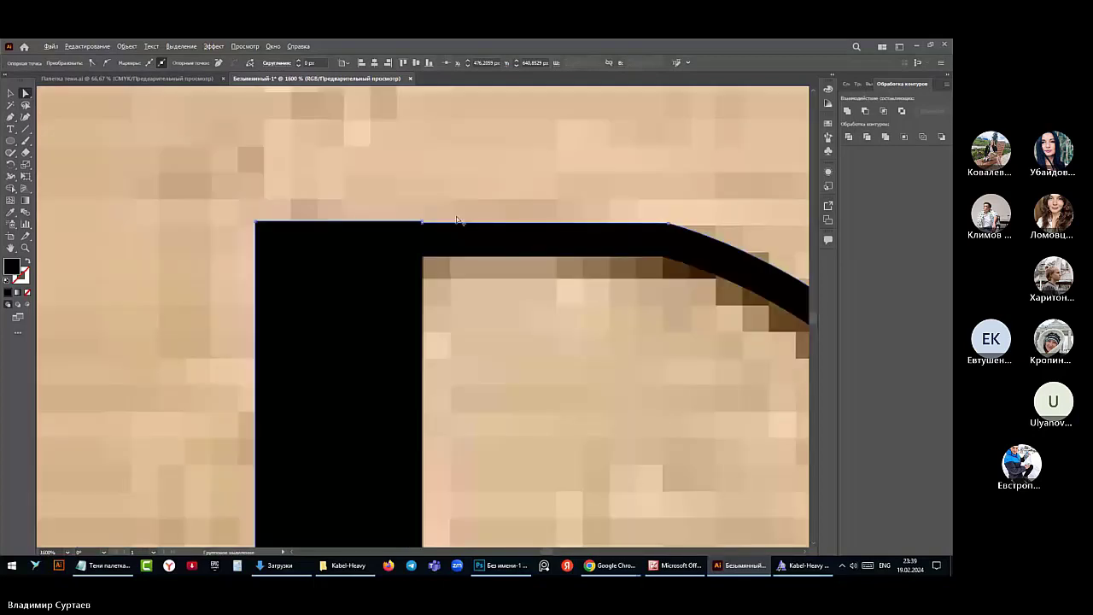
key(p)
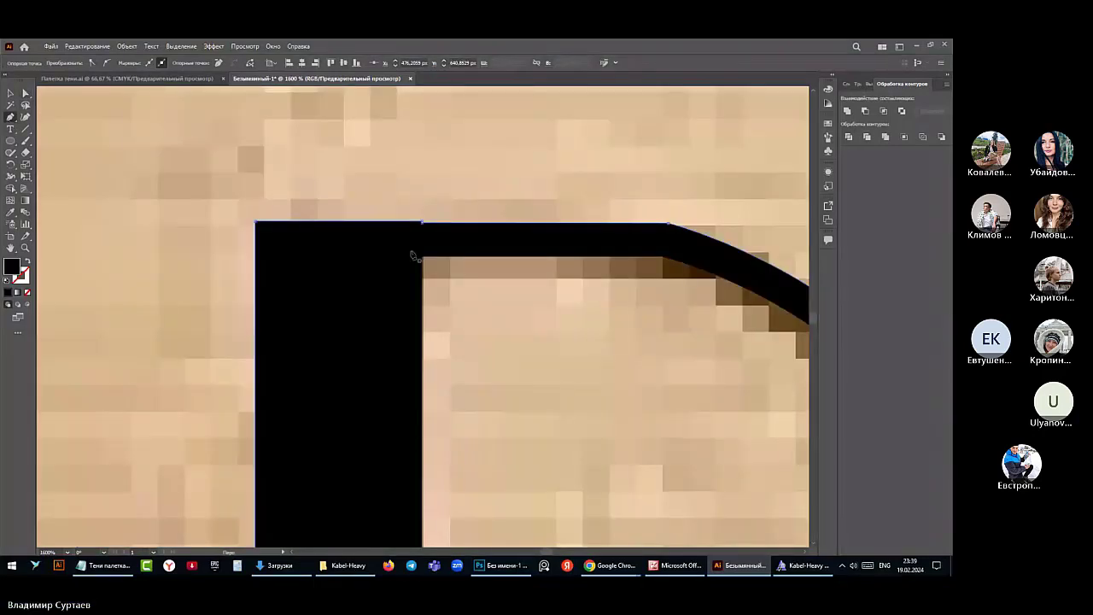
click(422, 223)
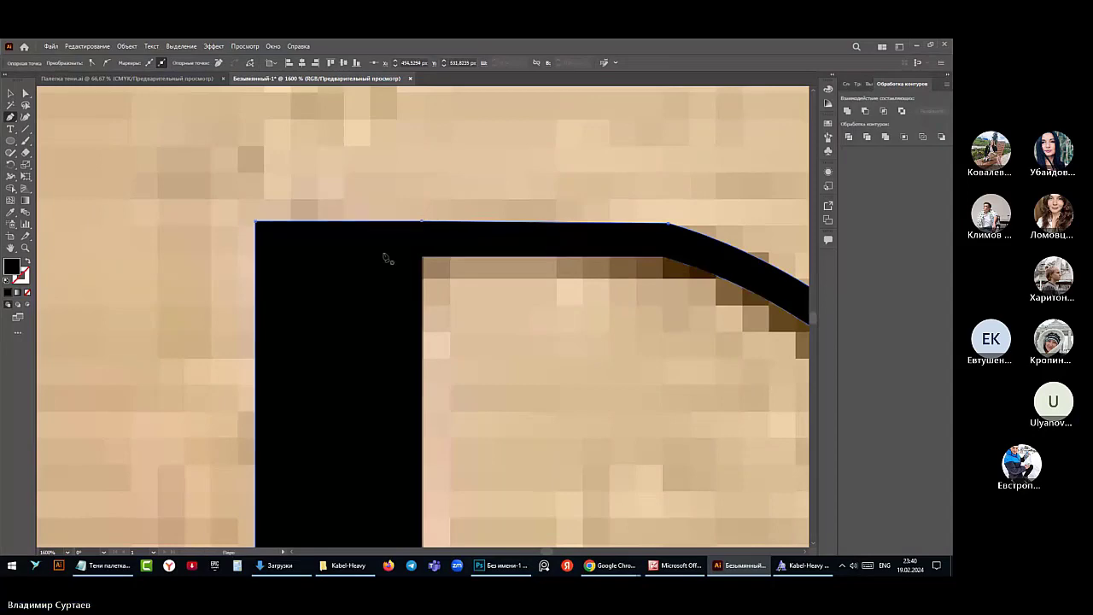
scroll(362, 256, down, 3)
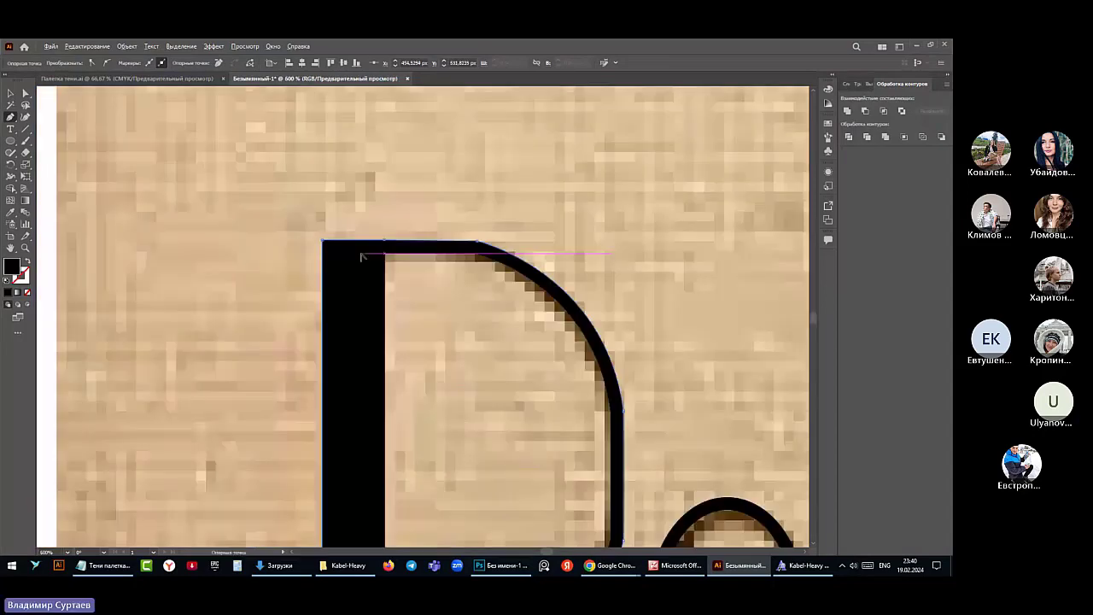
scroll(362, 257, down, 4)
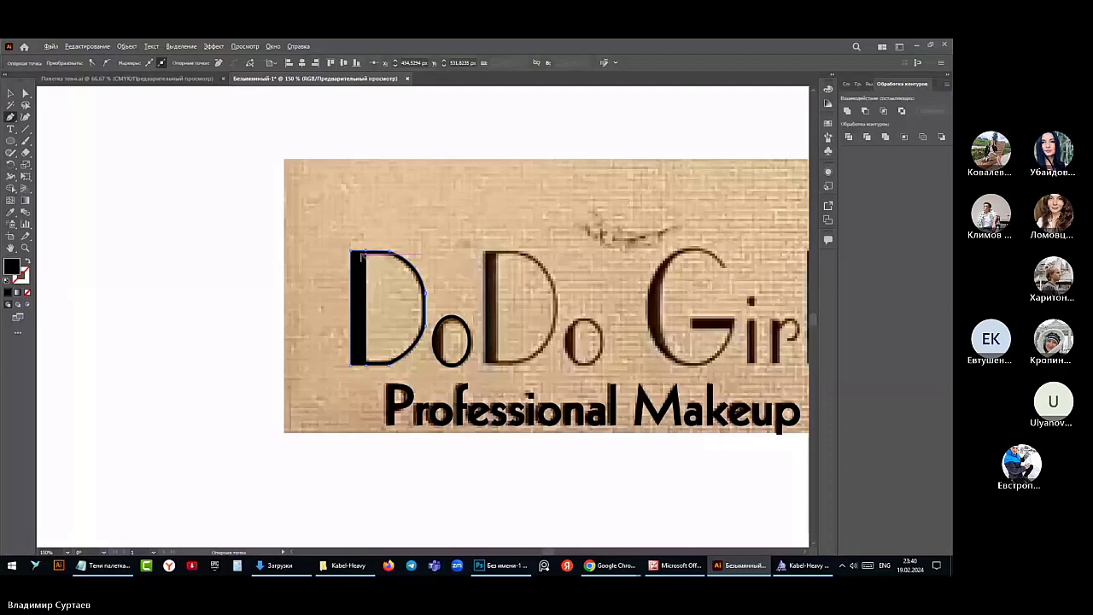
Add anchors along the o's left side to reshape it along its inner edge
key(ctrl+equal)
key(ctrl+equal)
key(ctrl+equal)
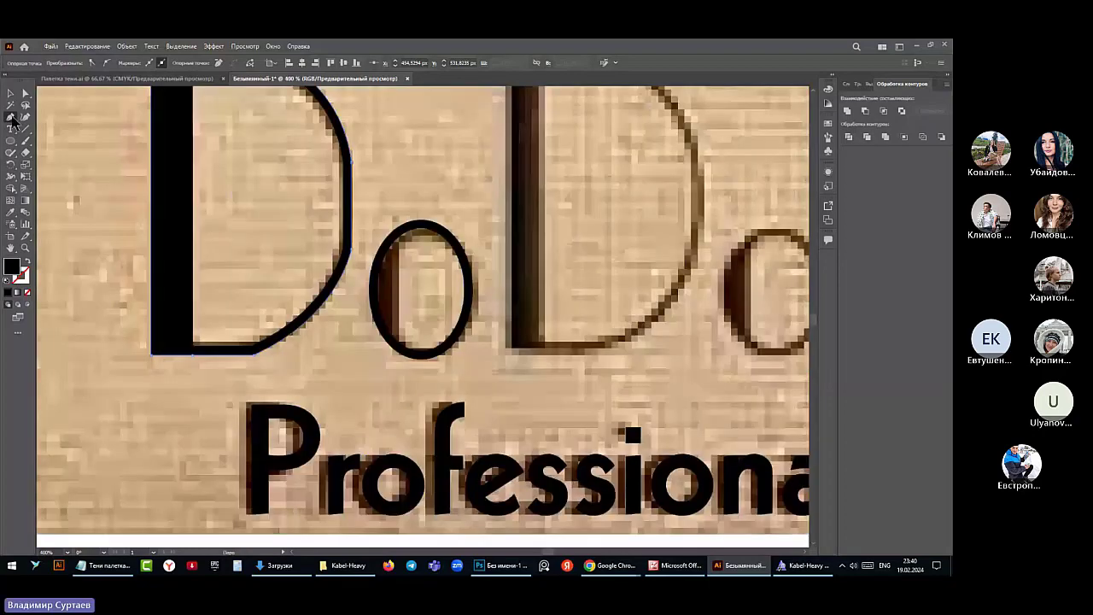
click(11, 118)
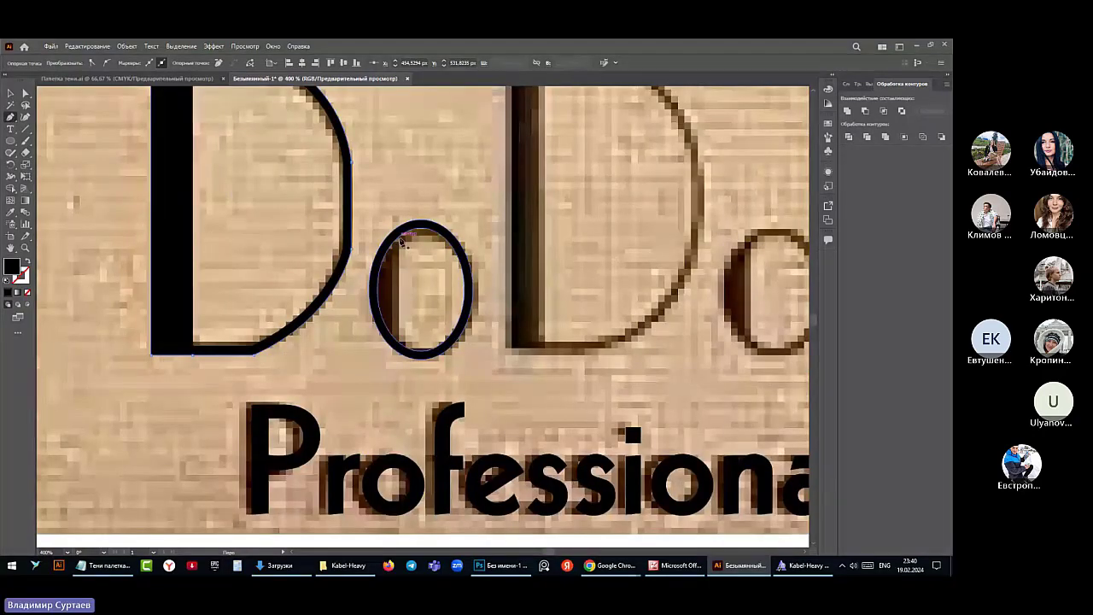
click(400, 238)
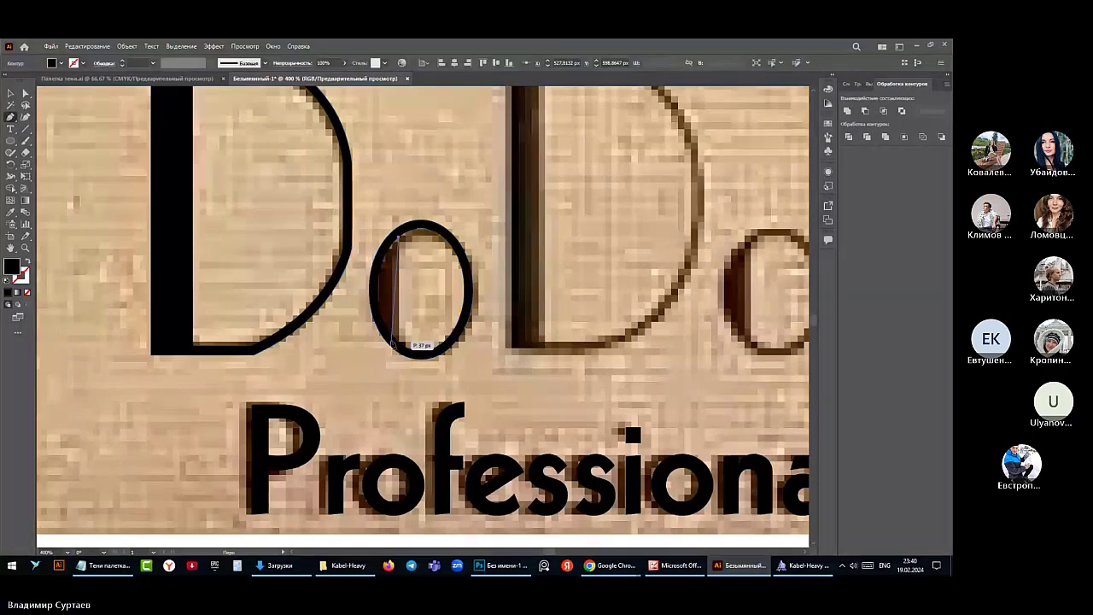
key(ctrl+z)
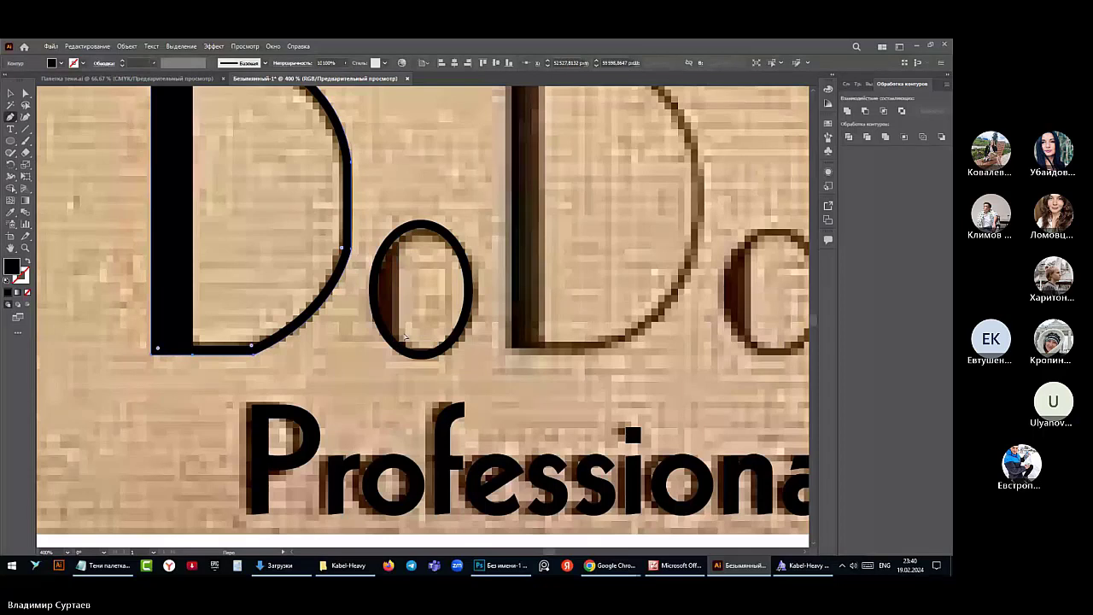
ctrl+click(401, 241)
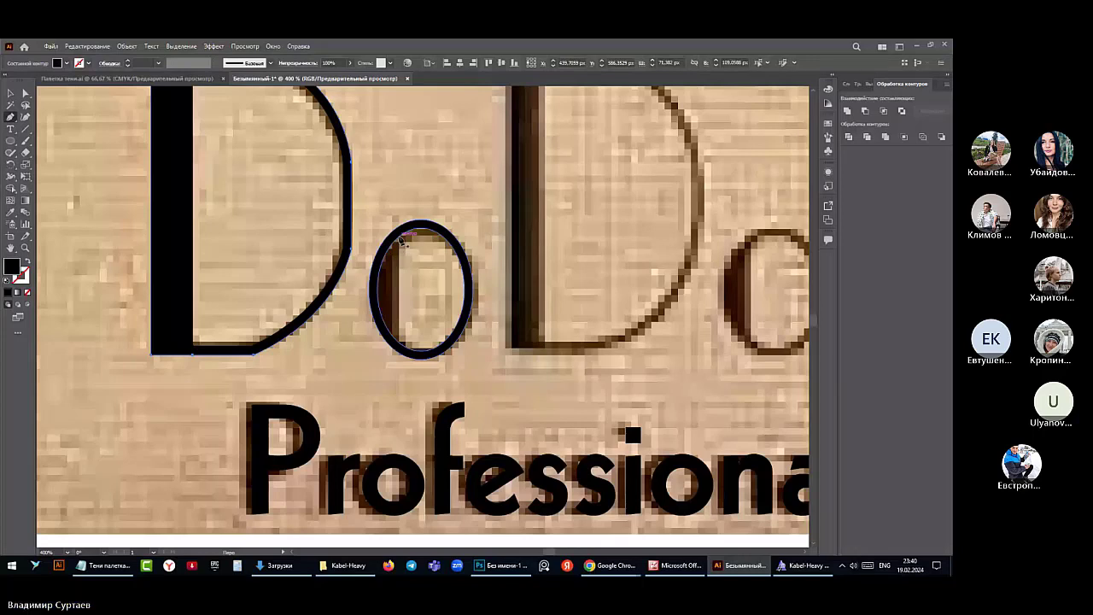
key(F7)
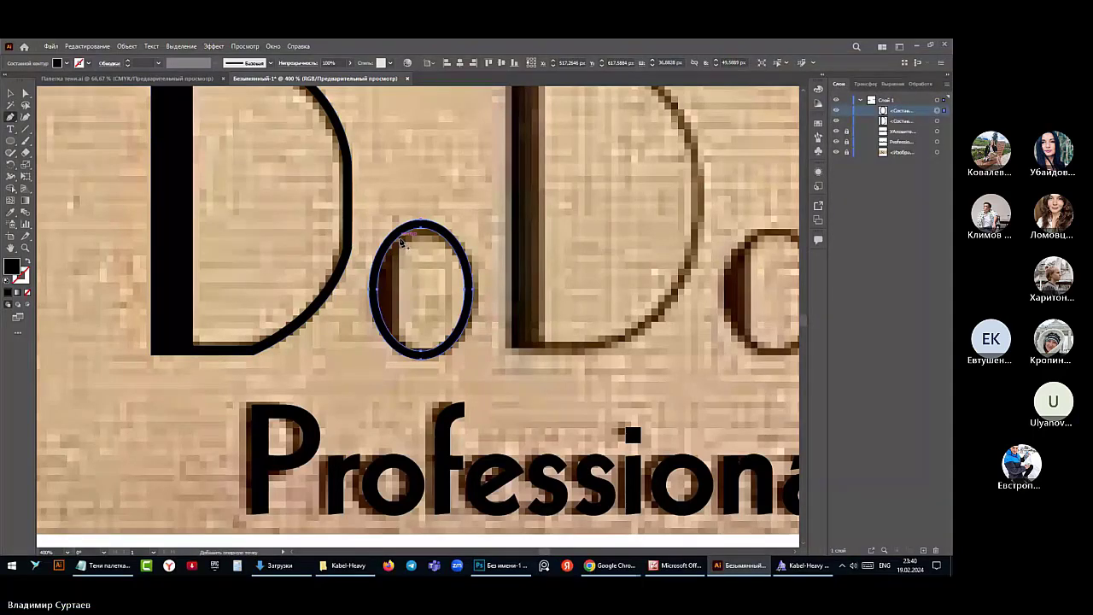
click(400, 343)
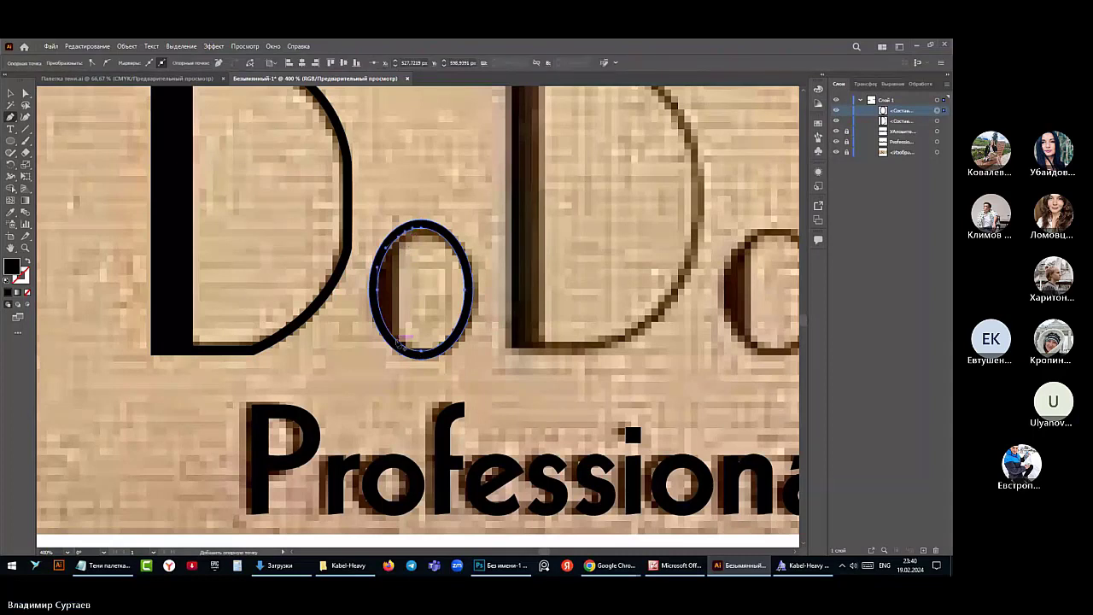
click(379, 310)
click(378, 290)
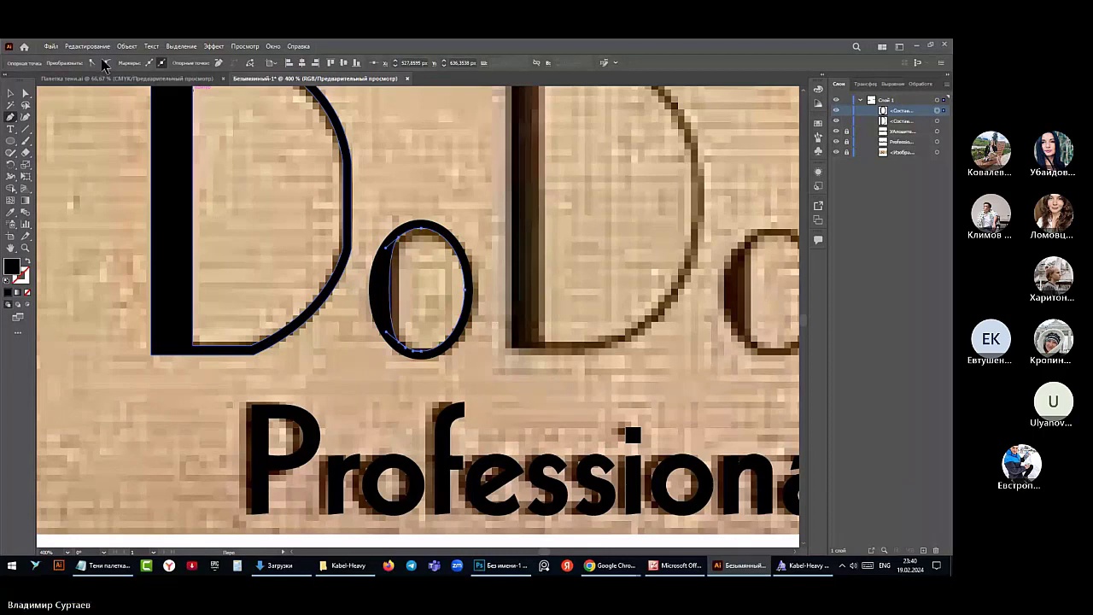
Select only the o's inner left segment and delete it
ctrl+click(388, 248)
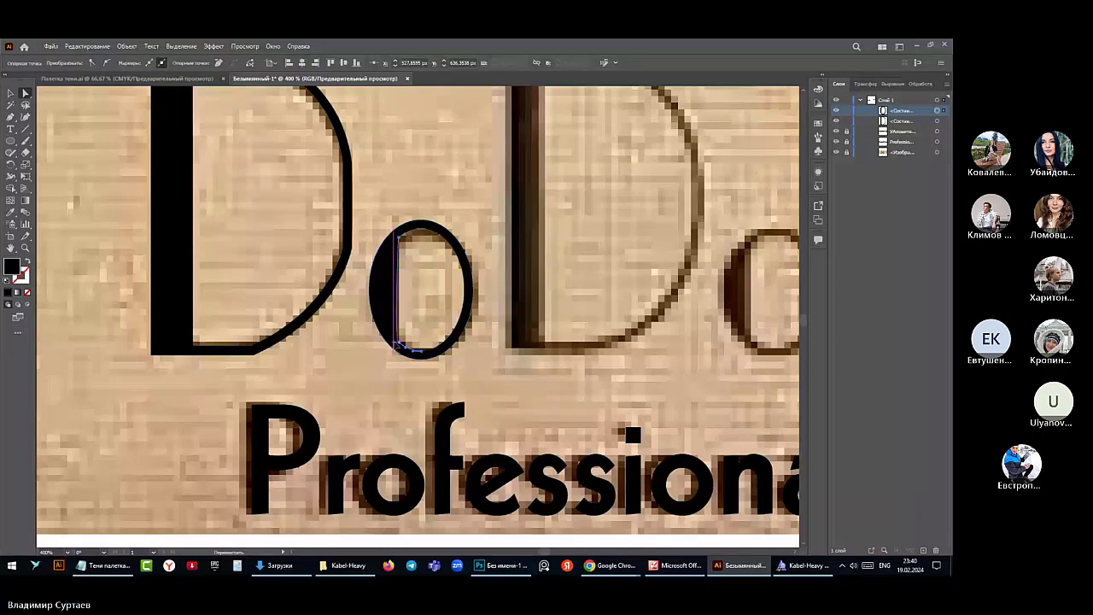
click(396, 345)
key(Delete)
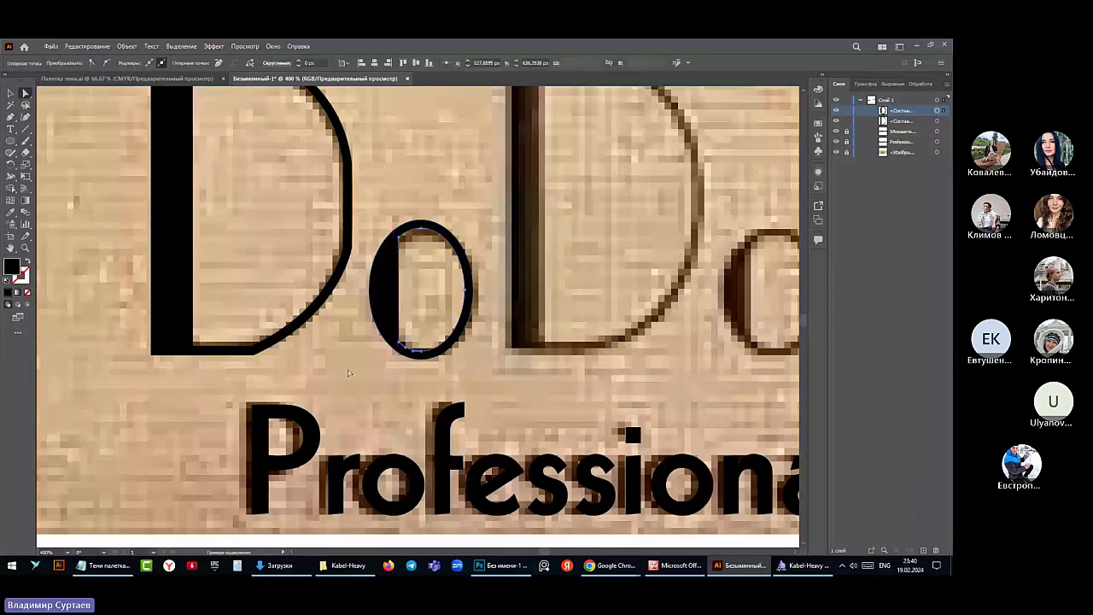
scroll(348, 373, down, 4)
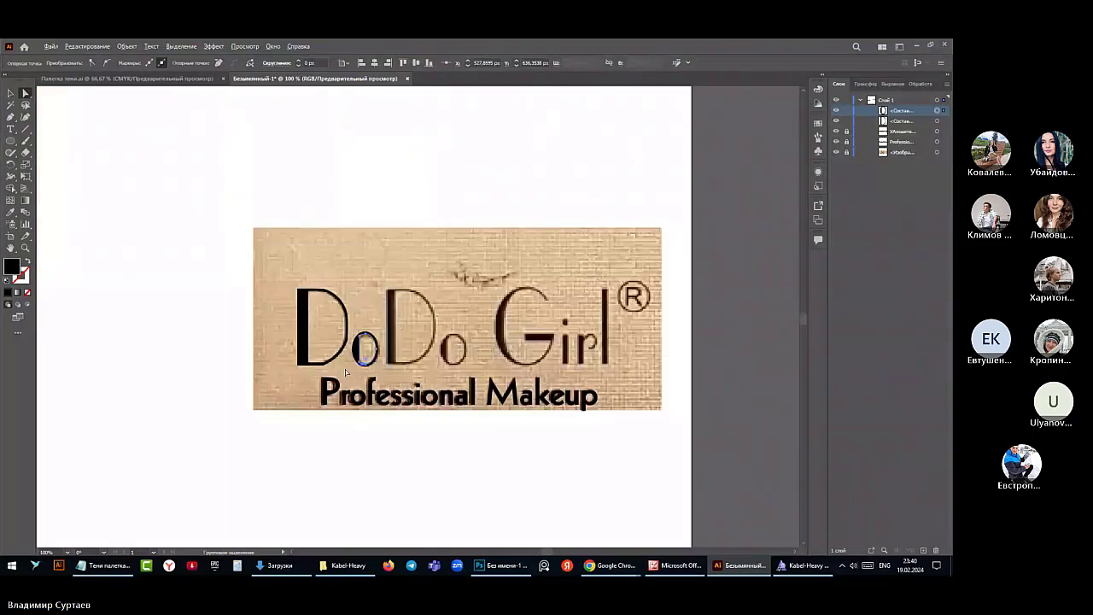
Alt-drag a copy of the traced Do letters onto the logo's second Do
scroll(345, 369, up, 1)
scroll(287, 342, down, 1)
click(10, 92)
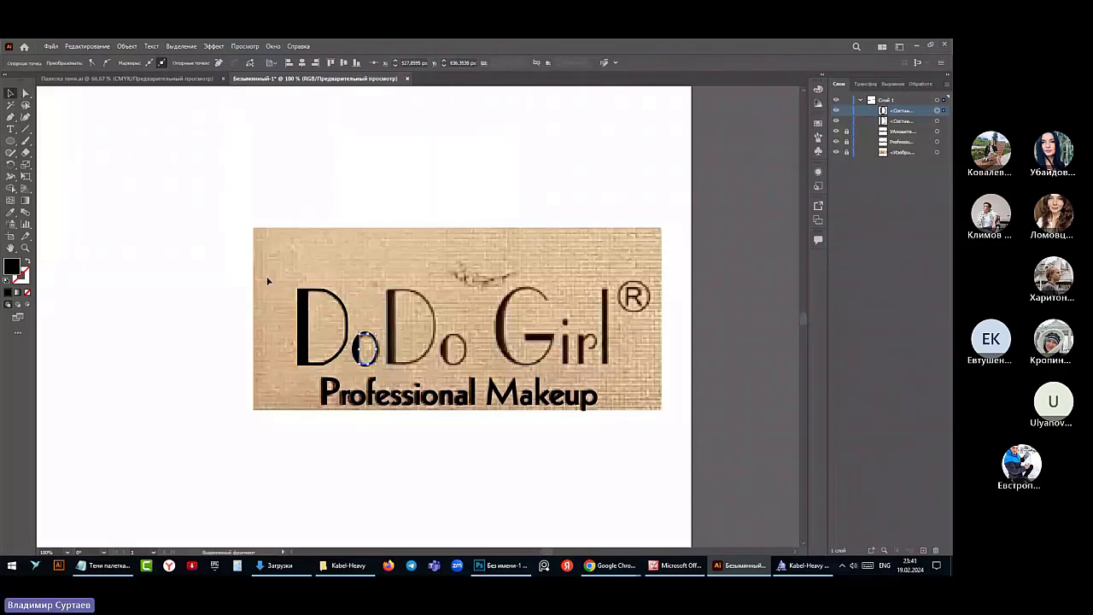
click(267, 261)
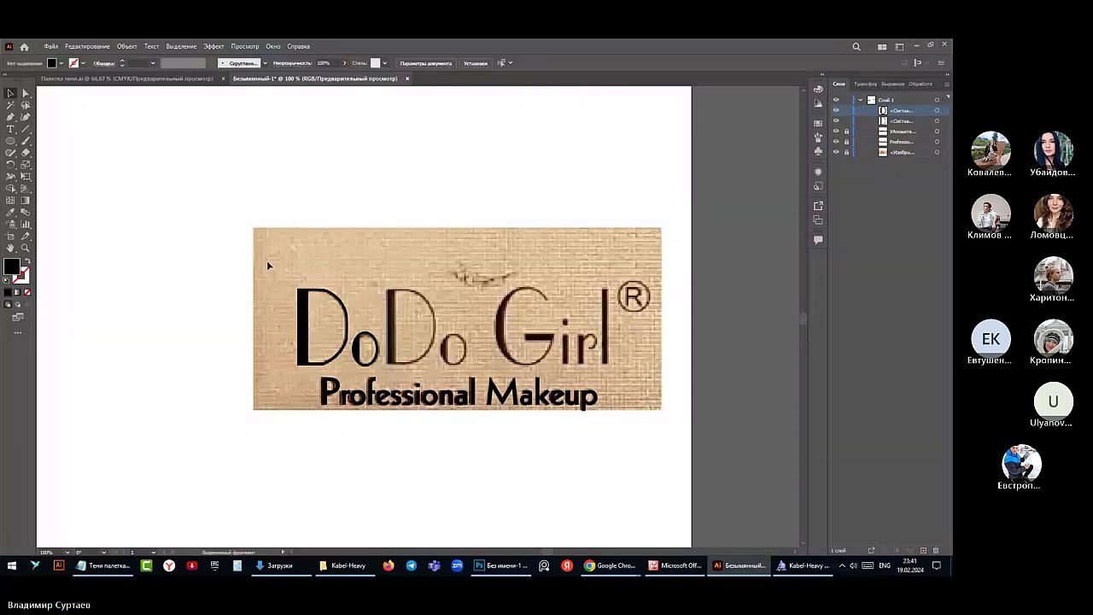
click(328, 363)
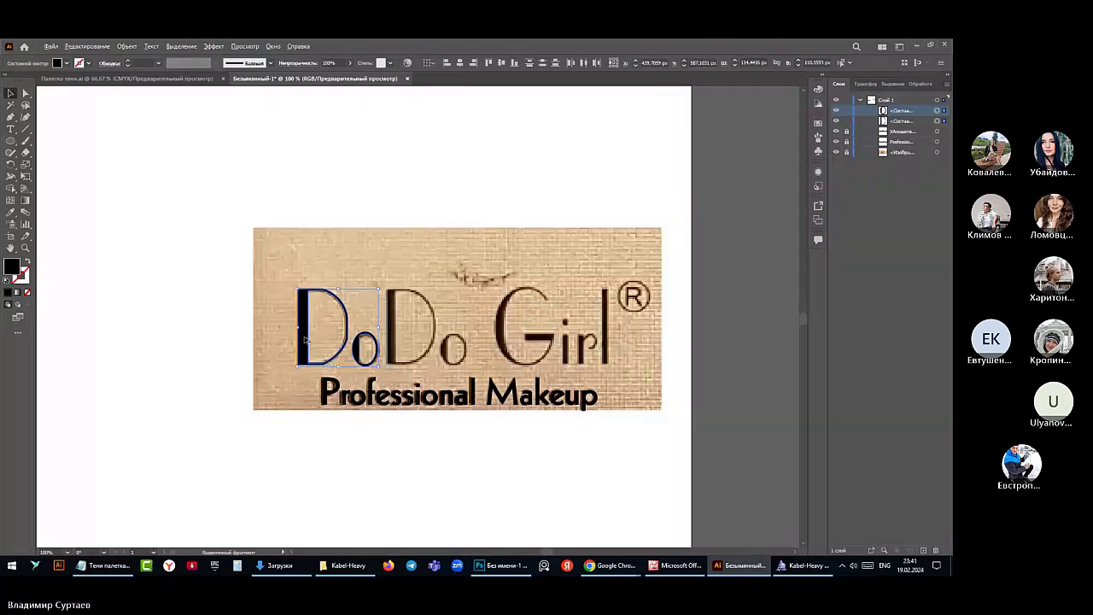
drag(304, 340, 391, 341)
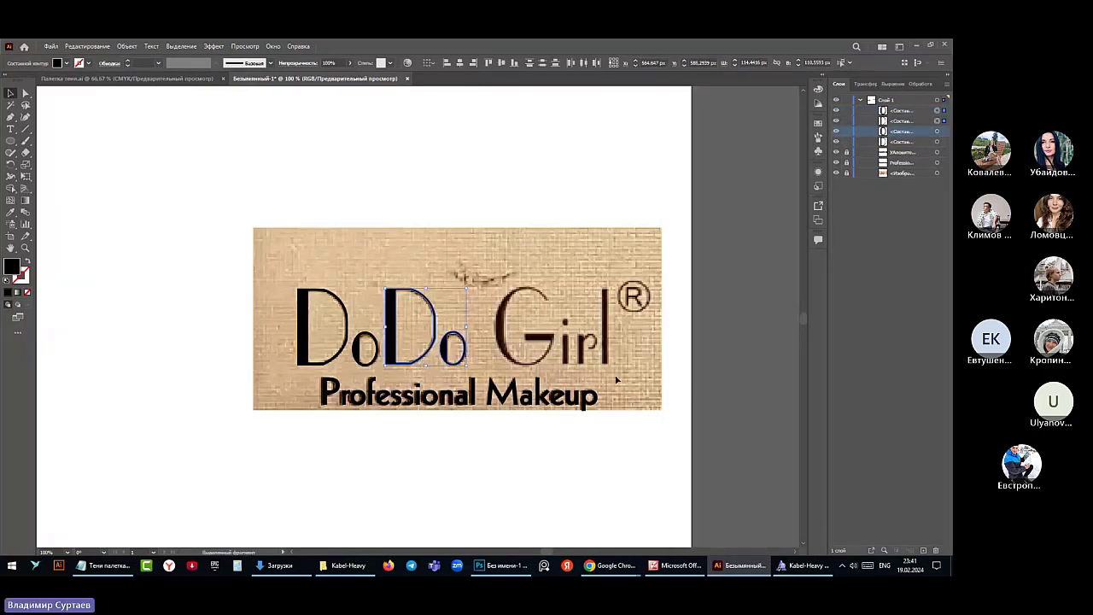
scroll(619, 384, up, 1)
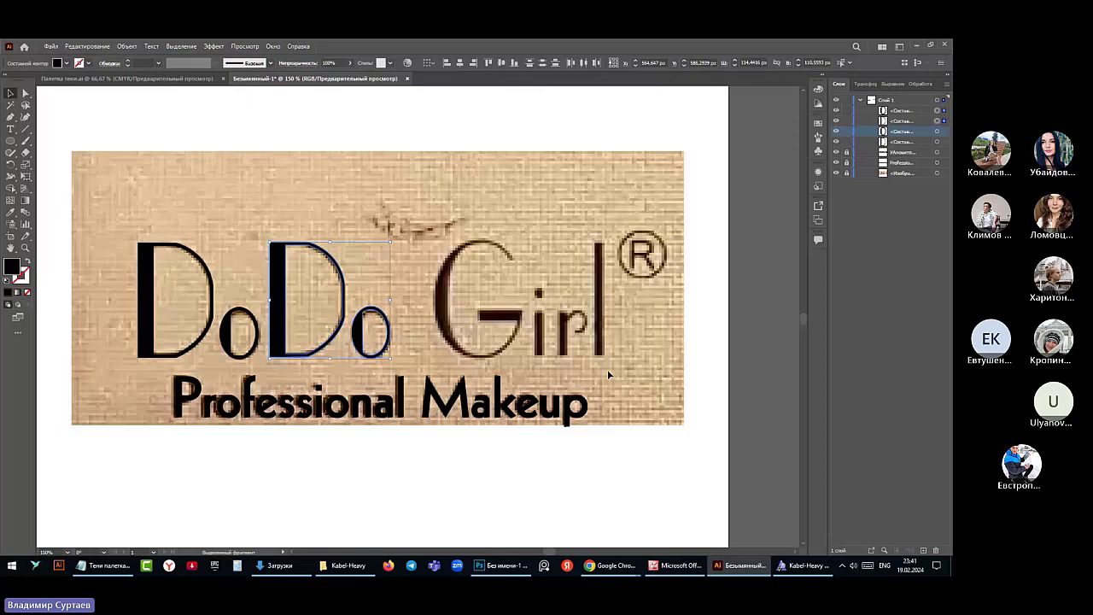
Give the copied Do no fill and a black stroke, reverting from 3 pt back to 1 pt
click(11, 143)
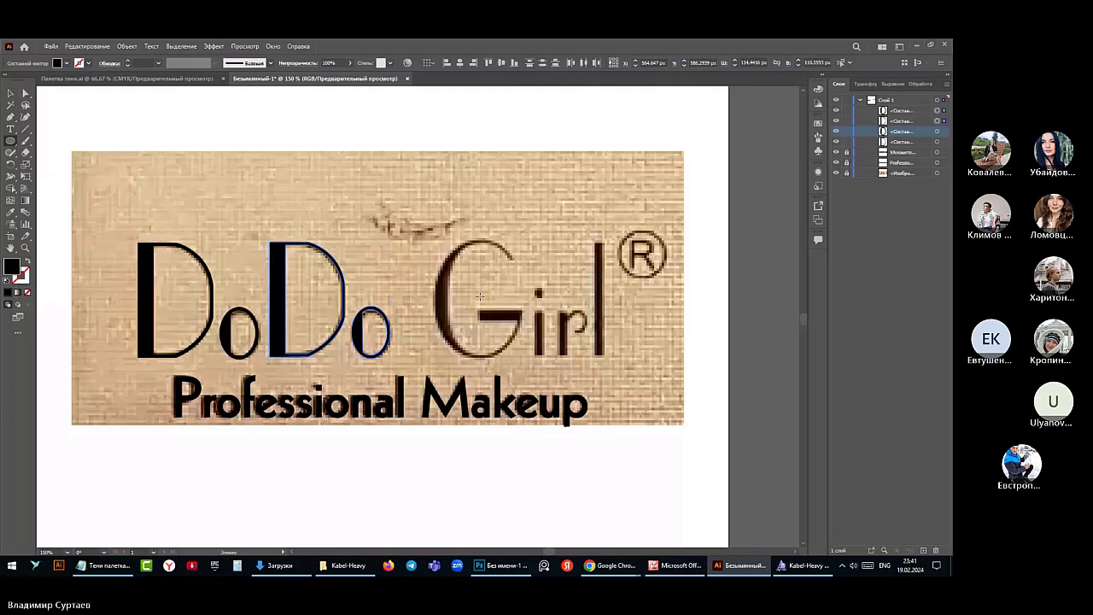
drag(480, 296, 484, 314)
click(57, 63)
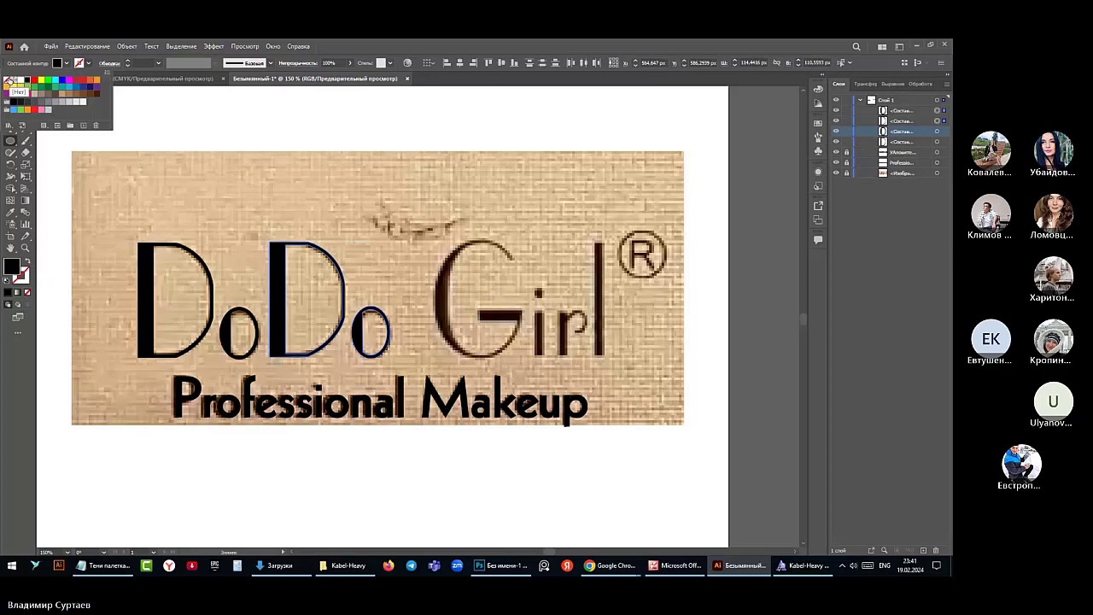
click(7, 79)
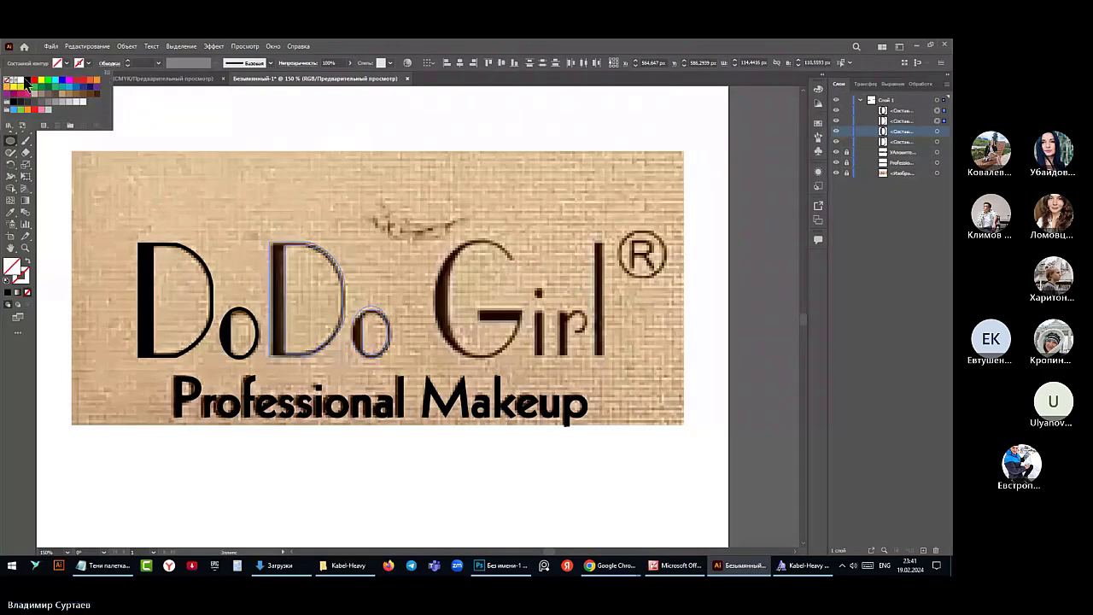
click(26, 81)
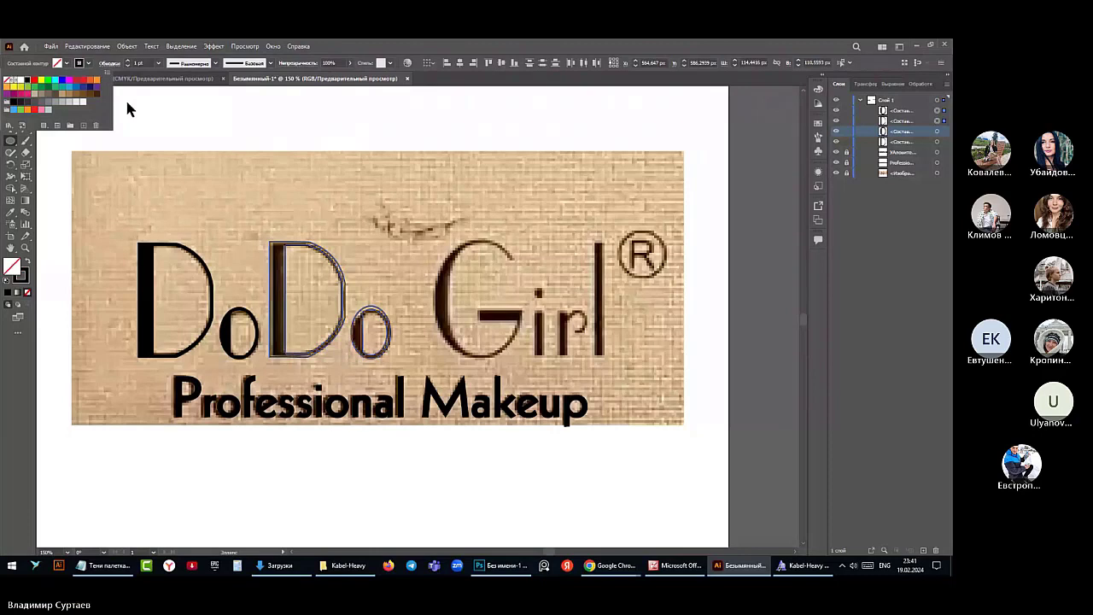
click(158, 64)
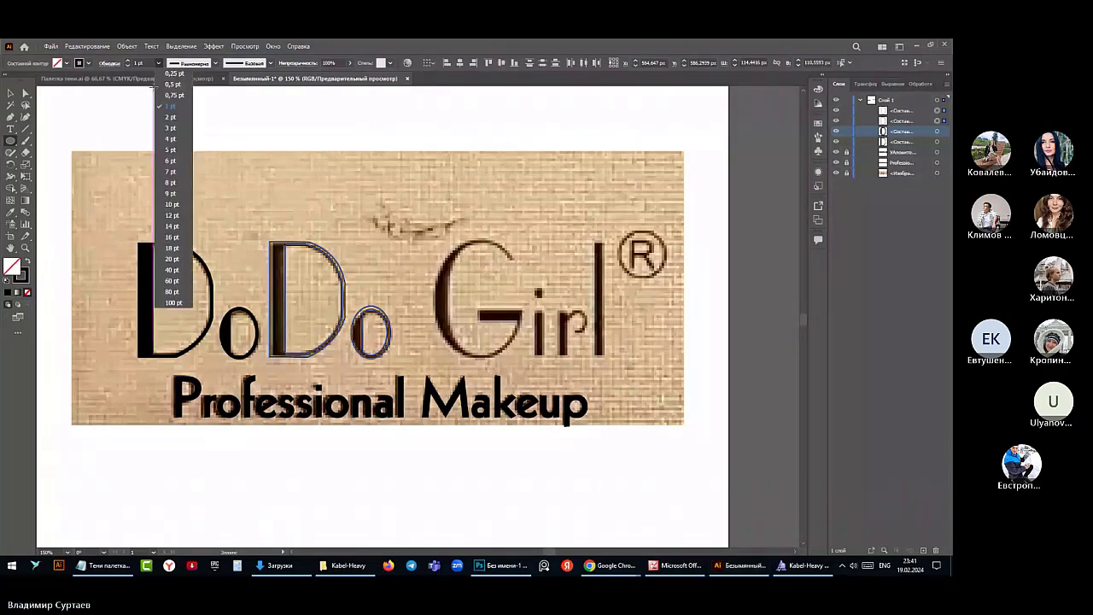
click(170, 127)
key(ctrl+z)
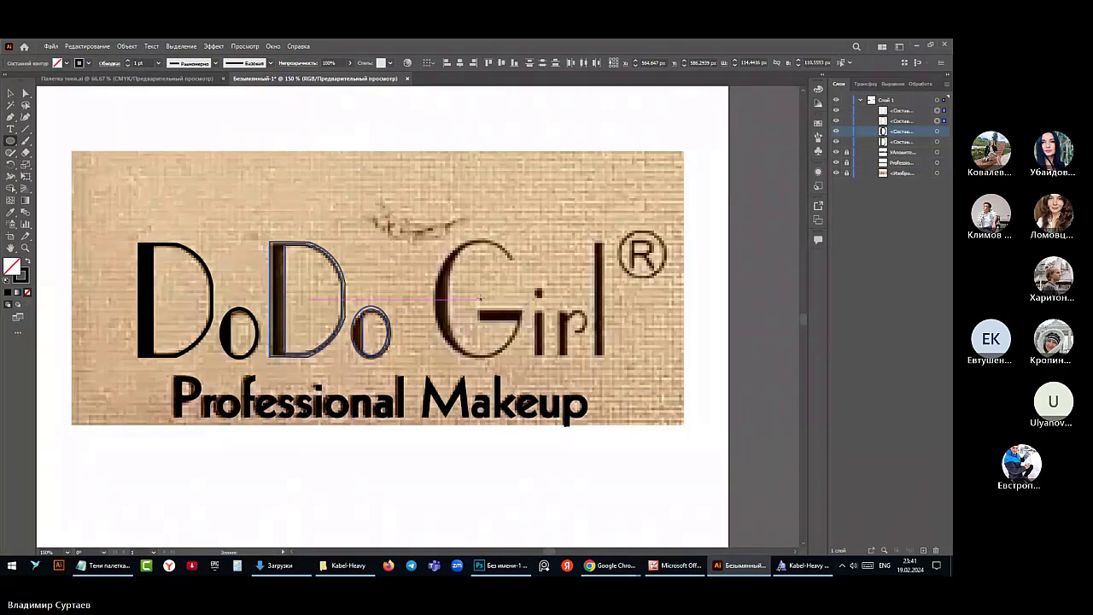
Draw an ellipse over the G's round bowl and adjust its stroke weight
drag(481, 299, 522, 357)
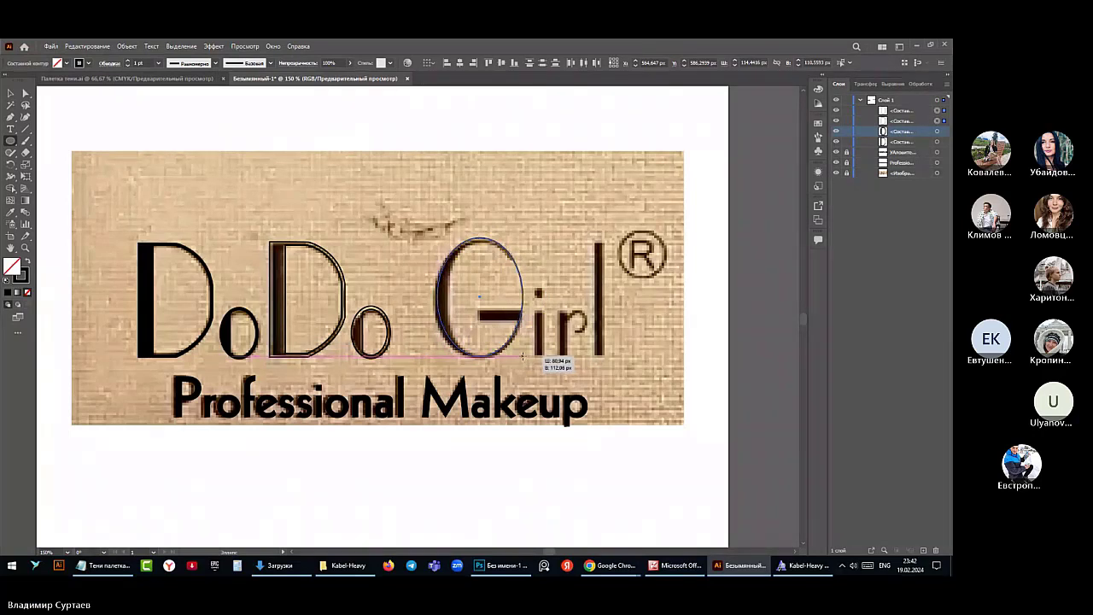
drag(523, 357, 525, 357)
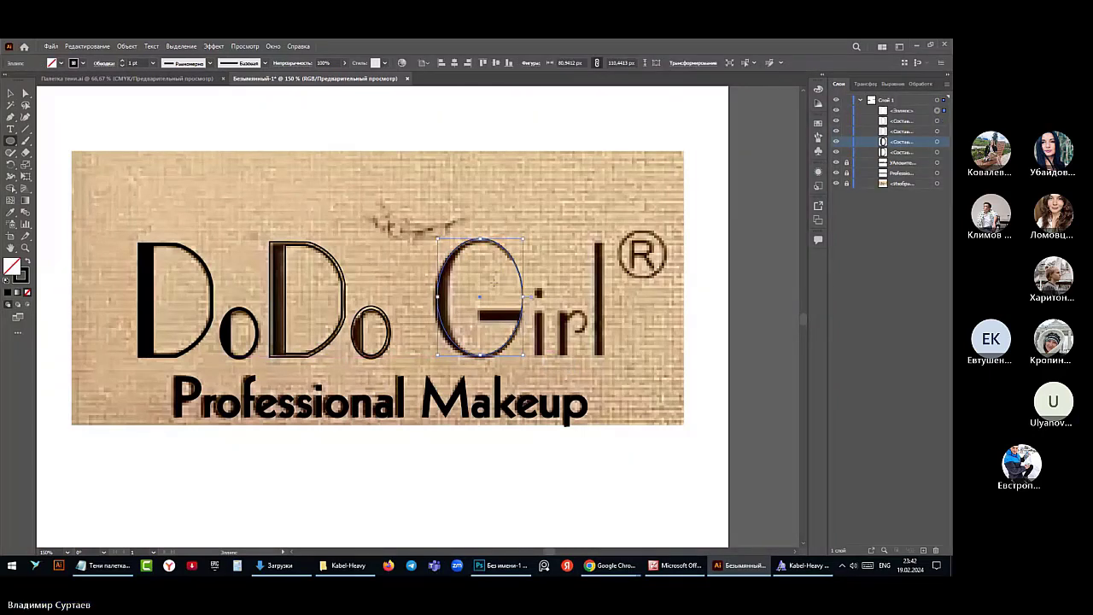
click(153, 64)
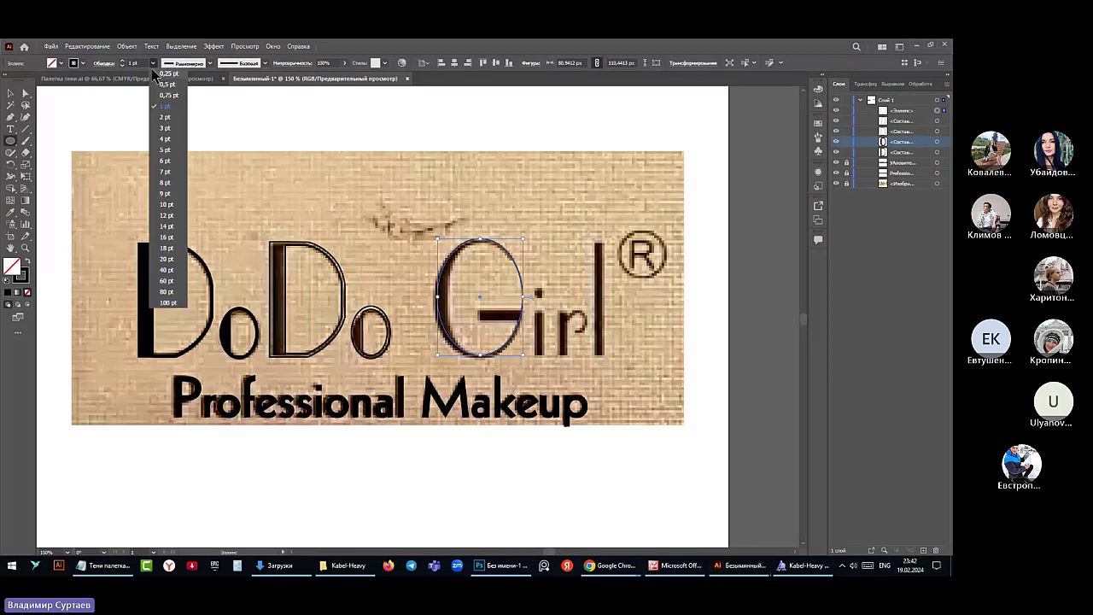
click(168, 129)
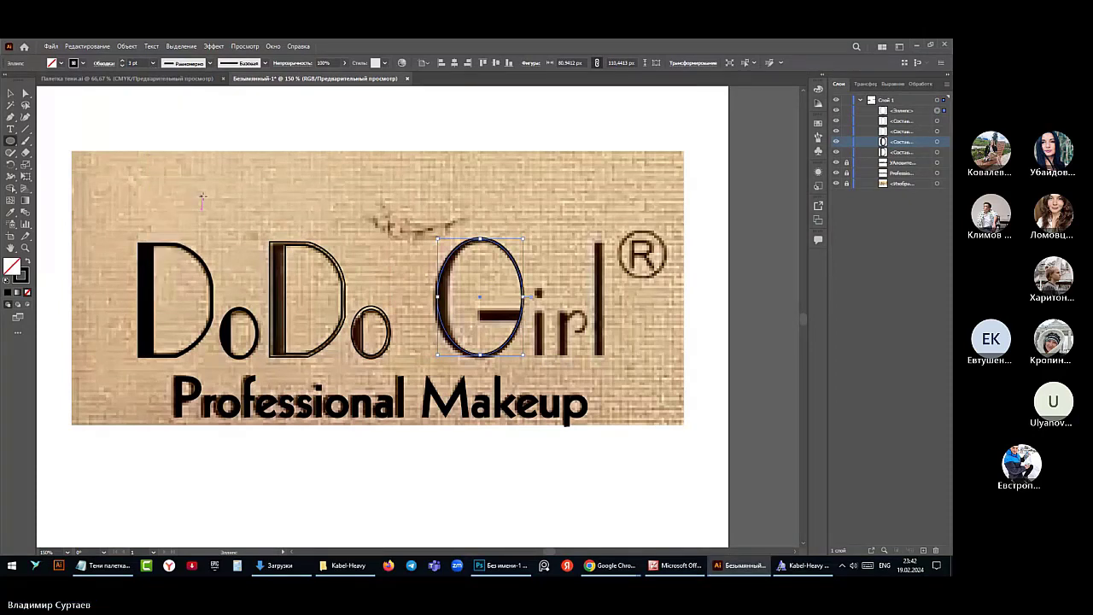
Convert the ellipse's stroke into a filled shape with Object > Path > Outline Stroke
click(126, 46)
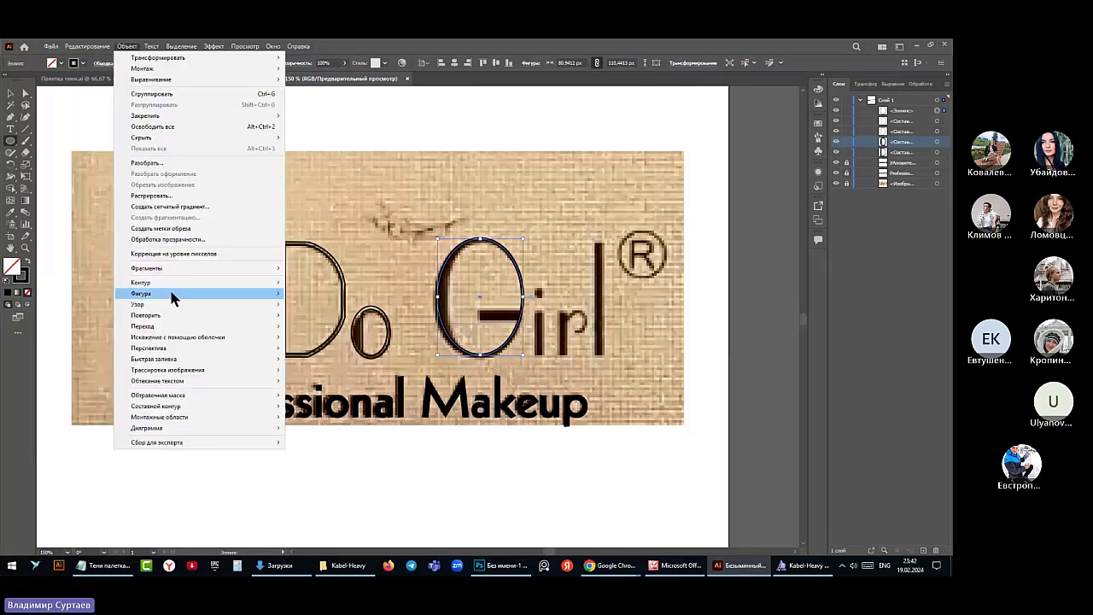
mouse_move(134, 285)
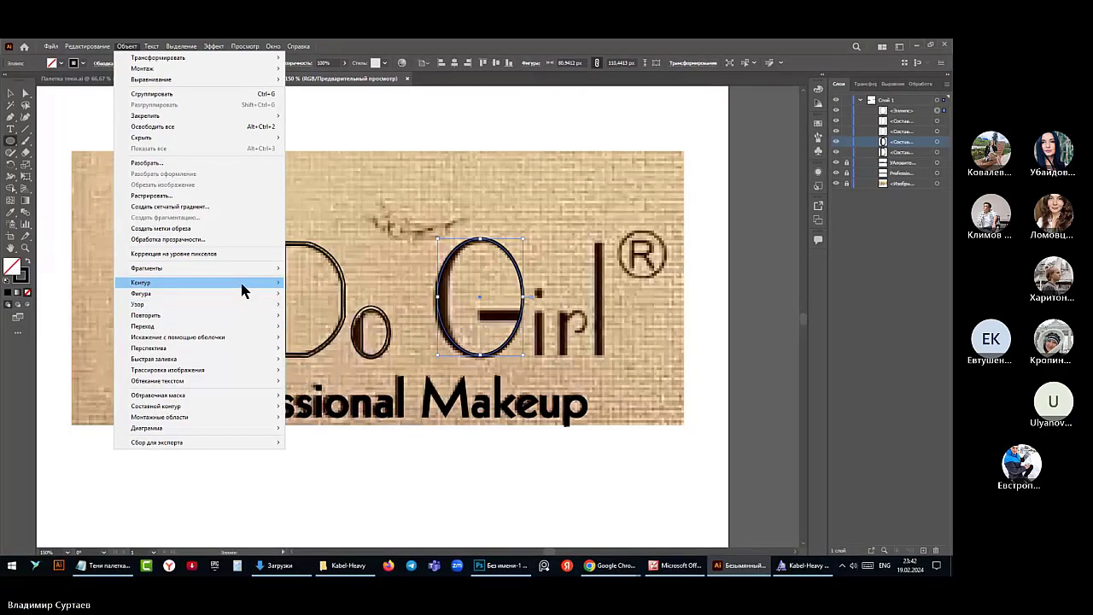
mouse_move(243, 291)
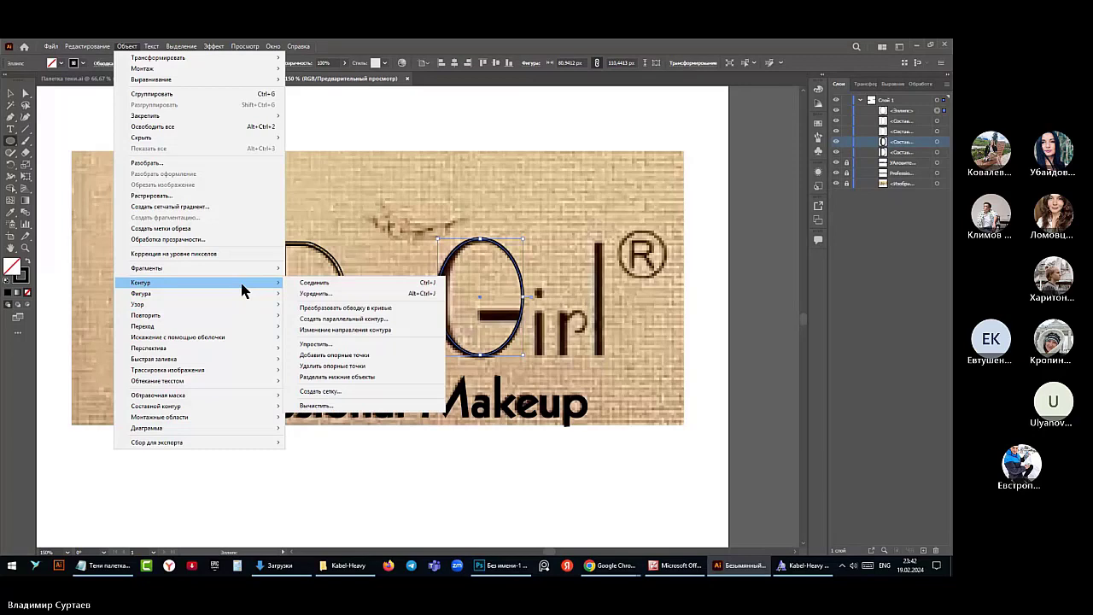
click(328, 308)
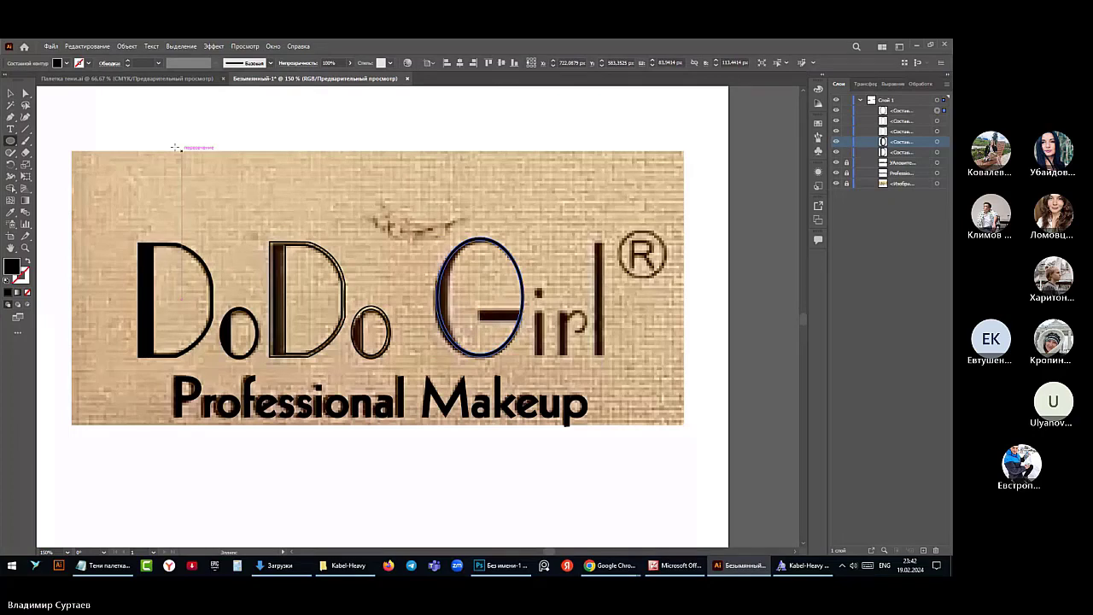
Add two anchor points to the G ellipse and nudge its left anchor slightly right
key(p)
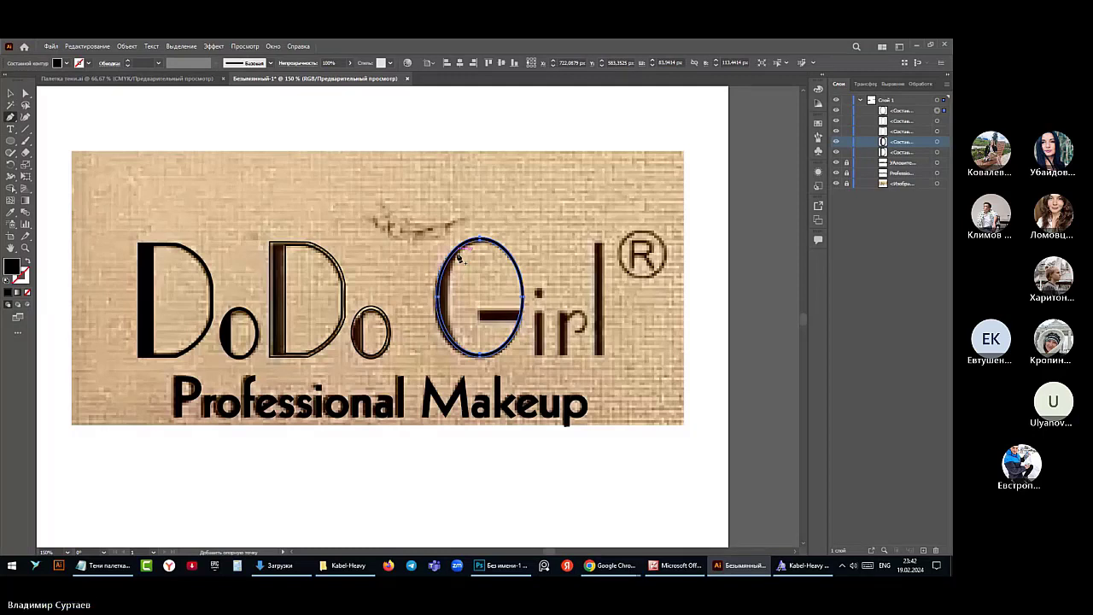
click(450, 337)
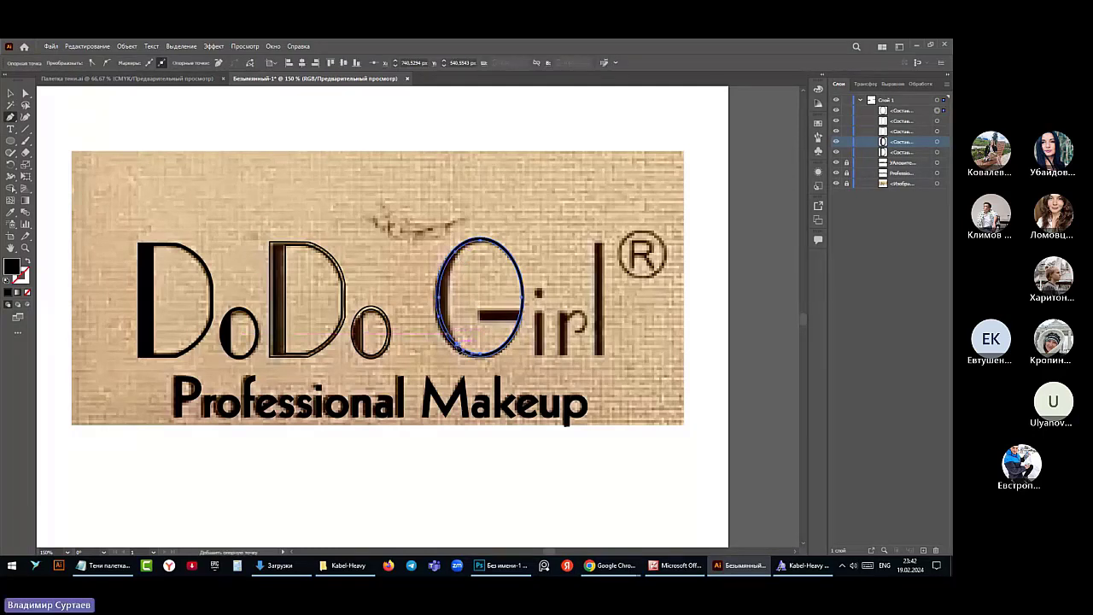
click(459, 343)
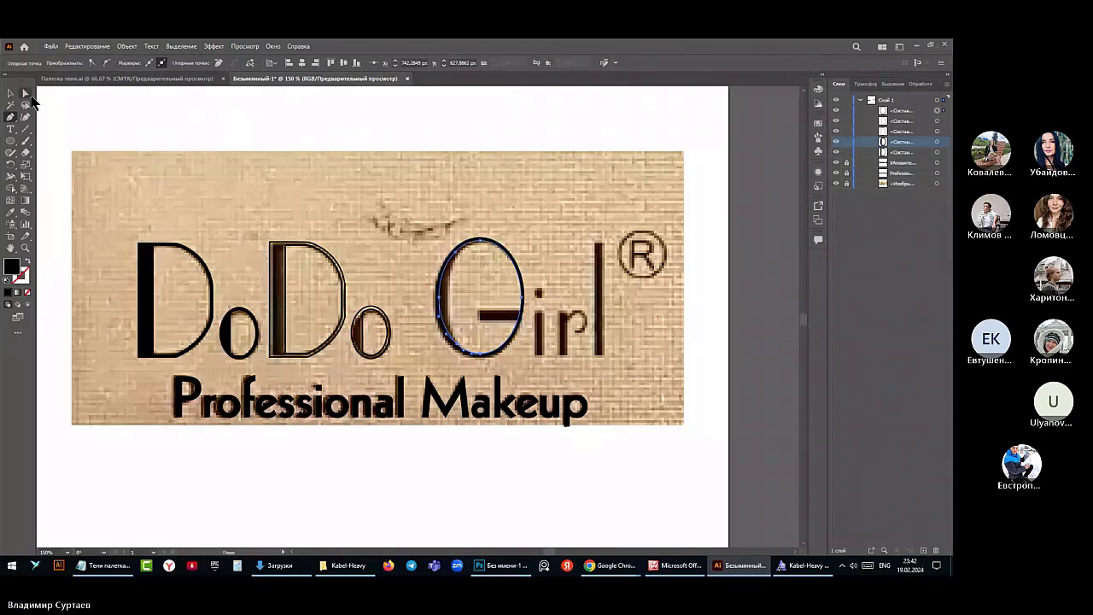
click(27, 94)
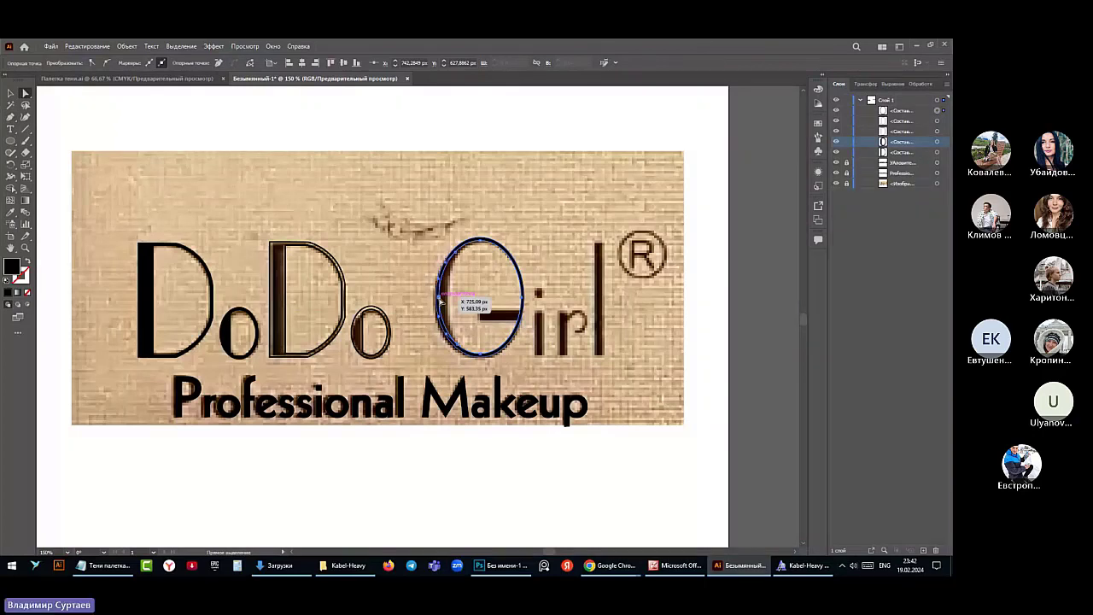
click(441, 299)
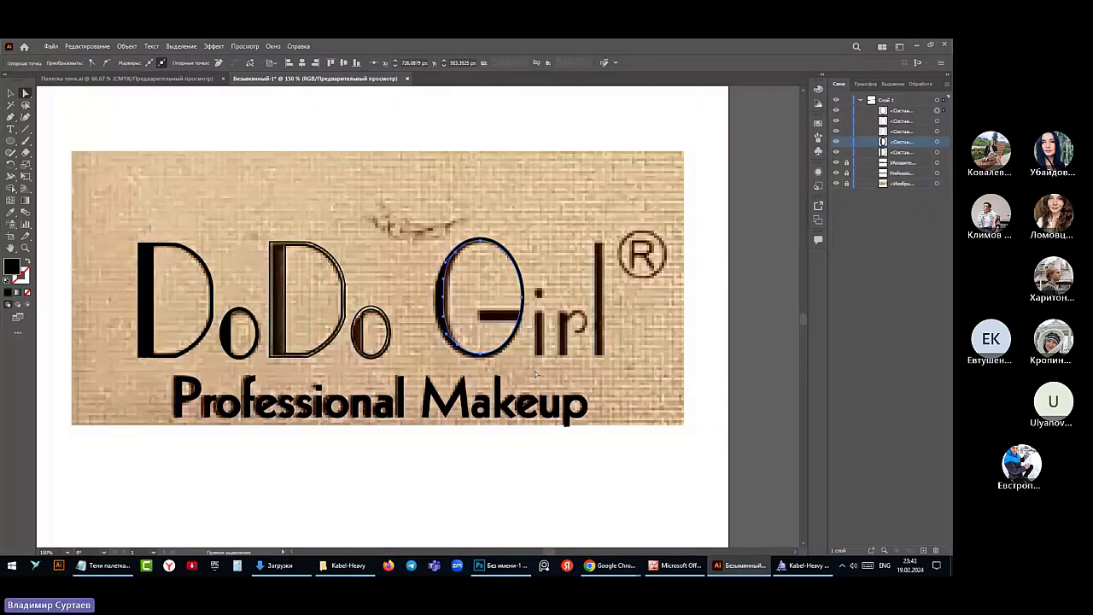
key(Right)
key(Right)
key(Right)
key(Right)
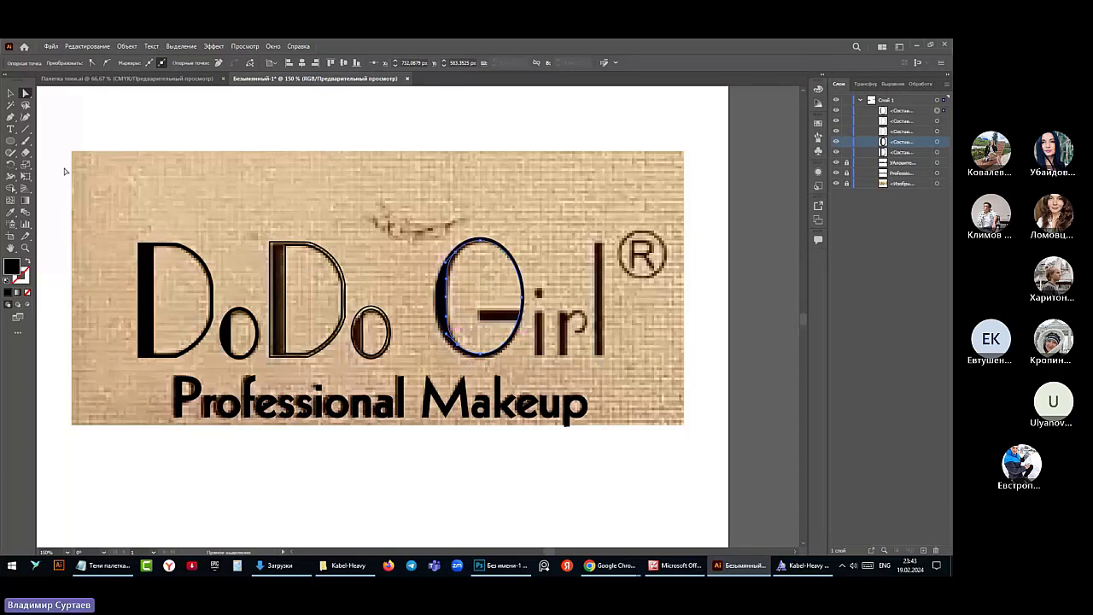
Select the G outline shape and switch to the Rectangle tool
click(10, 92)
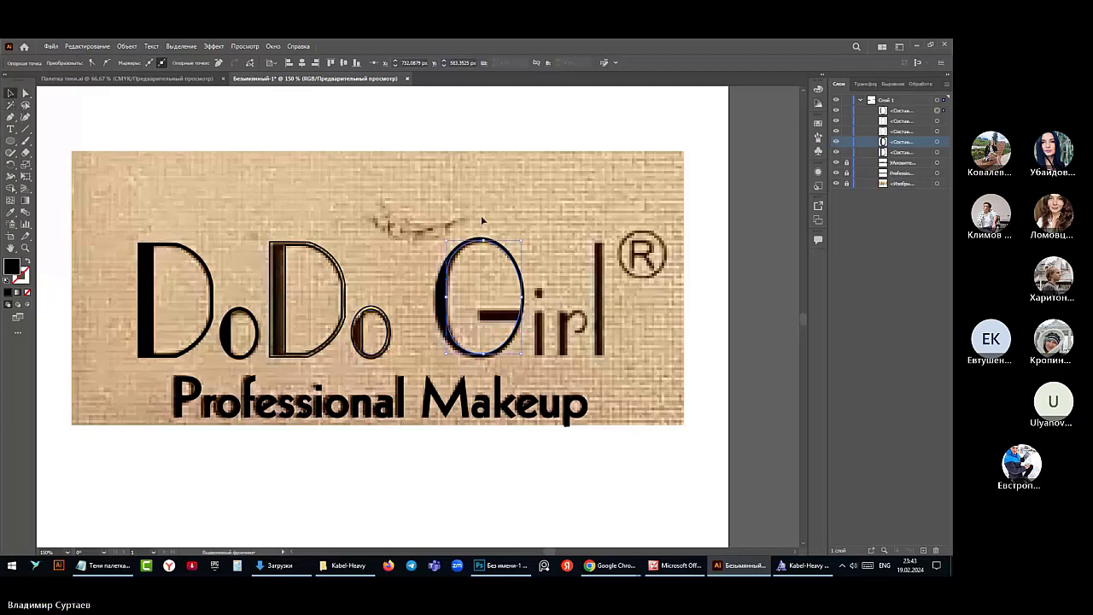
click(415, 222)
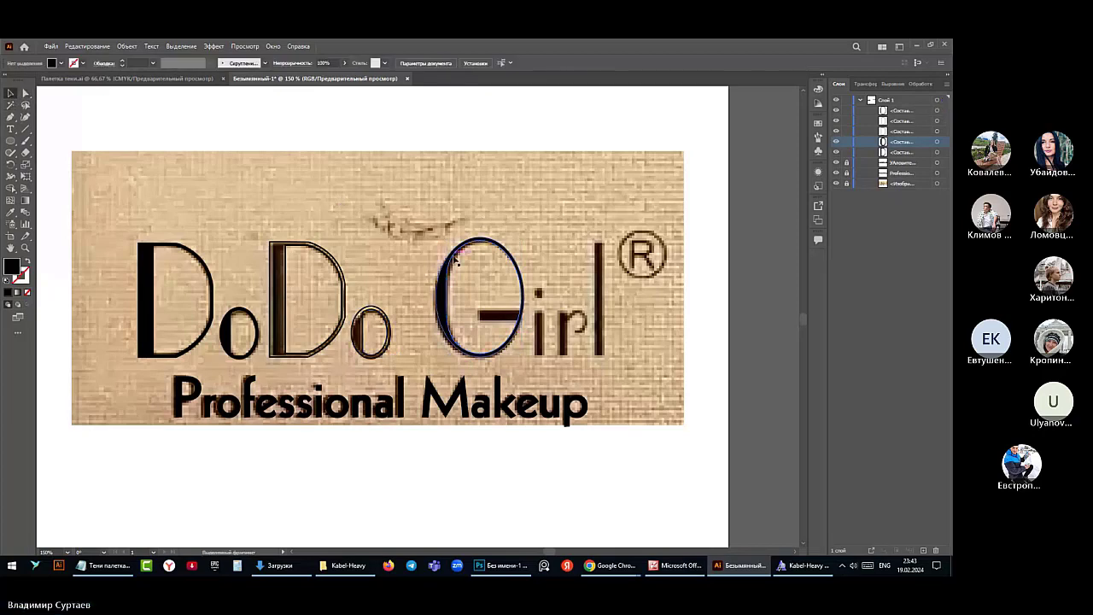
click(451, 340)
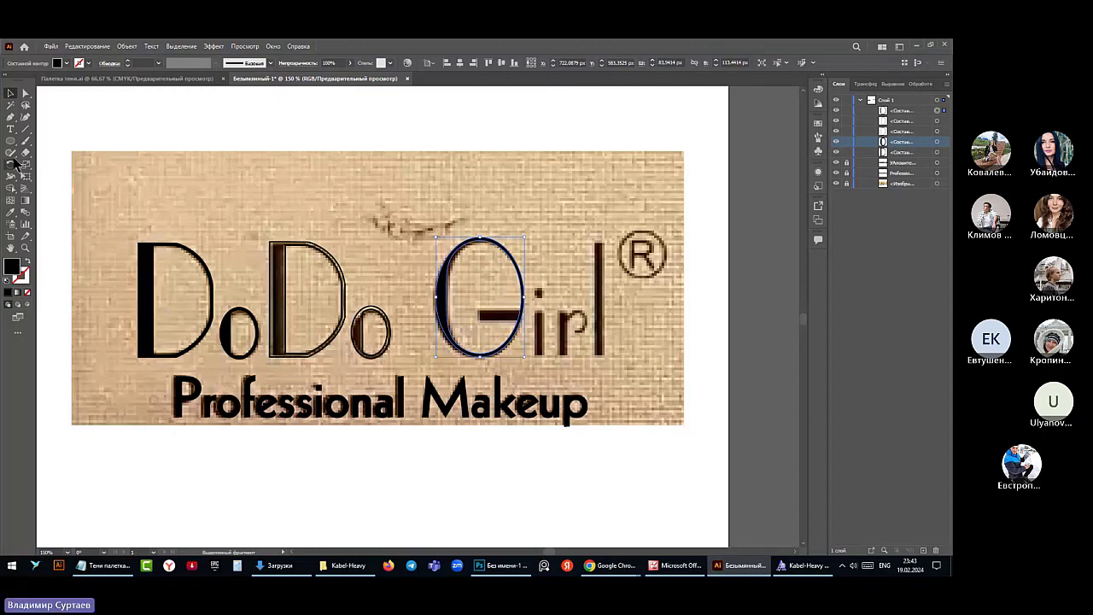
click(11, 117)
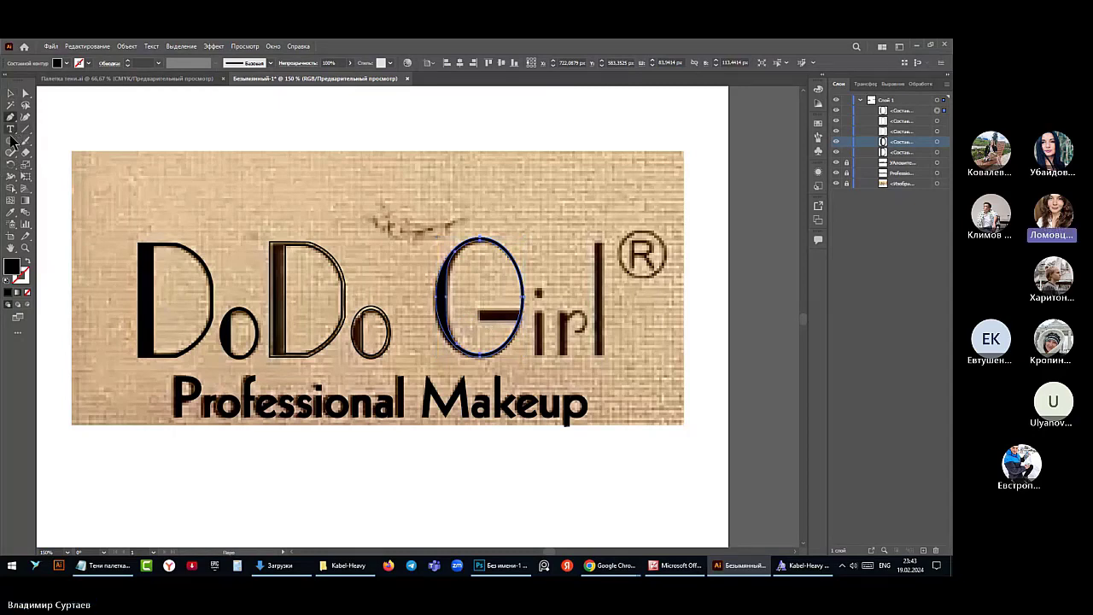
click(11, 141)
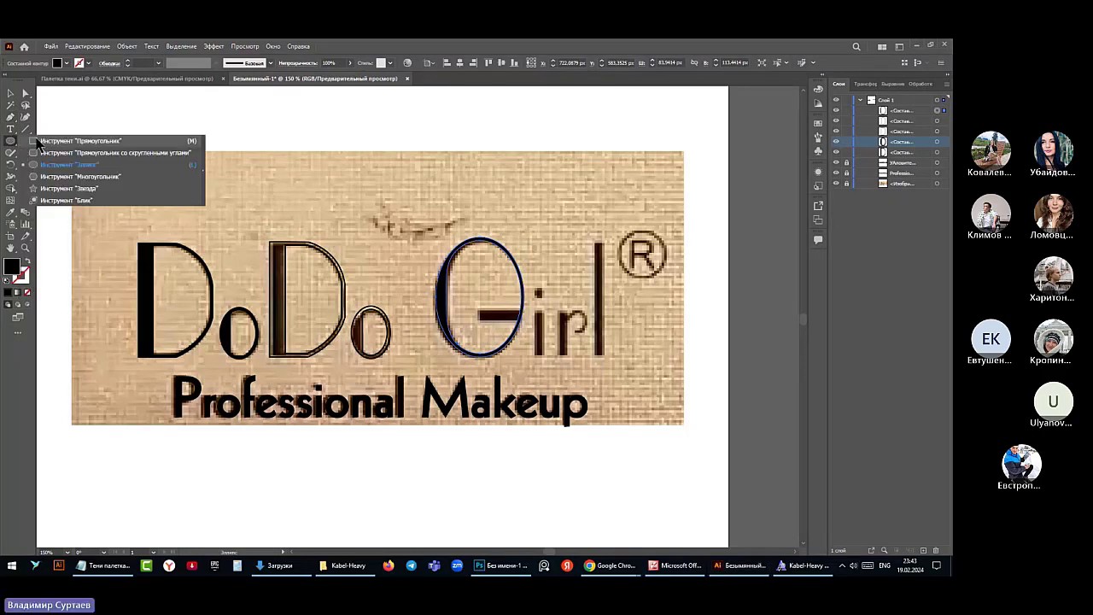
click(77, 141)
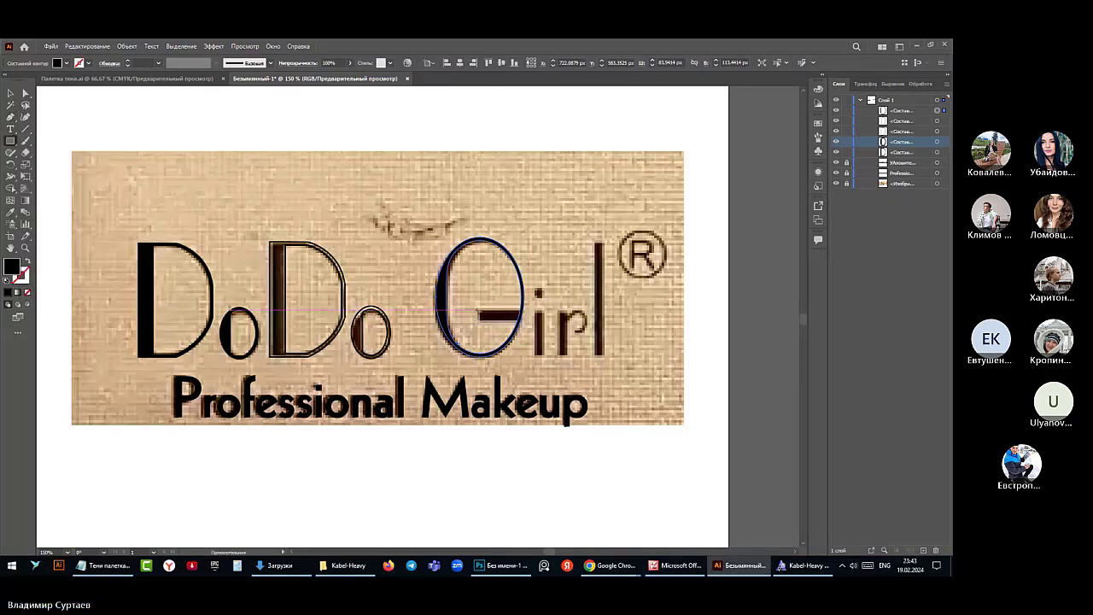
Draw a crossbar rectangle on the G and Unite it with the oval outline in Pathfinder
drag(478, 310, 527, 321)
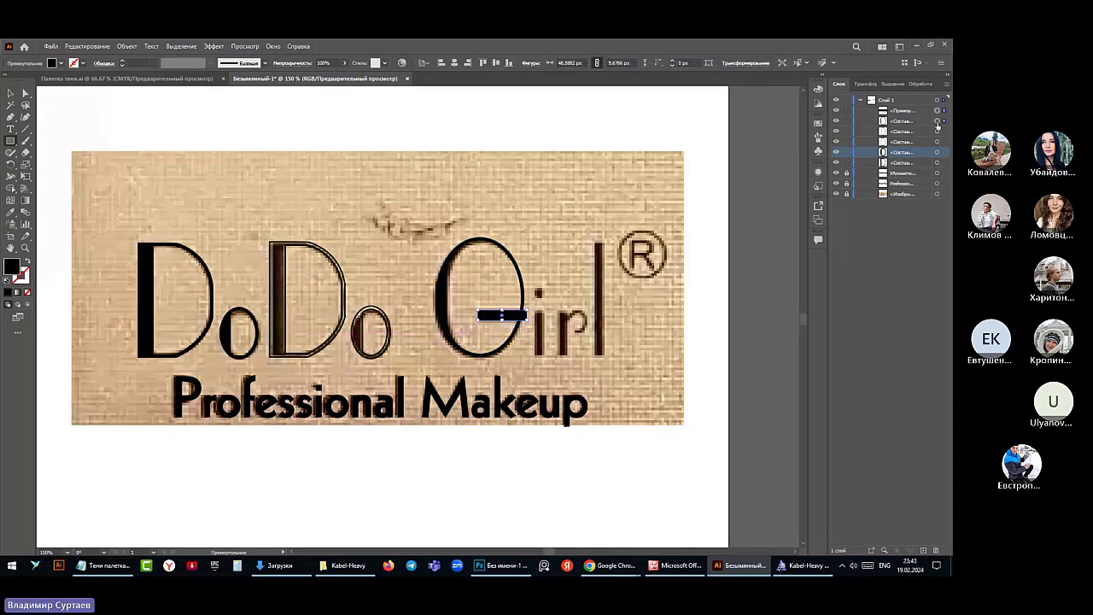
shift+click(937, 123)
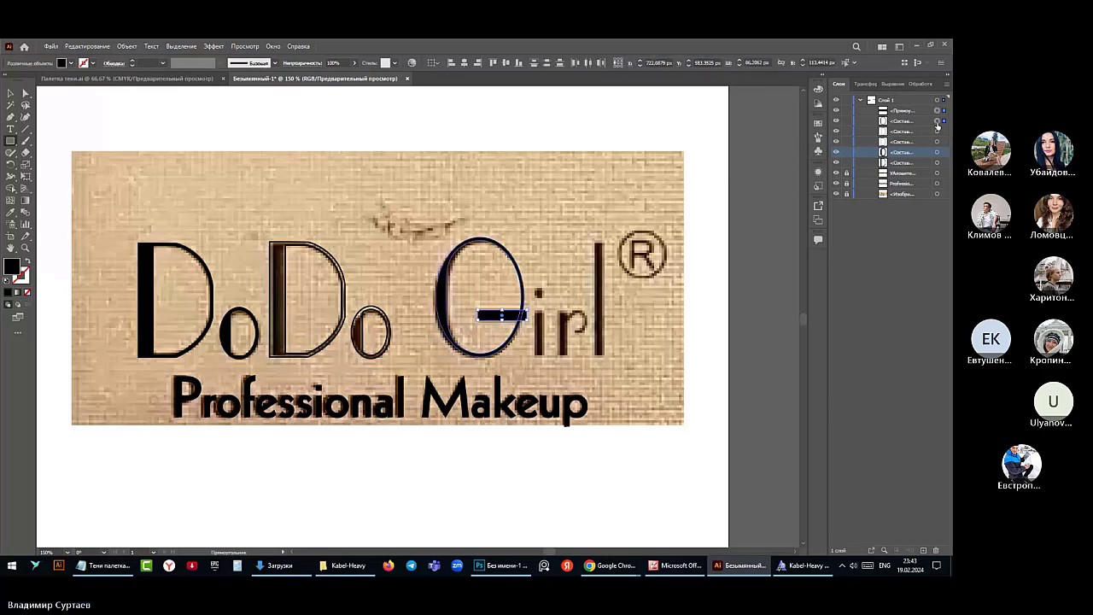
click(921, 84)
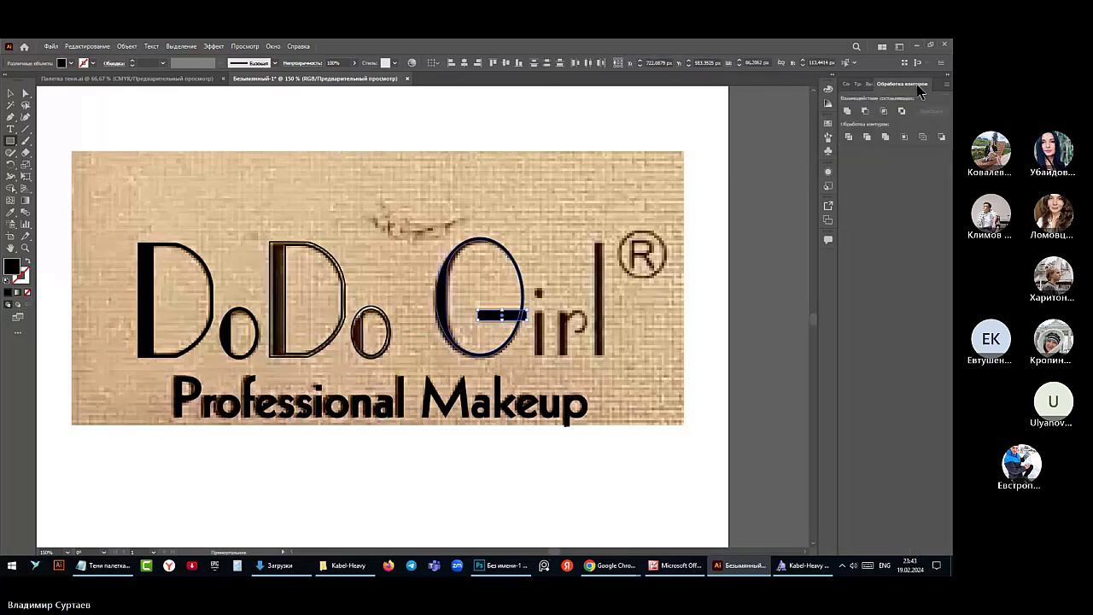
click(848, 112)
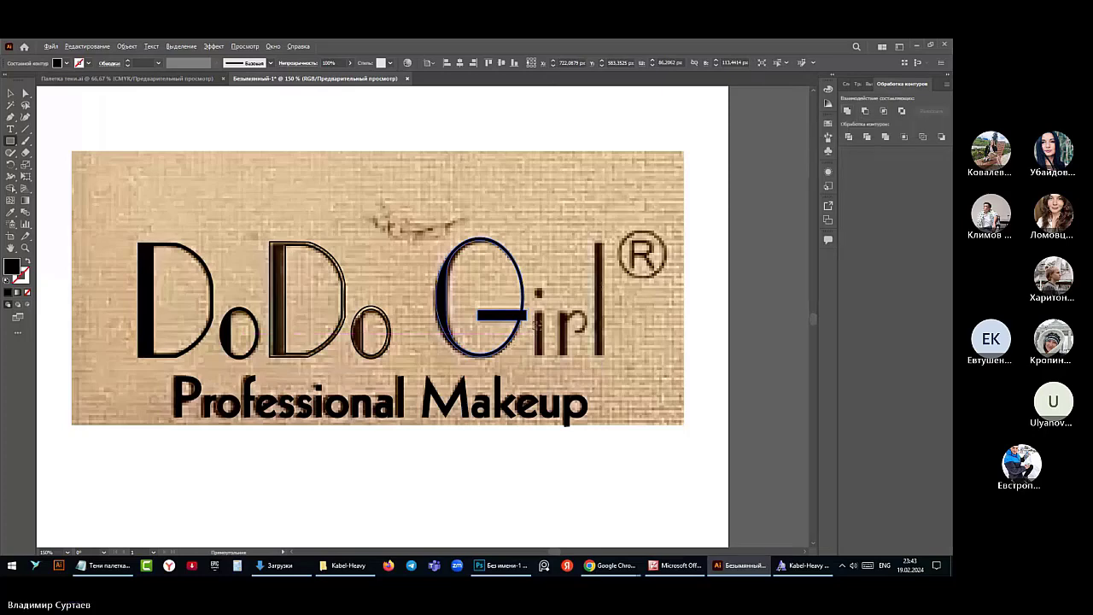
scroll(534, 327, up, 5)
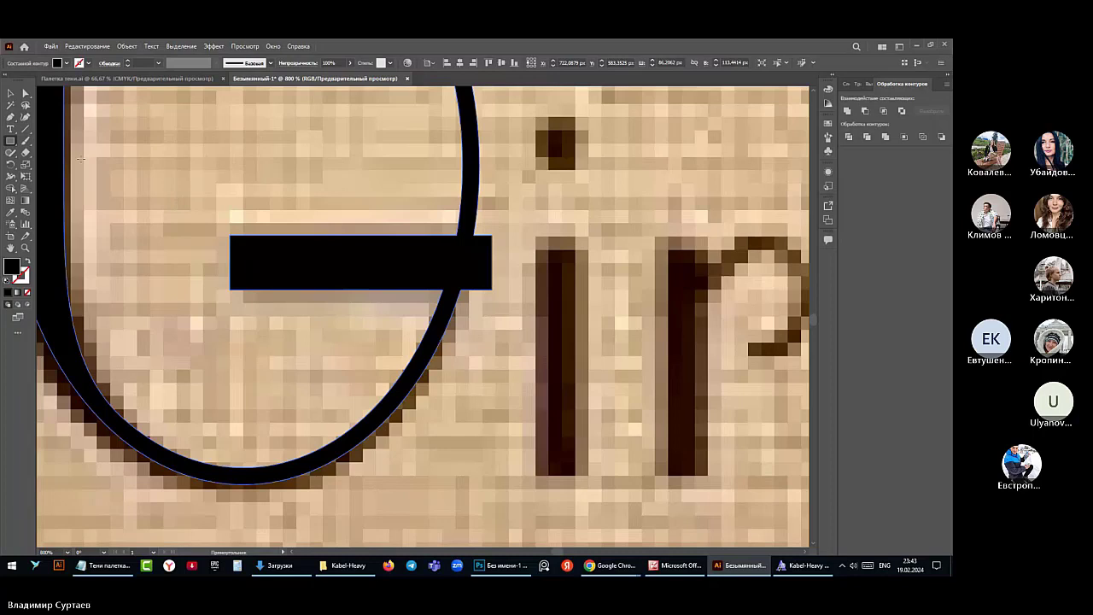
Delete the crossbar's top-right and bottom-right anchors so it ends at the oval's edge
click(10, 119)
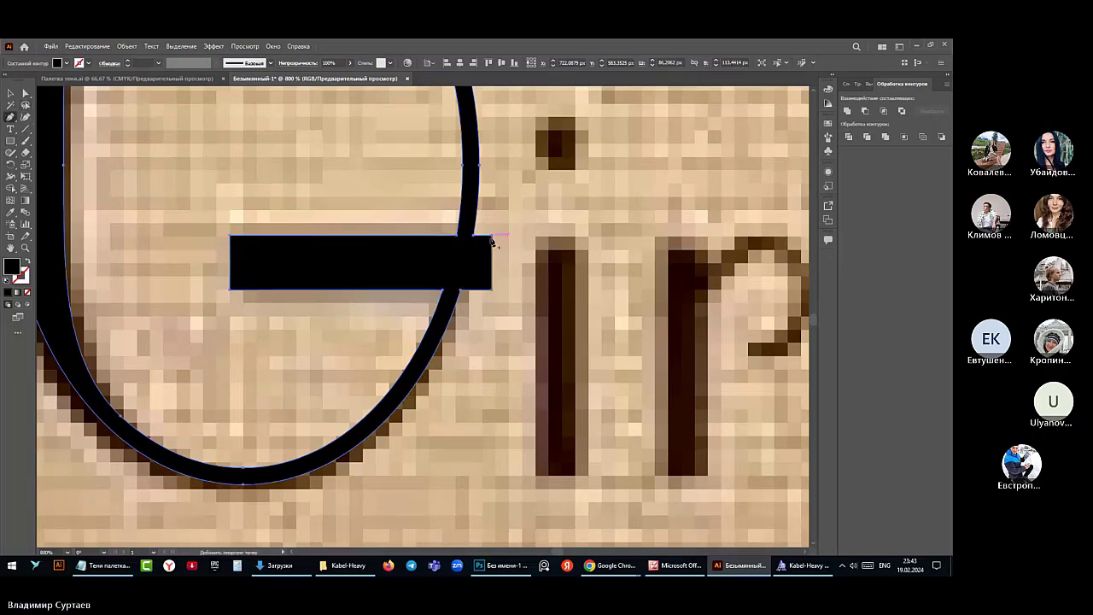
click(492, 240)
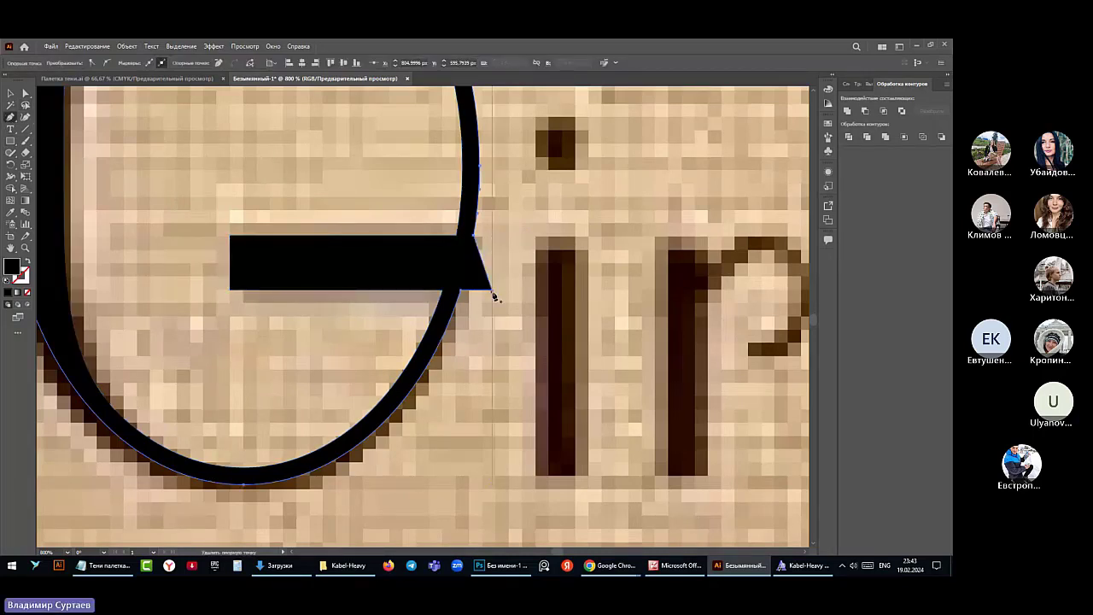
click(493, 293)
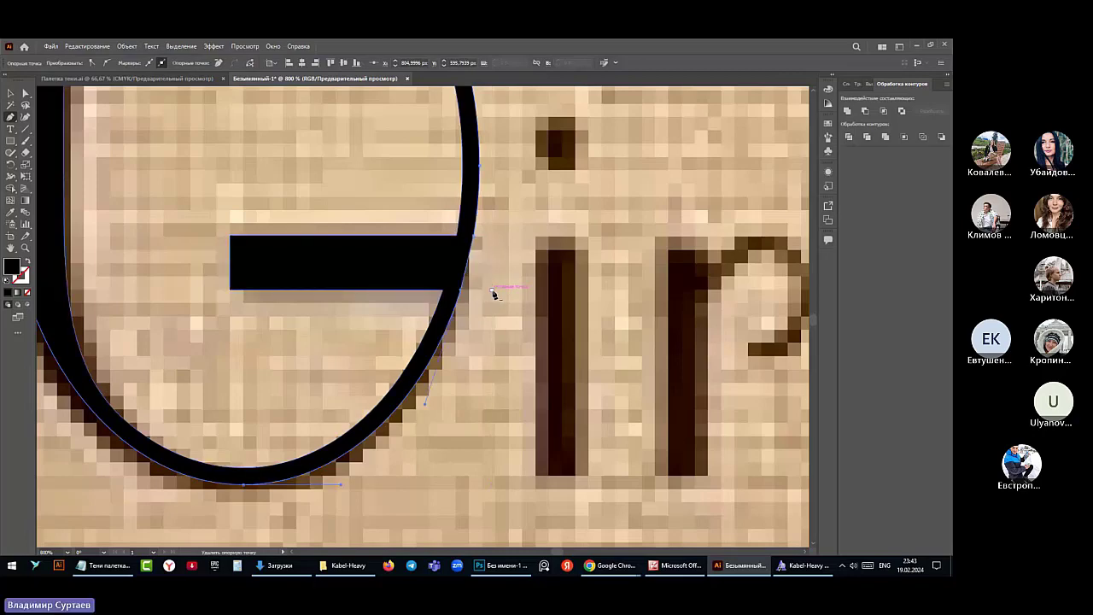
scroll(493, 294, down, 1)
scroll(493, 293, down, 3)
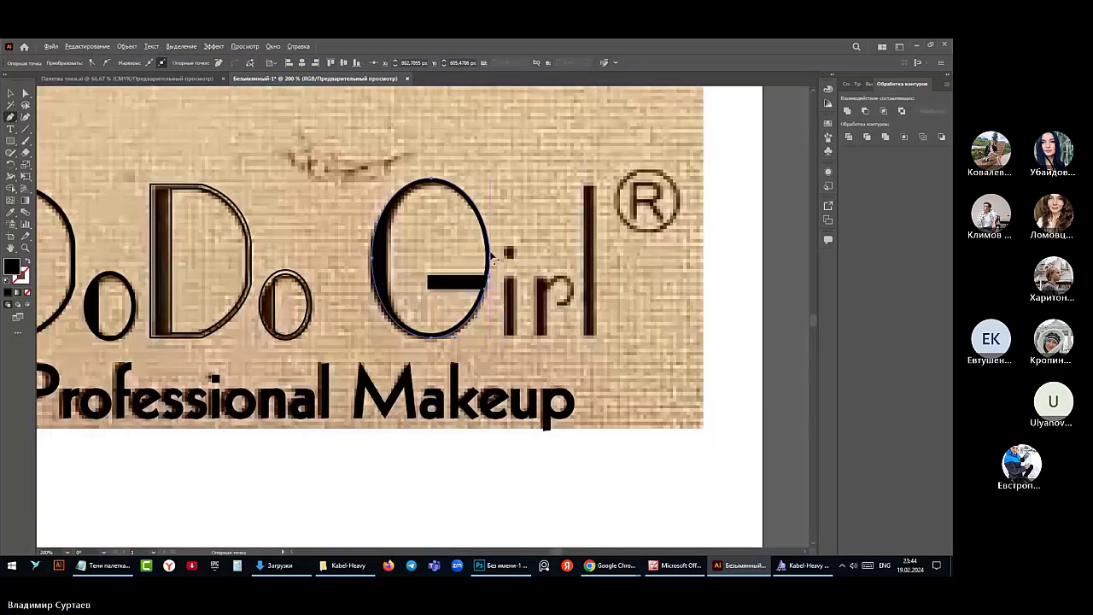
scroll(493, 258, up, 1)
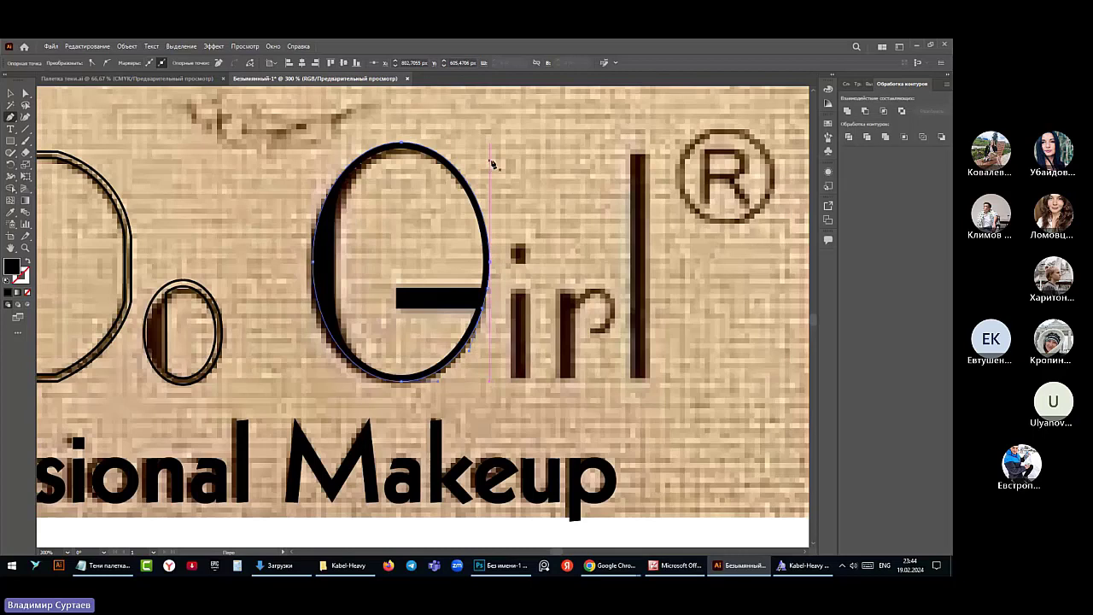
key(m)
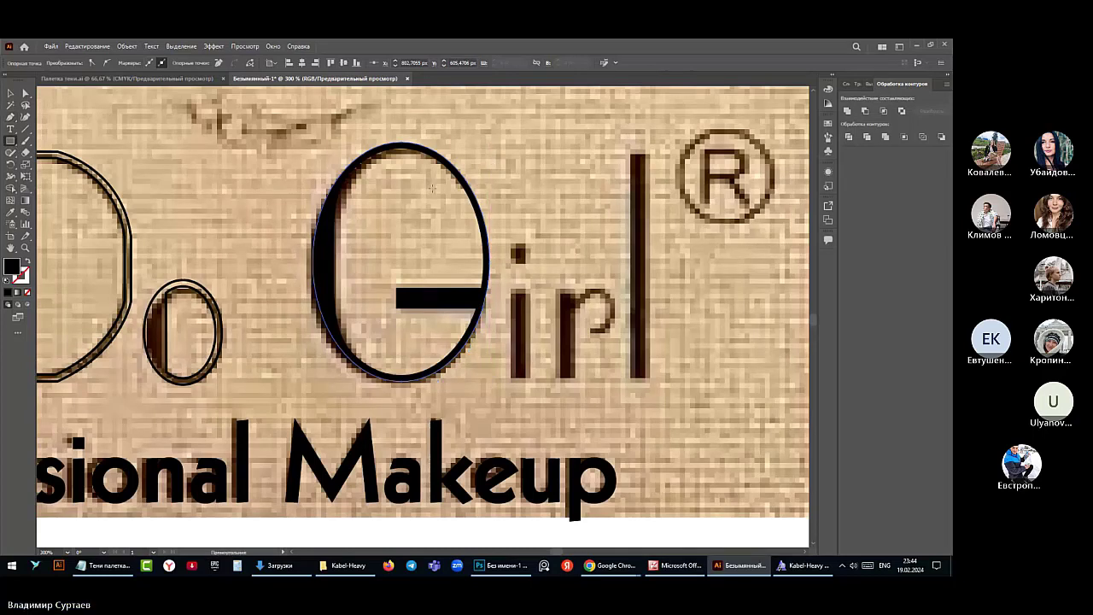
Subtract a rectangle from the G's upper-right curve using Pathfinder Minus Front
drag(432, 188, 516, 283)
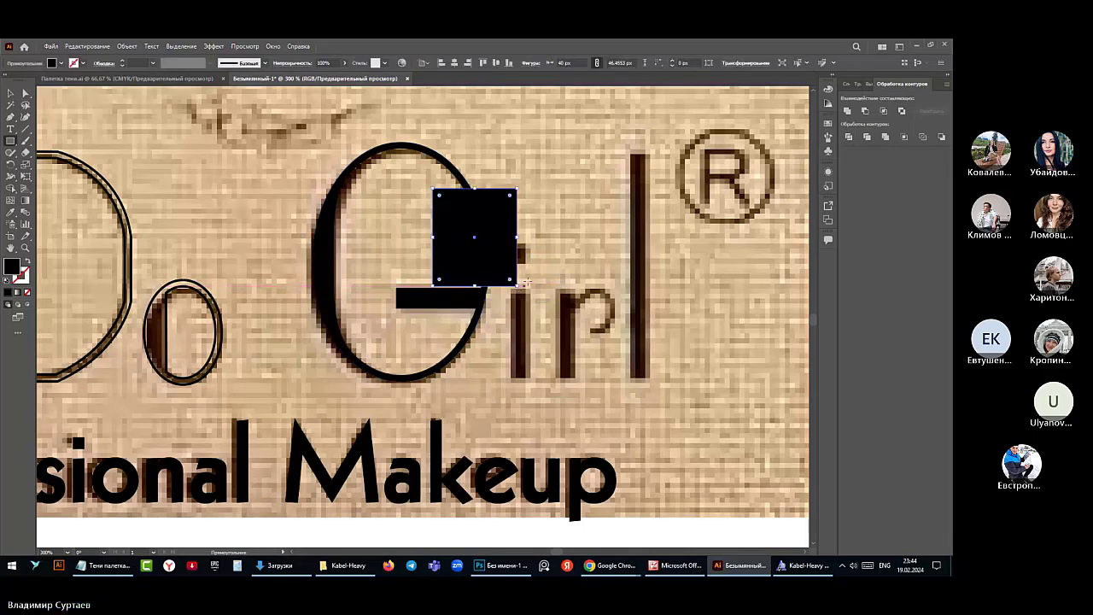
click(846, 83)
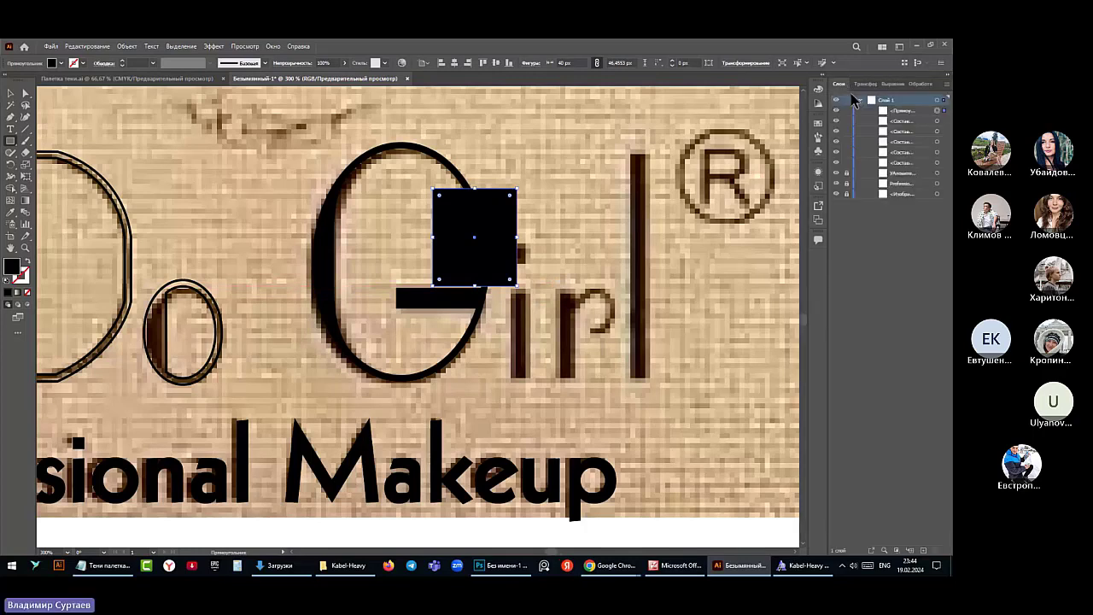
shift+click(937, 122)
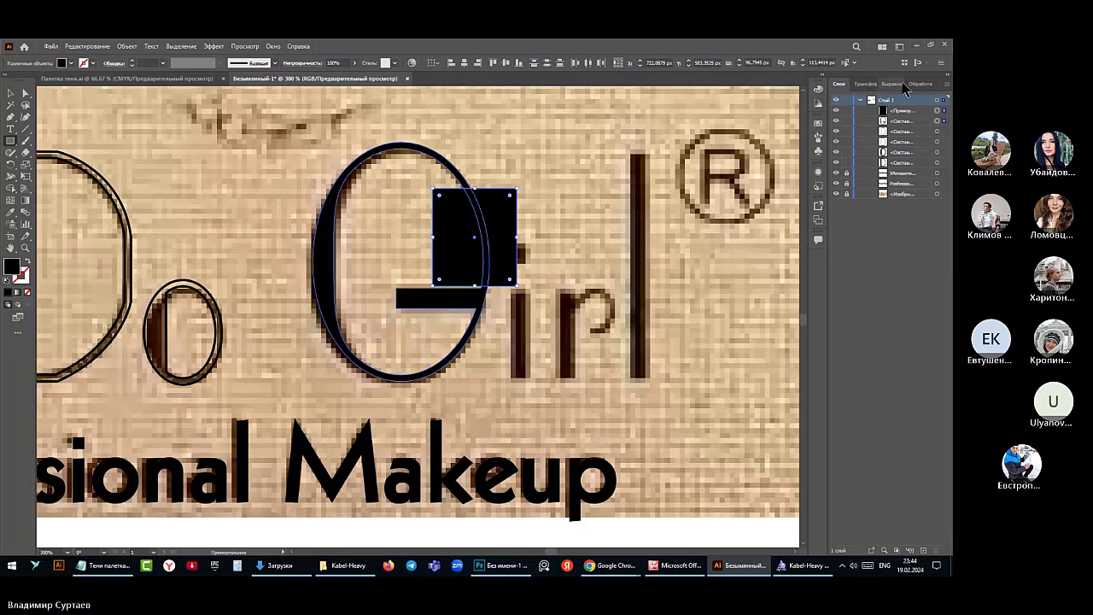
click(921, 83)
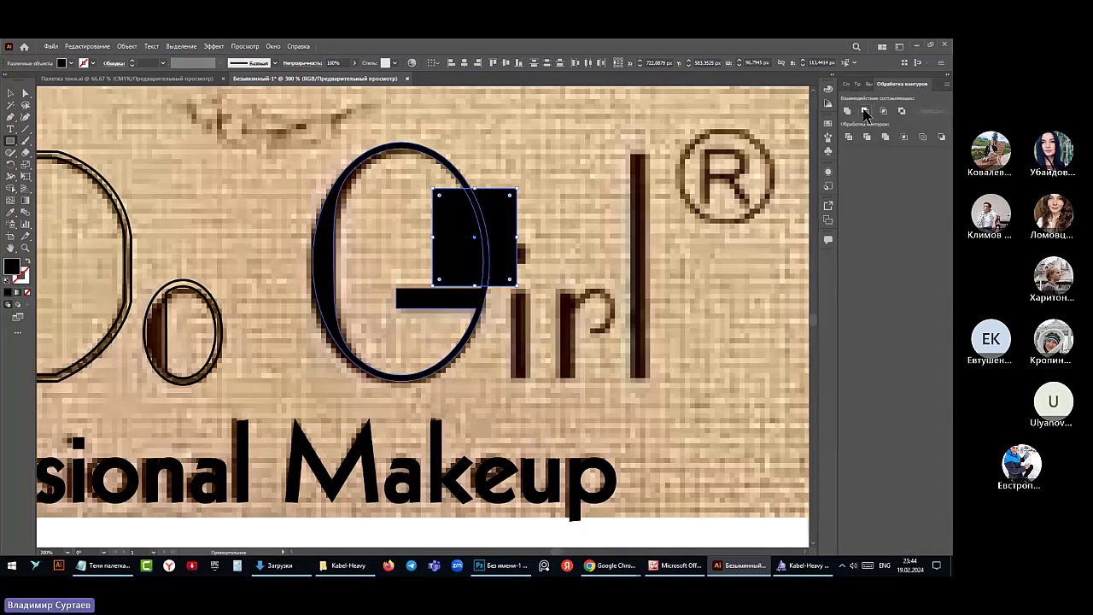
click(865, 114)
Select the merged G path, delete the crossbar's top-corner anchor and flatten its sloping tip
scroll(459, 314, up, 2)
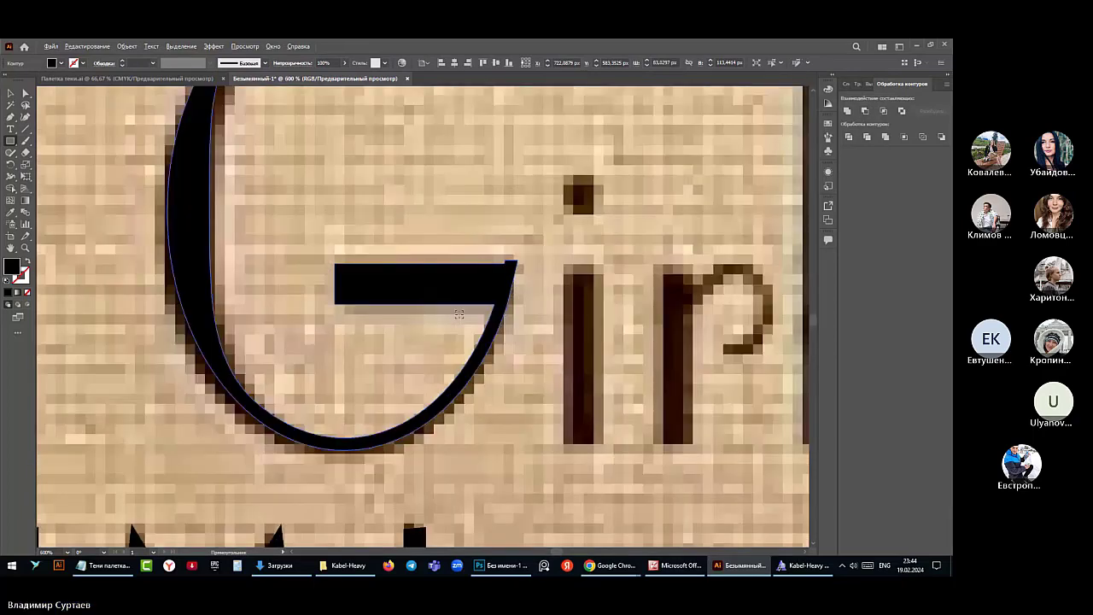
key(F7)
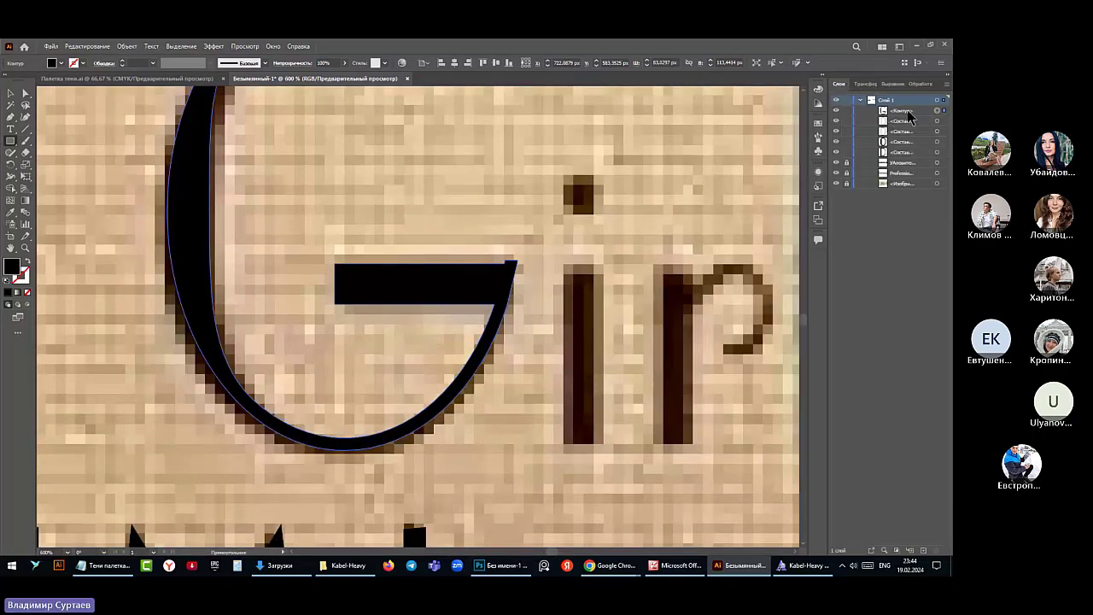
click(901, 112)
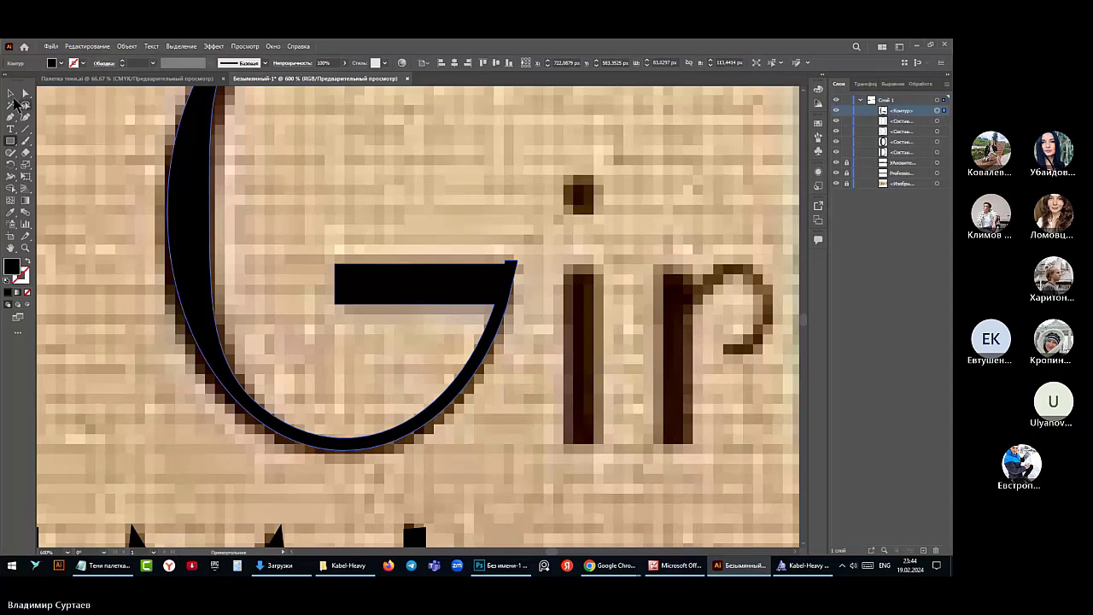
click(25, 94)
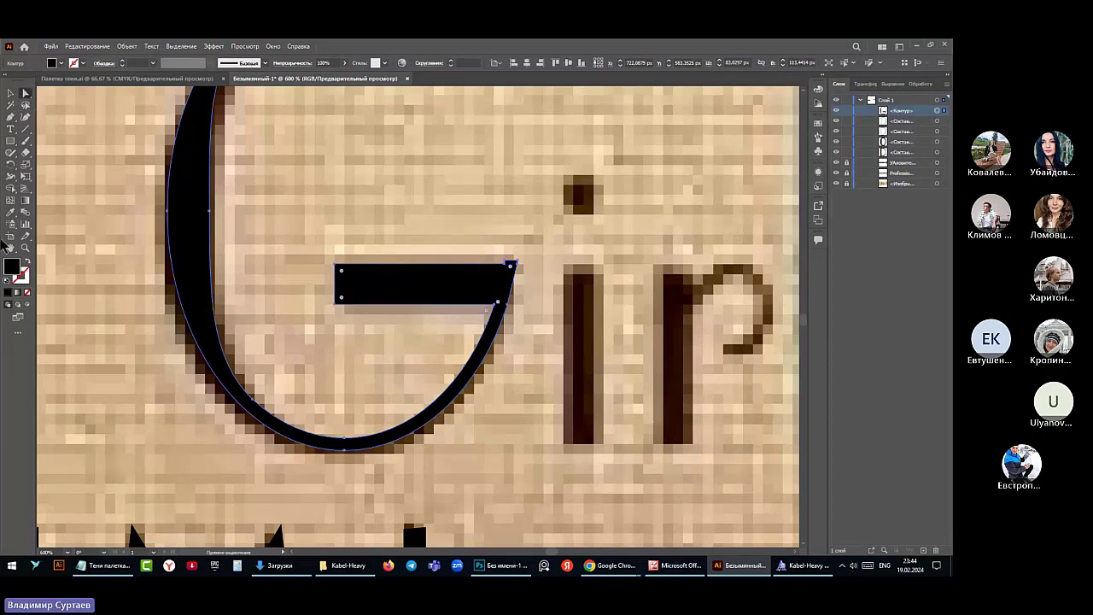
click(10, 117)
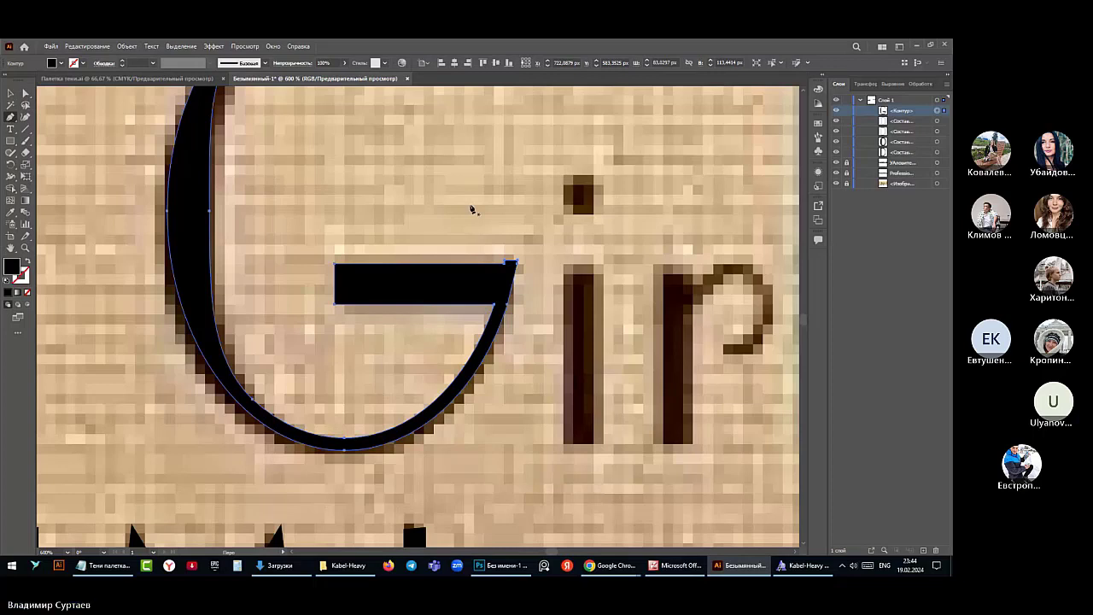
scroll(517, 272, up, 4)
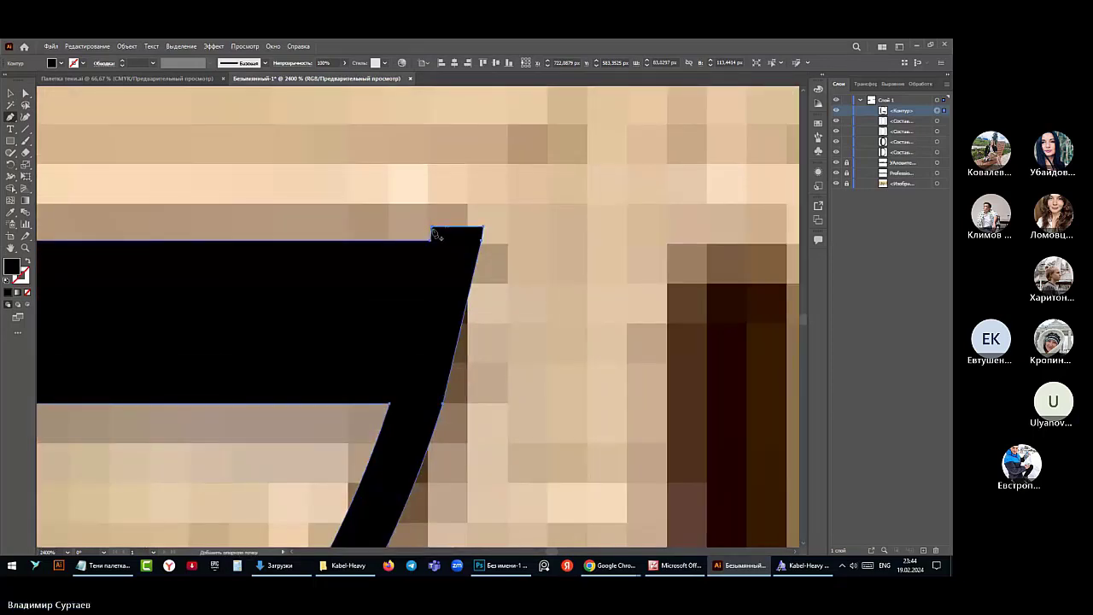
click(434, 231)
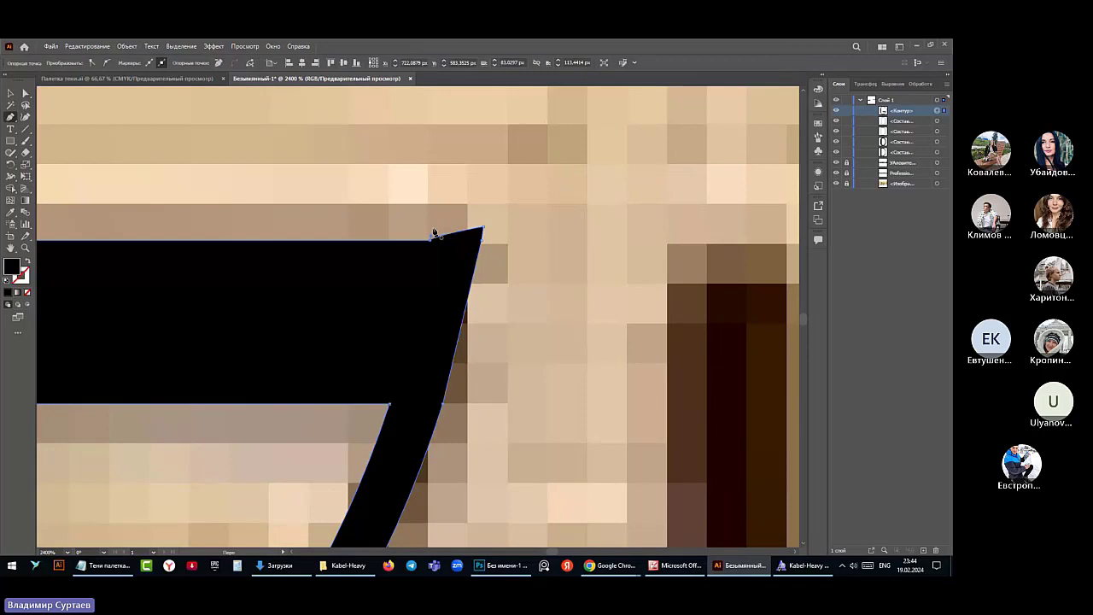
click(484, 229)
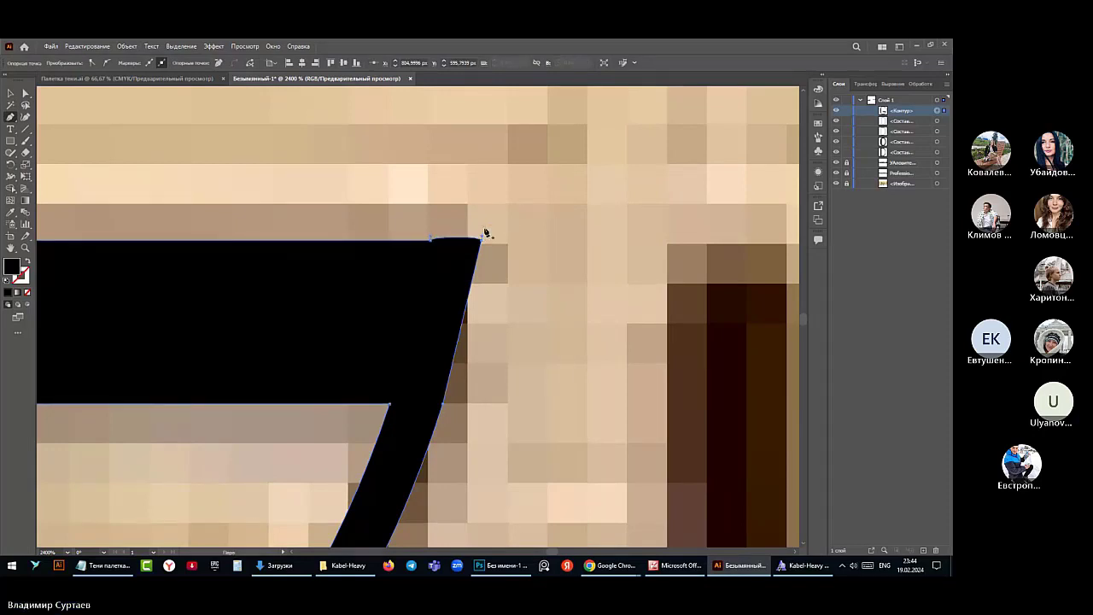
Remove the extra top-edge anchor and re-place the shape's top-right corner at the letter edge
scroll(487, 245, up, 3)
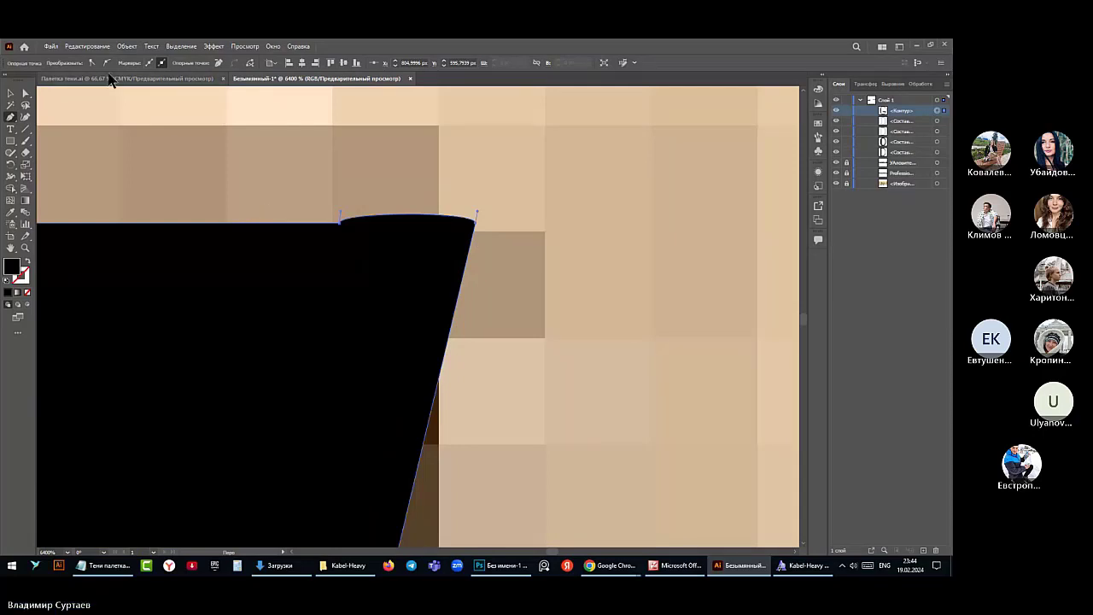
click(340, 225)
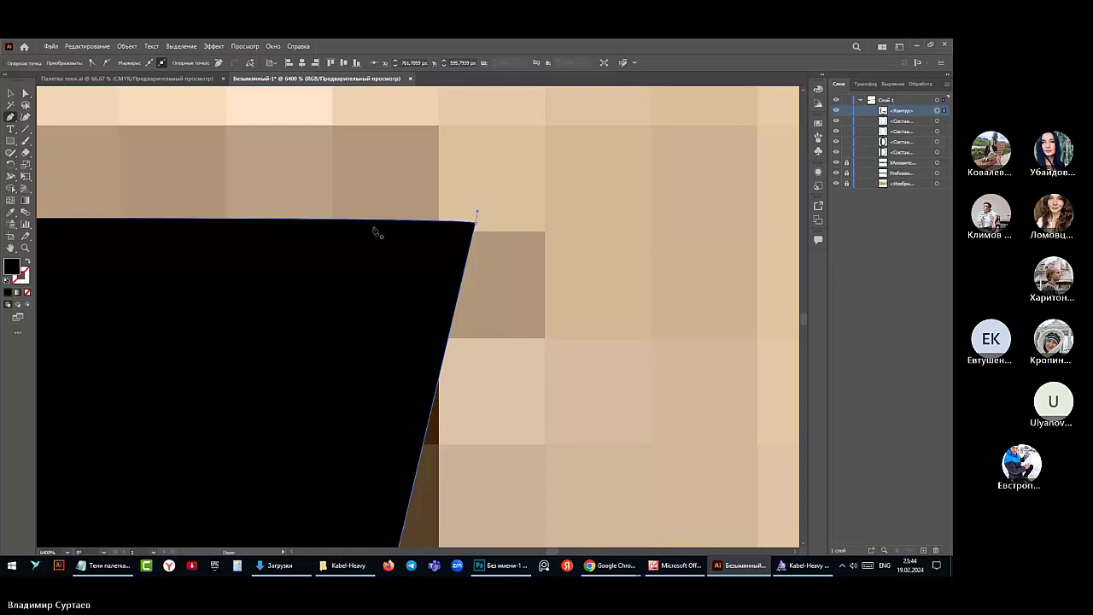
click(474, 222)
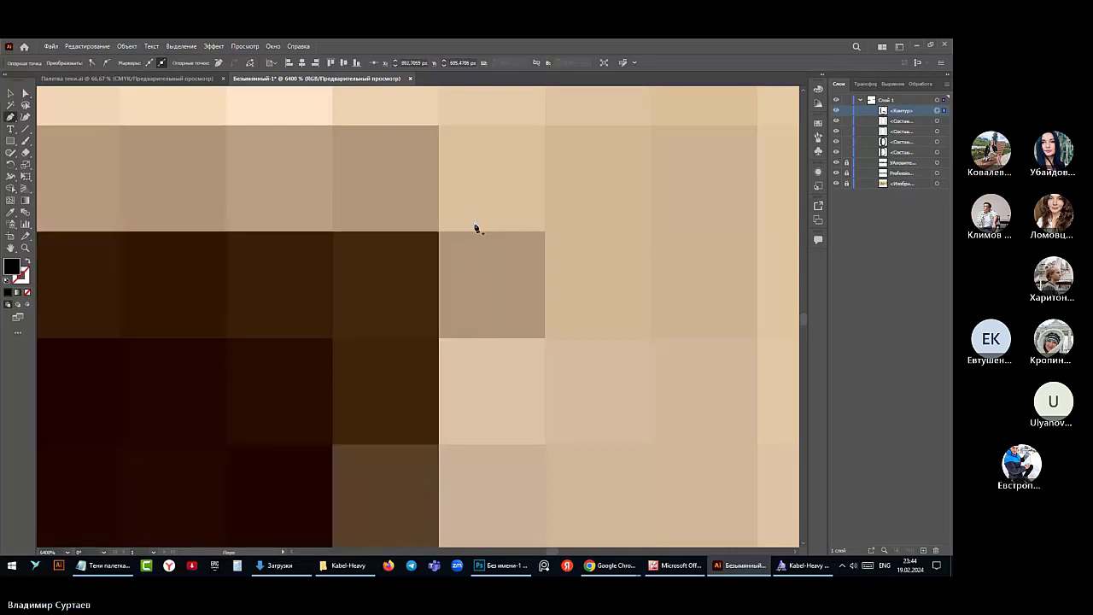
click(475, 224)
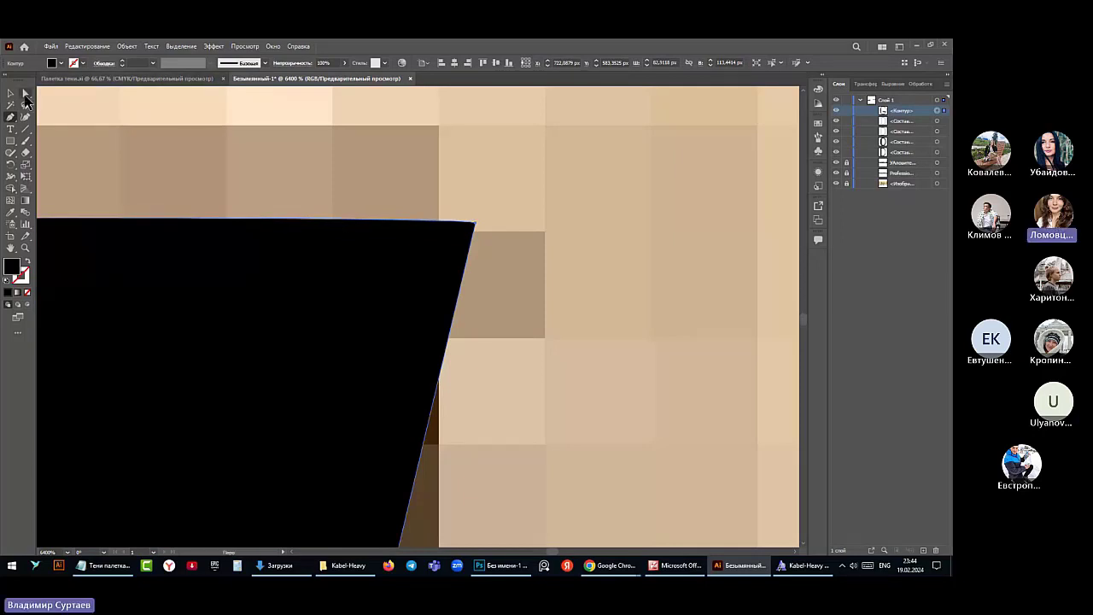
Convert the traced shape's top-right anchor into a sharp corner
click(25, 96)
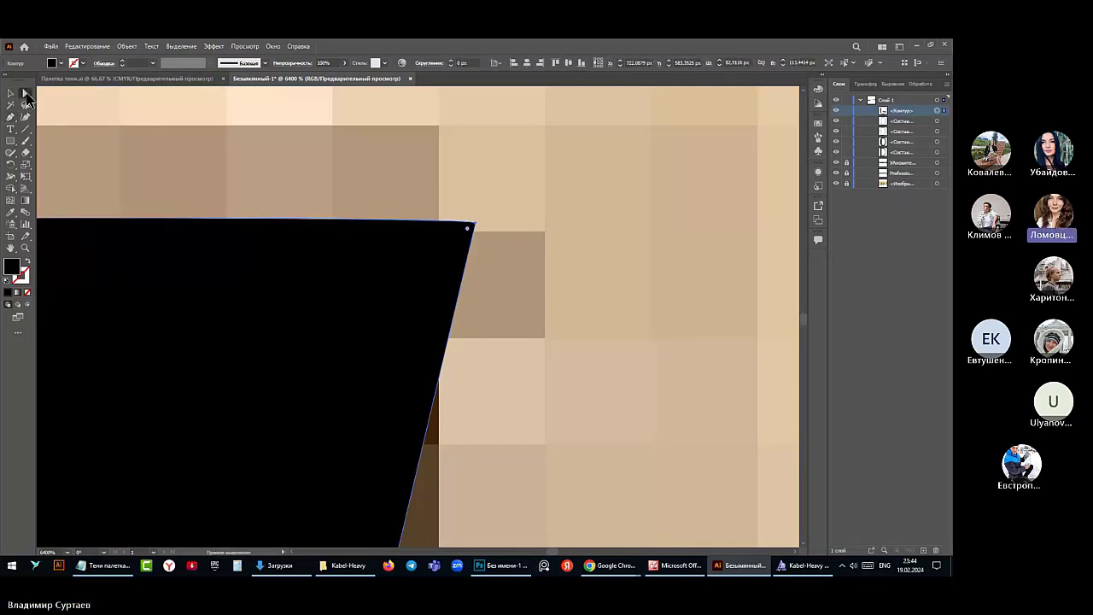
click(475, 225)
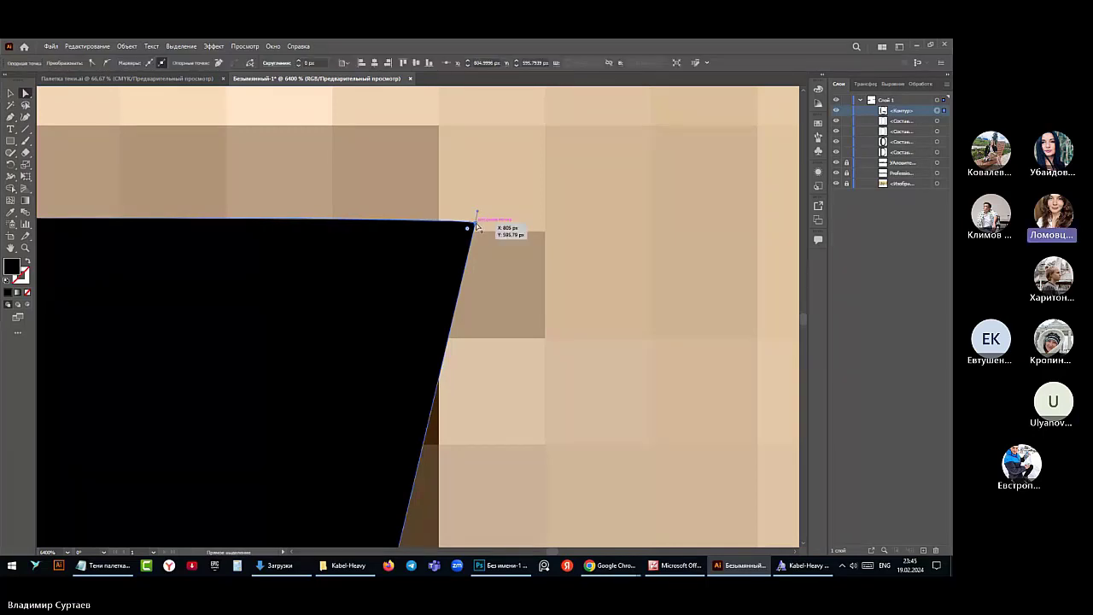
click(102, 64)
click(92, 64)
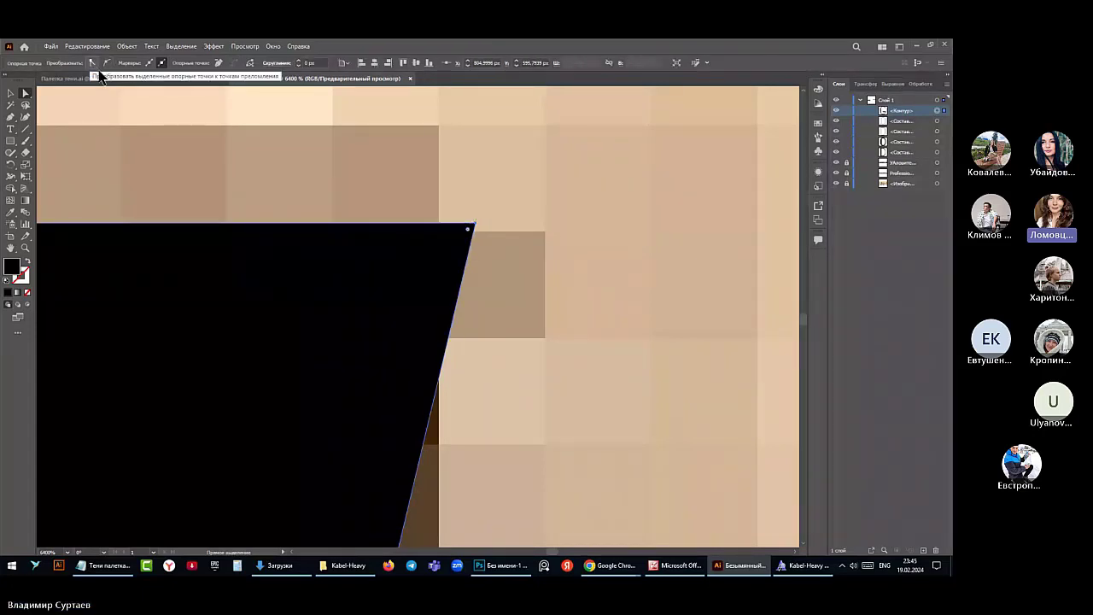
key(alt+Tab)
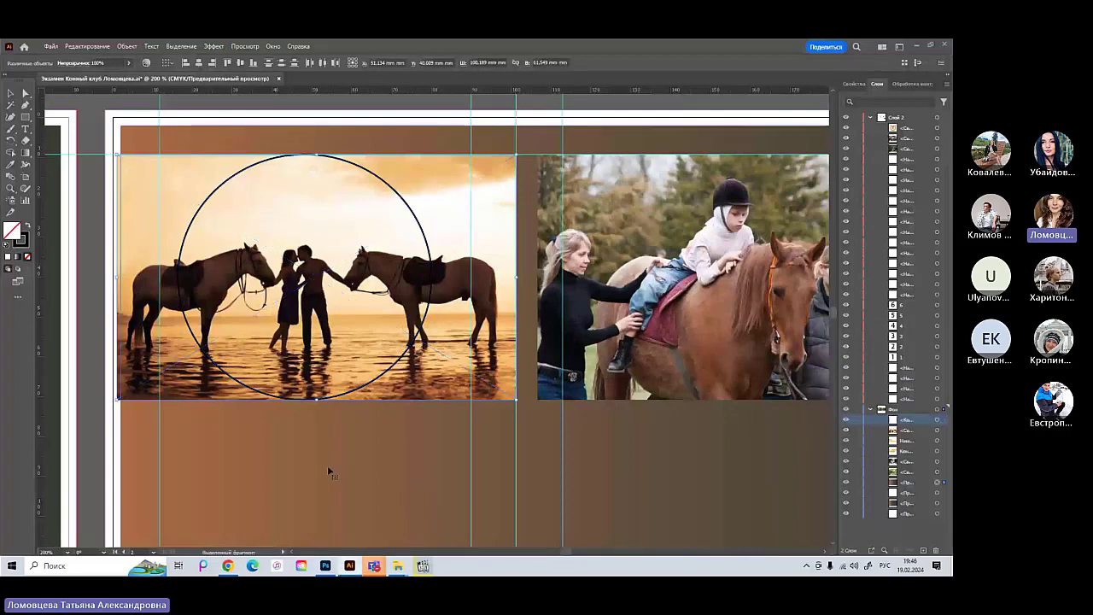
Select the sunset horse photo and its overlaid circle, then bring the stroke colour forward
click(292, 226)
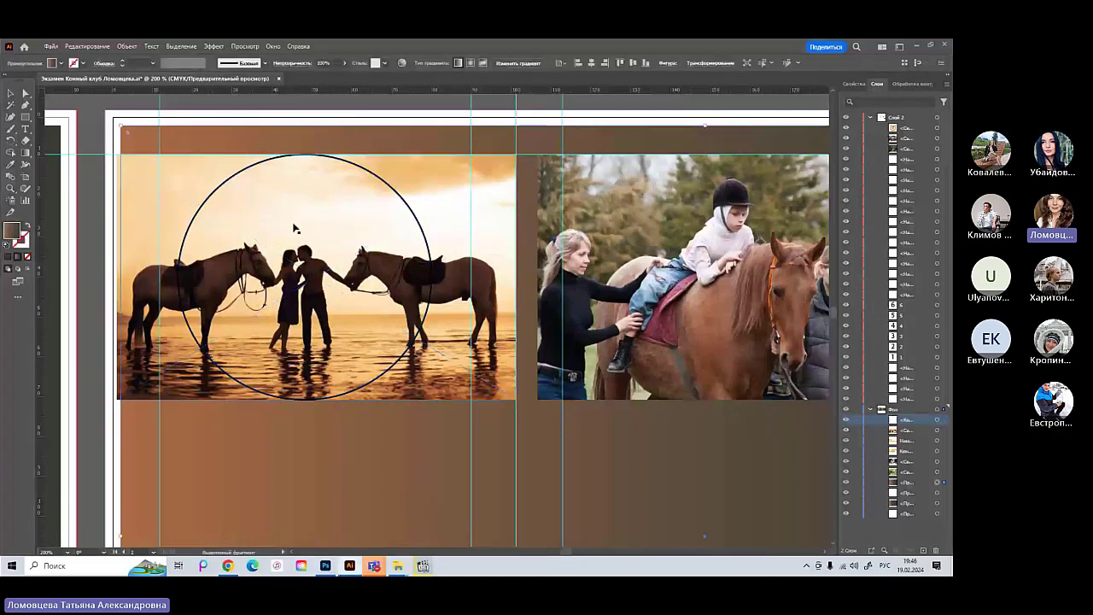
shift+click(937, 430)
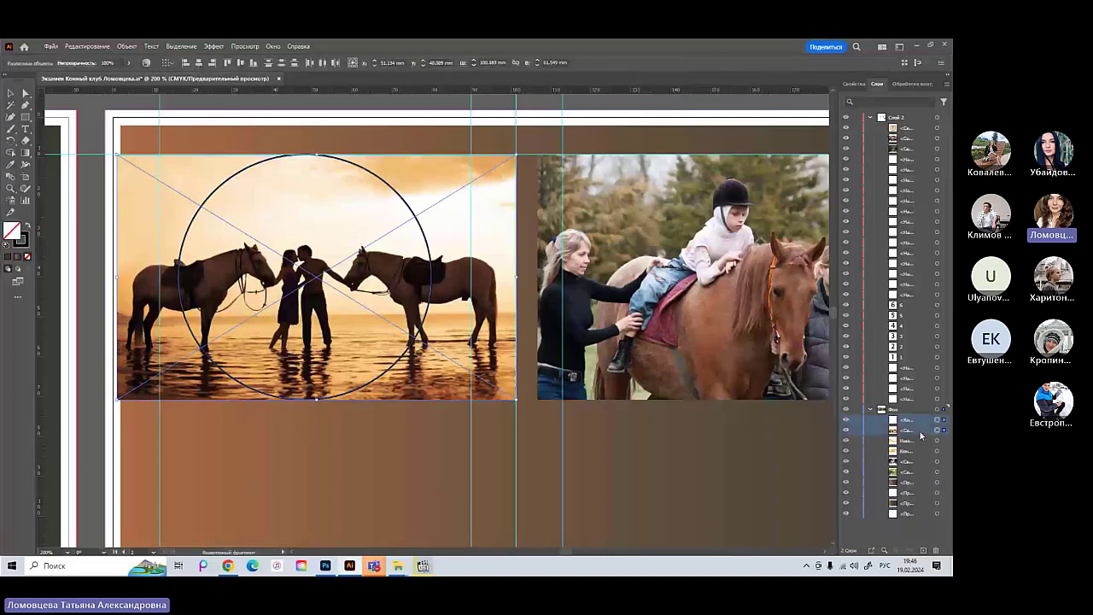
click(914, 84)
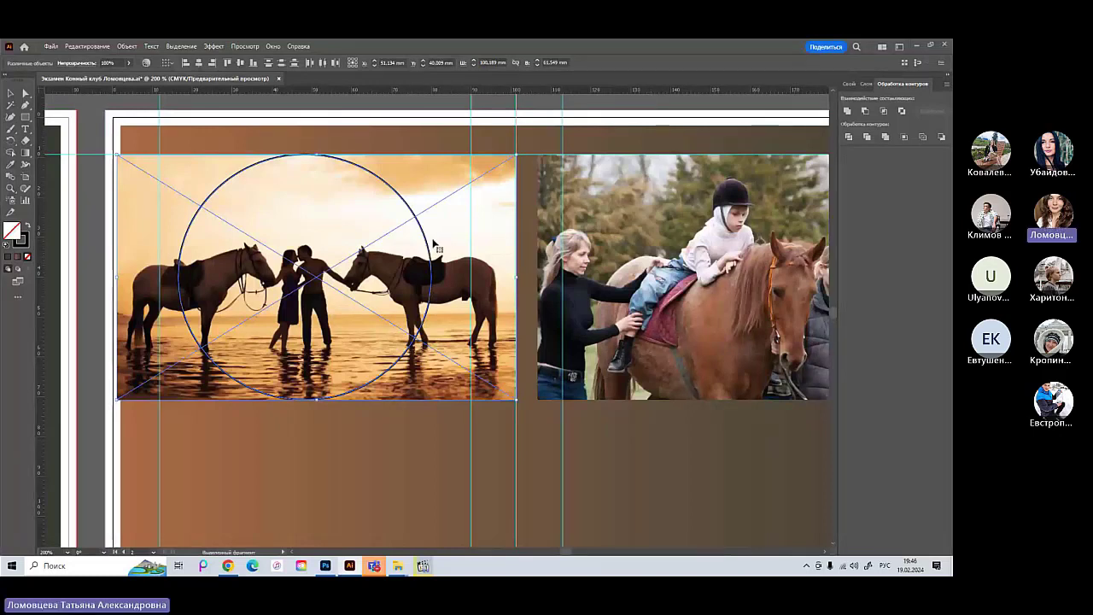
click(869, 85)
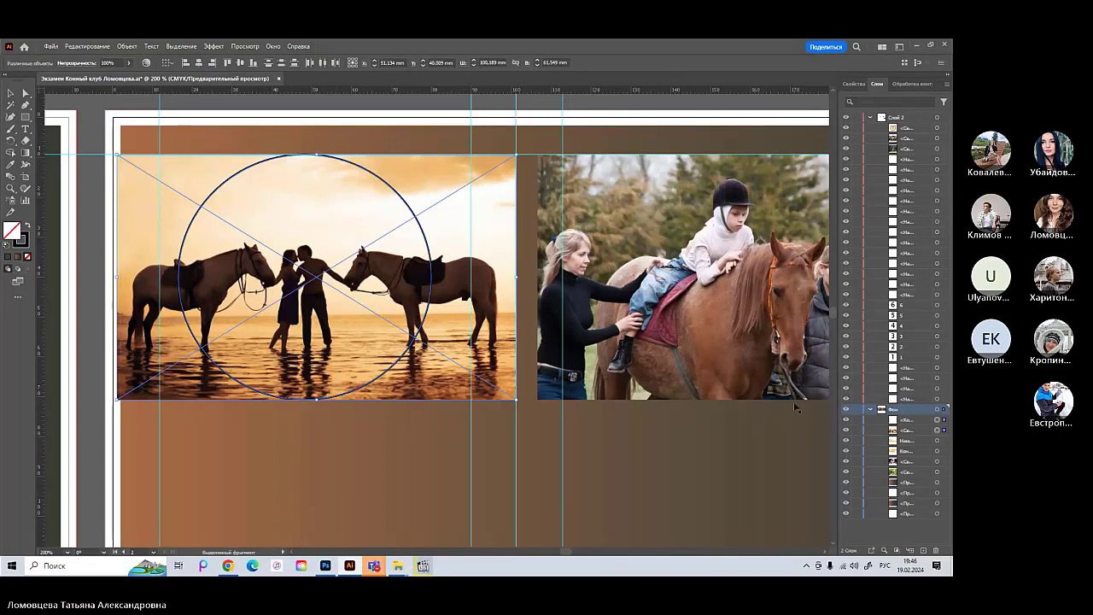
click(905, 419)
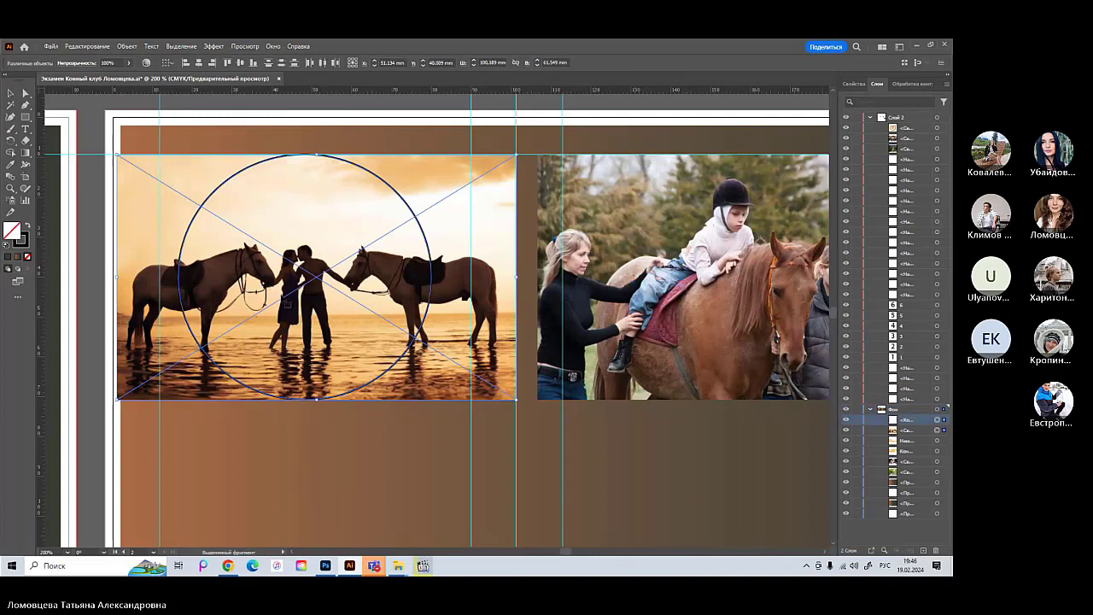
click(25, 243)
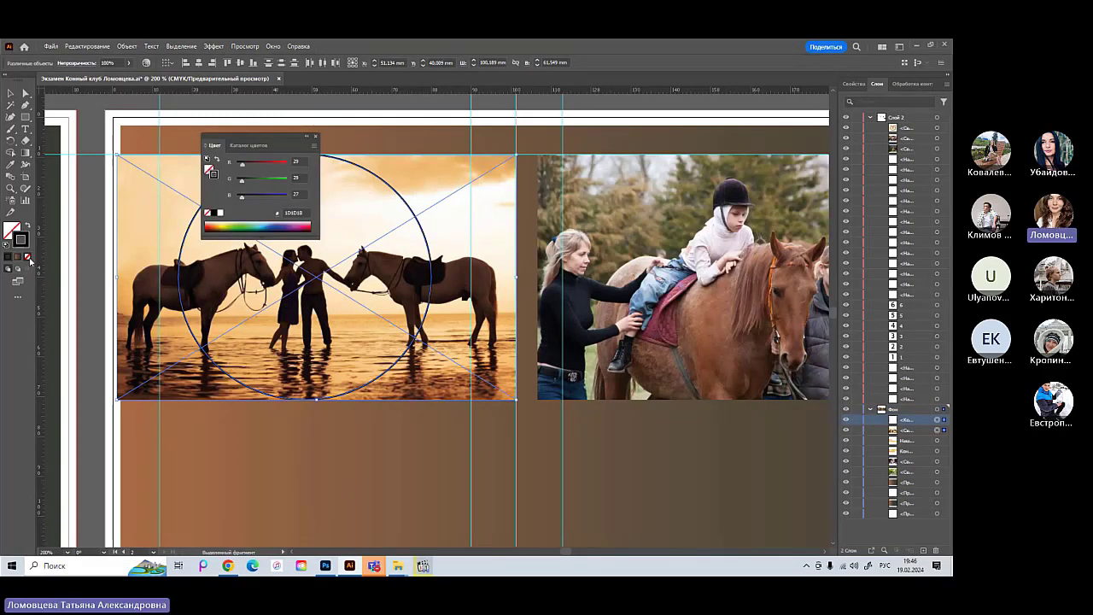
Swap the circle to a dark fill with no stroke and make a clipping mask of the photo
click(27, 225)
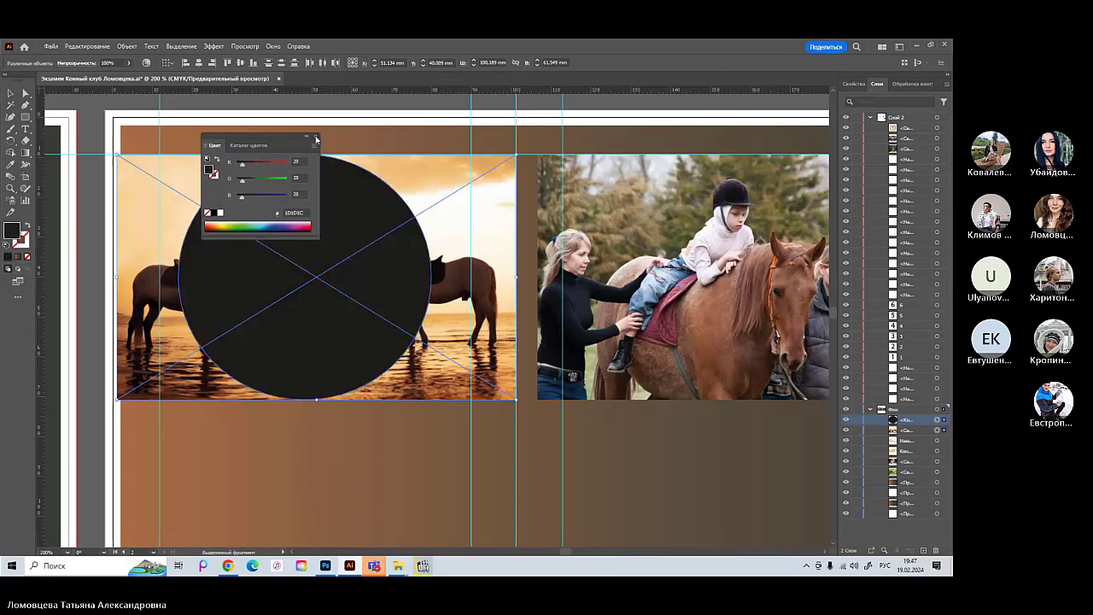
click(315, 139)
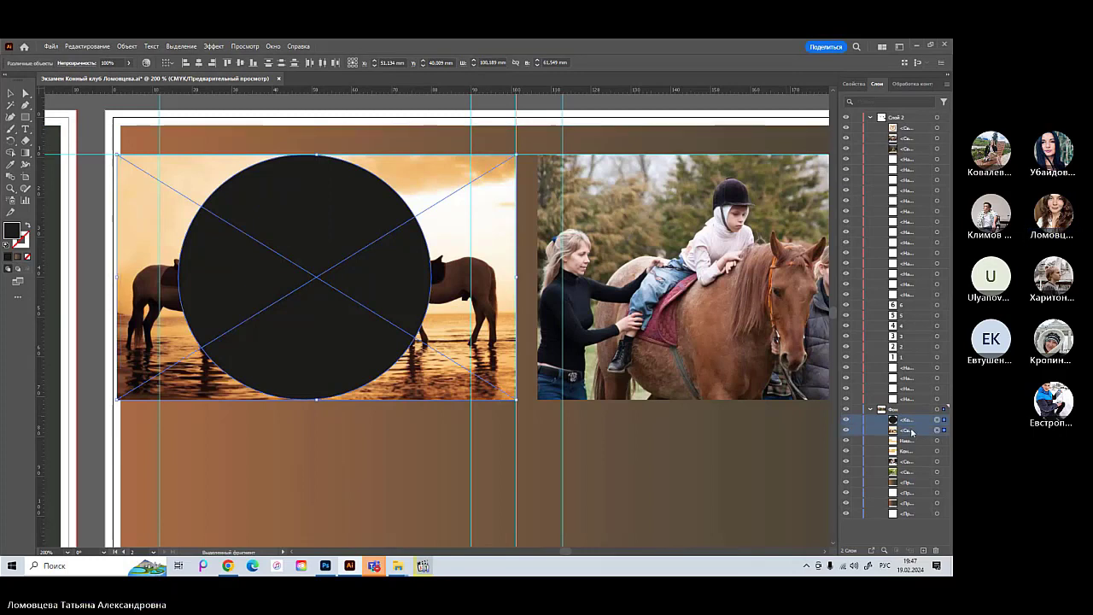
click(137, 47)
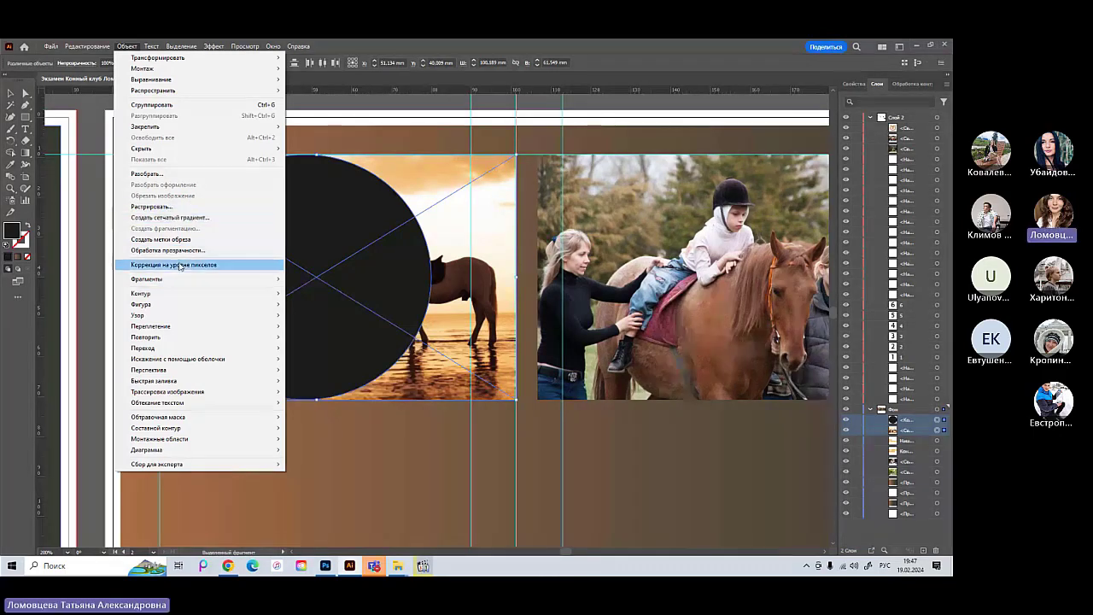
mouse_move(177, 419)
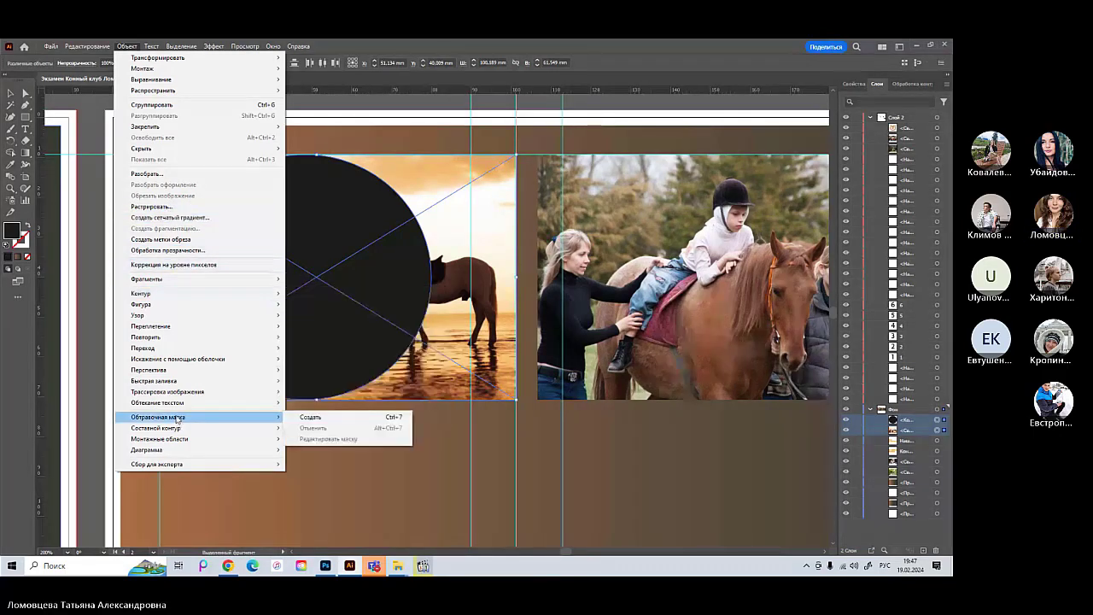
click(341, 419)
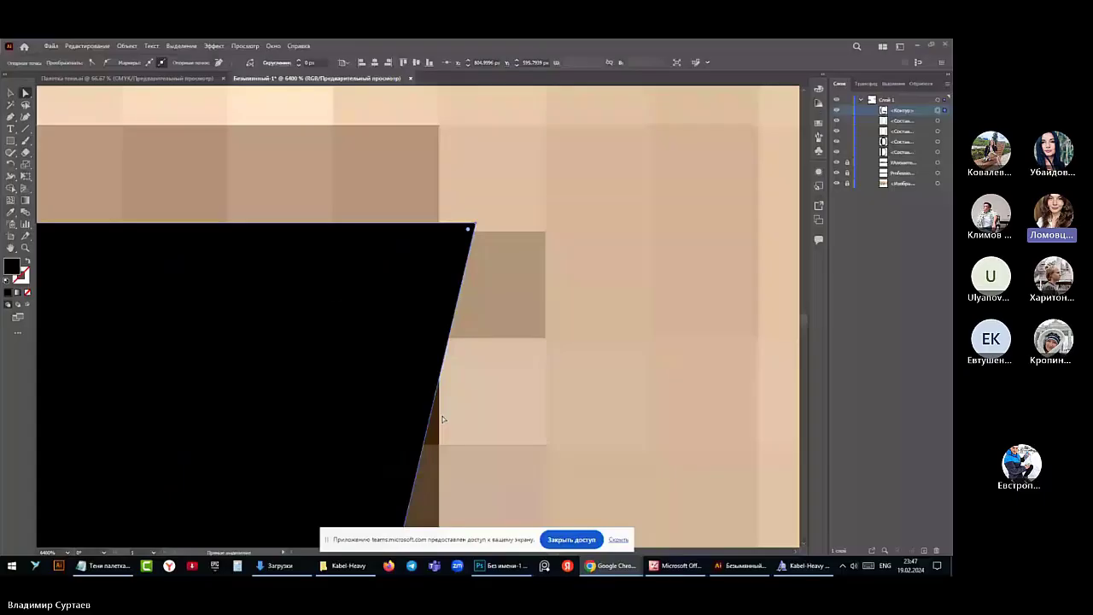
Zoom to the 'Do Girl' lettering and draw a small black square over the i's dot
click(618, 540)
scroll(584, 374, down, 10)
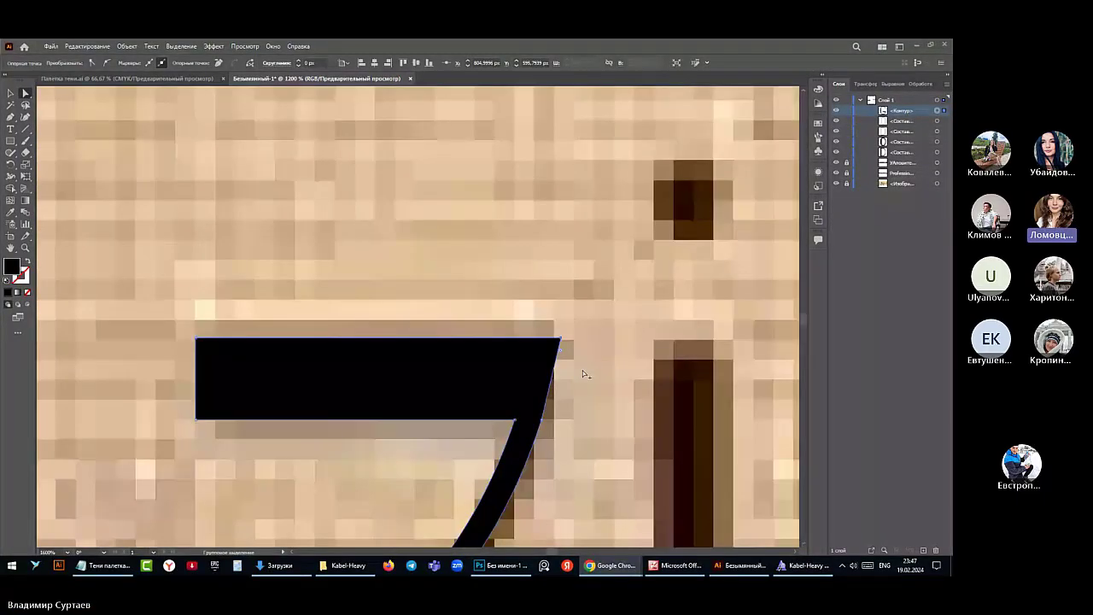
scroll(583, 373, up, 3)
scroll(607, 411, down, 5)
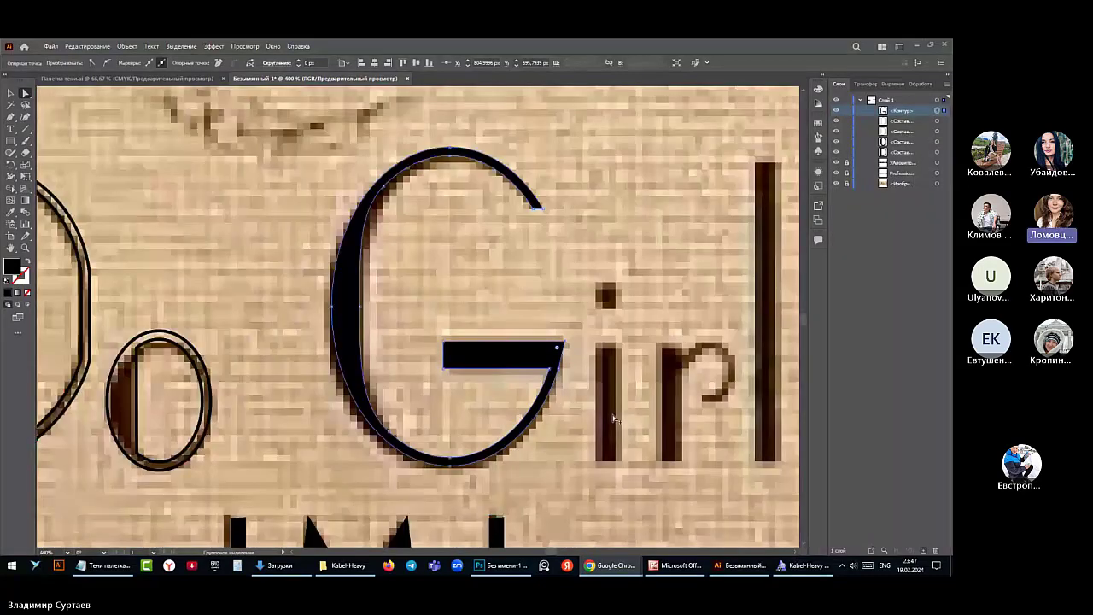
scroll(619, 420, up, 2)
scroll(620, 420, up, 1)
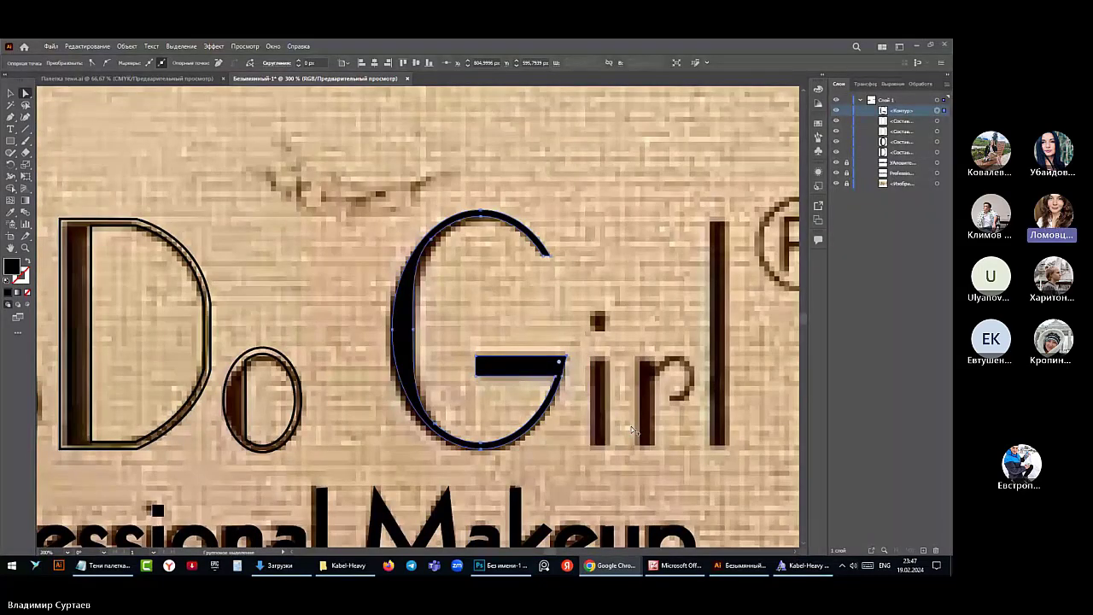
scroll(442, 382, down, 1)
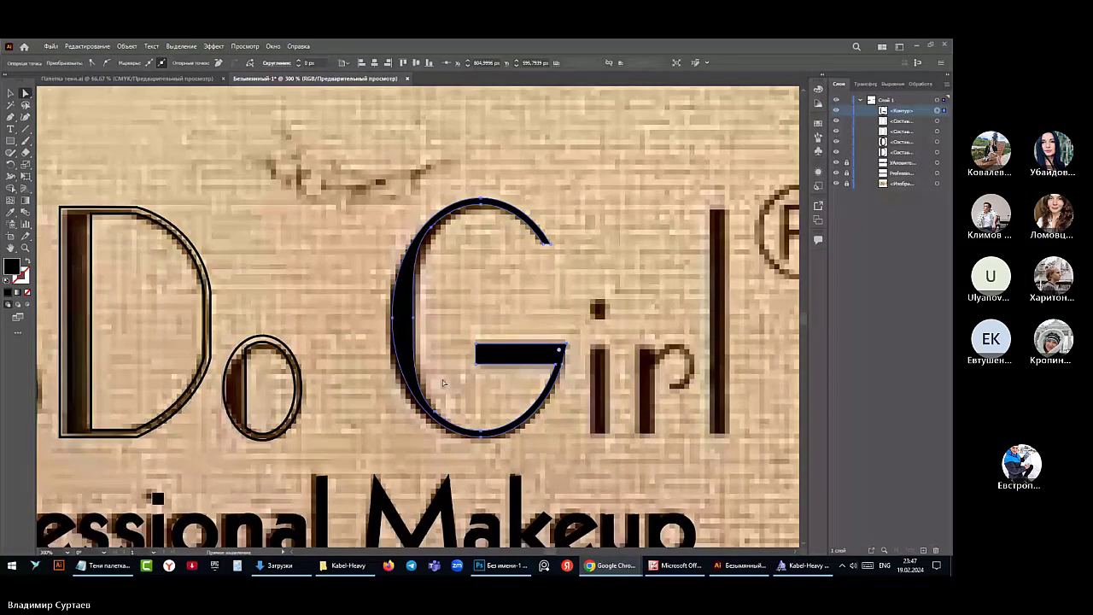
scroll(442, 383, down, 4)
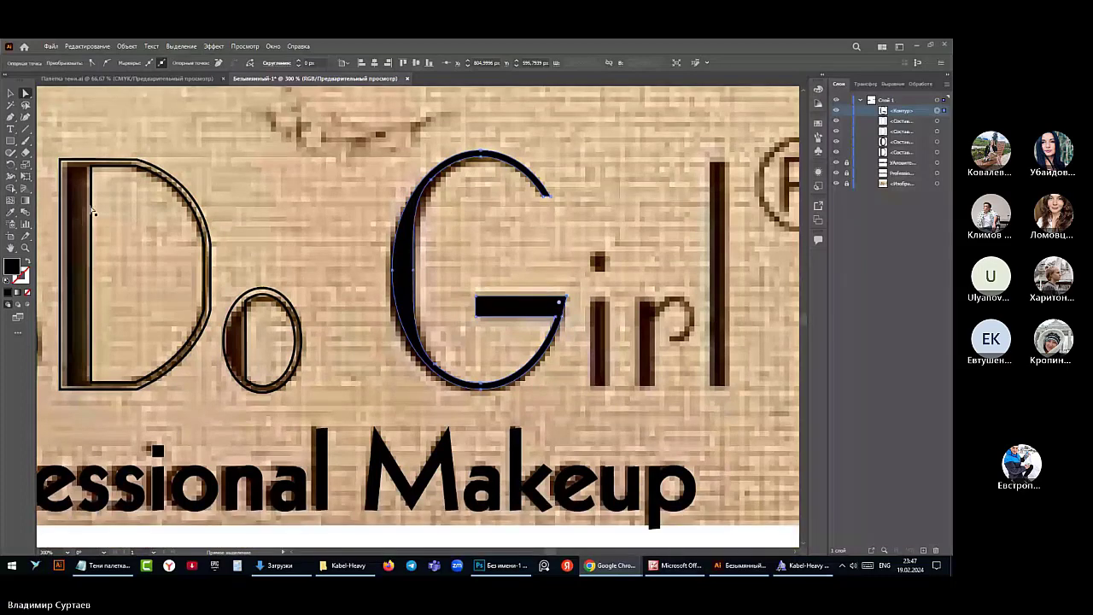
click(579, 257)
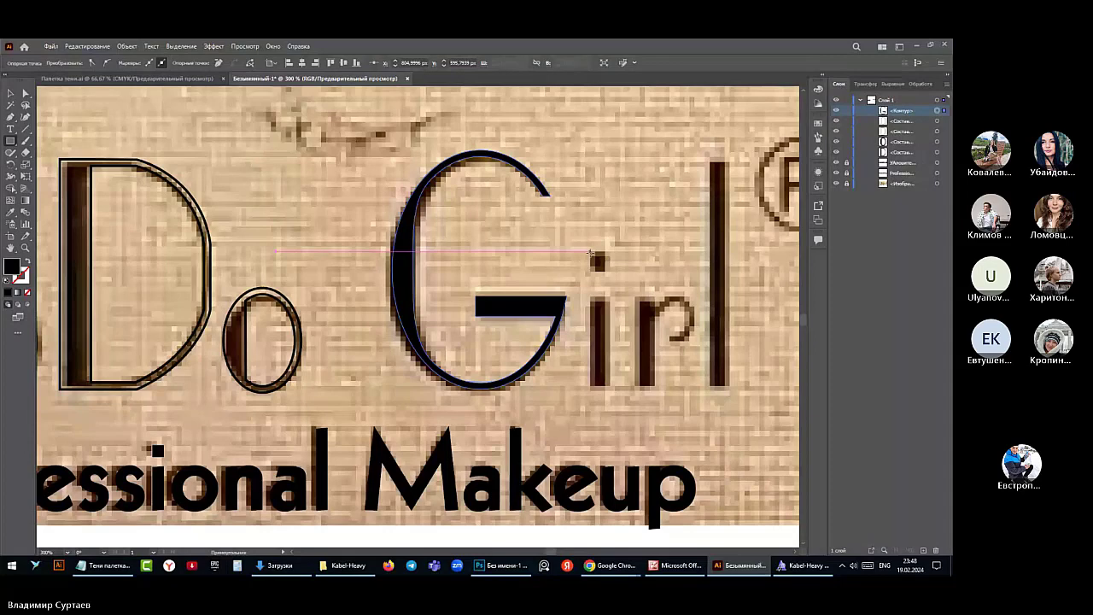
drag(591, 253, 609, 274)
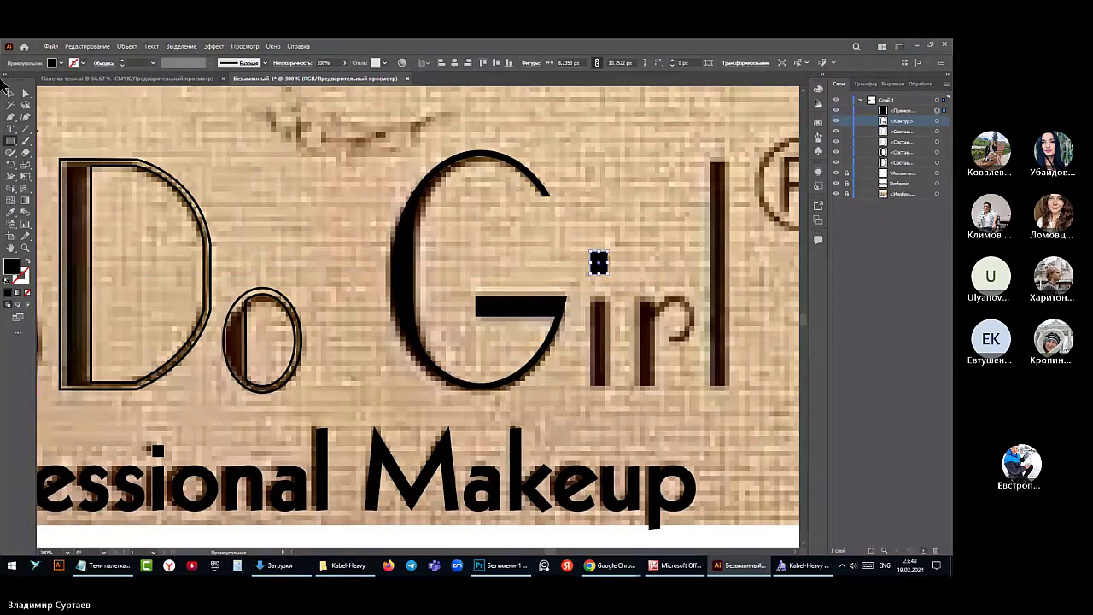
Copy the dot square down, stretch it into the i's stem, then move it onto the r's stem
click(9, 92)
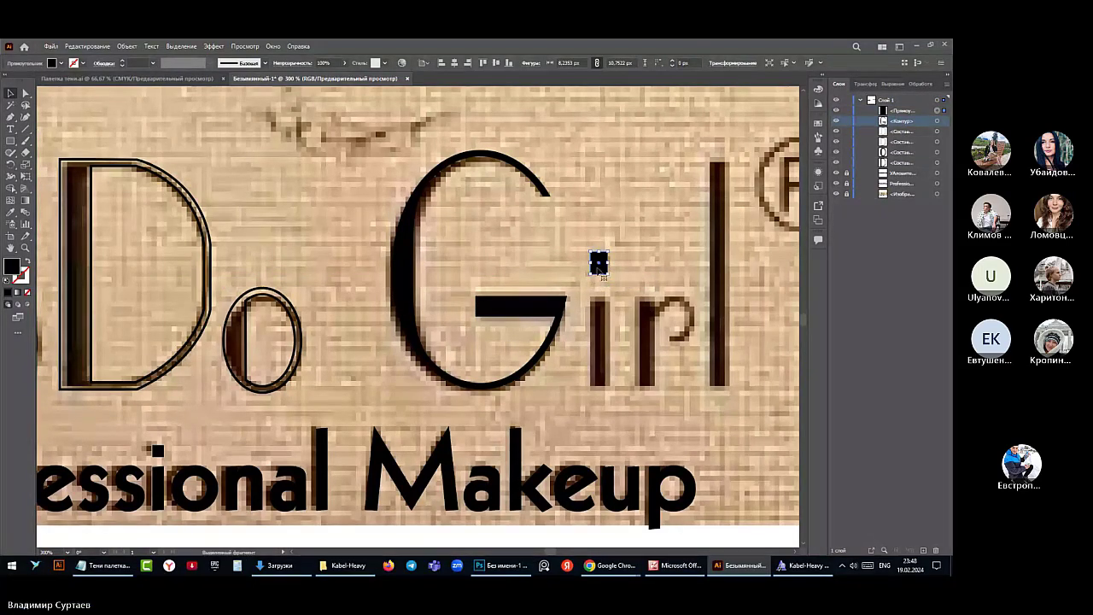
drag(599, 262, 599, 315)
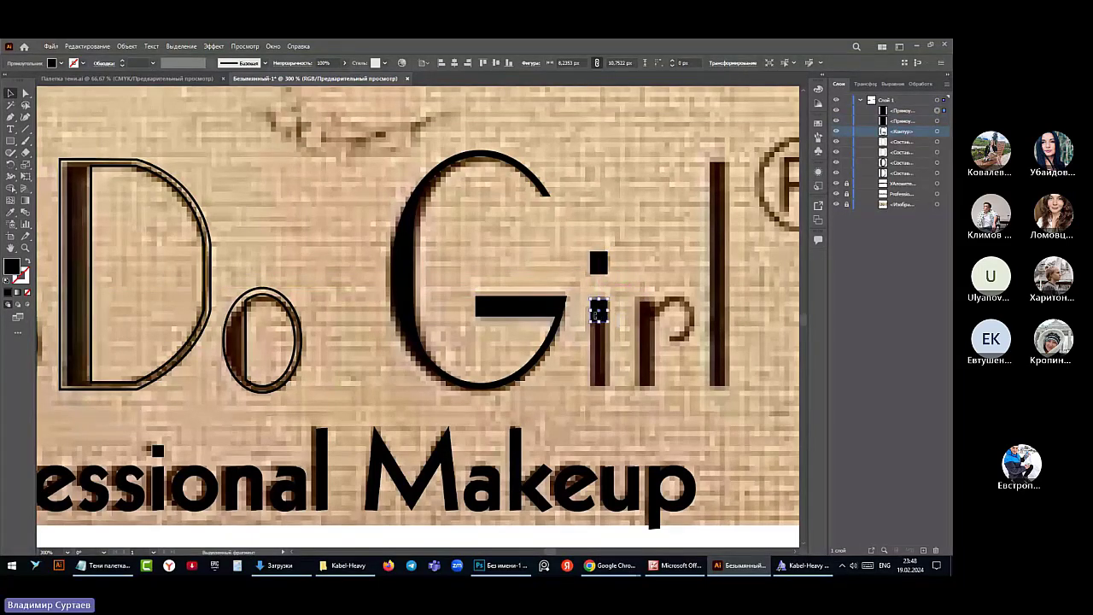
click(25, 94)
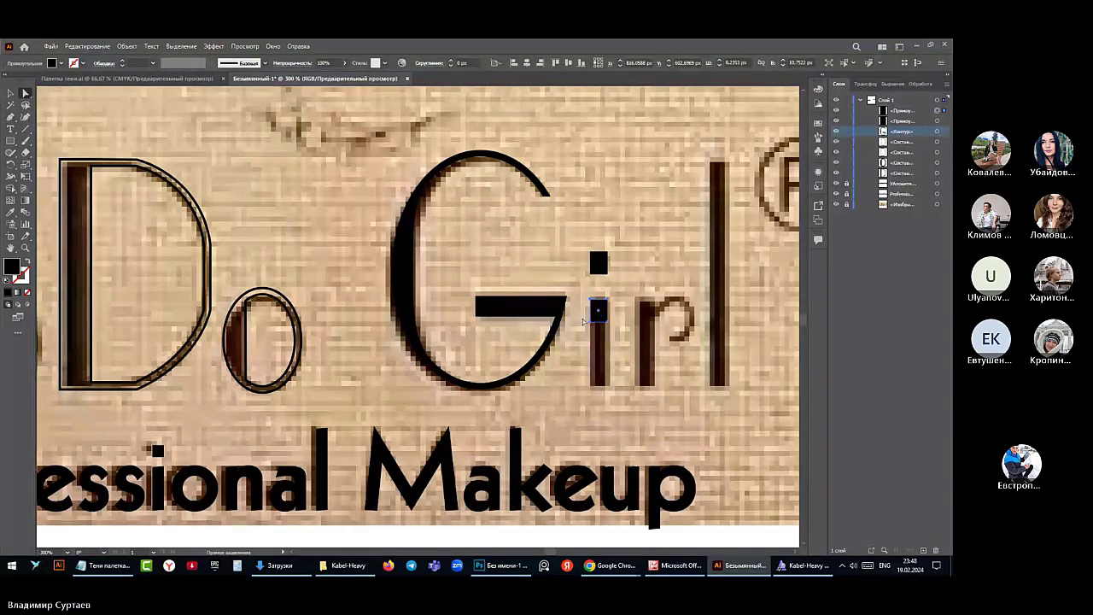
click(612, 337)
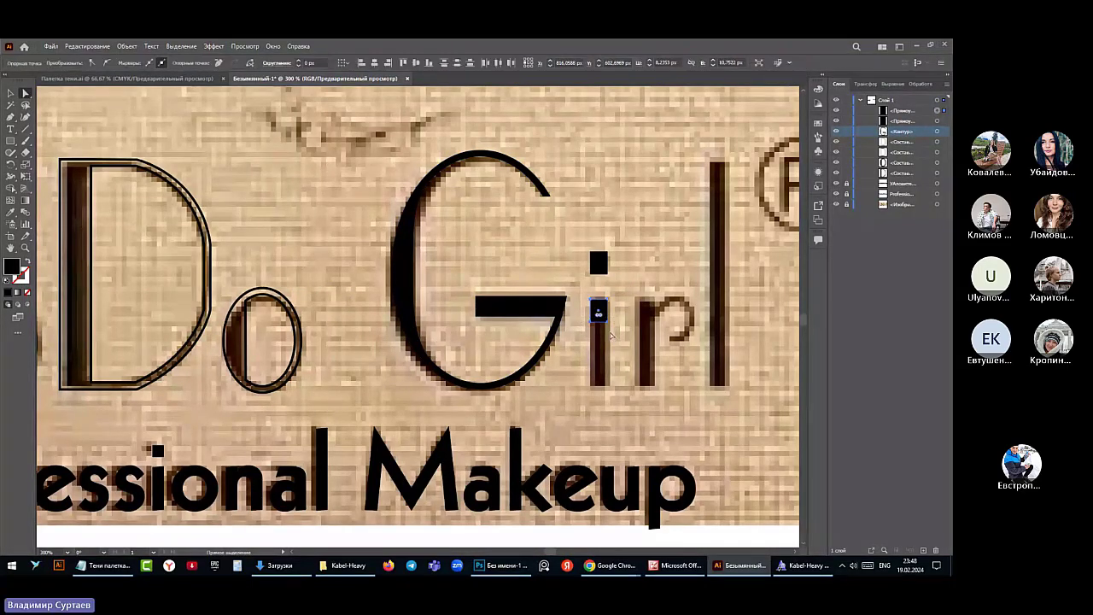
drag(599, 318, 599, 386)
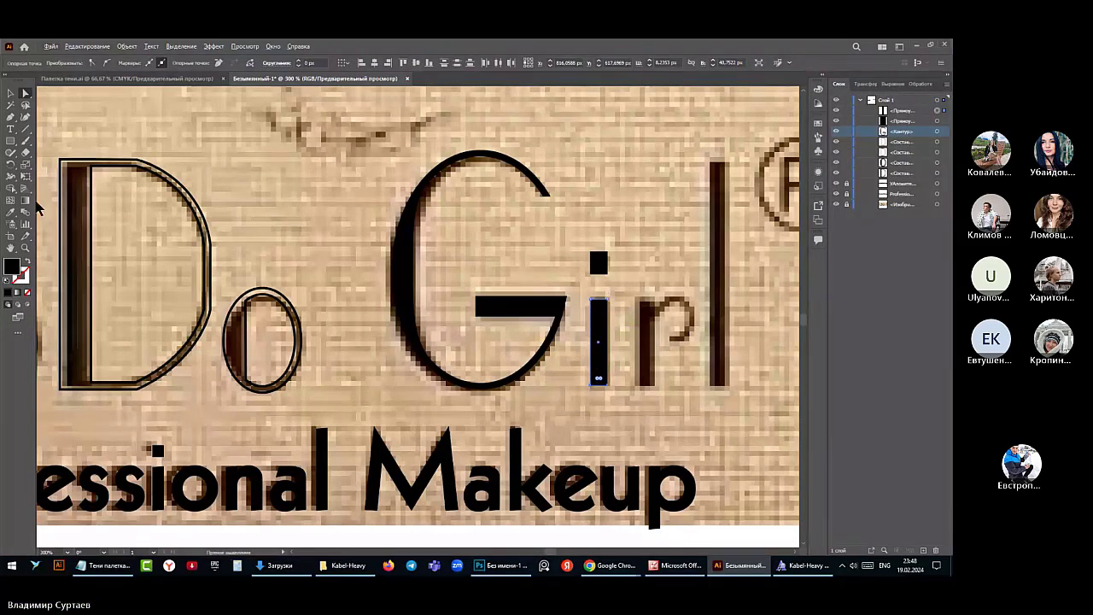
click(11, 96)
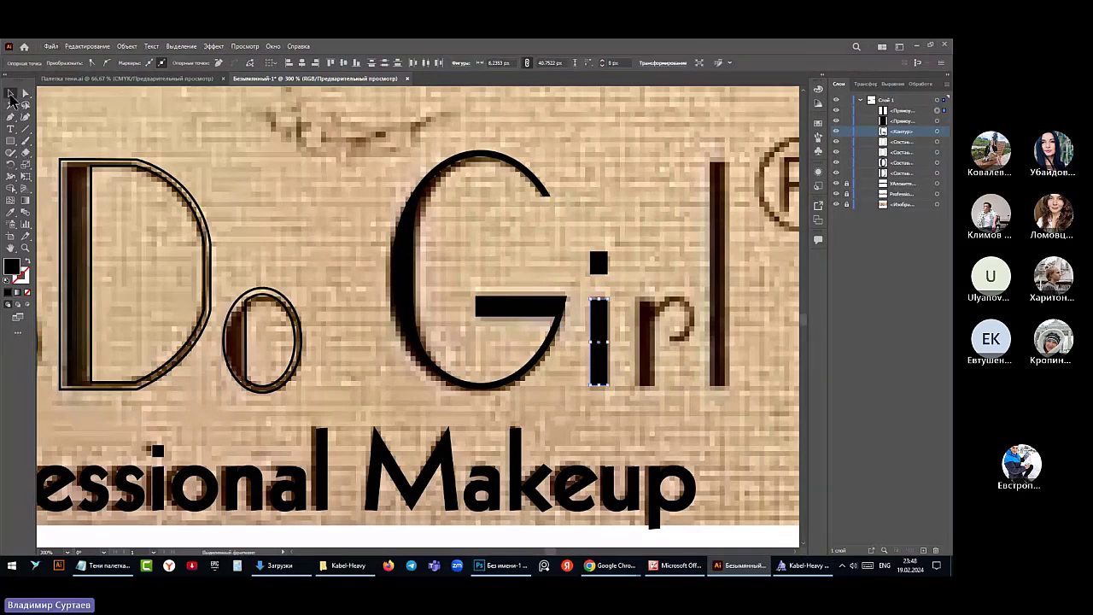
click(600, 323)
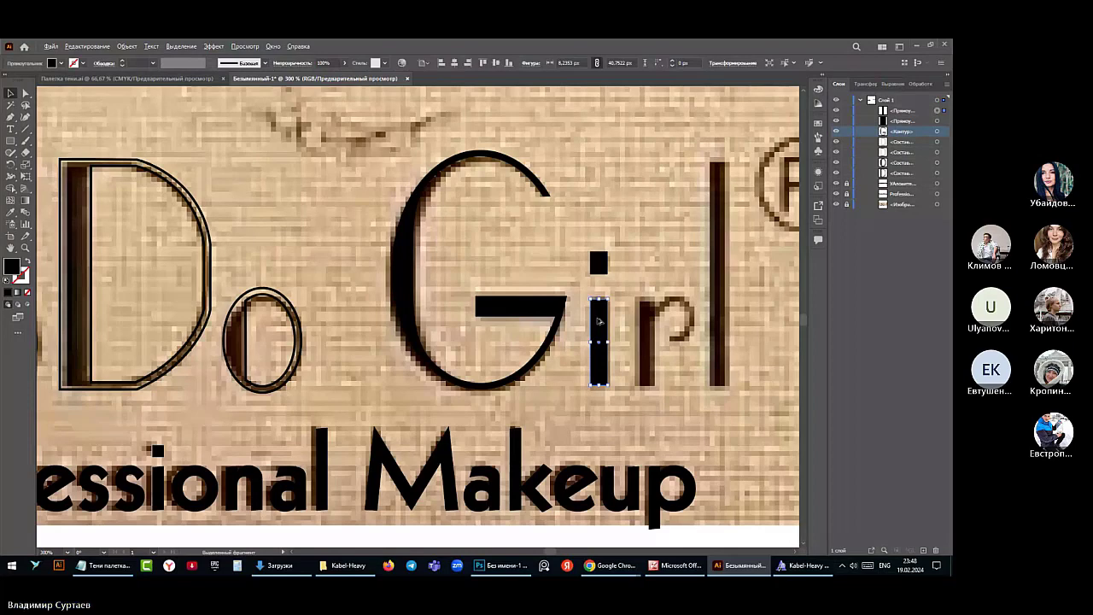
drag(599, 321, 645, 322)
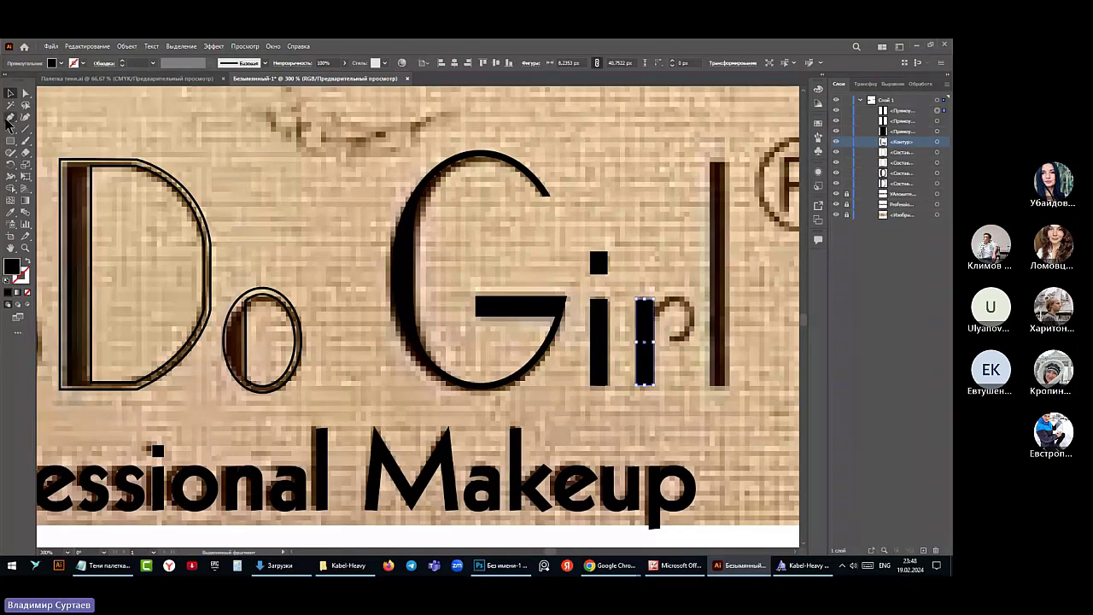
Lock the top two rectangle layers so they can't be edited accidentally
click(10, 117)
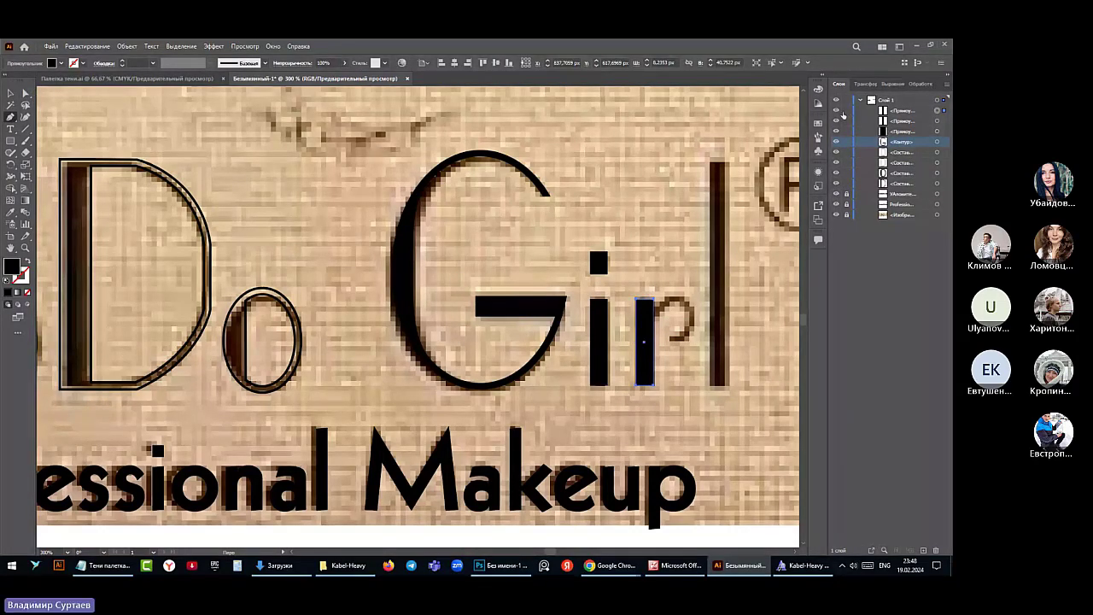
click(847, 111)
click(846, 122)
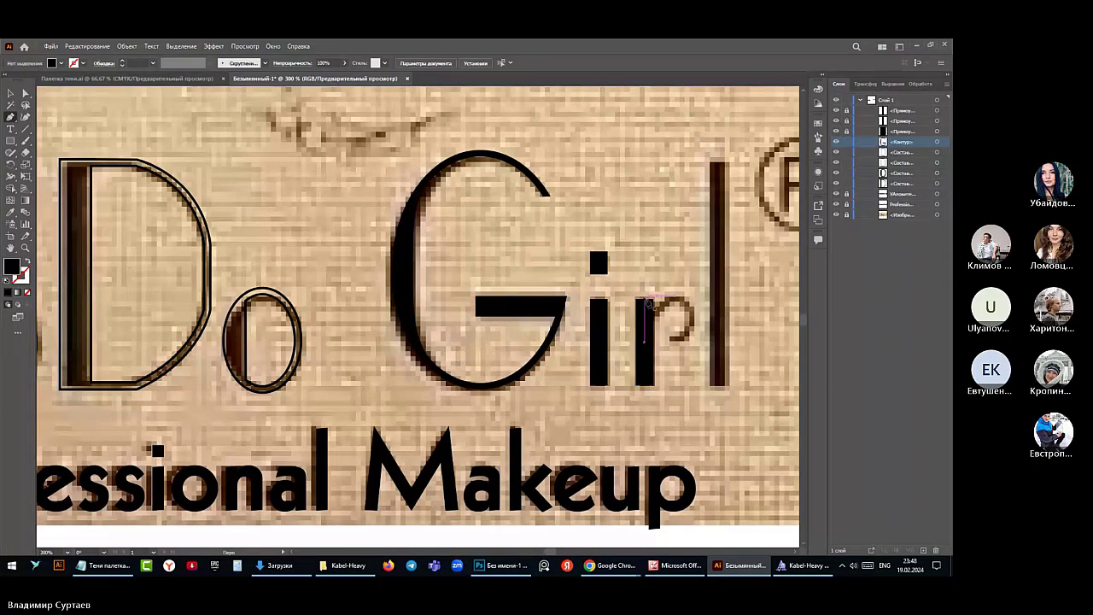
Trace the curved arch of the 'r' beside its stem with a new Pen path
click(655, 316)
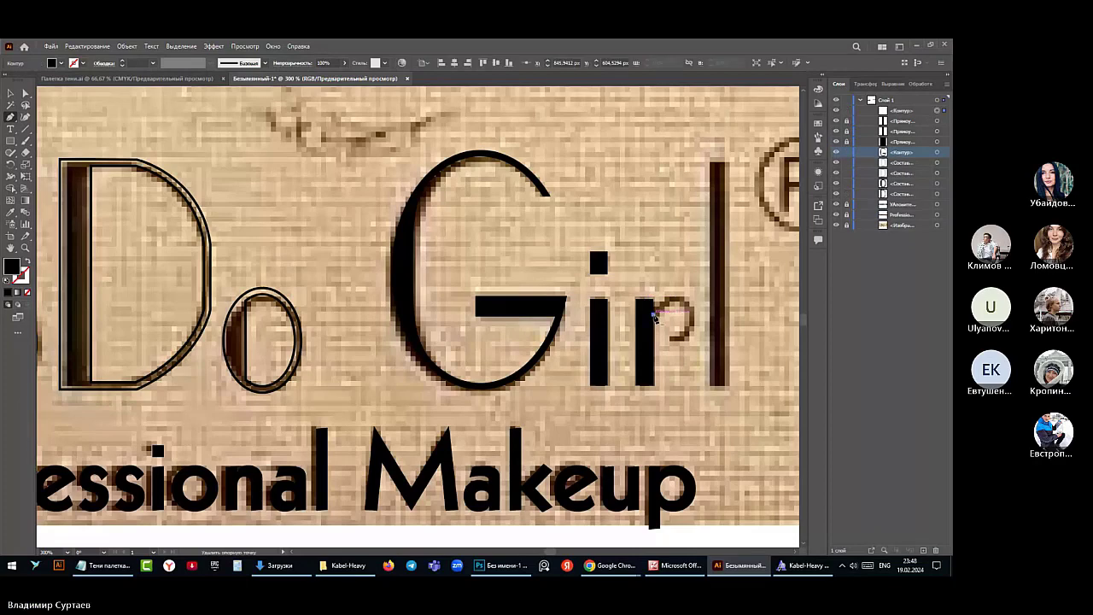
drag(693, 316, 709, 346)
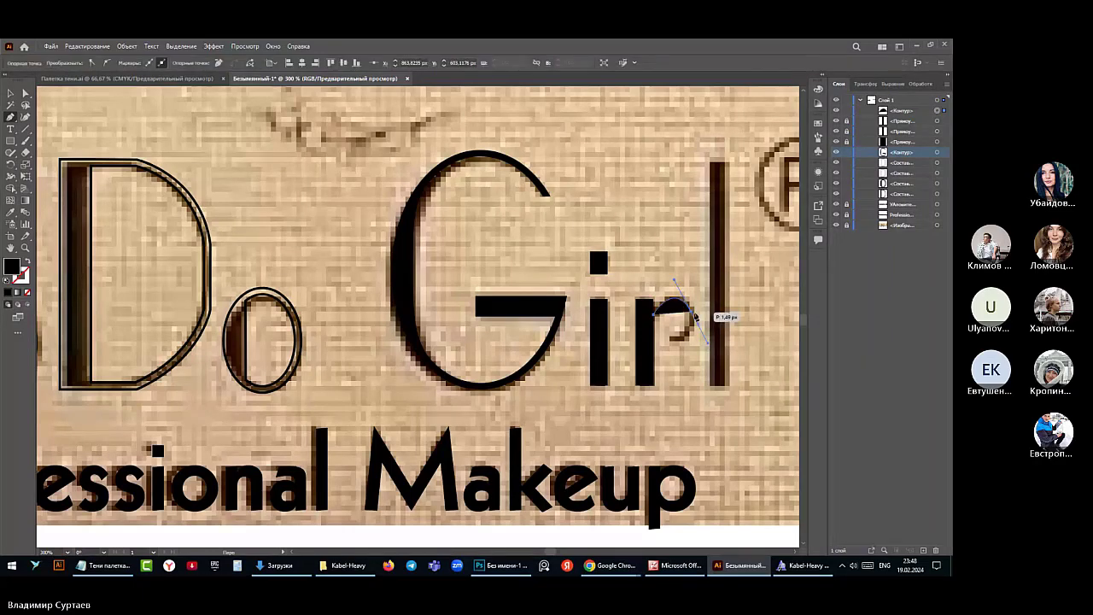
click(693, 316)
drag(675, 338, 646, 348)
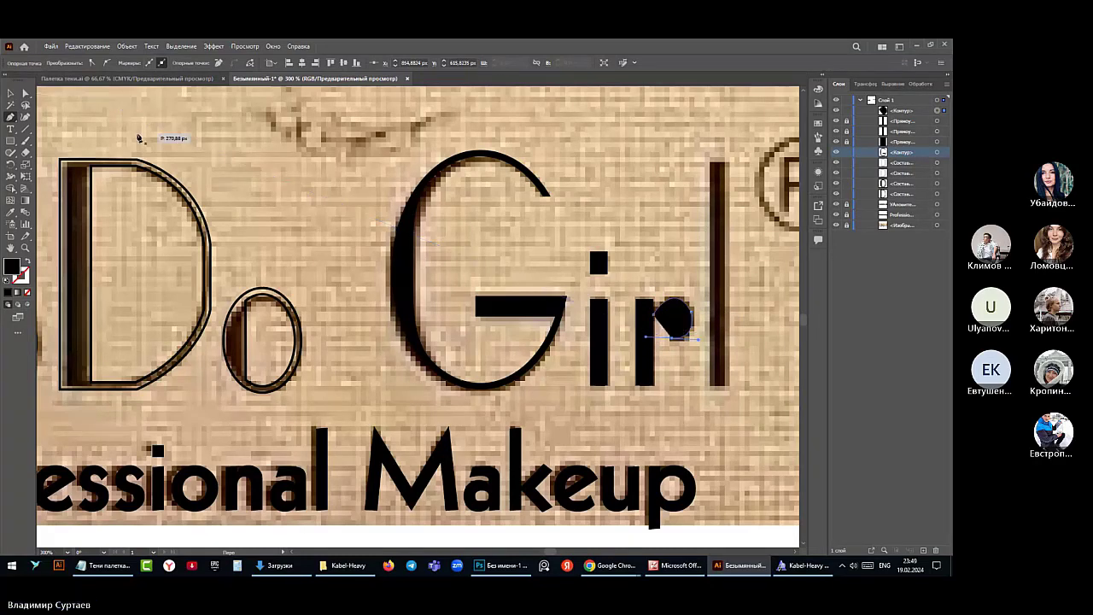
click(11, 93)
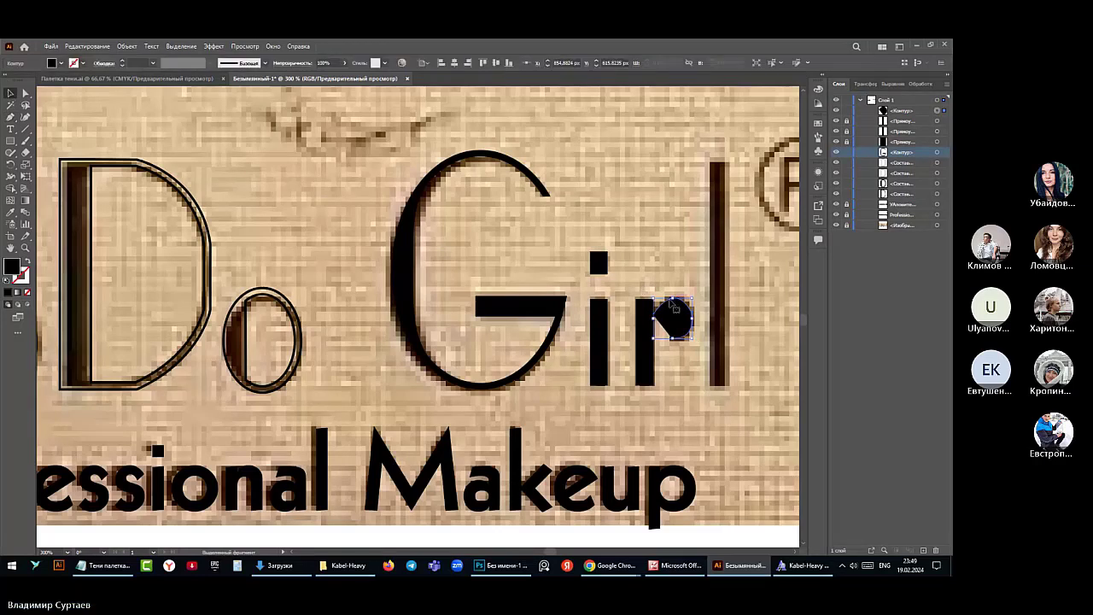
click(62, 65)
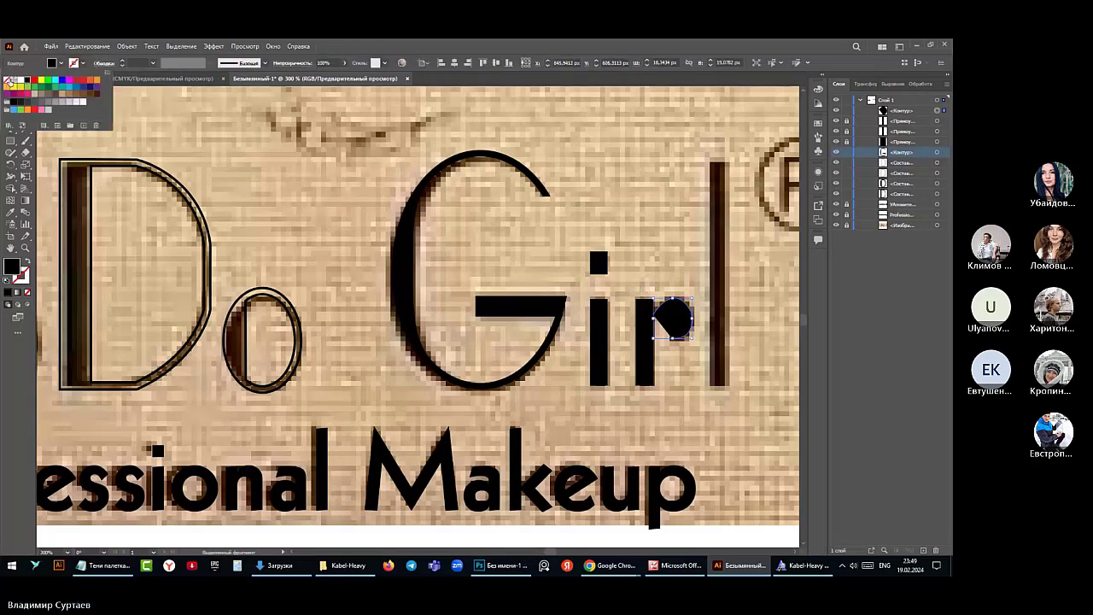
Give the r's arch no fill, a black stroke and a chosen stroke weight
click(9, 81)
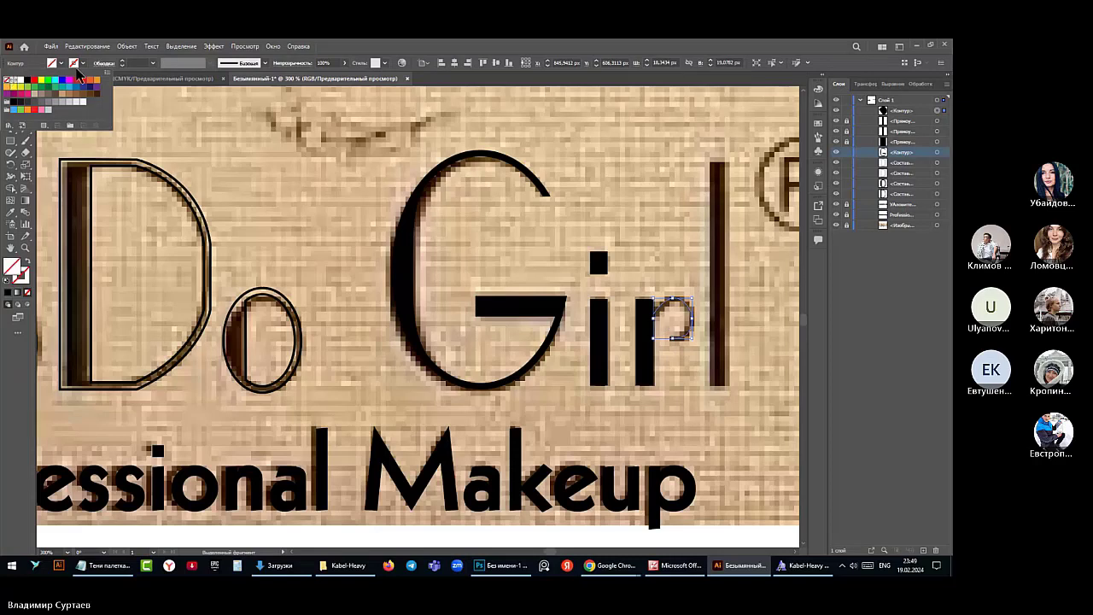
click(76, 67)
click(82, 63)
click(26, 81)
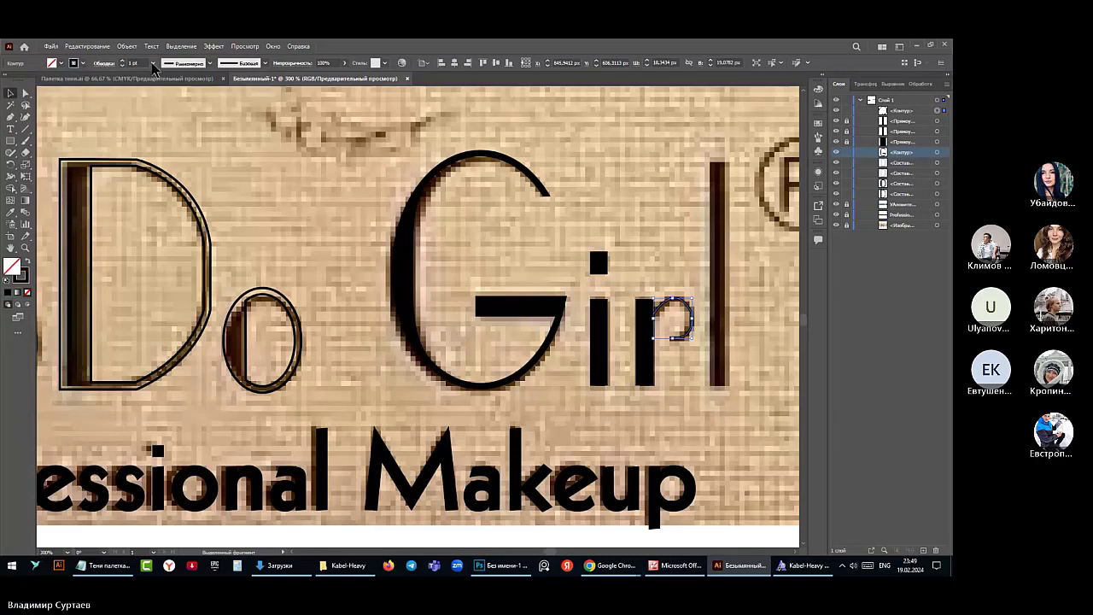
click(153, 64)
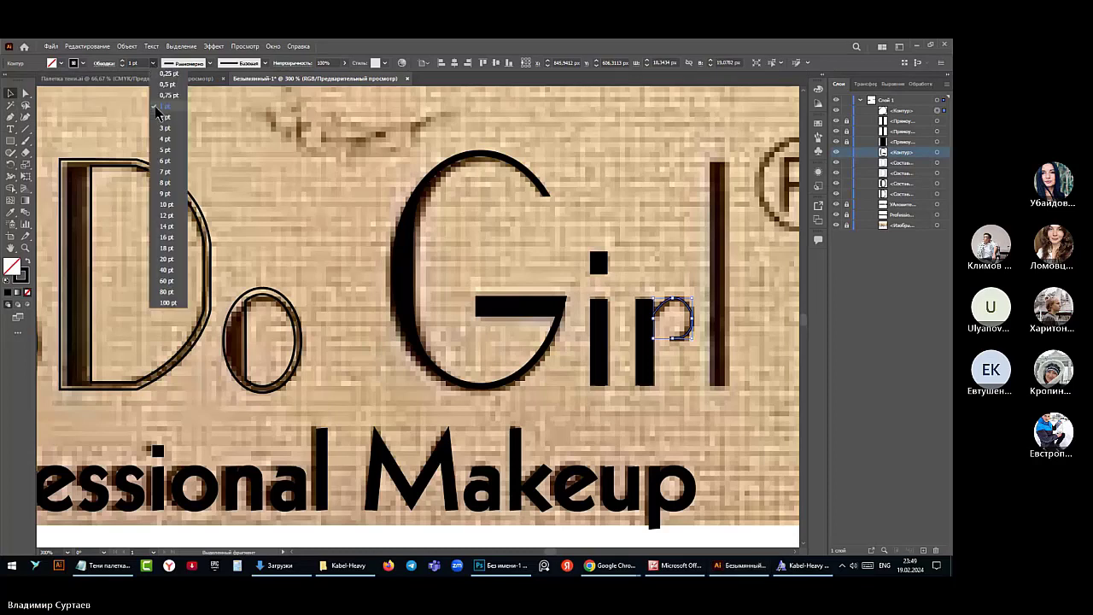
click(158, 108)
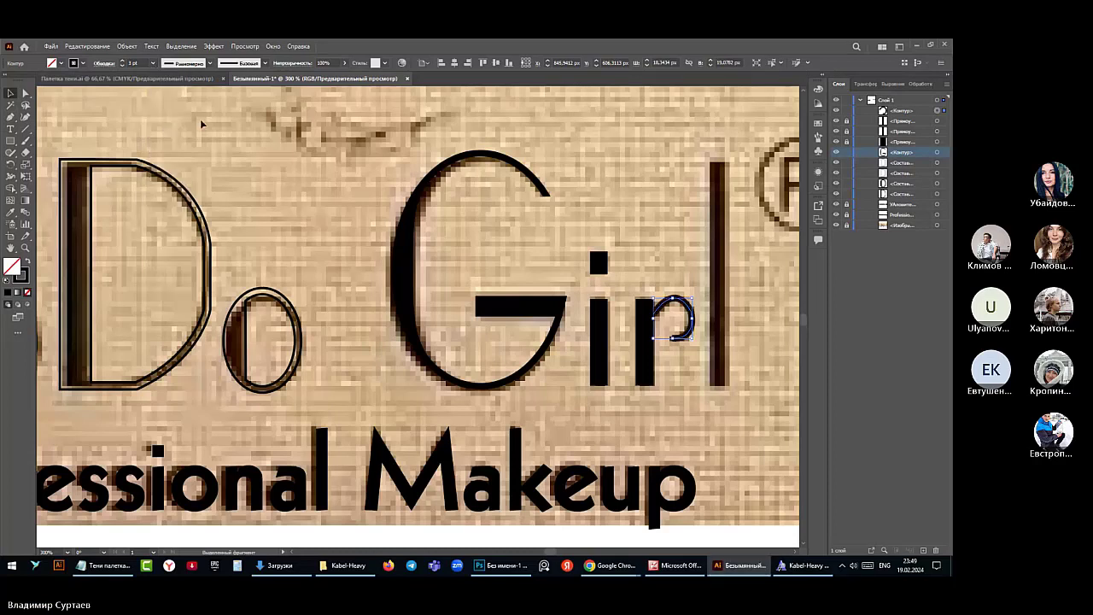
Join the open ends of the arch path with Object > Path > Join
click(125, 47)
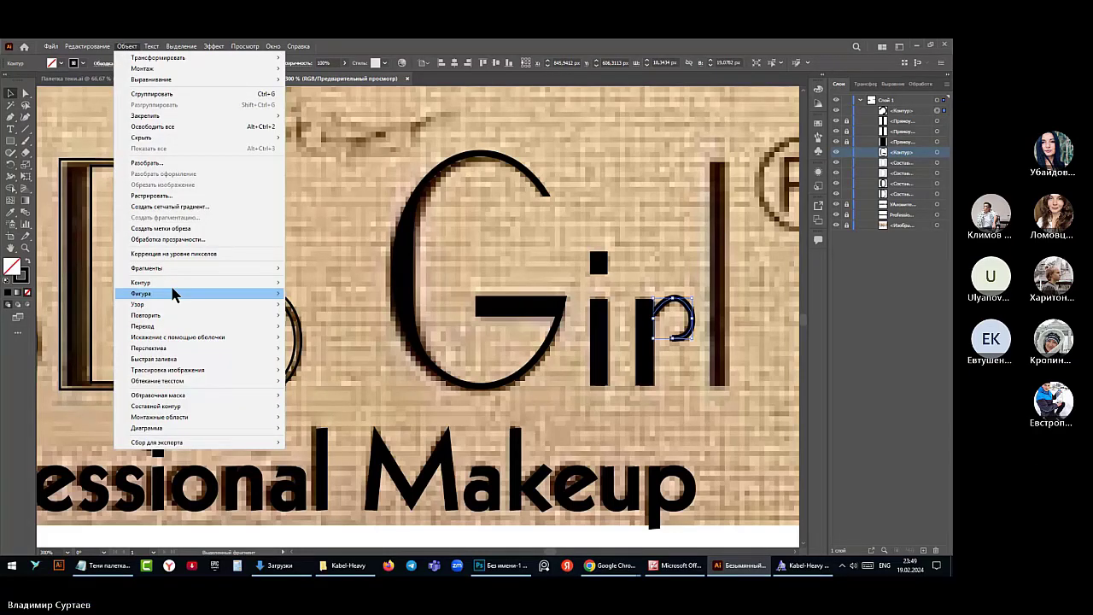
mouse_move(193, 288)
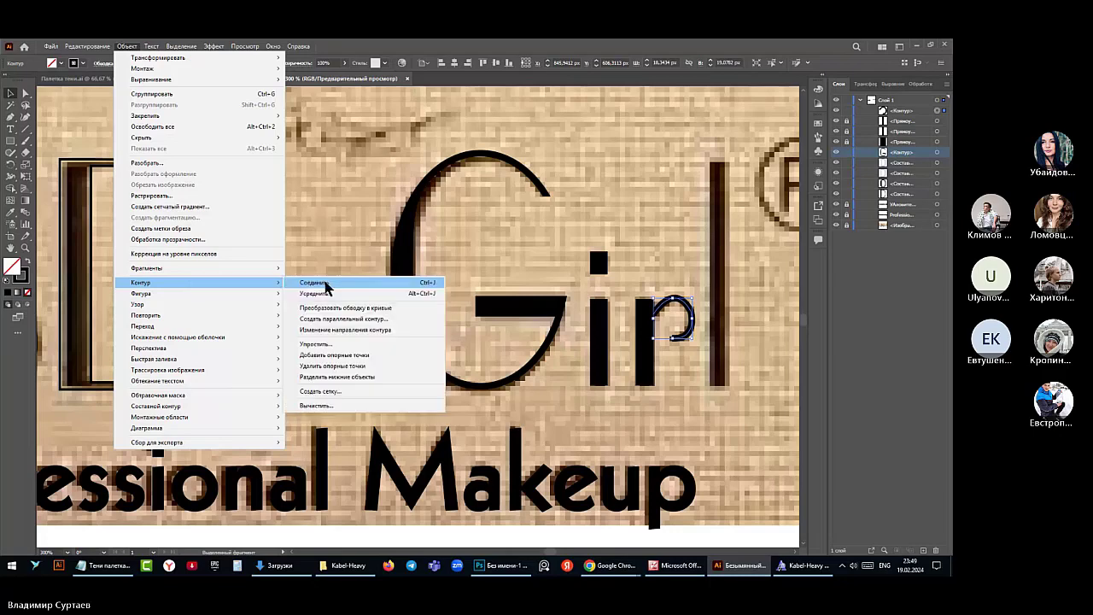
click(323, 283)
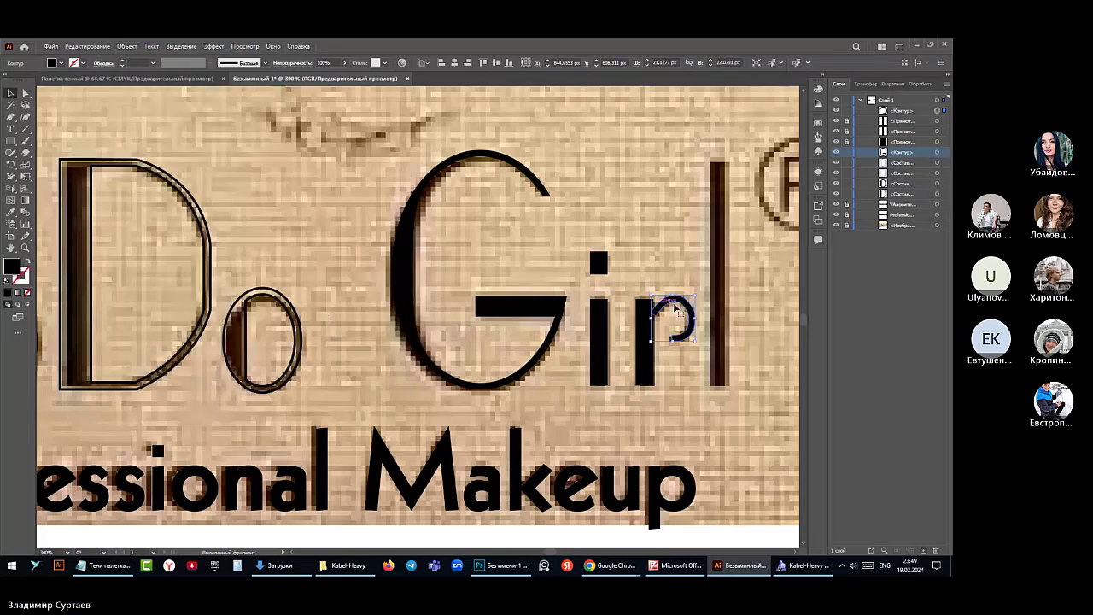
Select the r's stem and arch in Layers and unite them with Pathfinder
shift+click(936, 123)
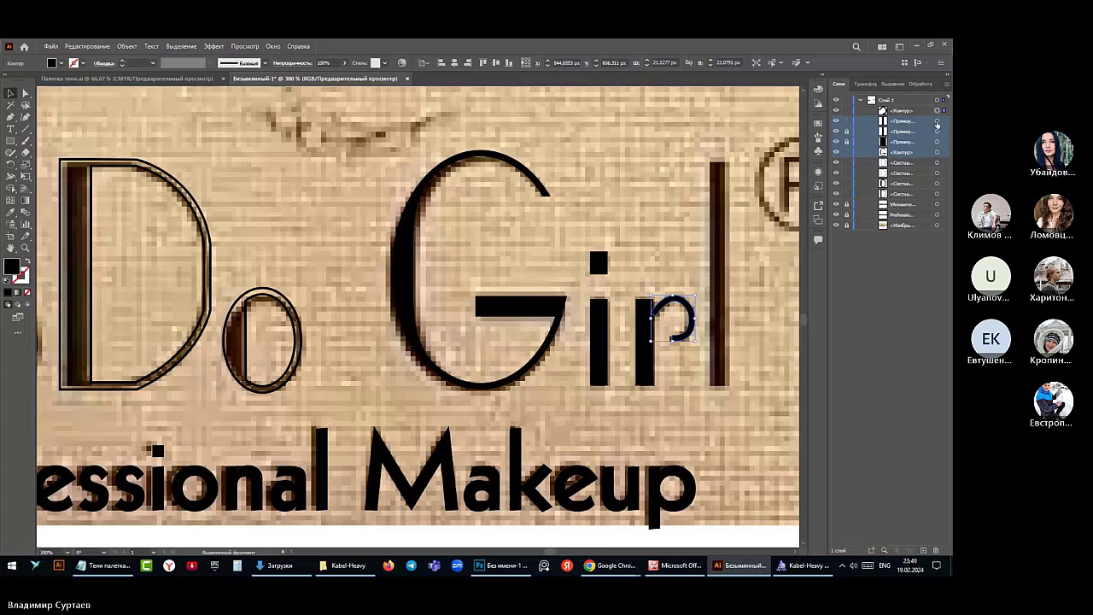
shift+click(937, 122)
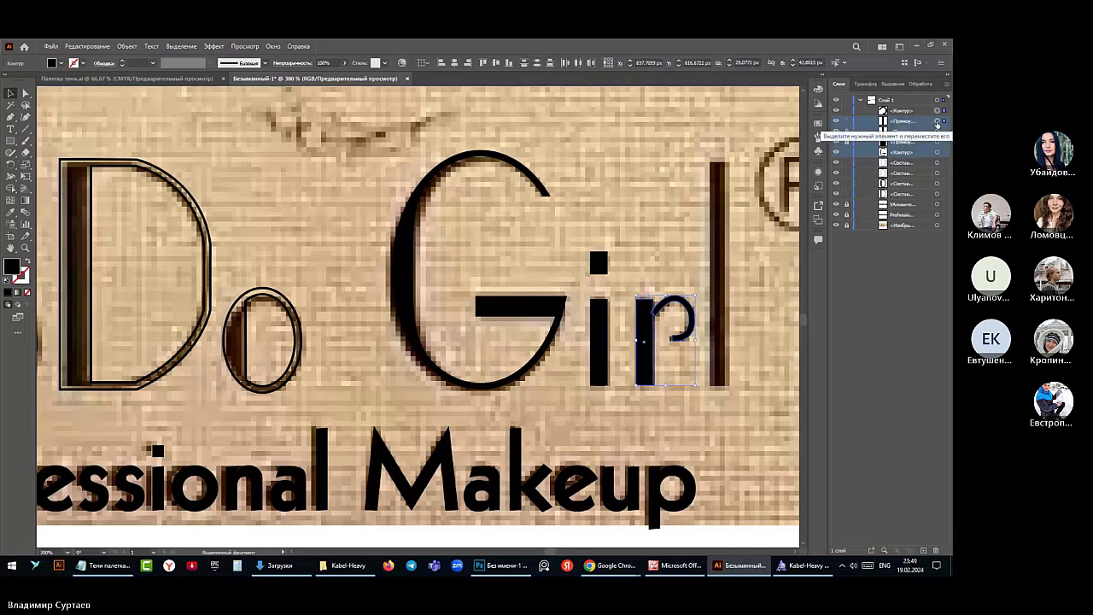
click(917, 124)
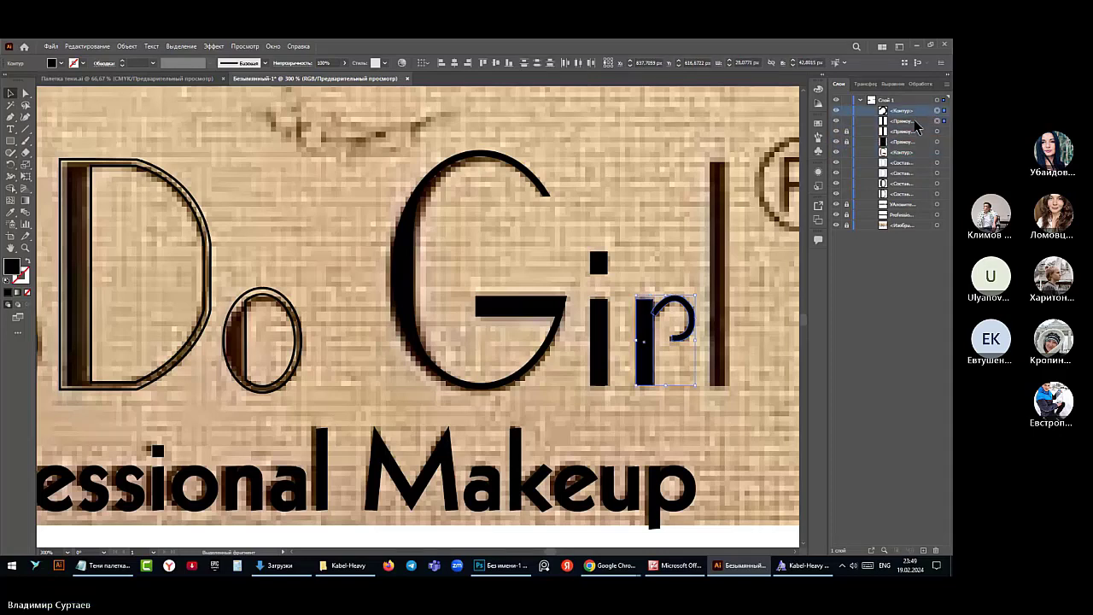
shift+click(914, 121)
click(921, 84)
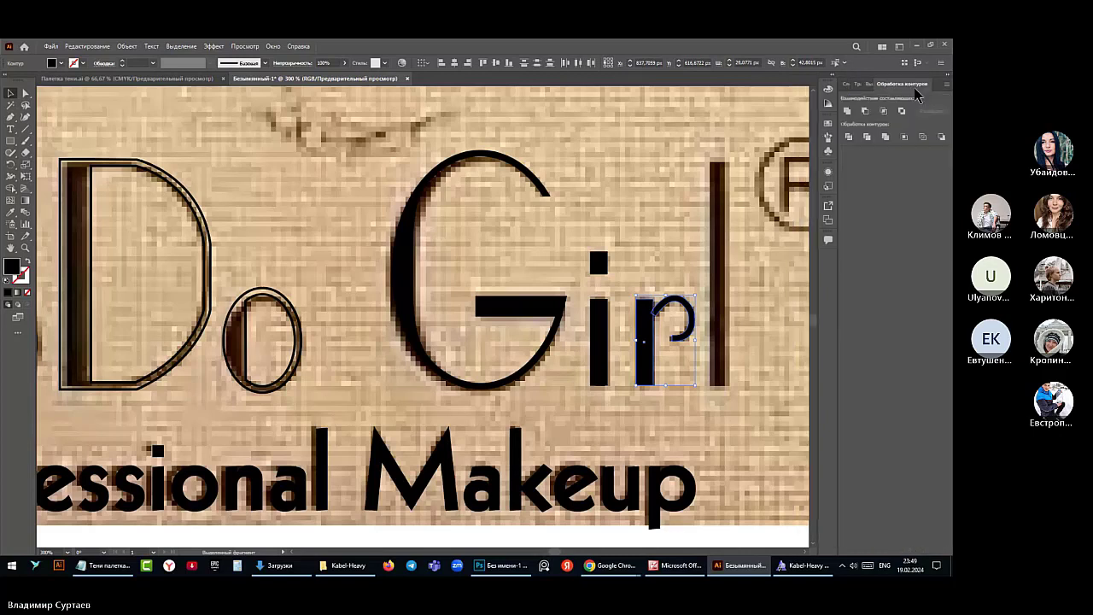
click(848, 111)
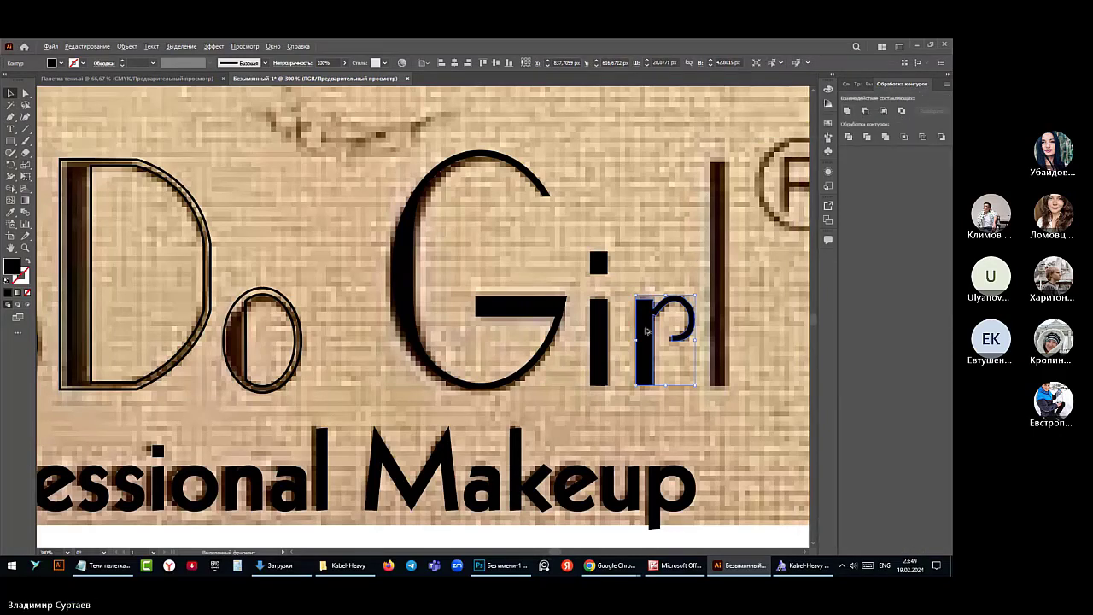
alt+scroll(647, 332, up, 4)
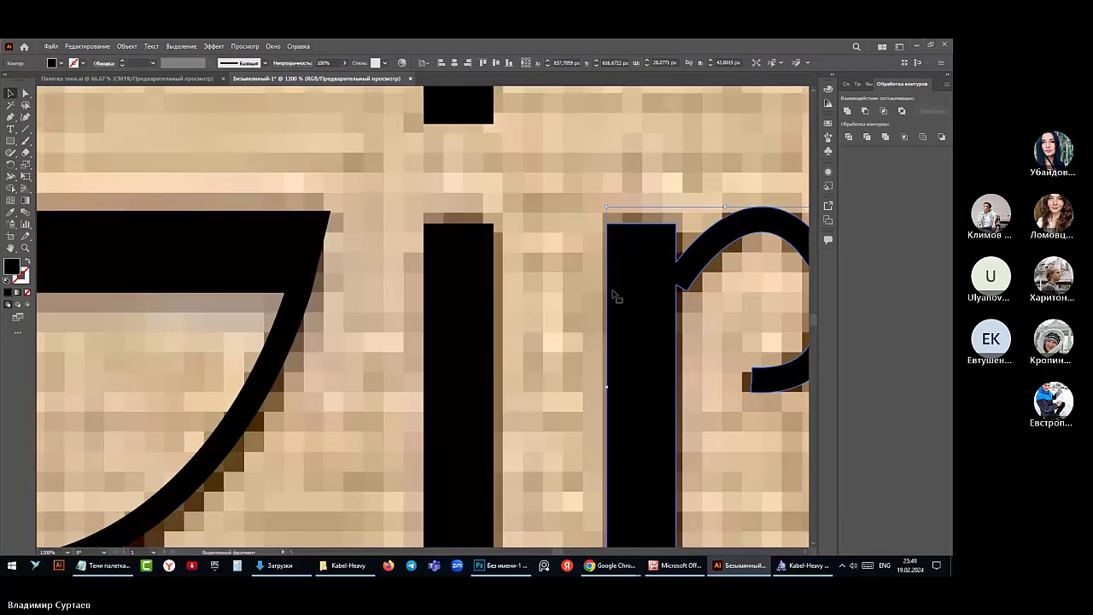
scroll(613, 296, down, 1)
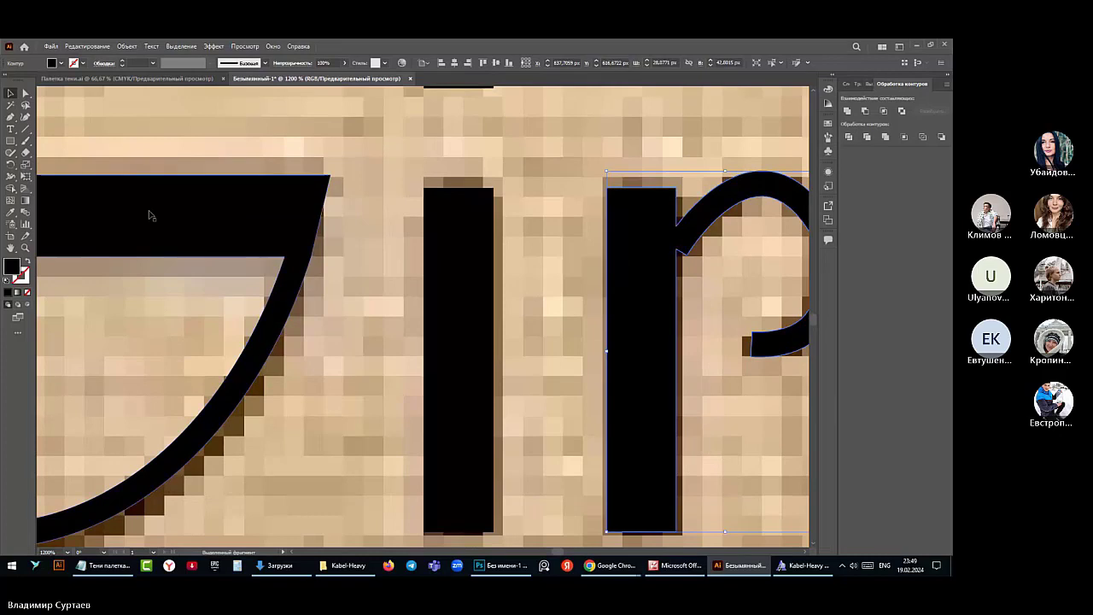
Nudge a corner anchor of the r's stem down by 2 px
key(a)
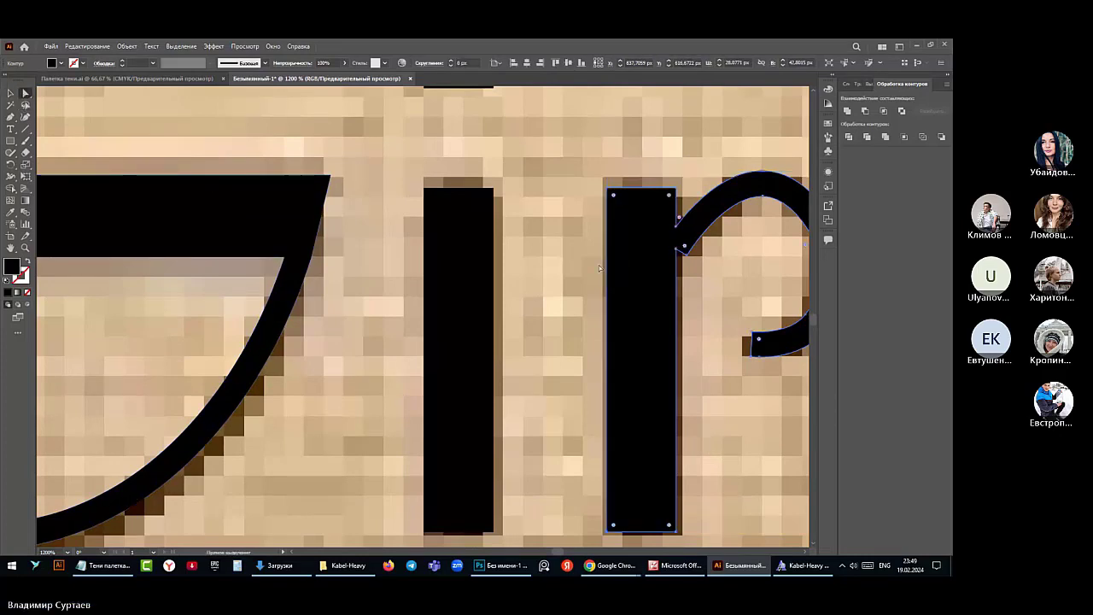
click(677, 250)
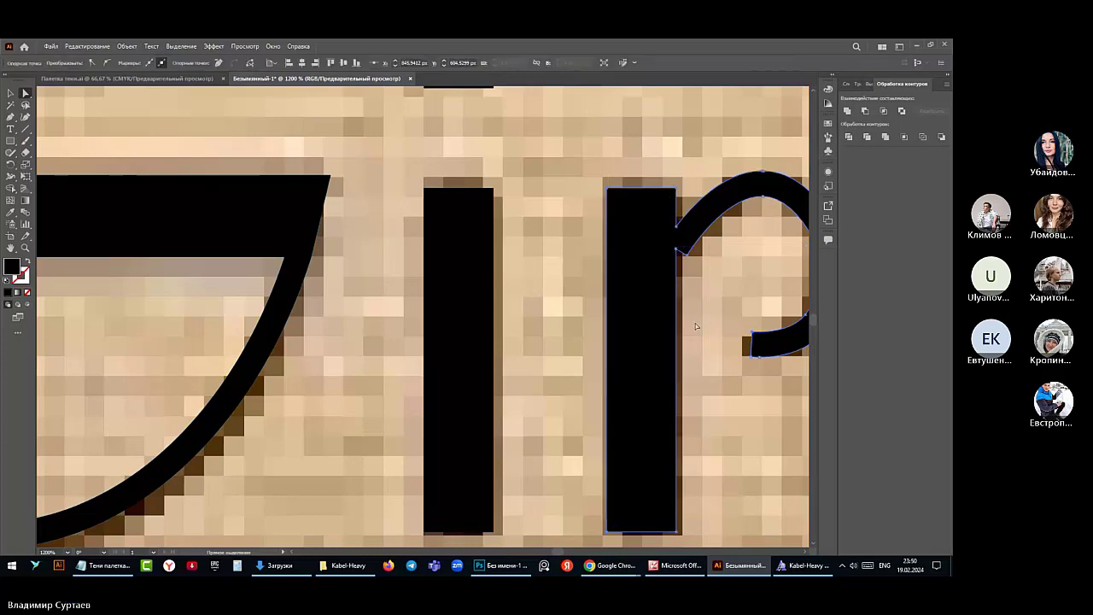
key(Down)
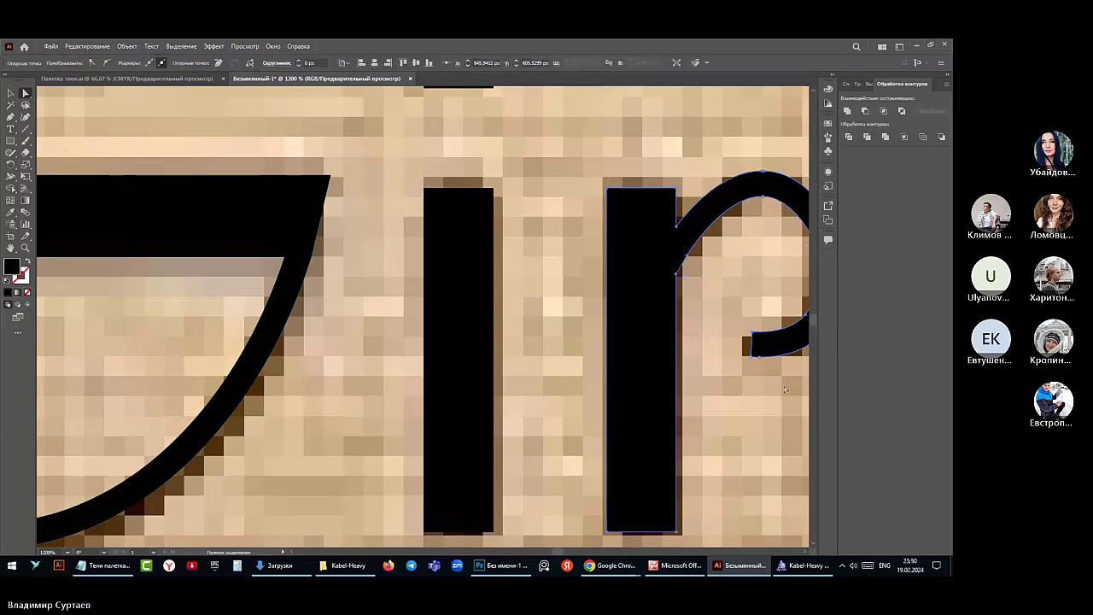
key(Down)
scroll(632, 303, down, 2)
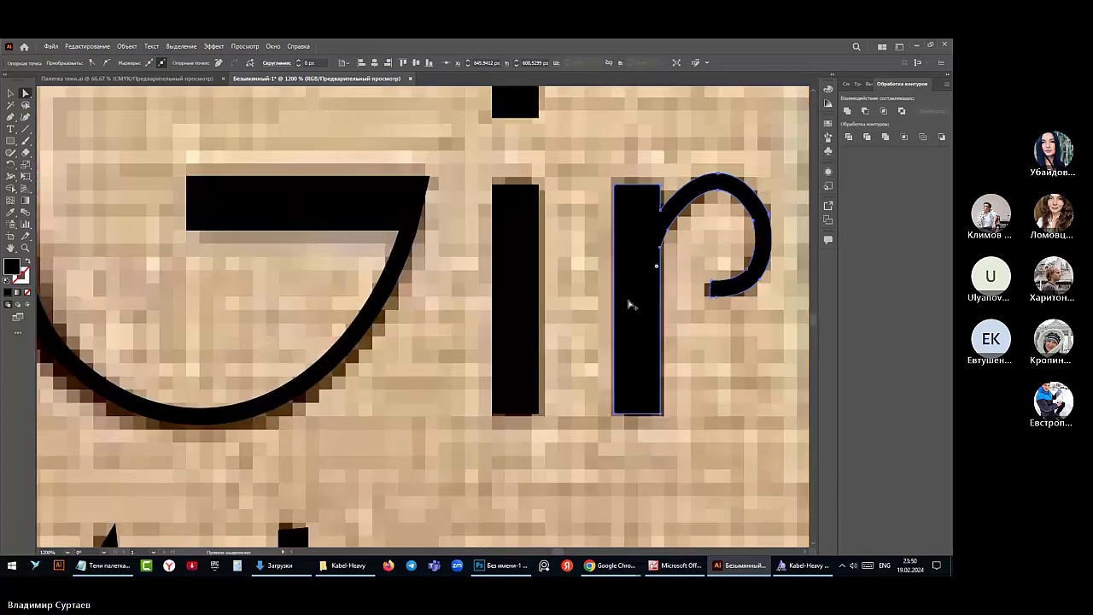
scroll(632, 305, down, 4)
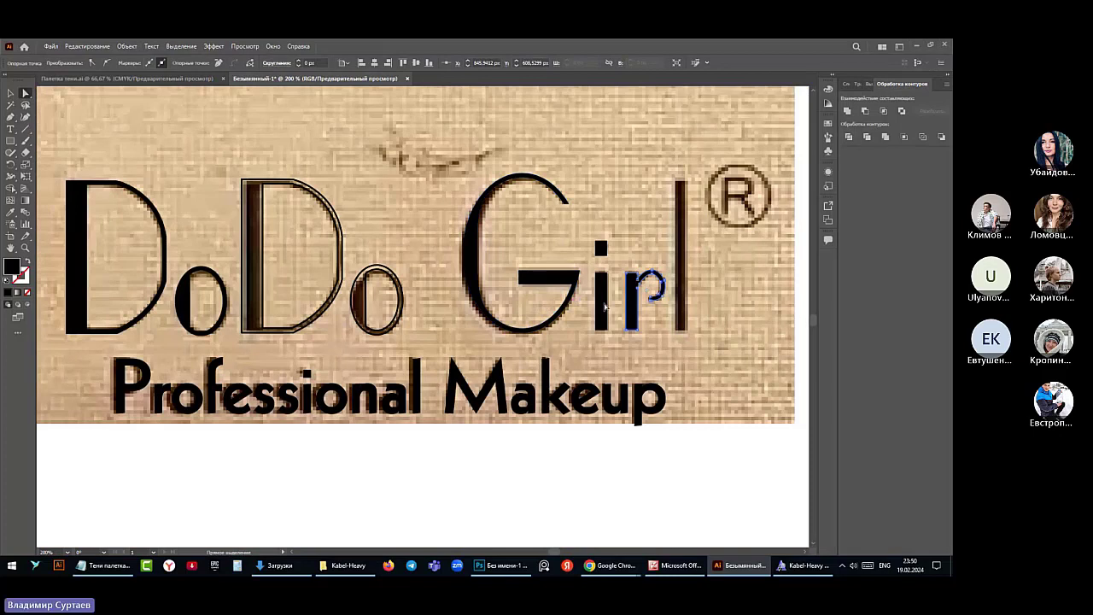
Place a copy of the i's stem to the right of the 'r'
click(801, 217)
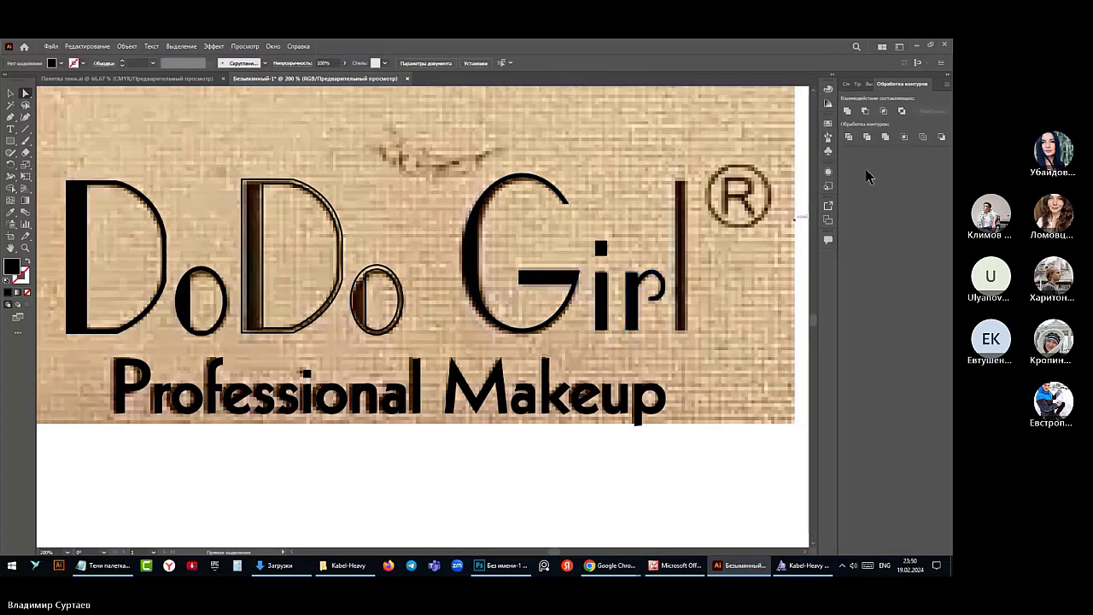
click(847, 83)
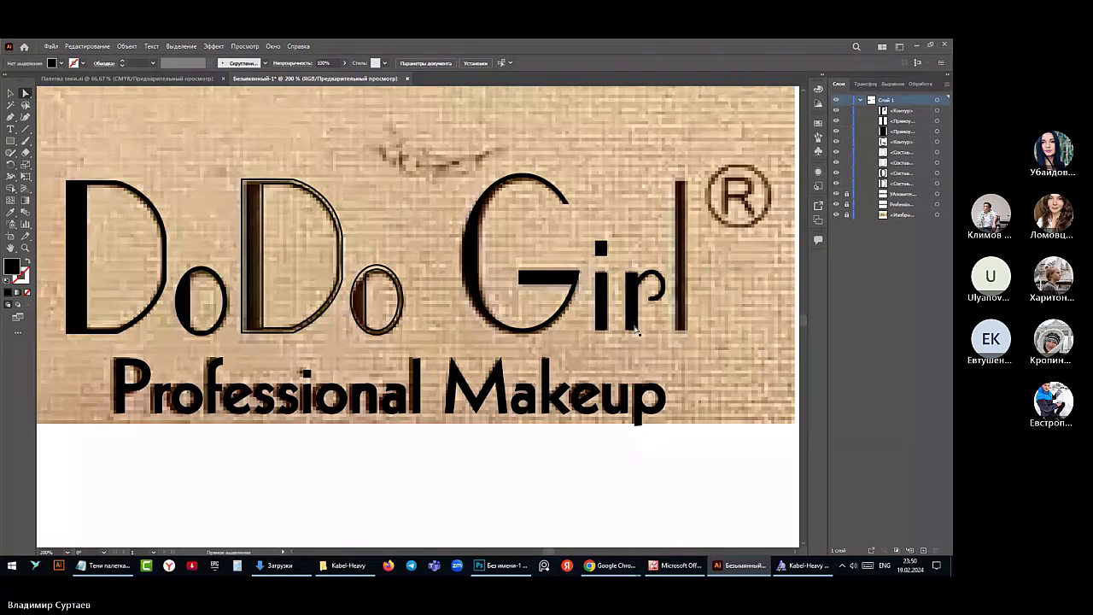
click(603, 308)
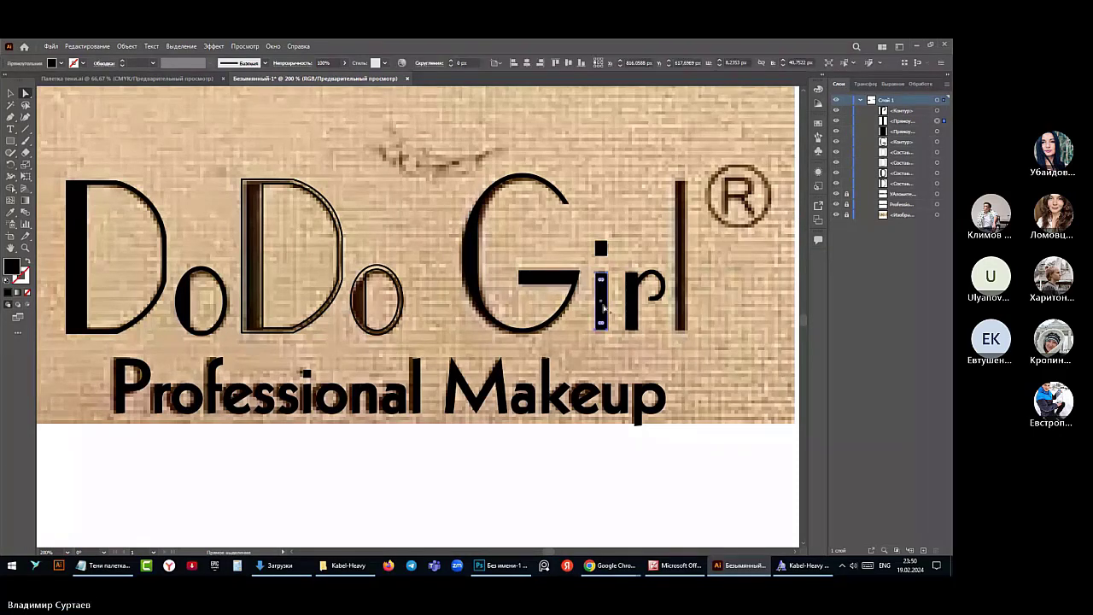
key(v)
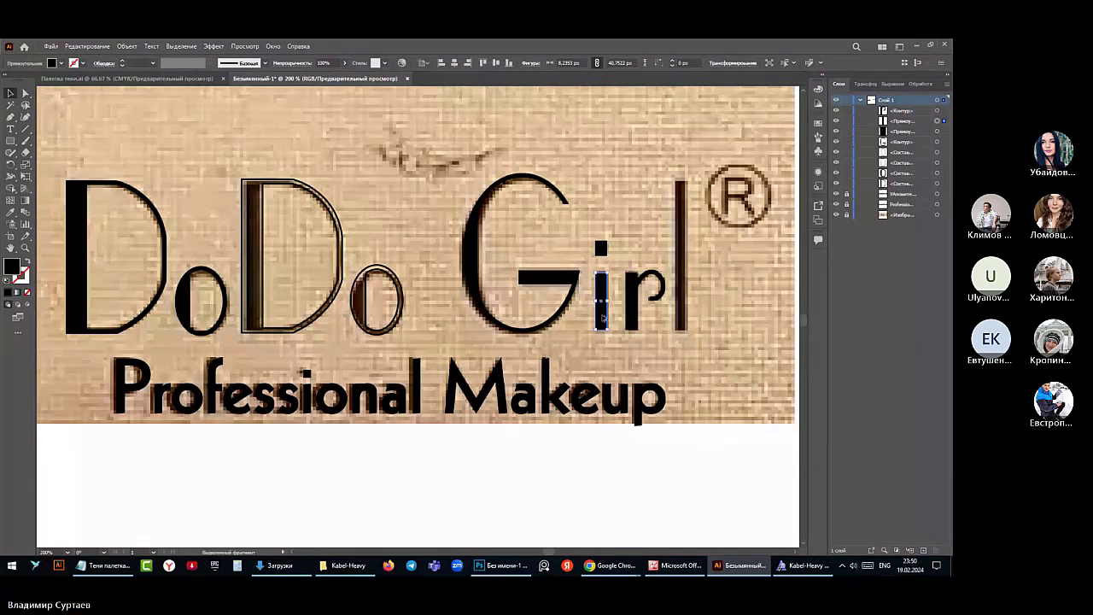
drag(602, 316, 681, 317)
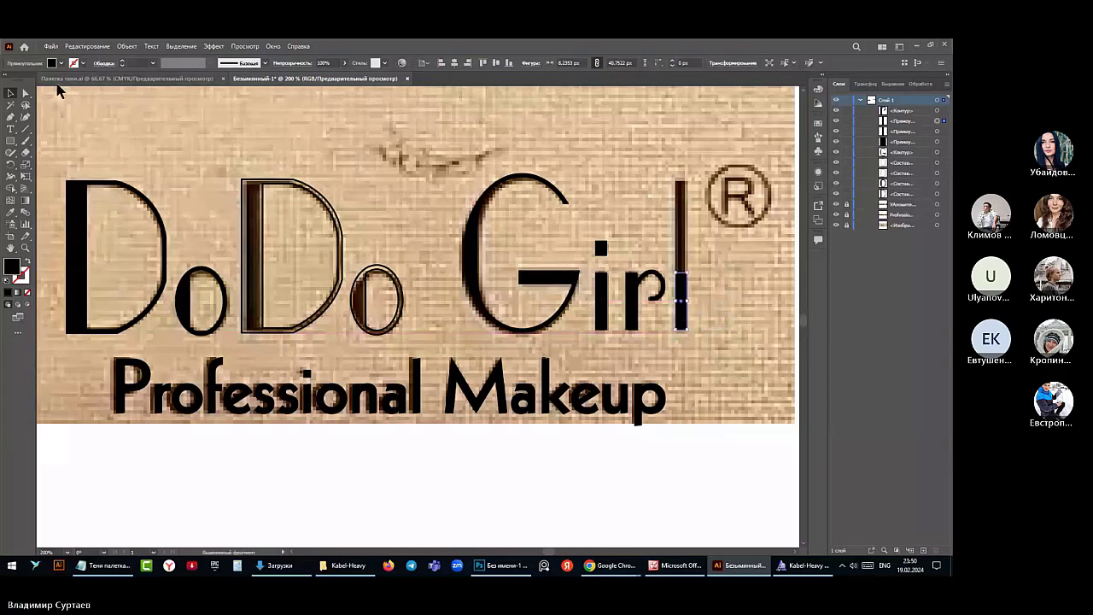
Raise the copied stem's top anchors to full letter height, forming the 'l'
key(a)
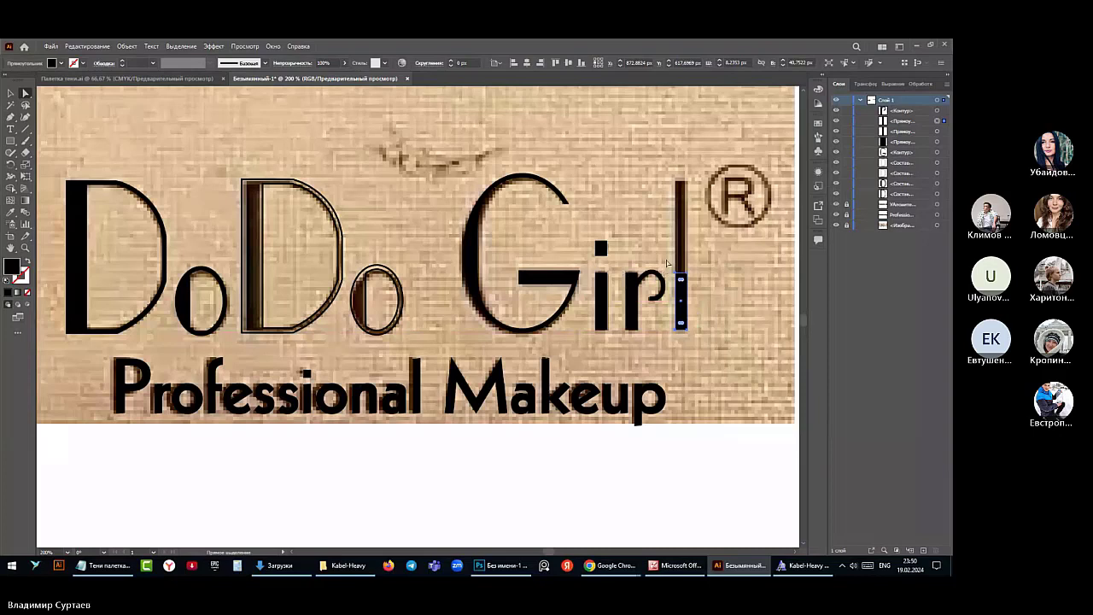
drag(668, 268, 702, 293)
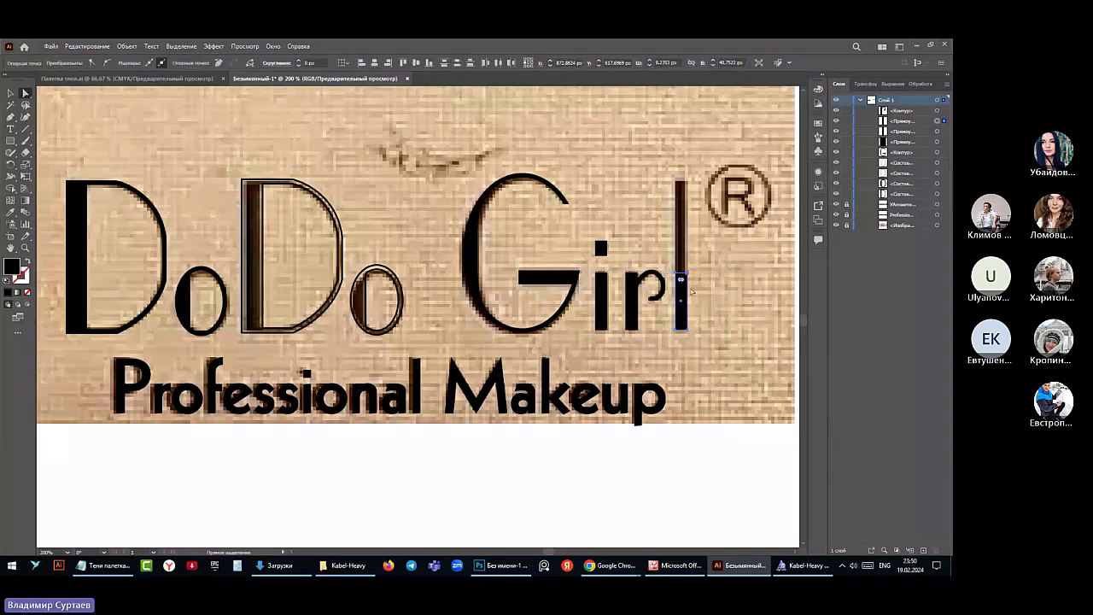
drag(681, 278, 681, 186)
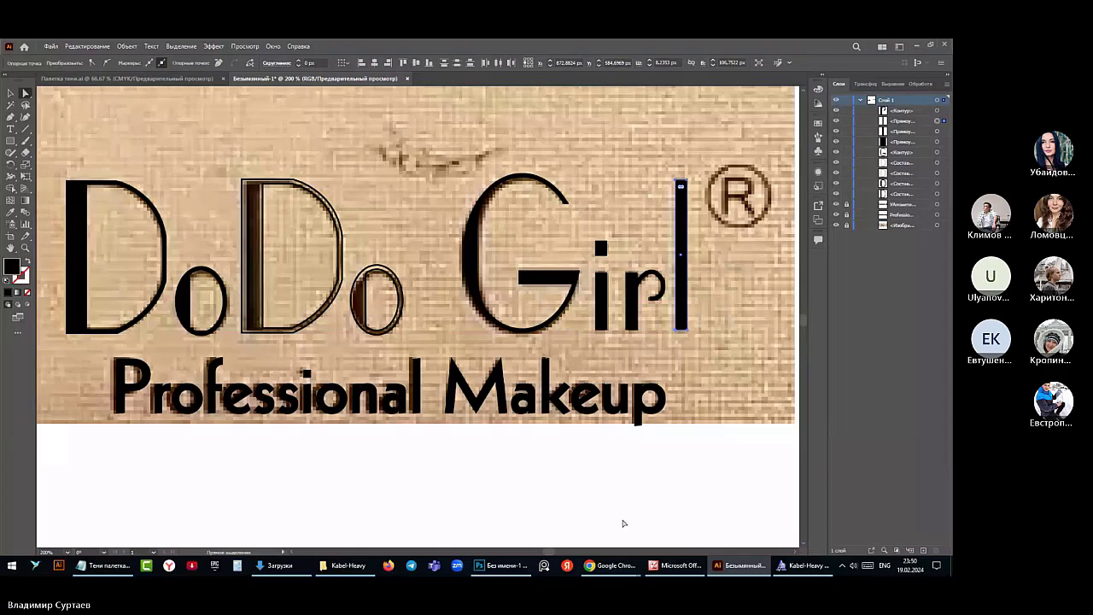
click(11, 92)
Select the background photo via its <Изображение> layer row behind the lettering
scroll(454, 259, down, 3)
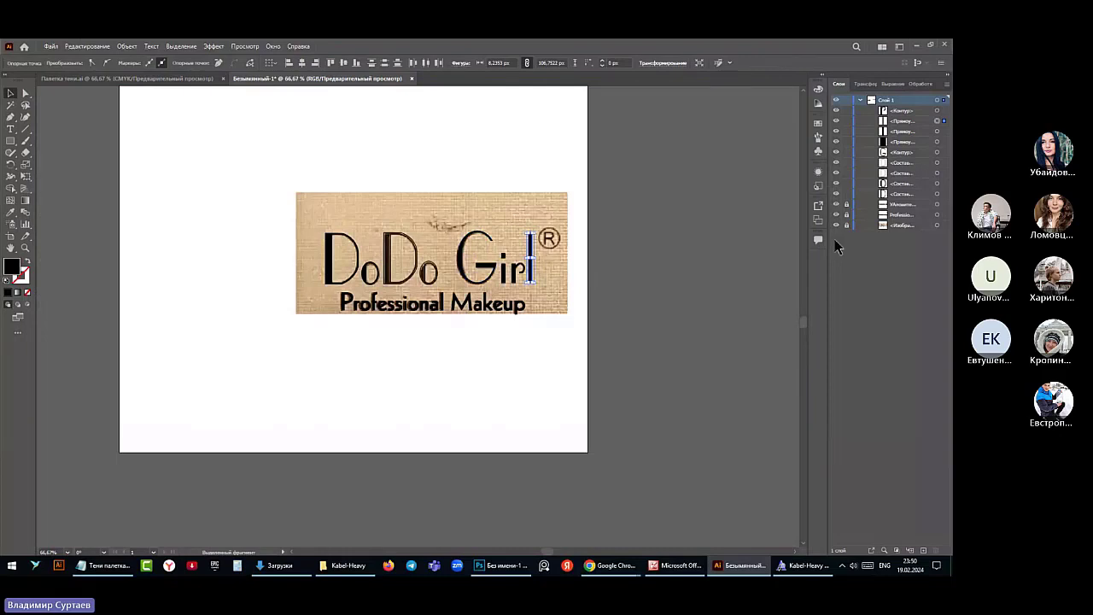
click(903, 226)
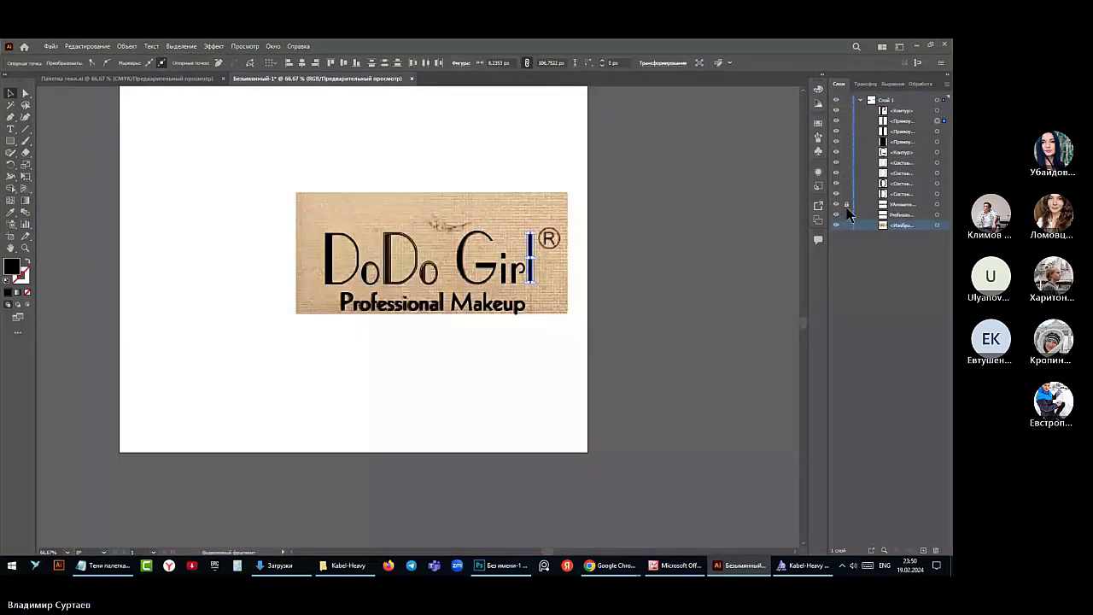
click(937, 224)
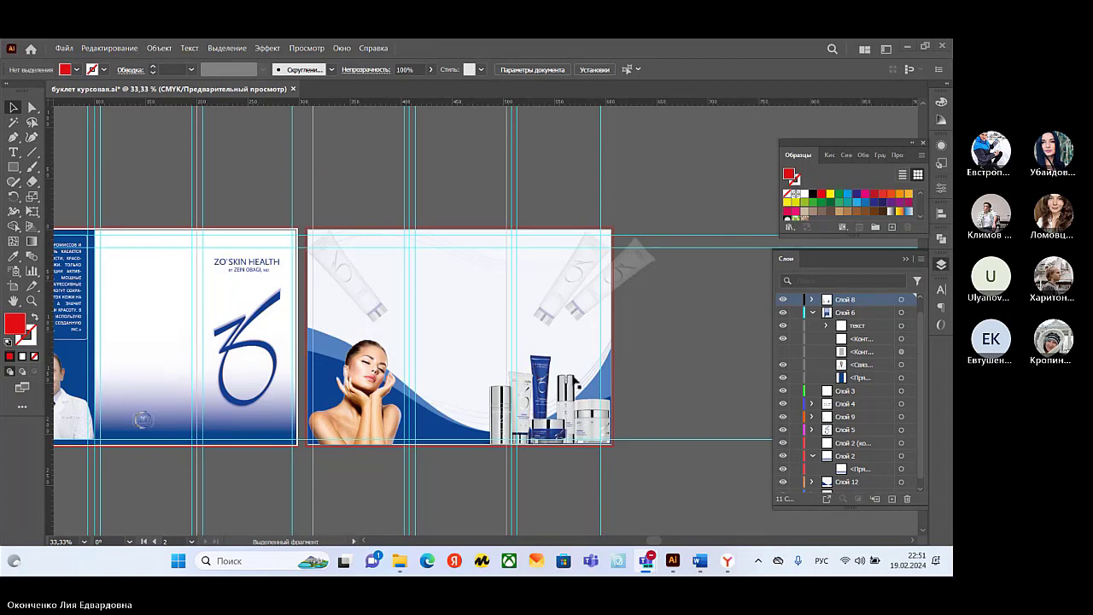
click(363, 544)
click(363, 543)
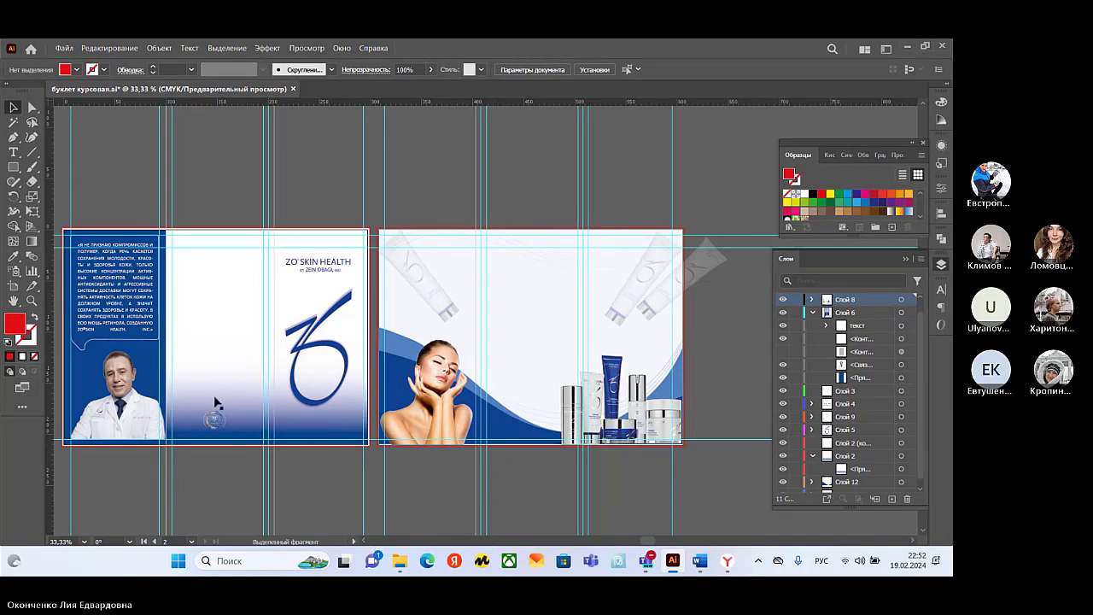
scroll(214, 403, up, 2)
scroll(235, 350, up, 1)
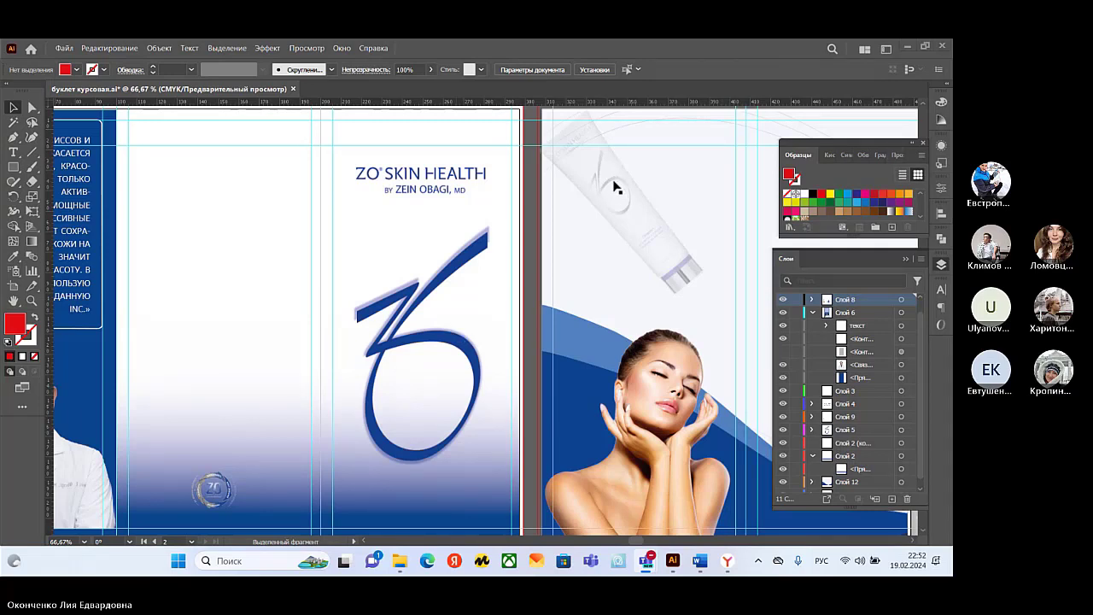
drag(613, 186, 220, 253)
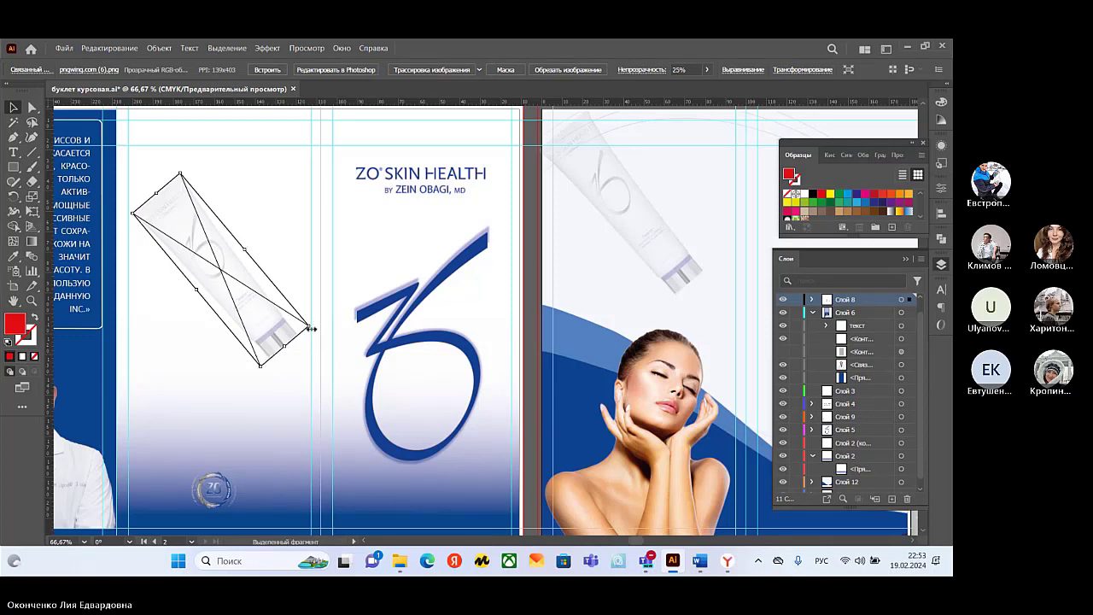
drag(313, 329, 282, 359)
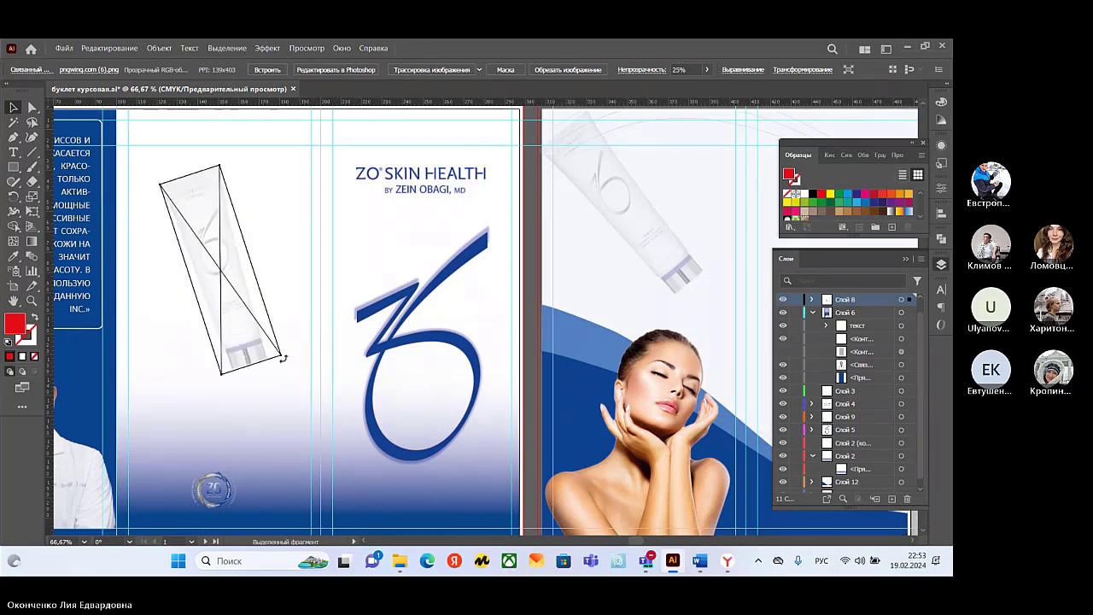
drag(240, 304, 229, 335)
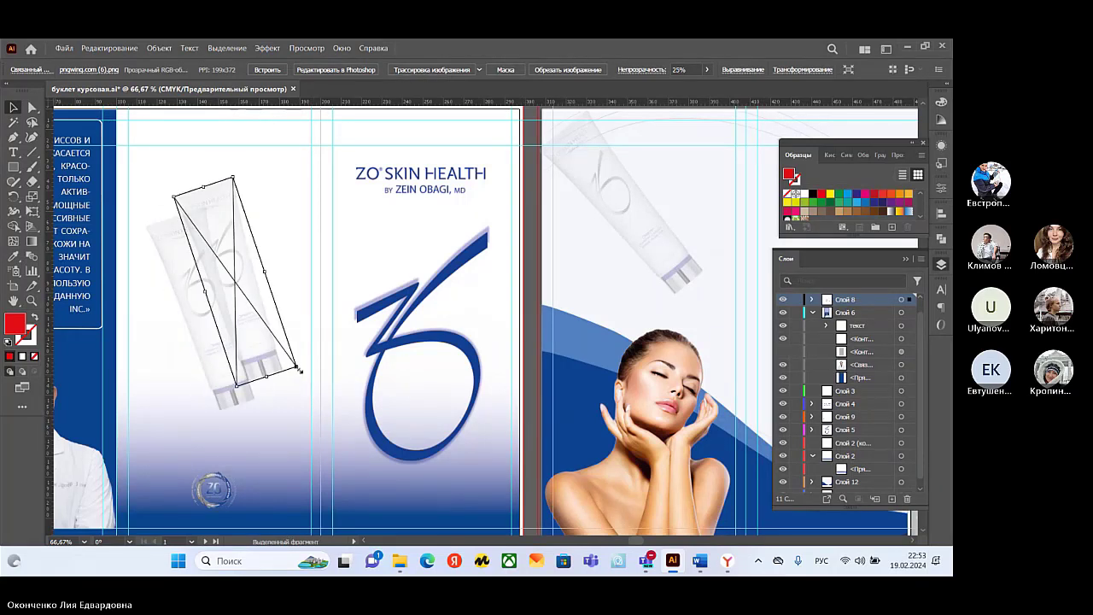
drag(300, 369, 280, 377)
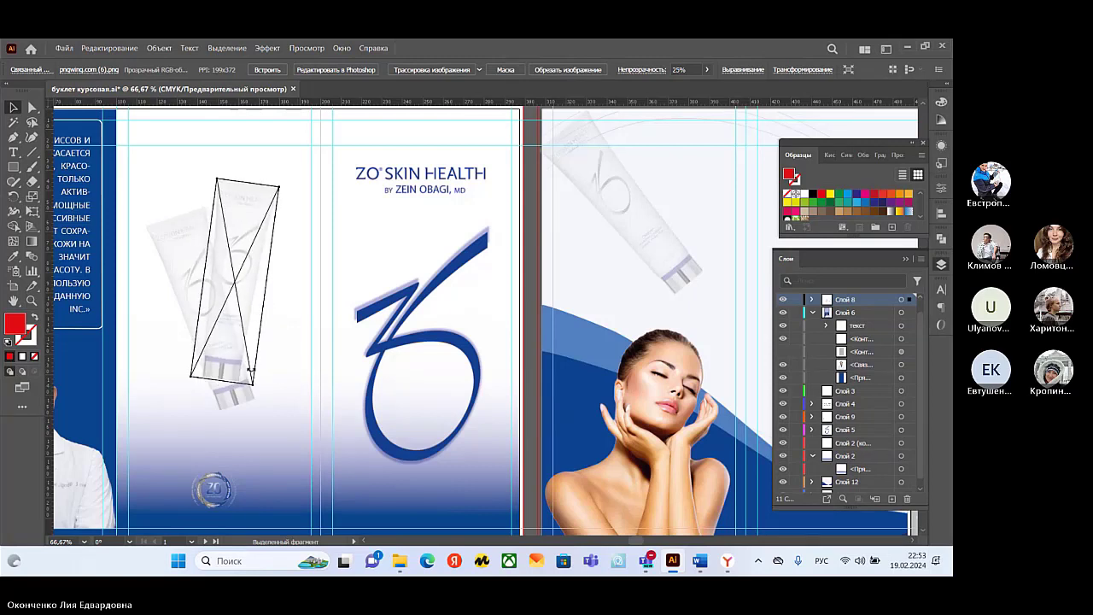
drag(251, 305, 296, 249)
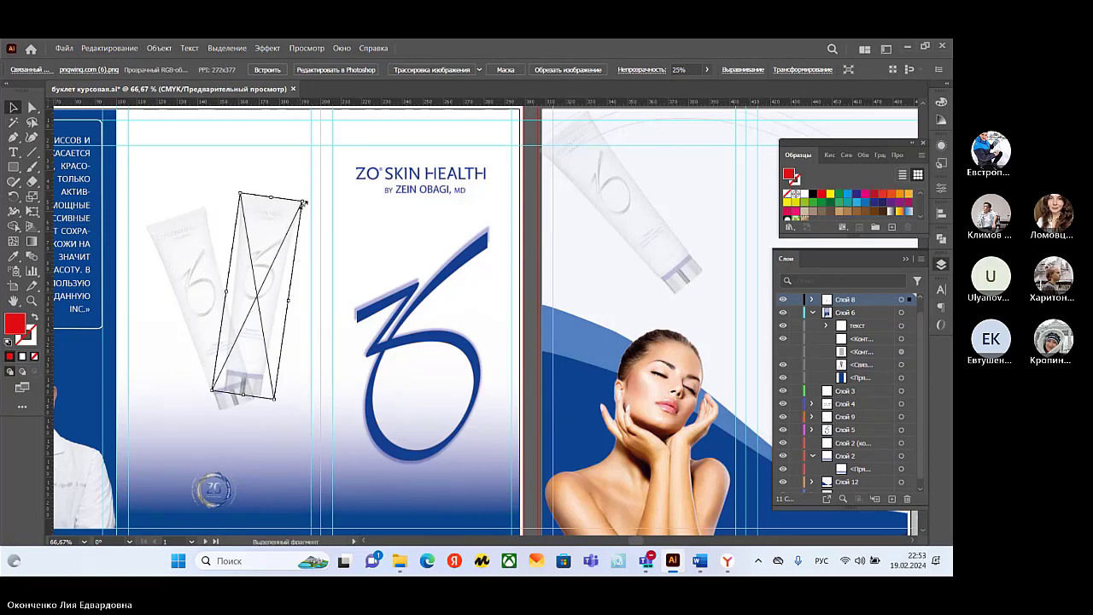
drag(301, 203, 268, 280)
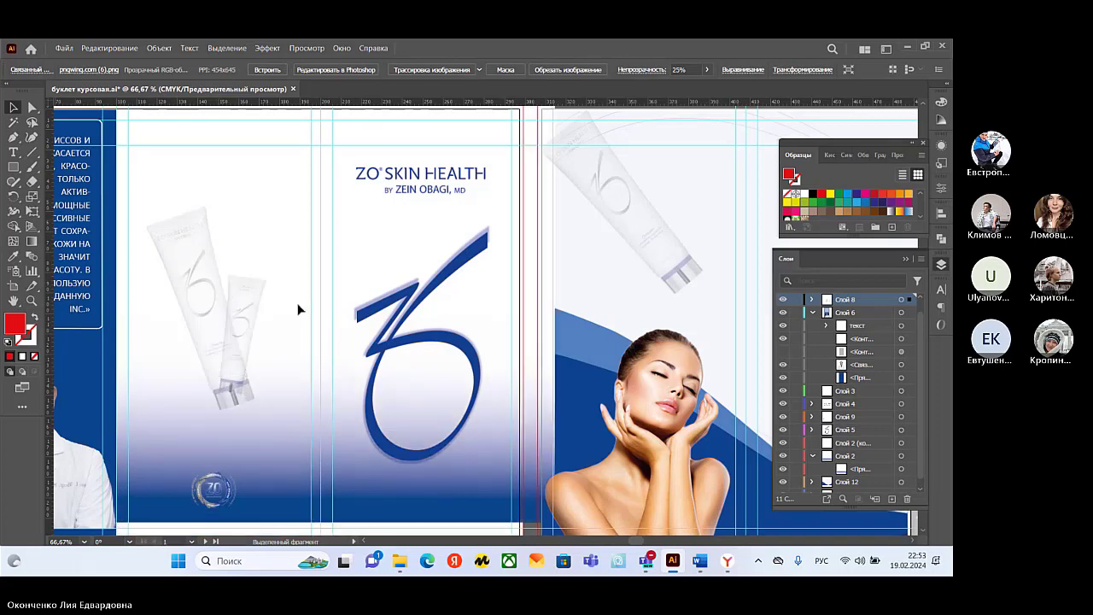
click(296, 303)
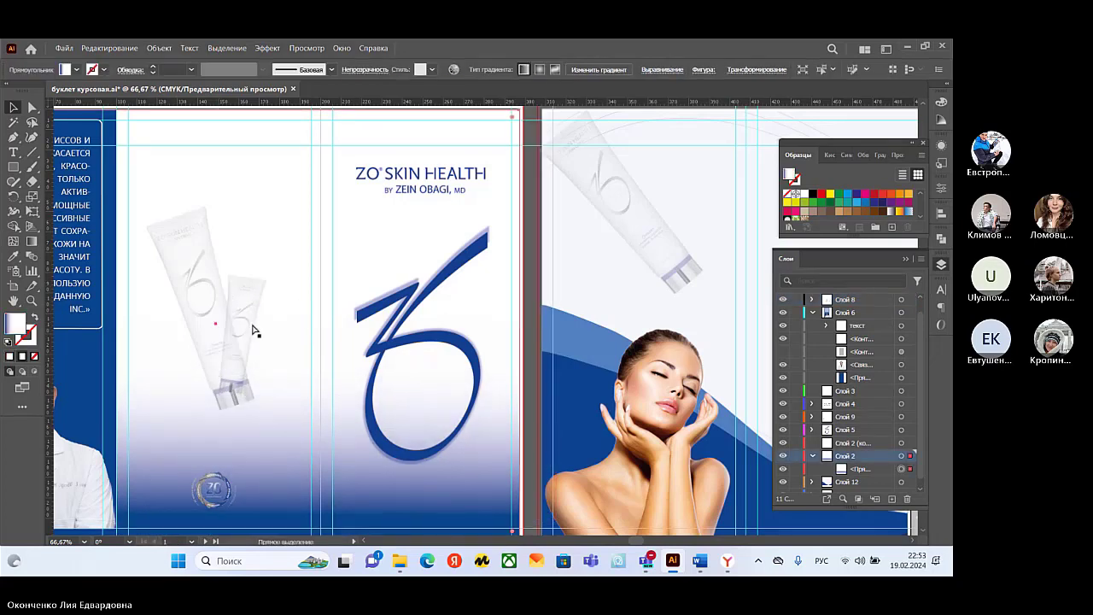
click(256, 332)
drag(253, 330, 282, 385)
drag(205, 299, 624, 205)
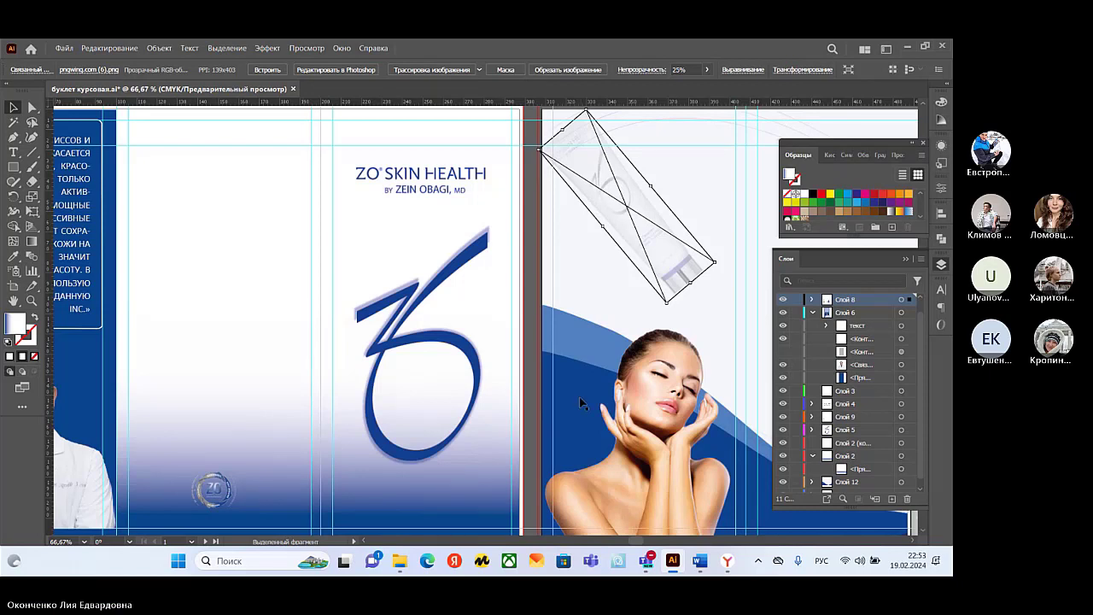
Deselect the tube image, zoom out to 33.33%, and switch to the Teams window
scroll(569, 379, down, 3)
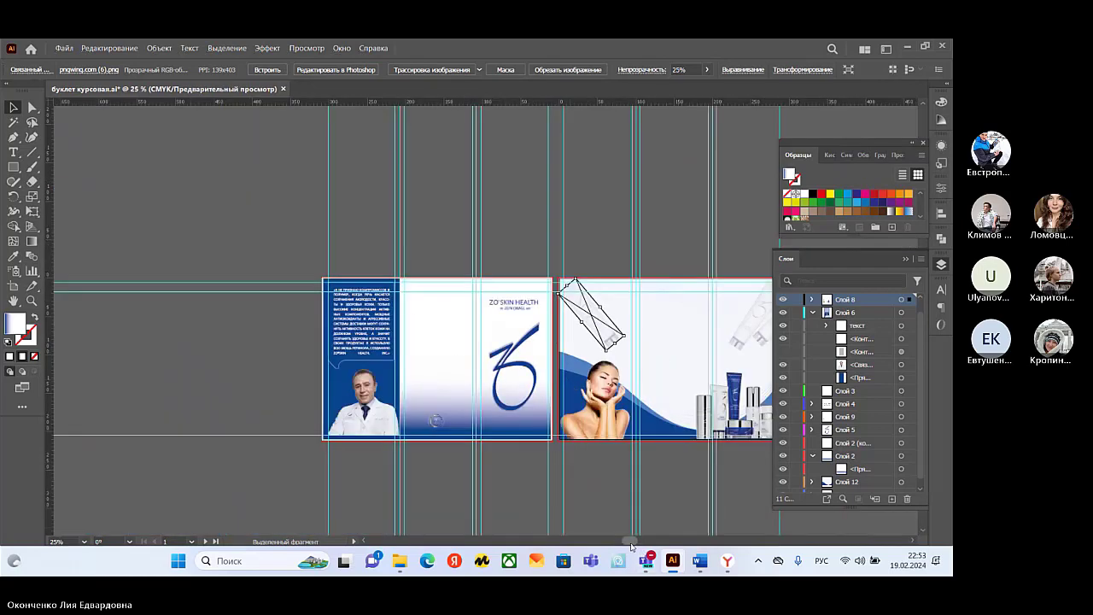
drag(629, 543, 641, 543)
click(577, 488)
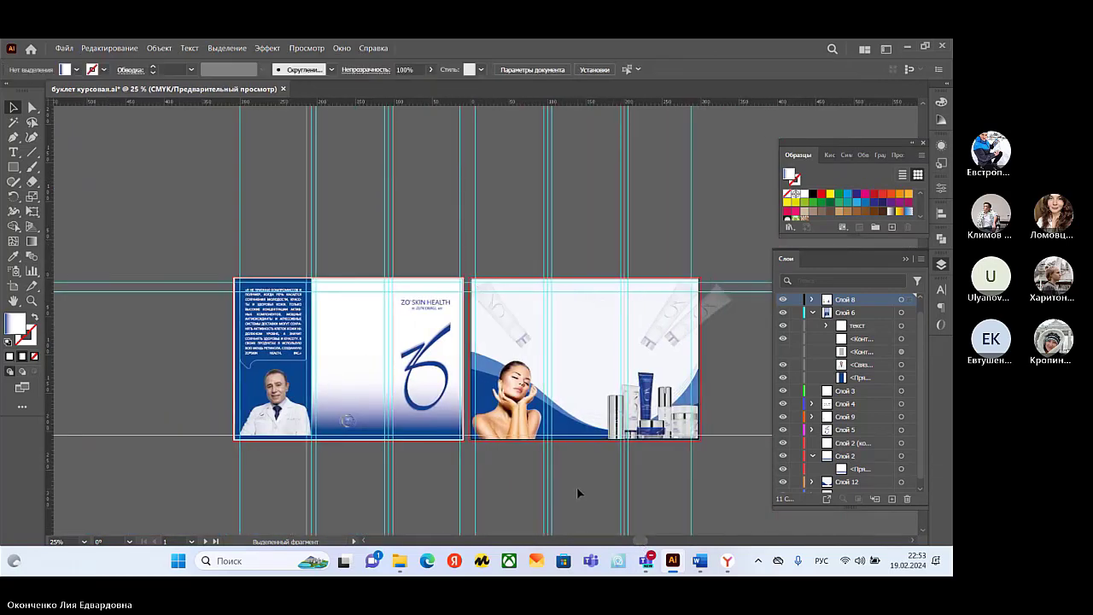
scroll(601, 395, up, 2)
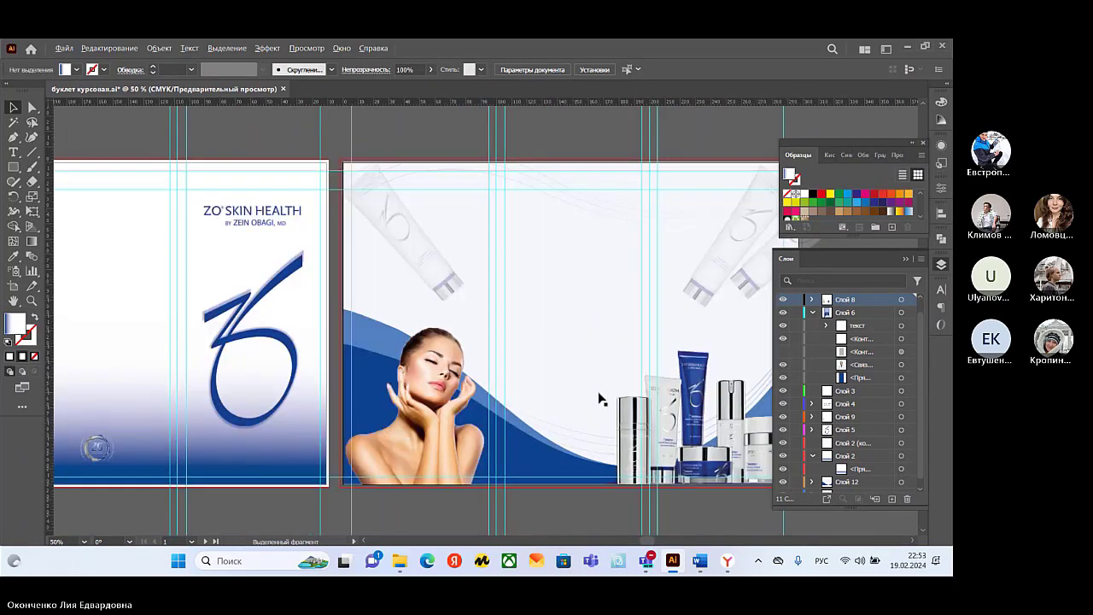
scroll(603, 396, down, 1)
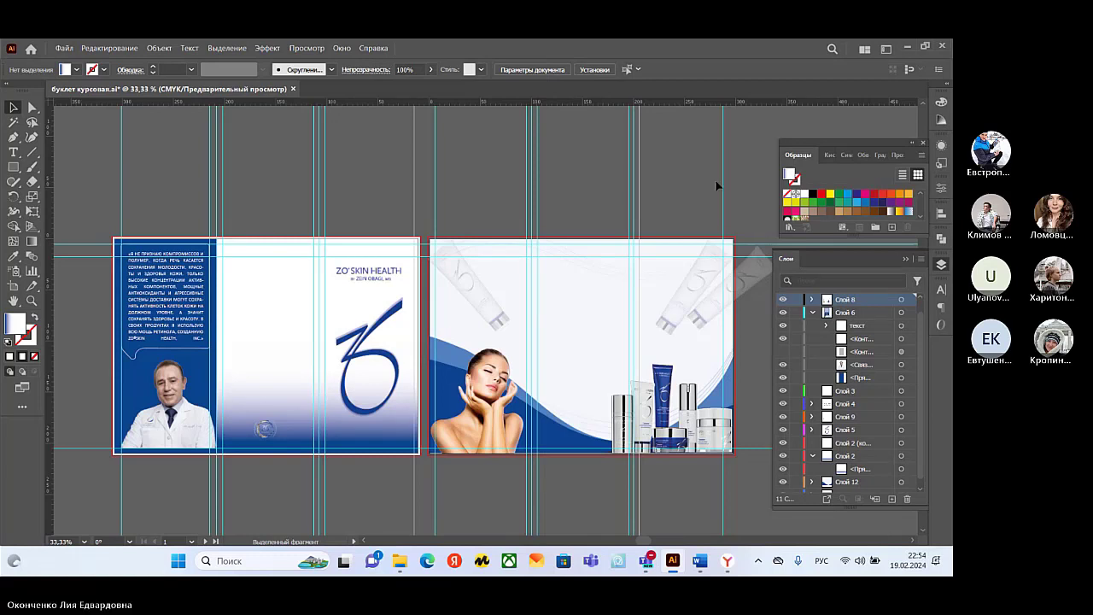
key(alt+Tab)
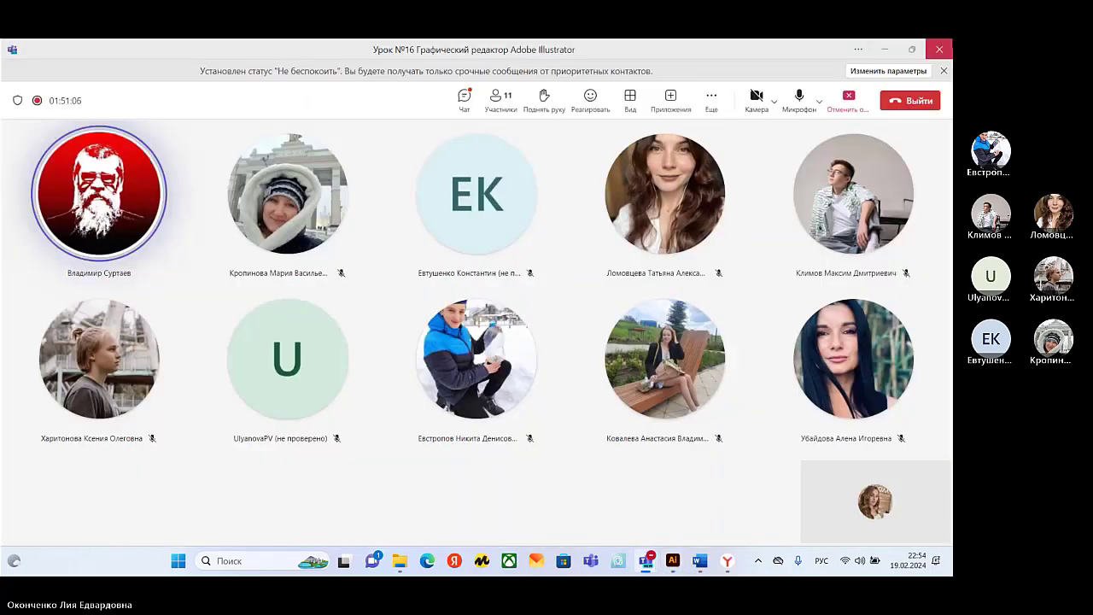
End the screen share using the Stop sharing button in Teams
click(849, 99)
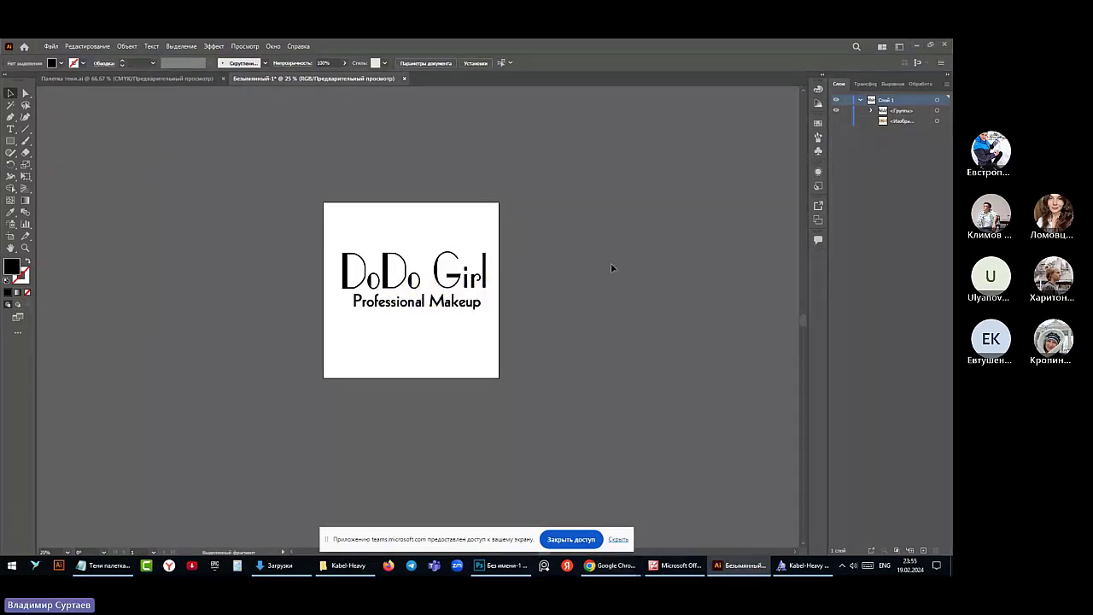
Copy the whole DoDo Girl logo group and switch to the Палетка тени.ai document
click(908, 111)
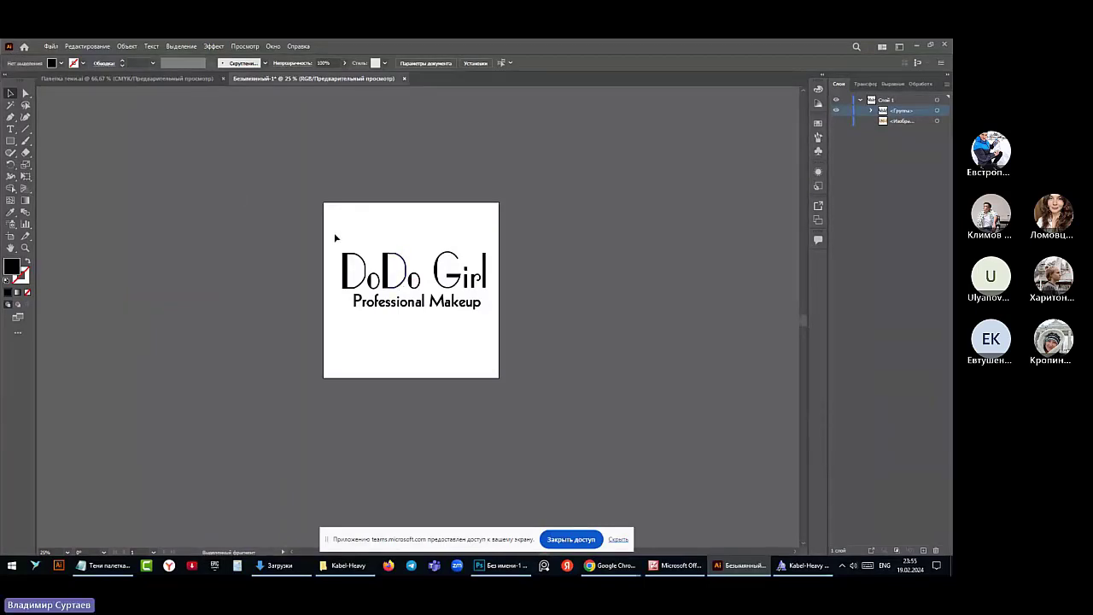
drag(334, 232, 493, 330)
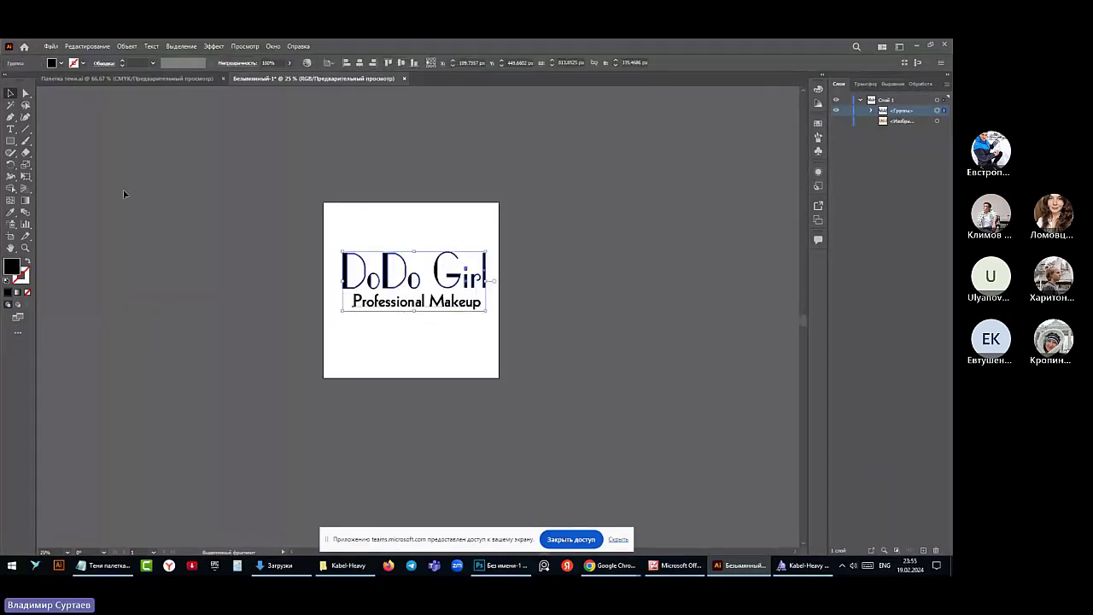
click(80, 46)
click(92, 91)
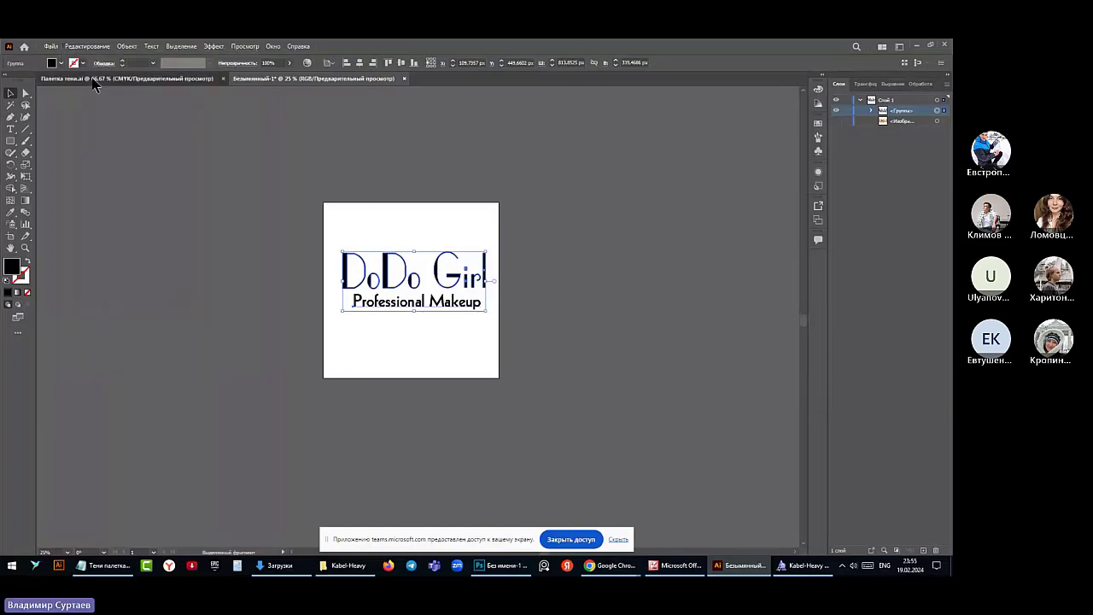
click(93, 79)
Paste the logo, scale it down, and position it at the left page's top centre
click(79, 46)
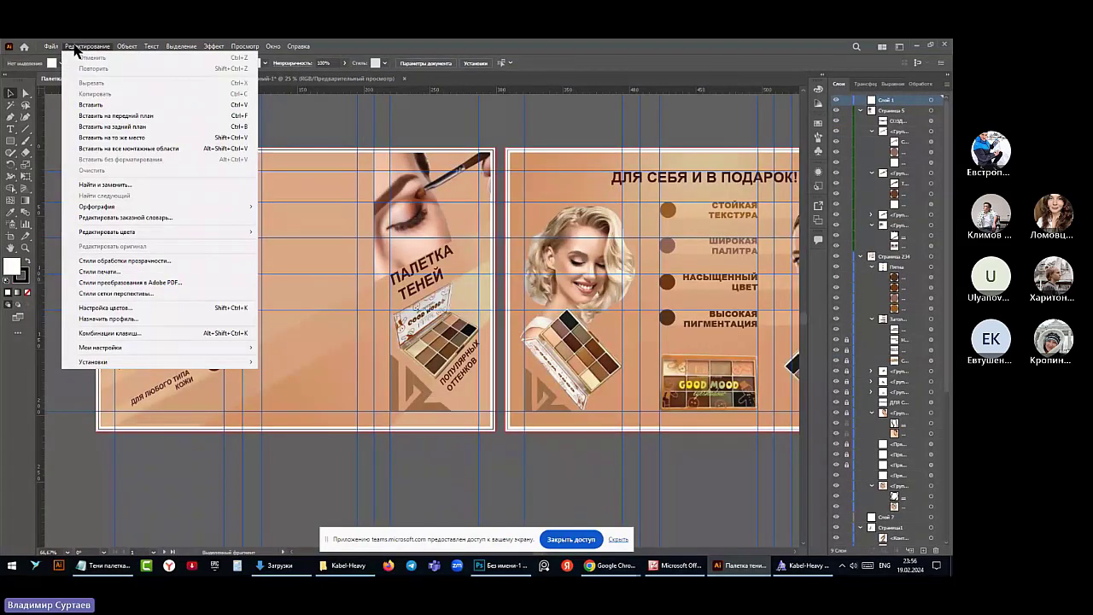
click(90, 107)
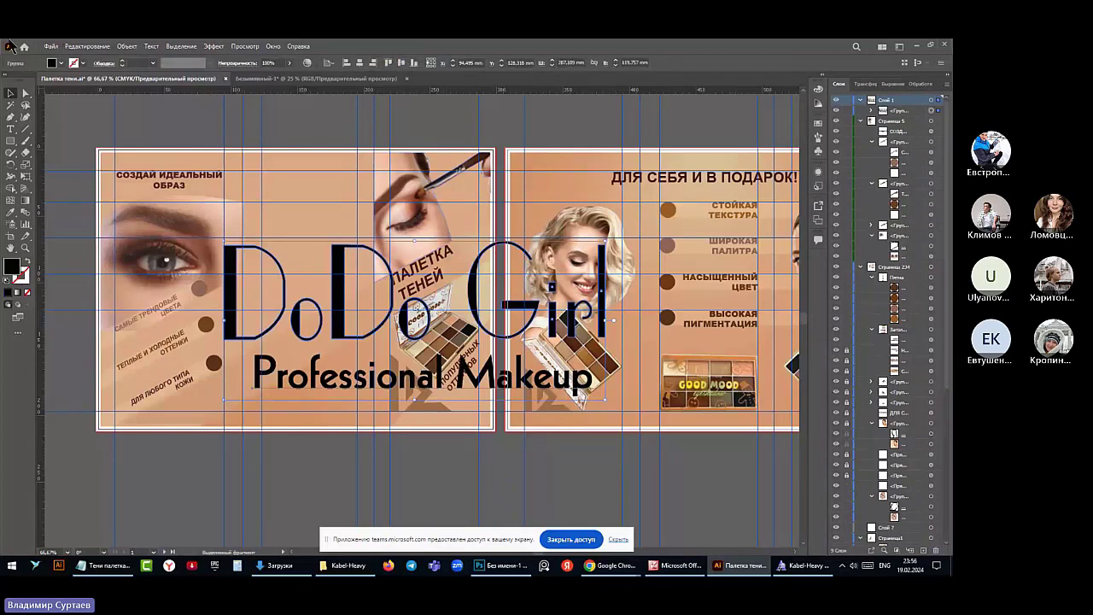
click(87, 46)
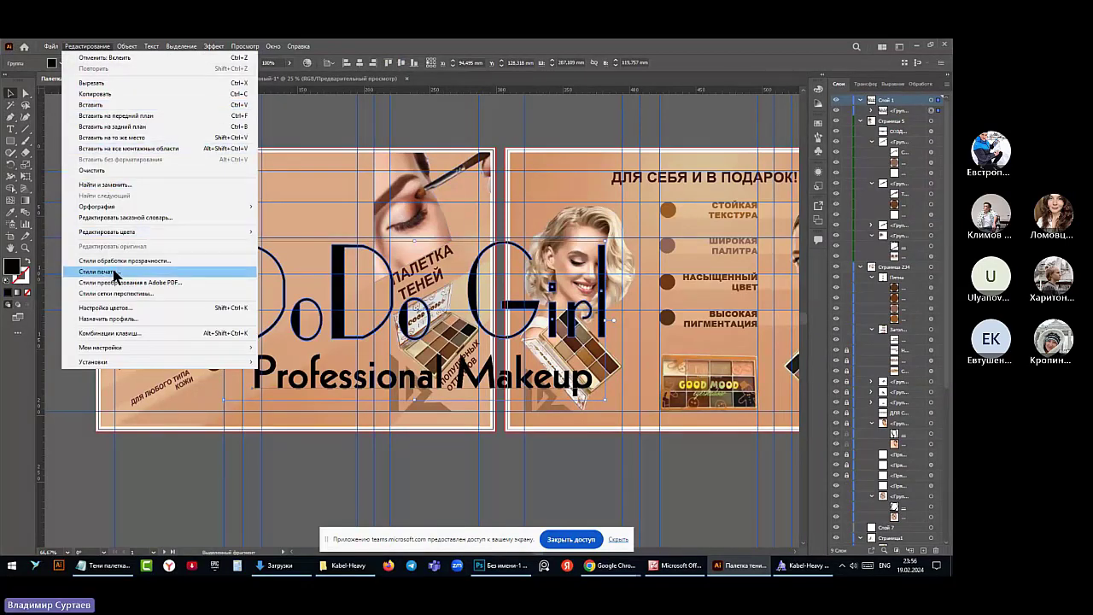
click(602, 405)
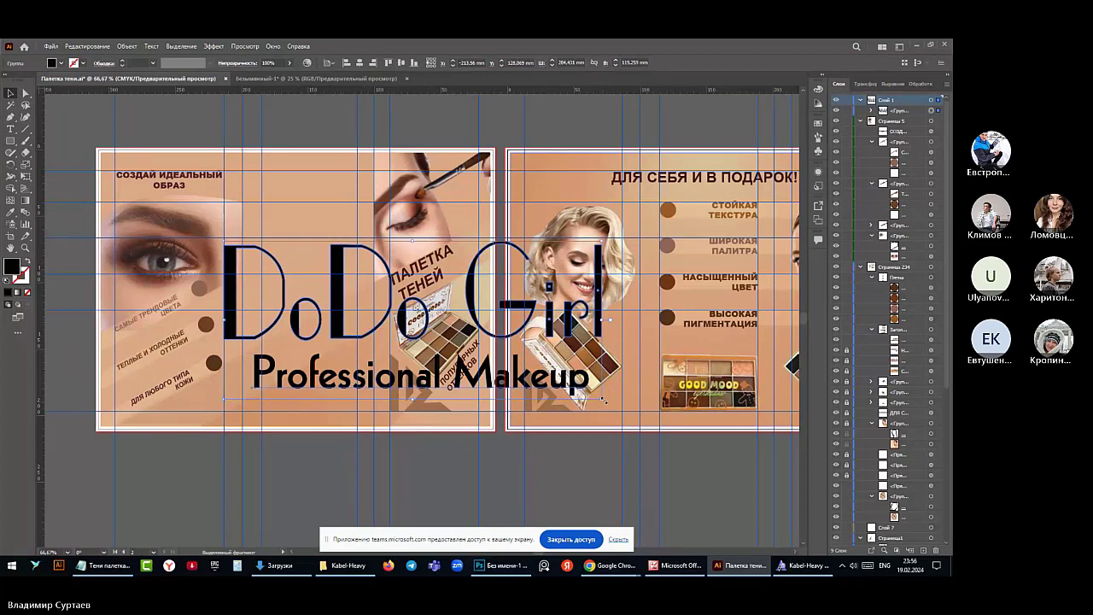
drag(602, 399, 384, 272)
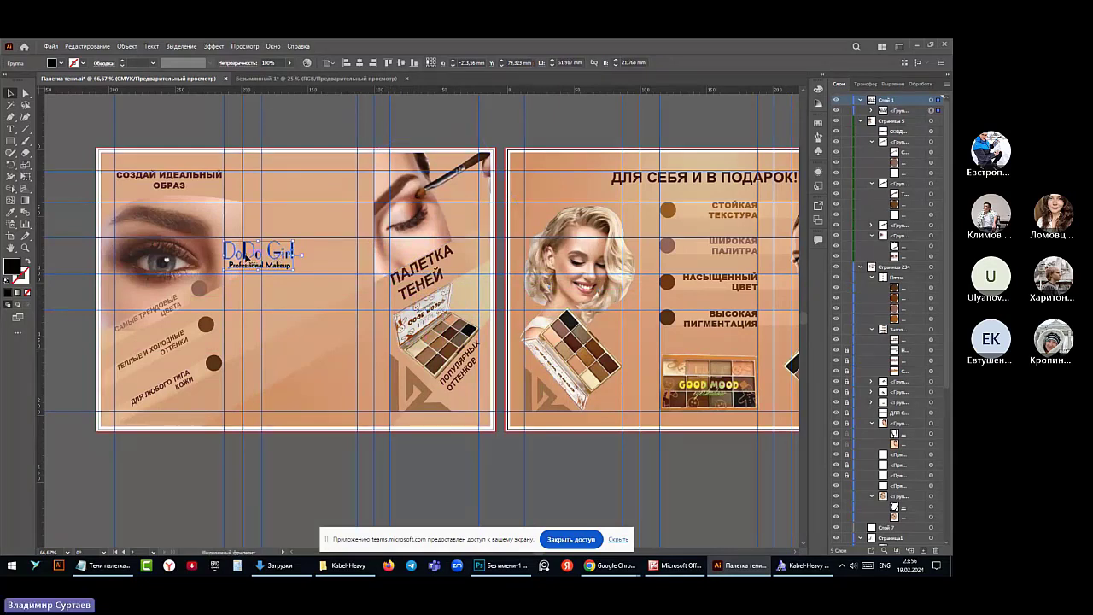
drag(245, 256, 290, 185)
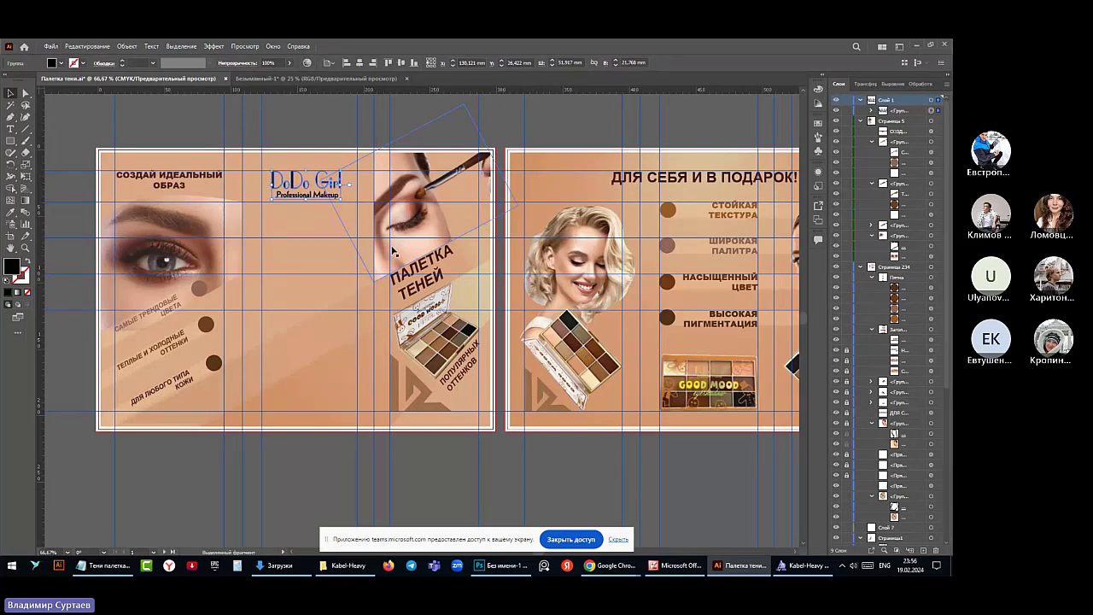
key(Right)
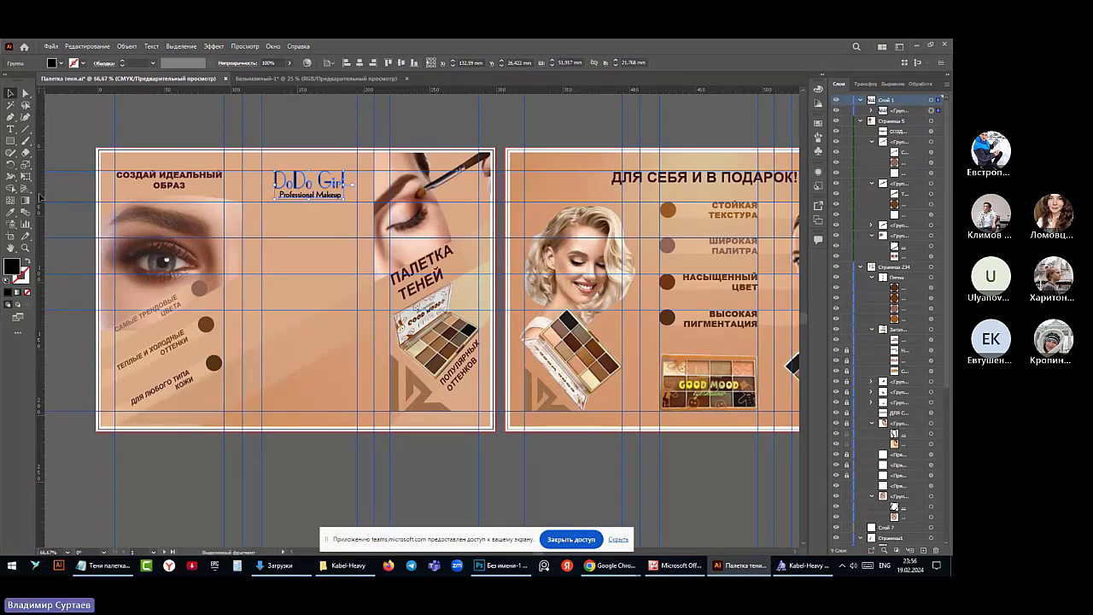
click(10, 214)
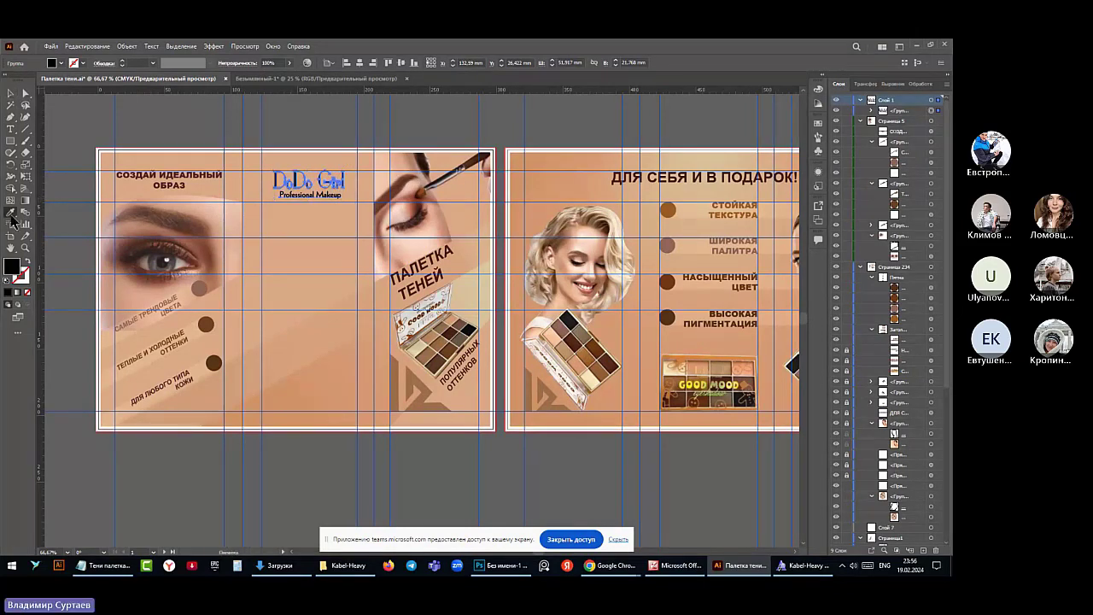
click(615, 178)
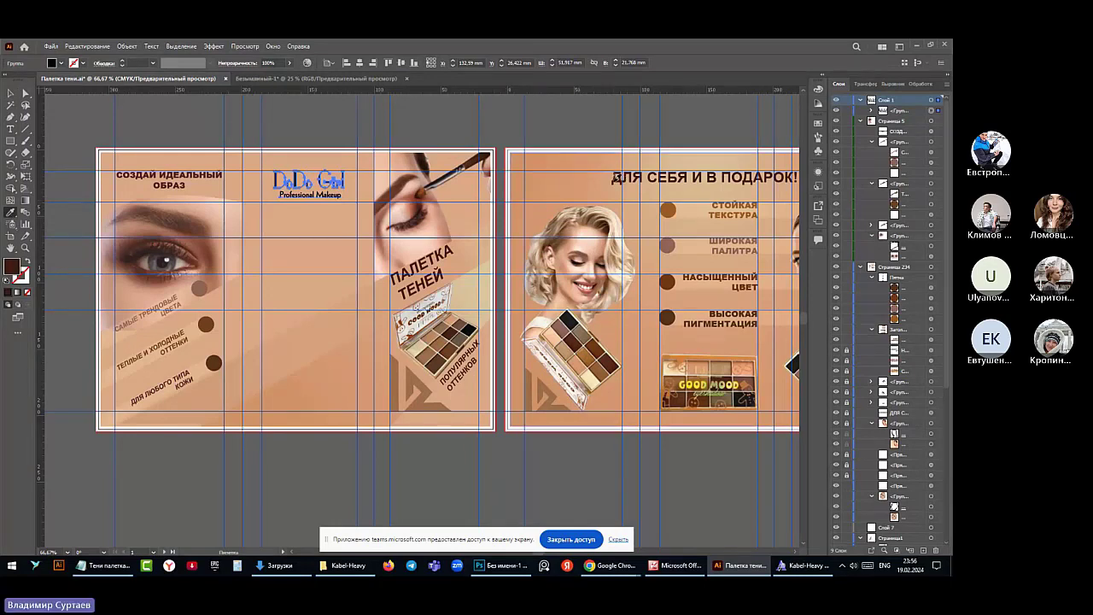
click(616, 177)
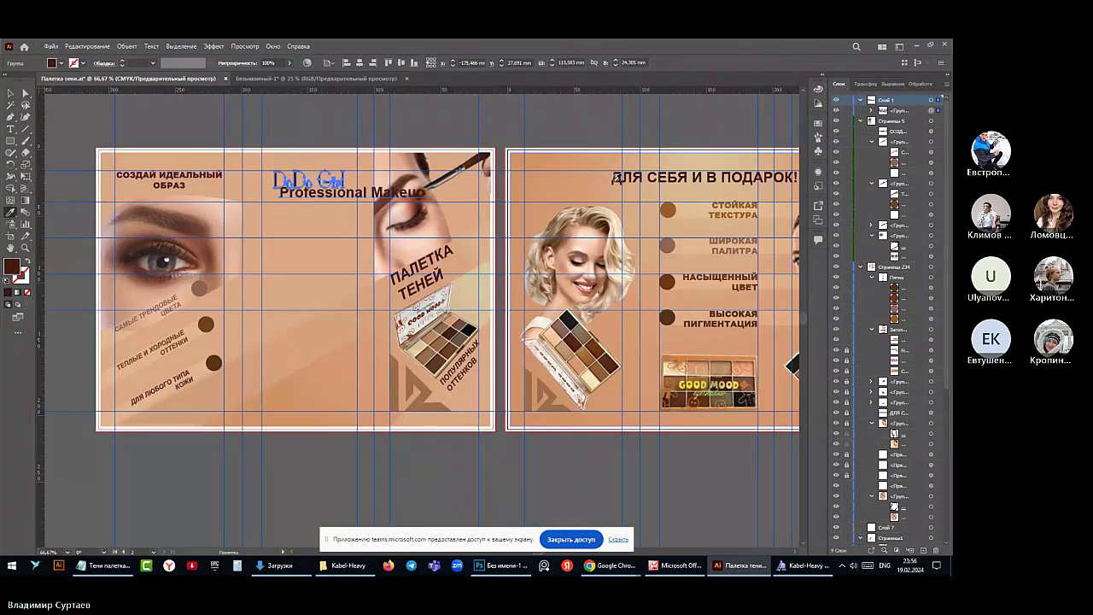
key(ctrl+z)
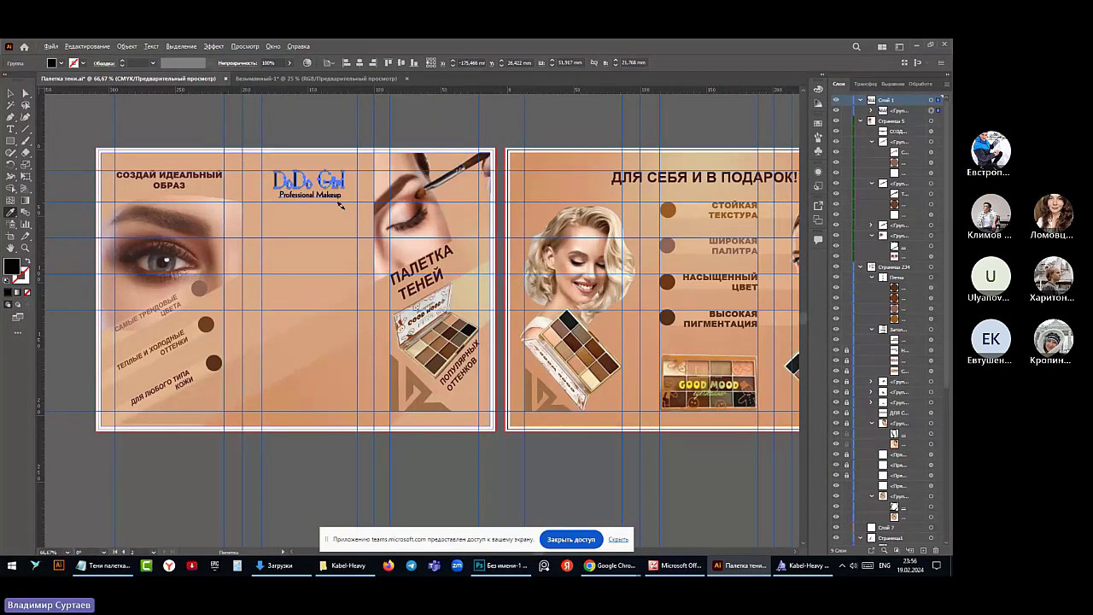
scroll(342, 177, up, 2)
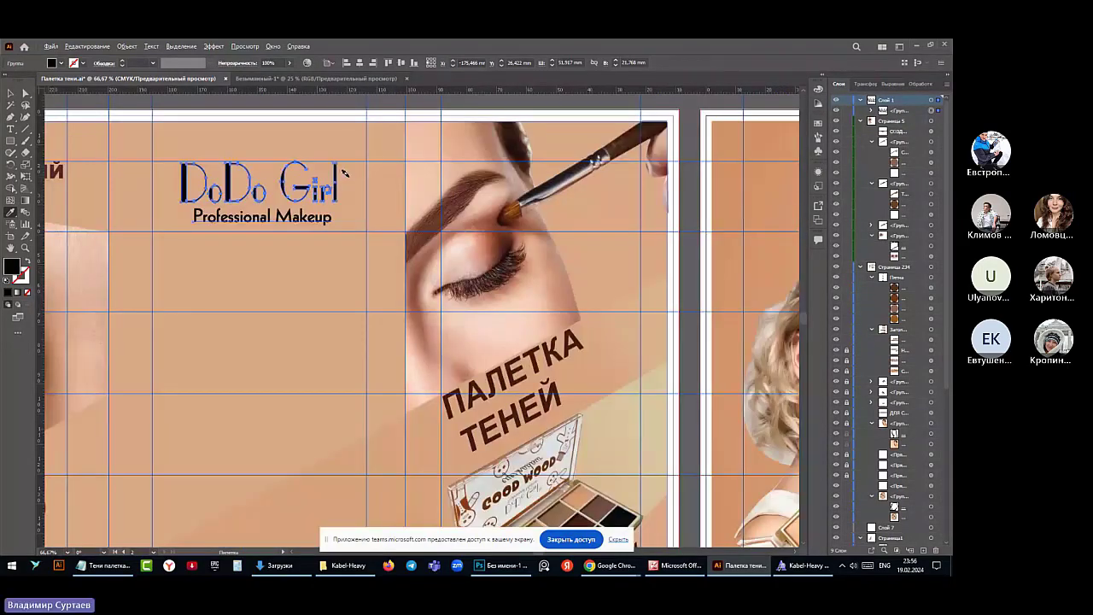
scroll(344, 174, down, 2)
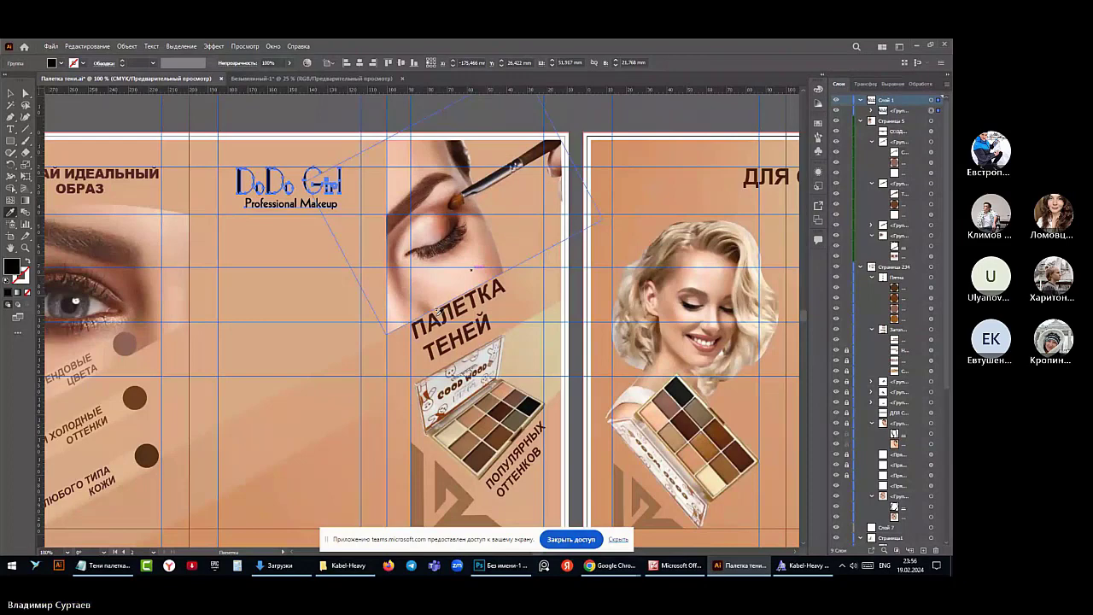
key(ctrl+z)
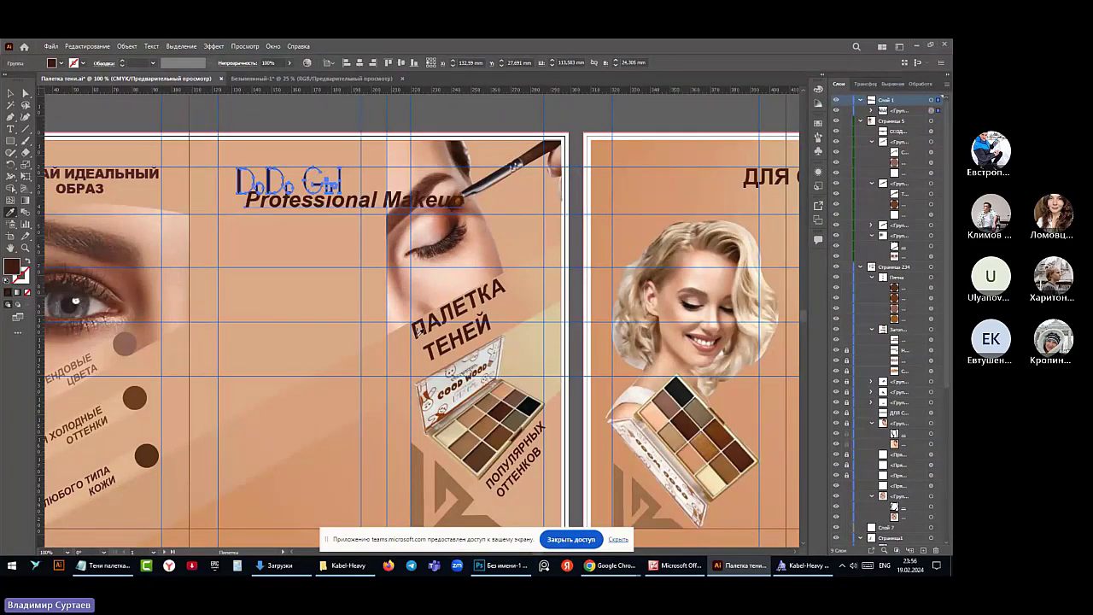
key(ctrl+shift+z)
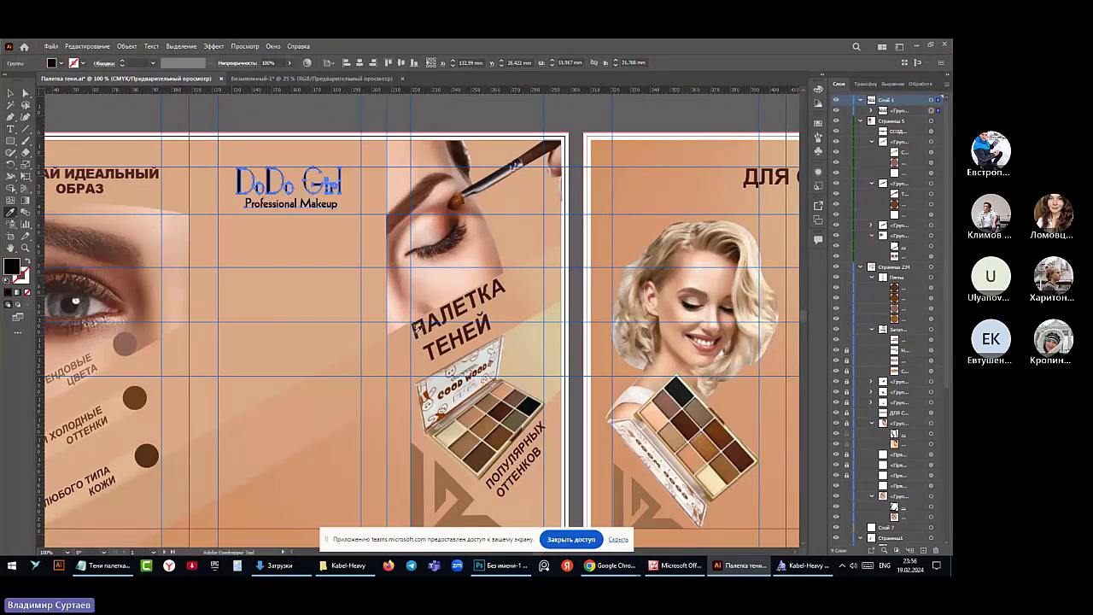
Convert the Professional Makeup text to area type and expand it into filled shapes
click(126, 46)
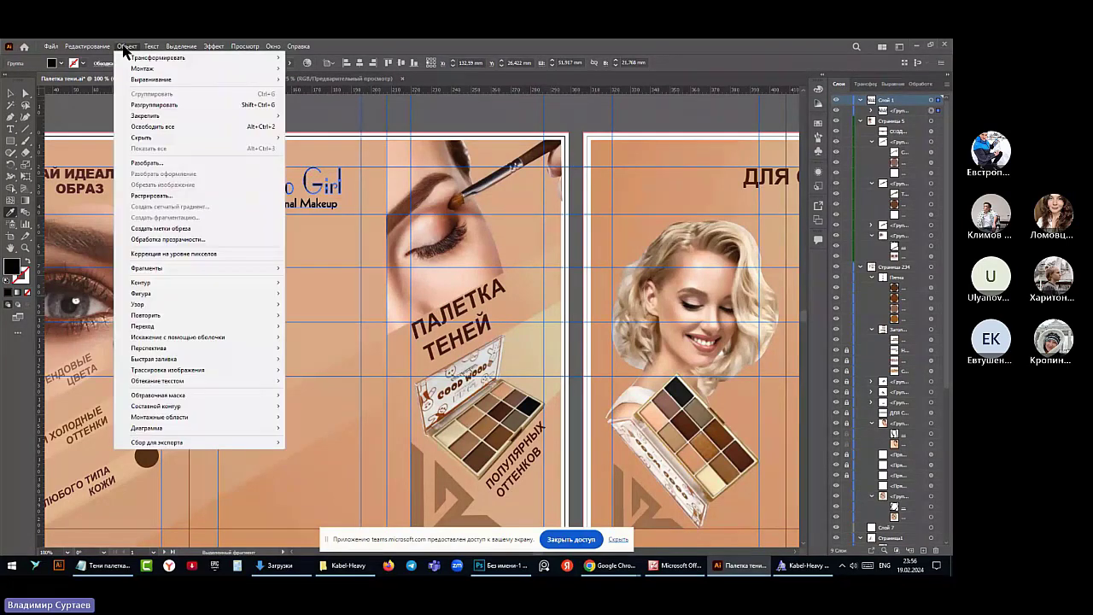
mouse_move(151, 46)
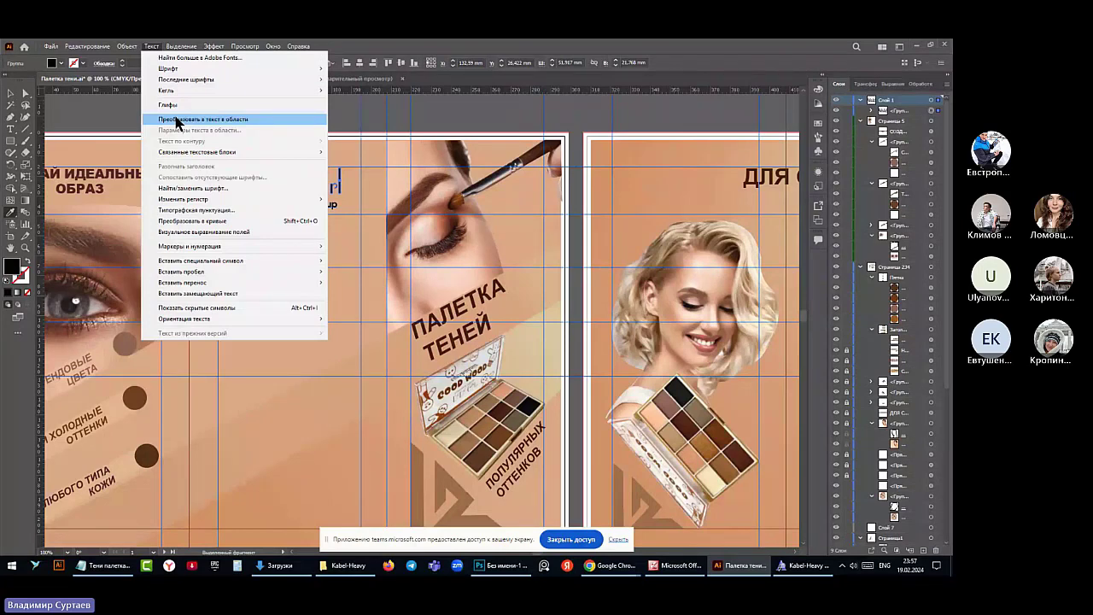
click(177, 119)
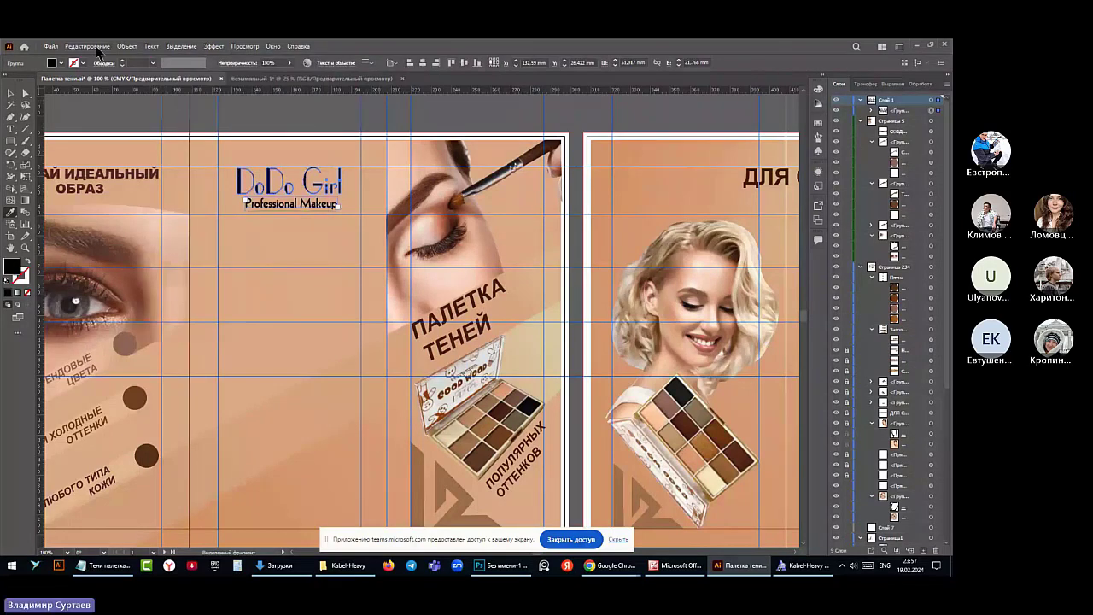
click(126, 46)
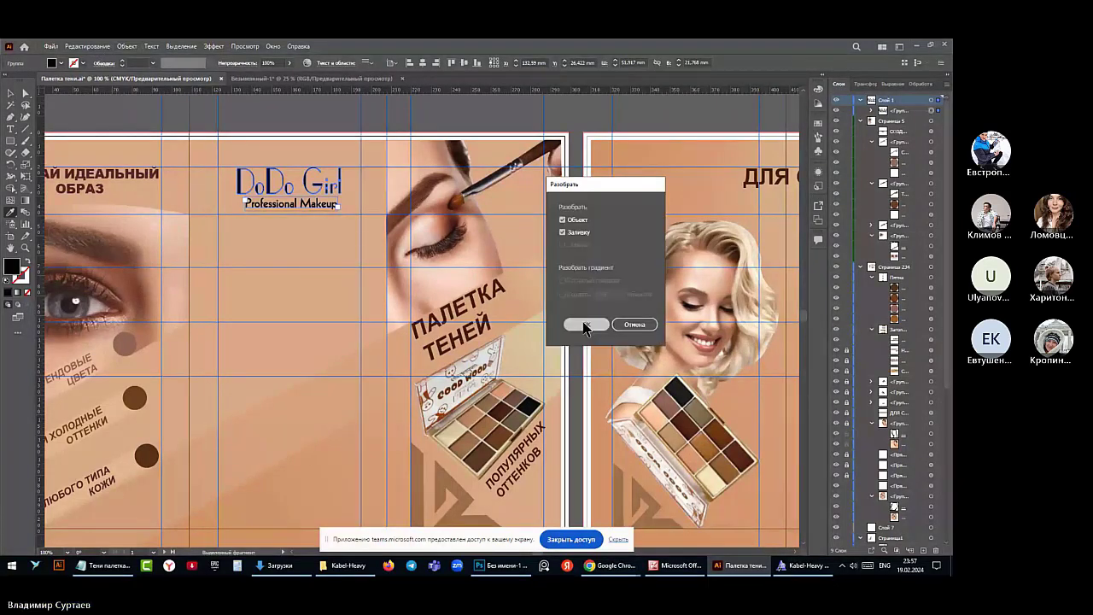
click(586, 325)
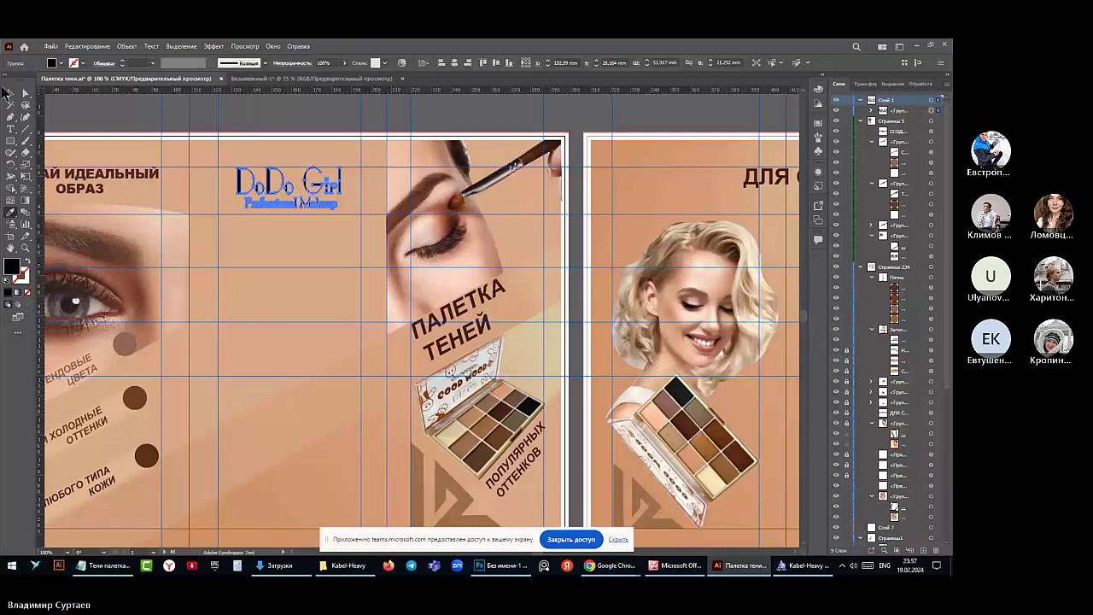
click(9, 92)
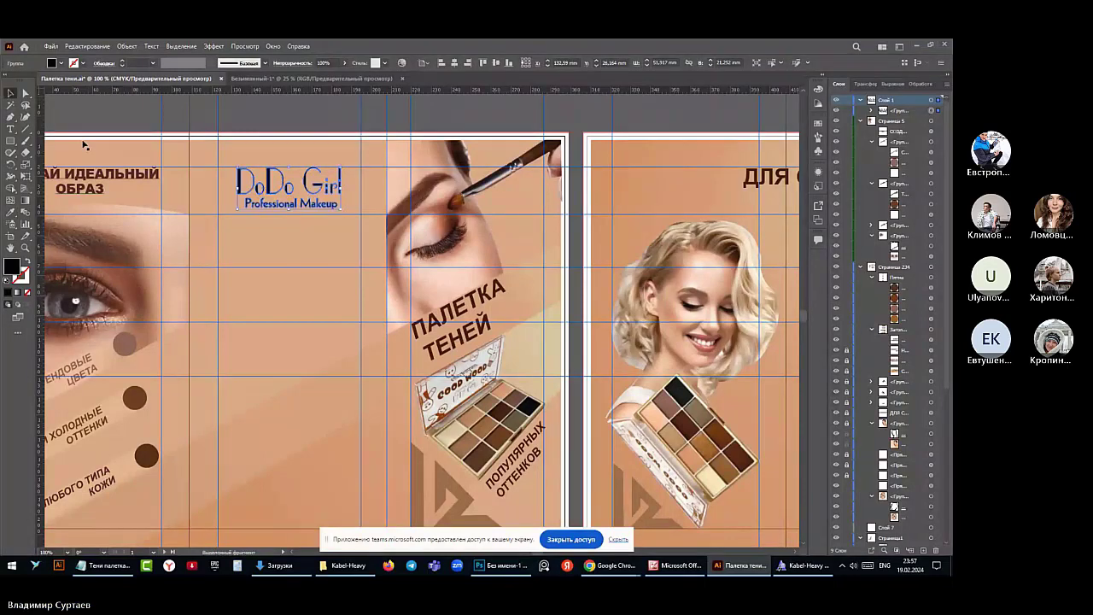
click(10, 213)
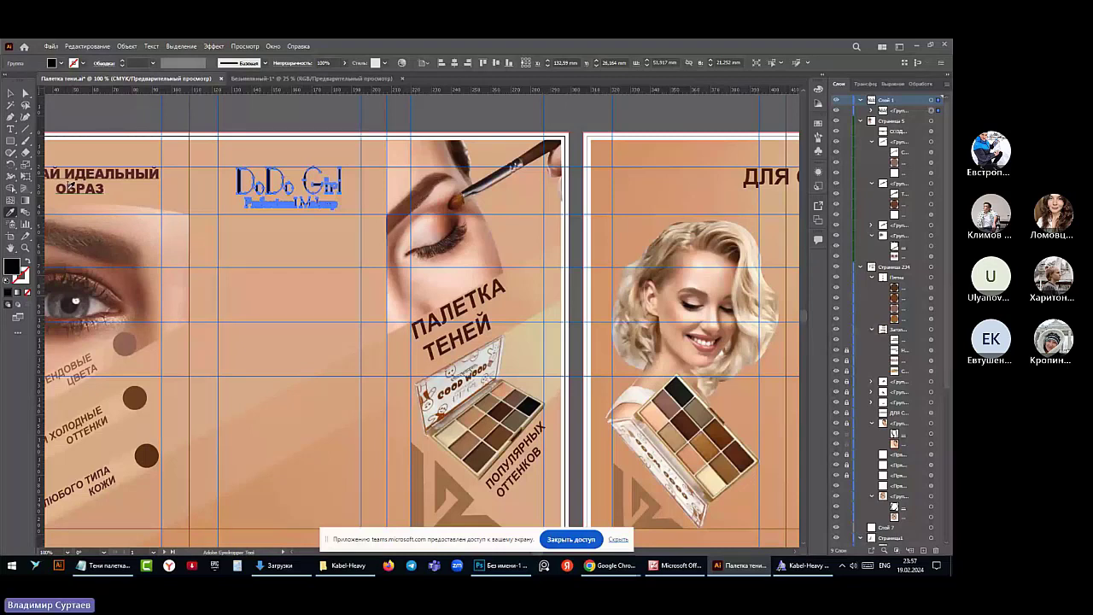
Recolour the whole DoDo Girl logo with the dark brown sampled from the brochure heading
click(70, 185)
key(v)
click(254, 118)
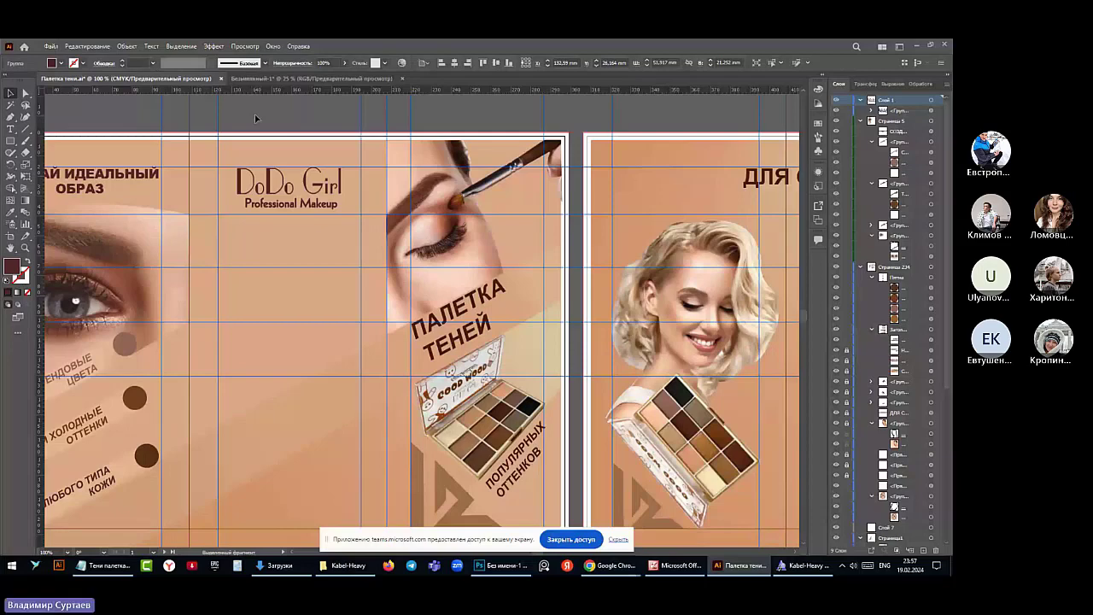
Select the left page's background picture on the eyeshadow spread
scroll(255, 118, down, 3)
scroll(260, 134, up, 2)
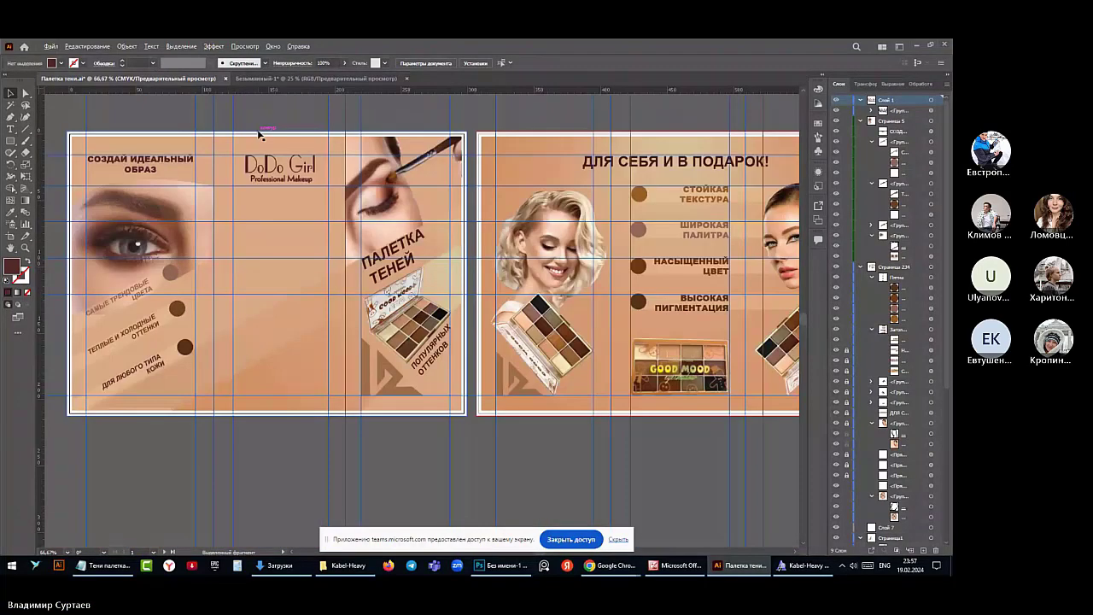
click(260, 135)
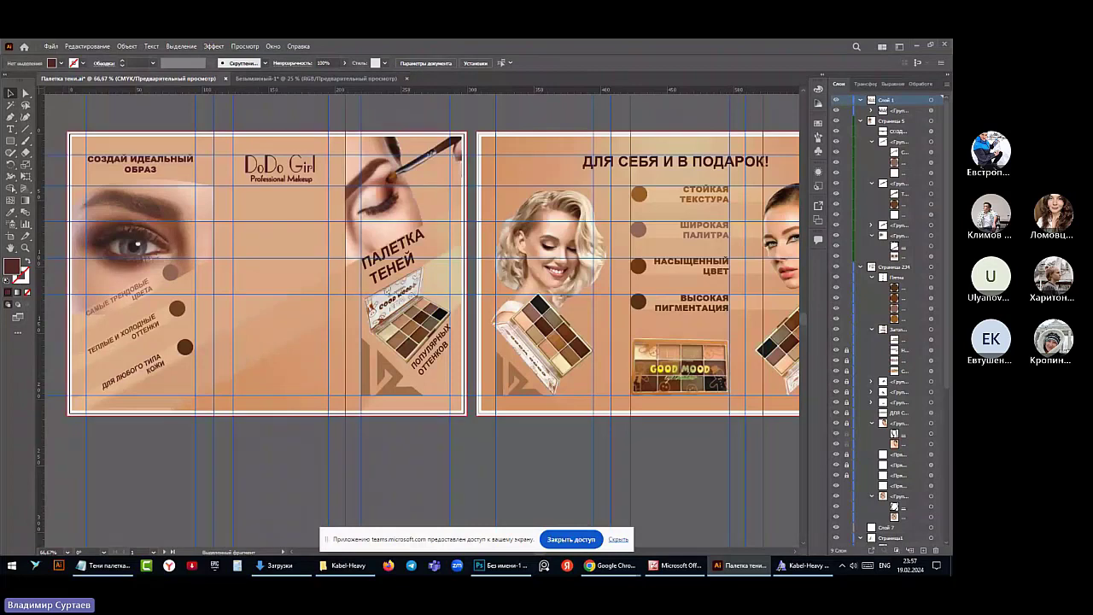
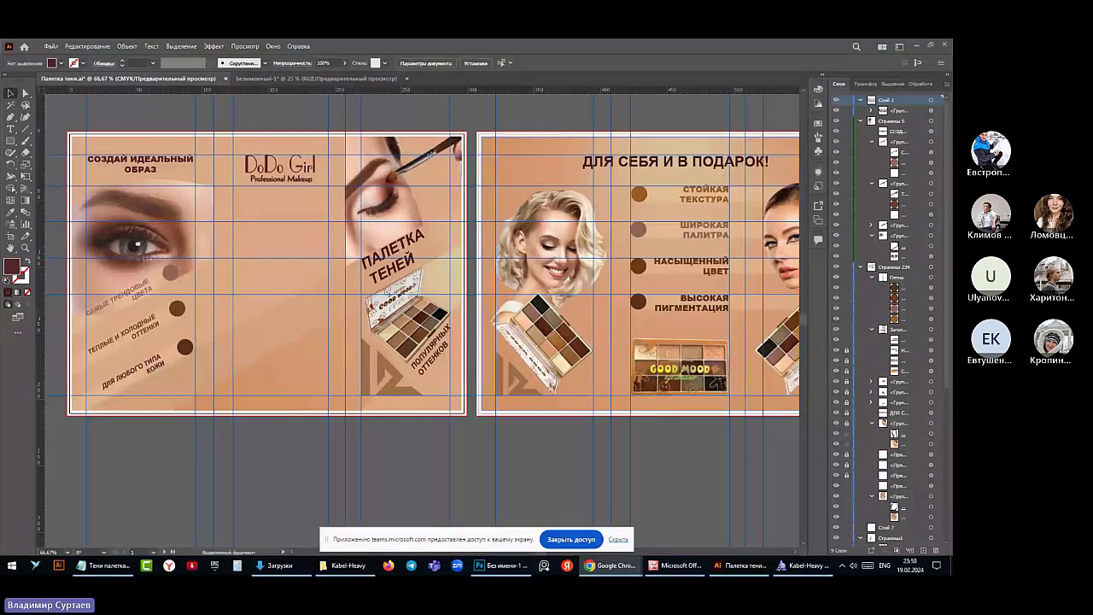
Switch the keyboard to Russian and bring up Chrome's 'контур пряник' Google Images results
key(alt+shift)
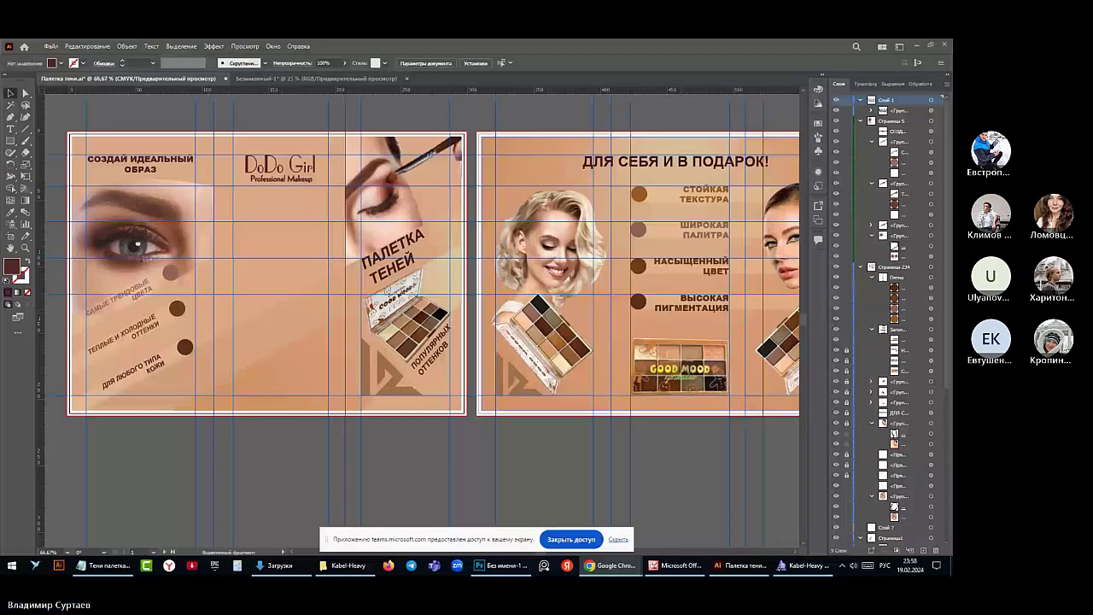
key(alt+Tab)
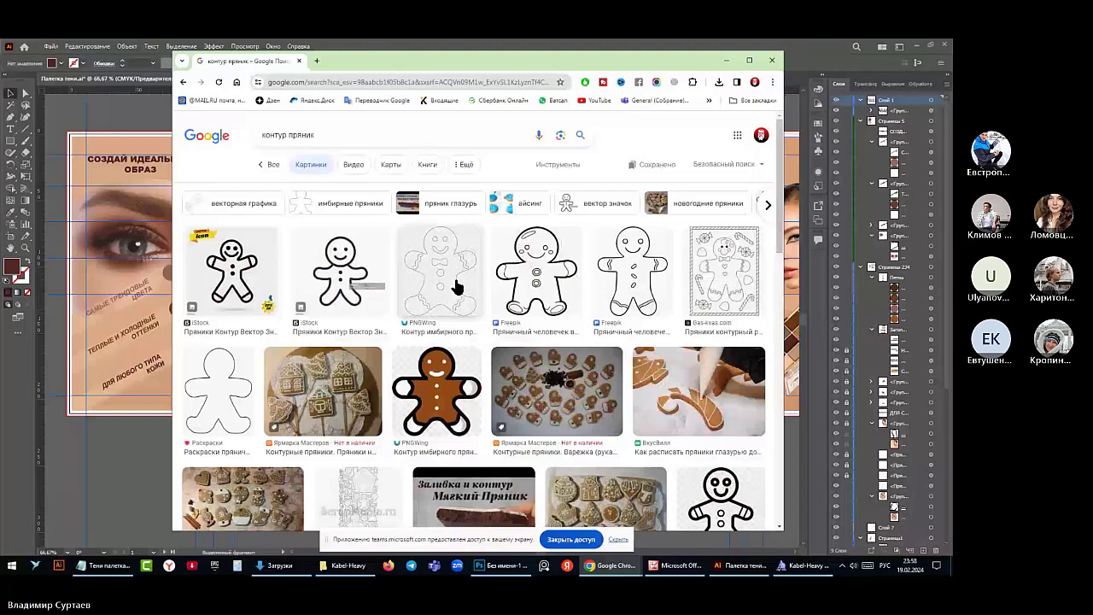
Save the transparent gingerbread outline PNG from PNGWing, then minimize Chrome
click(457, 287)
click(513, 265)
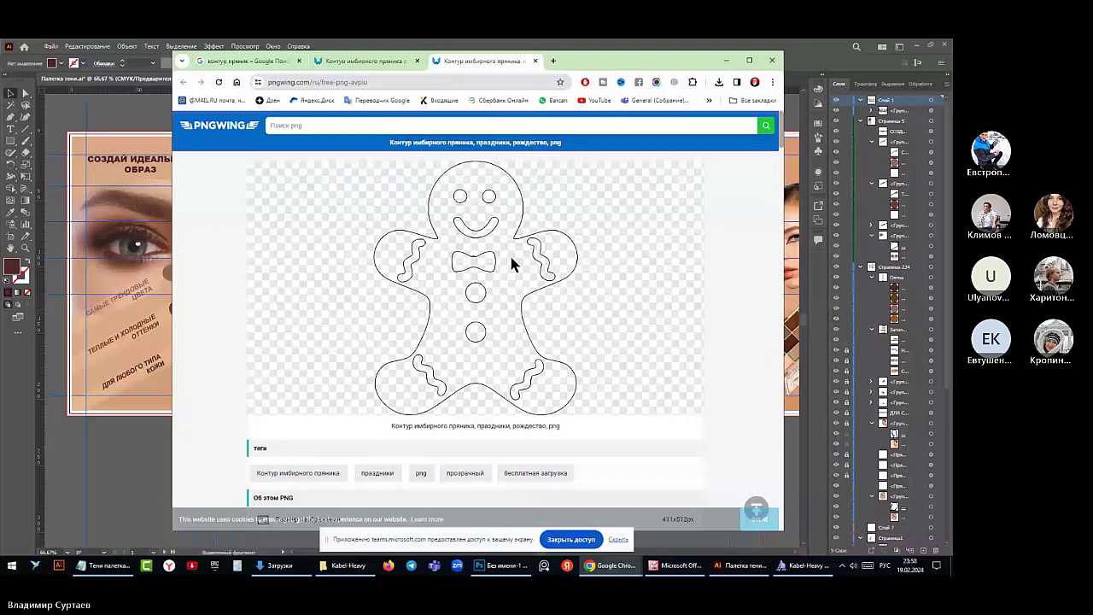
right_click(512, 265)
click(547, 299)
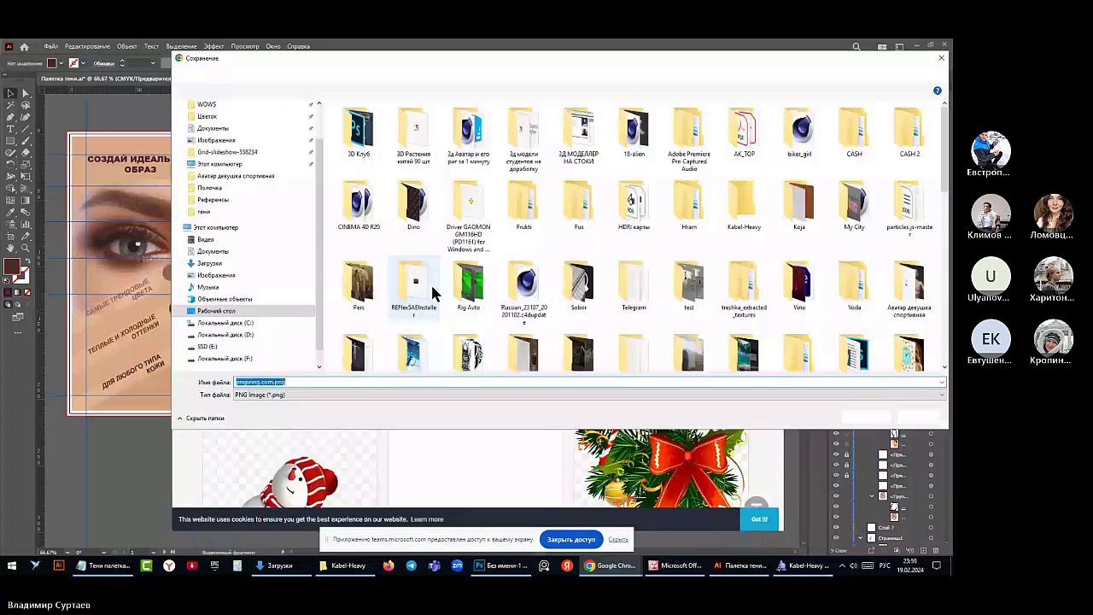
key(Return)
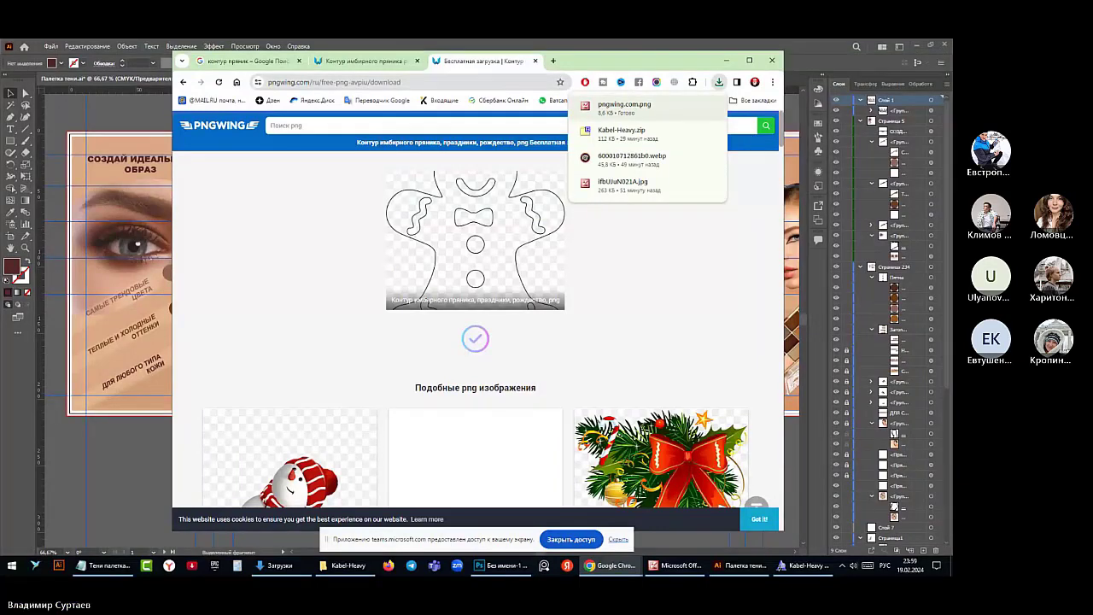
click(624, 106)
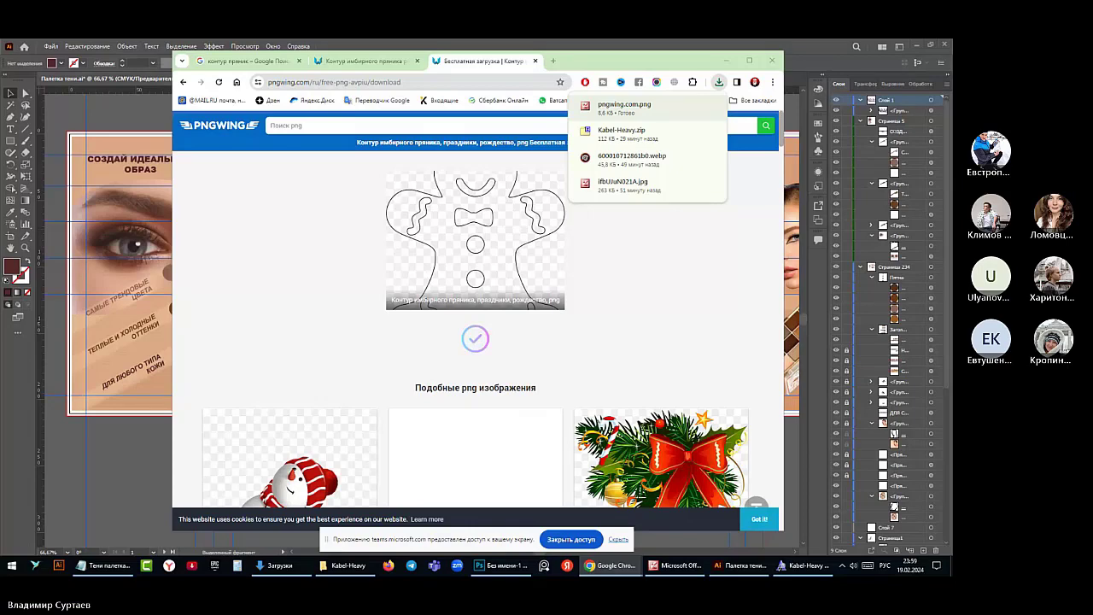
click(729, 62)
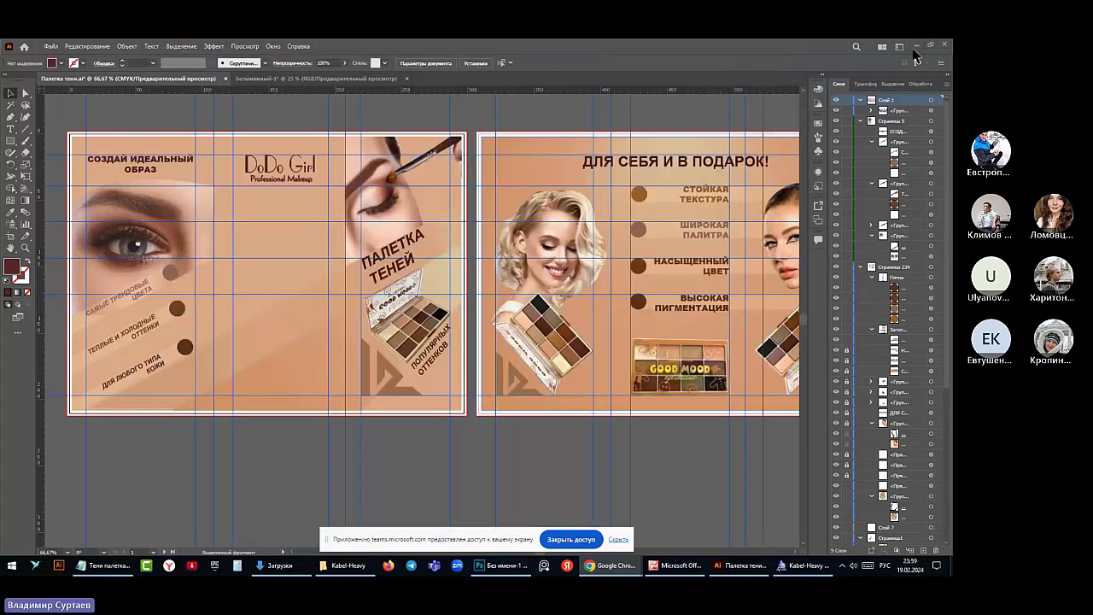
Bring pngwing.com.png from the desktop onto the left artboard and maximize Illustrator
click(915, 48)
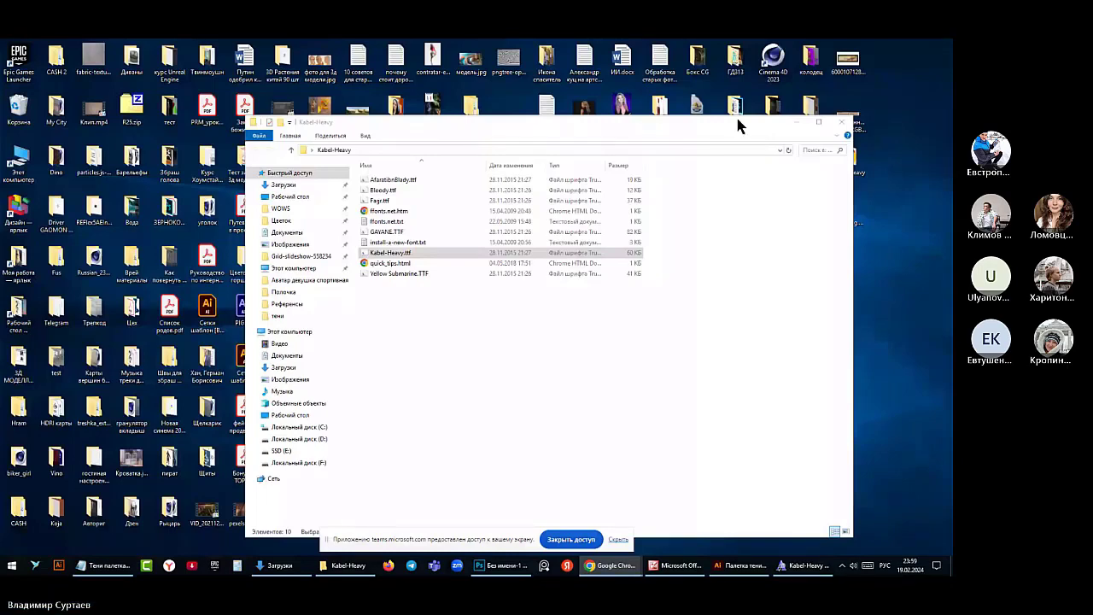
drag(739, 126, 846, 209)
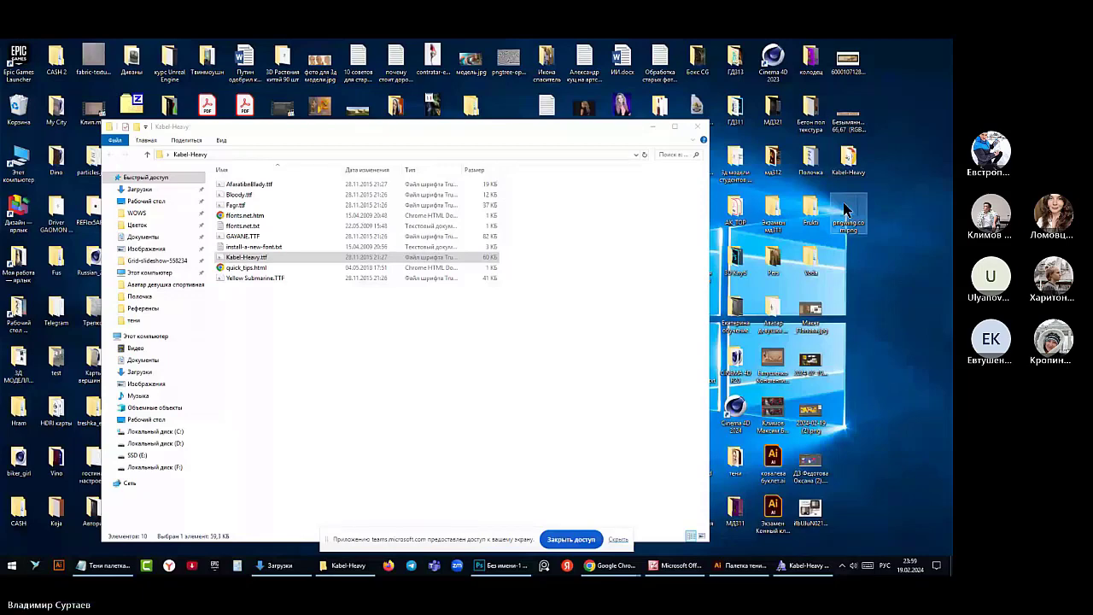
key(alt+Tab)
click(369, 361)
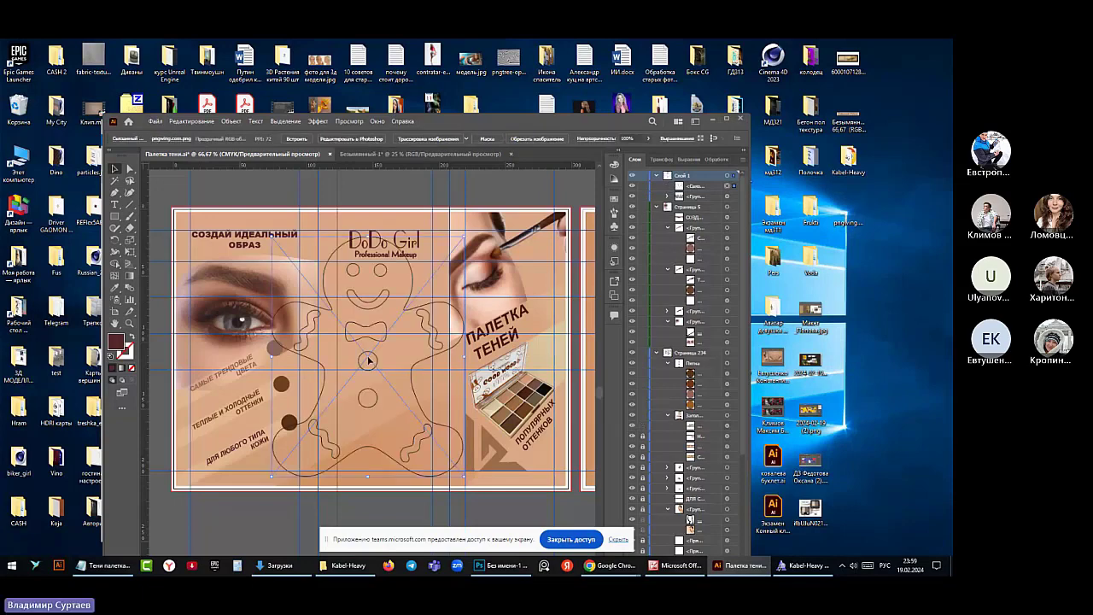
click(726, 119)
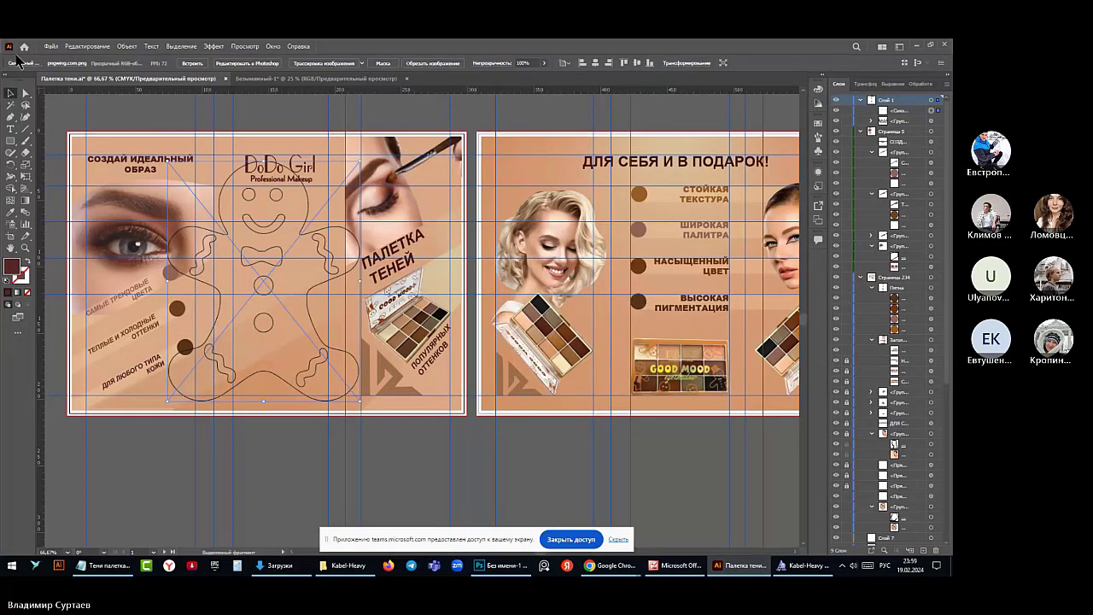
Paste the gingerbread on all artboards and scale it down beneath the DoDo Girl logo
click(73, 46)
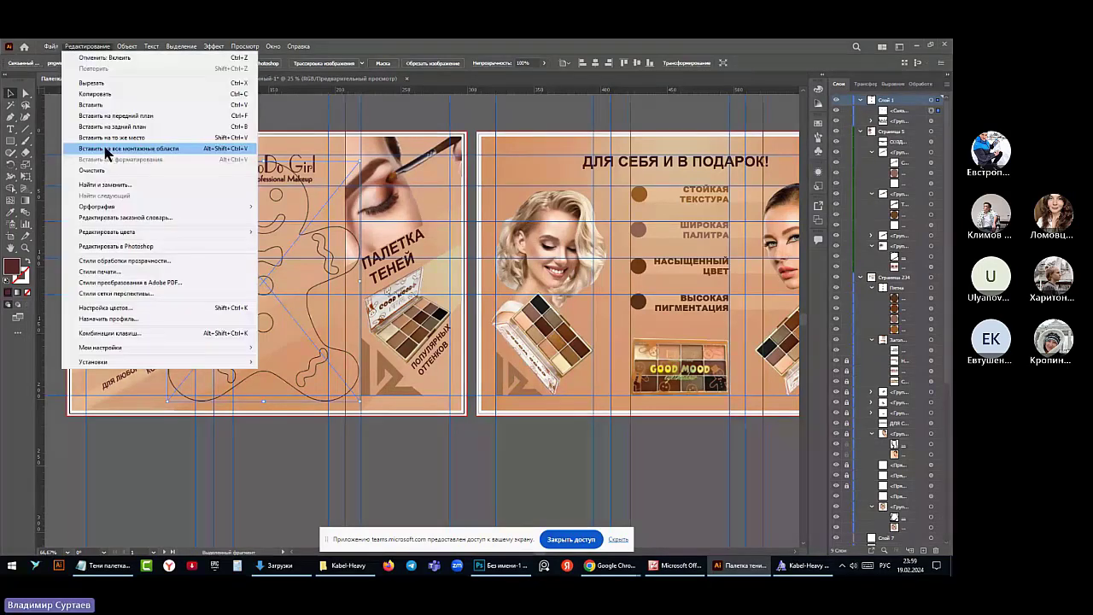
click(107, 149)
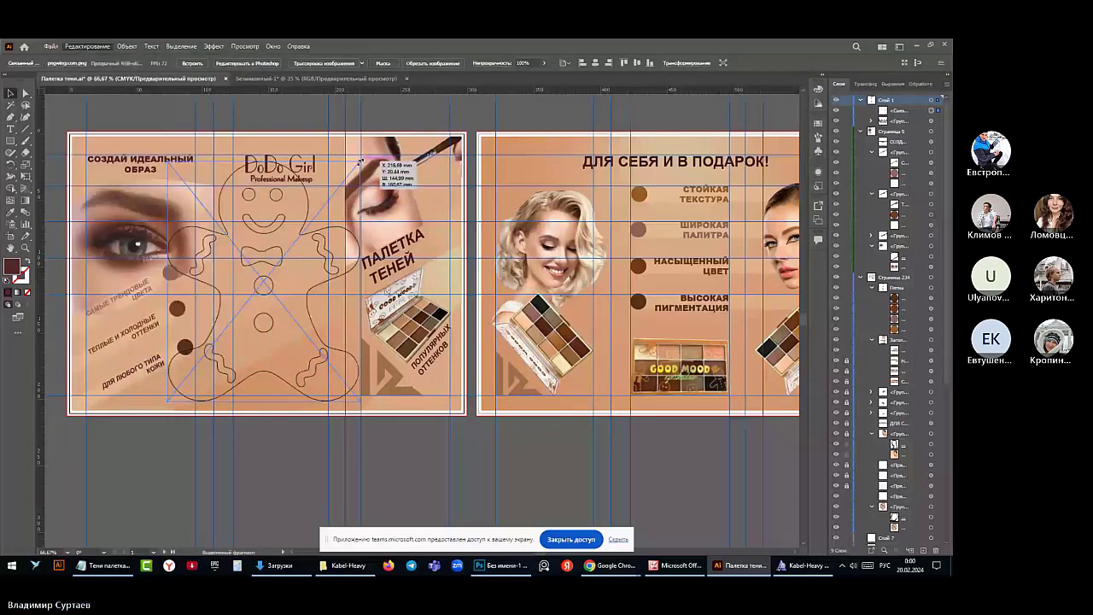
drag(360, 159, 344, 173)
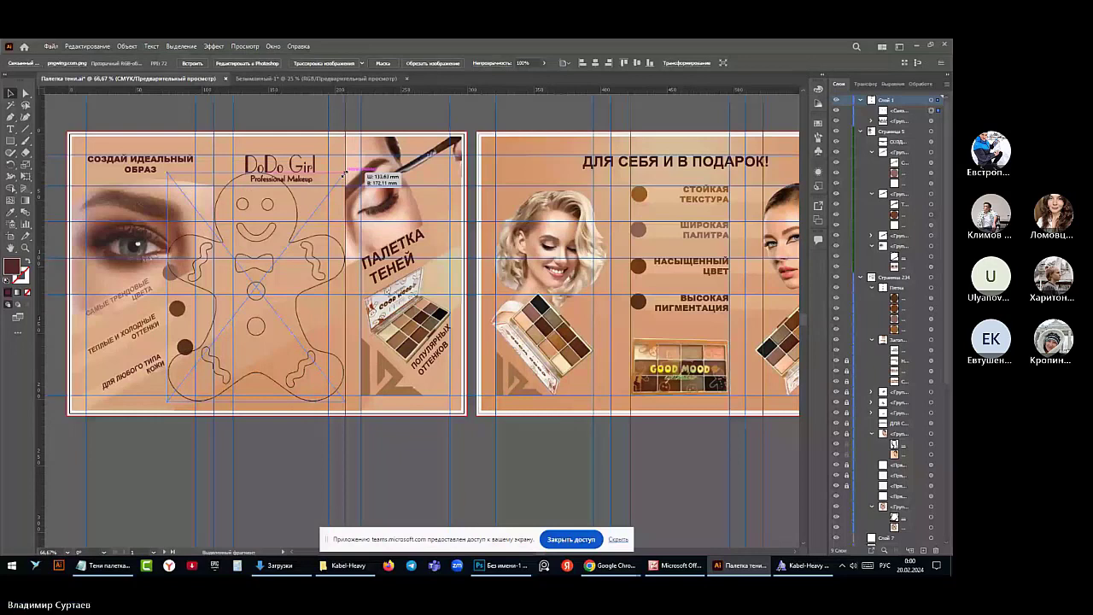
drag(344, 173, 274, 243)
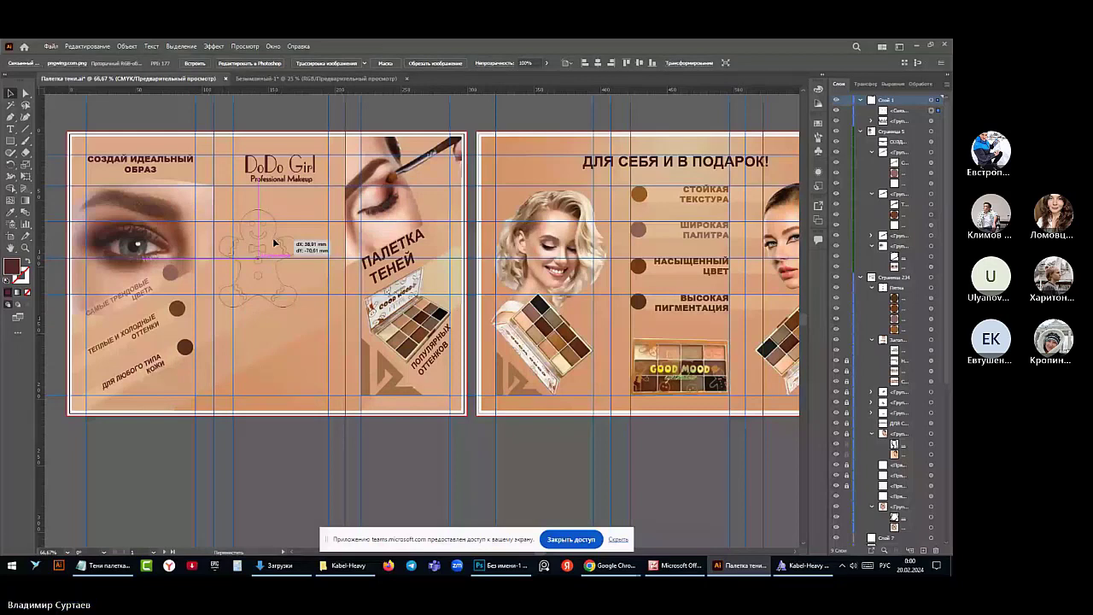
drag(274, 243, 244, 227)
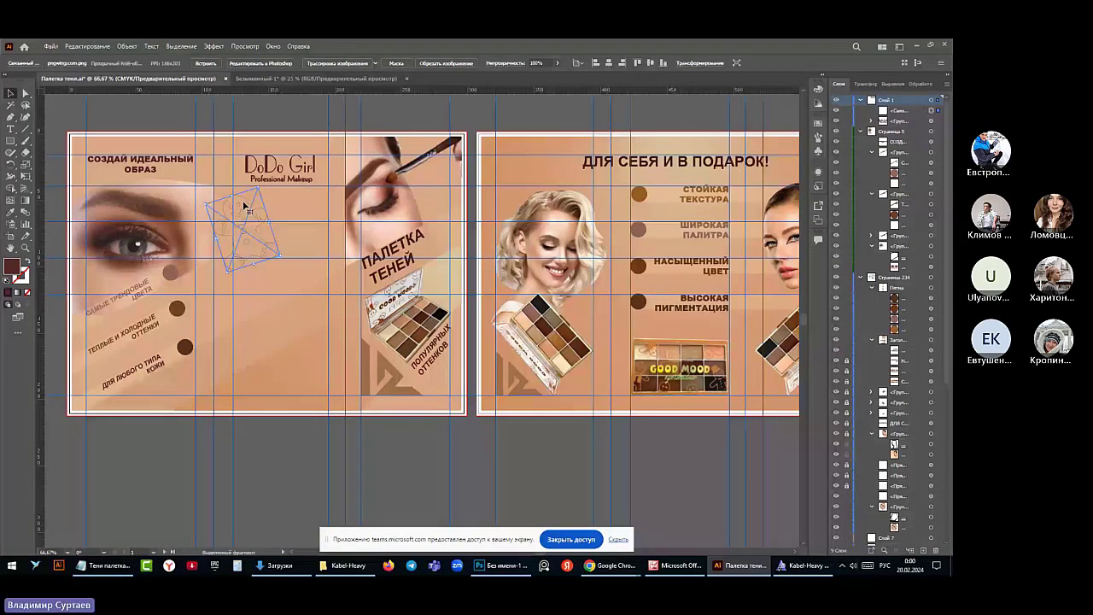
Duplicate the gingerbread lower on the artboard, rotating and repositioning the copy, then zoom to check
drag(245, 206, 281, 295)
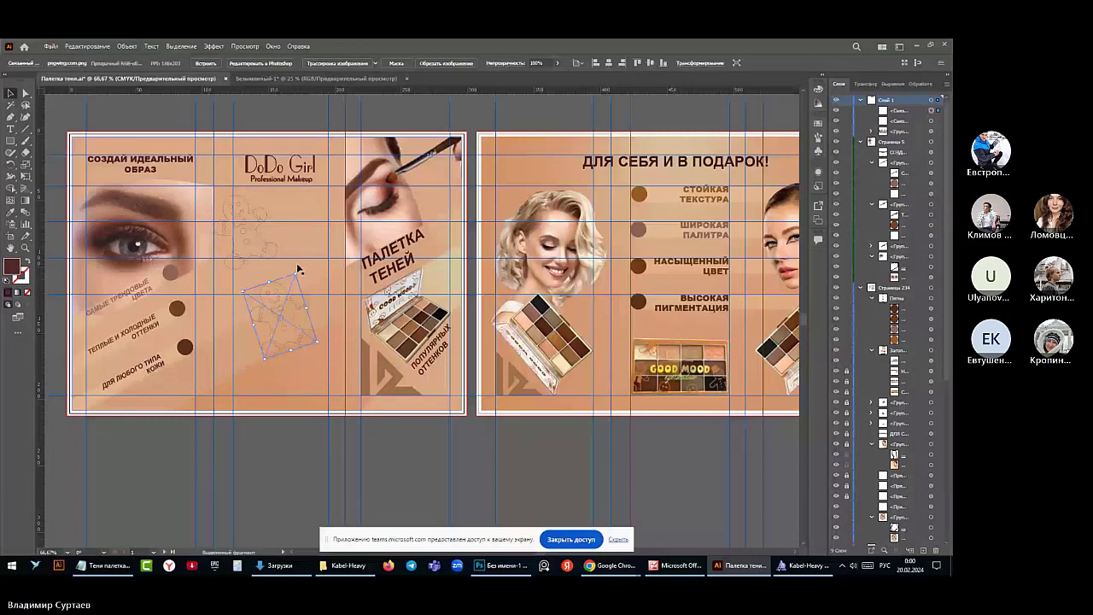
drag(298, 270, 298, 327)
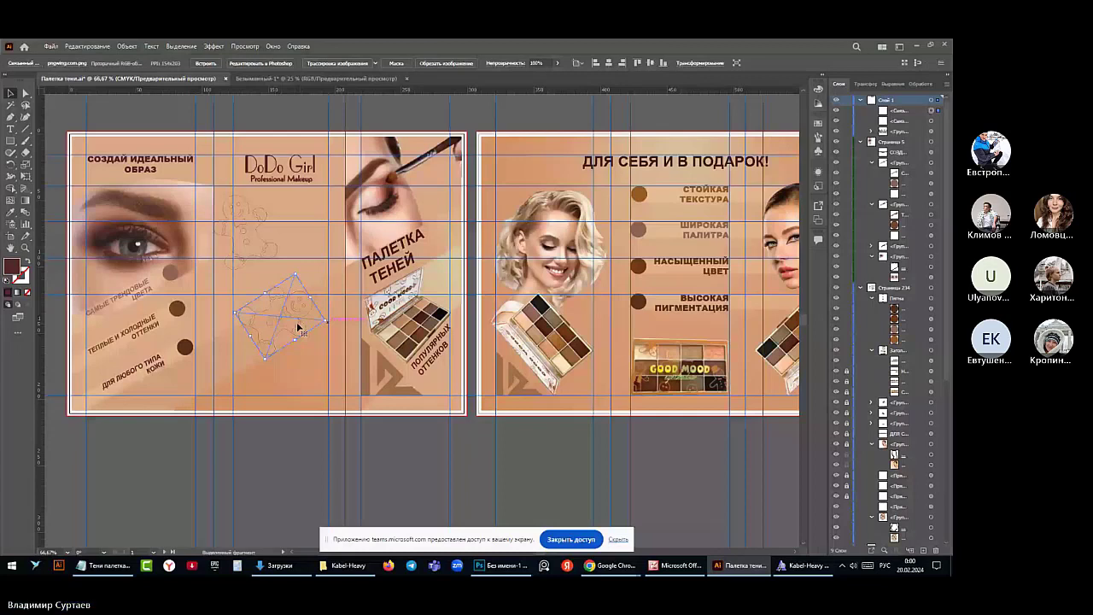
drag(298, 327, 253, 345)
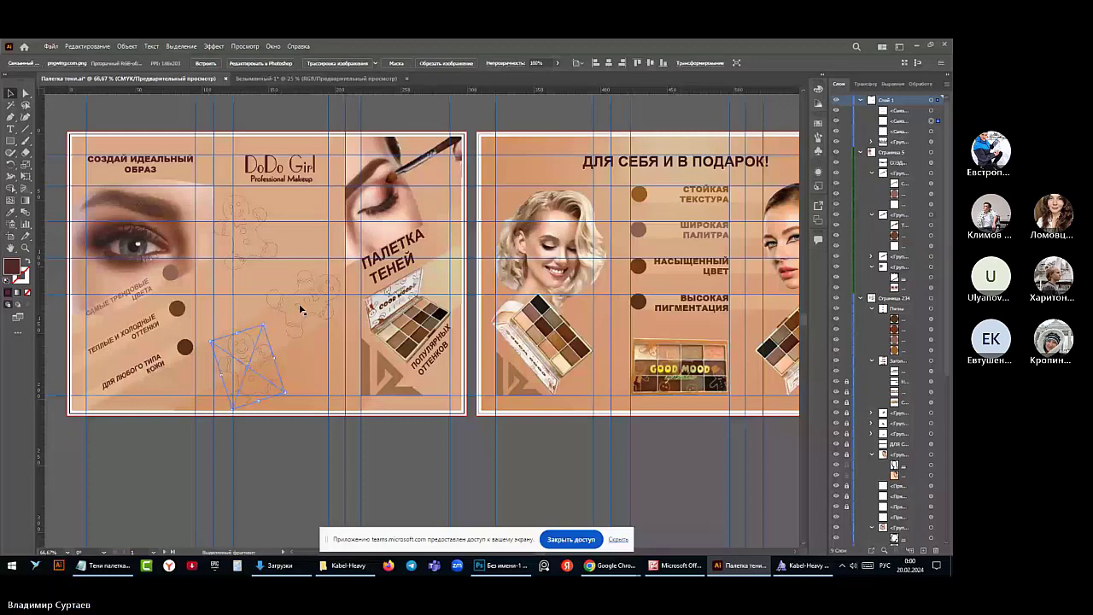
key(ctrl+shift+a)
scroll(249, 271, up, 2)
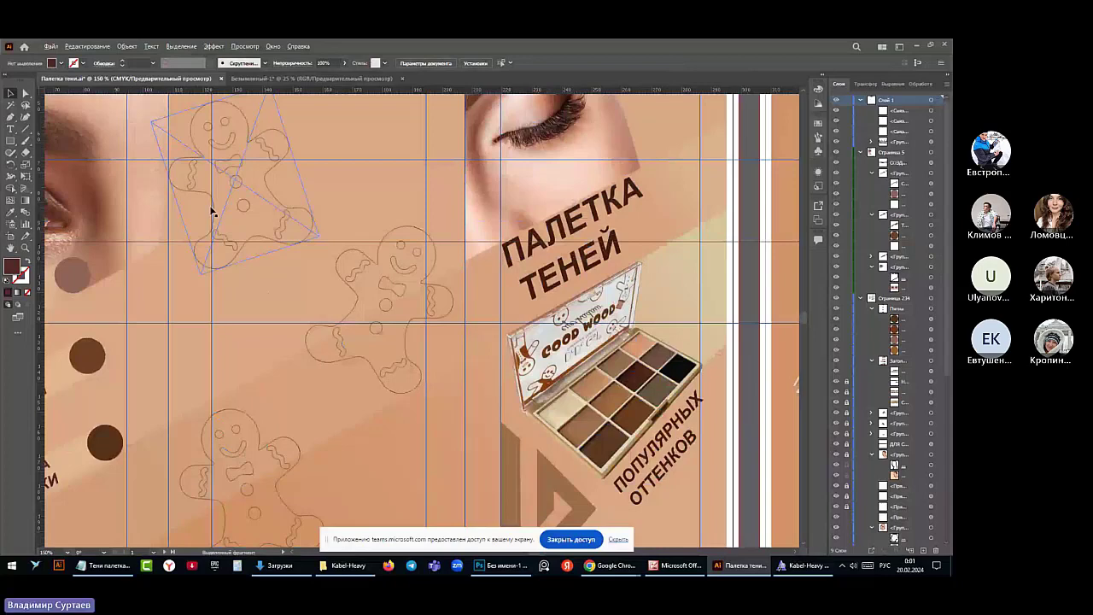
key(ctrl+1)
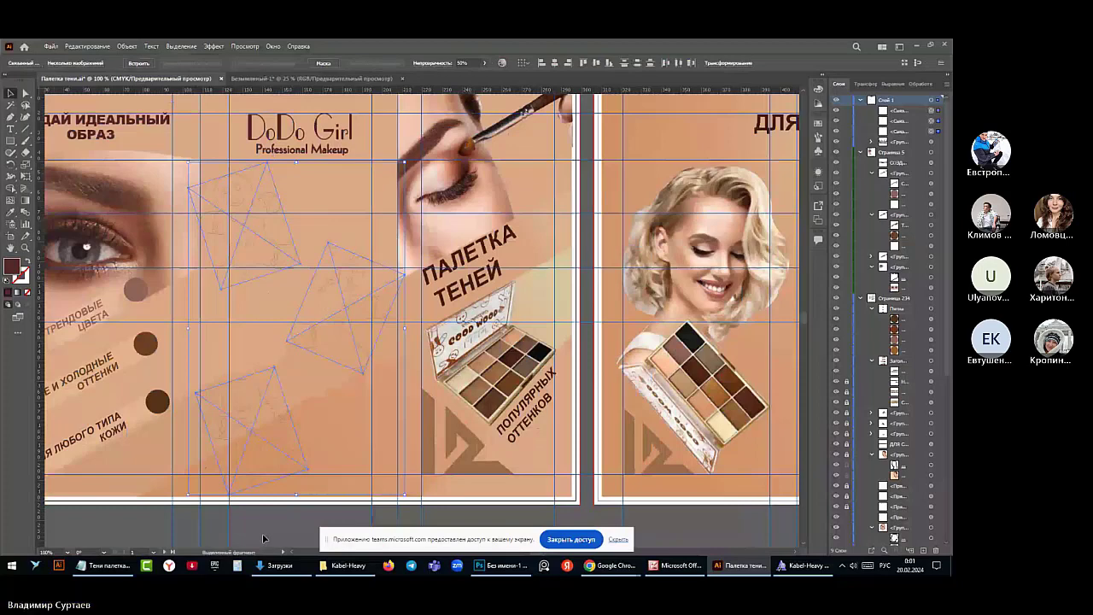
Deselect the gingerbread outlines once they are faded to 50% opacity
click(352, 466)
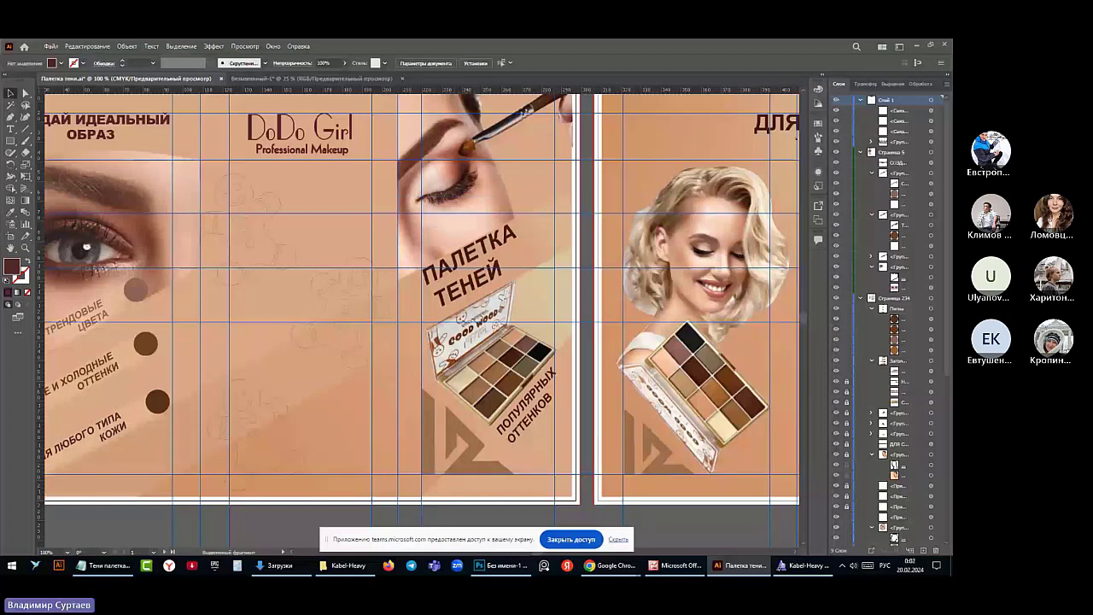
mouse_move(301, 573)
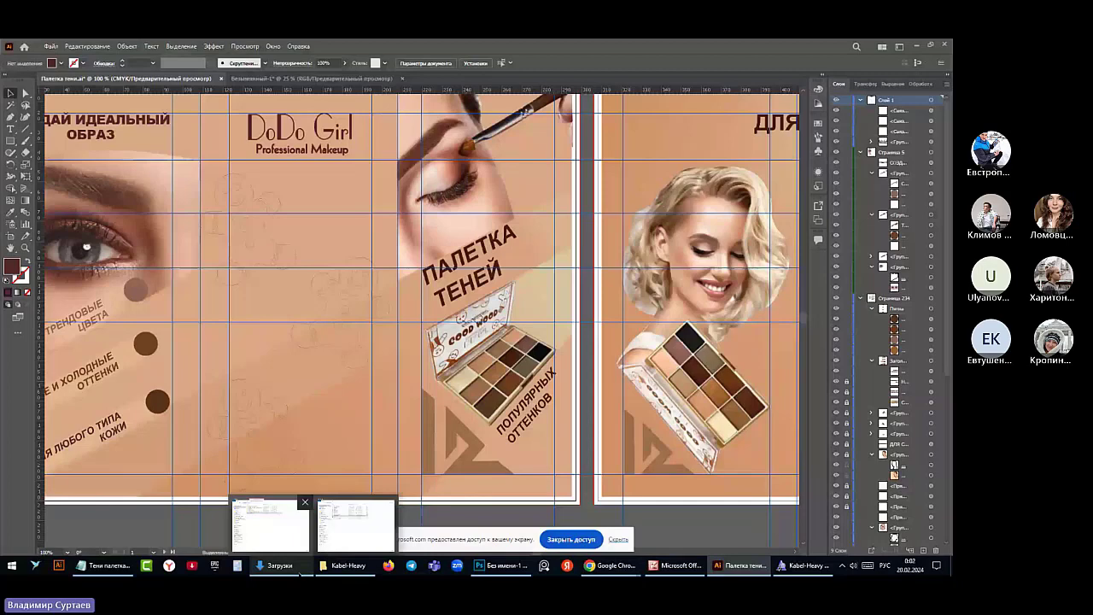
Close the Kabel-Heavy font folder and return to the Ozon DoDo Girl palette listing
click(355, 525)
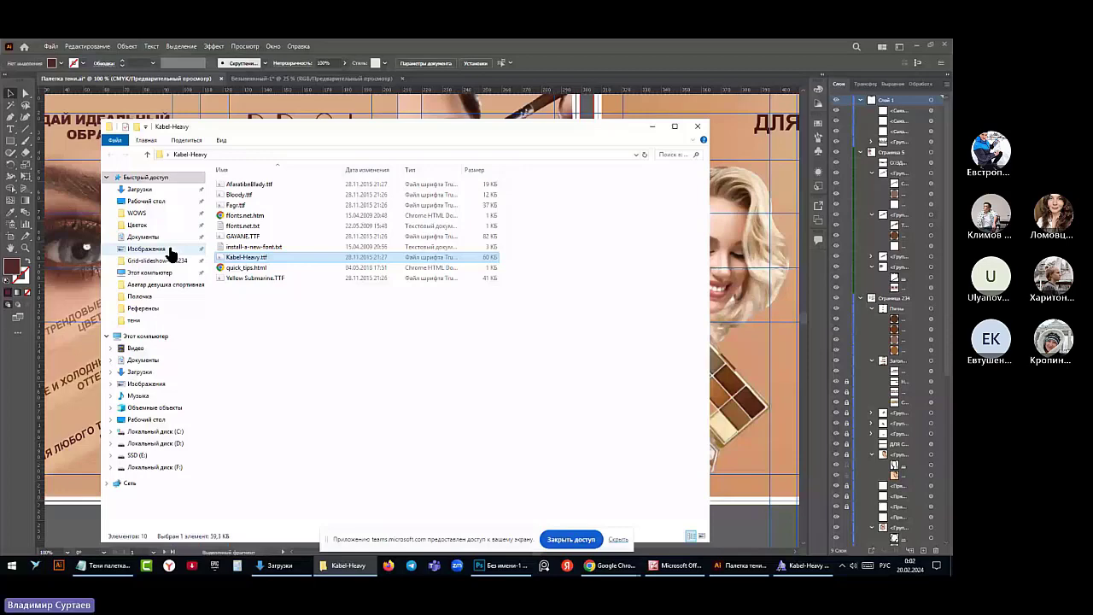
key(alt+F4)
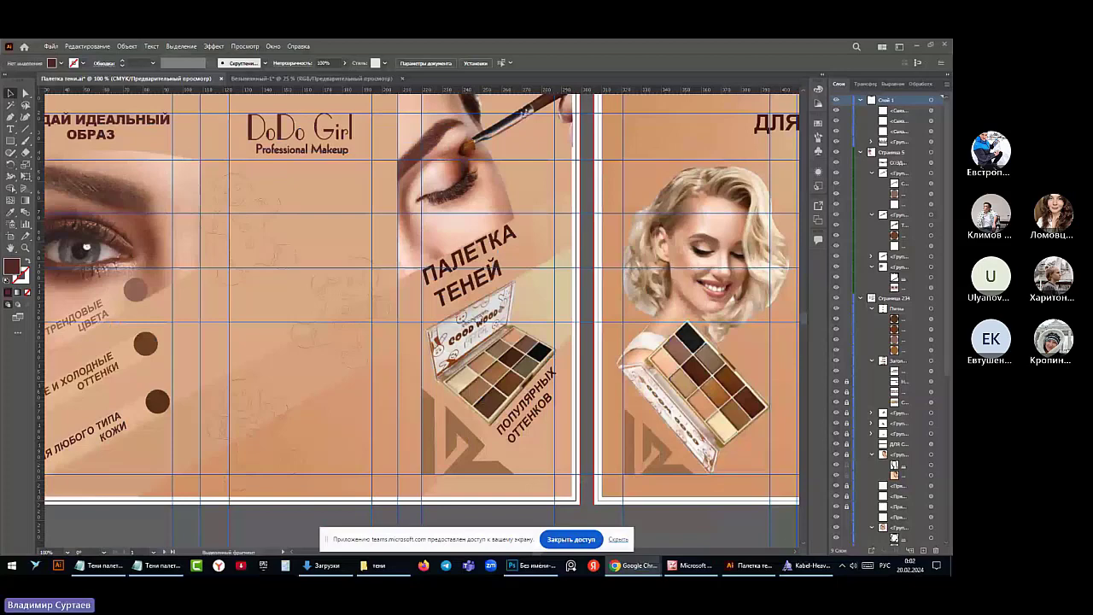
key(alt+Tab)
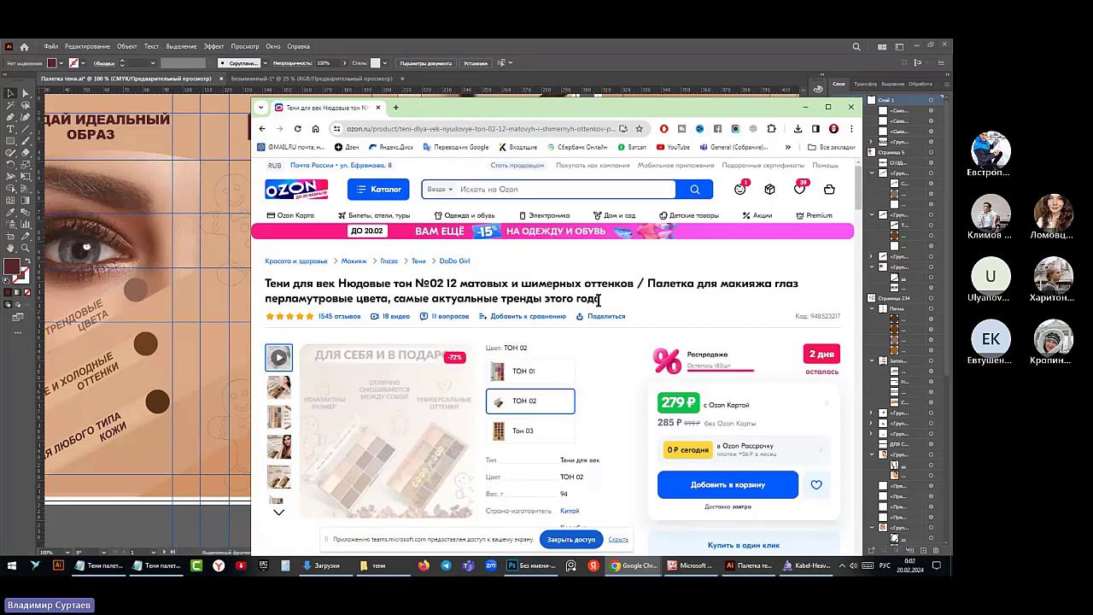
Select the full Ozon eyeshadow palette product title for copying
drag(599, 299, 287, 295)
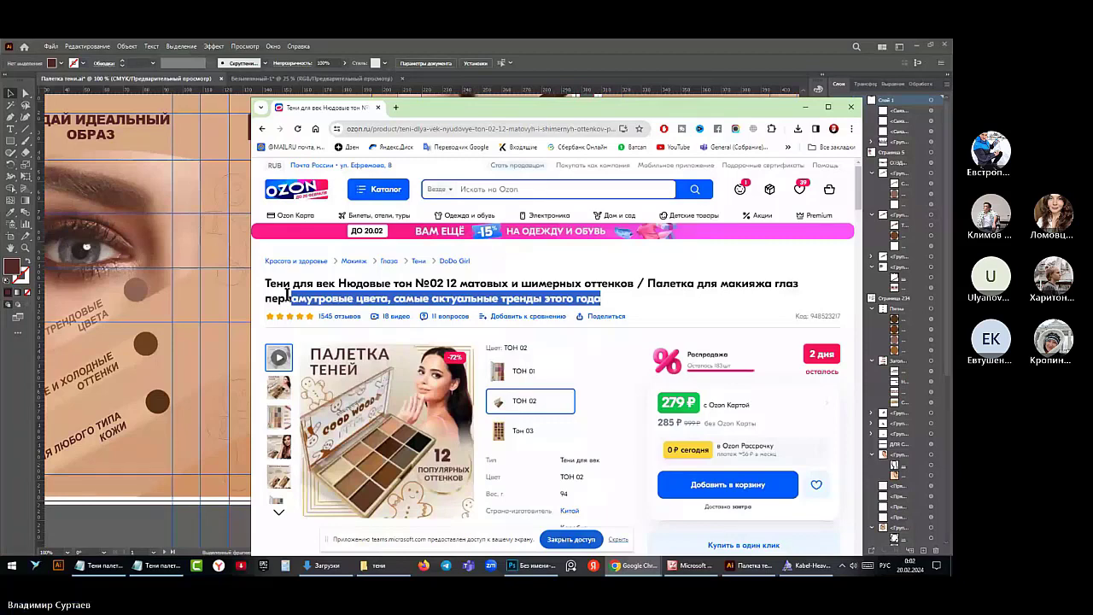
triple_click(287, 293)
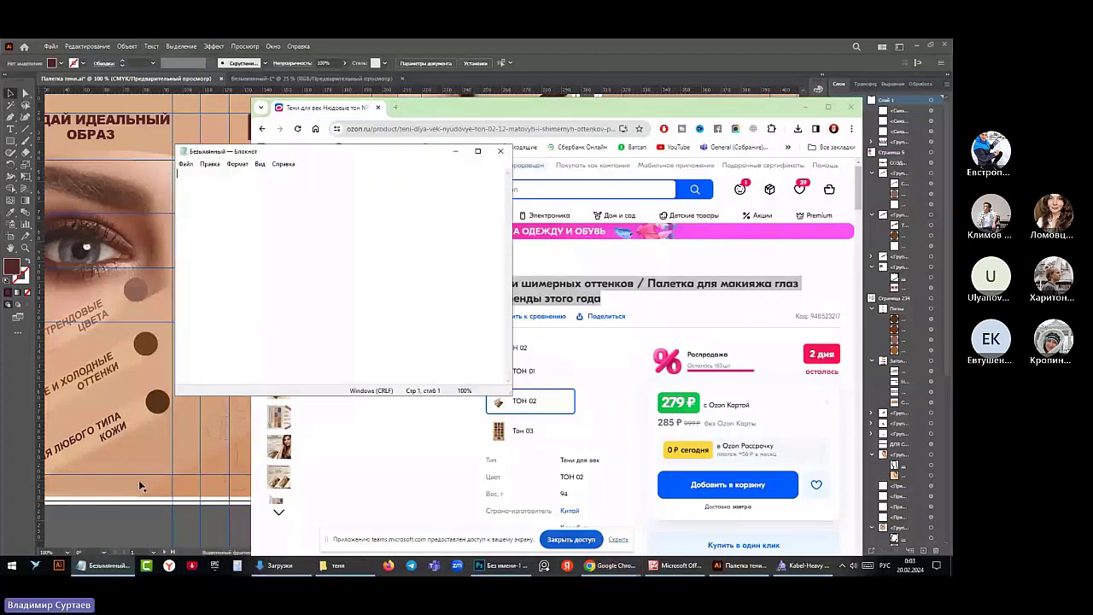
Paste the title and break it after 'Тени для век', removing the slash after 'оттенков'
text(Тени для век Нюдовые тон №02 12 матовых и шимерных оттенков / Палетка для макияжа глаз перламутровые цвета, самые актуальные тренды этого года)
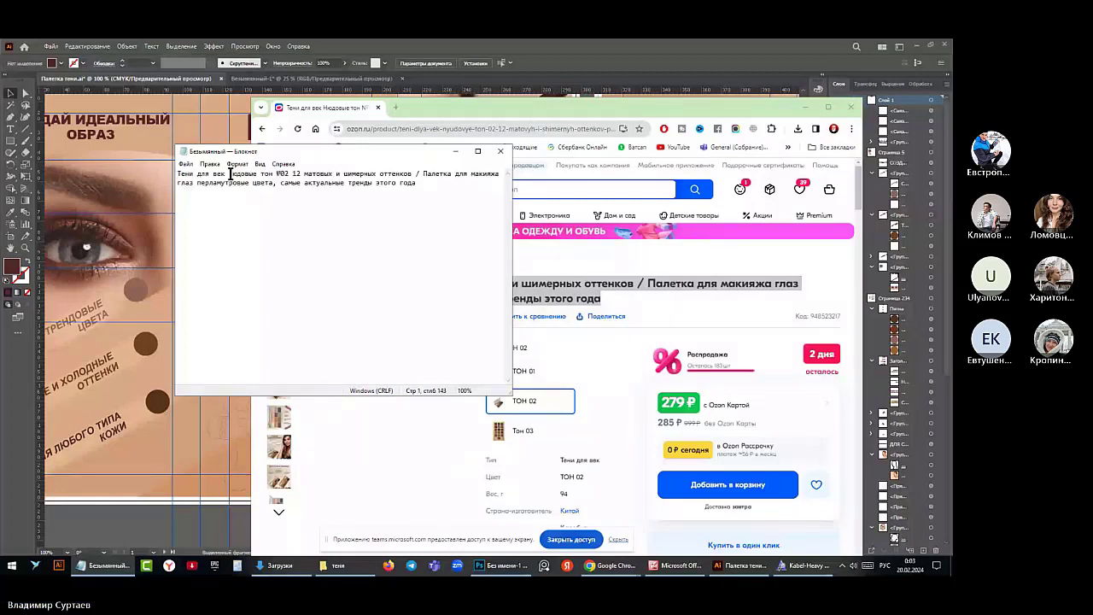
click(228, 173)
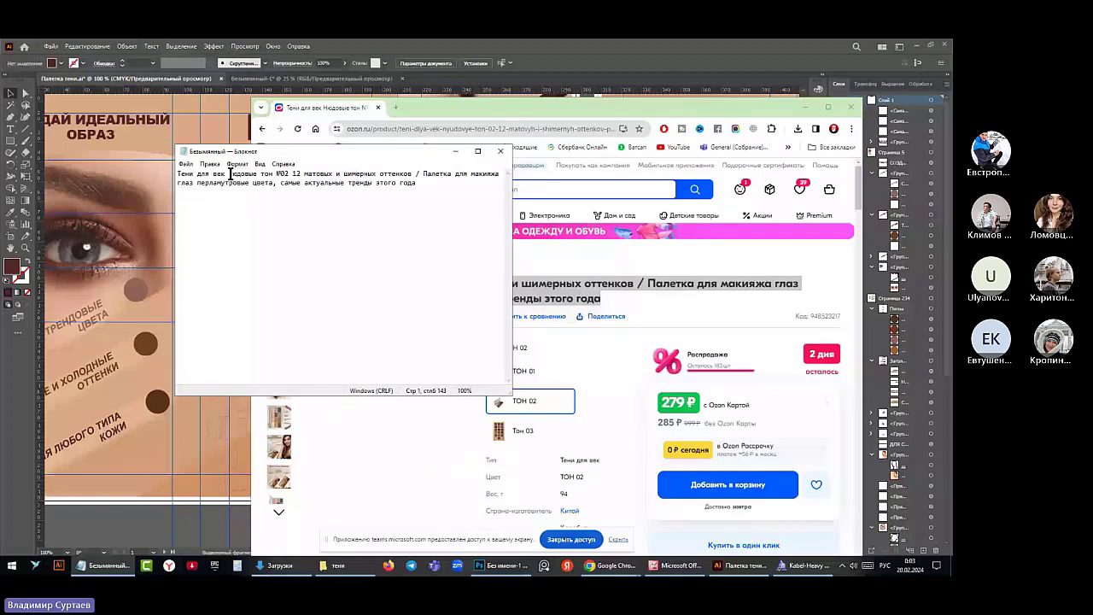
key(Return)
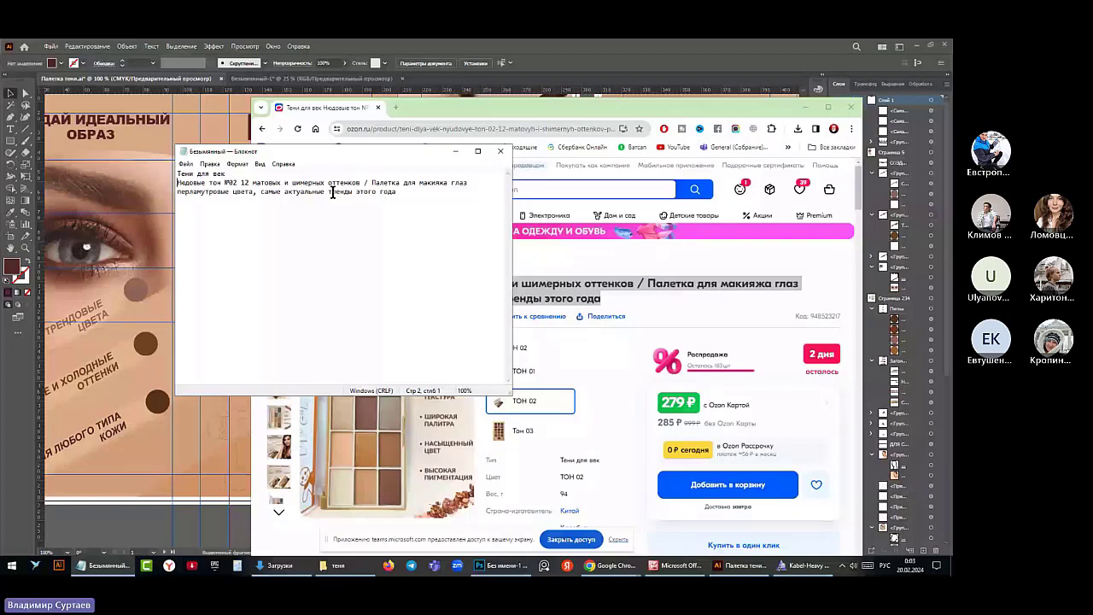
click(370, 182)
key(BackSpace)
key(BackSpace)
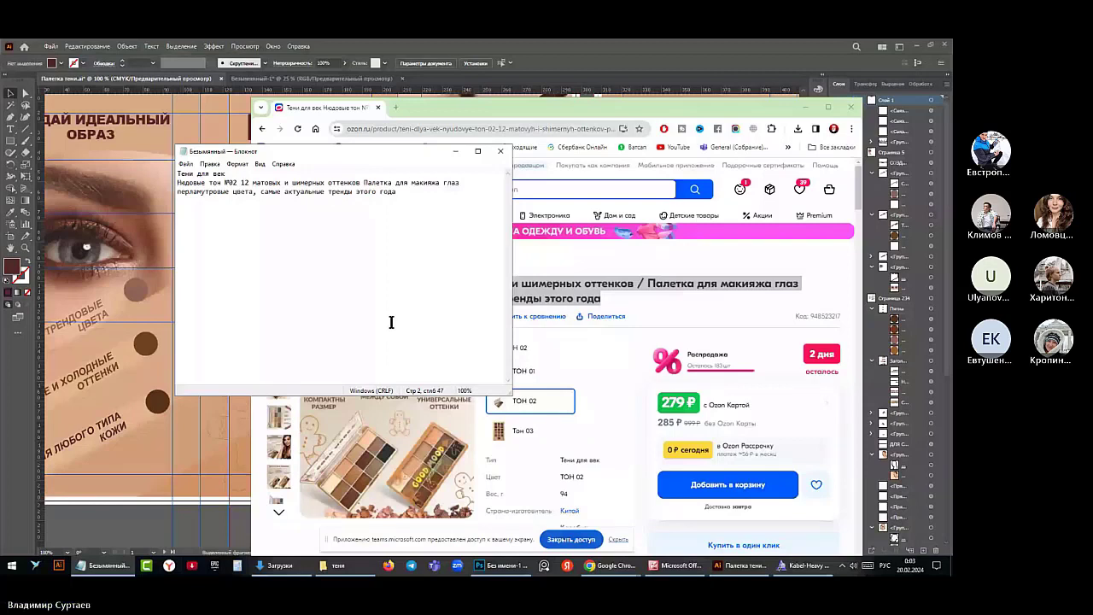
key(Return)
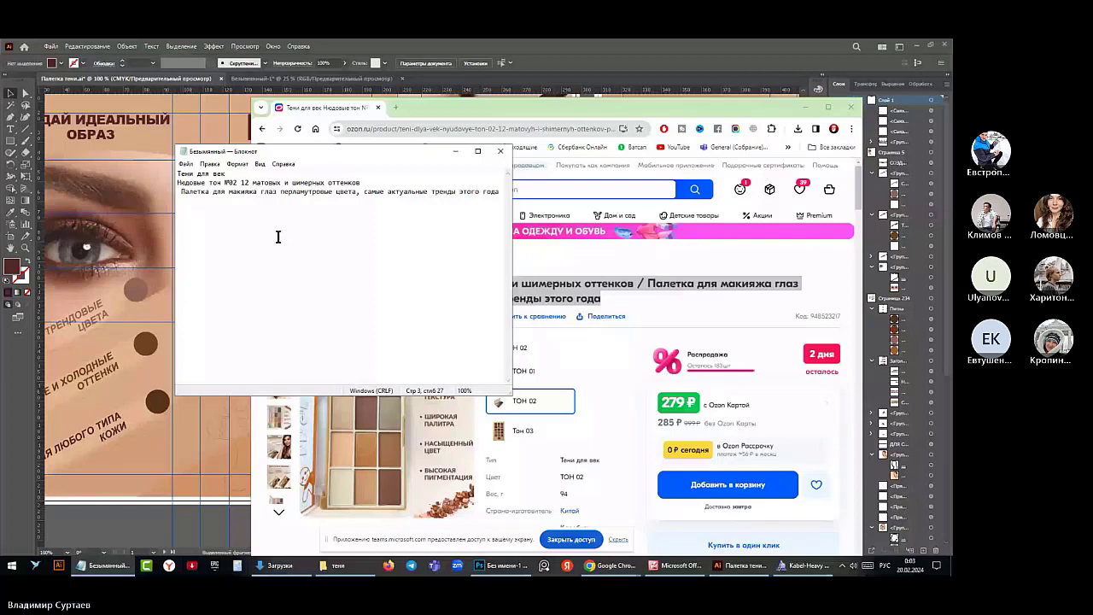
key(ctrl+z)
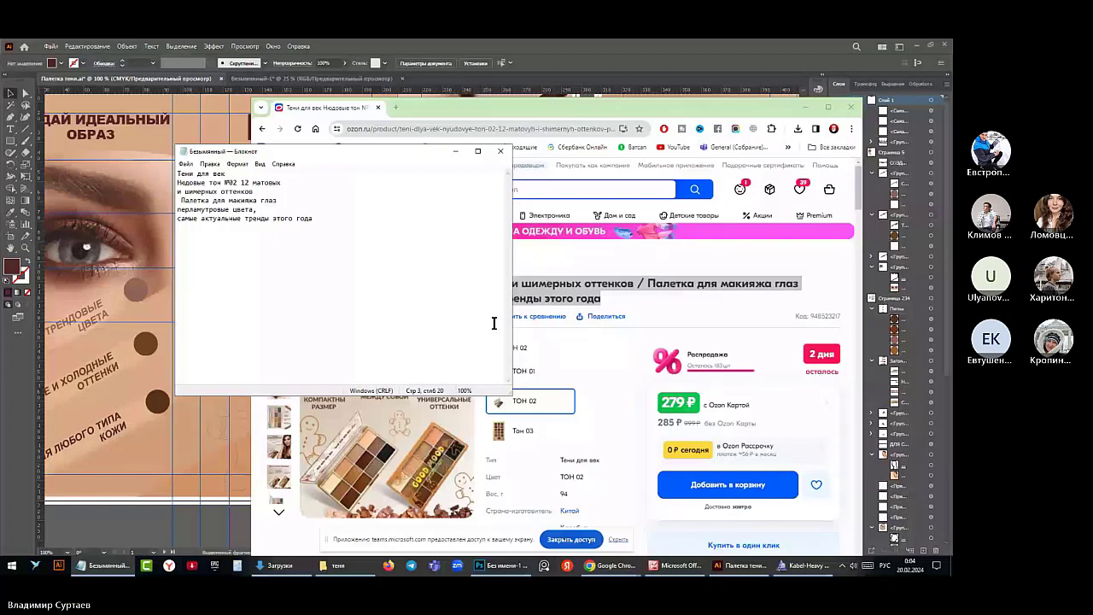
Add a period after 'оттенков', indent the lines and move 'этого года' onto its own line
text(.)
key(ctrl+Home)
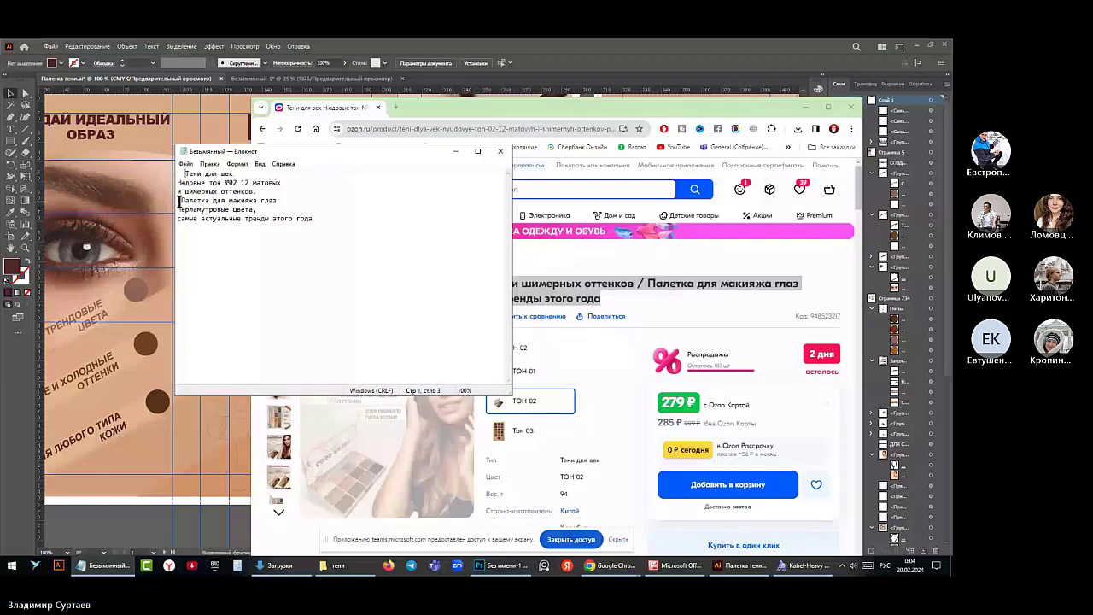
click(180, 200)
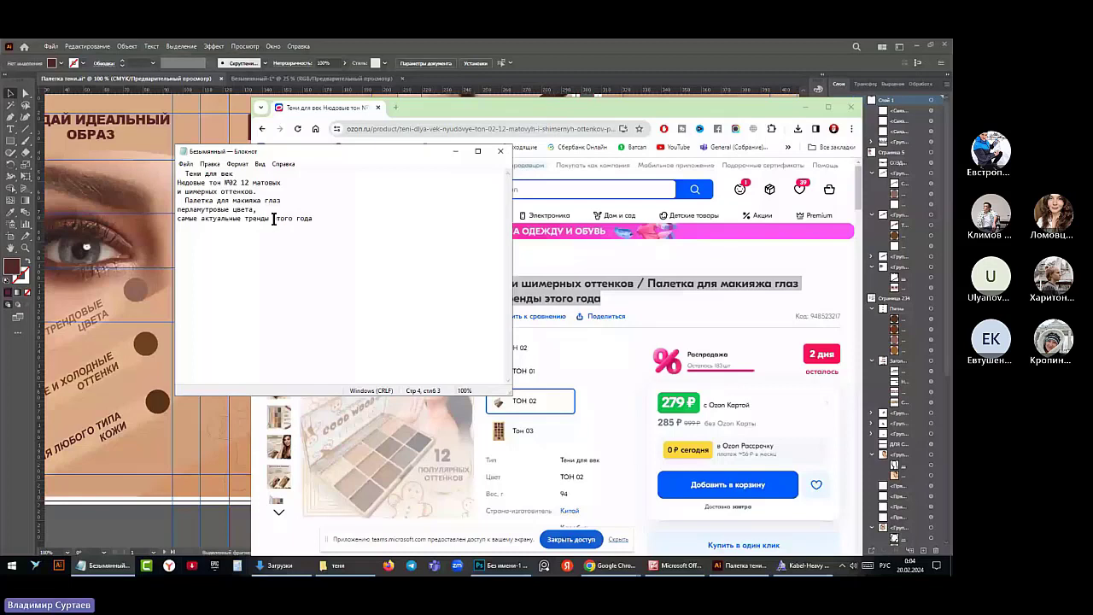
click(274, 219)
key(Return)
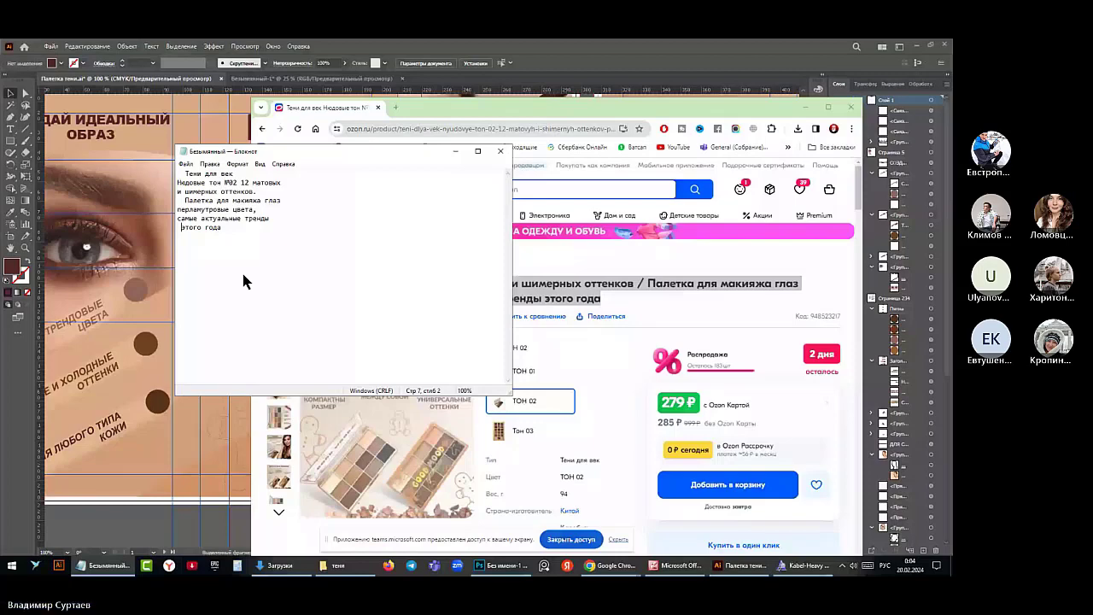
key(alt+Tab)
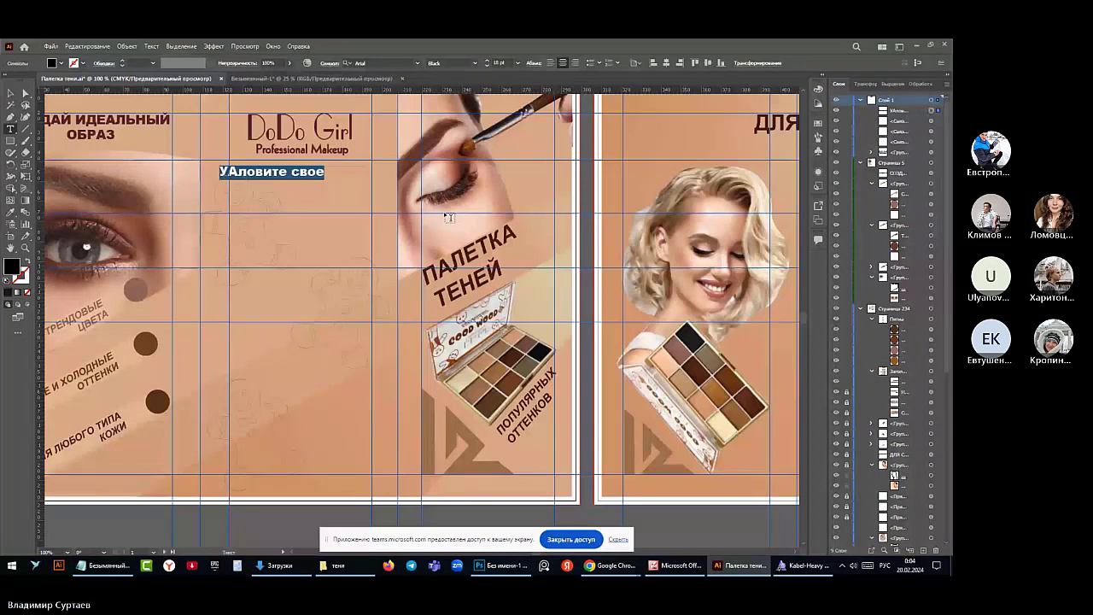
Paste the seven-line description over the placeholder and shrink it from 18 pt to 14 pt
text(Тени для век Нюдовые тон №02 12 матовых и шимерных оттенков. Палетка для макияжа глаз перламутровые цвета, самые актуальные тренды этого года)
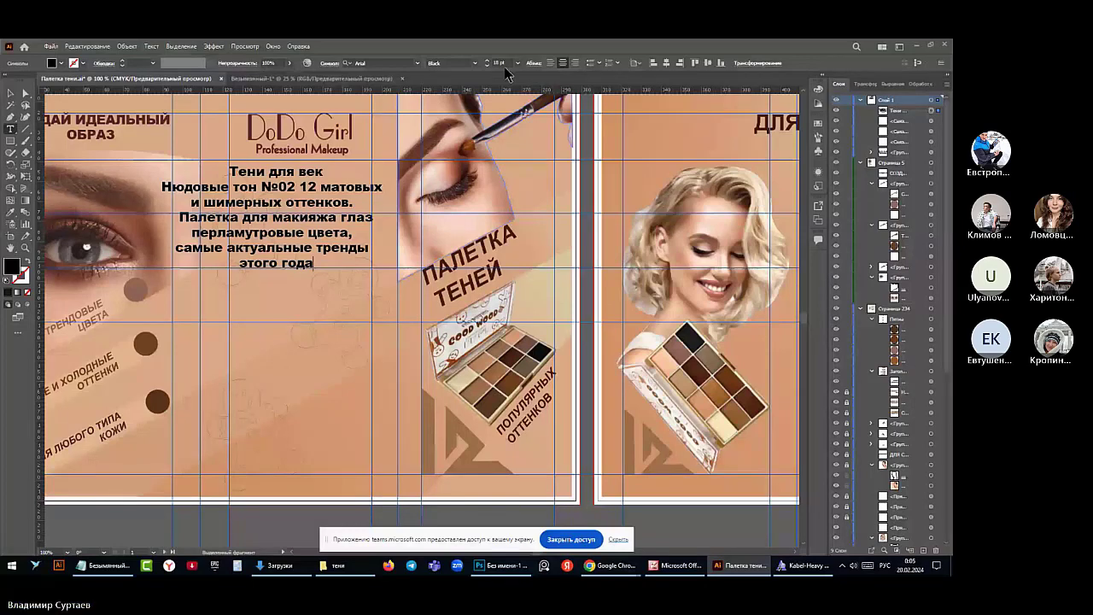
click(11, 130)
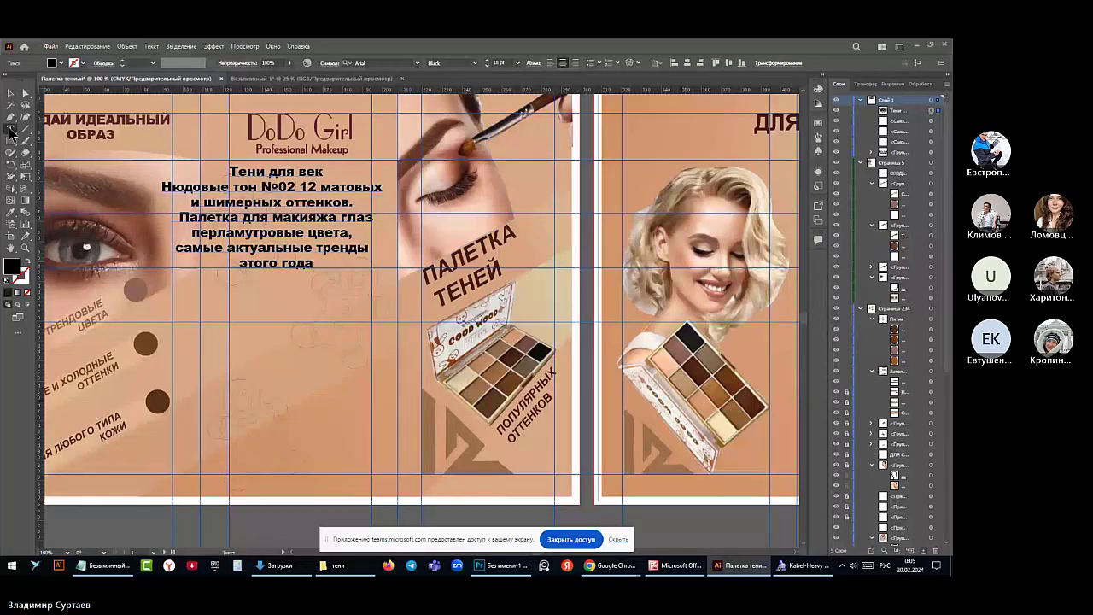
key(ctrl+shift+comma)
key(ctrl+shift+comma)
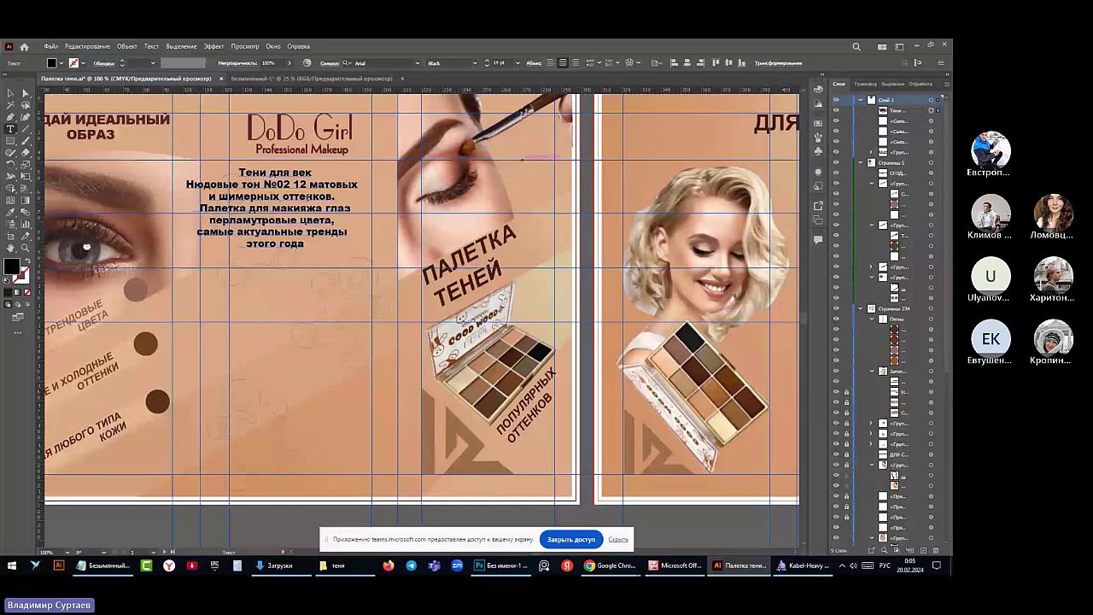
Move the description right under the DoDo Girl logo and give it the logo's dark brown
key(Escape)
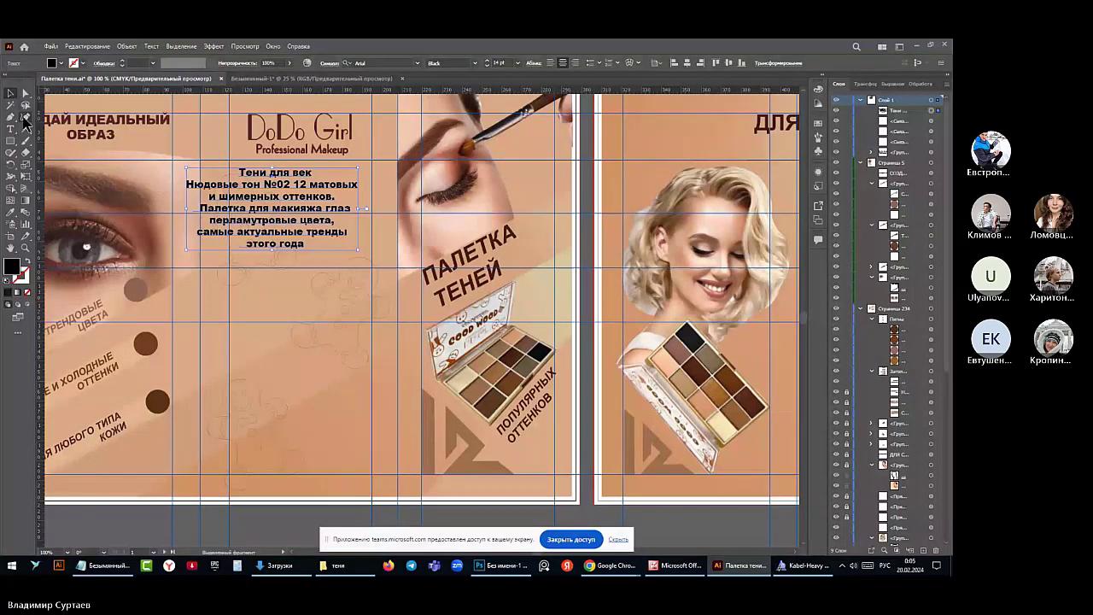
drag(293, 184, 318, 193)
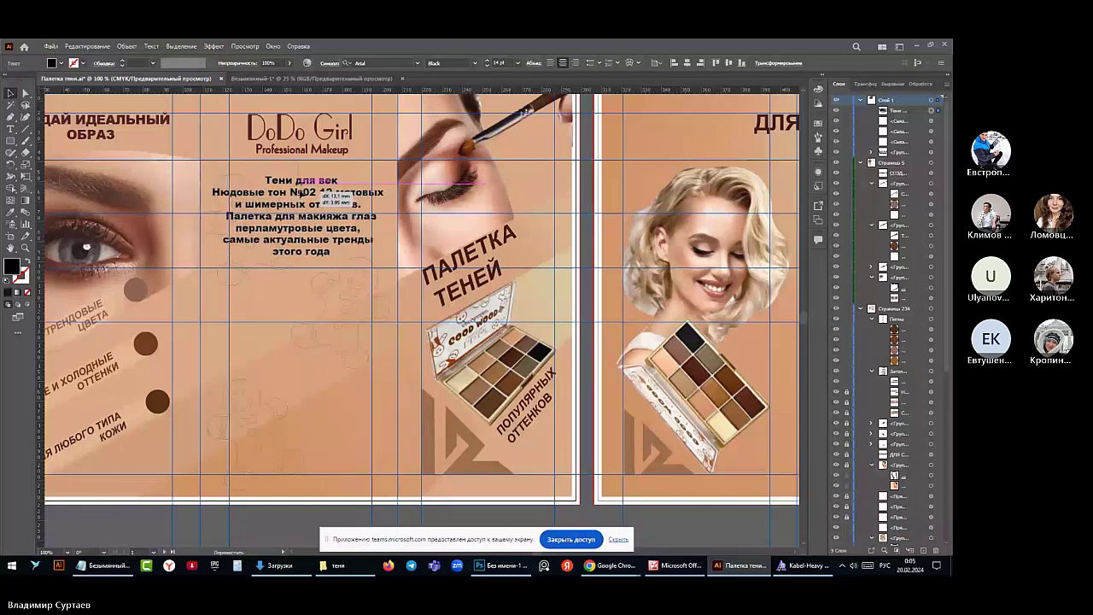
drag(319, 193, 318, 192)
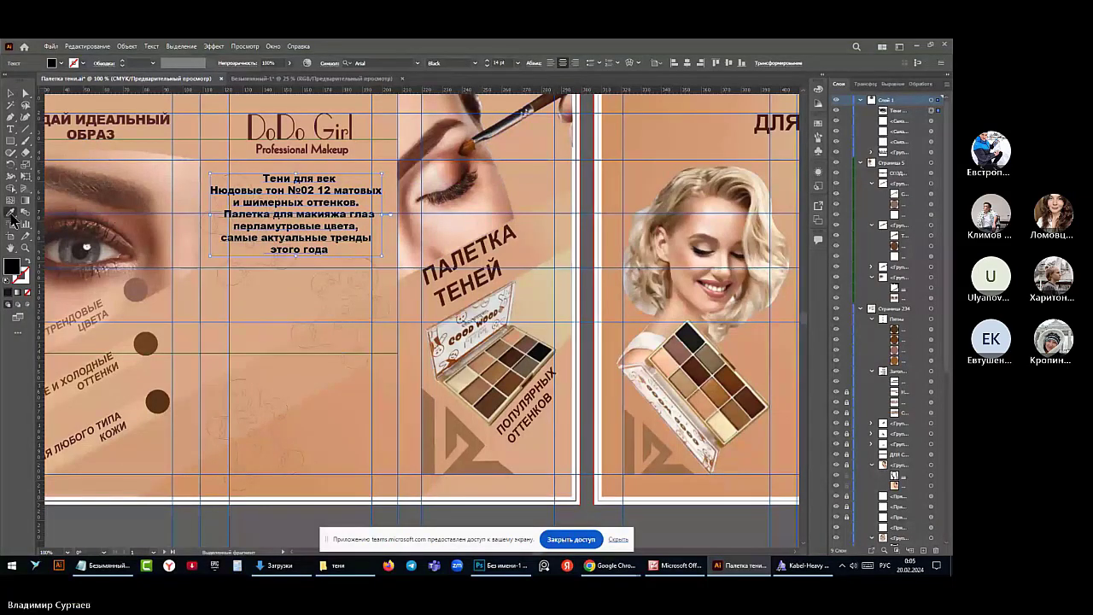
click(279, 147)
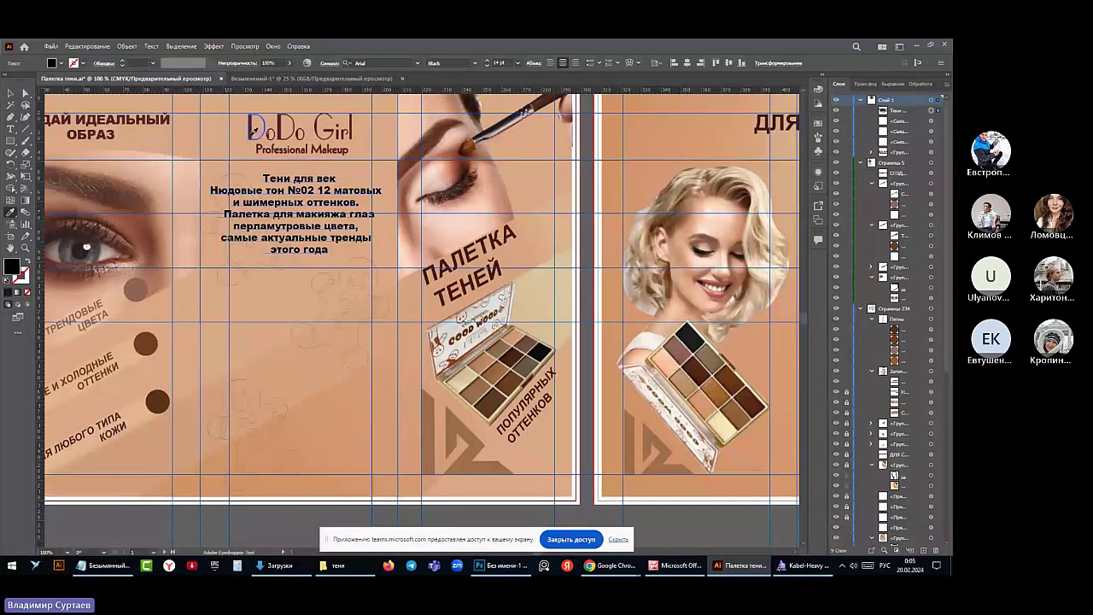
click(251, 131)
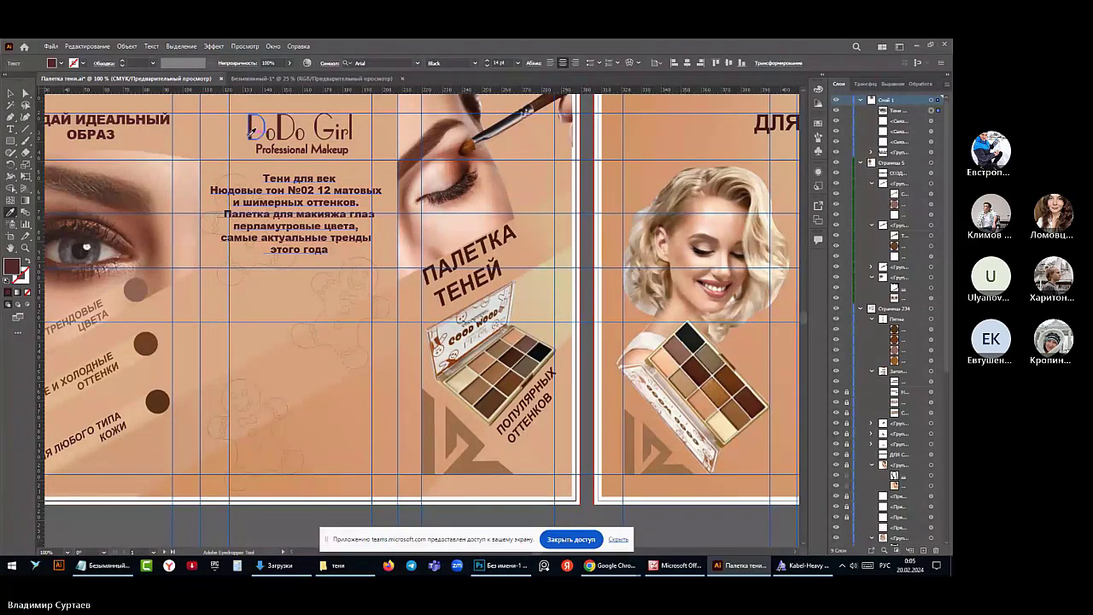
Set the description's font style to Bold and nudge it right and up
click(475, 63)
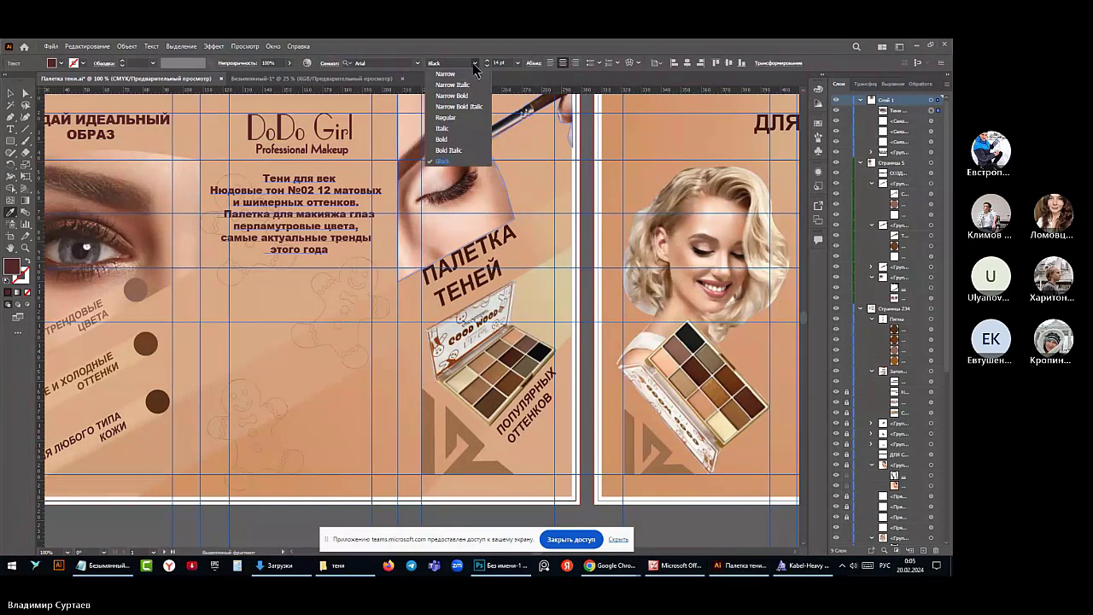
click(442, 139)
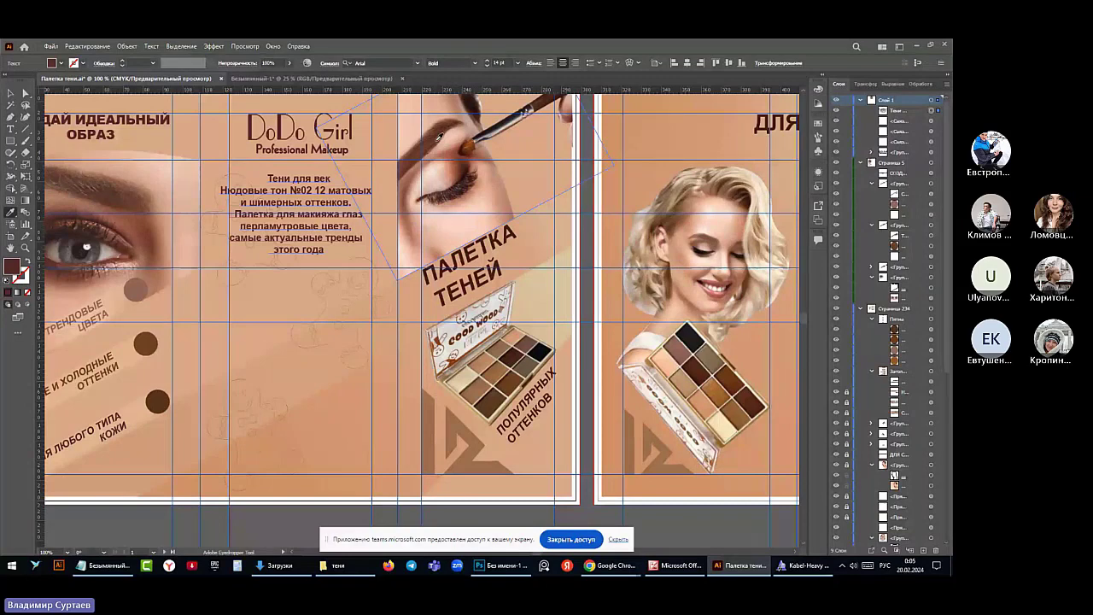
key(Right)
key(Right)
key(Right)
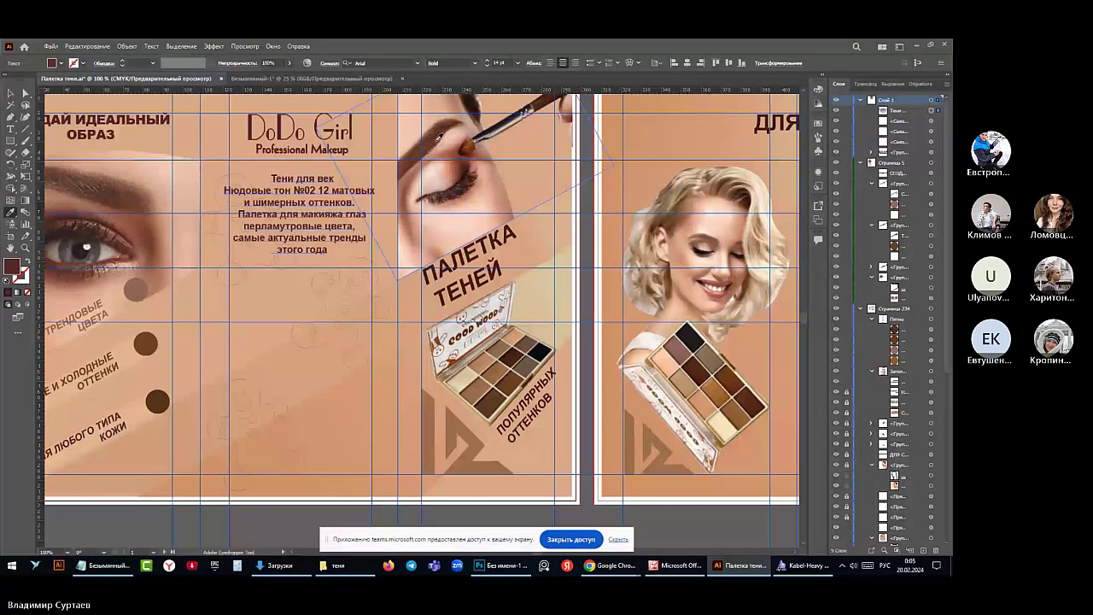
key(Right)
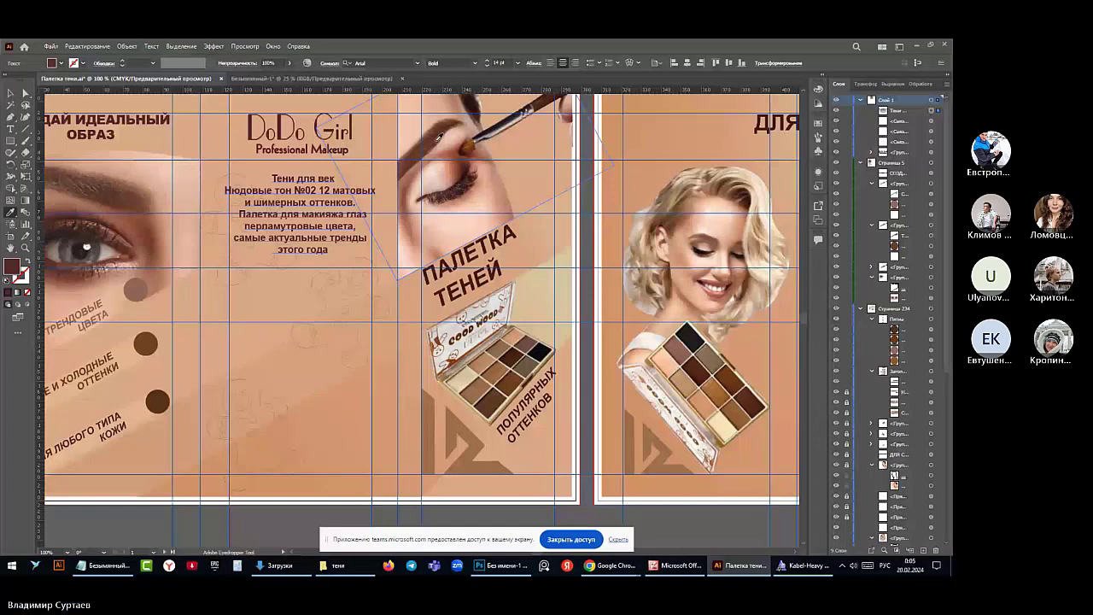
key(shift+Up)
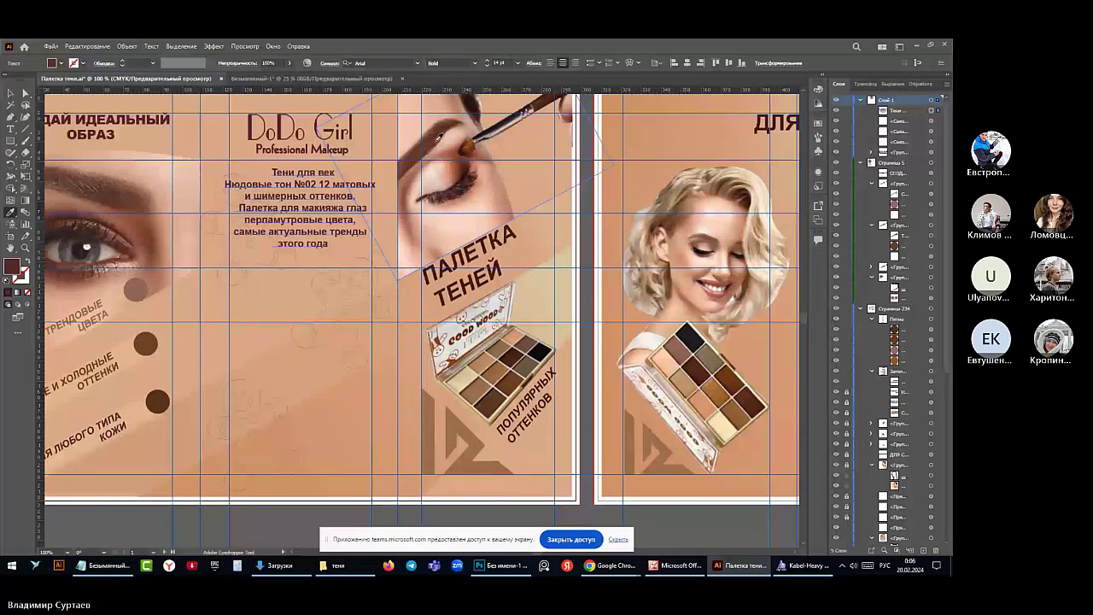
Break the description so 'матовых' starts its own line
scroll(244, 361, down, 1)
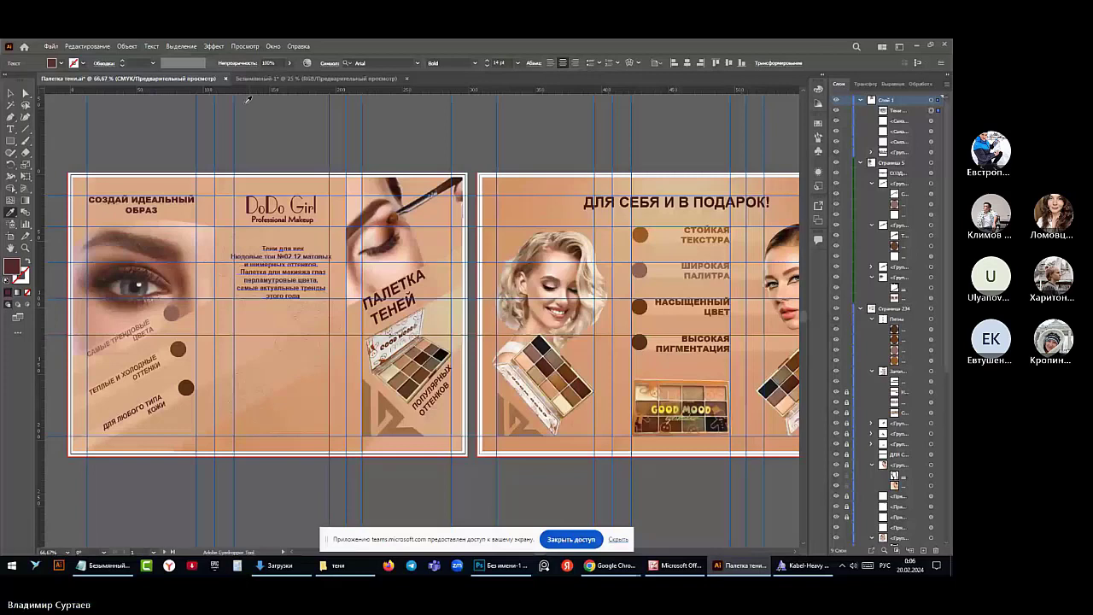
click(11, 94)
click(10, 128)
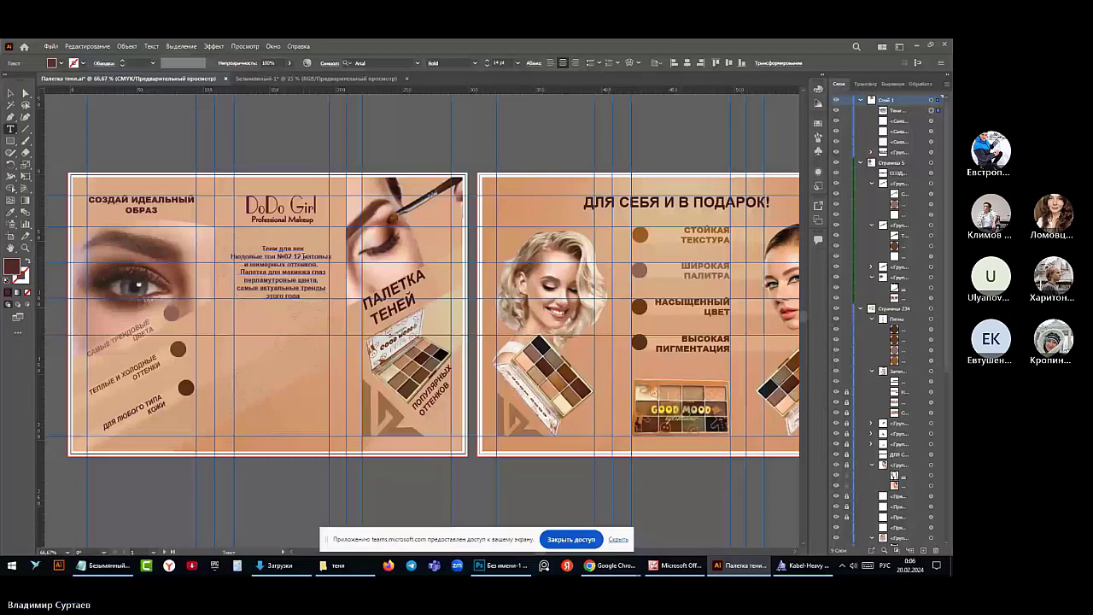
click(303, 256)
key(Return)
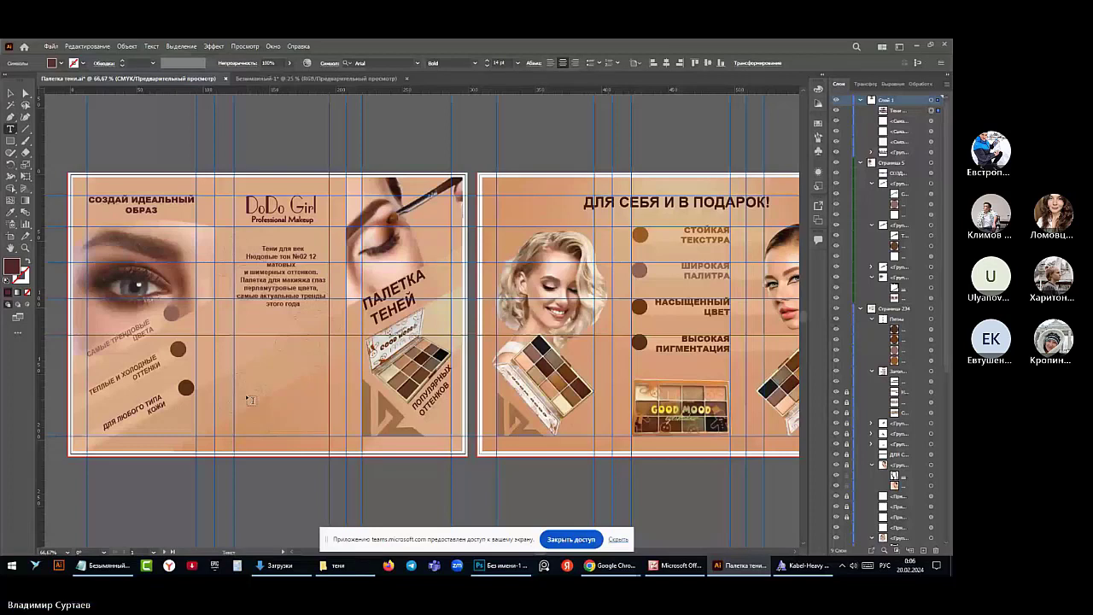
Raise the description block slightly under the logo with Shift+Up nudges
key(Escape)
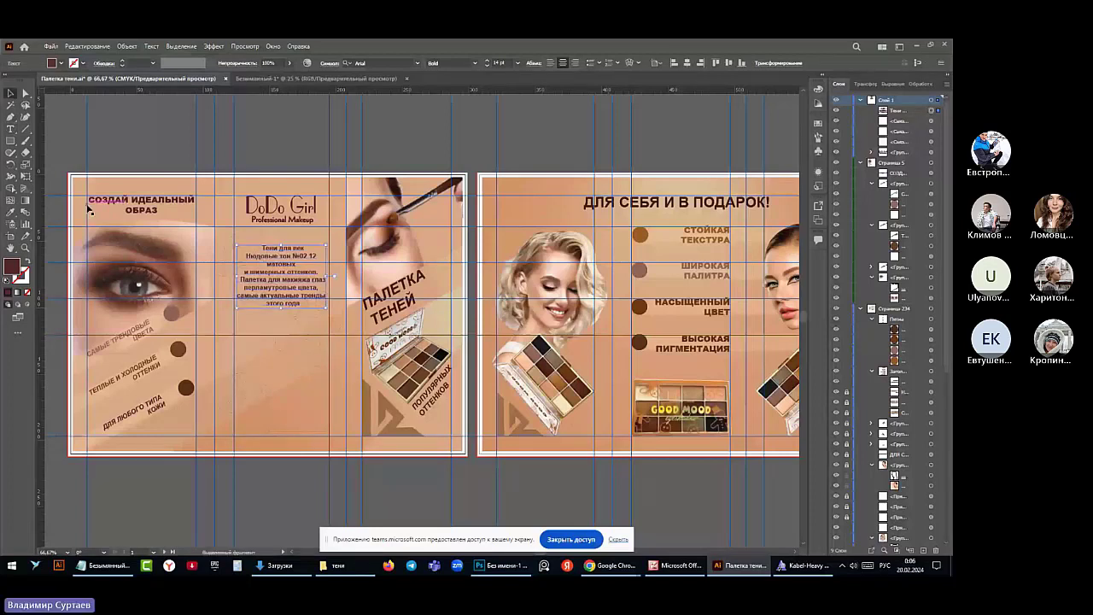
key(shift+Up)
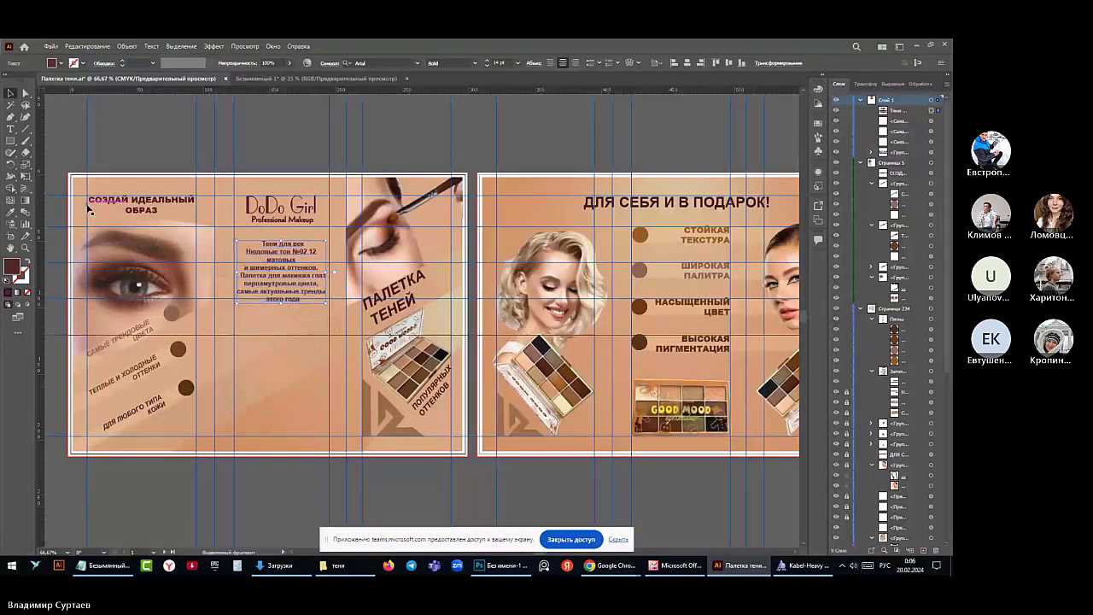
key(shift+Up)
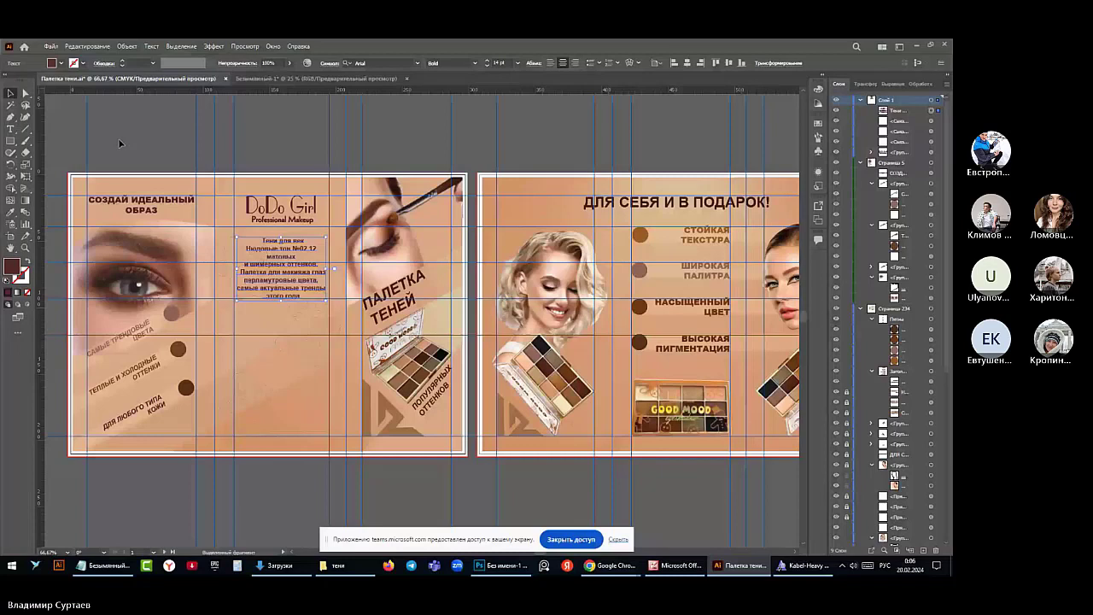
click(120, 143)
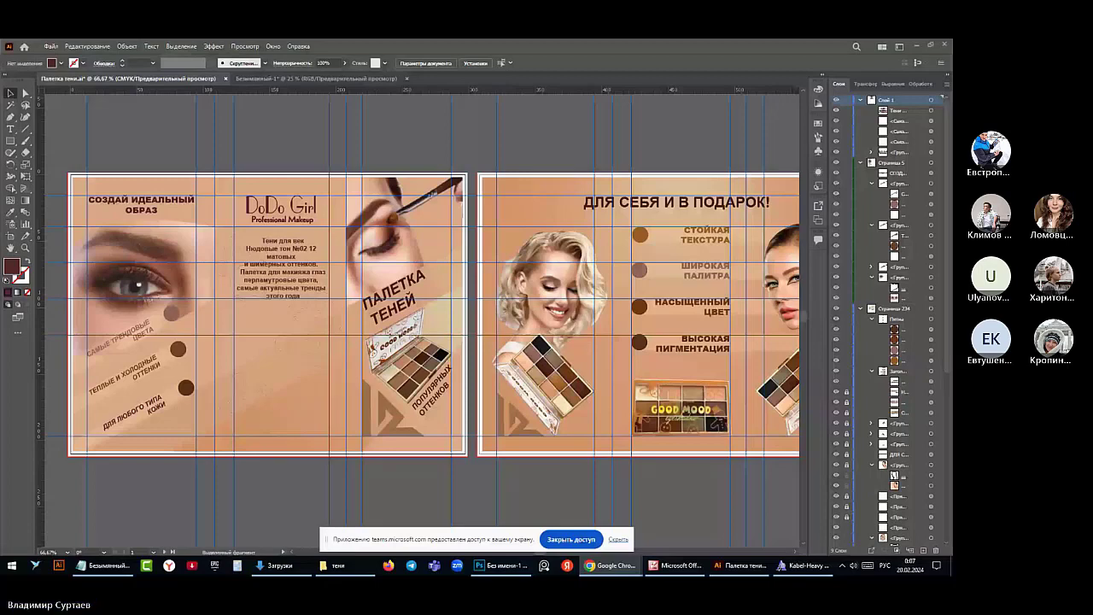
In Chrome, browse the 'логотип озон' image results for the Sostav Ozon logo
key(alt+Tab)
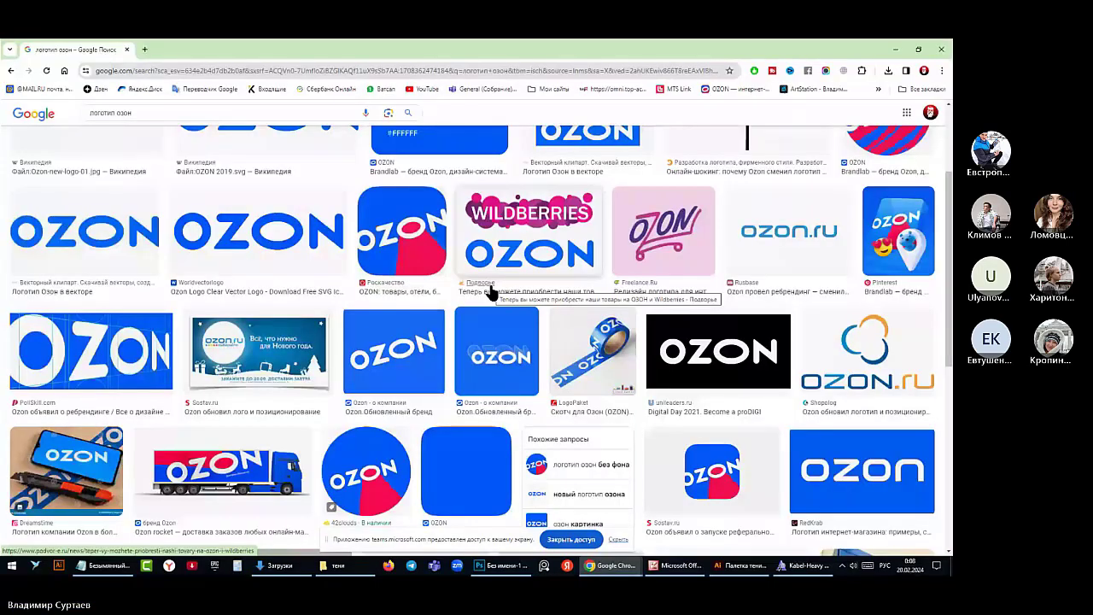
scroll(491, 293, down, 1)
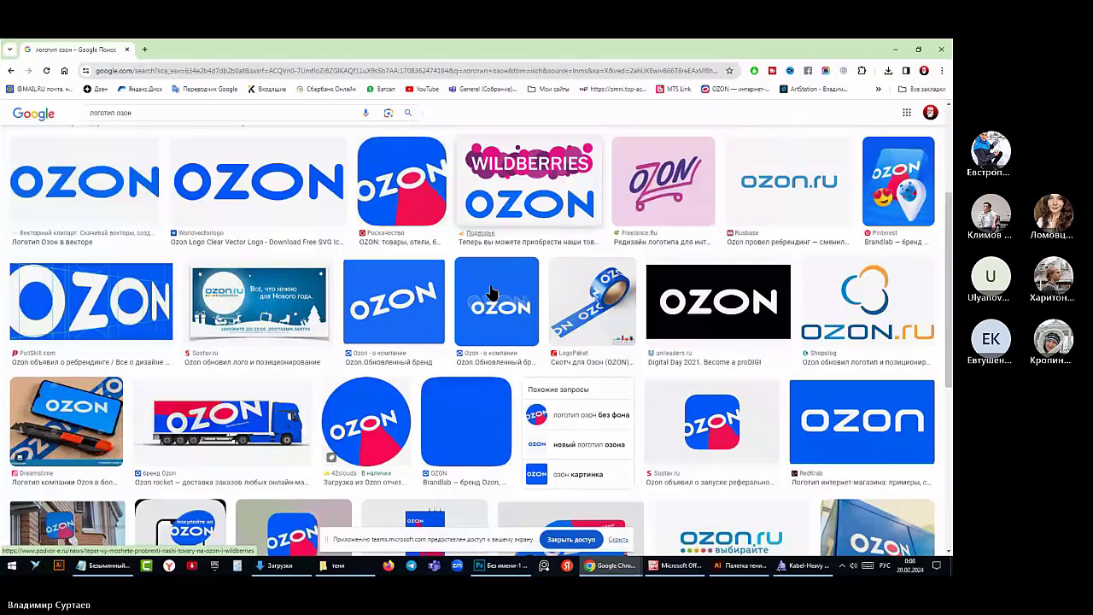
scroll(492, 293, down, 3)
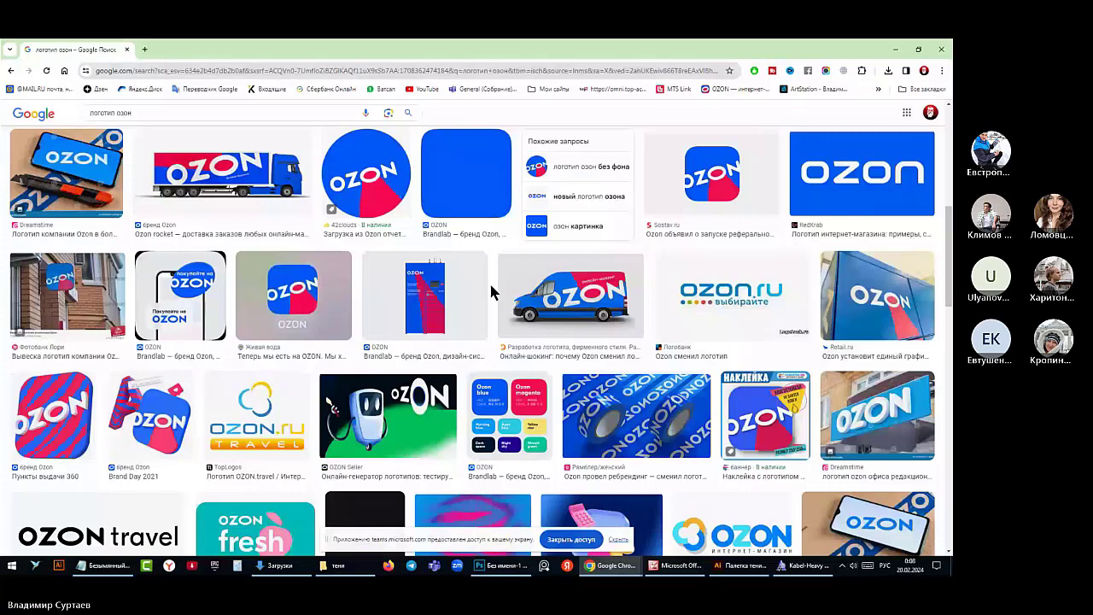
scroll(491, 293, down, 3)
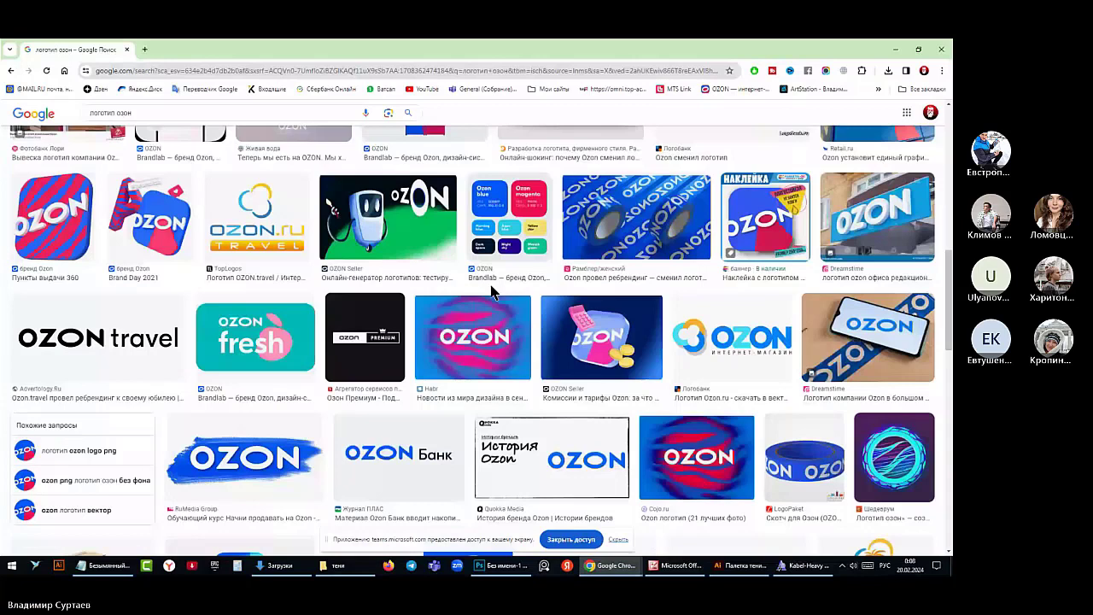
scroll(491, 293, up, 1)
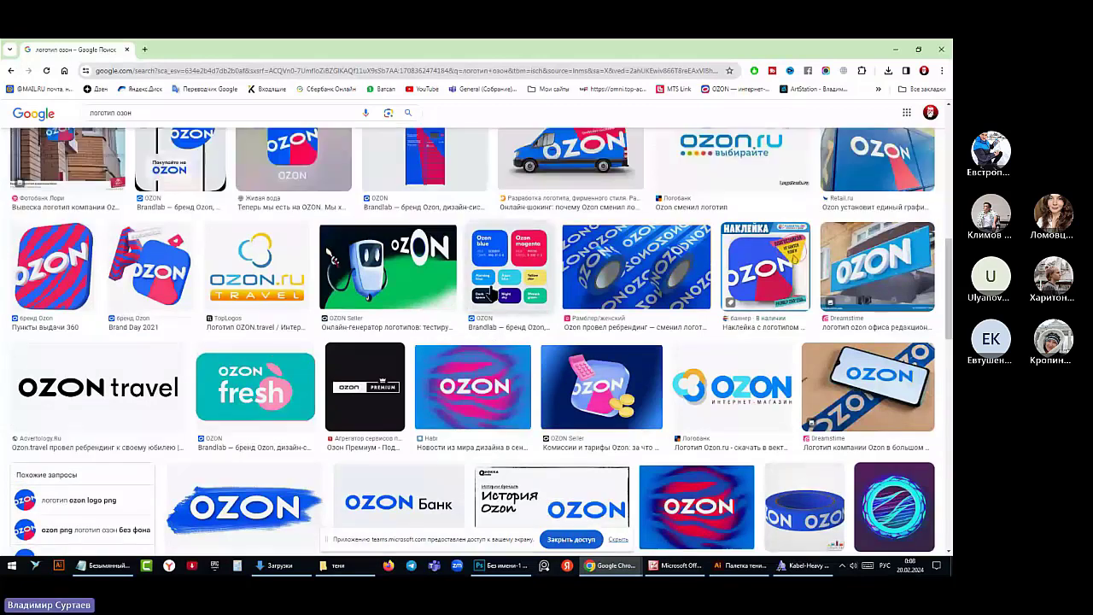
scroll(491, 293, up, 4)
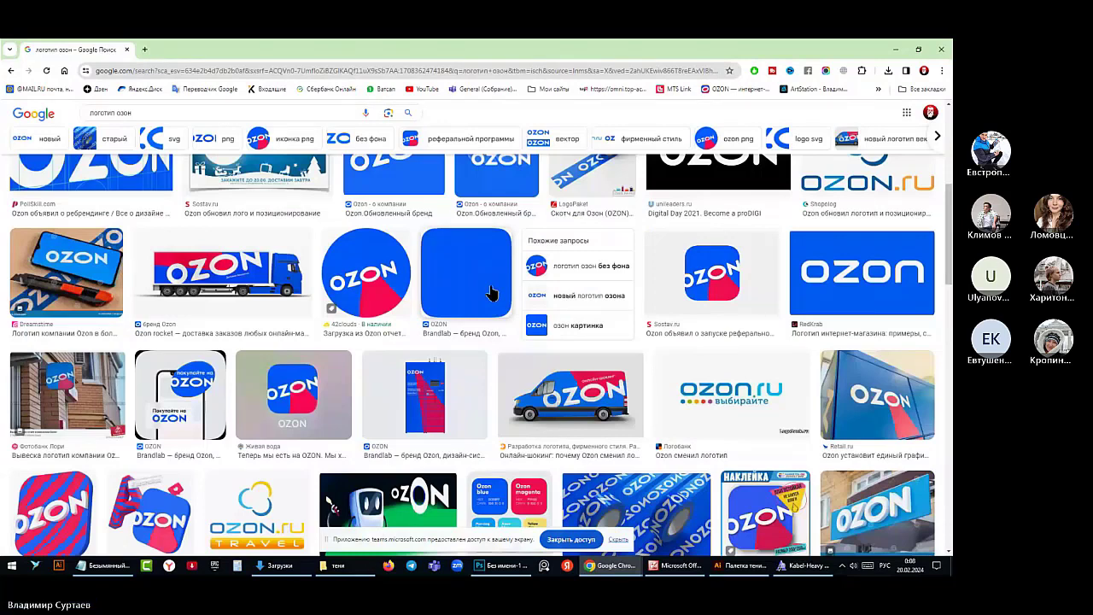
scroll(494, 303, up, 3)
scroll(495, 312, up, 3)
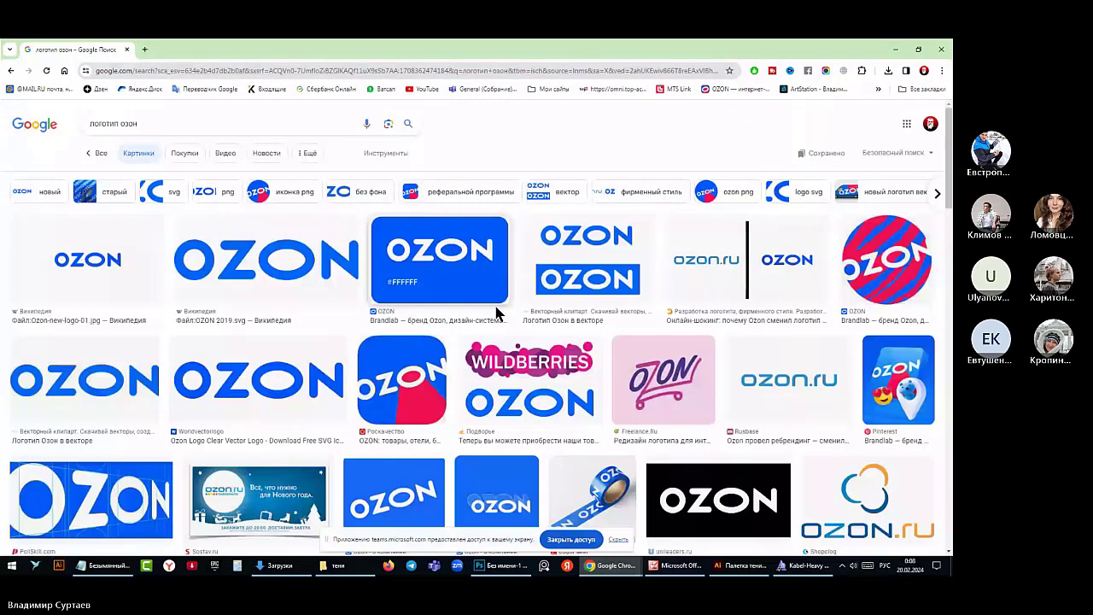
scroll(495, 313, down, 5)
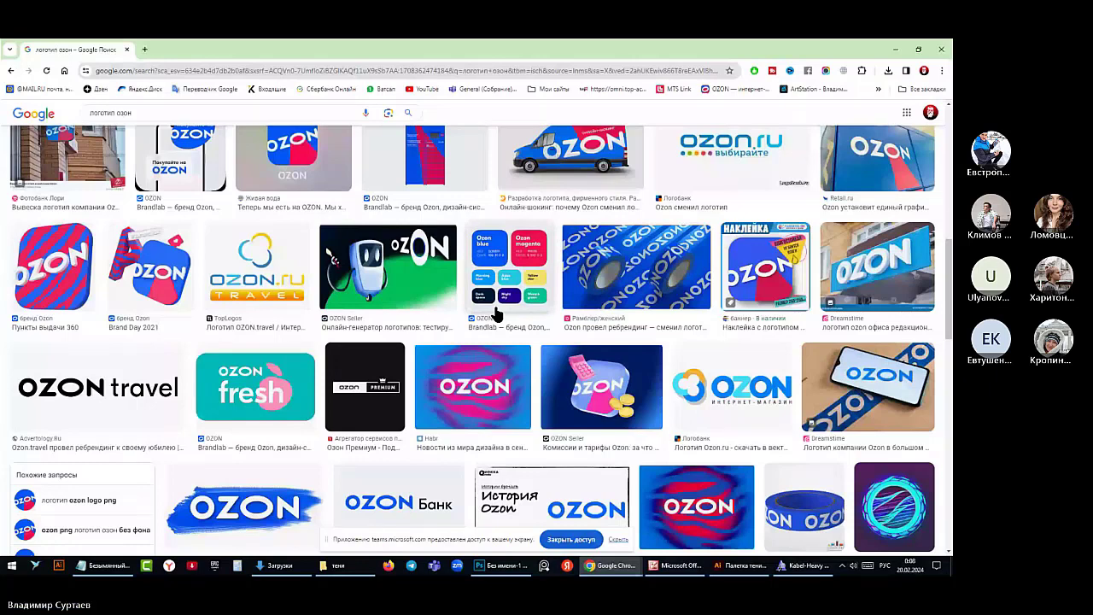
scroll(496, 314, down, 3)
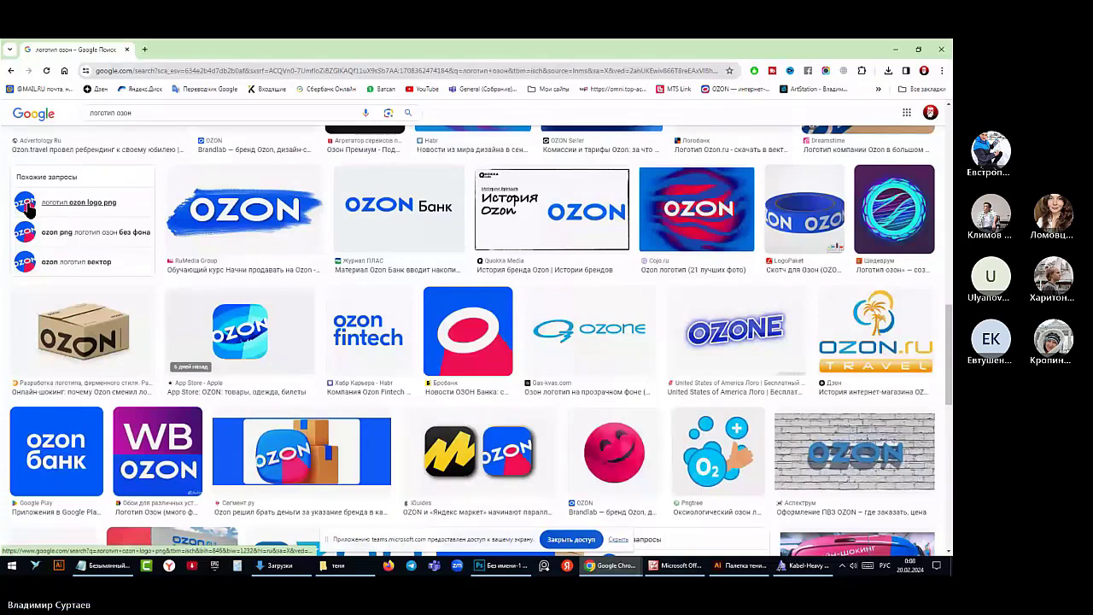
scroll(29, 208, down, 2)
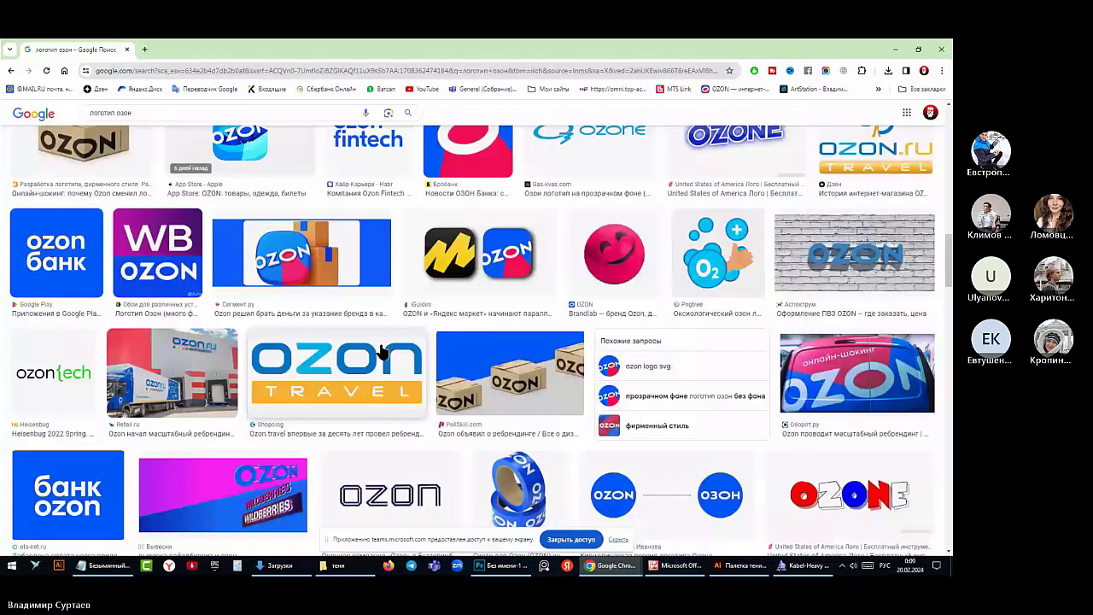
scroll(382, 353, down, 3)
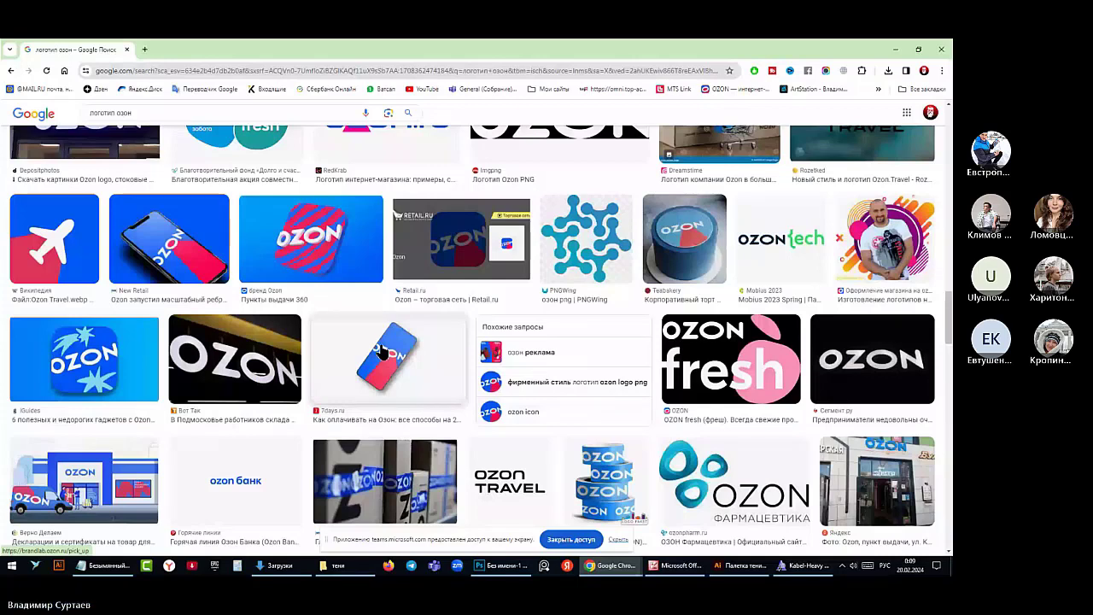
scroll(383, 352, down, 5)
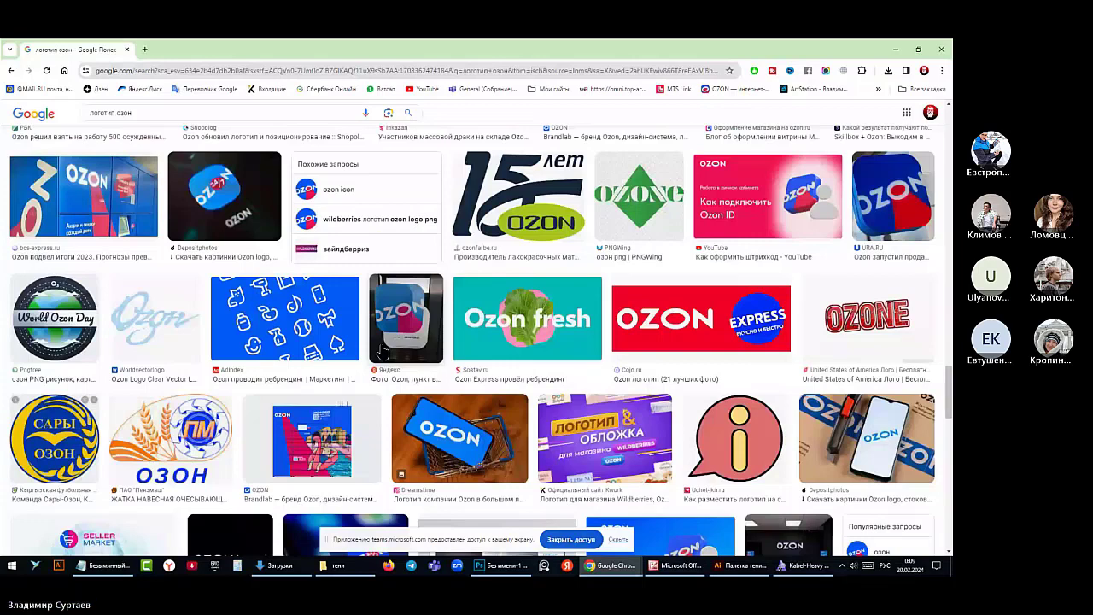
scroll(383, 352, down, 6)
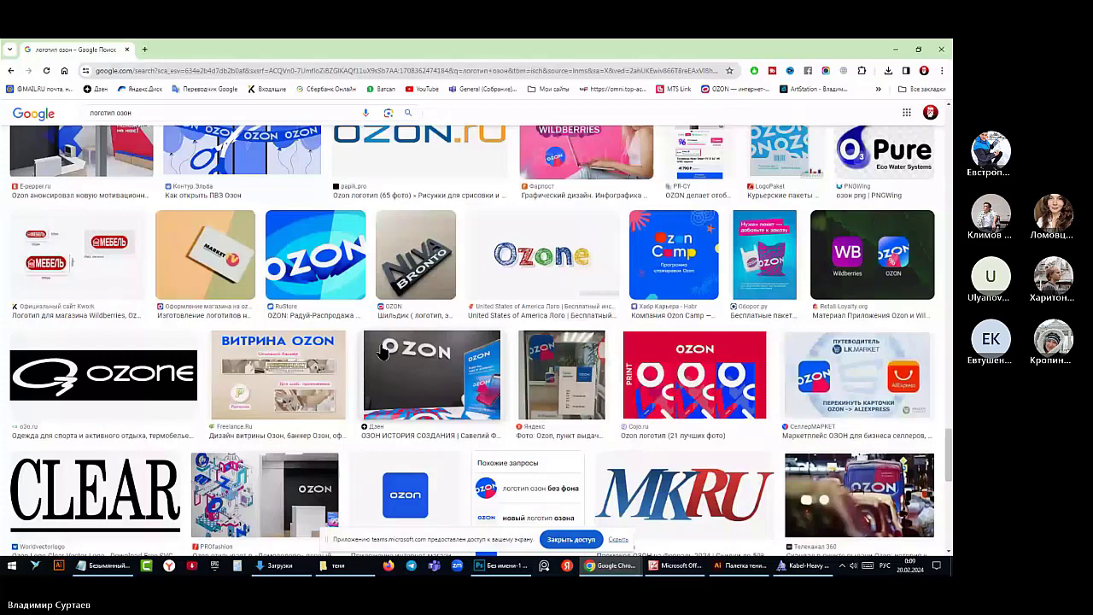
scroll(382, 352, down, 2)
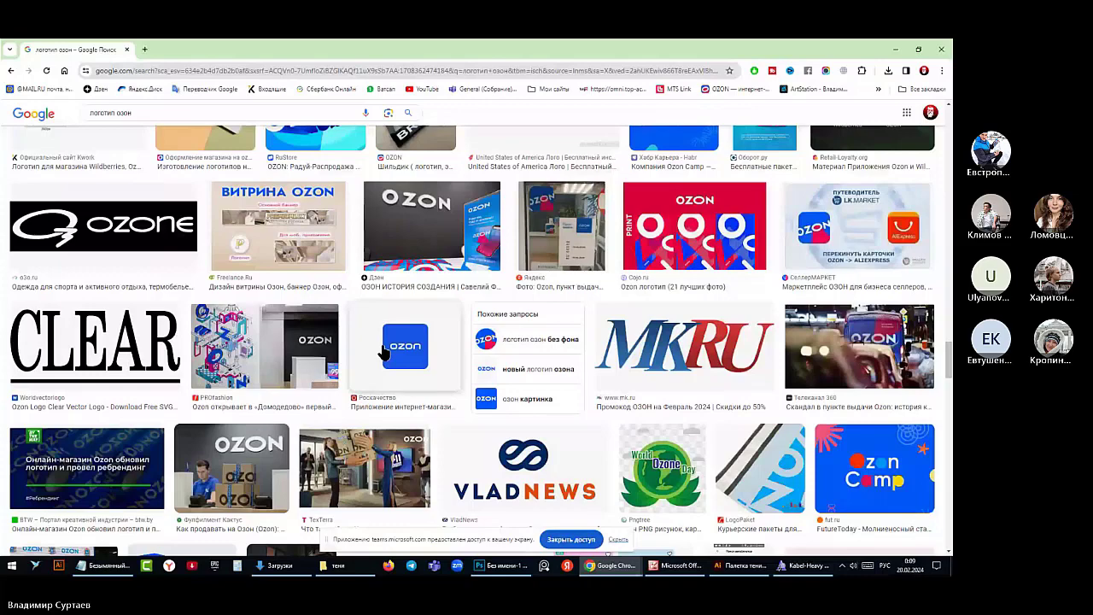
scroll(383, 352, down, 3)
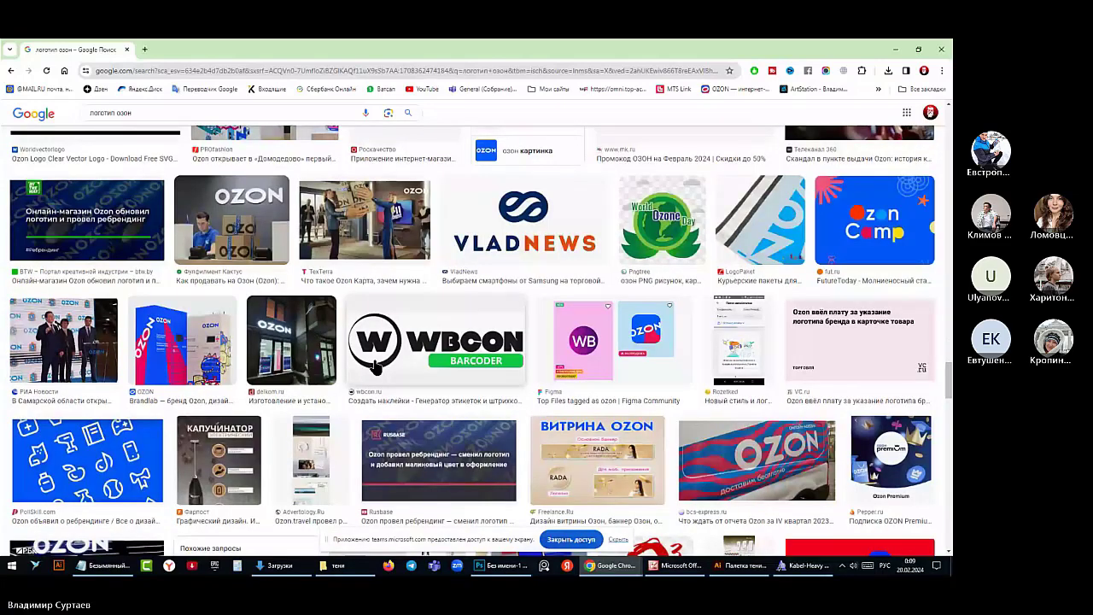
scroll(375, 366, down, 5)
scroll(376, 366, down, 5)
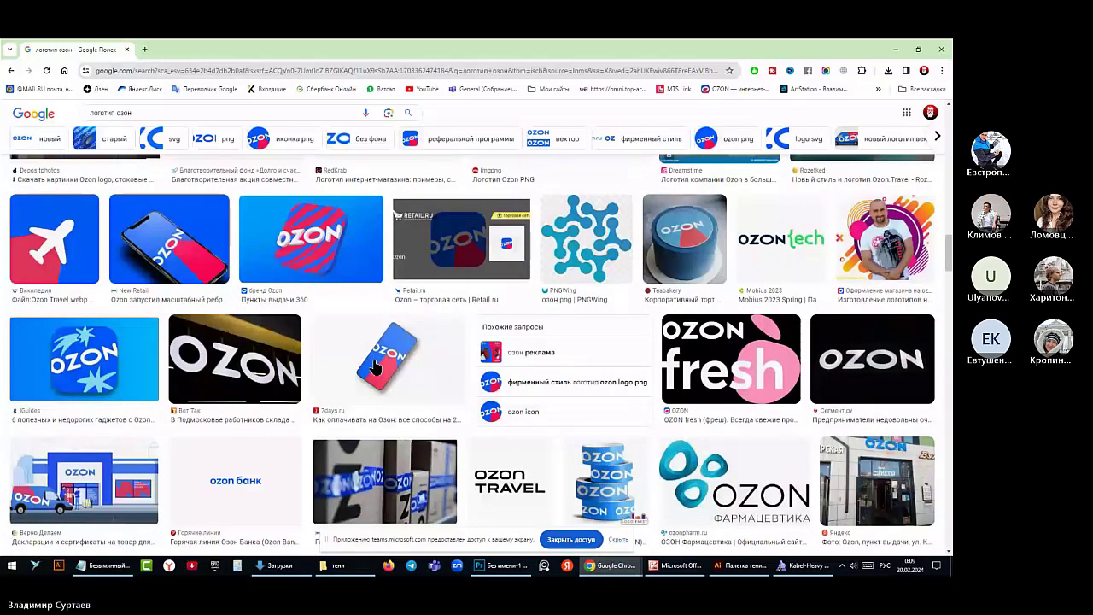
scroll(376, 366, down, 5)
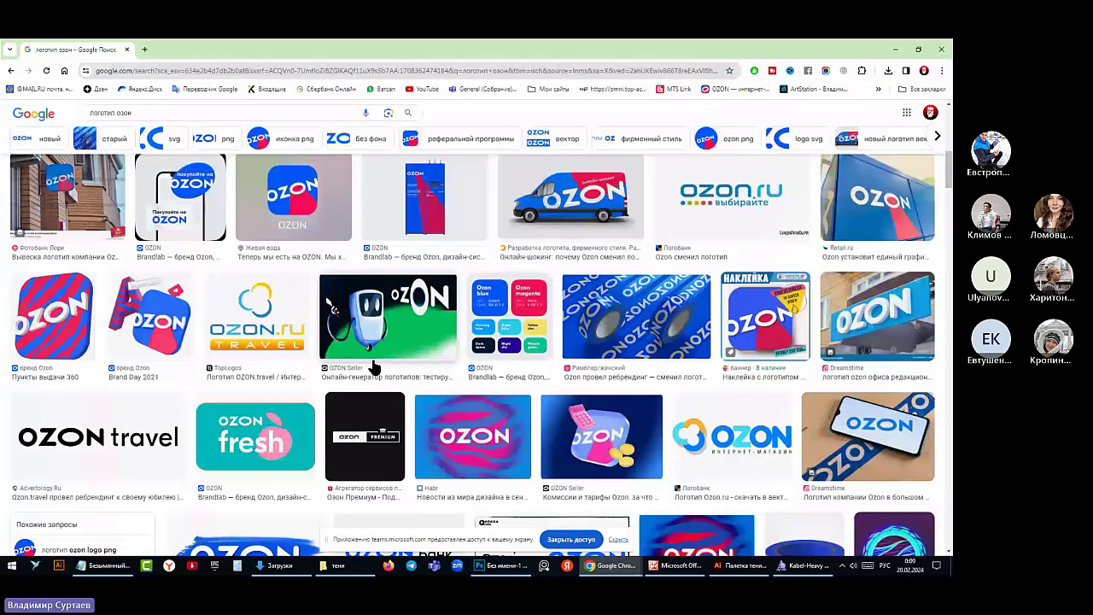
scroll(373, 366, up, 3)
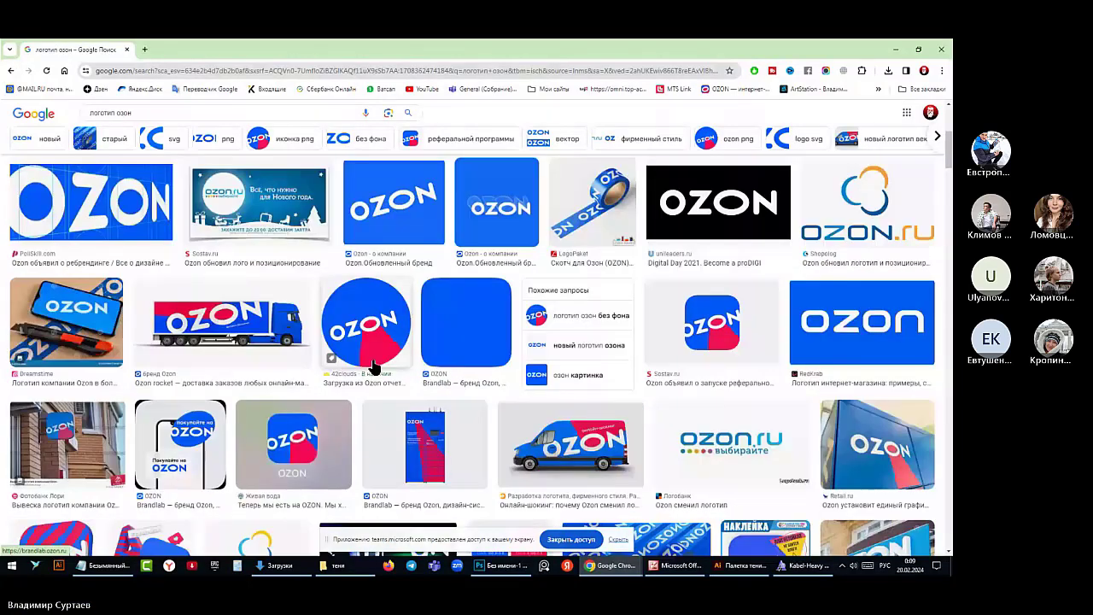
Copy the square blue-and-pink Sostav Ozon logo image and return to Illustrator
click(653, 338)
right_click(722, 289)
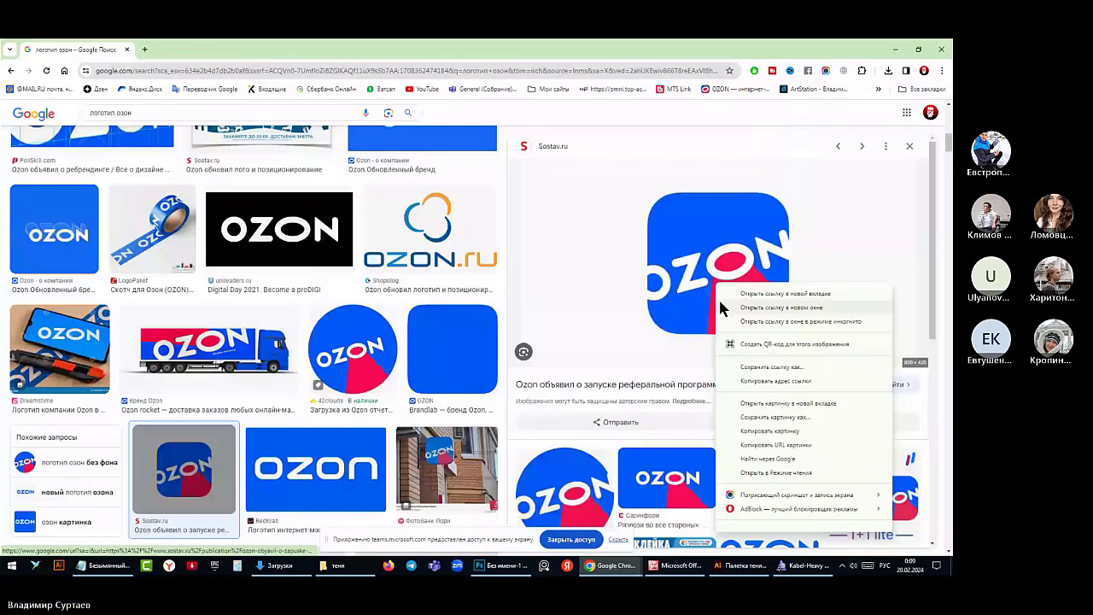
click(722, 560)
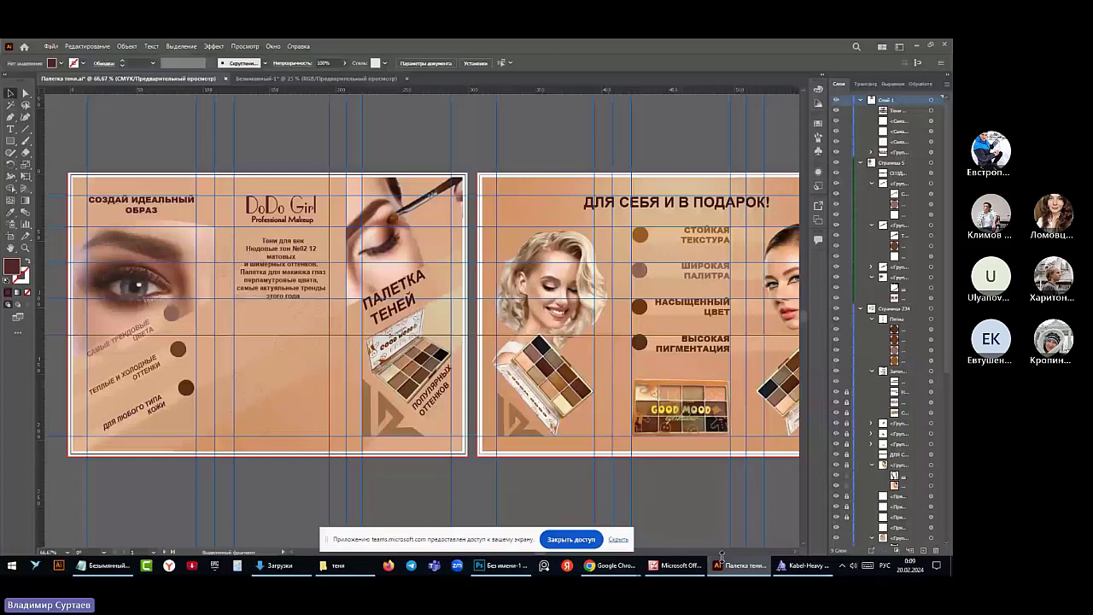
Paste the Ozon logo into Illustrator, undo it, and go back to the Chrome logo preview
key(ctrl+v)
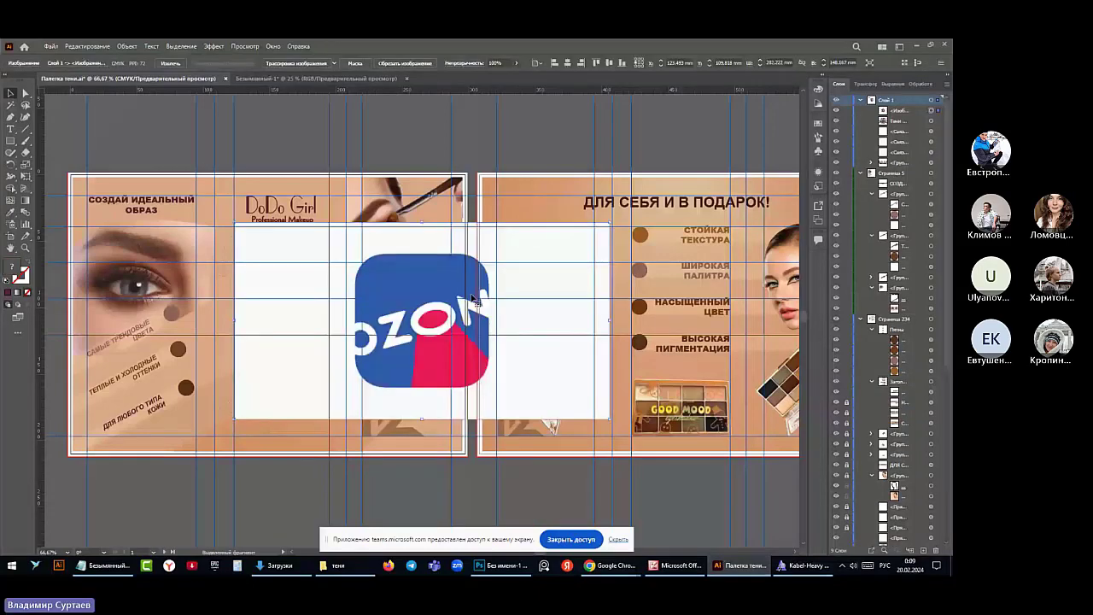
key(ctrl+z)
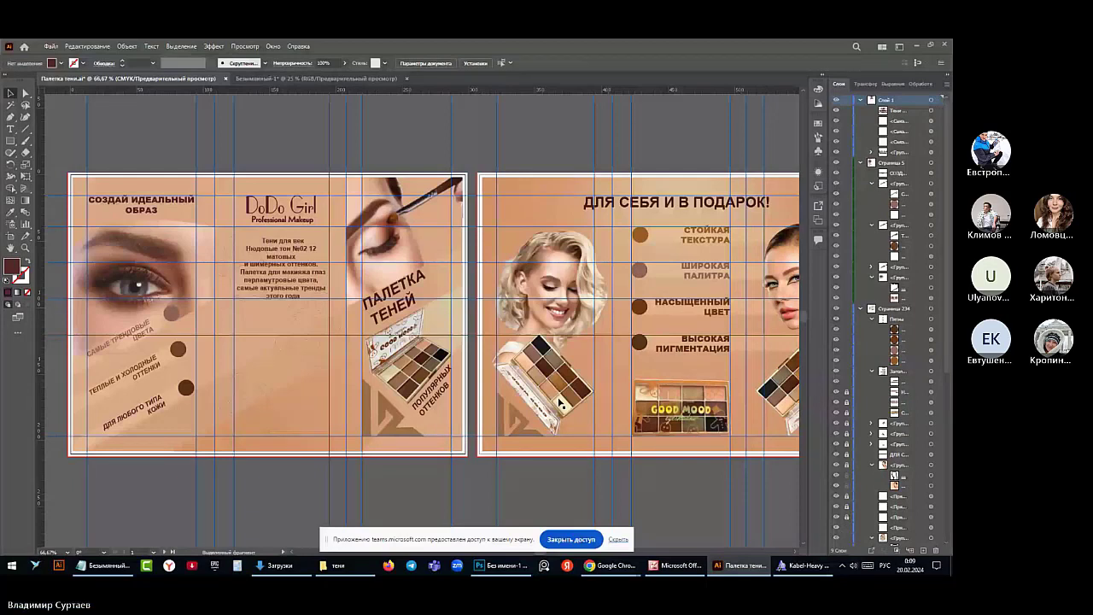
click(598, 566)
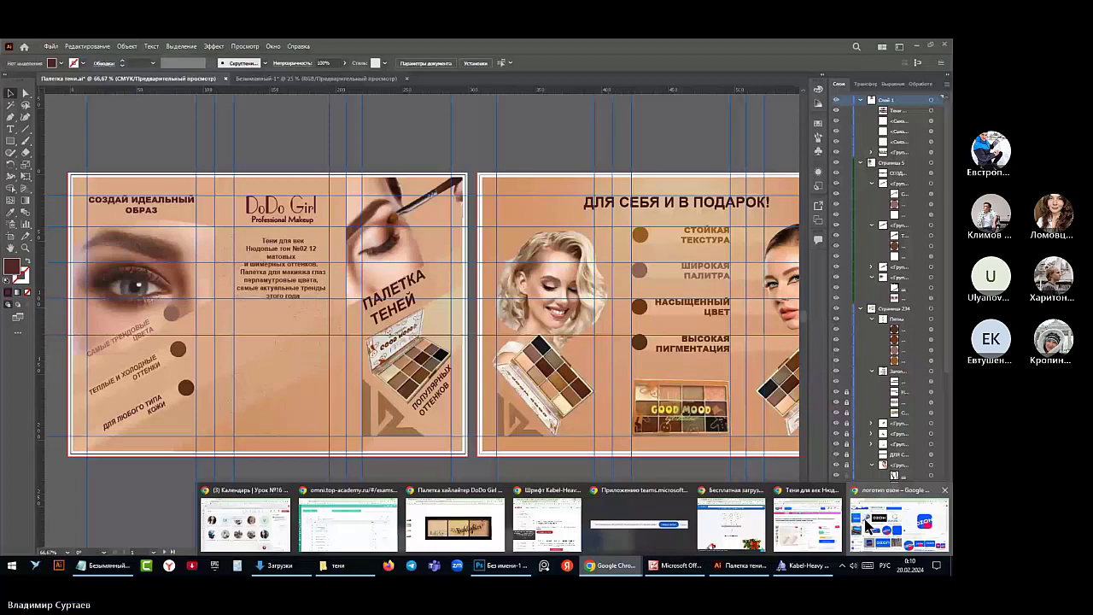
click(868, 525)
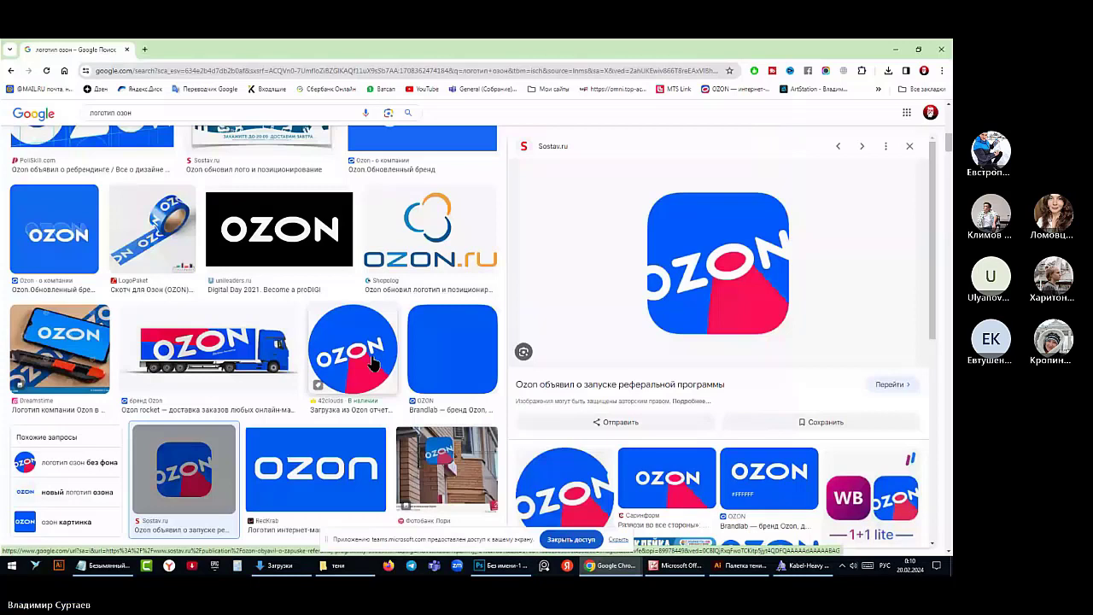
right_click(692, 291)
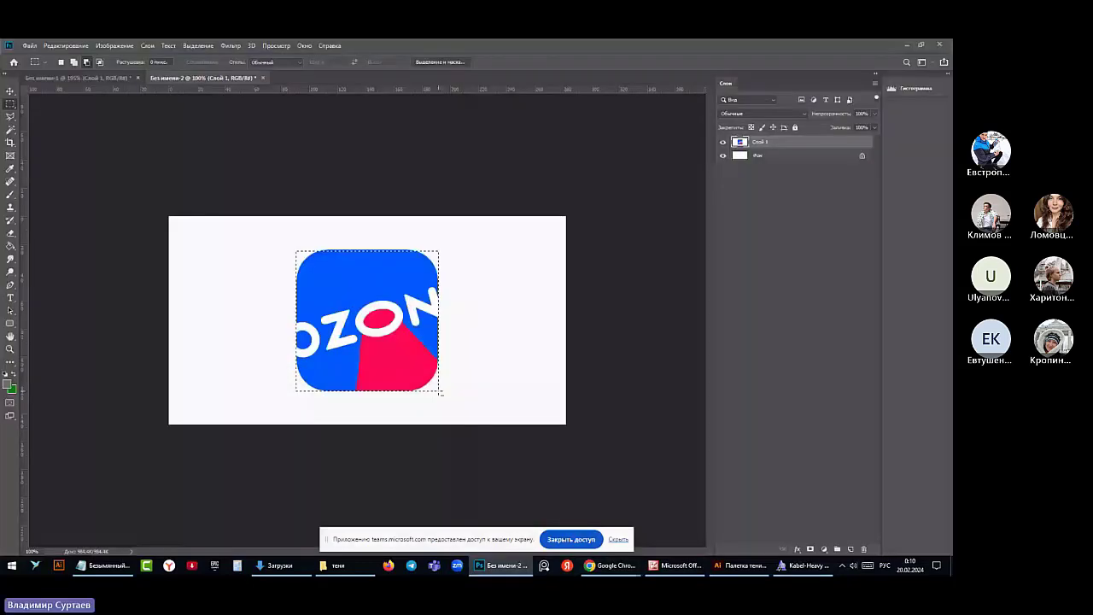
Deselect the Ozon logo pasted into the new white Photoshop document
key(ctrl+d)
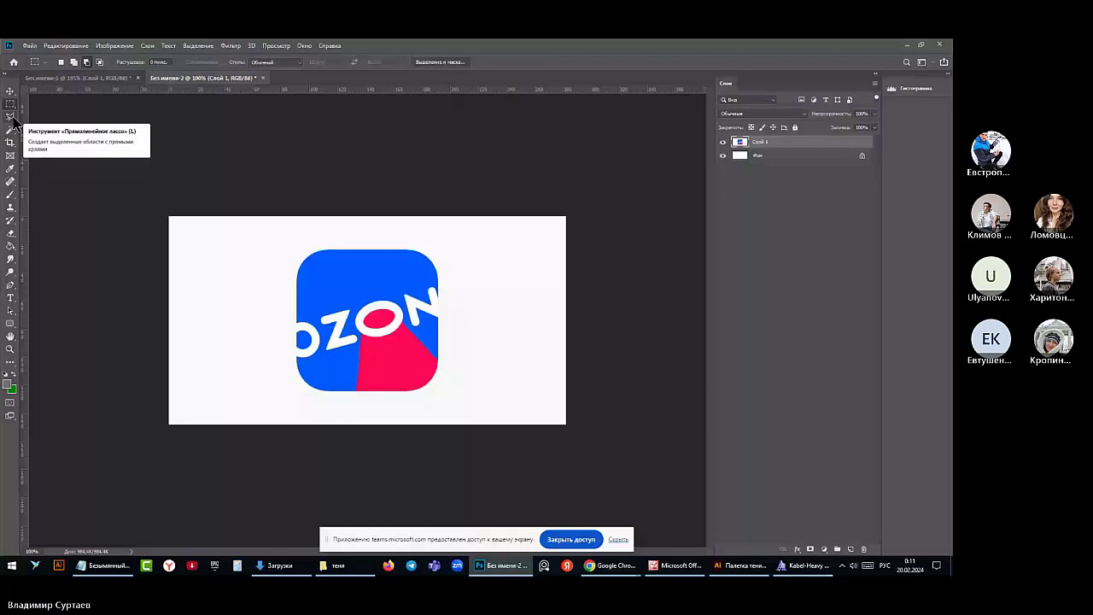
Unlock and delete the white background layer, leaving the Ozon logo on a transparent Layer 1
drag(298, 310, 322, 362)
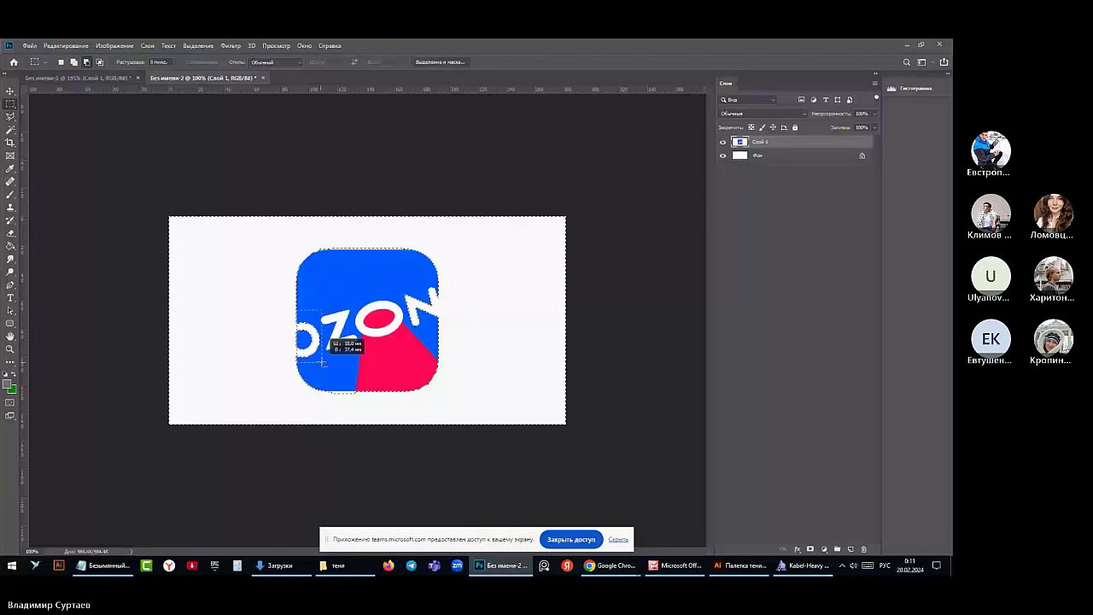
drag(322, 363, 322, 362)
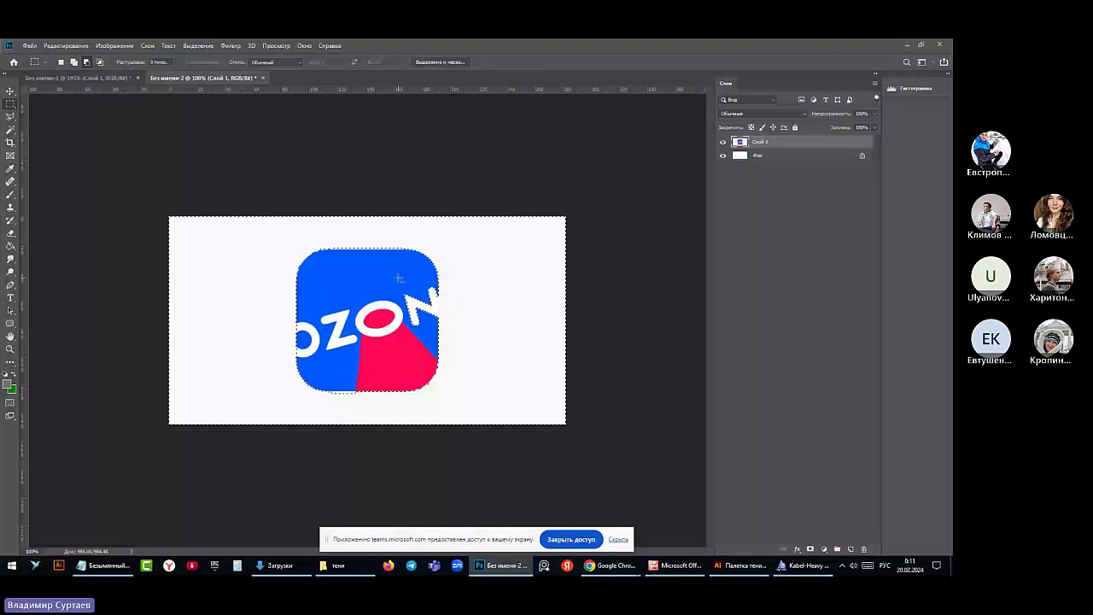
click(863, 157)
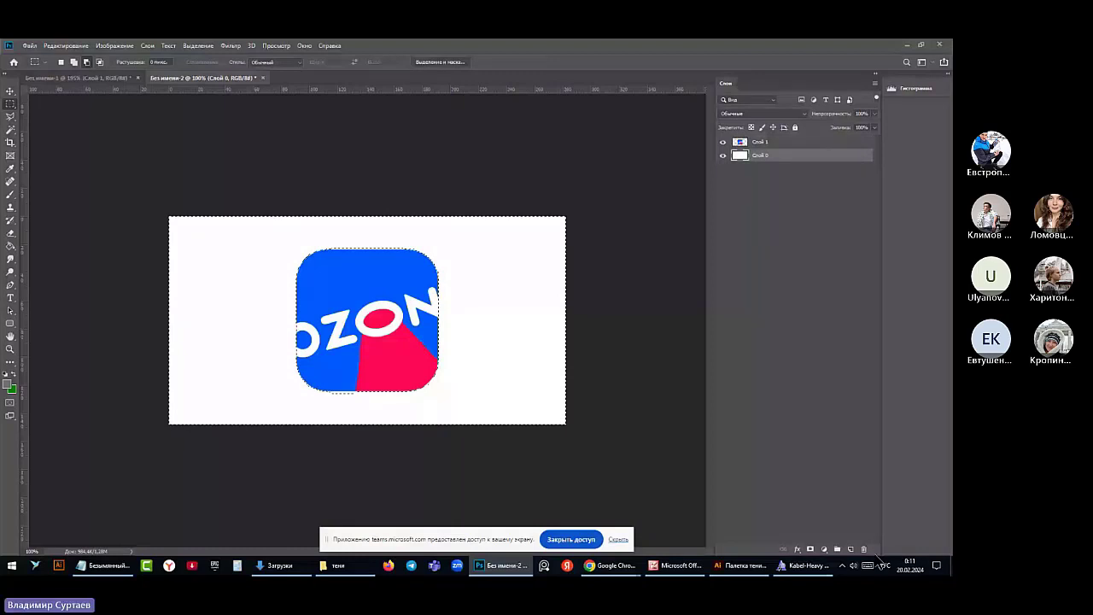
click(864, 550)
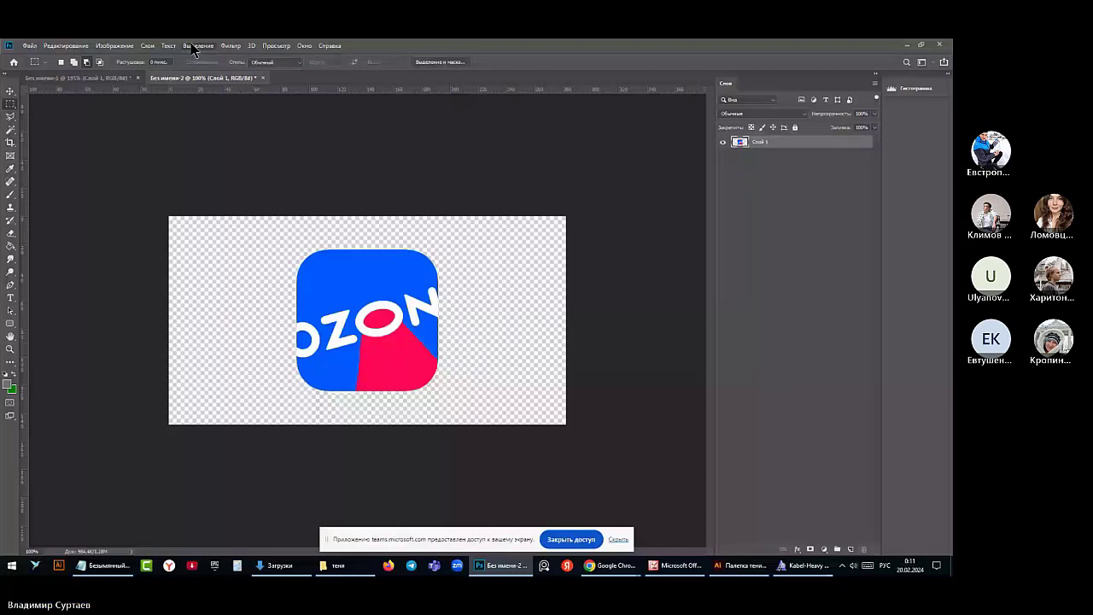
key(v)
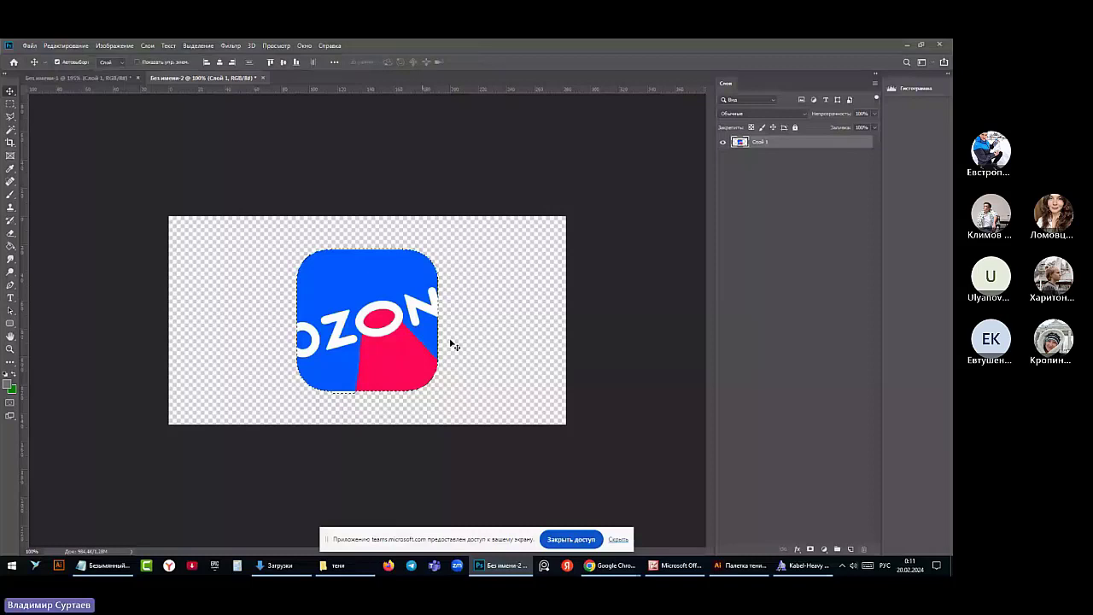
Paste the transparent Ozon logo into the Illustrator spread, then delete it again
key(alt+Tab)
key(ctrl+v)
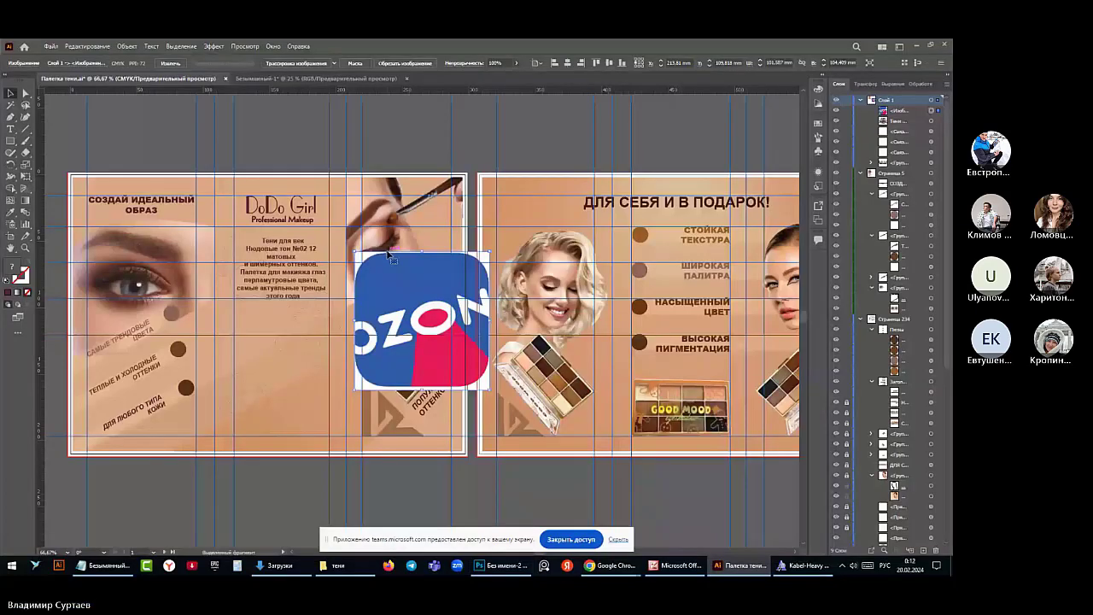
key(Delete)
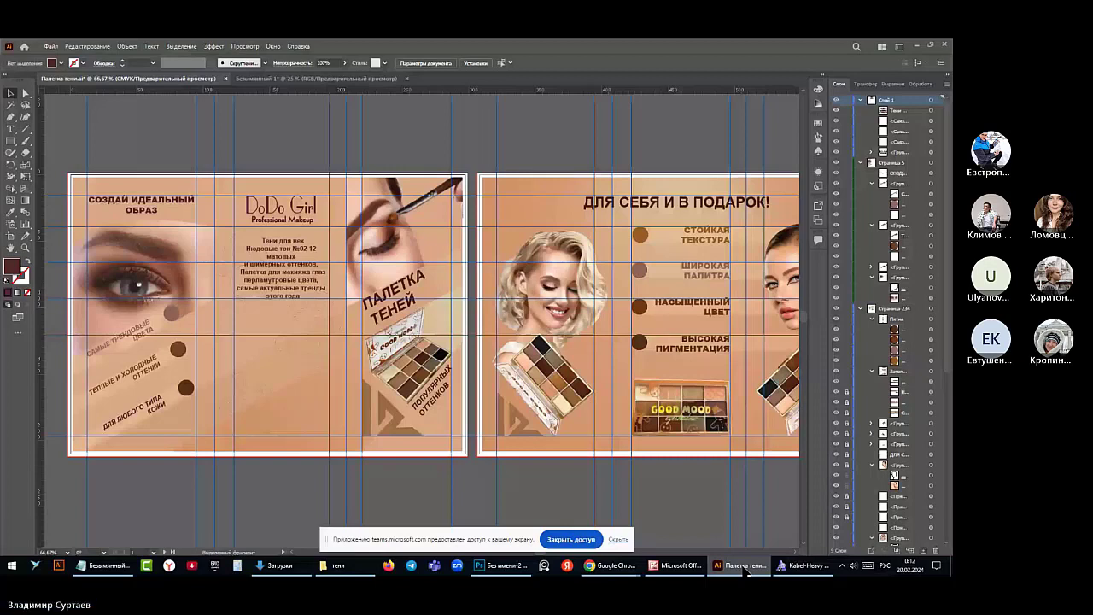
Export the Ozon logo as an 800×420 transparent PNG to the desktop
click(502, 566)
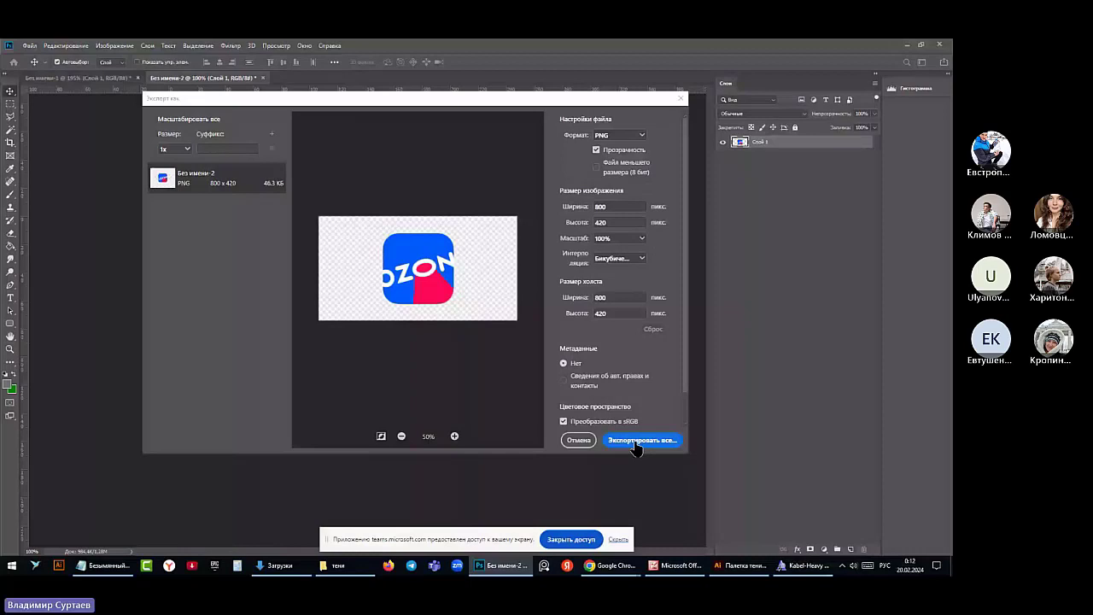
click(636, 440)
text(Оз)
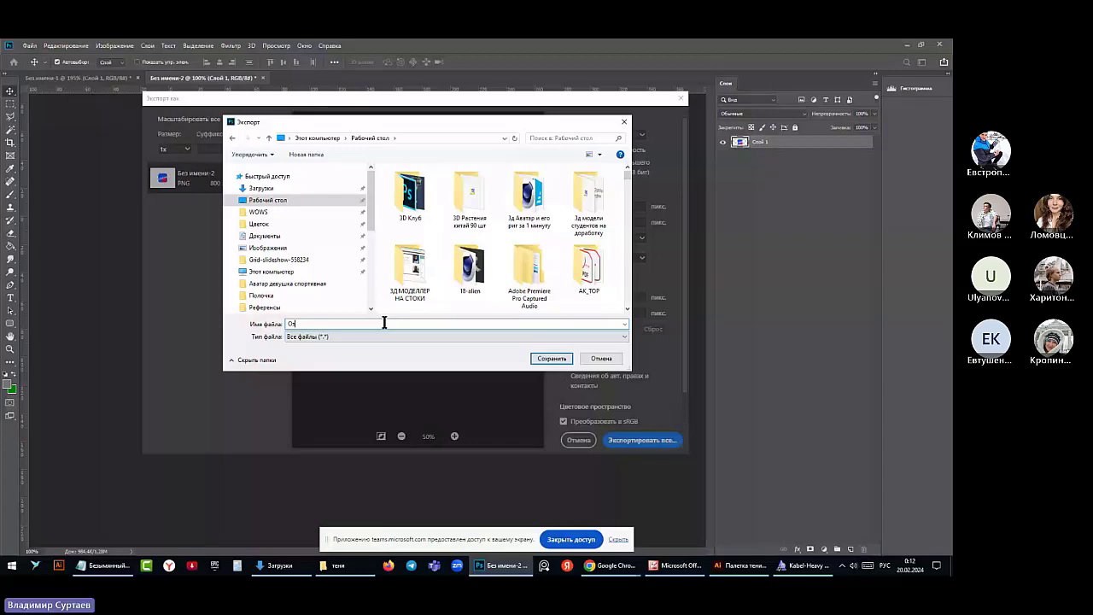
key(alt+Tab)
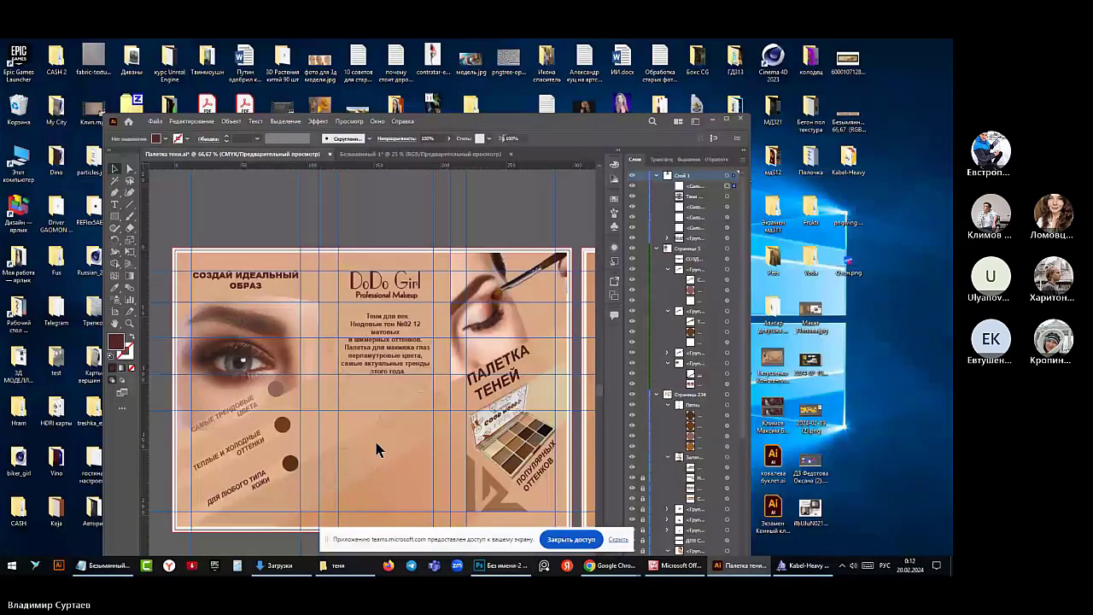
Place OZON.png on the artboard, scale it down, and position it below the description
drag(378, 450, 378, 450)
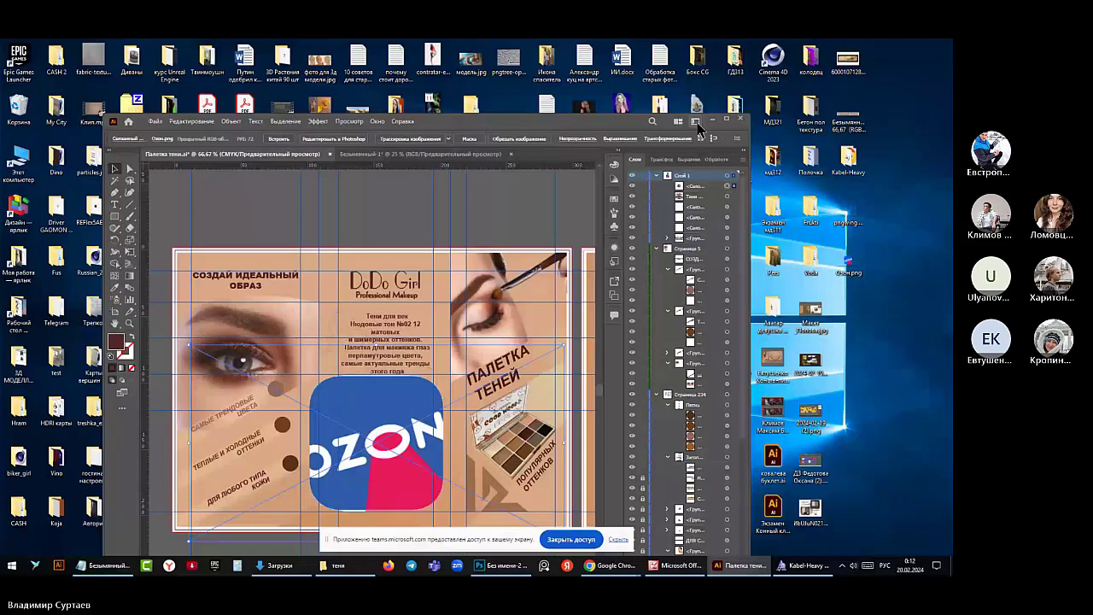
double_click(697, 120)
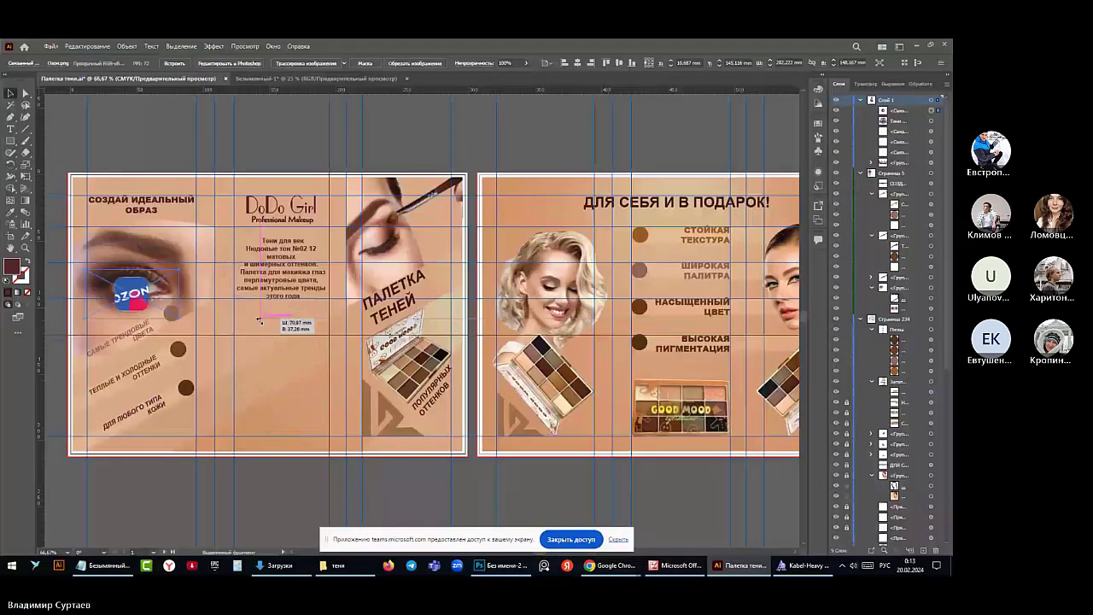
drag(259, 321, 248, 314)
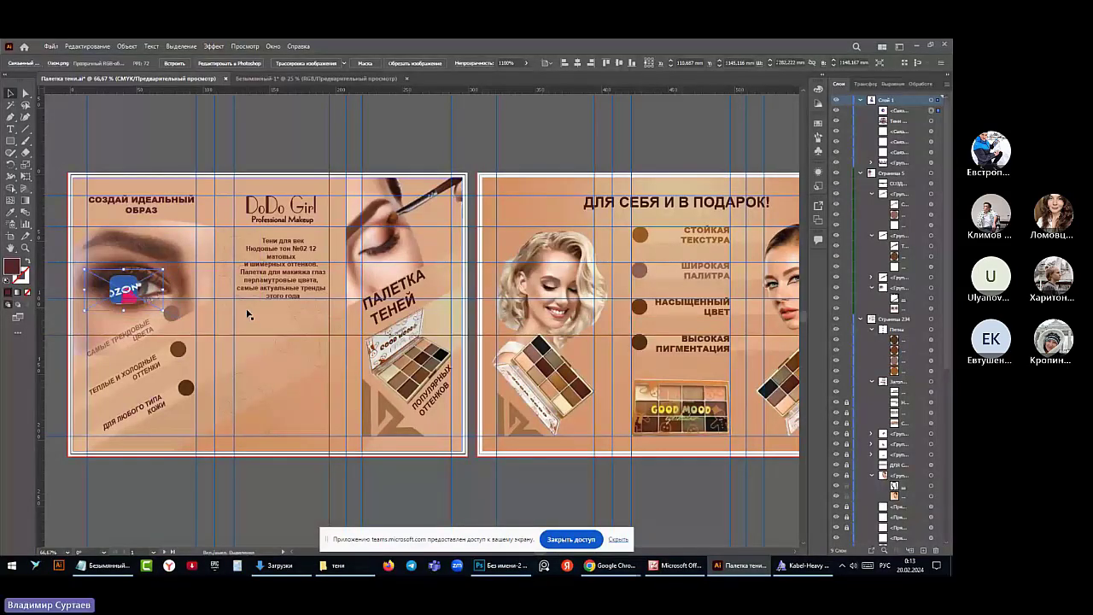
drag(121, 297, 275, 333)
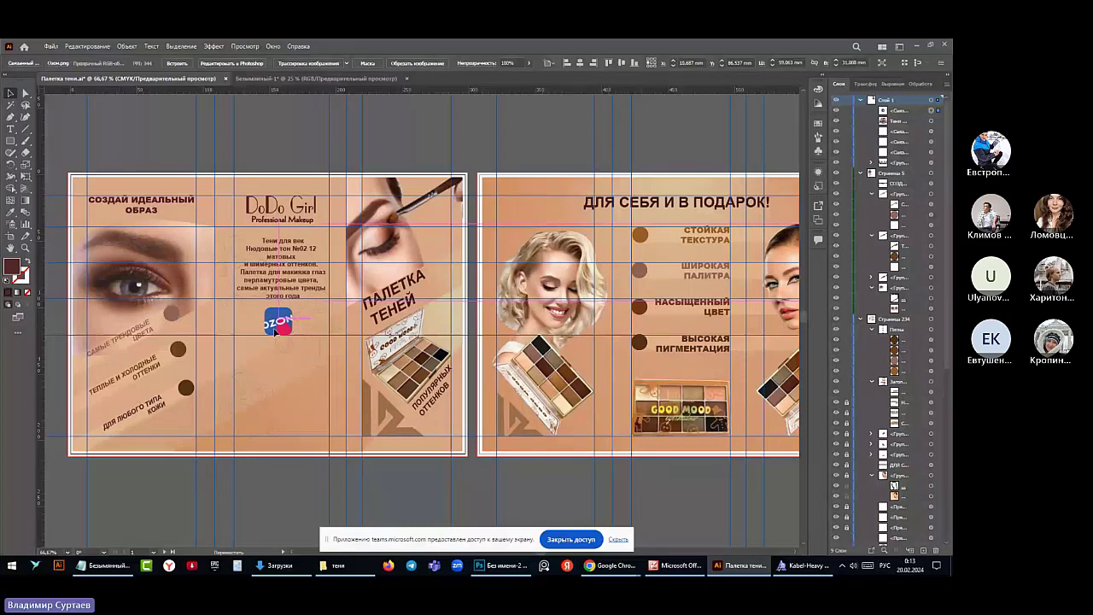
click(258, 133)
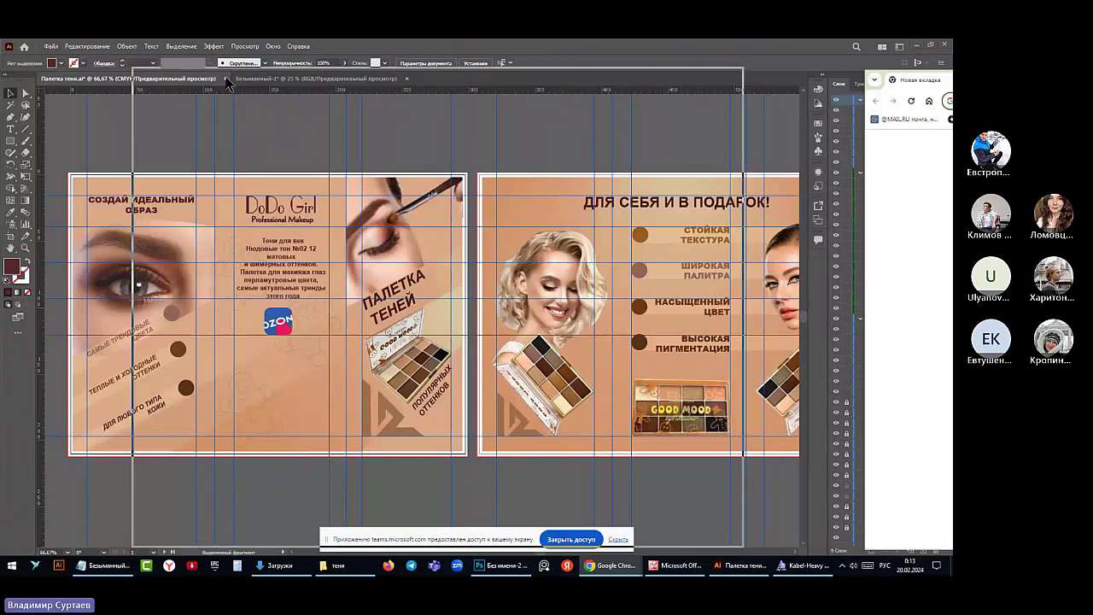
Search 'Короткая ссылка', shorten the Ozon product URL to clck.ru/38vBJo, and minimize Chrome
drag(229, 82, 229, 86)
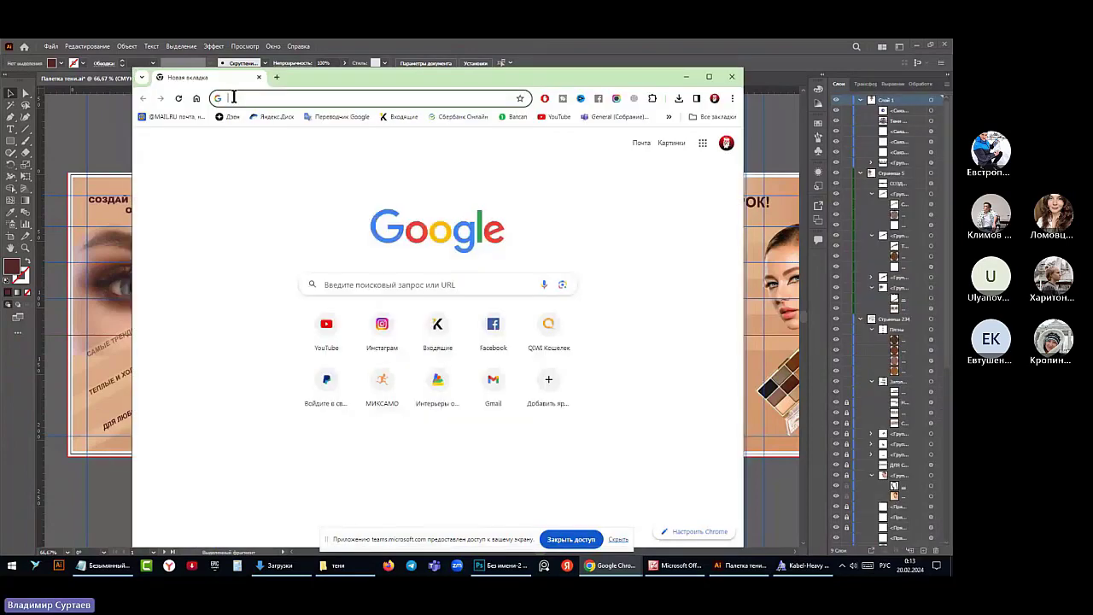
text(Корот)
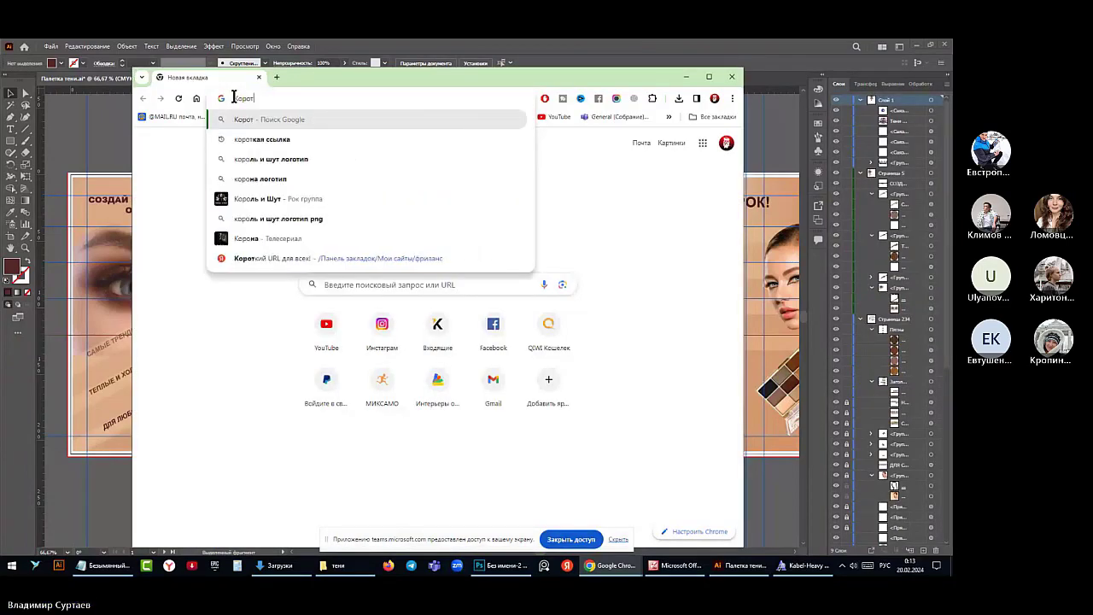
text(кая ссыл)
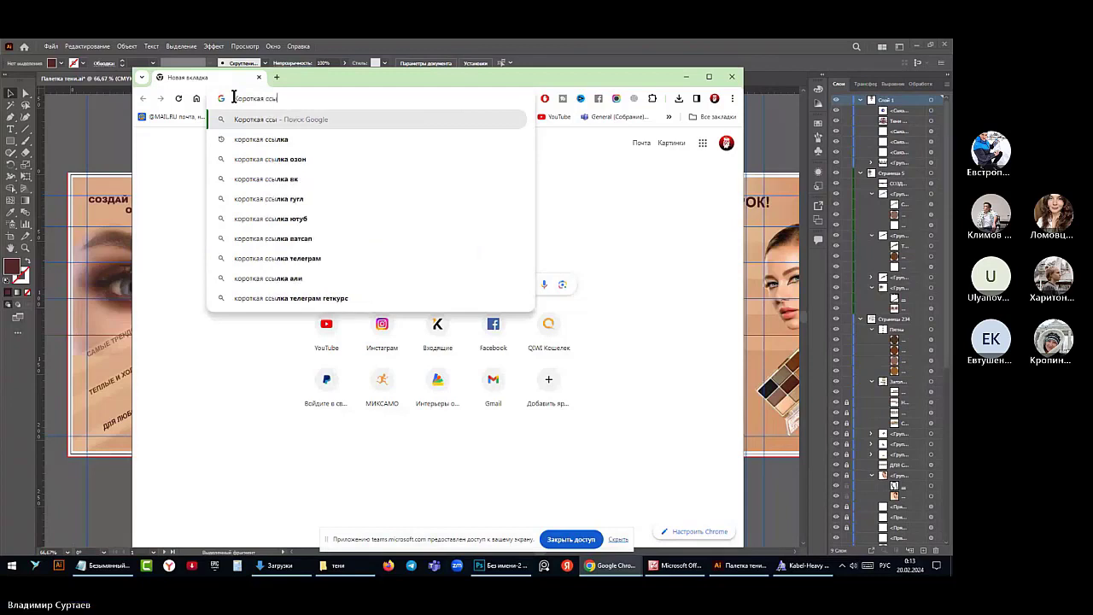
text(ка)
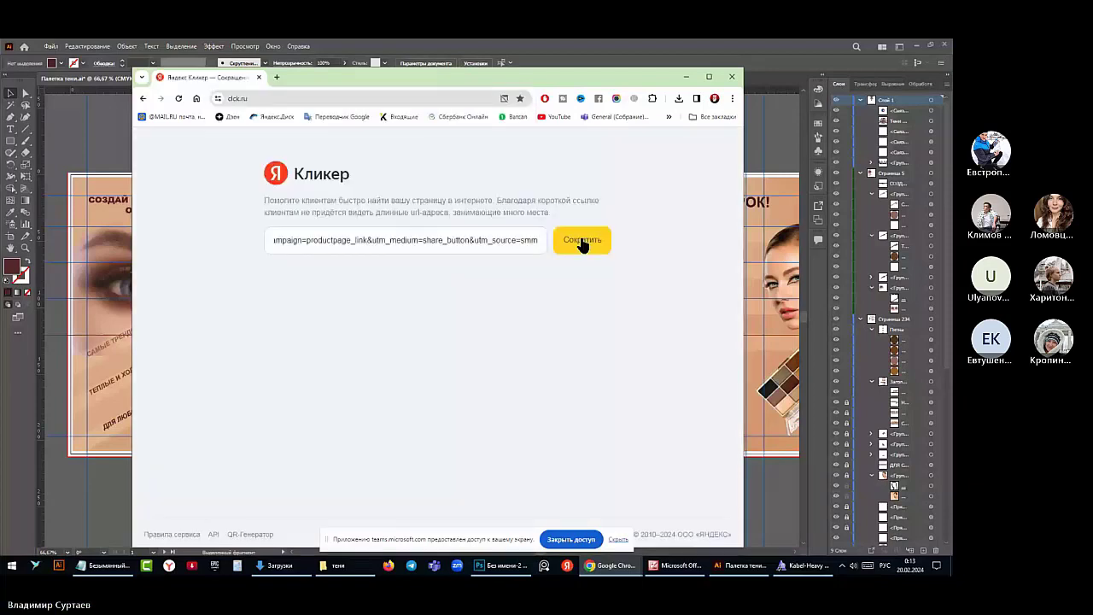
click(582, 243)
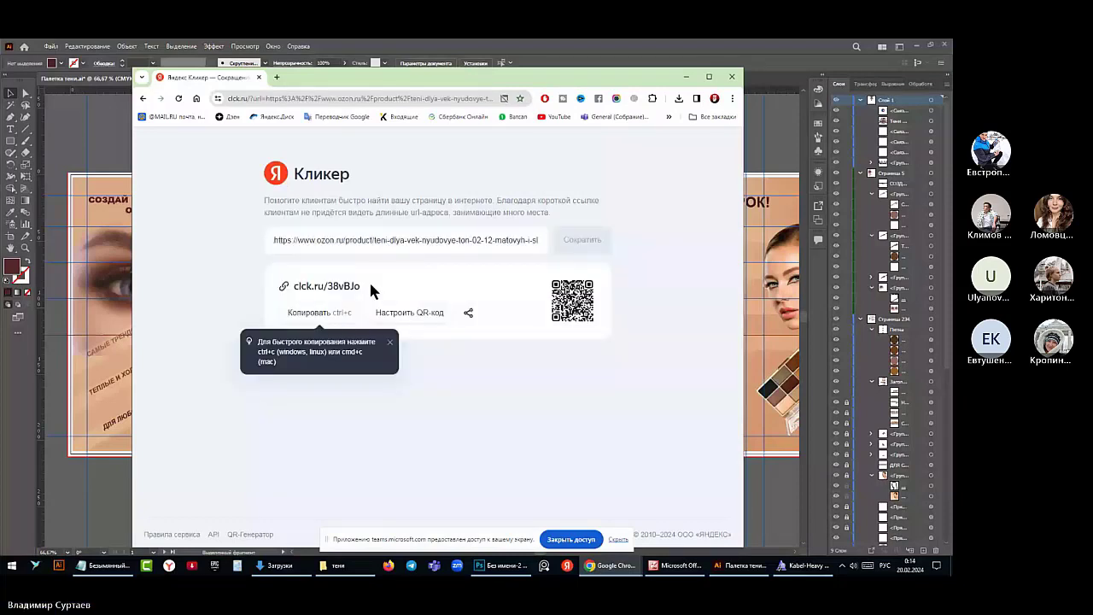
click(306, 290)
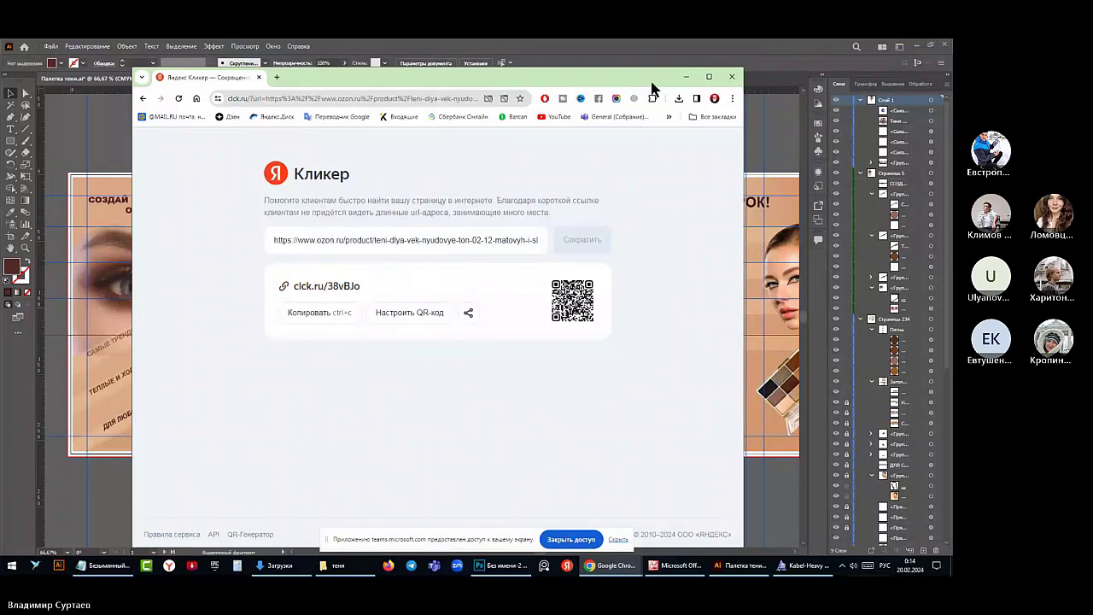
click(686, 77)
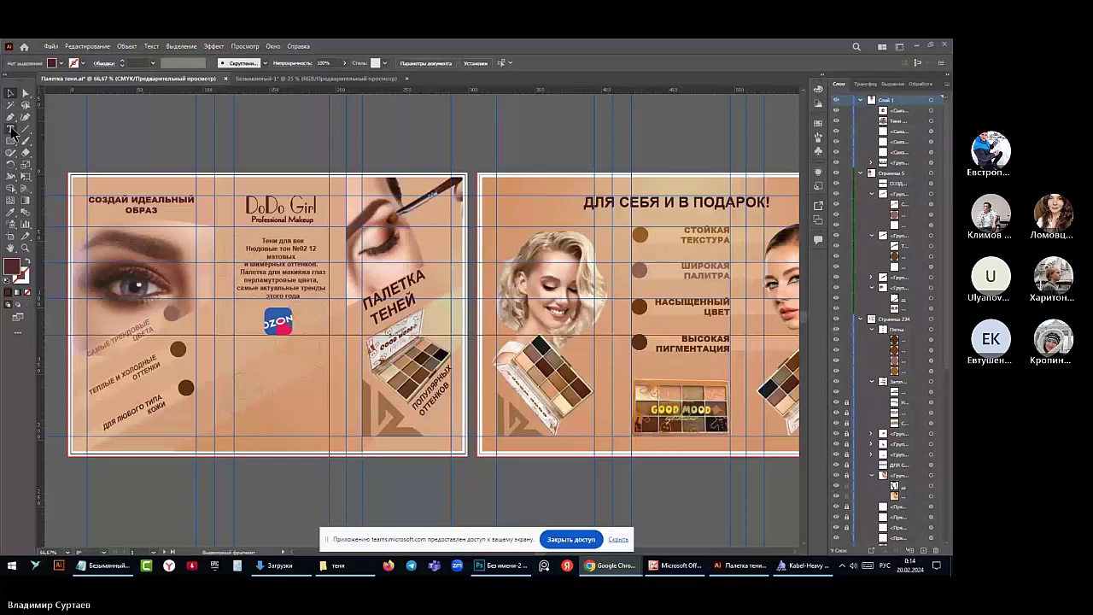
text(https://clck.ru/38vBJo)
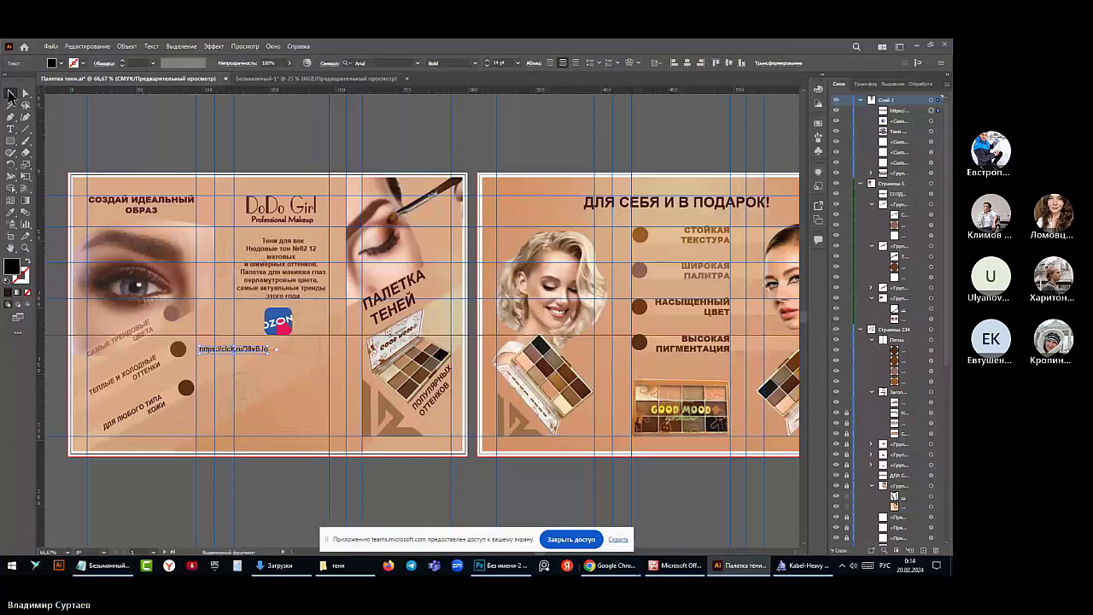
click(11, 94)
drag(234, 349, 279, 344)
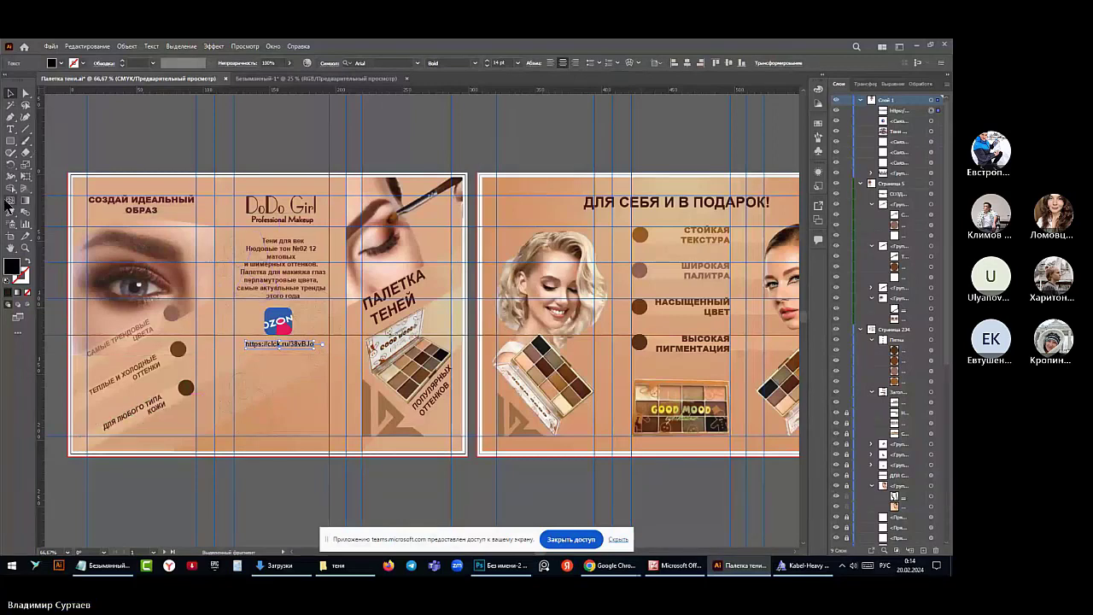
click(11, 212)
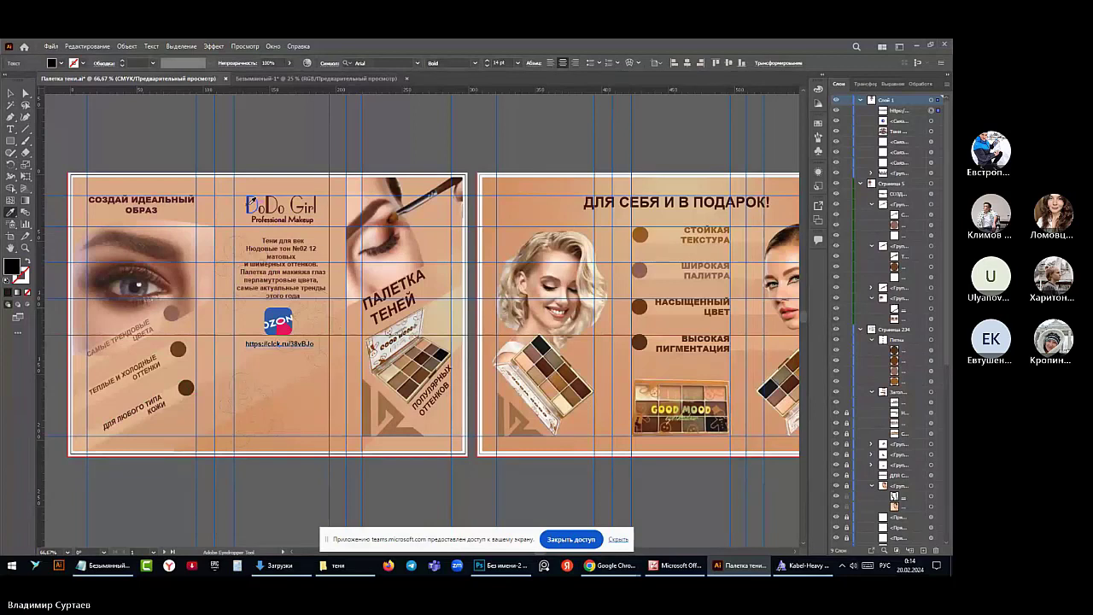
click(249, 207)
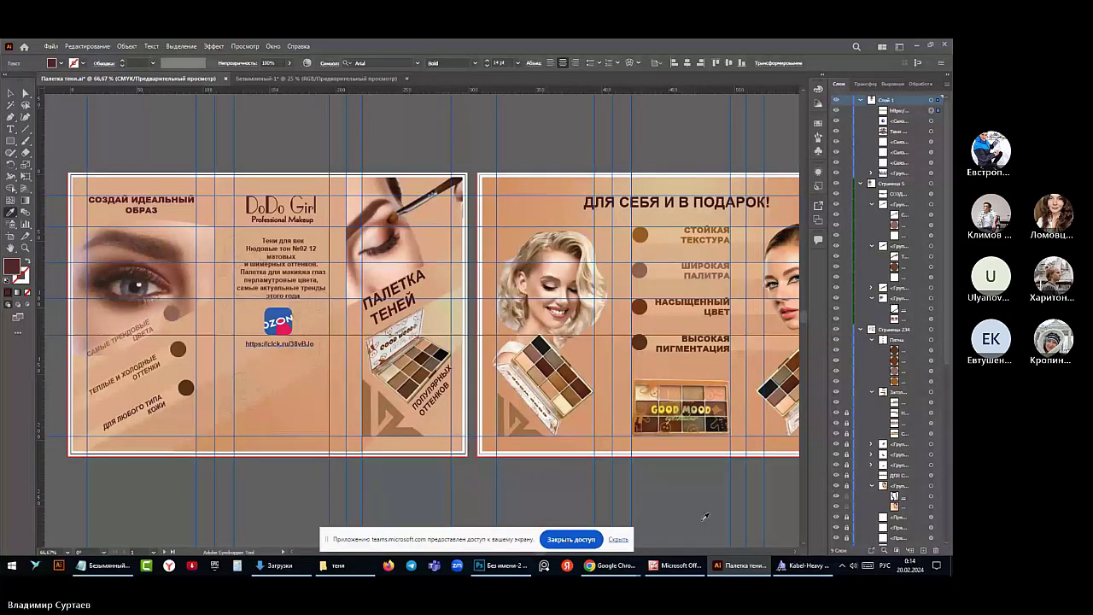
Return to the Clicker QR code page and cancel an accidental JPEG download
click(609, 565)
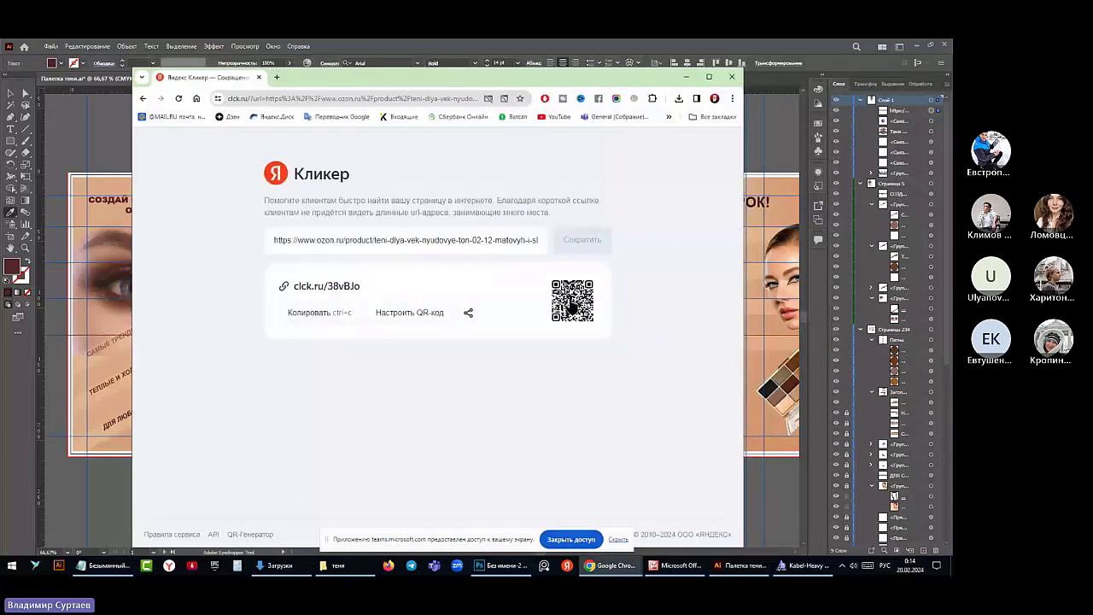
mouse_move(571, 307)
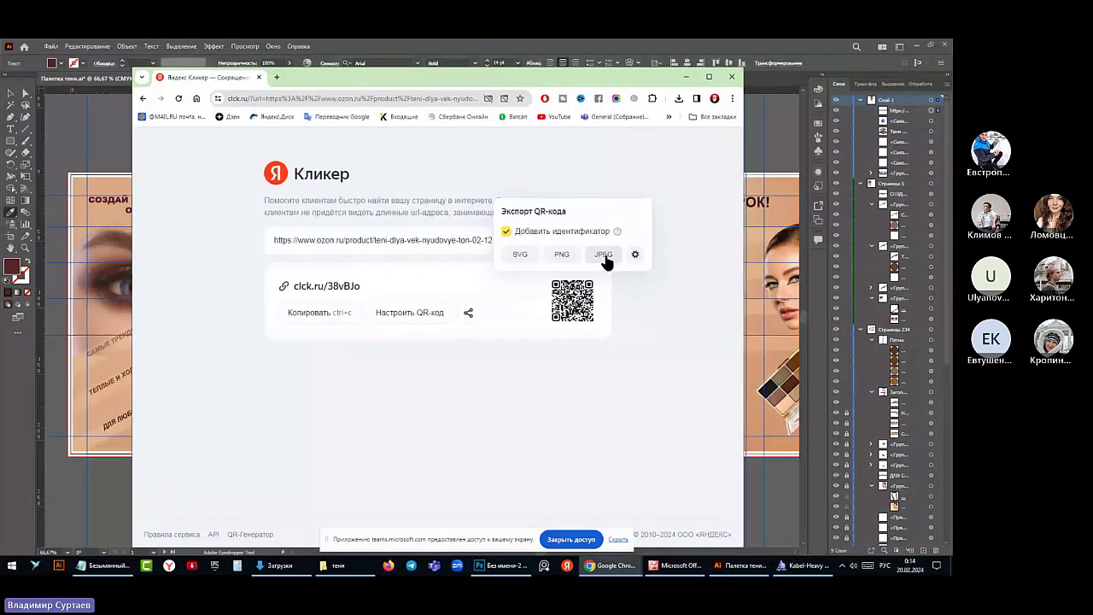
click(604, 254)
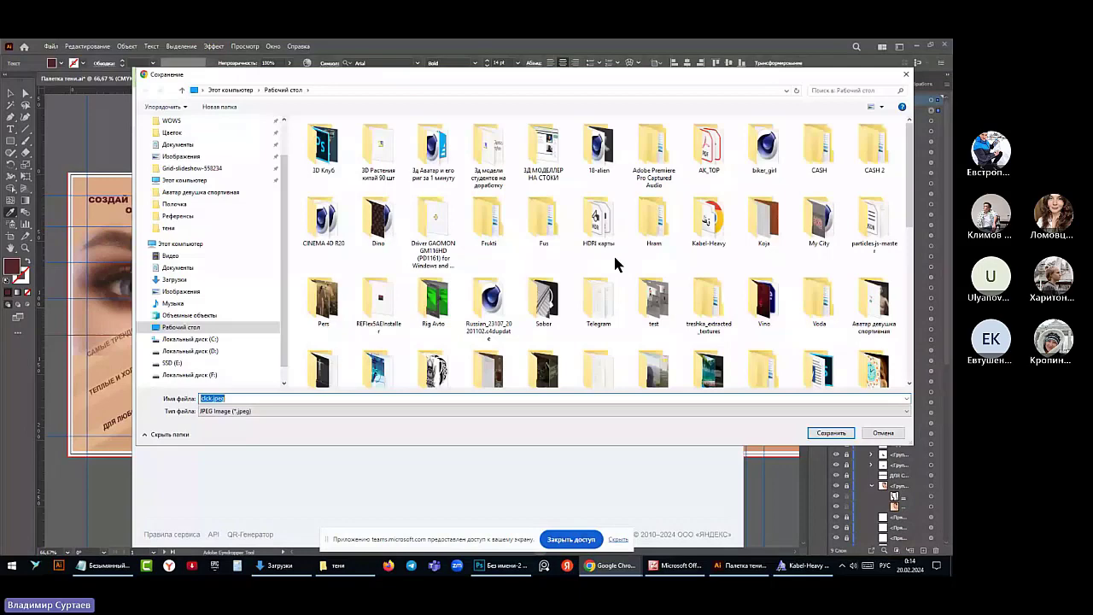
key(Escape)
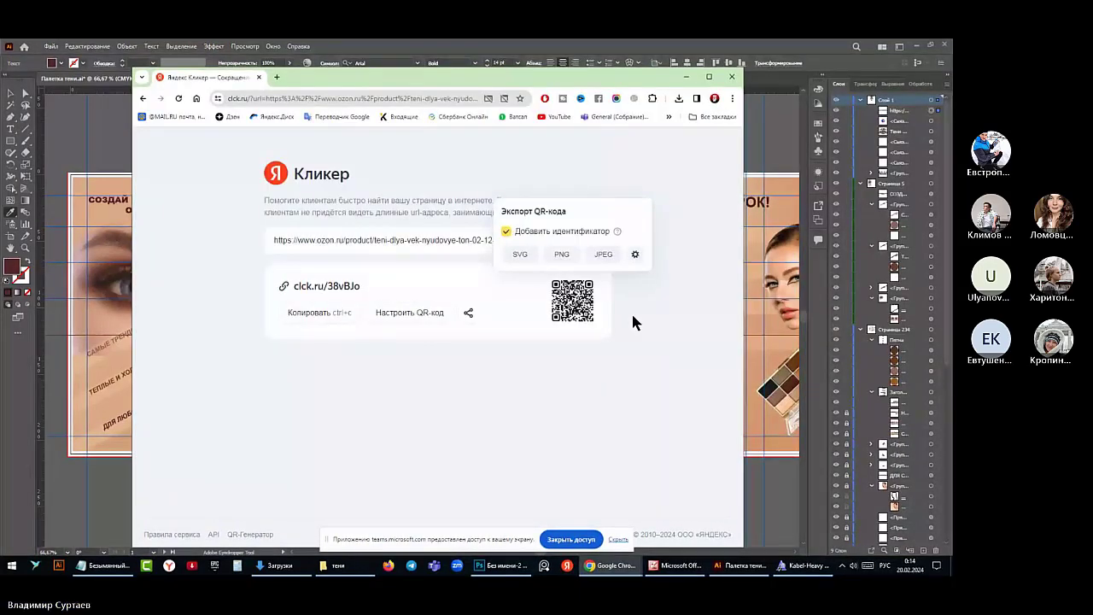
Download the QR code as PNG named clck.png and minimize Chrome to reveal Illustrator
mouse_move(574, 303)
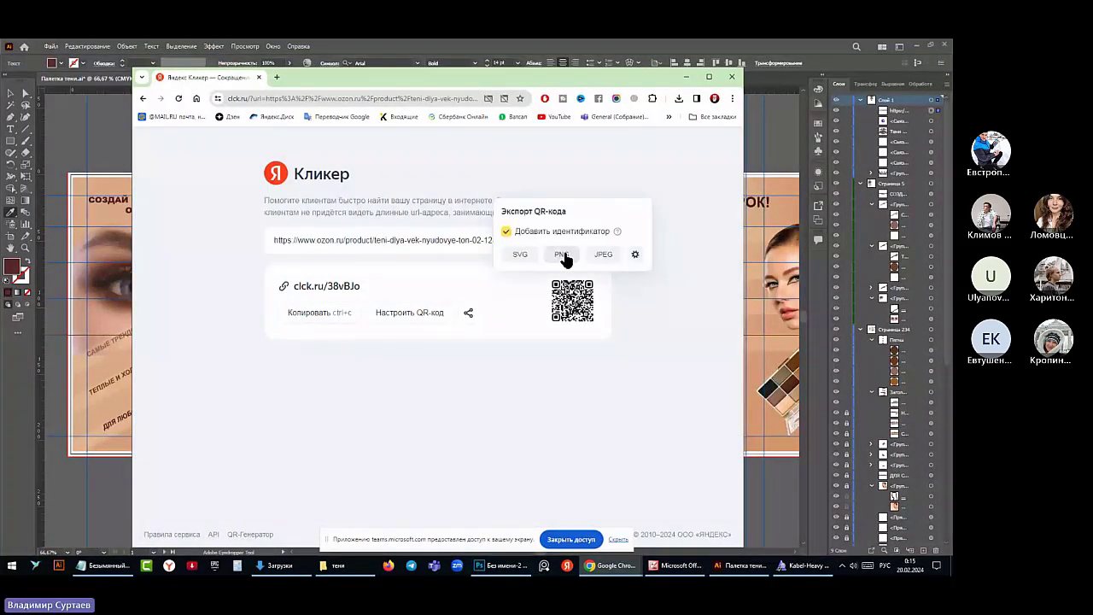
click(562, 255)
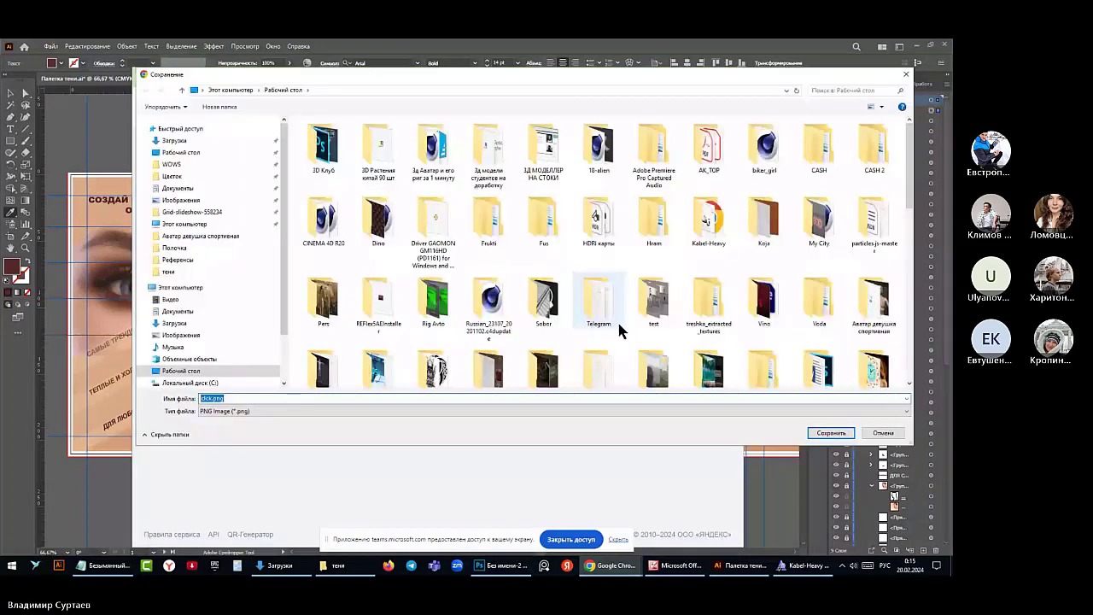
click(830, 433)
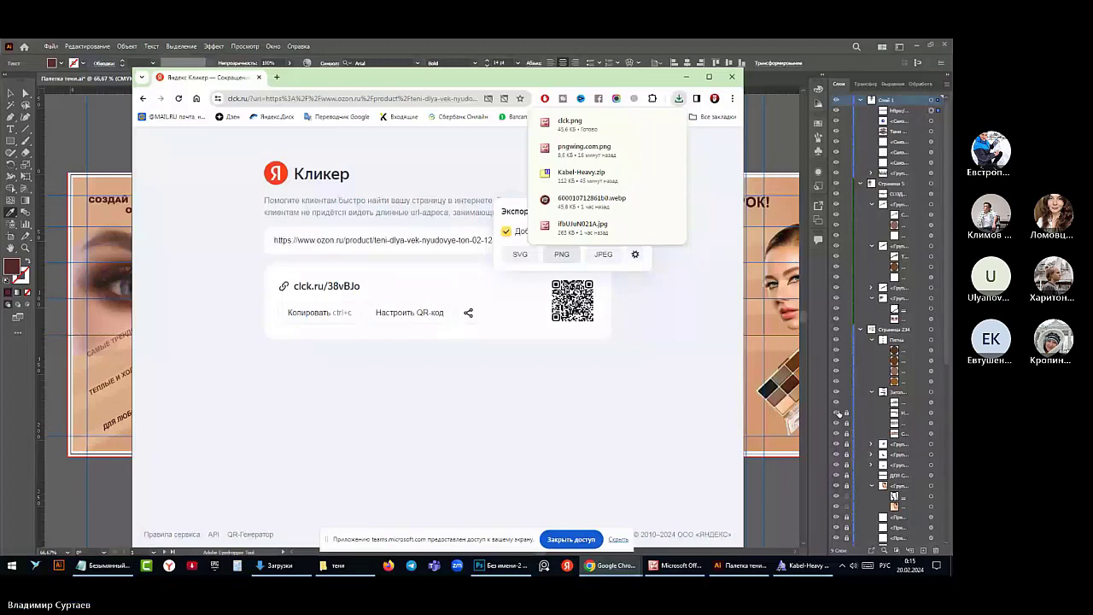
click(685, 76)
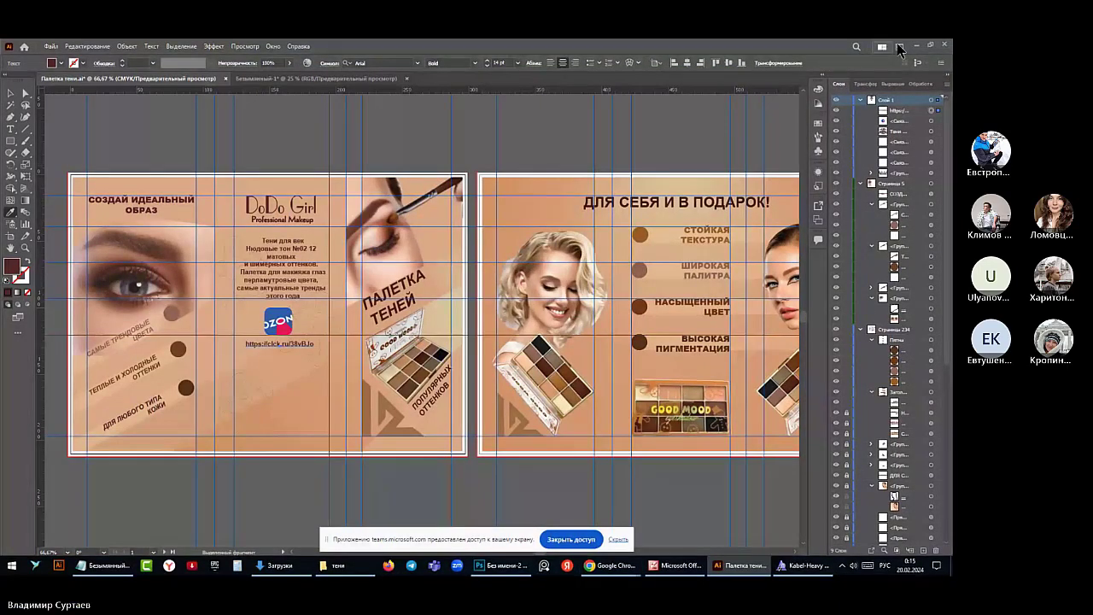
Open the downloaded clck.png from the desktop in Photoshop
click(931, 46)
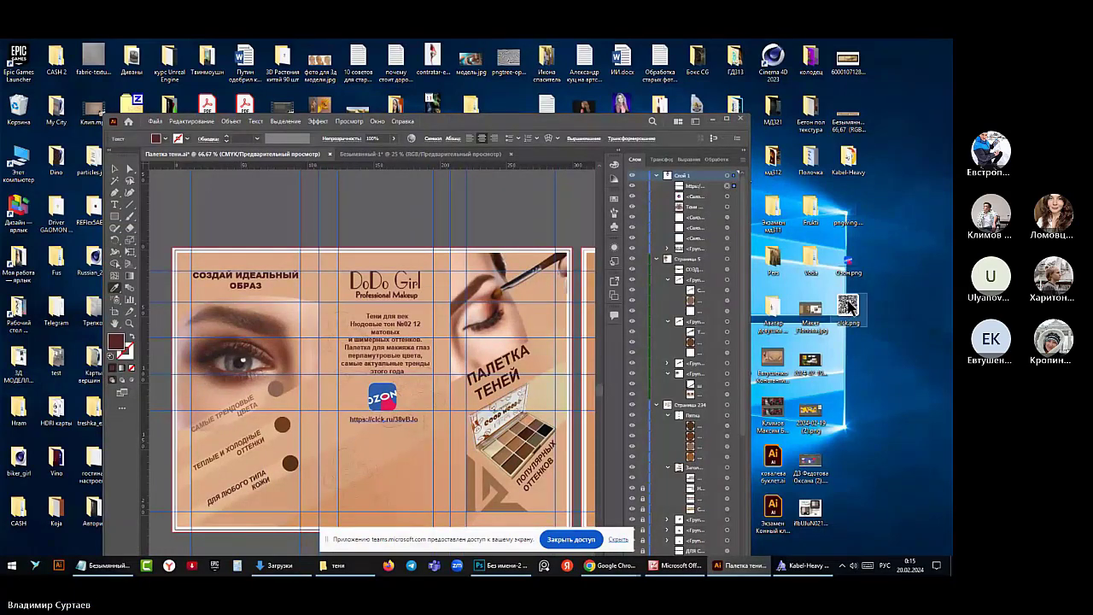
right_click(849, 306)
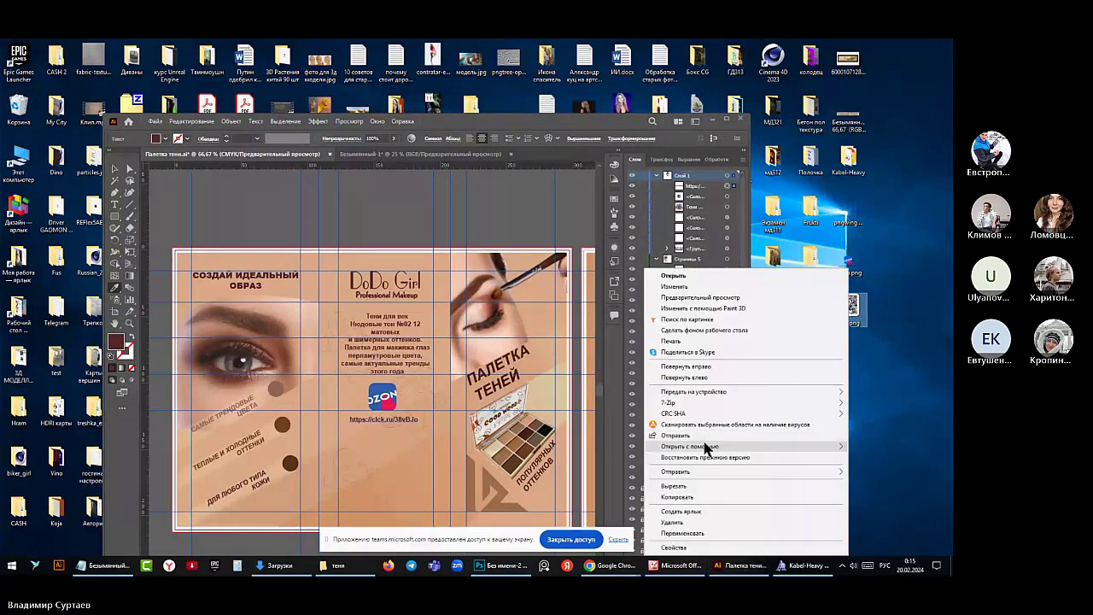
click(706, 448)
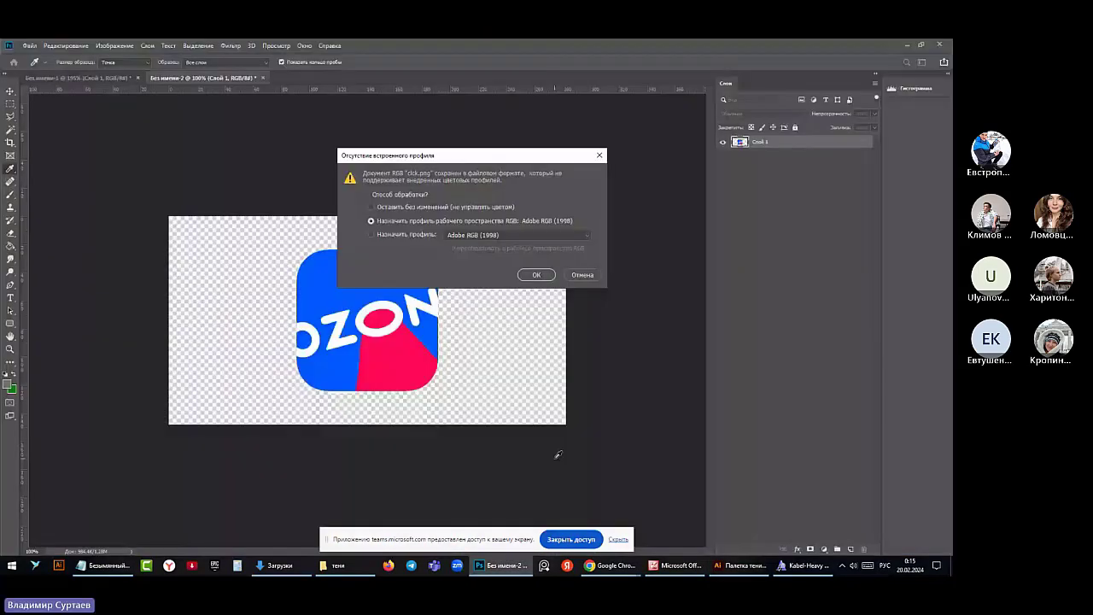
click(541, 275)
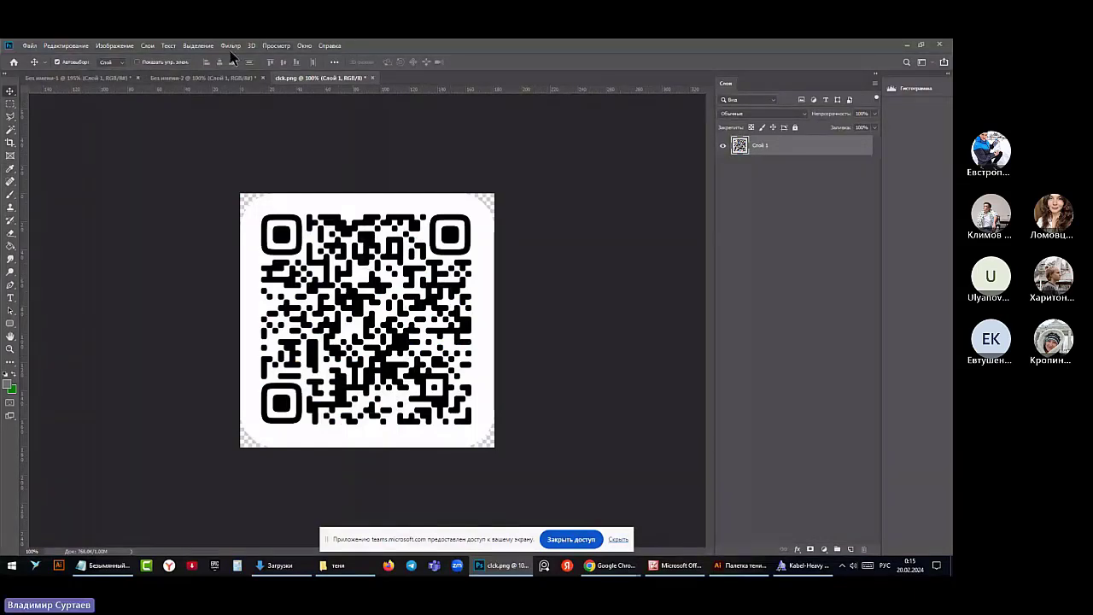
Select the white background with Color Range and delete it
click(198, 46)
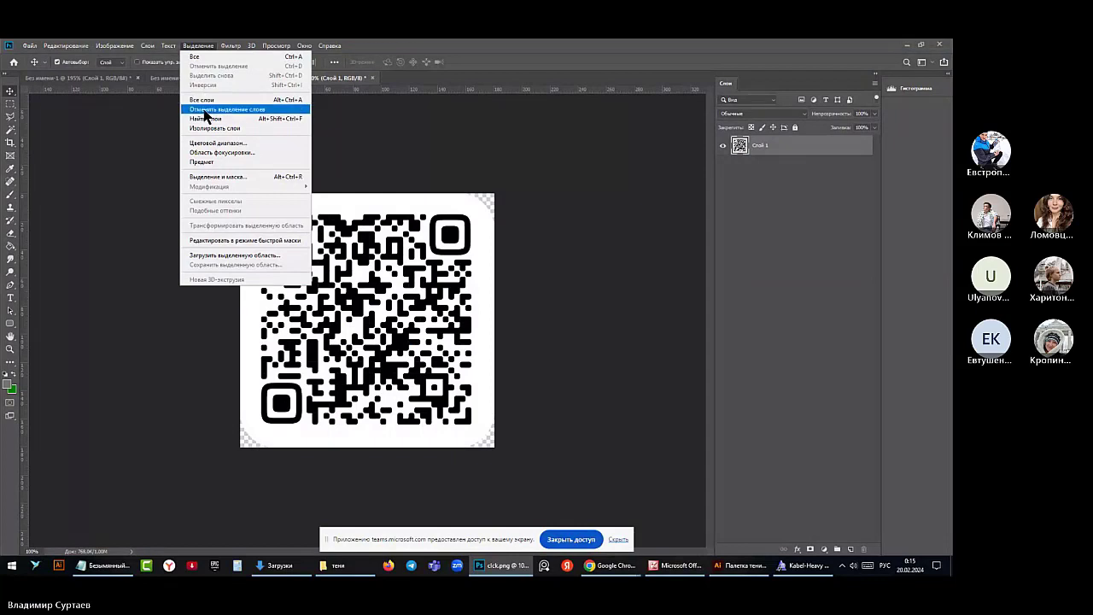
click(202, 150)
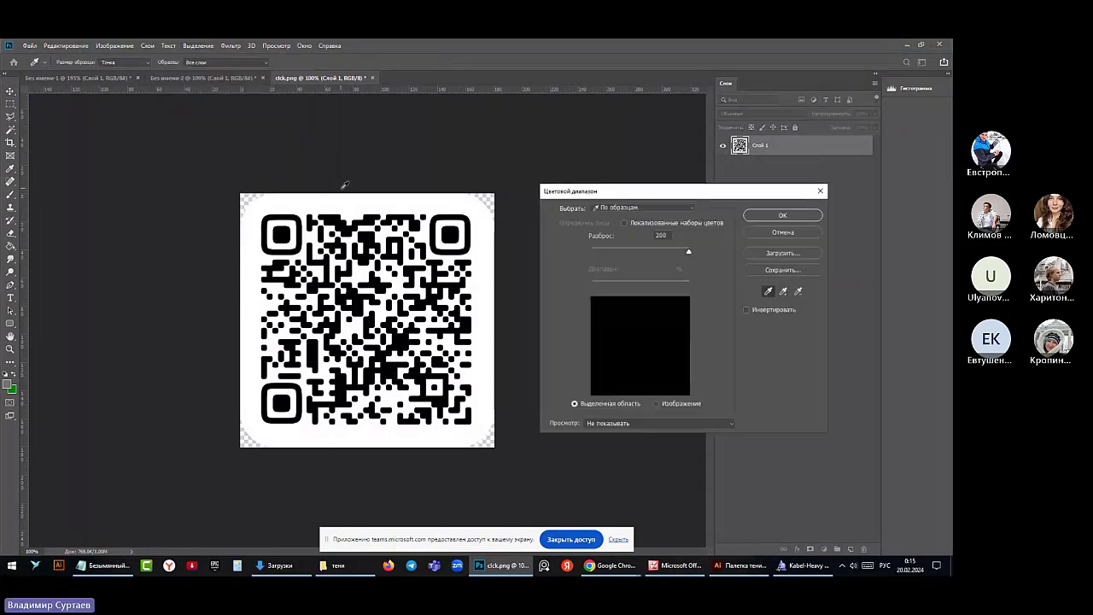
click(369, 200)
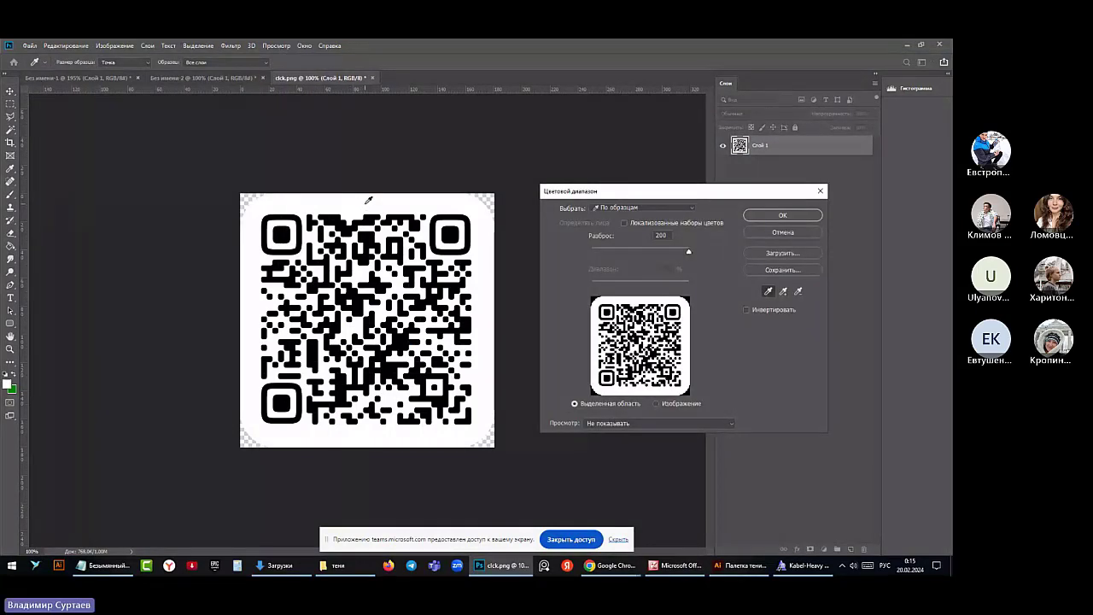
click(755, 216)
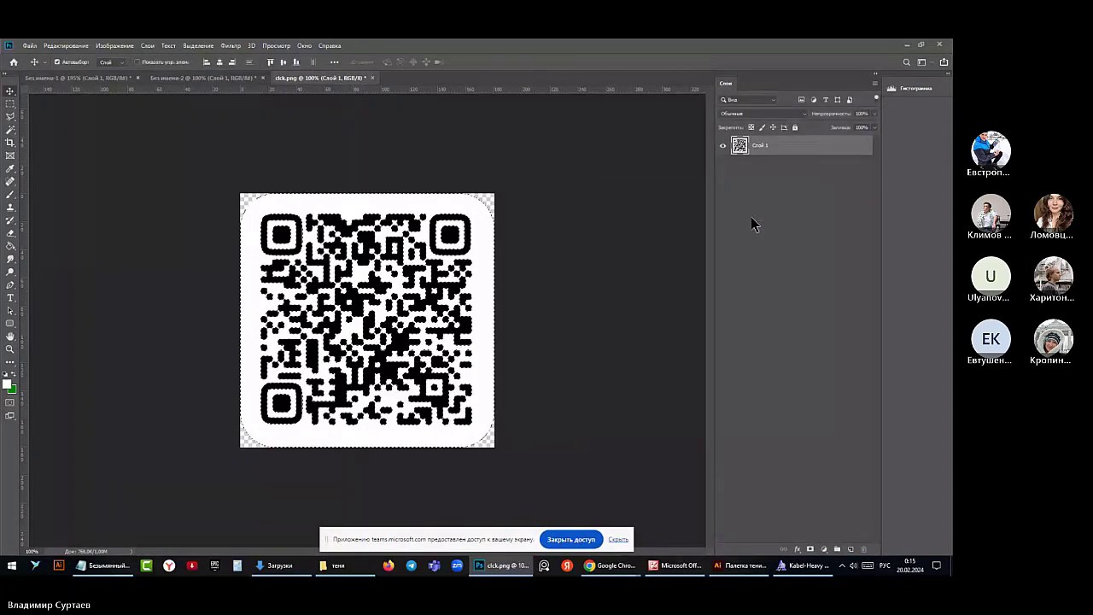
click(66, 46)
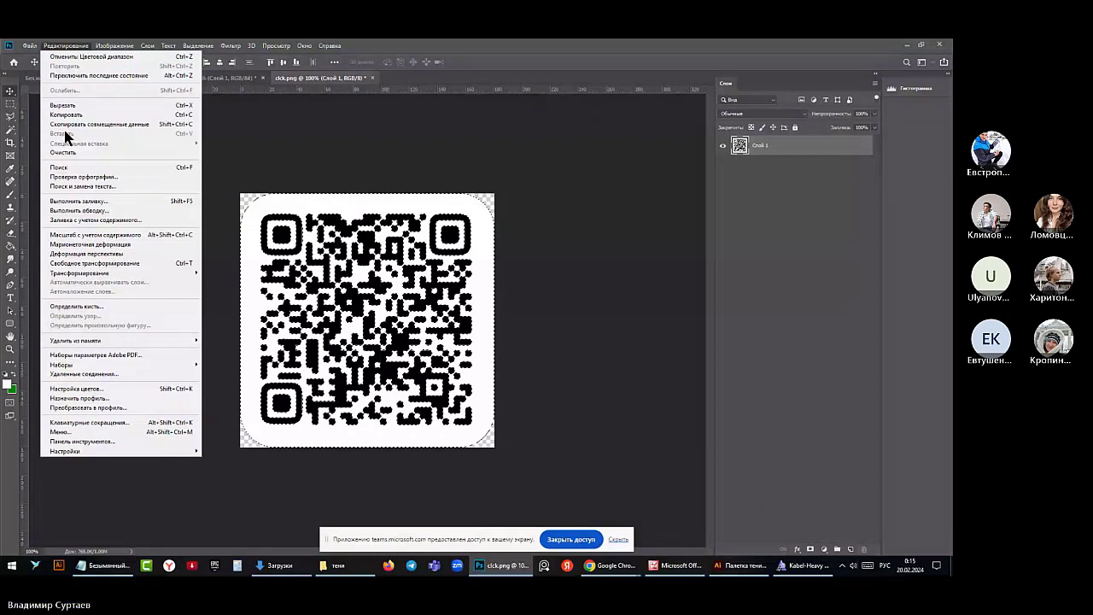
click(62, 105)
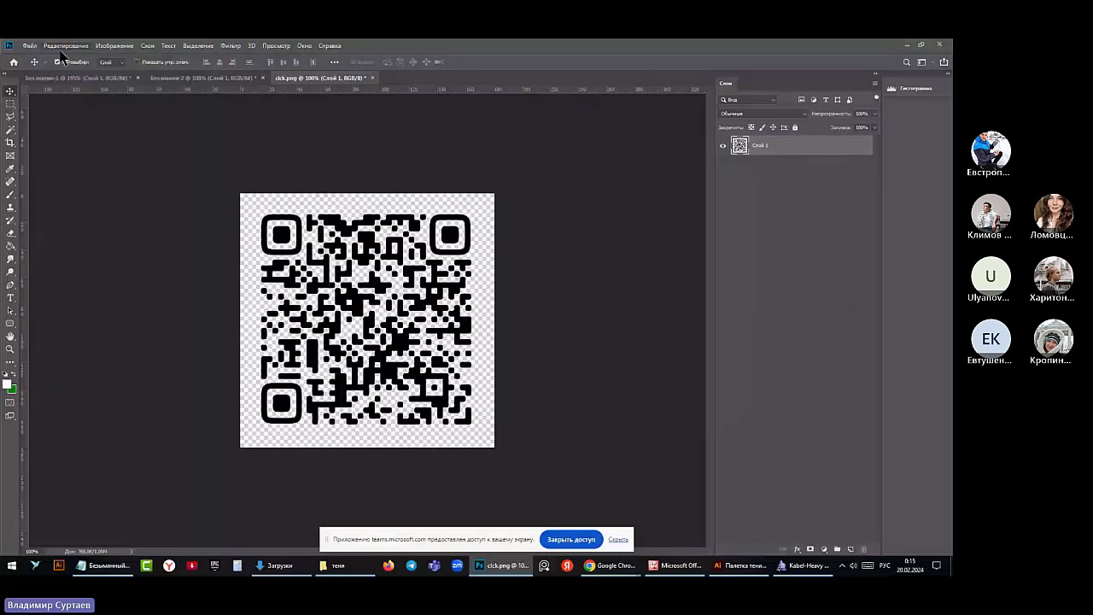
Export the transparent image as PNG, overwriting the existing clck.png
click(29, 46)
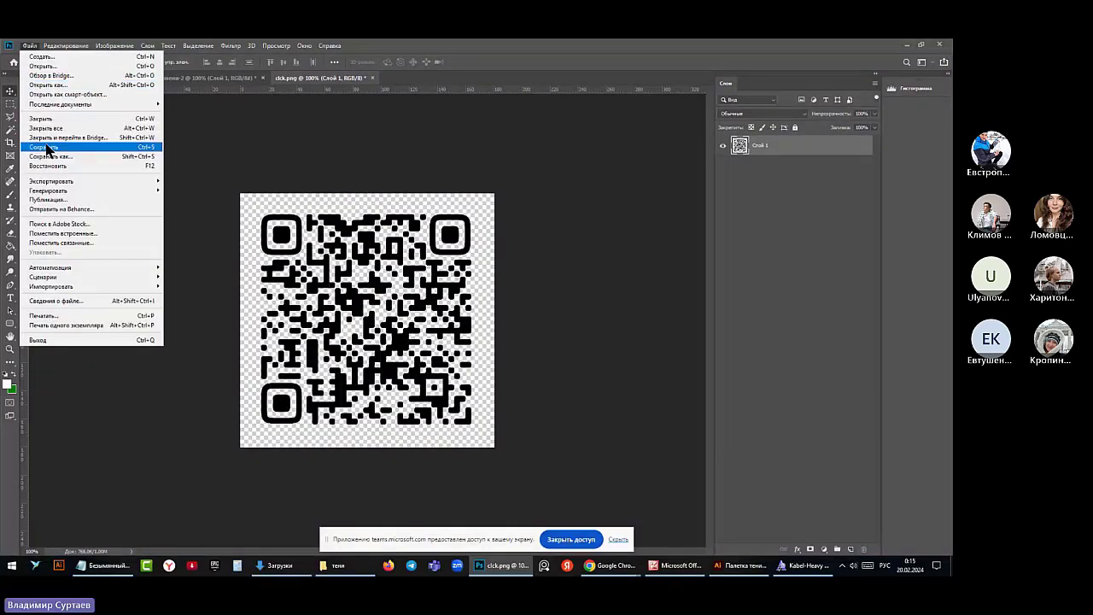
mouse_move(50, 182)
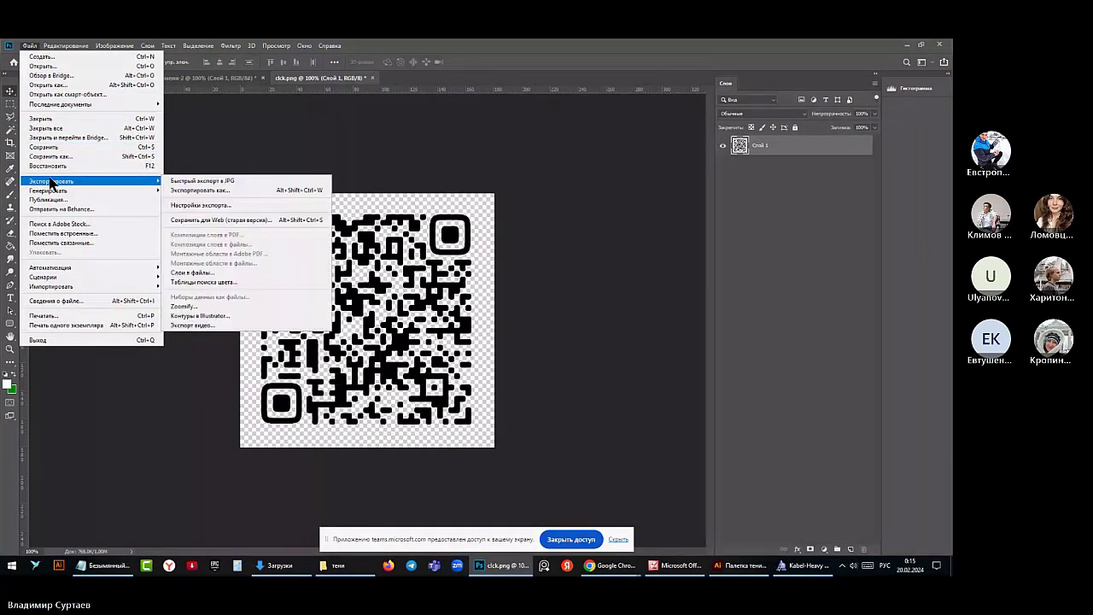
click(180, 190)
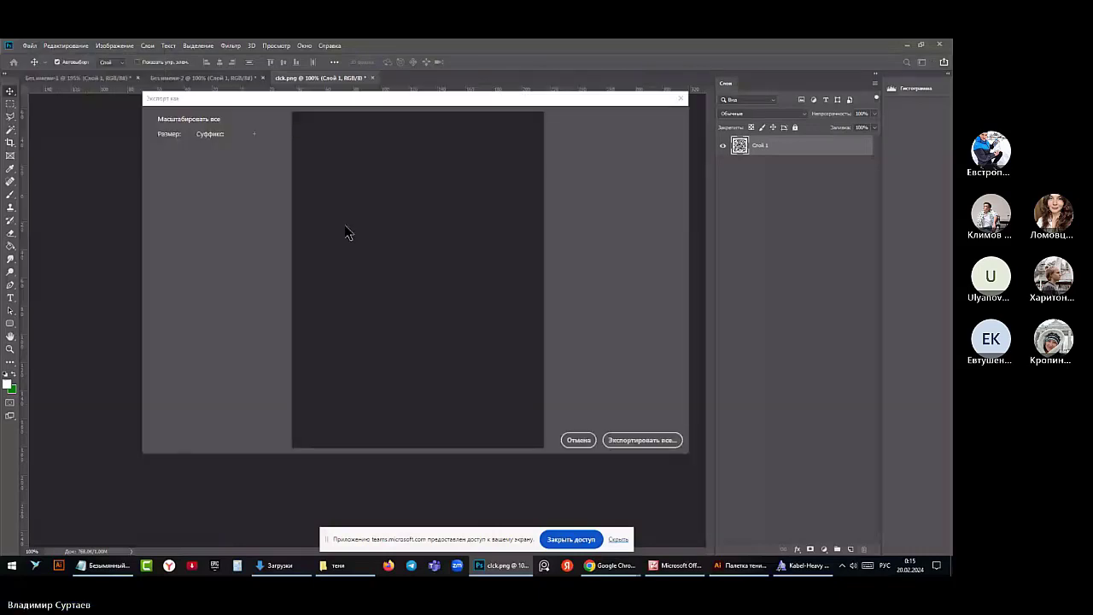
click(638, 441)
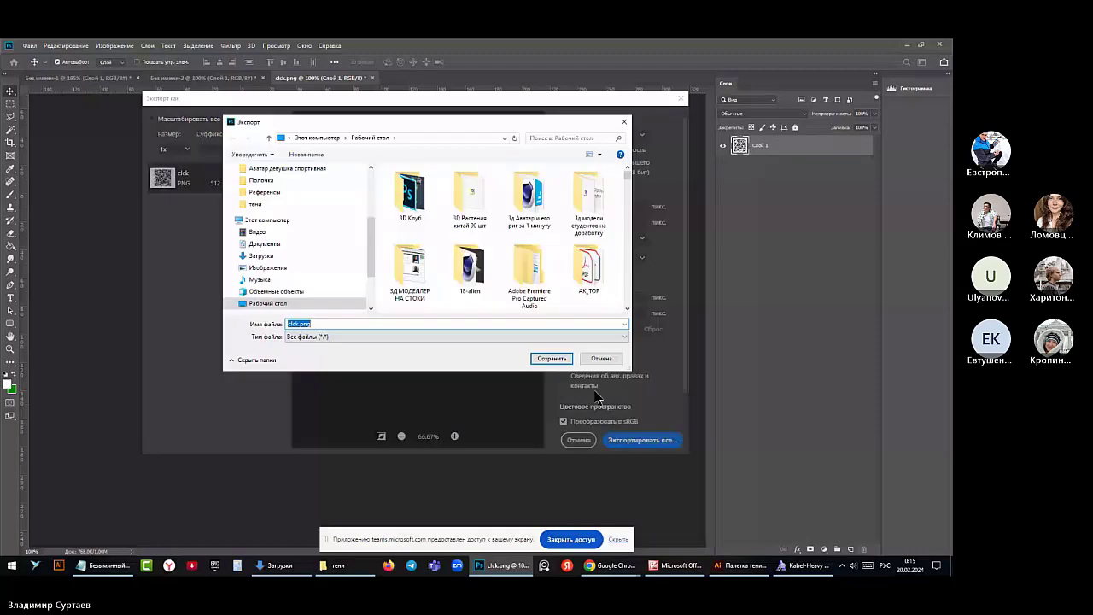
click(551, 359)
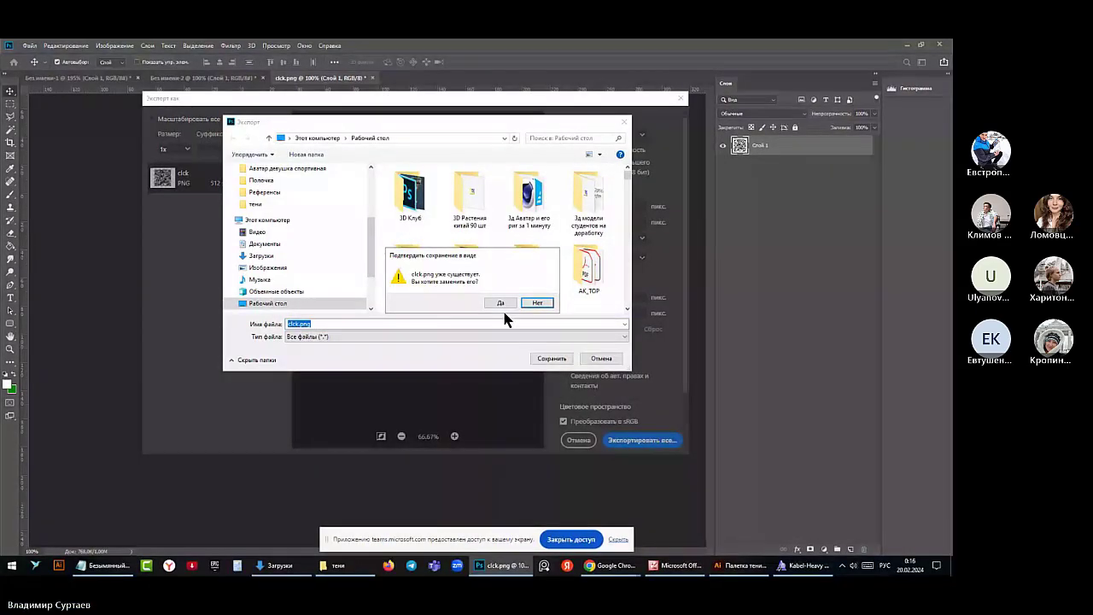
click(501, 304)
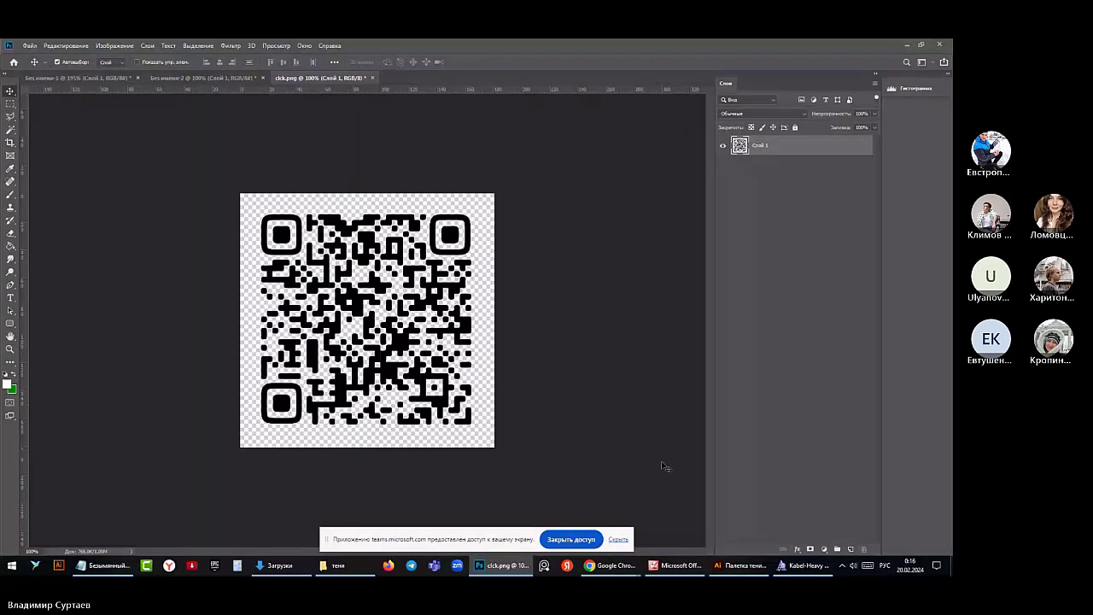
Close Photoshop and drag clck.png from the desktop onto the left panel of the layout
click(742, 566)
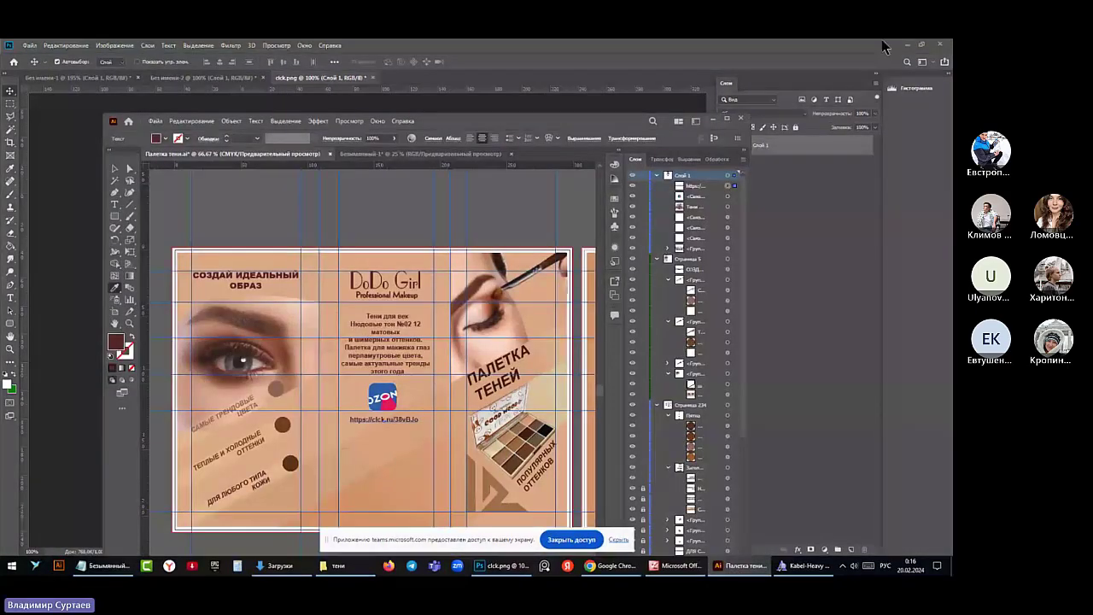
click(937, 44)
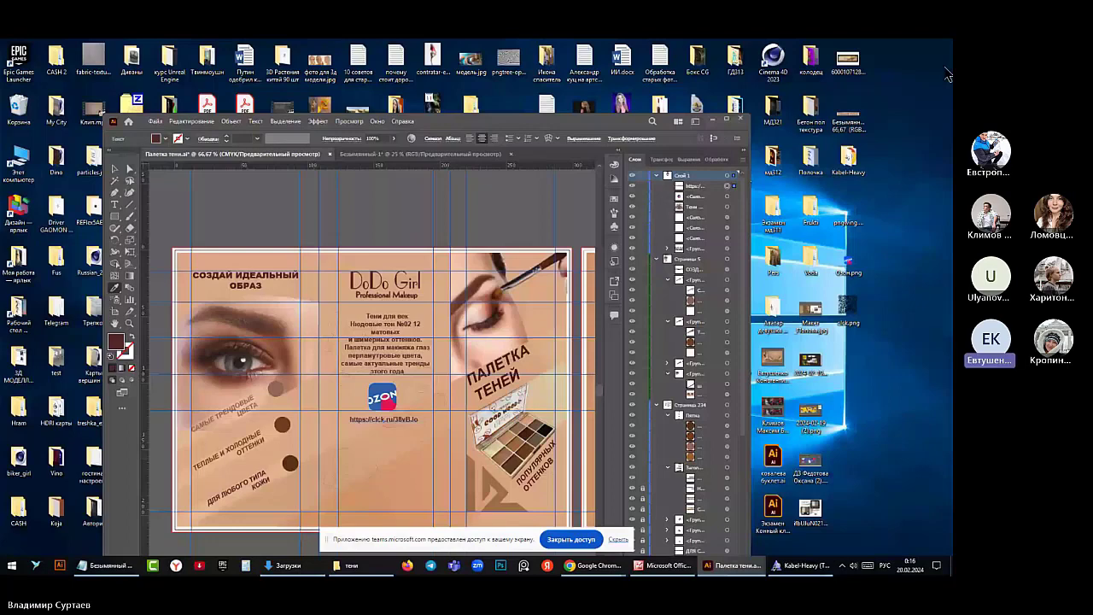
drag(849, 308, 382, 461)
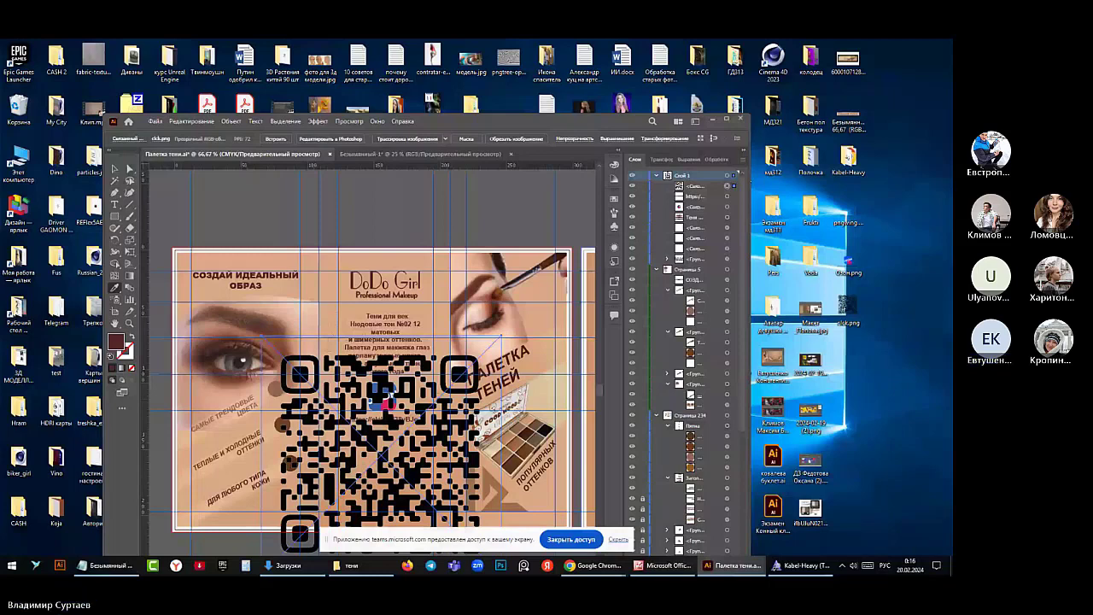
Maximize the Illustrator window, deselect the QR code and save the layout
click(724, 122)
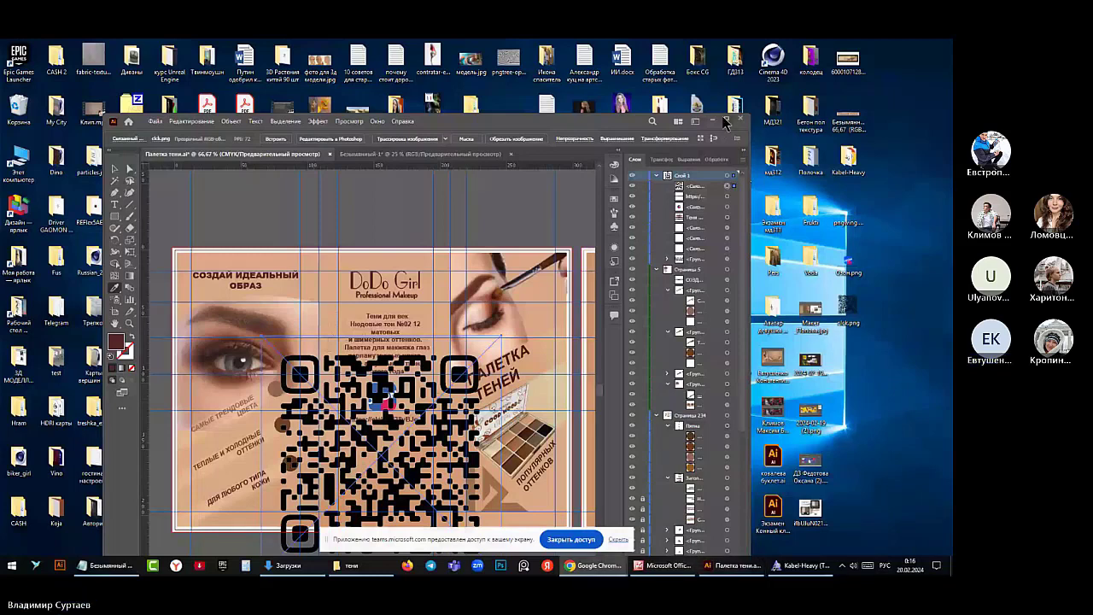
click(724, 122)
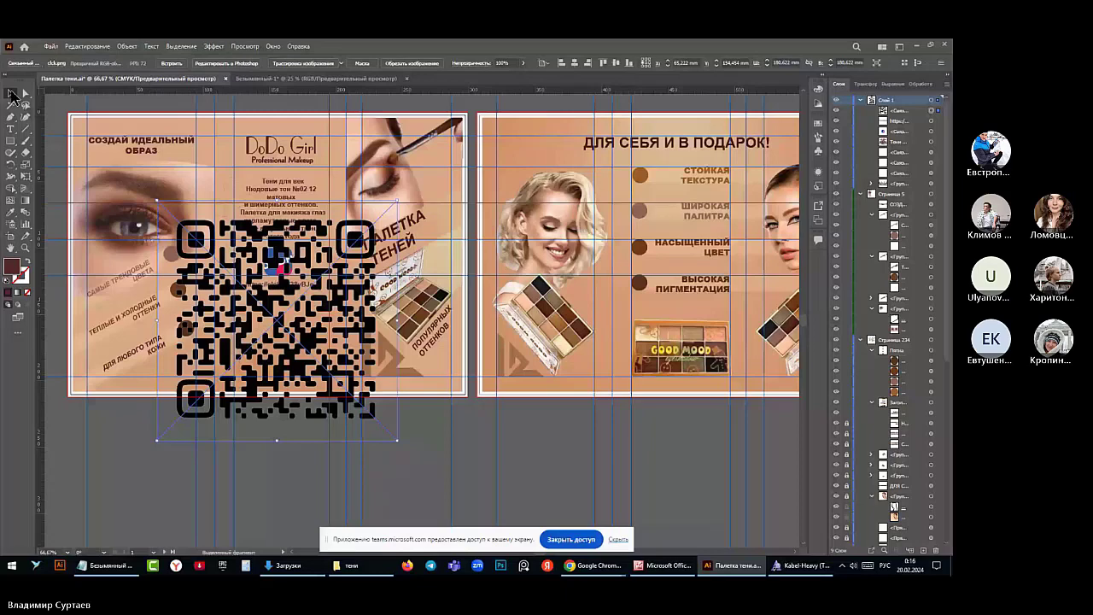
key(Delete)
key(ctrl+s)
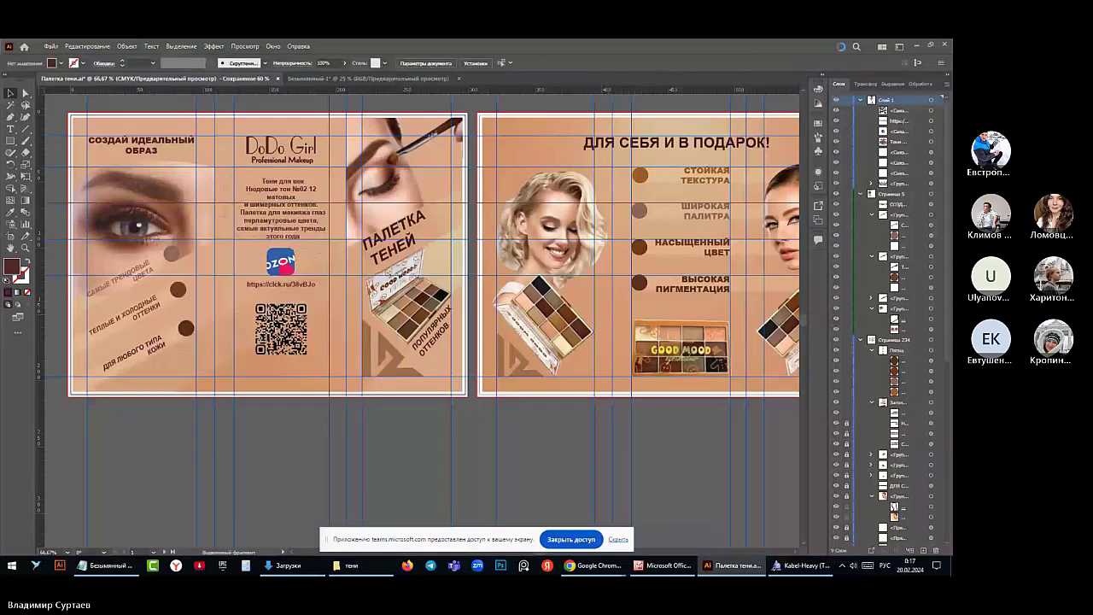
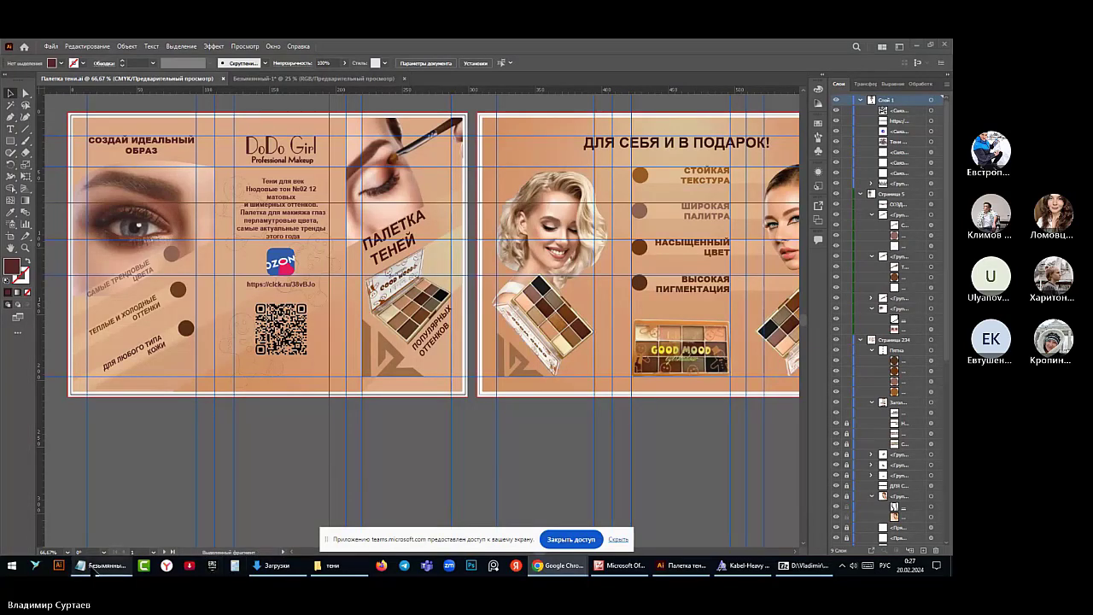
Close the untitled Notepad notes with the eyeshadow description without saving them
click(96, 567)
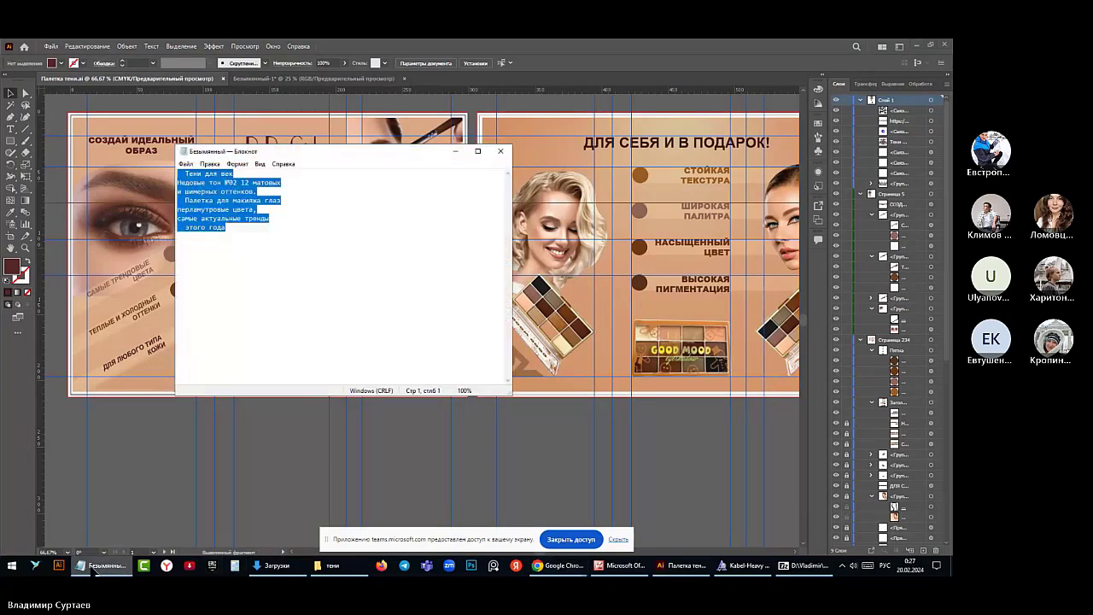
click(501, 151)
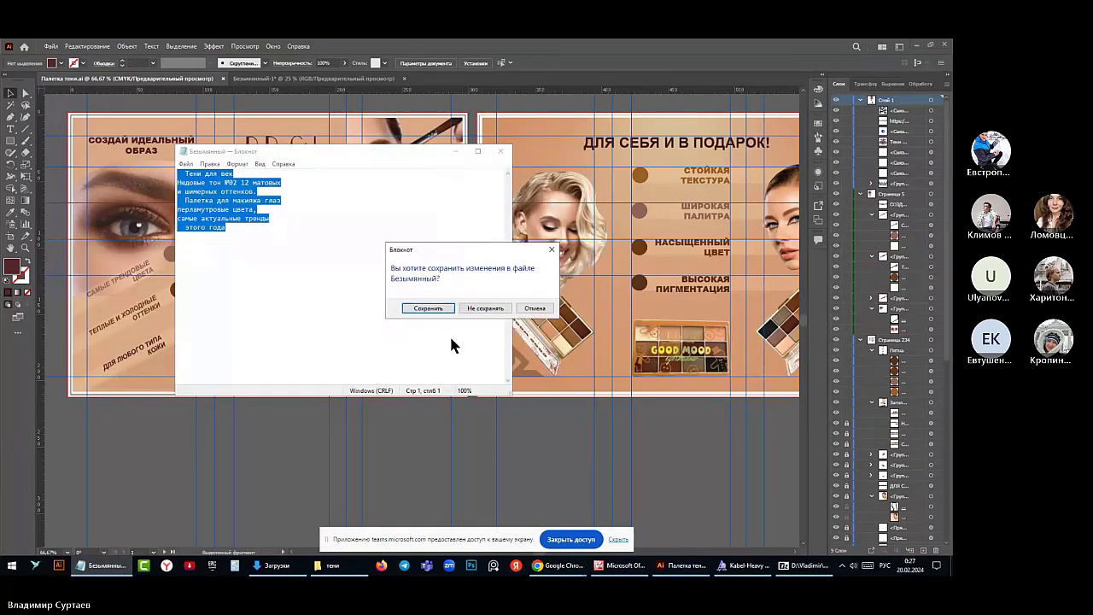
click(486, 309)
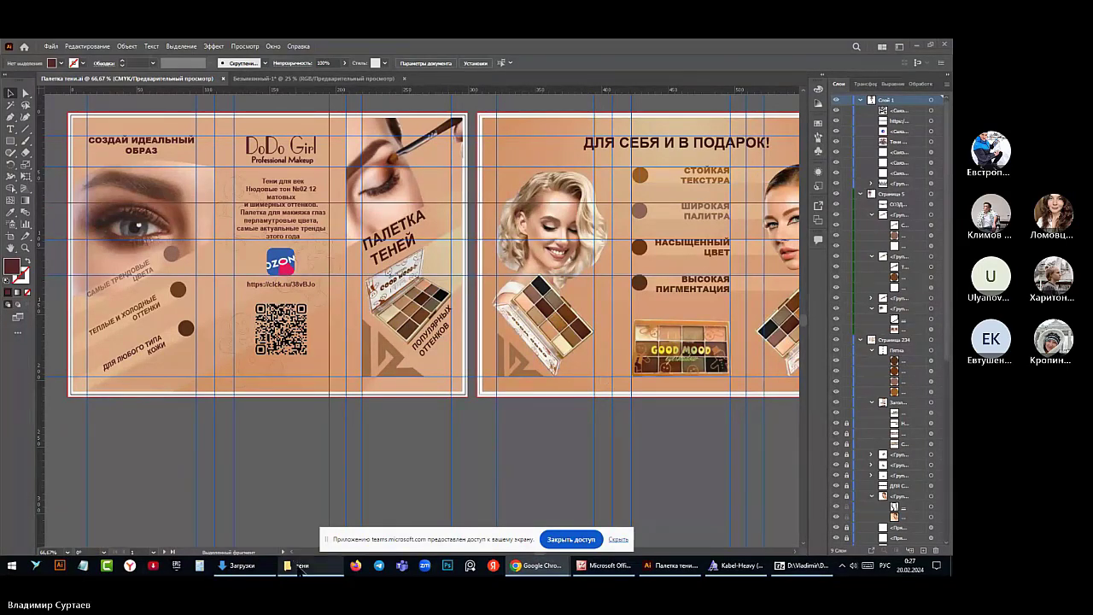
Copy the ozon.ru link from Тени палетка.txt in the тени folder, then close the file
click(297, 560)
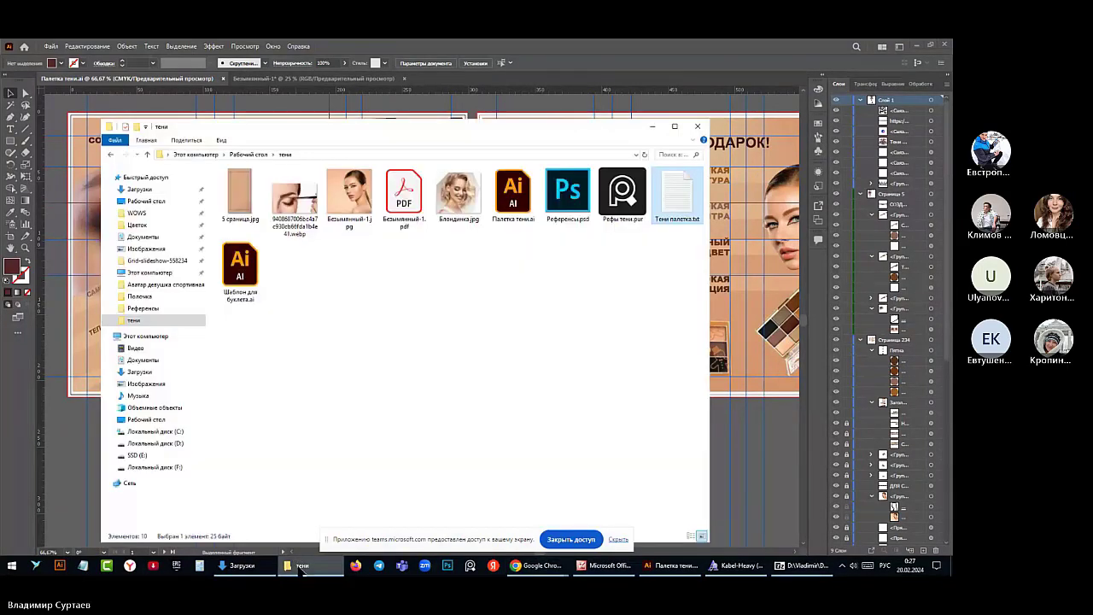
double_click(665, 195)
drag(278, 174, 176, 174)
right_click(195, 172)
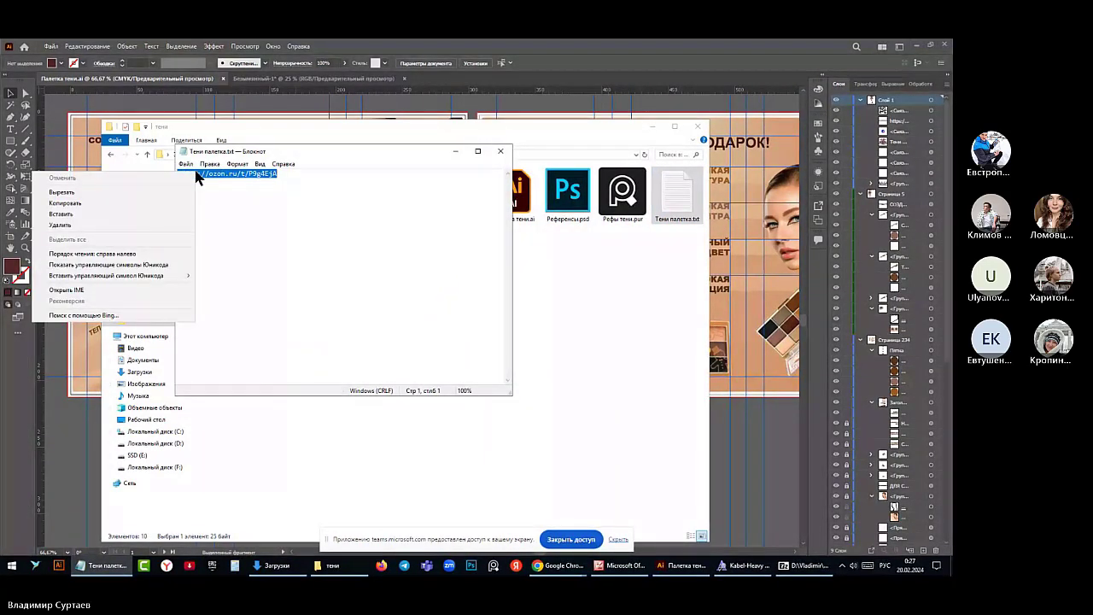
click(53, 205)
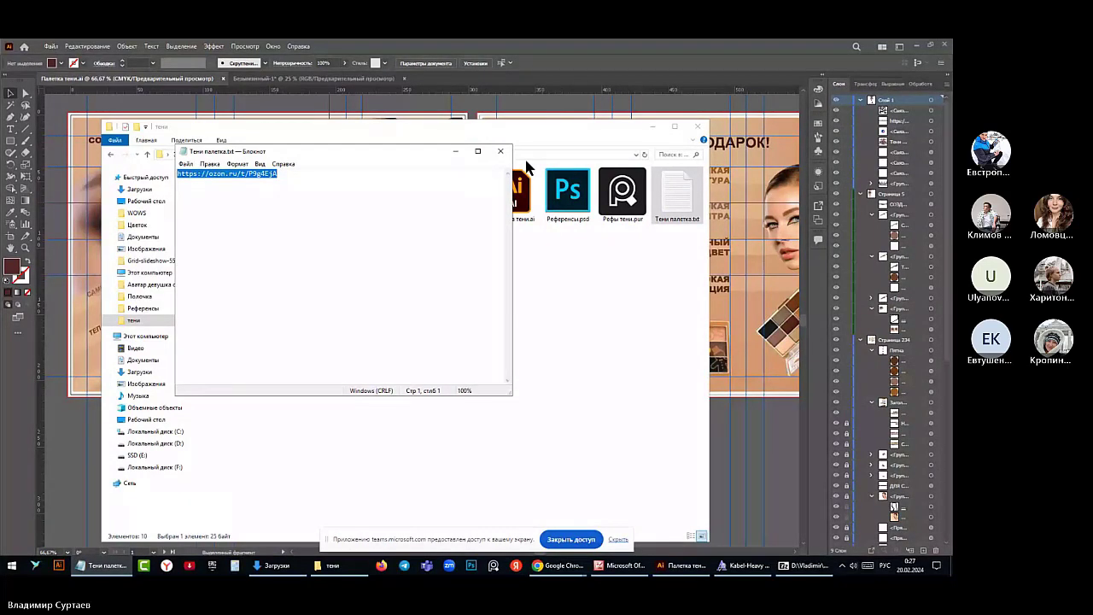
click(500, 151)
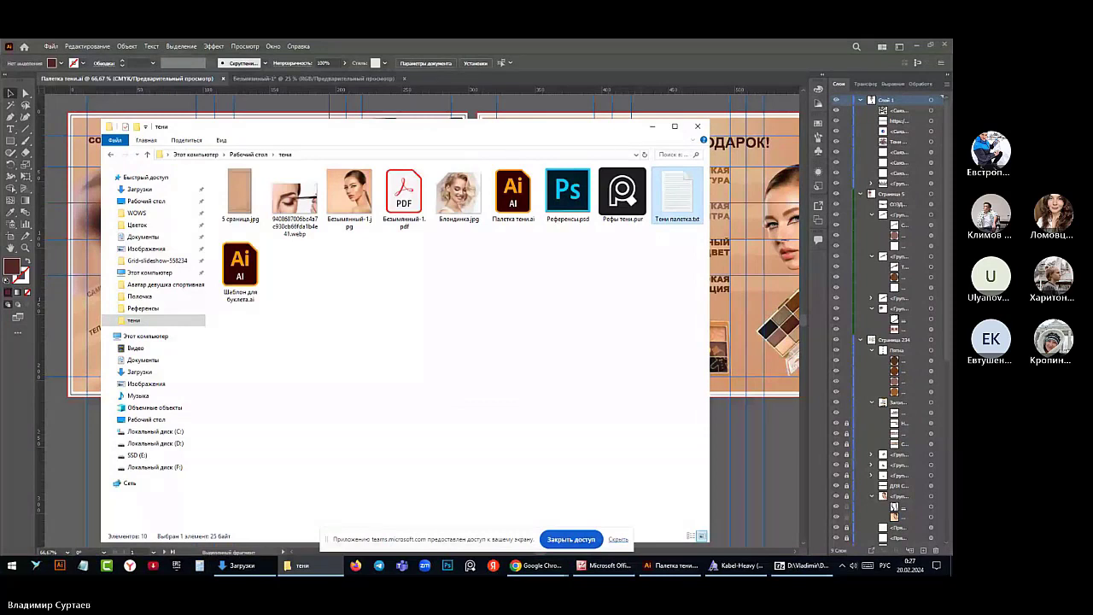
key(alt+Tab)
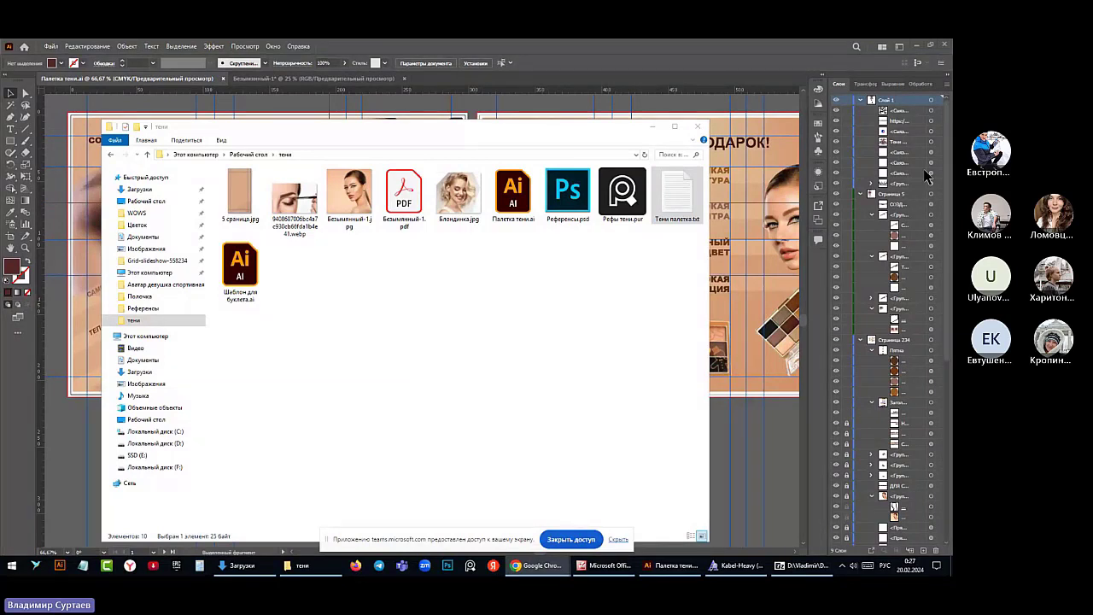
Minimize the тени folder window to reveal both eyeshadow brochure artboards in Illustrator
click(654, 128)
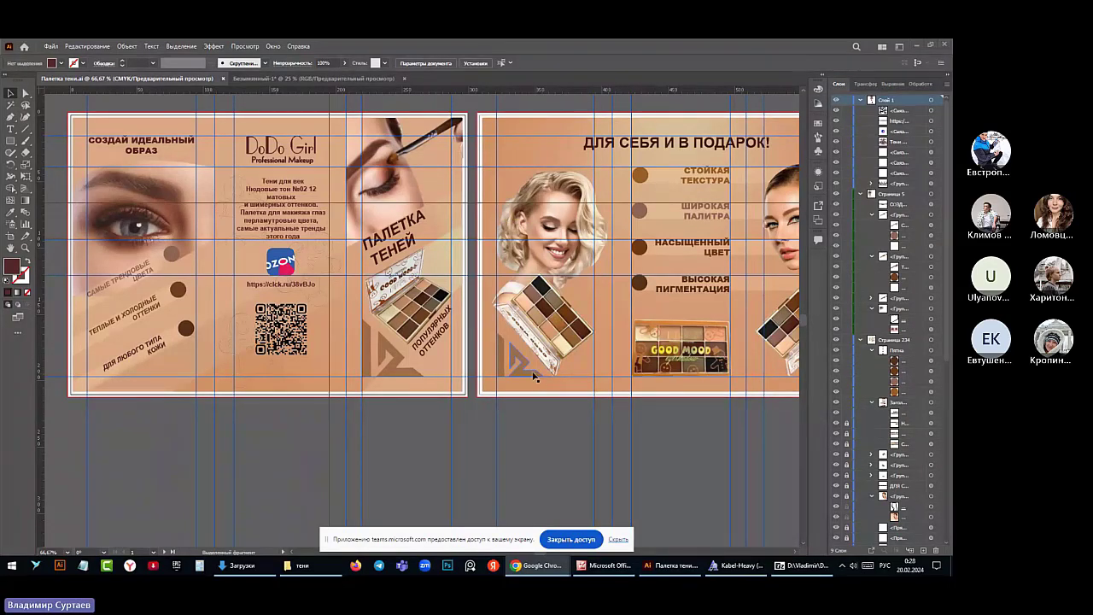
scroll(443, 382, down, 2)
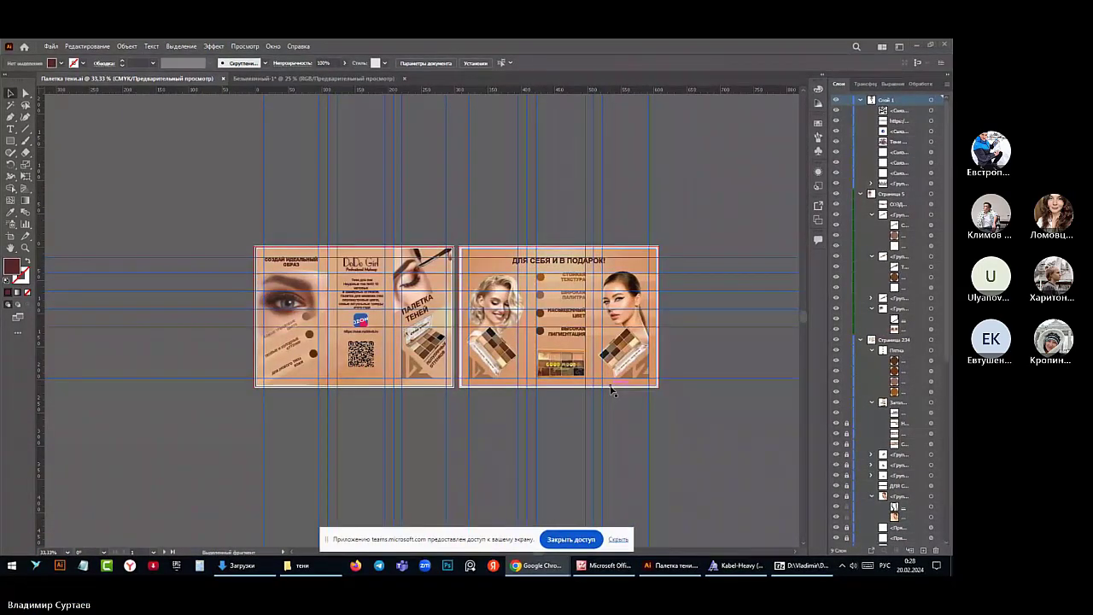
scroll(613, 388, up, 1)
scroll(595, 393, down, 1)
scroll(541, 398, up, 1)
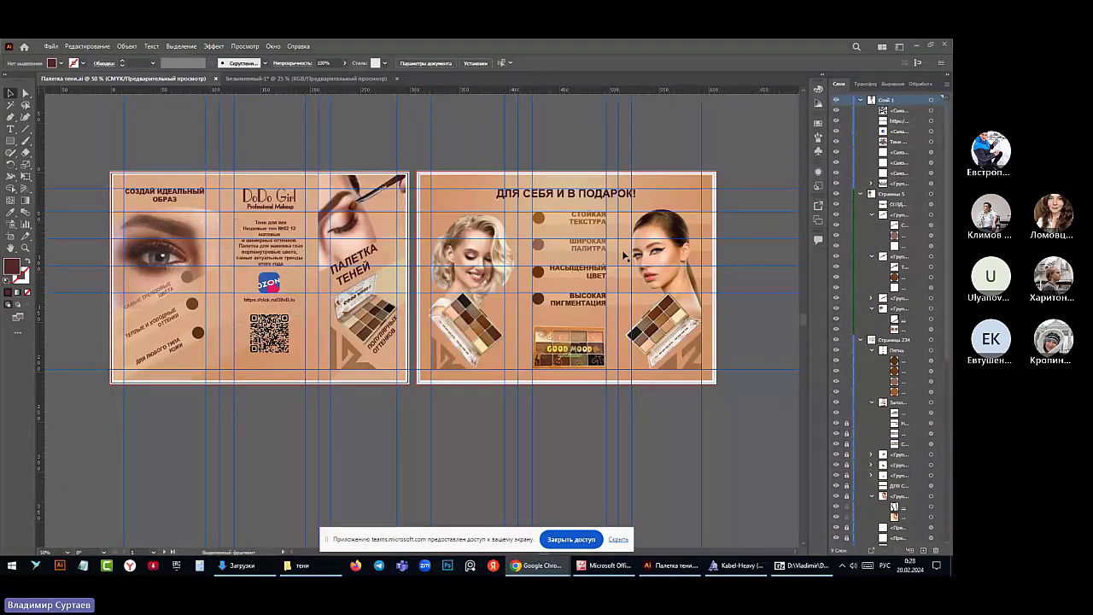
scroll(625, 255, down, 1)
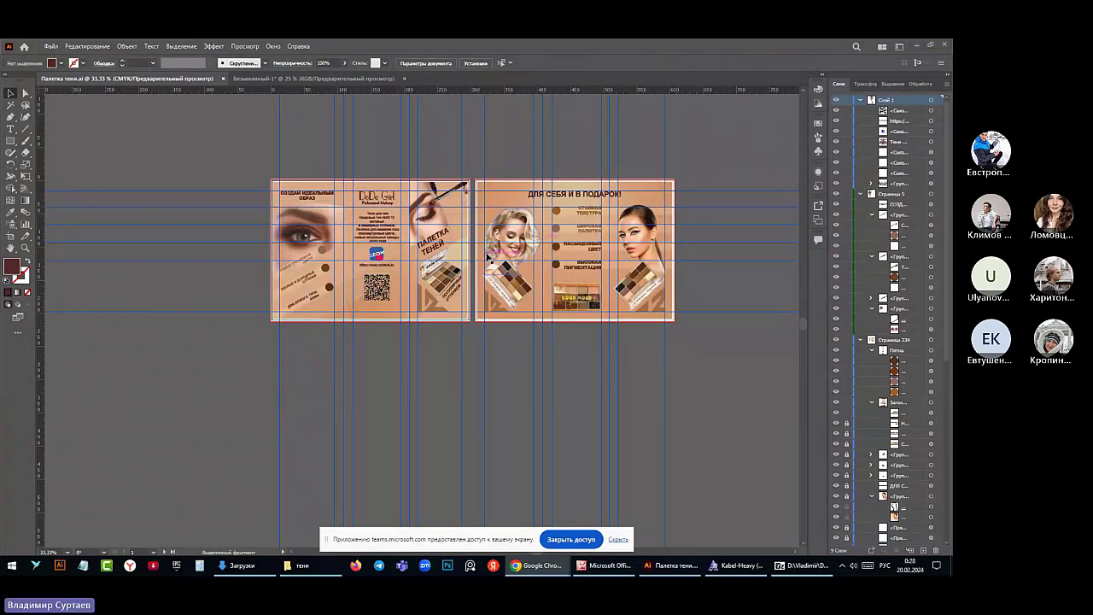
scroll(487, 257, down, 1)
scroll(487, 256, up, 2)
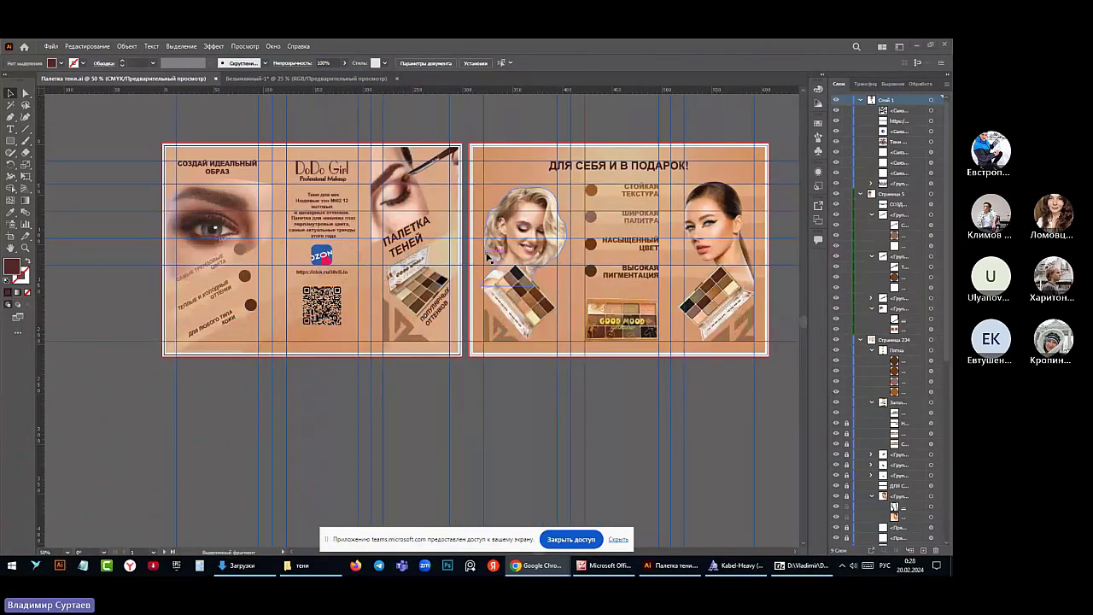
scroll(487, 256, up, 1)
scroll(774, 199, down, 2)
scroll(774, 199, up, 1)
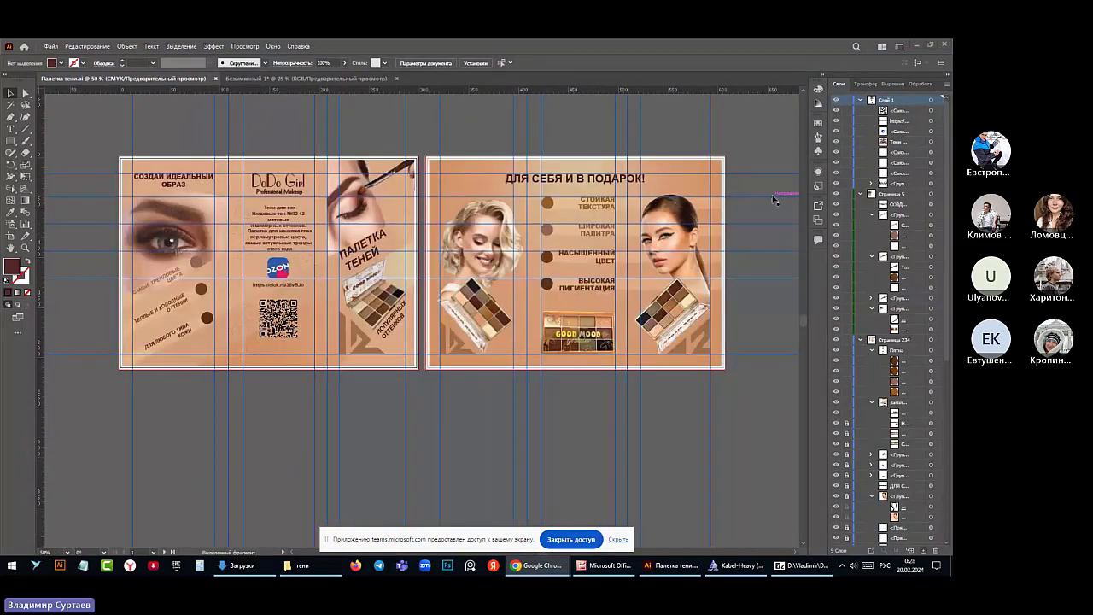
scroll(774, 199, down, 1)
scroll(774, 199, up, 1)
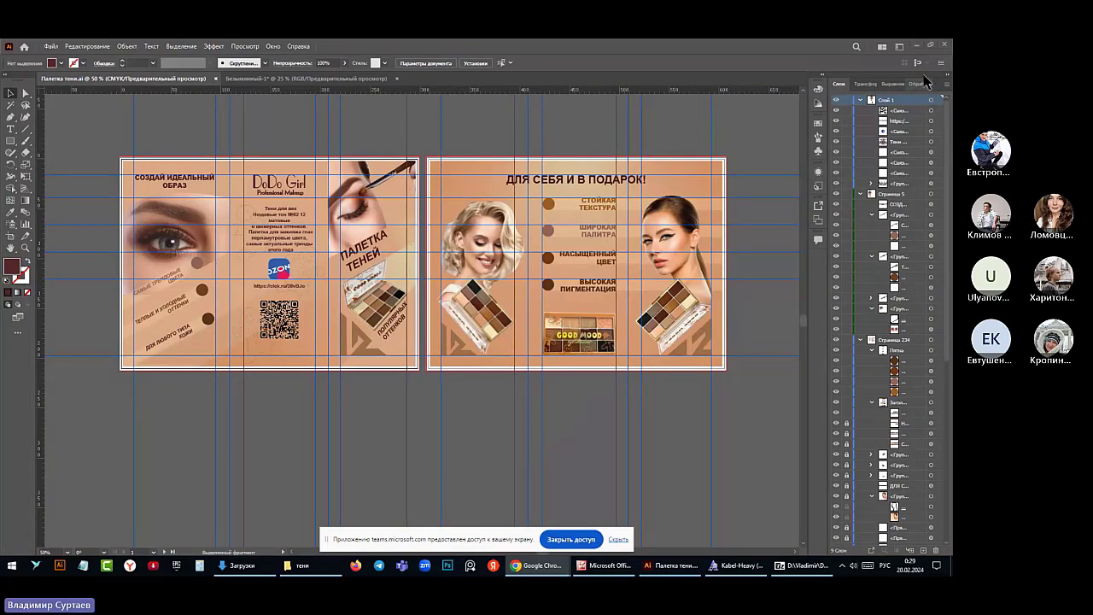
Copy the three downloaded brochure mockup zip archives from the Загрузки folder
click(919, 50)
click(918, 47)
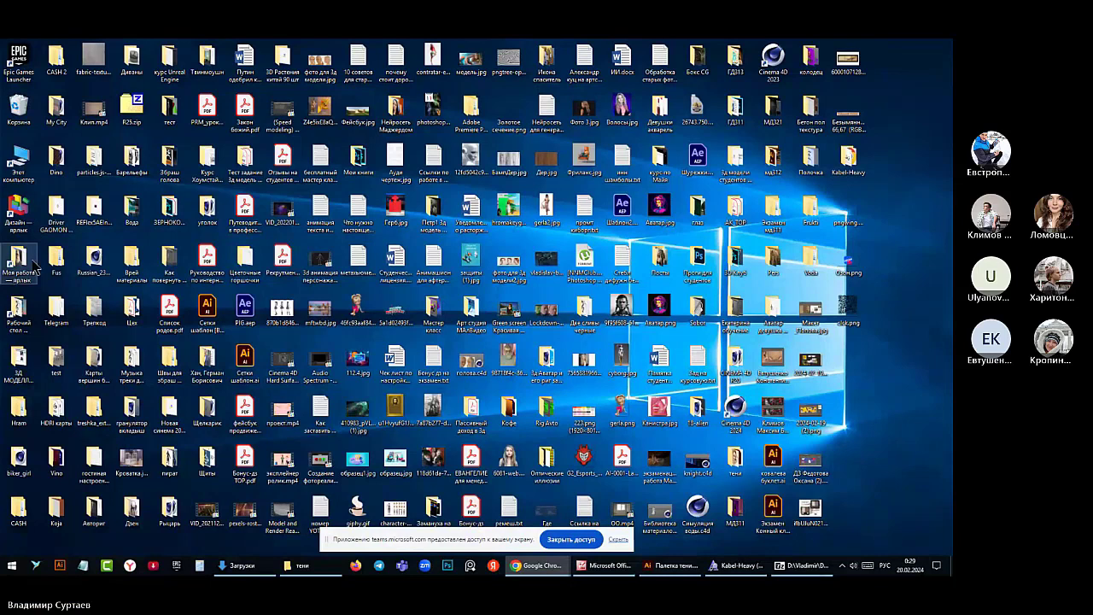
click(301, 566)
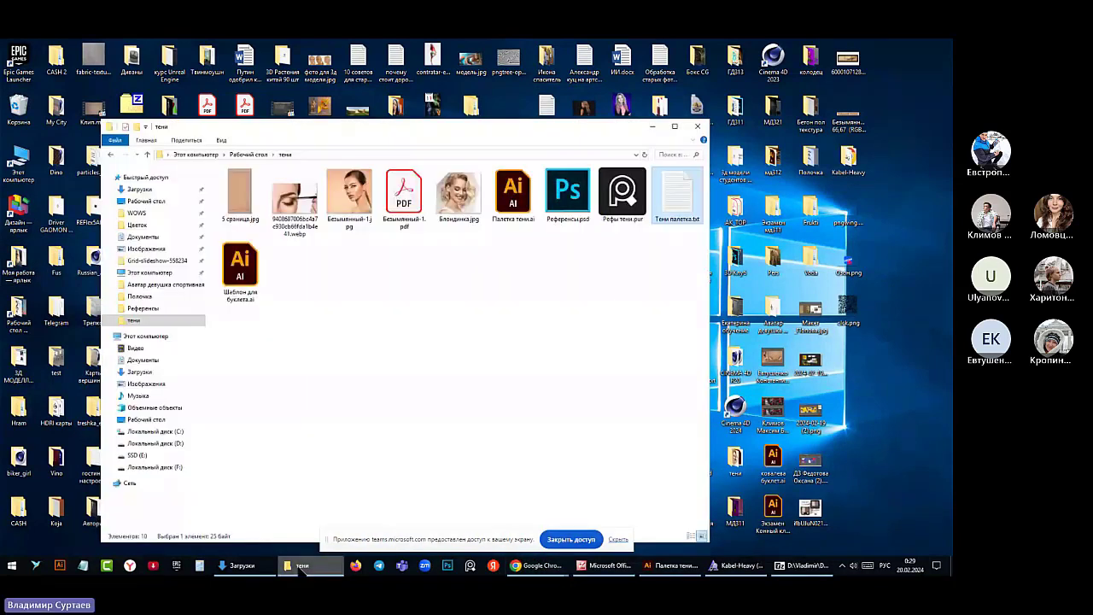
click(140, 188)
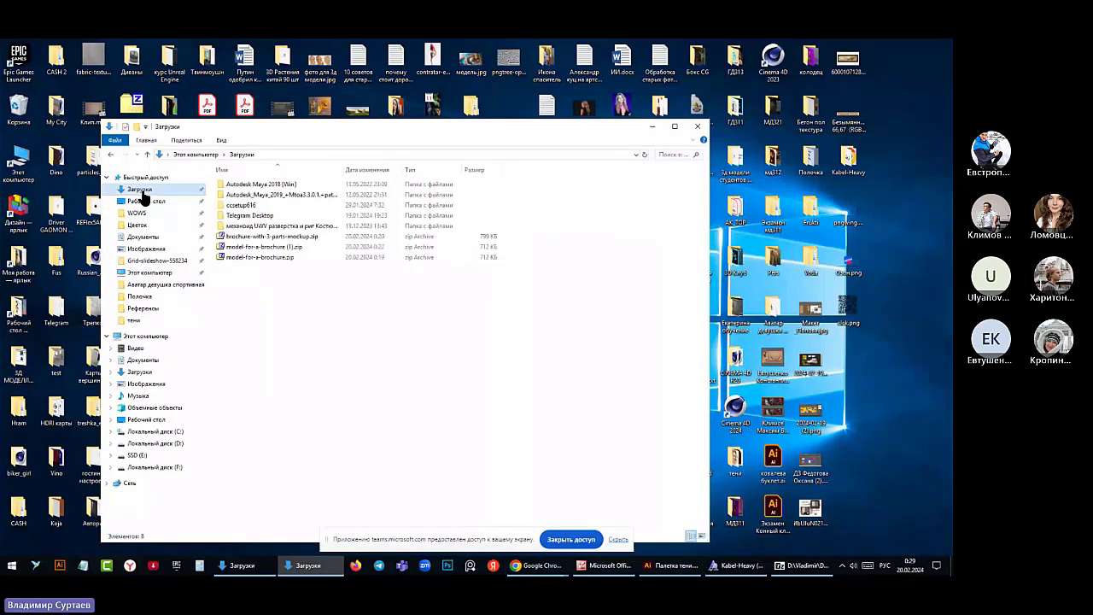
drag(258, 290, 229, 241)
right_click(234, 243)
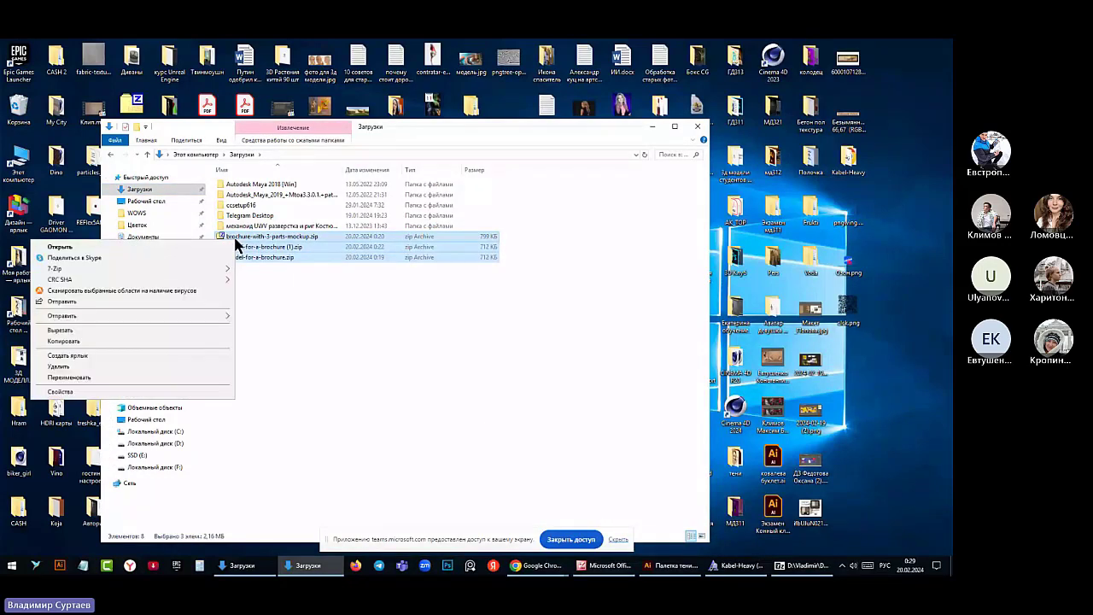
click(63, 341)
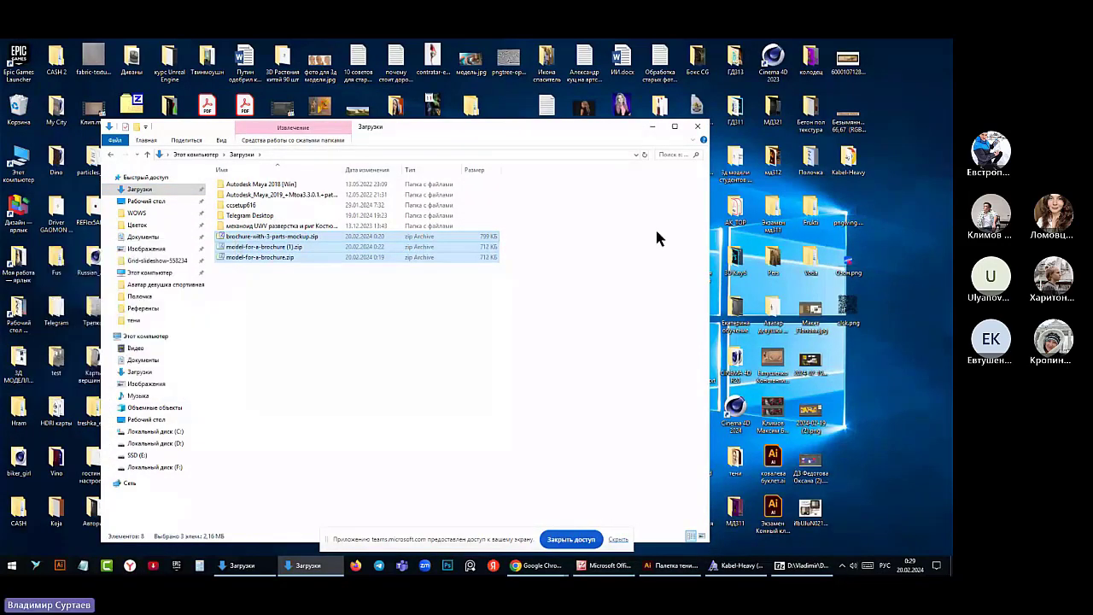
click(698, 128)
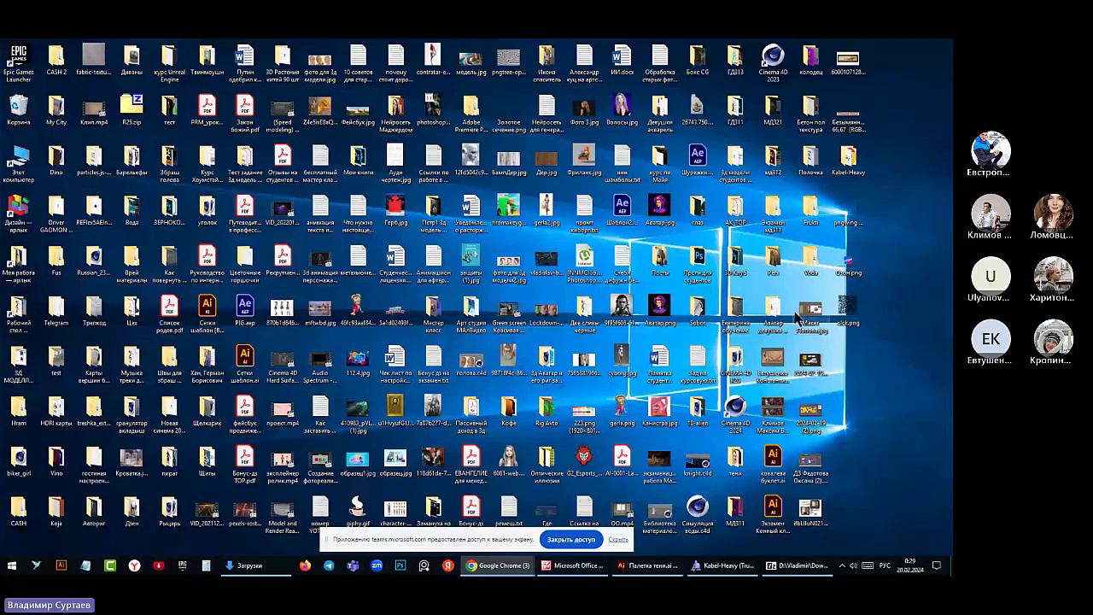
Paste the three zip archives into the тени folder, retrying the locked one
double_click(738, 469)
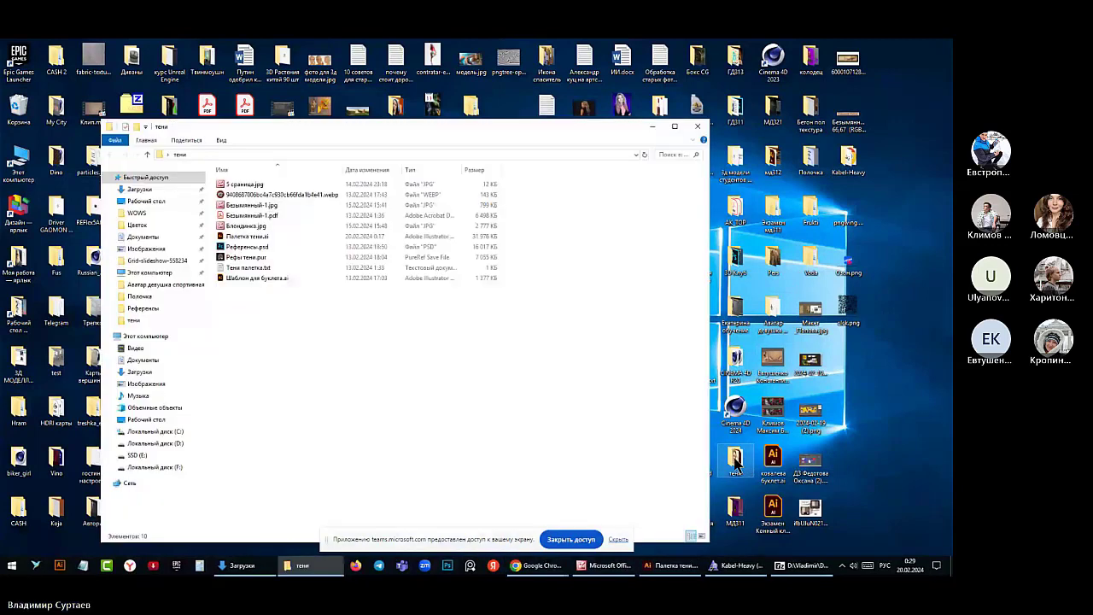
right_click(348, 345)
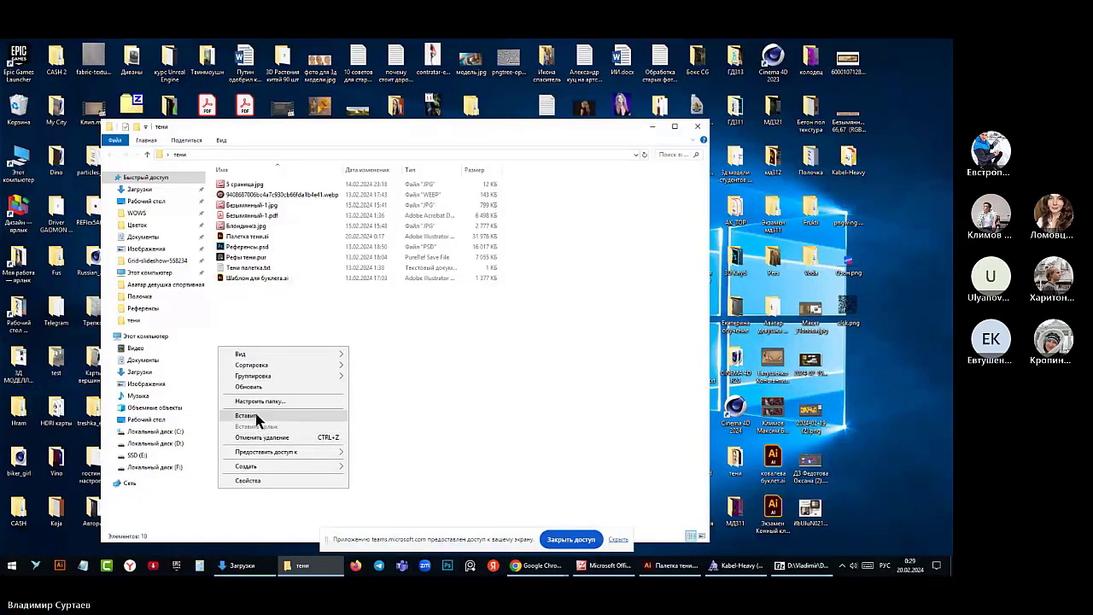
click(257, 415)
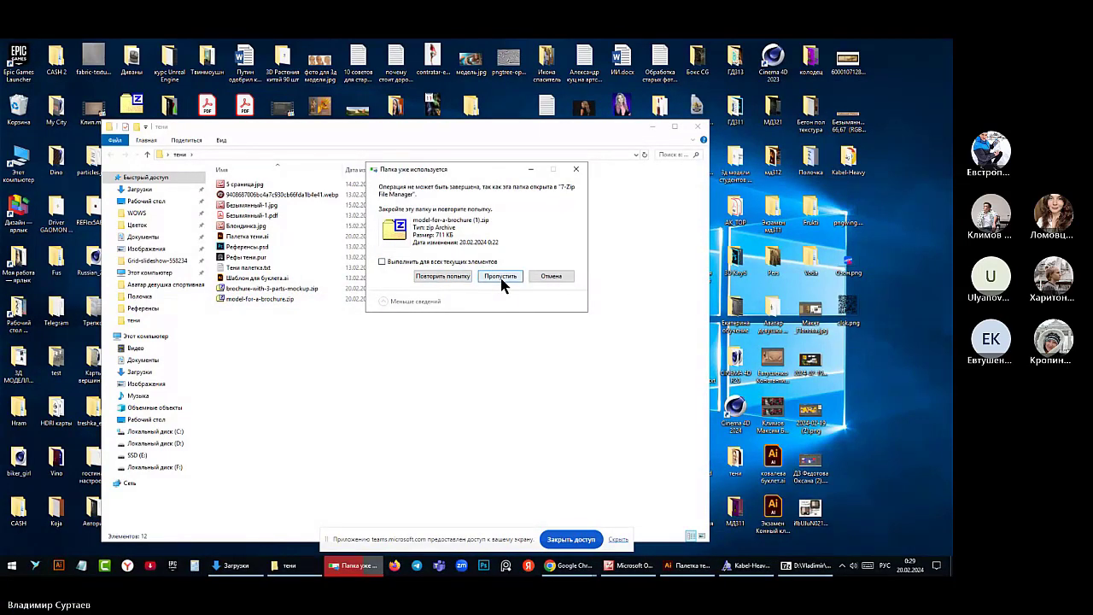
click(801, 567)
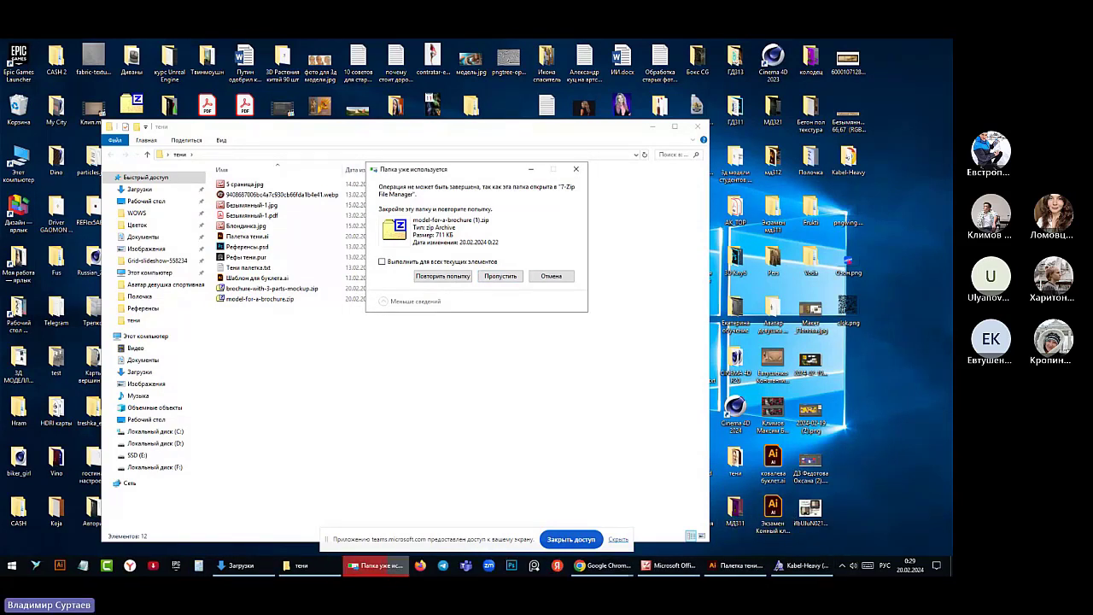
click(425, 278)
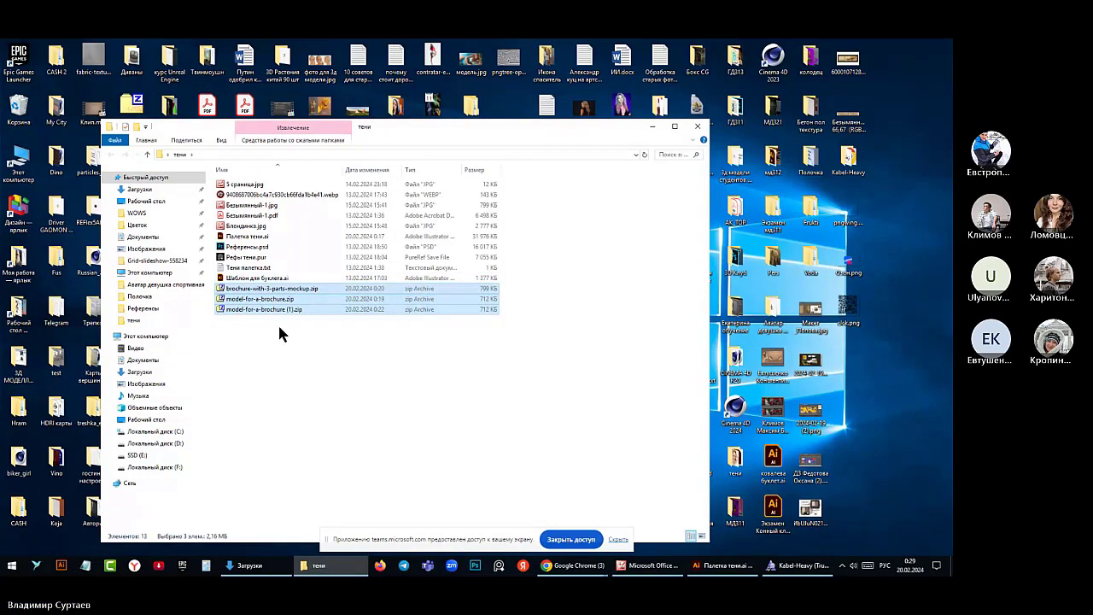
right_click(254, 306)
click(256, 335)
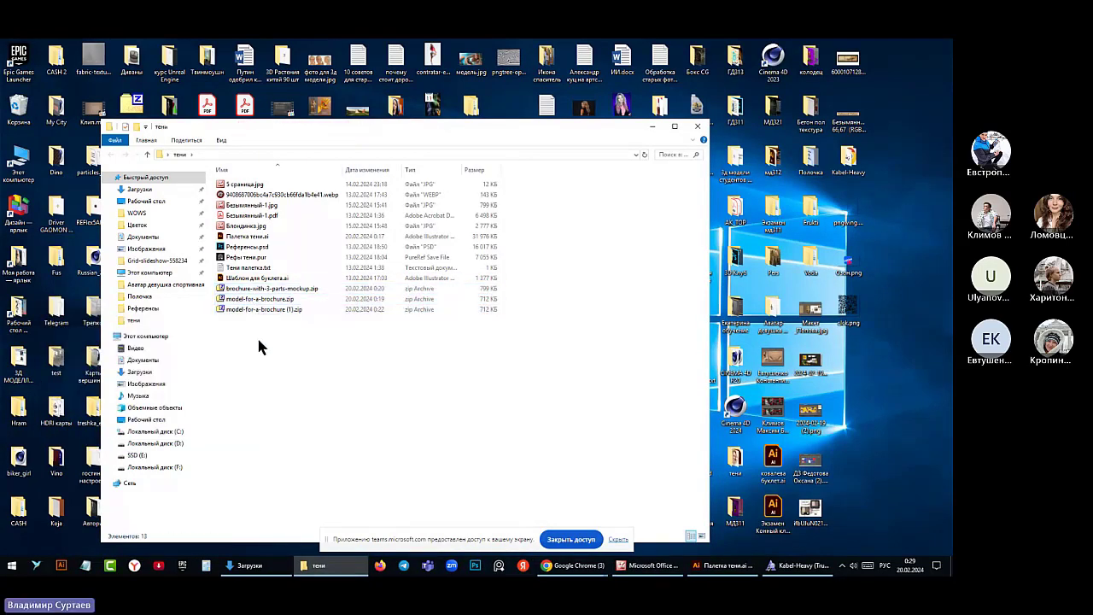
drag(261, 333, 304, 342)
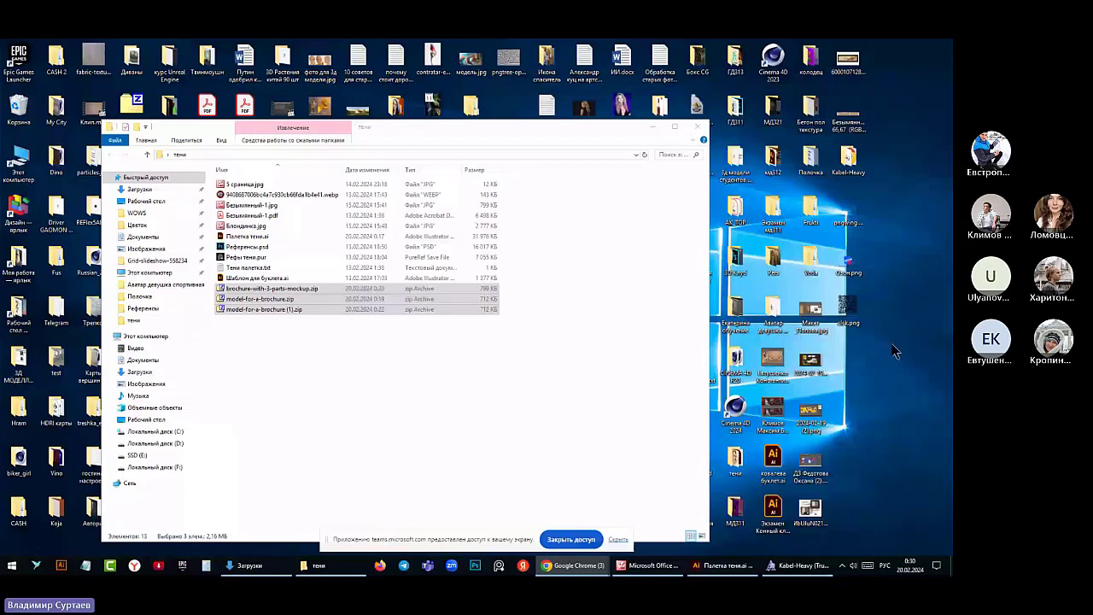
Extract brochure-with-3-parts-mockup.zip into its own folder and delete the zip
click(249, 289)
right_click(249, 289)
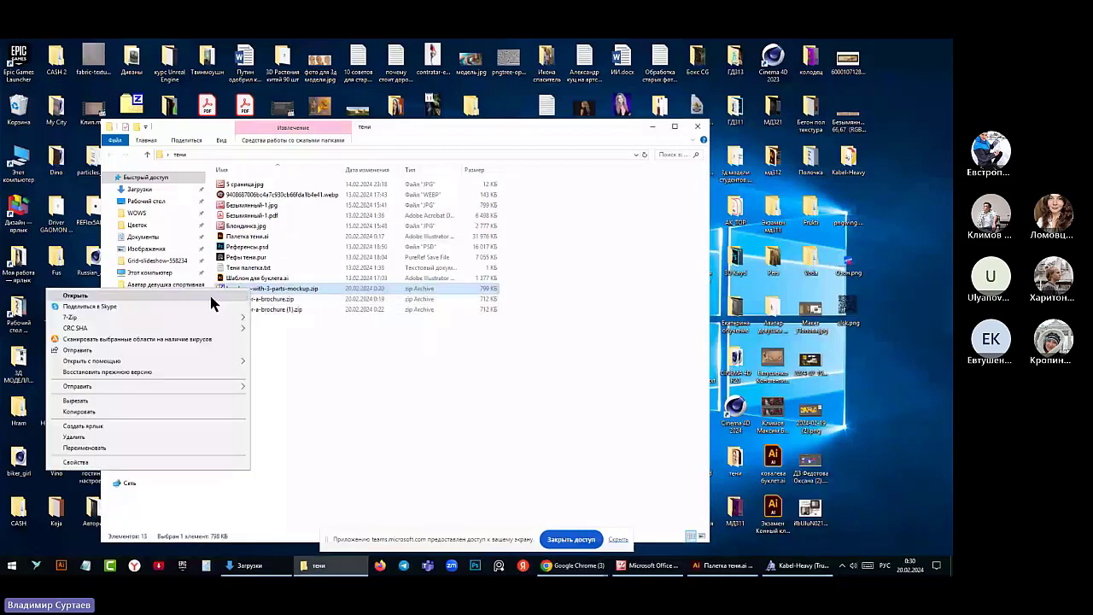
mouse_move(222, 317)
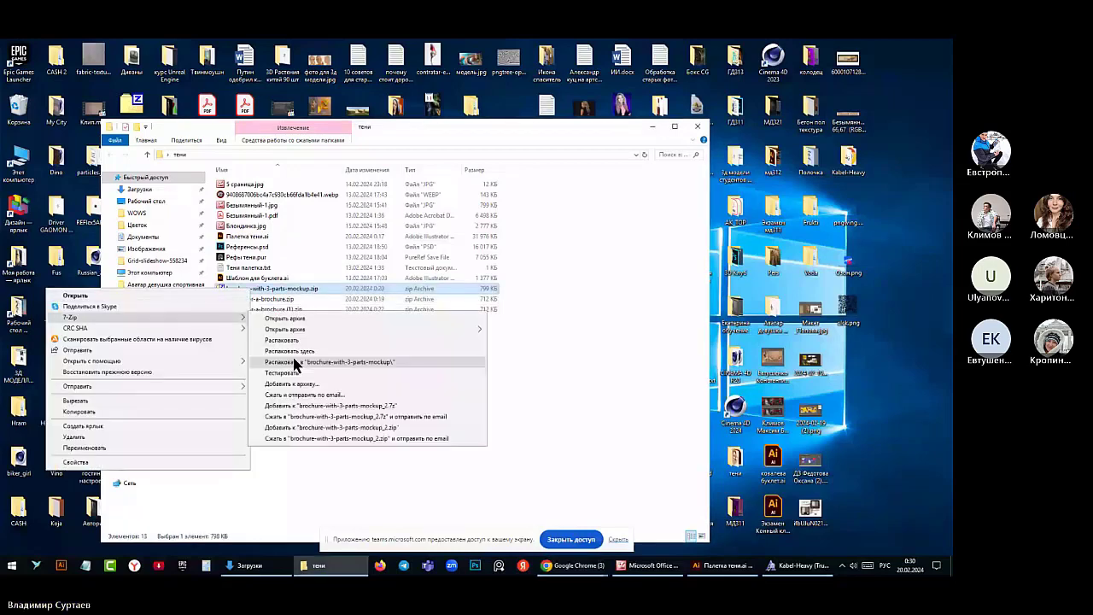
click(295, 366)
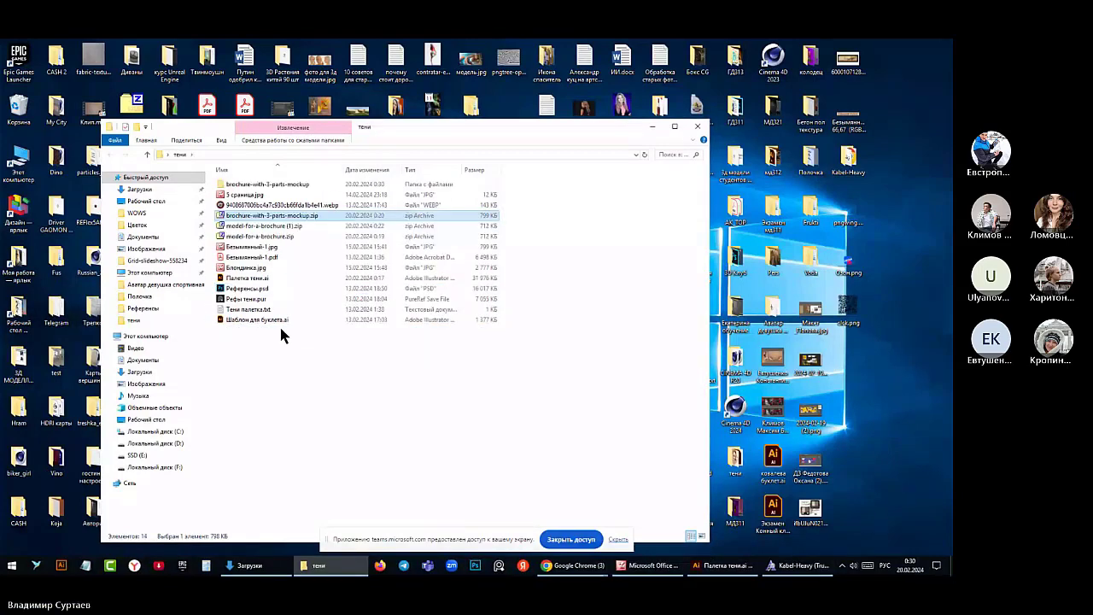
right_click(261, 216)
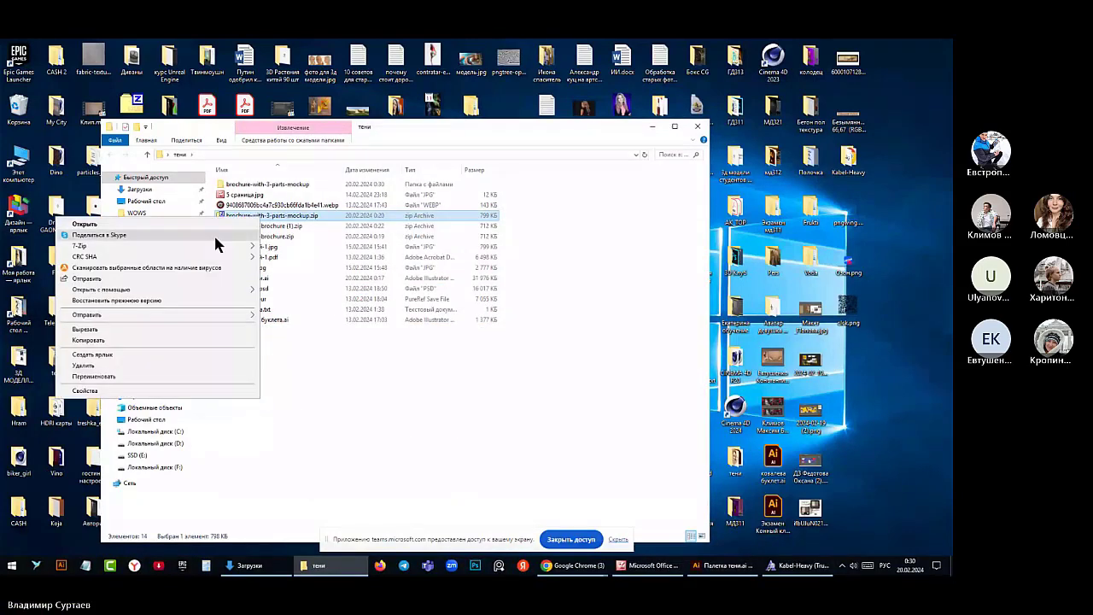
click(85, 365)
click(517, 344)
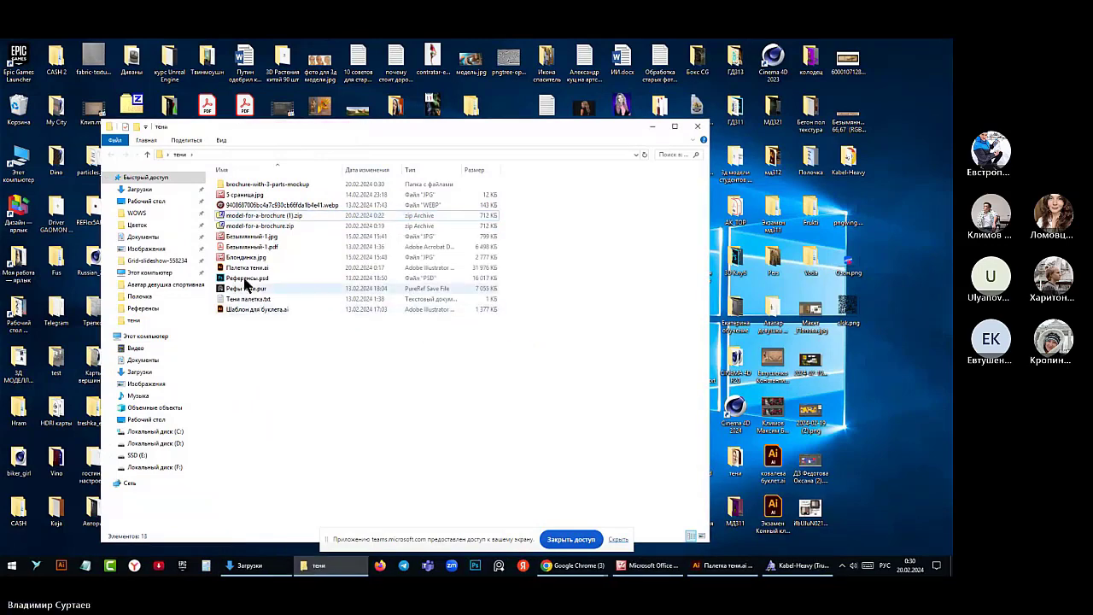
Extract model-for-a-brochure (1).zip and model-for-a-brochure.zip into folders and delete both zips
right_click(229, 217)
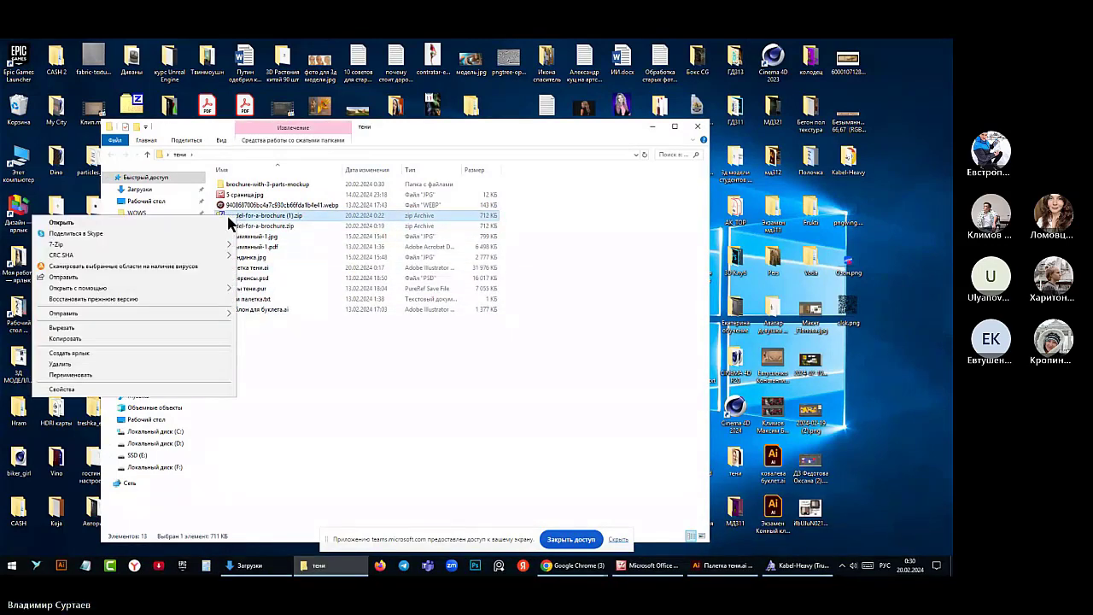
mouse_move(92, 246)
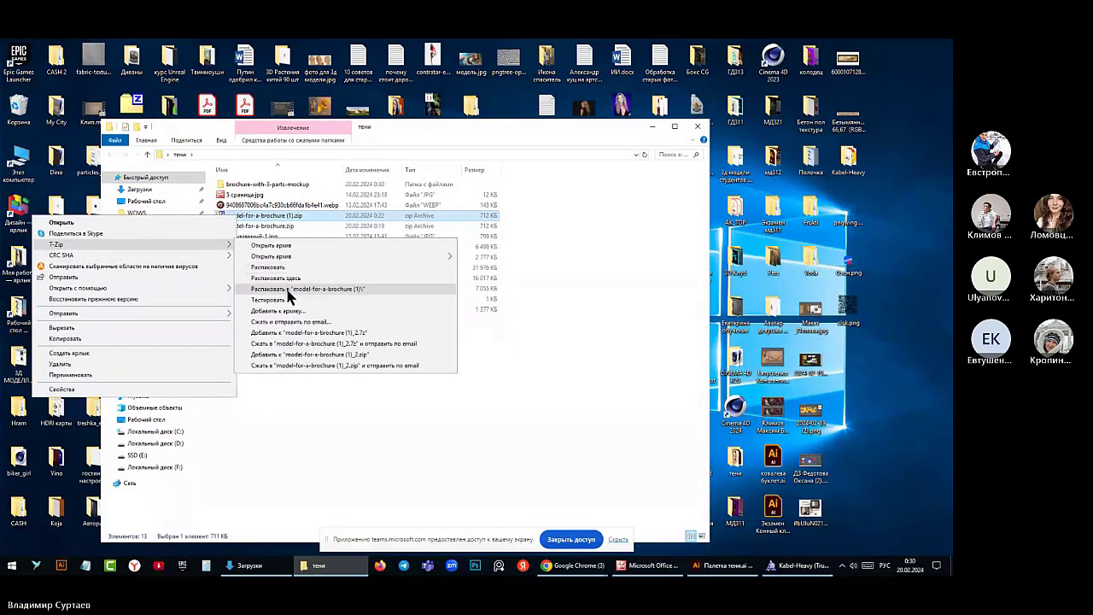
click(288, 292)
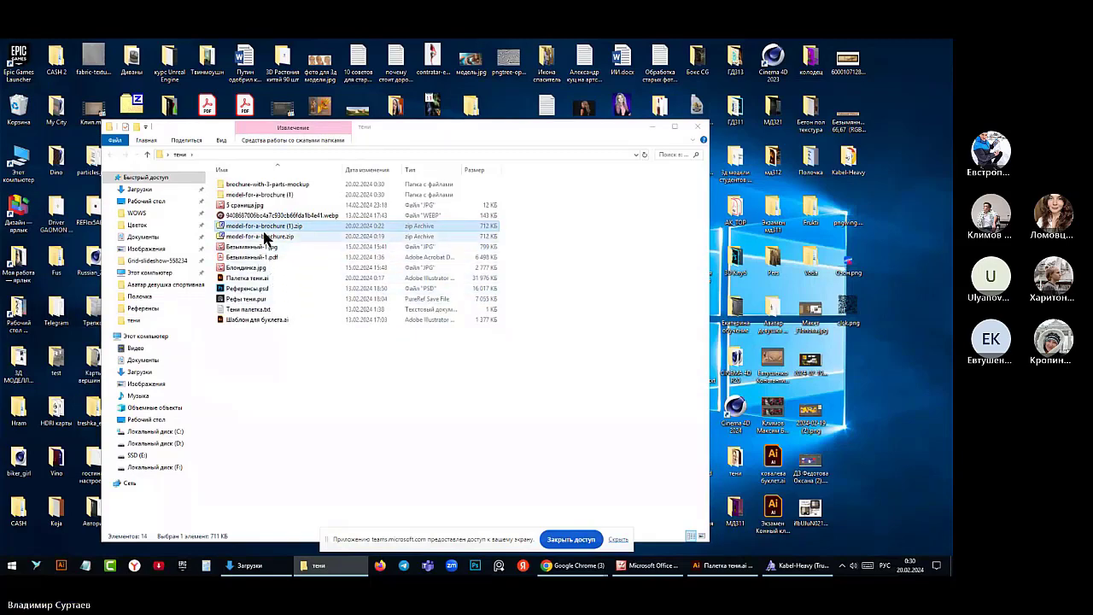
right_click(262, 226)
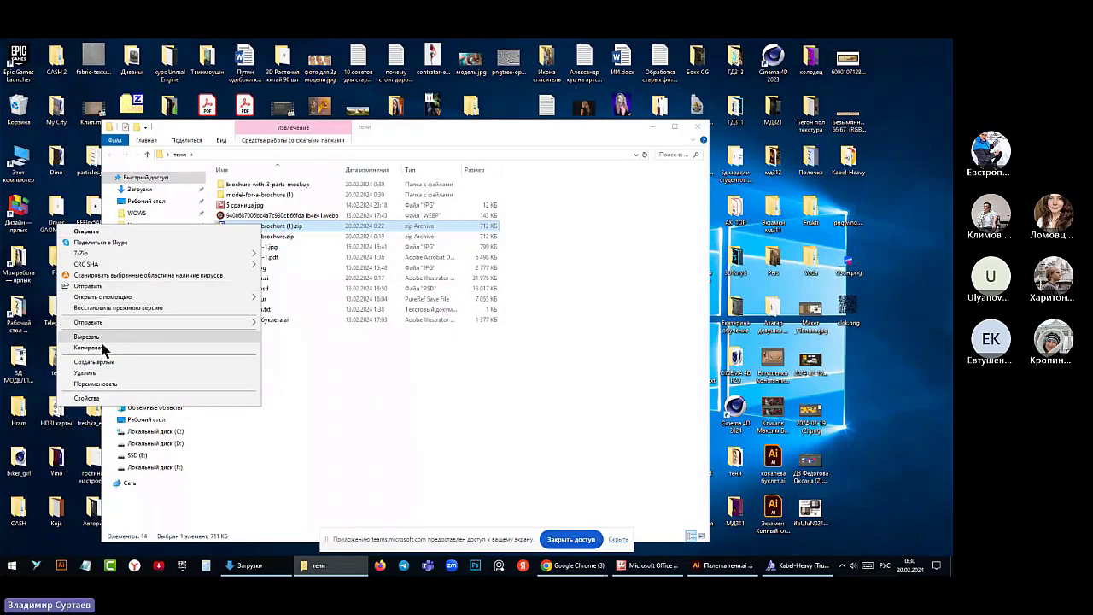
click(86, 373)
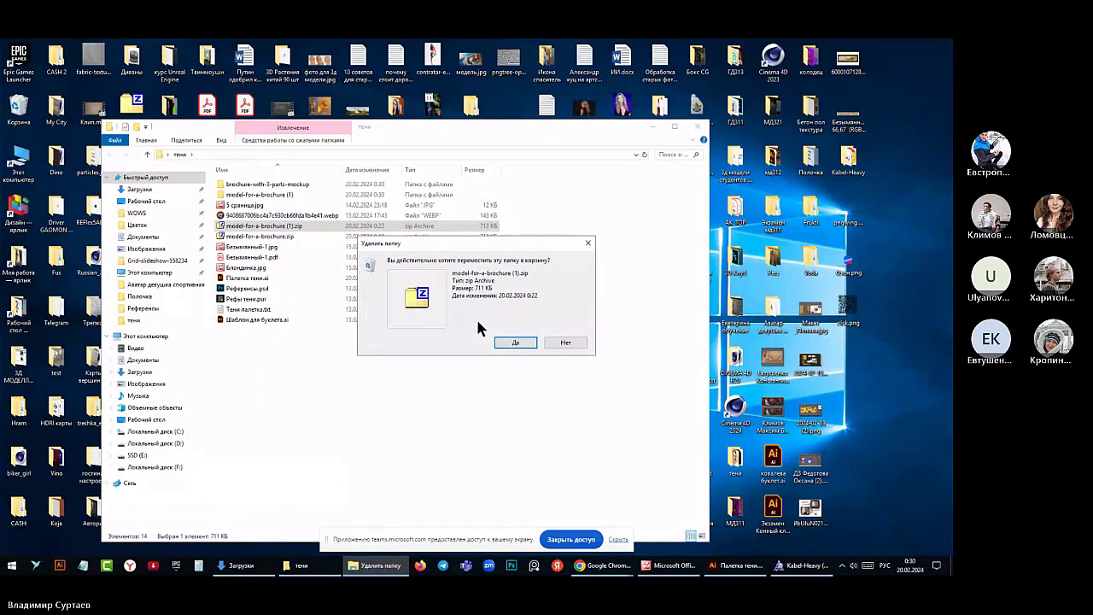
click(513, 345)
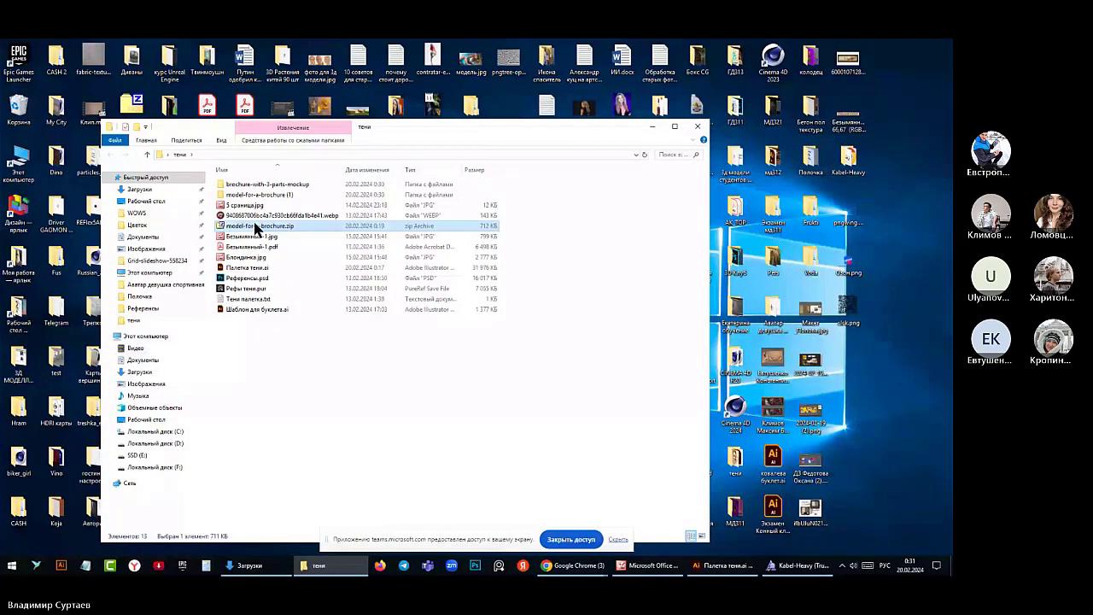
right_click(255, 227)
click(296, 294)
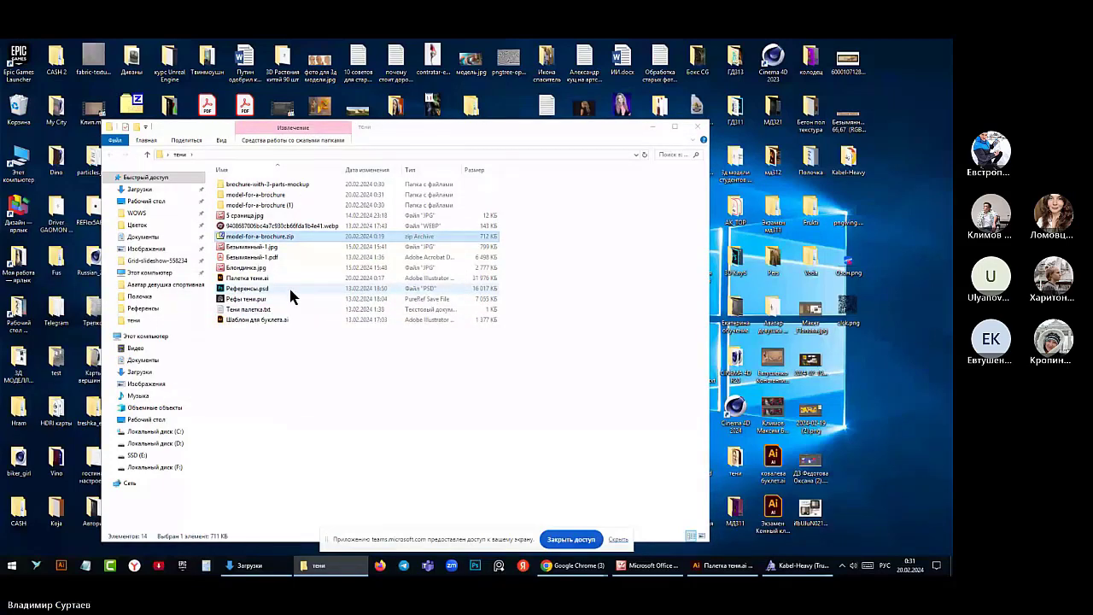
right_click(287, 235)
click(109, 379)
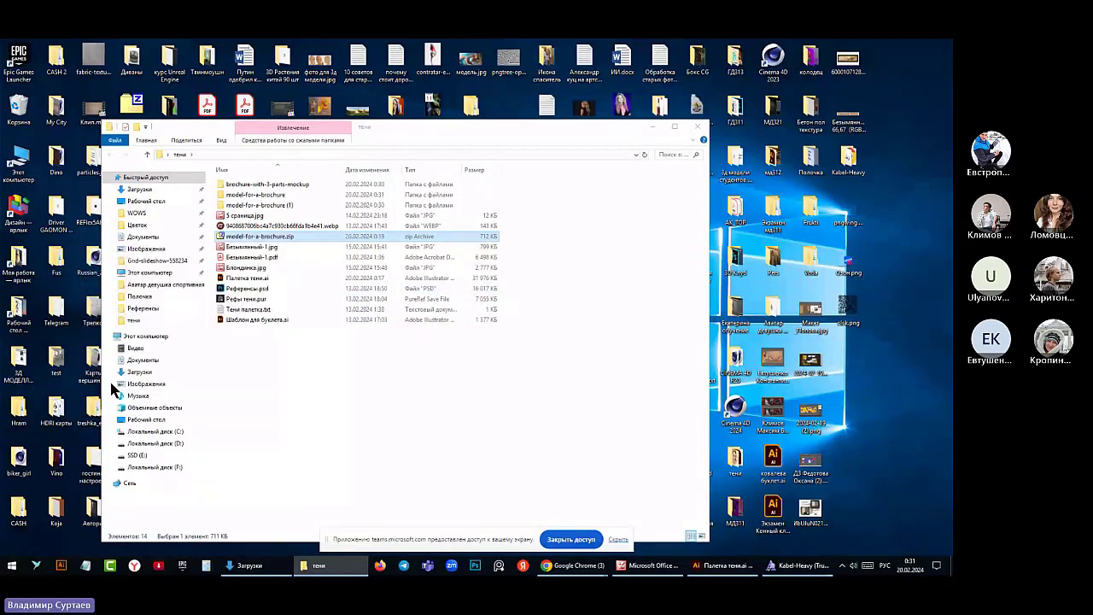
Confirm deleting model-for-a-brochure.zip and preview the folded brochure and model-for-a-brochure photos
click(508, 345)
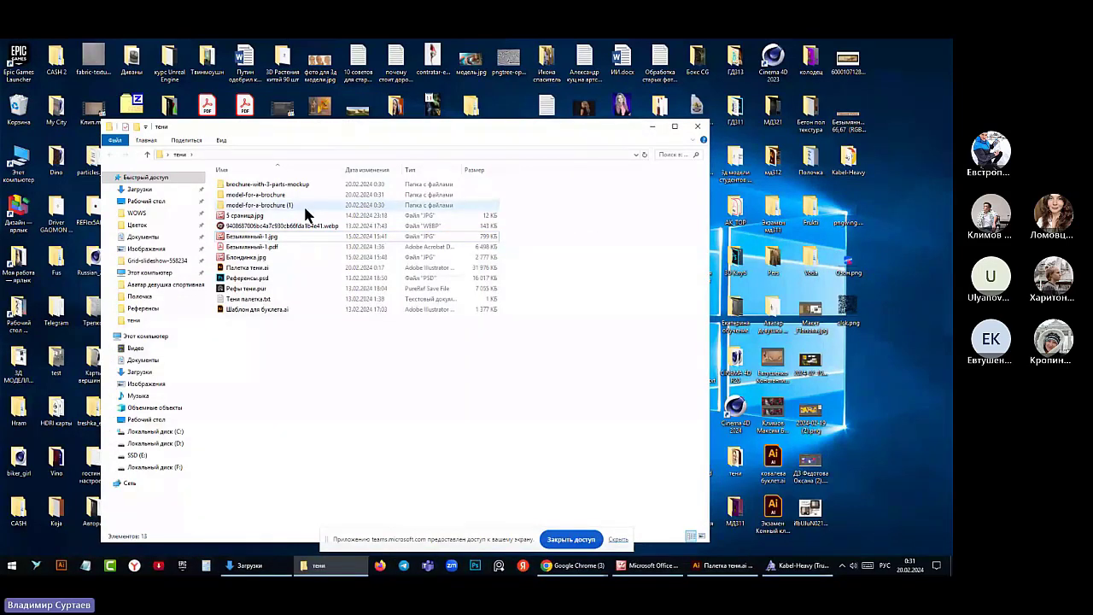
double_click(305, 208)
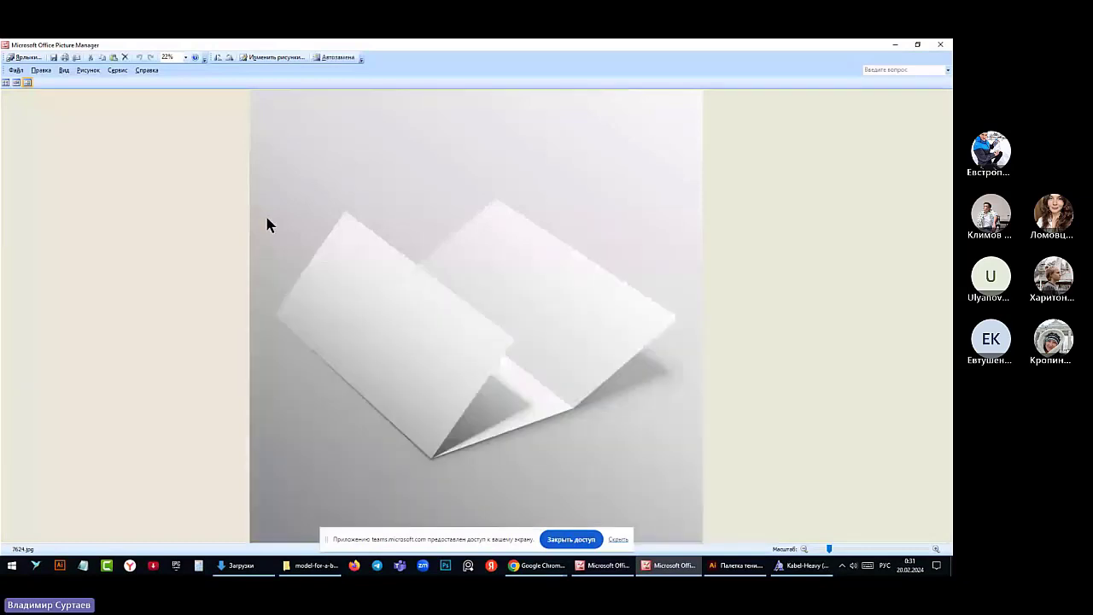
click(618, 539)
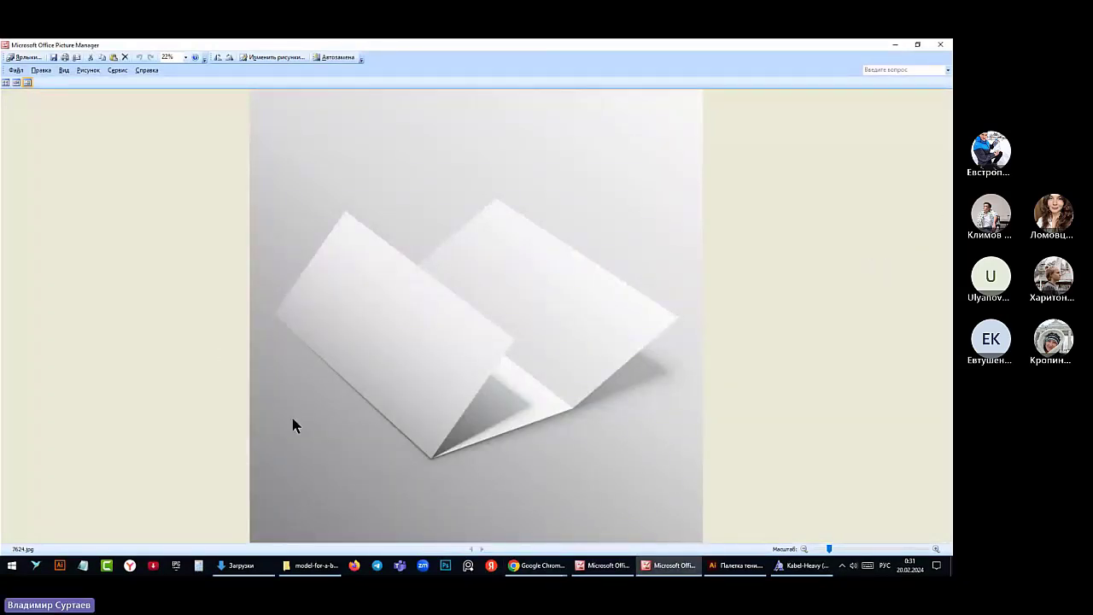
click(941, 44)
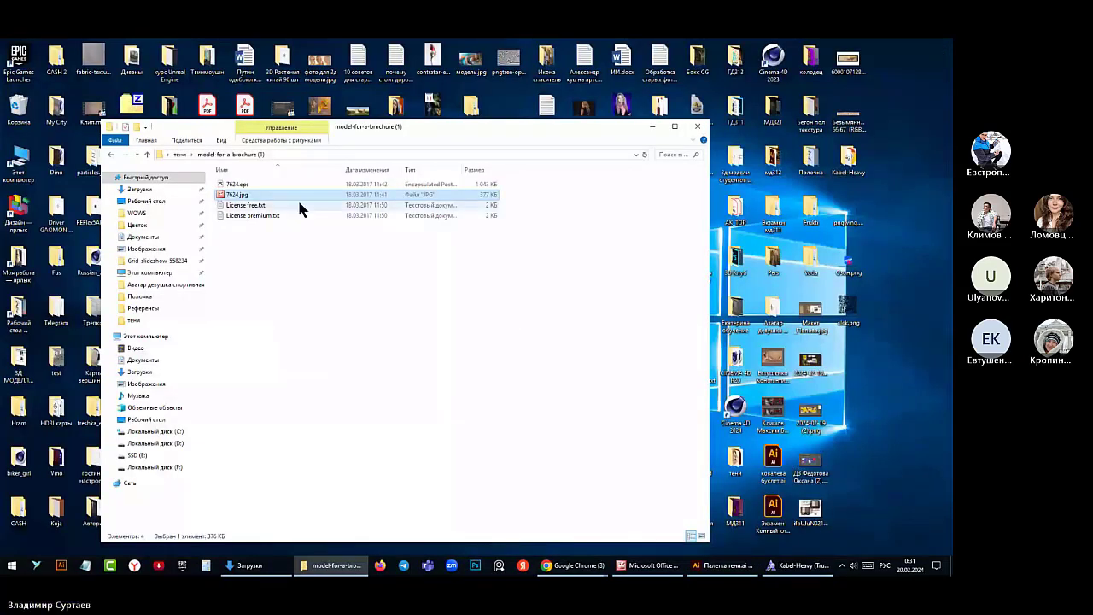
click(179, 155)
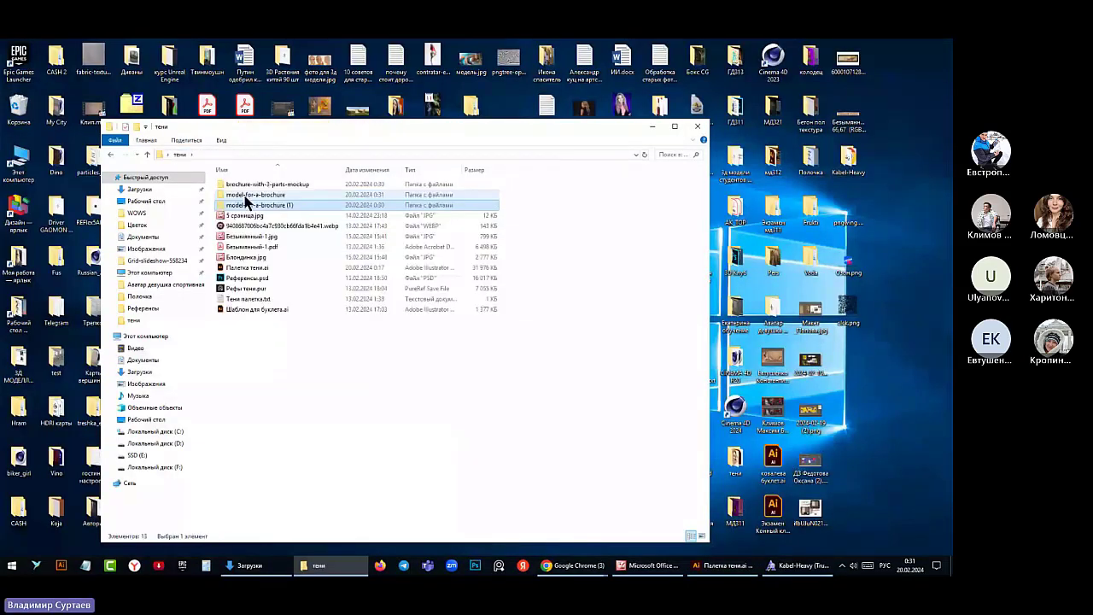
double_click(246, 197)
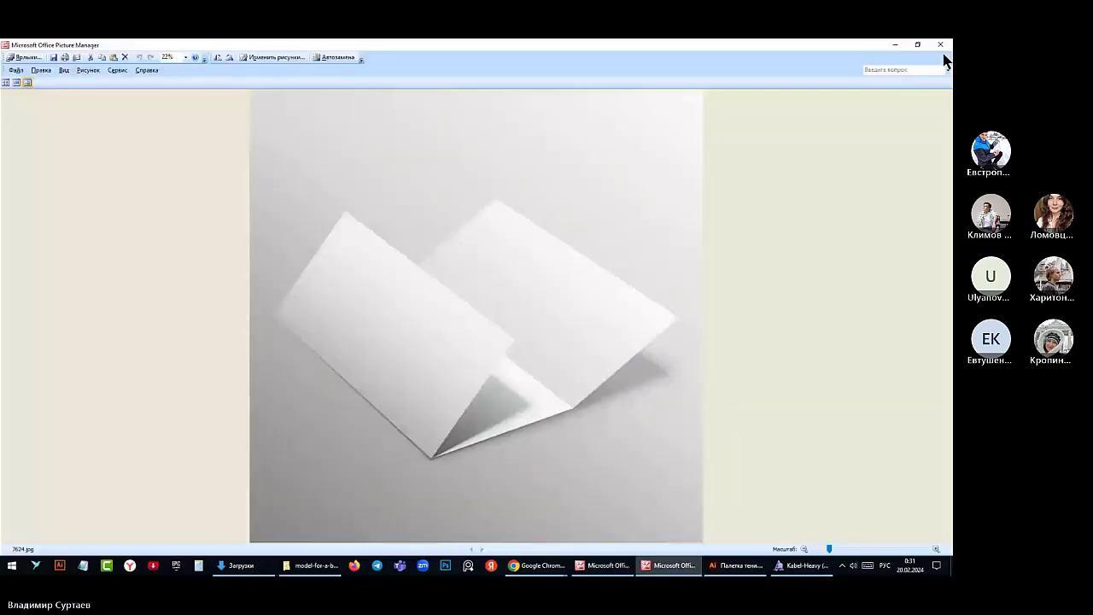
click(941, 44)
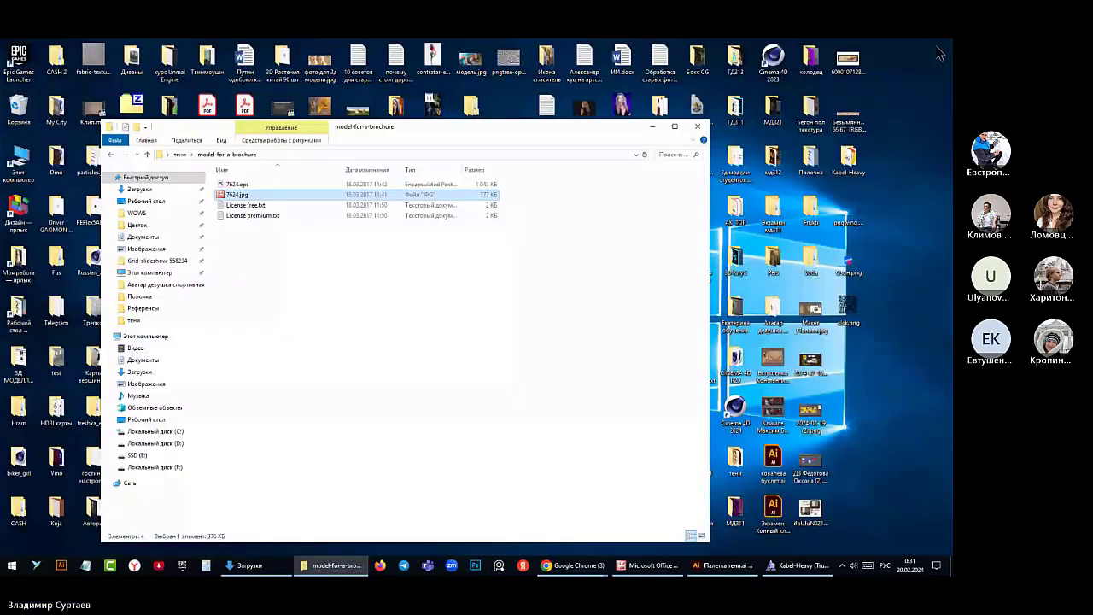
Delete the duplicate model-for-a-brochure (1) folder and close the trifold photo preview
click(186, 152)
key(Delete)
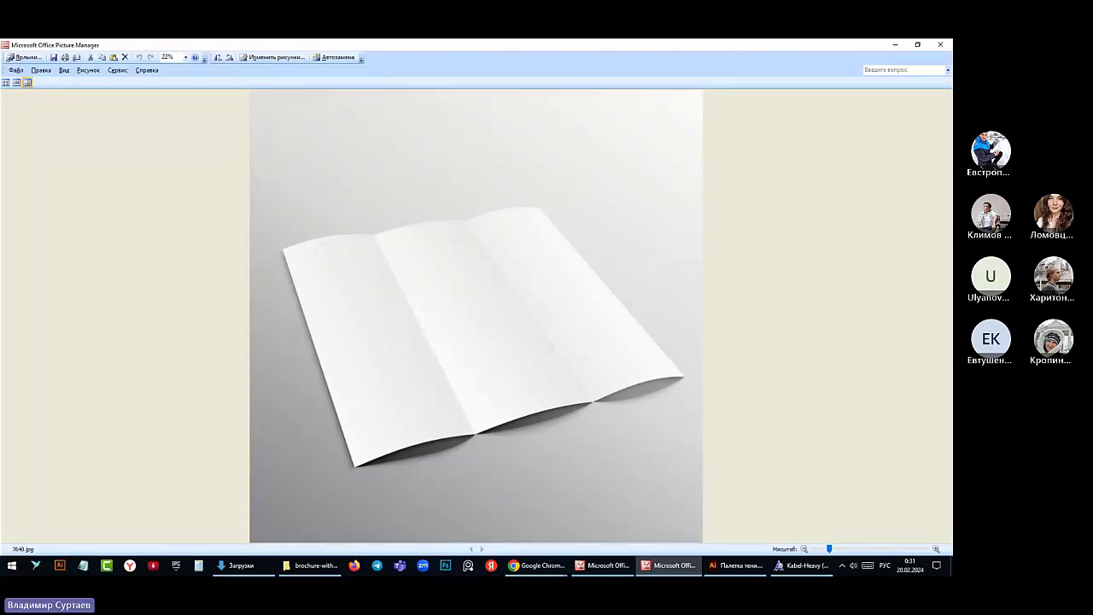
click(941, 45)
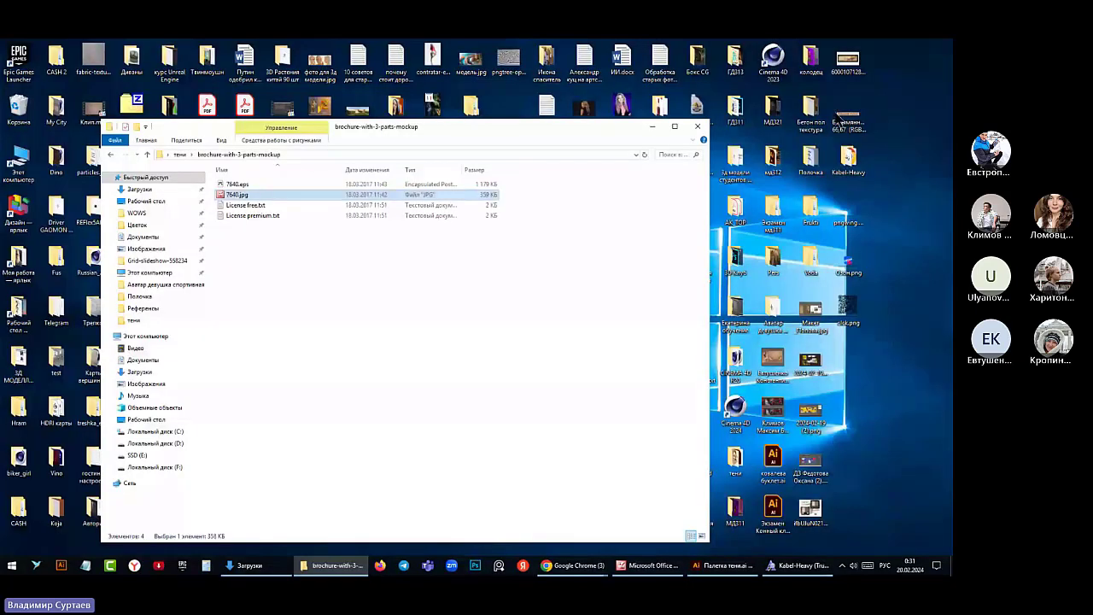
Open 7640.jpg in Photoshop, ignoring the monitor profile and keeping the embedded profile
right_click(229, 195)
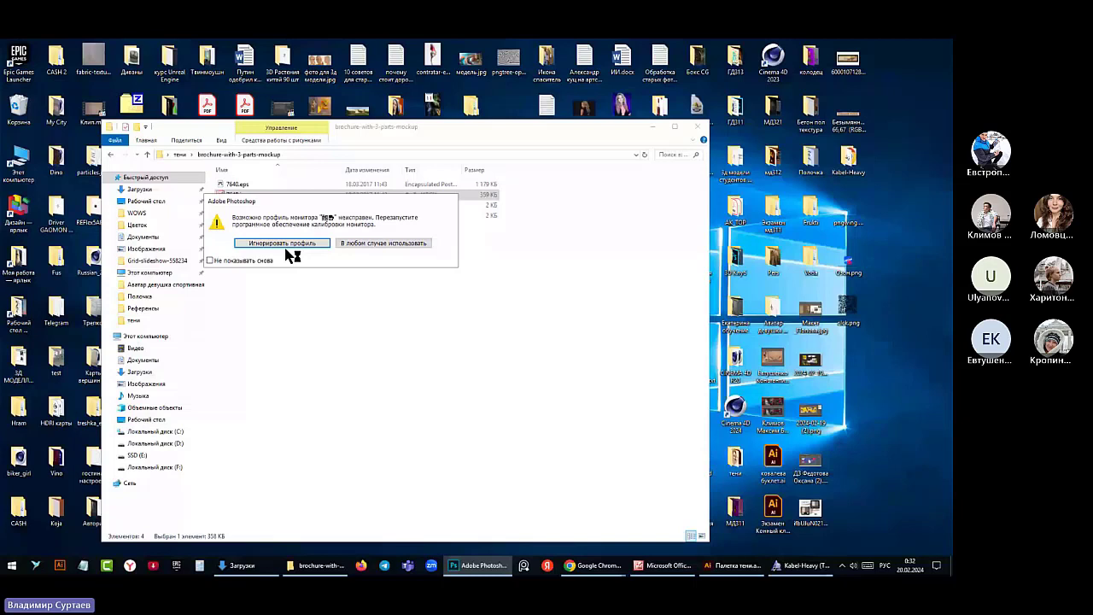
click(285, 244)
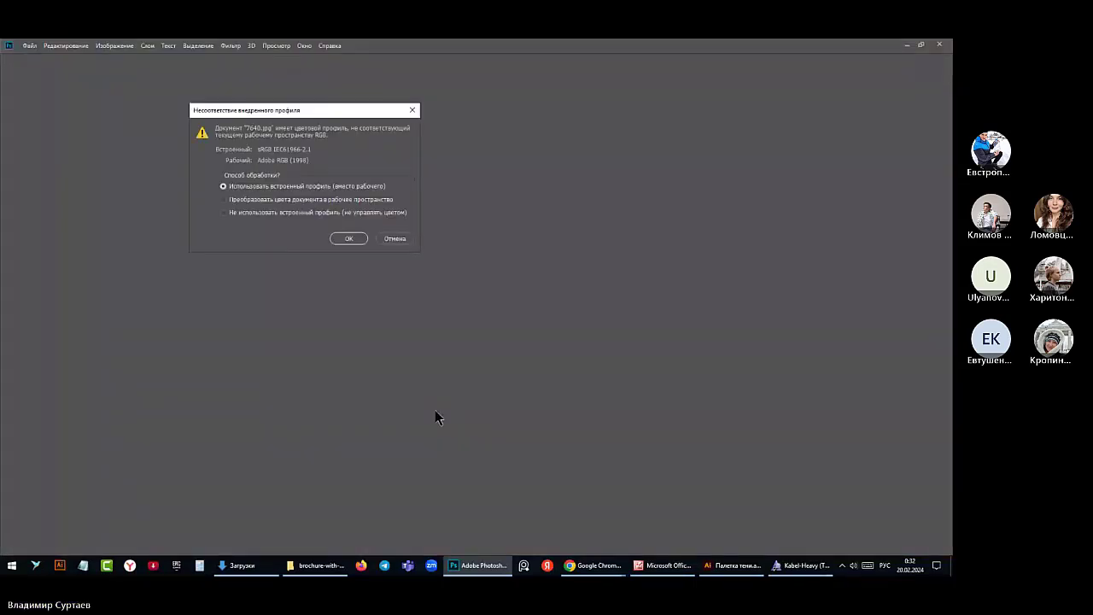
click(349, 239)
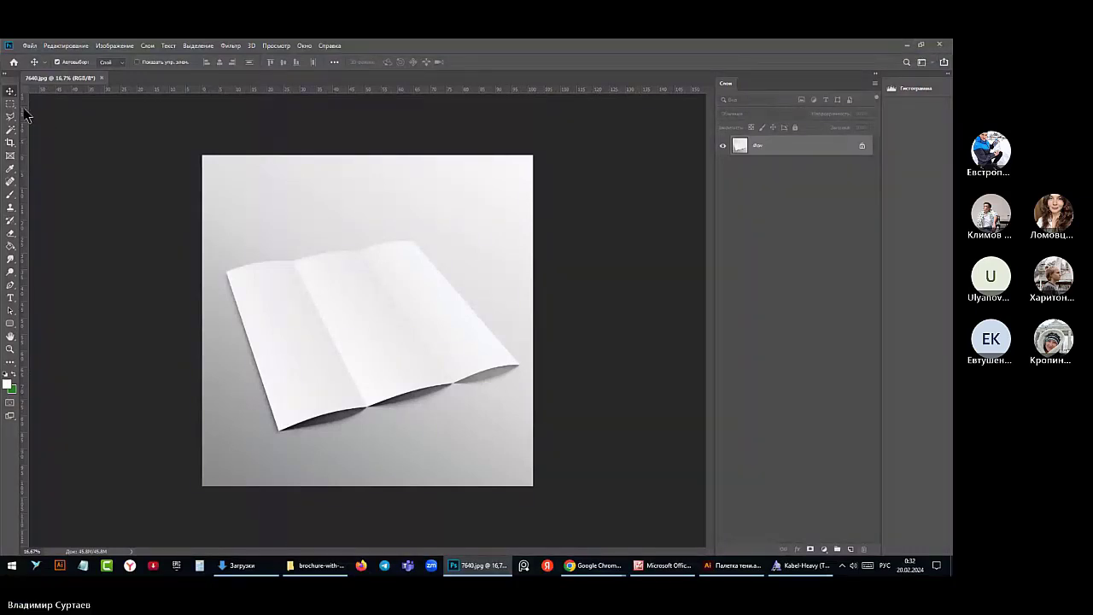
Widen the 7640.jpg canvas to the right with the Crop tool
click(11, 142)
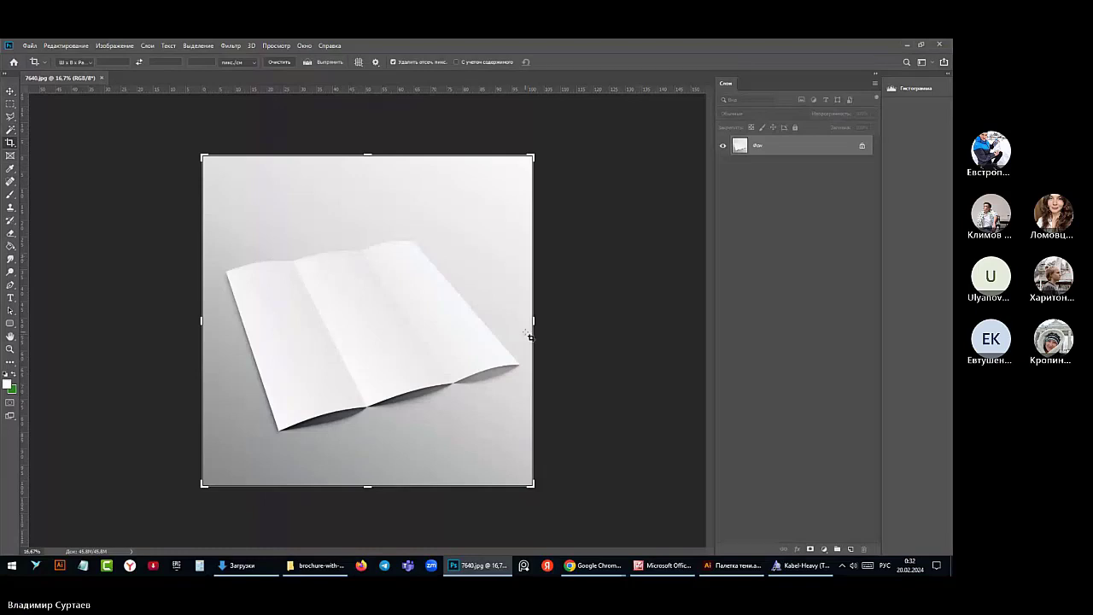
drag(533, 323, 652, 320)
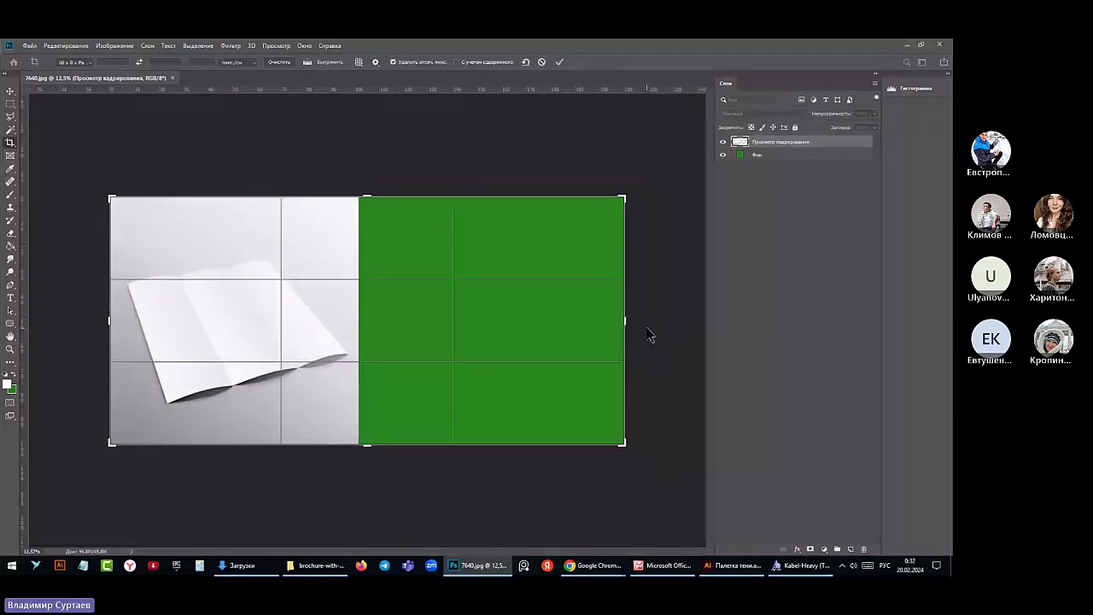
key(Return)
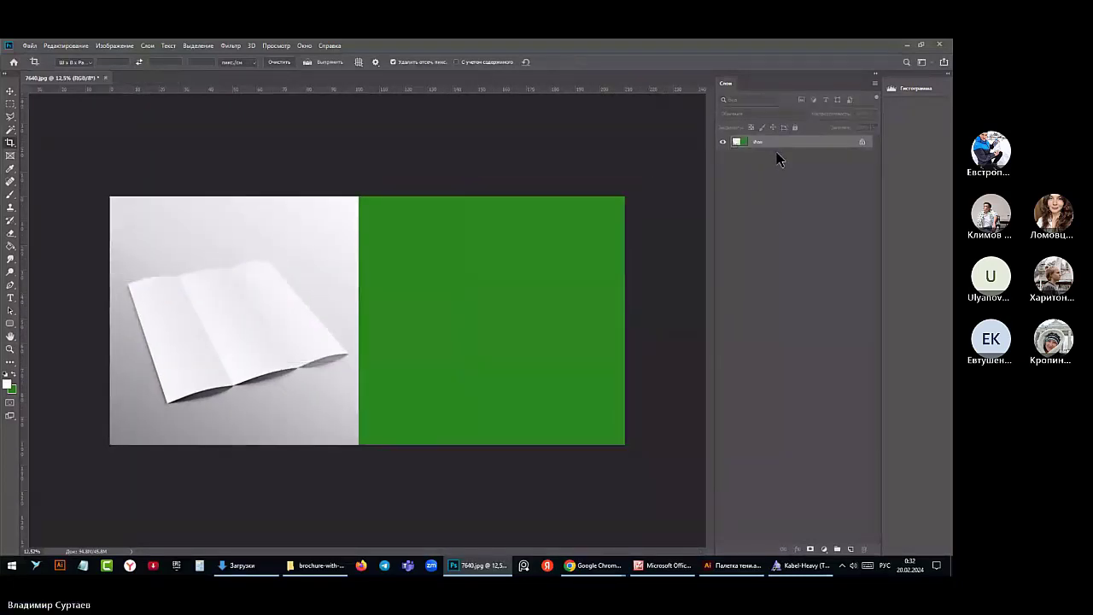
Unlock the background layer and clear the added green area to transparency
click(10, 90)
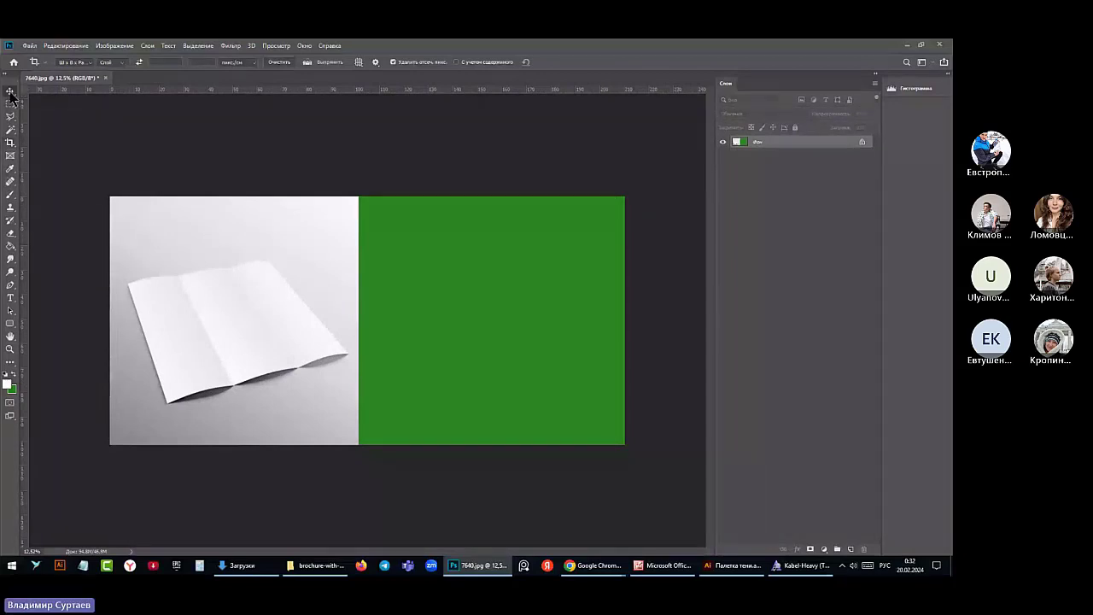
click(861, 142)
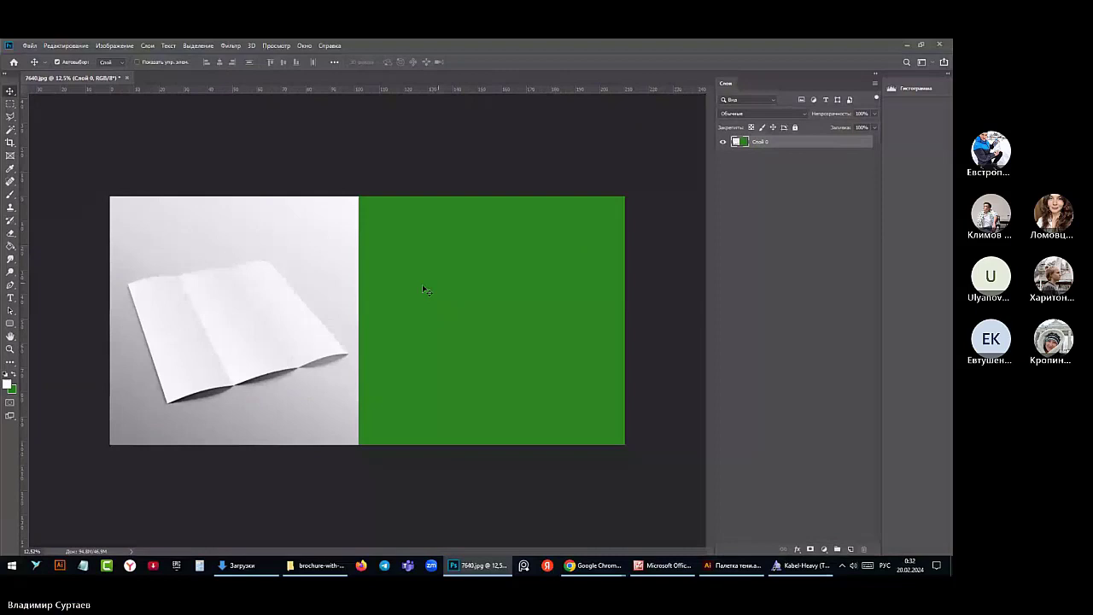
click(10, 130)
click(503, 269)
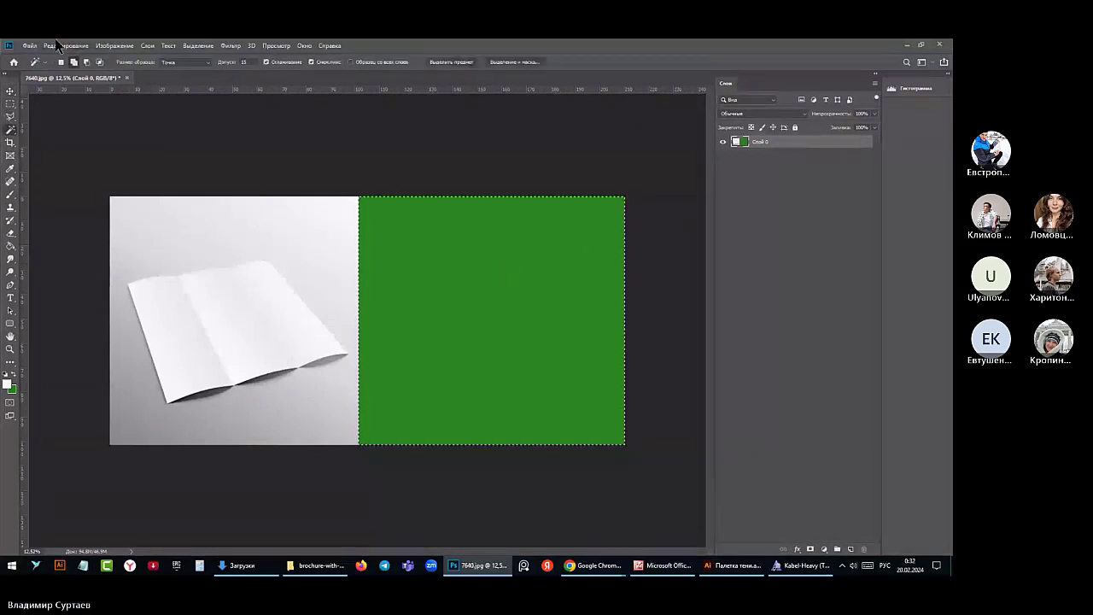
click(53, 47)
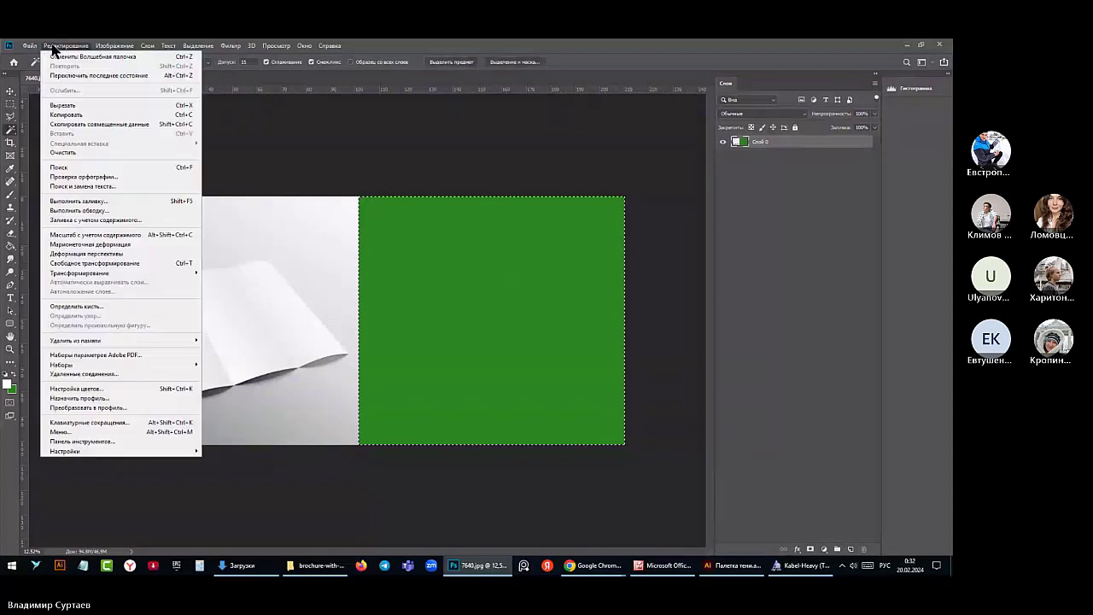
click(60, 153)
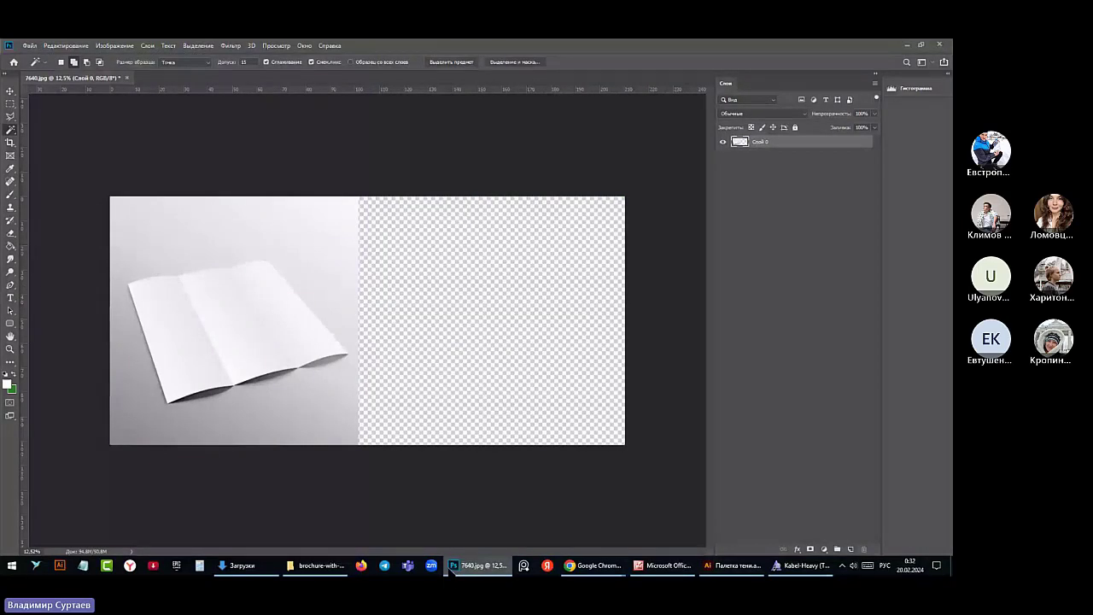
click(316, 566)
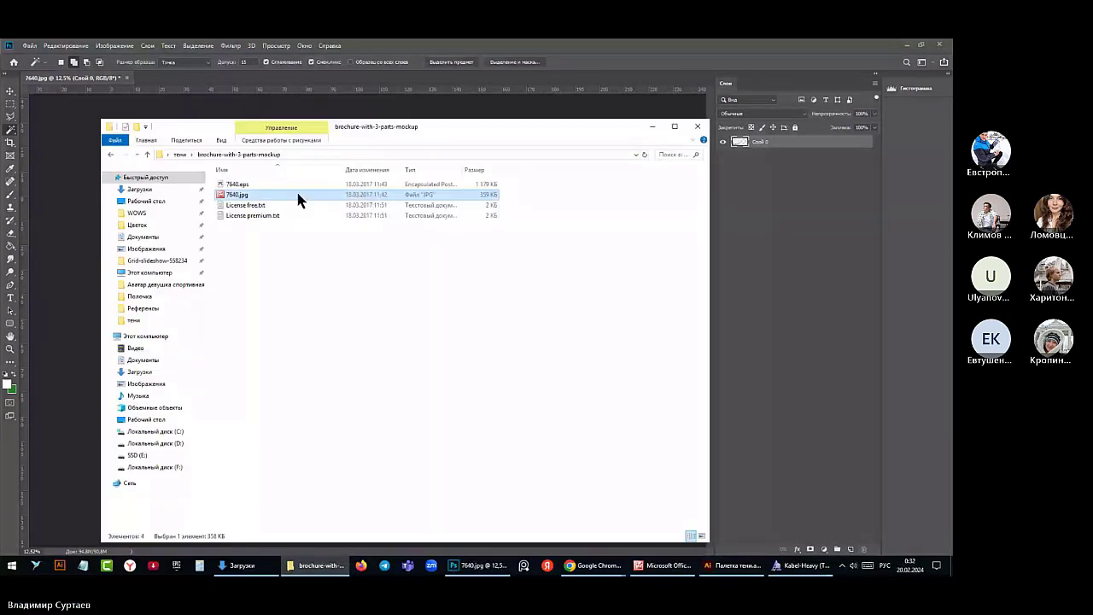
Open 7624.jpg from the model-for-a-brochure folder in Photoshop, accepting its colour profile
key(BackSpace)
double_click(247, 195)
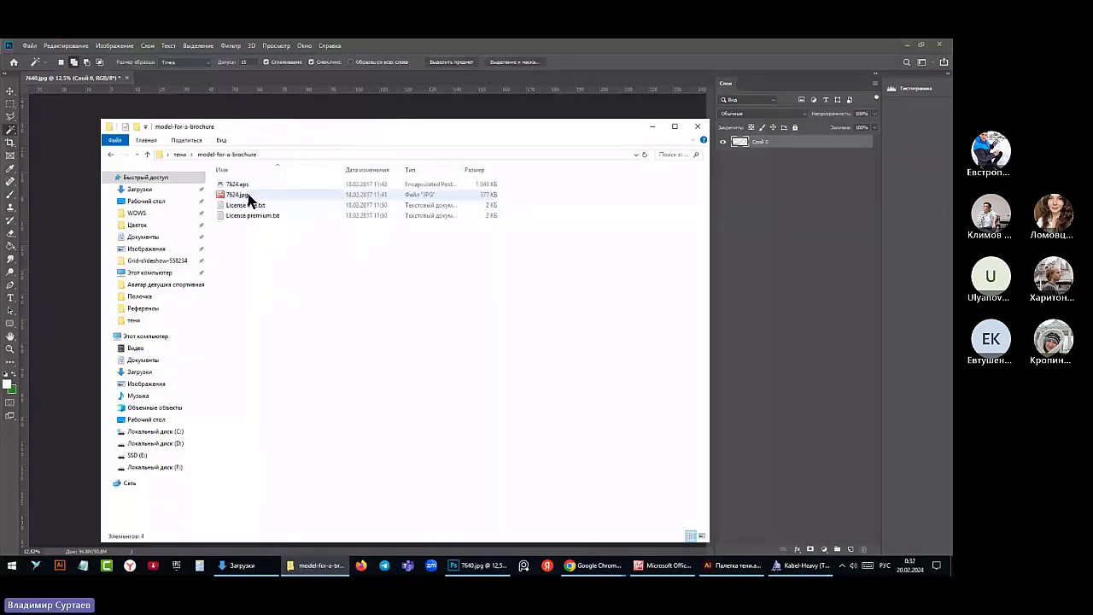
right_click(249, 196)
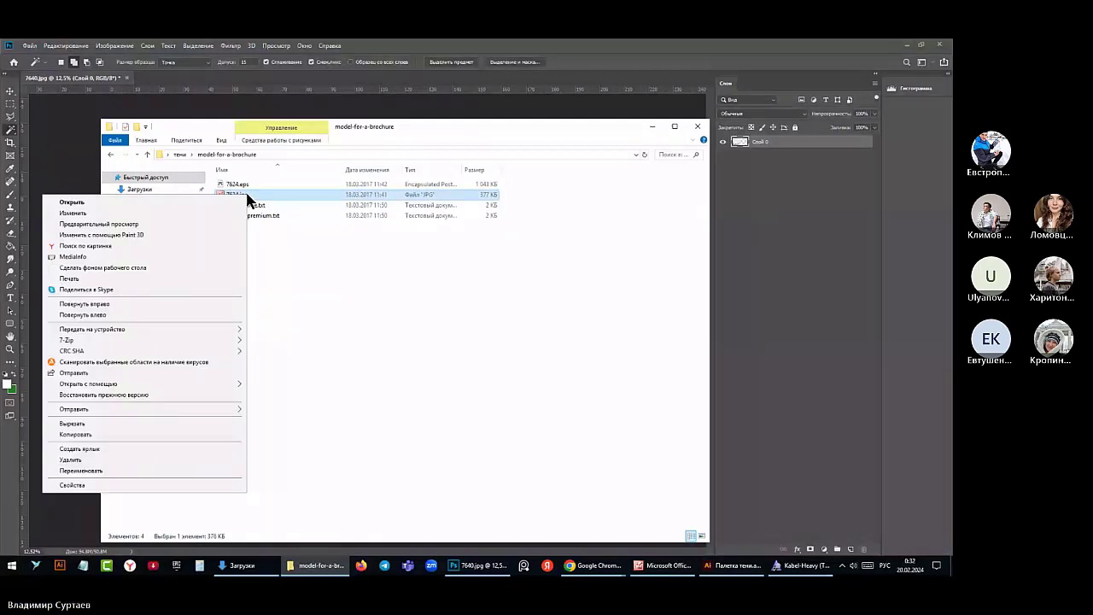
mouse_move(97, 383)
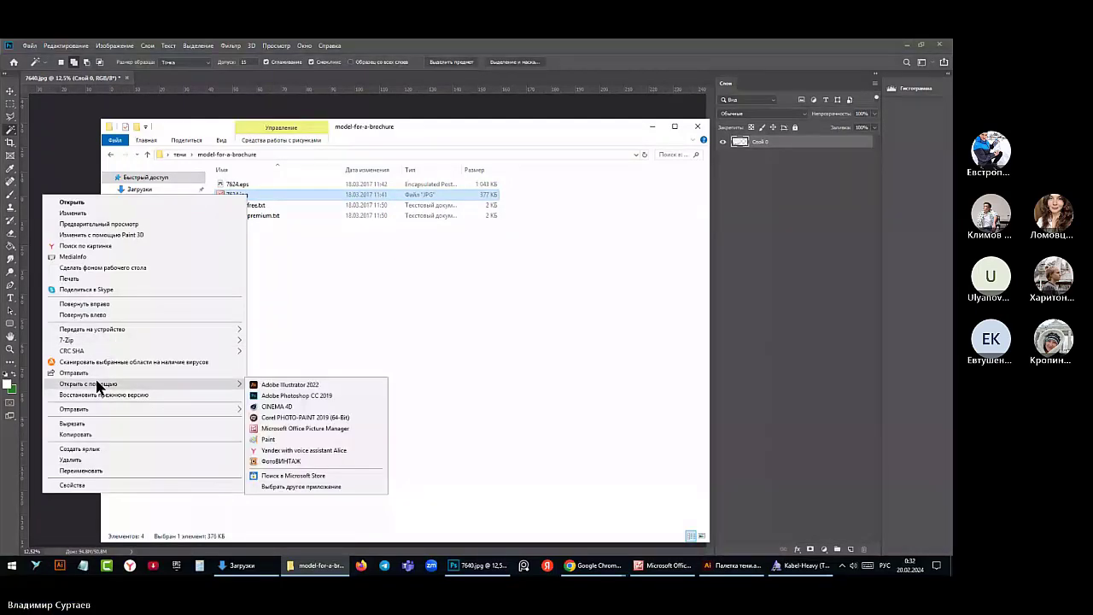
click(313, 395)
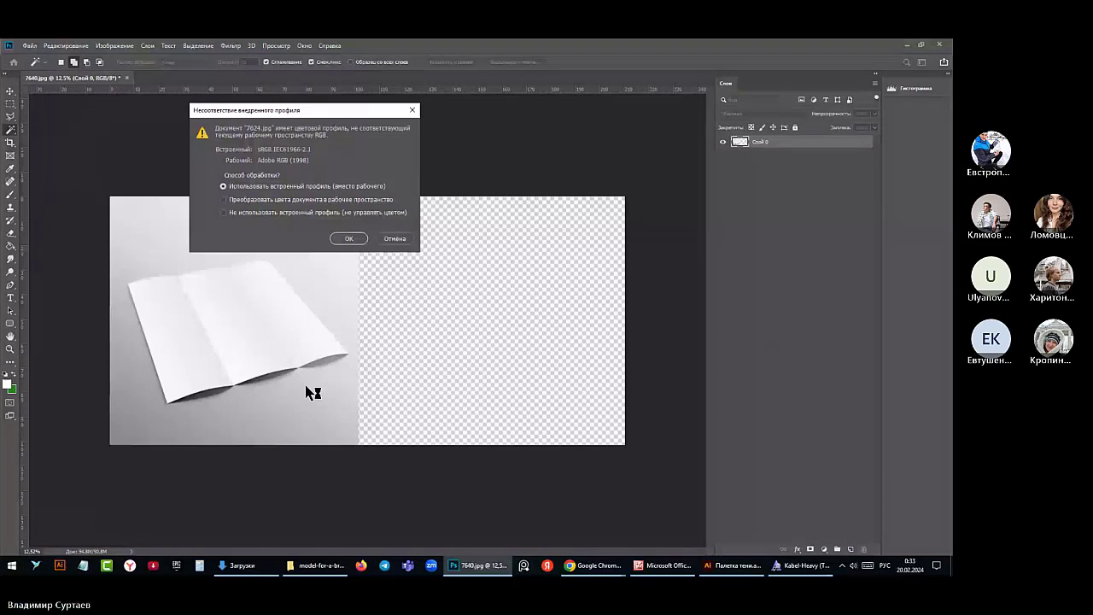
key(Return)
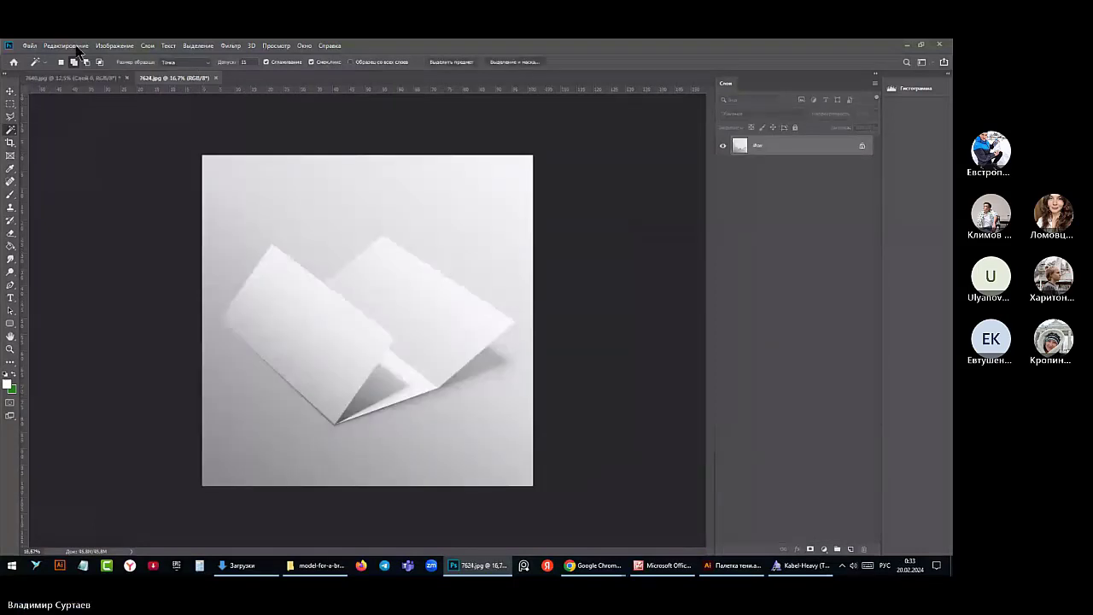
Copy the entire 7624 image and return to the 7640.jpg document
click(195, 47)
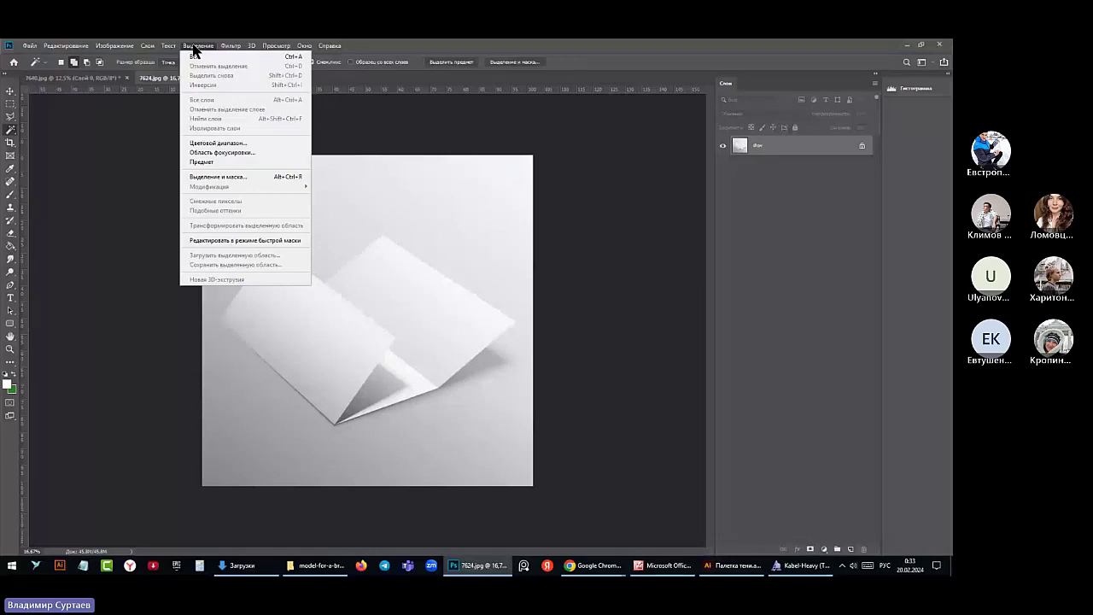
click(194, 56)
click(64, 45)
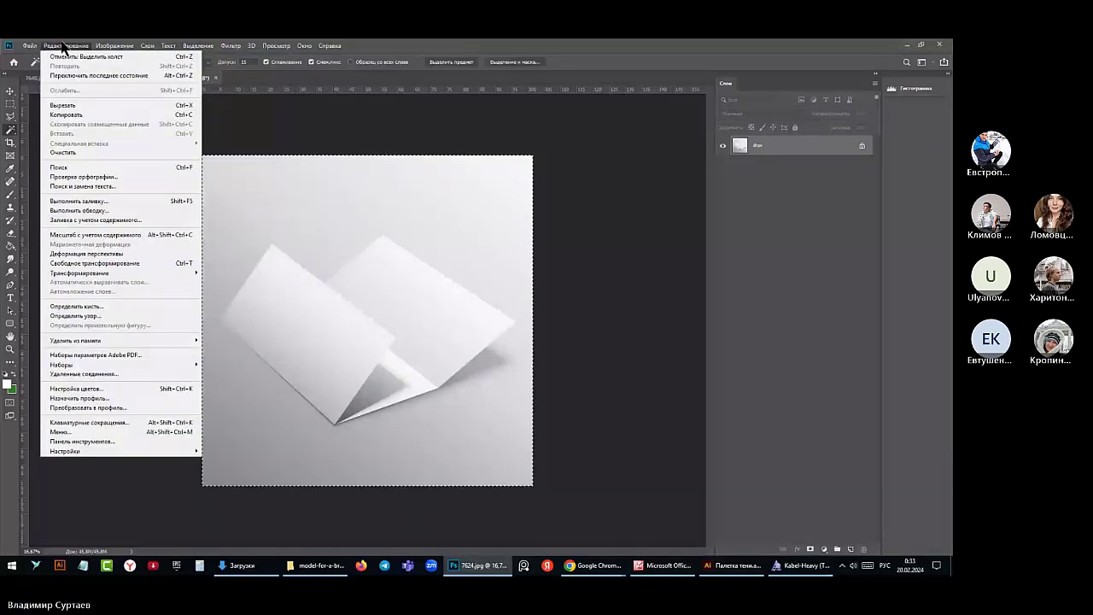
click(66, 114)
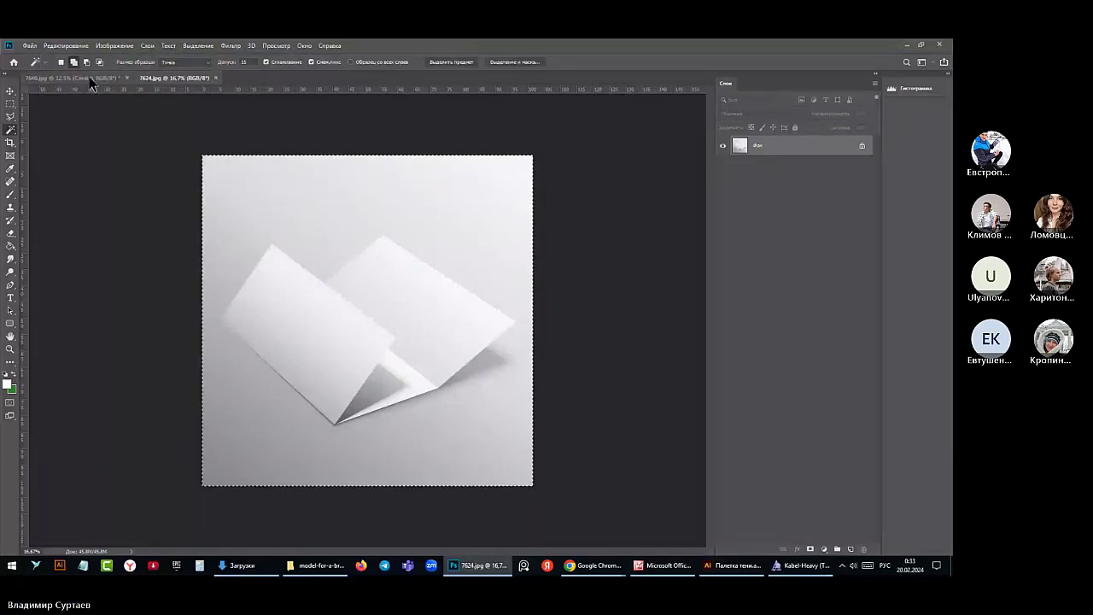
click(91, 78)
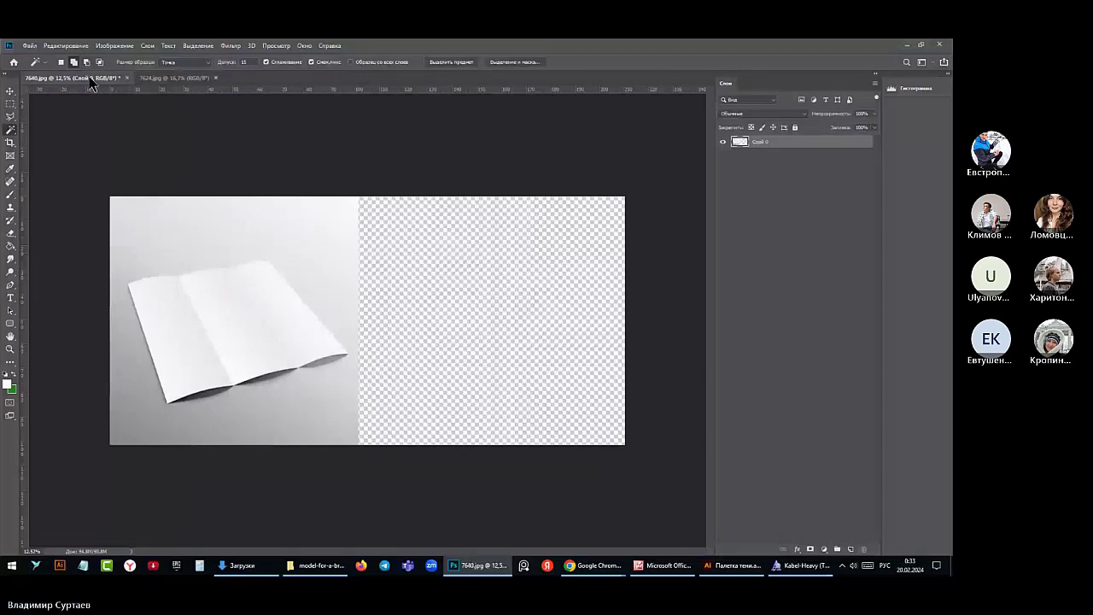
Paste the 7624 photo as Слой 1, with it on the left and the trifold photo on the right
click(65, 46)
click(60, 134)
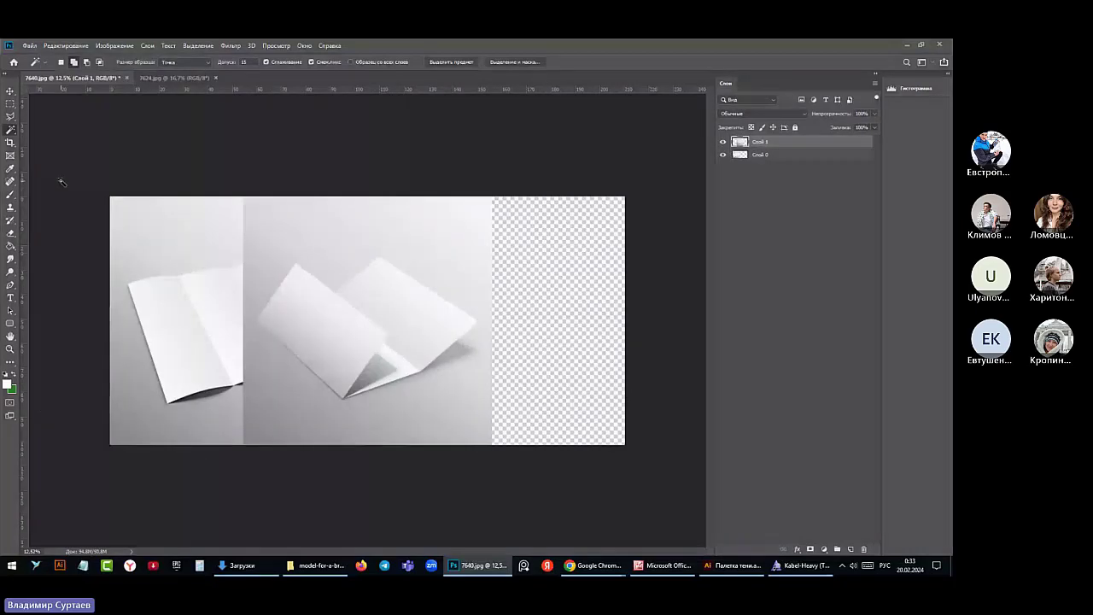
click(11, 91)
drag(305, 296, 418, 288)
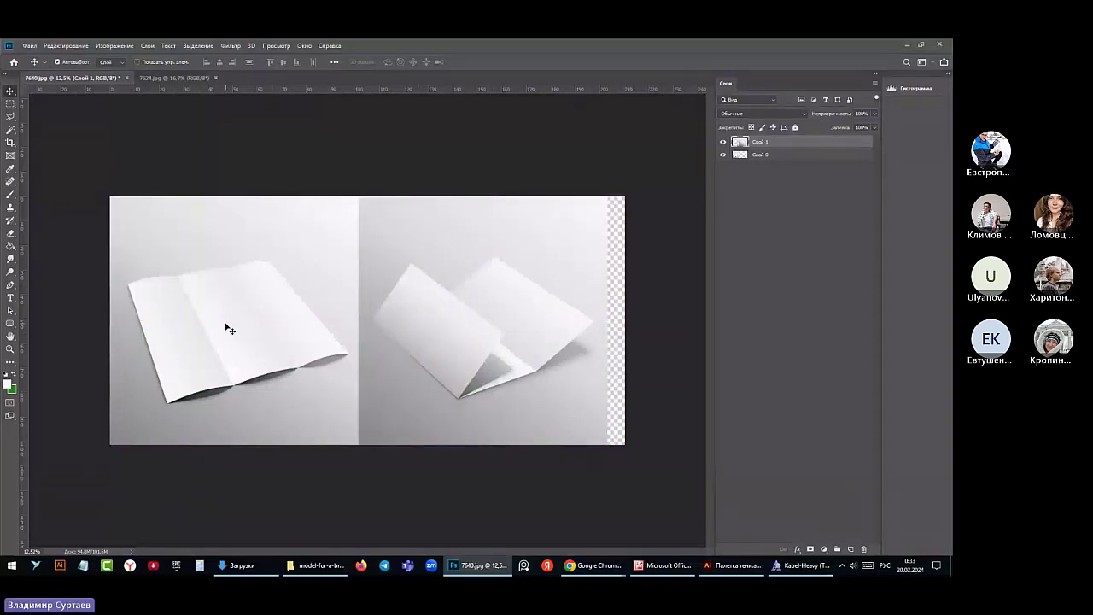
drag(228, 325, 621, 317)
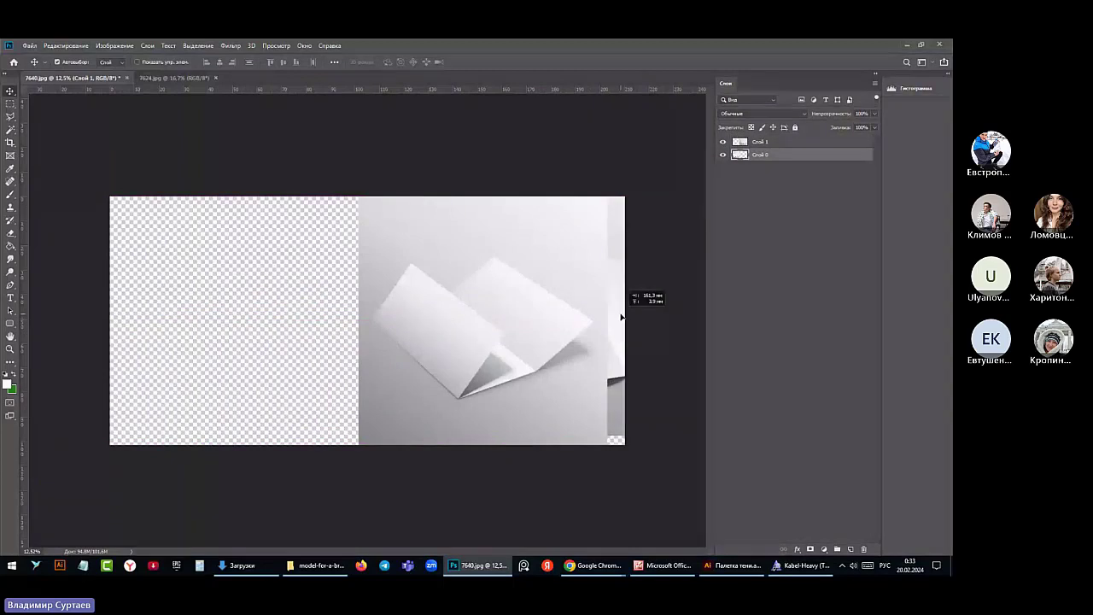
drag(493, 297, 243, 312)
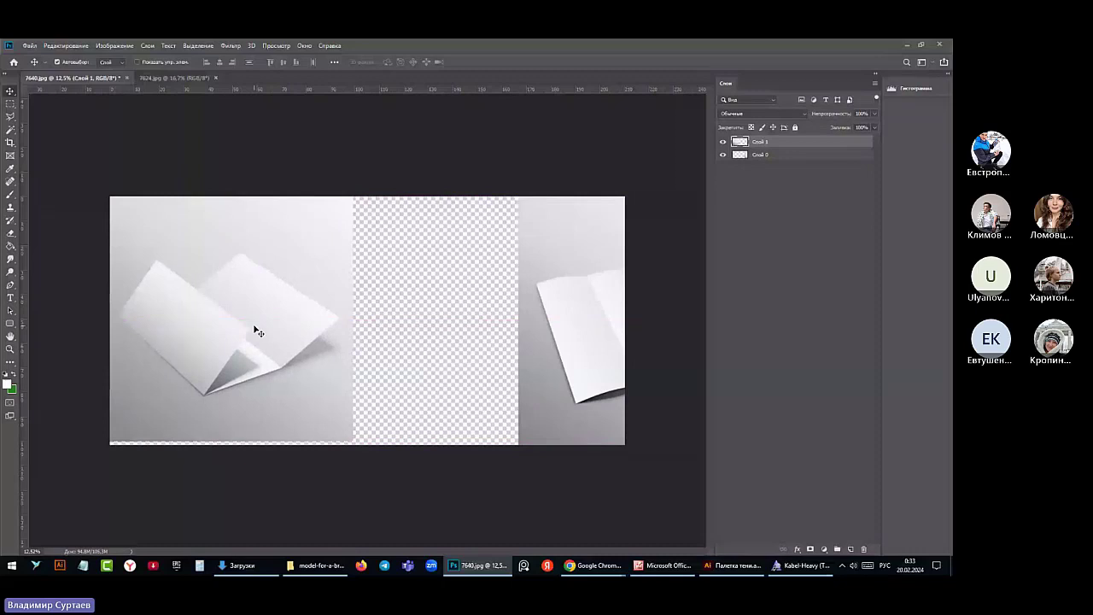
key(shift+Down)
key(shift+Down)
key(shift+Down)
key(shift+Down)
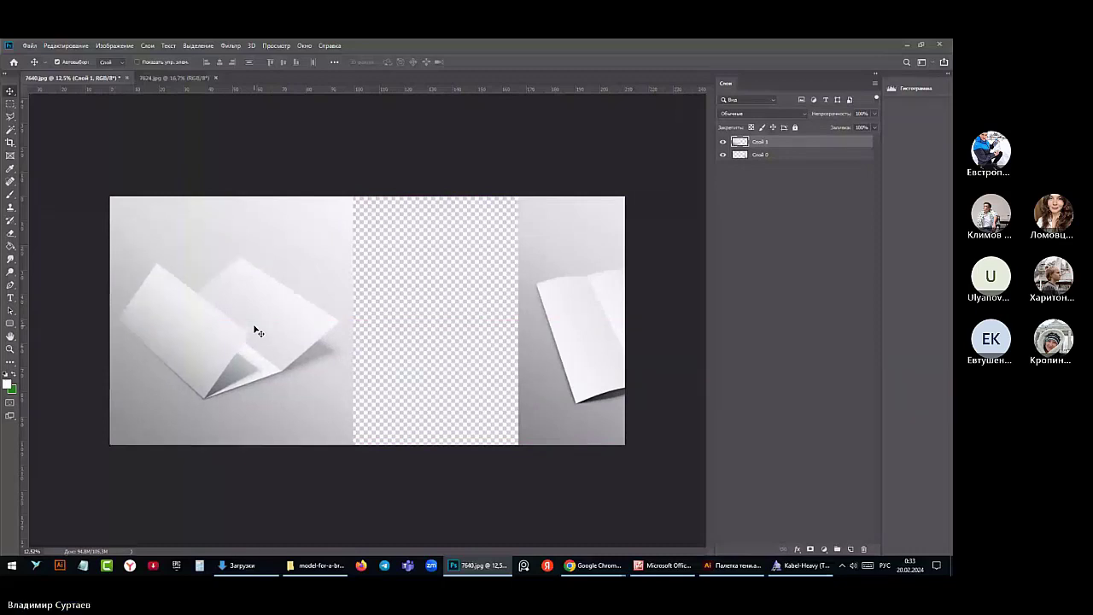
click(593, 371)
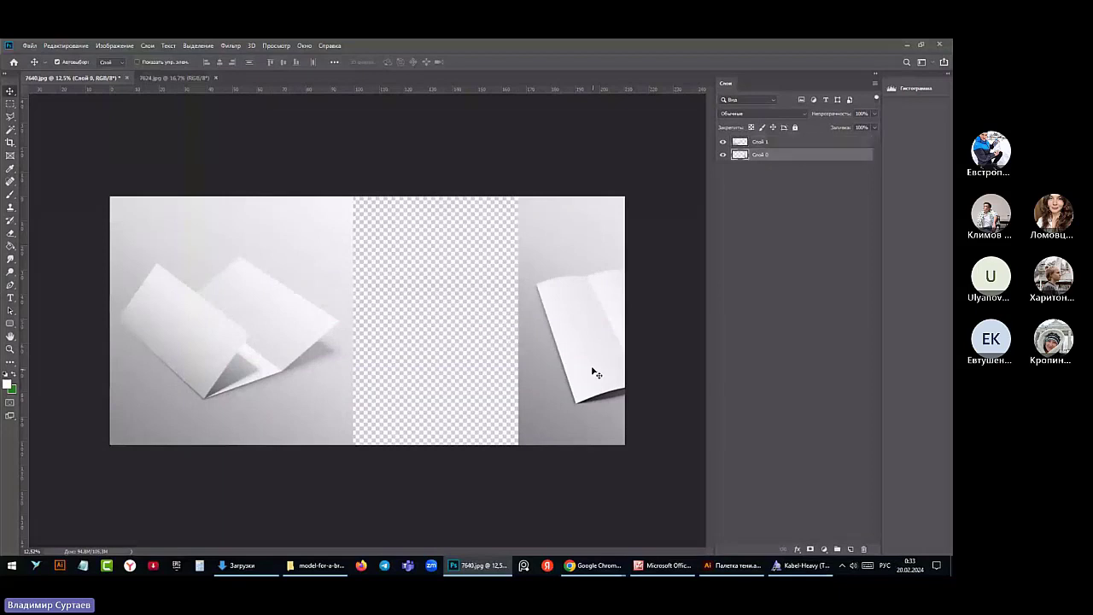
drag(593, 371, 426, 364)
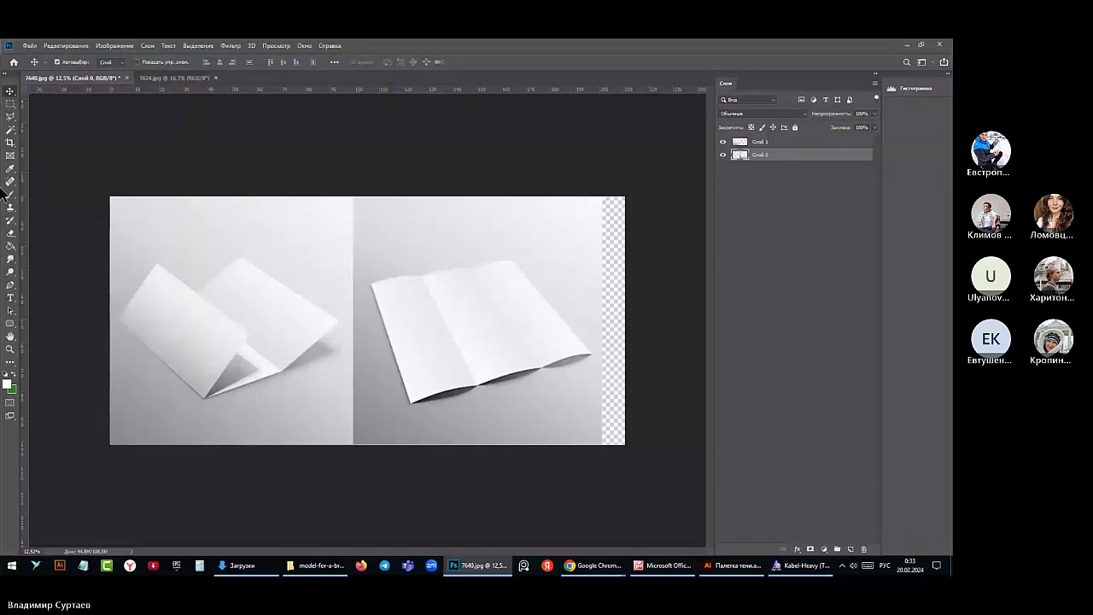
Crop the canvas's right edge in to the photos to remove the transparent strip
click(11, 143)
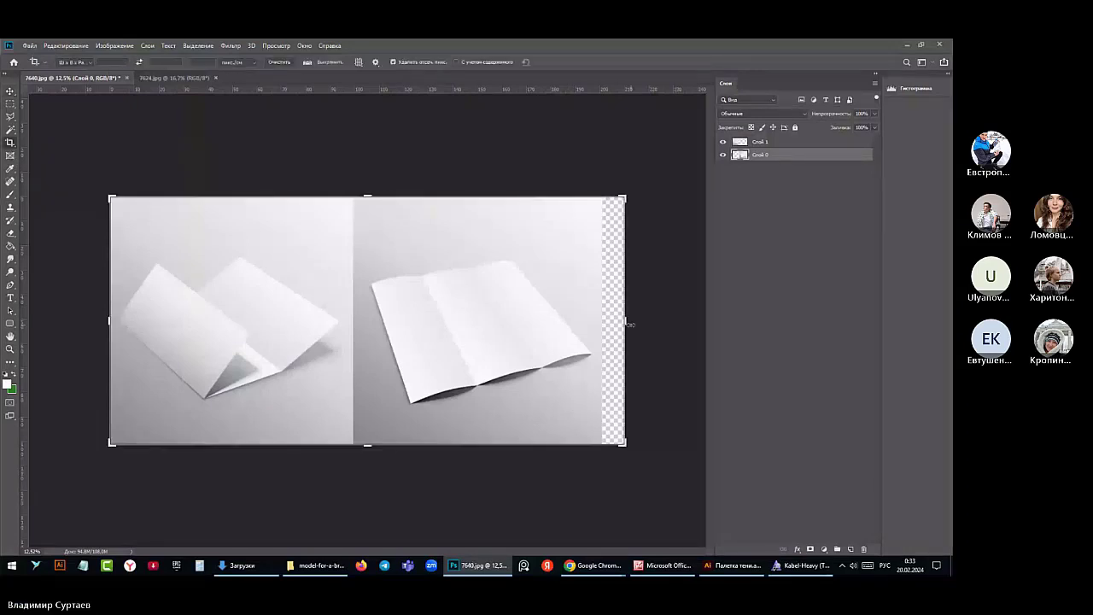
drag(628, 323, 612, 321)
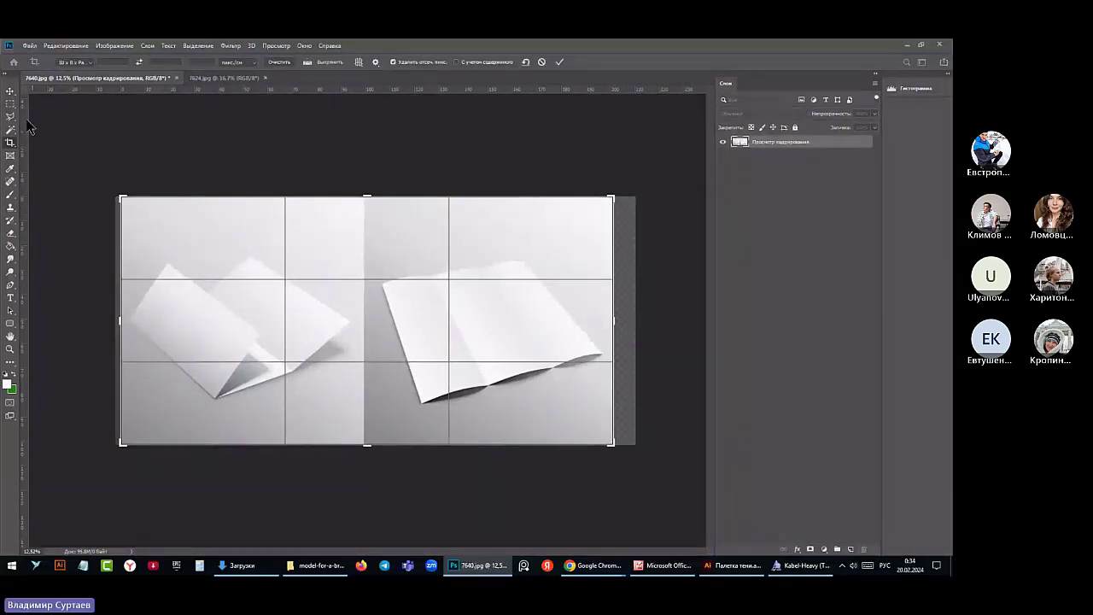
click(10, 91)
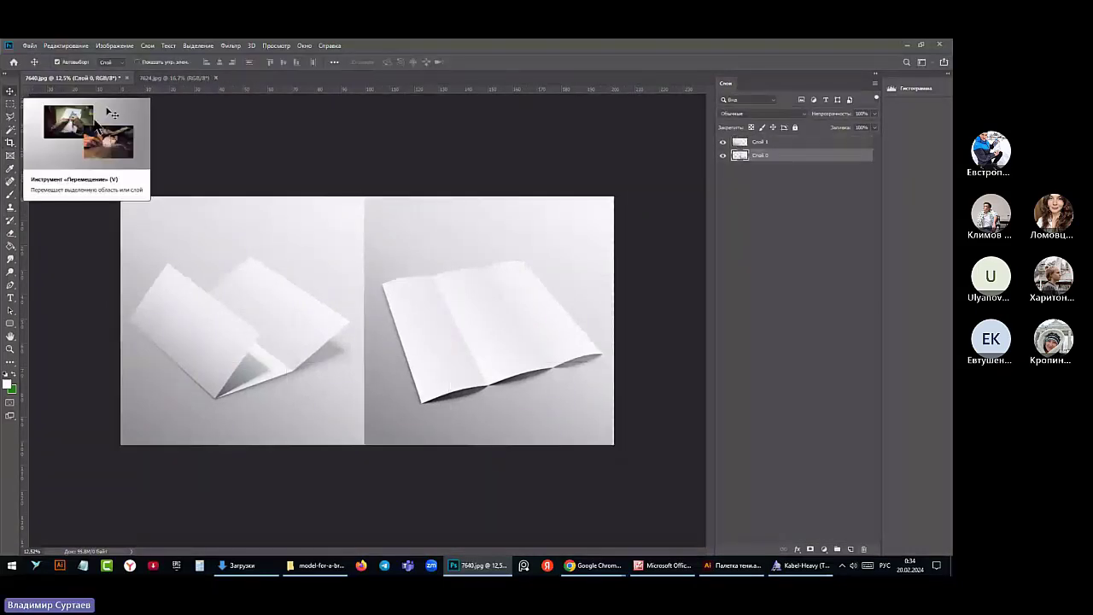
Draw a narrow rectangular selection over the seam between the two photos
click(292, 135)
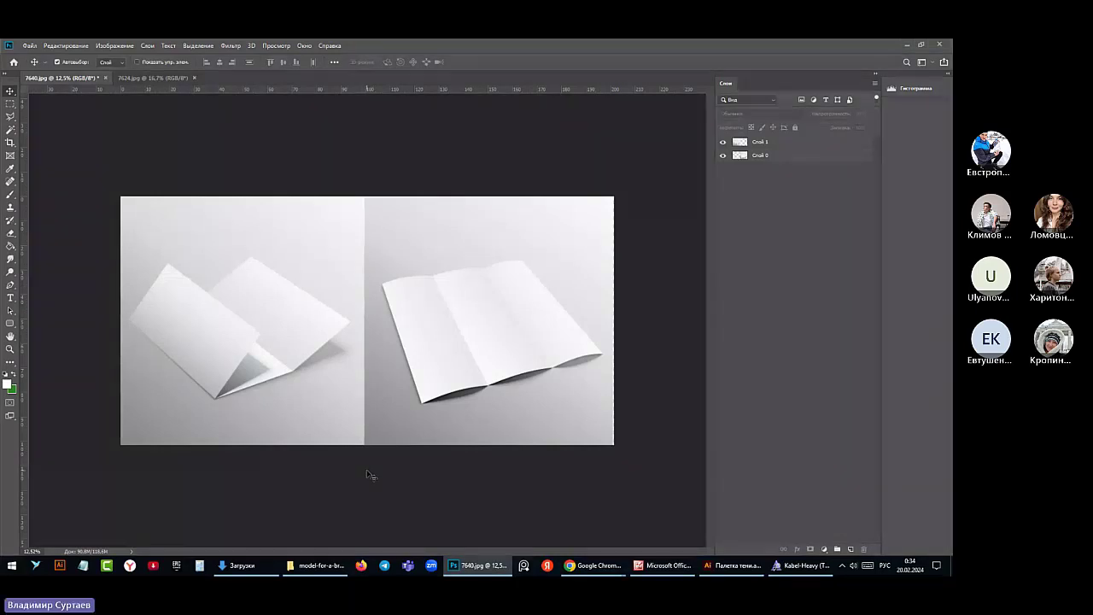
click(10, 104)
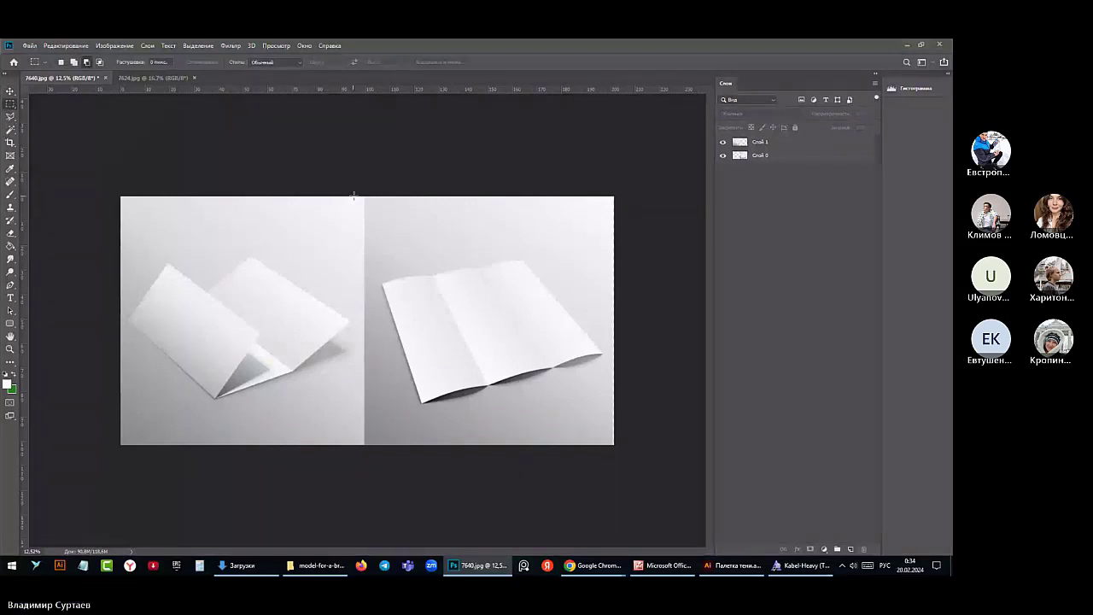
drag(357, 196, 376, 469)
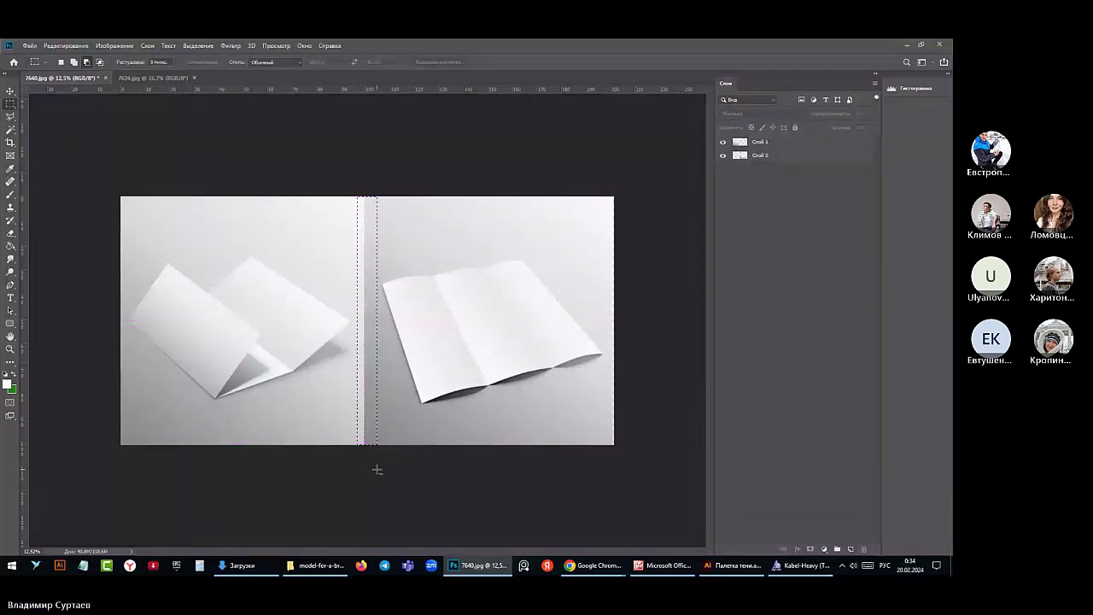
Merge Слой 0 and Слой 1 into a single layer
click(830, 143)
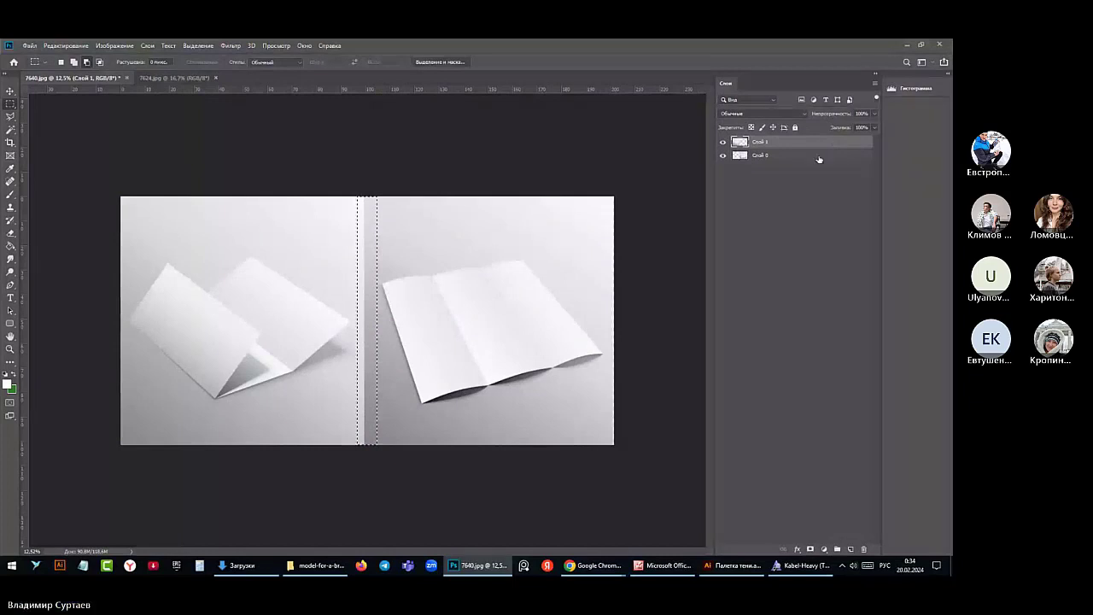
shift+click(820, 155)
right_click(820, 157)
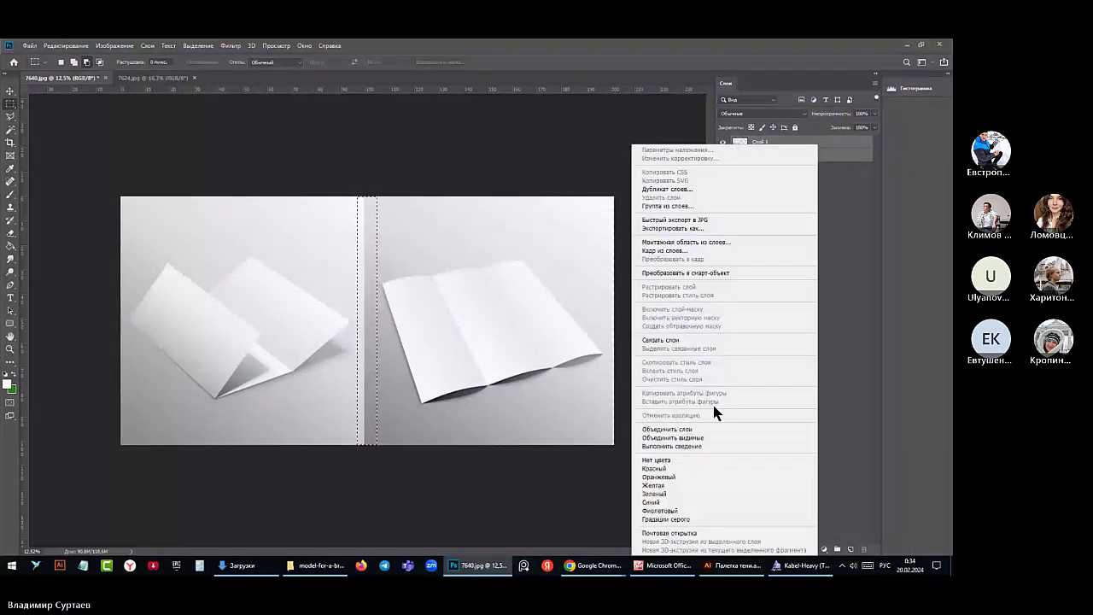
click(689, 429)
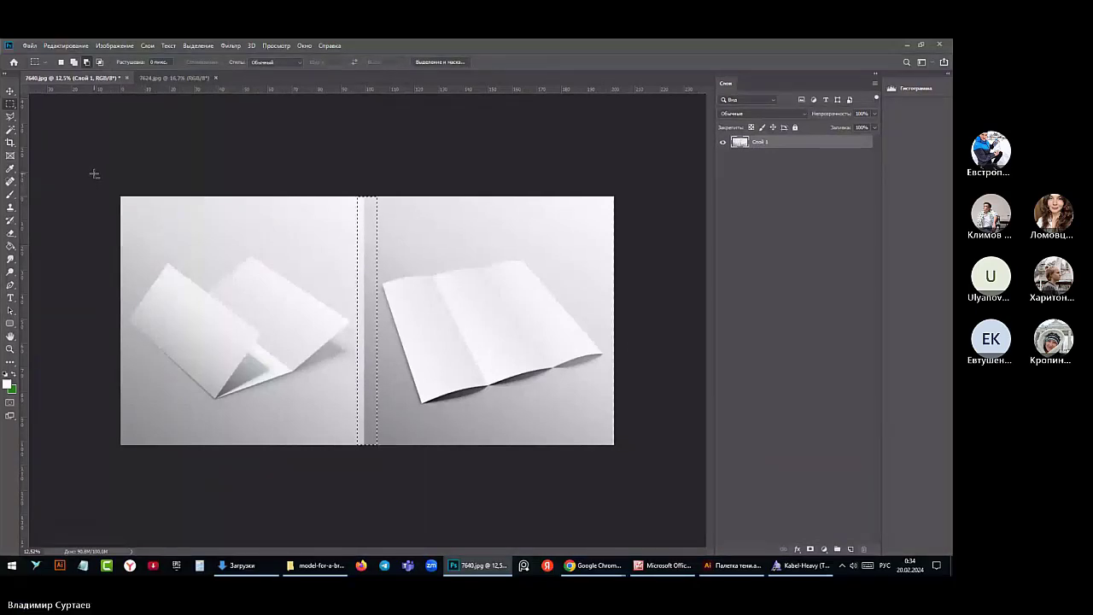
Clear the current selection and set the marquee to Add to selection mode
click(71, 46)
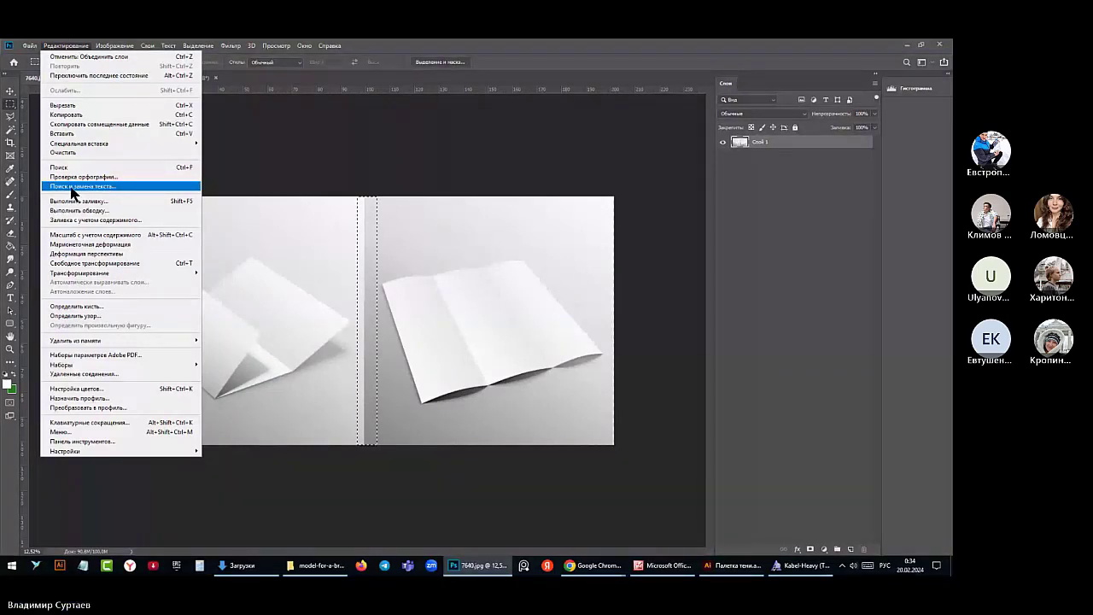
click(389, 100)
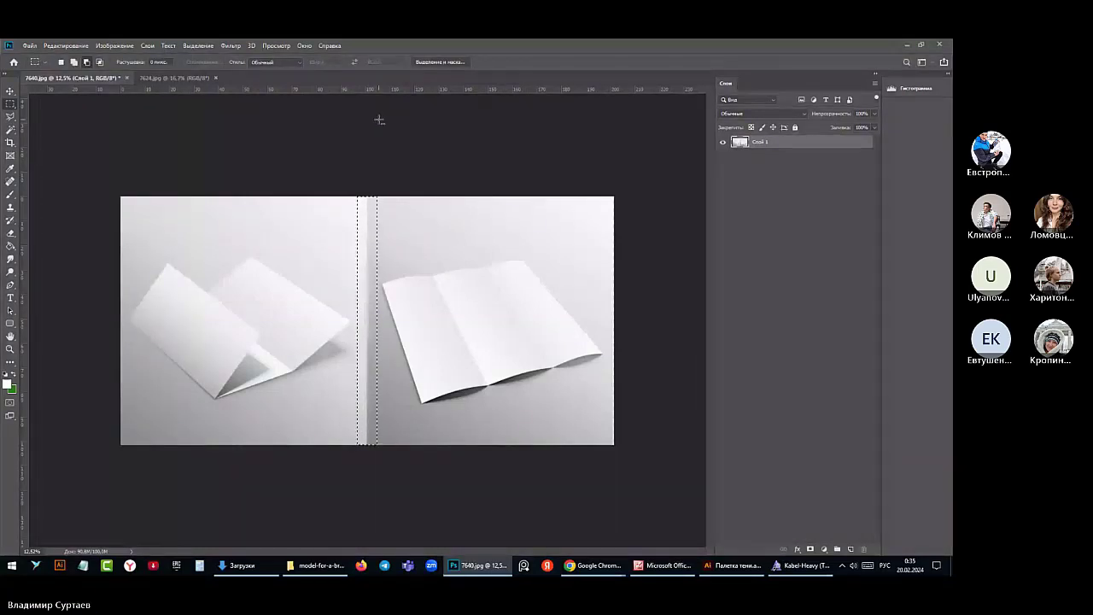
key(ctrl+d)
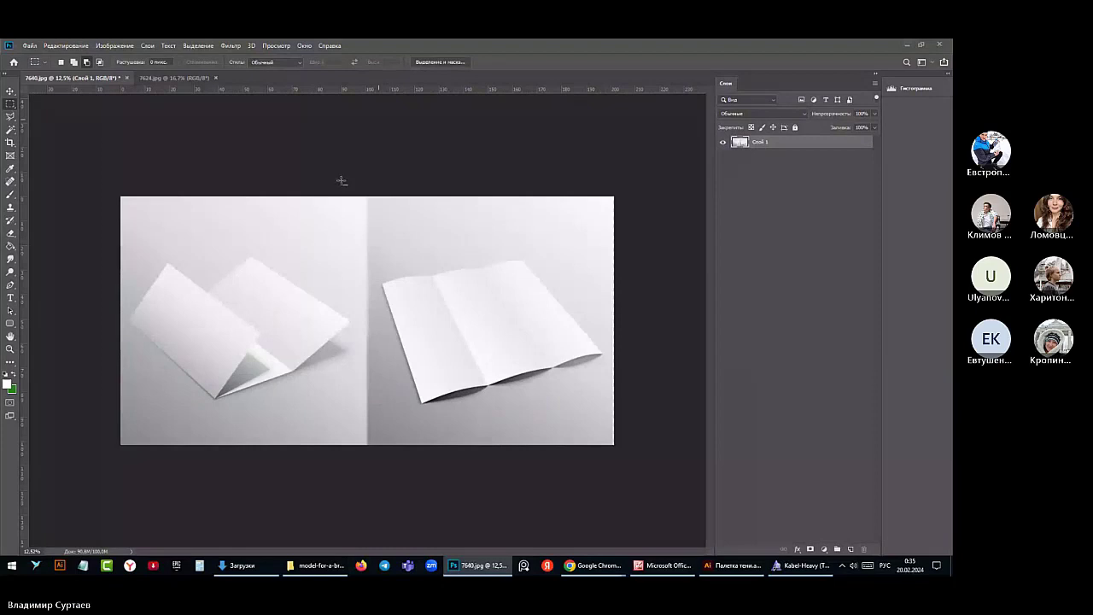
click(73, 62)
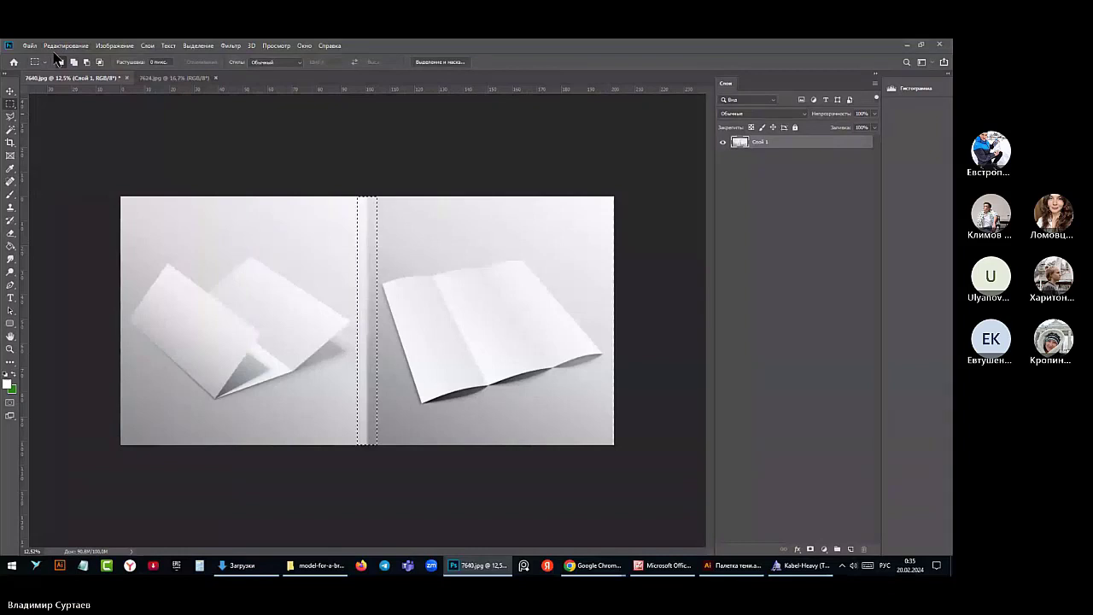
Copy the seam strip to a new layer, blur it with a 4.1-pixel Gaussian Blur, then undo the copy
click(54, 46)
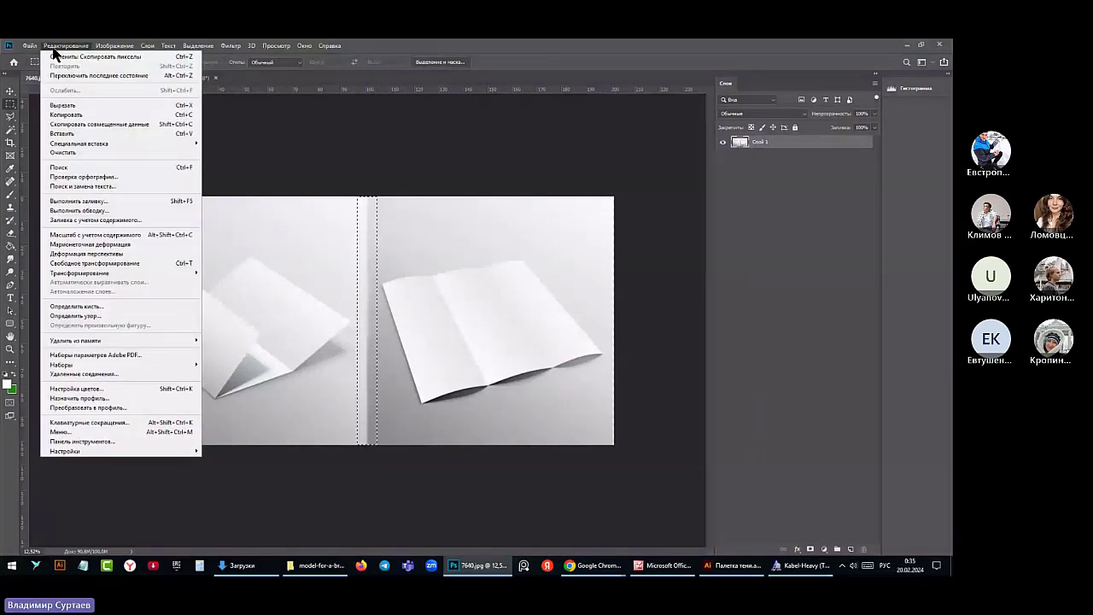
click(61, 134)
click(231, 45)
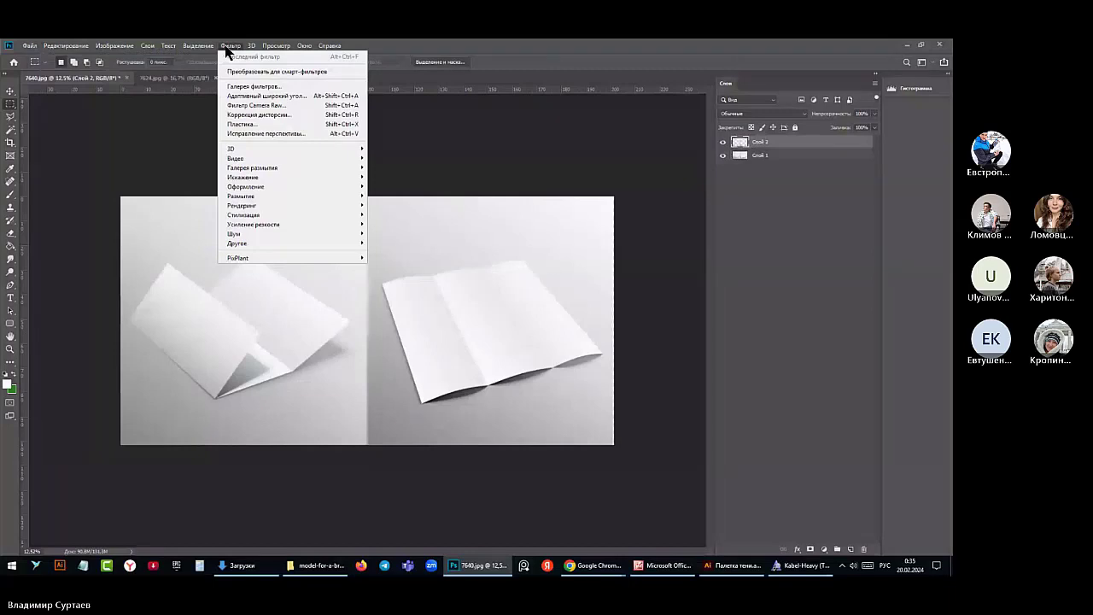
mouse_move(248, 196)
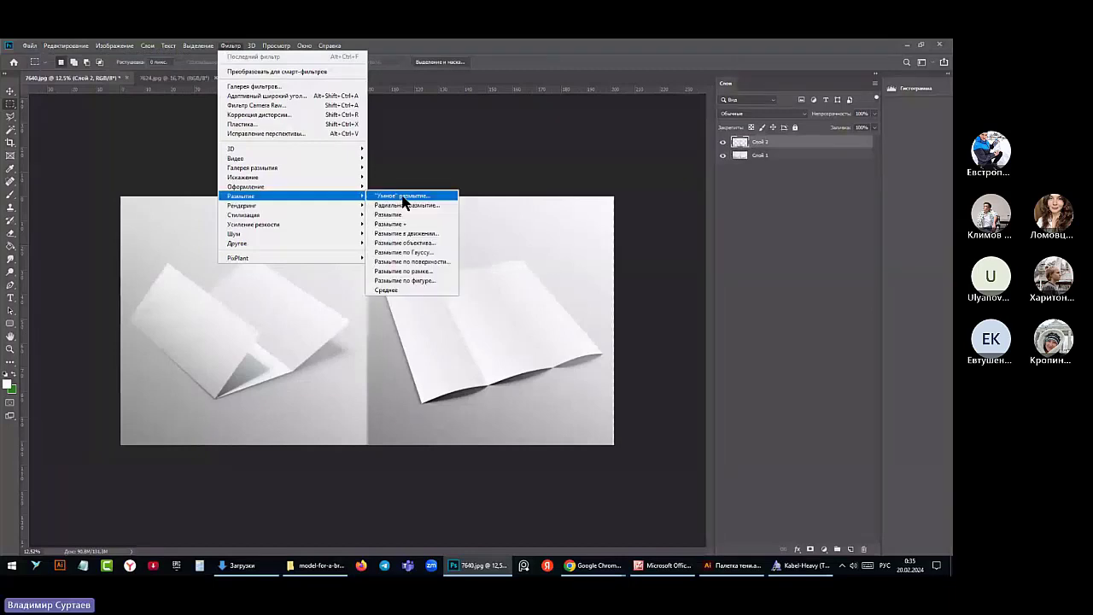
click(402, 197)
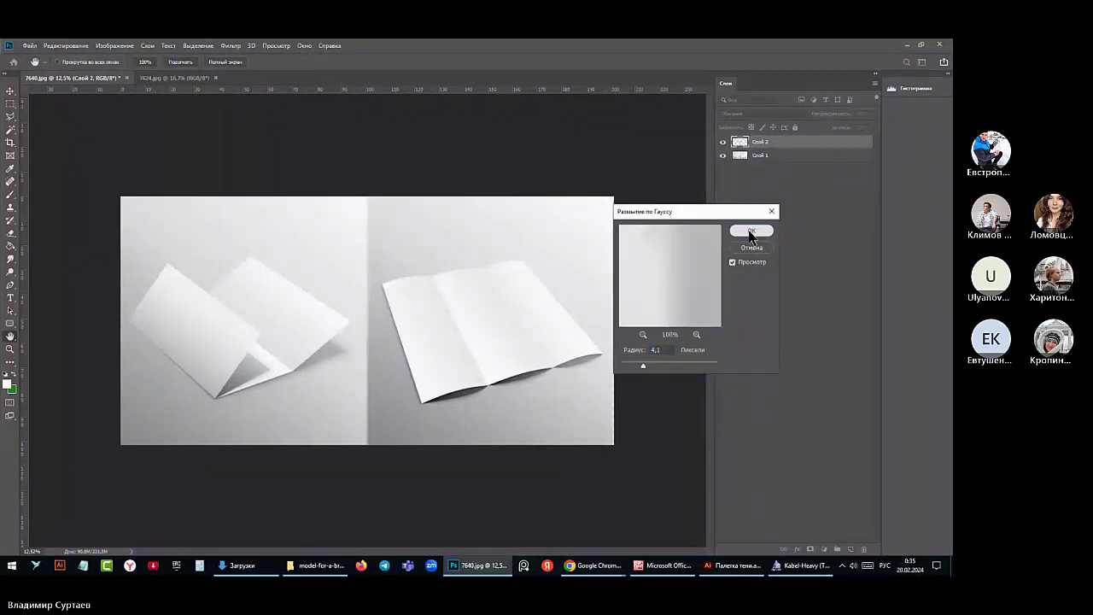
click(749, 231)
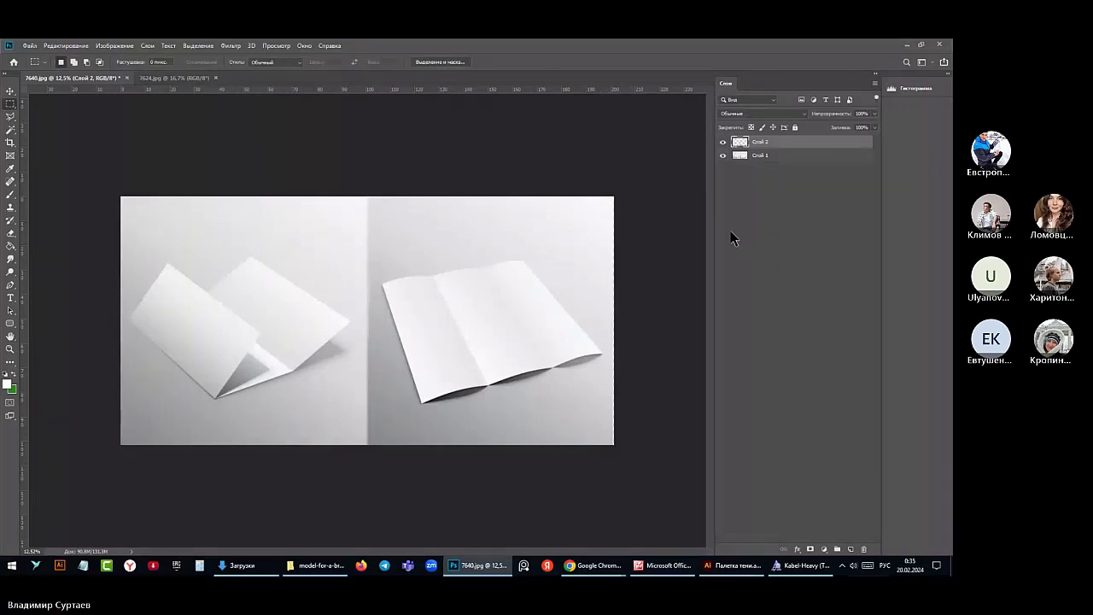
key(ctrl+z)
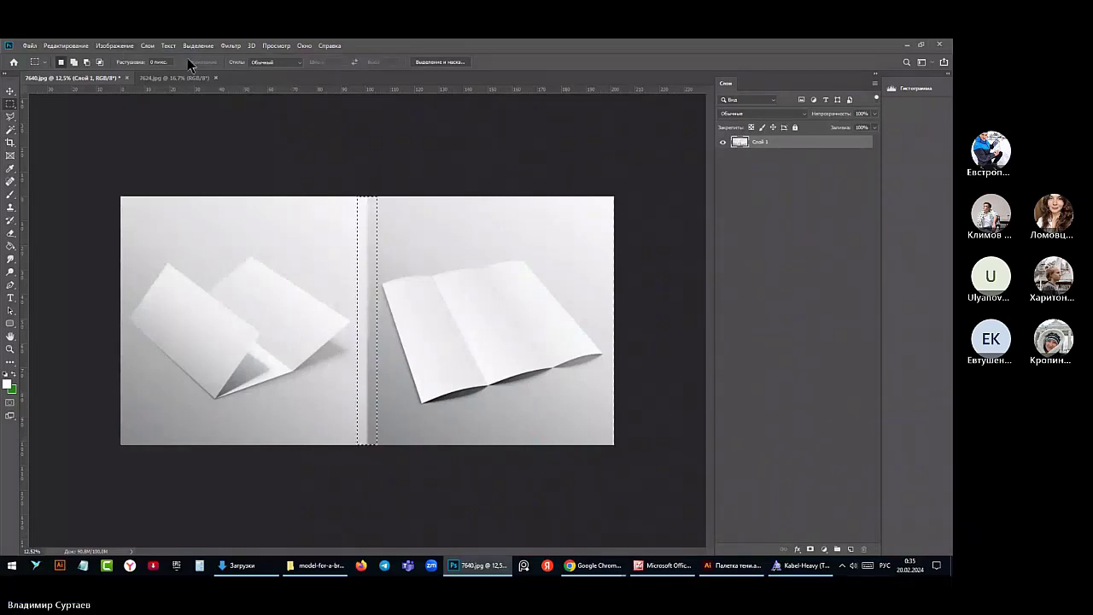
Undo the last change and copy the seam strip onto its own new layer
click(67, 45)
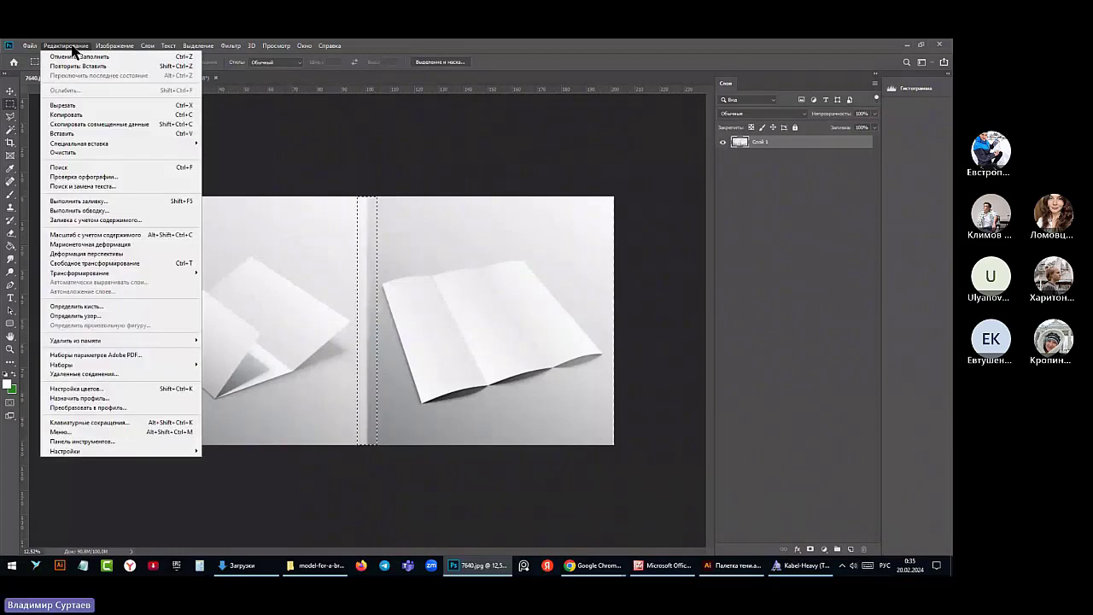
click(77, 56)
click(65, 46)
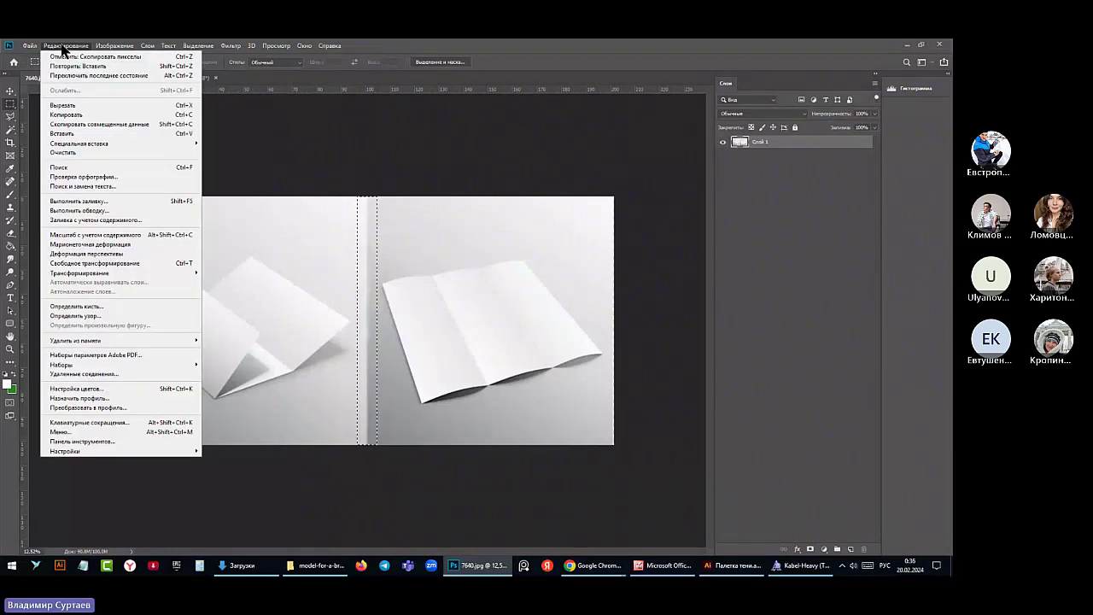
click(73, 107)
key(ctrl+v)
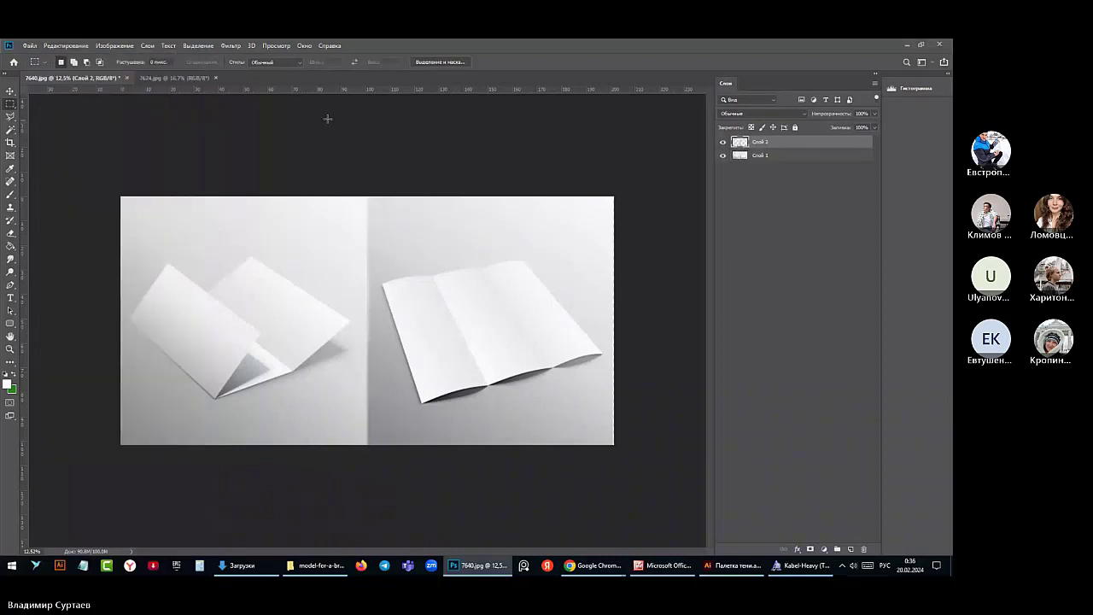
Soften the seam-strip layer with a Gaussian Blur of radius 2,5 pixels
click(229, 45)
mouse_move(272, 196)
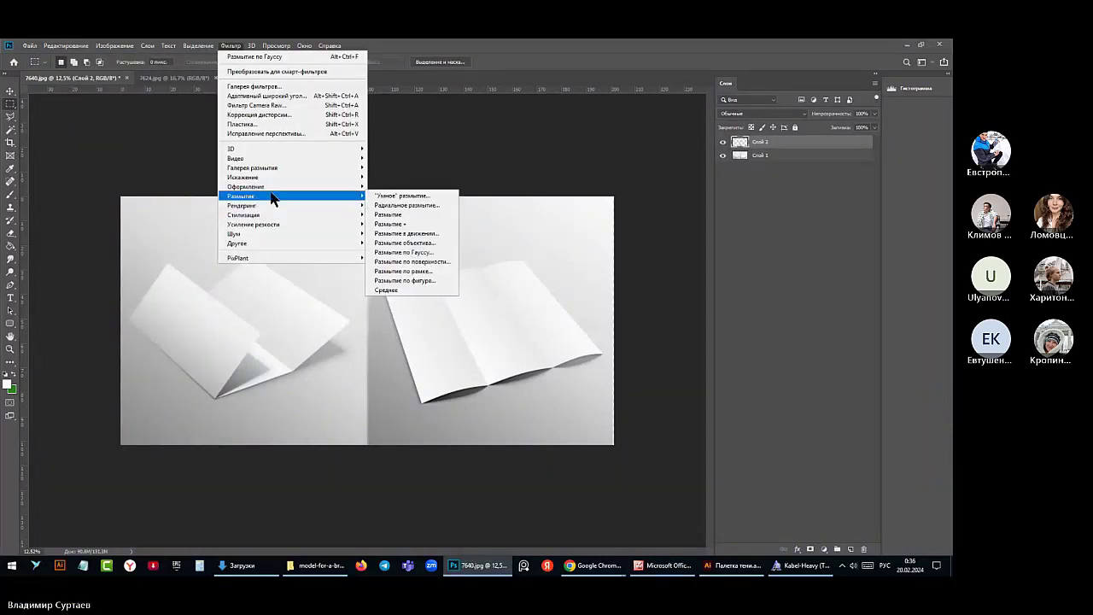
click(395, 252)
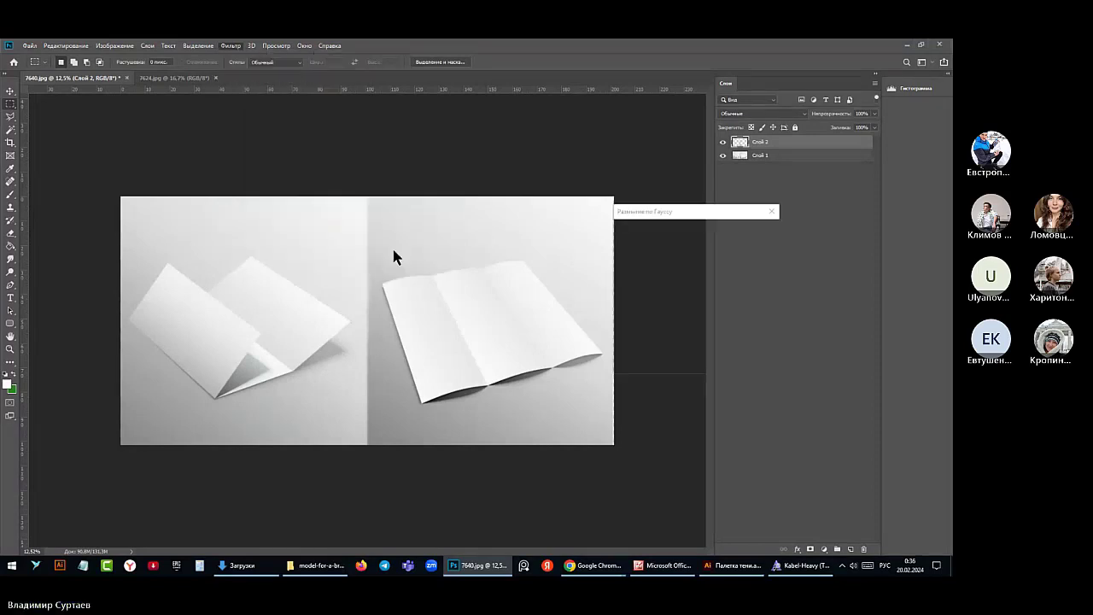
mouse_move(637, 369)
mouse_down()
mouse_move(615, 369)
mouse_move(636, 372)
mouse_up()
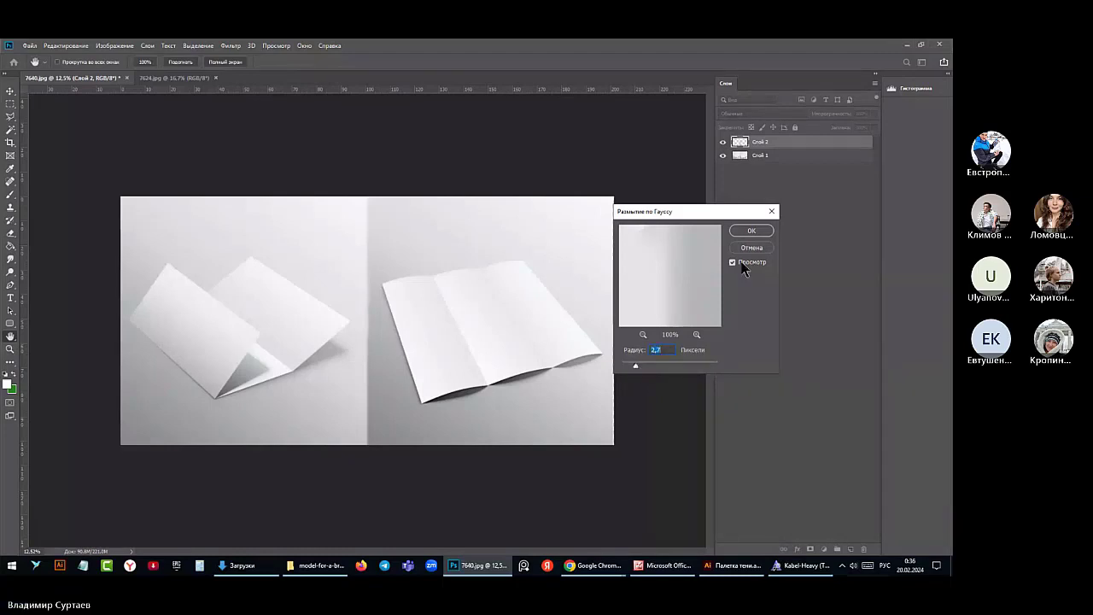
key(Down)
key(Down)
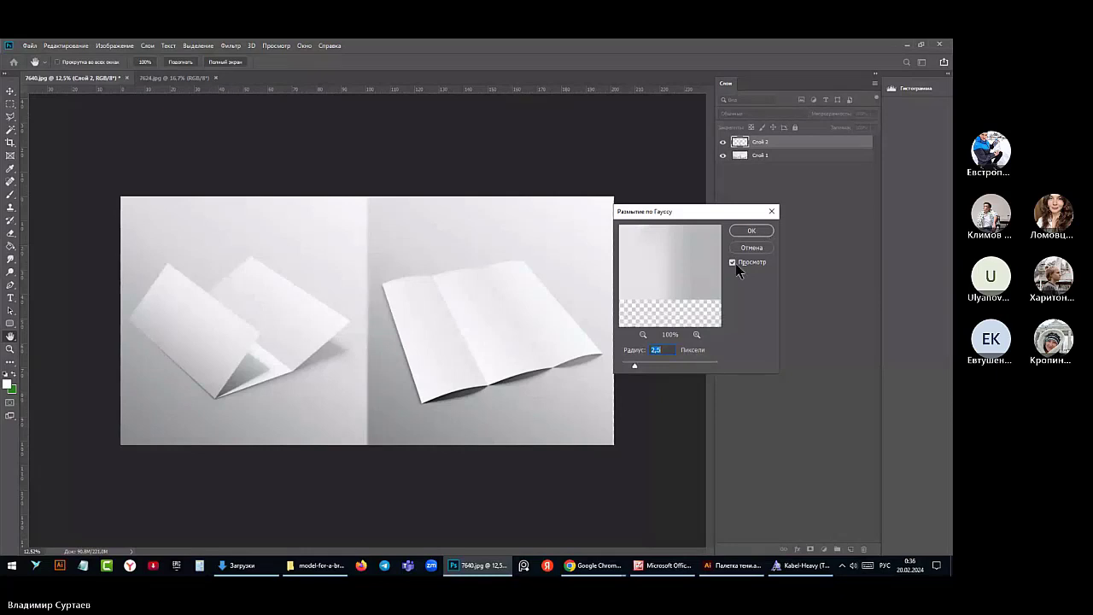
click(732, 263)
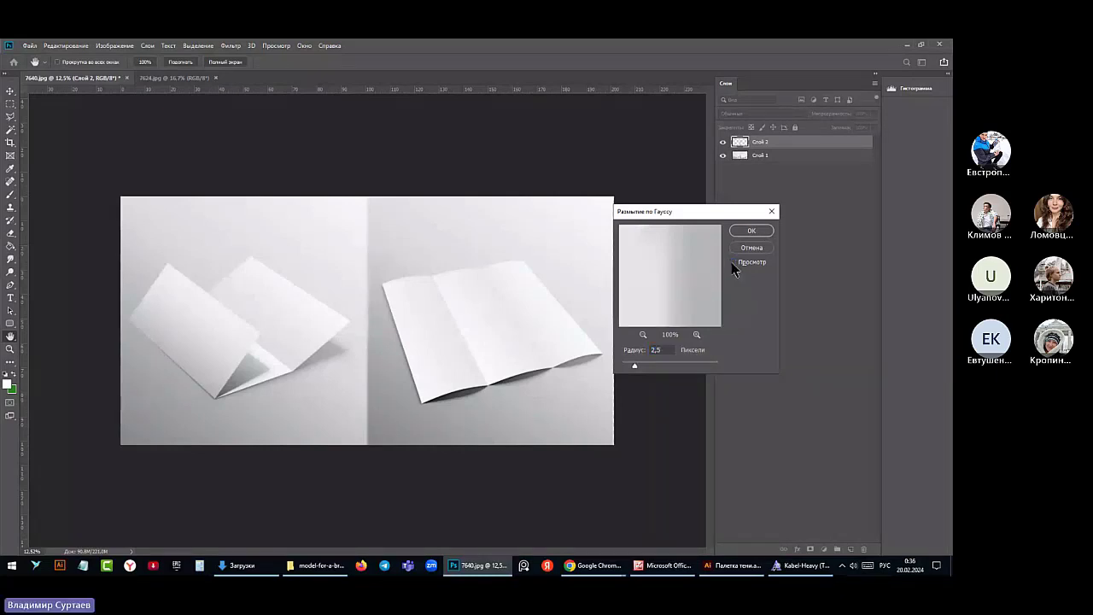
click(732, 263)
click(747, 230)
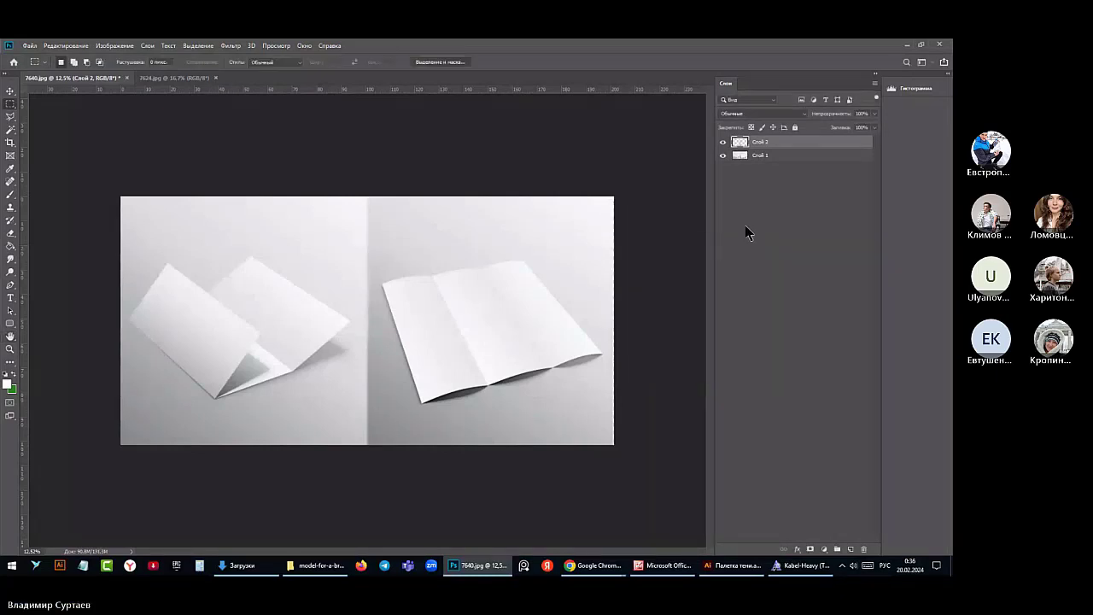
right_click(784, 150)
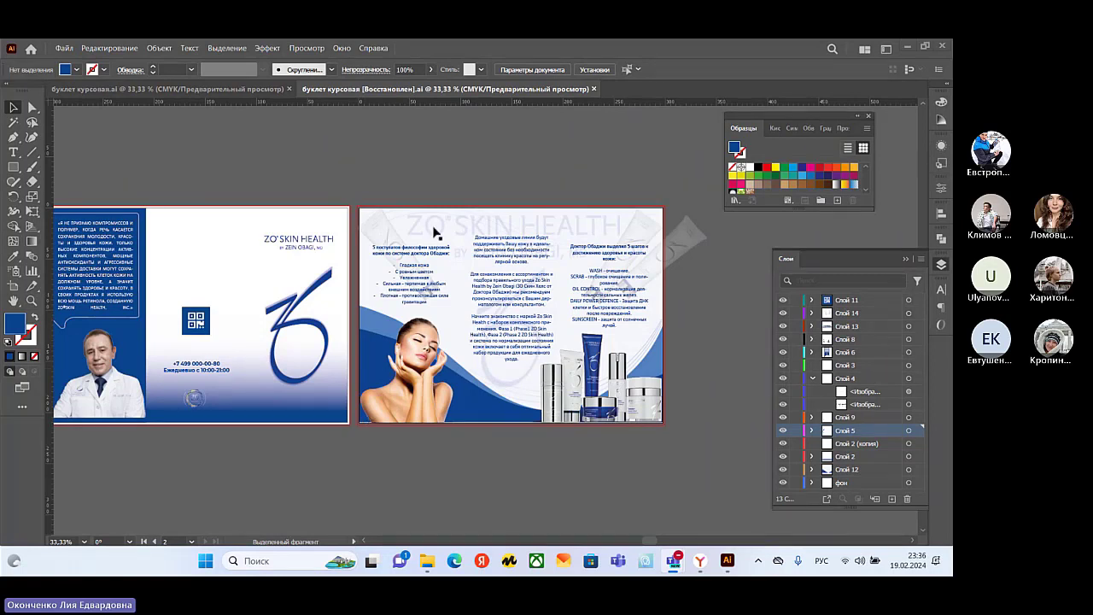
Nudge the left bullet-list frame and the right-column text frame up a few pixels
click(408, 276)
drag(408, 276, 408, 272)
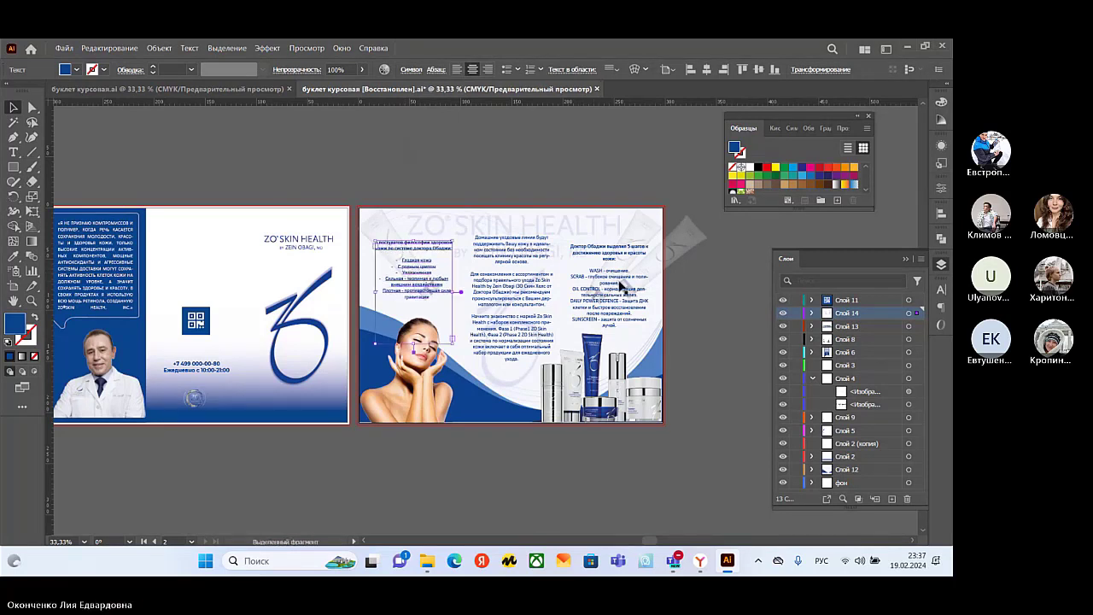
drag(620, 288, 621, 278)
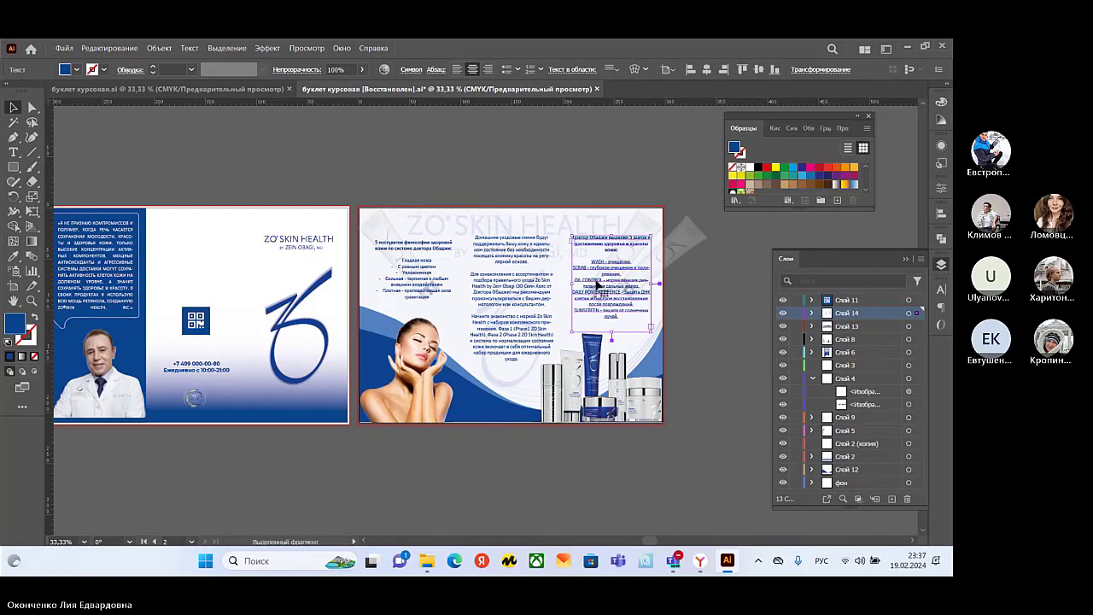
drag(411, 283, 408, 277)
click(735, 313)
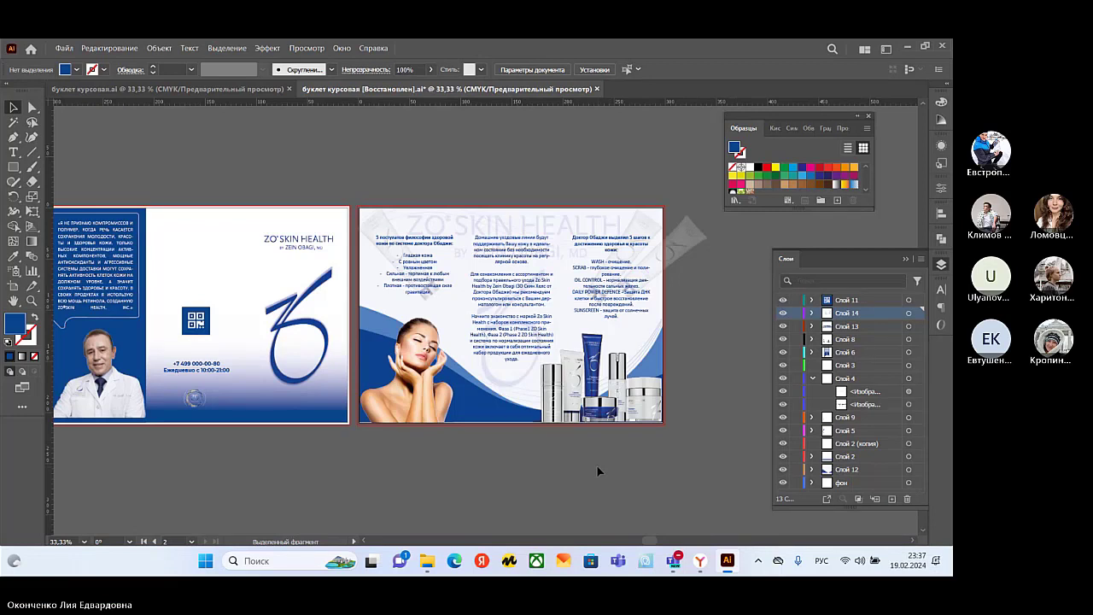
Scale down the ZO SKIN HEALTH watermark from its corner and shift it slightly lower
click(545, 230)
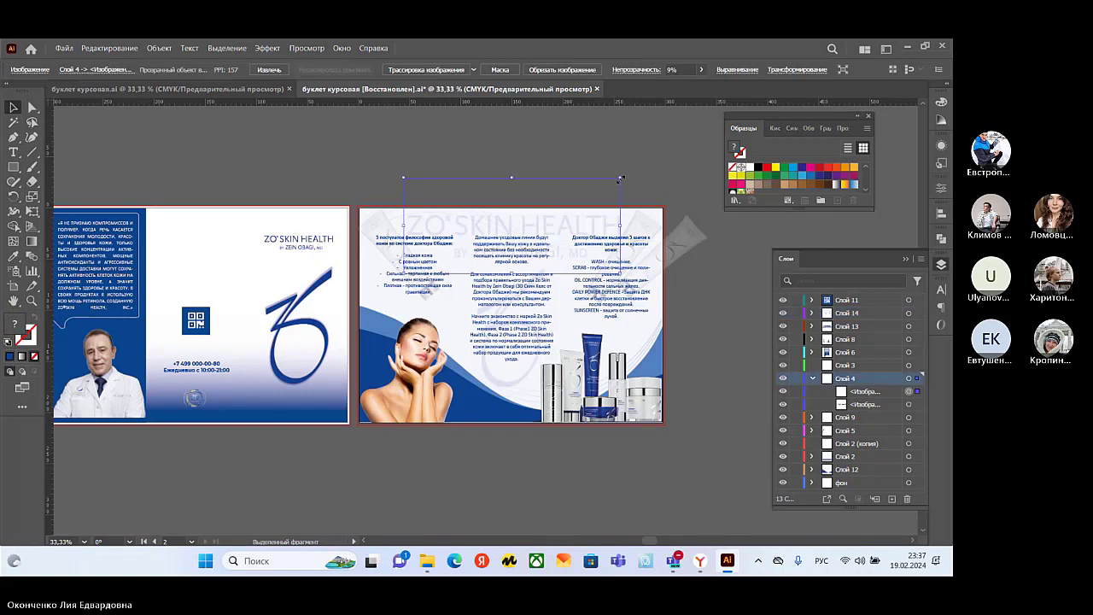
drag(621, 179, 553, 209)
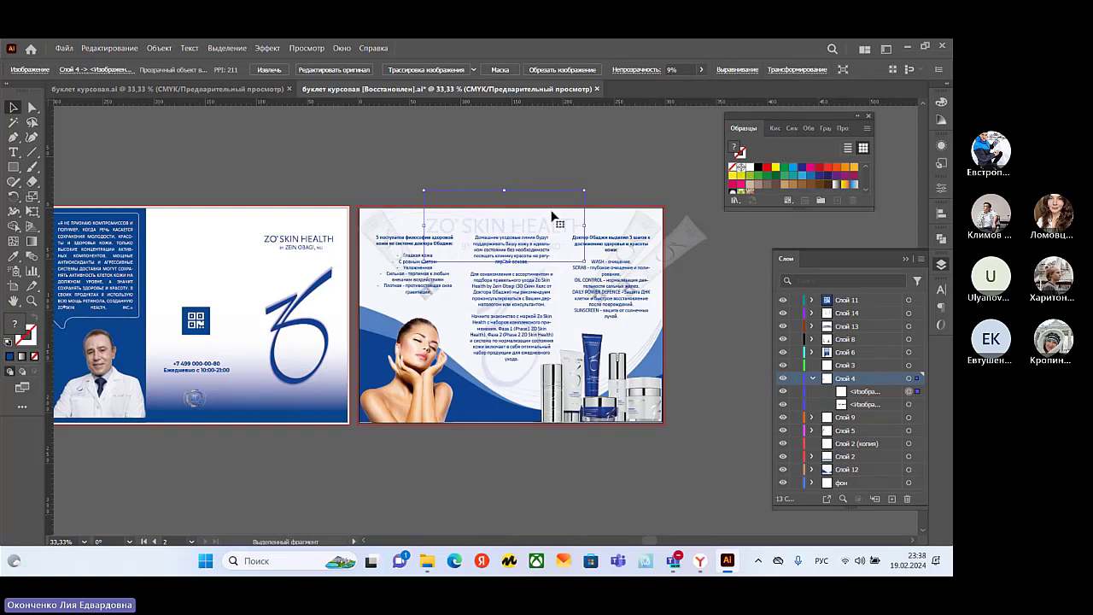
key(ctrl+h)
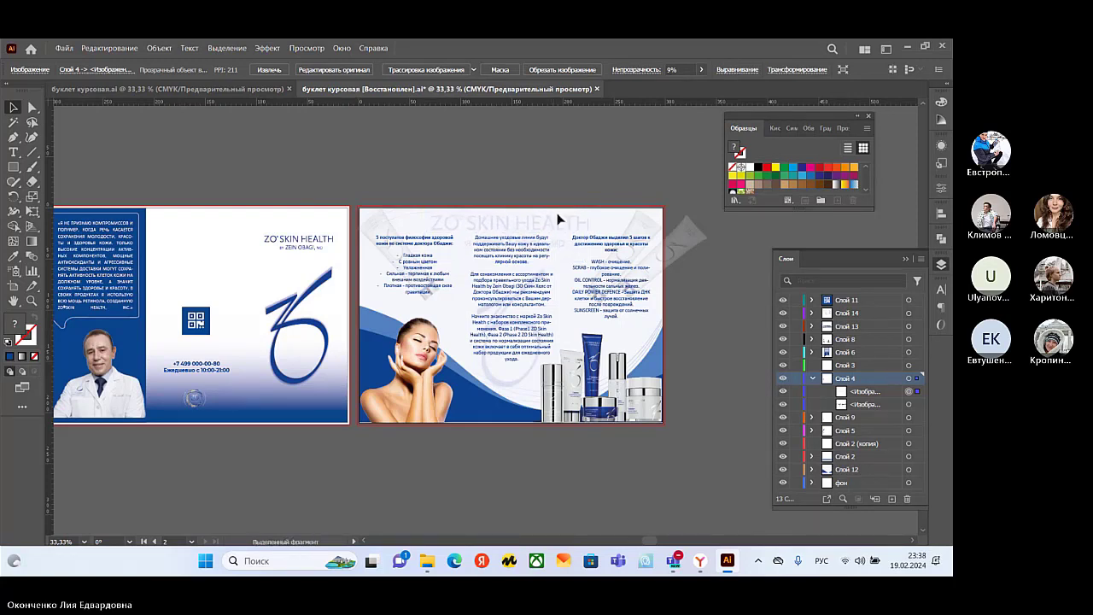
key(ctrl+h)
drag(560, 224, 560, 228)
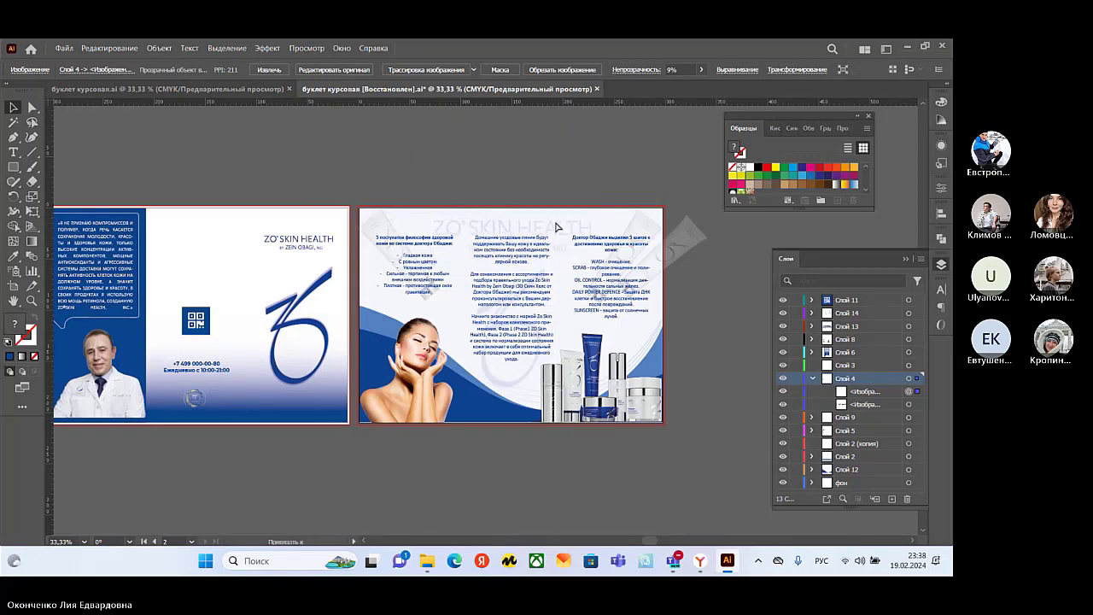
click(650, 158)
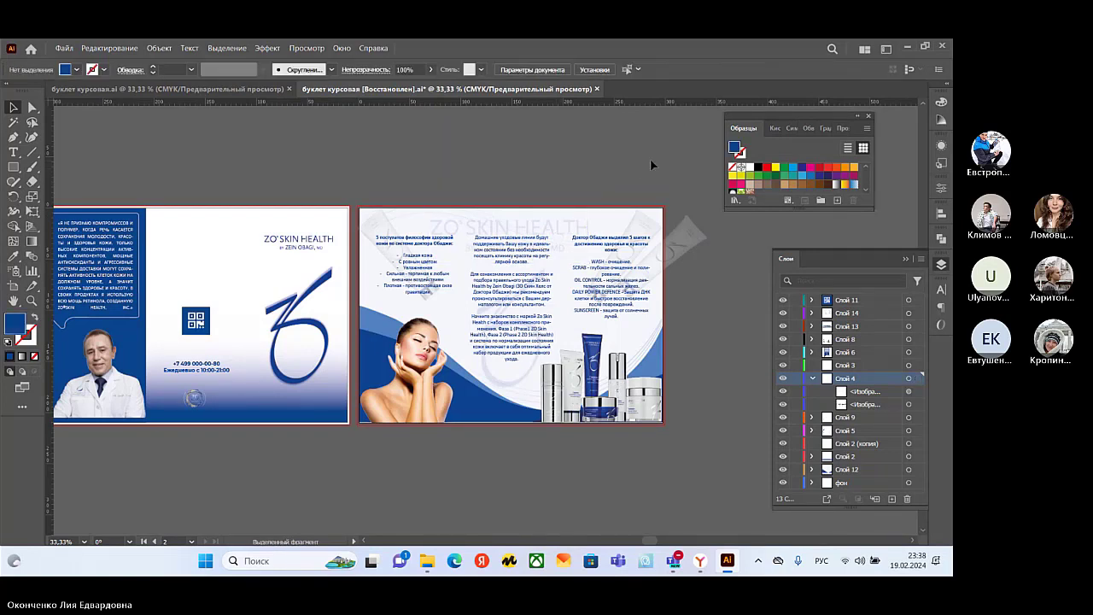
Recheck the watermark selection, then switch over to the Teams meeting window
click(540, 223)
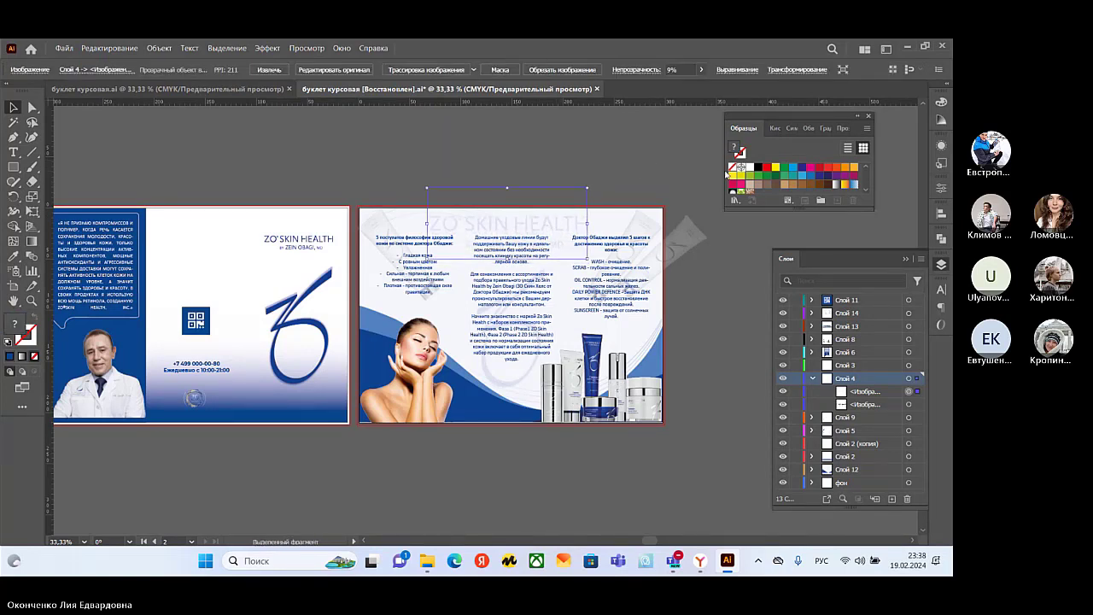
click(637, 160)
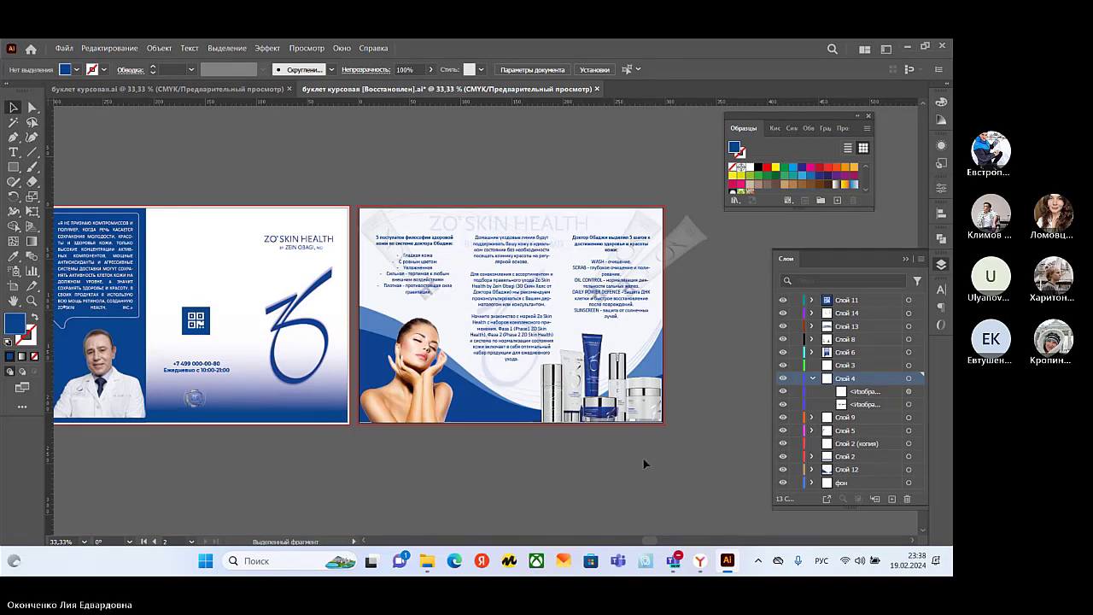
click(366, 542)
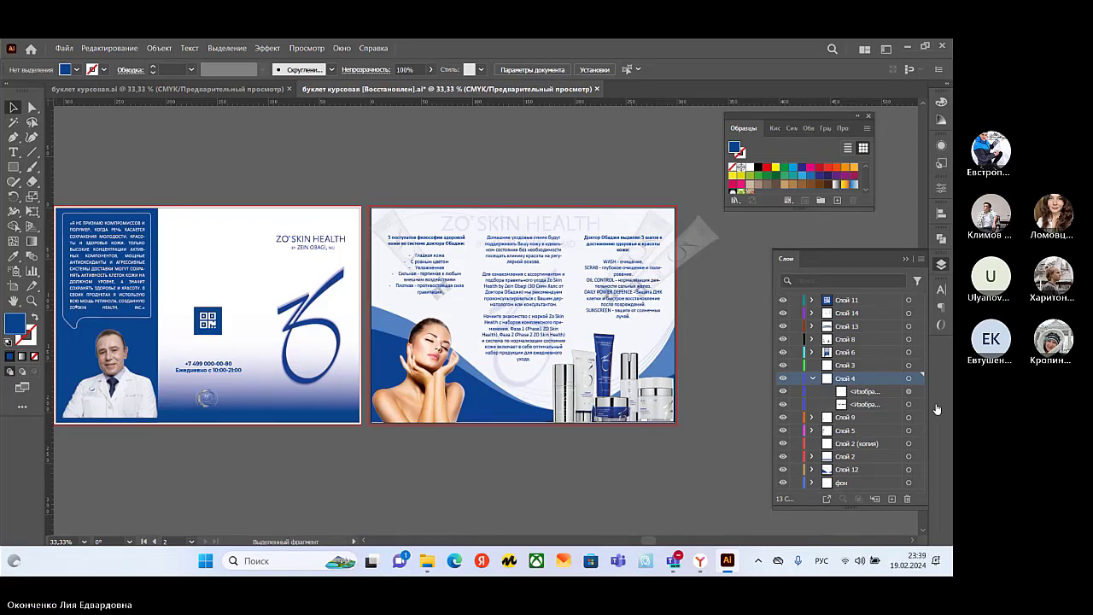
key(alt+Tab)
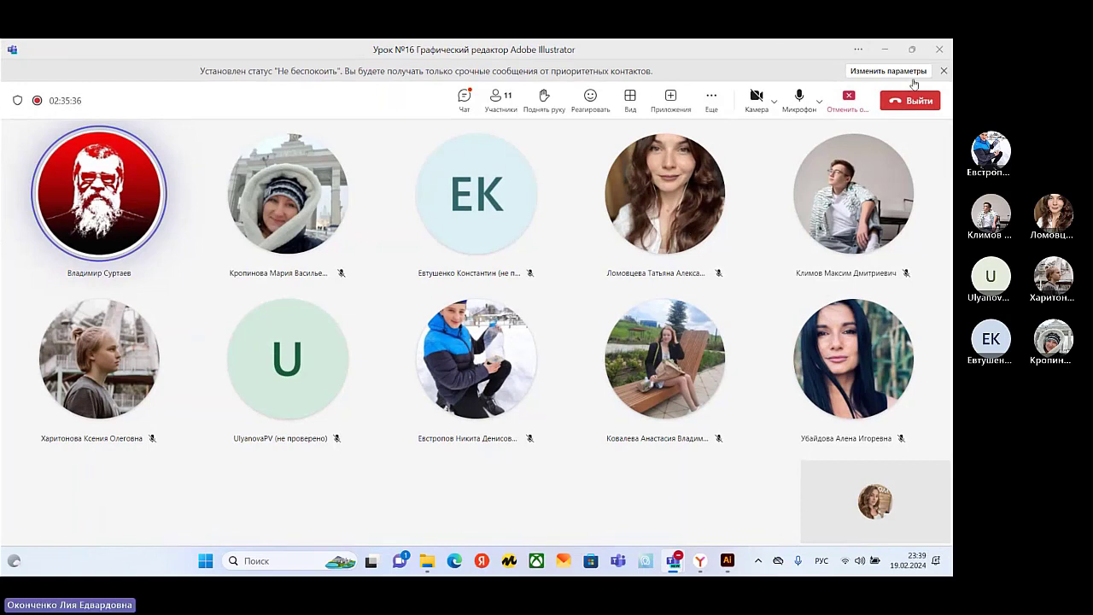
Stop sharing the screen in the Teams meeting
click(850, 99)
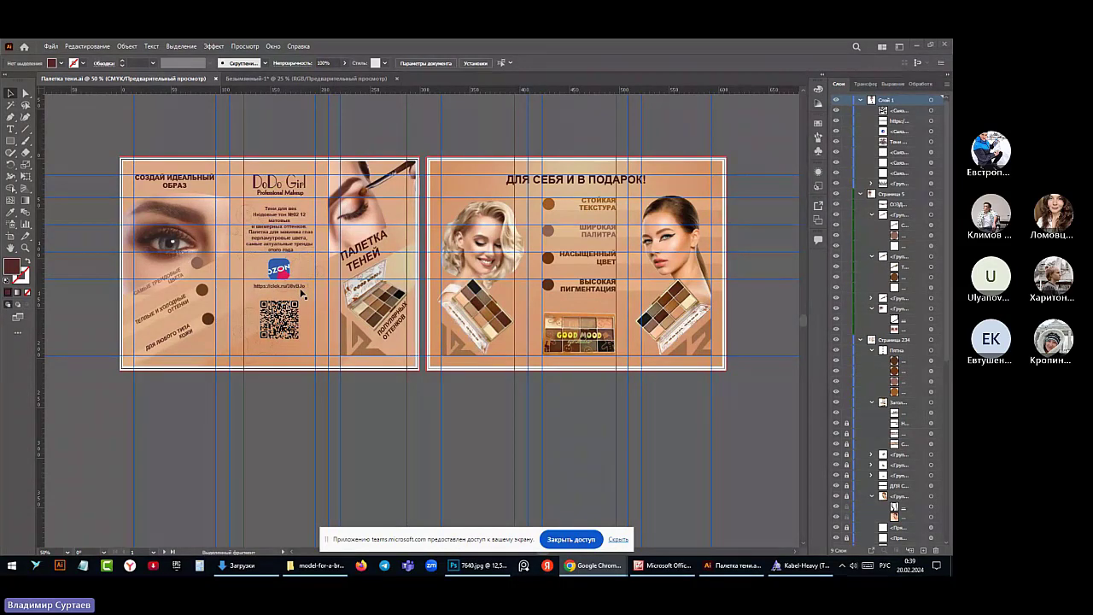
Select all the peach eyeshadow brochure artwork in Illustrator and copy it
click(278, 274)
click(659, 408)
click(480, 568)
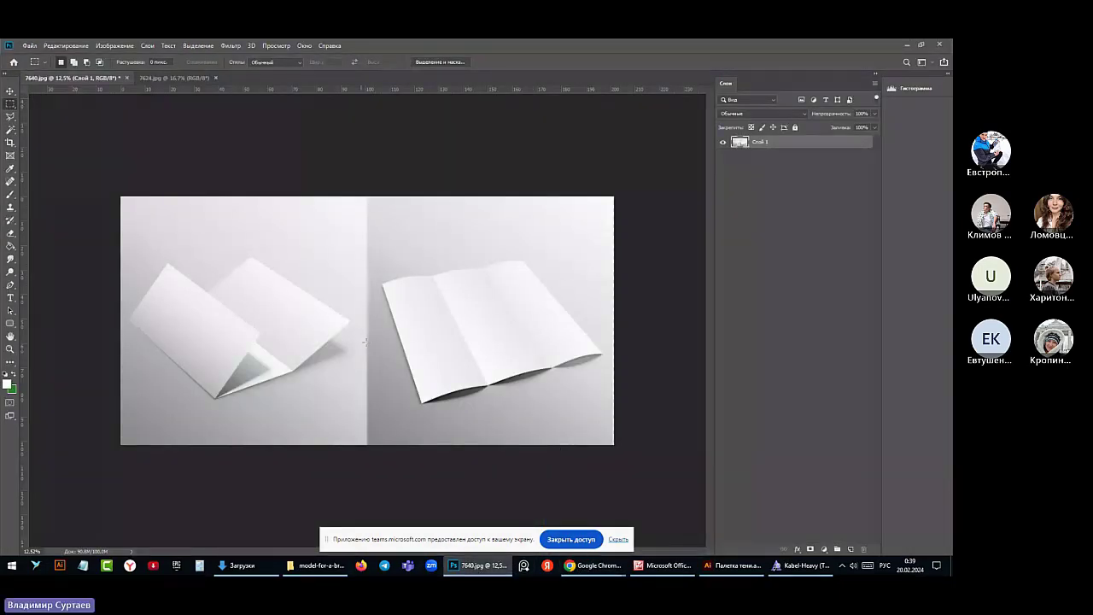
key(ctrl+a)
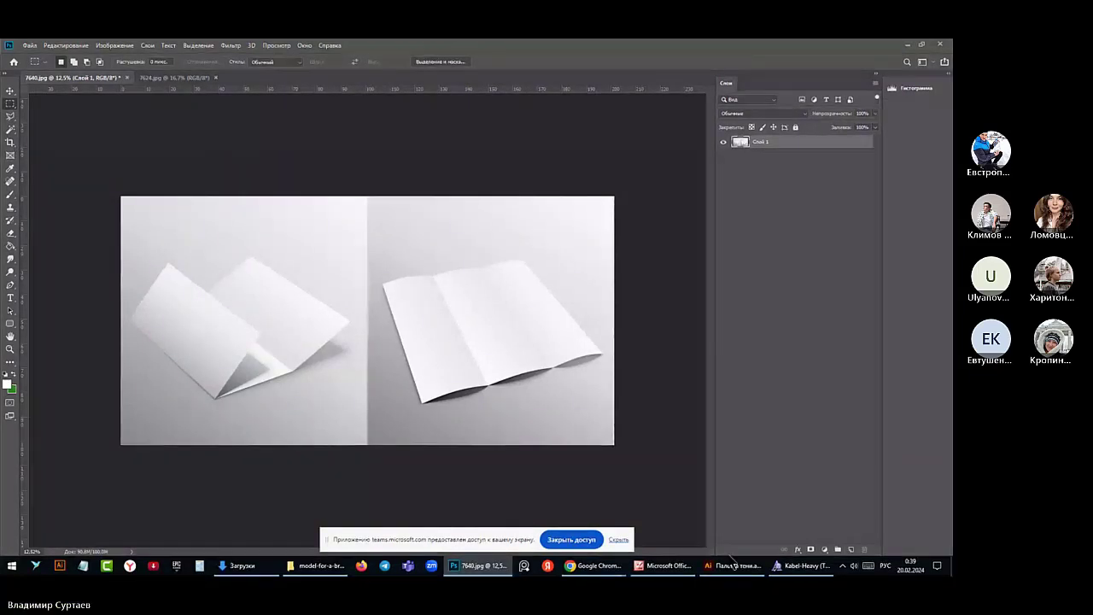
click(732, 571)
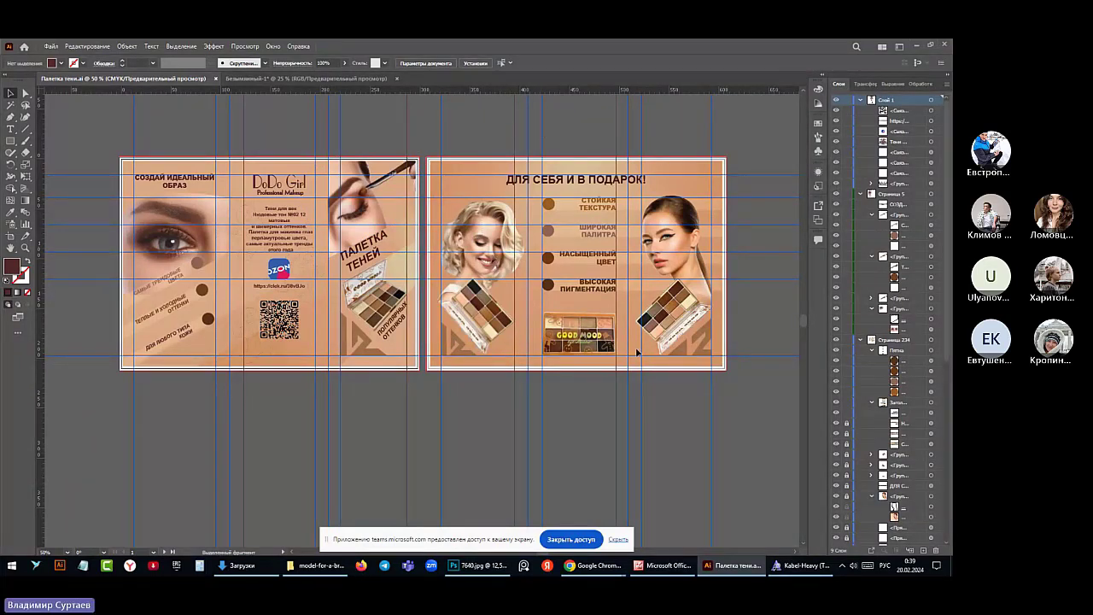
key(ctrl+a)
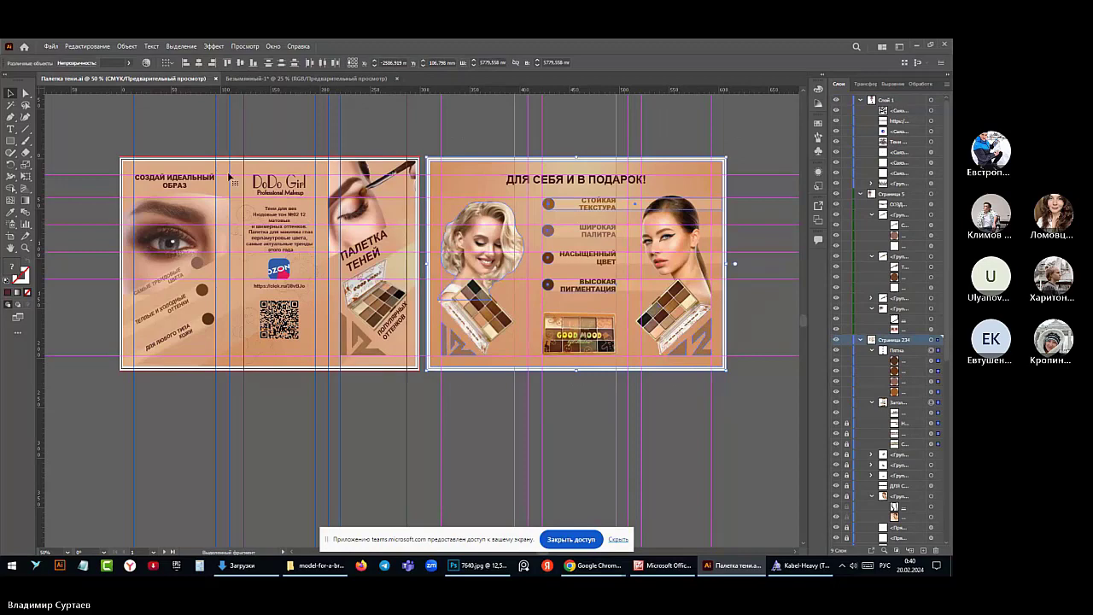
click(87, 46)
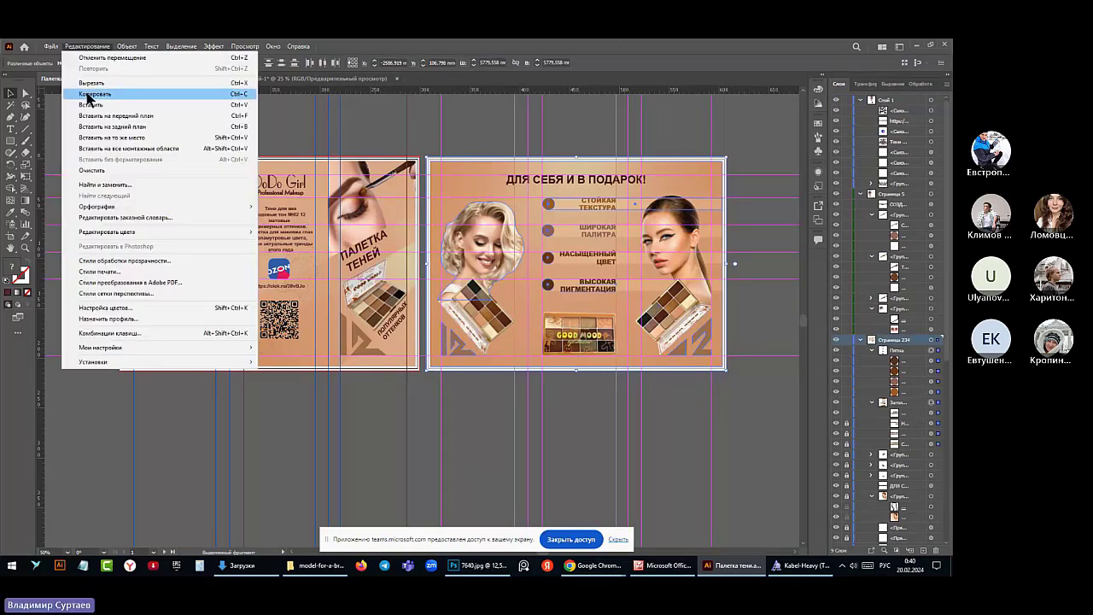
click(89, 94)
Paste the copied peach brochure artwork into 7640.jpg as a Vector Smart Object
click(472, 567)
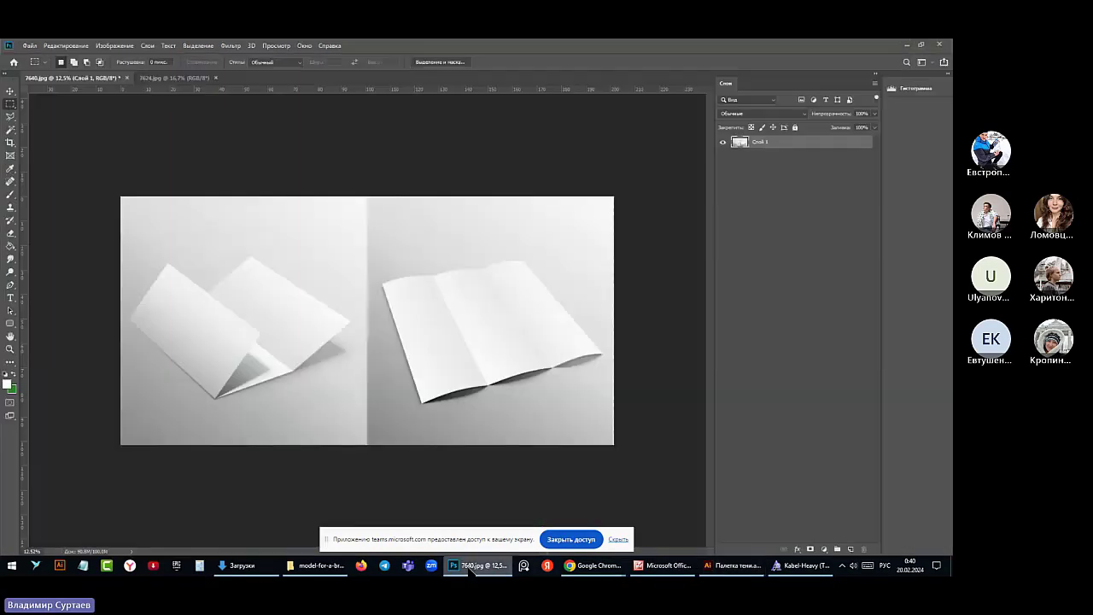
click(77, 46)
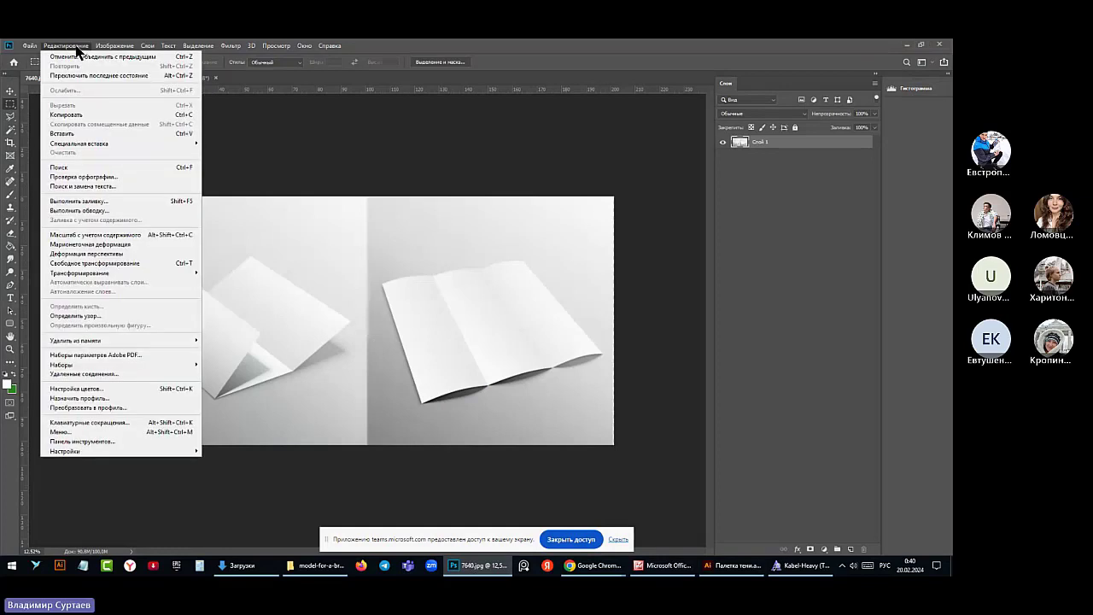
click(66, 133)
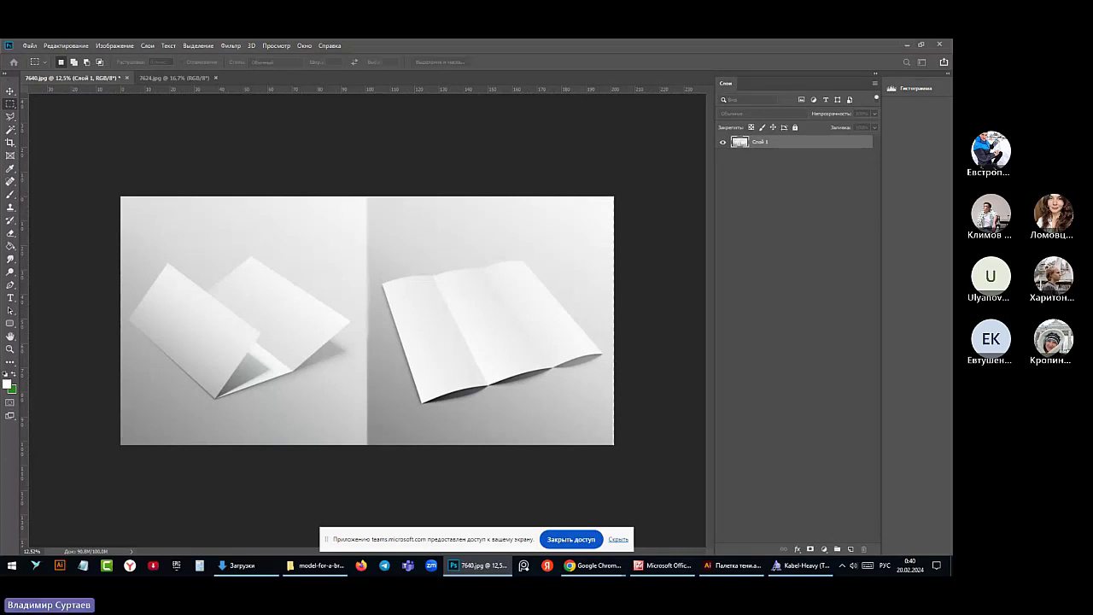
key(ctrl+v)
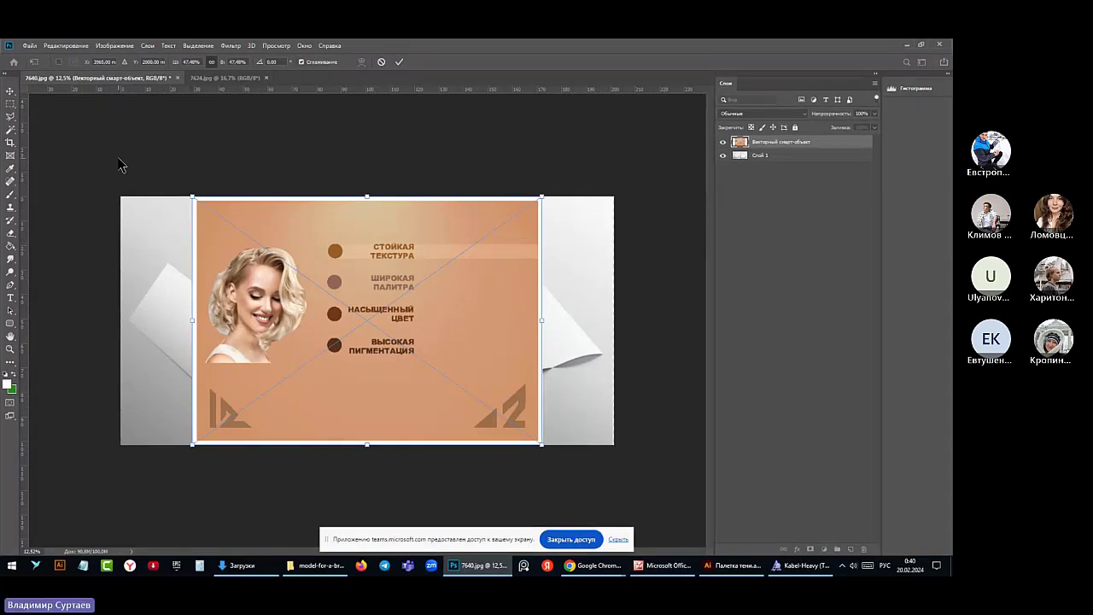
Commit the placed page's transform and close the Libraries panel
click(10, 129)
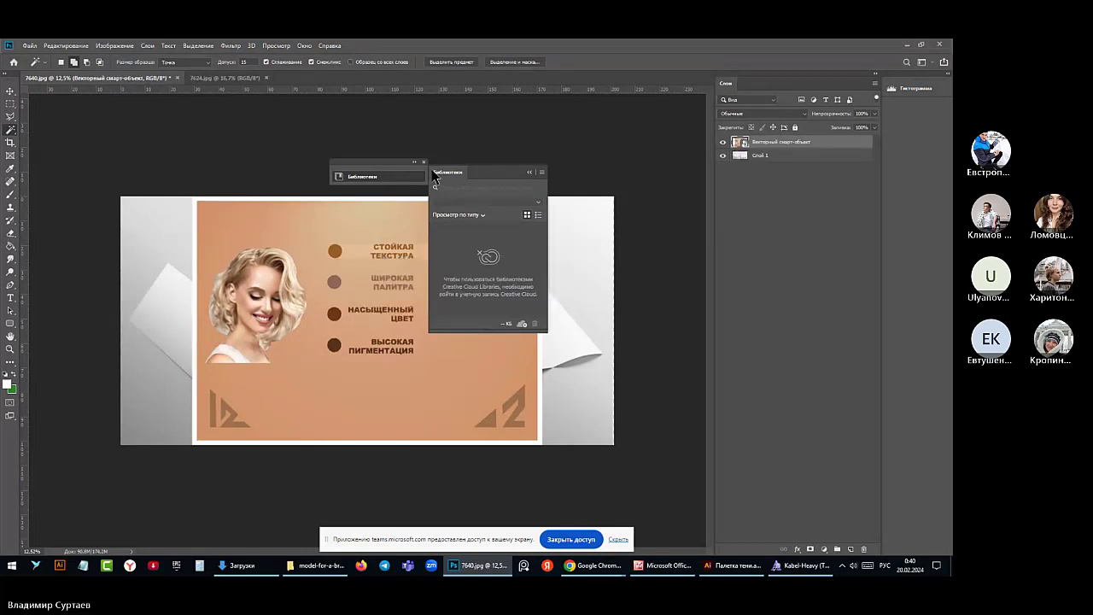
drag(499, 175, 617, 151)
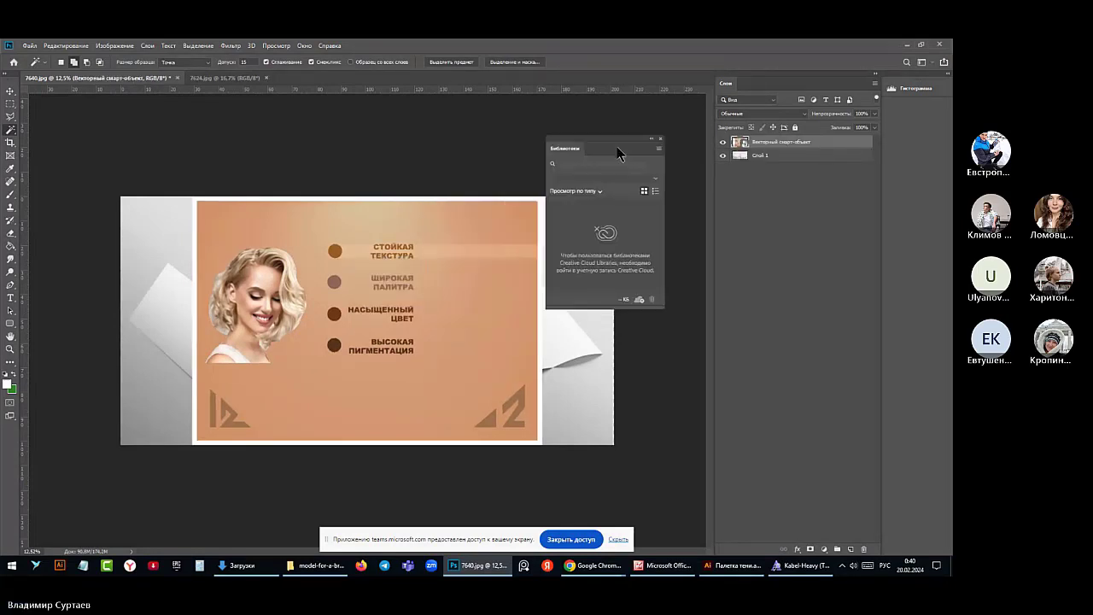
click(660, 139)
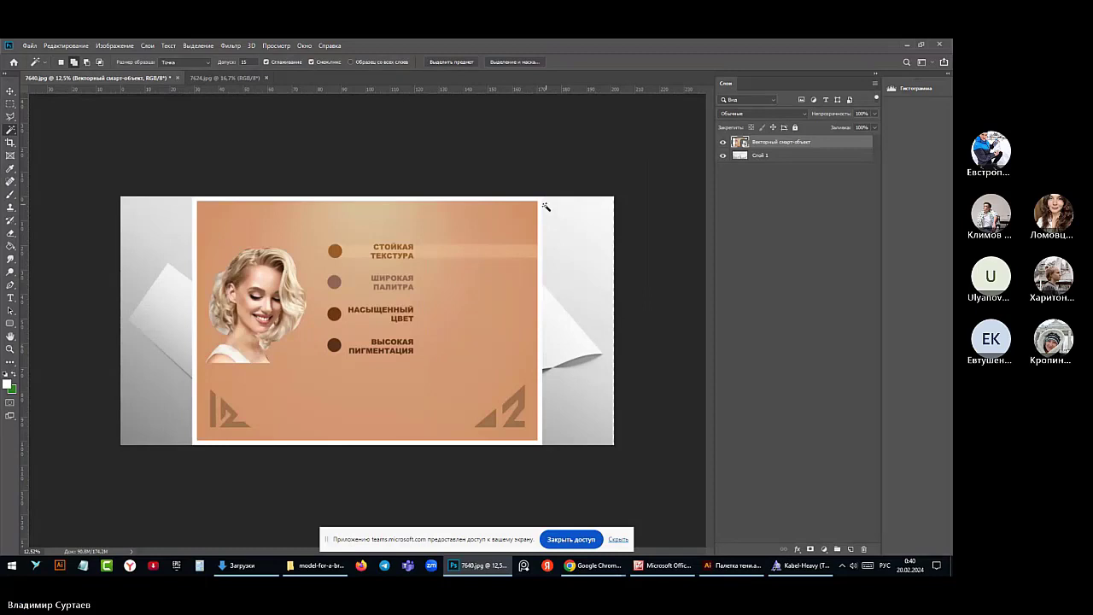
click(540, 240)
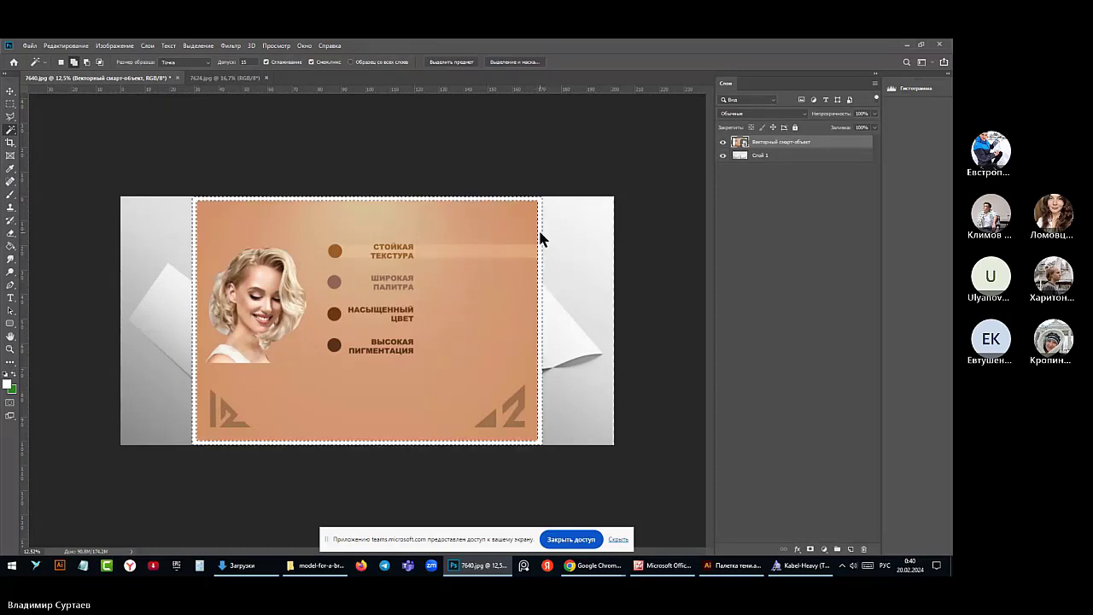
click(67, 46)
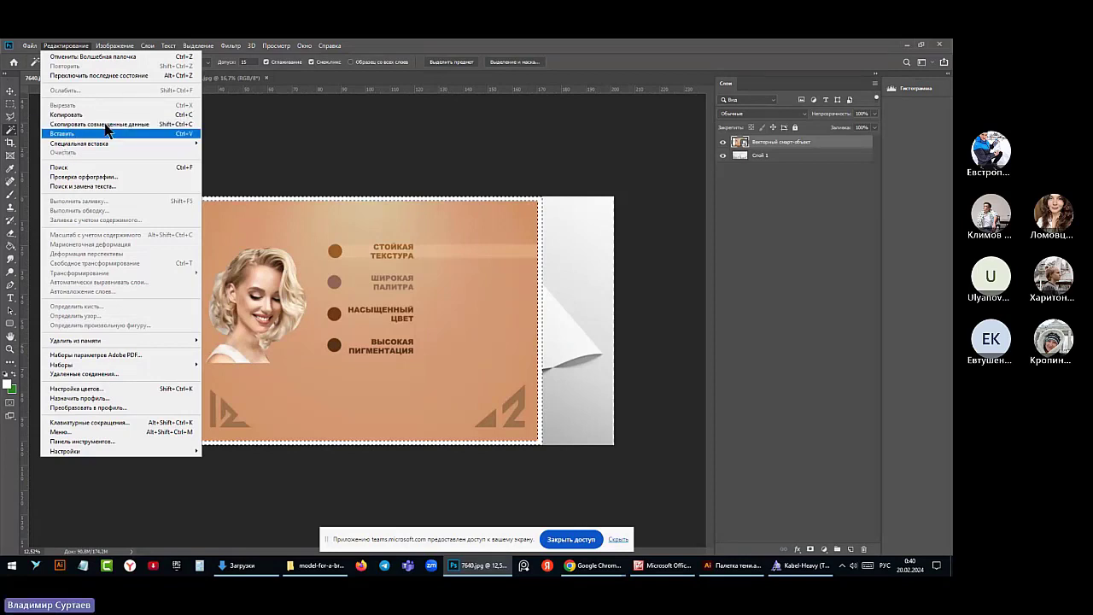
click(11, 91)
click(11, 91)
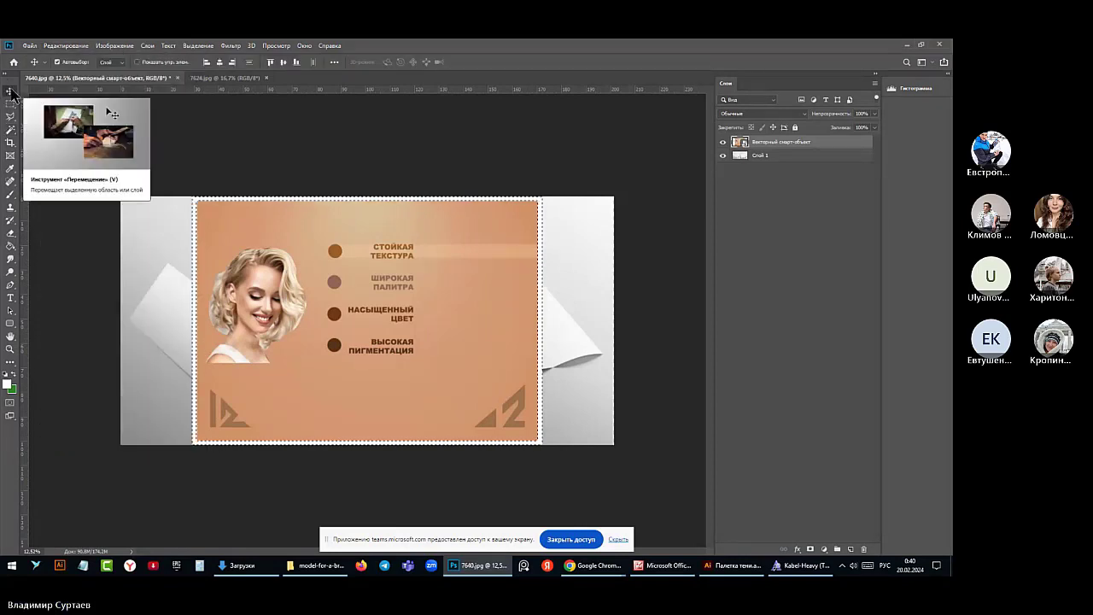
click(66, 46)
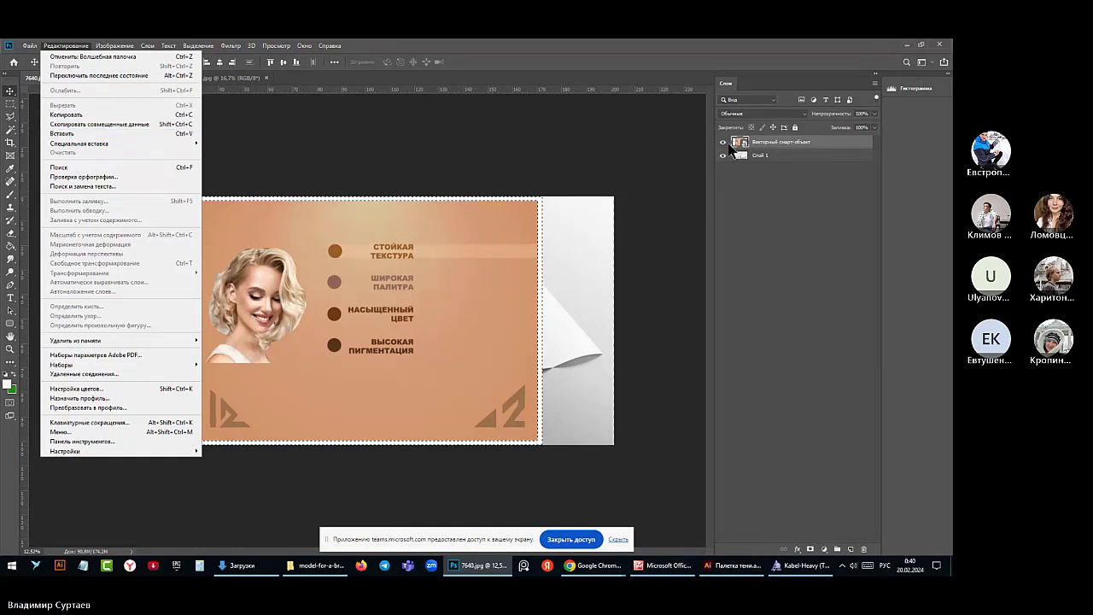
Rasterize the Векторный смарт-объект layer, paste the copied image, and deselect
right_click(816, 146)
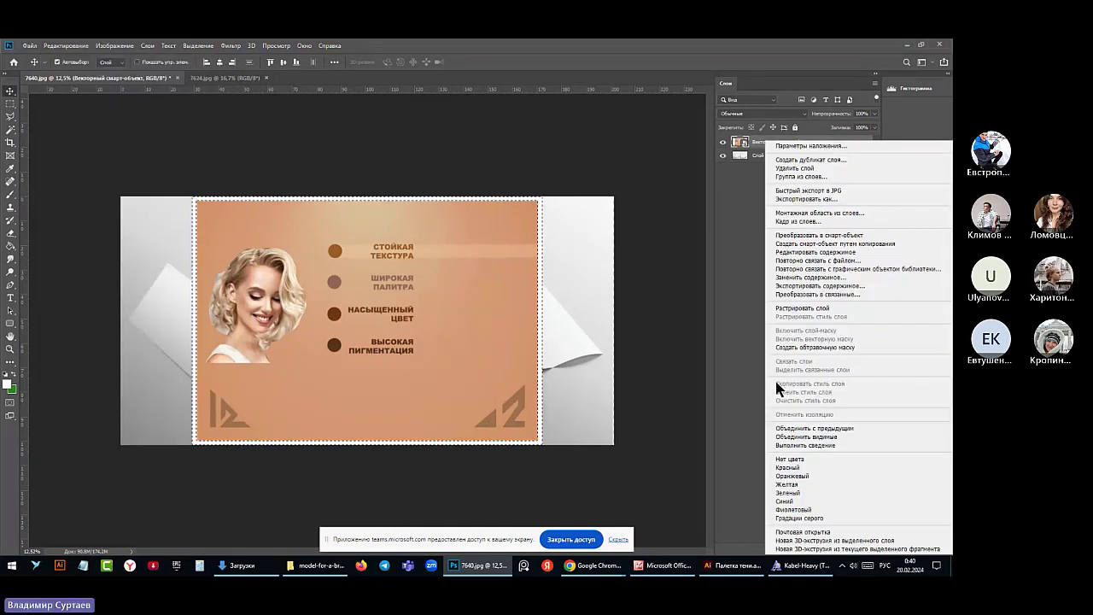
click(795, 308)
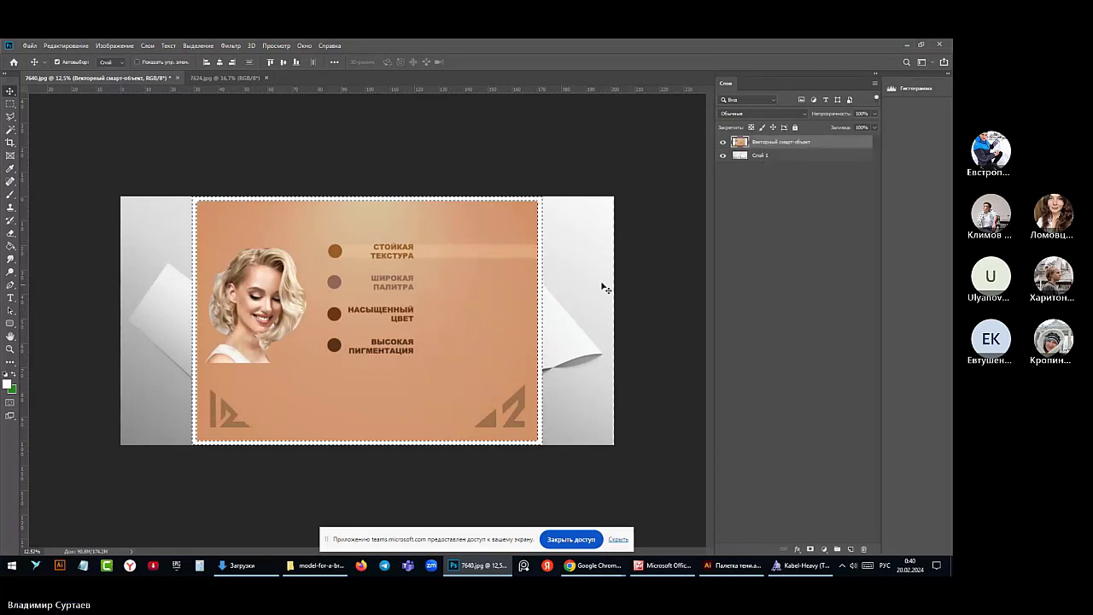
click(66, 45)
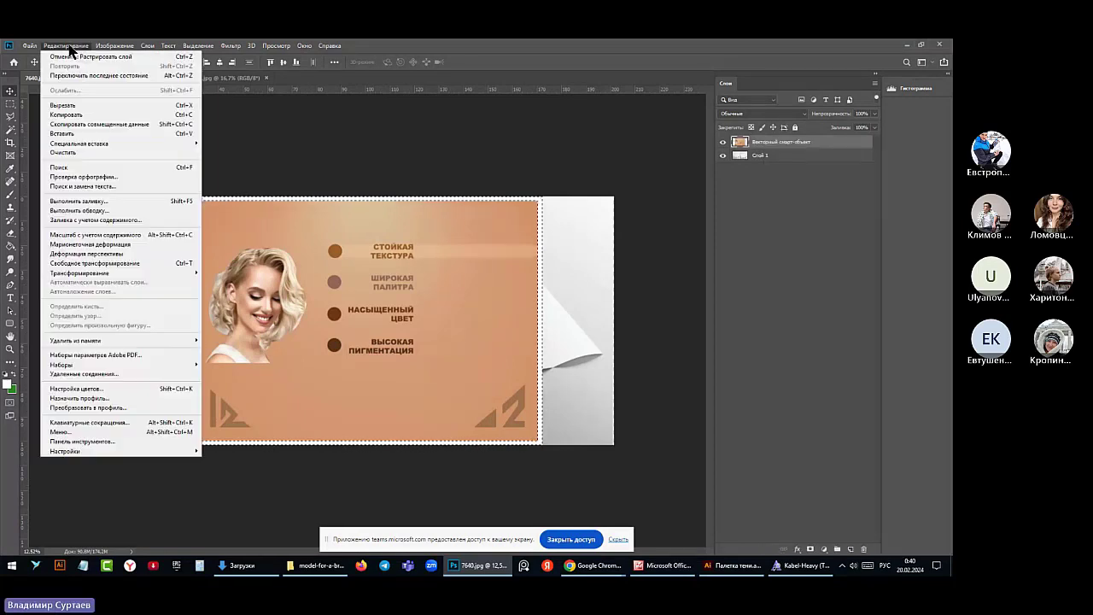
click(61, 134)
click(198, 46)
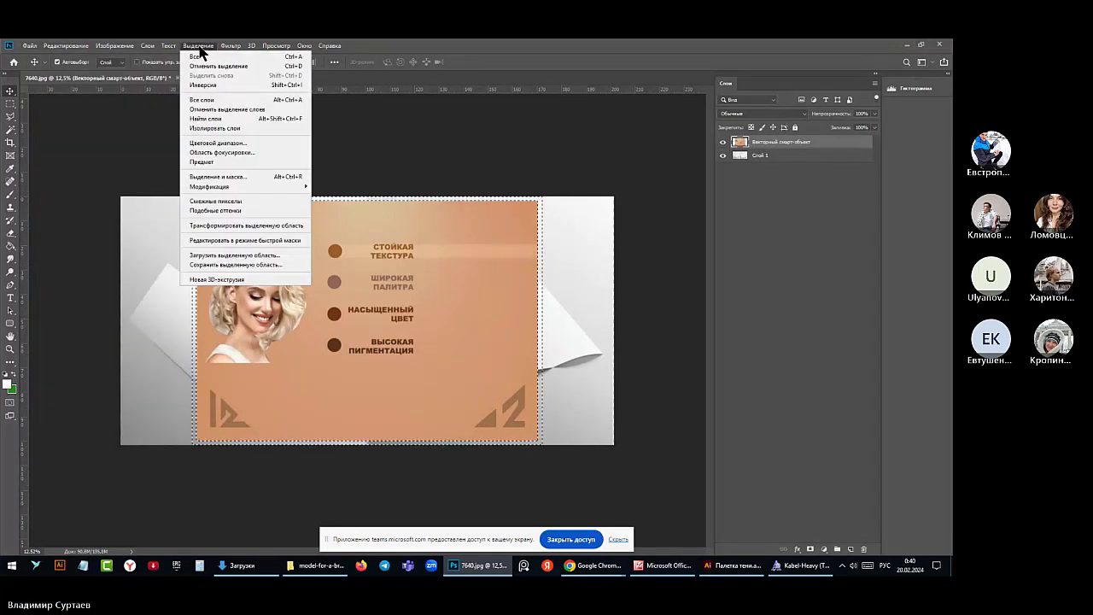
click(205, 67)
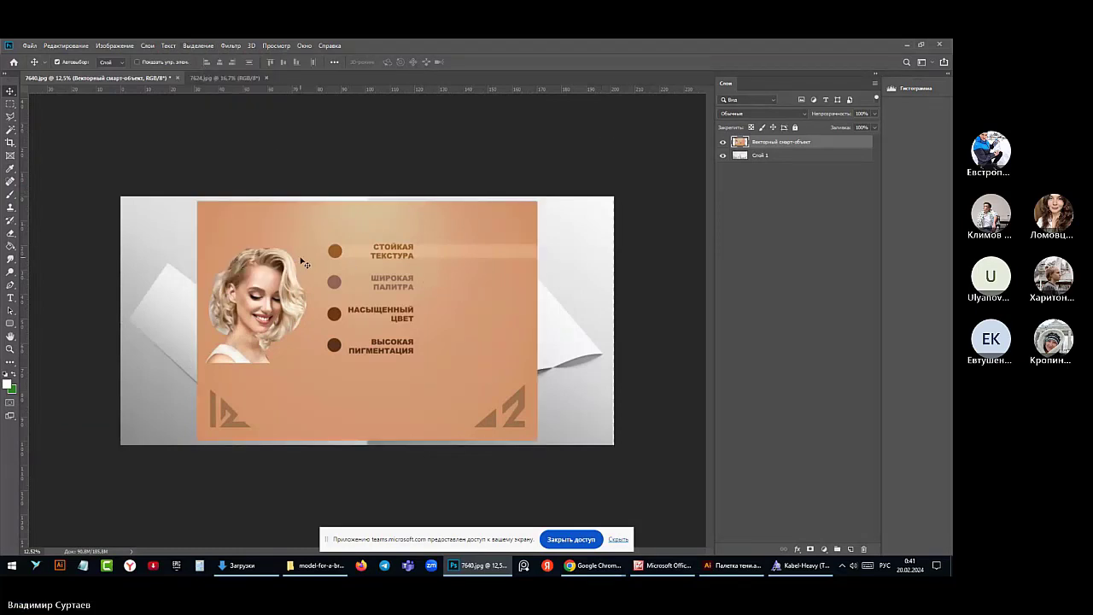
Drag the peach page right and down over the right-hand folded brochure
drag(305, 265, 463, 270)
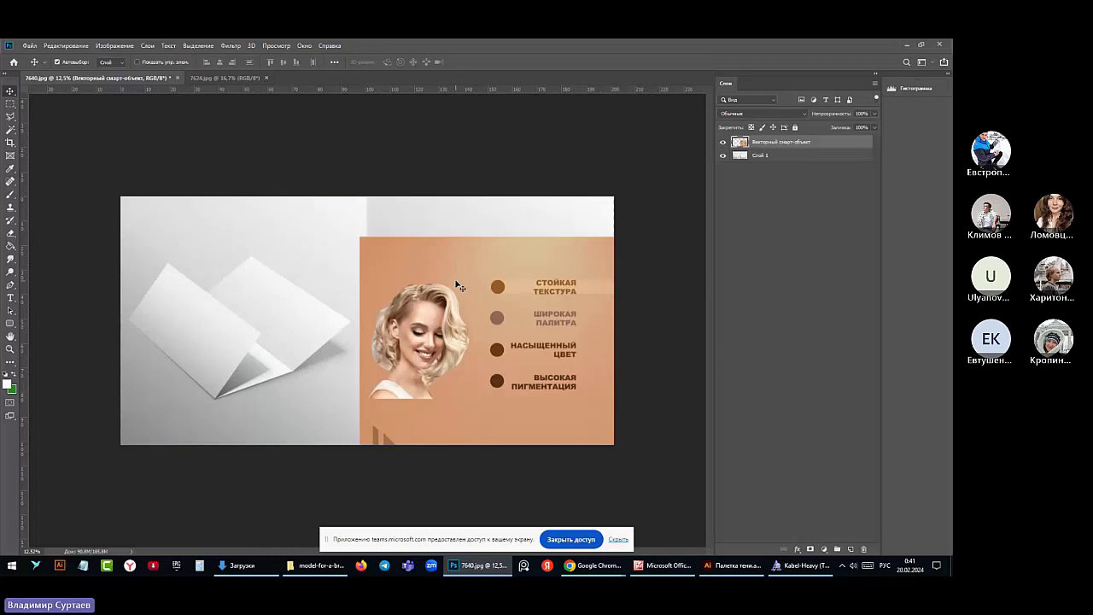
scroll(459, 286, down, 2)
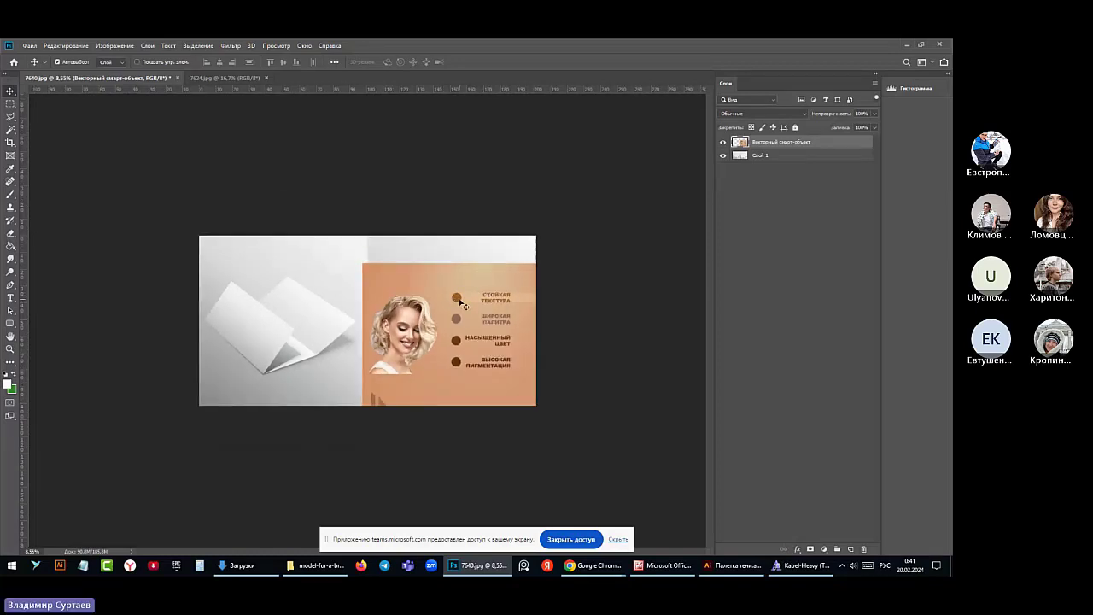
drag(461, 304, 462, 287)
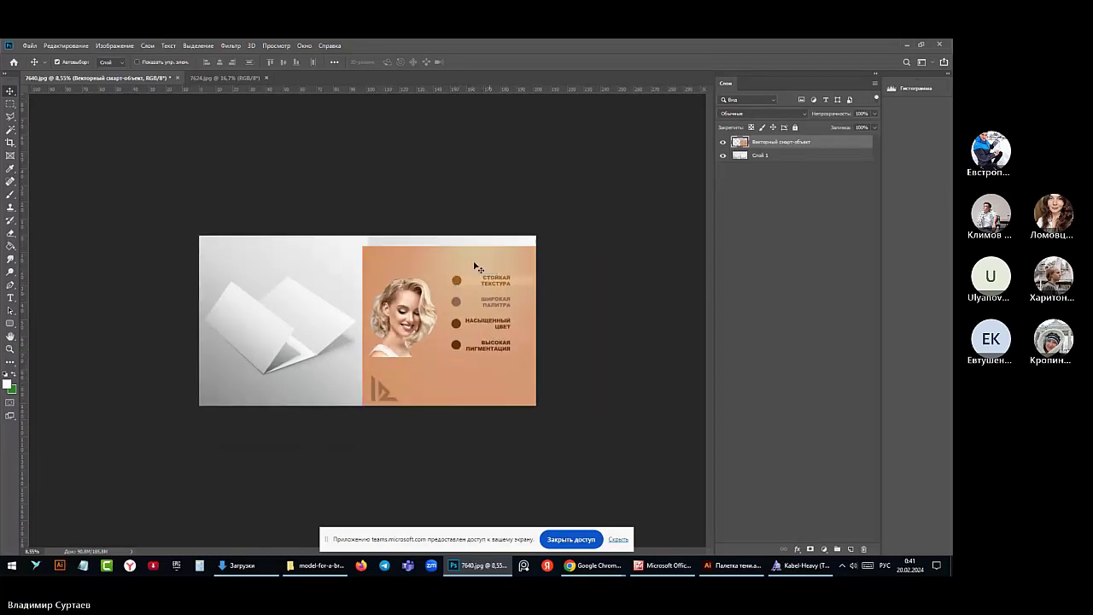
Scale the peach page to about 79% and shift it lower over the brochure
click(64, 46)
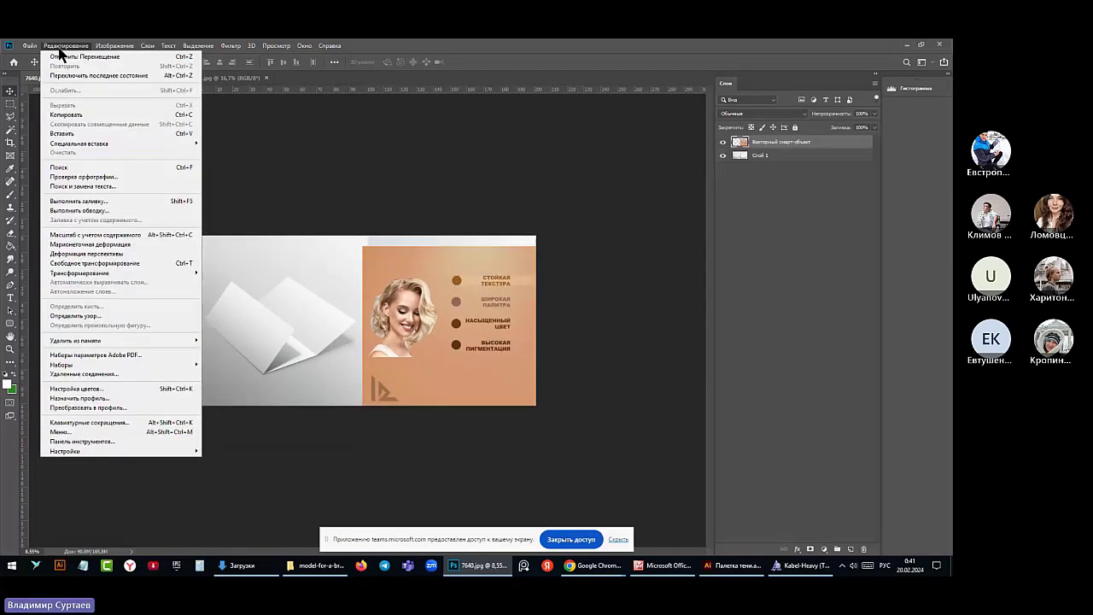
click(85, 266)
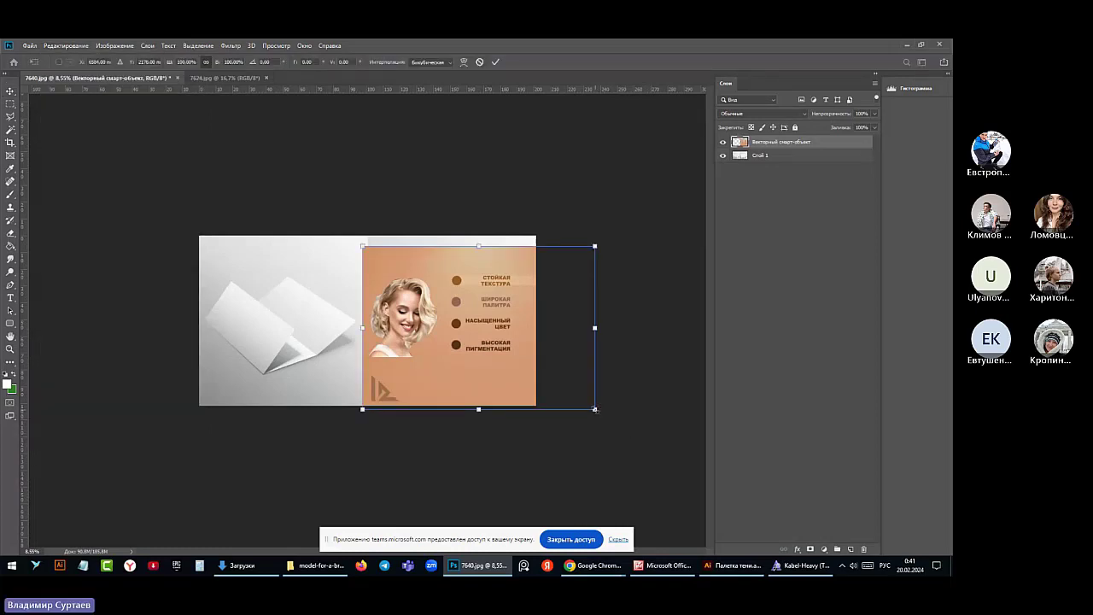
drag(595, 410, 546, 374)
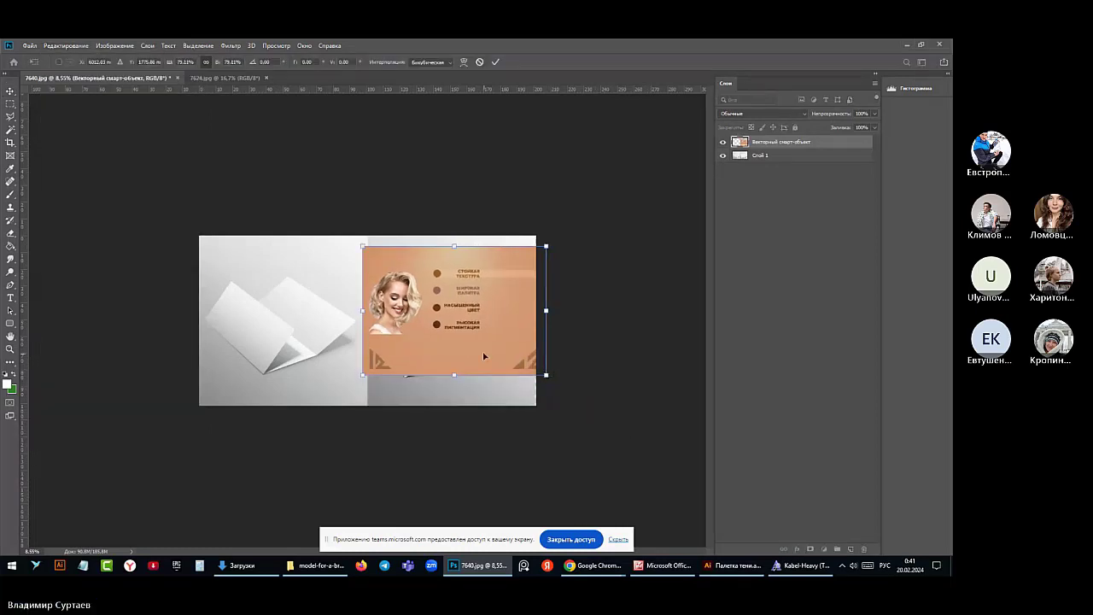
drag(484, 356, 495, 407)
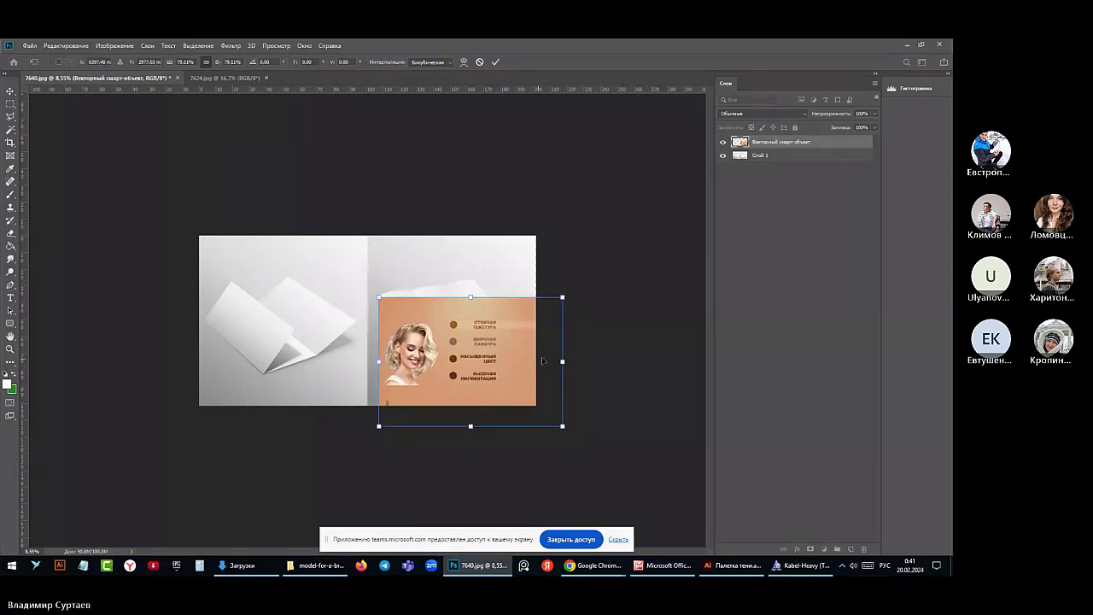
scroll(524, 359, up, 2)
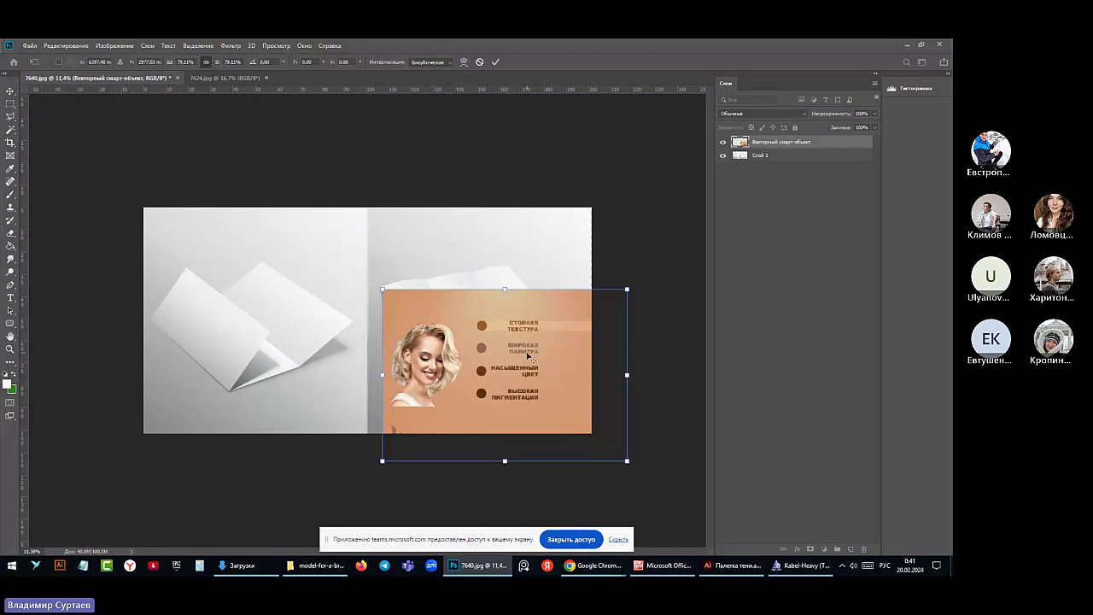
Commit the 79% scaling and set the peach layer's opacity to 75%
double_click(835, 142)
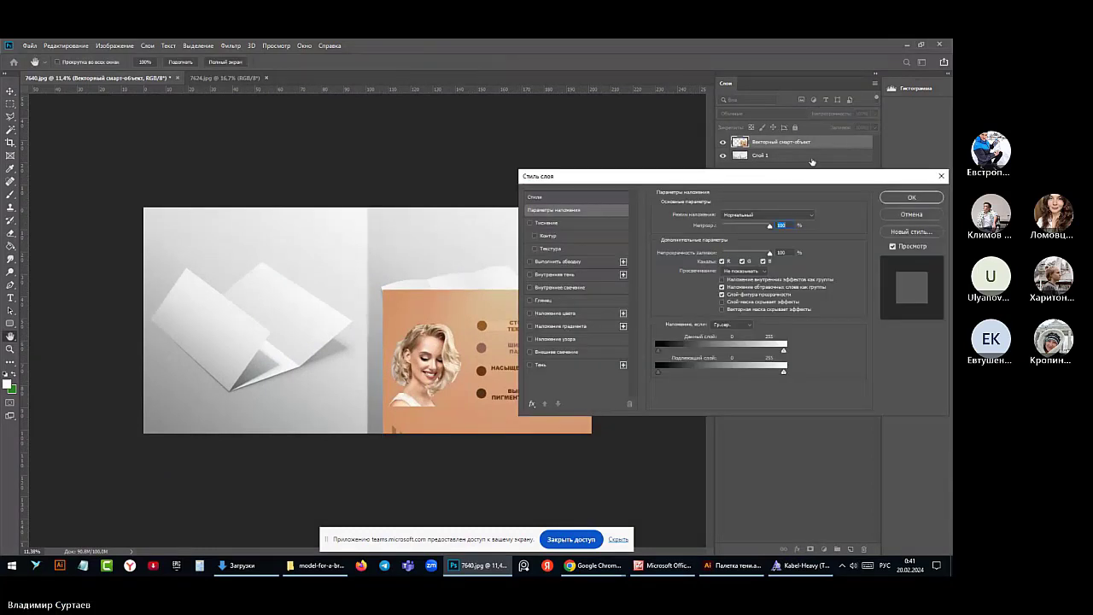
mouse_move(770, 227)
mouse_down()
mouse_move(747, 227)
mouse_move(763, 230)
mouse_up()
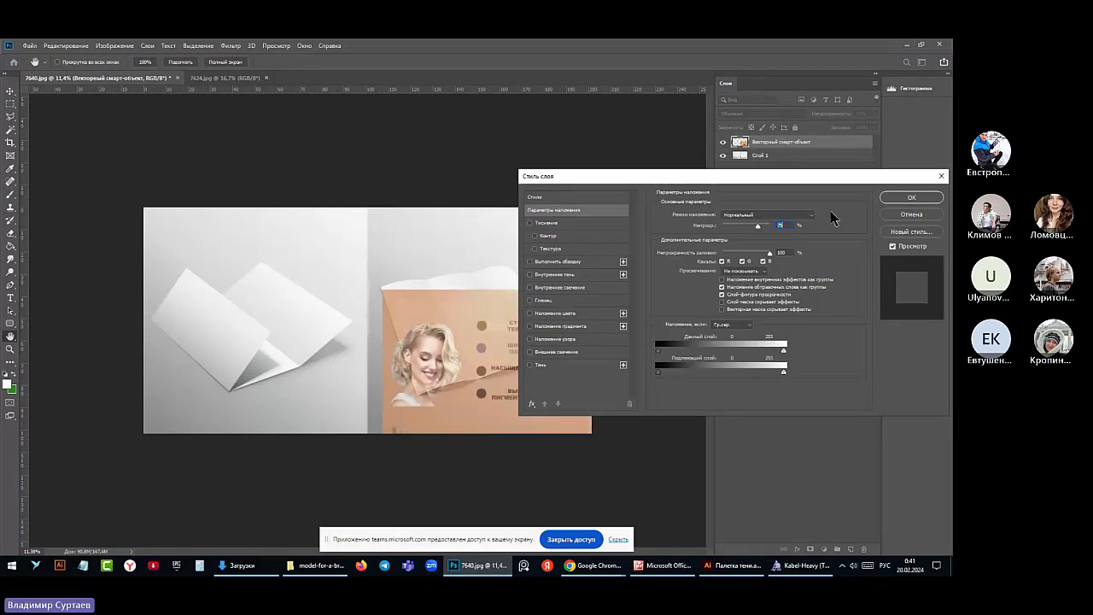
click(913, 199)
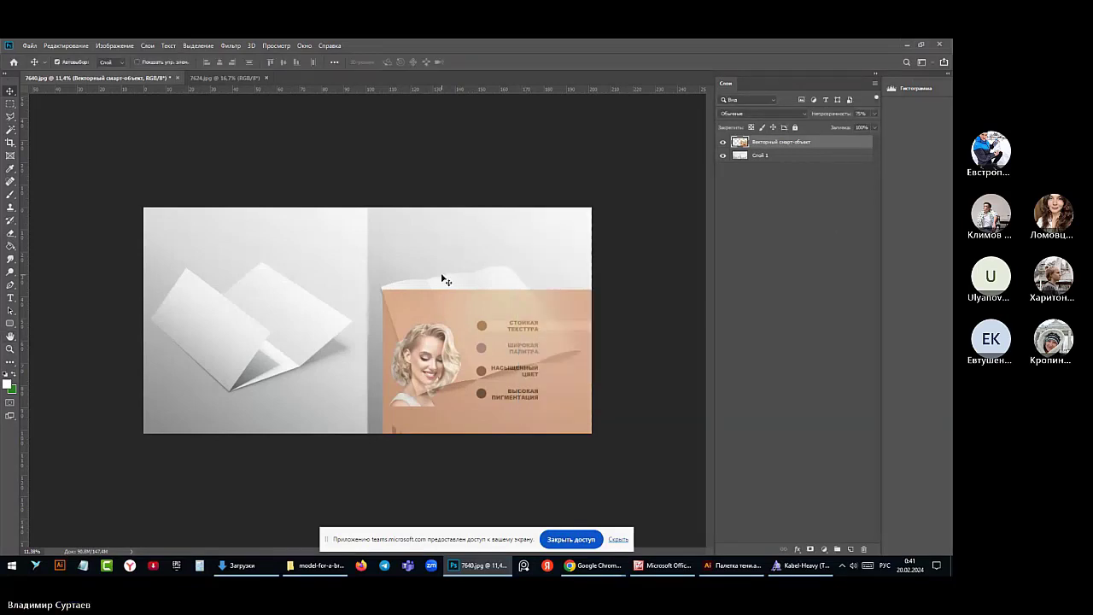
click(61, 46)
Distort the peach page's four corners onto the tilted right-hand trifold and commit it
mouse_move(94, 274)
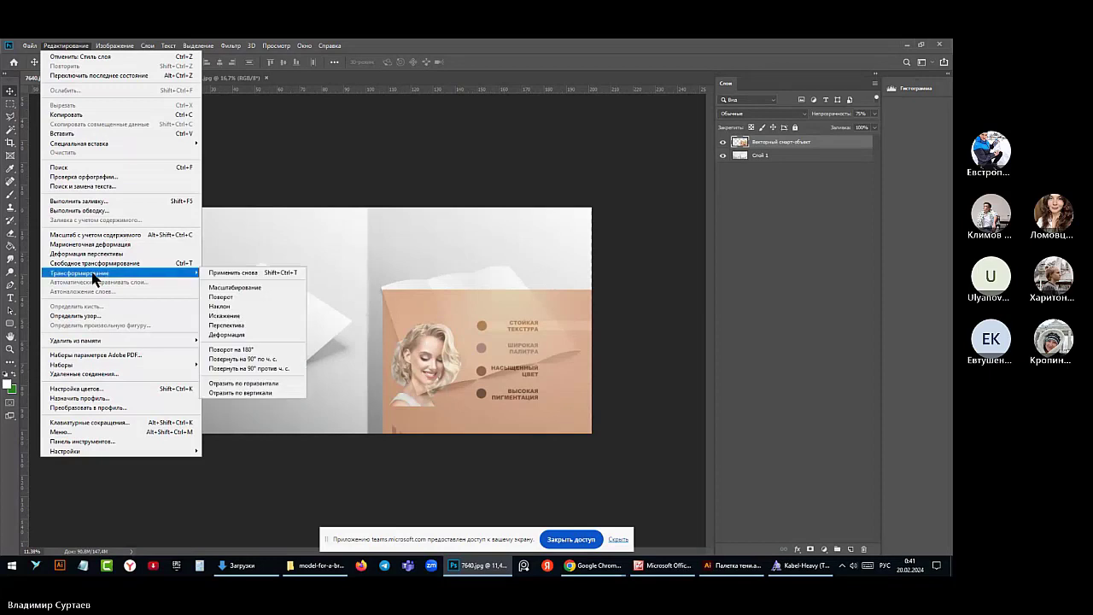
click(227, 316)
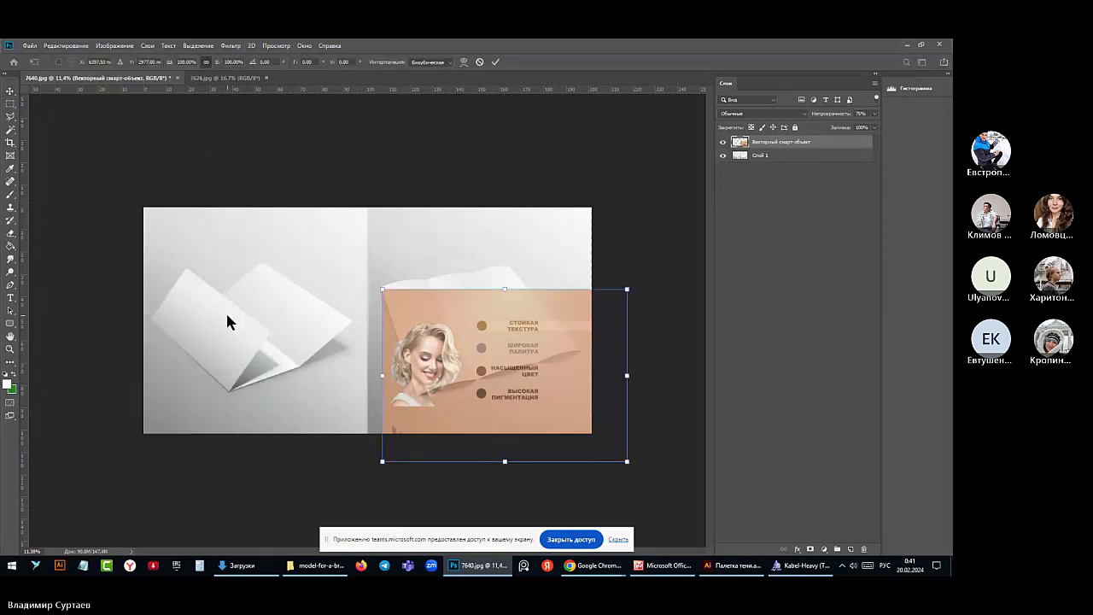
drag(628, 291, 506, 265)
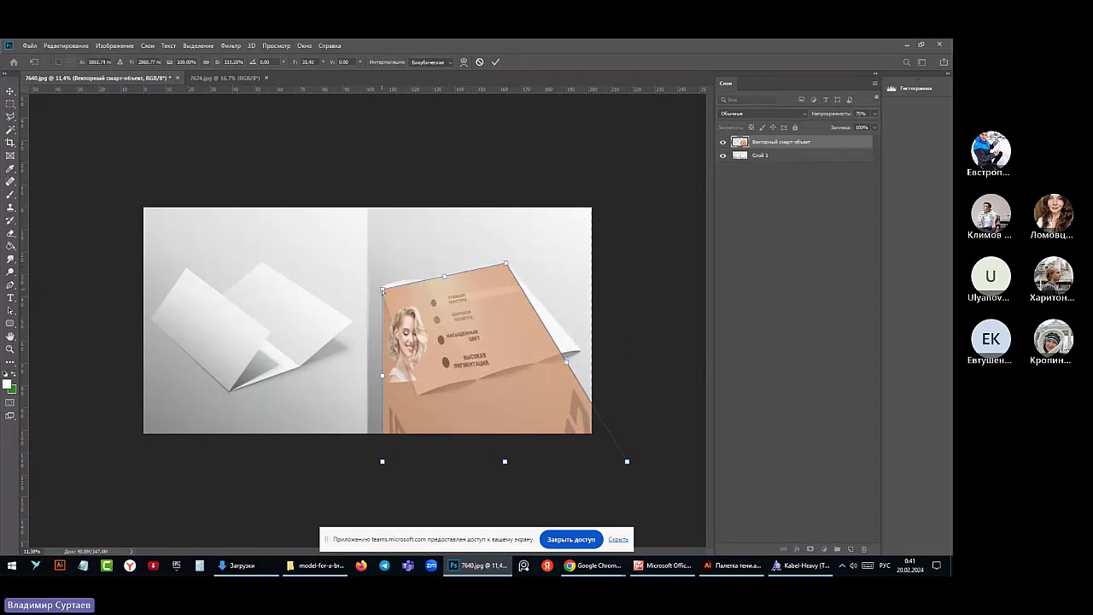
drag(382, 289, 383, 288)
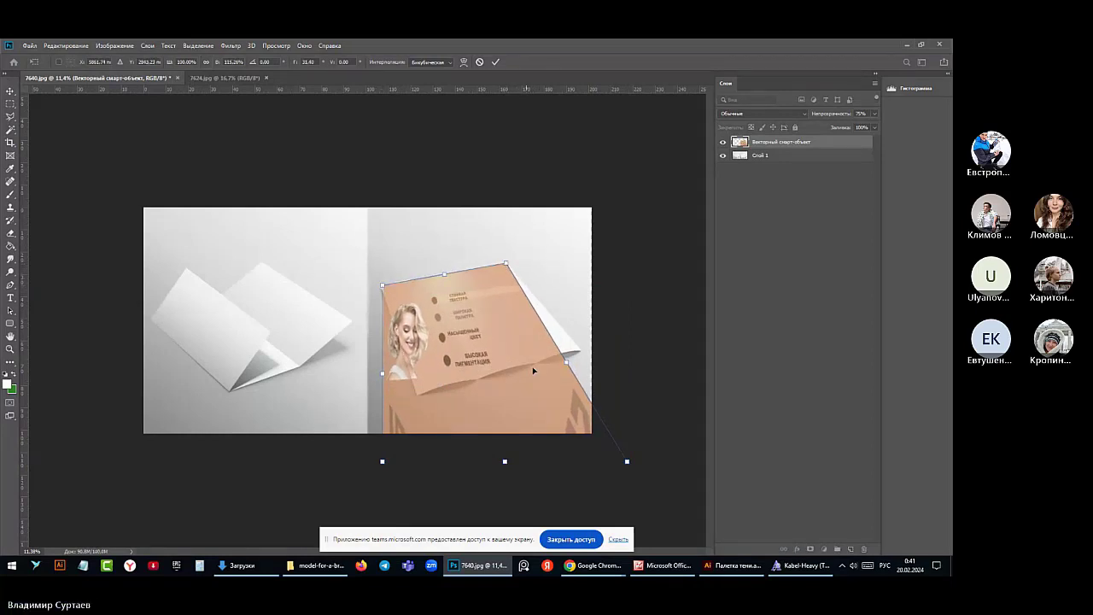
drag(627, 462, 581, 349)
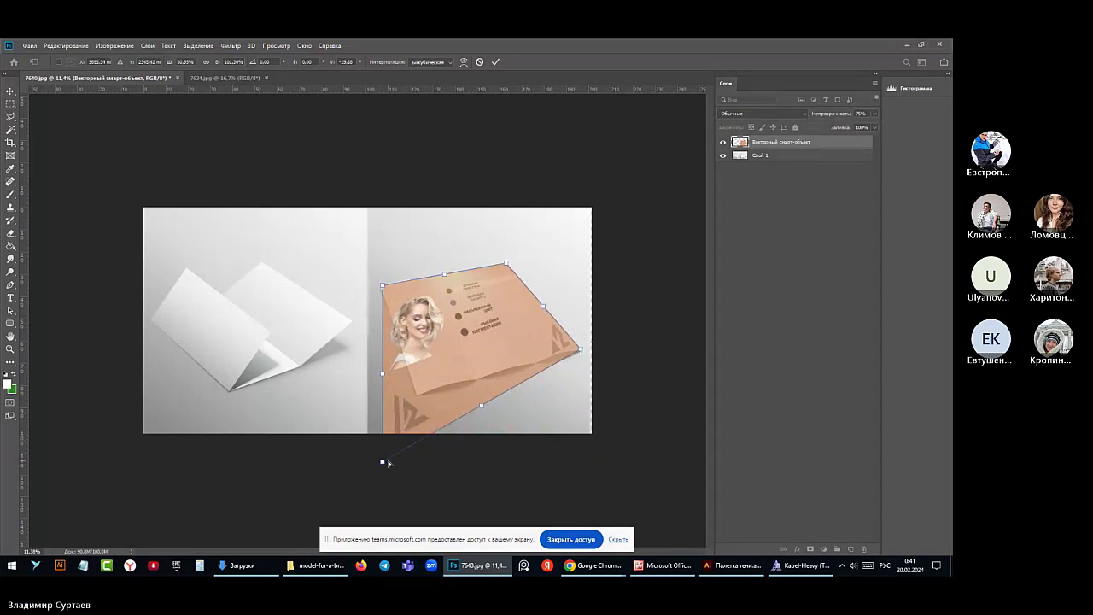
drag(382, 462, 416, 397)
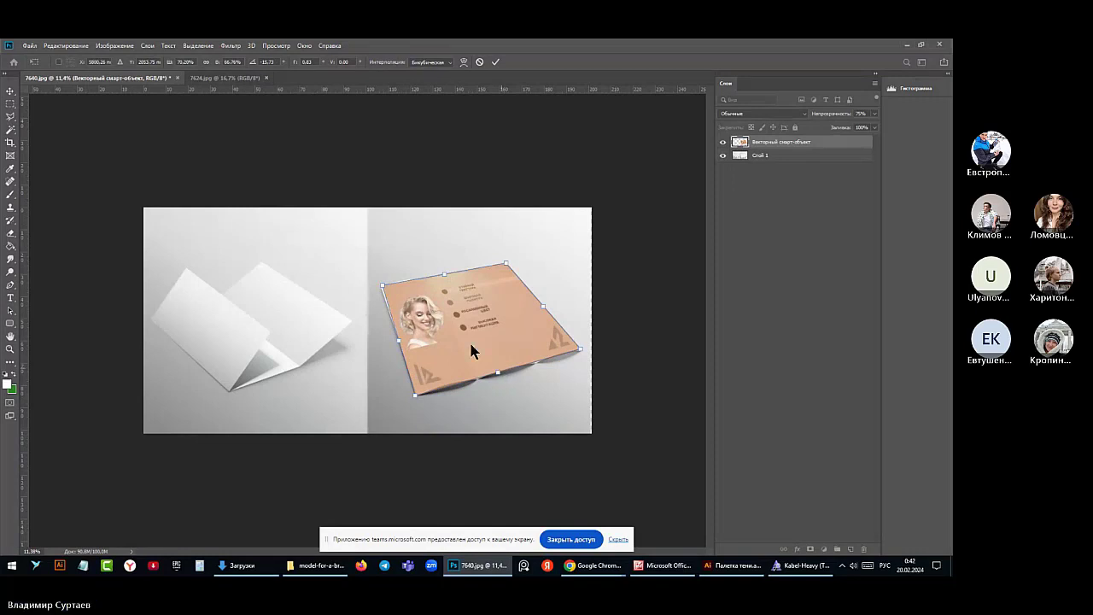
drag(381, 287, 380, 289)
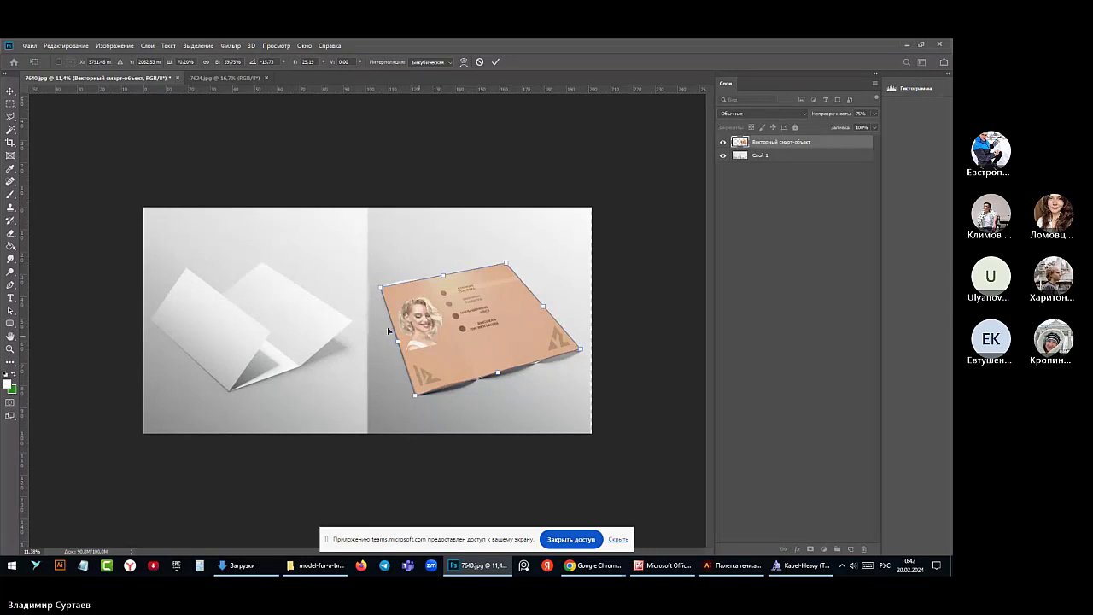
click(11, 93)
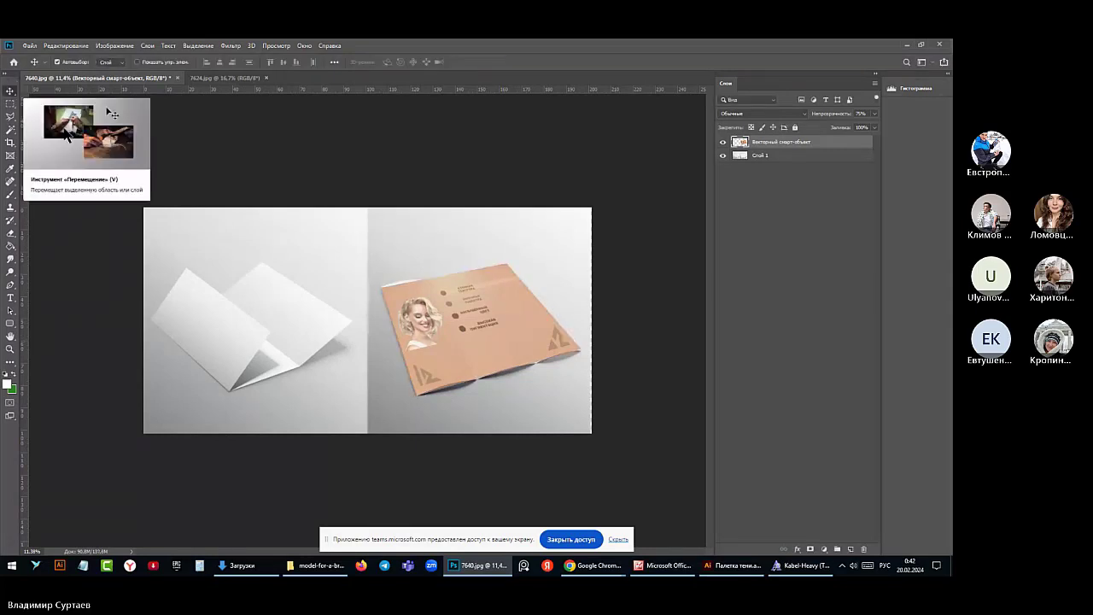
click(54, 47)
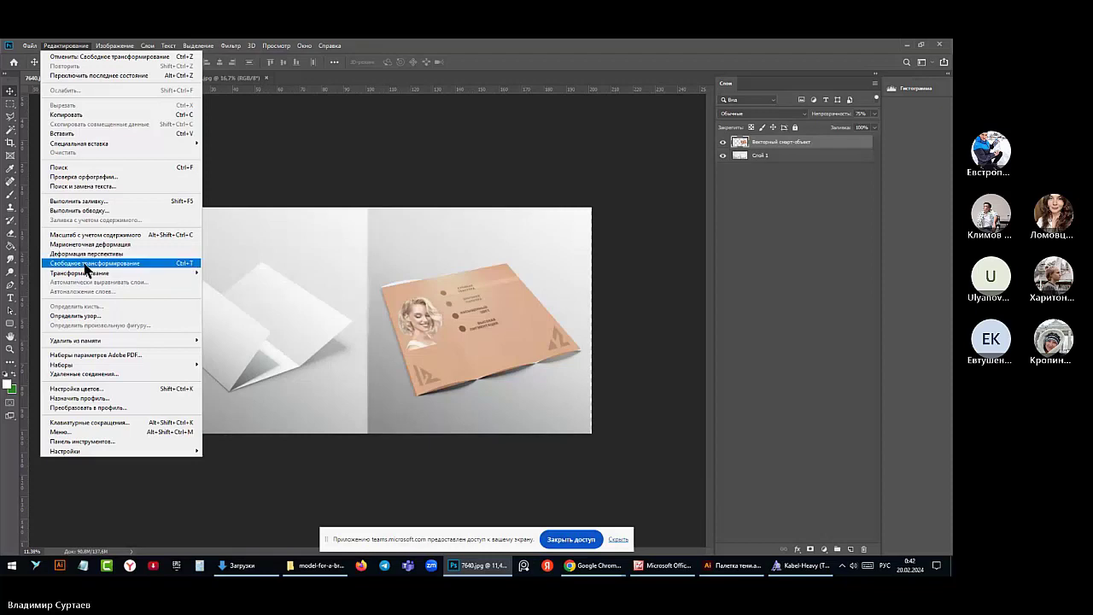
Apply an unchanged warp, then move the flat page up and to the left
mouse_move(87, 273)
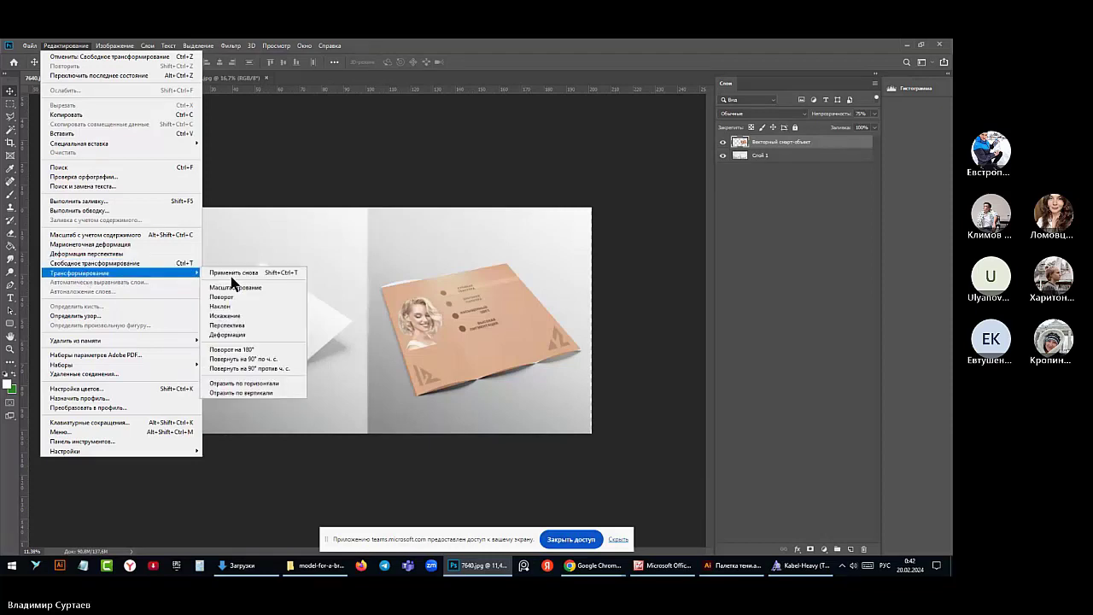
click(227, 334)
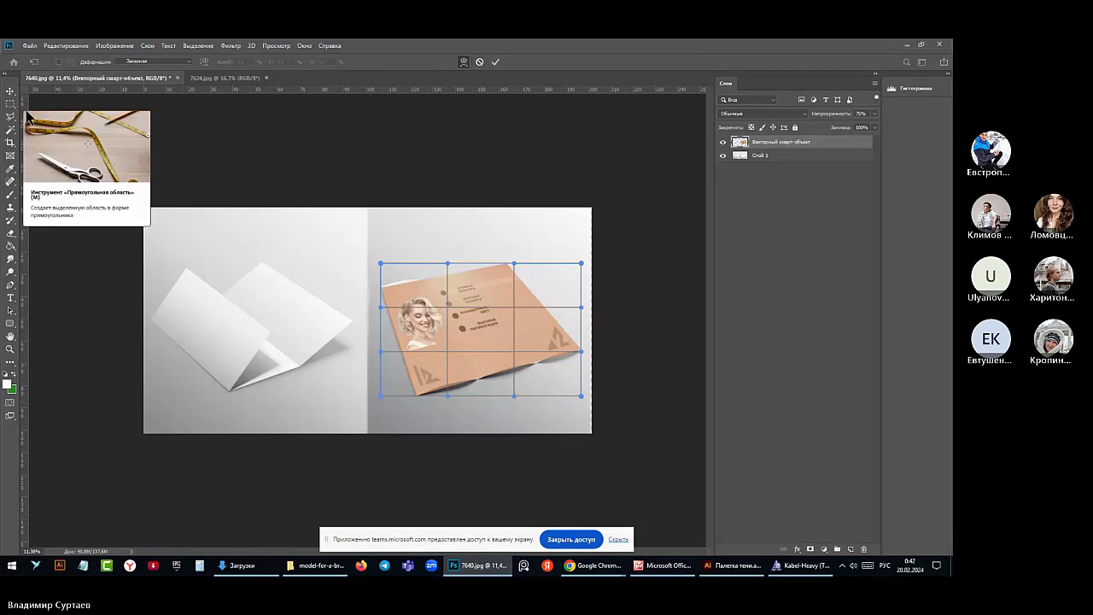
click(10, 90)
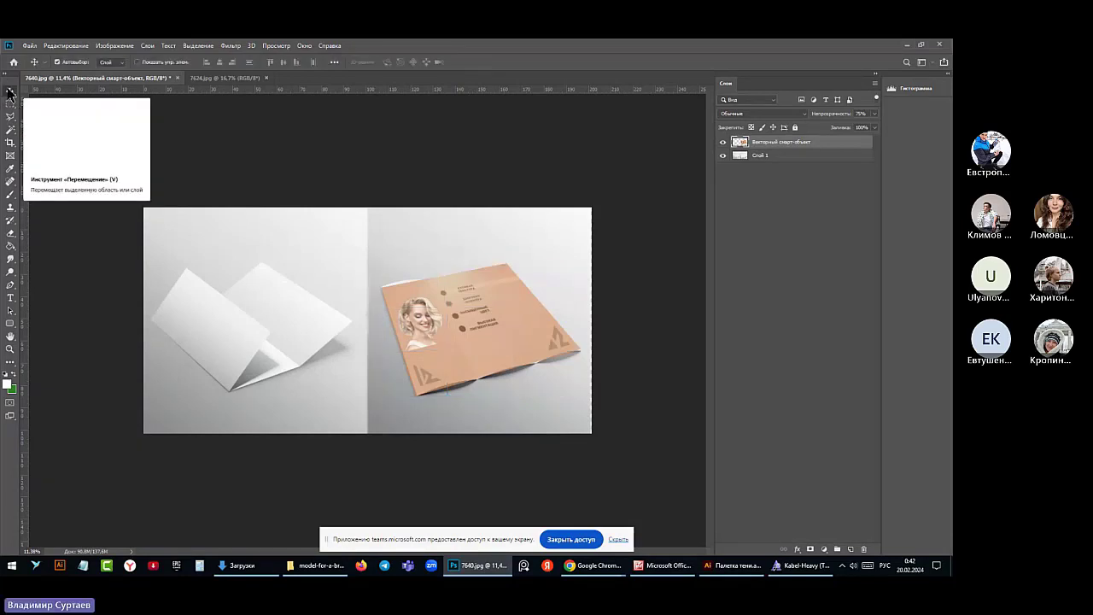
drag(475, 339, 415, 280)
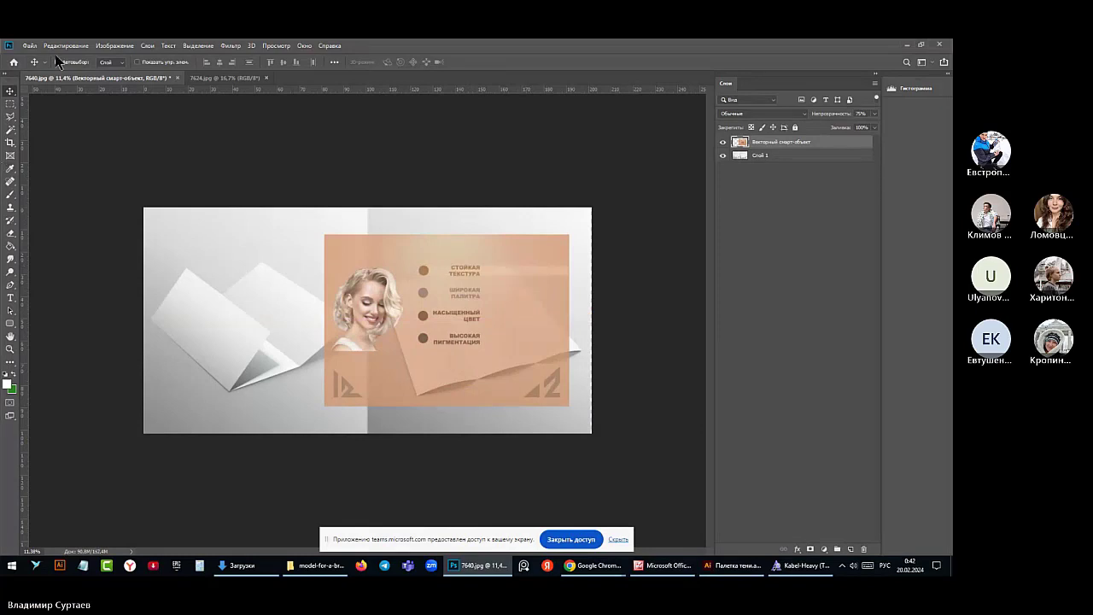
Scale the brochure page to about 85% width and 92% height, then shift it right
click(61, 46)
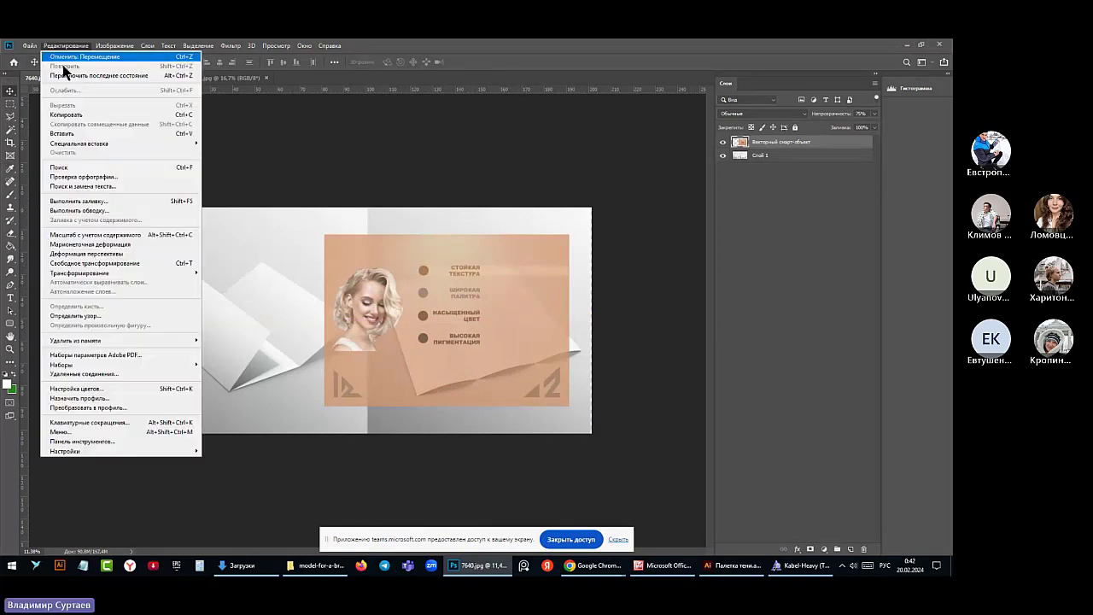
click(72, 263)
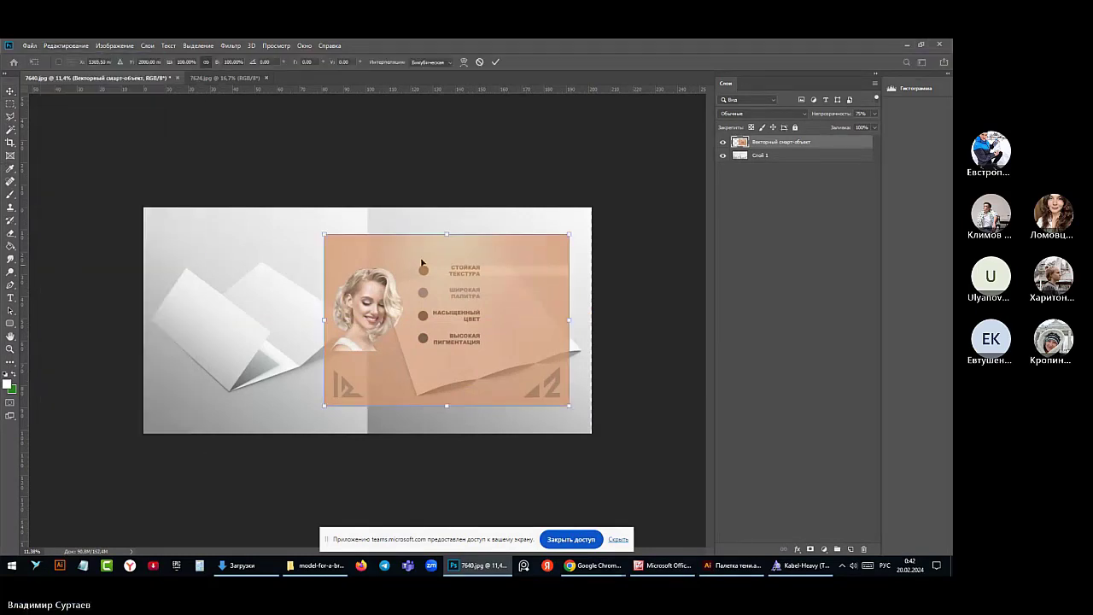
drag(568, 235, 536, 248)
drag(480, 270, 528, 272)
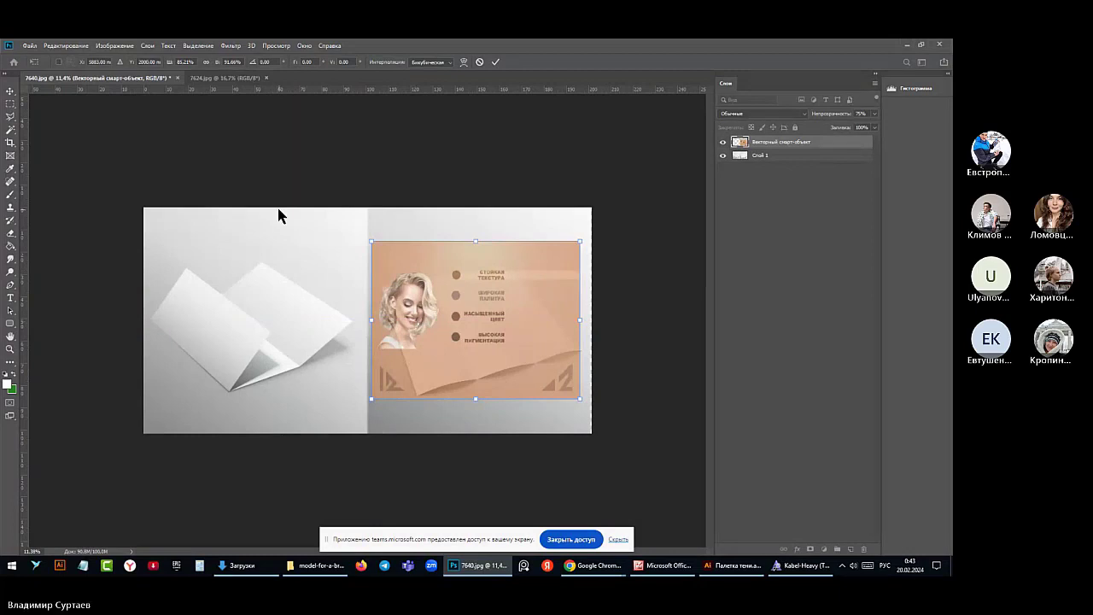
Start a Warp transformation on the resized peach brochure page
click(67, 45)
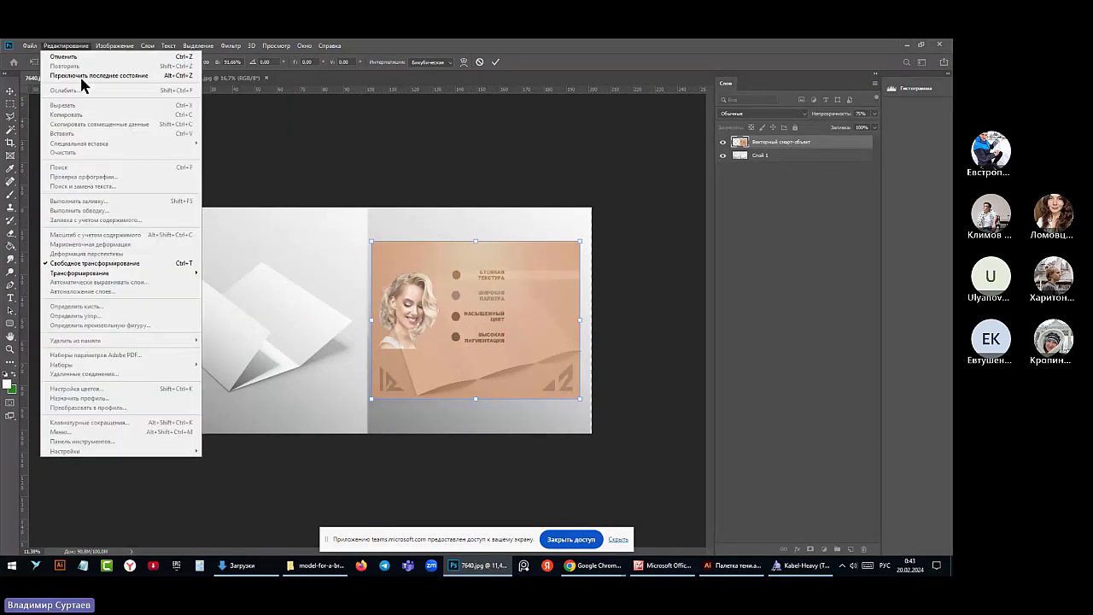
mouse_move(80, 272)
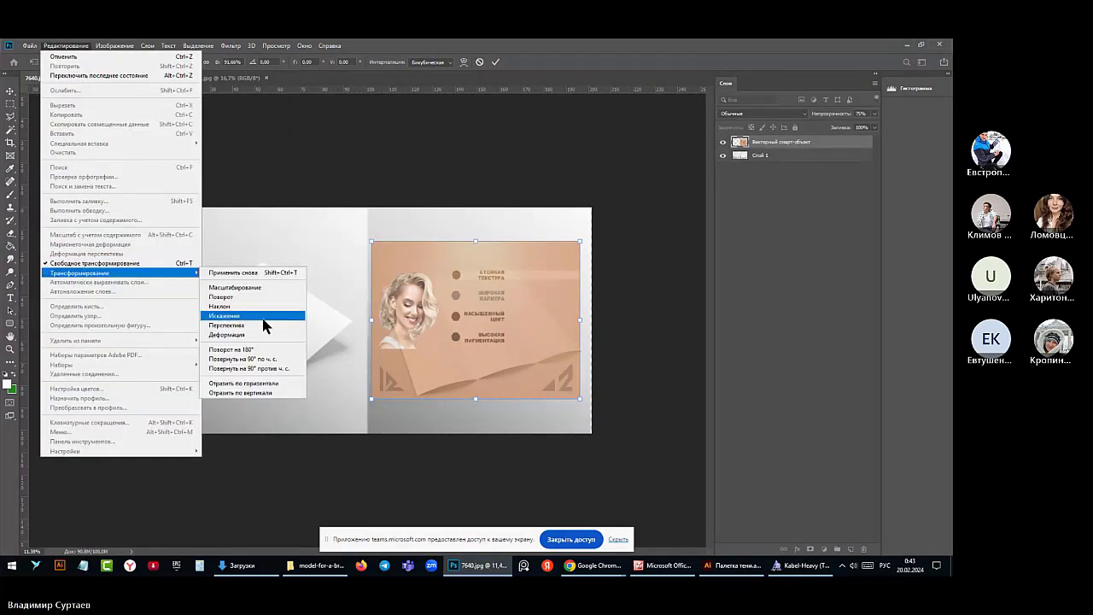
click(236, 332)
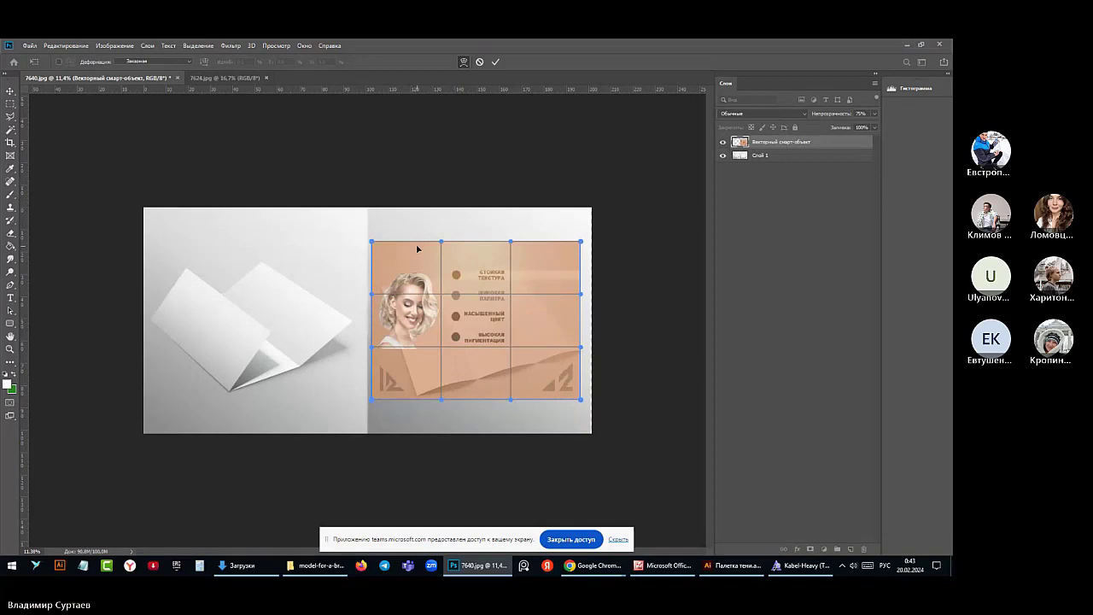
Drag the warp corners and edges so the top, right and bottom edges curve along the trifold
drag(373, 248, 382, 288)
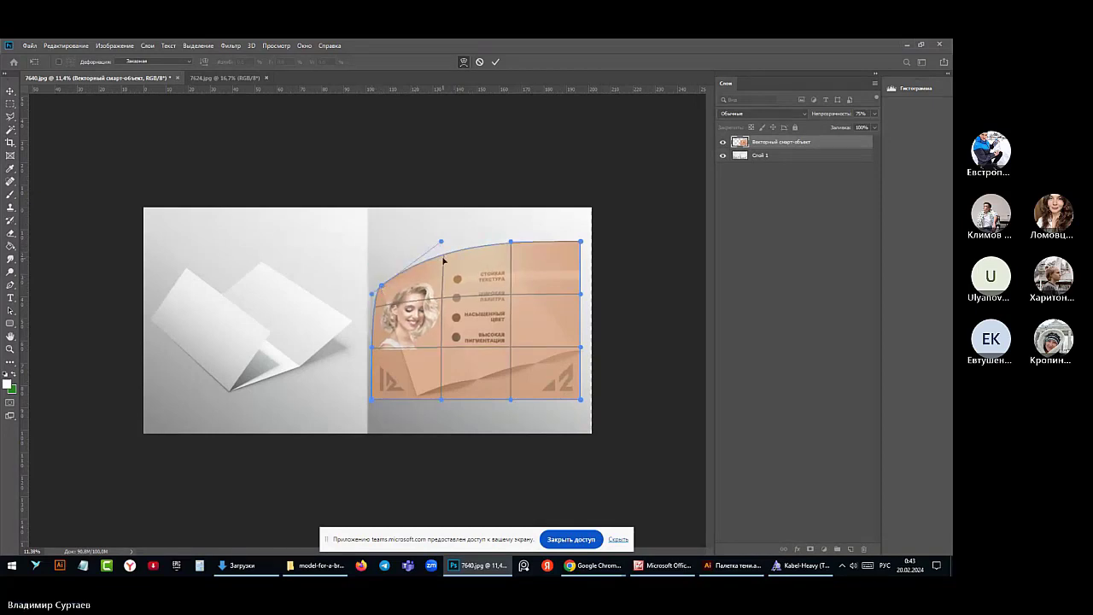
drag(443, 260, 432, 281)
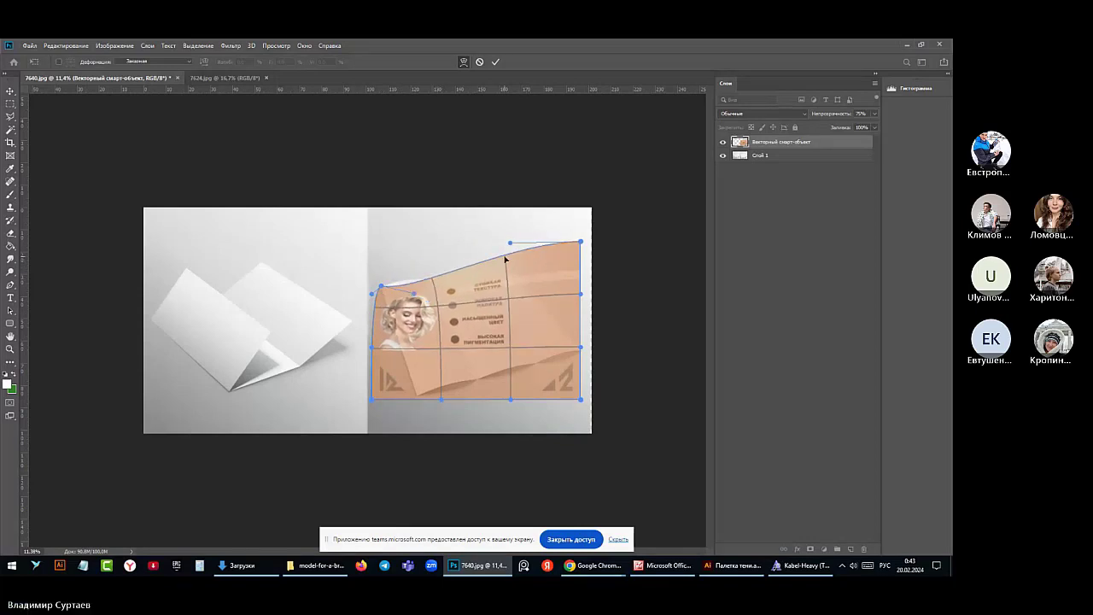
drag(498, 260, 470, 271)
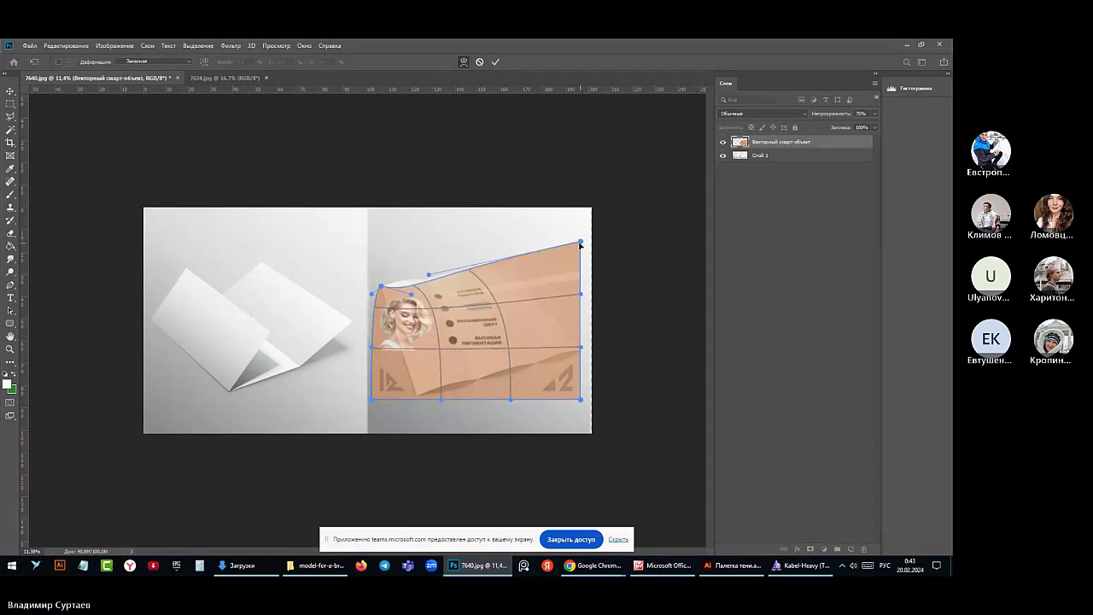
drag(581, 245, 507, 268)
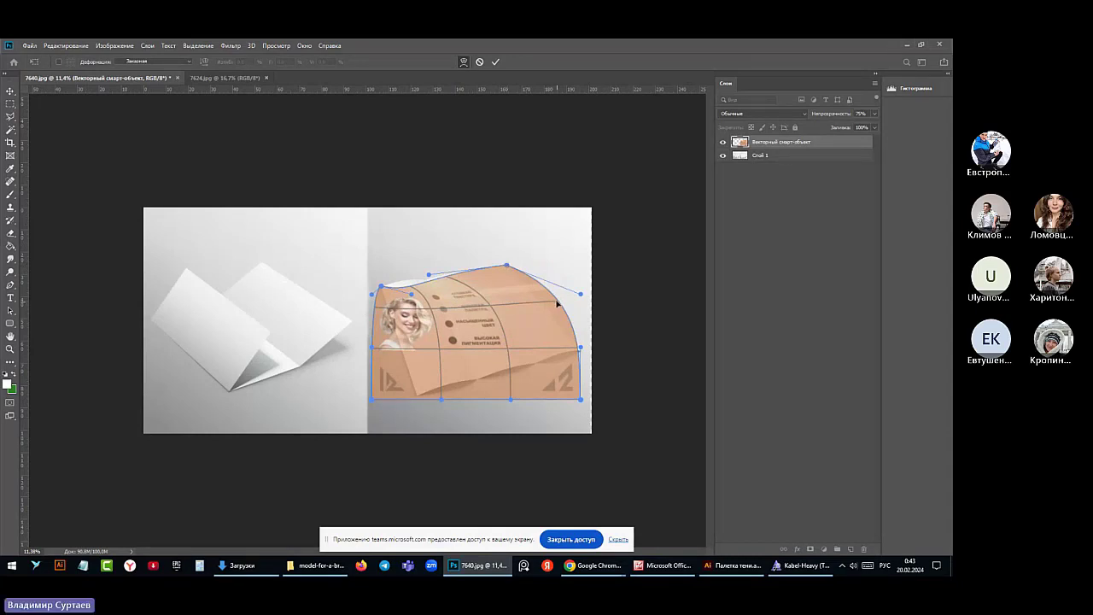
mouse_move(553, 302)
mouse_down()
mouse_move(502, 301)
mouse_move(558, 343)
mouse_move(566, 330)
mouse_move(546, 316)
mouse_up()
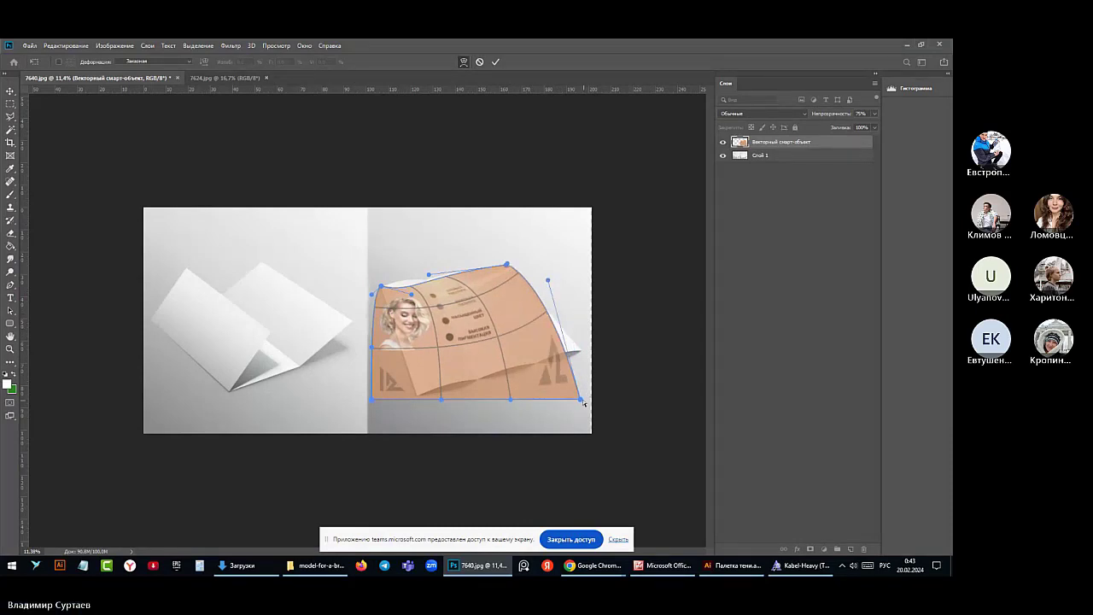
drag(580, 399, 580, 351)
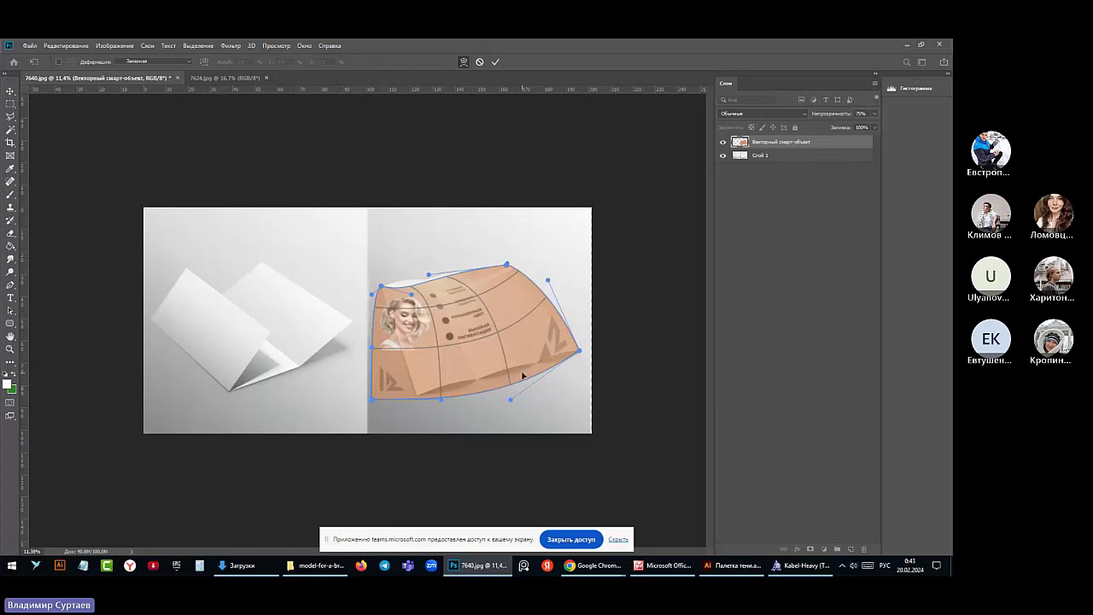
drag(509, 396, 534, 367)
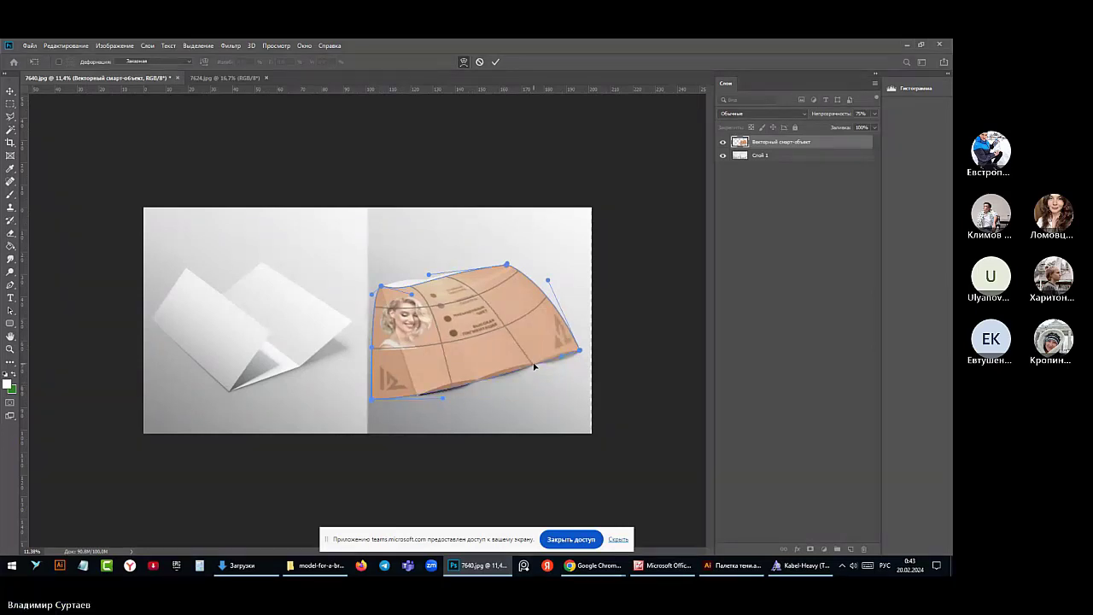
drag(534, 367, 475, 383)
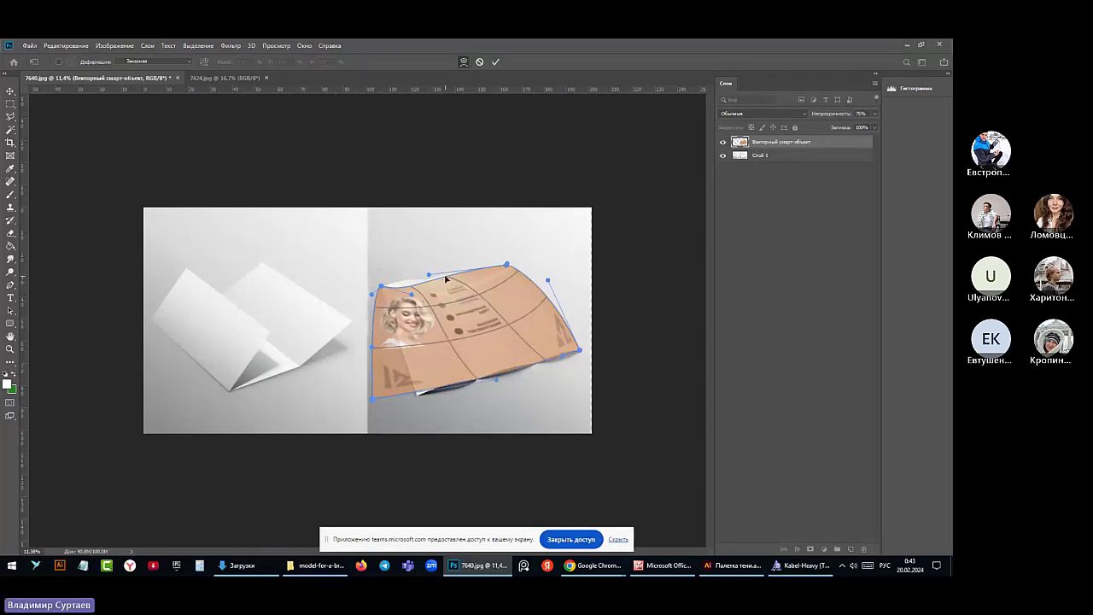
mouse_move(445, 278)
mouse_down()
mouse_move(492, 292)
mouse_move(471, 274)
mouse_move(427, 291)
mouse_up()
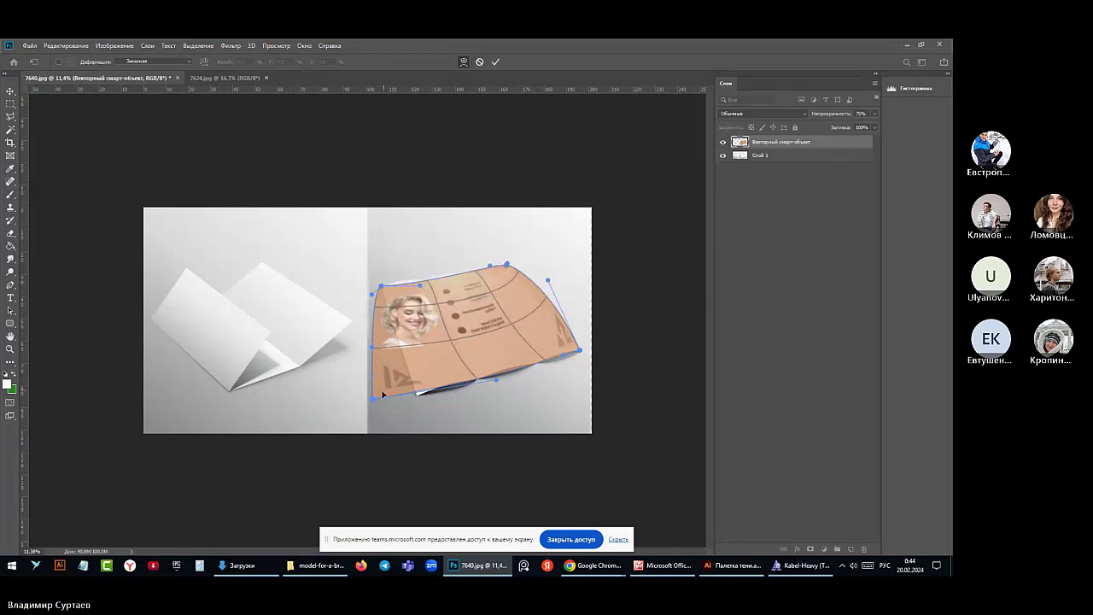
drag(383, 394, 419, 395)
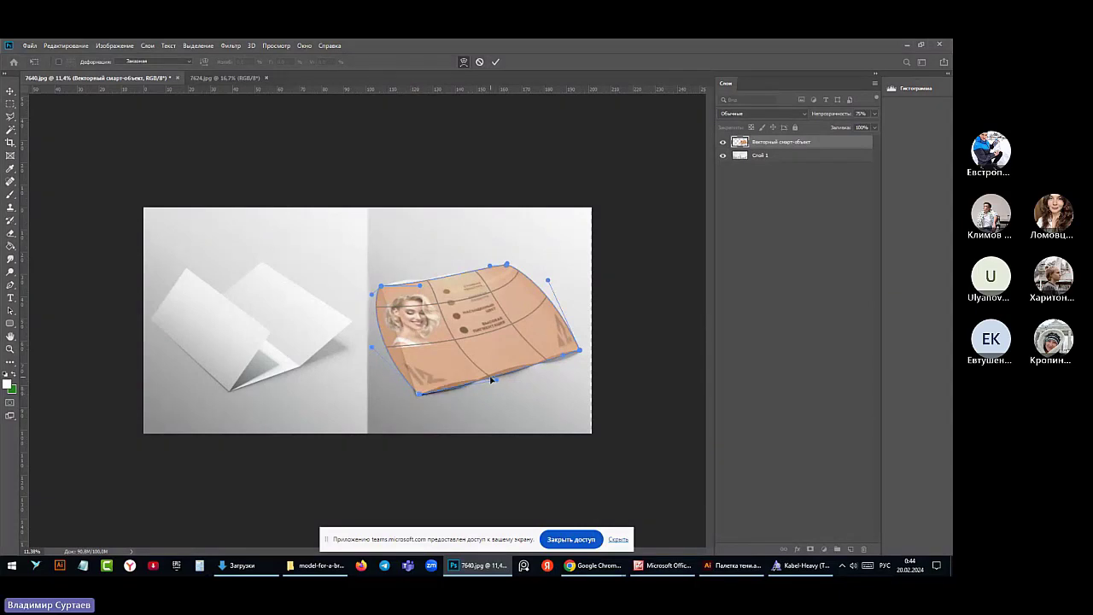
drag(493, 382, 531, 370)
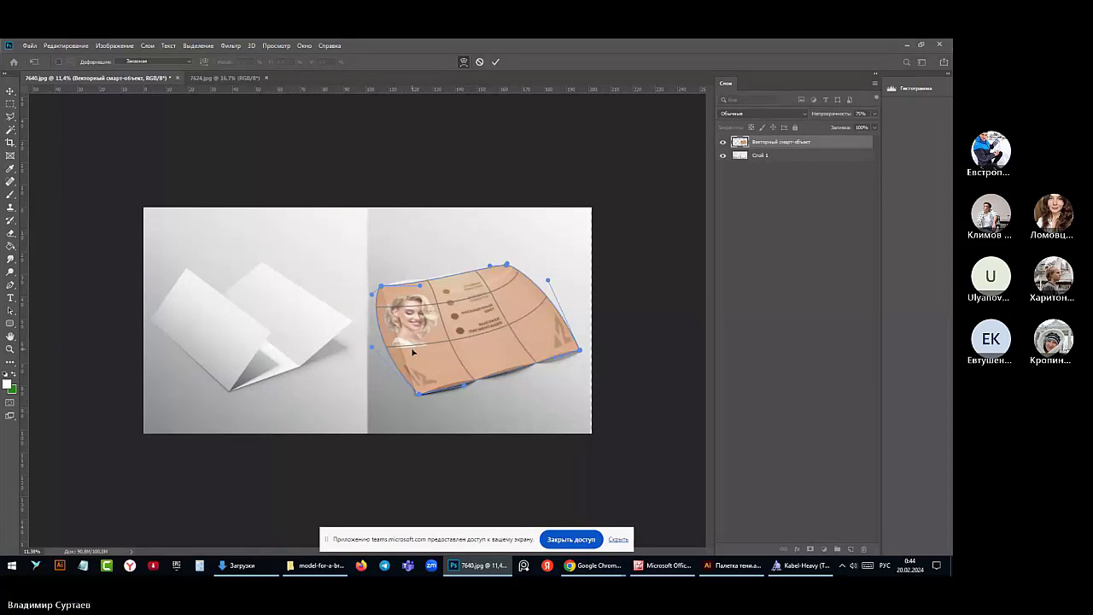
Refine the warp along the page's left side, bottom-left corner and right edge
drag(391, 349, 407, 359)
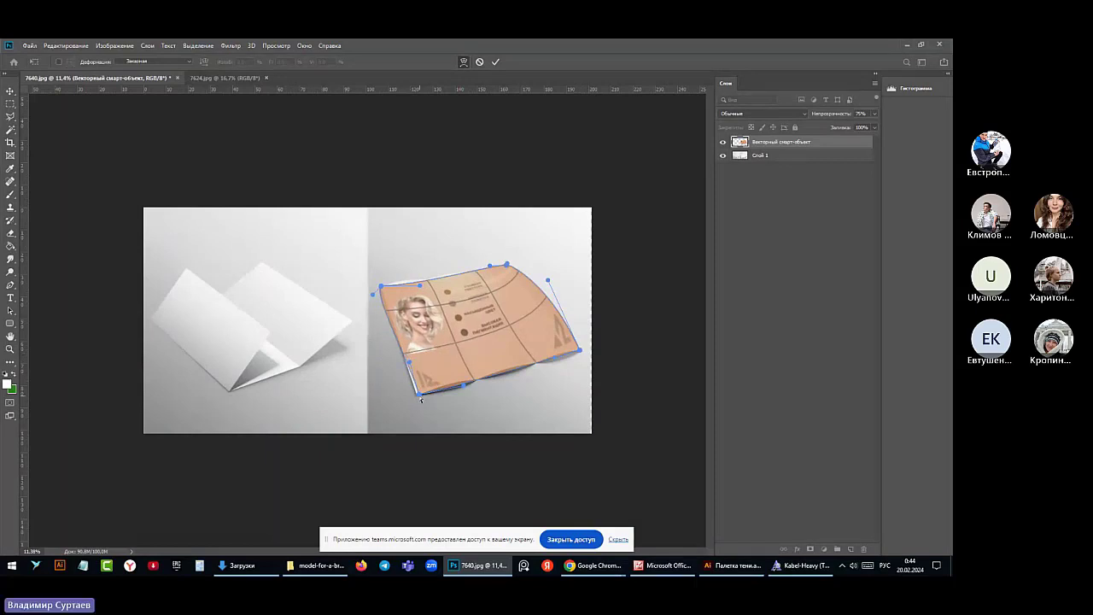
drag(419, 394, 418, 397)
drag(390, 316, 394, 321)
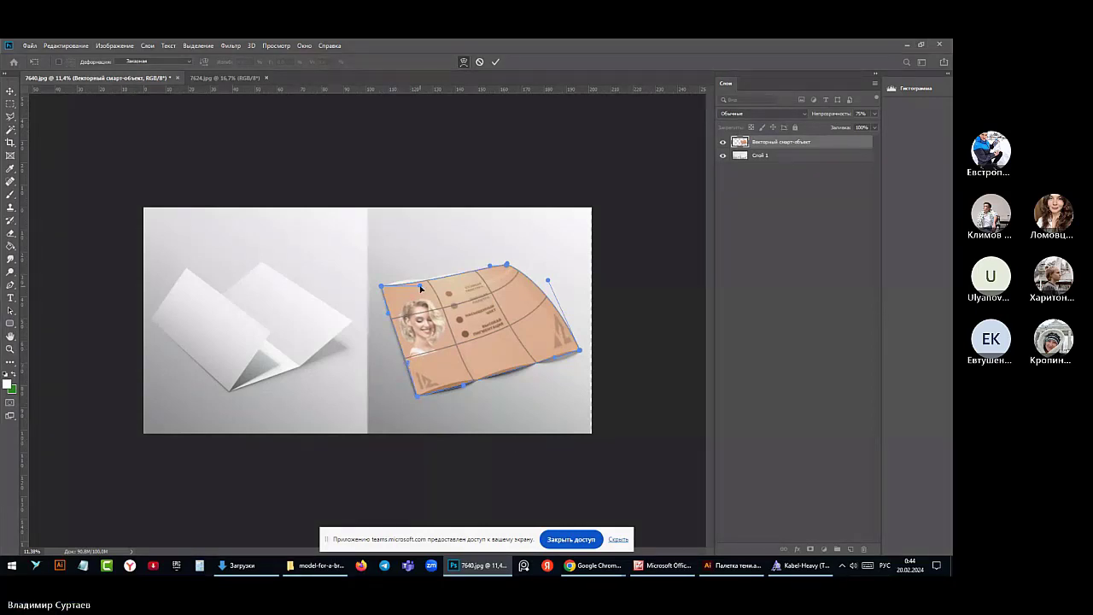
drag(420, 288, 418, 283)
drag(470, 388, 468, 384)
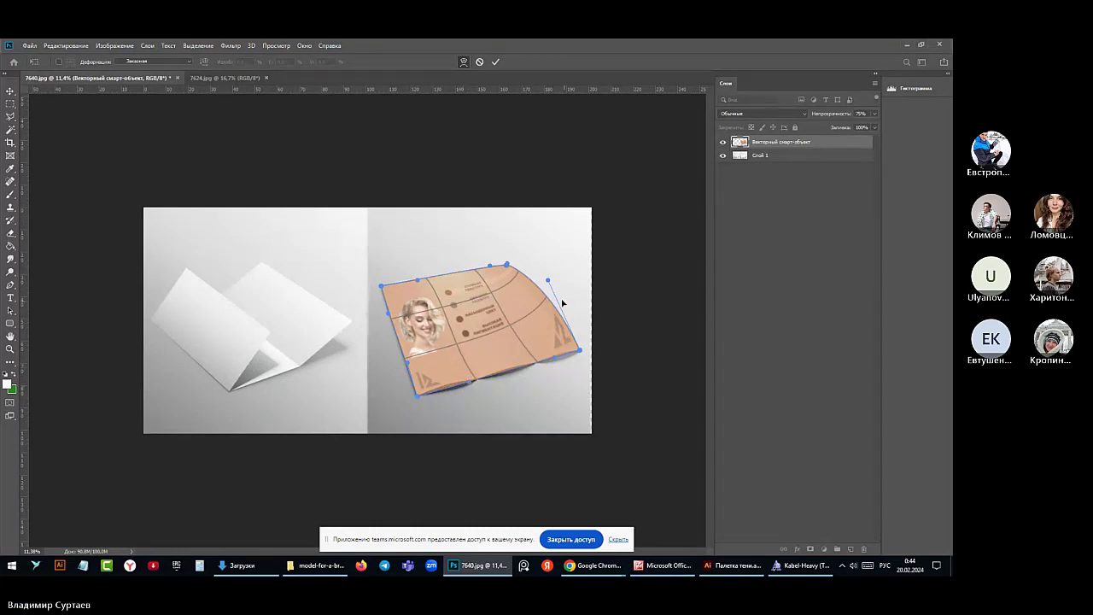
drag(549, 281, 560, 331)
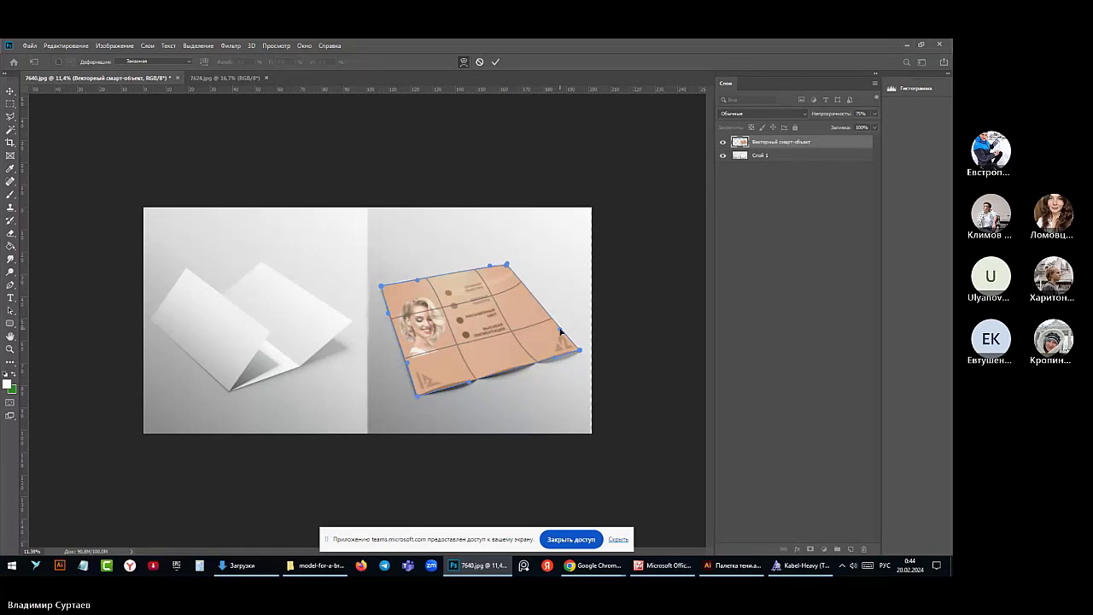
drag(520, 285, 531, 294)
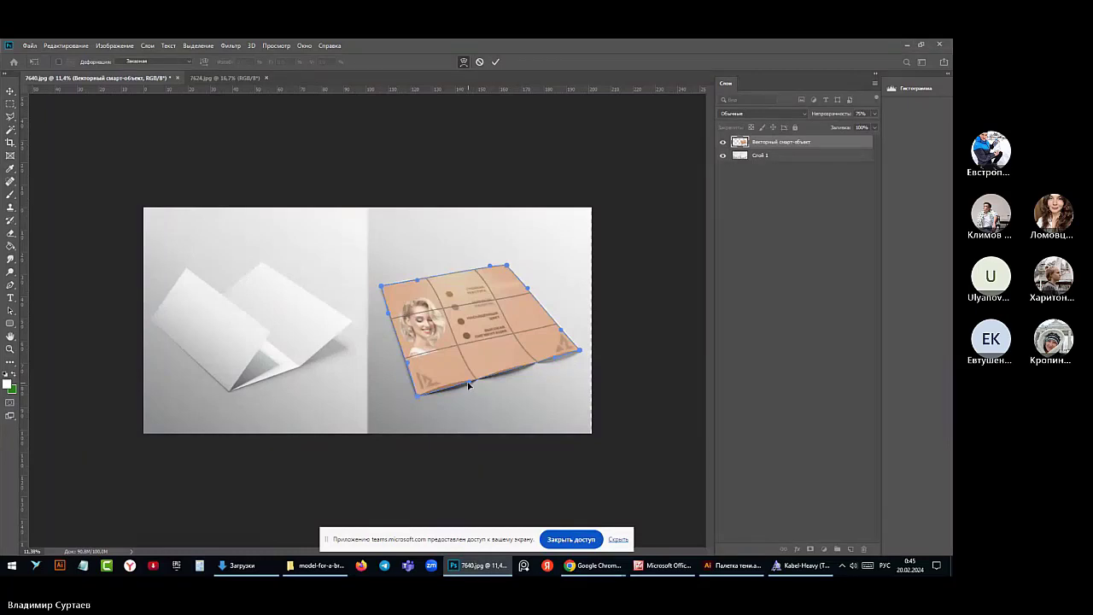
Fine-tune the top and bottom edges and inner grid lines to match the folds
drag(470, 385, 476, 383)
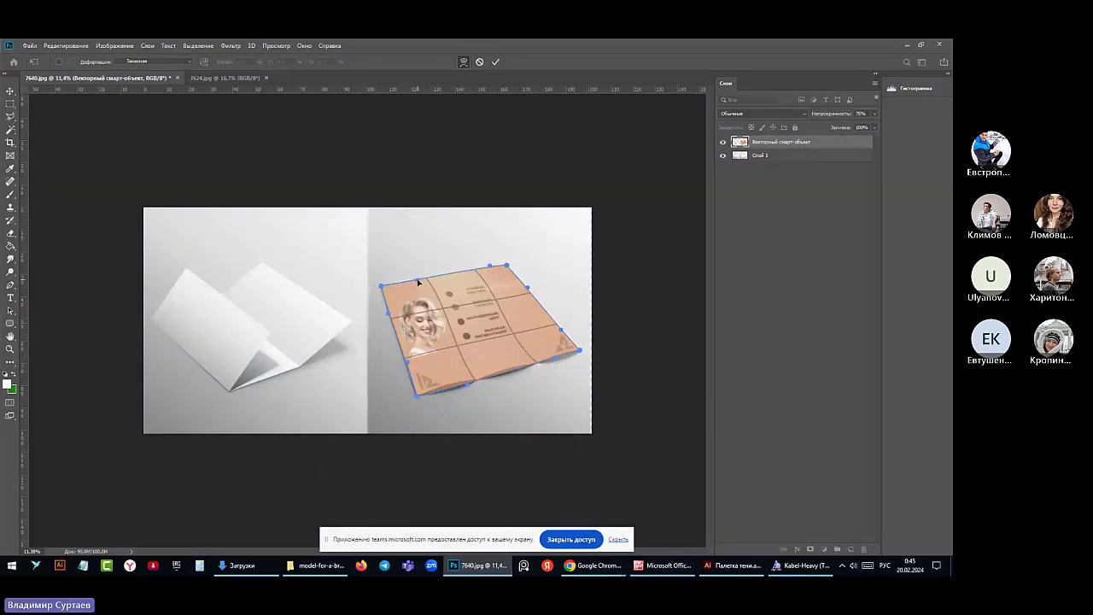
drag(419, 282, 411, 279)
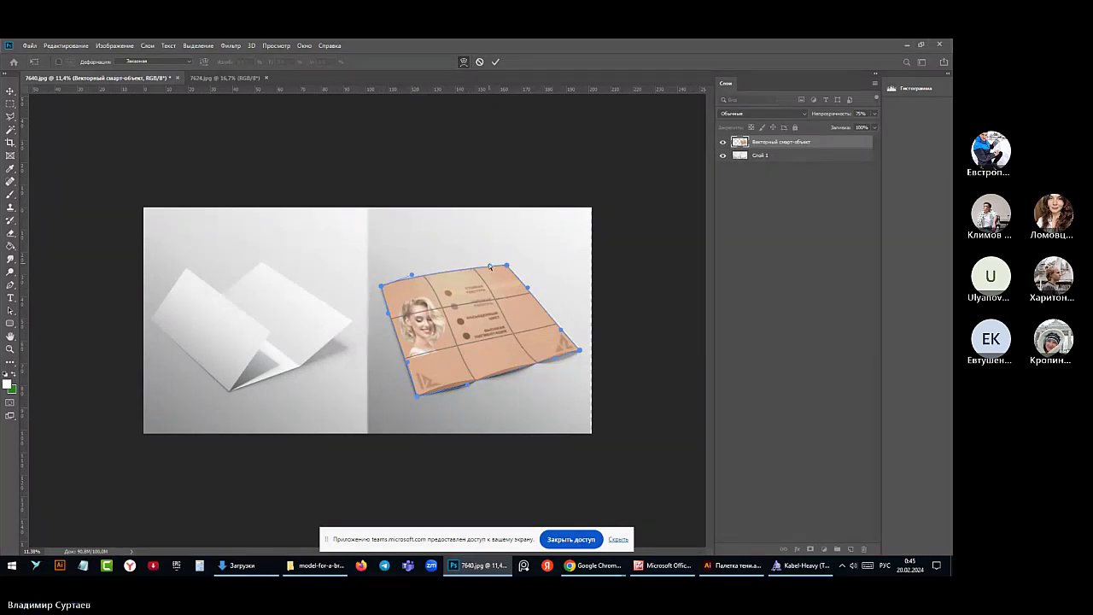
drag(491, 267, 490, 265)
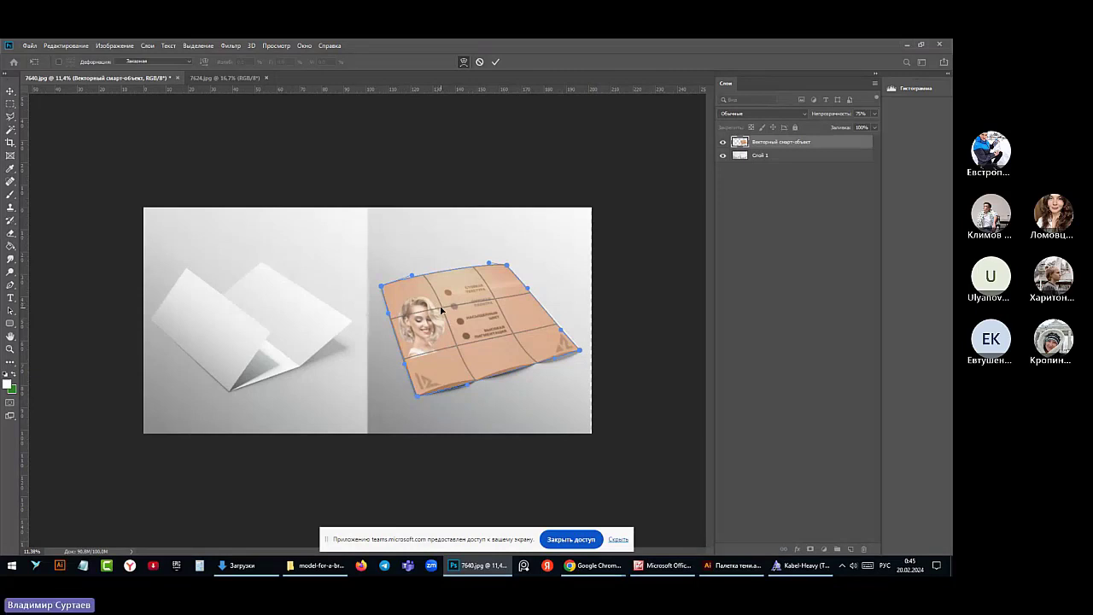
drag(438, 307, 440, 312)
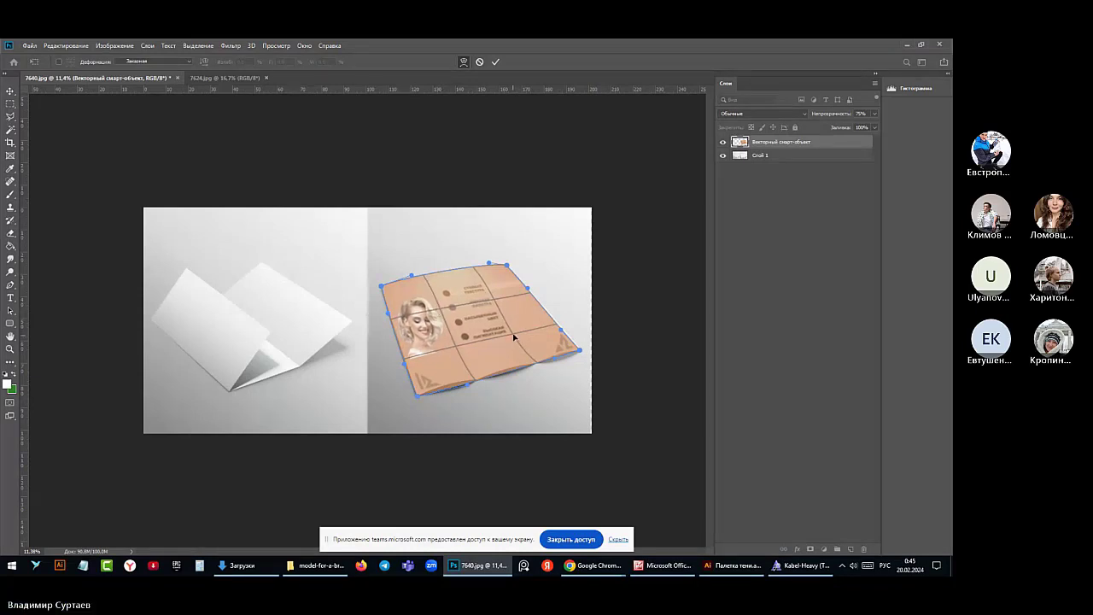
drag(514, 336, 495, 302)
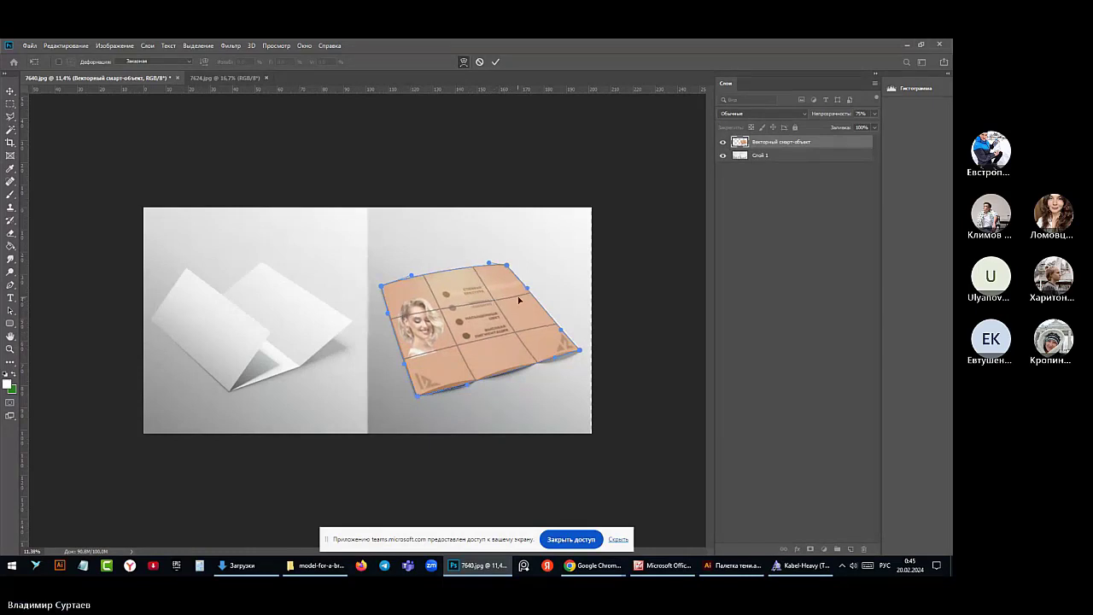
drag(528, 295, 529, 295)
drag(506, 336, 494, 298)
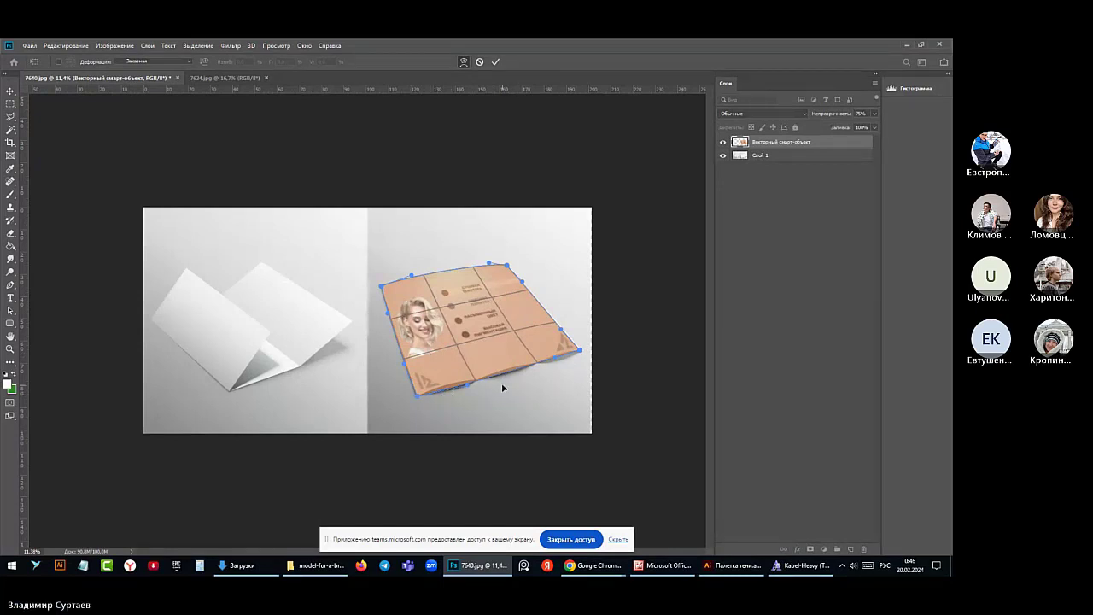
Commit the warp on the peach page and zoom in on the brochure
click(11, 91)
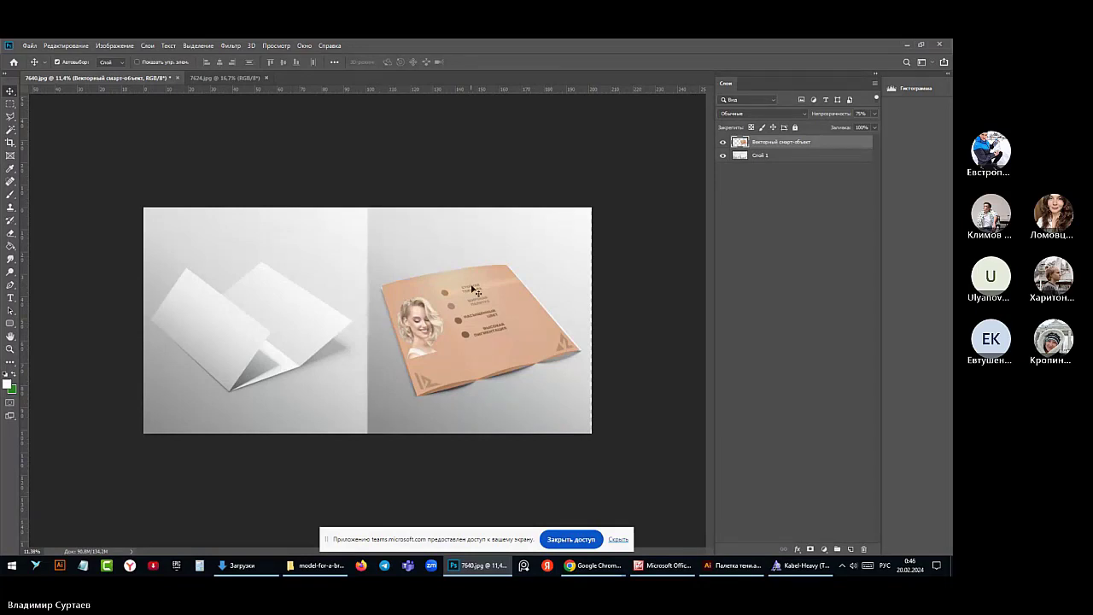
scroll(538, 431, up, 2)
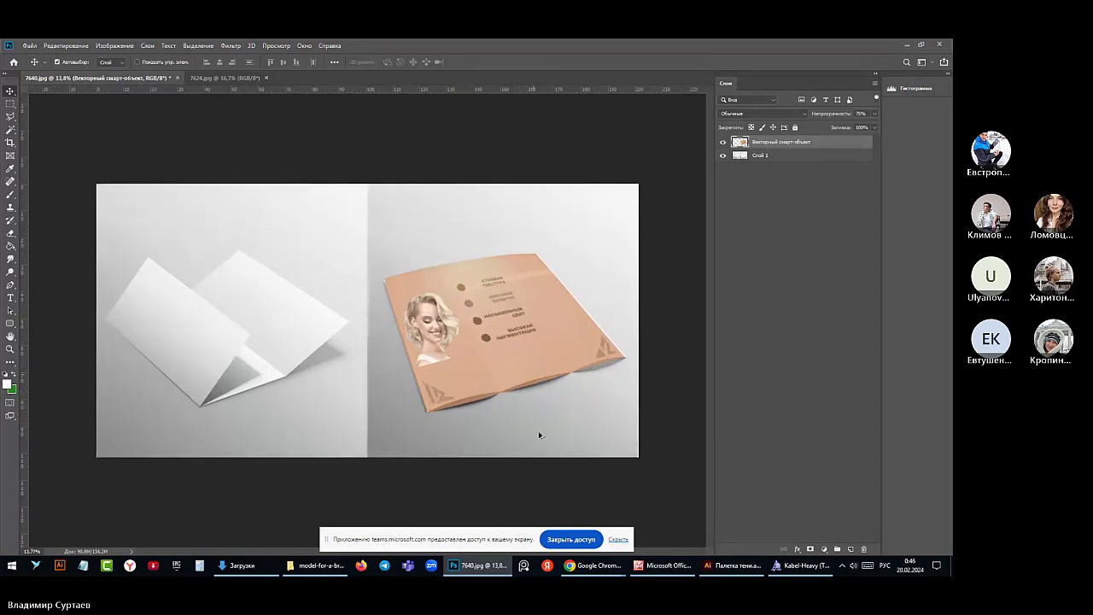
scroll(538, 431, up, 3)
scroll(547, 437, up, 2)
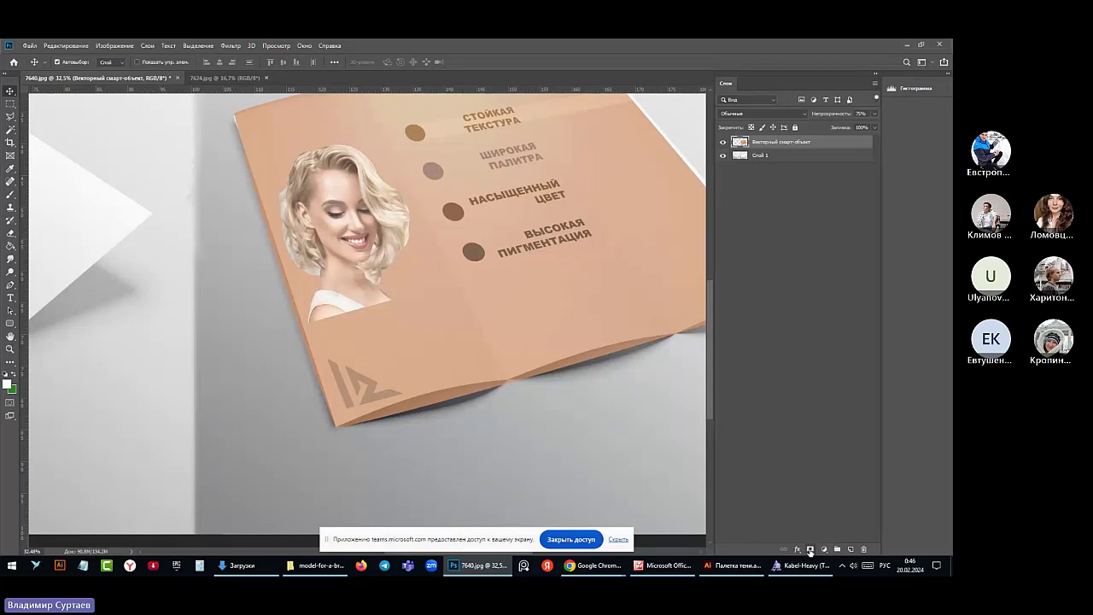
Add a layer mask to the brochure layer and paint out its lower edge
click(811, 549)
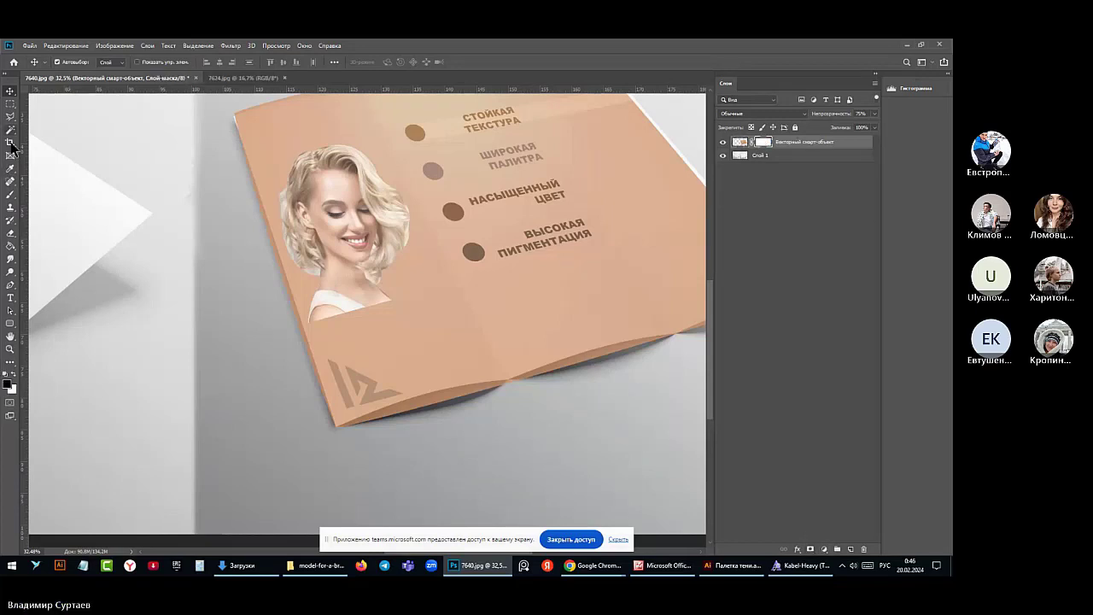
click(10, 195)
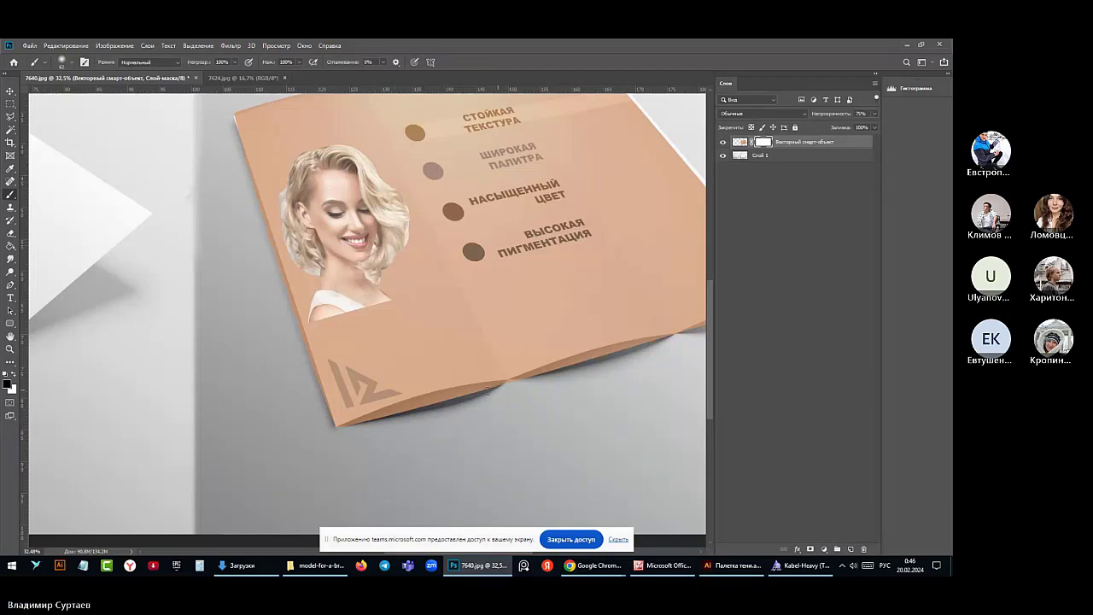
drag(512, 390, 355, 428)
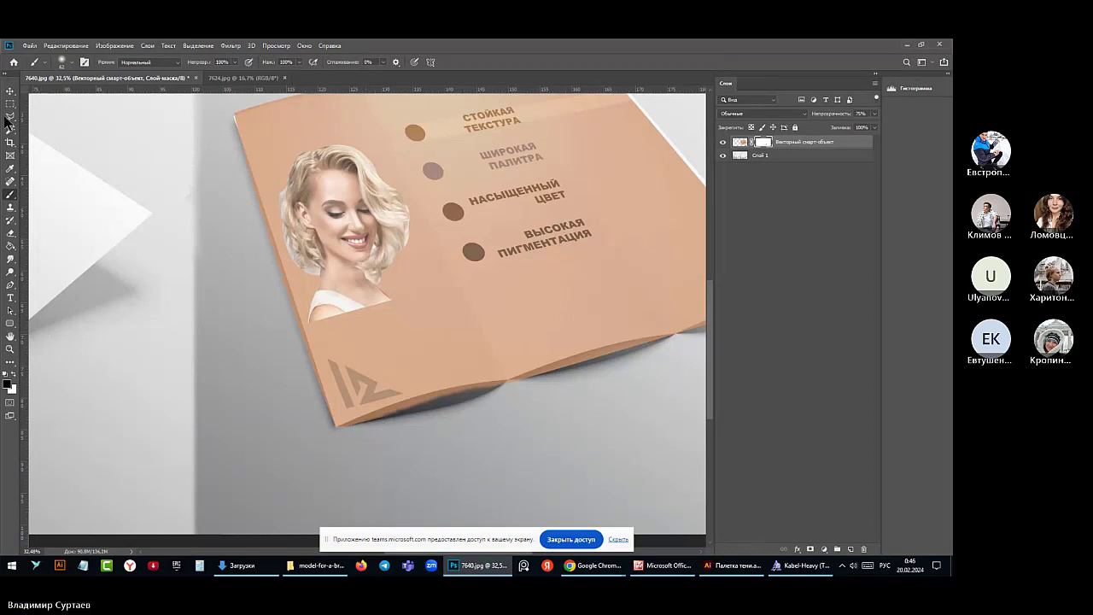
key(l)
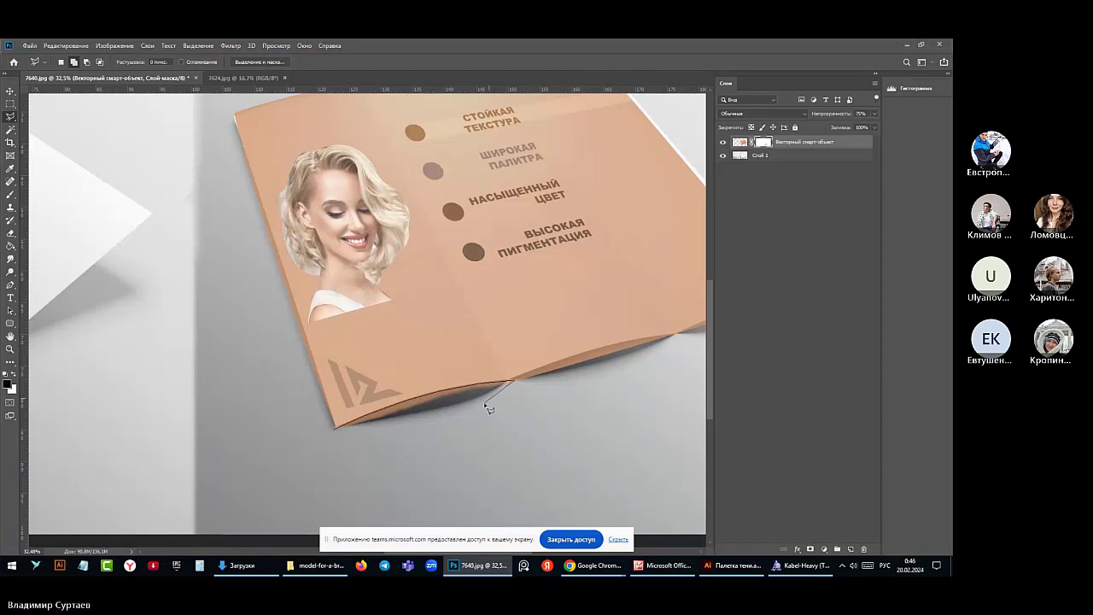
key(Escape)
Trace a closed Polygonal Lasso outline from the bottom-left corner to the right tip and around the shadow strip
click(338, 425)
drag(645, 348, 365, 396)
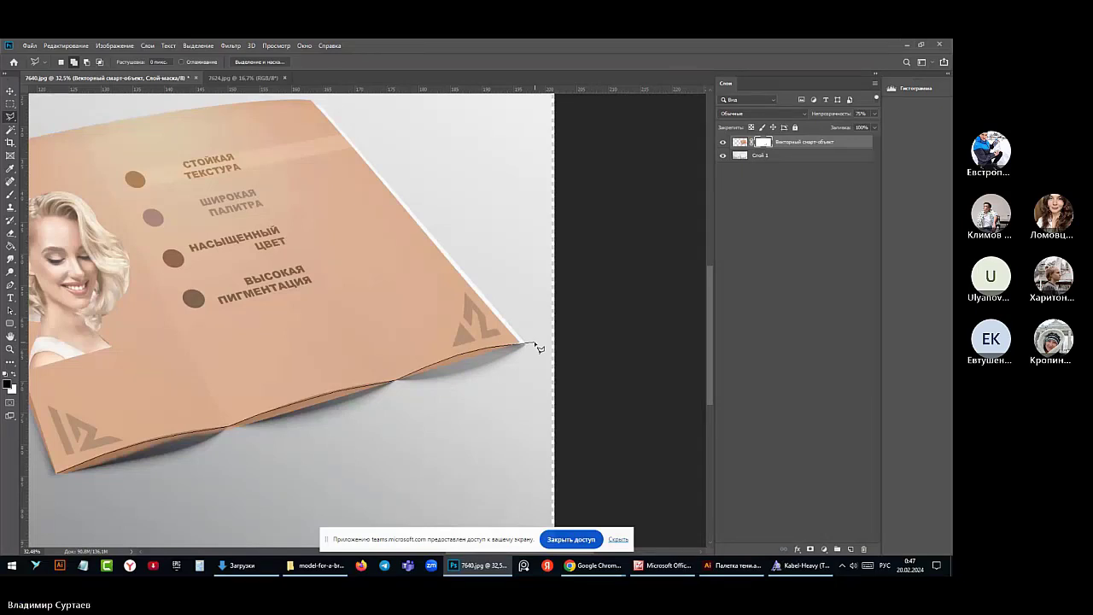
click(534, 342)
click(523, 369)
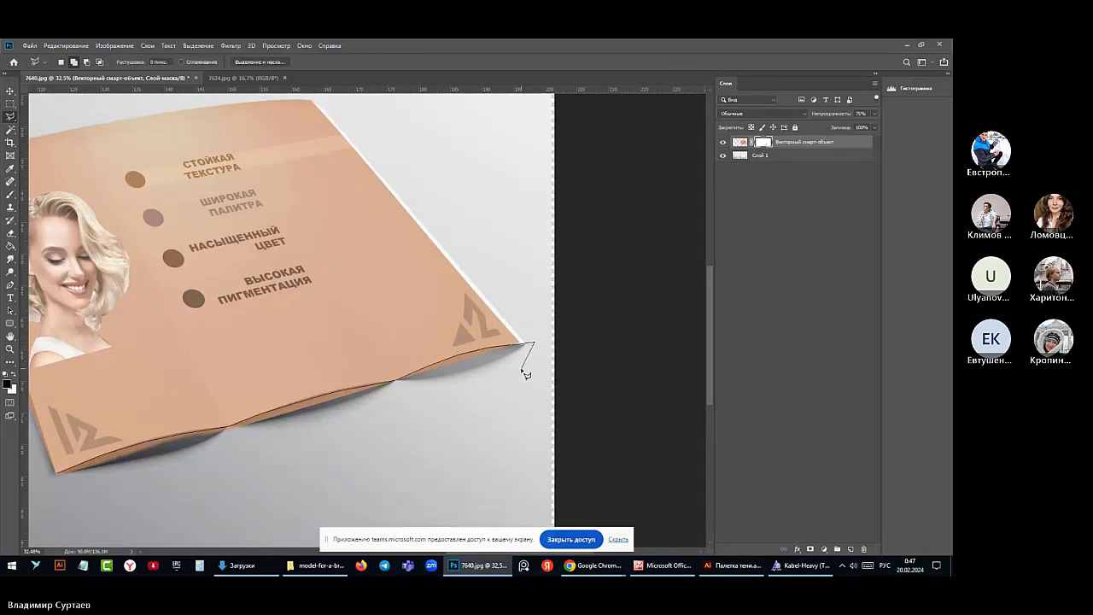
click(263, 463)
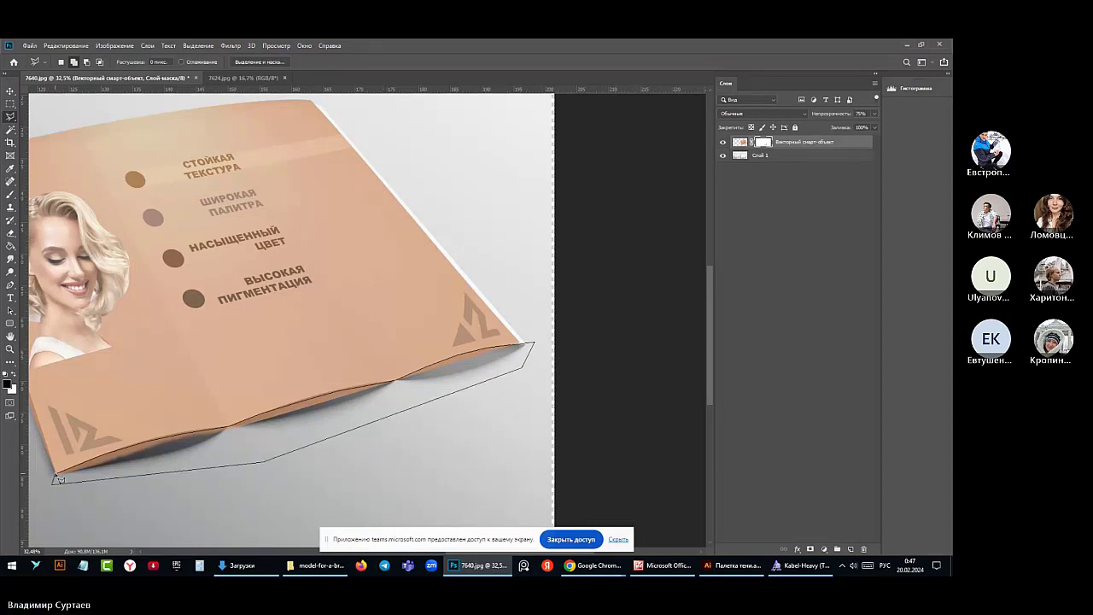
click(58, 479)
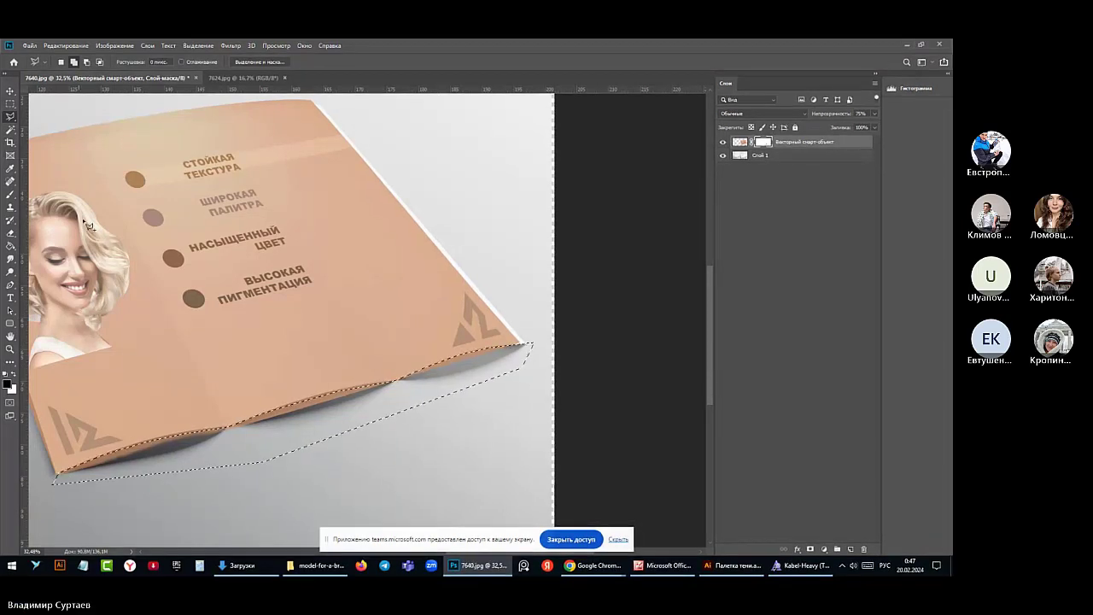
Disable the brochure layer's mask
click(67, 45)
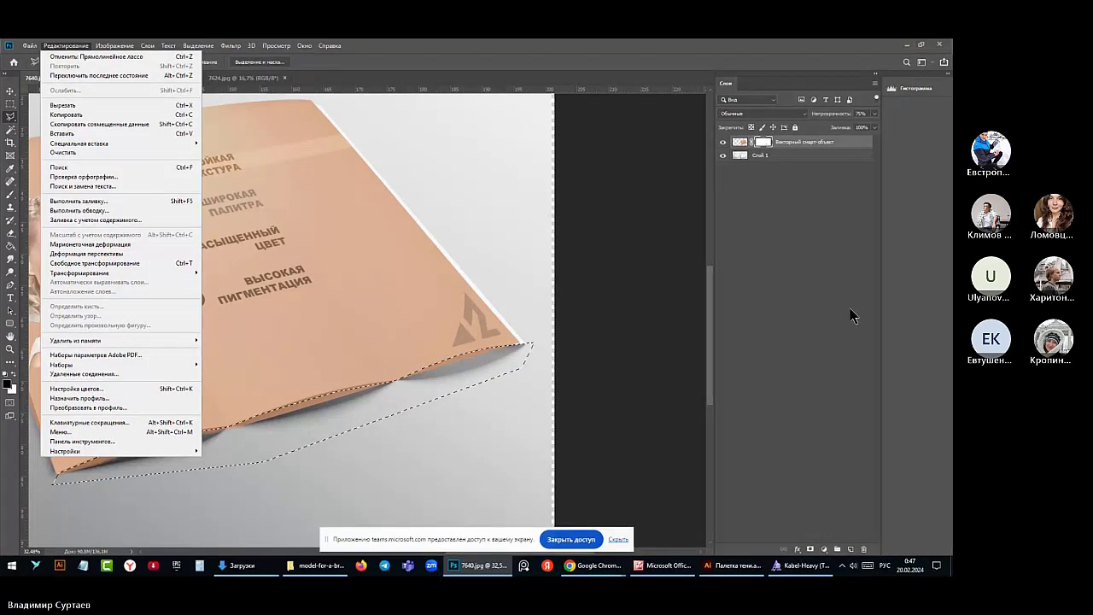
right_click(806, 142)
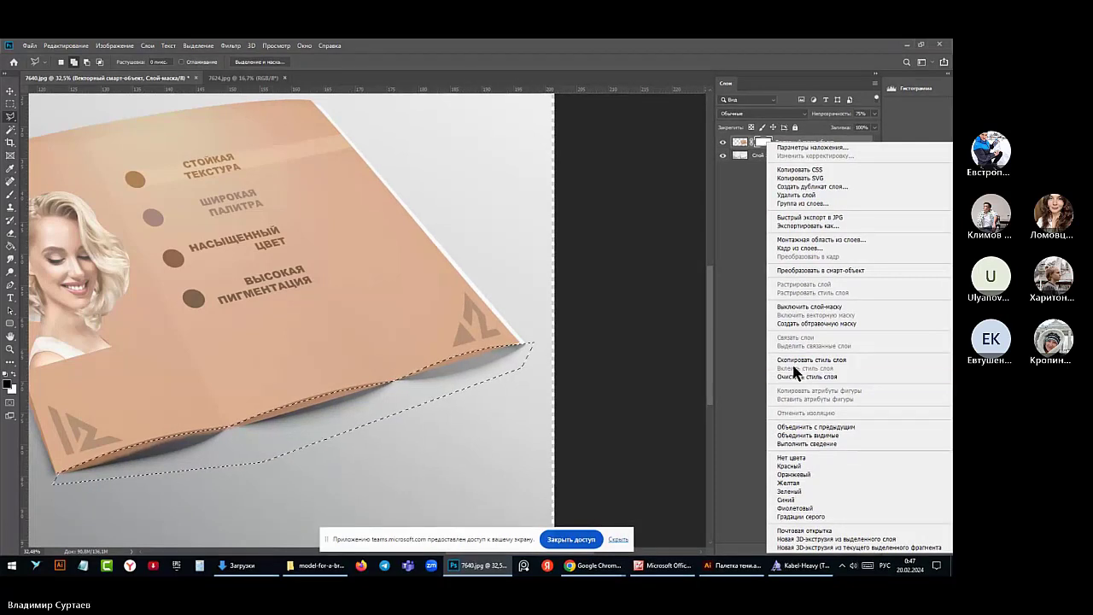
click(838, 315)
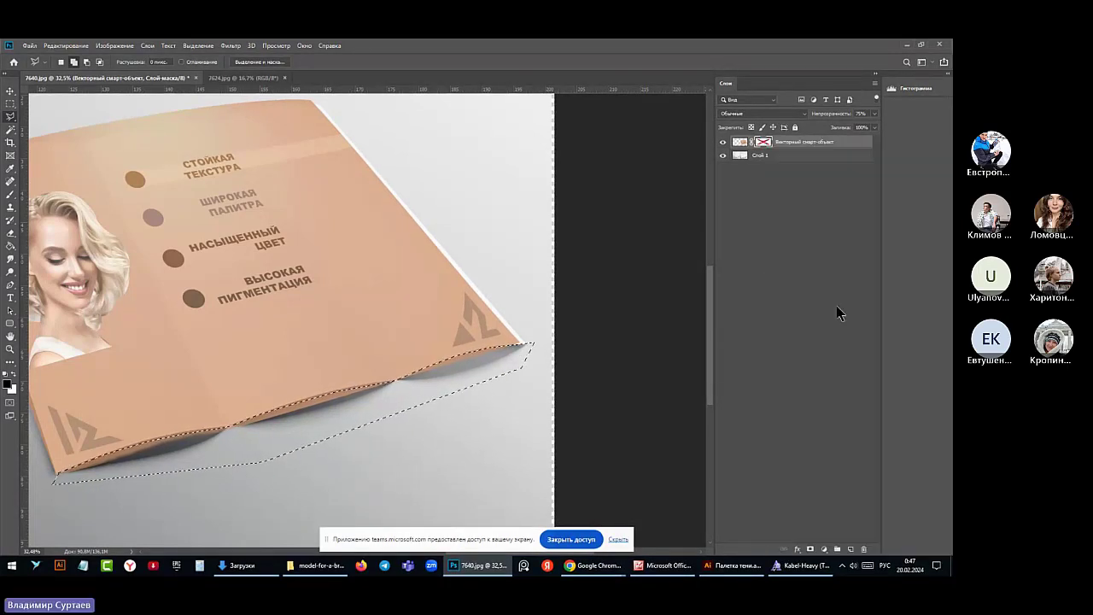
Target the layer pixels, clear the brochure overhang inside the selection, and deselect
click(63, 45)
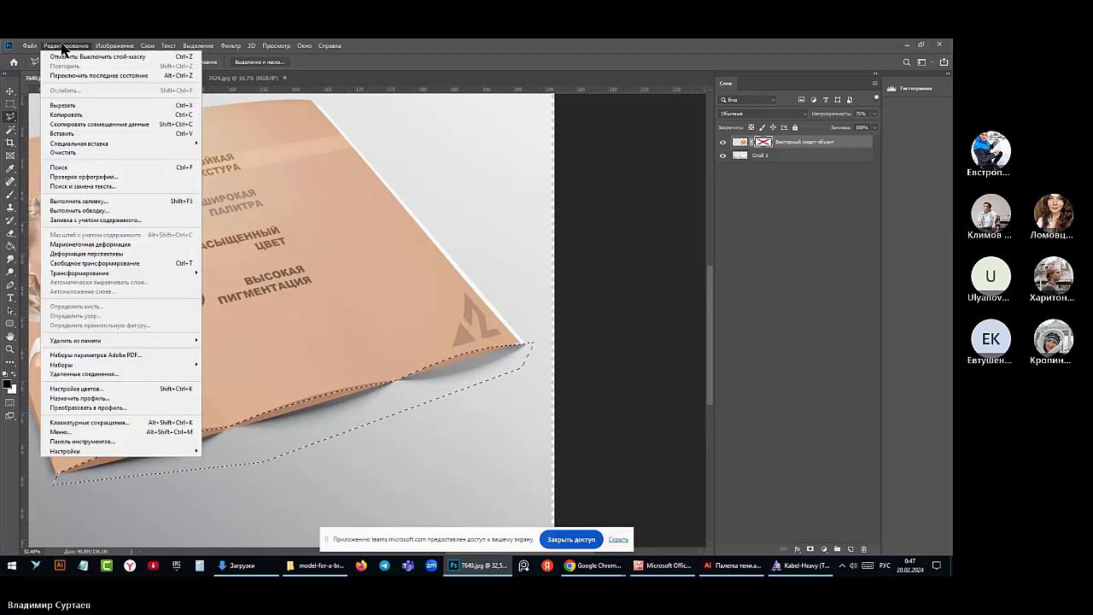
click(62, 152)
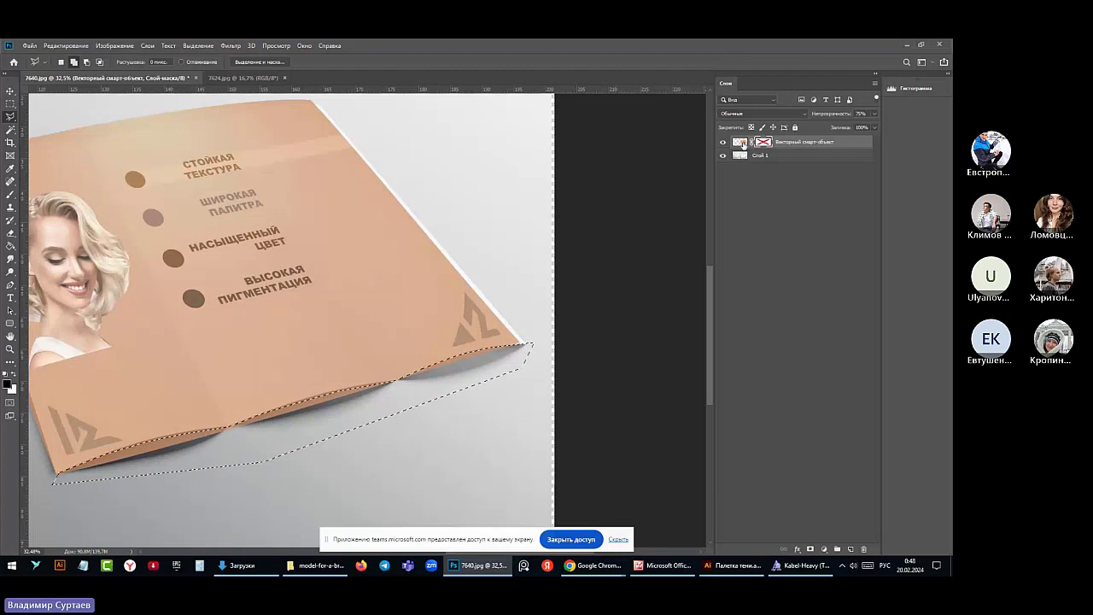
key(ctrl+2)
click(65, 45)
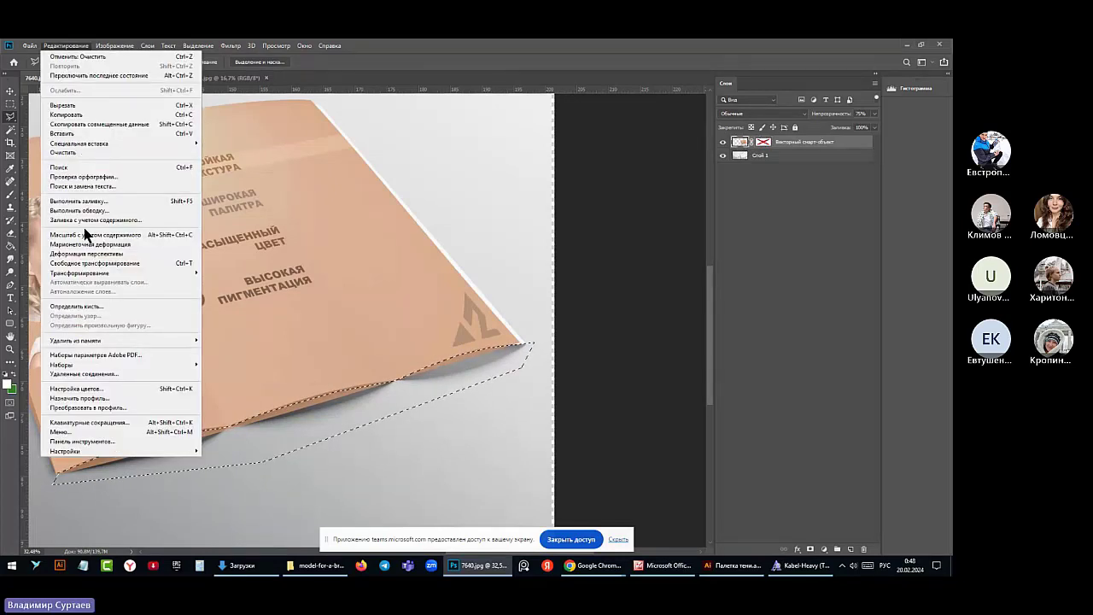
click(63, 152)
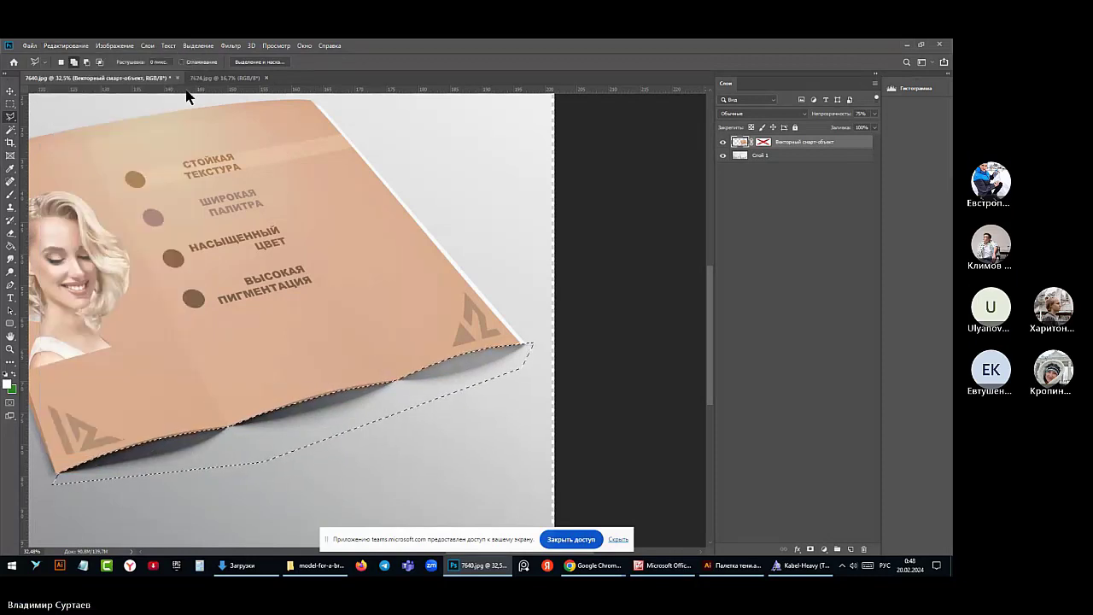
click(198, 45)
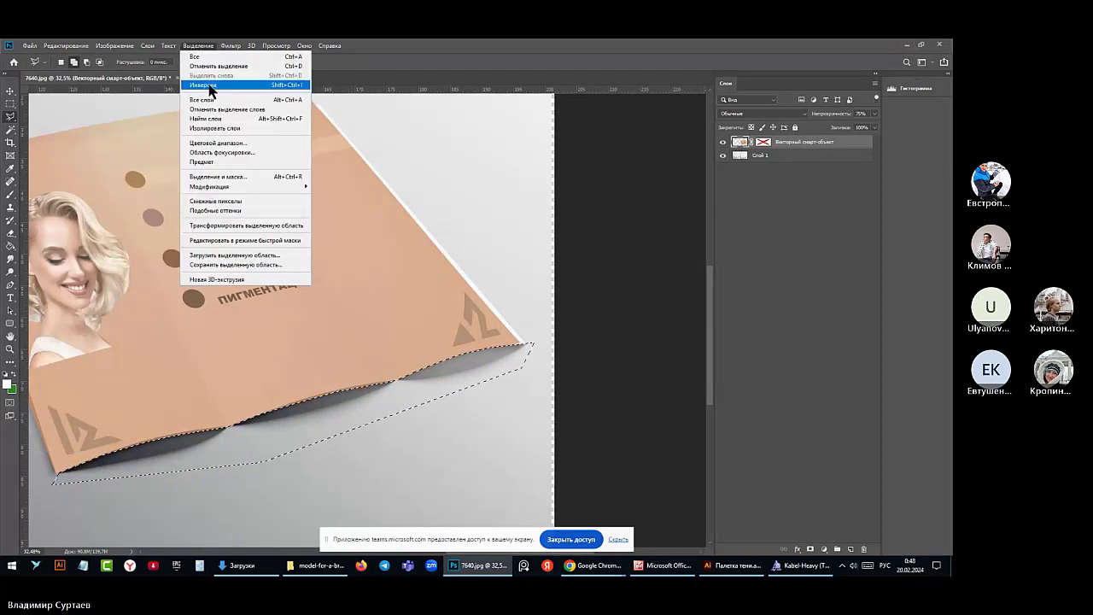
click(215, 65)
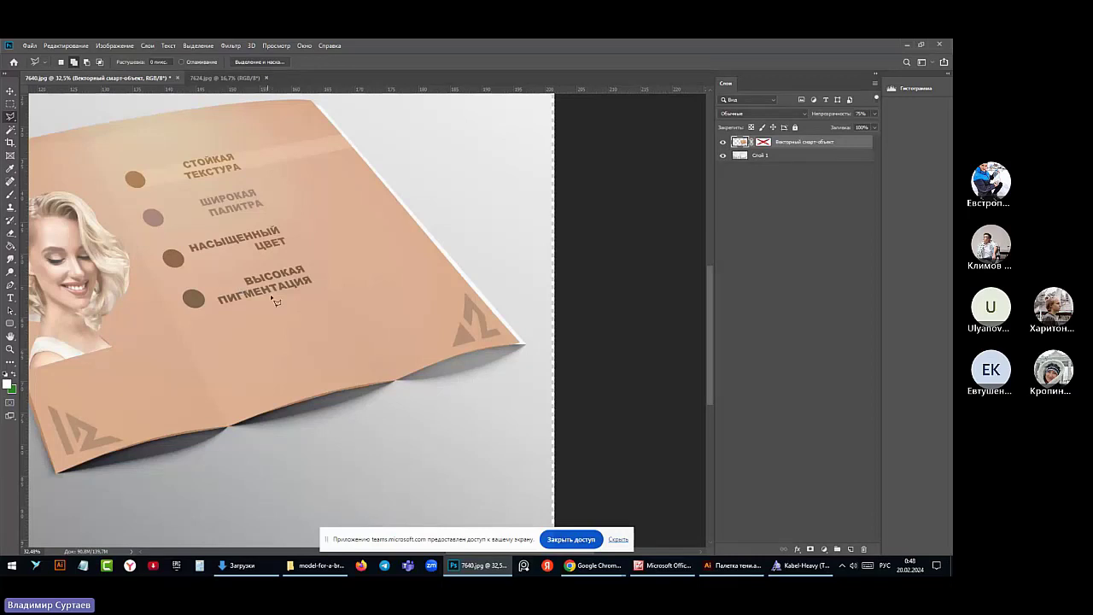
Zoom in and lasso the thin sliver along the brochure's right edge, from top corner to lower-right corner
scroll(339, 314, down, 2)
scroll(229, 154, up, 2)
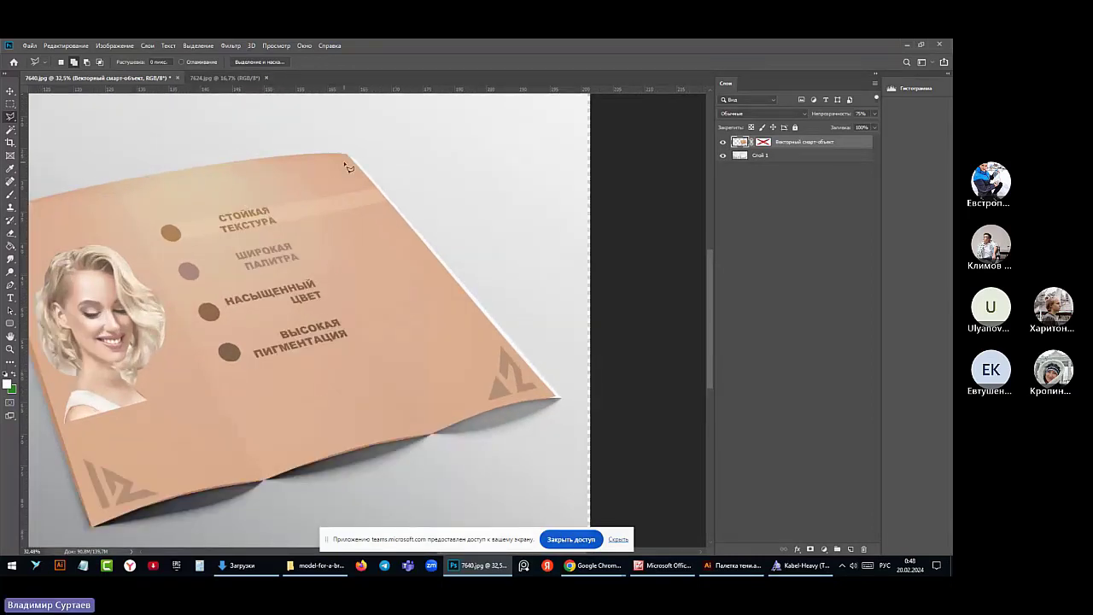
scroll(304, 186, down, 1)
scroll(181, 191, down, 2)
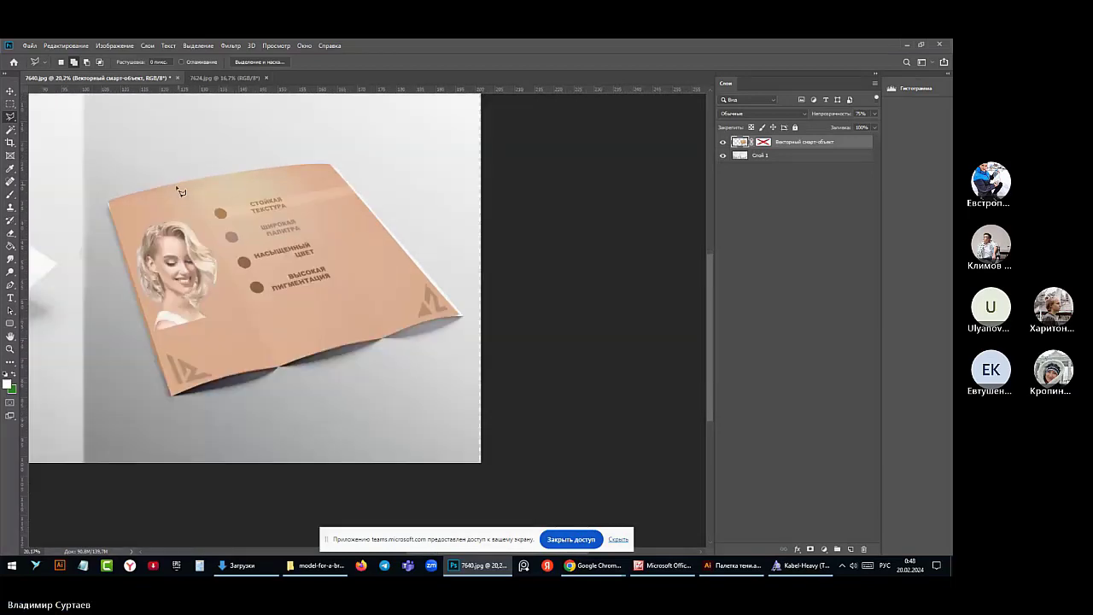
scroll(109, 192, up, 3)
scroll(110, 192, down, 1)
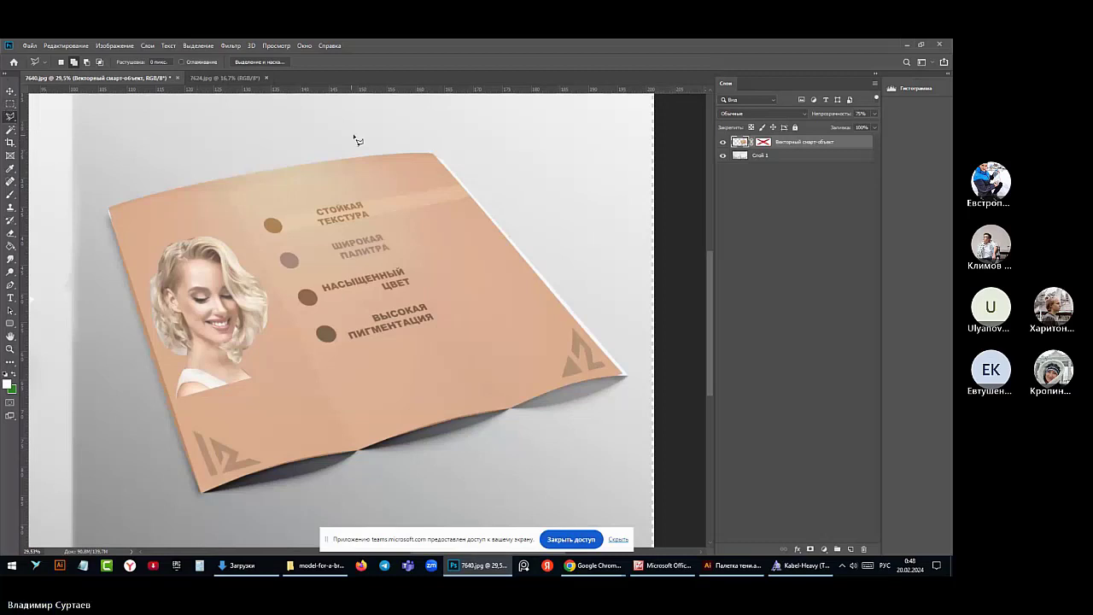
click(410, 149)
click(425, 151)
click(627, 374)
click(429, 151)
click(66, 45)
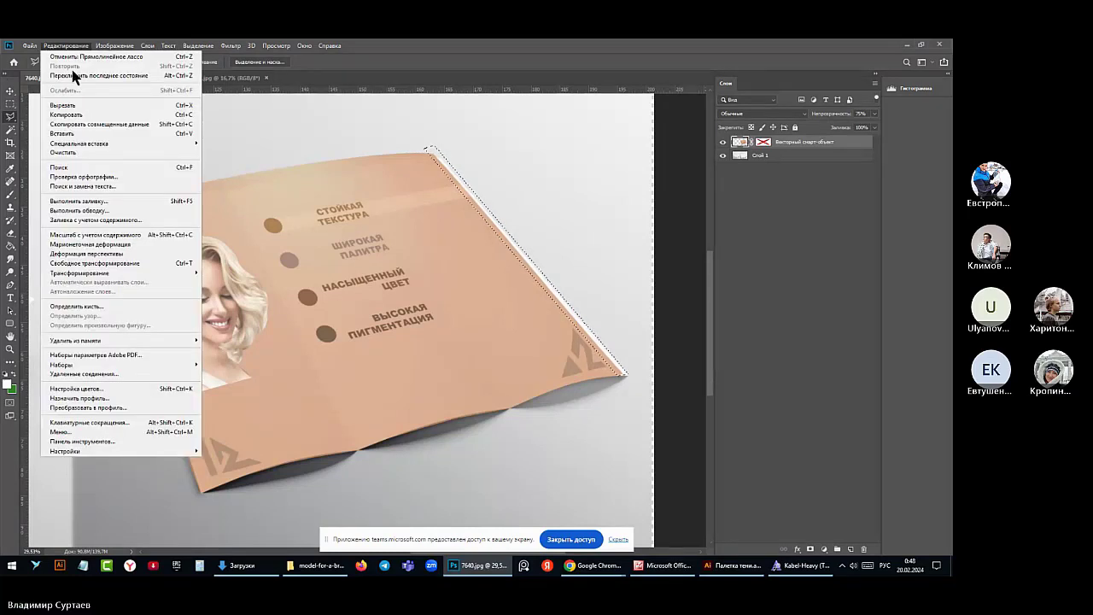
Free-transform the selected edge strip, undo the stretch, and apply it at 100%
click(86, 263)
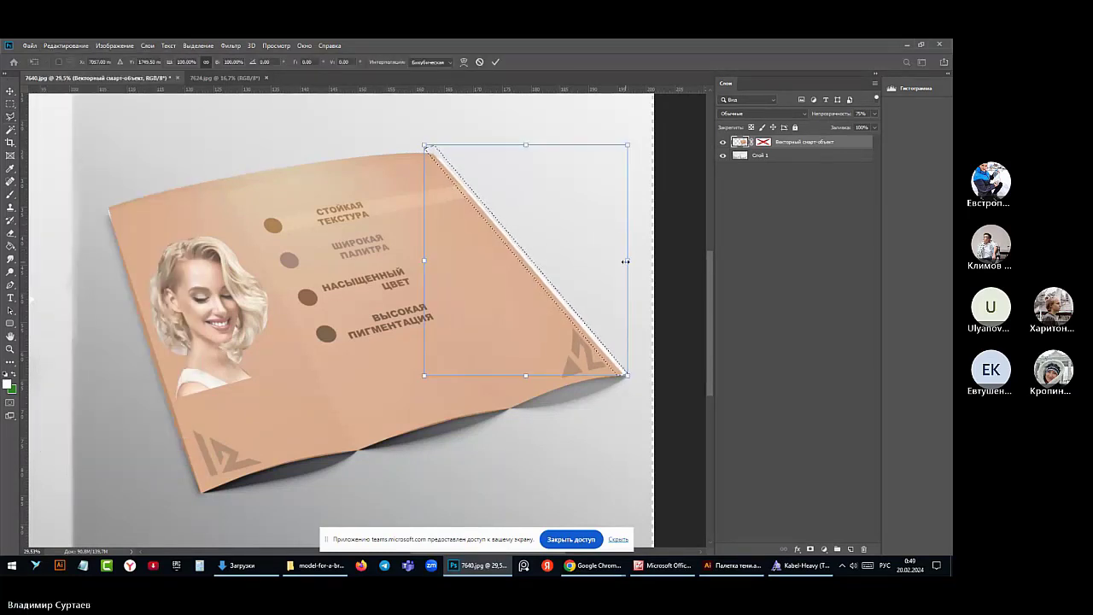
drag(626, 262, 641, 253)
key(ctrl+z)
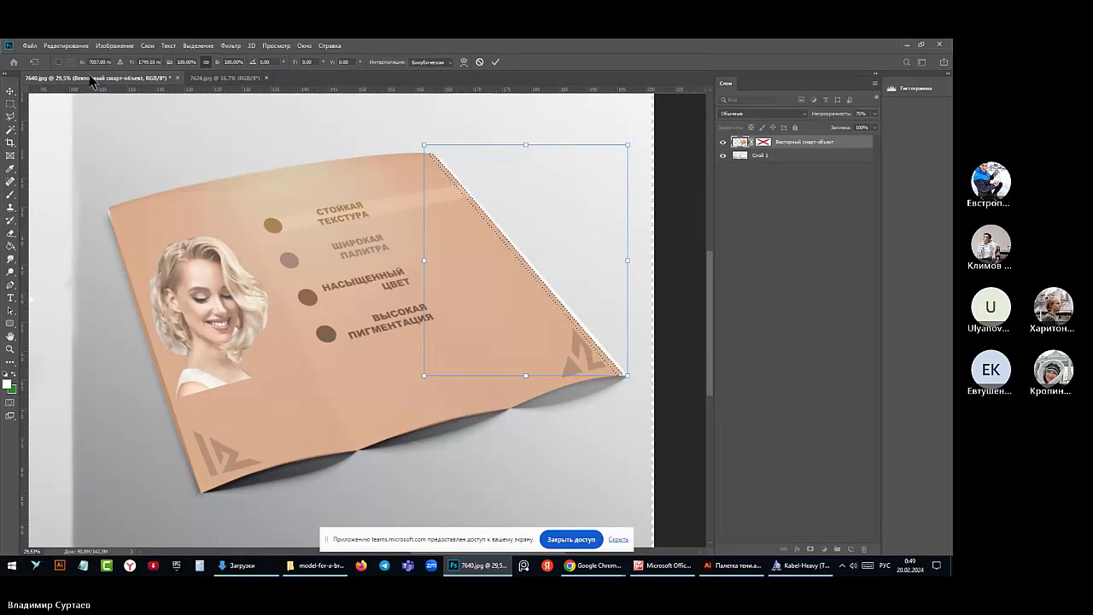
click(198, 45)
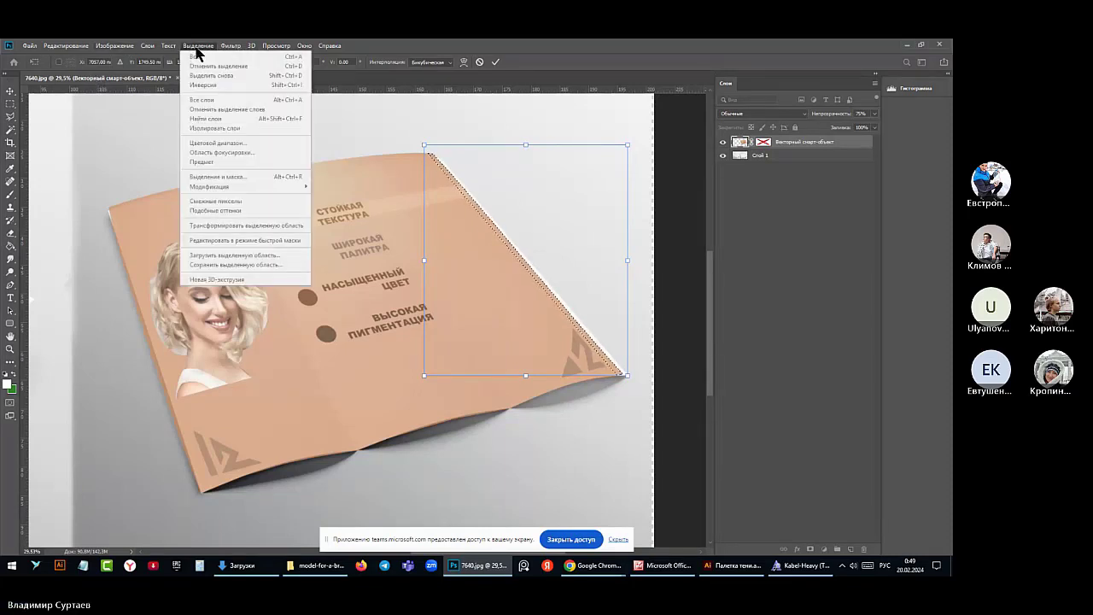
click(7, 94)
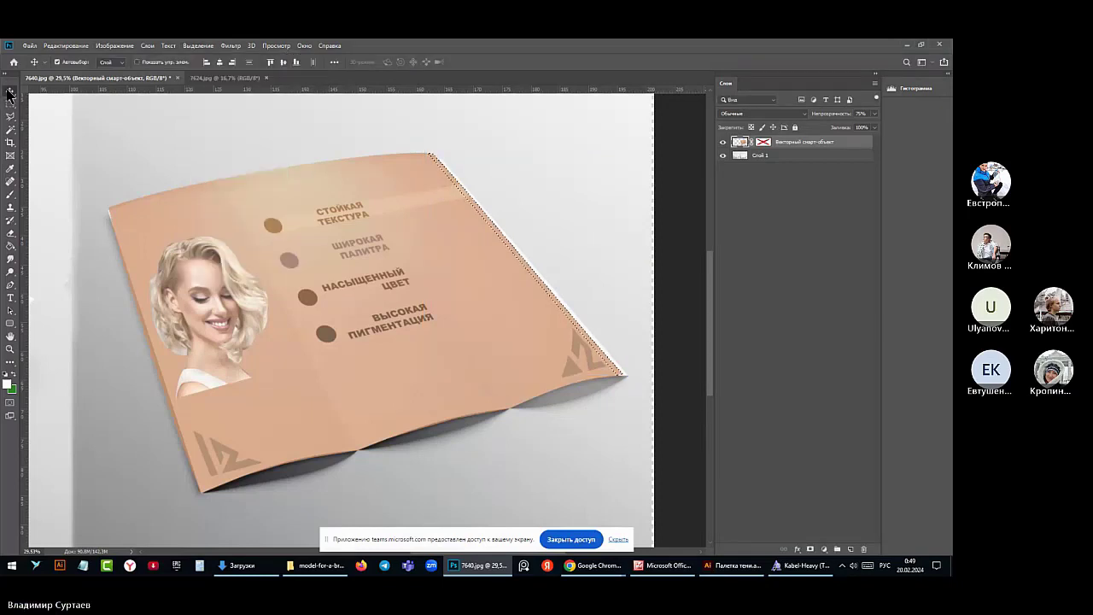
Transform the selection outline, reset it to its original size, and commit the transform
click(198, 45)
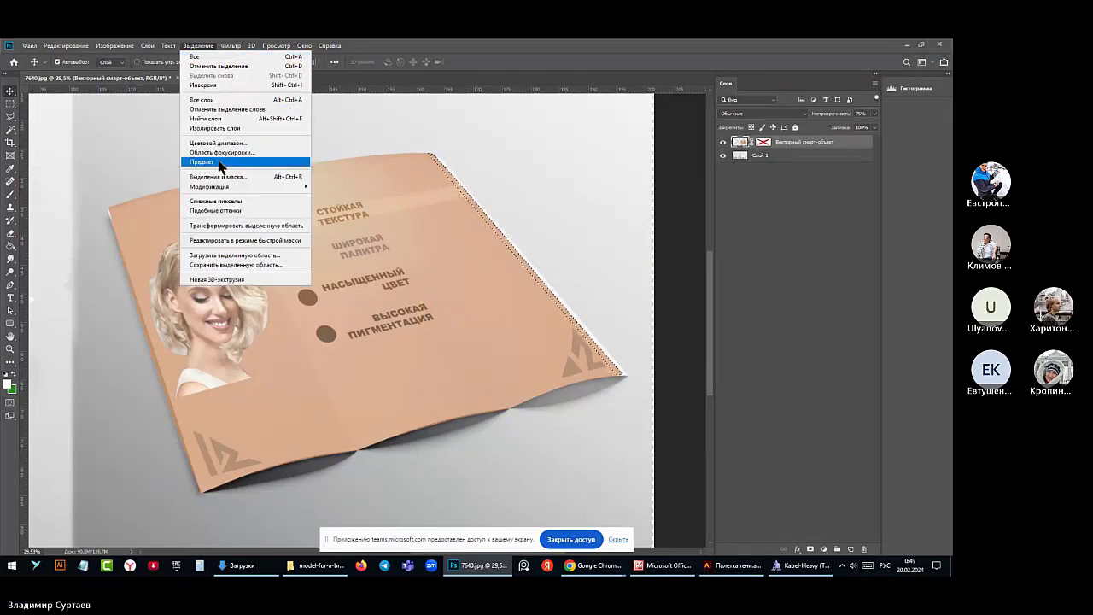
click(222, 225)
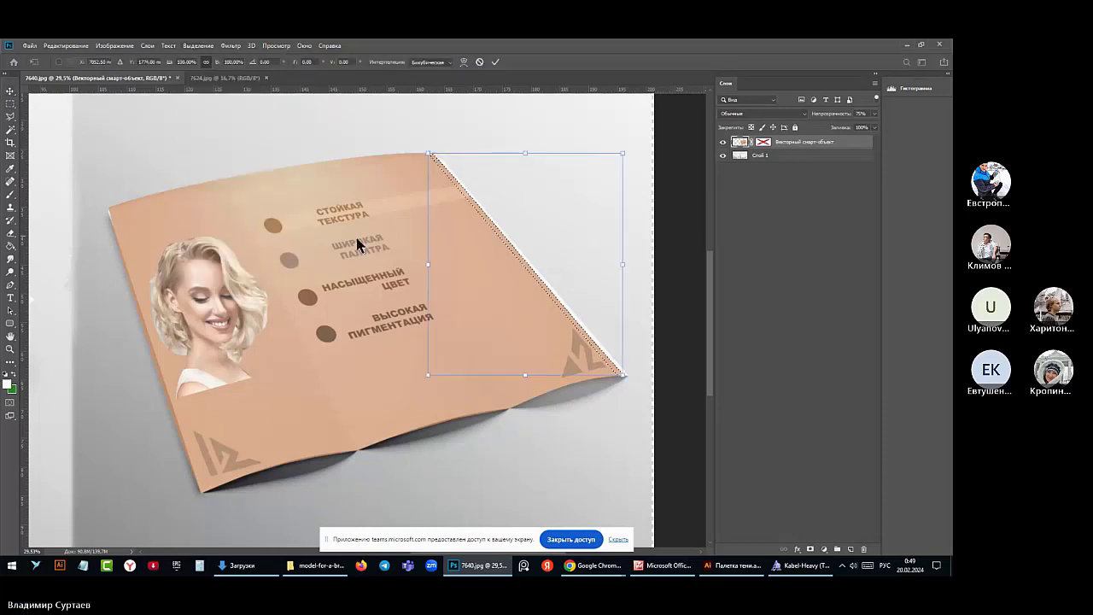
drag(623, 155, 476, 188)
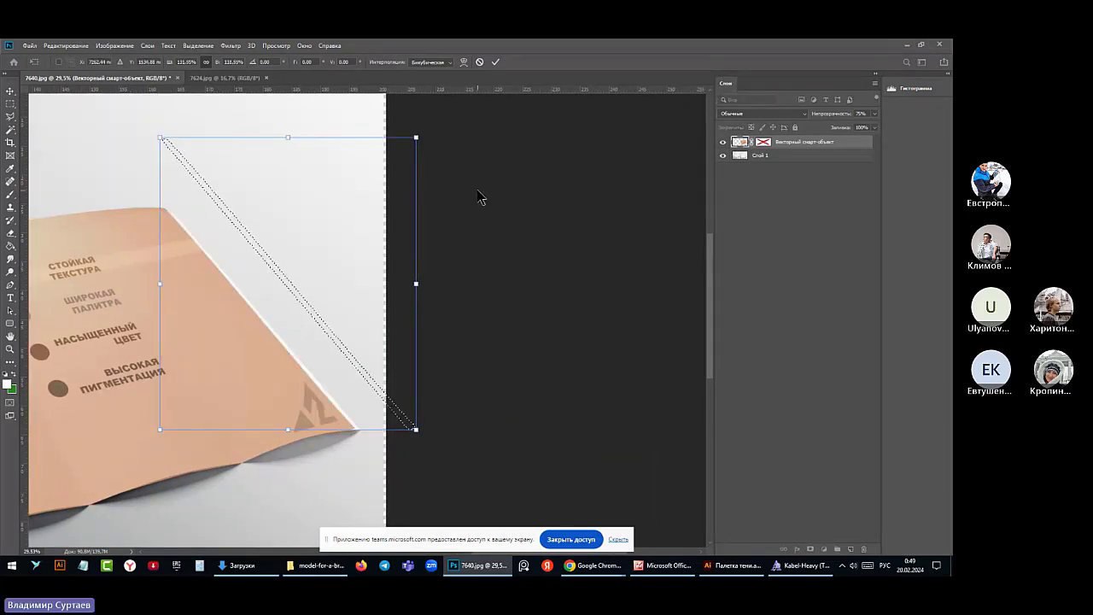
key(ctrl+z)
scroll(222, 208, down, 1)
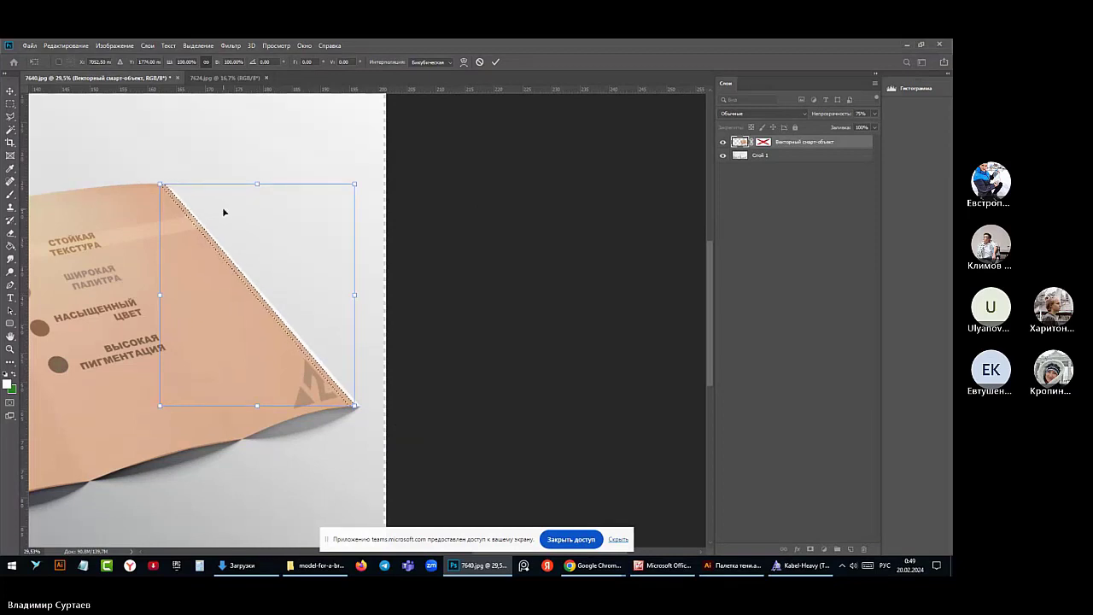
scroll(222, 209, up, 1)
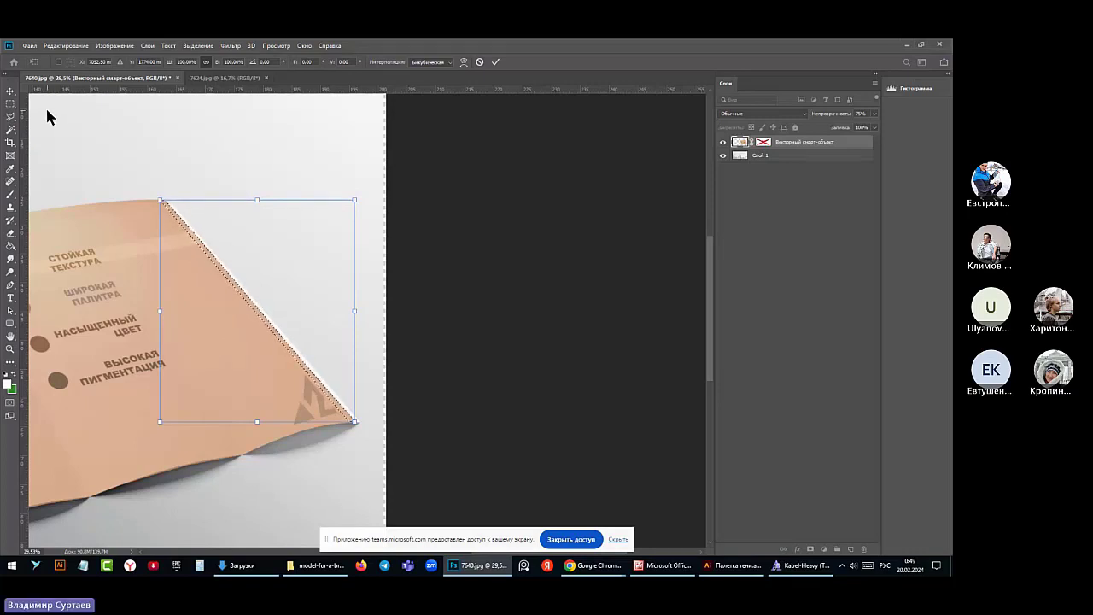
click(10, 94)
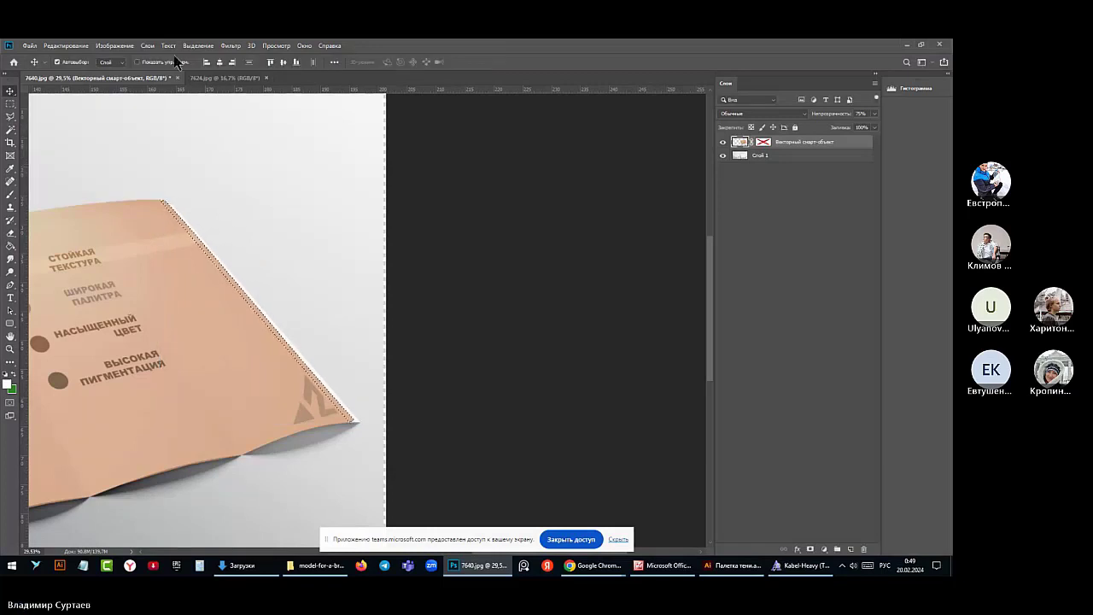
Deselect the edge slice and check the brochure edge
click(198, 45)
click(213, 66)
scroll(291, 221, down, 1)
scroll(283, 219, down, 2)
scroll(257, 222, up, 3)
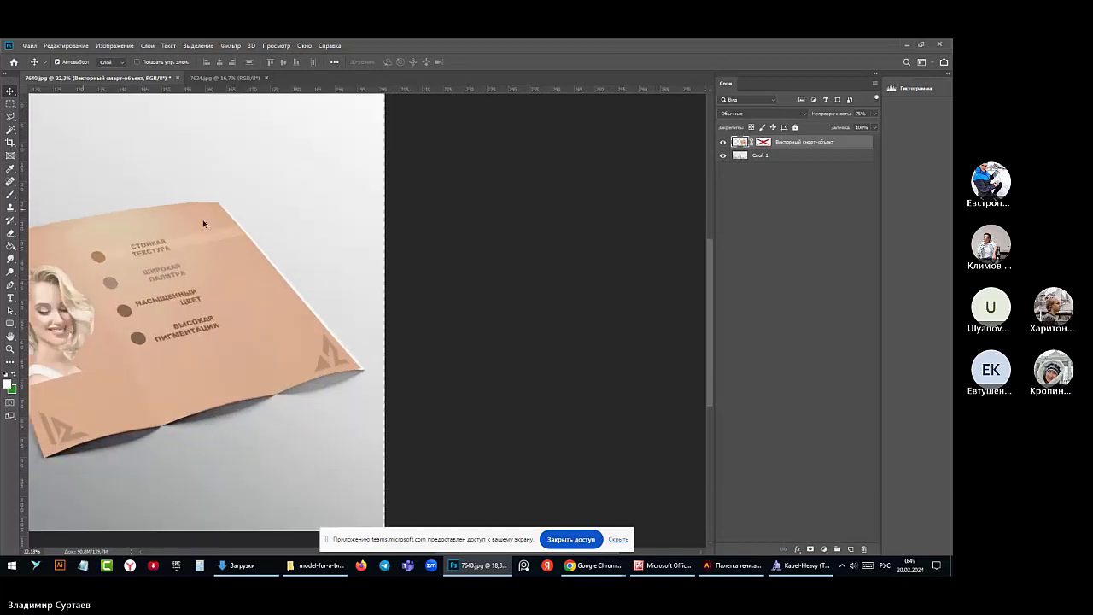
scroll(204, 224, up, 2)
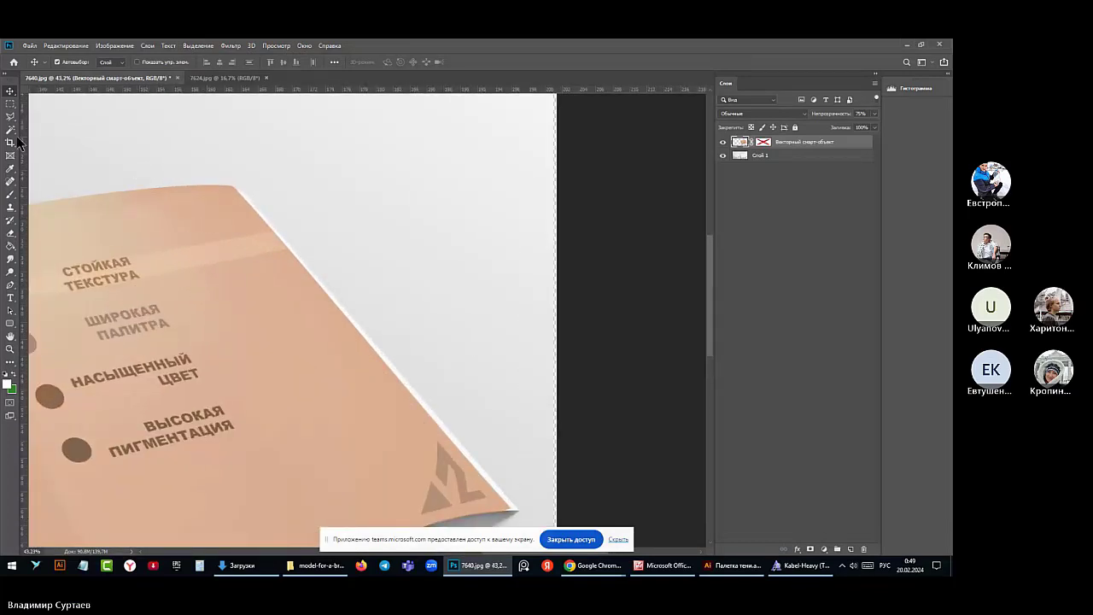
Set the Clone Stamp brush to 72 px, try a clone over the top corner, then undo it
click(11, 208)
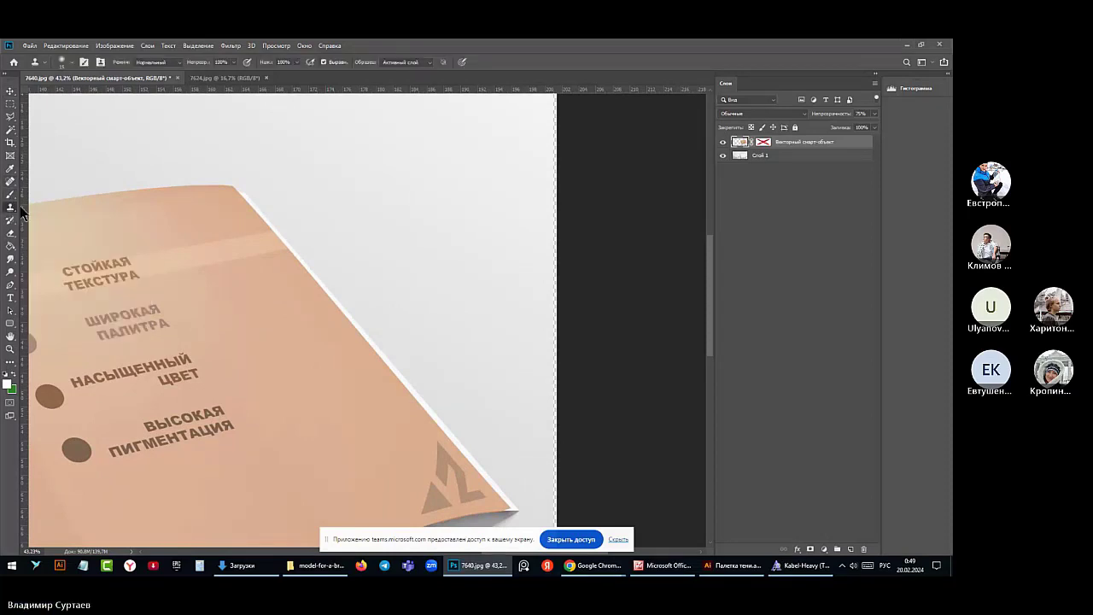
click(62, 61)
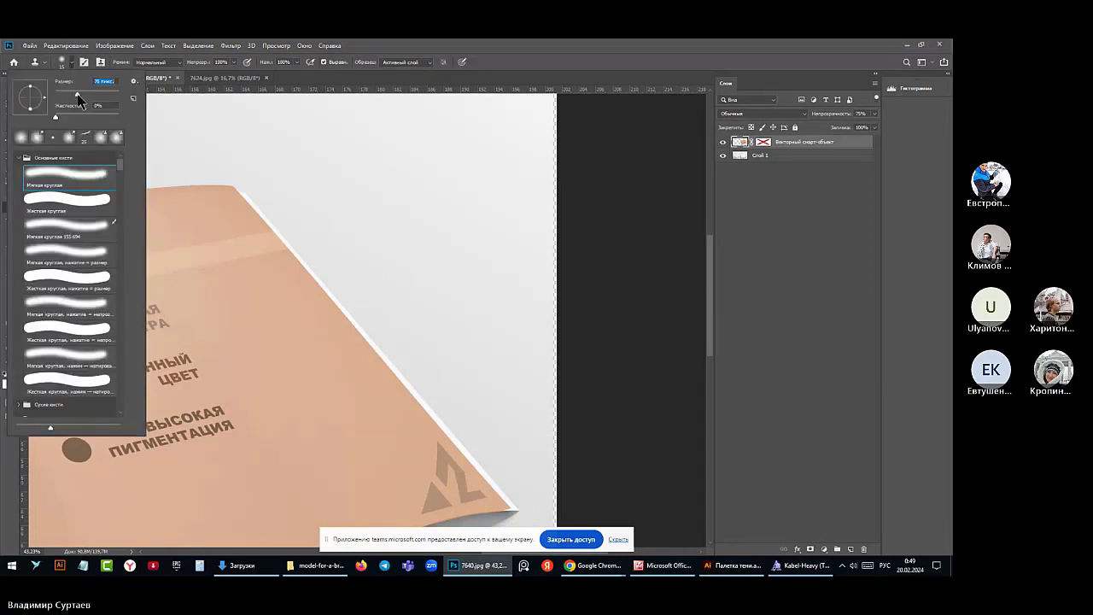
drag(59, 96, 92, 94)
key(Return)
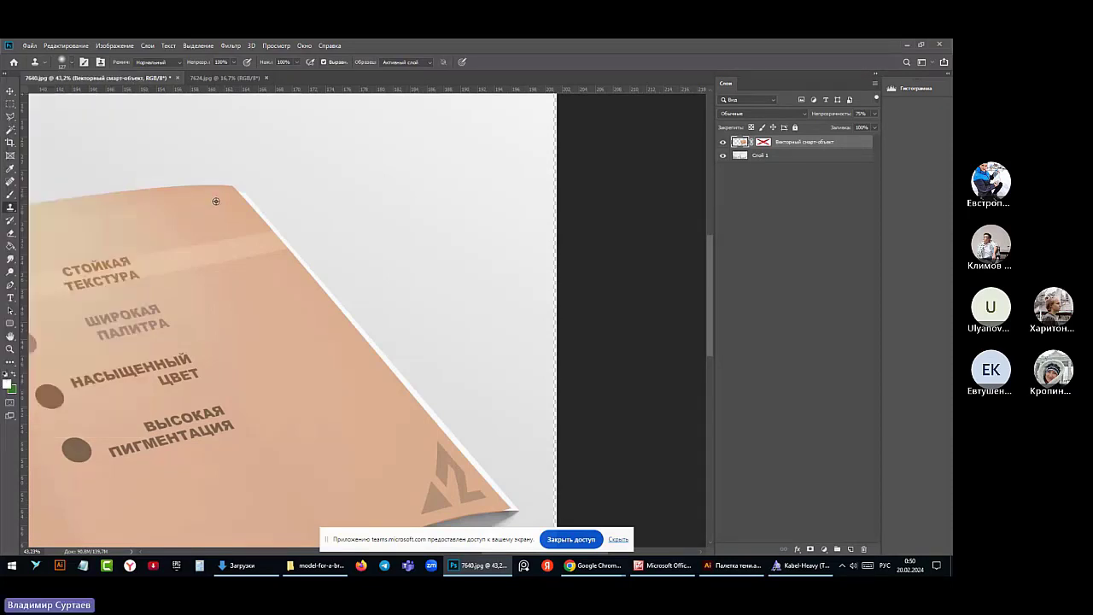
mouse_move(234, 189)
mouse_down()
mouse_move(434, 430)
mouse_move(499, 494)
mouse_move(541, 508)
mouse_up()
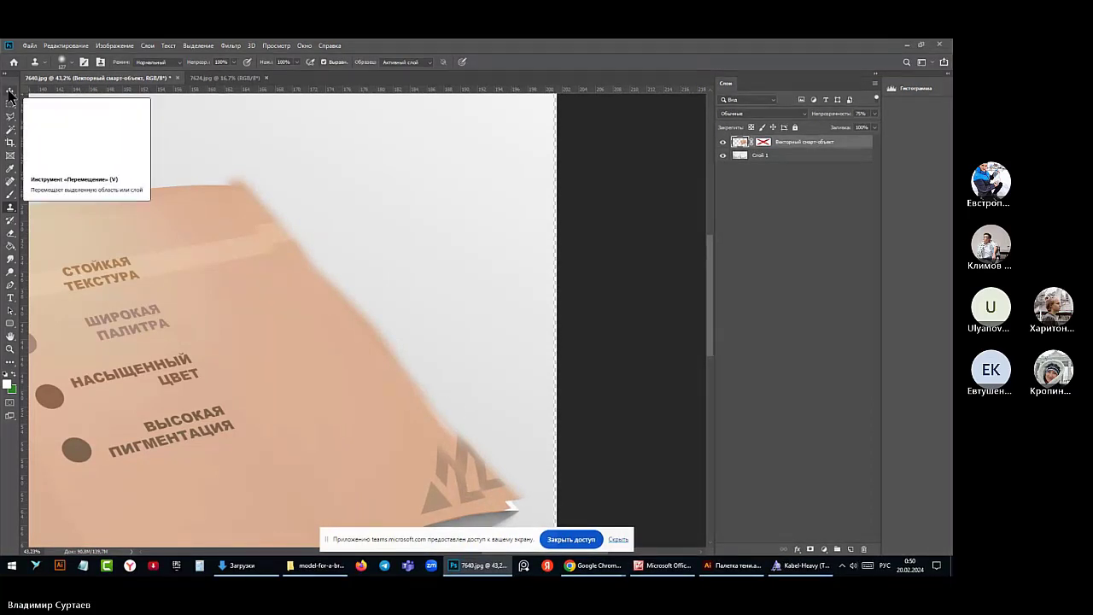
key(ctrl+z)
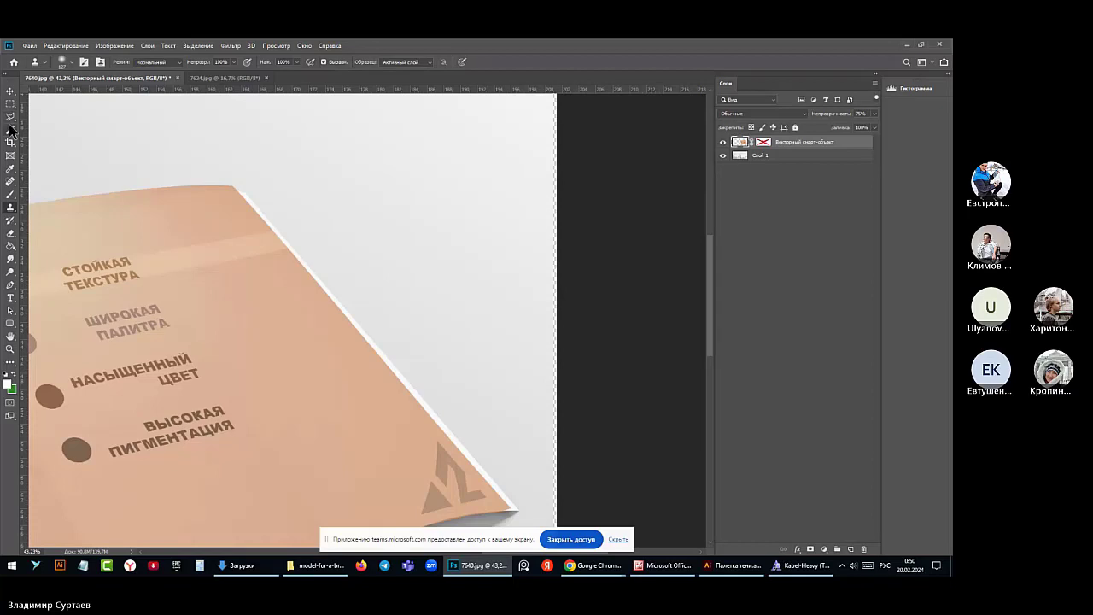
Draw a Polygonal Lasso selection along the brochure's right edge strip, top corner to lower corner
click(10, 115)
click(233, 177)
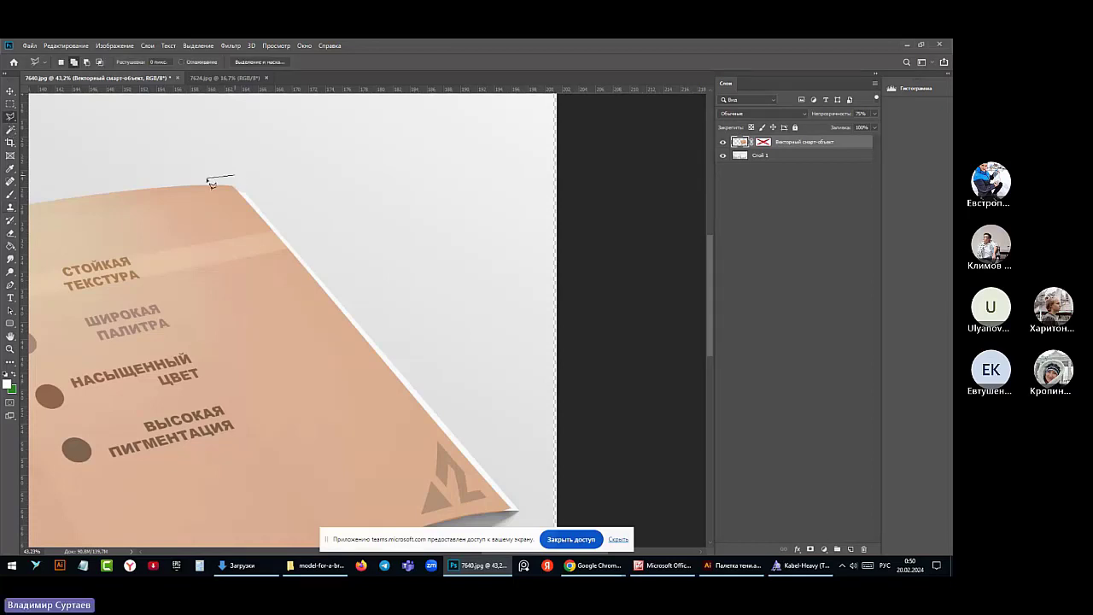
click(218, 182)
click(530, 504)
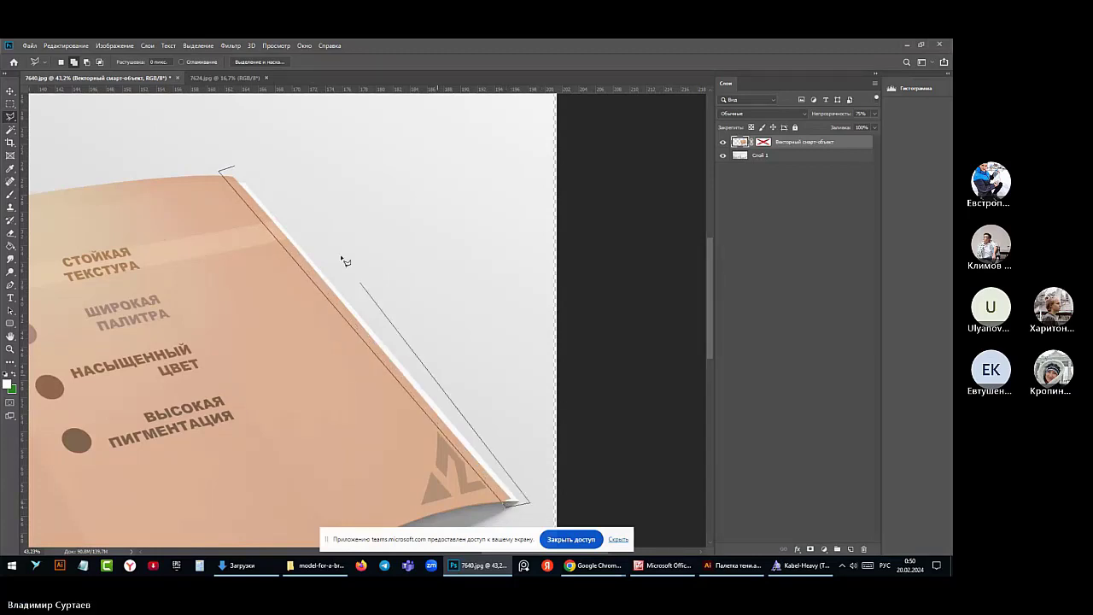
click(238, 172)
Copy the edge strip and paste it onto a new layer, Слой 2
click(66, 45)
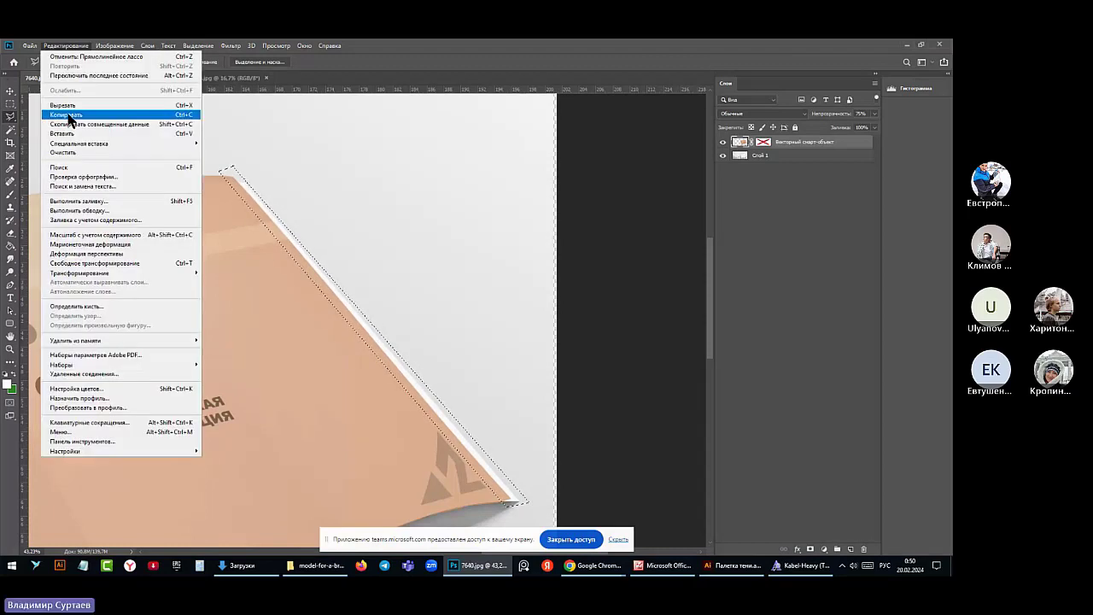
click(65, 114)
click(60, 47)
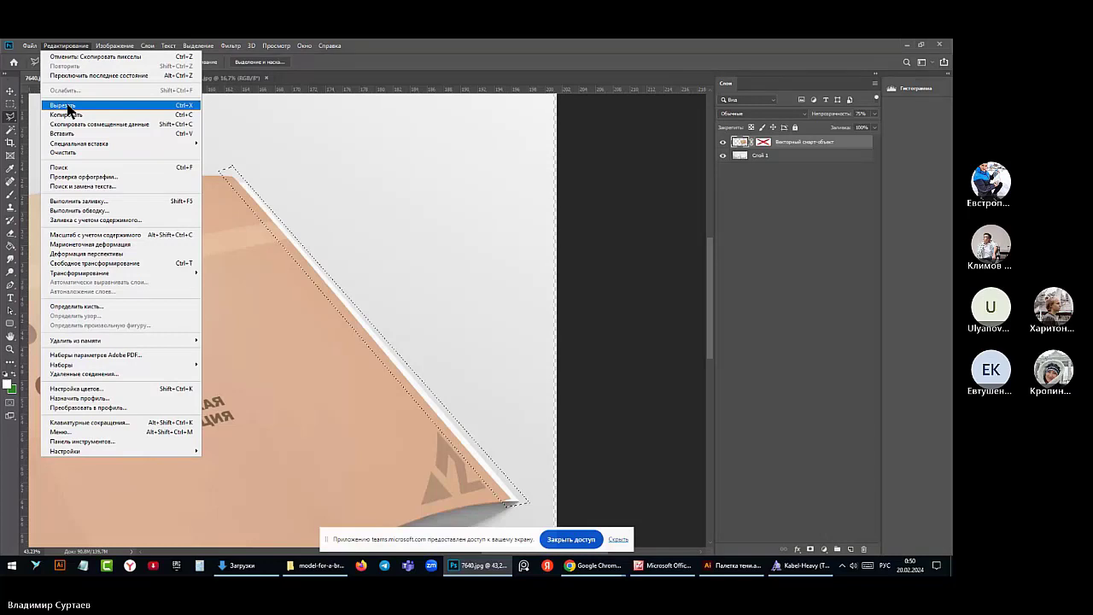
click(60, 133)
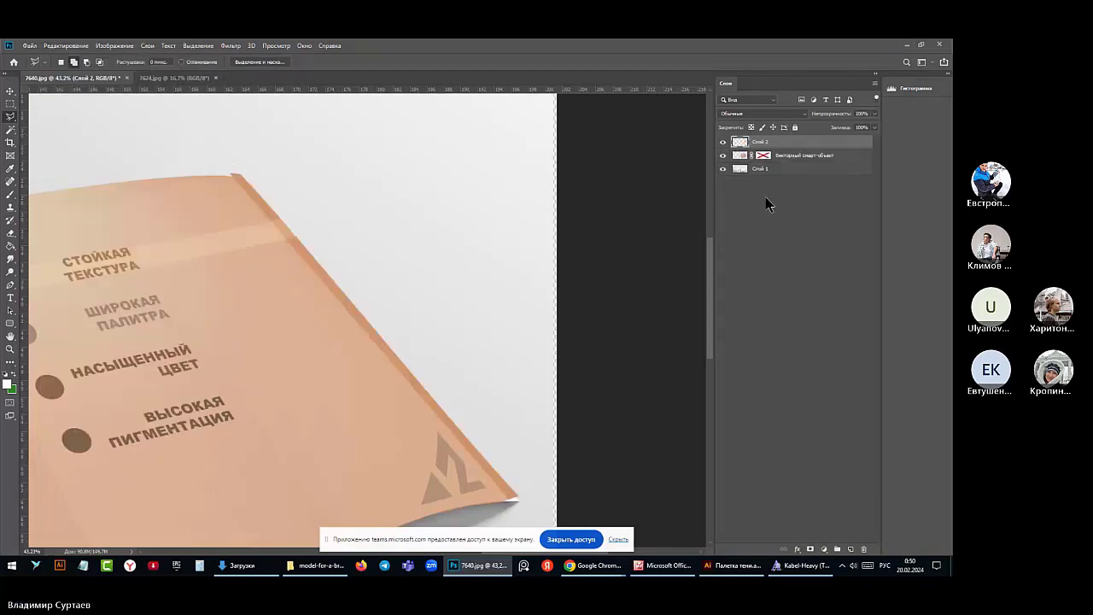
click(846, 155)
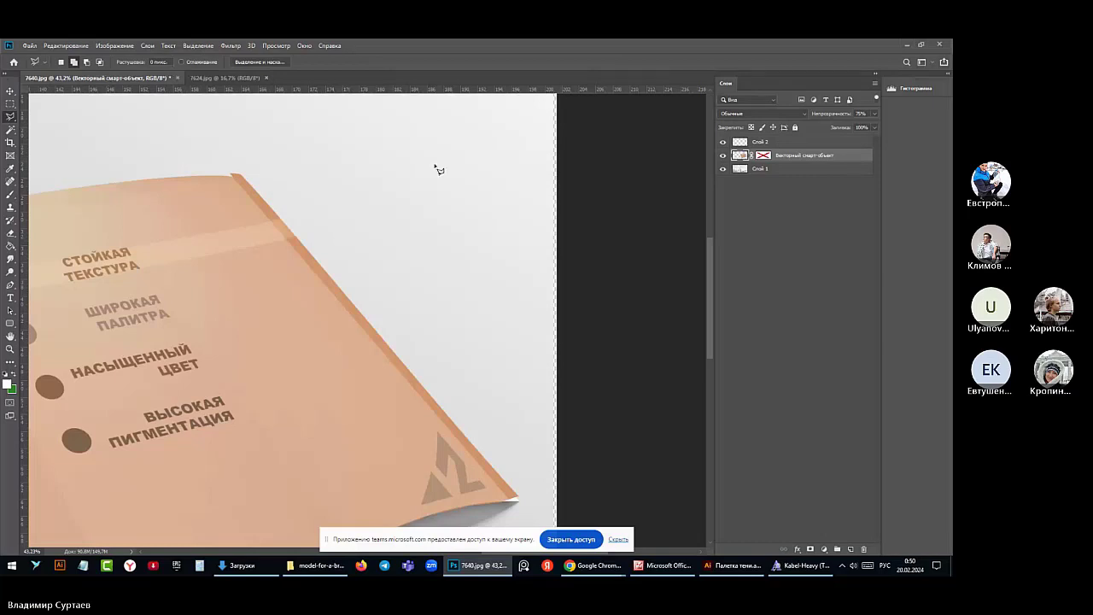
Raise the smart object's opacity to 100 in Blending Options, then set it back to 75%
double_click(845, 158)
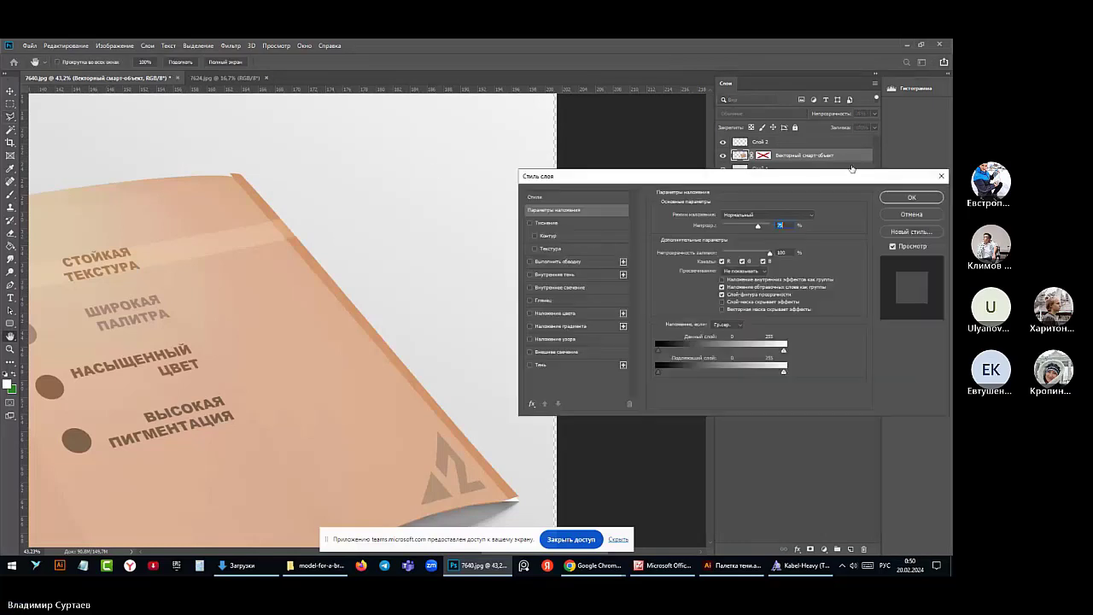
drag(757, 226, 773, 226)
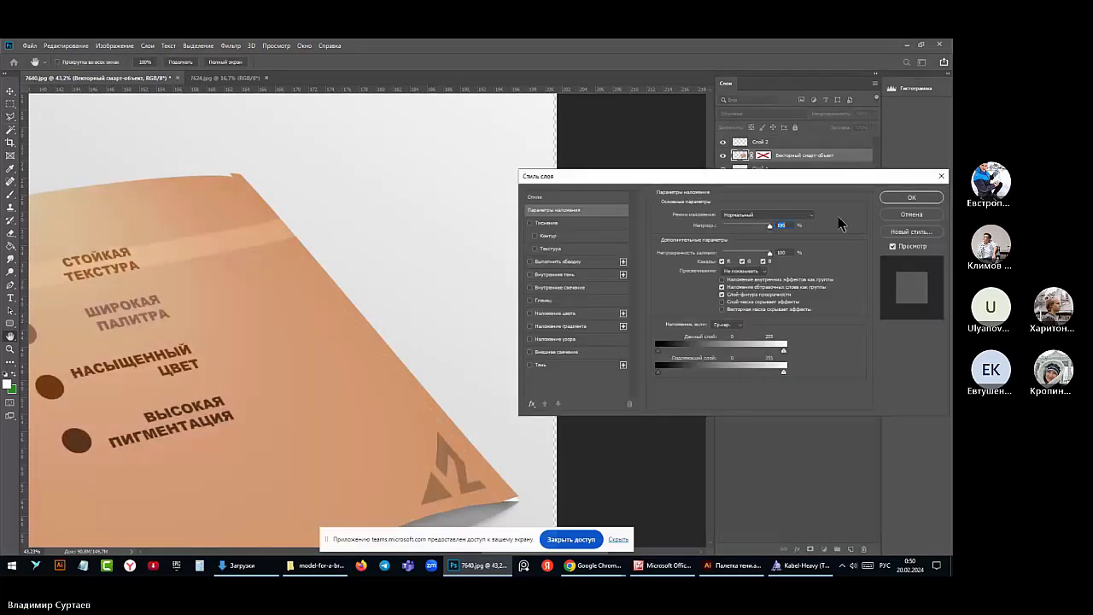
click(909, 198)
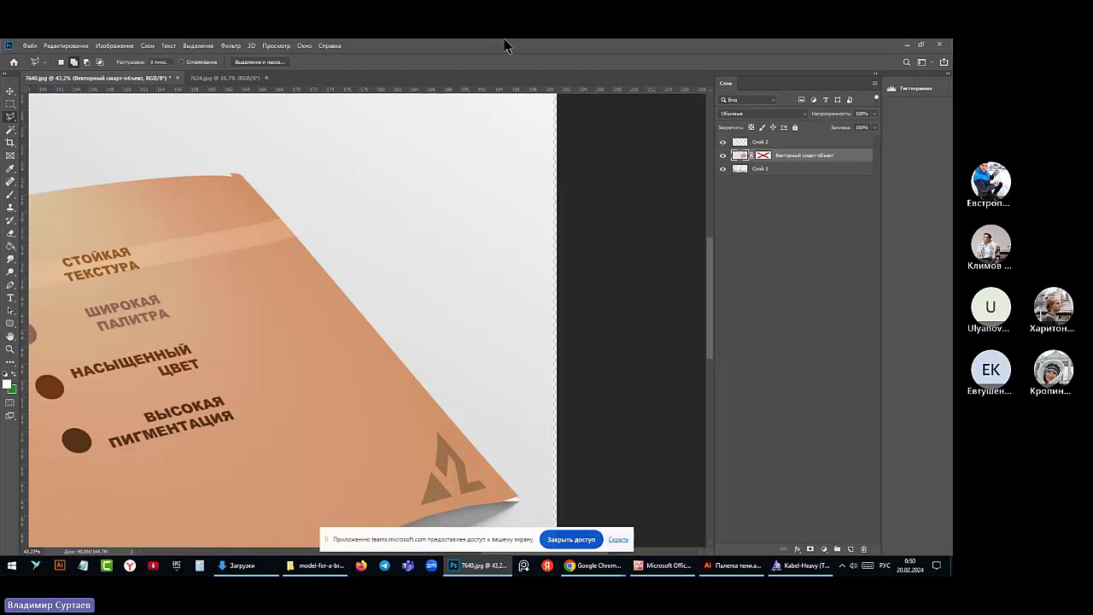
click(11, 90)
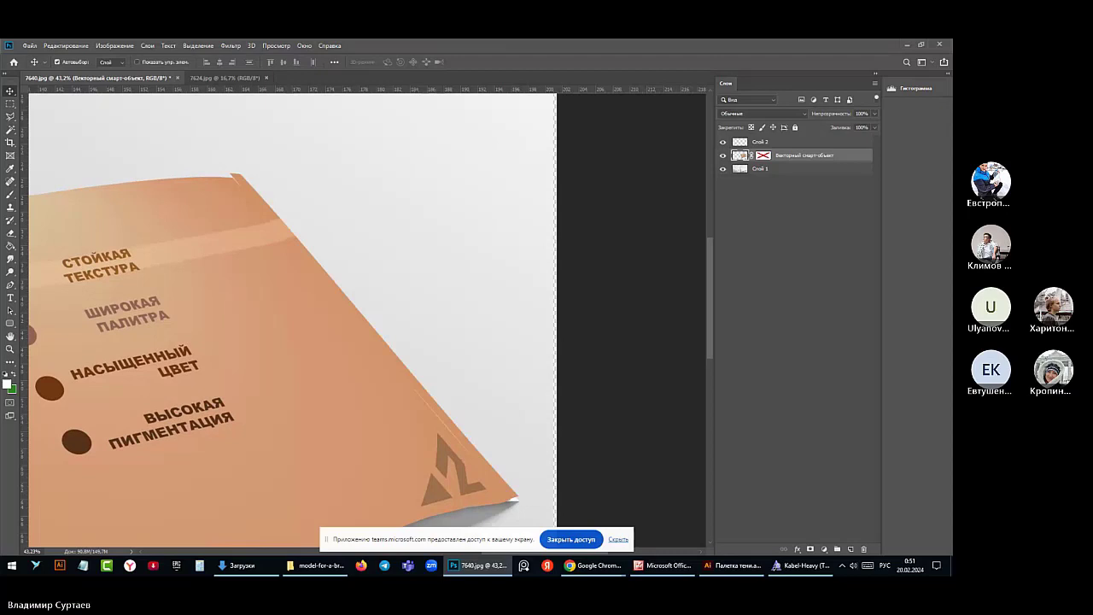
key(7)
key(5)
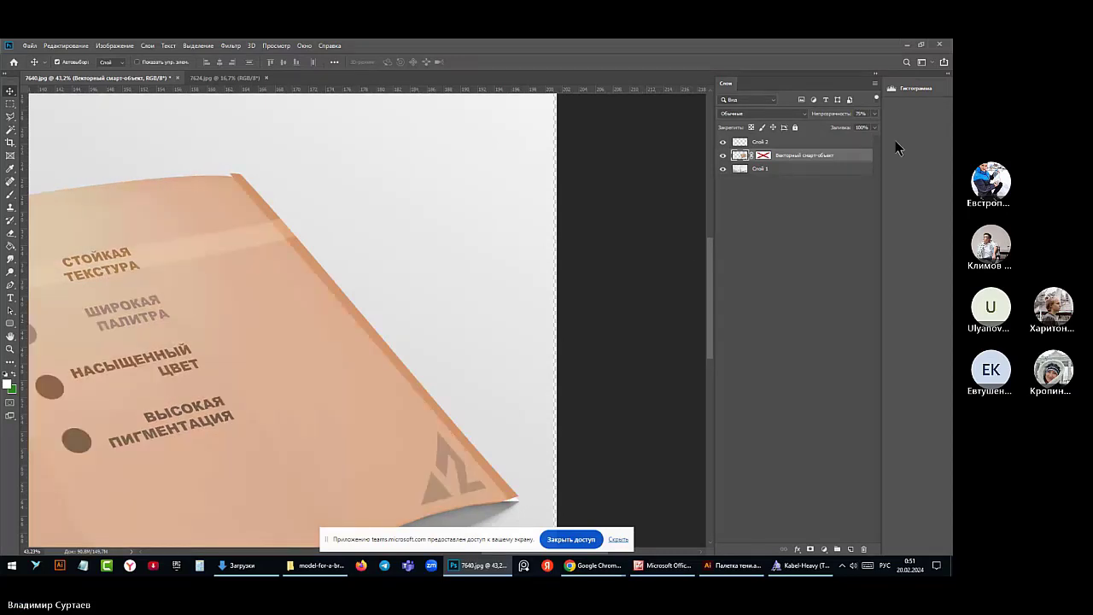
Set the smart object layer to 100 opacity, lock it completely, and select Слой 2
double_click(846, 162)
text(100)
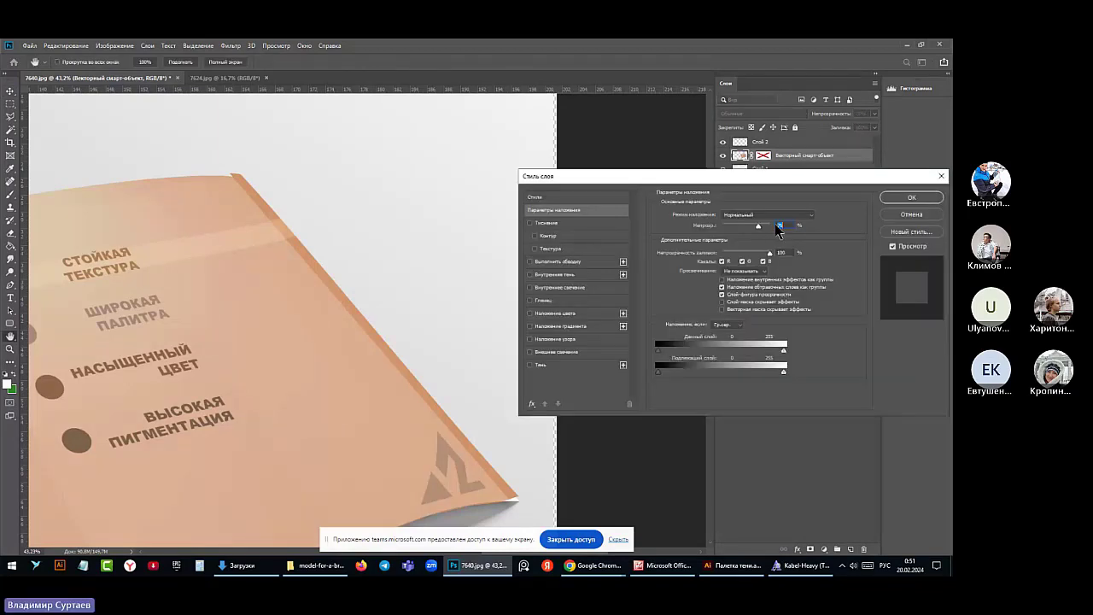
click(911, 197)
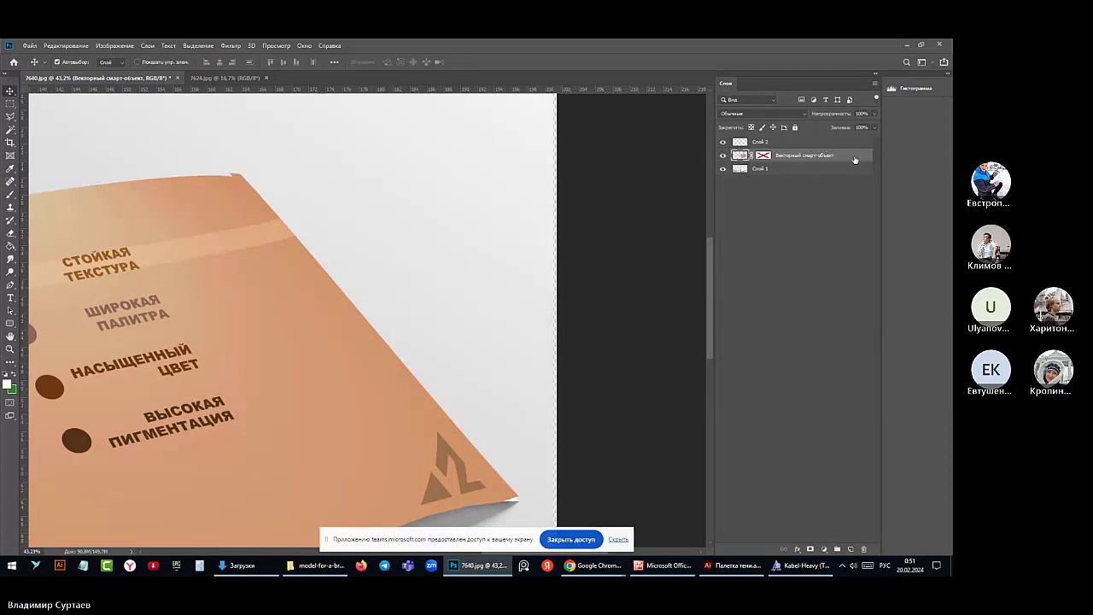
click(795, 127)
click(777, 143)
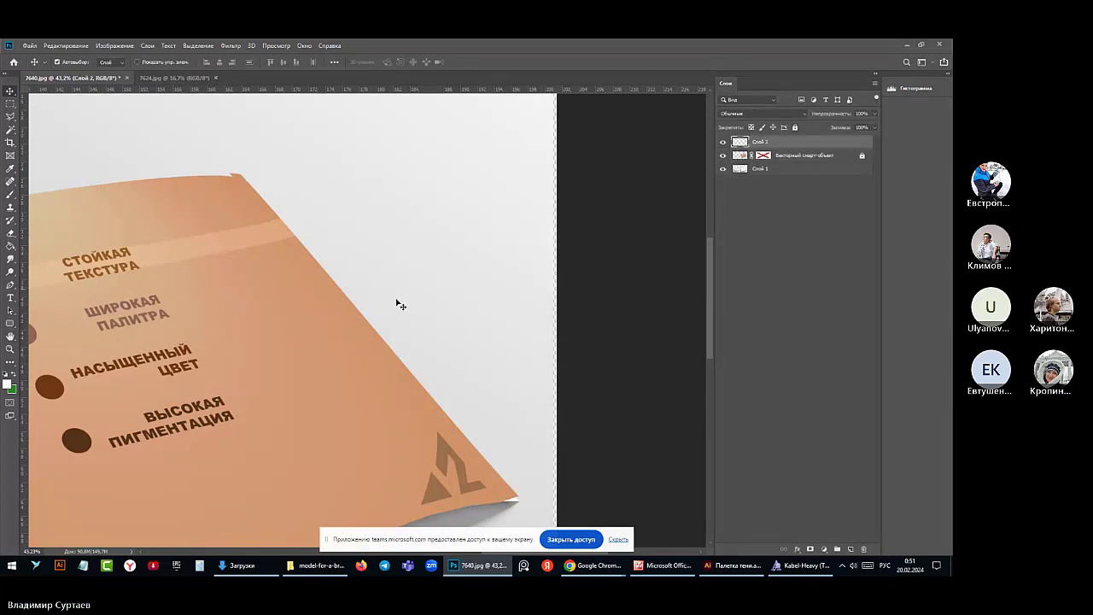
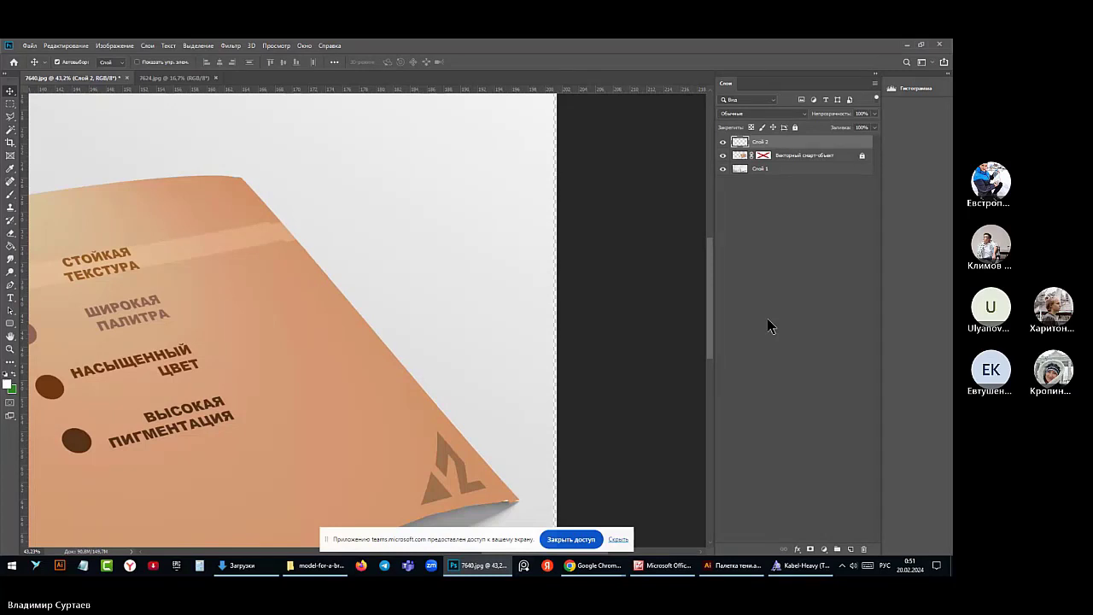
Flatten the layers from the top layer's menu by mistake, then pick the Brush tool
scroll(546, 491, up, 5)
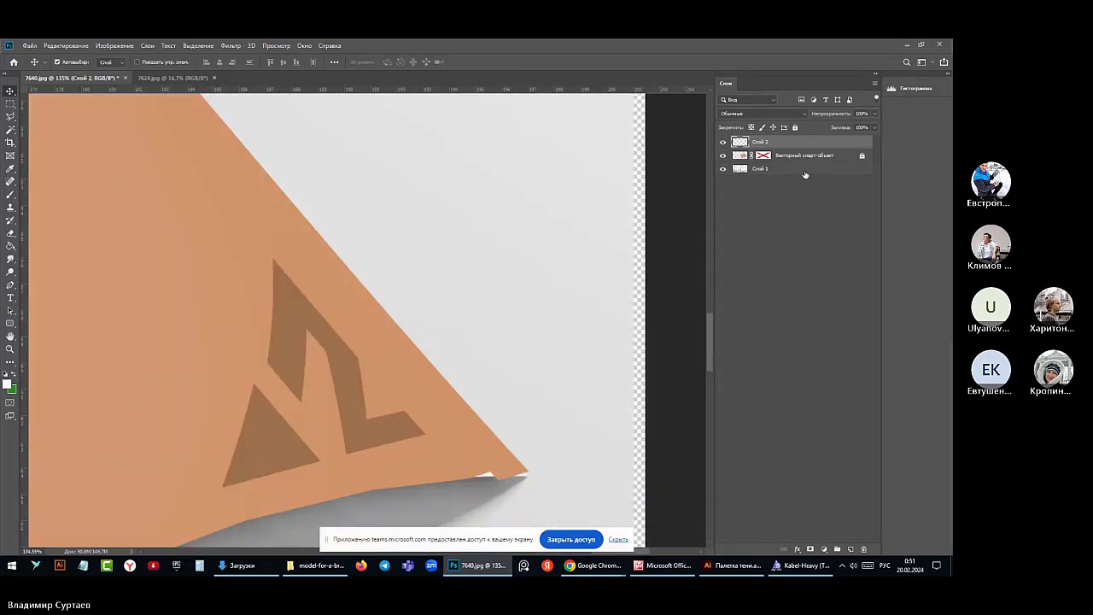
right_click(810, 146)
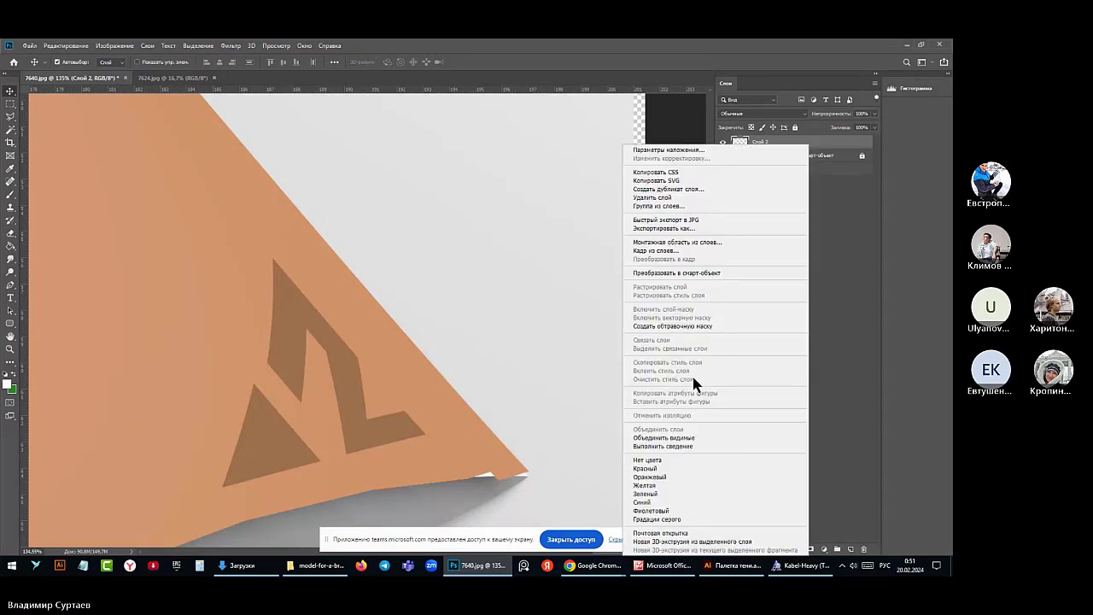
click(674, 437)
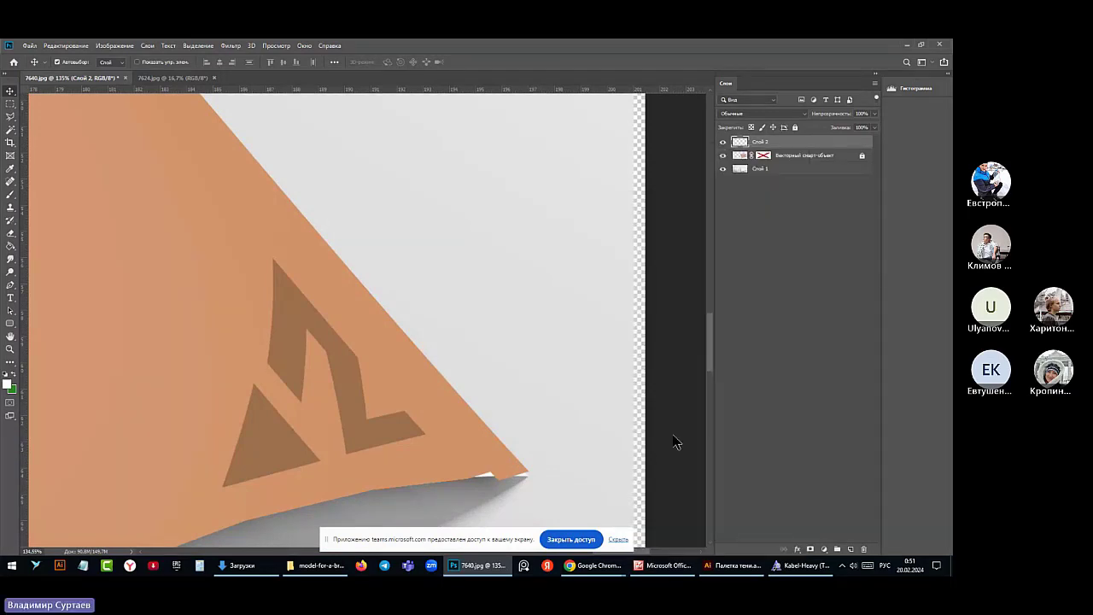
scroll(506, 333, down, 5)
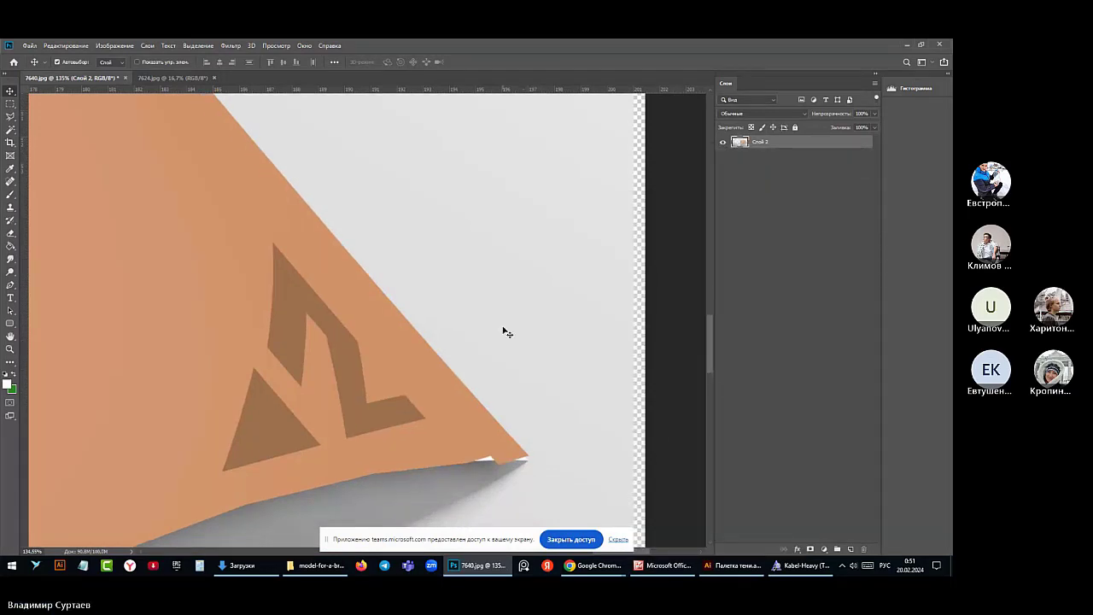
scroll(506, 333, down, 2)
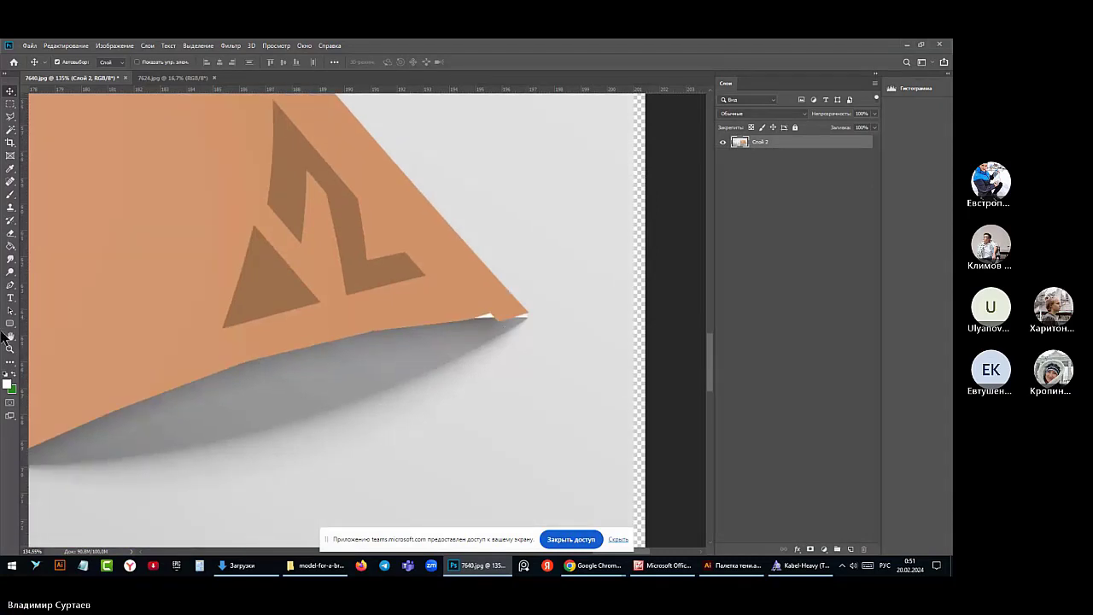
click(11, 194)
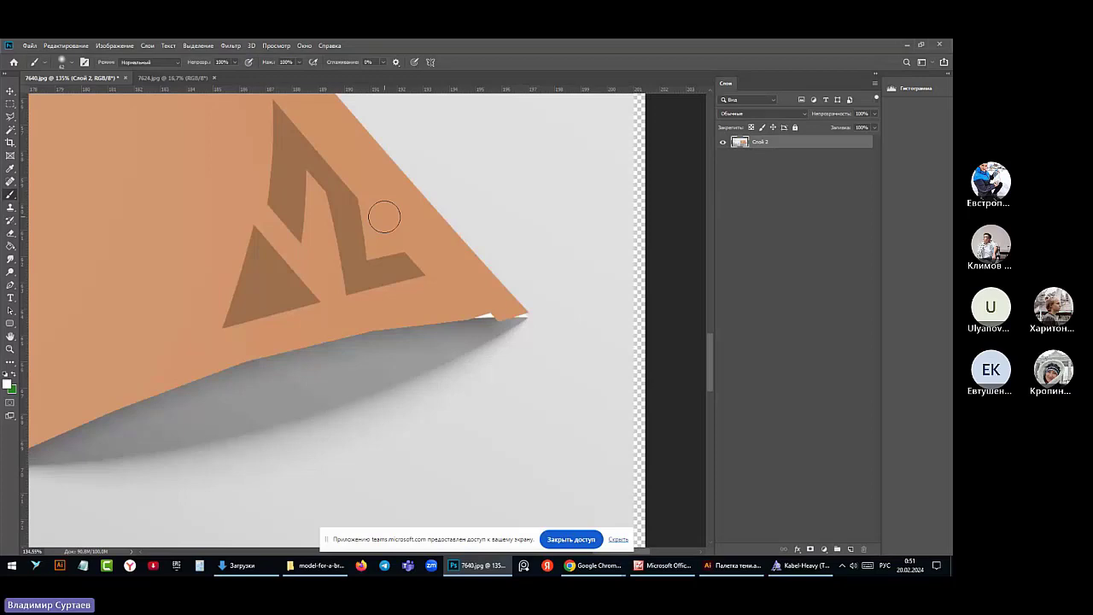
Merge Слой 2 down into the brochure's vector smart object
right_click(818, 143)
key(Escape)
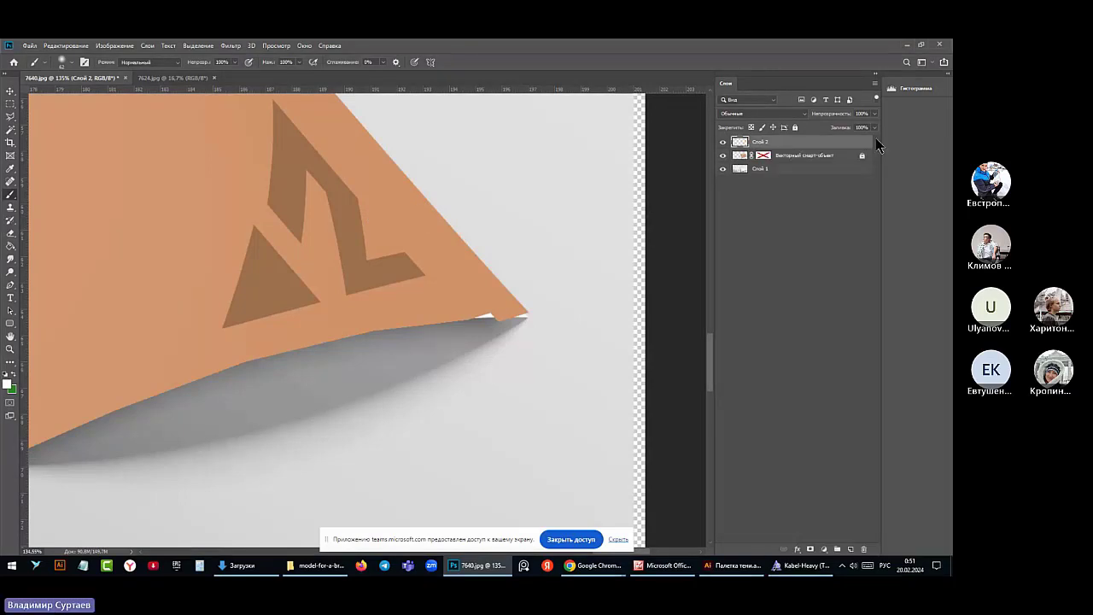
right_click(846, 147)
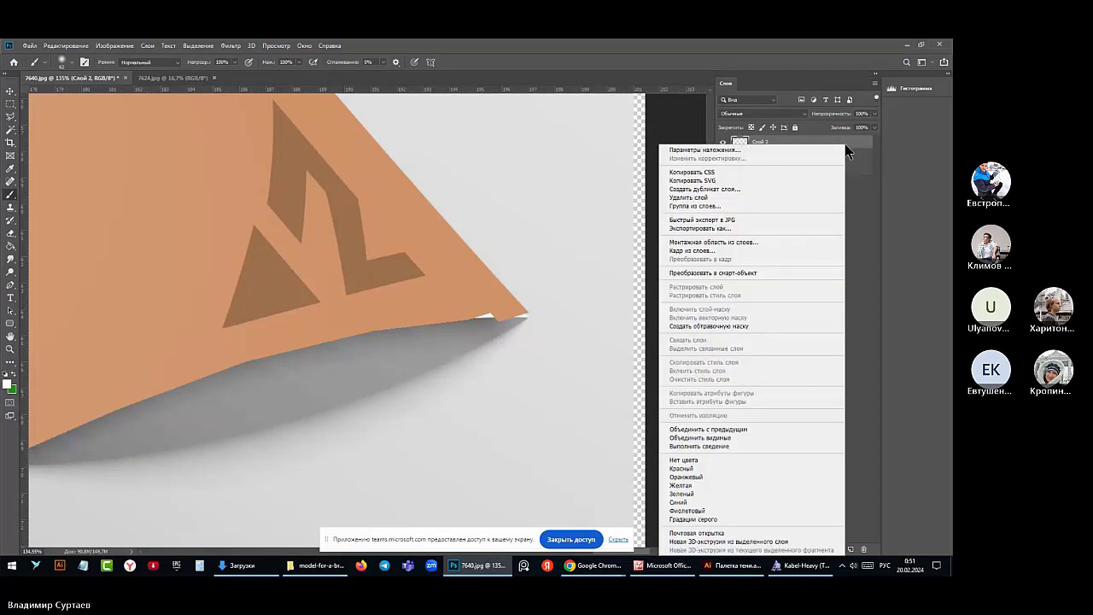
click(725, 429)
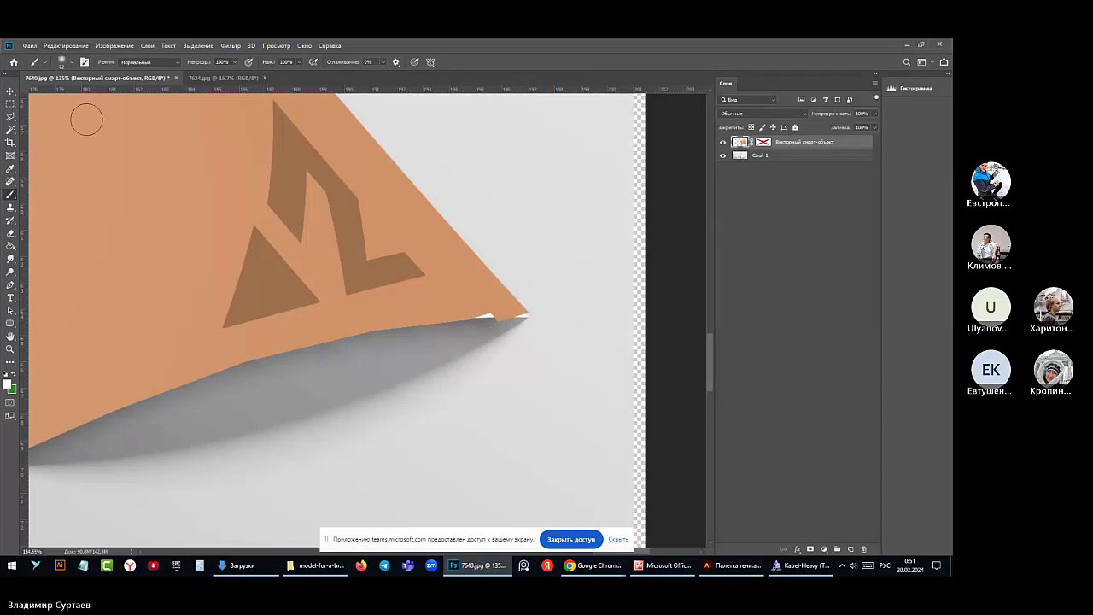
Lasso-select the white sliver along the brochure's lower-right edge
click(68, 62)
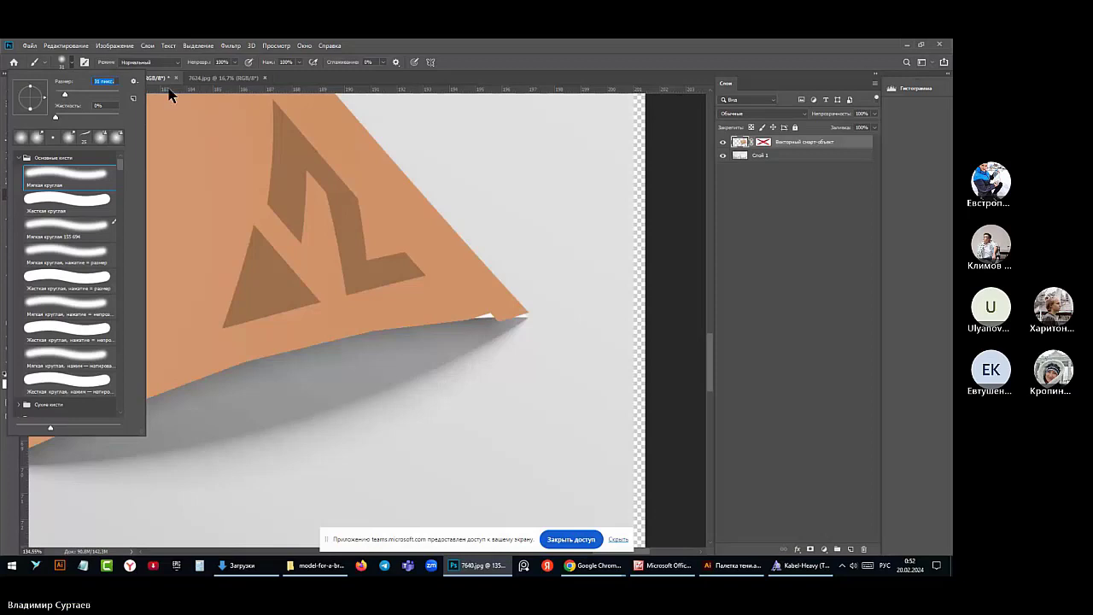
click(515, 173)
click(11, 118)
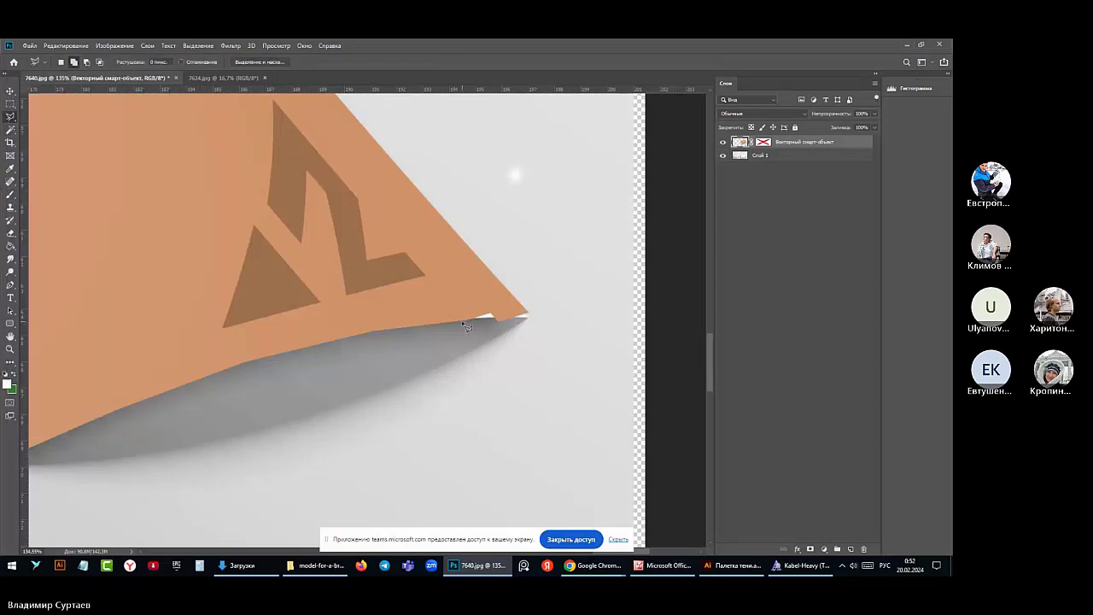
mouse_move(463, 322)
mouse_down()
mouse_move(534, 323)
mouse_move(487, 309)
mouse_move(466, 322)
mouse_up()
Paint the selected sliver with orange sampled from the brochure, then deselect
click(10, 194)
alt+click(464, 269)
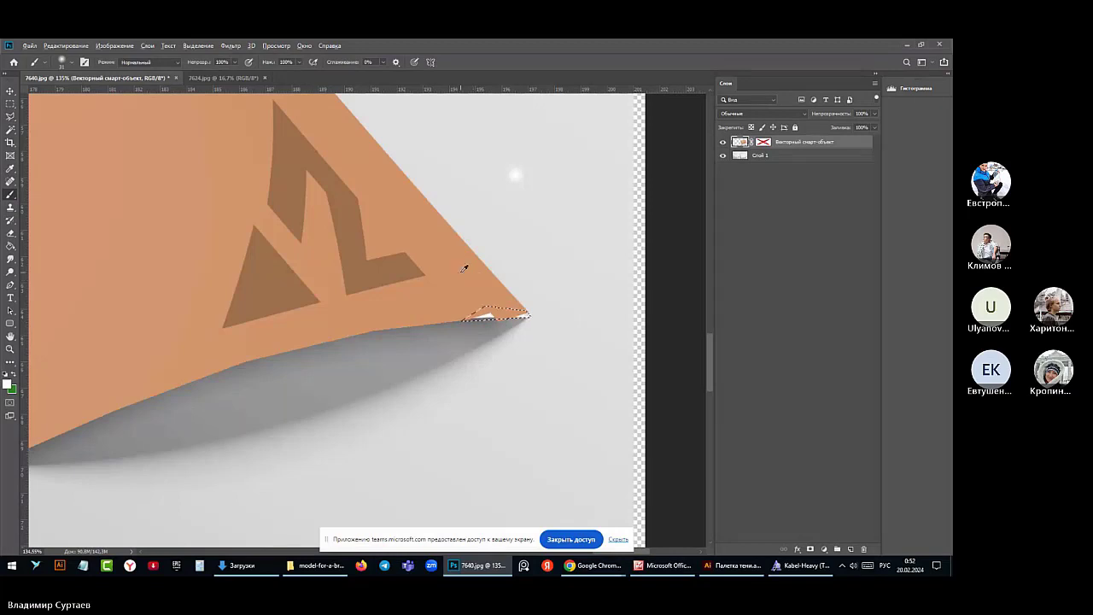
mouse_move(481, 315)
mouse_down()
mouse_move(518, 312)
mouse_move(471, 313)
mouse_move(533, 317)
mouse_up()
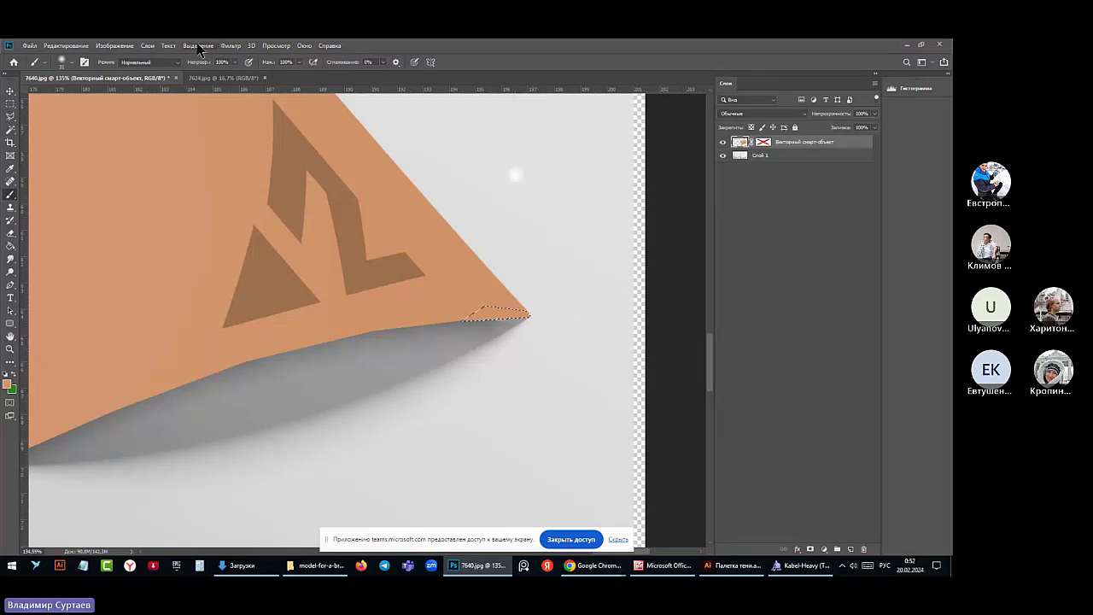
click(198, 47)
click(198, 65)
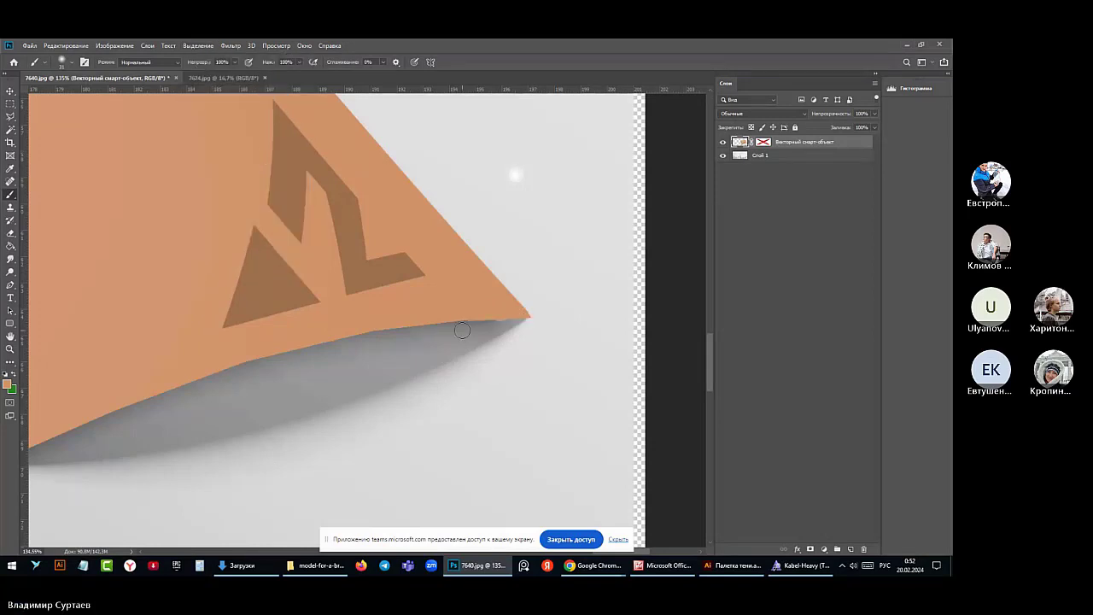
scroll(466, 333, down, 6)
scroll(466, 331, down, 2)
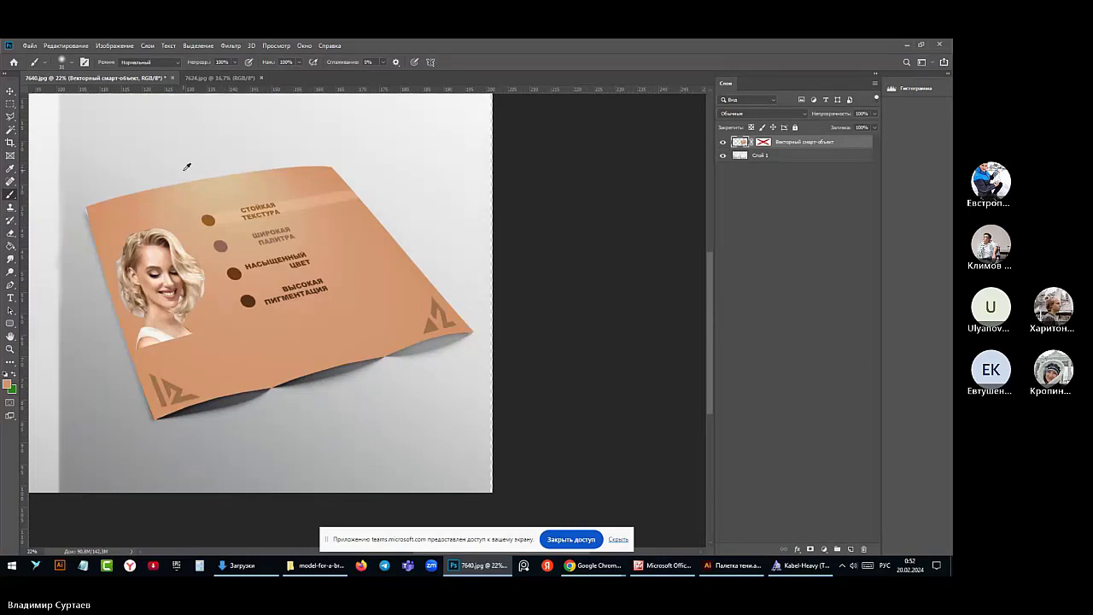
scroll(186, 166, up, 1)
scroll(82, 209, up, 6)
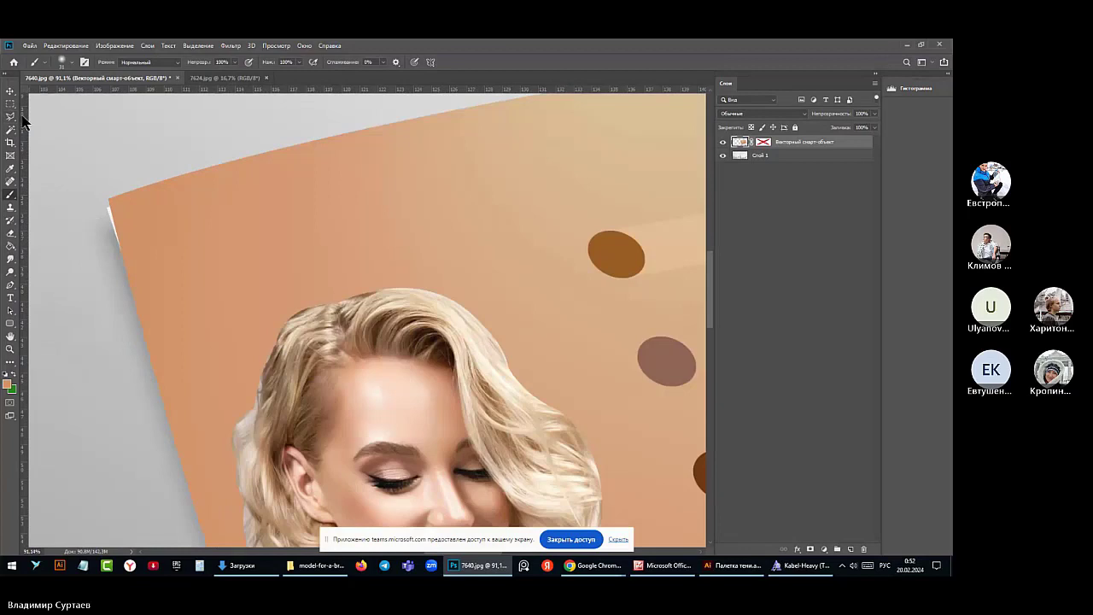
Polygonal-lasso a triangle at the brochure's upper-left corner
click(11, 117)
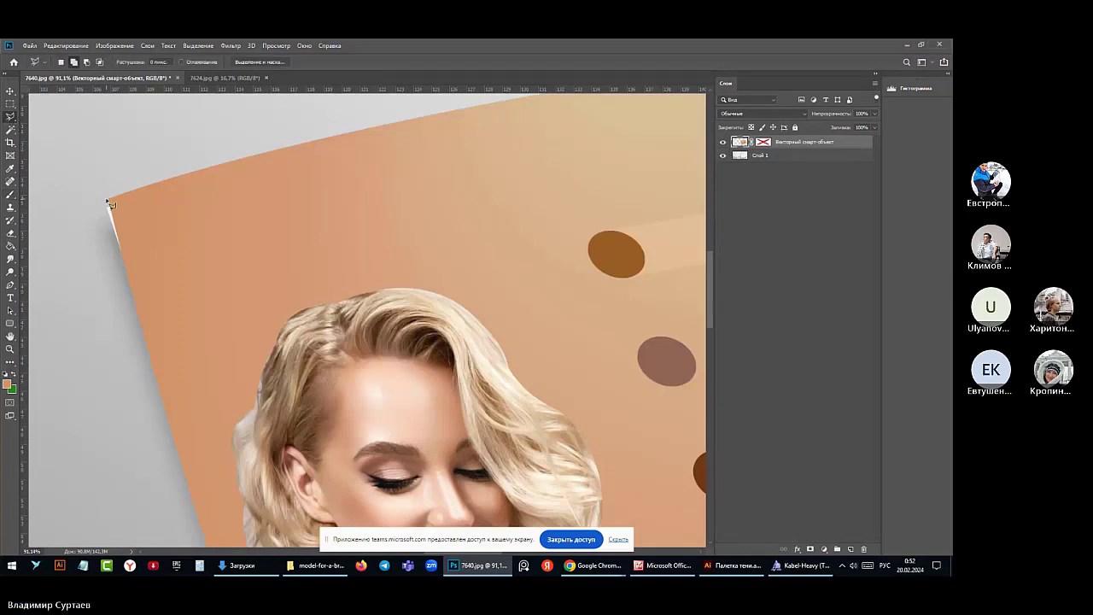
click(105, 194)
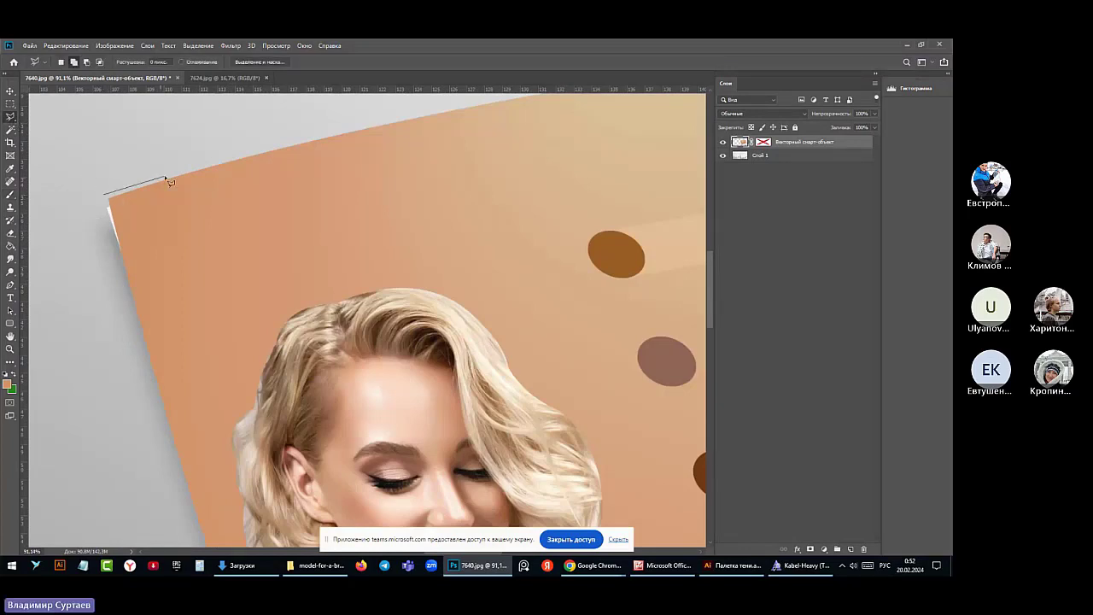
click(167, 177)
click(132, 309)
click(107, 196)
Free Transform the triangle wider, slightly rotated and taller to cover the white strip, then deselect
click(61, 45)
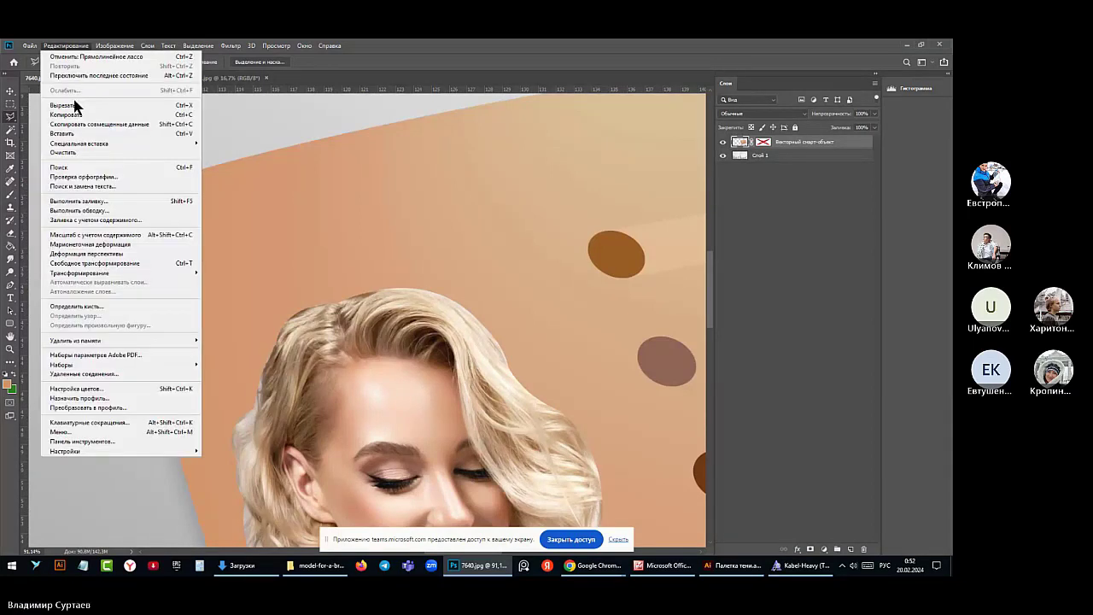
click(68, 264)
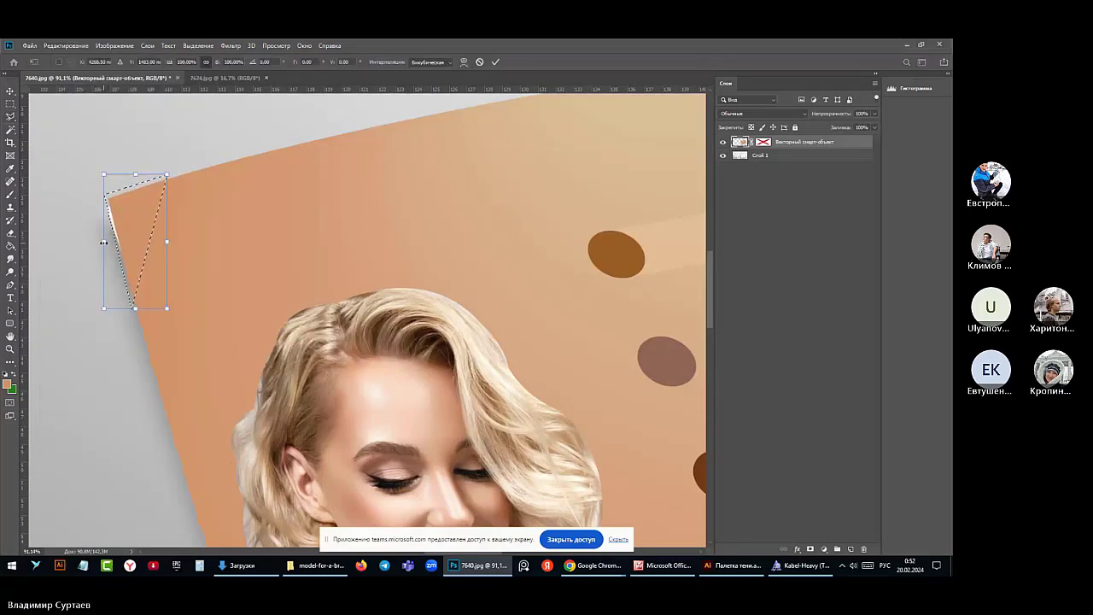
drag(102, 243, 100, 243)
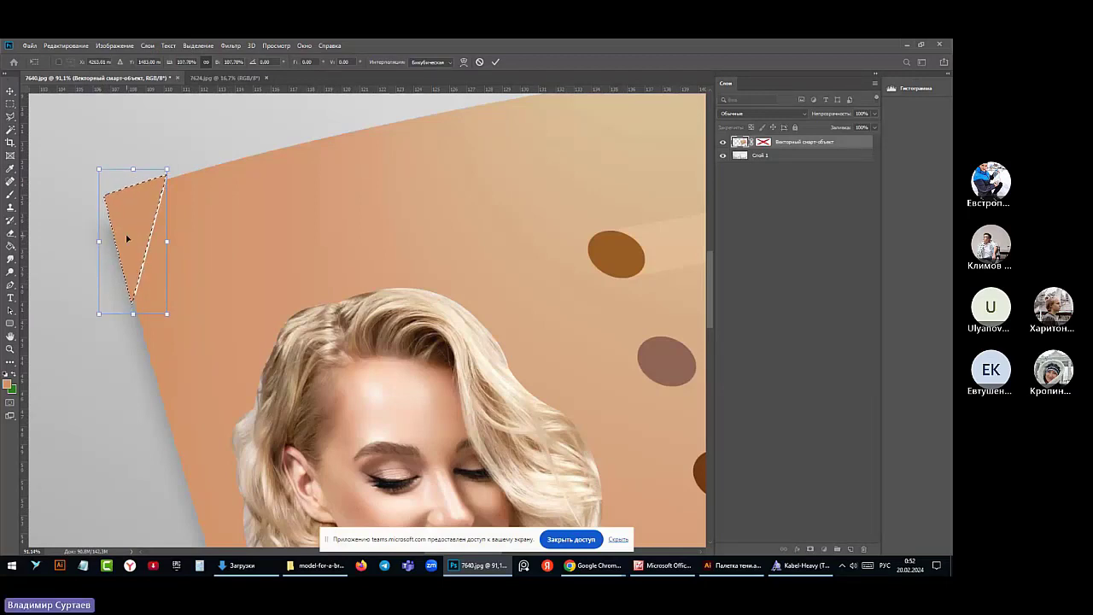
drag(129, 239, 127, 244)
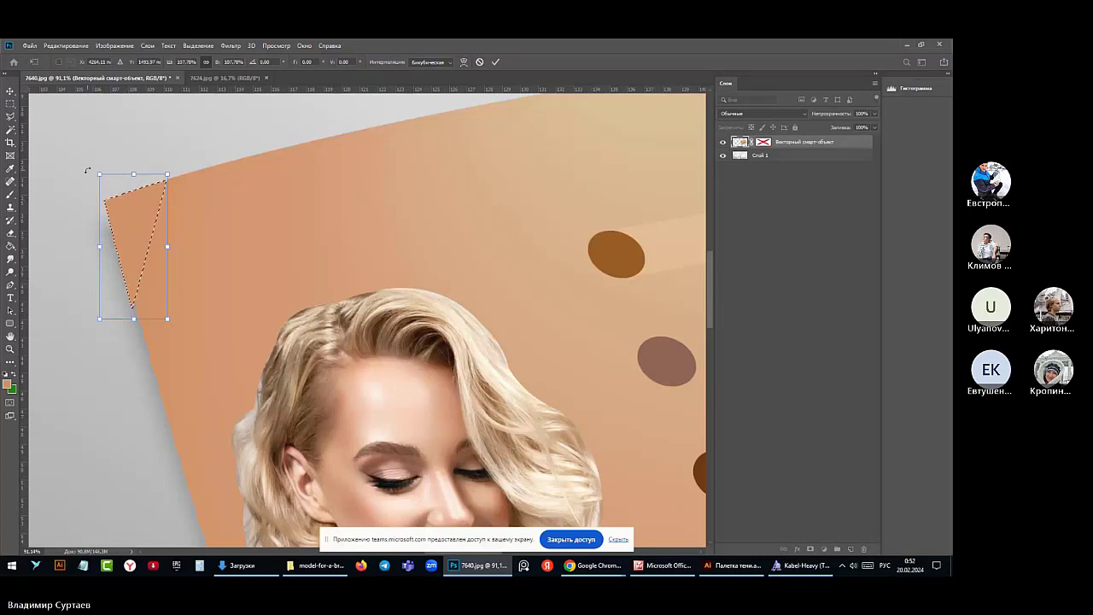
drag(88, 170, 89, 180)
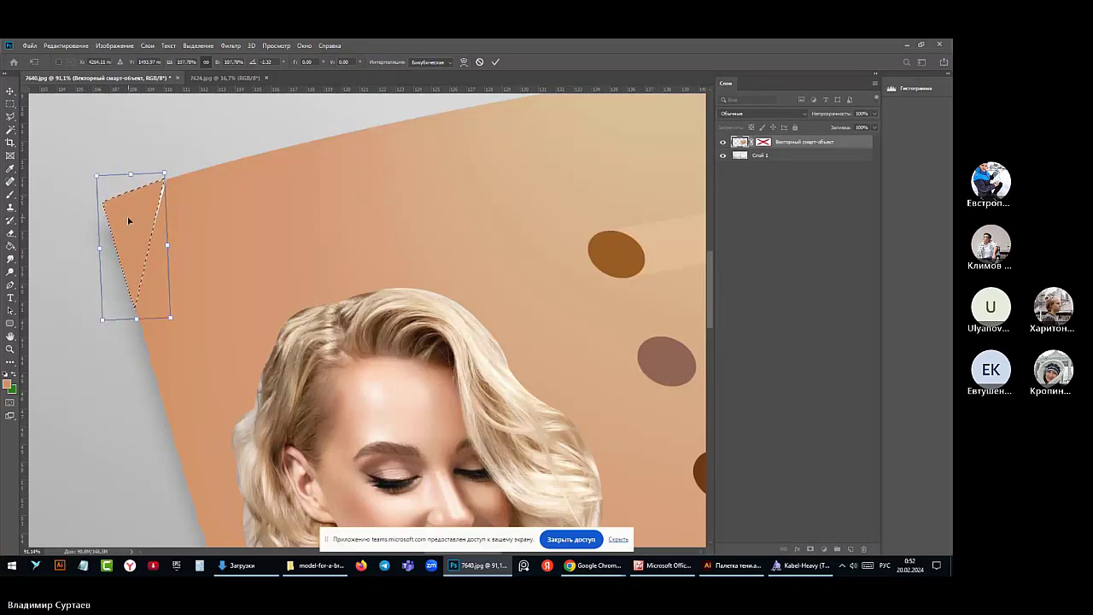
drag(128, 221, 133, 225)
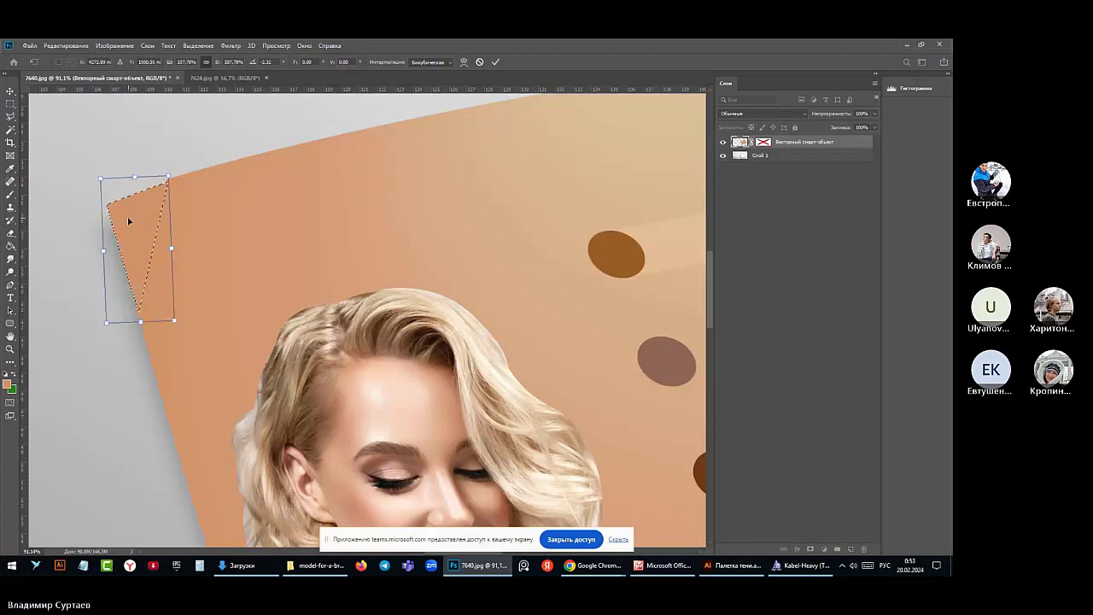
drag(133, 180, 132, 176)
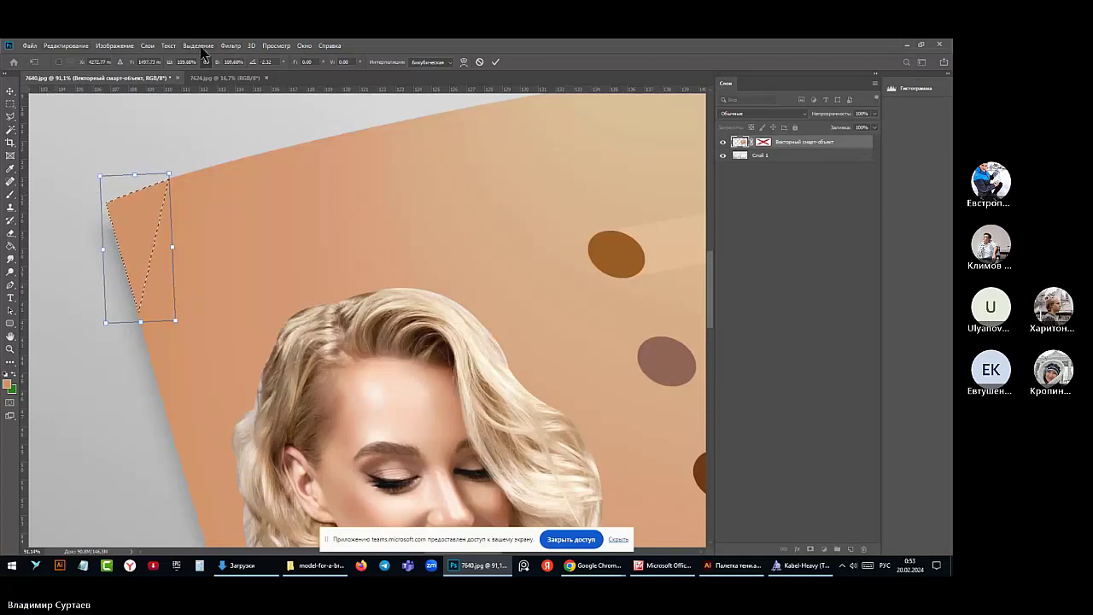
click(199, 47)
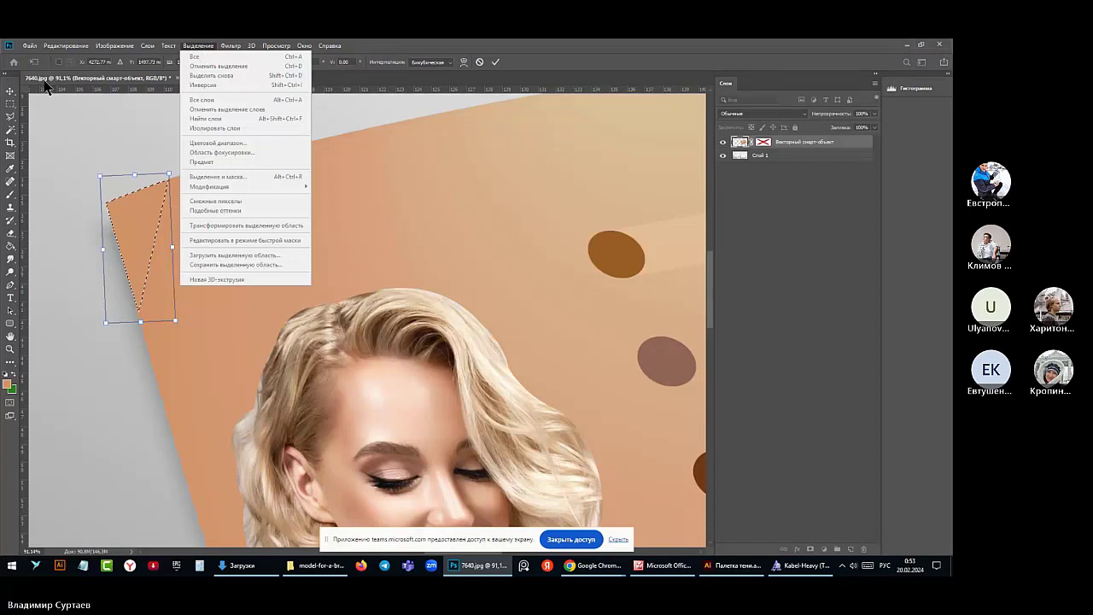
click(10, 90)
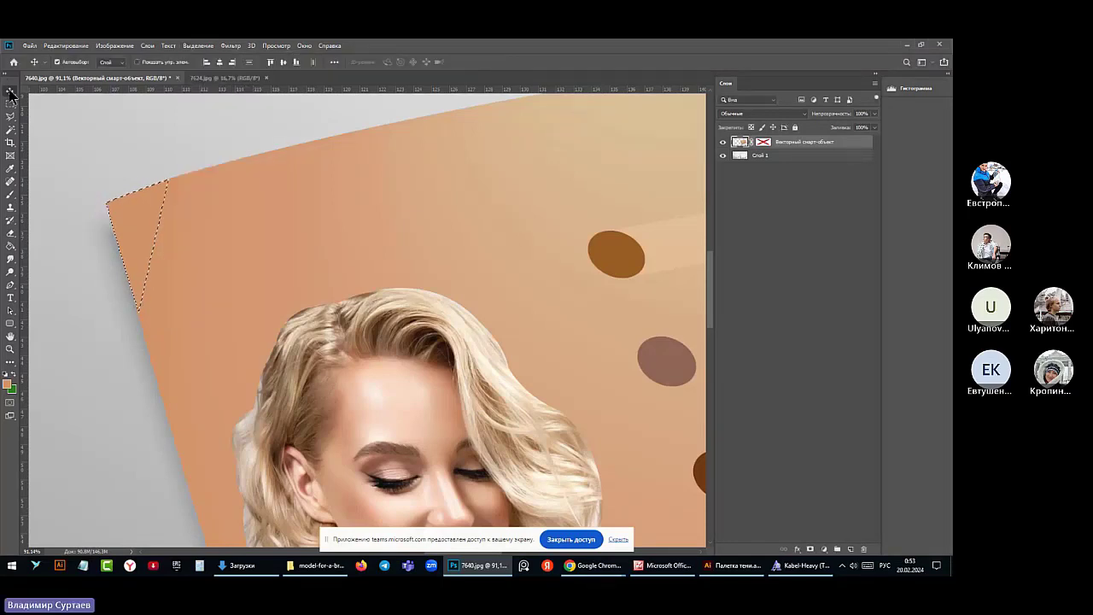
click(195, 46)
click(205, 73)
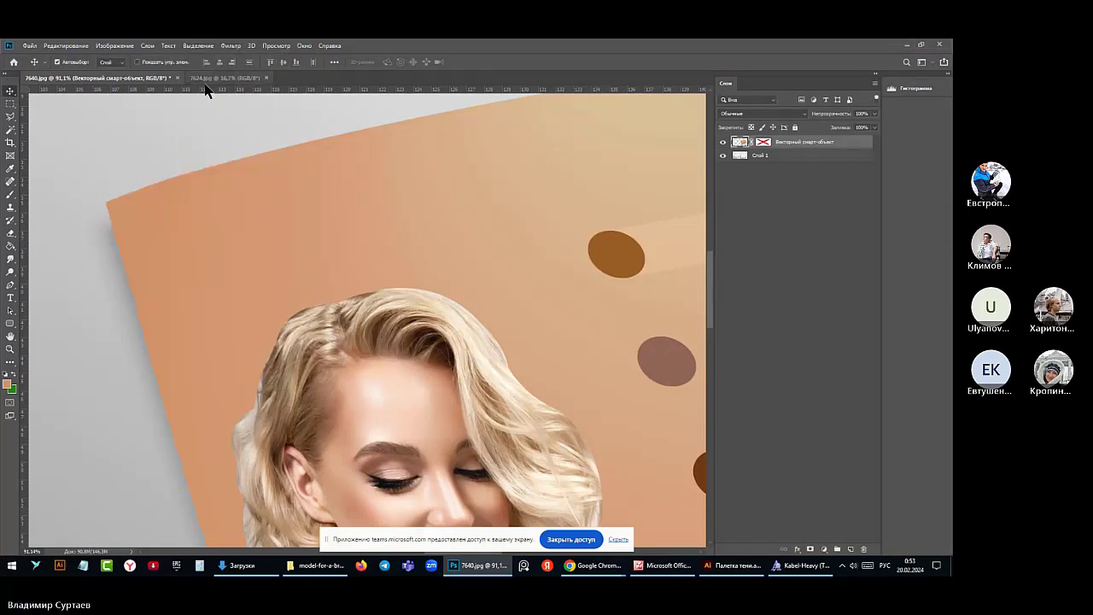
Set the brochure smart-object layer's opacity to 57% in Layer Style
scroll(162, 231, down, 5)
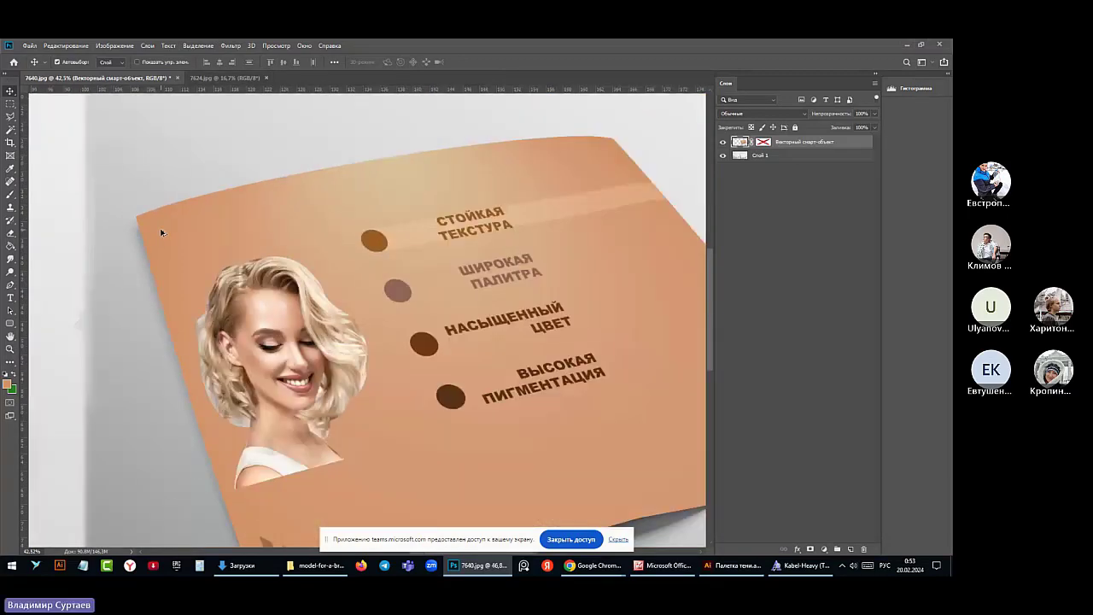
scroll(242, 165, up, 1)
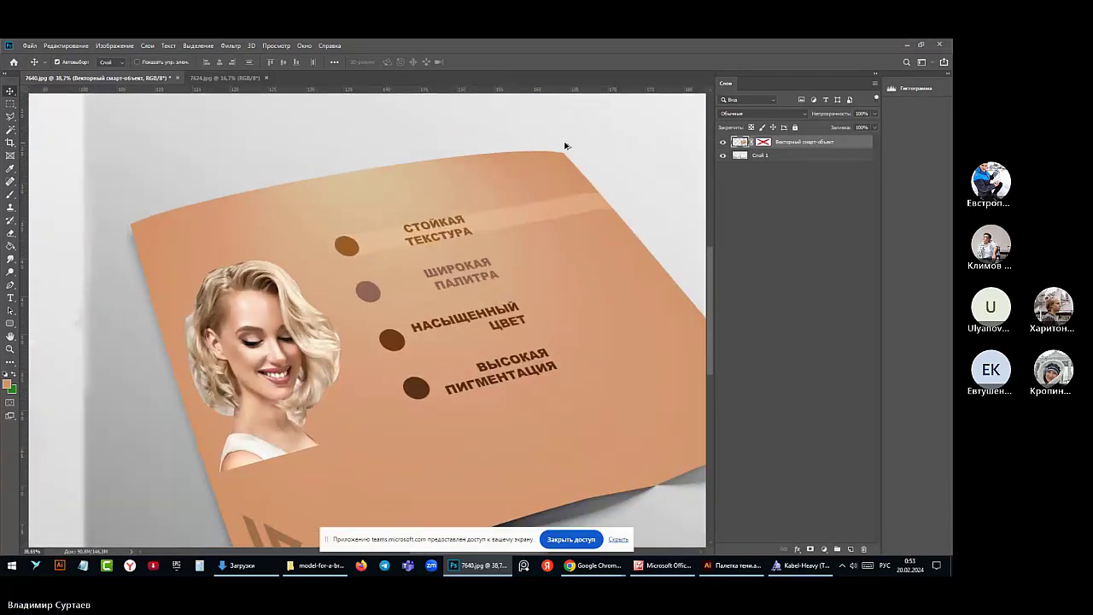
double_click(844, 145)
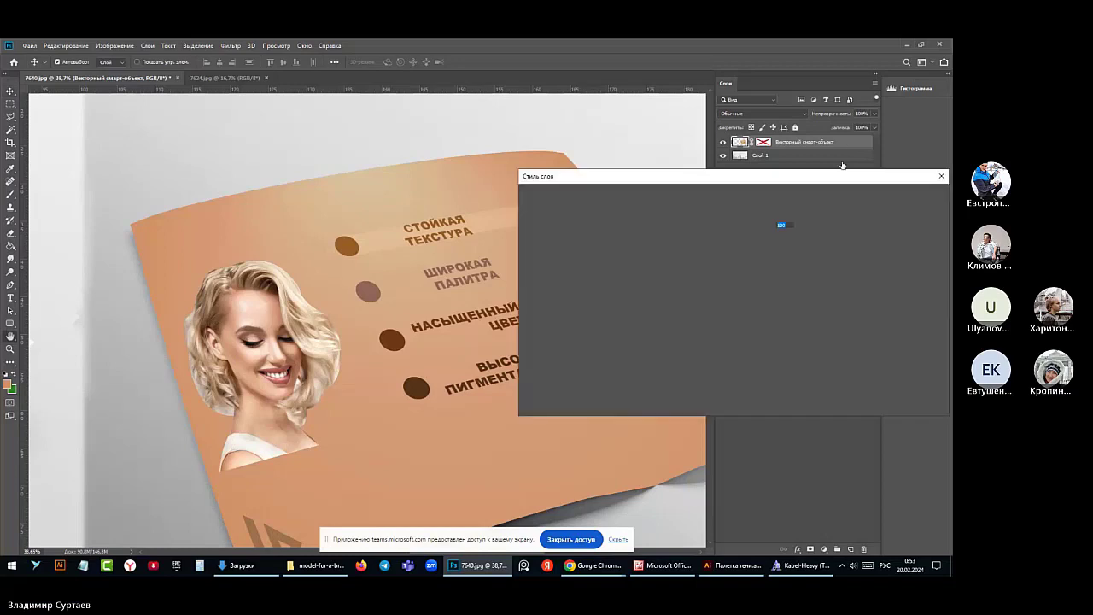
drag(771, 227, 749, 229)
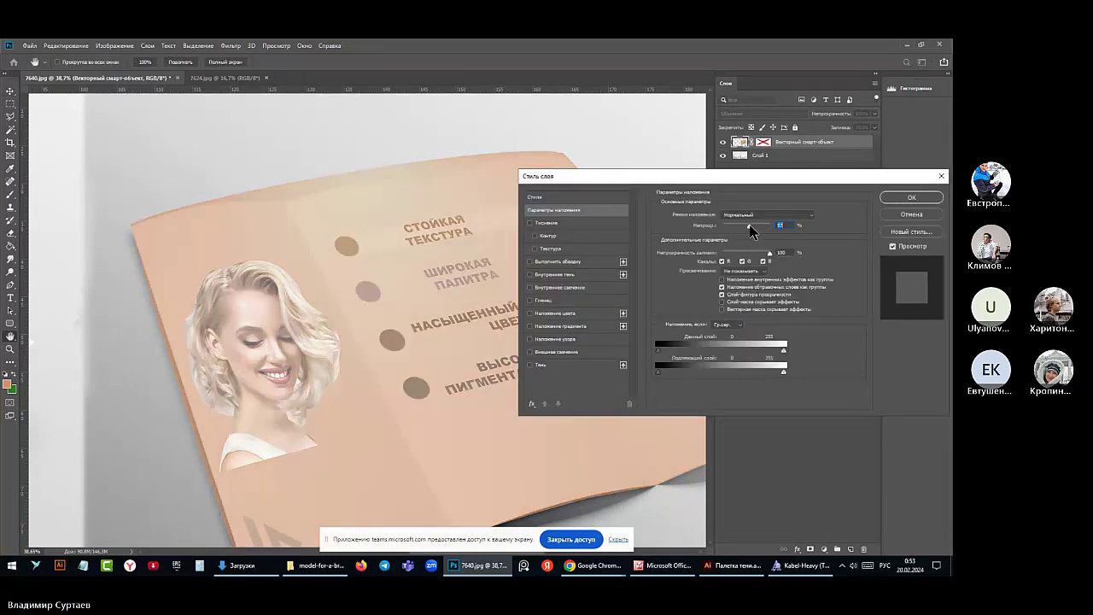
click(911, 198)
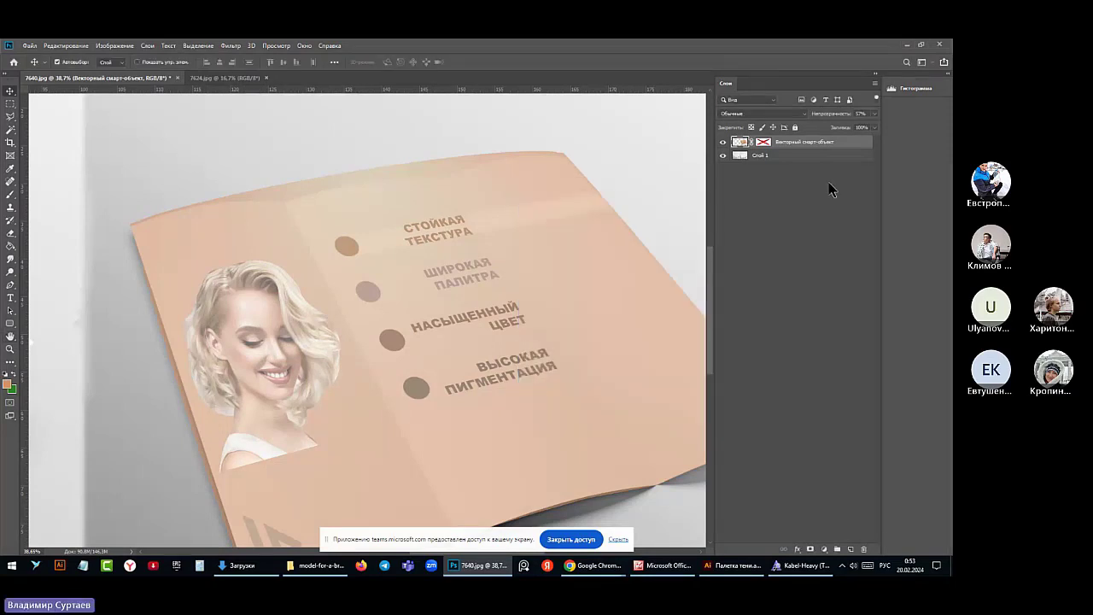
click(10, 116)
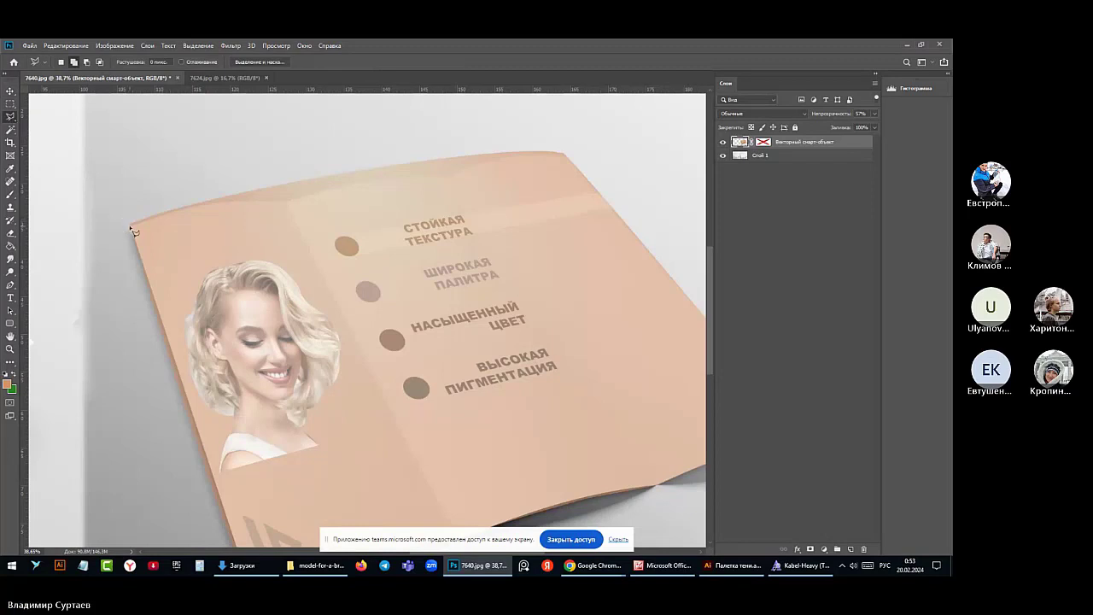
Trace the paper's wavy top edge from its left corner rightward with the Polygonal Lasso
scroll(130, 224, up, 3)
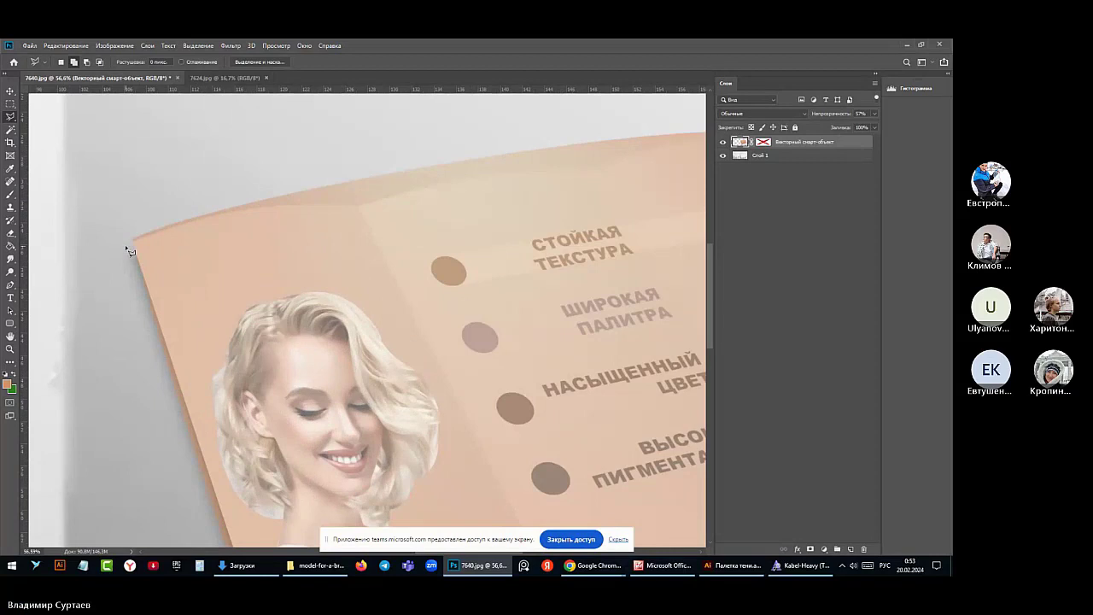
click(126, 246)
click(193, 223)
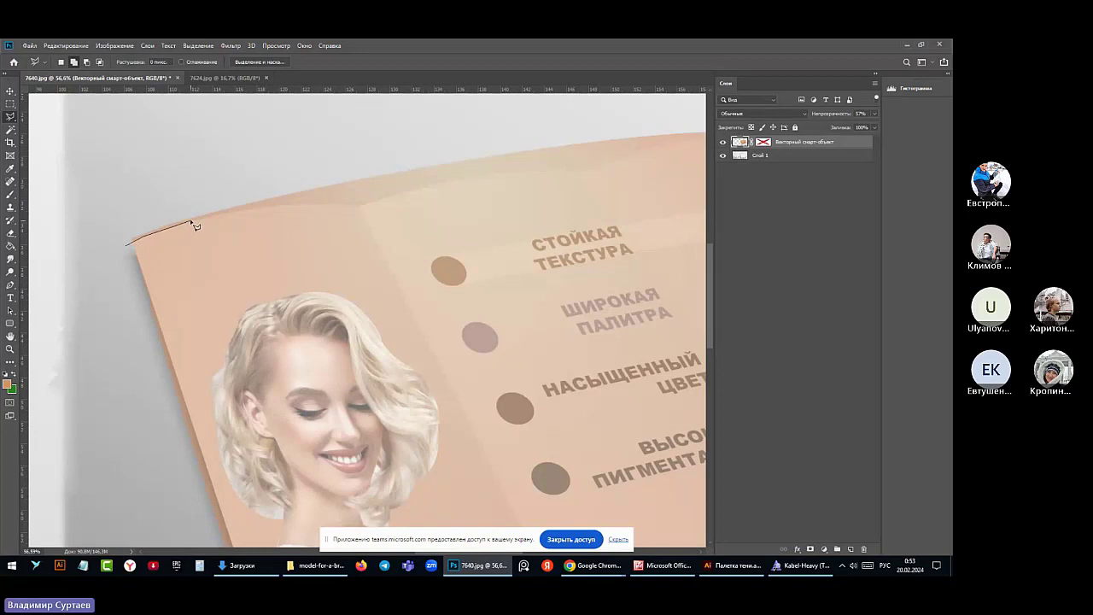
click(236, 213)
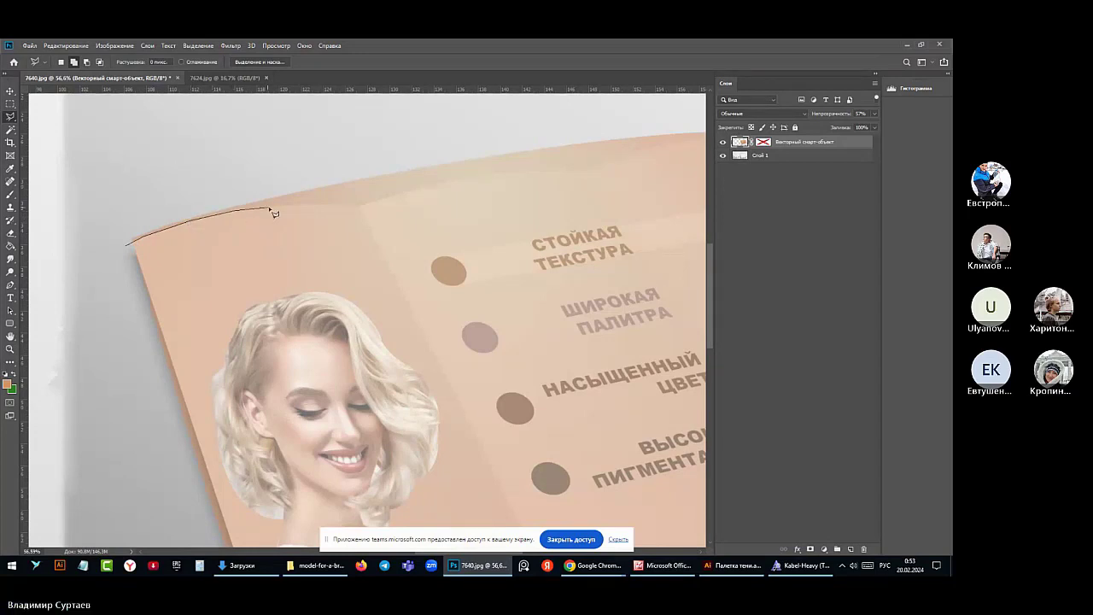
click(273, 208)
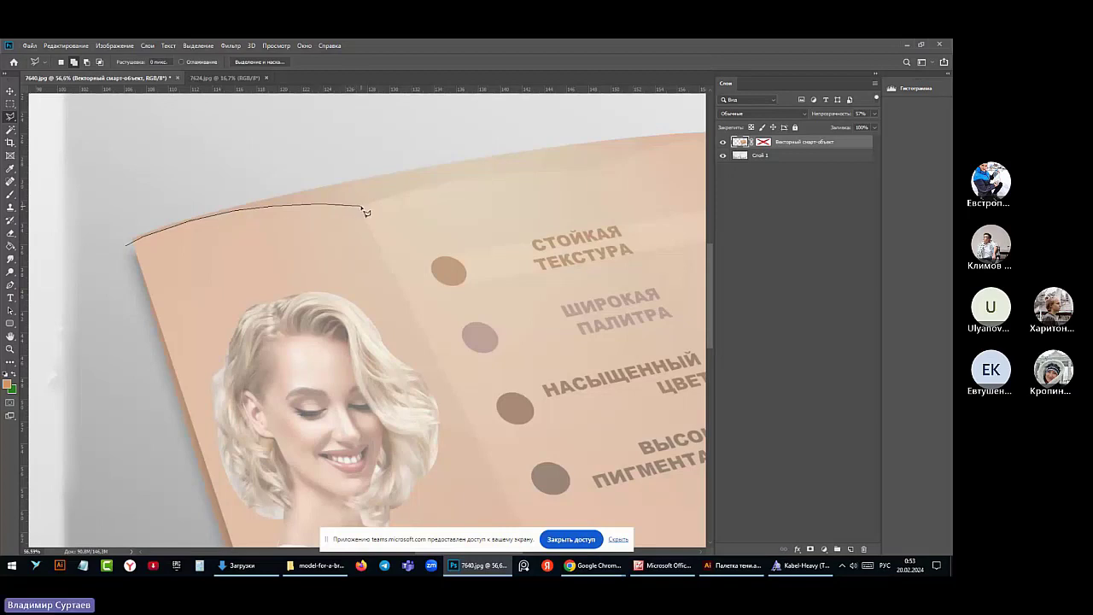
click(360, 206)
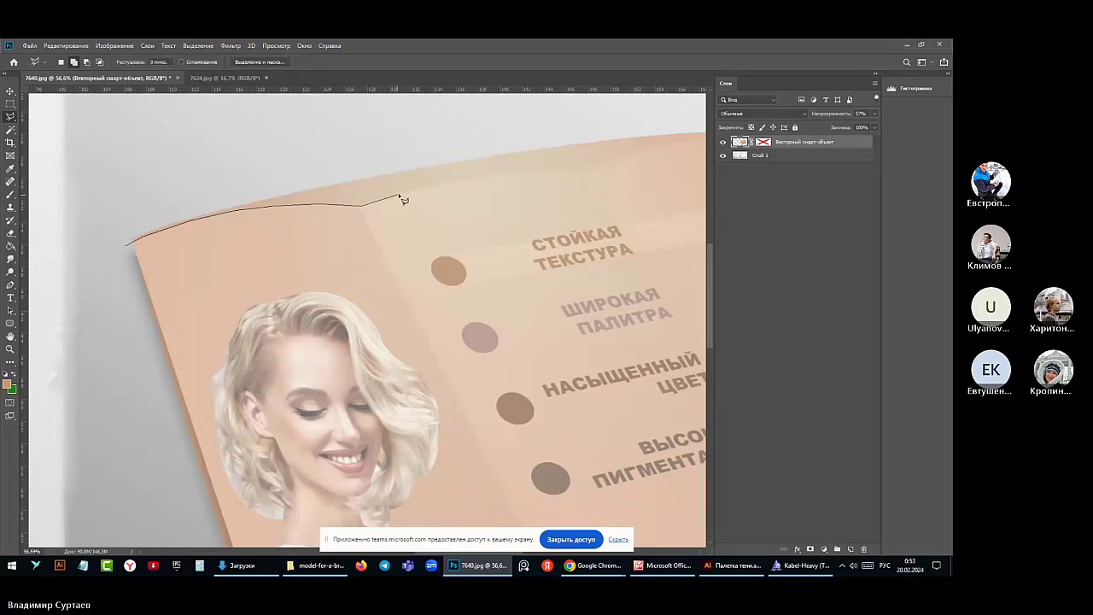
click(440, 184)
click(530, 171)
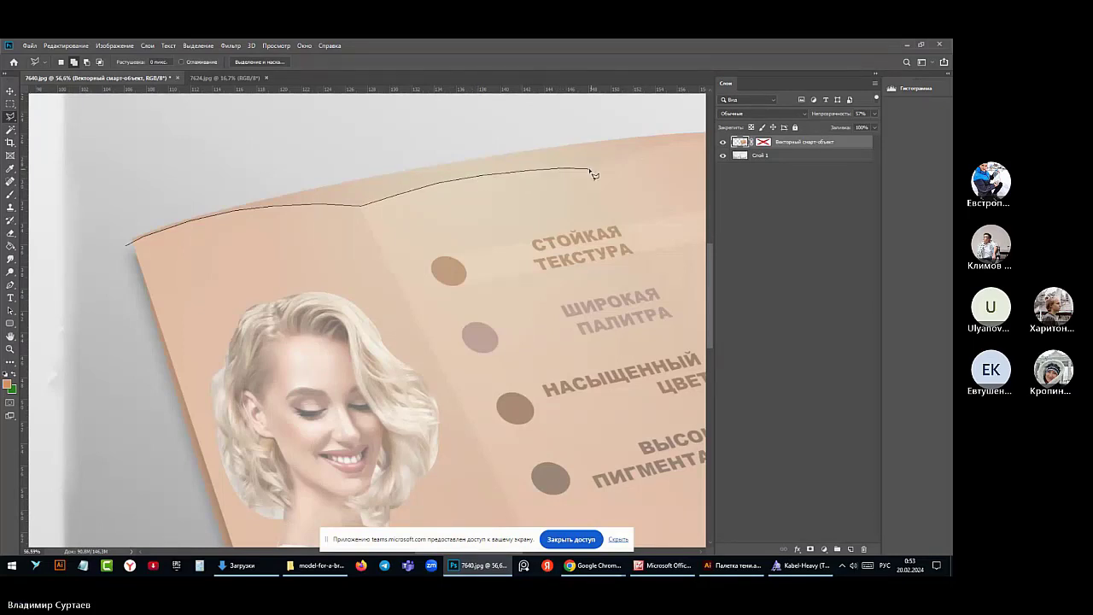
click(588, 169)
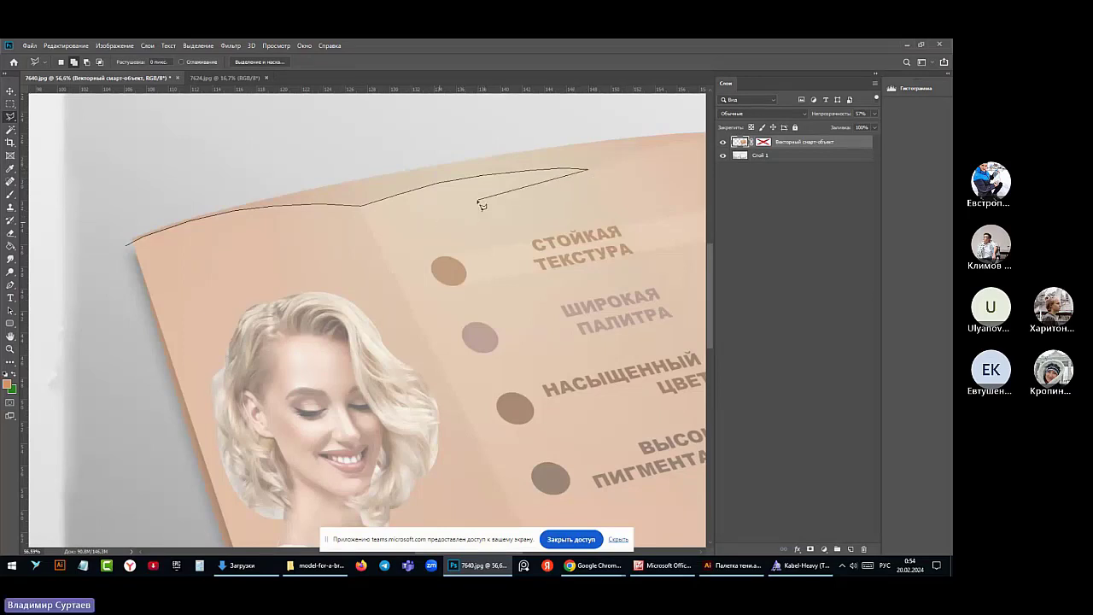
Close the selection around the brochure area overhanging above the paper
drag(639, 200, 464, 167)
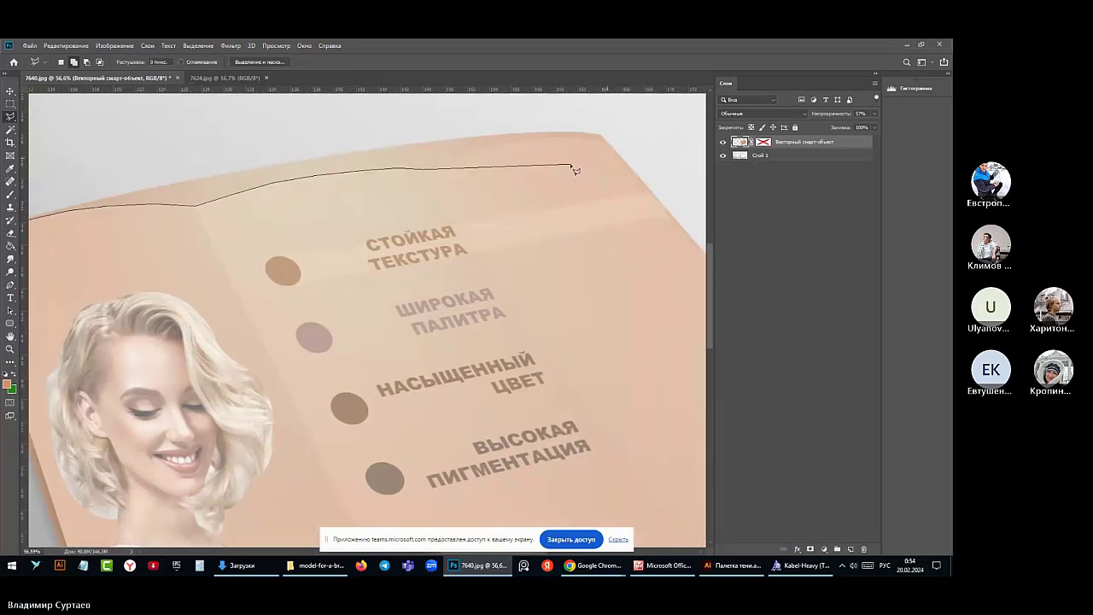
click(510, 141)
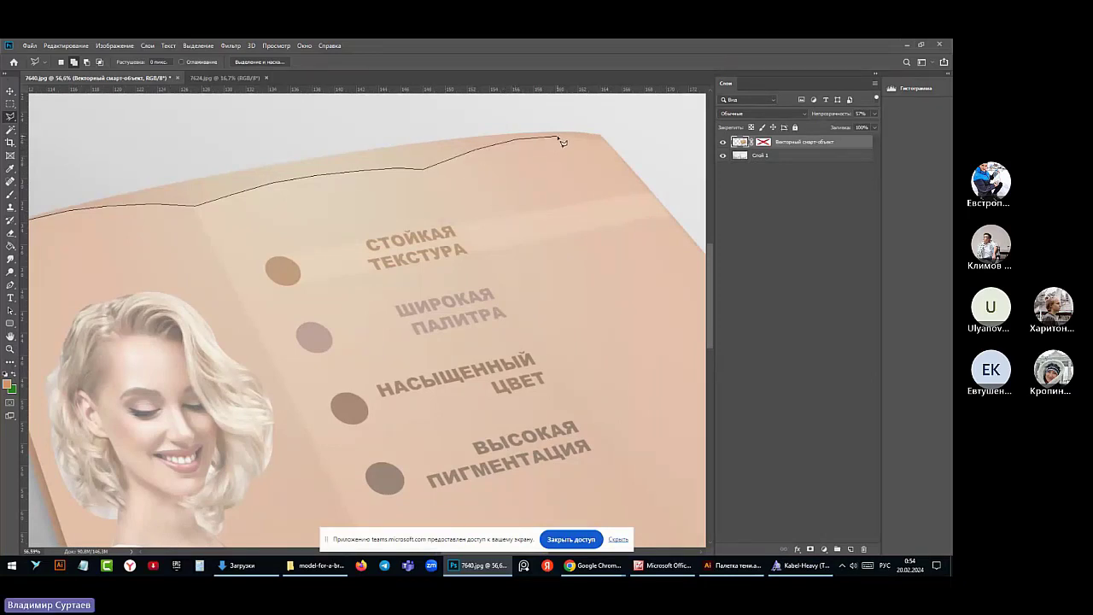
click(623, 139)
click(614, 122)
click(283, 120)
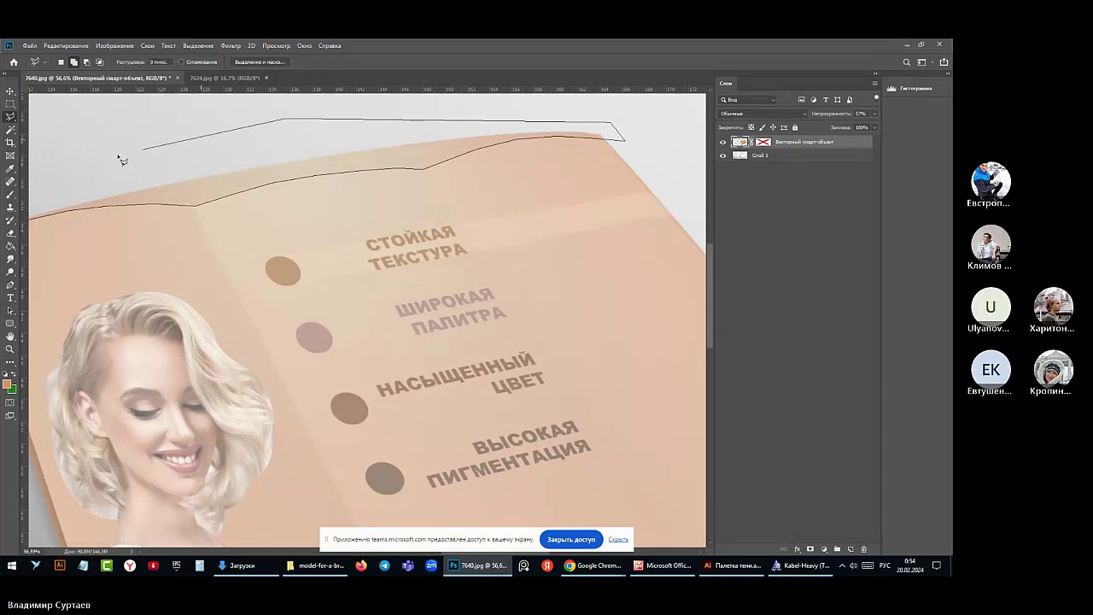
click(74, 213)
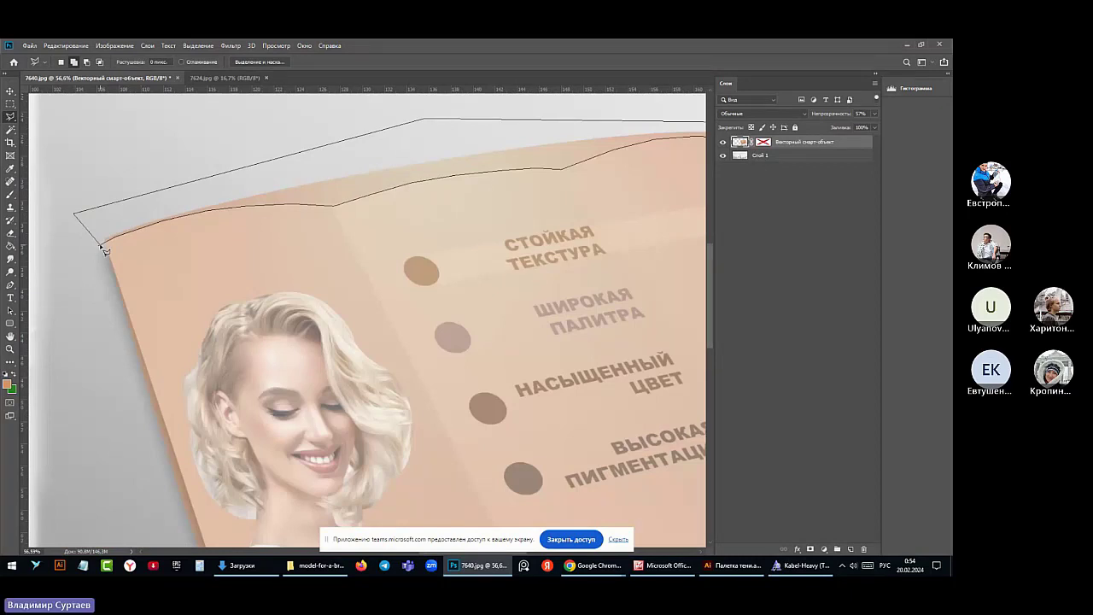
click(103, 248)
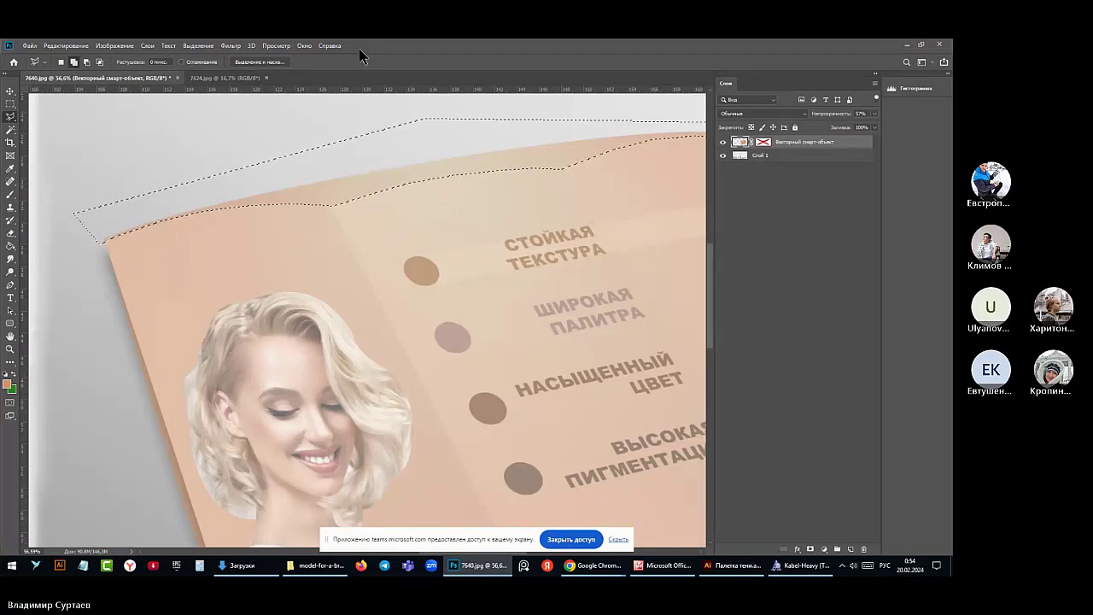
Copy the overhang selection, then remove it and deselect
click(66, 45)
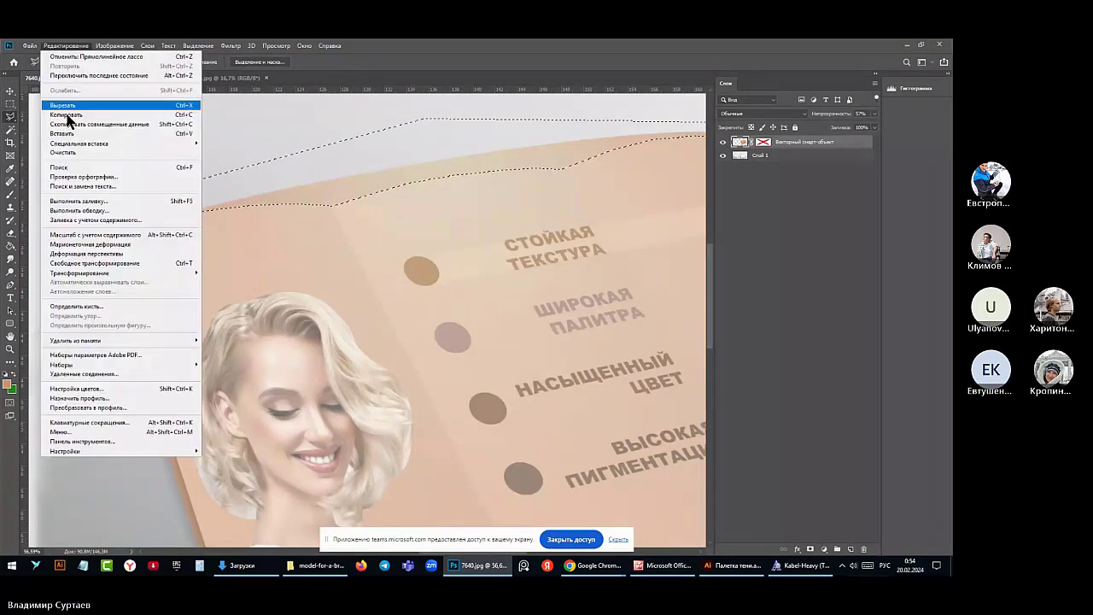
click(66, 115)
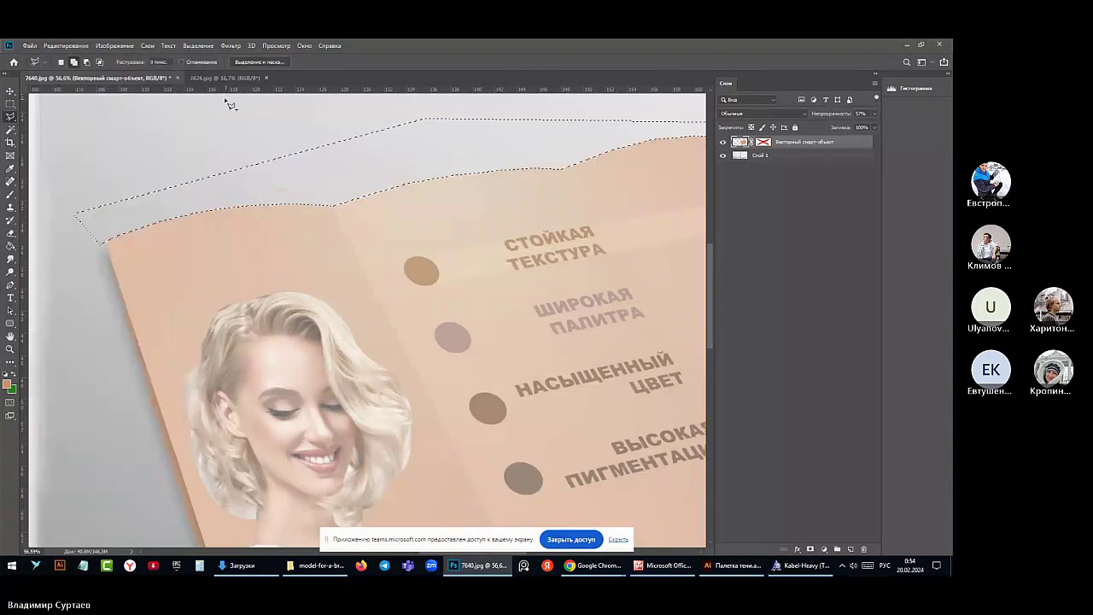
key(ctrl+d)
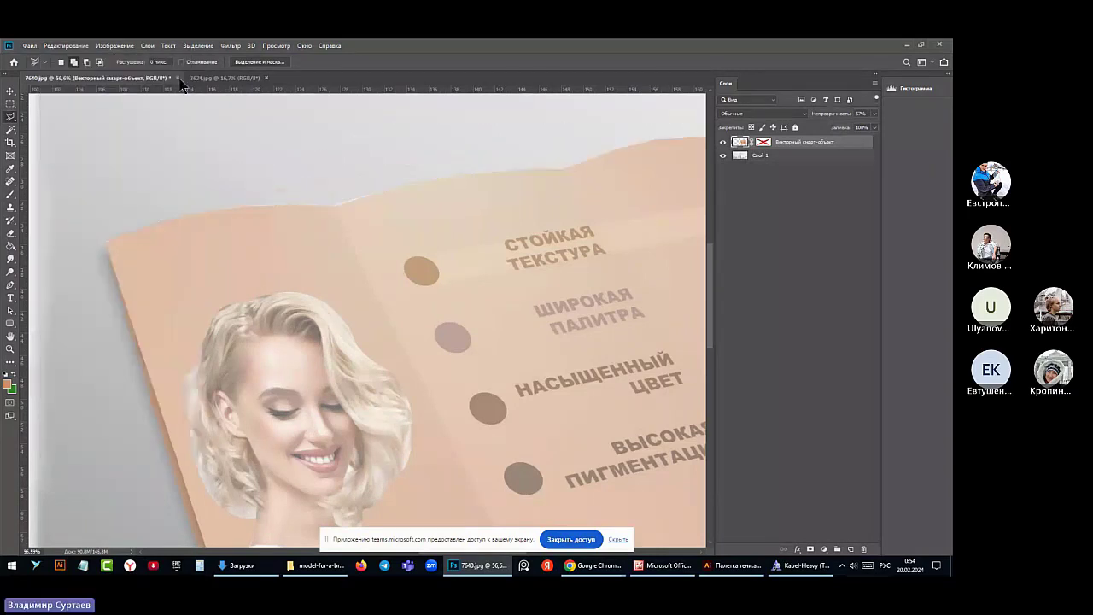
scroll(141, 149, down, 3)
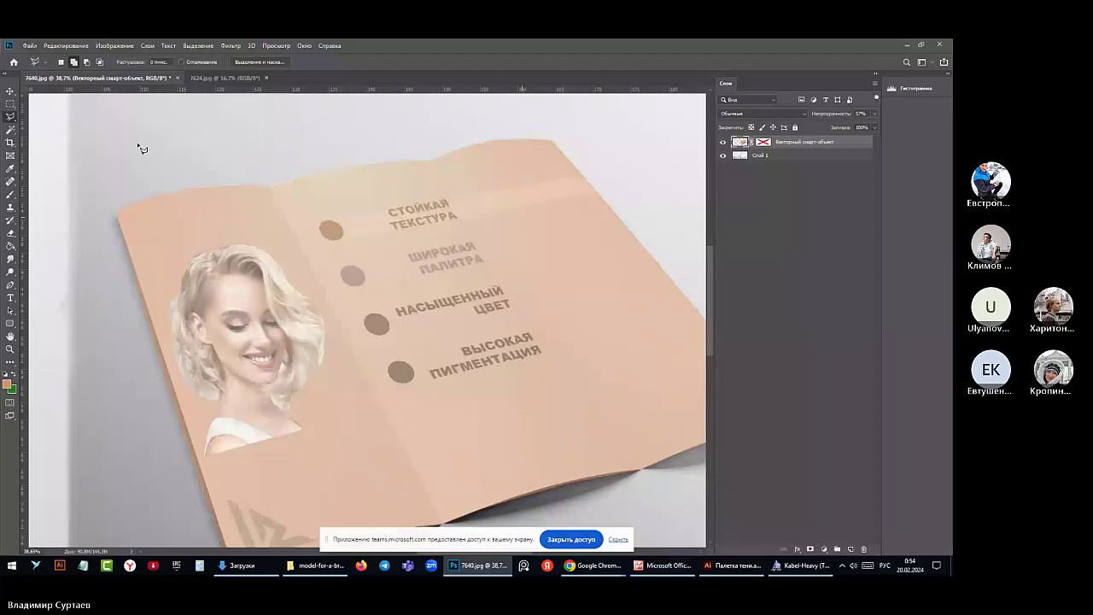
scroll(141, 148, down, 1)
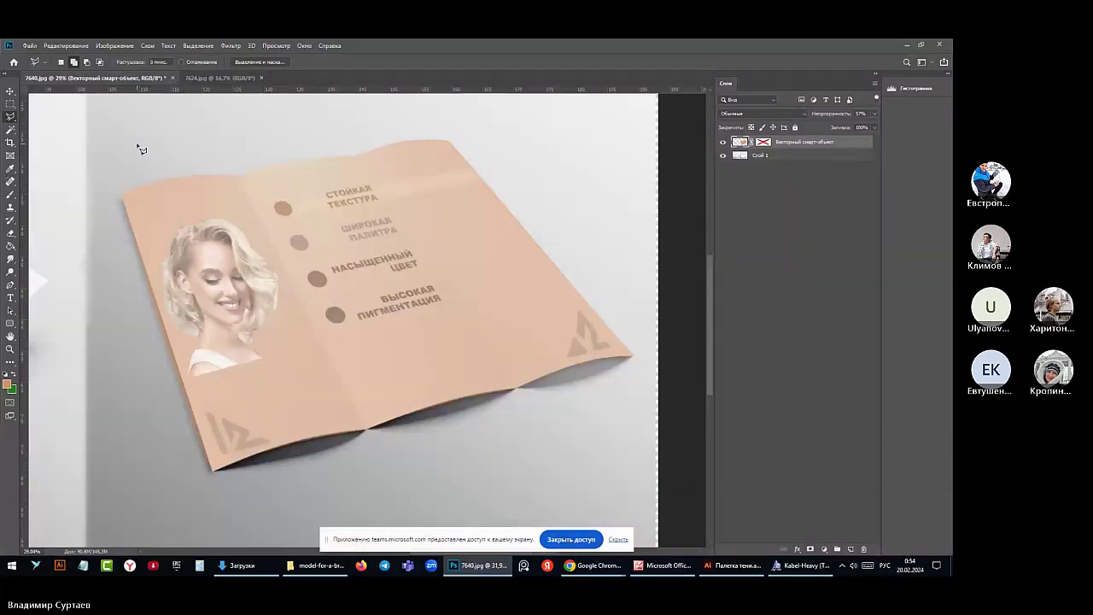
Raise the brochure layer to 100% opacity and set its blend mode to Multiply
double_click(851, 146)
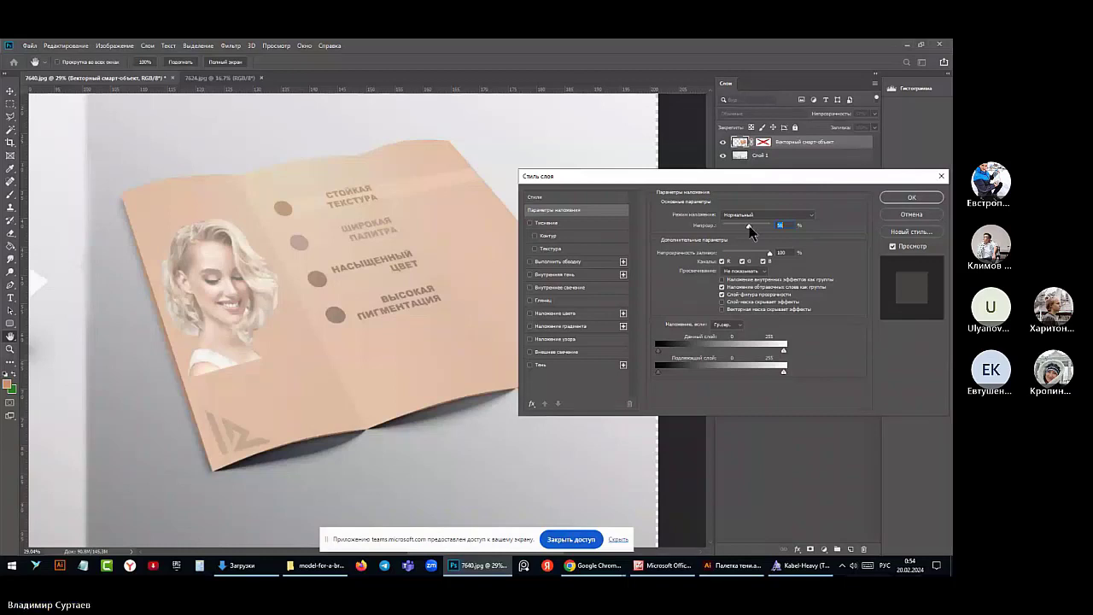
drag(750, 226, 837, 235)
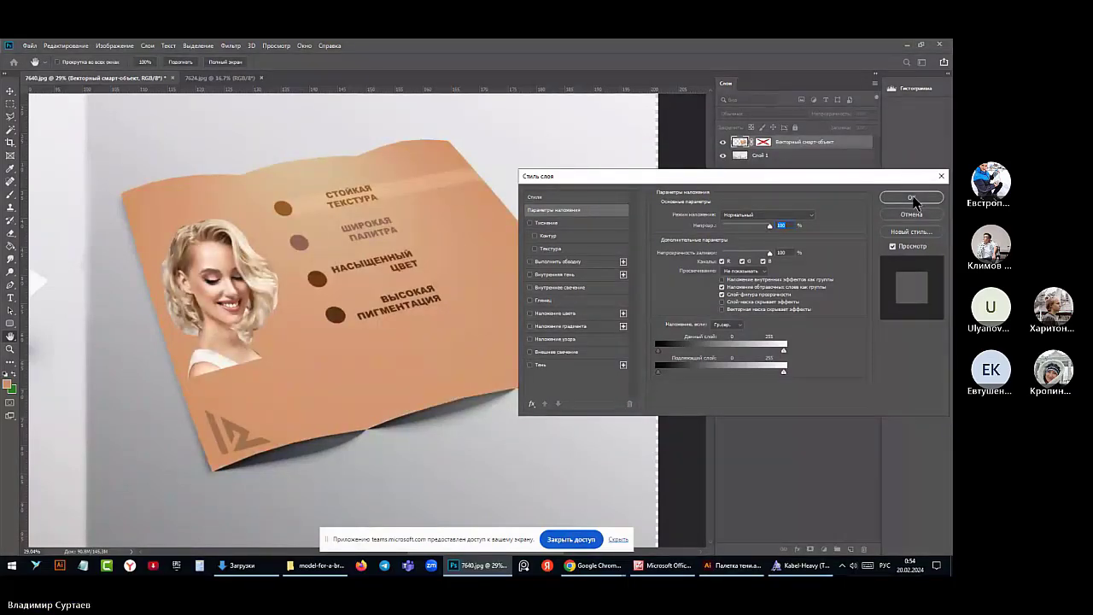
click(803, 215)
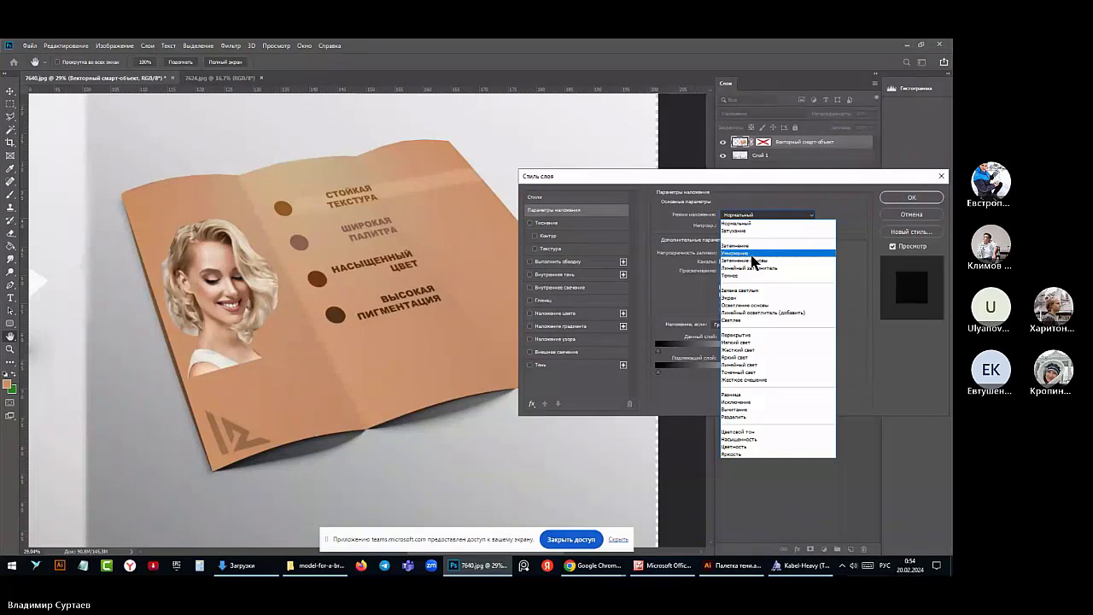
key(Escape)
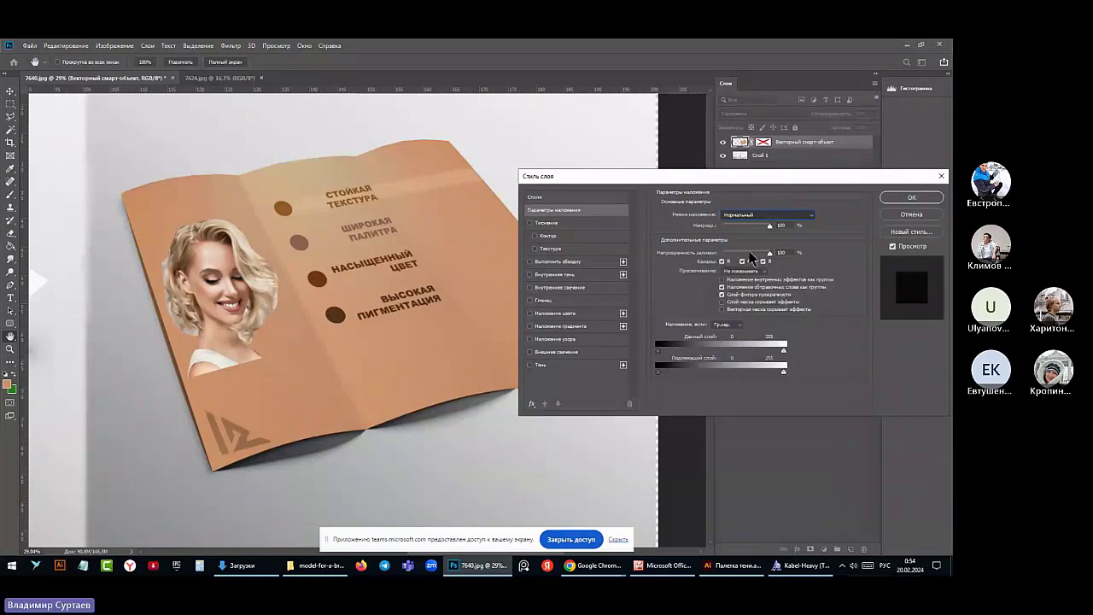
click(909, 199)
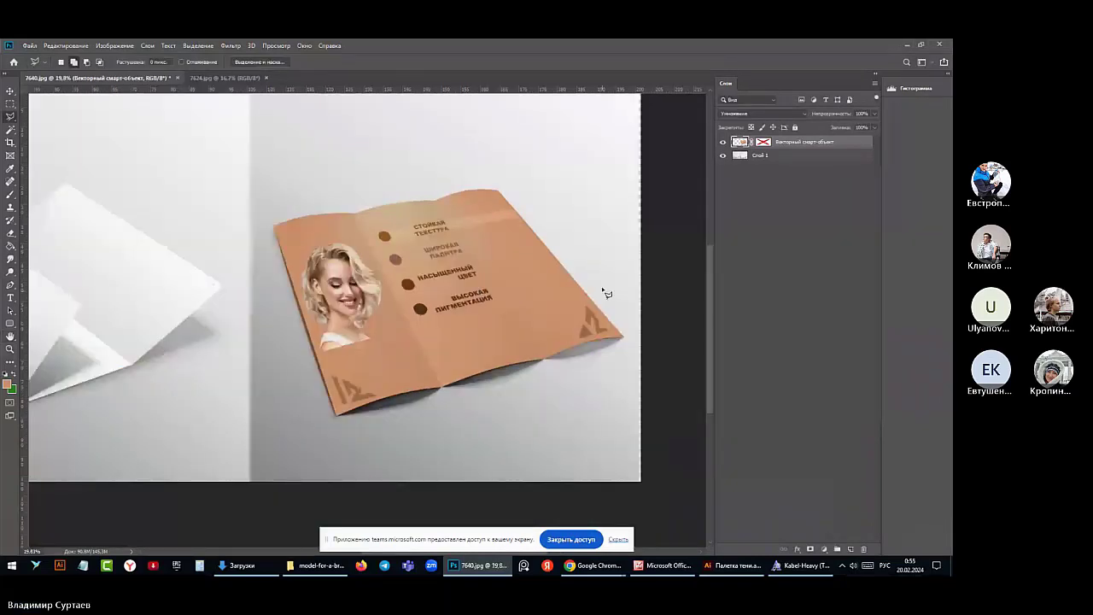
Delete the brochure smart-object layer and switch to Палетка теней.ai in Illustrator
scroll(604, 293, down, 2)
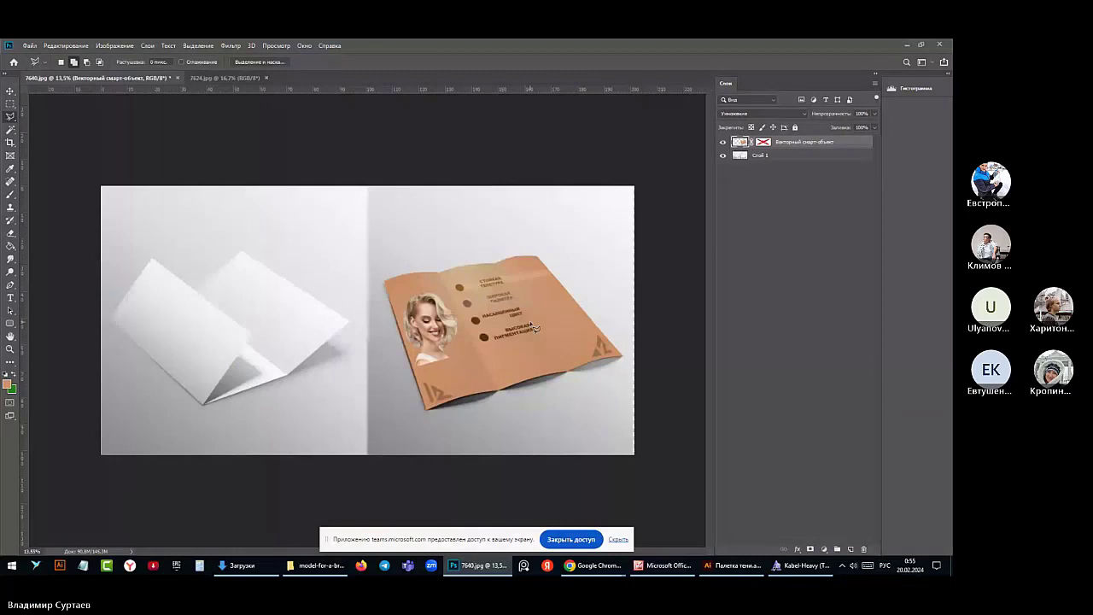
scroll(535, 327, up, 1)
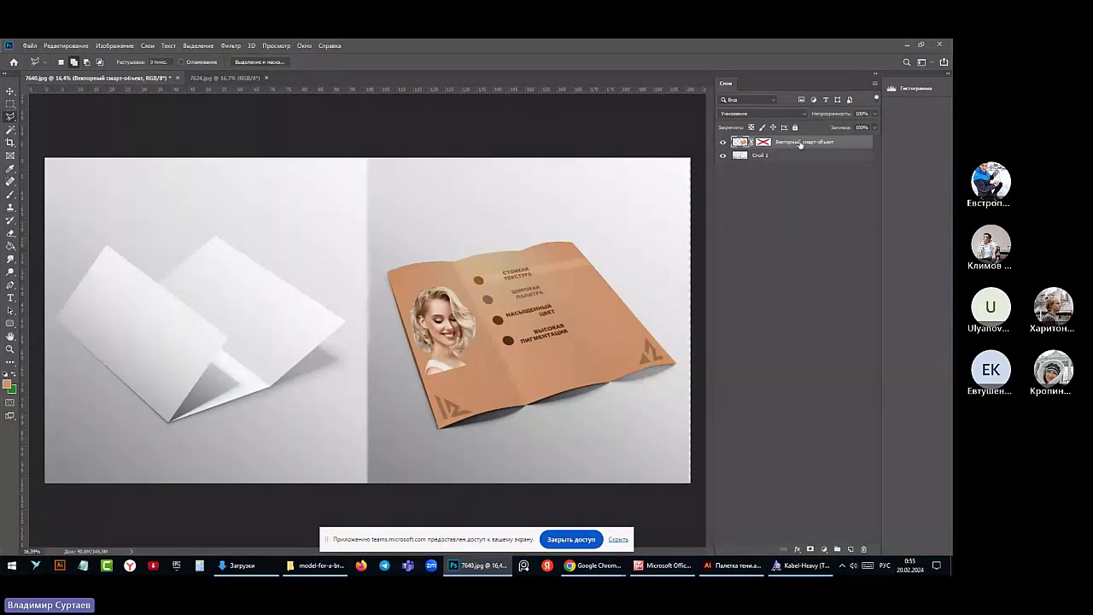
key(Delete)
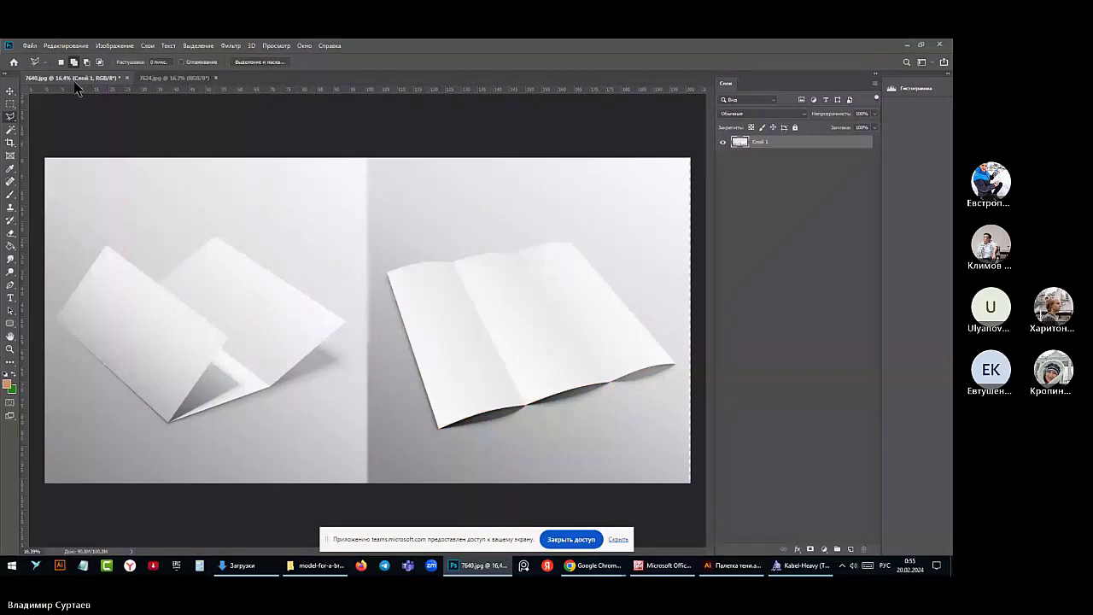
click(732, 567)
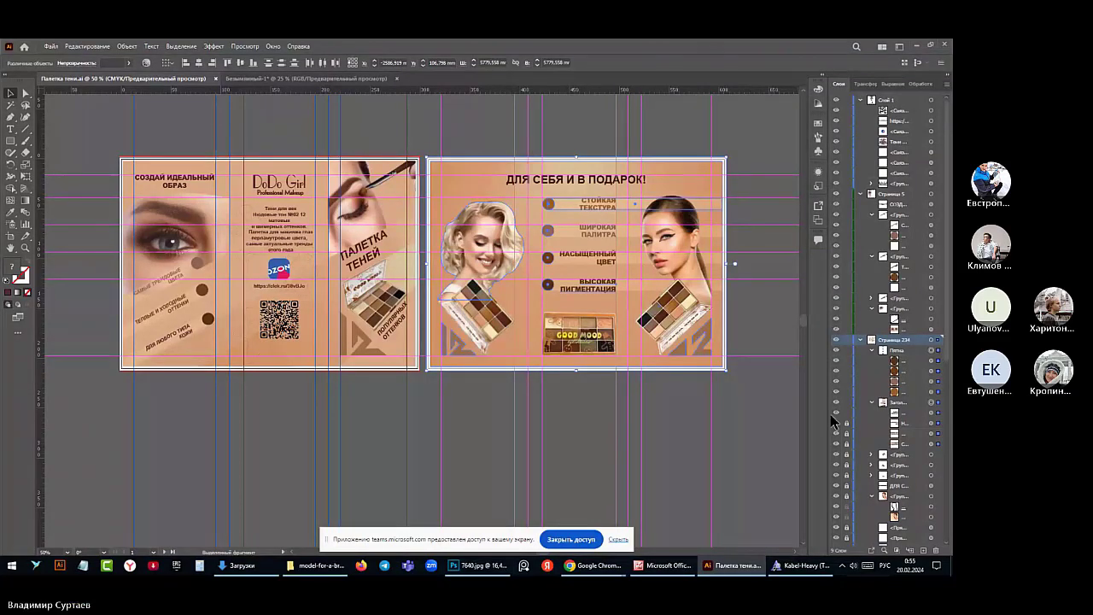
Marquee-select every object of the right-hand ДЛЯ СЕБЯ И В ПОДАРОК! spread and copy it
scroll(848, 293, down, 5)
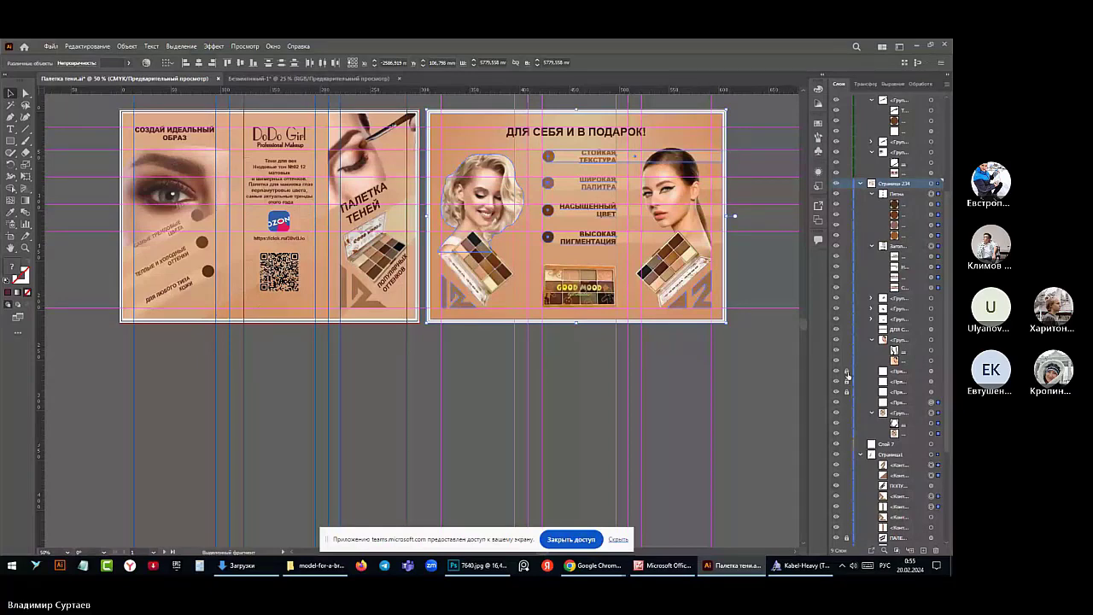
scroll(419, 256, down, 2)
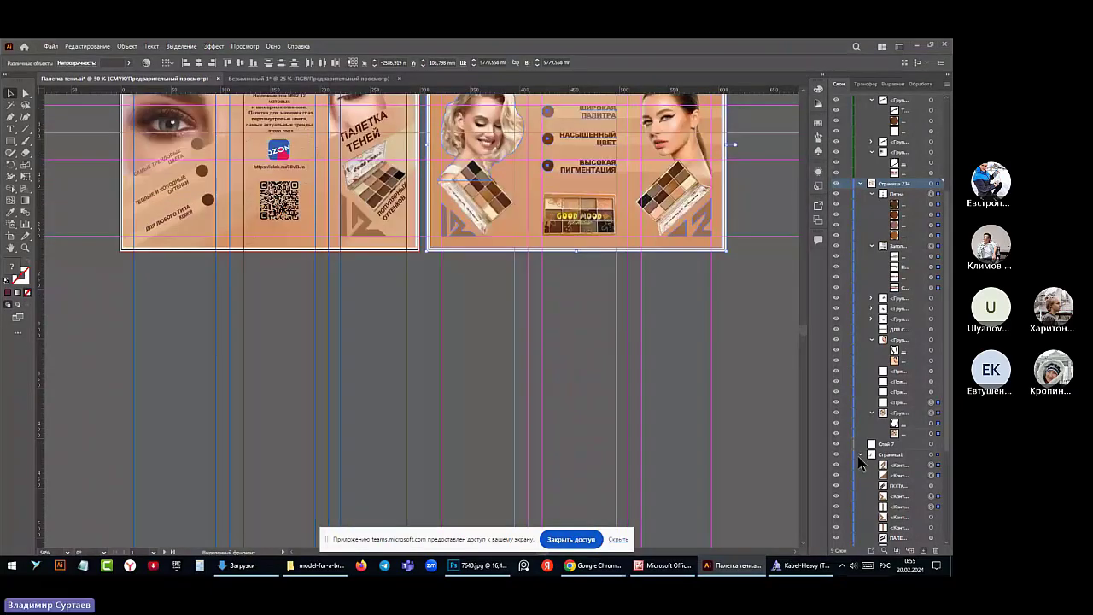
scroll(860, 462, down, 5)
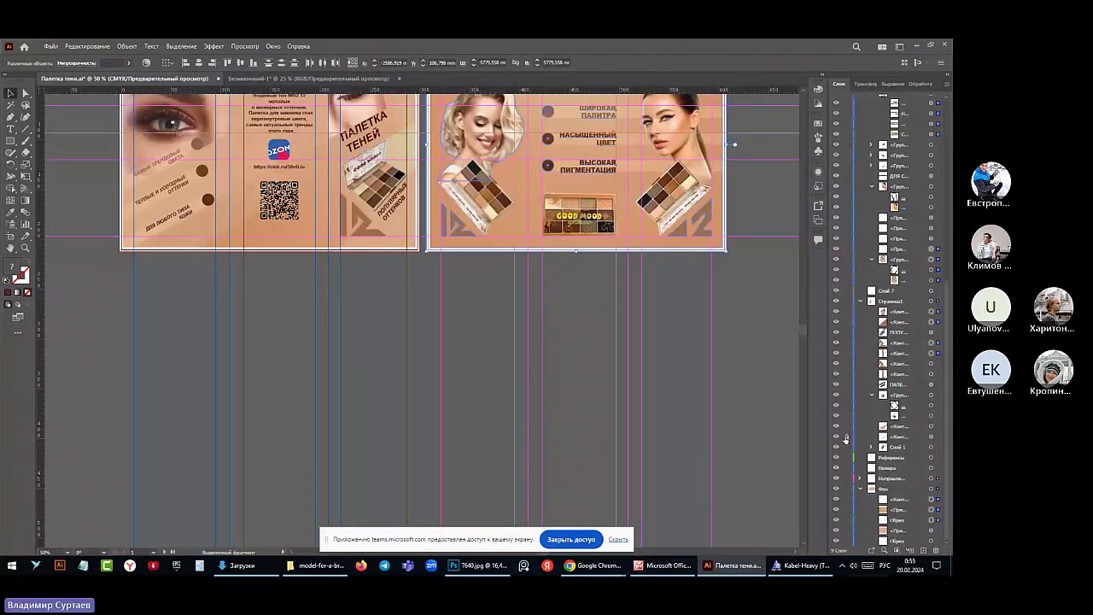
scroll(842, 459, up, 5)
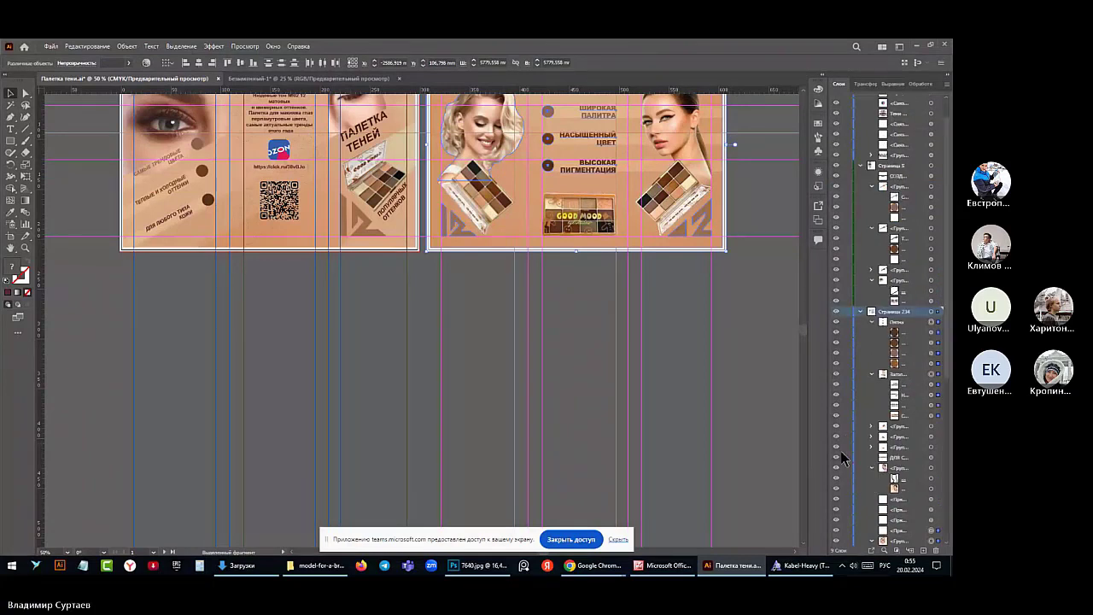
scroll(843, 458, up, 1)
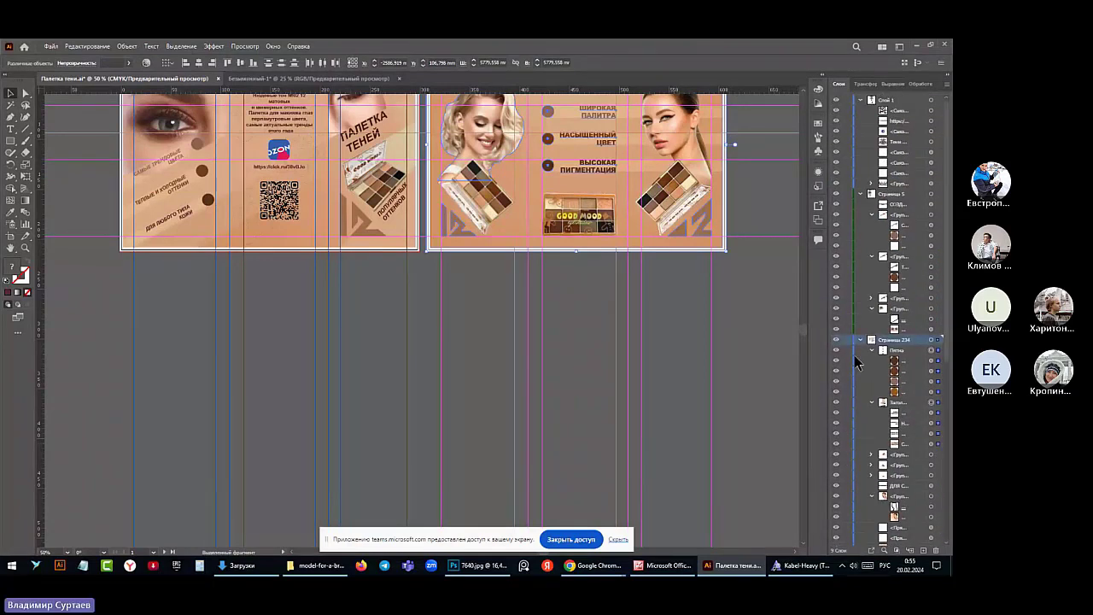
scroll(854, 361, down, 5)
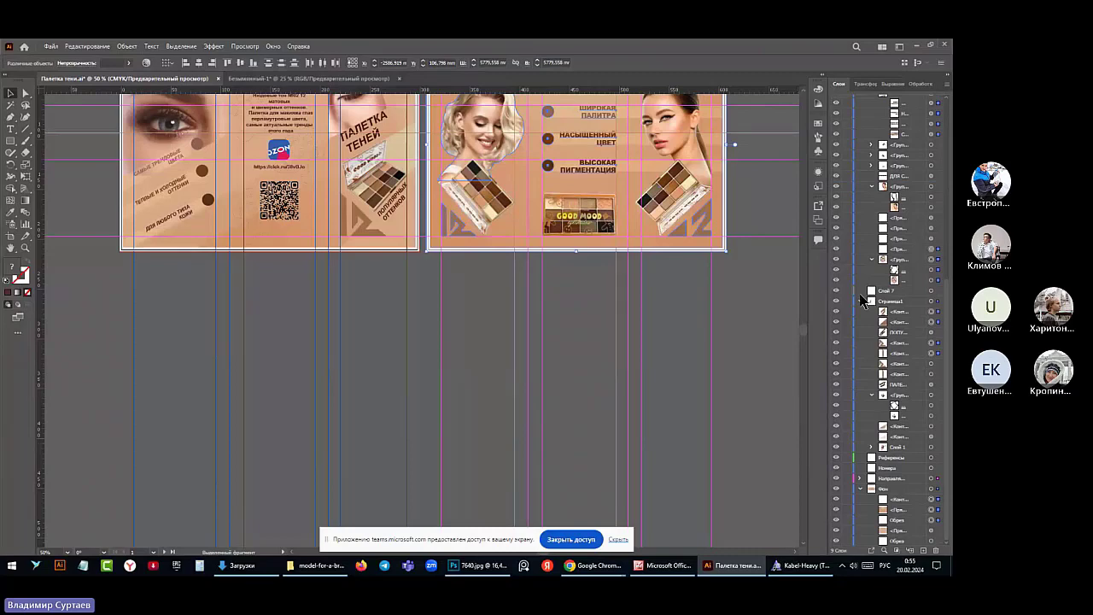
scroll(863, 299, up, 5)
scroll(716, 323, up, 3)
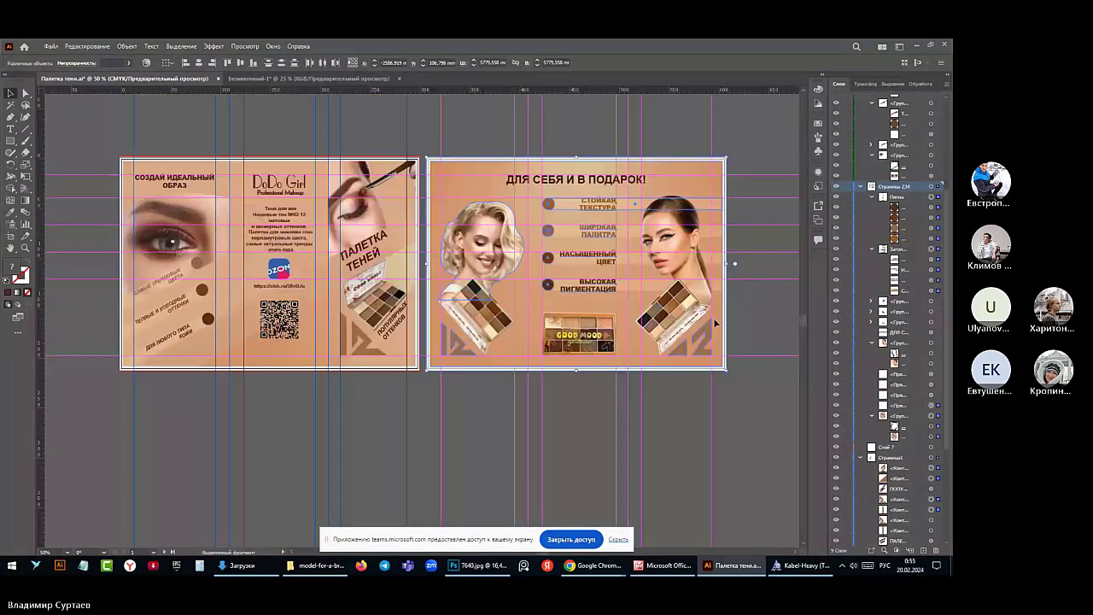
click(408, 145)
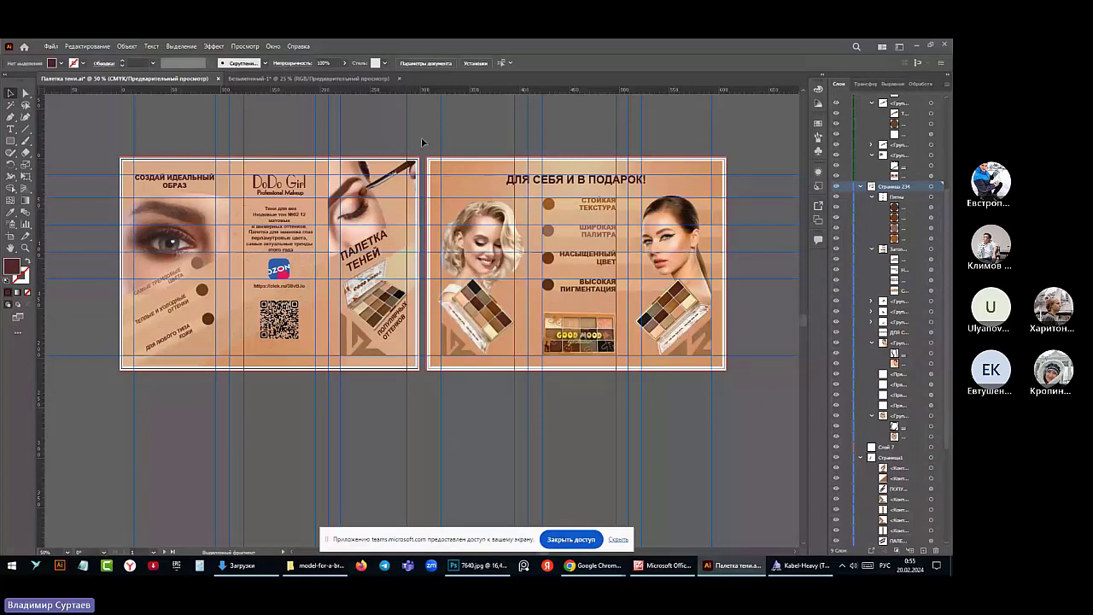
drag(422, 142, 753, 397)
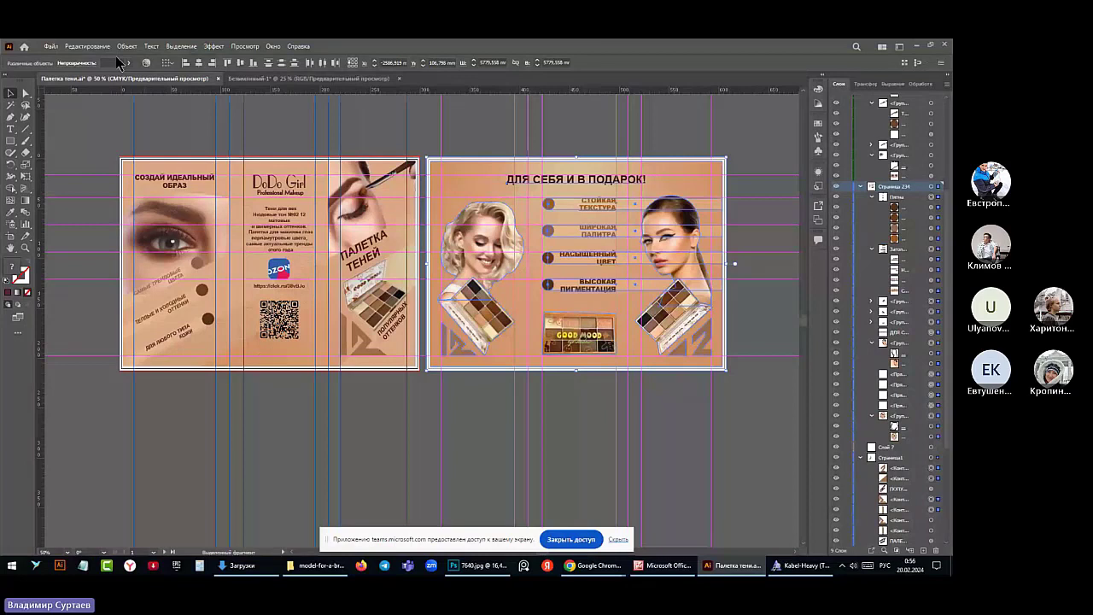
click(87, 46)
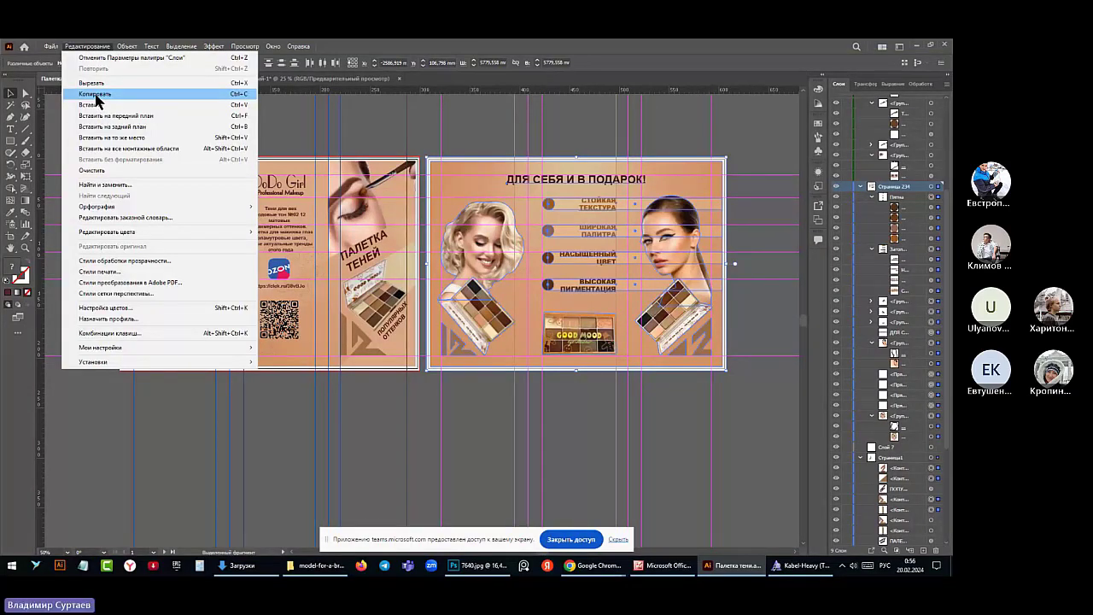
click(95, 94)
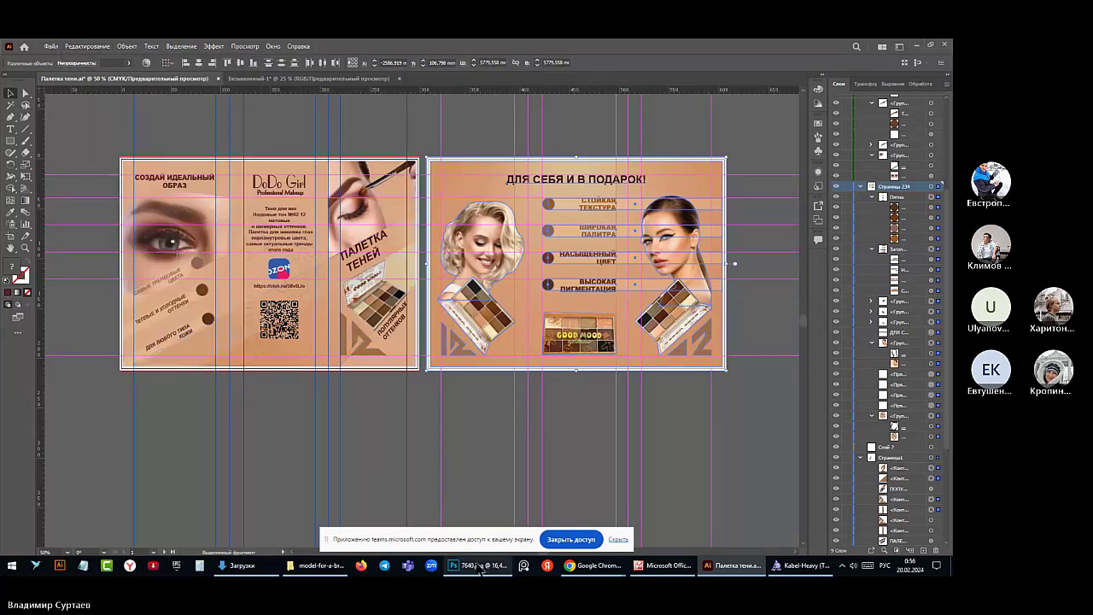
Paste the copied spread into the Photoshop mockup as a new layer and accept its placement
click(478, 565)
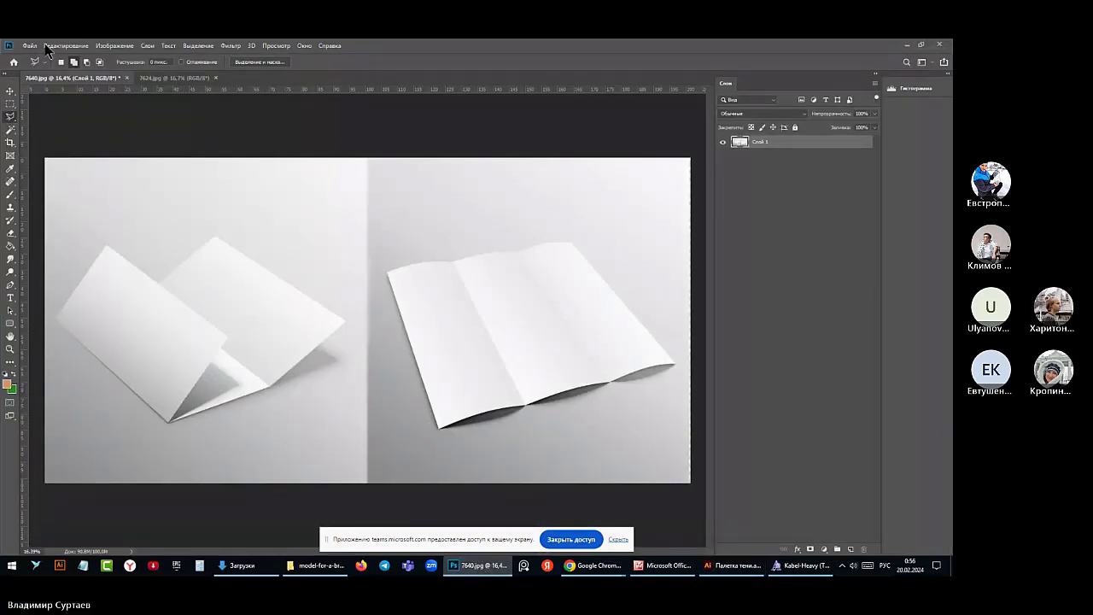
click(49, 46)
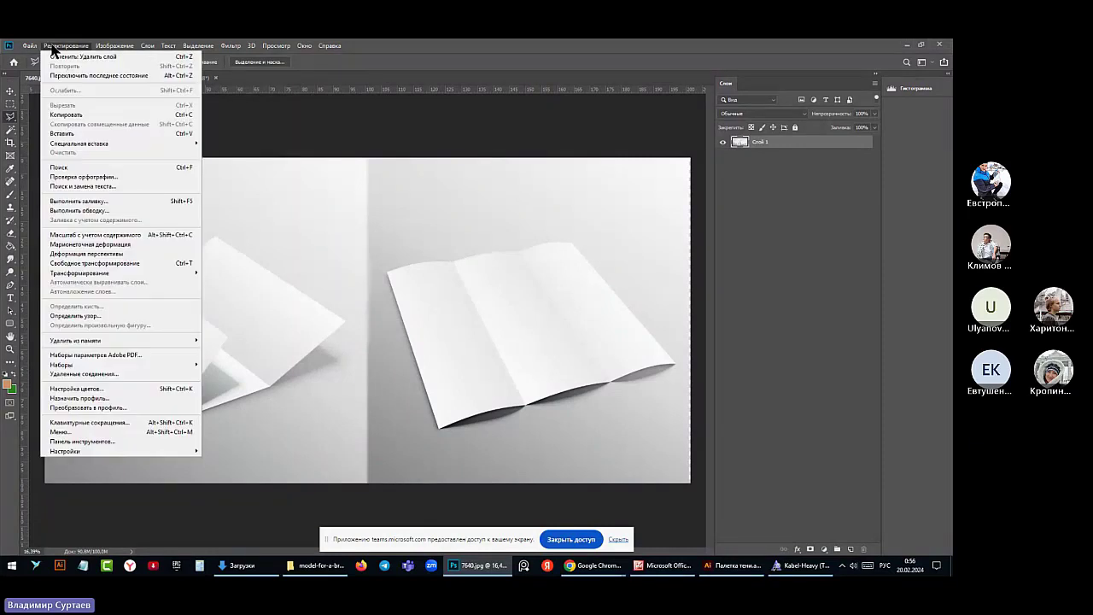
click(59, 134)
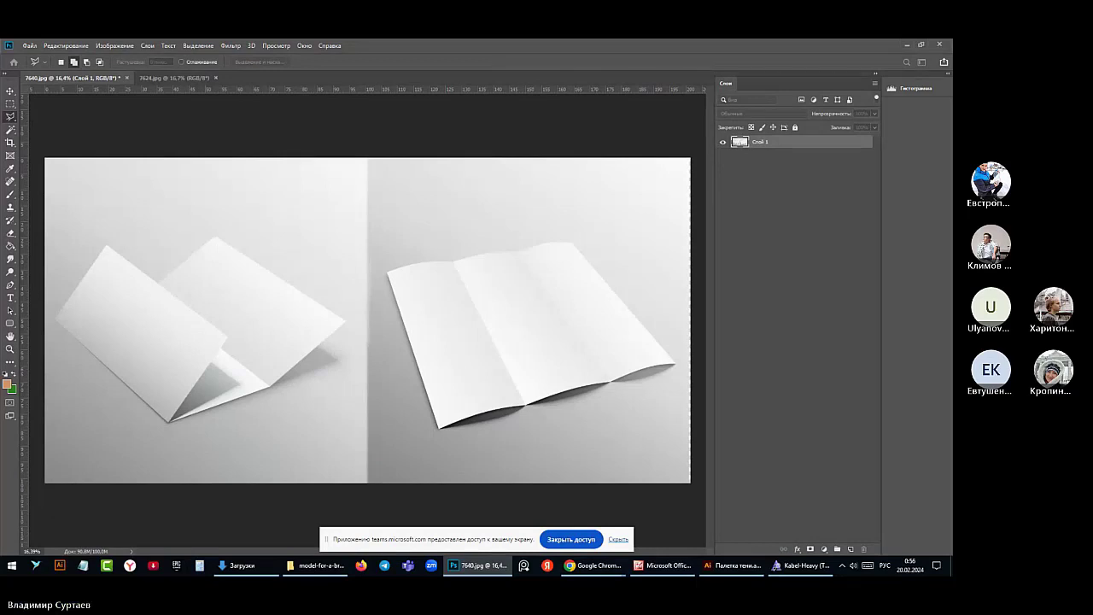
key(ctrl+v)
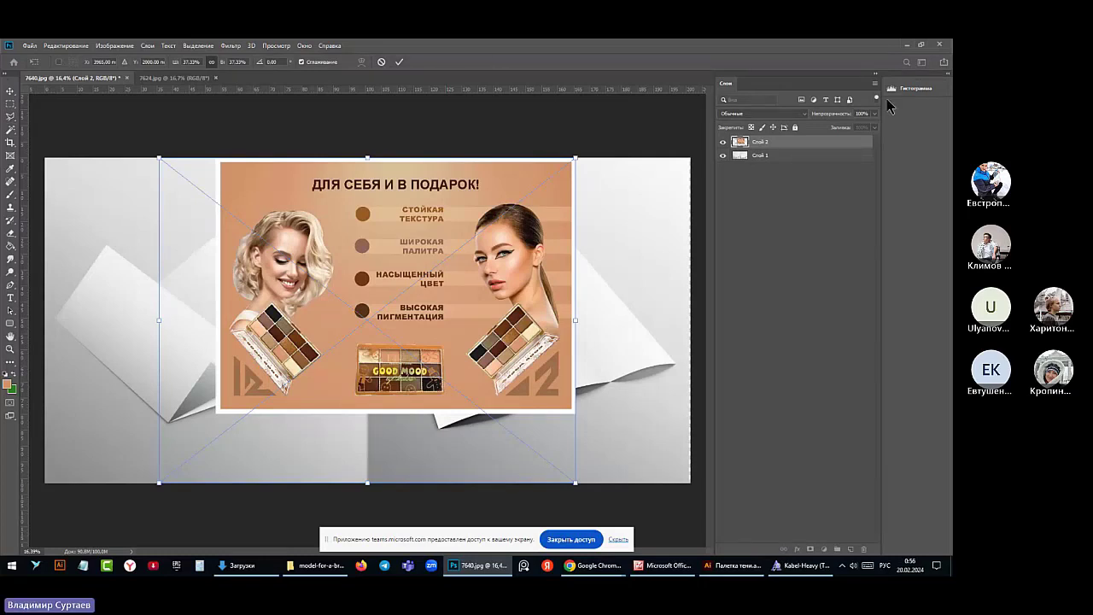
click(10, 129)
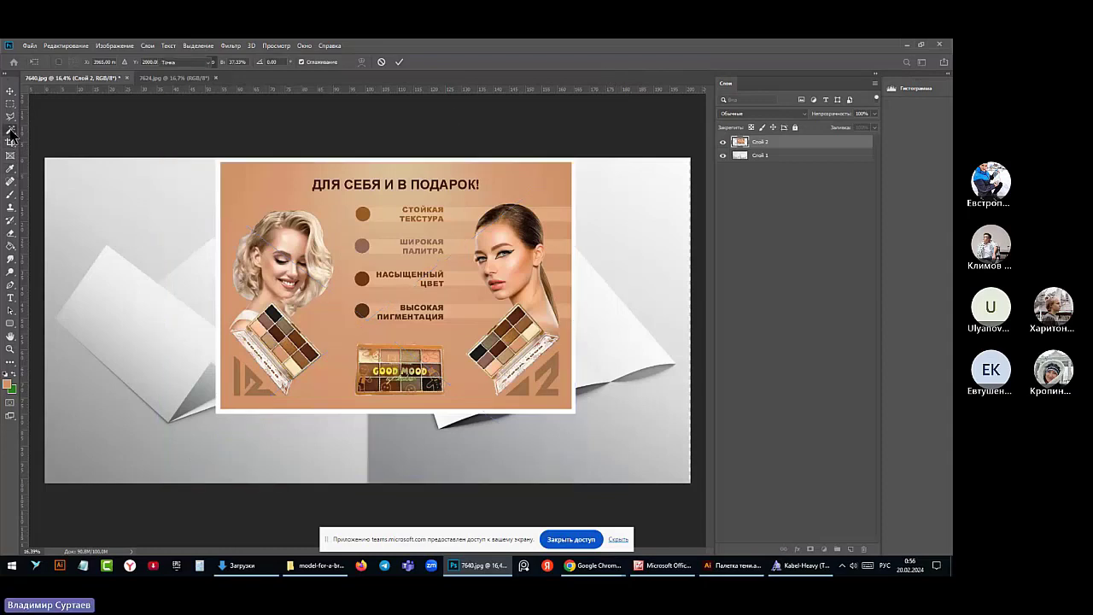
Clear the brochure's white border with the Magic Wand, then deselect
click(219, 173)
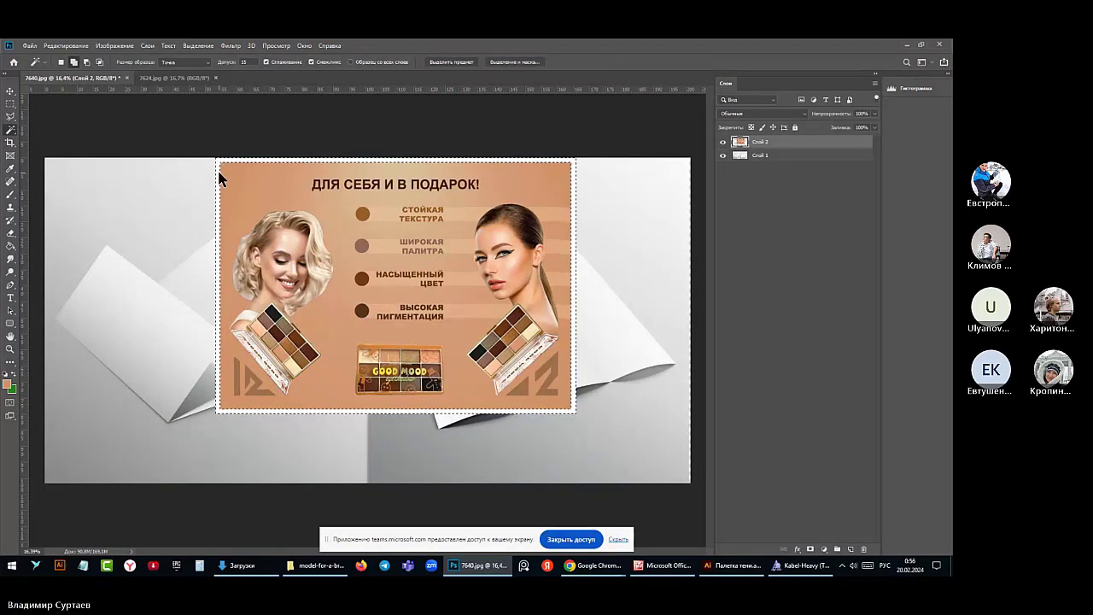
click(65, 46)
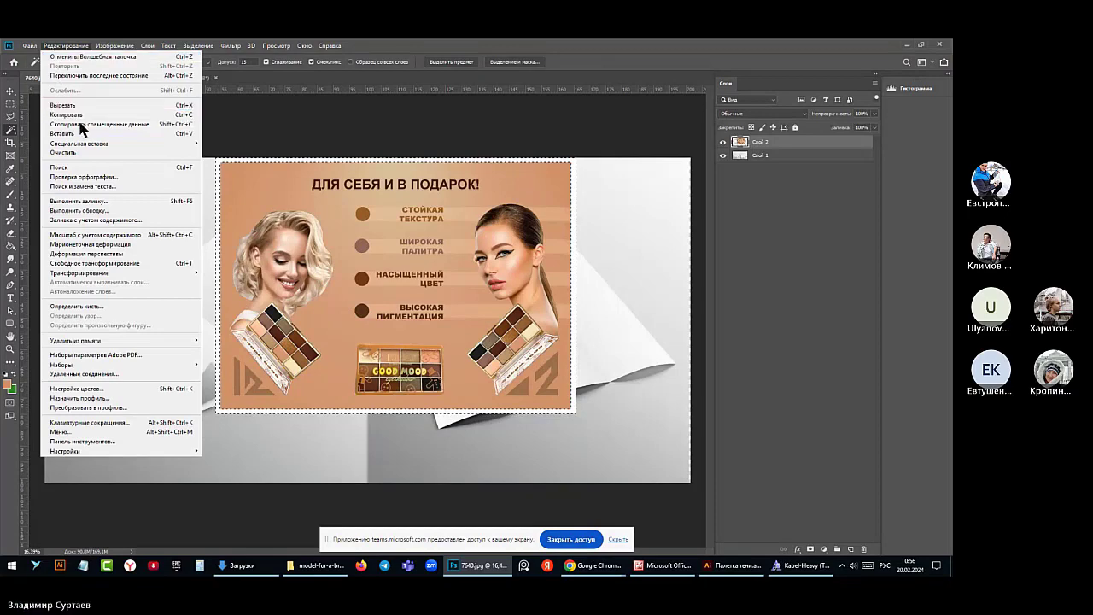
click(62, 154)
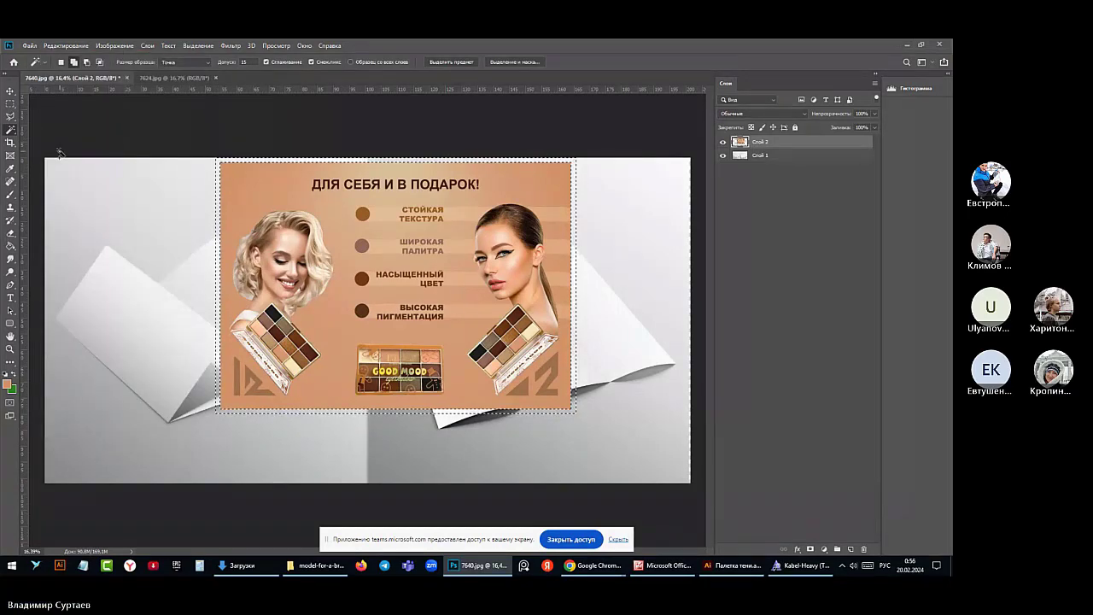
click(200, 46)
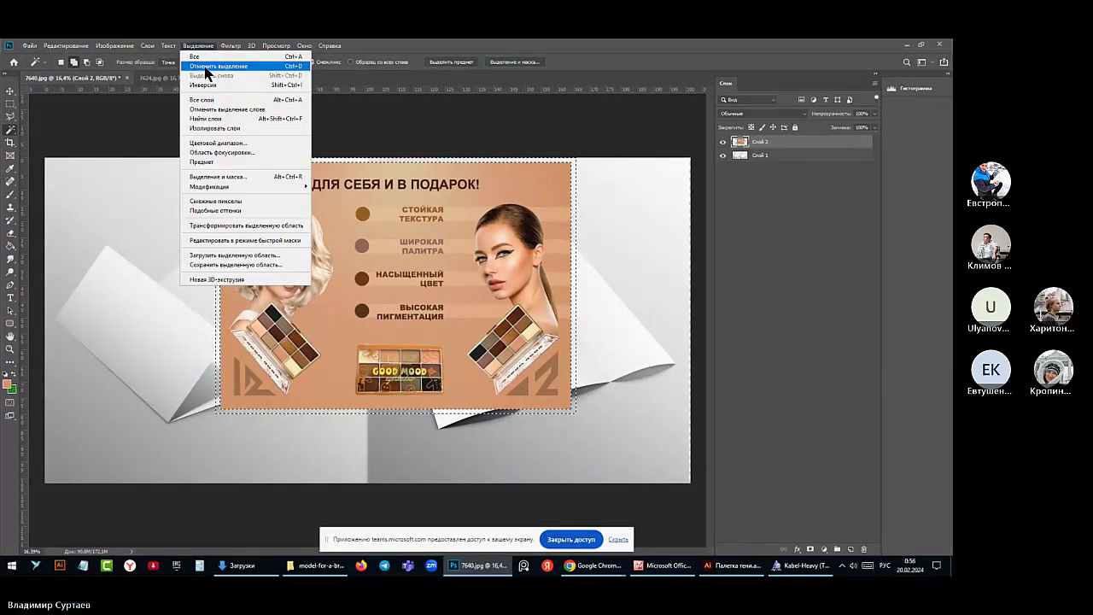
click(205, 67)
click(10, 90)
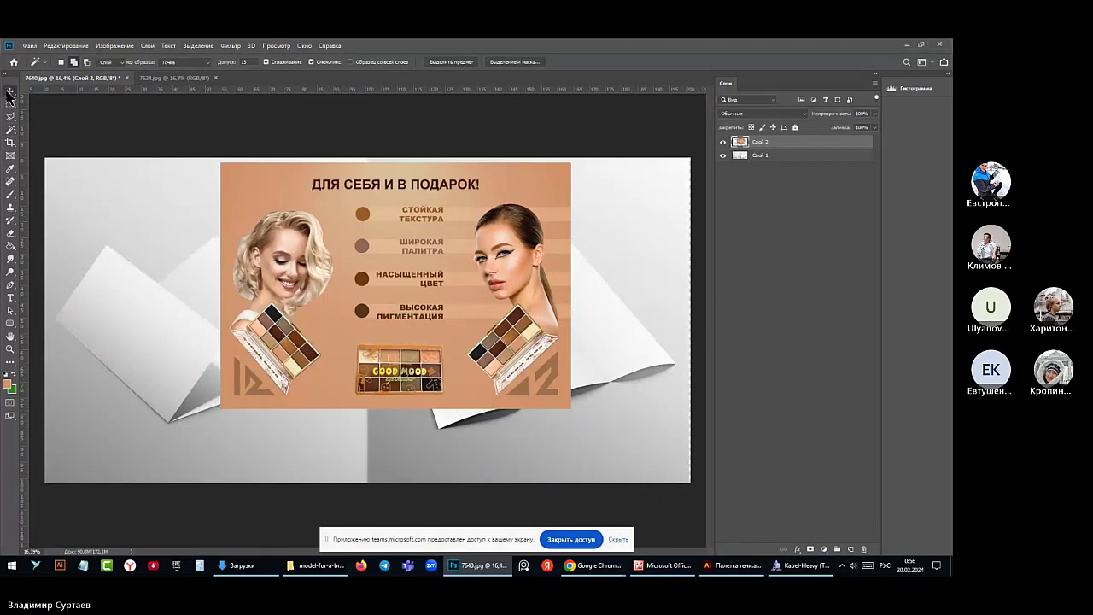
Drag the brochure onto the right-hand folded sheet and lower Слой 2's opacity to about 75%
drag(325, 262, 436, 283)
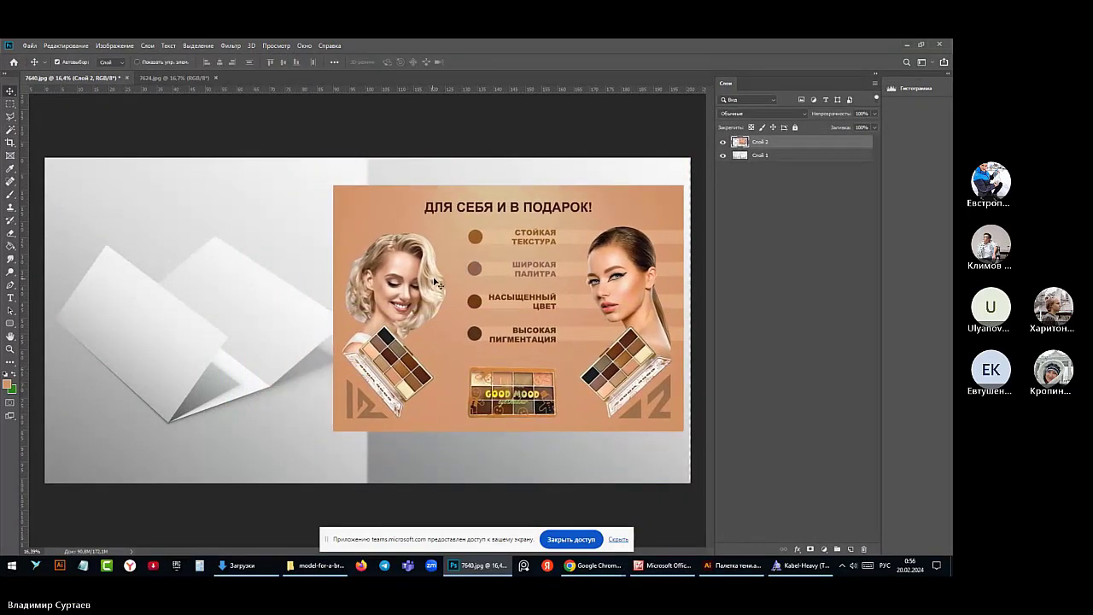
double_click(829, 142)
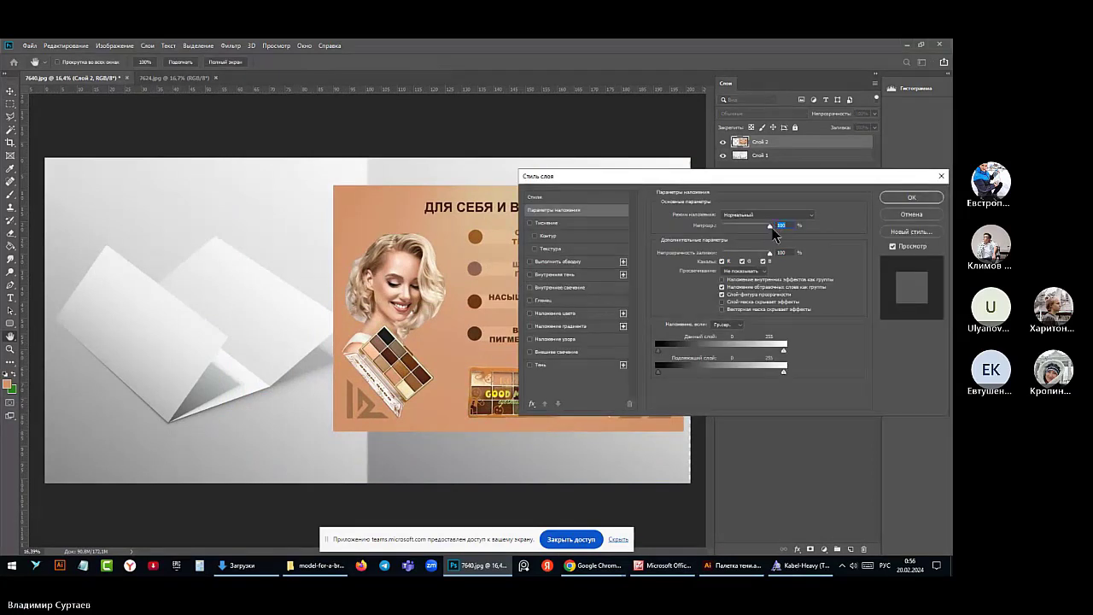
drag(770, 228, 757, 228)
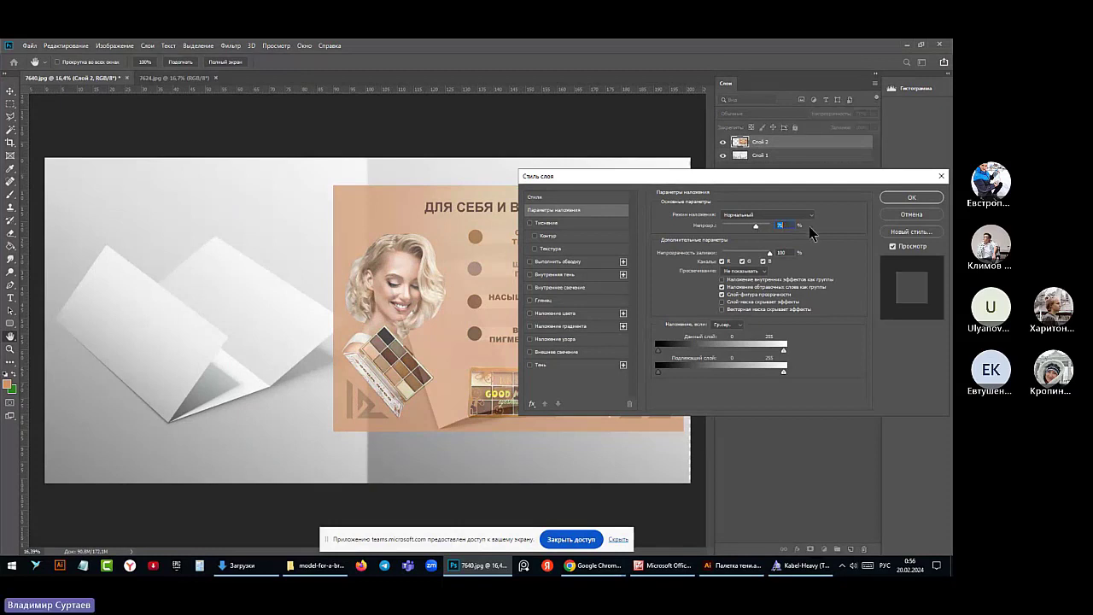
click(911, 198)
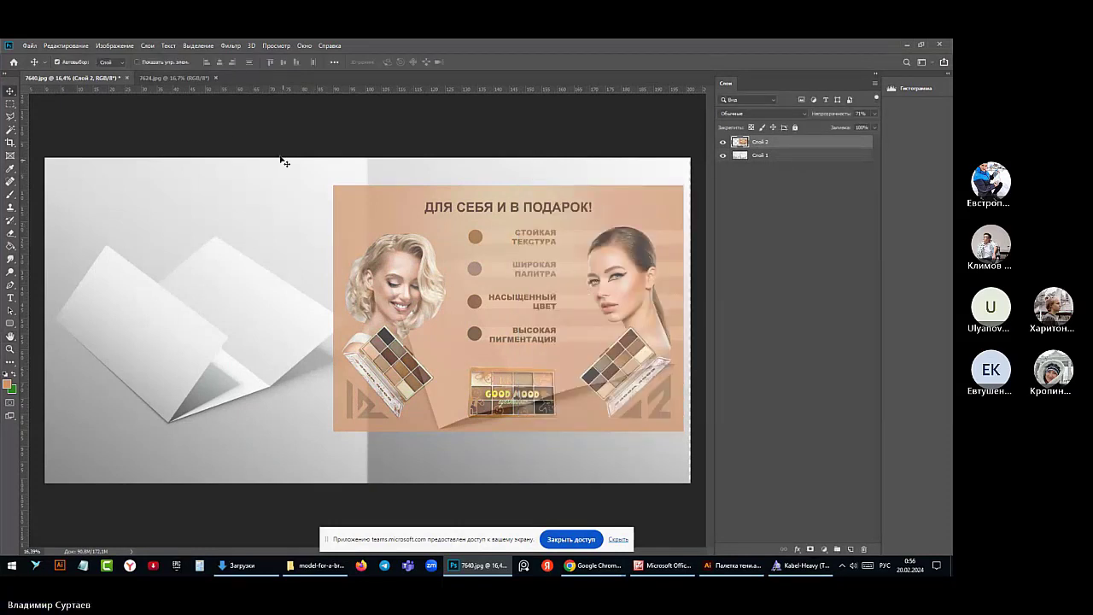
click(65, 46)
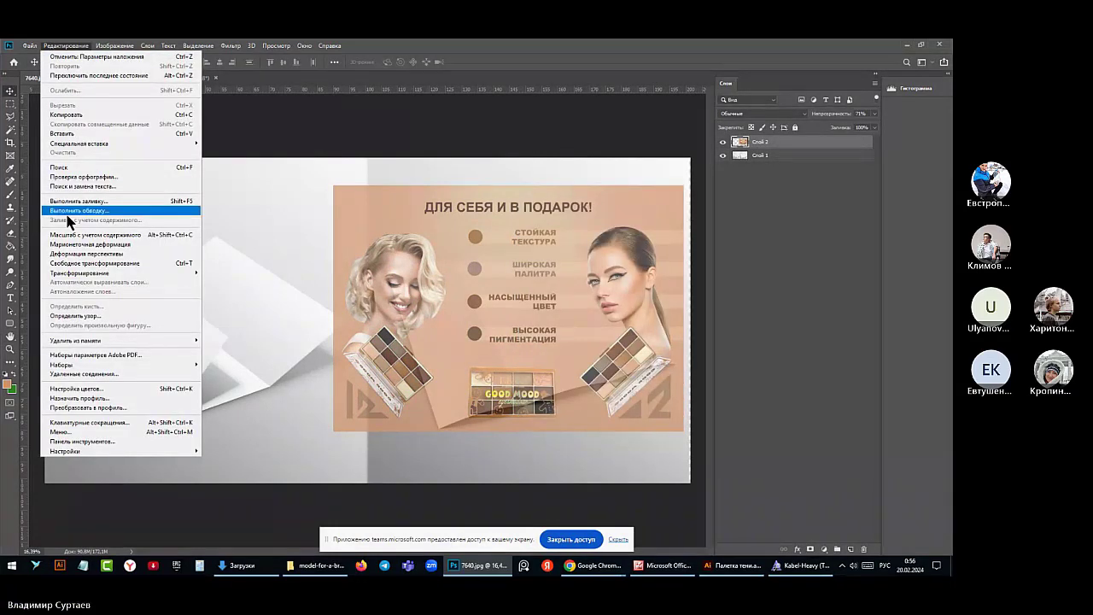
Scale the brochure down to about 79% and move it over the right-hand folded sheet
click(75, 263)
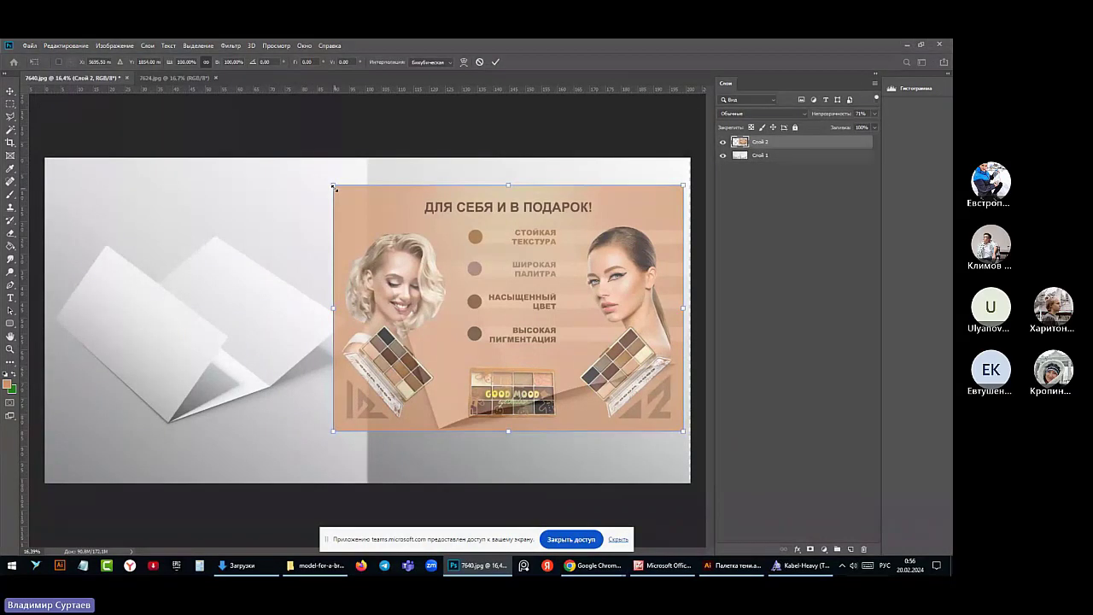
drag(335, 187, 398, 252)
drag(473, 292, 457, 285)
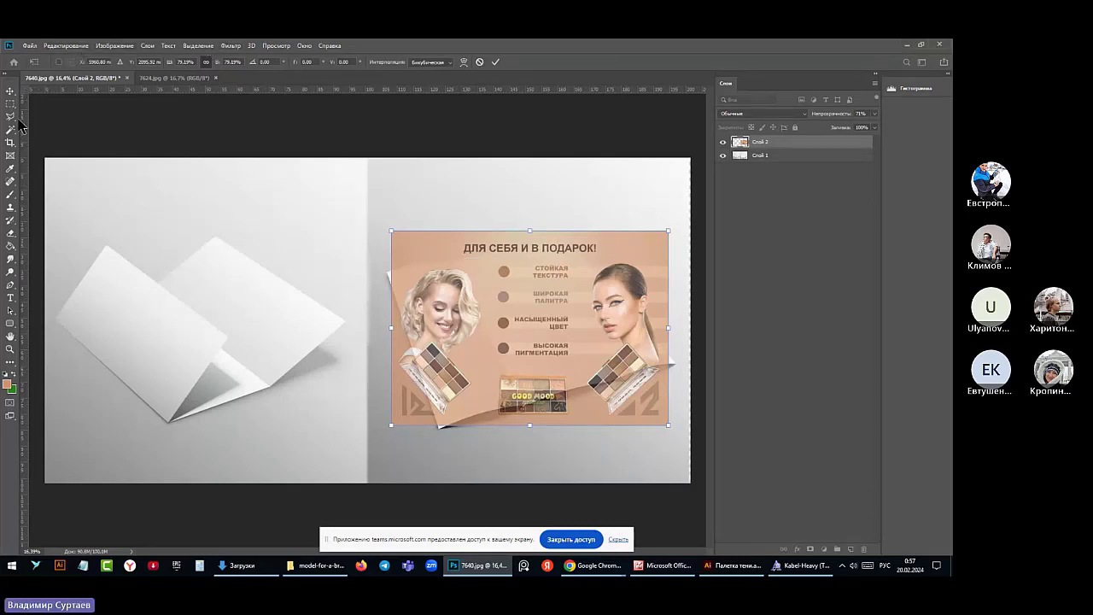
click(65, 45)
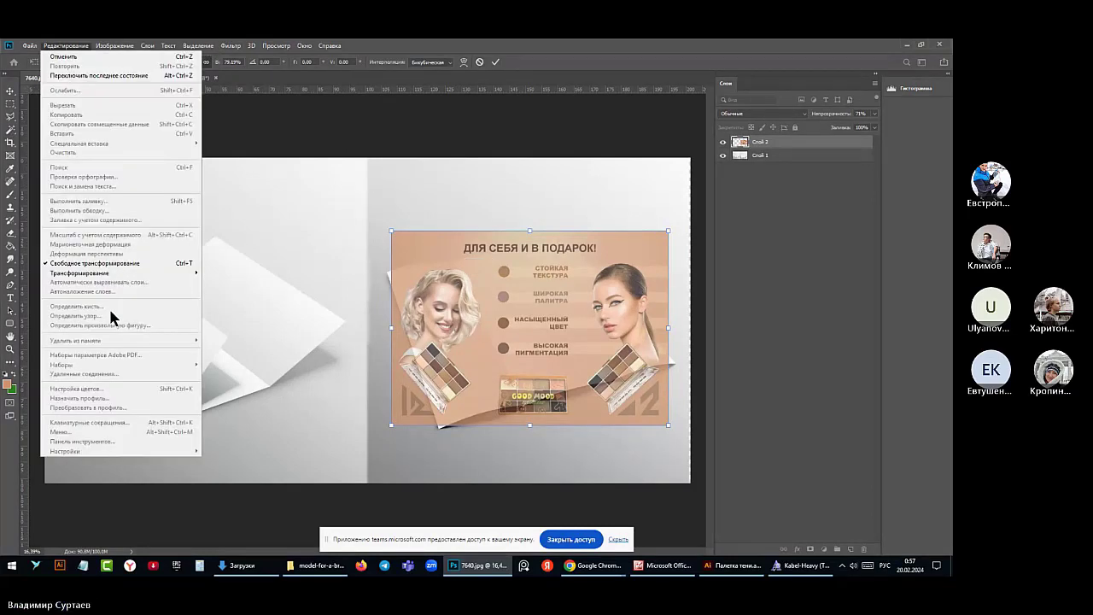
Put a Warp grid on the brochure and bend its top edge, top-right corner and right side onto the paper
mouse_move(98, 273)
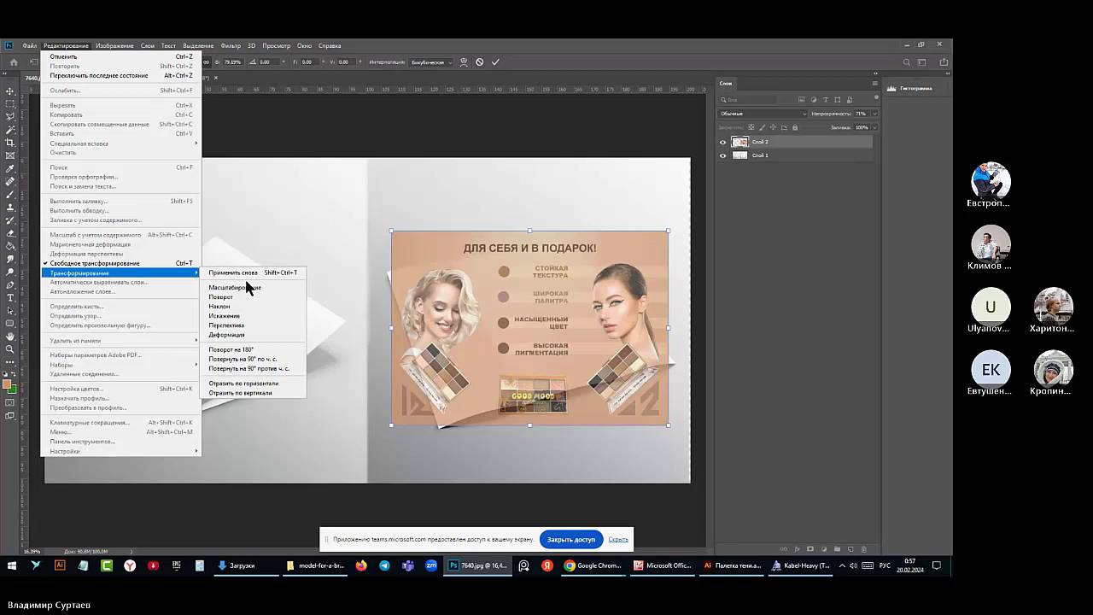
click(246, 333)
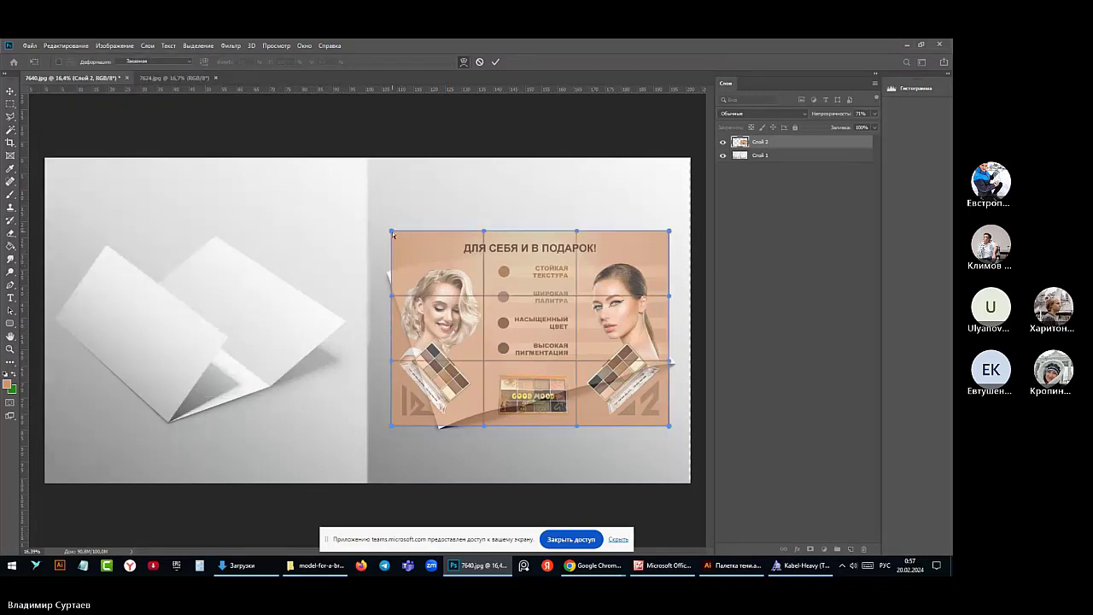
drag(392, 237, 389, 274)
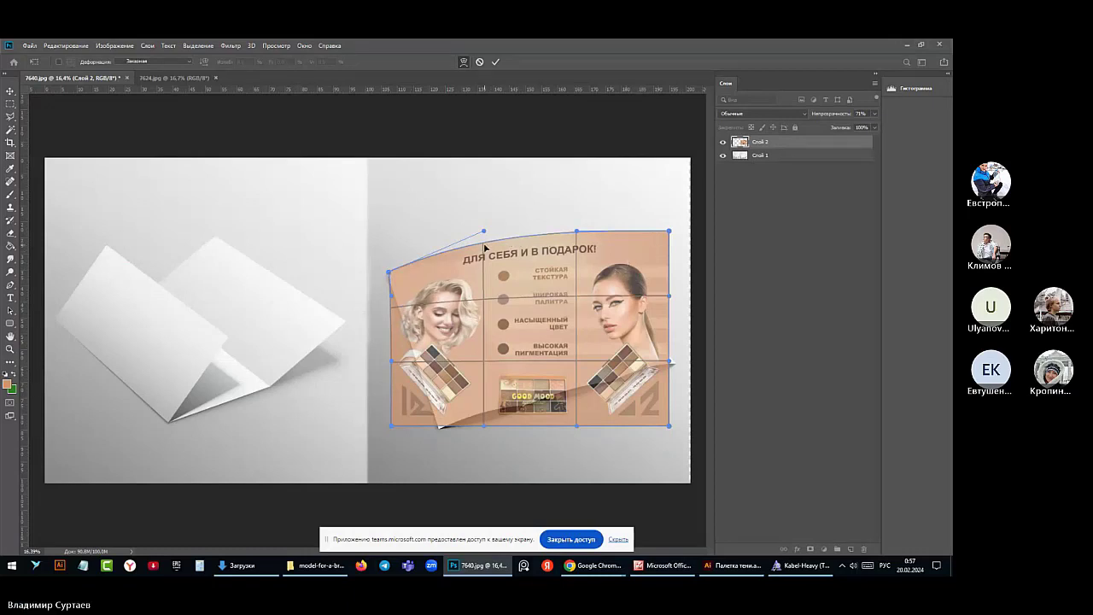
drag(485, 248, 464, 266)
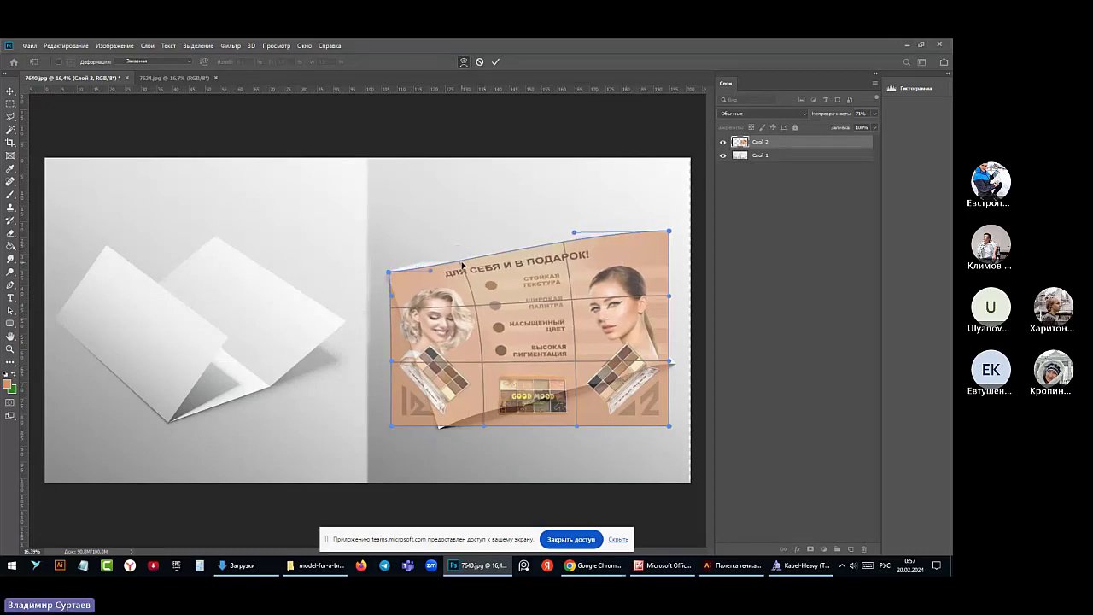
drag(563, 247, 518, 259)
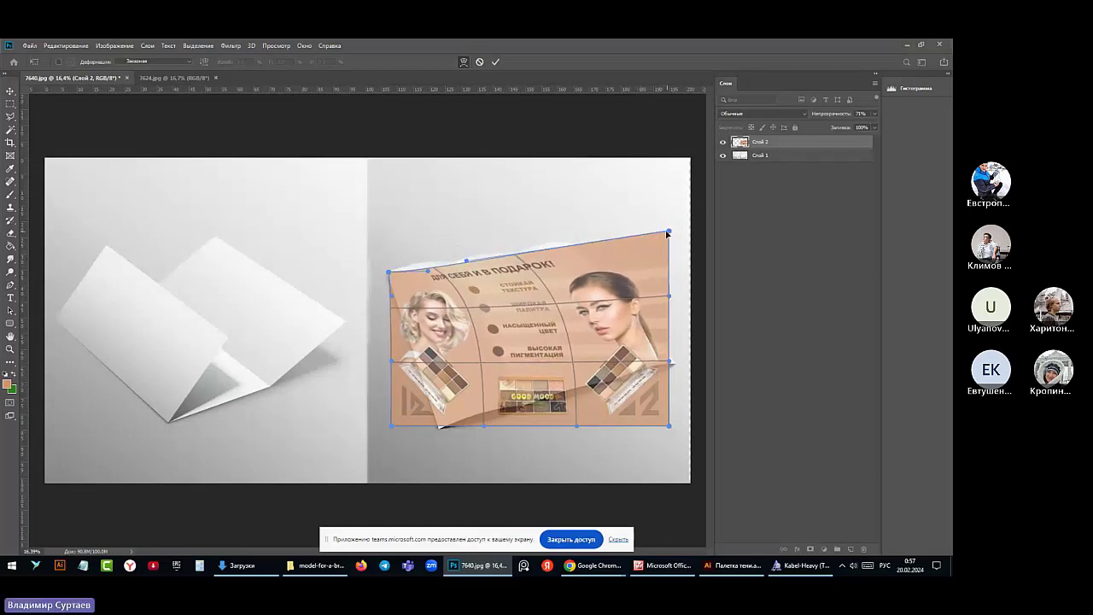
drag(669, 233, 572, 244)
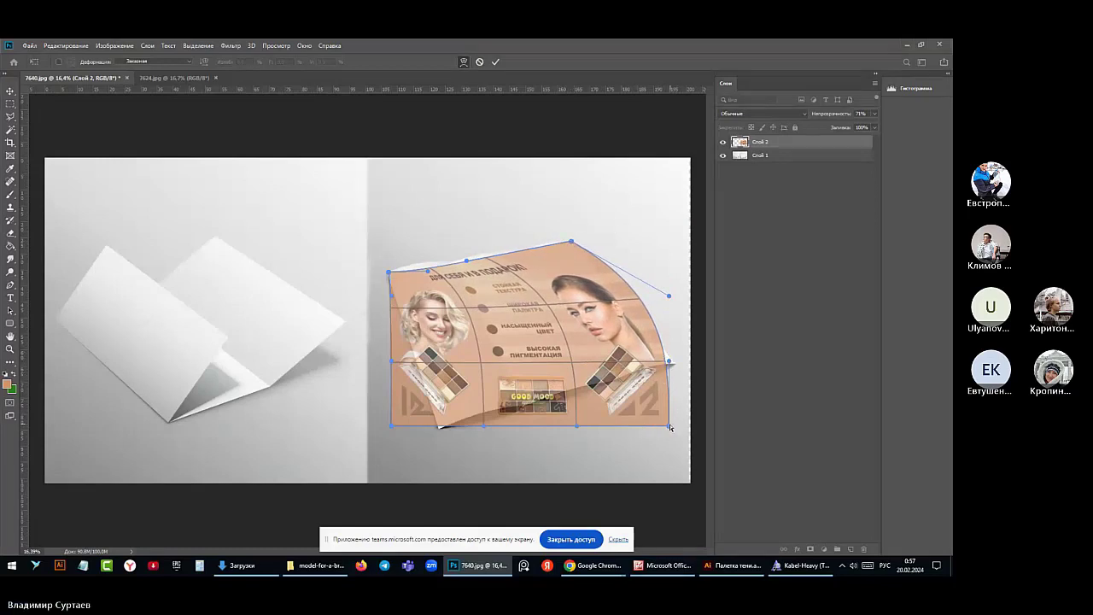
drag(638, 303, 600, 284)
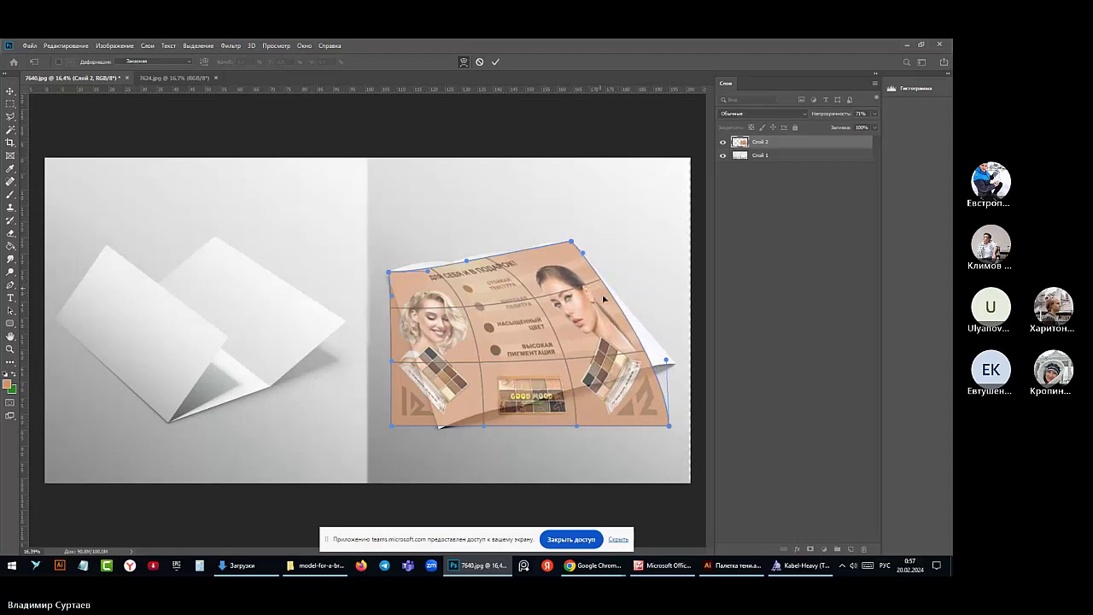
drag(640, 357, 638, 275)
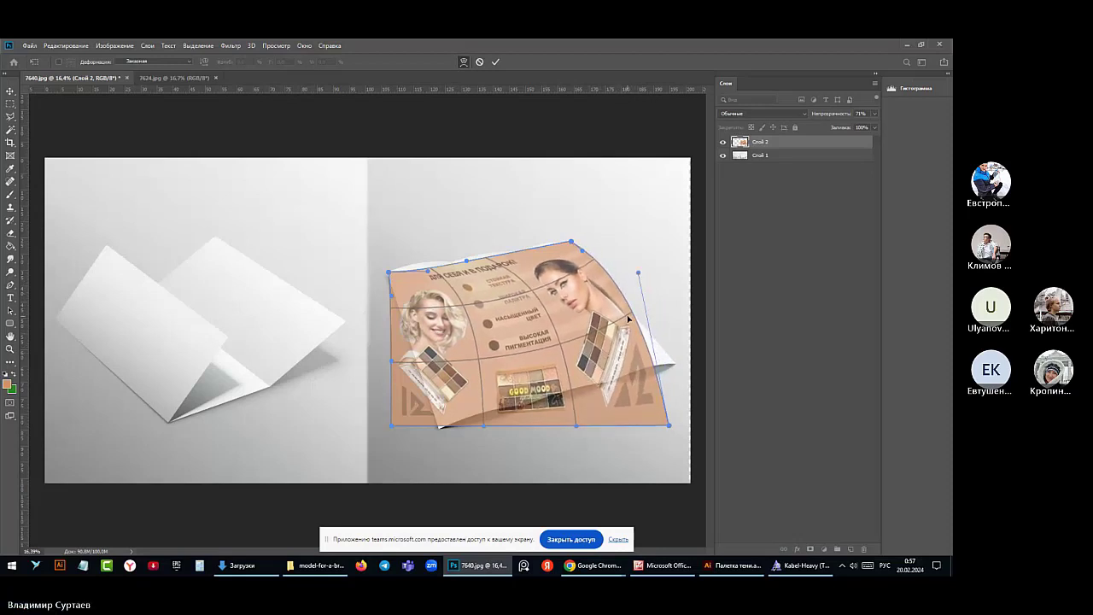
drag(669, 425, 674, 364)
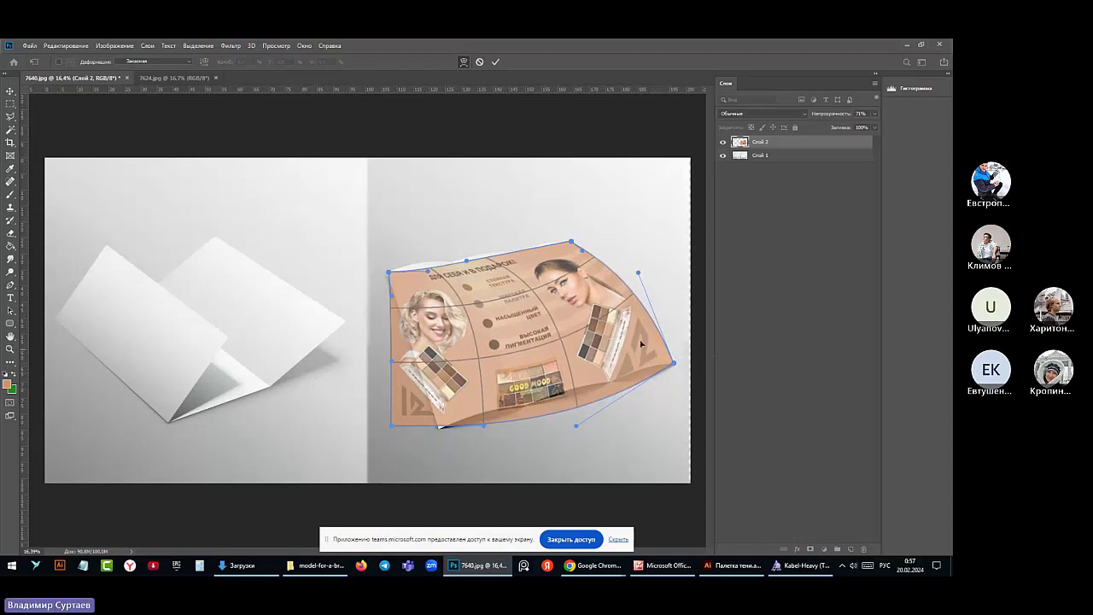
Fit the brochure's bottom edge, lower-left corner and left side to the paper, straightening the headline
drag(634, 297, 620, 310)
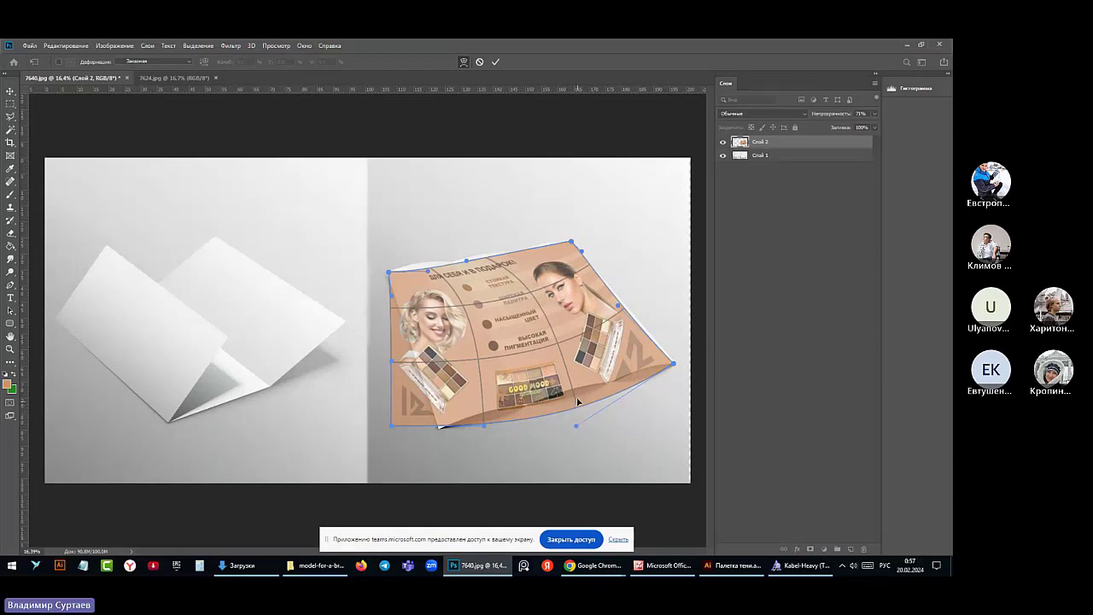
drag(577, 406, 605, 384)
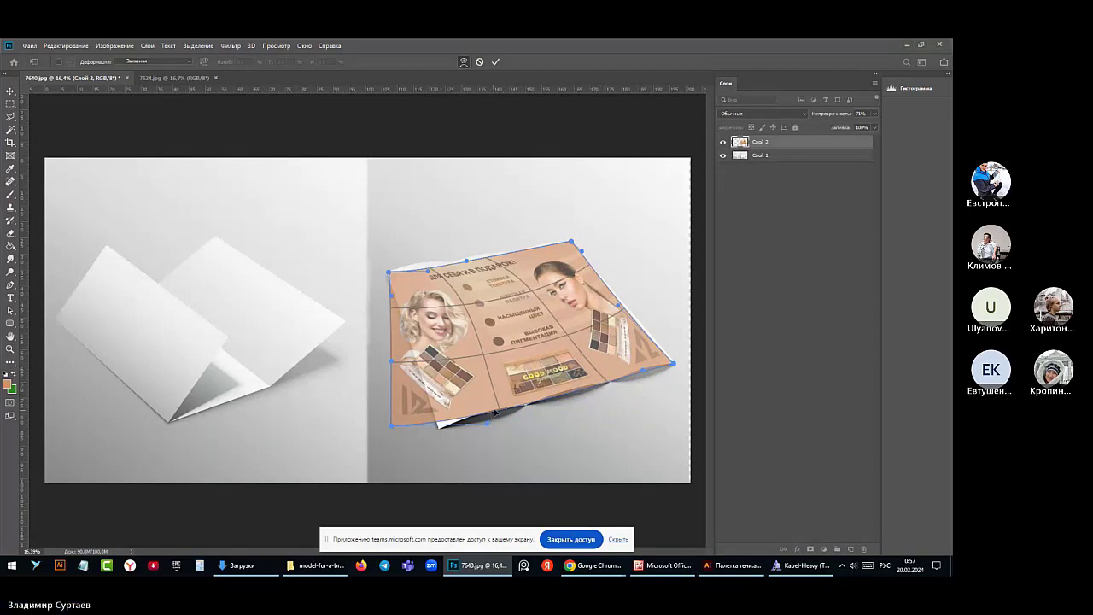
drag(500, 411, 527, 405)
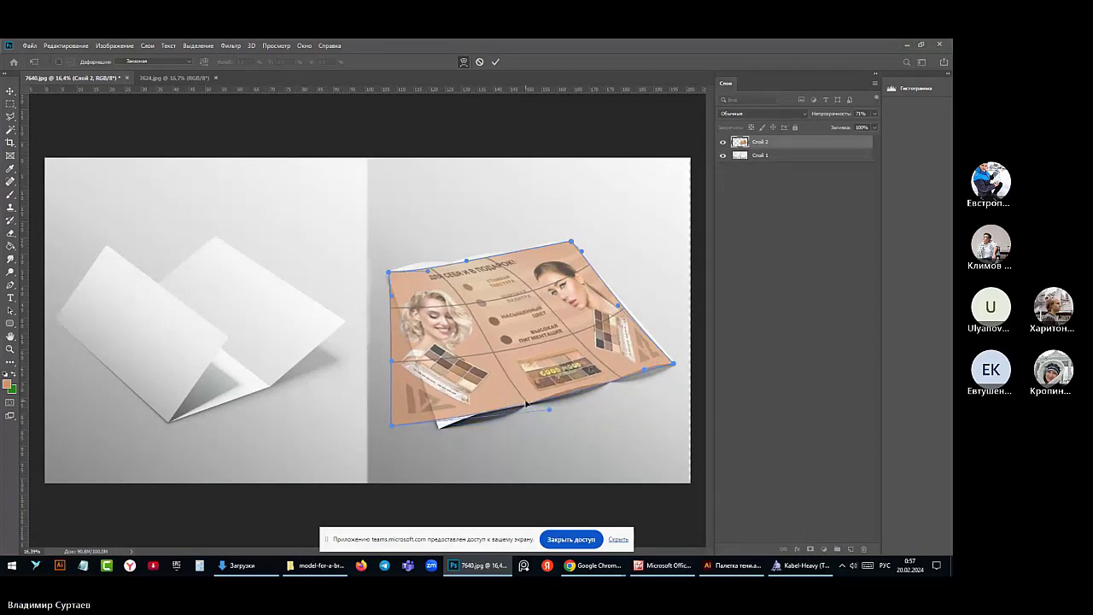
drag(392, 429, 439, 428)
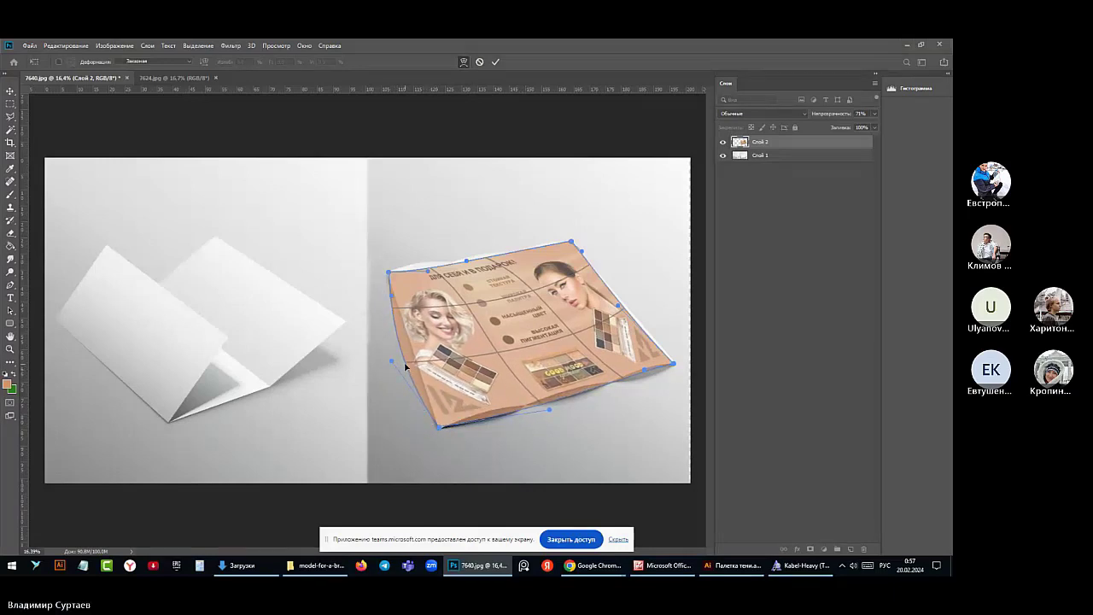
drag(414, 366, 427, 371)
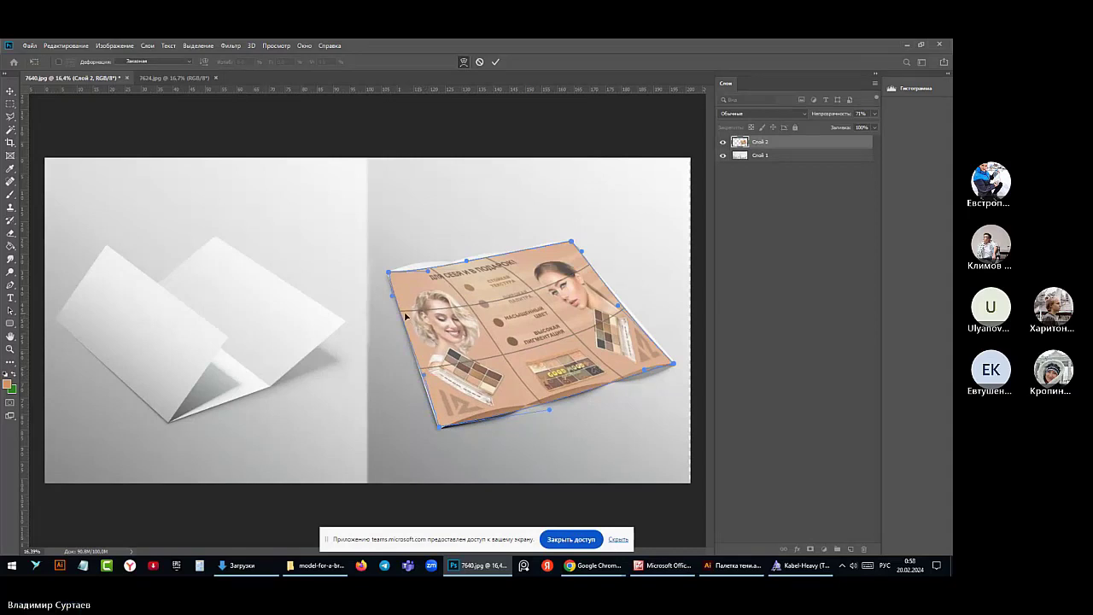
drag(406, 316, 414, 326)
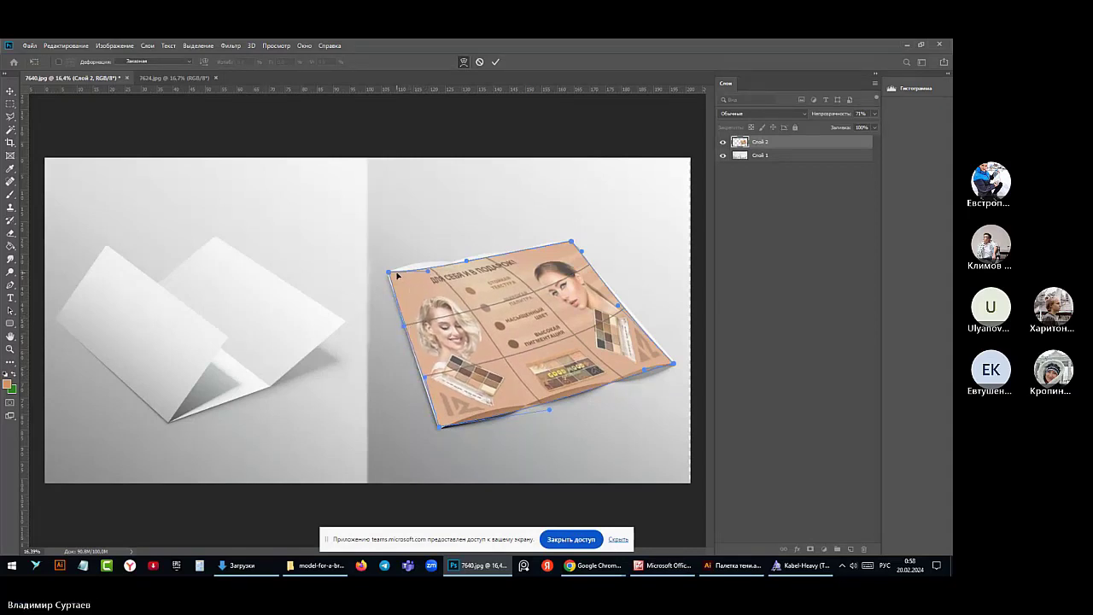
drag(389, 273, 386, 272)
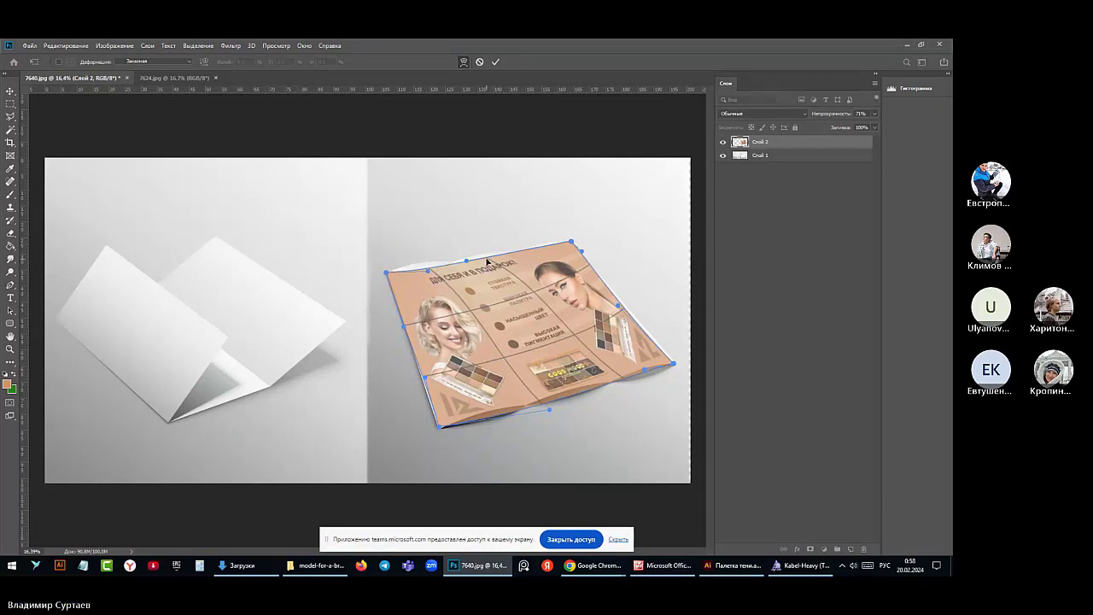
drag(485, 267, 525, 250)
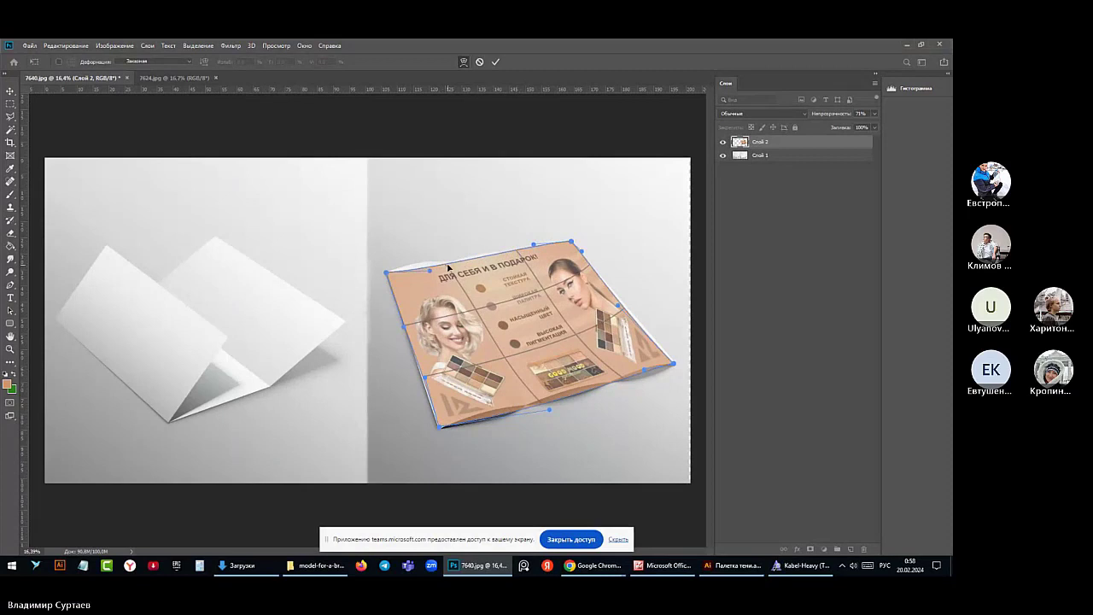
drag(448, 268, 454, 260)
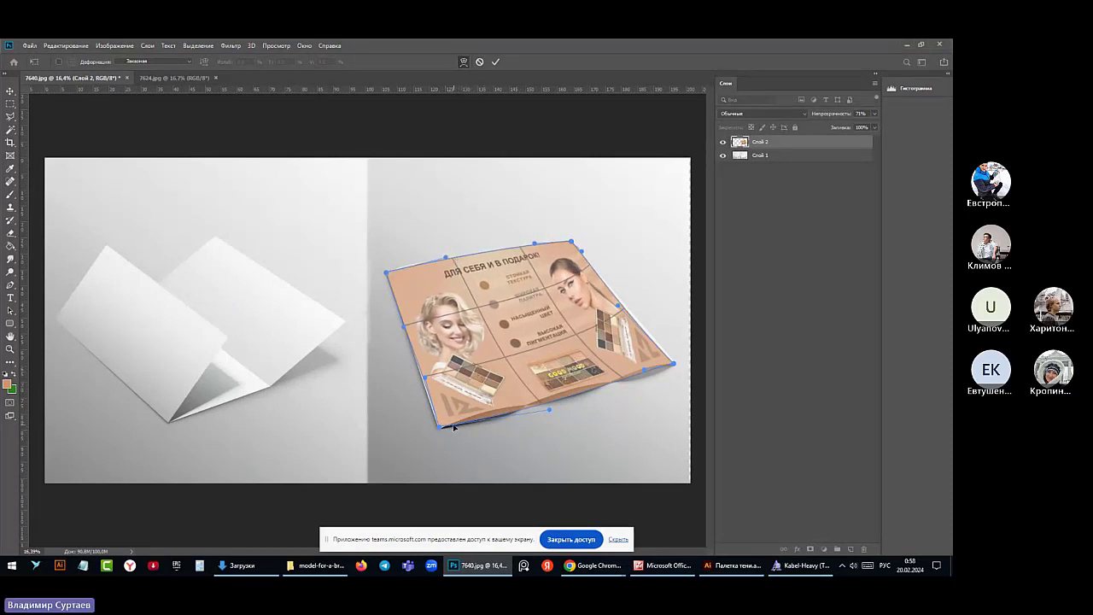
Zoom in and refine the warp at the bottom corner, lower palettes and arched top edge
scroll(432, 438, up, 4)
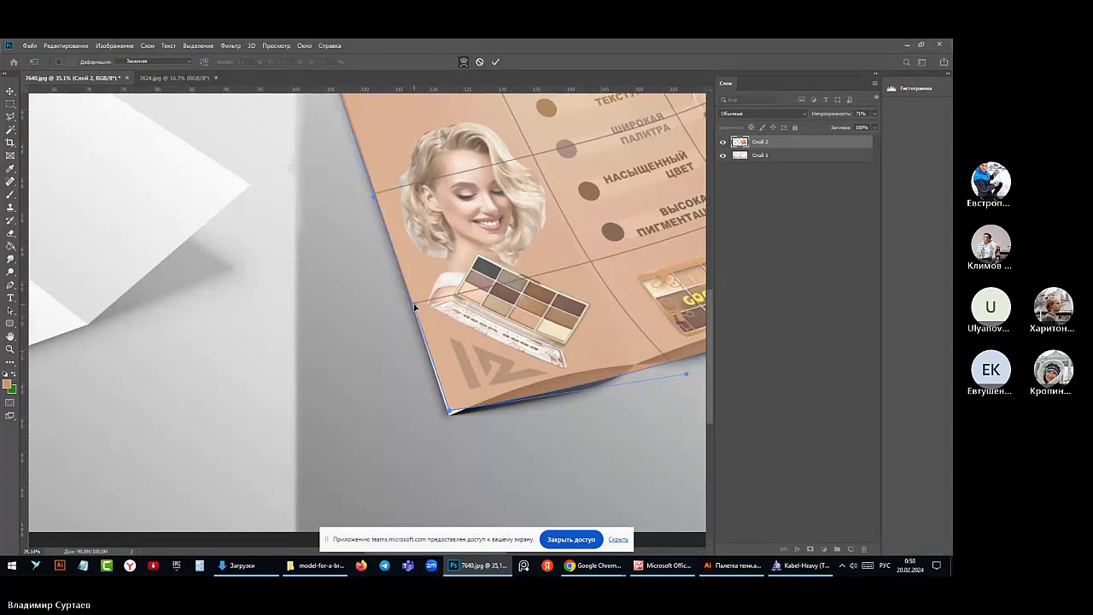
drag(452, 414, 448, 417)
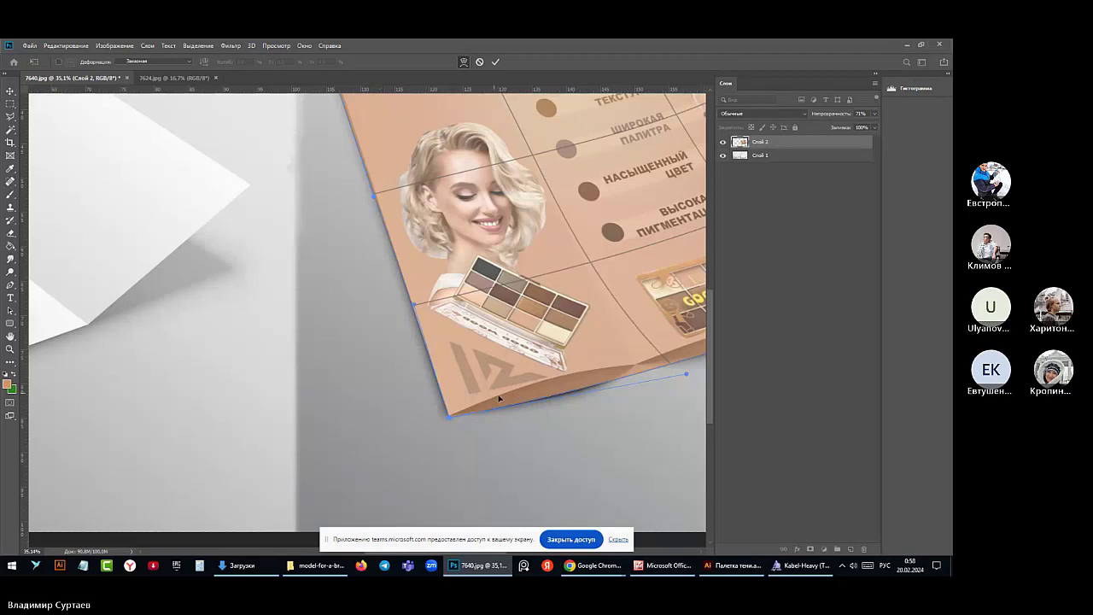
drag(674, 366, 639, 366)
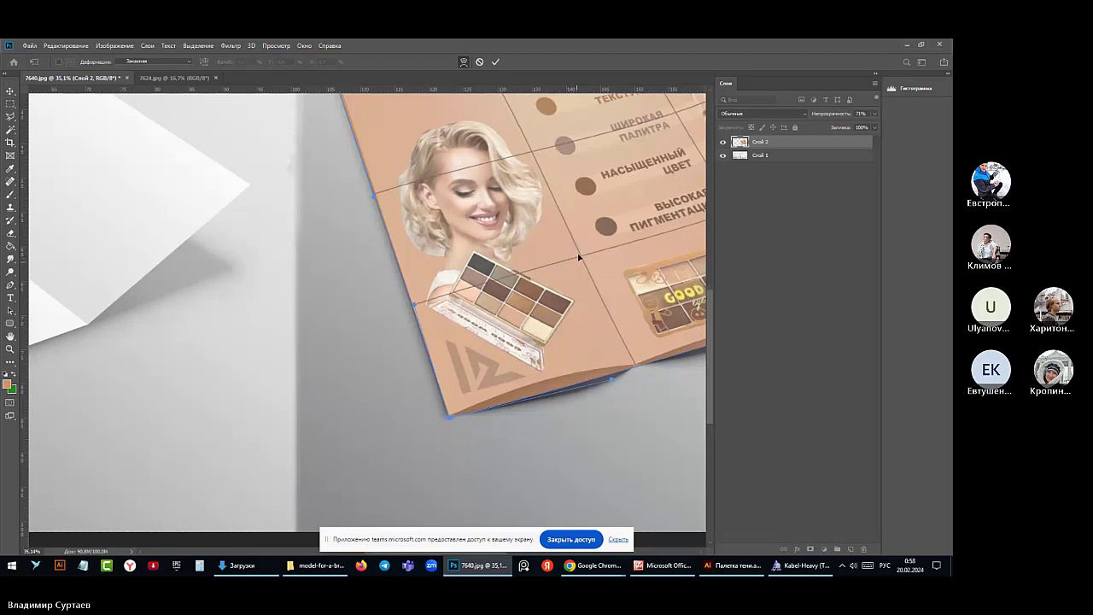
scroll(462, 278, down, 1)
scroll(462, 279, up, 4)
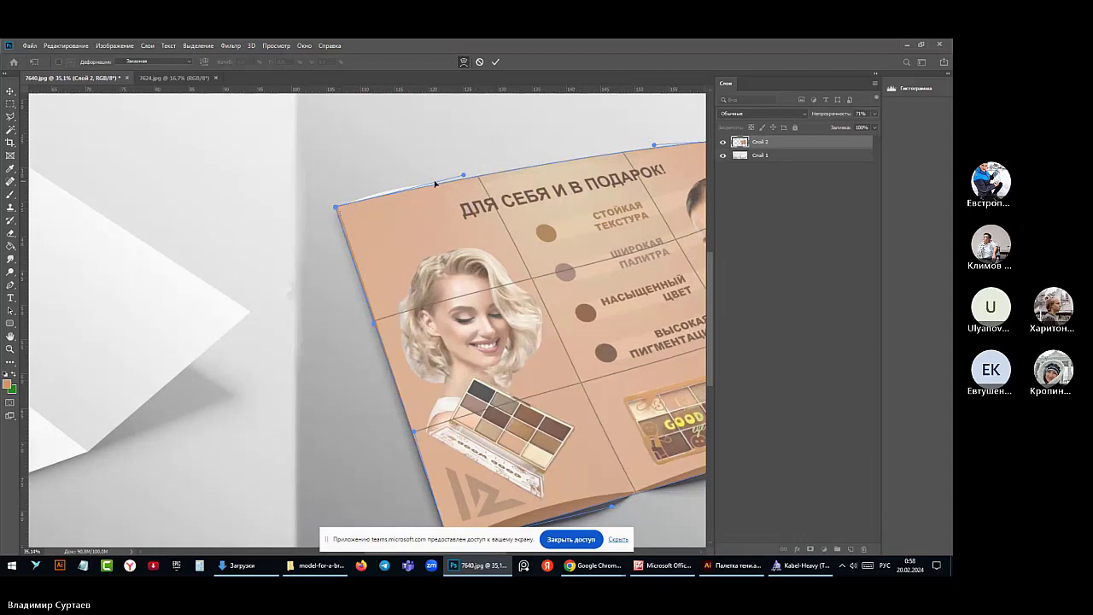
drag(479, 180, 479, 174)
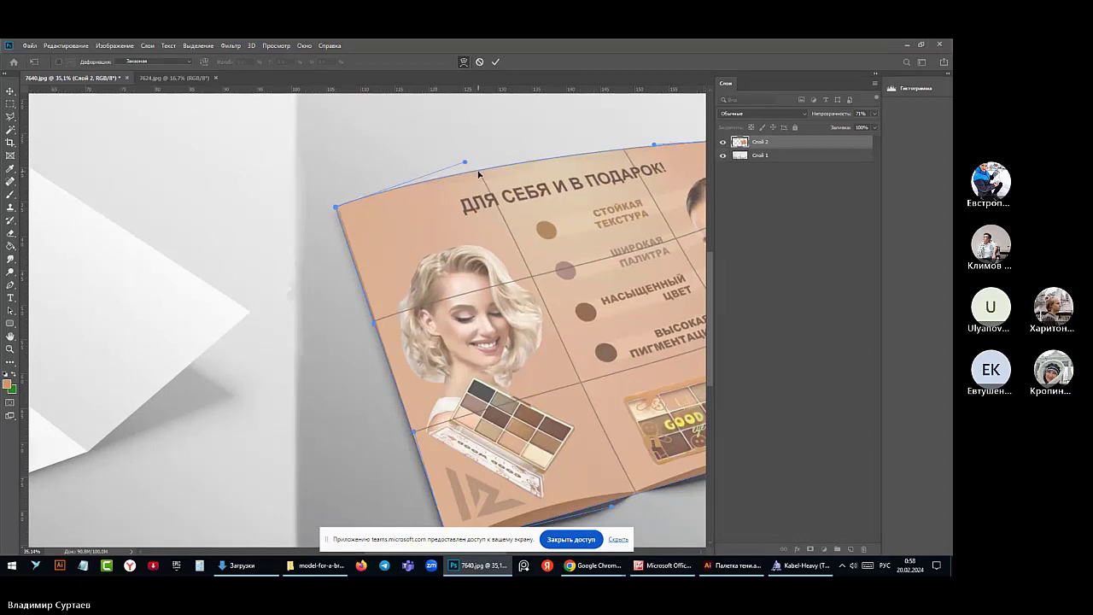
scroll(449, 234, up, 1)
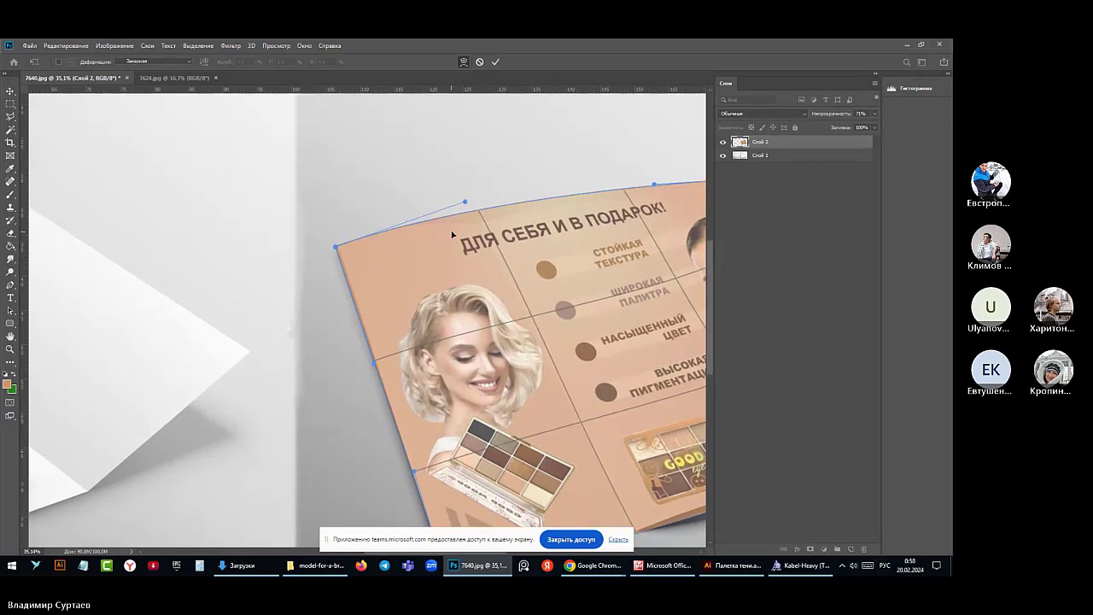
drag(471, 207, 291, 141)
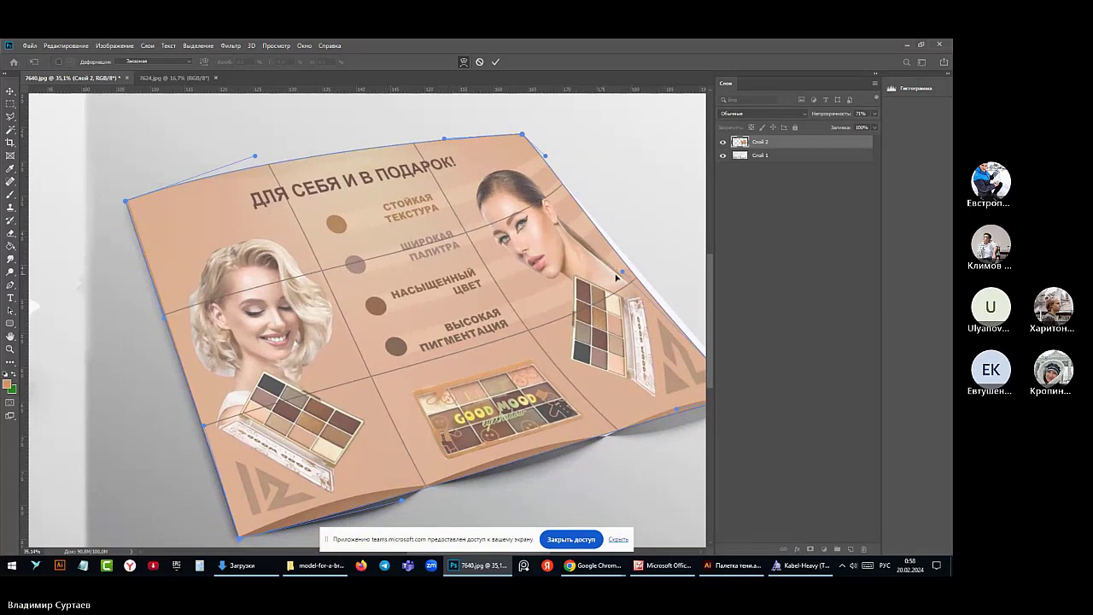
Pull in the lower-right edge and lift the middle text and GOOD MOOD palette in the warp
scroll(484, 299, down, 1)
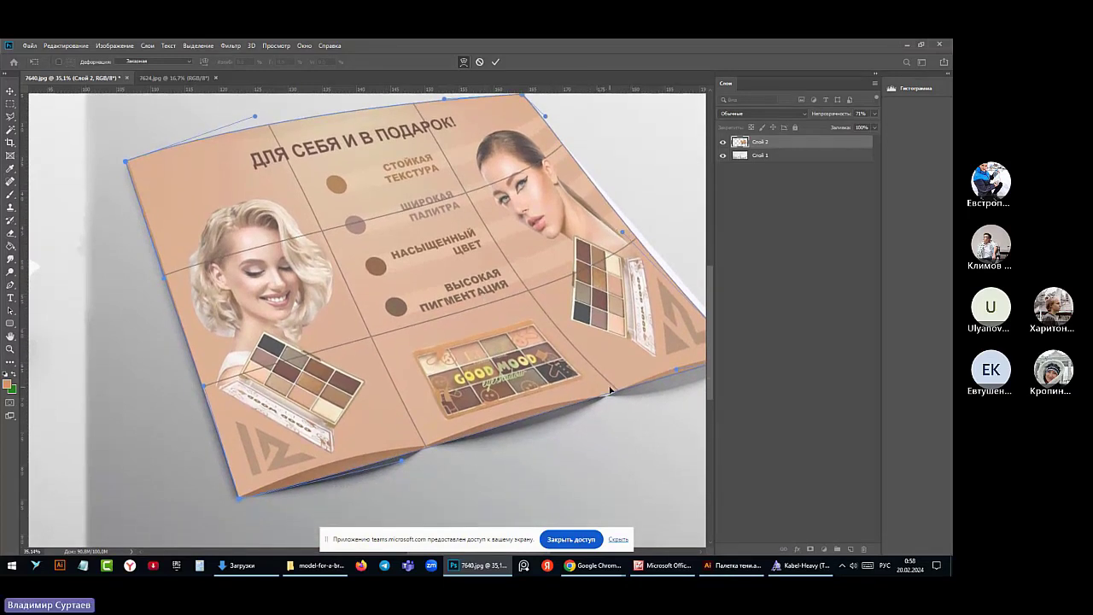
drag(618, 391, 608, 395)
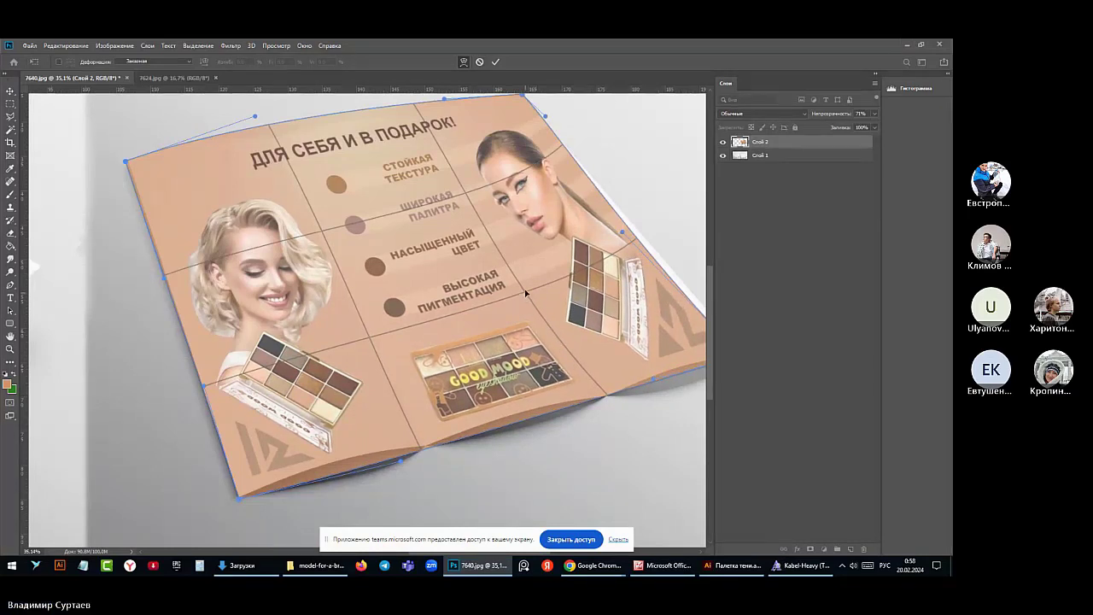
drag(526, 293, 528, 282)
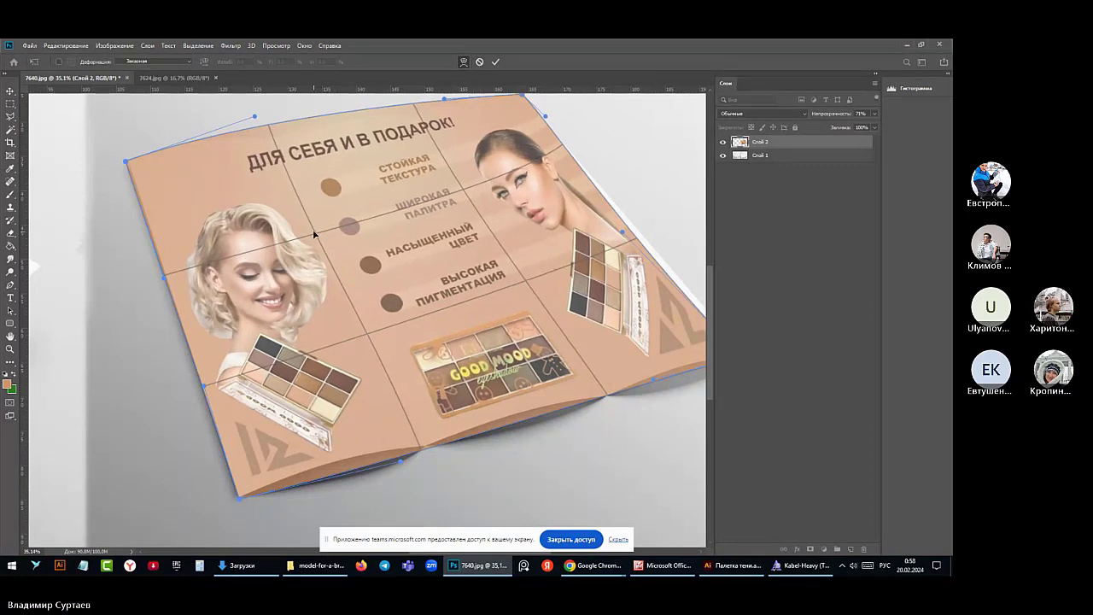
drag(321, 233, 328, 212)
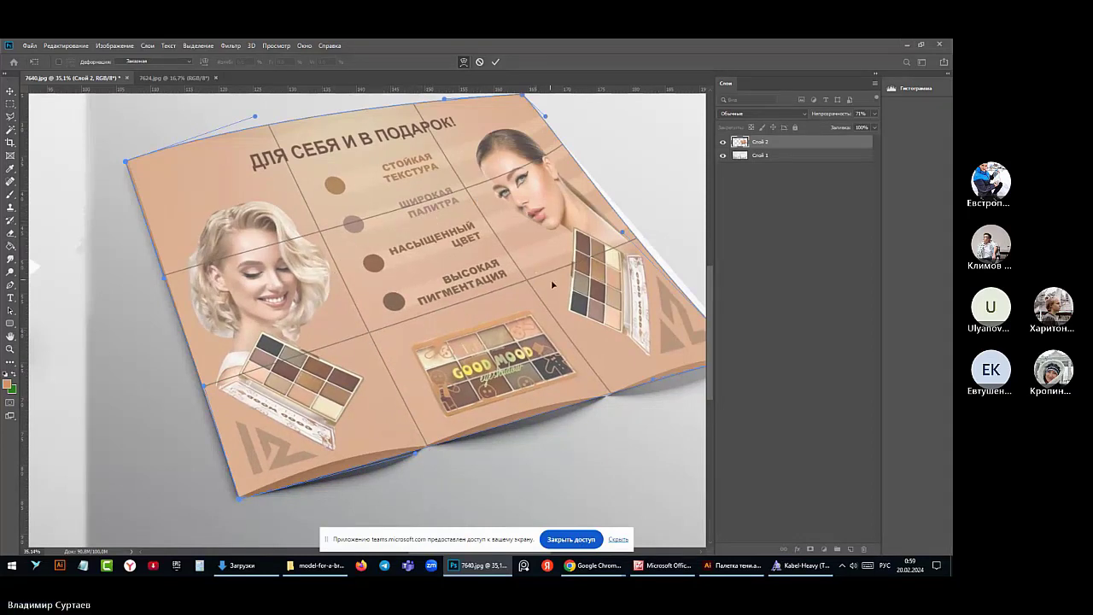
drag(610, 393, 605, 395)
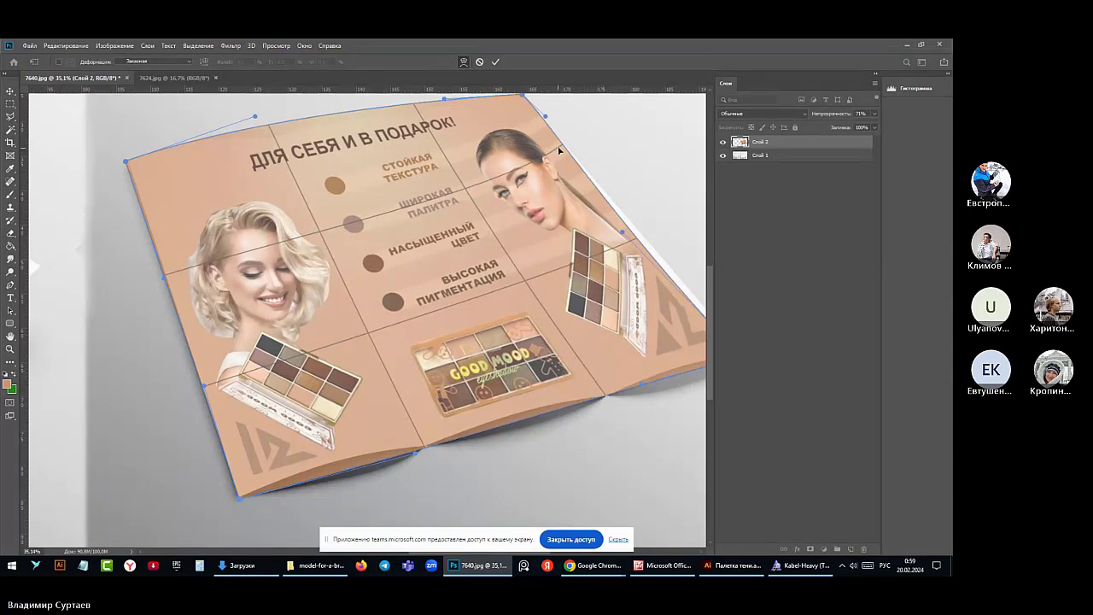
drag(564, 149, 569, 156)
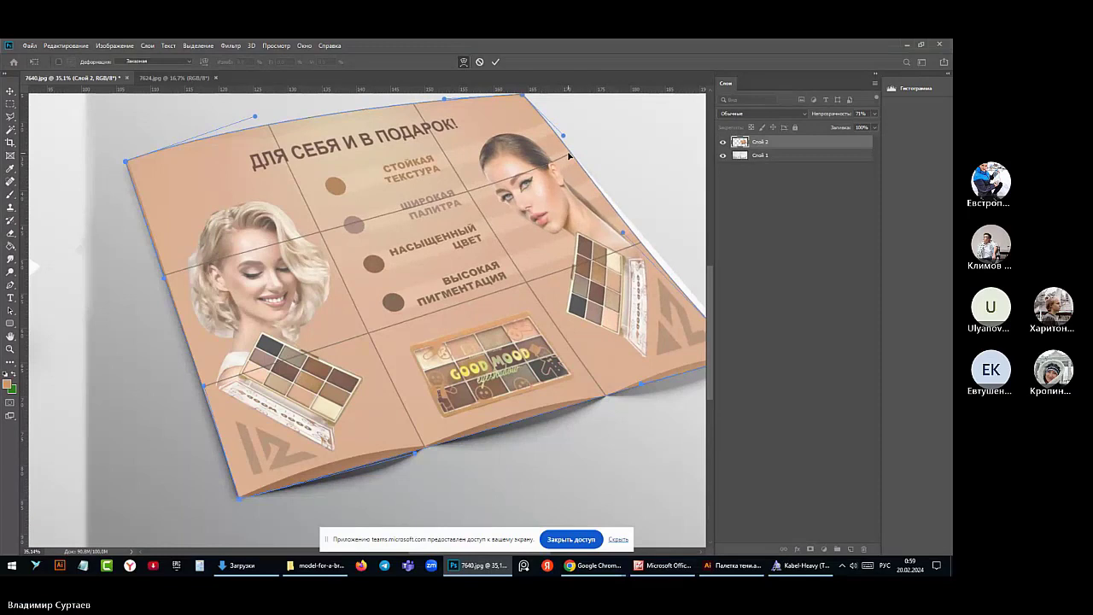
drag(641, 246, 643, 243)
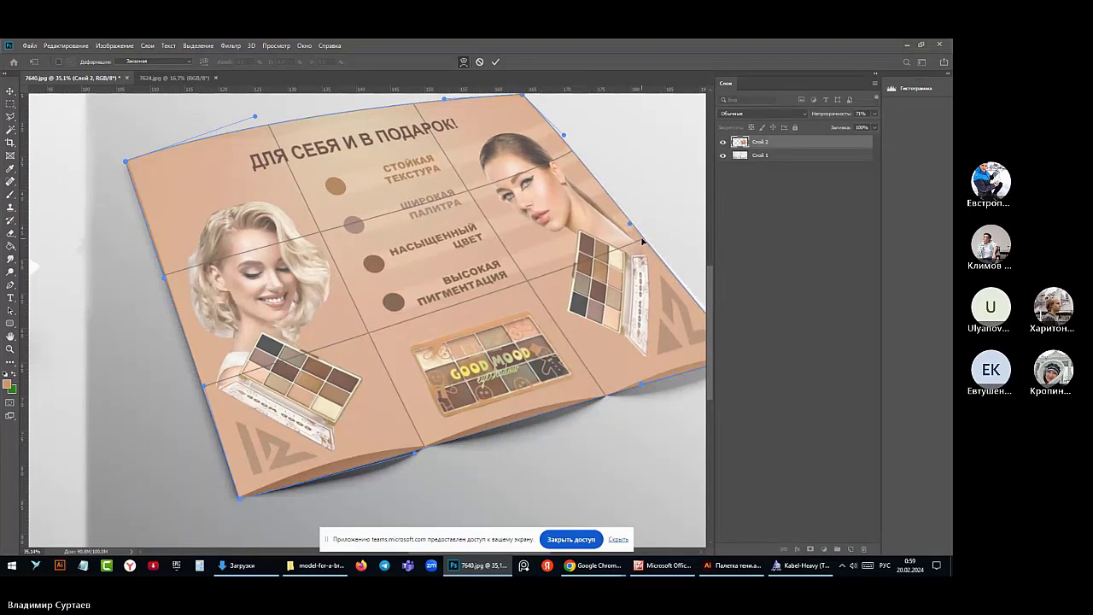
Adjust the warp around the woman's face, pulling the top-right edge down beside it
scroll(456, 286, down, 2)
scroll(456, 285, up, 3)
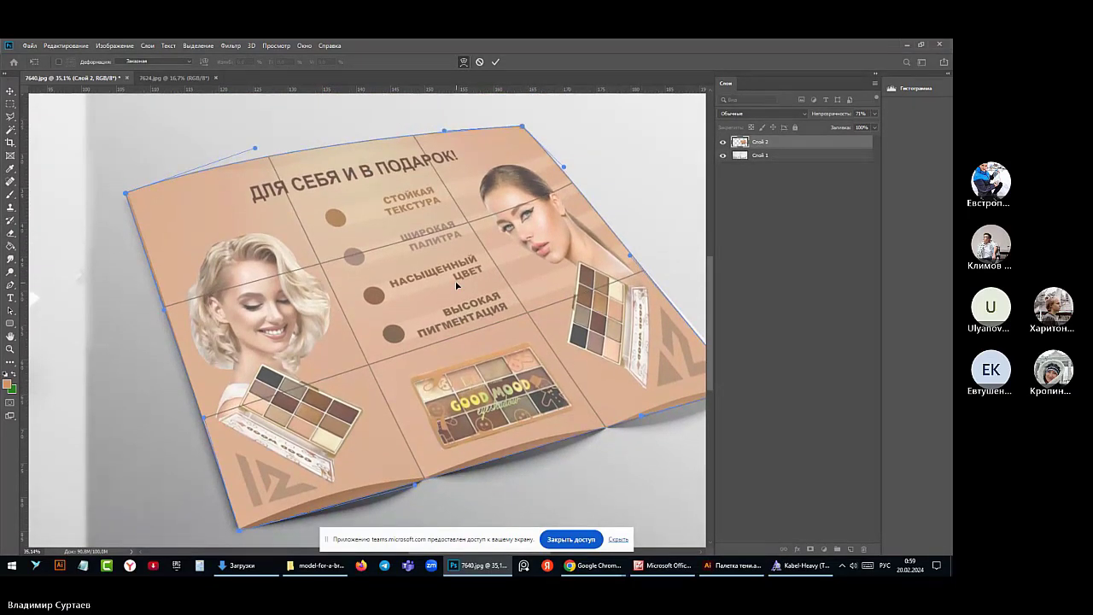
drag(567, 171, 561, 168)
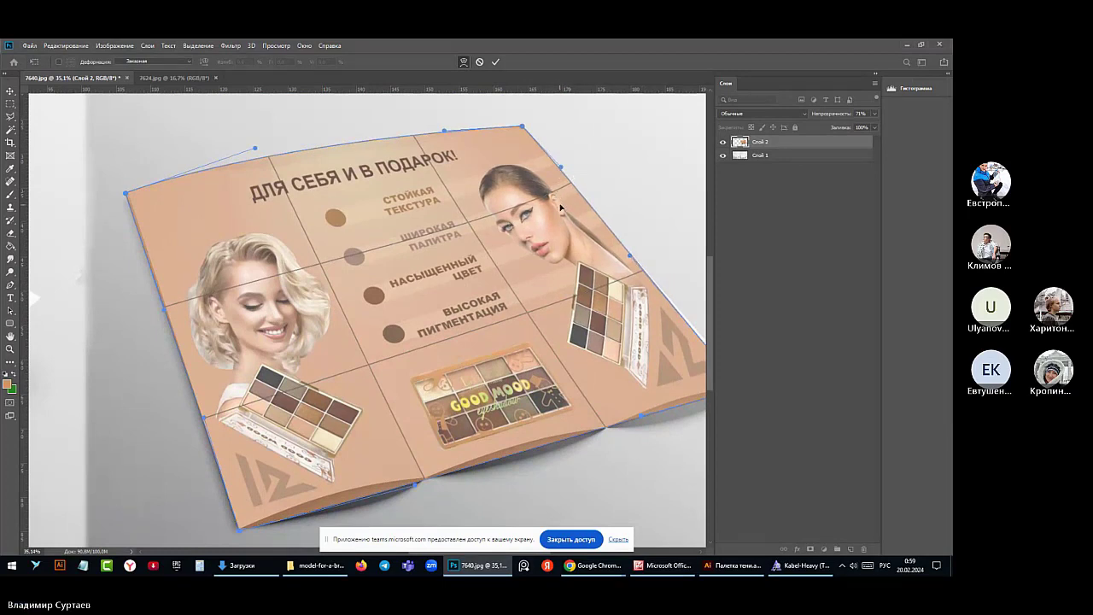
mouse_move(561, 206)
mouse_down()
mouse_move(572, 189)
mouse_move(582, 203)
mouse_up()
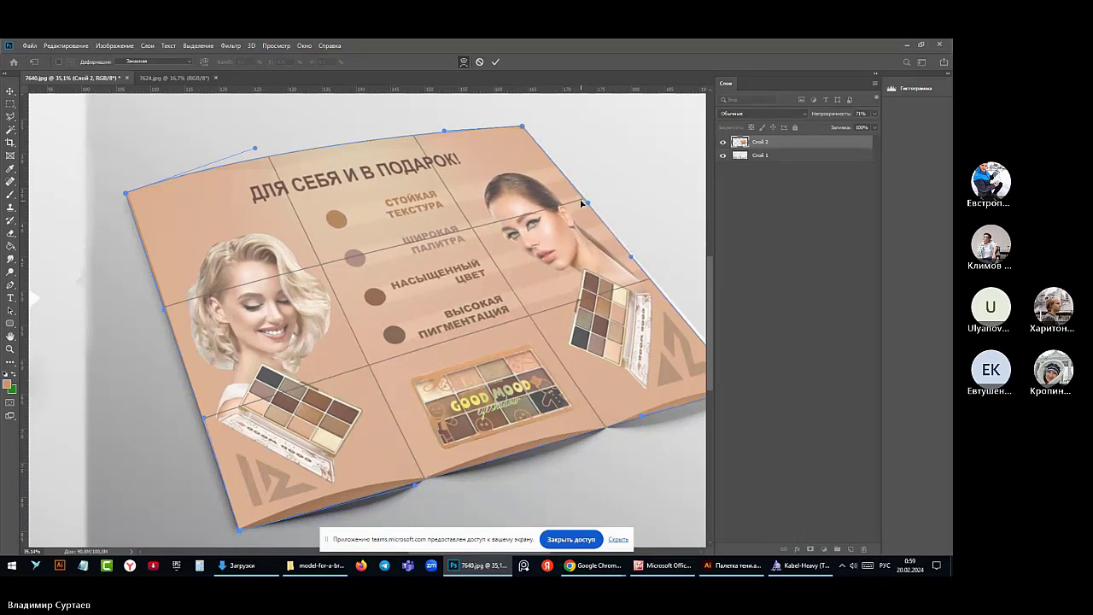
Pan right and fit the warp's lower-right corner and right edge to the fold
scroll(436, 266, down, 1)
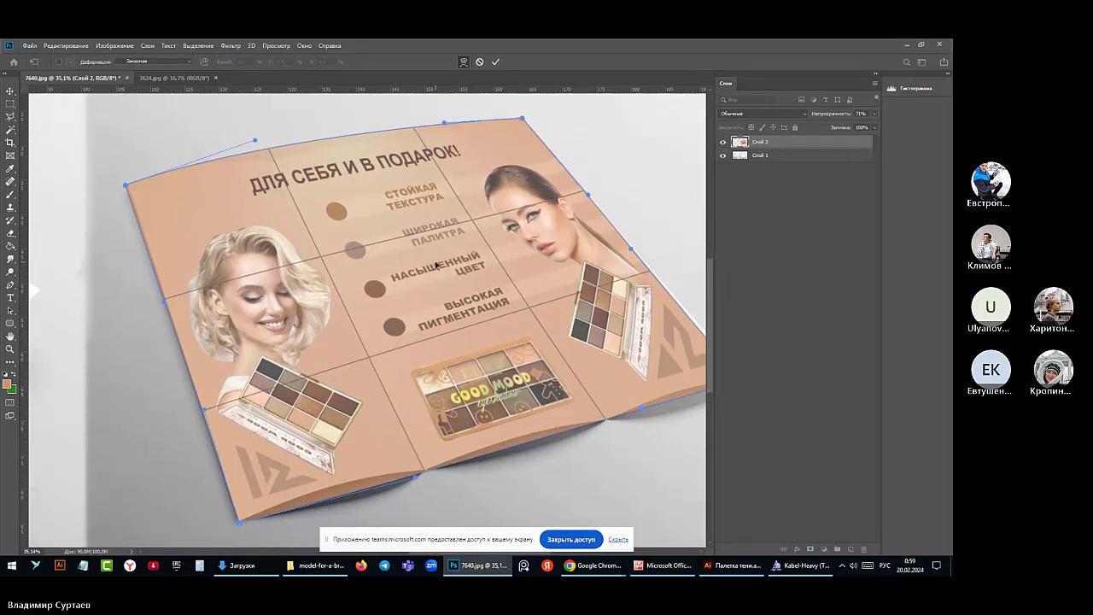
scroll(435, 265, down, 3)
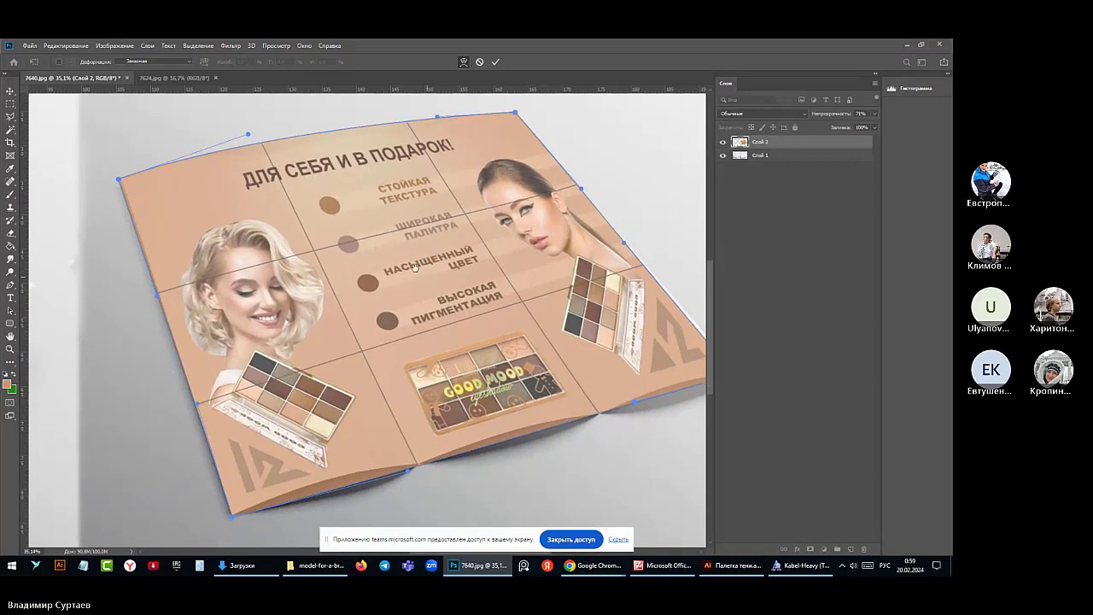
scroll(380, 298, down, 1)
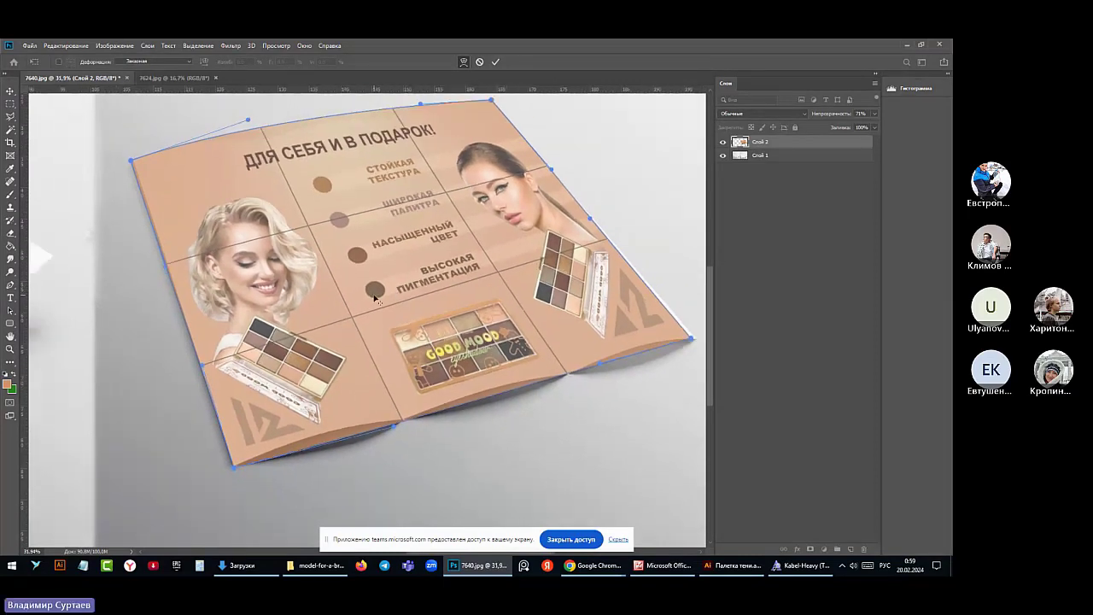
key(alt+space)
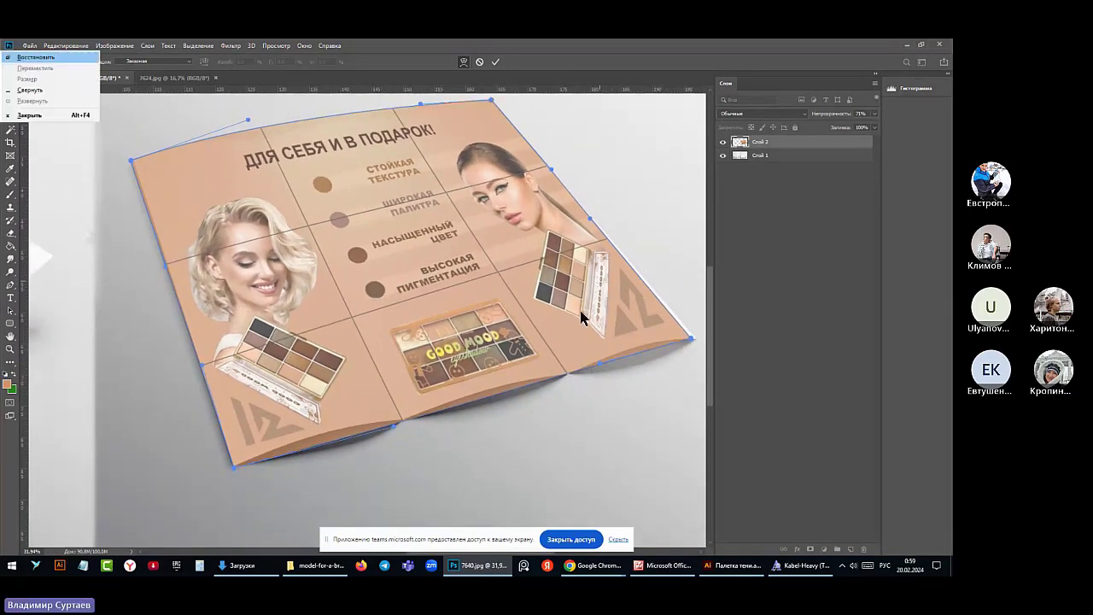
key(Escape)
drag(664, 264, 524, 288)
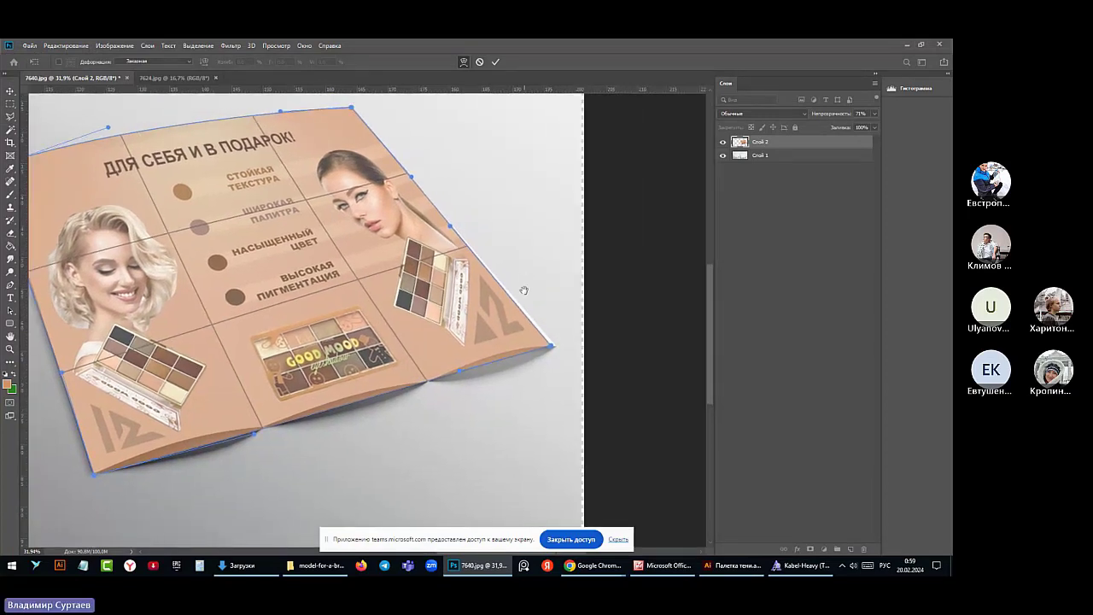
drag(551, 347, 557, 347)
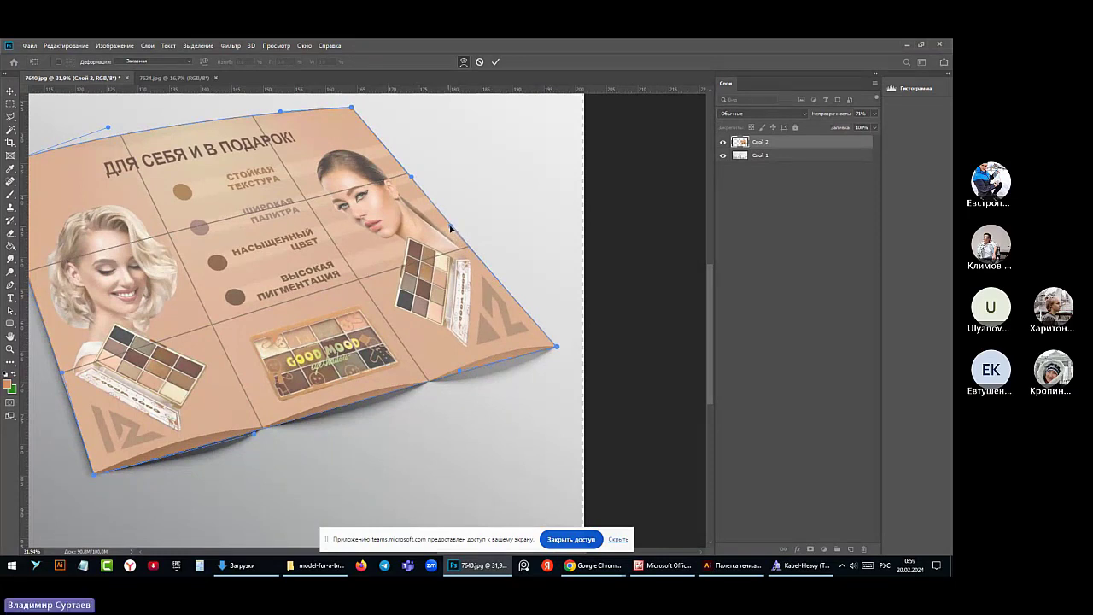
drag(450, 226, 474, 256)
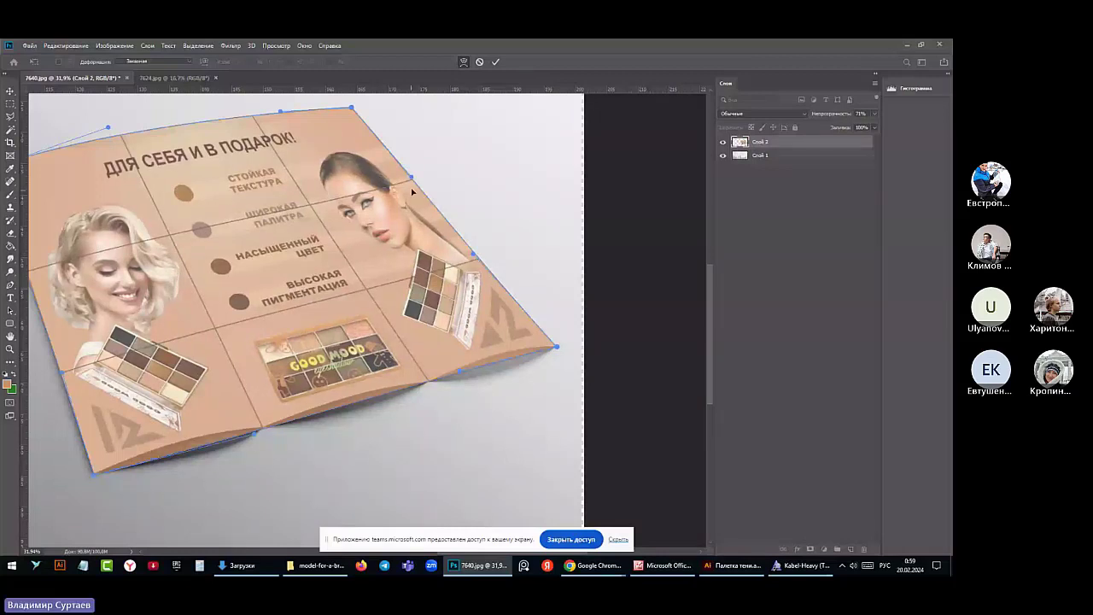
scroll(412, 191, down, 3)
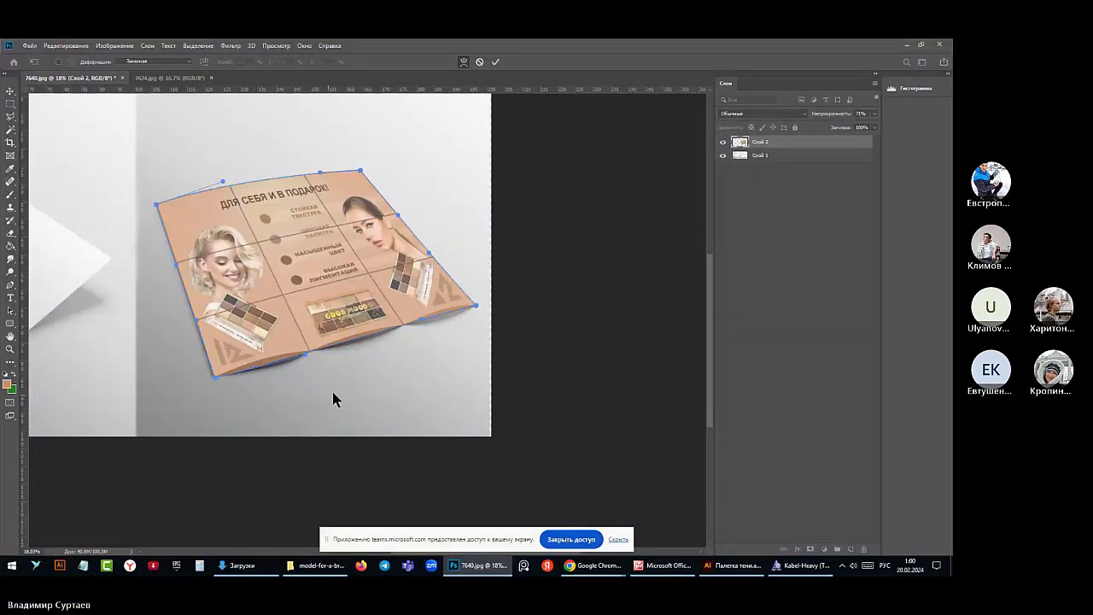
Commit the warp with the Move tool and zoom in on the brochure
click(10, 92)
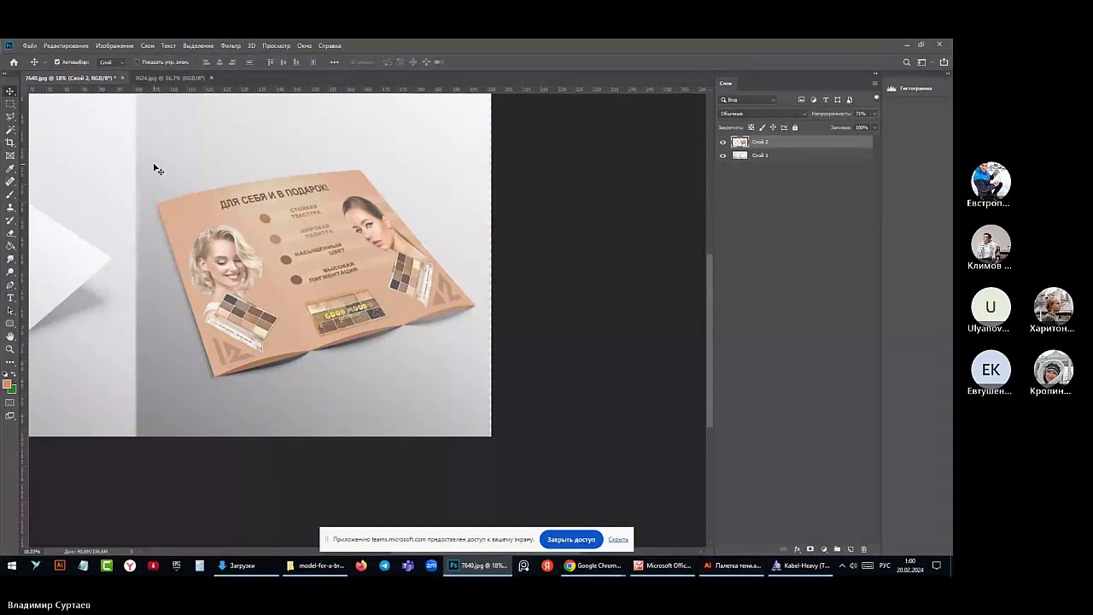
scroll(155, 170, up, 2)
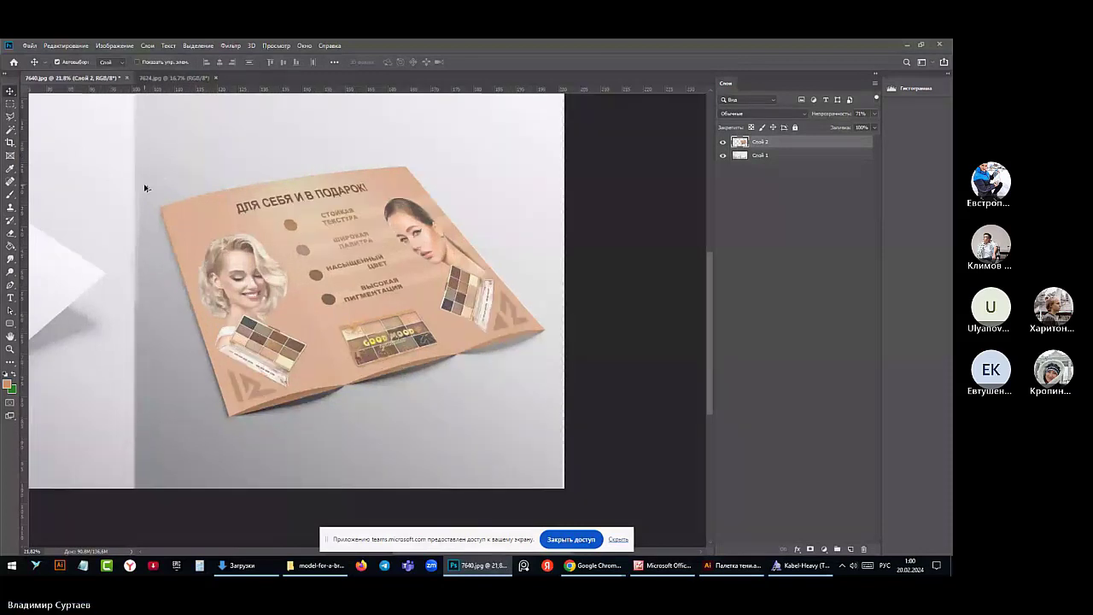
scroll(134, 225, up, 3)
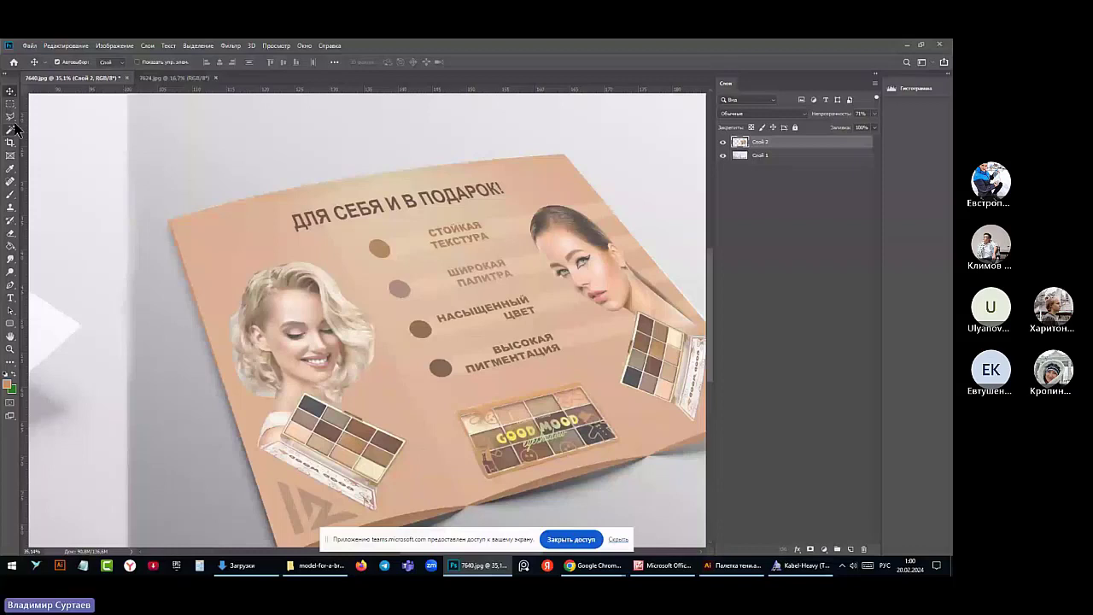
Pick the Lasso tool and lower the brochure layer's opacity to 51%
click(12, 120)
key(5)
key(1)
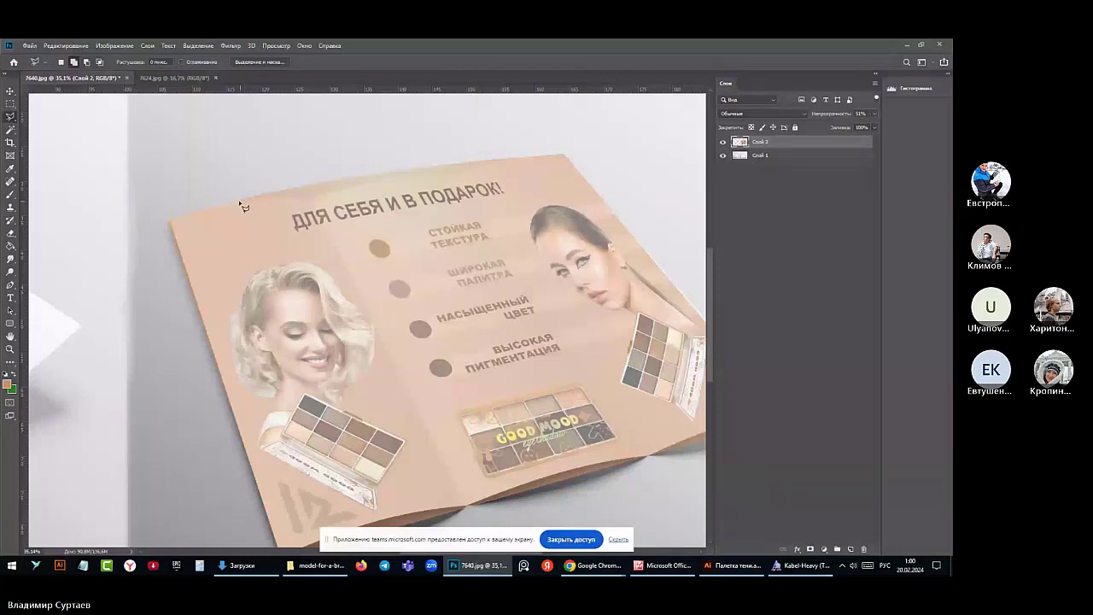
Lasso the overhang along the brochure's top edge and clear it
drag(228, 199, 270, 199)
mouse_move(270, 199)
mouse_down()
mouse_move(443, 177)
mouse_move(522, 152)
mouse_move(317, 161)
mouse_move(236, 205)
mouse_up()
click(66, 45)
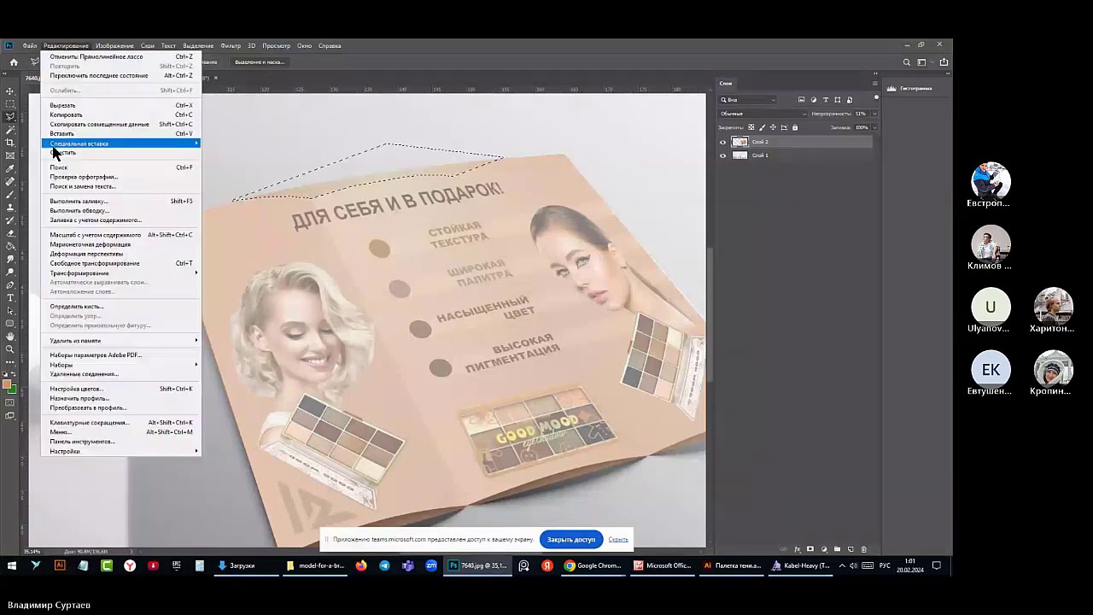
click(51, 156)
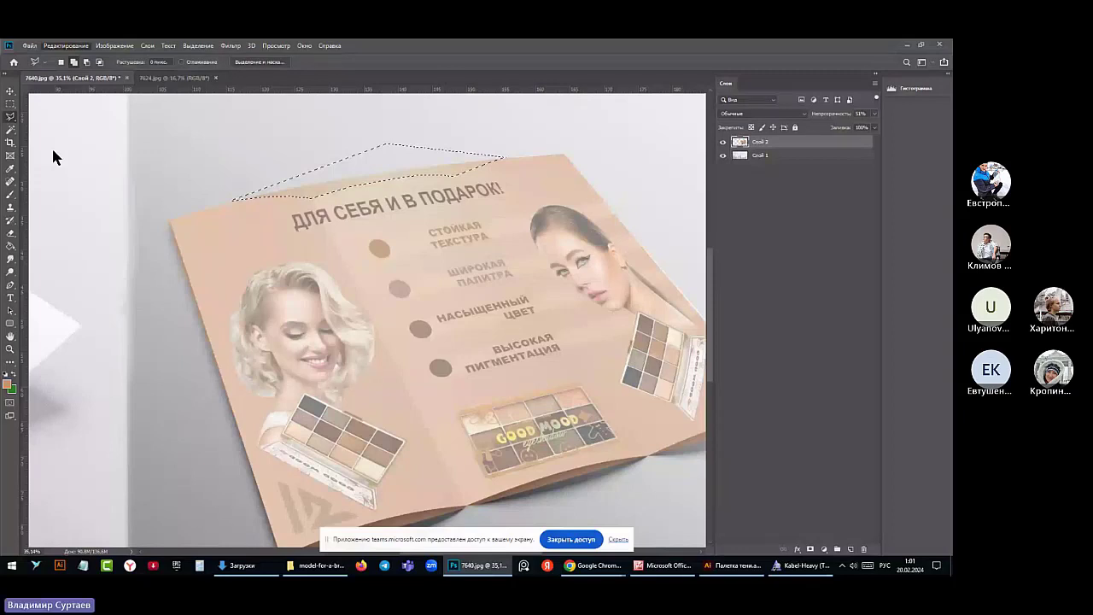
scroll(559, 391, down, 3)
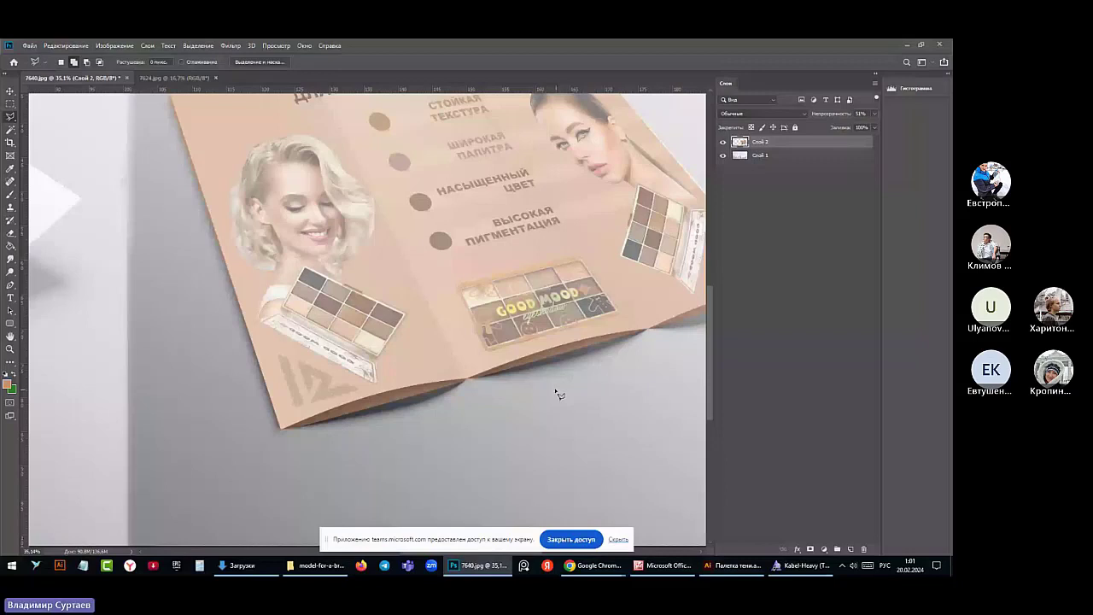
scroll(270, 390, right, 3)
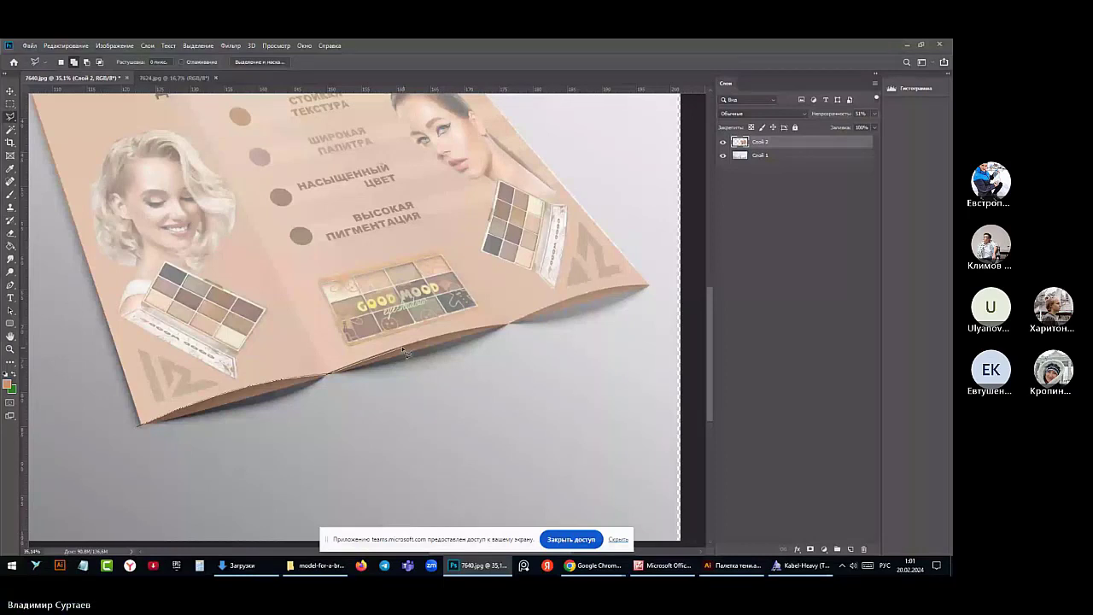
Outline the overhang below the bottom fold with the Polygonal Lasso, clear it, and deselect
click(504, 324)
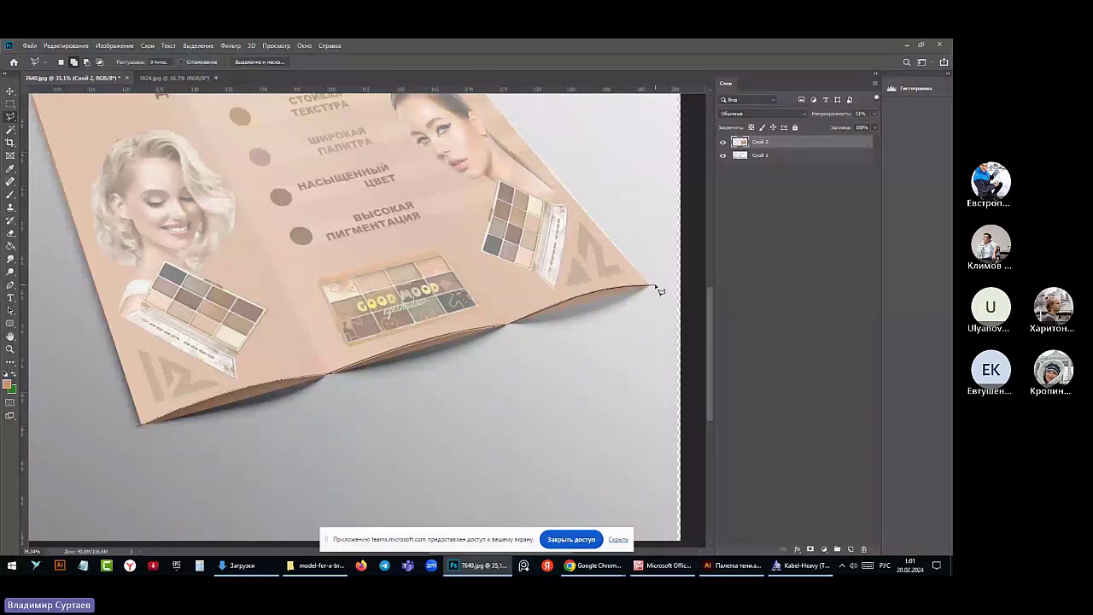
click(658, 286)
double_click(541, 383)
click(56, 45)
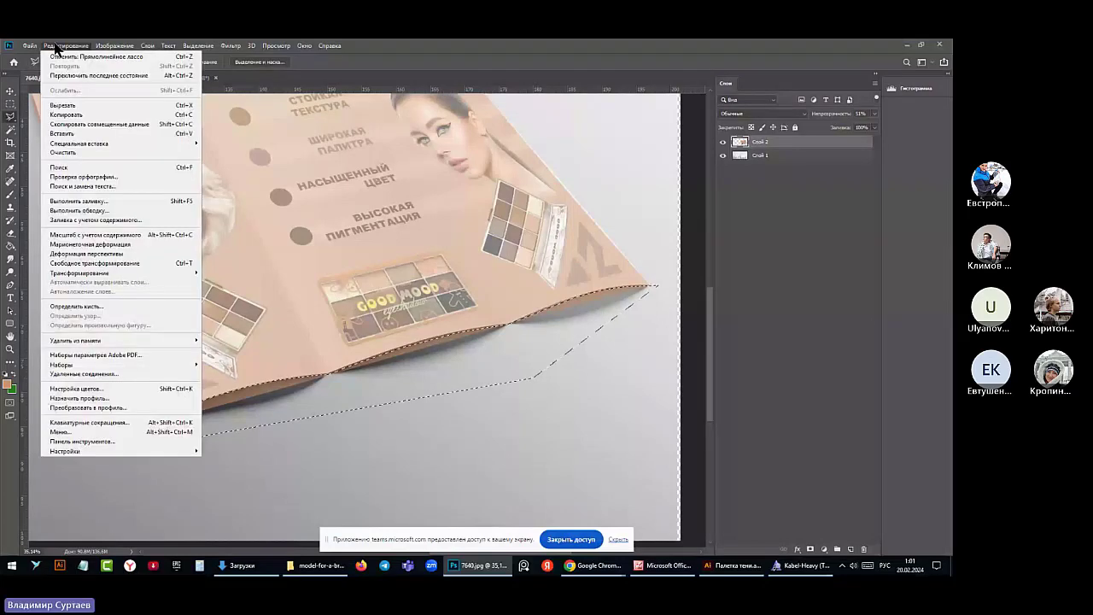
click(71, 151)
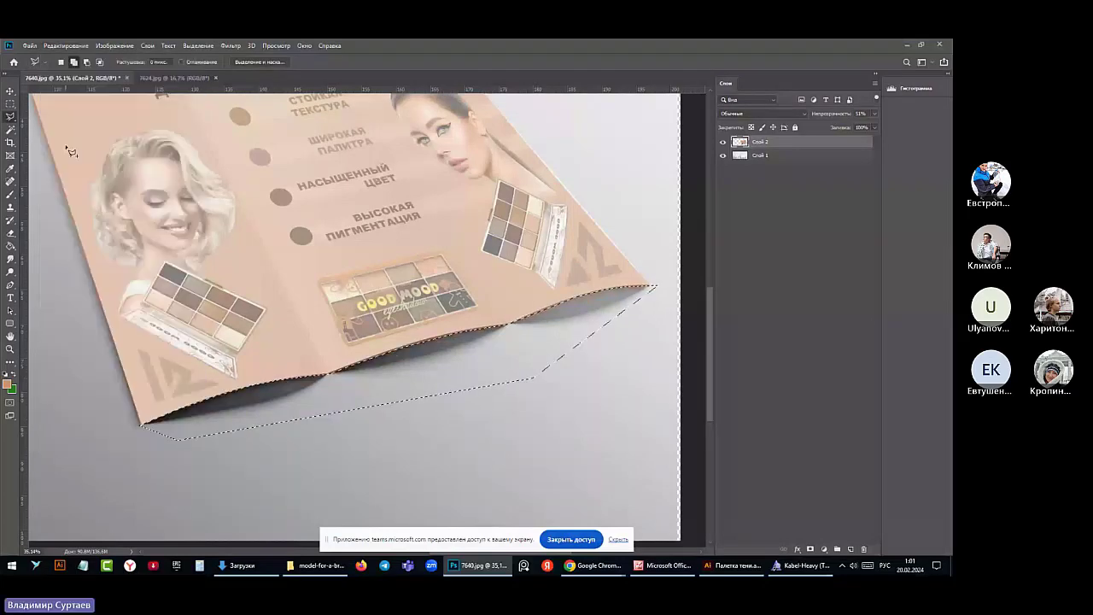
click(197, 45)
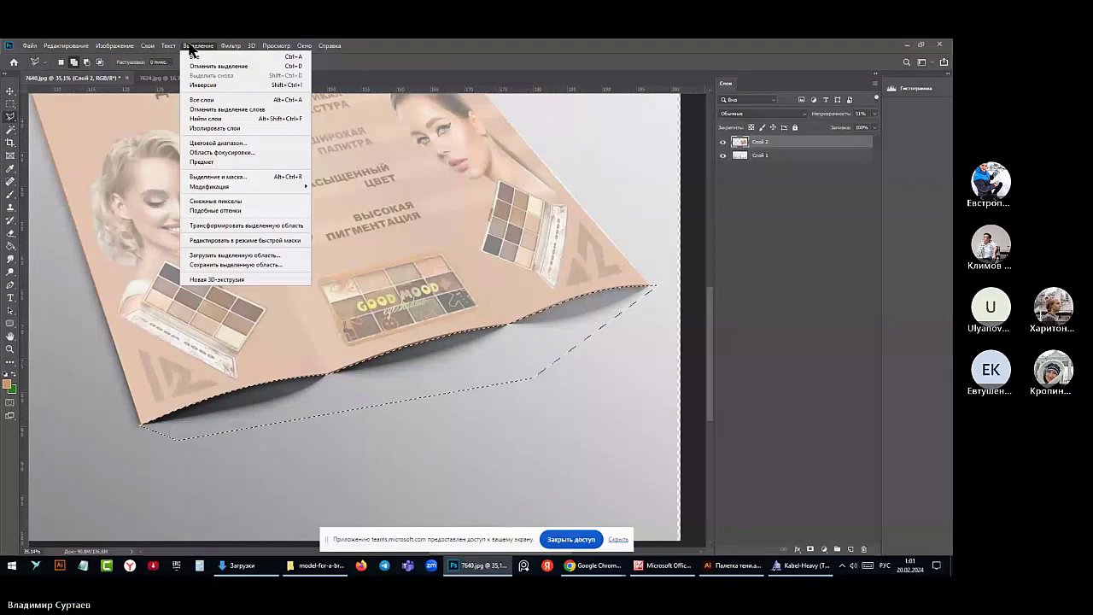
click(213, 66)
scroll(239, 265, down, 3)
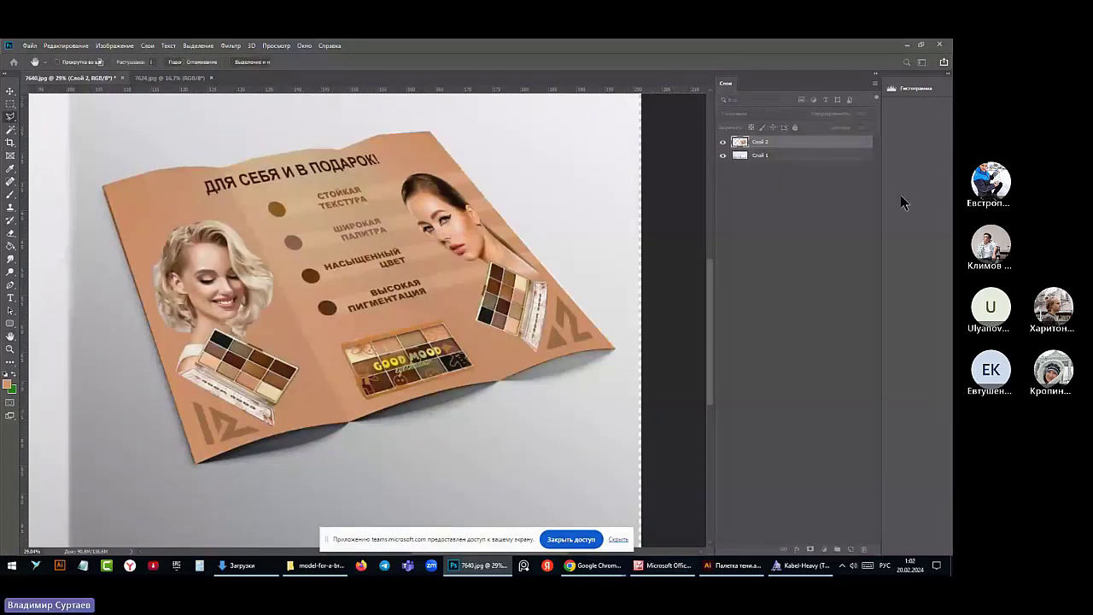
Zoom to 147%, delete the orange sliver above the top edge near its right corner, and deselect
scroll(528, 272, down, 3)
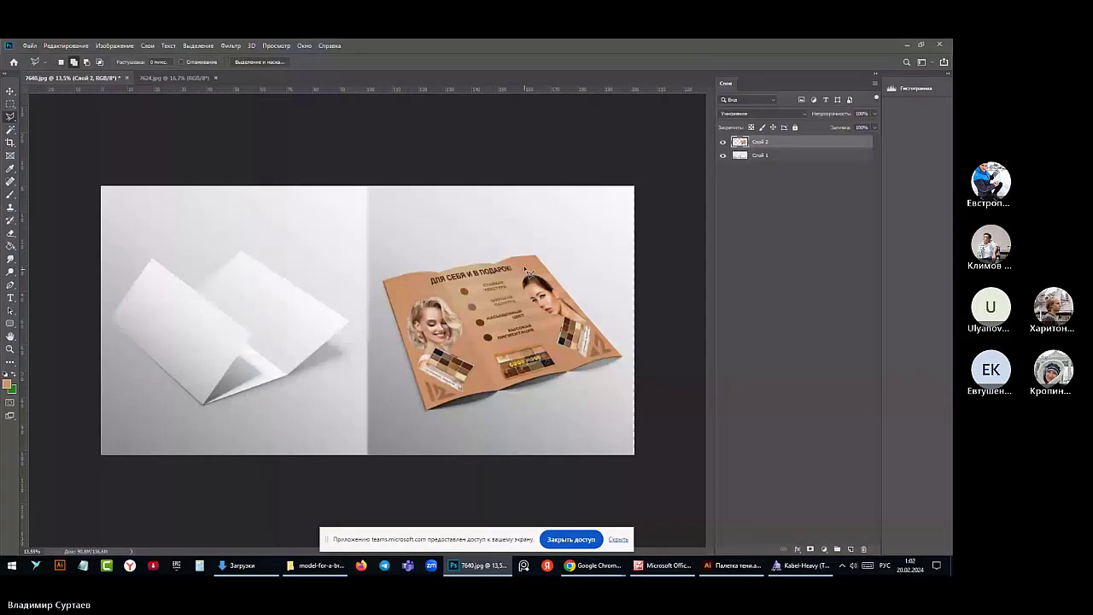
scroll(565, 256, up, 5)
scroll(439, 261, up, 2)
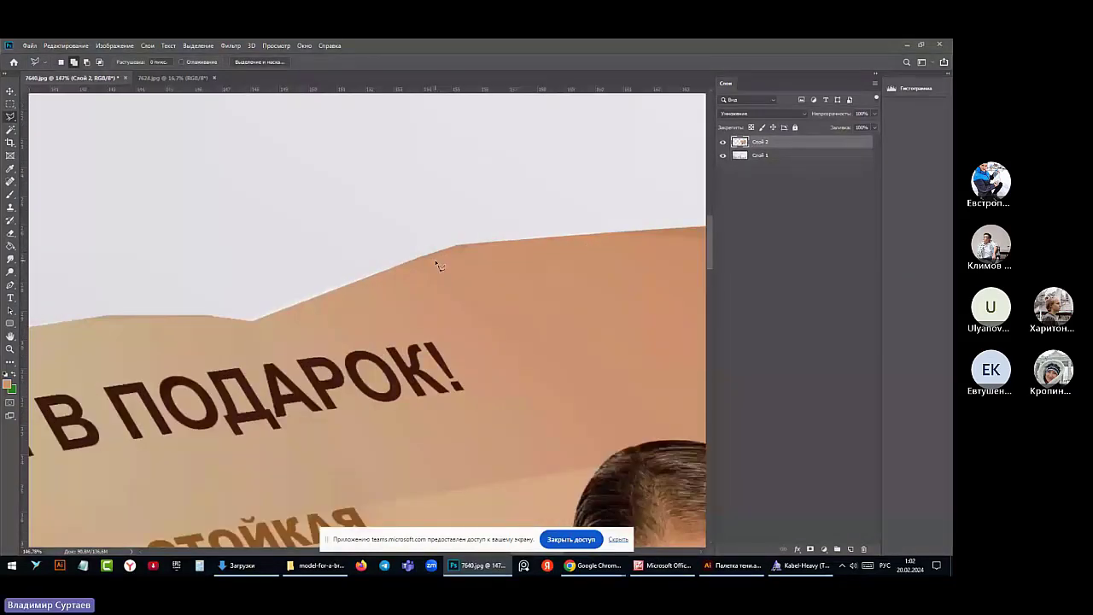
click(405, 258)
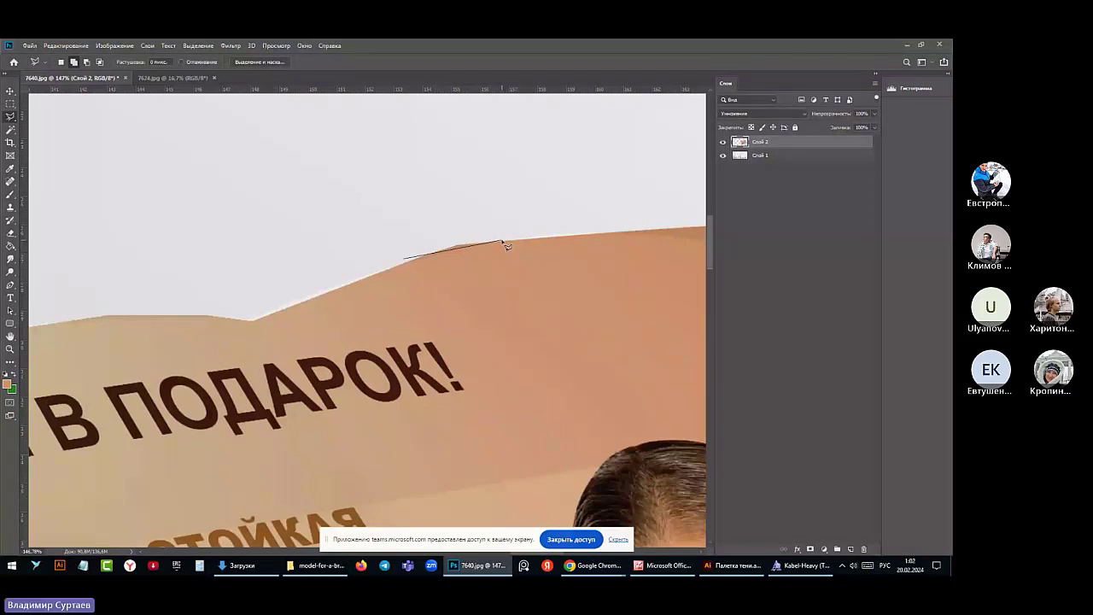
mouse_move(507, 246)
mouse_down()
mouse_move(480, 222)
mouse_move(371, 244)
mouse_up()
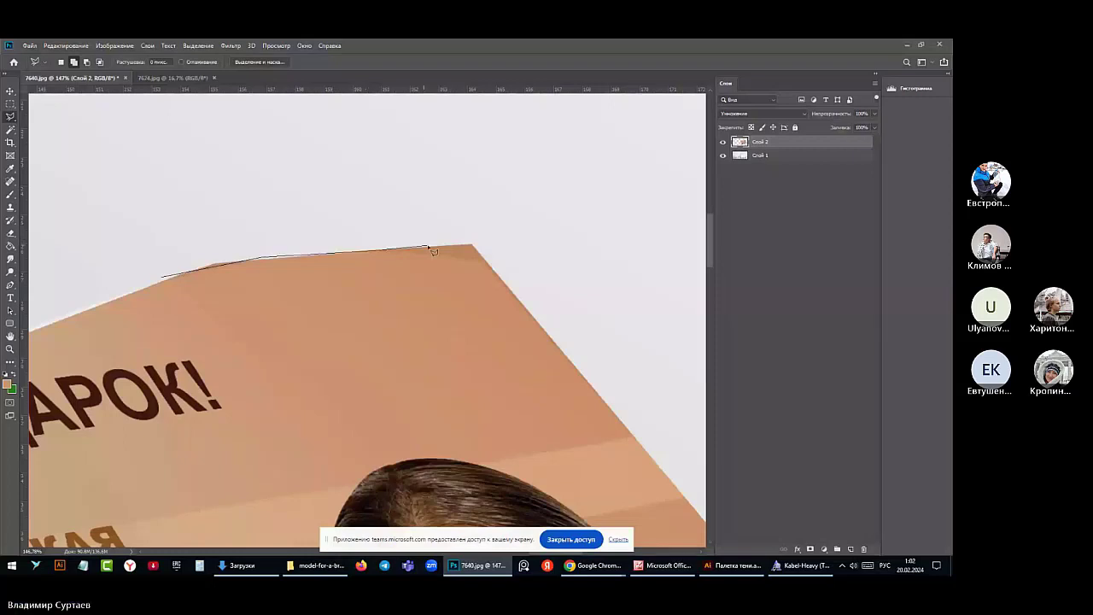
click(507, 263)
click(481, 222)
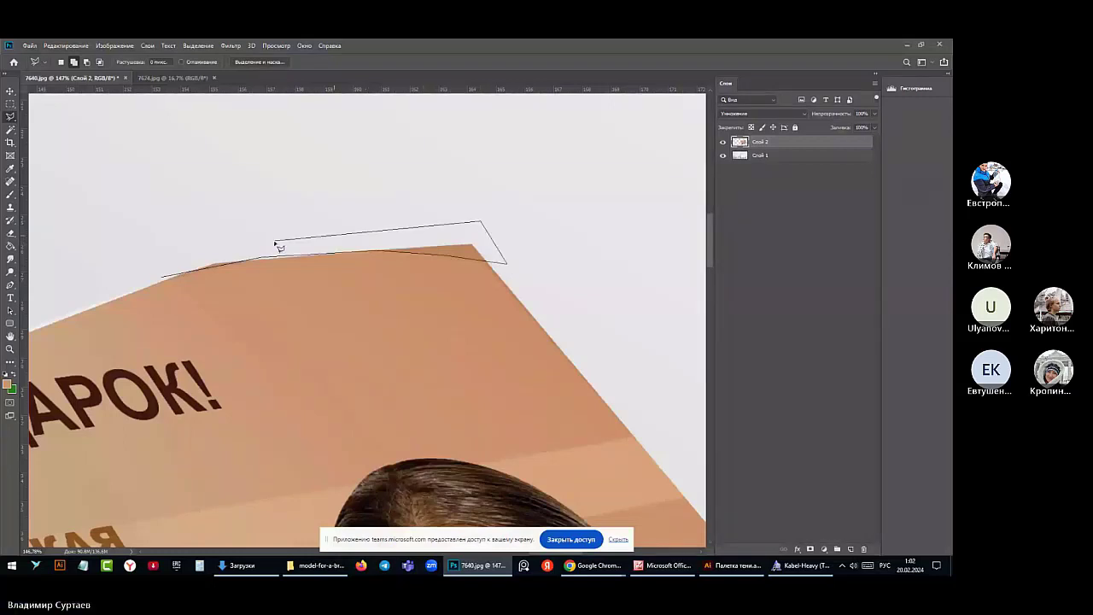
click(215, 242)
click(163, 276)
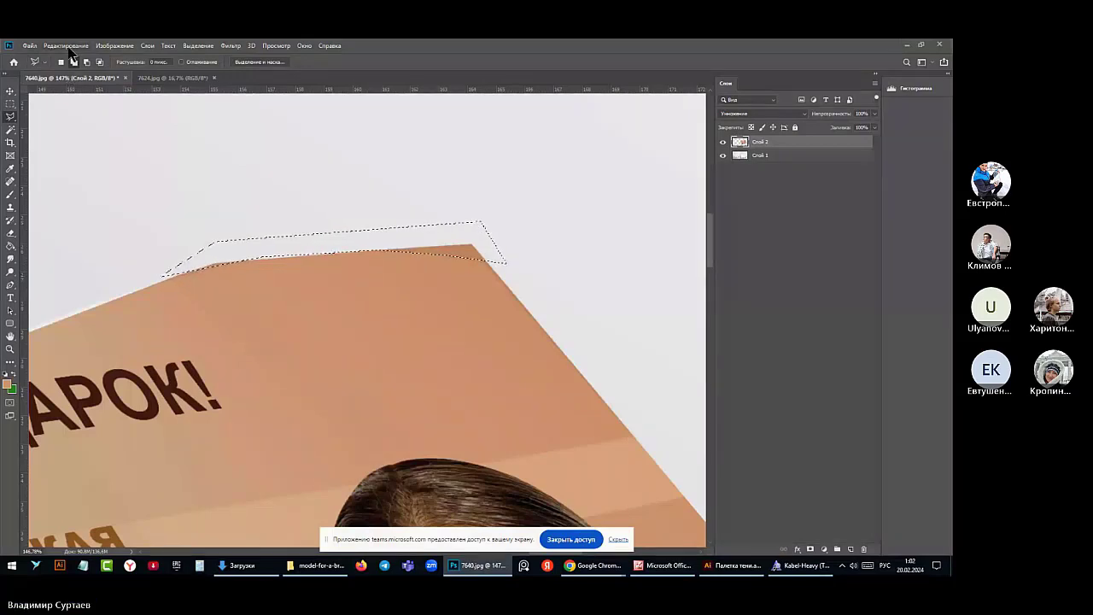
key(Delete)
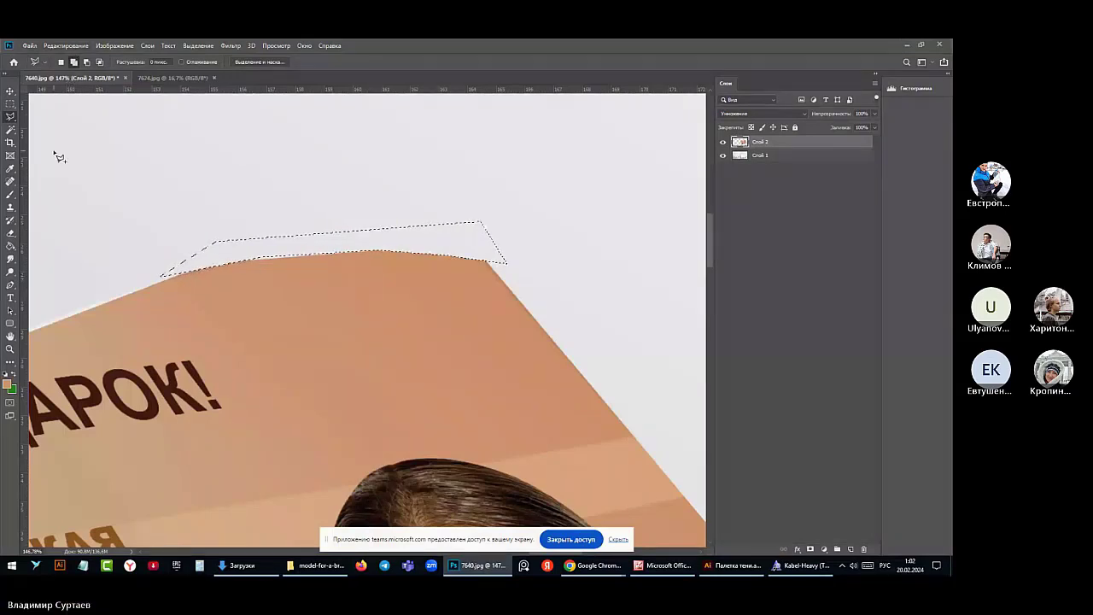
key(ctrl+d)
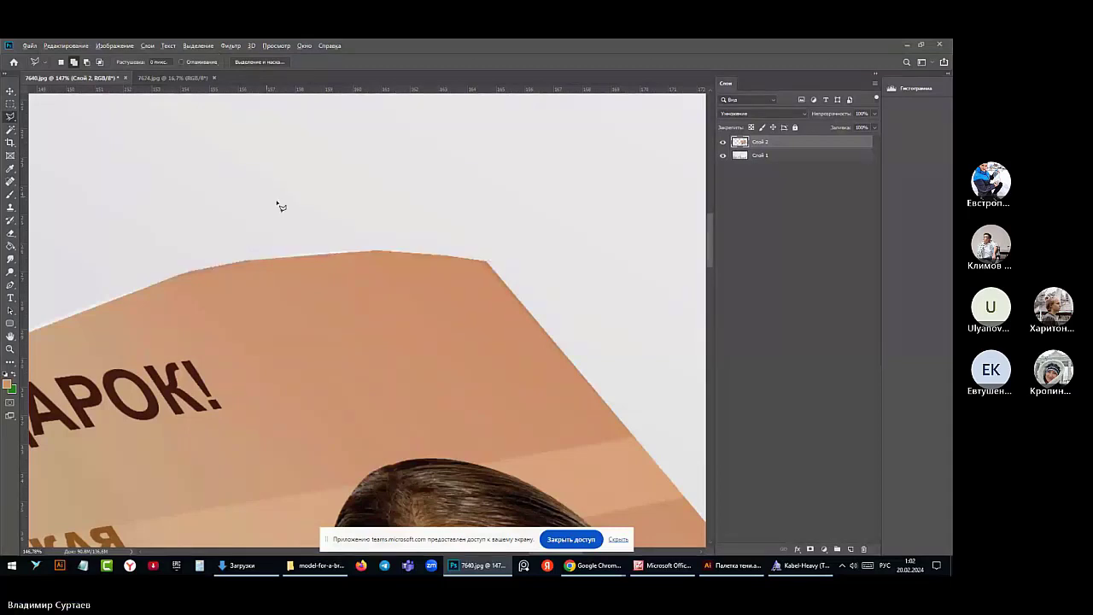
scroll(278, 205, down, 3)
scroll(305, 214, down, 3)
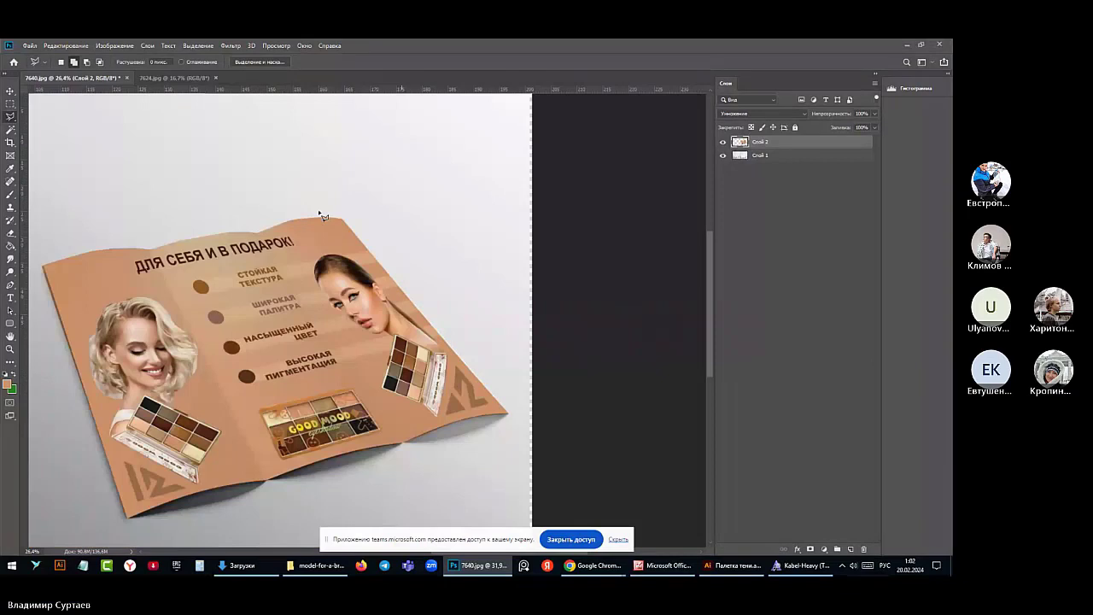
scroll(324, 217, down, 1)
scroll(79, 273, up, 1)
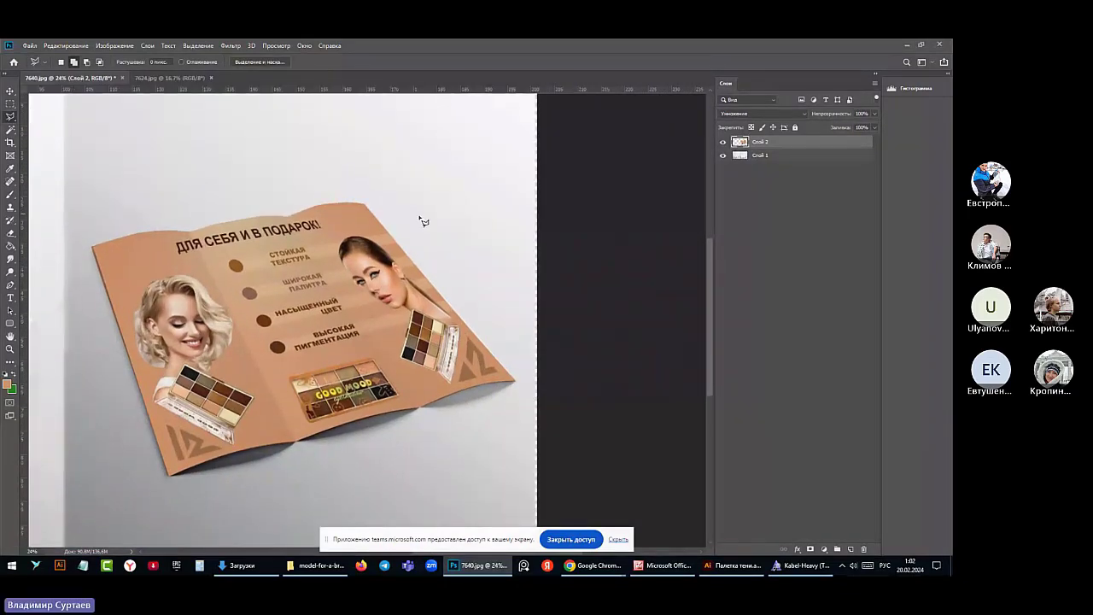
drag(334, 215, 471, 152)
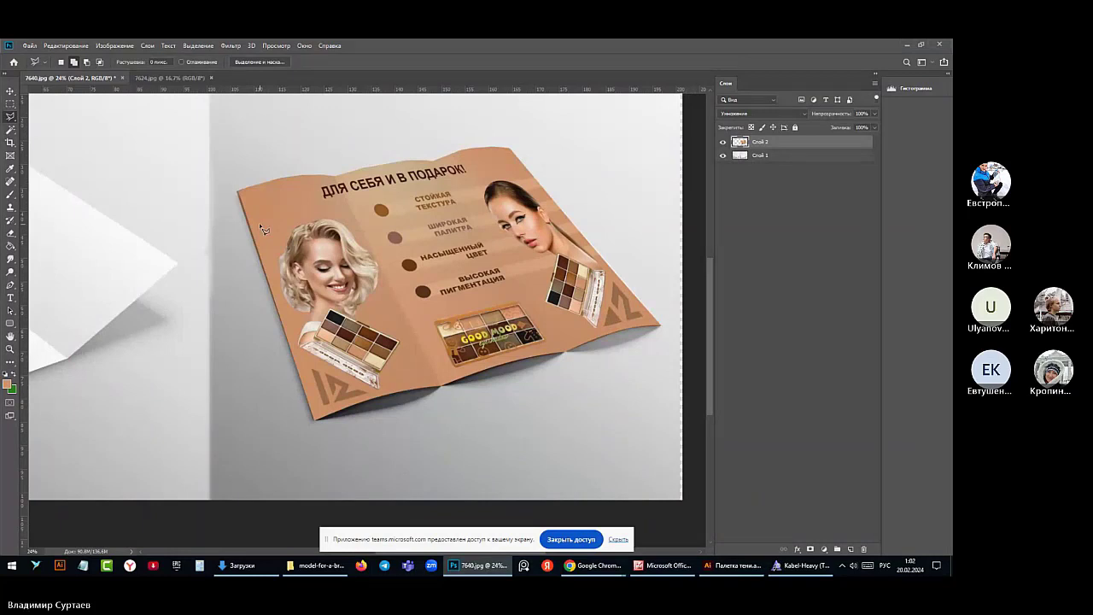
key(ctrl+minus)
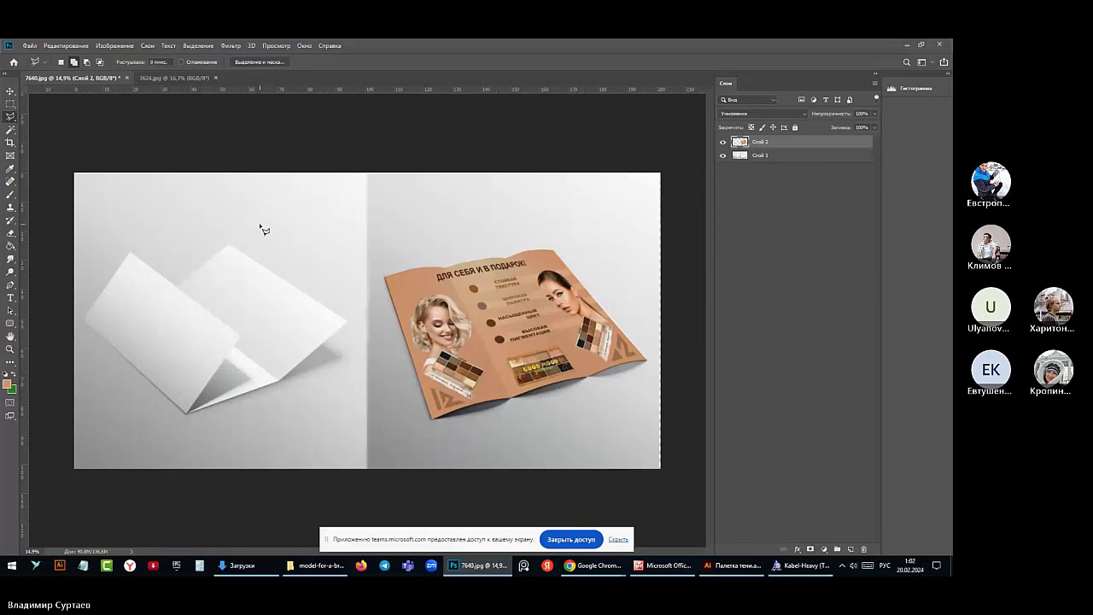
key(ctrl+minus)
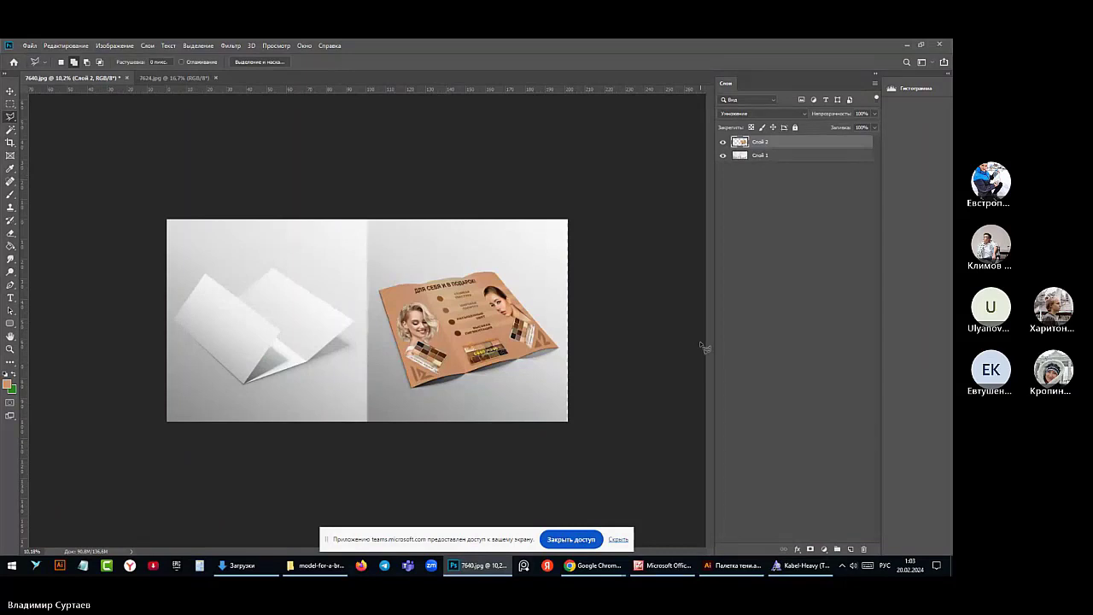
Paste the brochure and rotate it about 26 degrees, then undo the move and cancel the placement
click(66, 45)
click(63, 134)
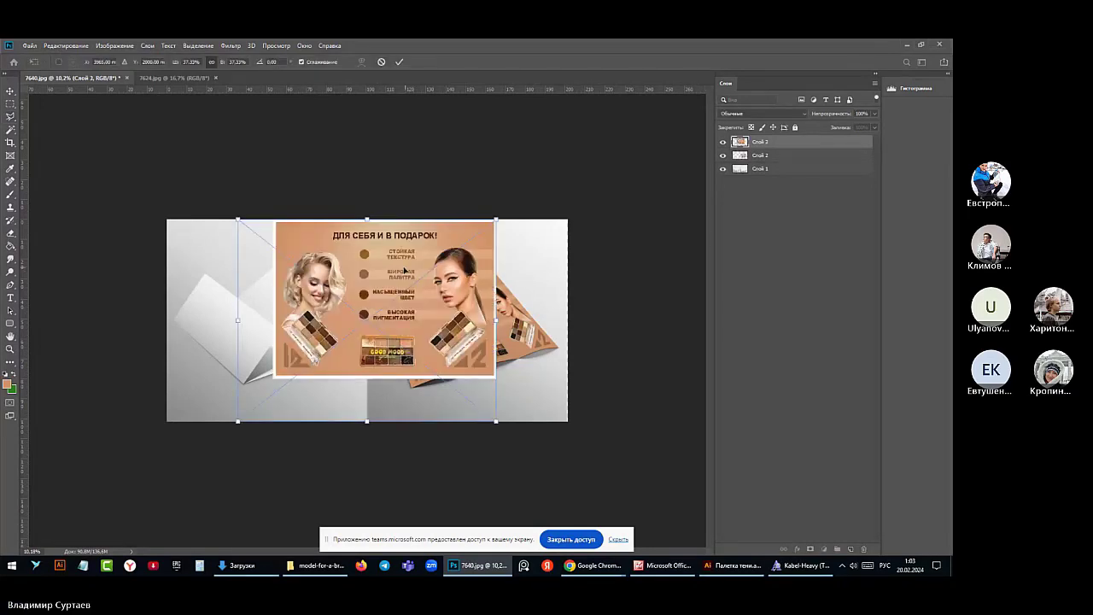
drag(404, 270, 291, 280)
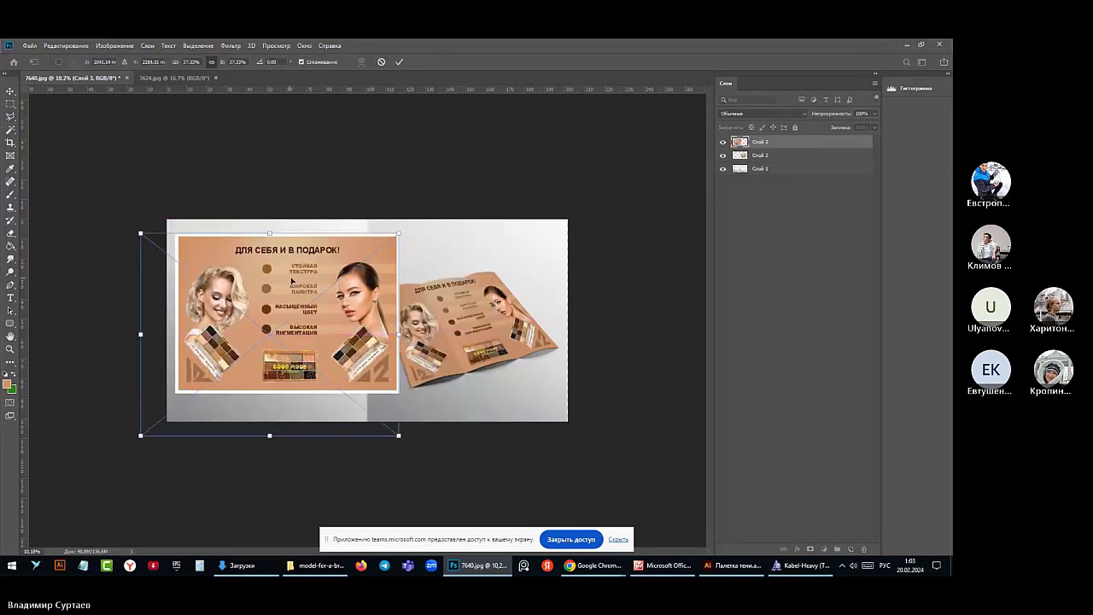
drag(402, 215, 334, 172)
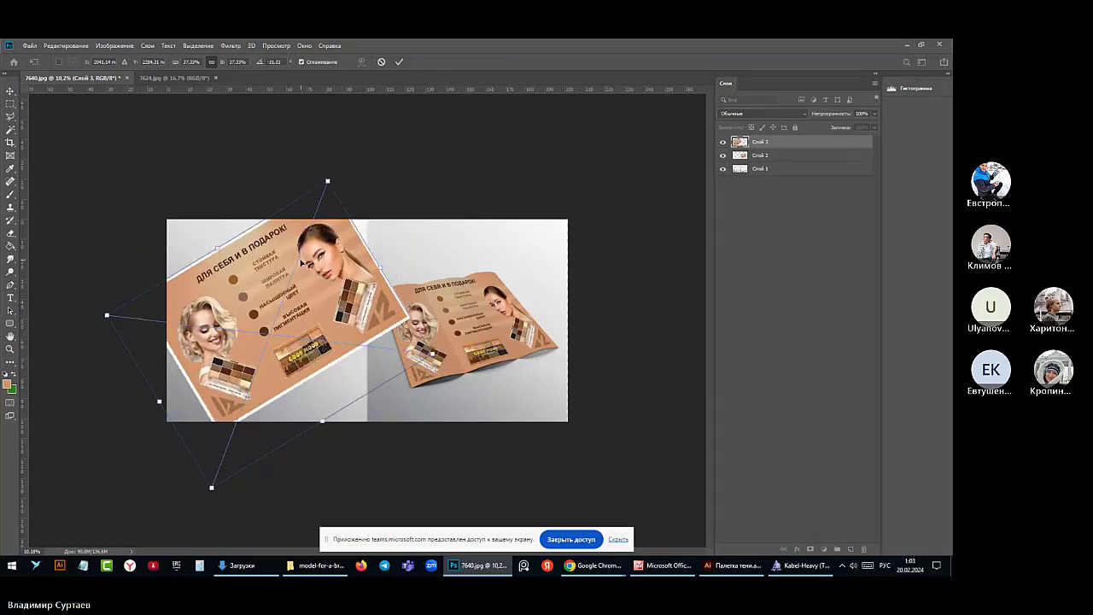
drag(282, 271, 417, 293)
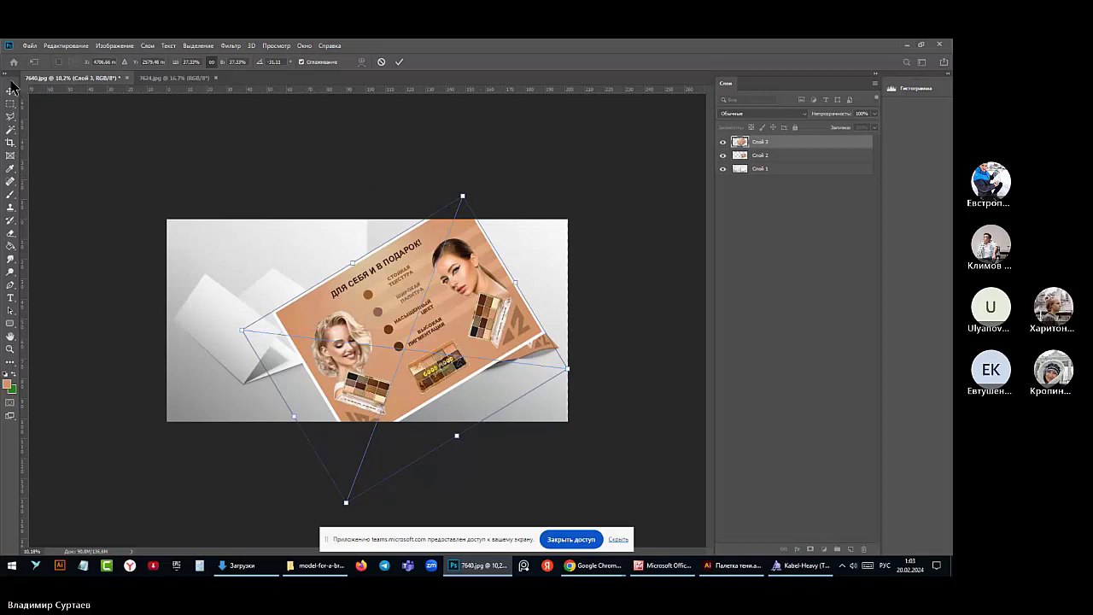
click(65, 45)
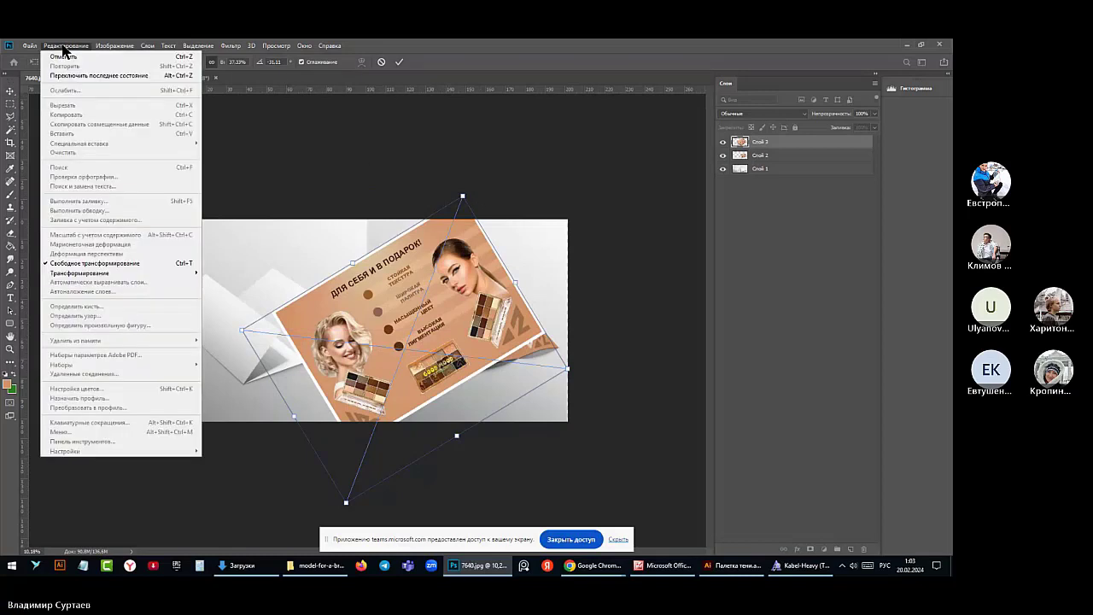
click(62, 55)
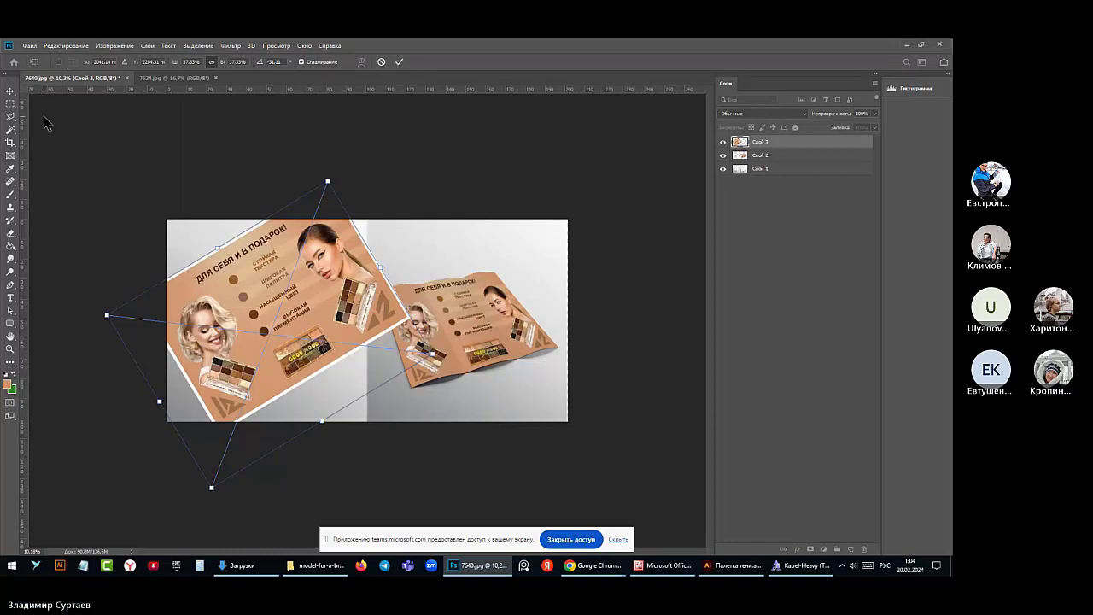
key(shift+alt+m)
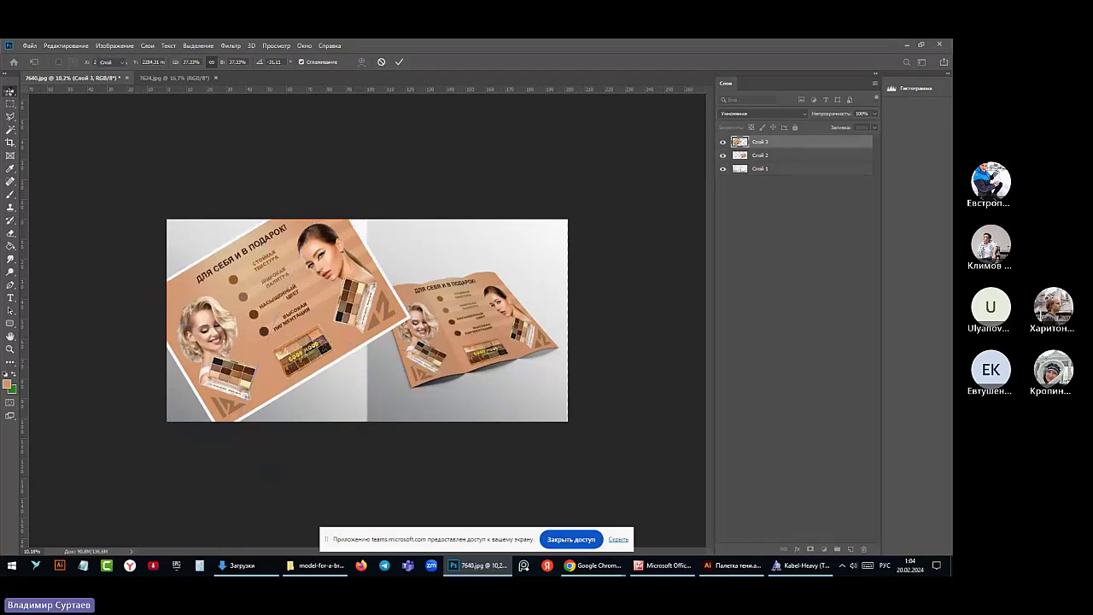
key(Escape)
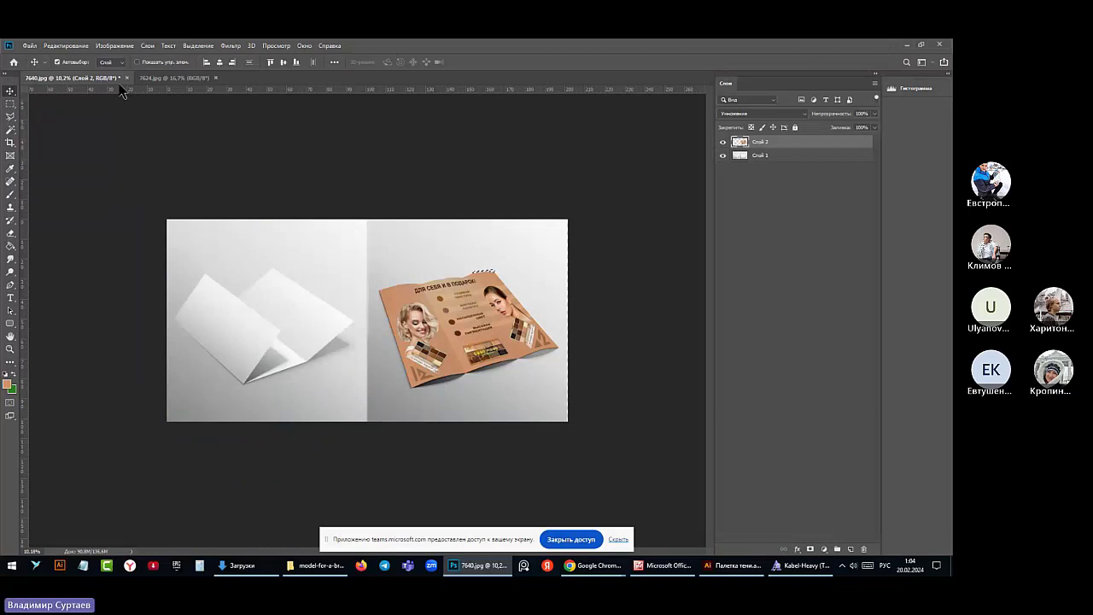
Paste the brochure again as a new layer, scale it slightly, and place it over the mockup's left half
click(66, 45)
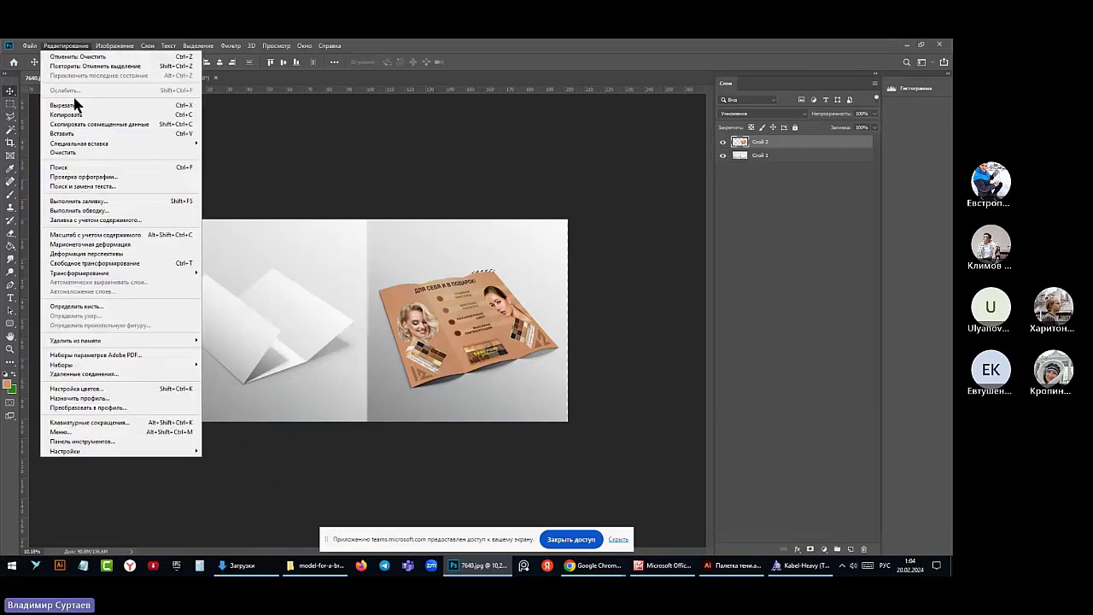
click(62, 134)
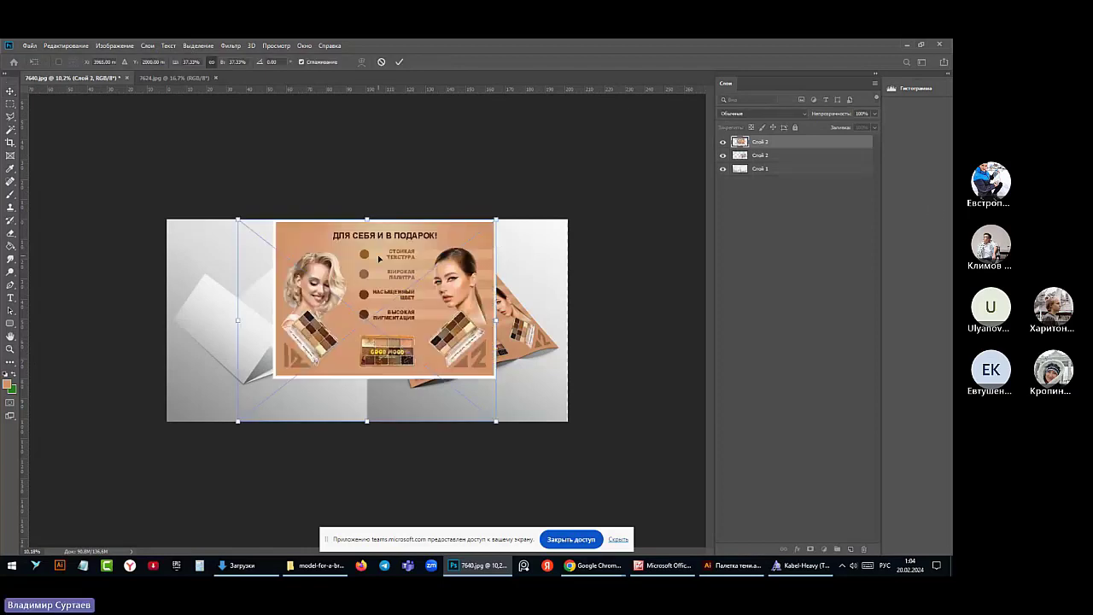
drag(378, 258, 325, 278)
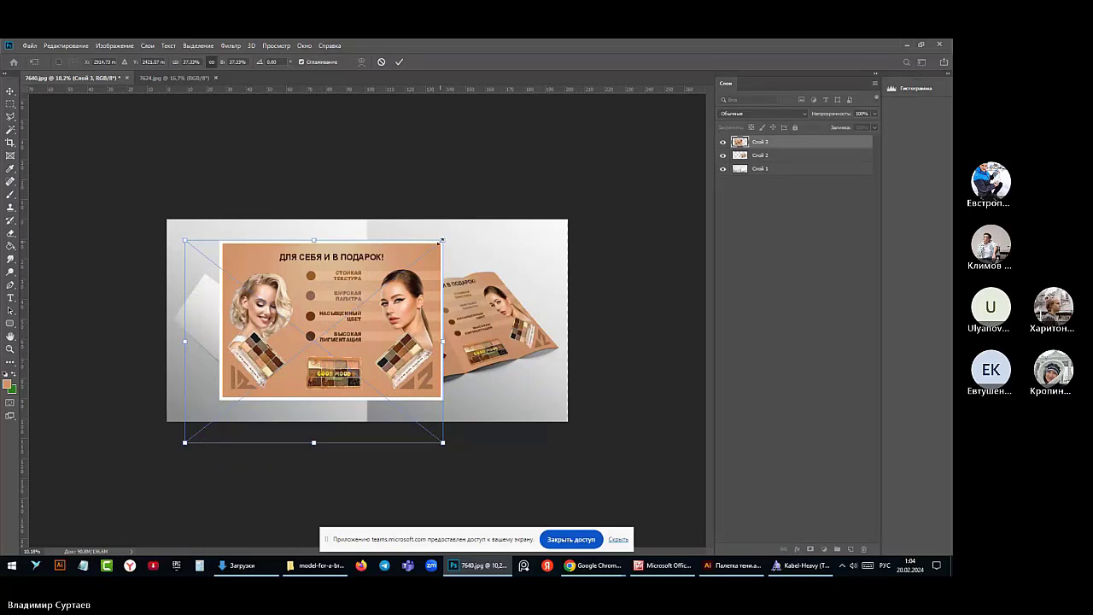
drag(441, 242, 414, 263)
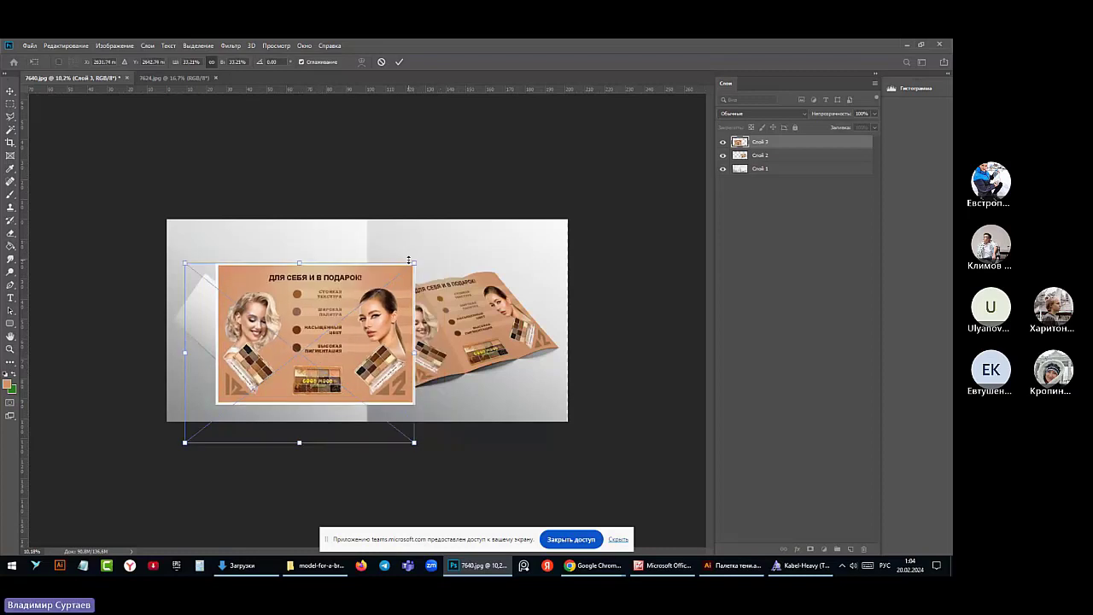
drag(364, 290, 306, 283)
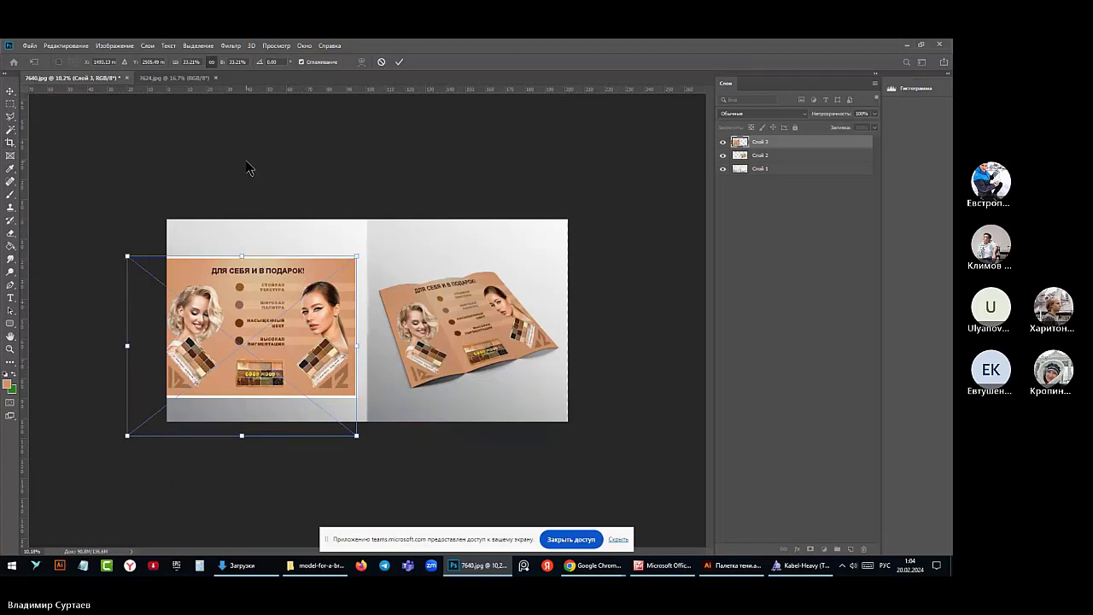
click(69, 46)
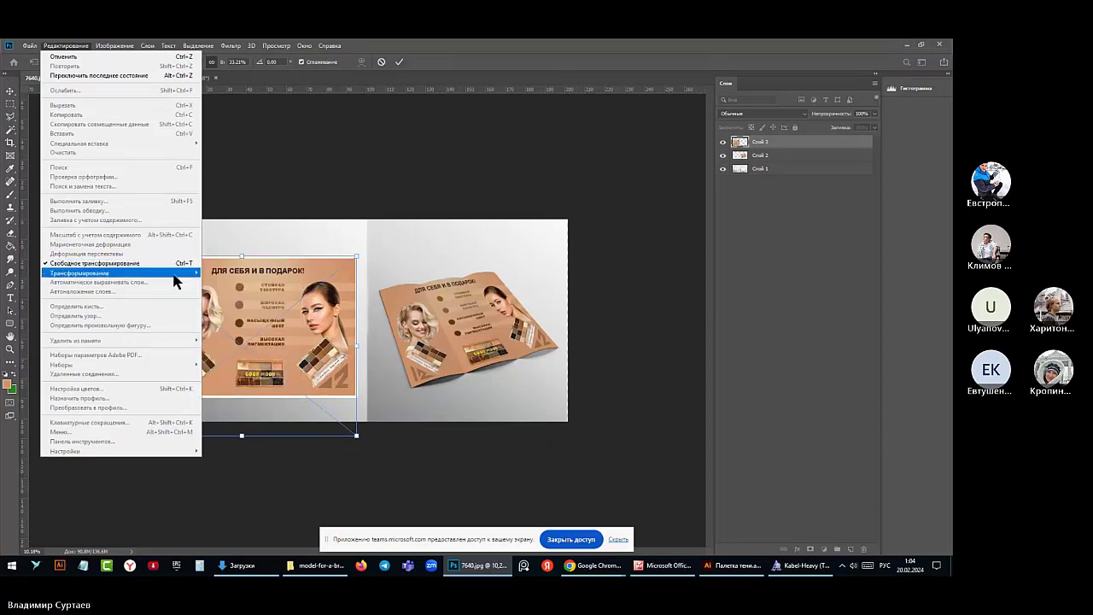
mouse_move(149, 271)
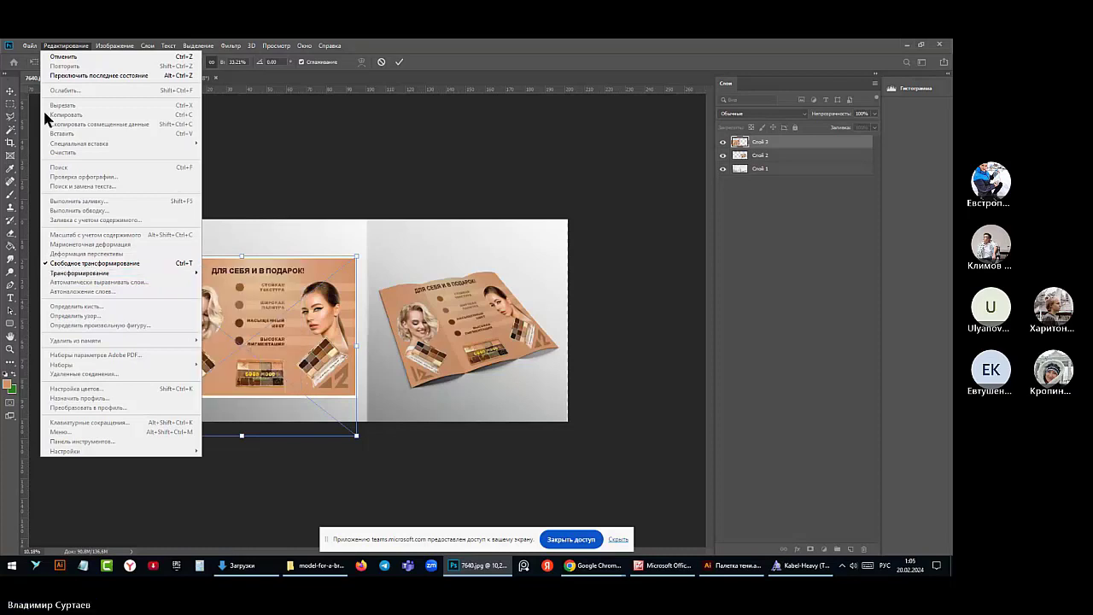
click(12, 94)
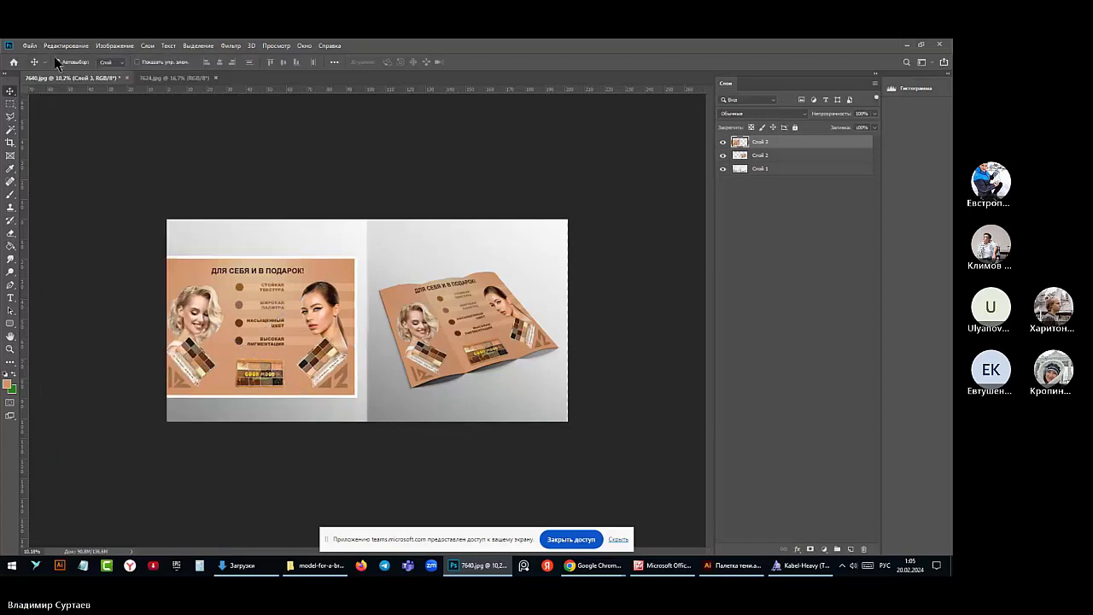
Warp the Слой 3 brochure, pulling its four corners inward and curving its bottom, right and top edges
click(62, 45)
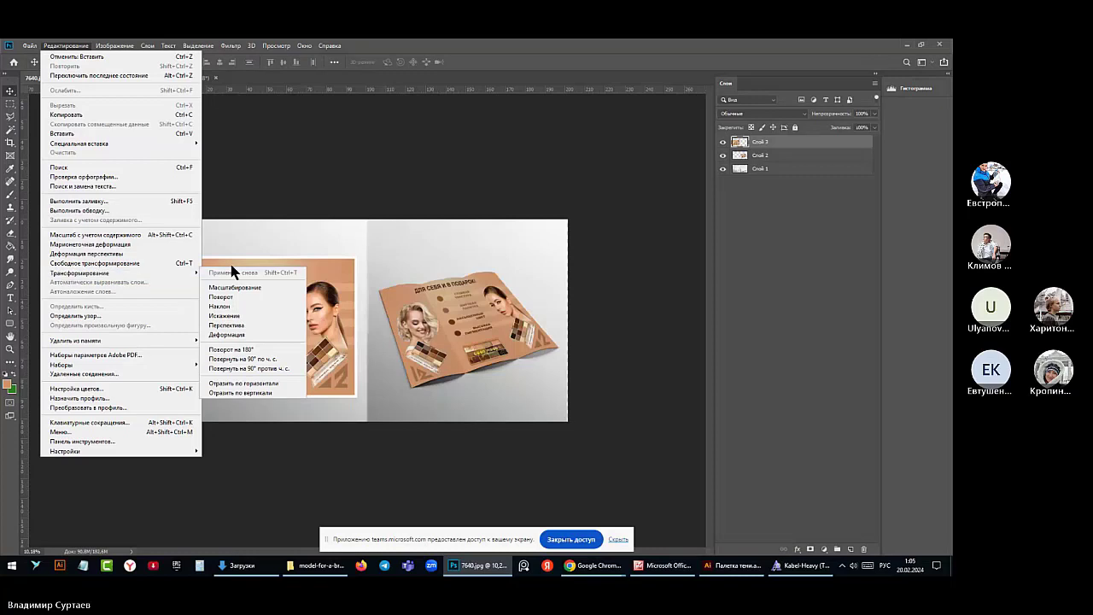
click(229, 340)
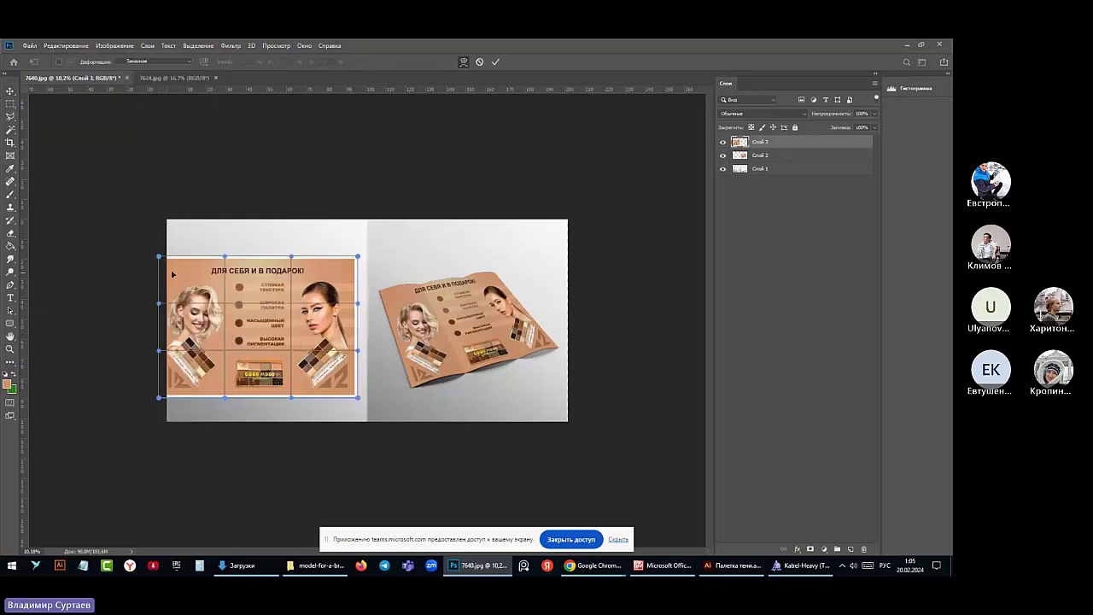
drag(158, 260, 200, 278)
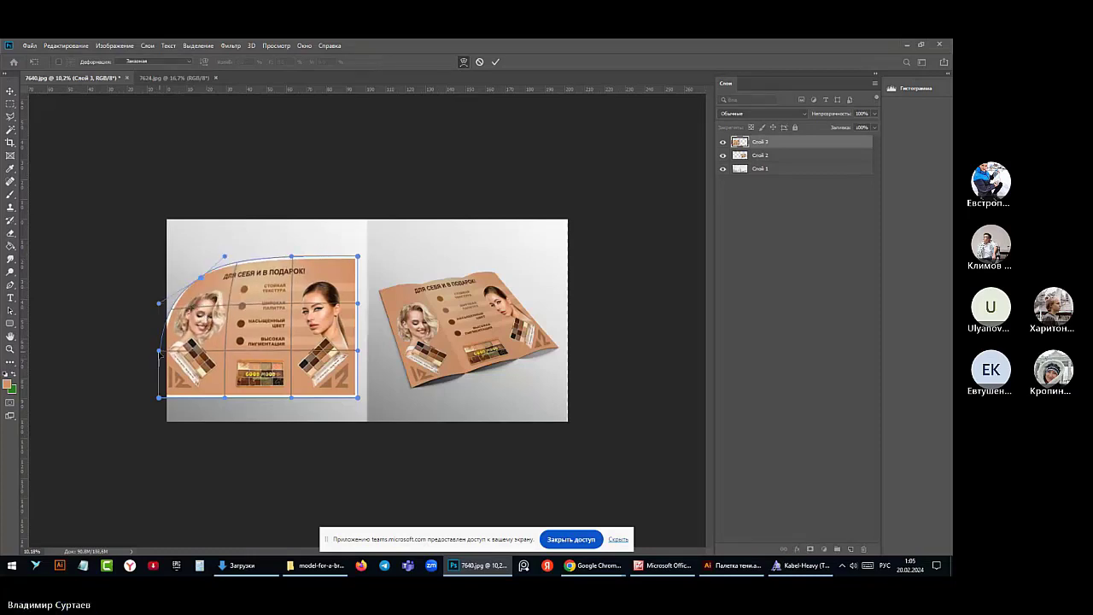
drag(159, 401, 239, 396)
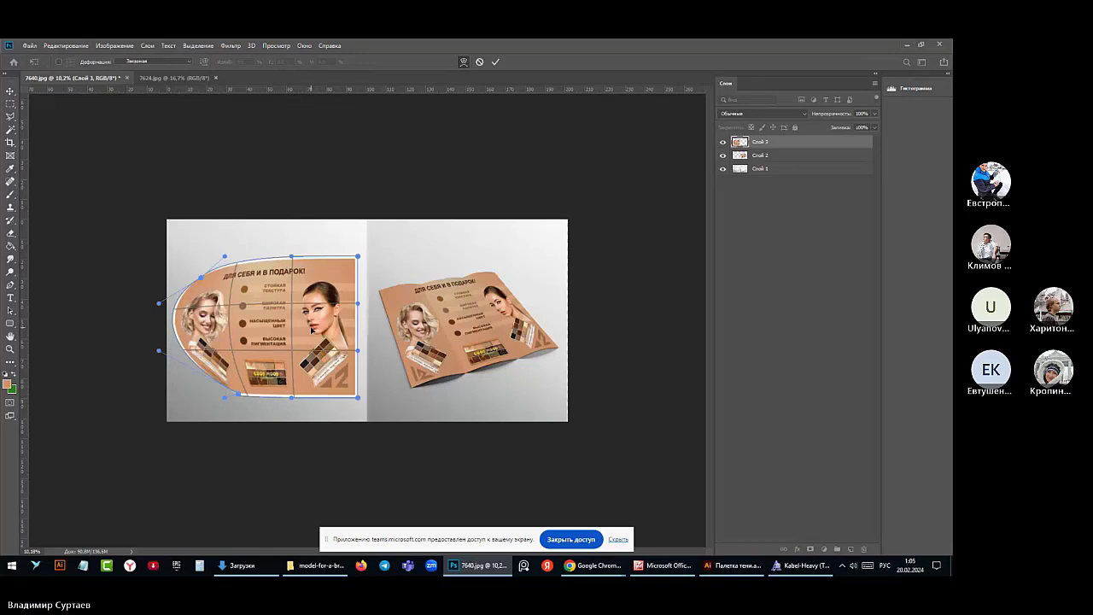
drag(358, 258, 294, 254)
drag(359, 399, 347, 342)
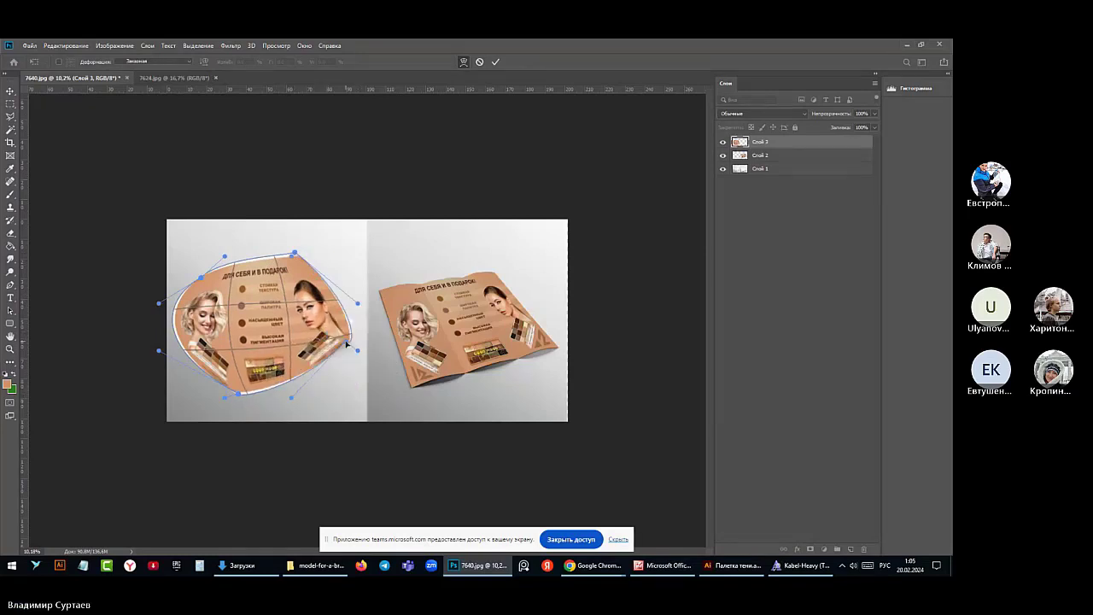
drag(294, 369, 246, 387)
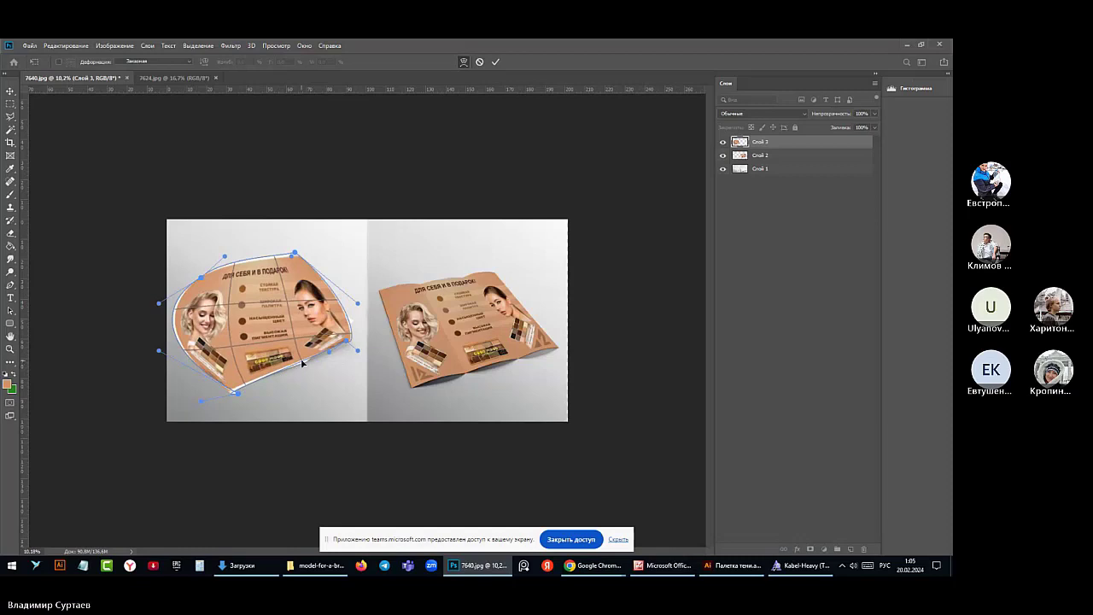
drag(301, 363, 352, 320)
drag(334, 304, 314, 281)
drag(340, 318, 311, 304)
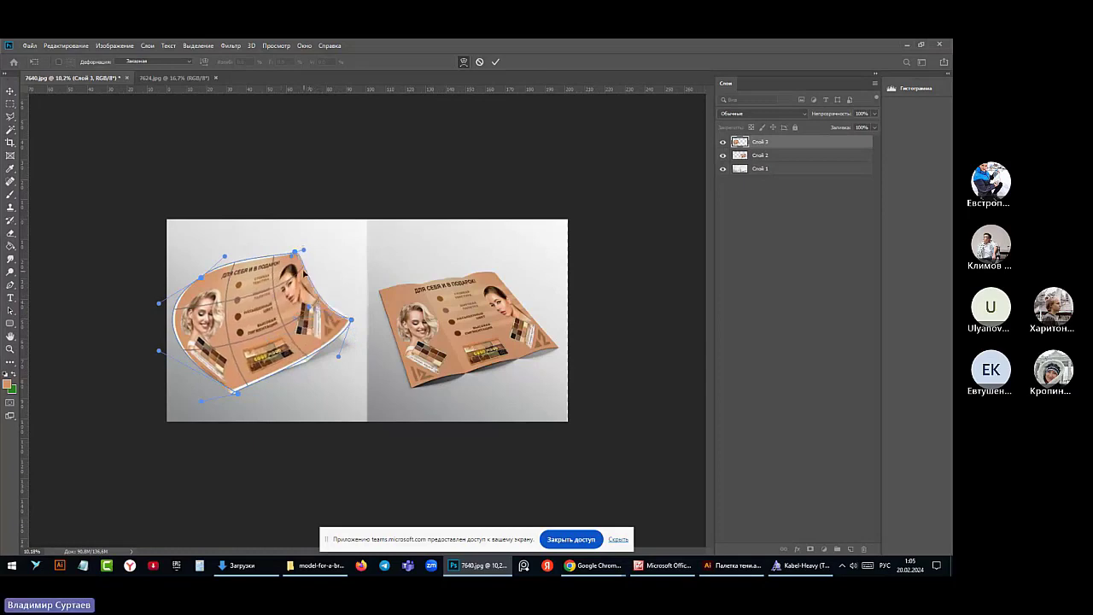
drag(294, 253, 178, 320)
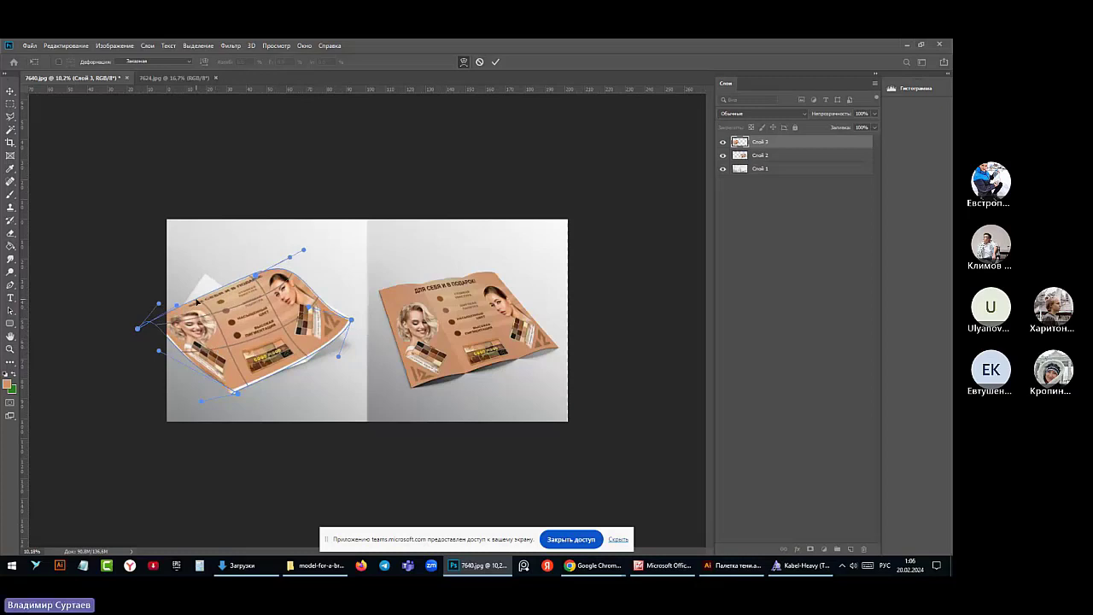
Fit the Слой 3 warp's left, bottom and top edges to the left sheet's folds, undoing one overshoot
drag(215, 350, 227, 305)
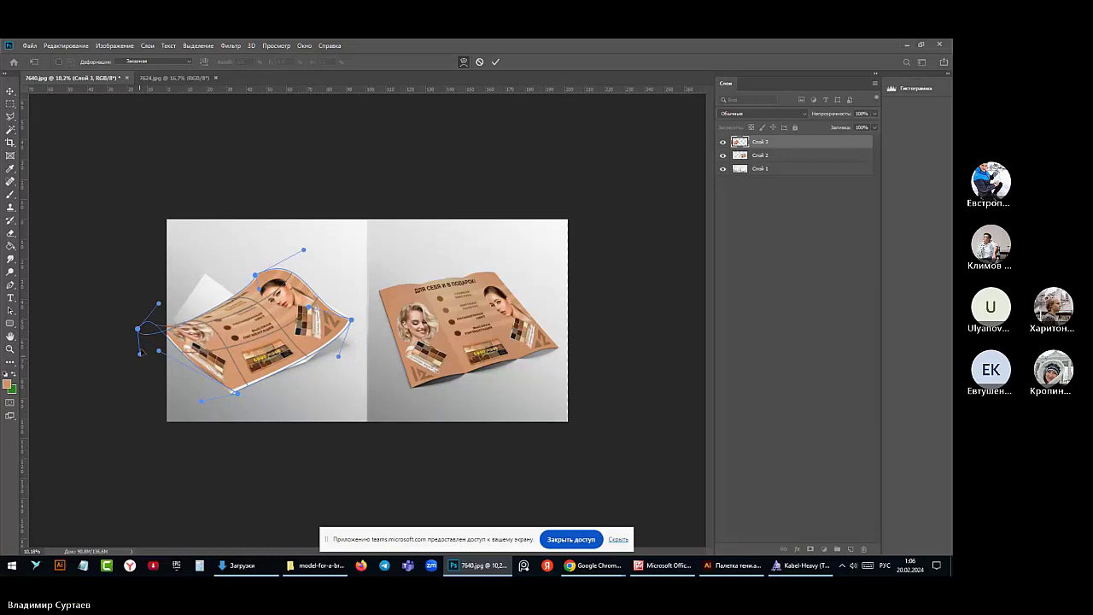
drag(137, 355, 152, 309)
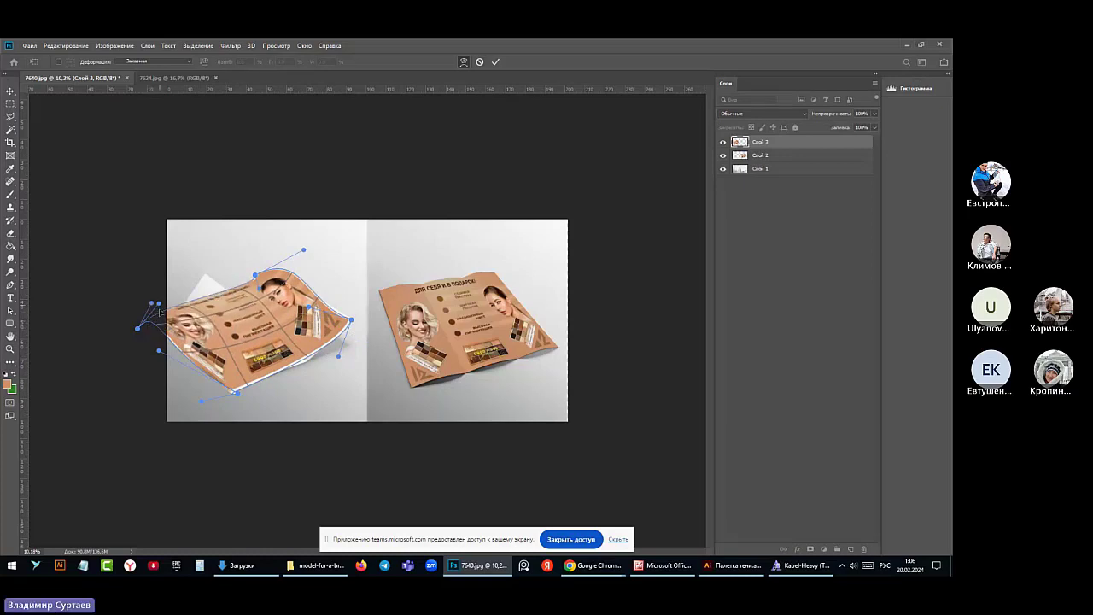
drag(159, 303, 209, 385)
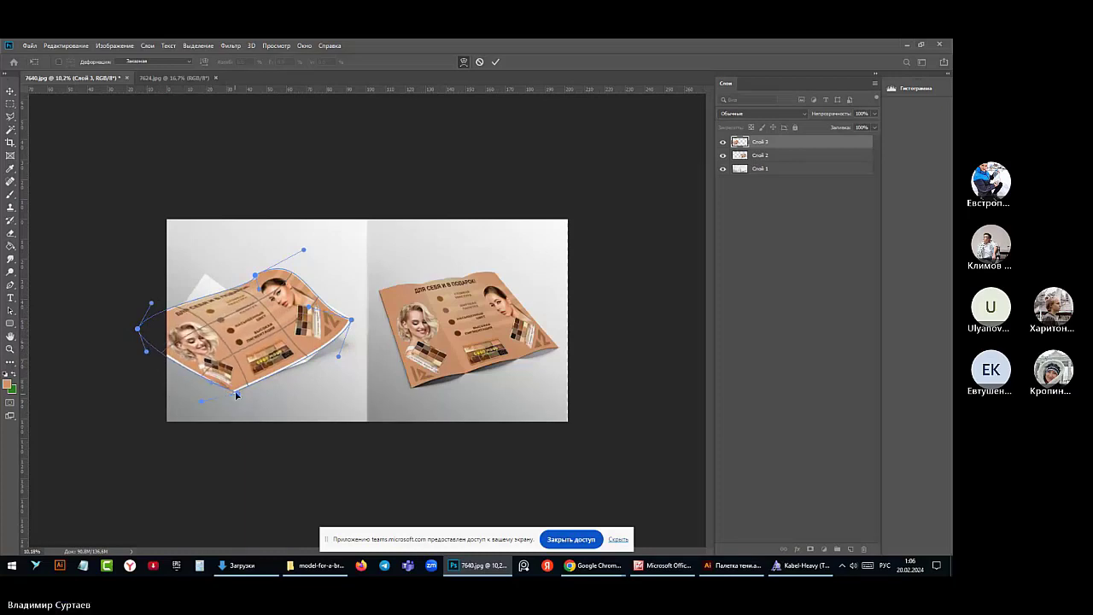
drag(239, 395, 328, 341)
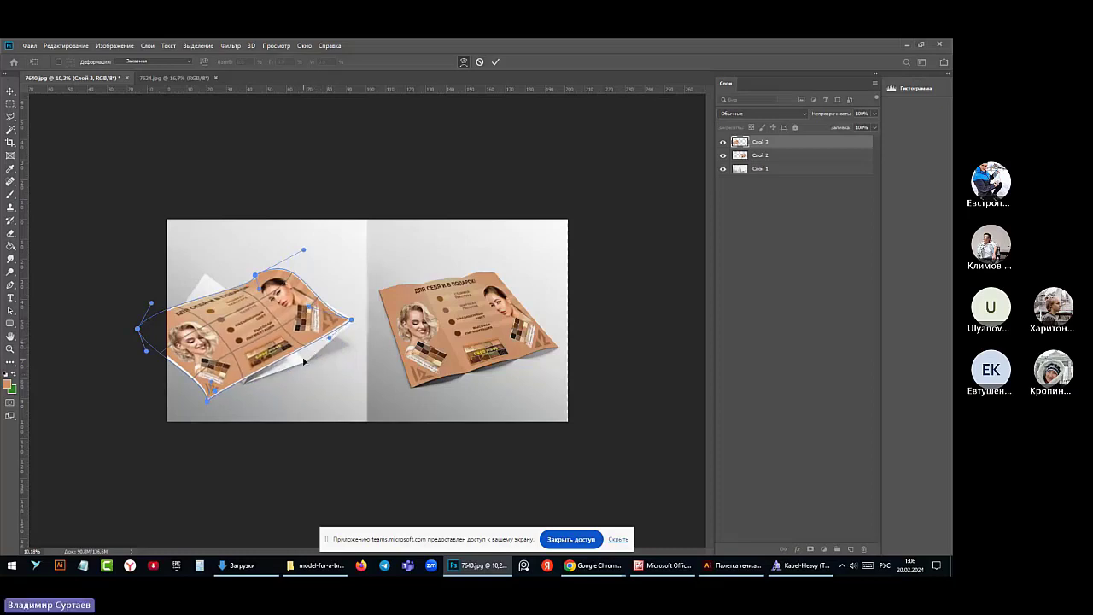
mouse_move(330, 337)
mouse_down()
mouse_move(339, 372)
mouse_move(334, 350)
mouse_up()
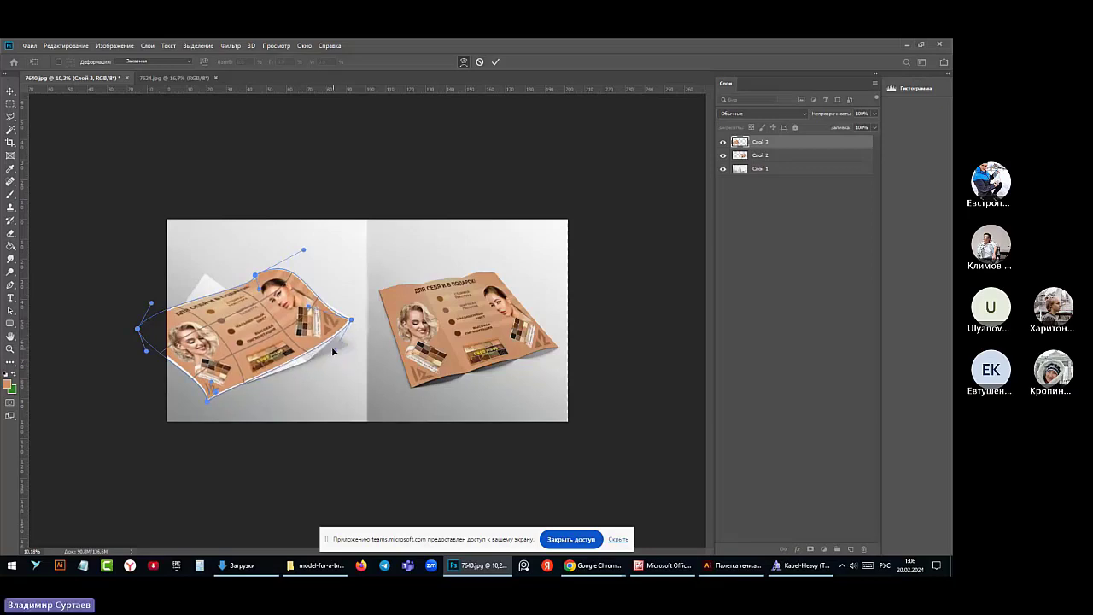
key(ctrl+z)
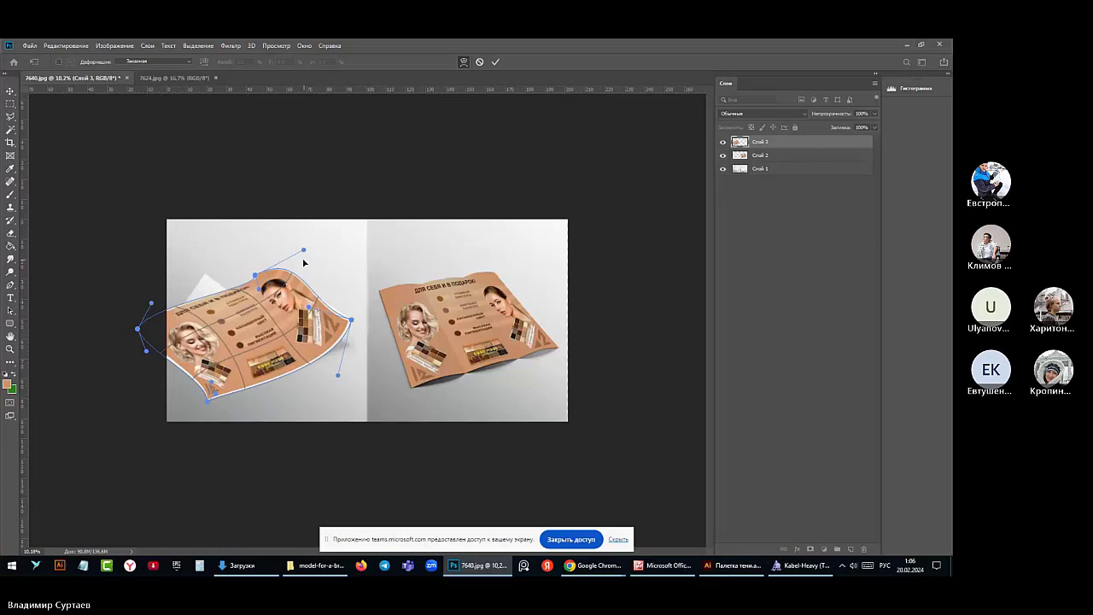
drag(303, 252, 273, 271)
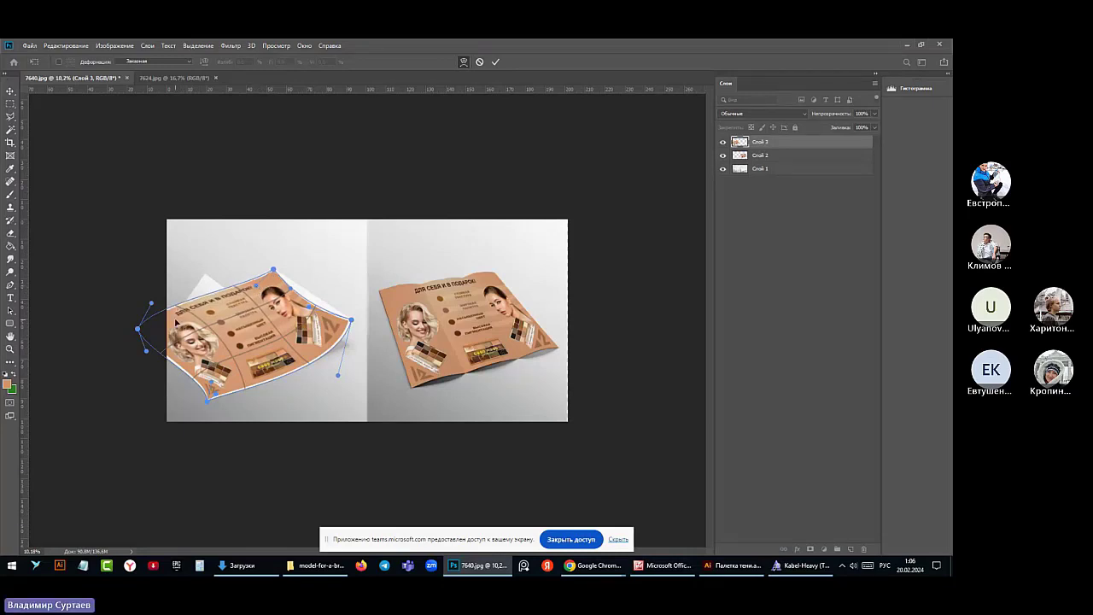
Bend the brochure's top-left and lower-left warp areas to follow the curled sheet
drag(176, 323, 241, 339)
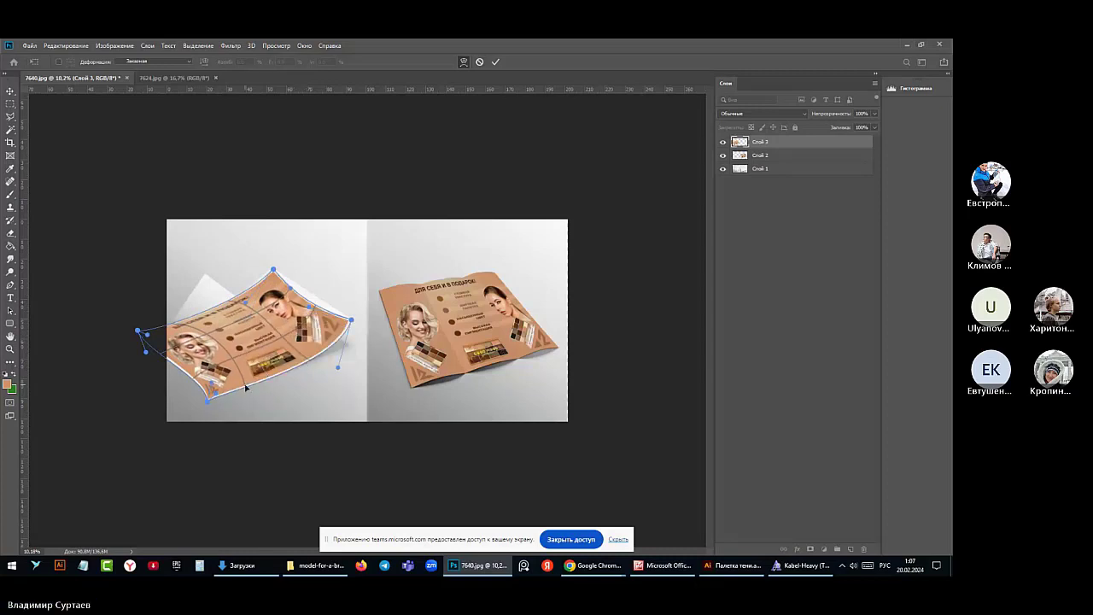
drag(246, 385, 193, 347)
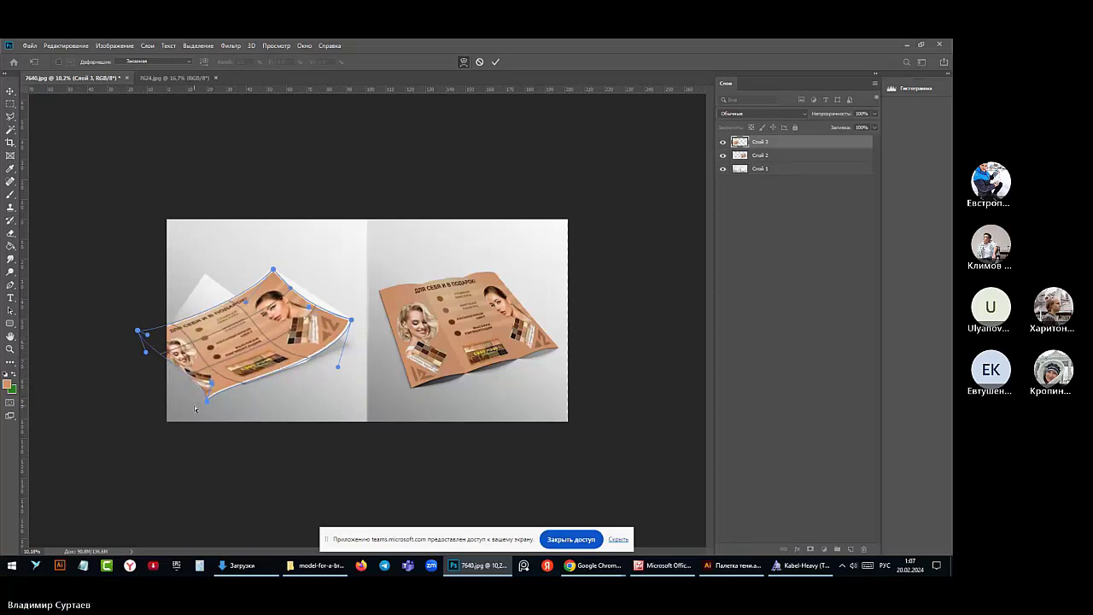
drag(211, 386, 182, 387)
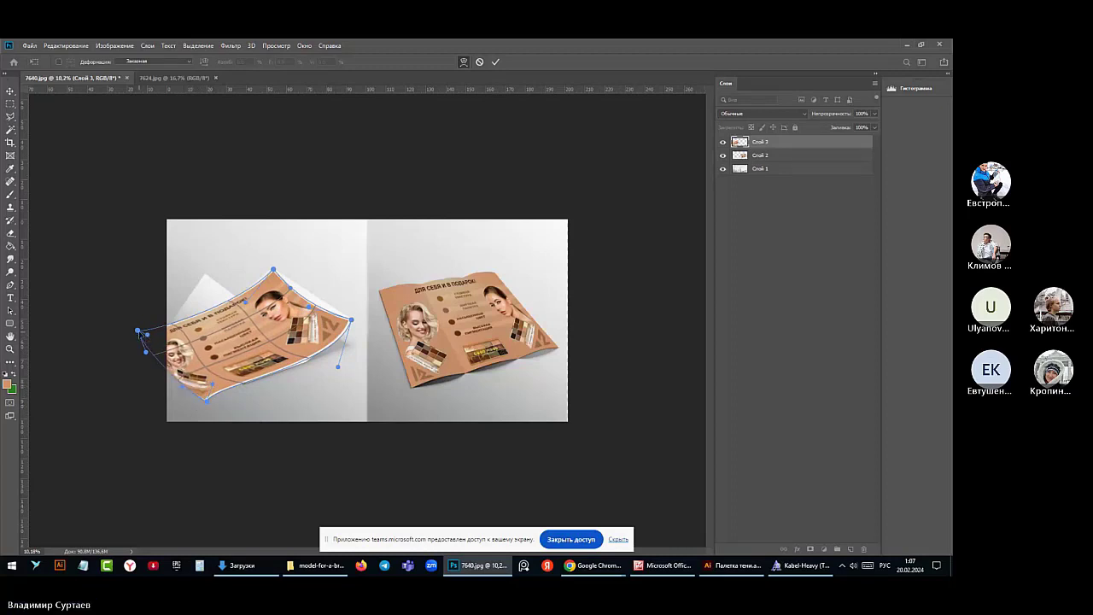
drag(139, 333, 135, 342)
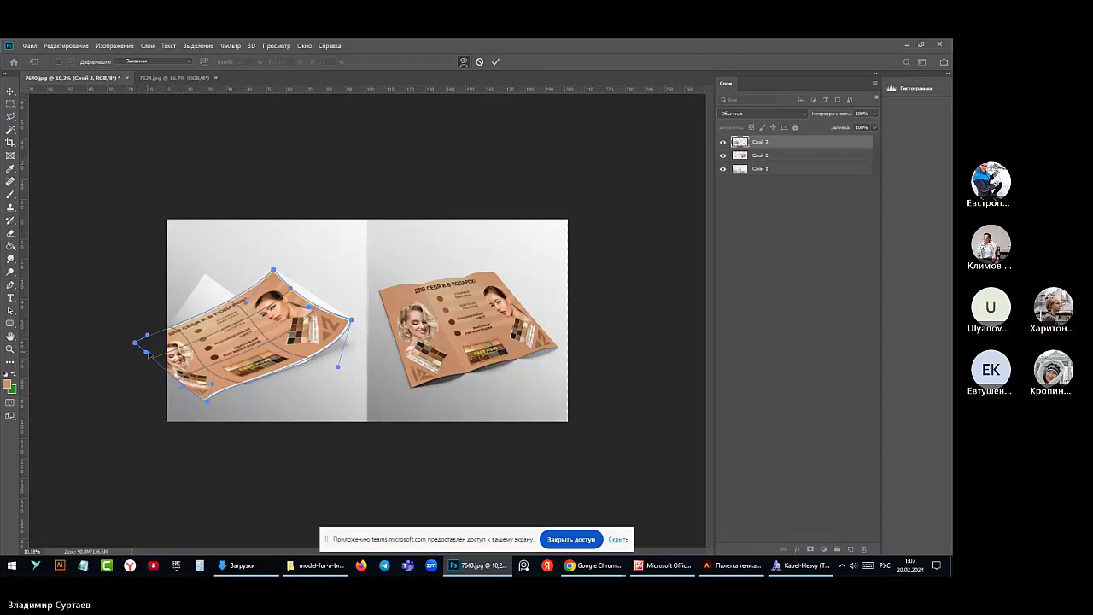
drag(202, 365, 219, 365)
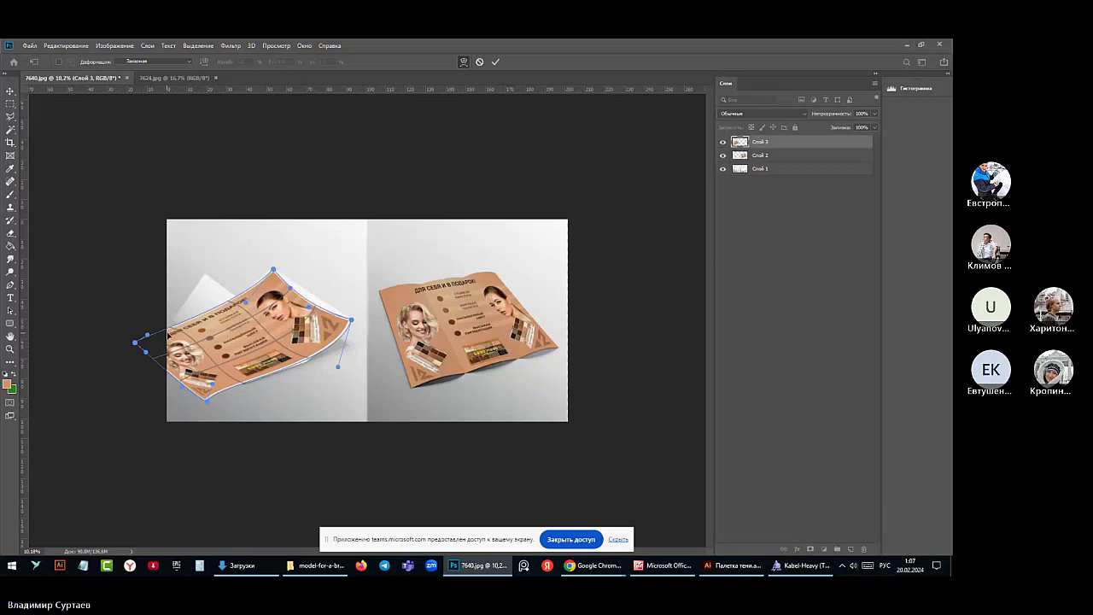
drag(173, 335, 183, 346)
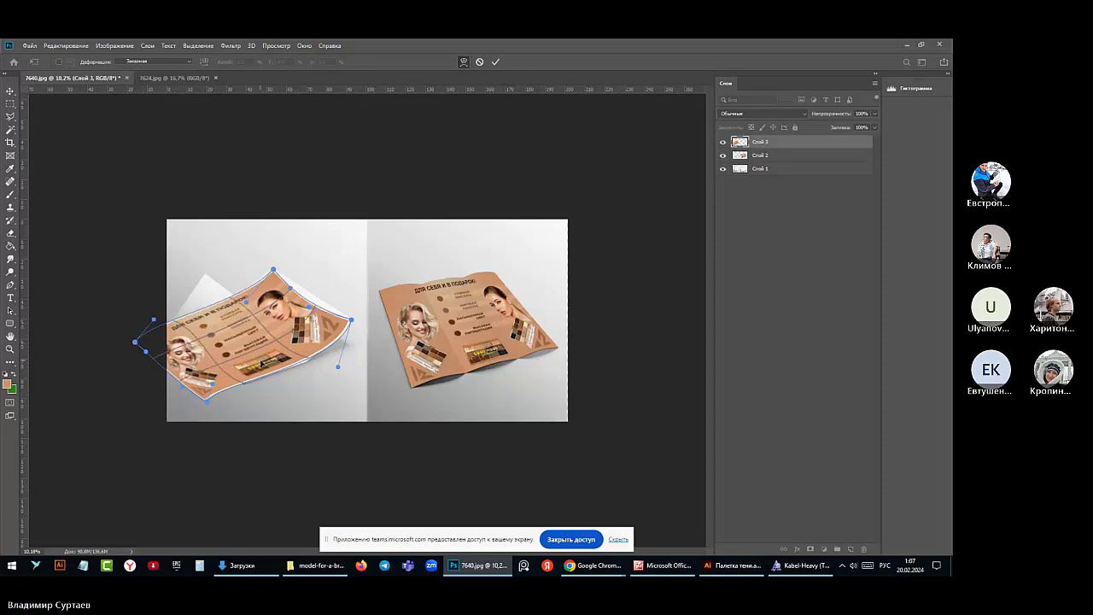
Adjust the lower-right, top-middle and interior warp points, then commit the warp
drag(308, 361, 244, 385)
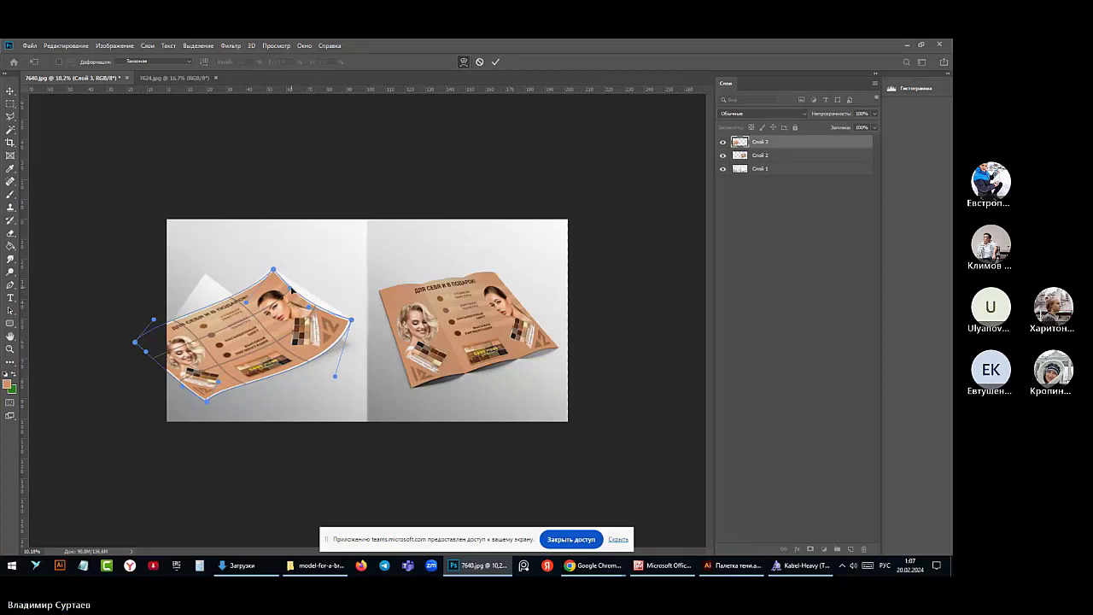
drag(291, 291, 323, 301)
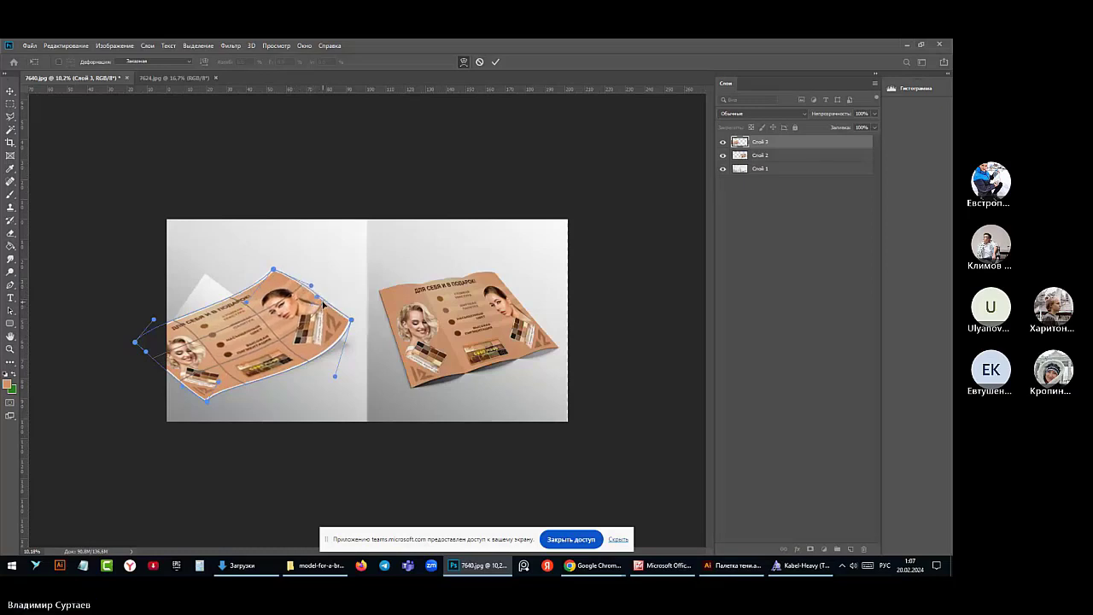
drag(280, 342, 229, 300)
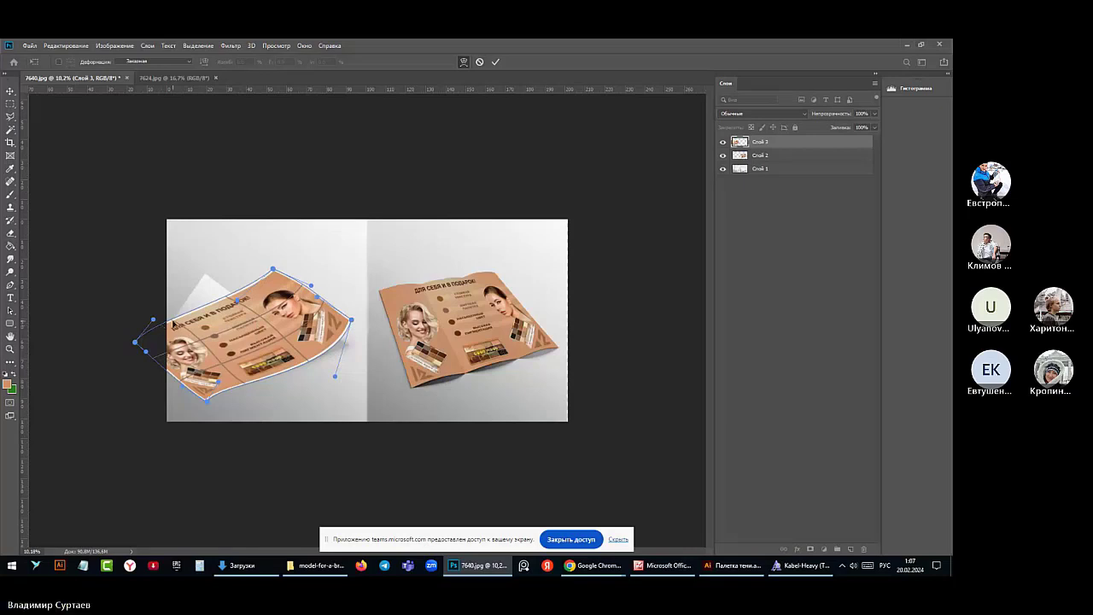
drag(164, 329, 151, 359)
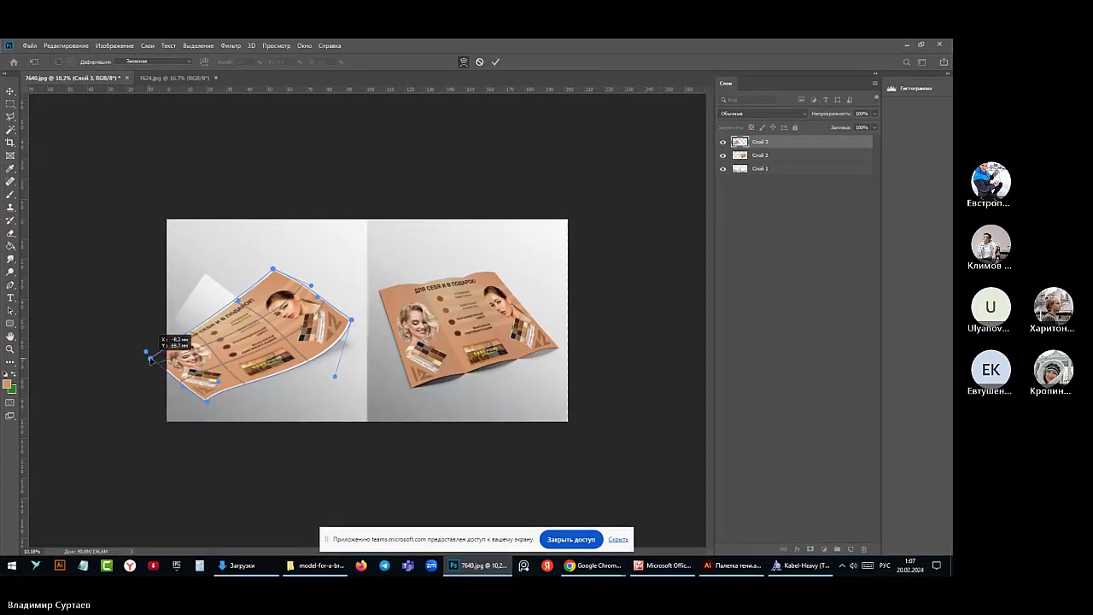
drag(207, 399, 247, 387)
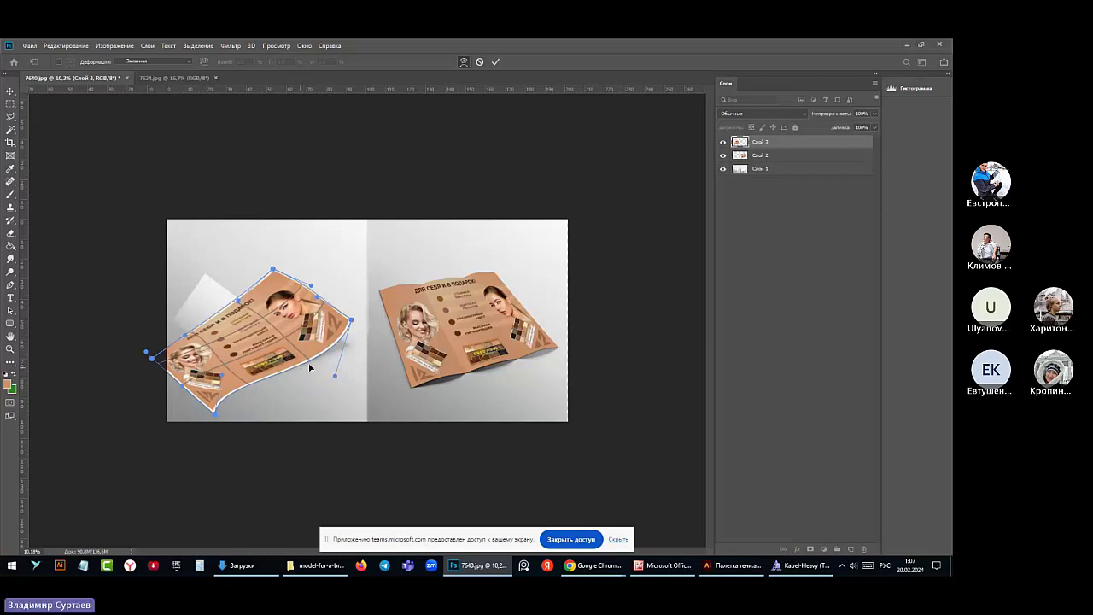
click(808, 142)
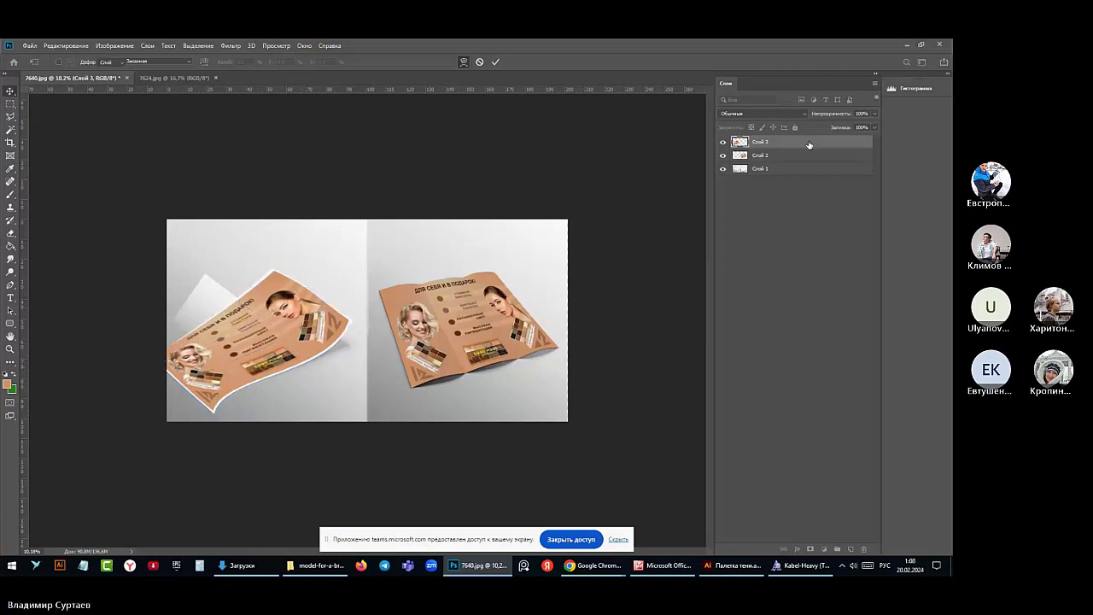
Set Слой 3's blend mode to Multiply (Умножение) in Layer Style
double_click(810, 146)
click(810, 216)
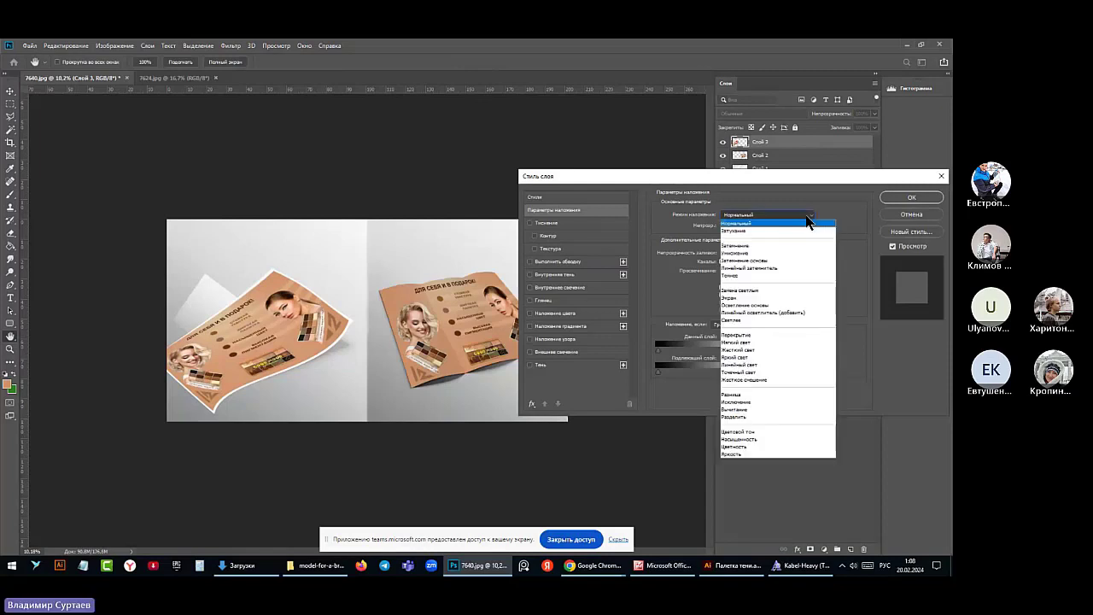
click(780, 253)
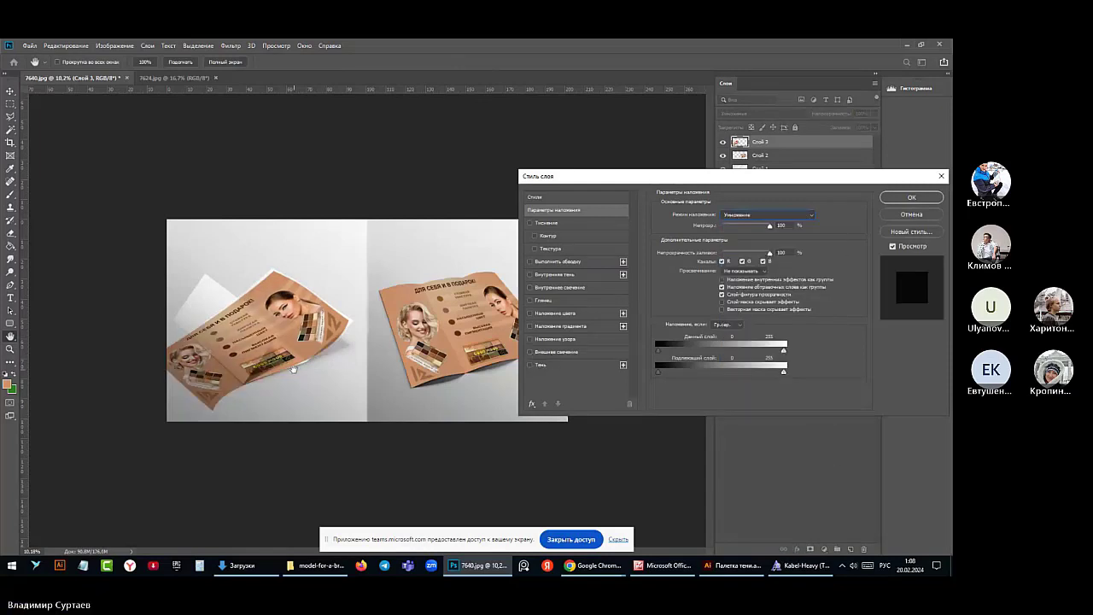
key(Return)
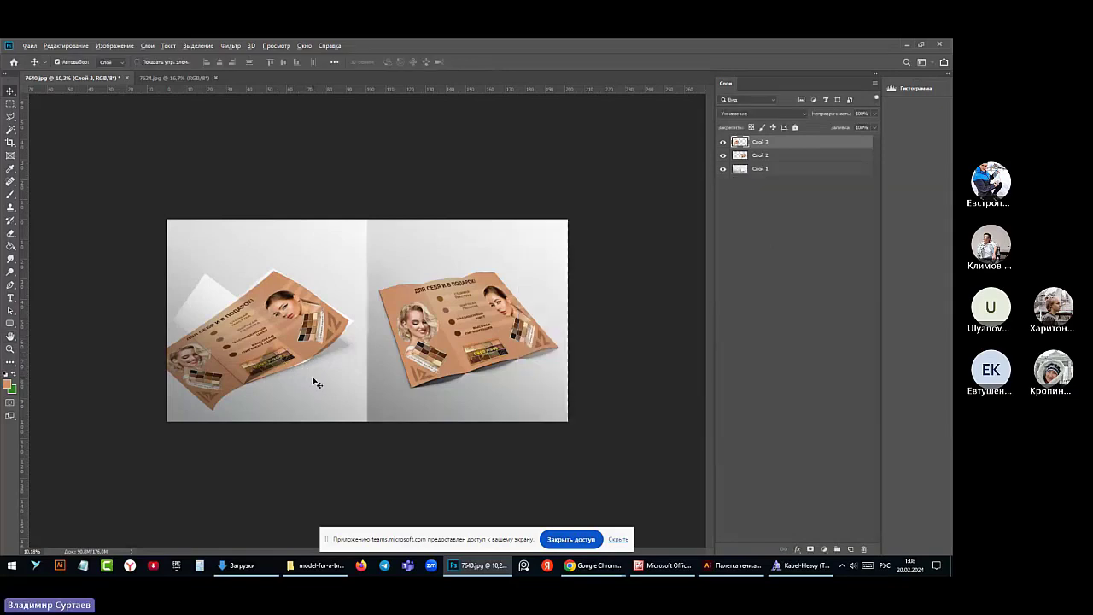
scroll(316, 383, up, 1)
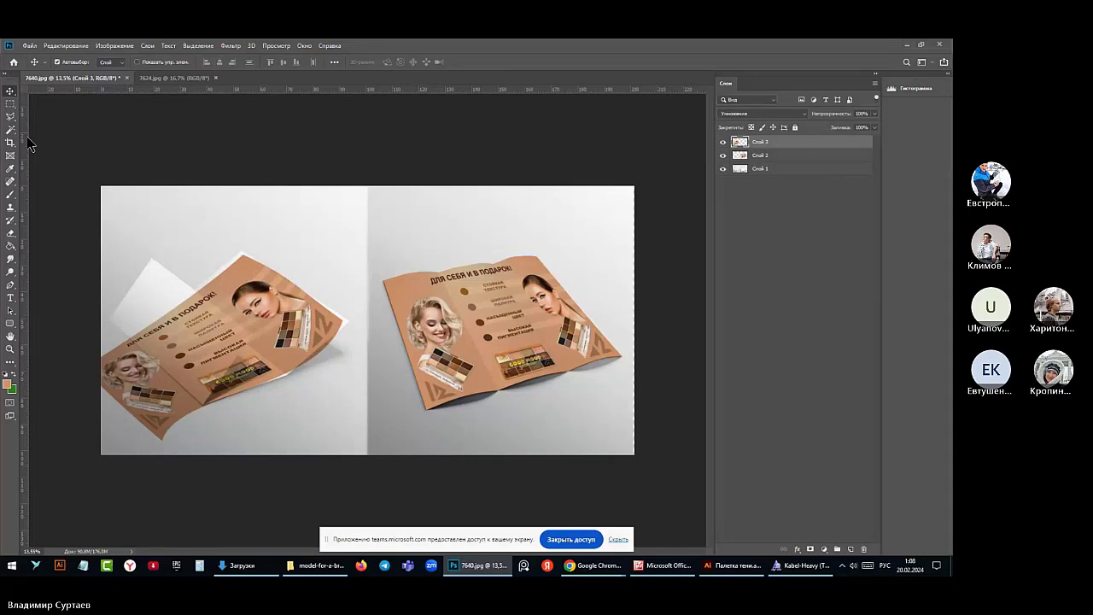
Apply a second Edit > Transform > Warp to Слой 3, curling its right edge to the fold
click(66, 46)
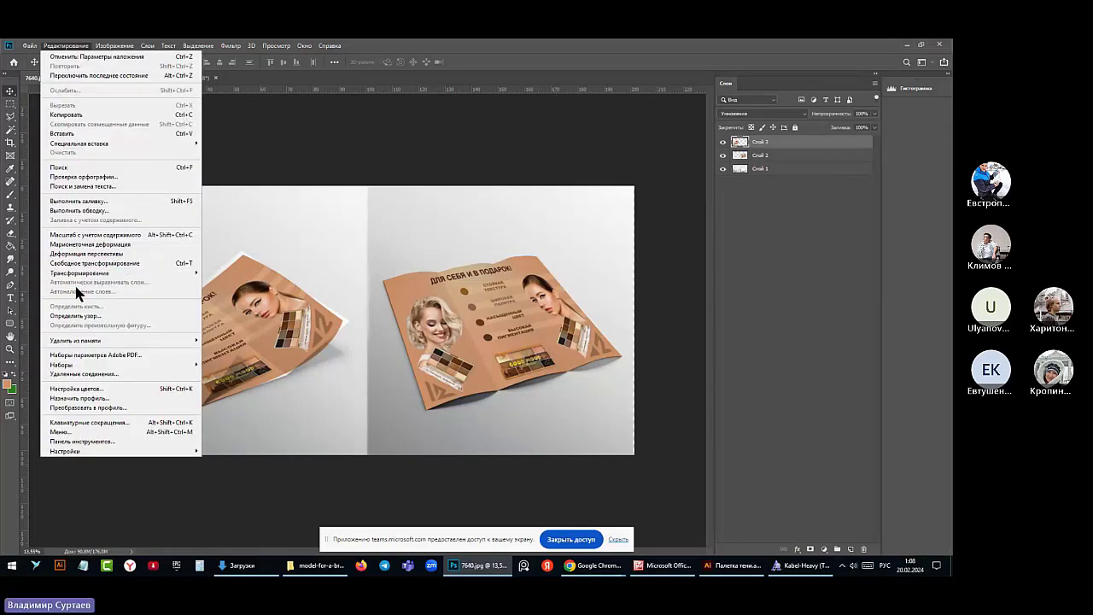
mouse_move(145, 273)
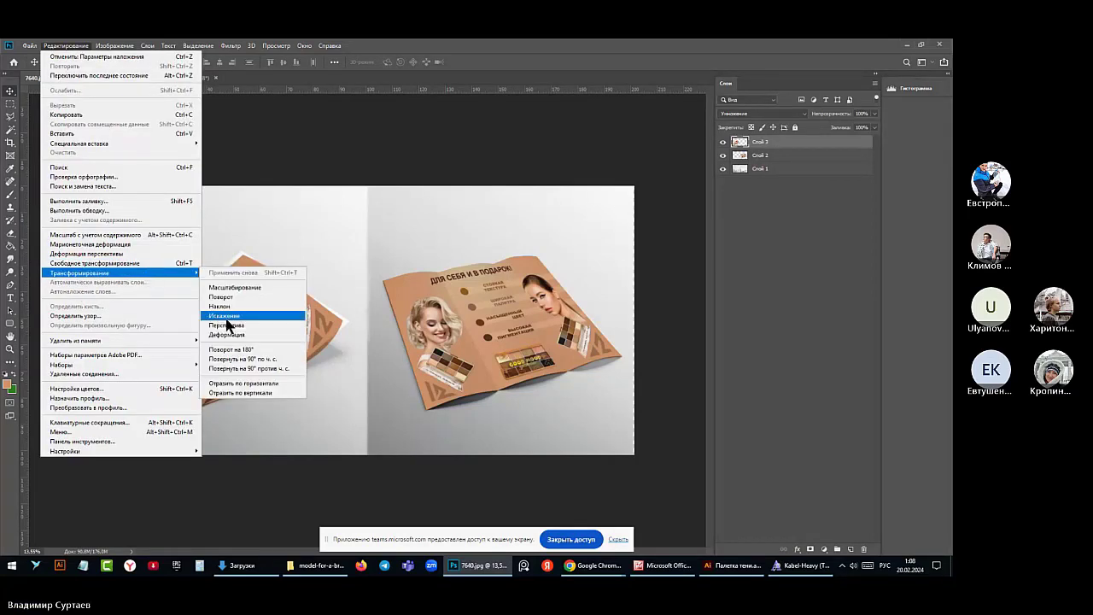
click(226, 334)
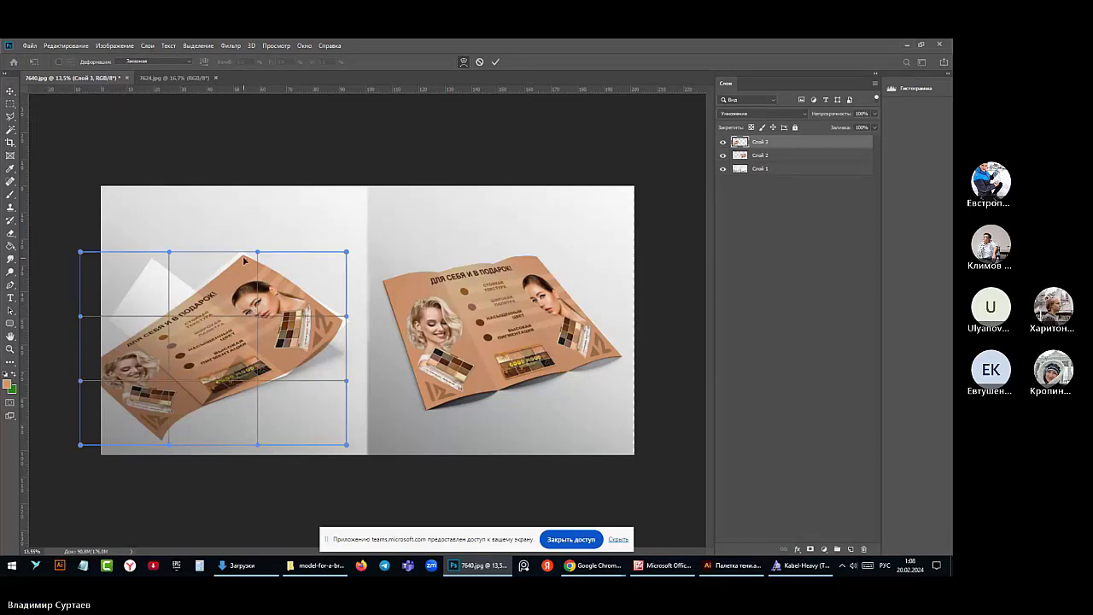
drag(246, 259, 289, 289)
drag(345, 320, 350, 302)
drag(286, 372, 288, 378)
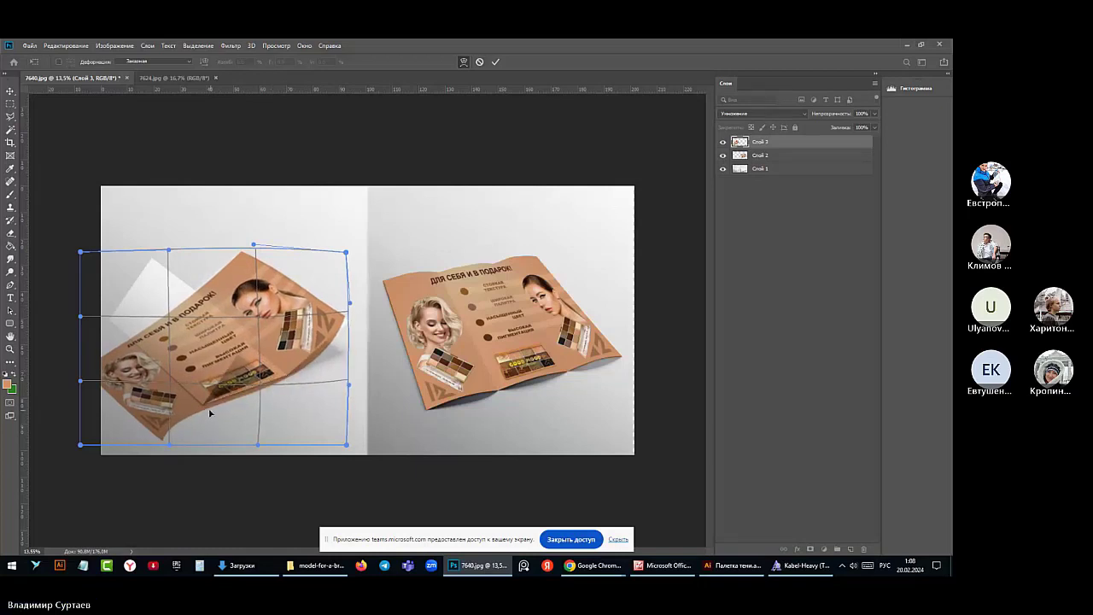
drag(201, 413, 195, 393)
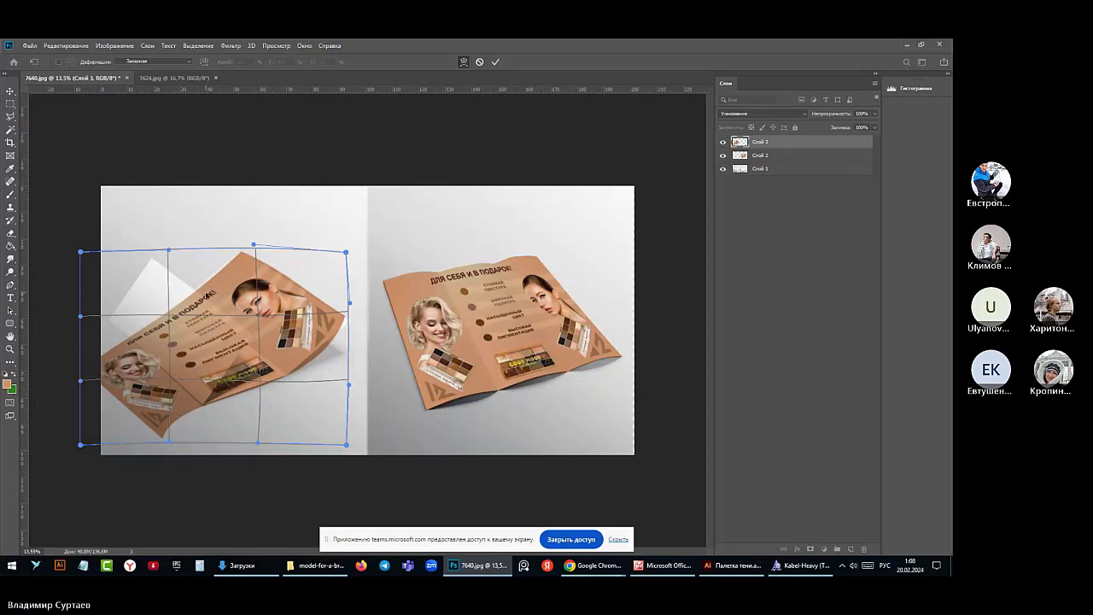
drag(200, 295, 198, 292)
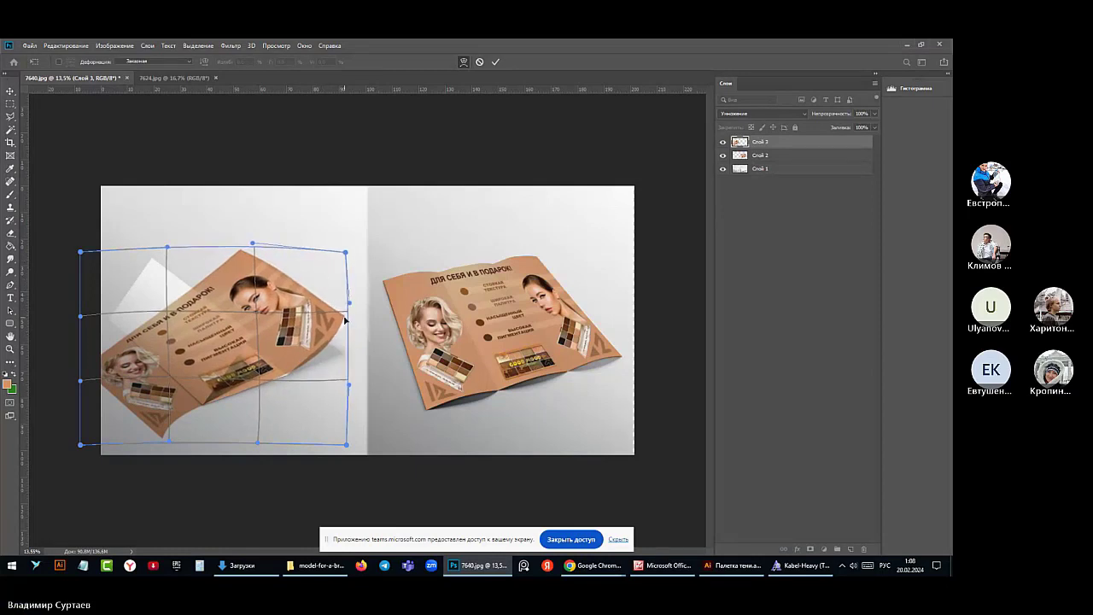
drag(346, 318, 349, 322)
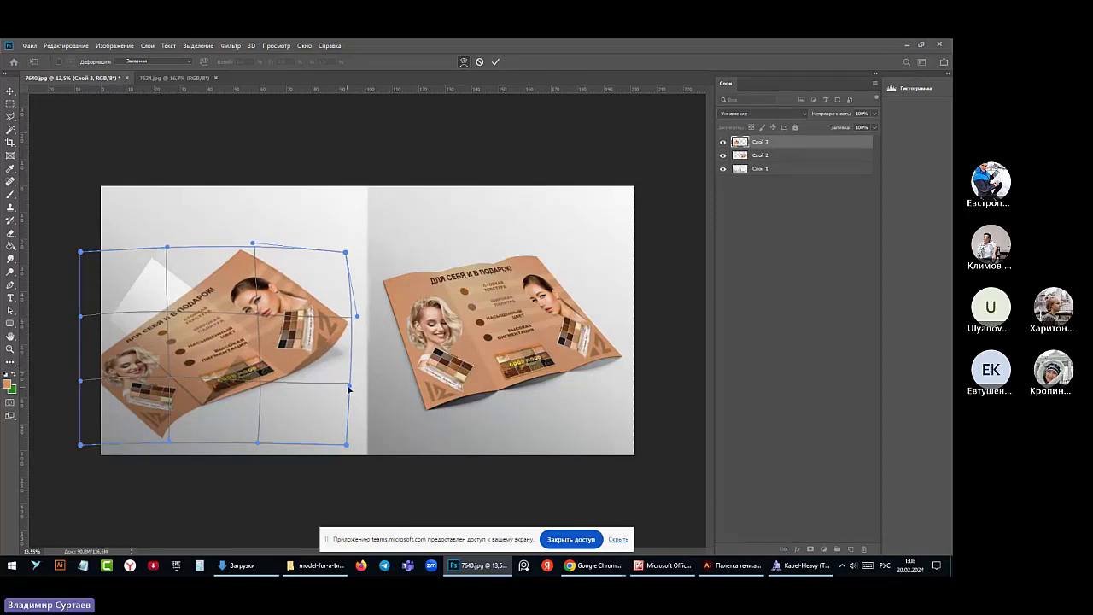
drag(348, 389, 286, 376)
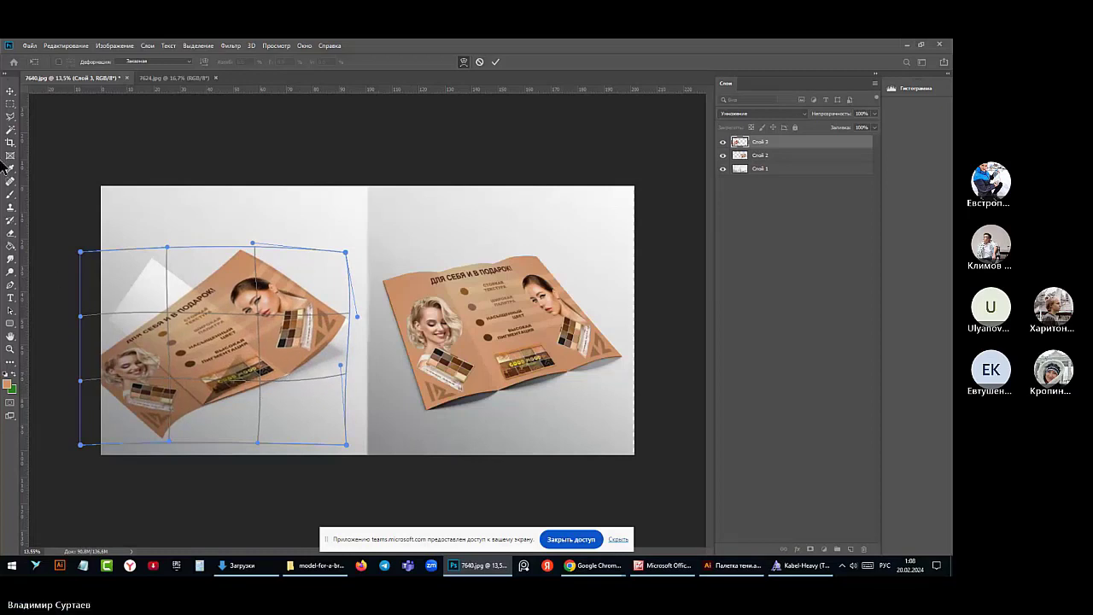
key(Return)
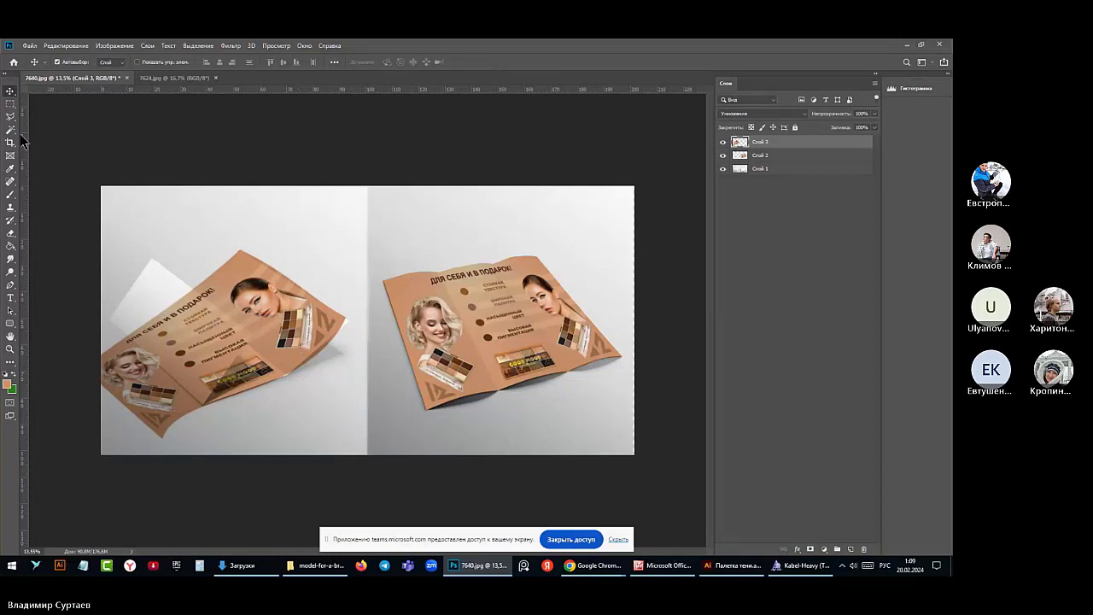
Outline the brochure overhang on the white flap with the Polygonal Lasso
click(11, 117)
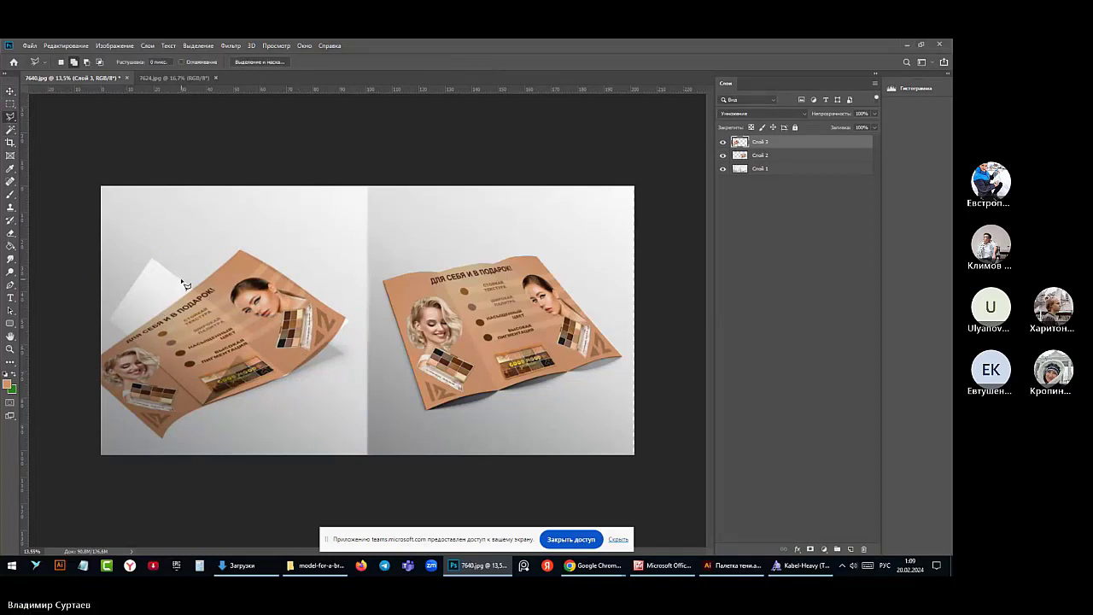
click(251, 338)
click(176, 445)
click(130, 445)
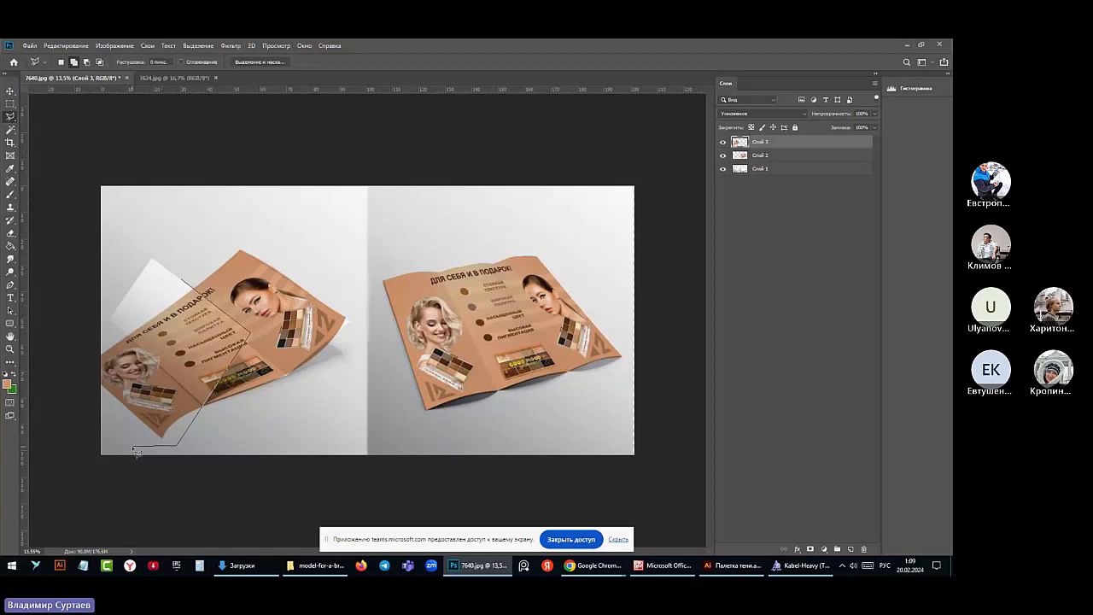
click(58, 366)
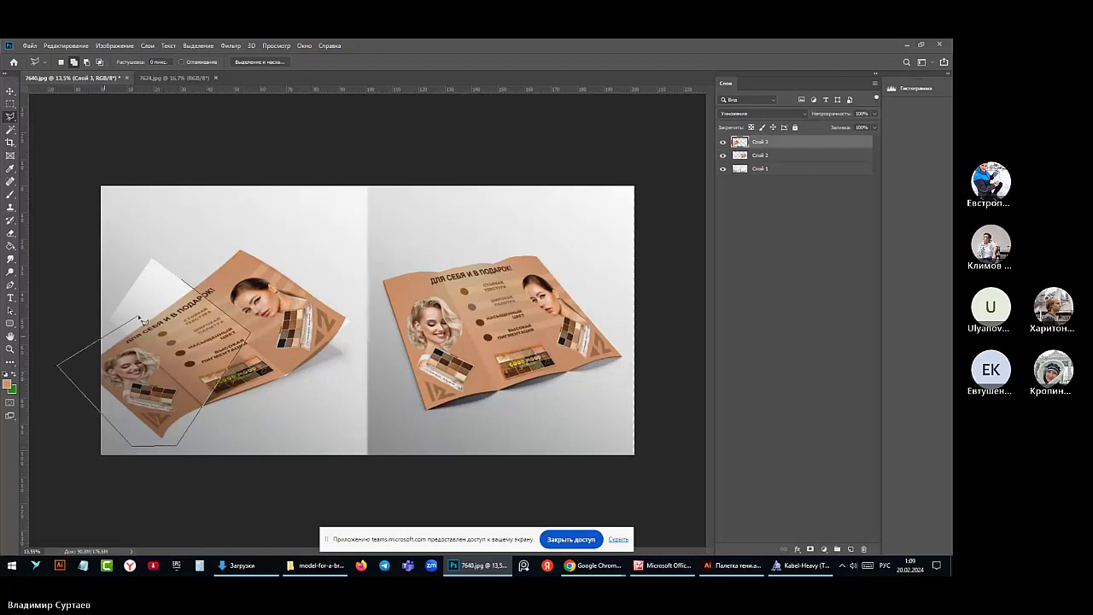
click(185, 281)
Clear the selected overhang with Edit > Clear and deselect
click(60, 45)
click(79, 157)
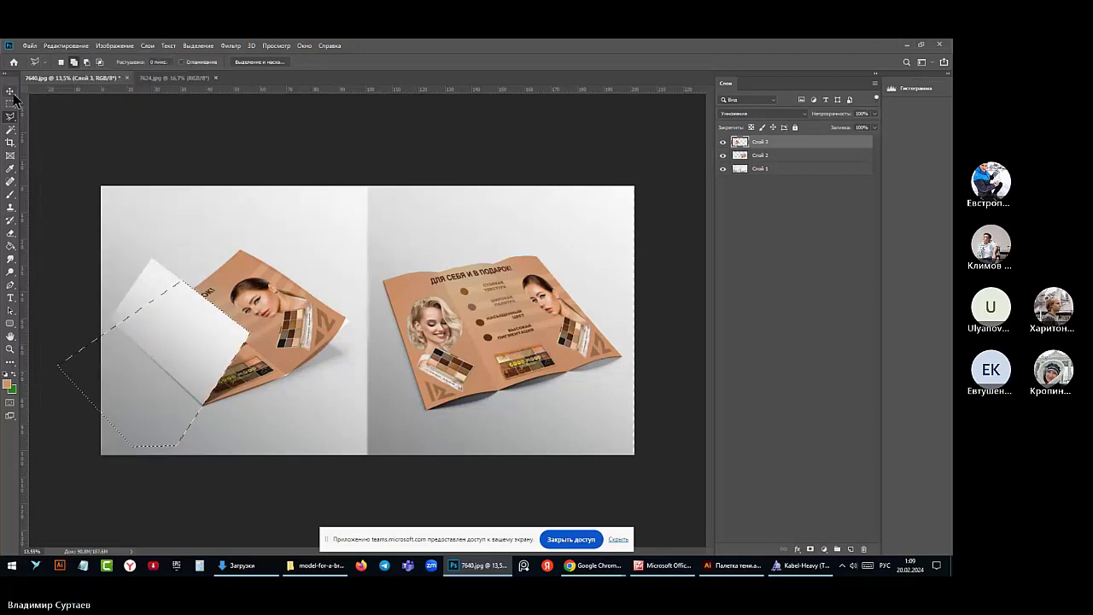
click(198, 45)
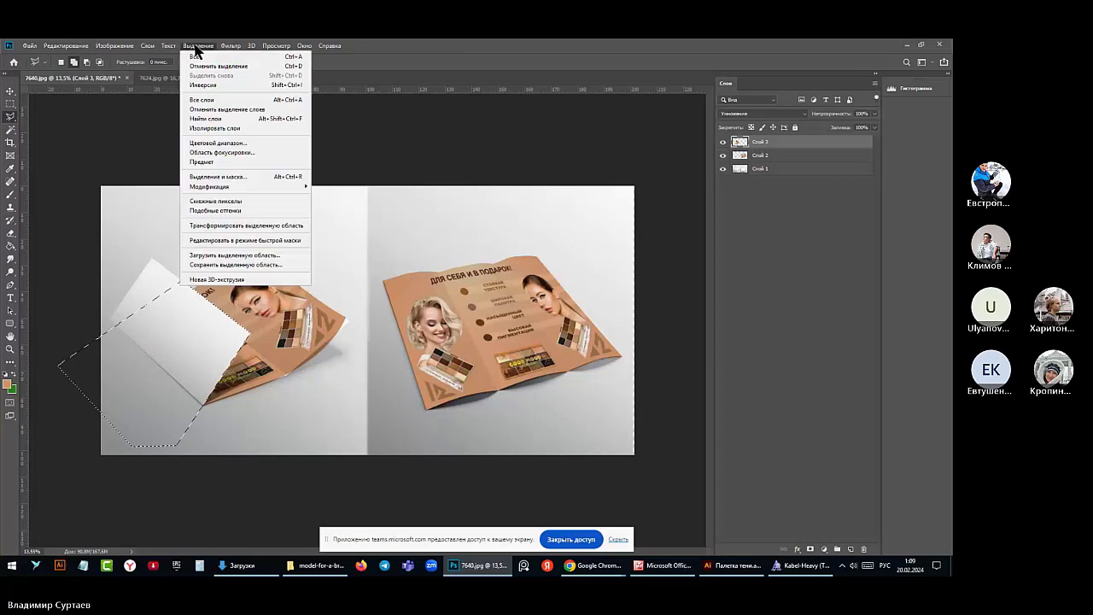
click(209, 66)
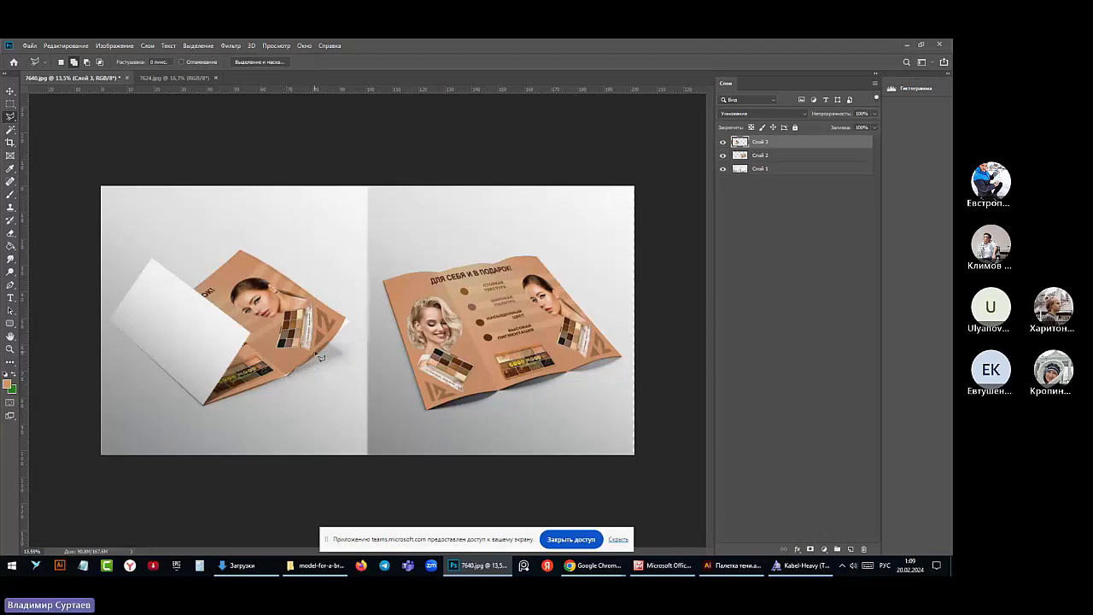
Select and clear the overhang along the brochure's right edge beside the flap, then deselect
click(358, 336)
click(283, 397)
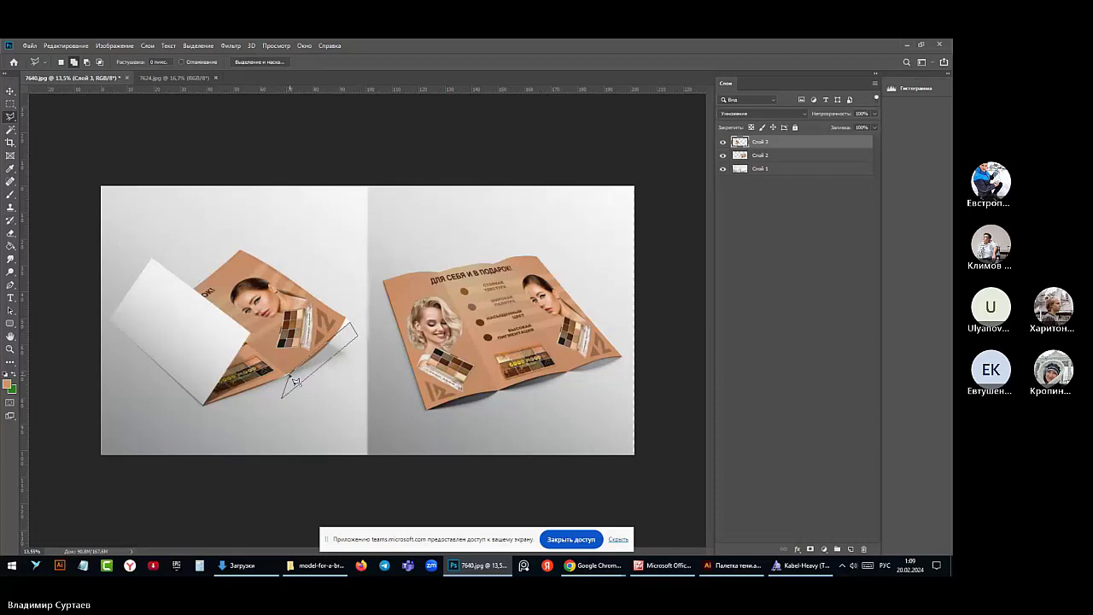
double_click(293, 378)
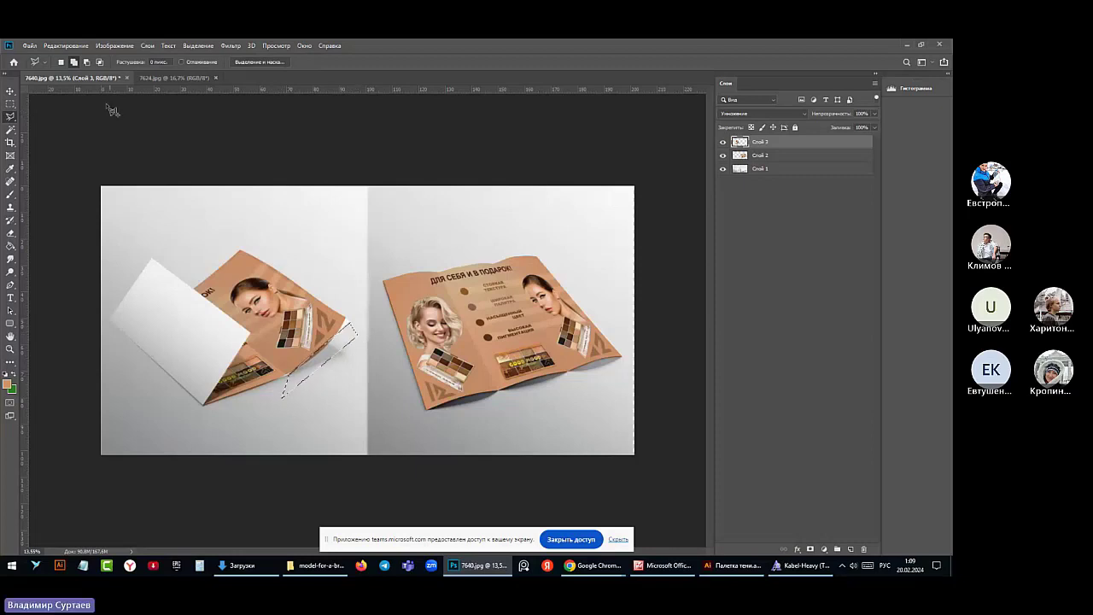
click(66, 45)
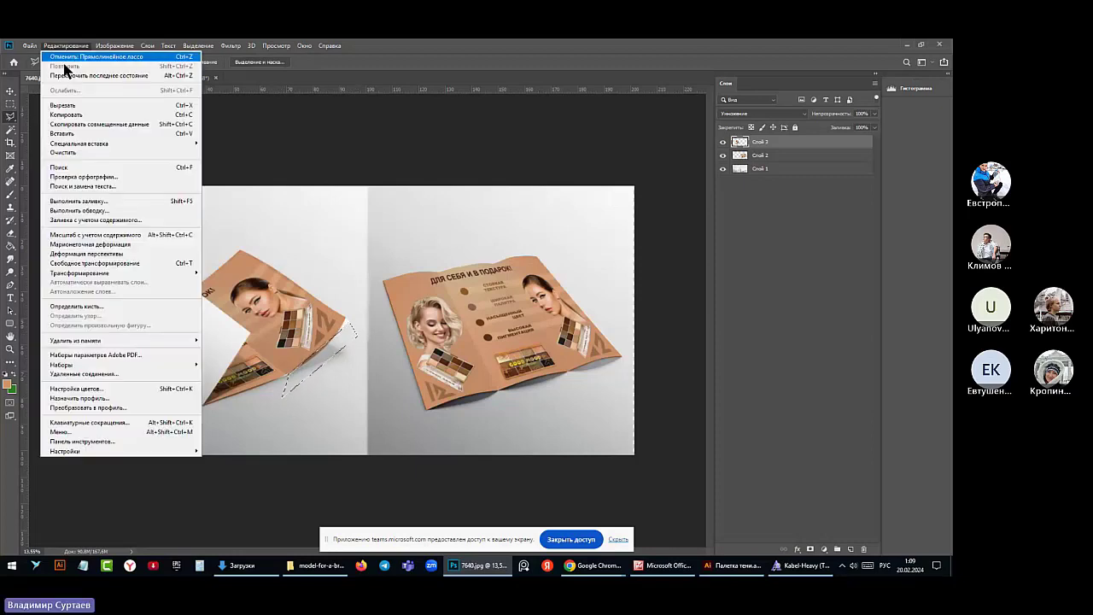
click(65, 152)
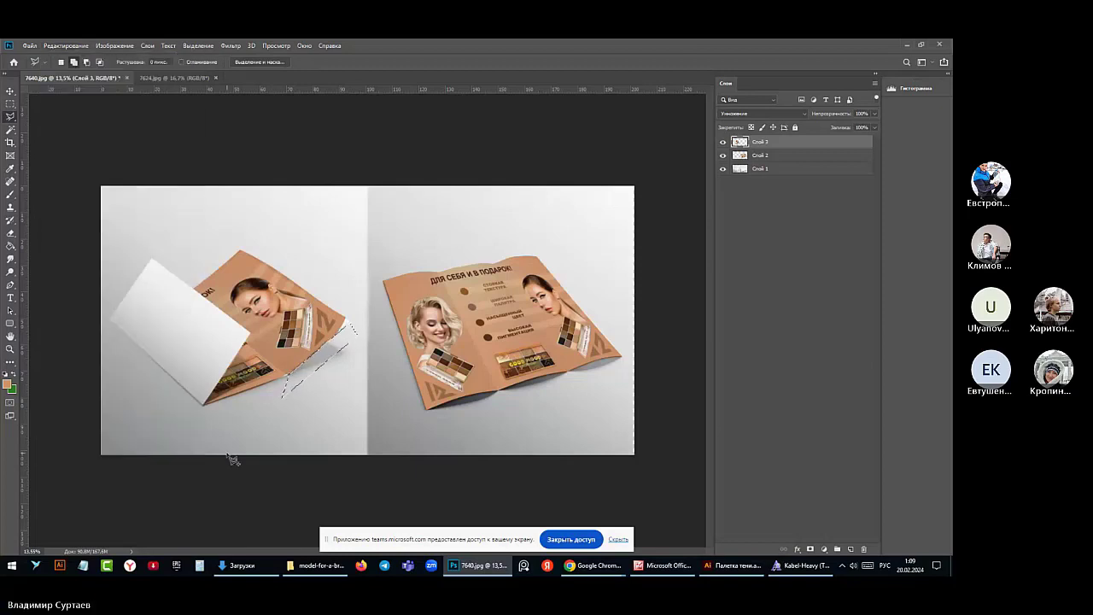
click(198, 45)
click(203, 68)
Select and clear the overhang at the brochure's top corner, then deselect
click(231, 241)
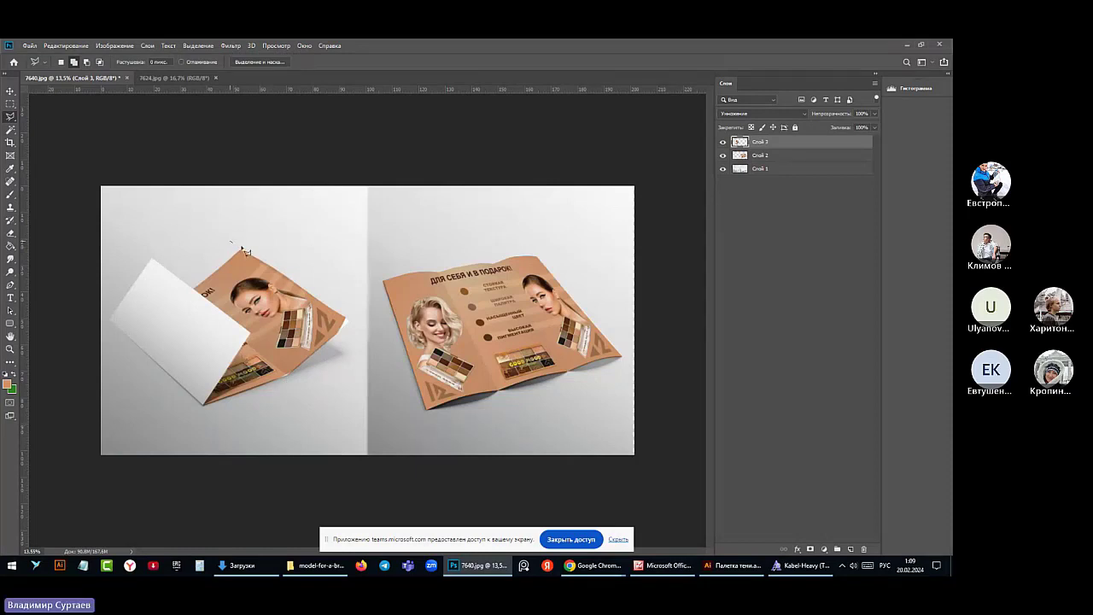
click(350, 321)
click(350, 274)
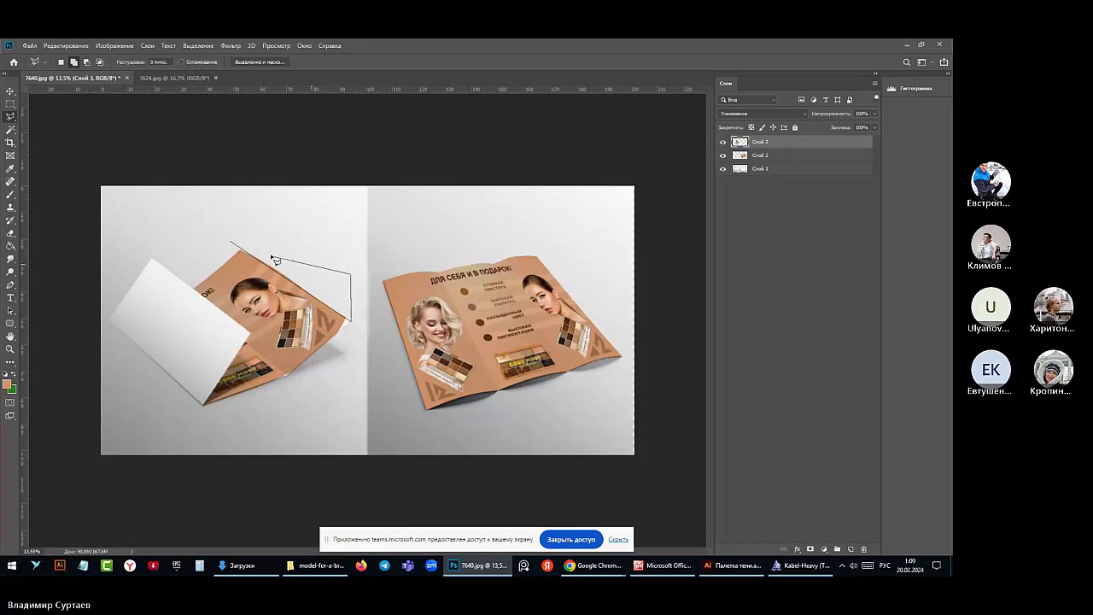
click(233, 245)
click(66, 45)
click(63, 152)
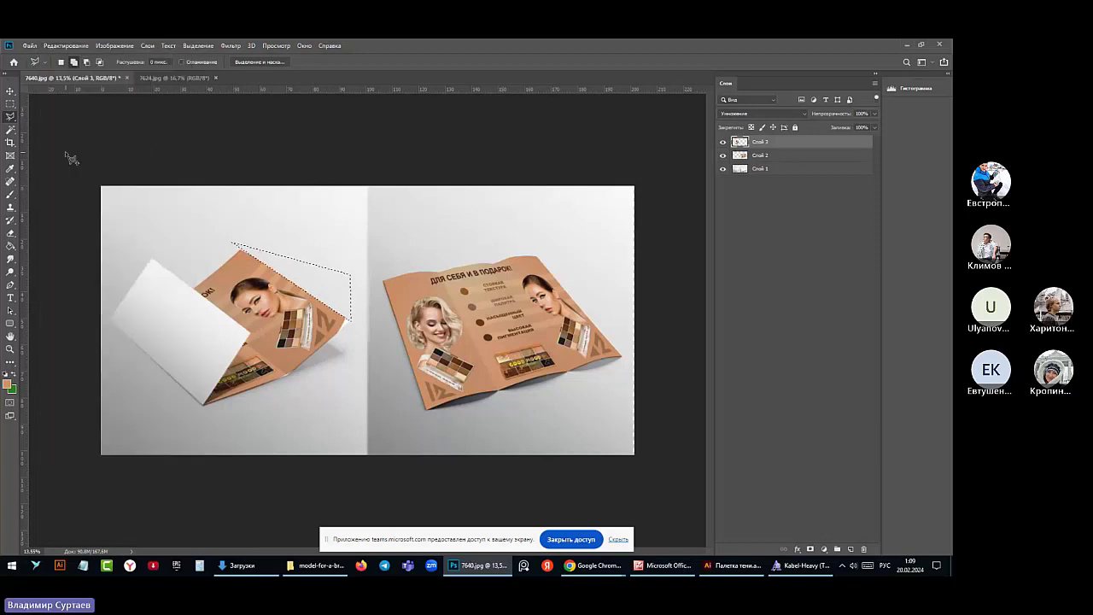
click(190, 45)
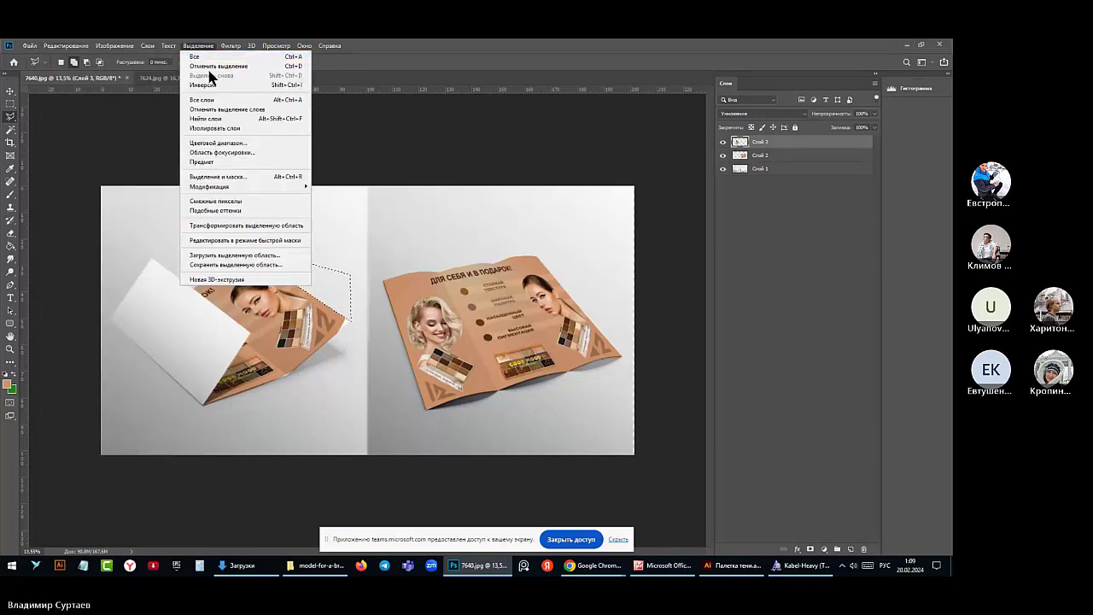
click(208, 70)
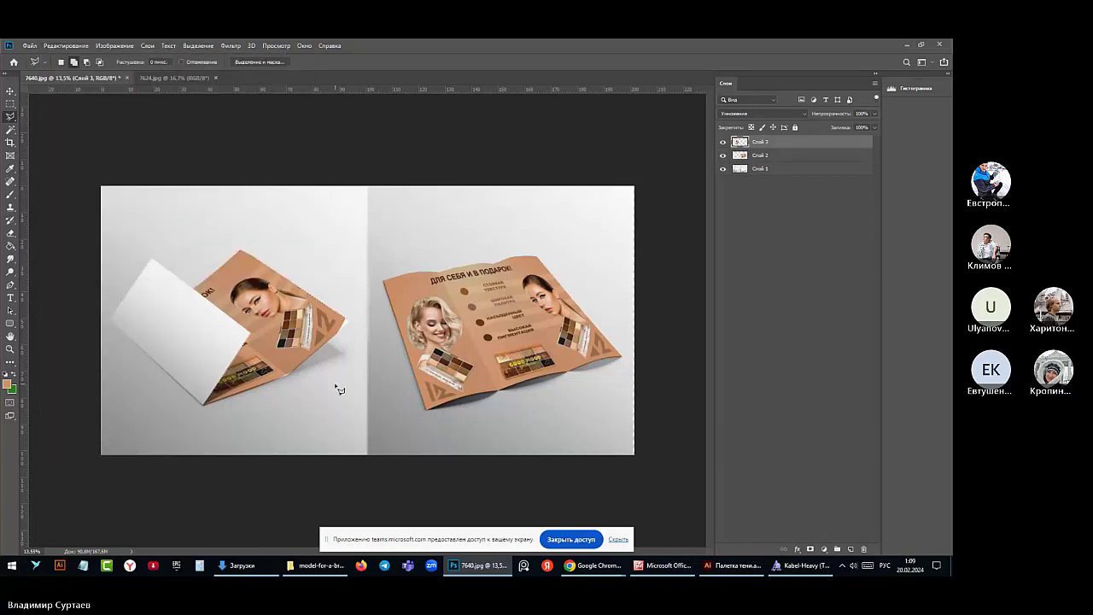
Lasso a triangular piece at the brochure's right tip
scroll(369, 344, up, 6)
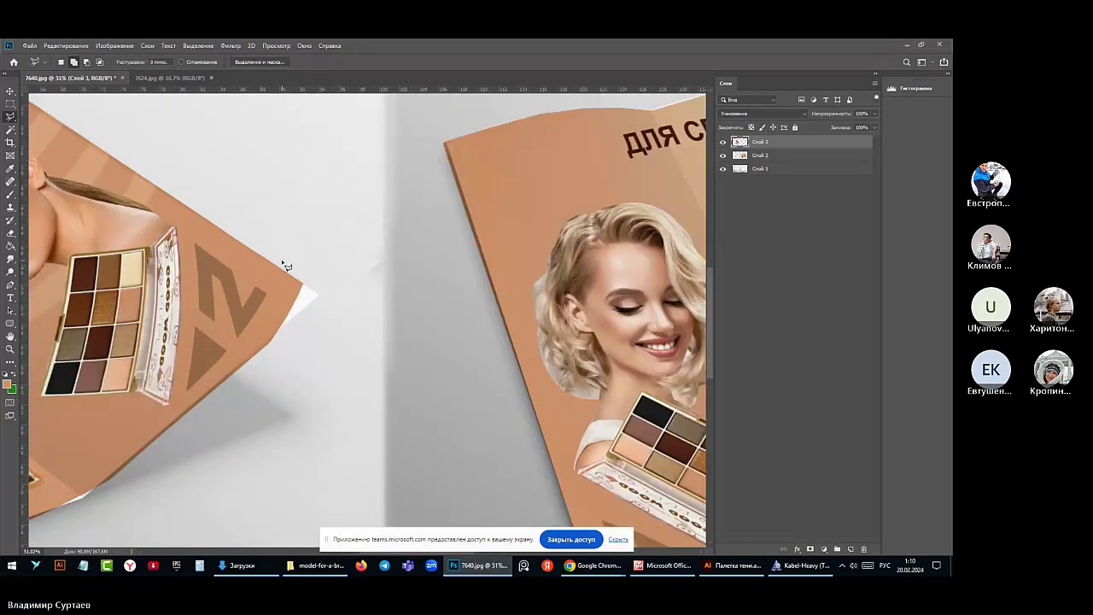
click(281, 261)
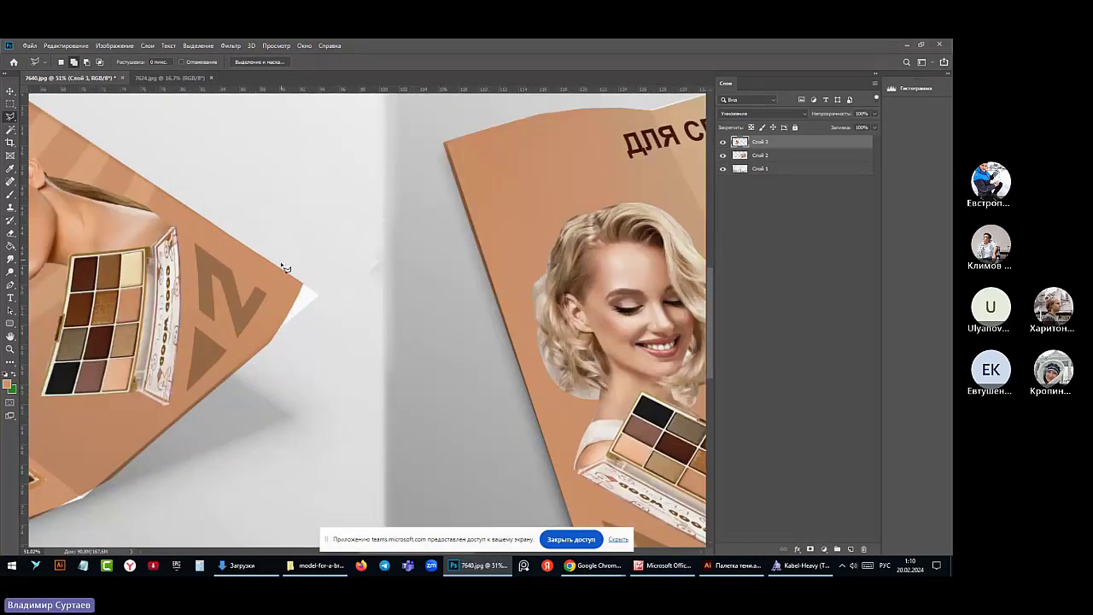
click(272, 342)
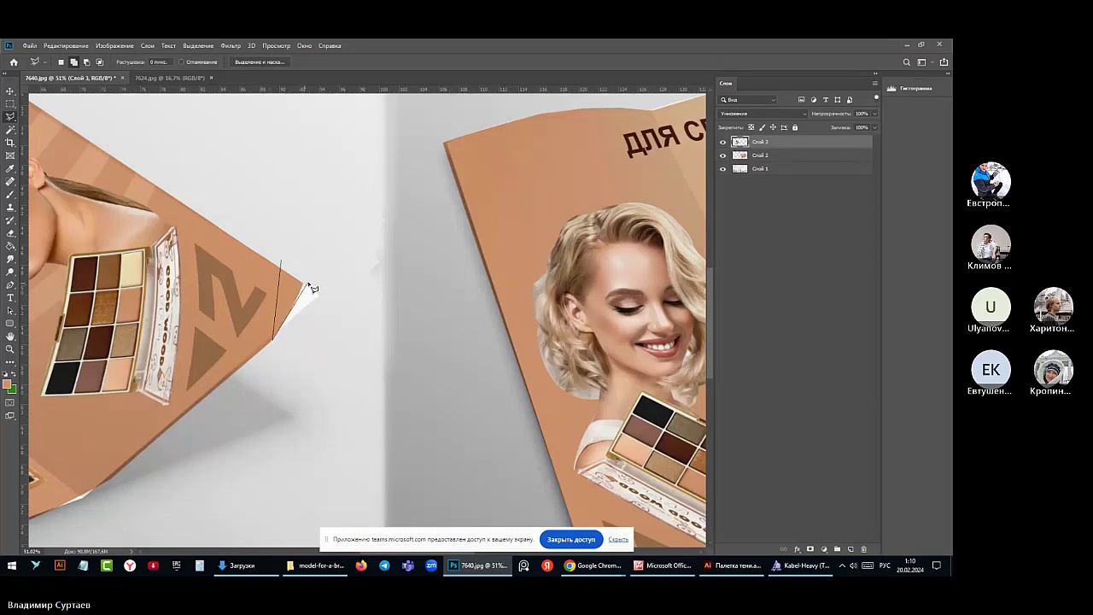
click(309, 282)
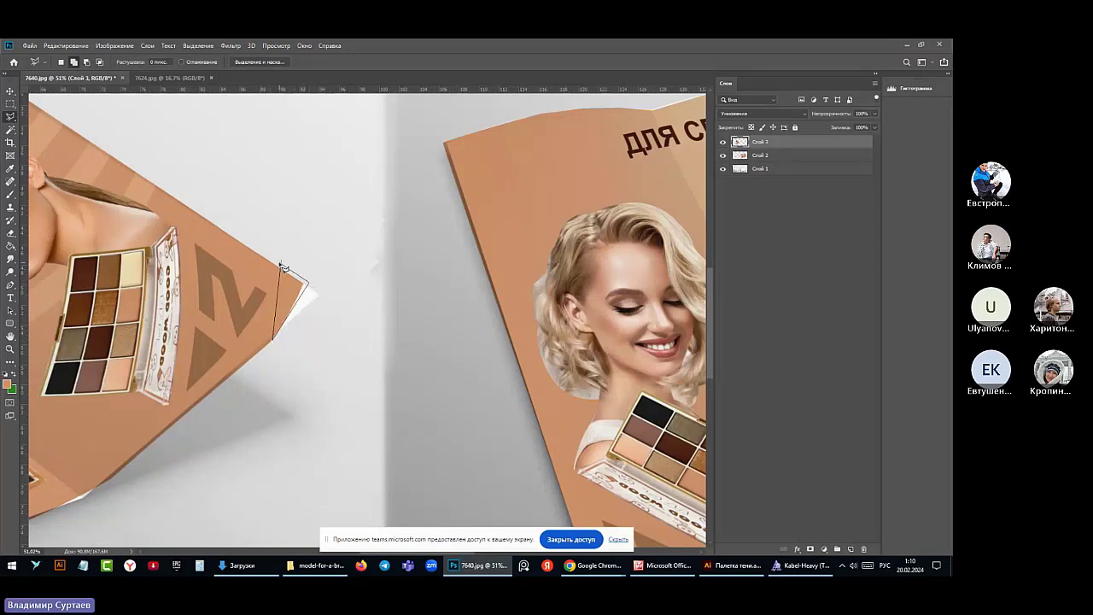
click(282, 263)
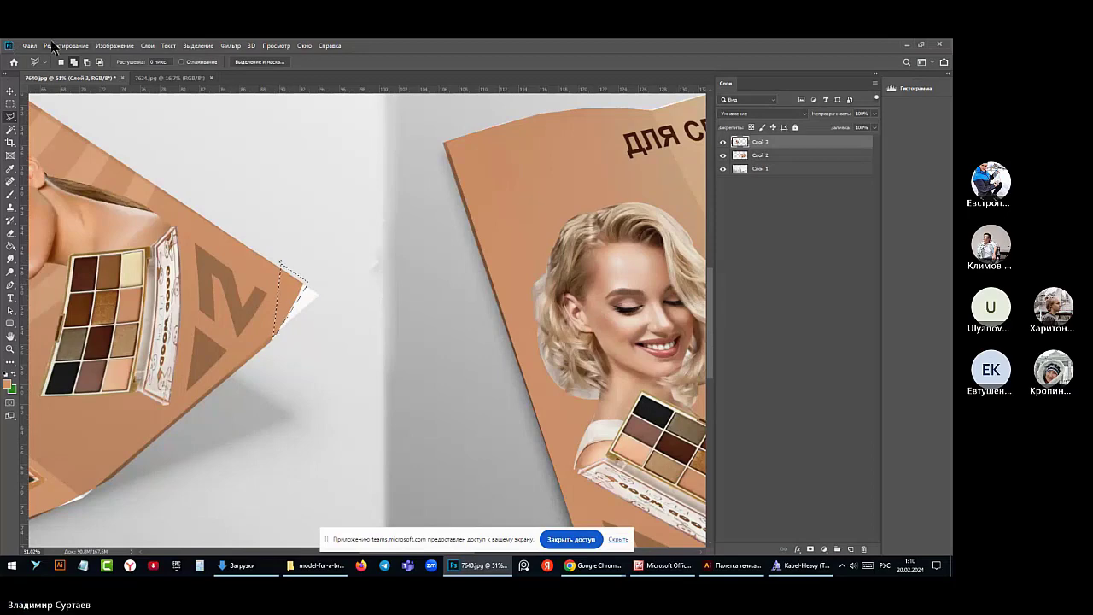
Copy and paste the tip piece as a new layer and nudge it down-right
click(55, 47)
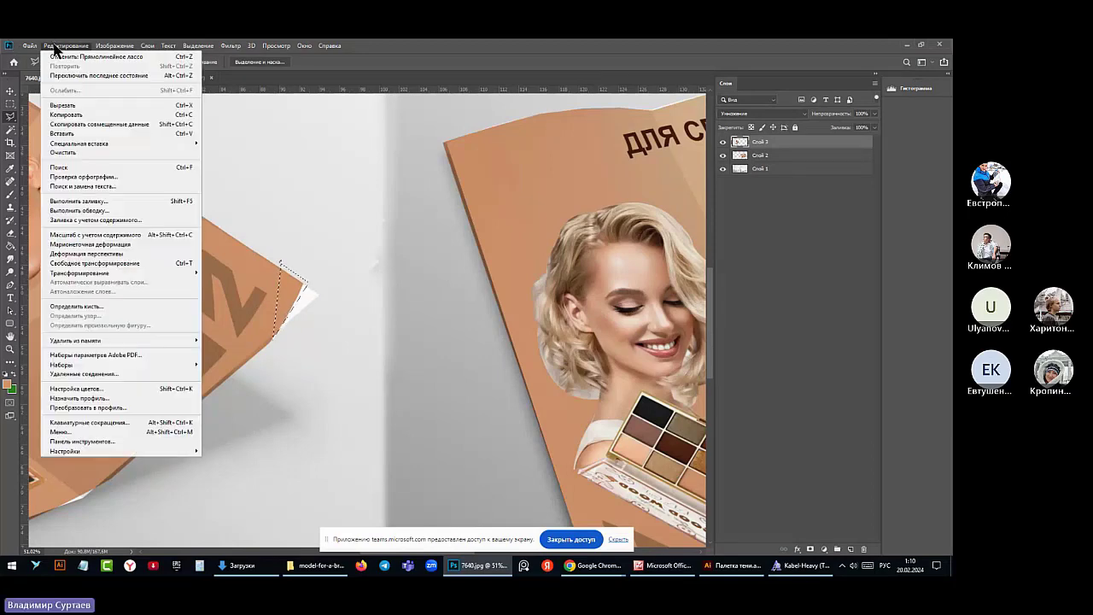
click(66, 114)
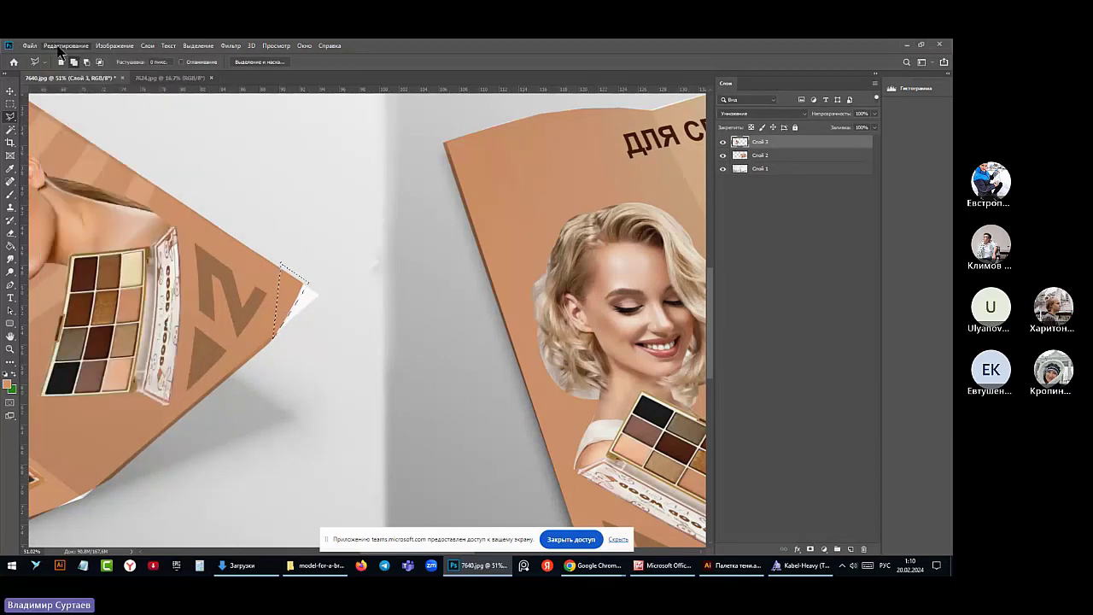
click(59, 47)
click(61, 137)
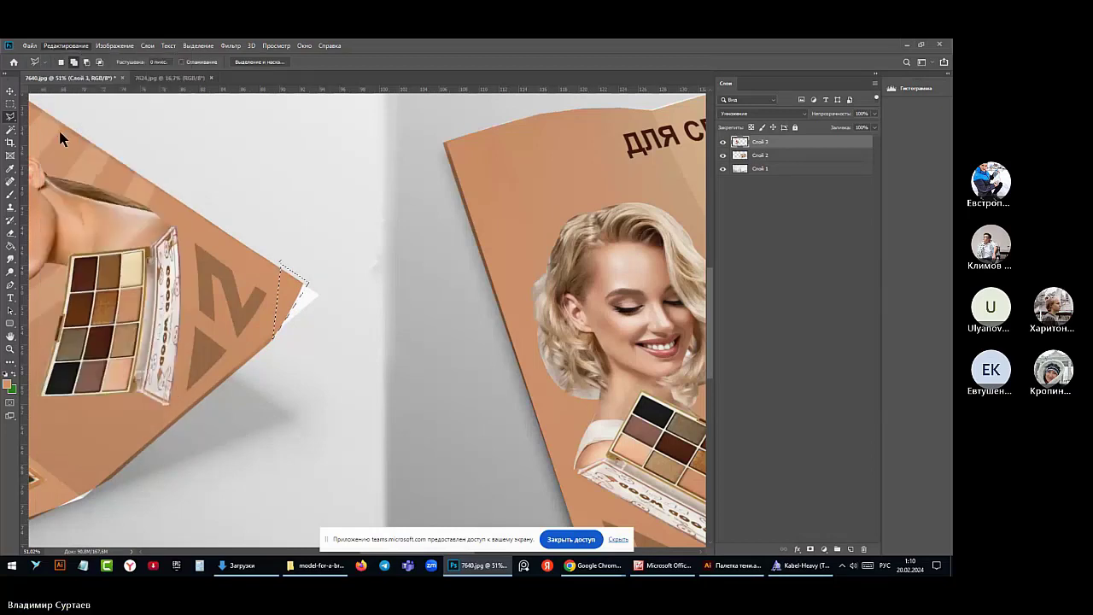
click(10, 91)
drag(297, 286, 309, 300)
Rotate the patch 19.59° with Free Transform and merge it down into Слой 3
click(66, 45)
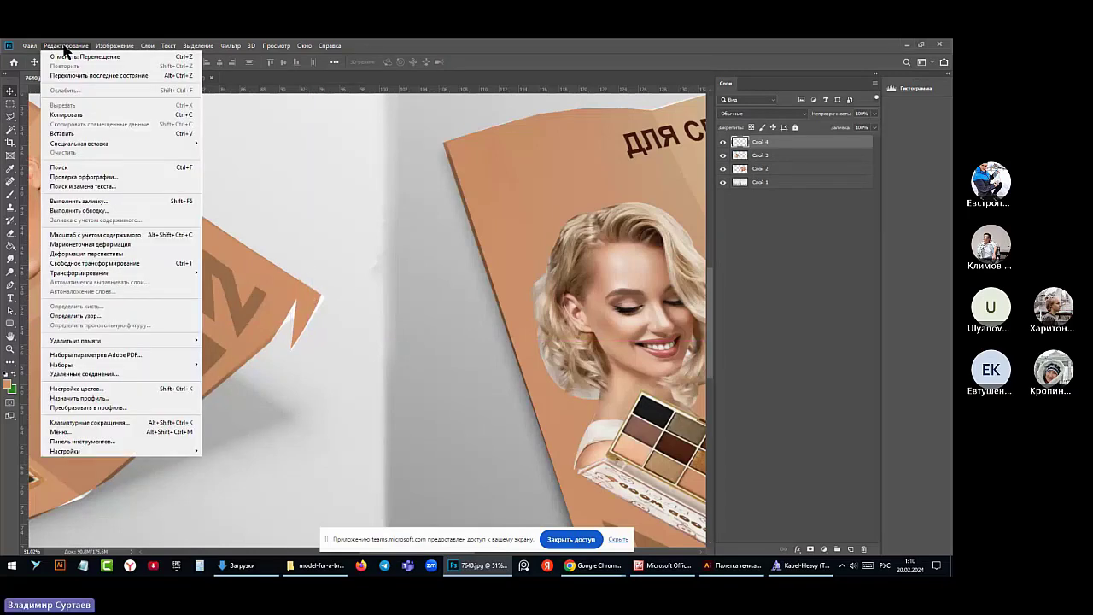
click(78, 263)
drag(336, 276, 322, 304)
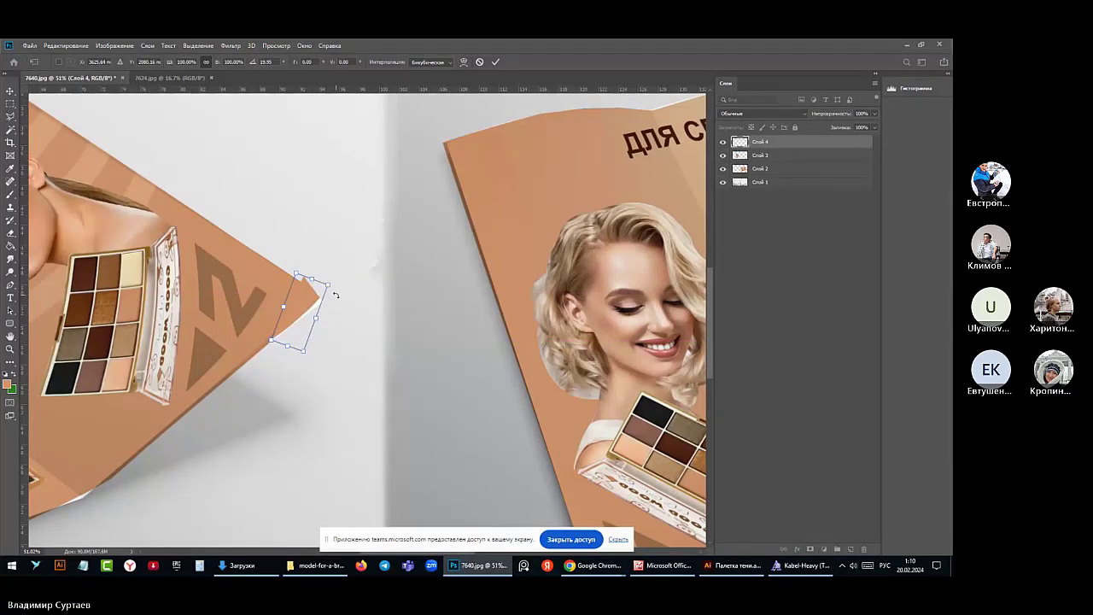
click(10, 94)
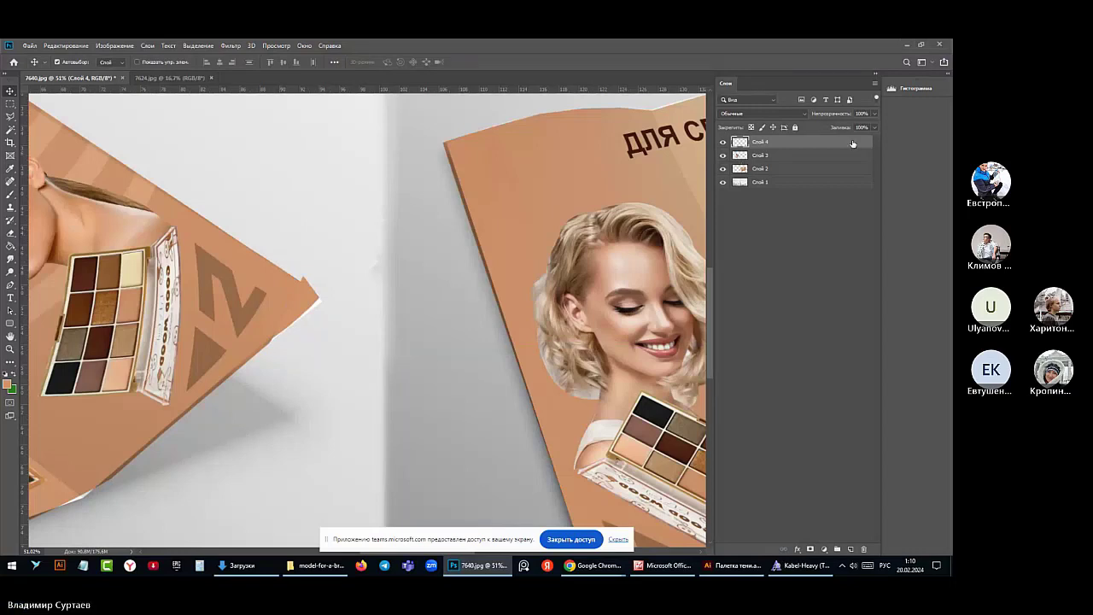
right_click(767, 142)
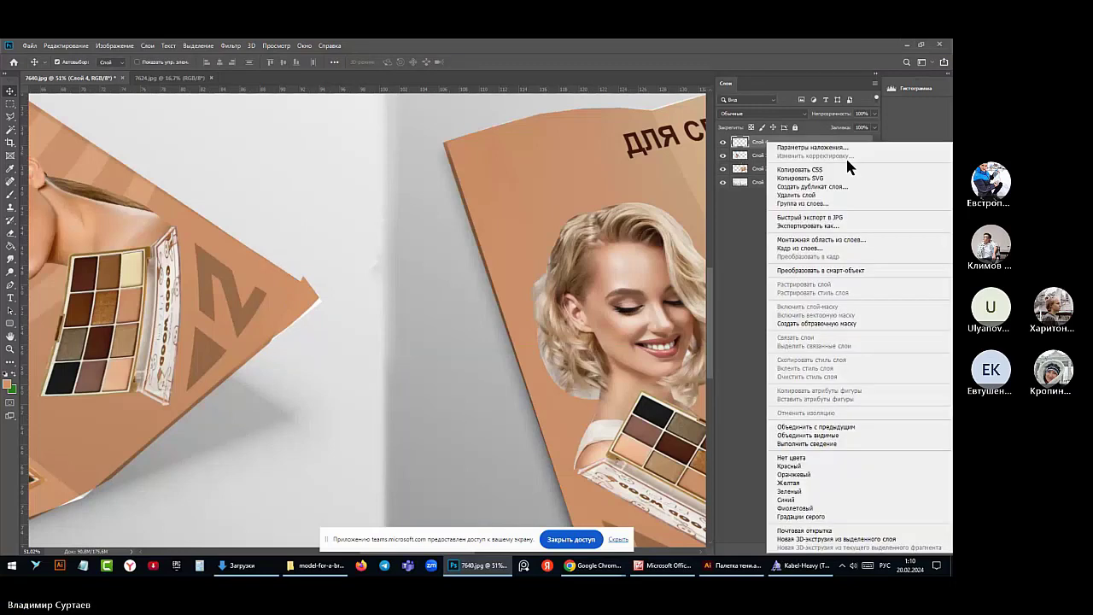
click(827, 426)
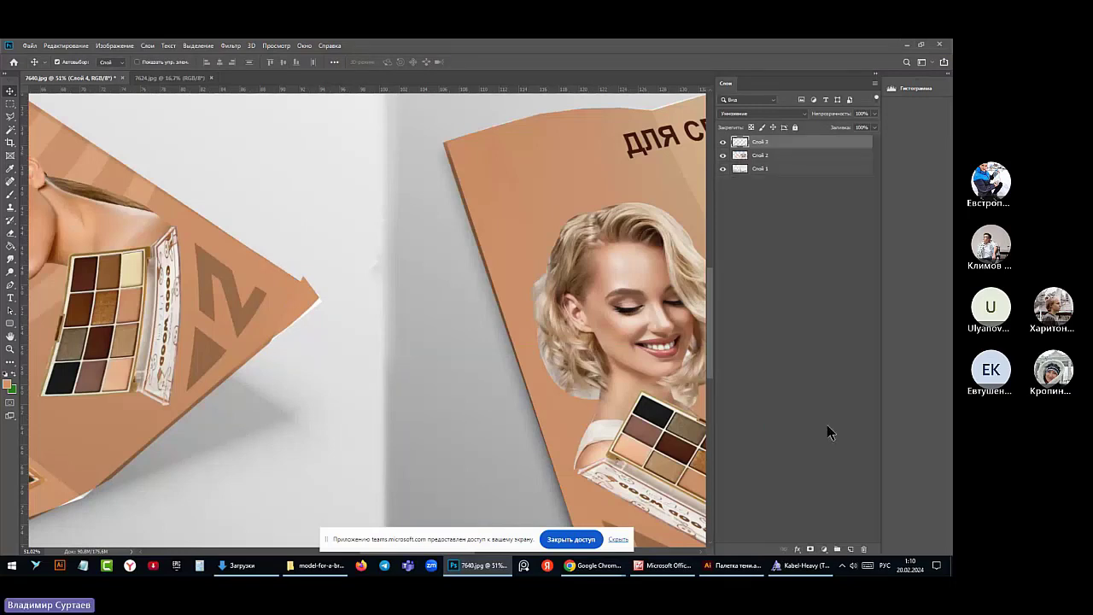
Select the small triangle protruding past the brochure's right tip with the Polygonal Lasso
click(10, 116)
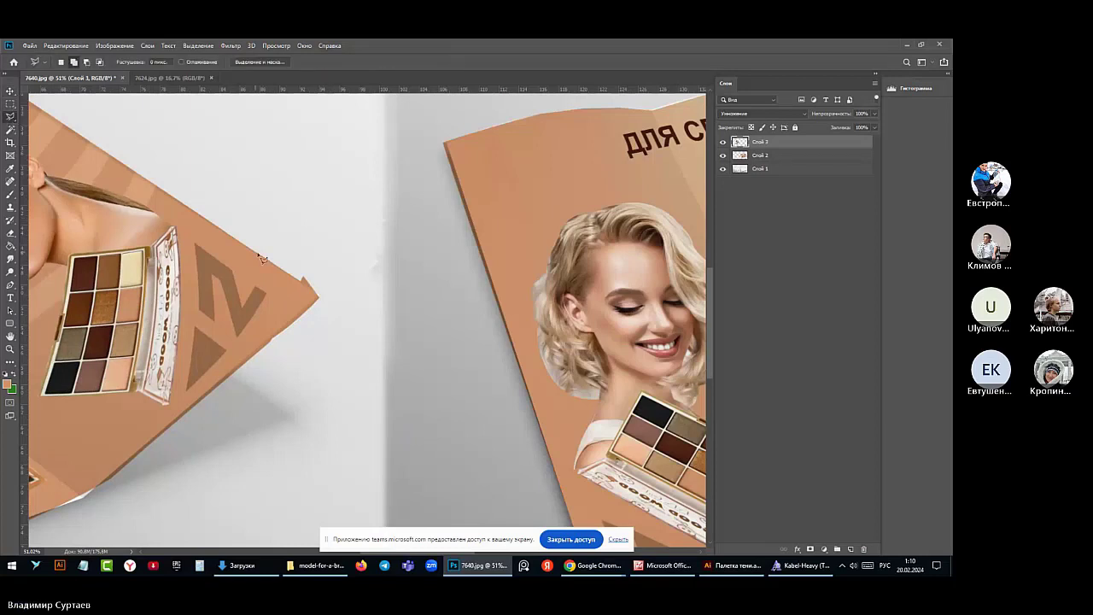
click(300, 275)
click(333, 305)
click(303, 264)
click(297, 278)
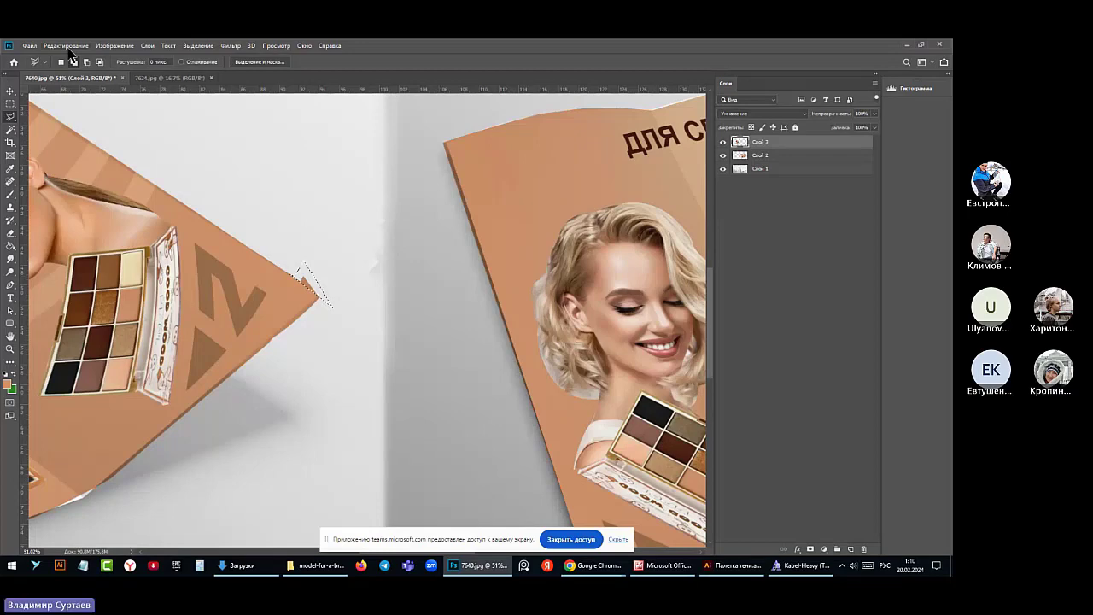
Clear the protruding triangle, deselect, and zoom out to view both sheets
click(66, 45)
click(60, 155)
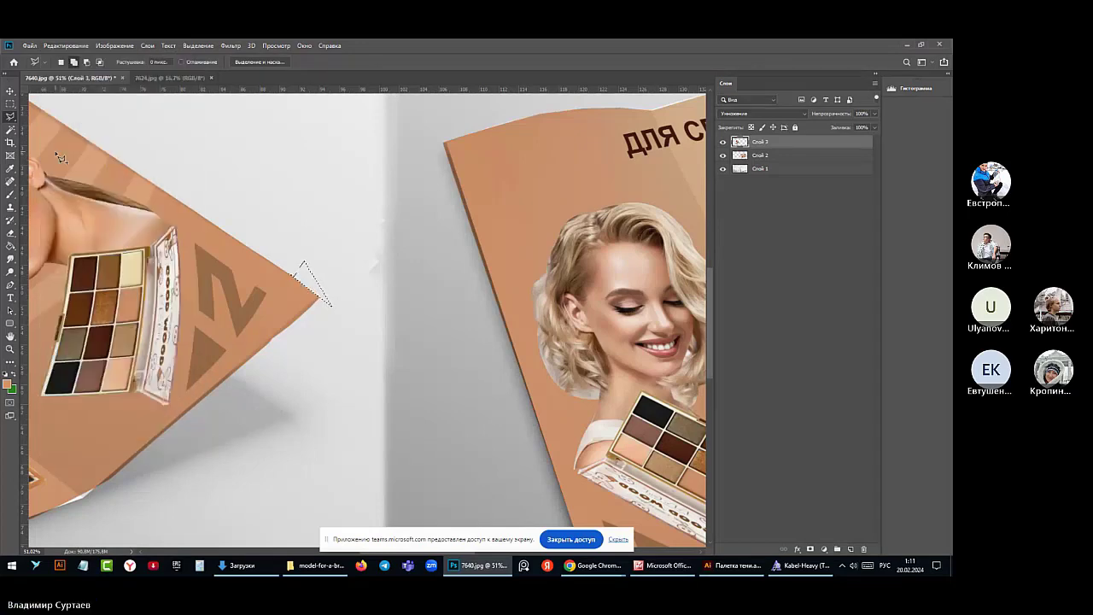
click(198, 45)
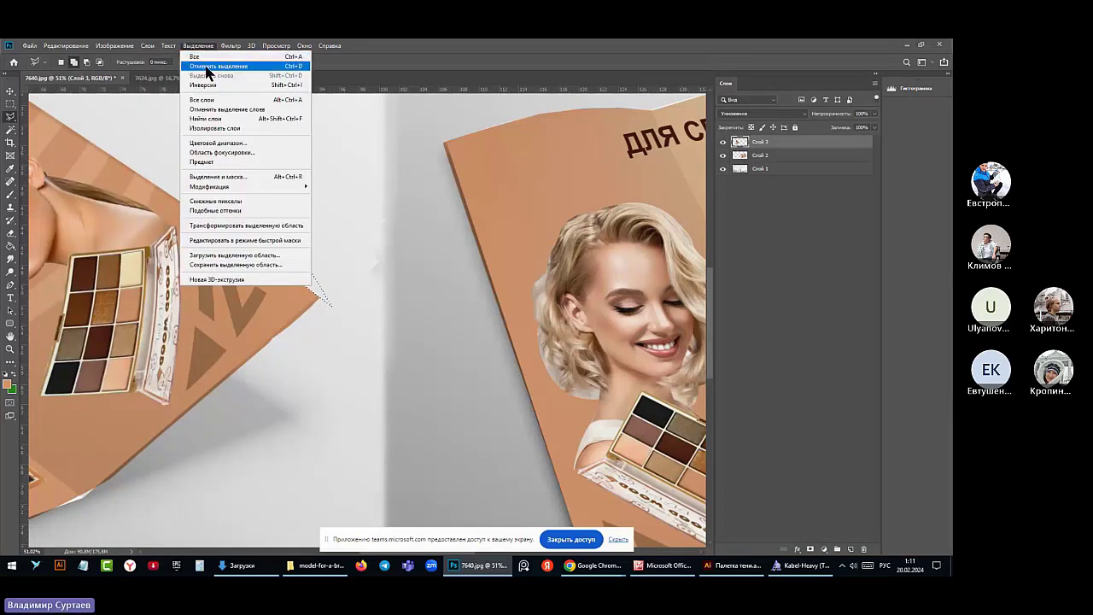
click(207, 70)
scroll(355, 270, down, 2)
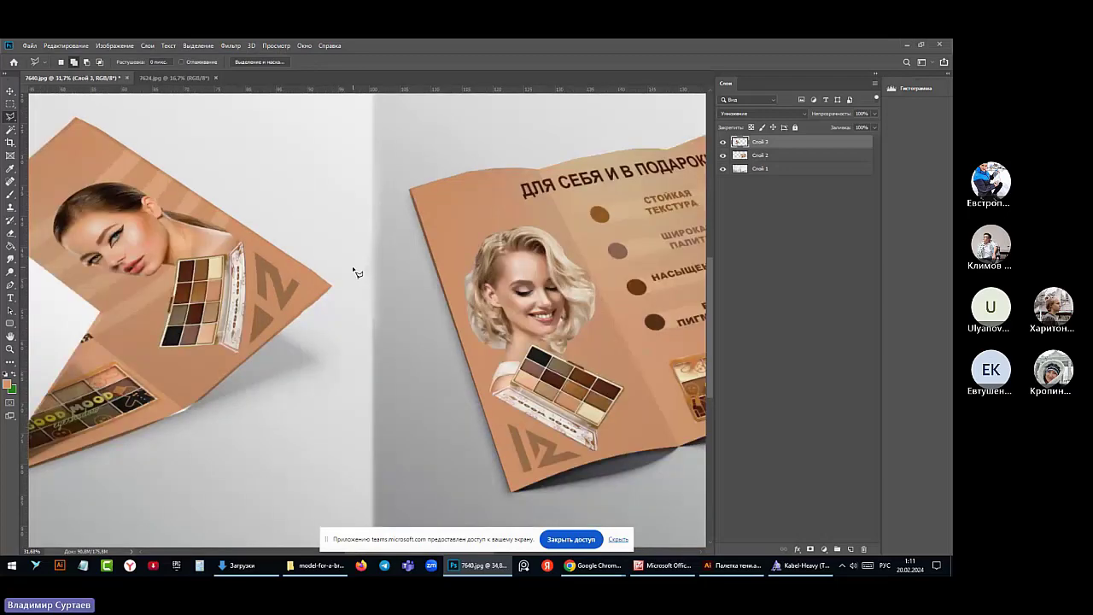
scroll(356, 270, down, 3)
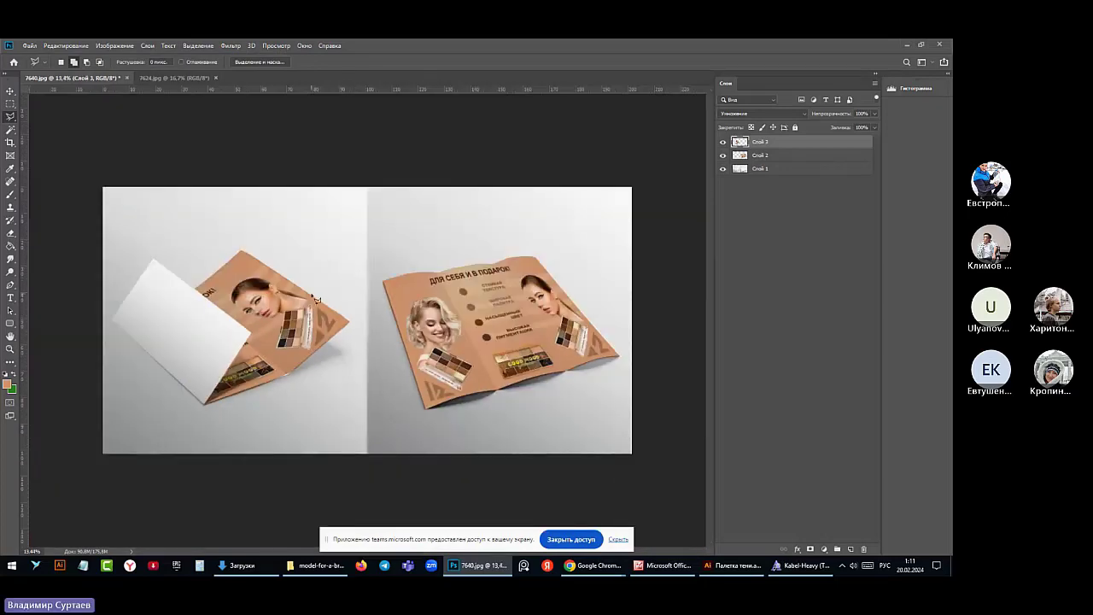
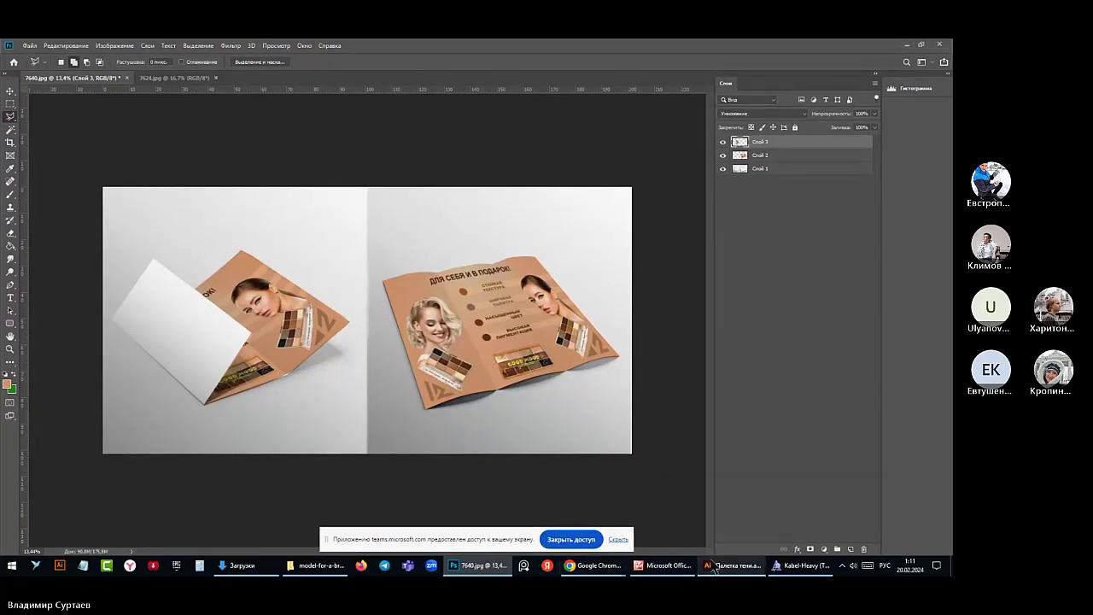
Switch to the Illustrator brochure file Палетка теней.ai
click(740, 571)
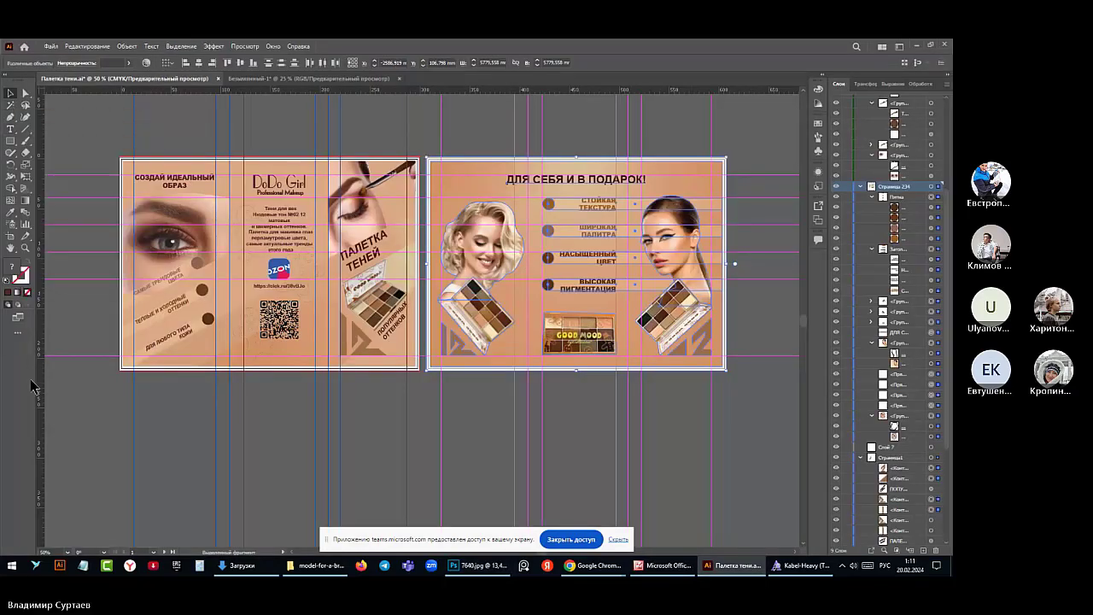
Copy every object on the left brochure artboard and return to the Photoshop mockup
click(81, 122)
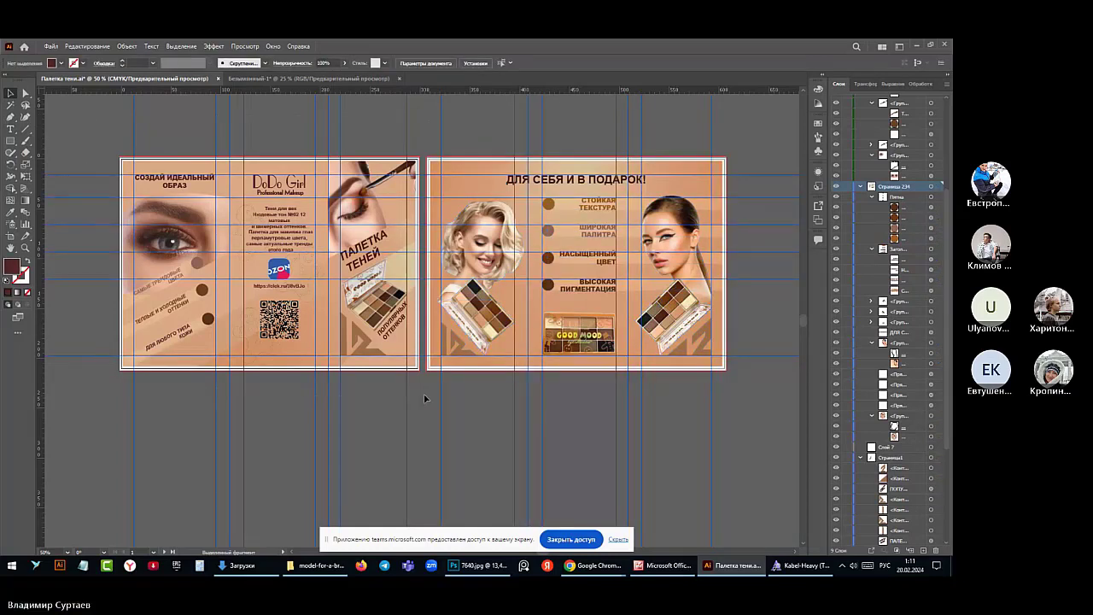
key(ctrl+alt+a)
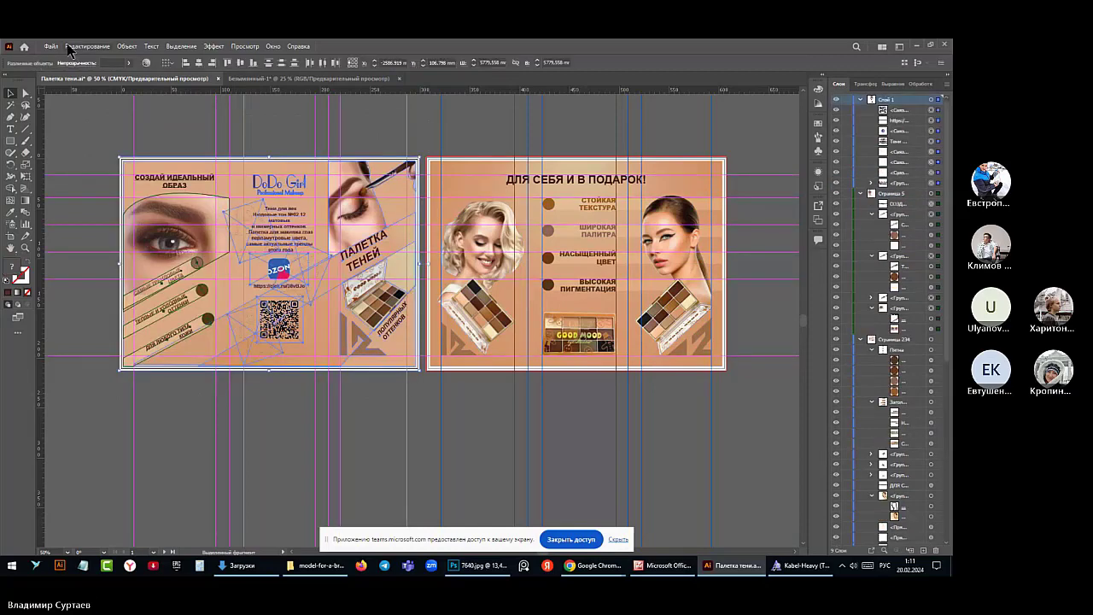
click(69, 48)
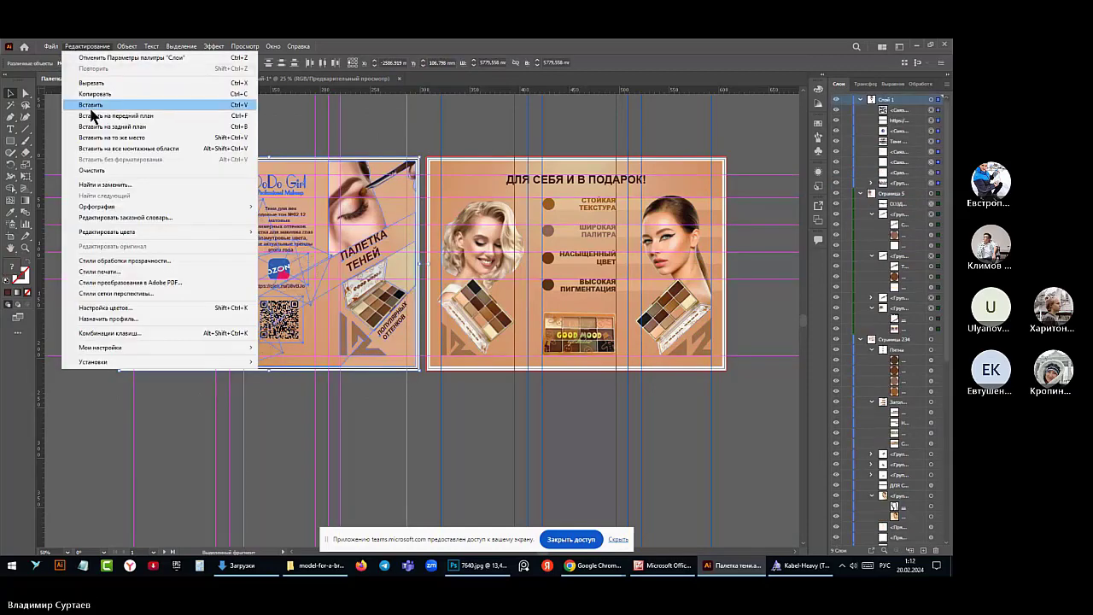
click(89, 94)
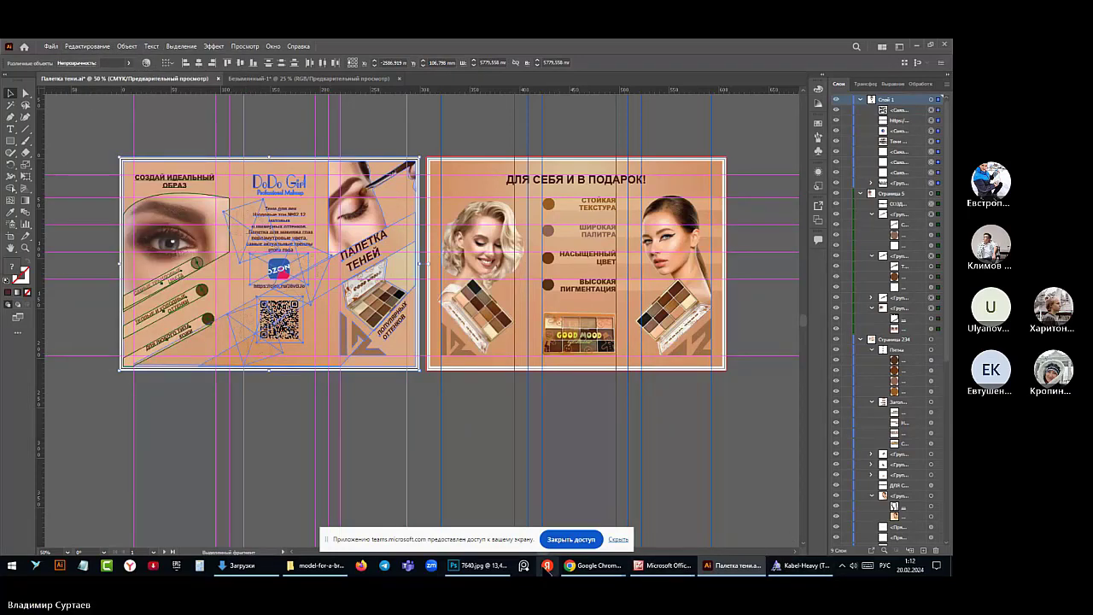
click(478, 566)
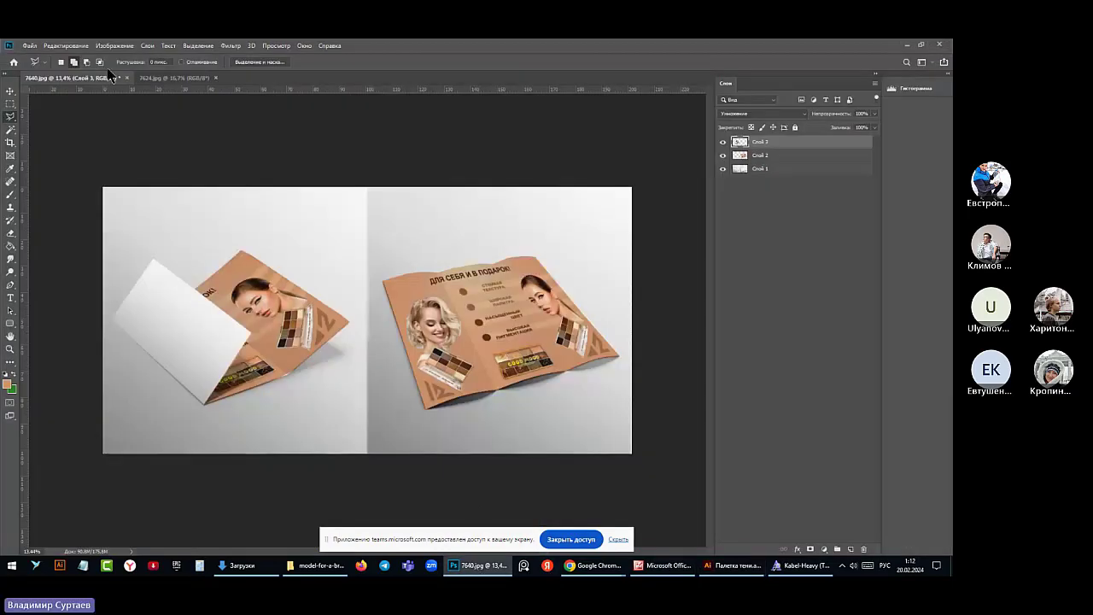
Paste the Illustrator brochure artwork into 7640.jpg as new layer Слой 4
click(66, 45)
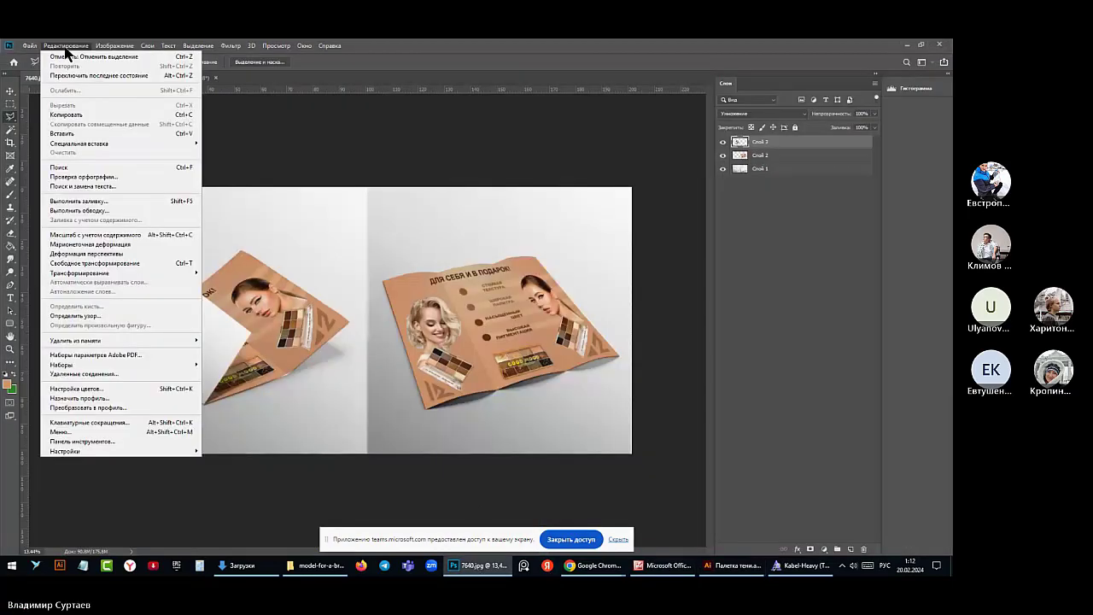
click(66, 135)
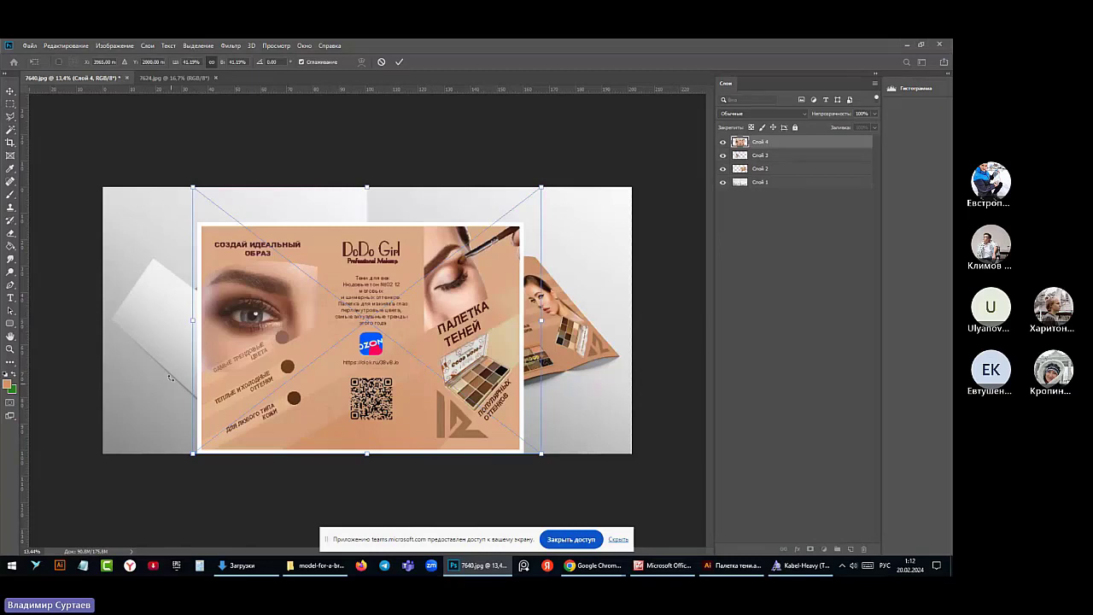
click(10, 103)
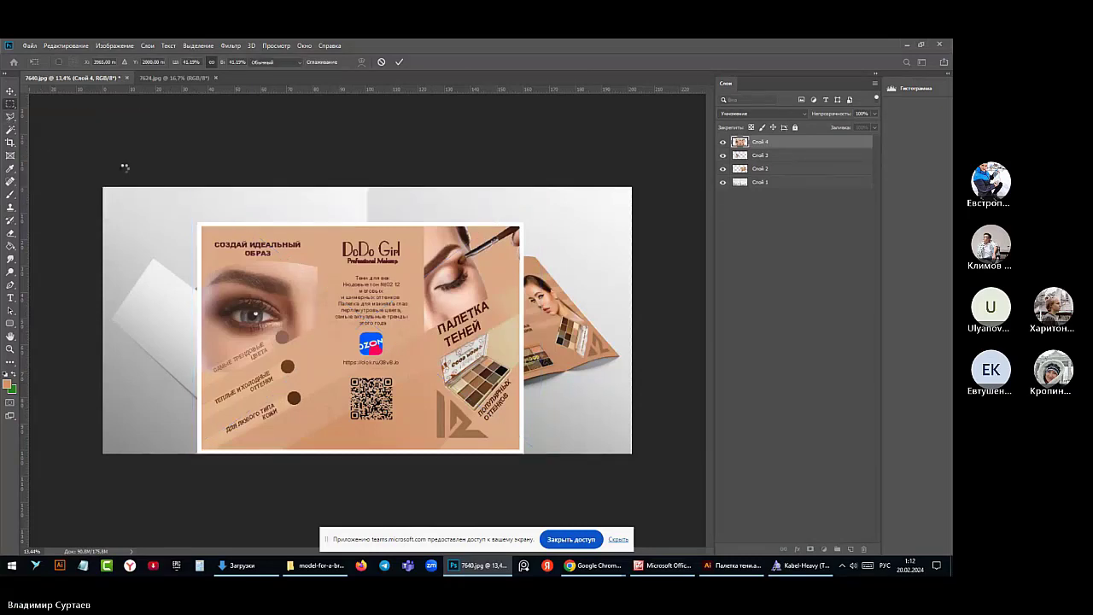
Draw a rectangular selection around the two left panels of the pasted artwork
drag(124, 168, 399, 430)
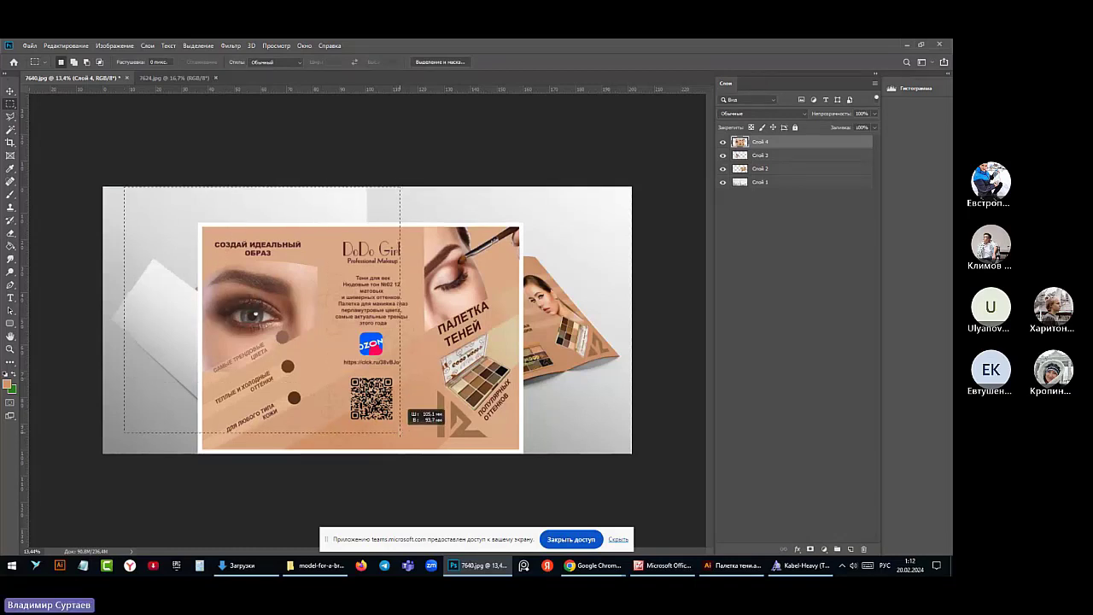
drag(400, 431, 422, 456)
right_click(421, 459)
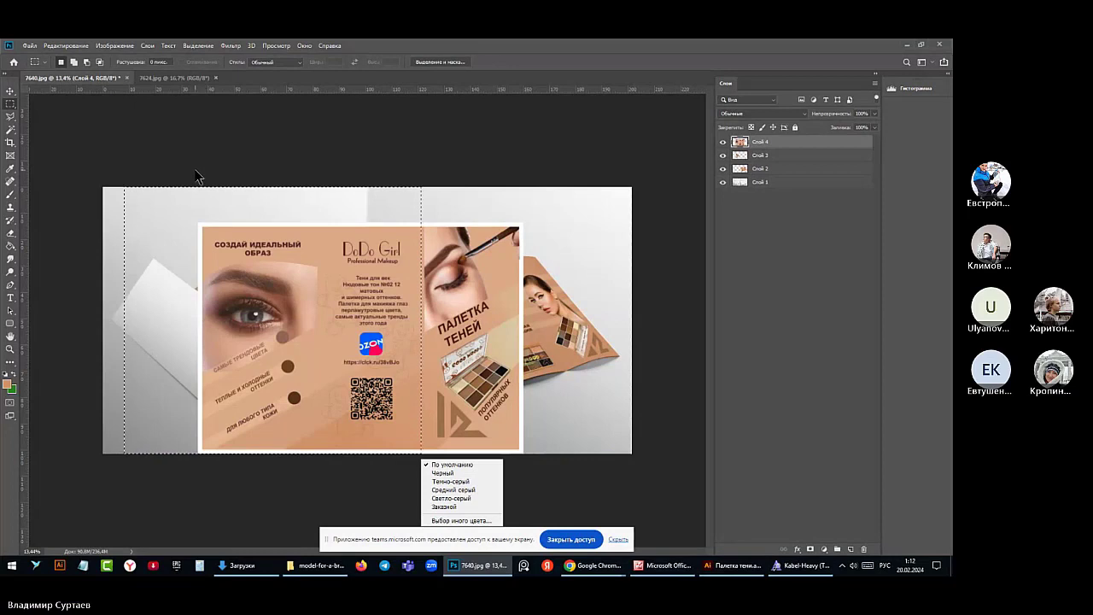
click(212, 46)
click(200, 45)
click(214, 64)
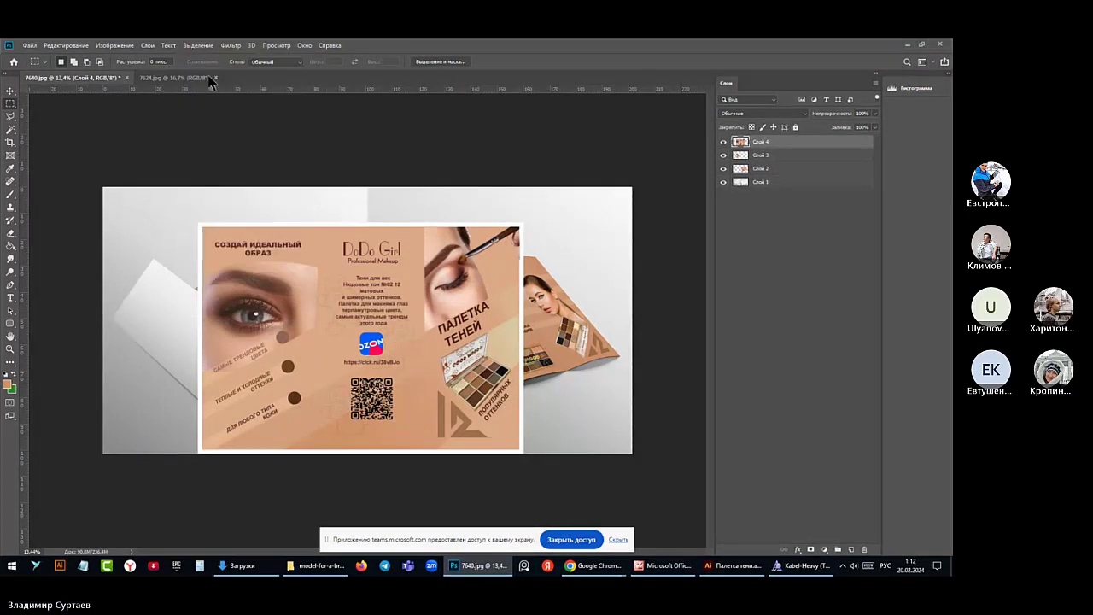
drag(165, 203, 424, 462)
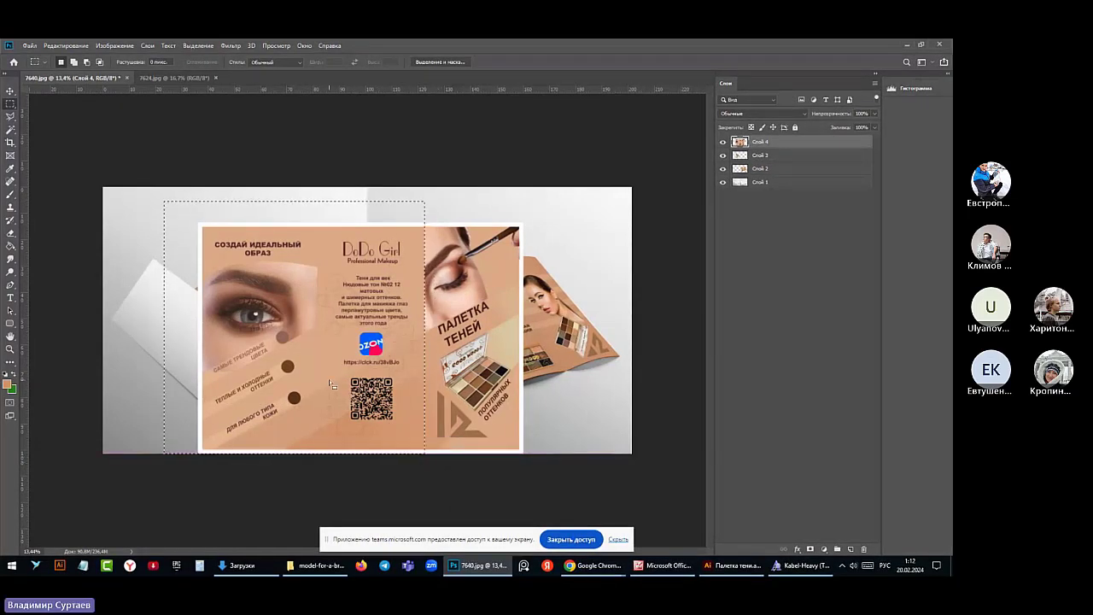
Delete the two selected left panels from Слой 4, leaving the cover panel
click(66, 45)
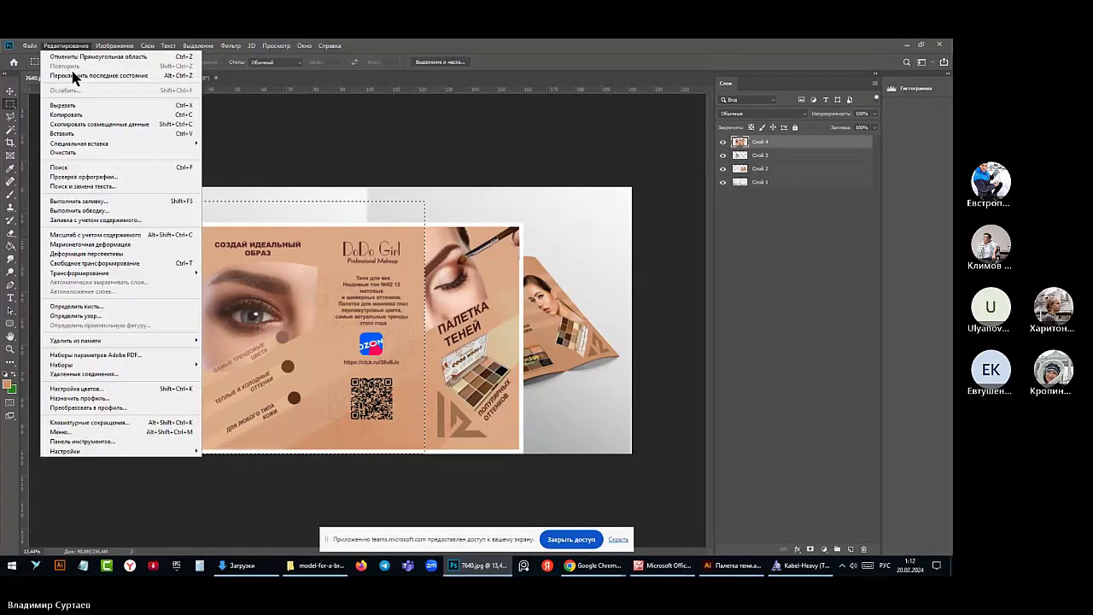
click(60, 154)
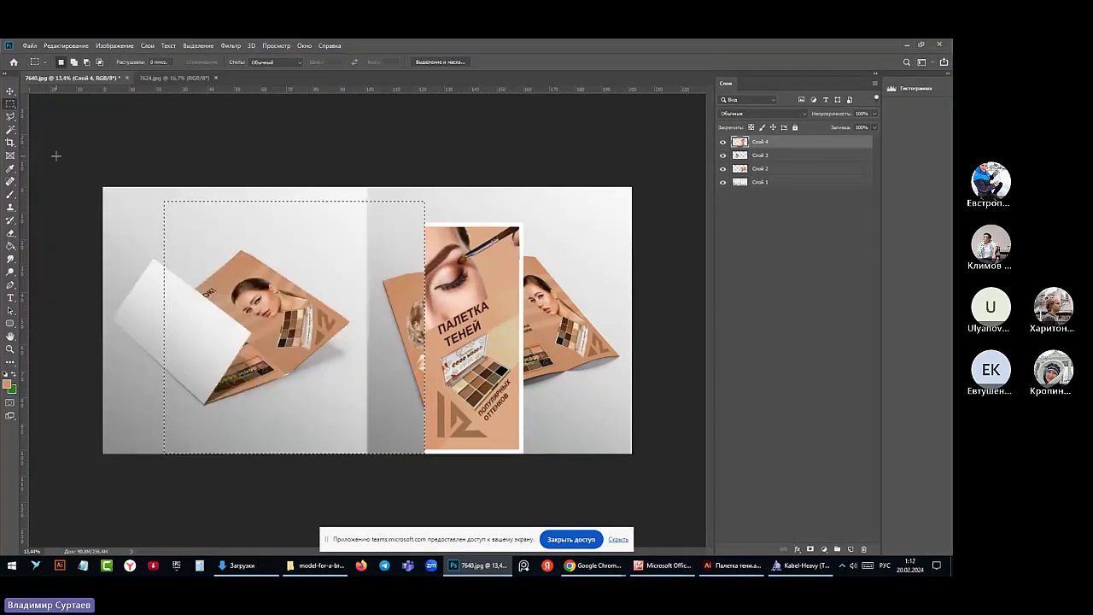
key(w)
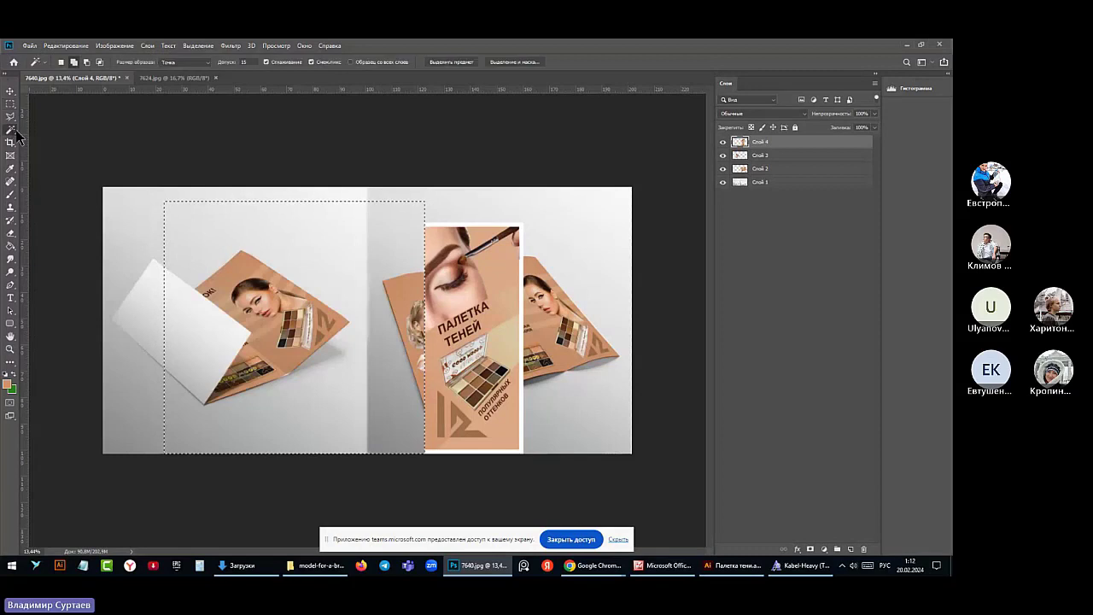
click(192, 45)
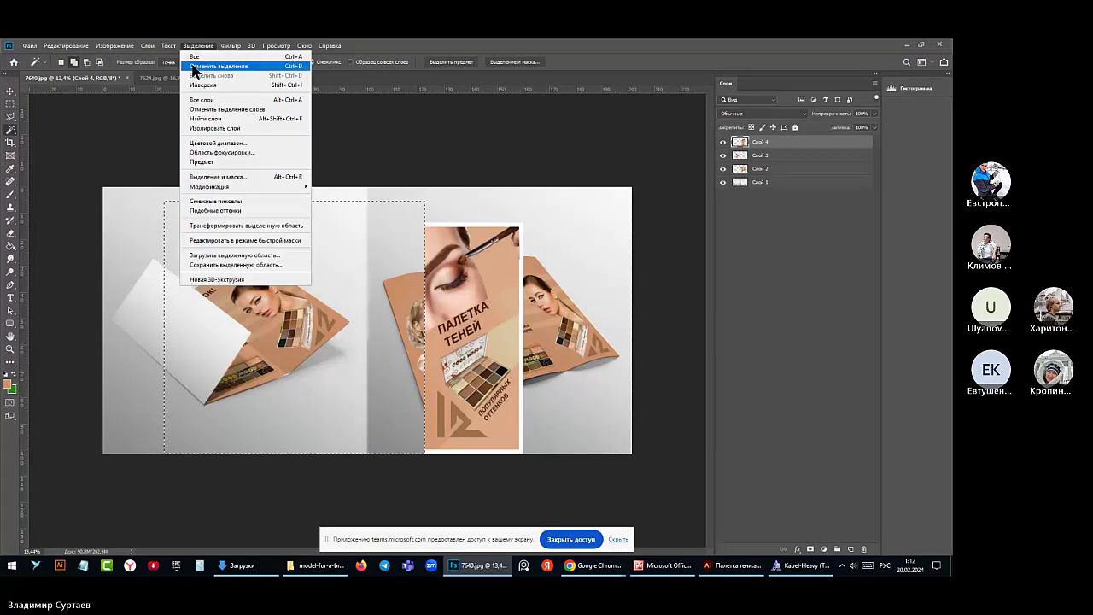
click(196, 67)
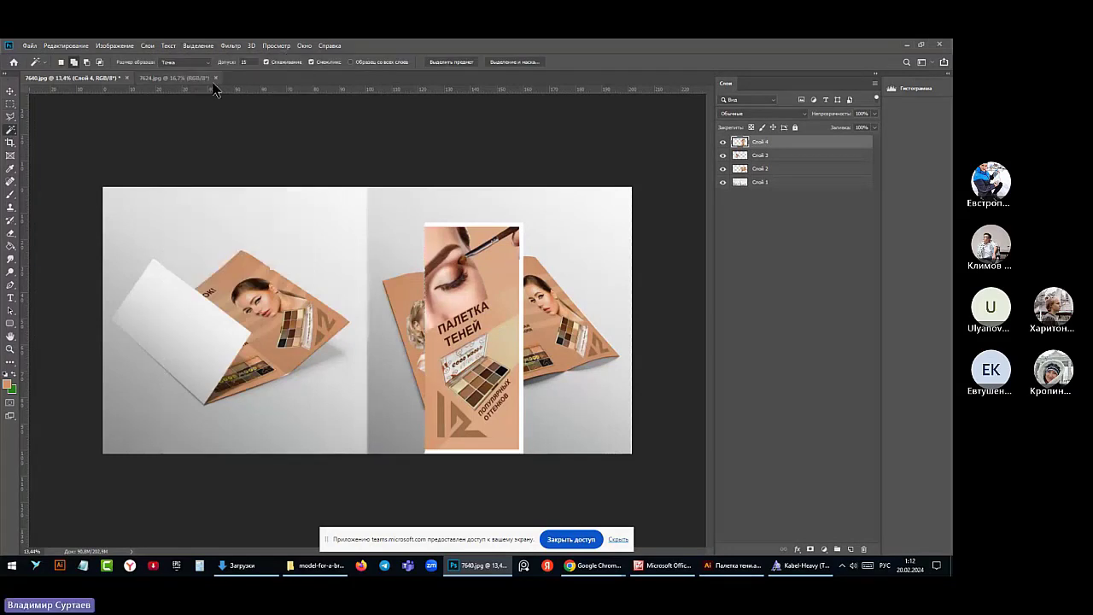
Clear the white margin around the ПАЛЕТКА ТЕНЕЙ panel and move it over the left mockup
click(522, 236)
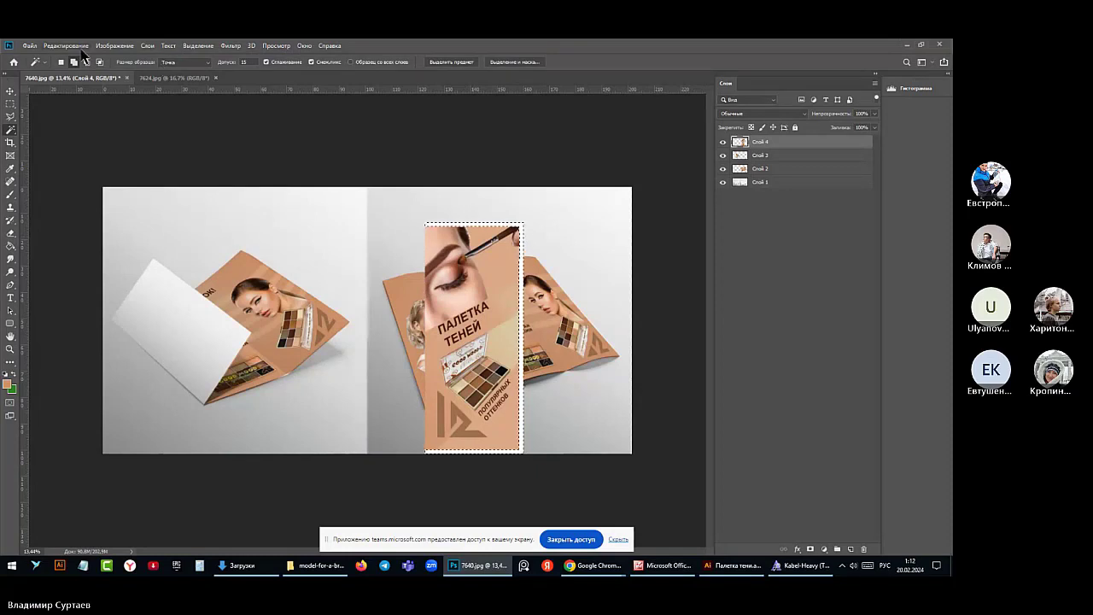
click(67, 45)
click(62, 152)
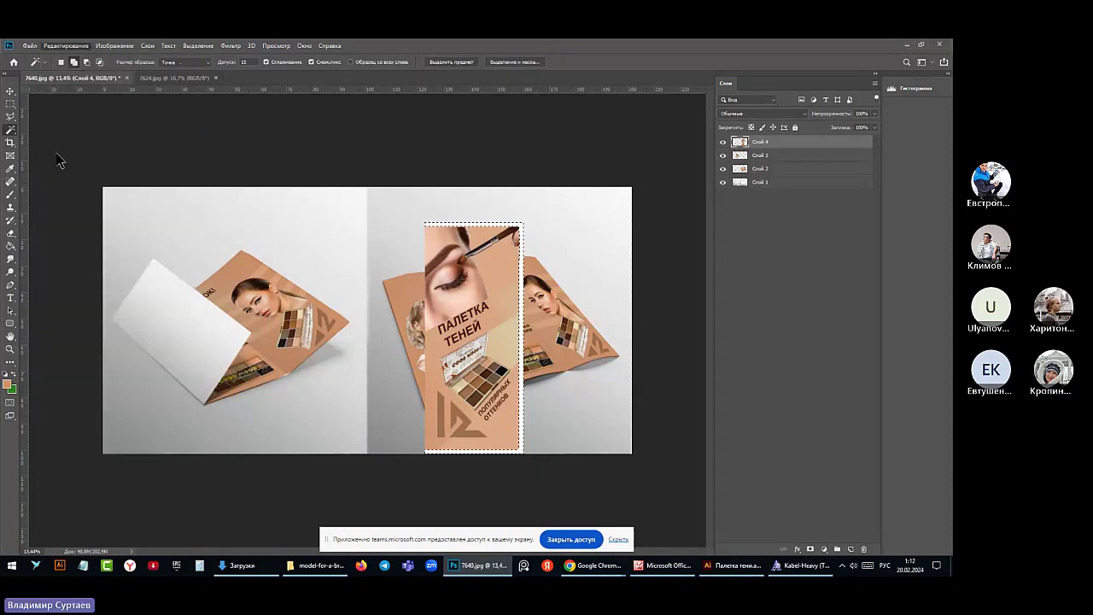
click(194, 47)
click(190, 49)
key(ctrl+d)
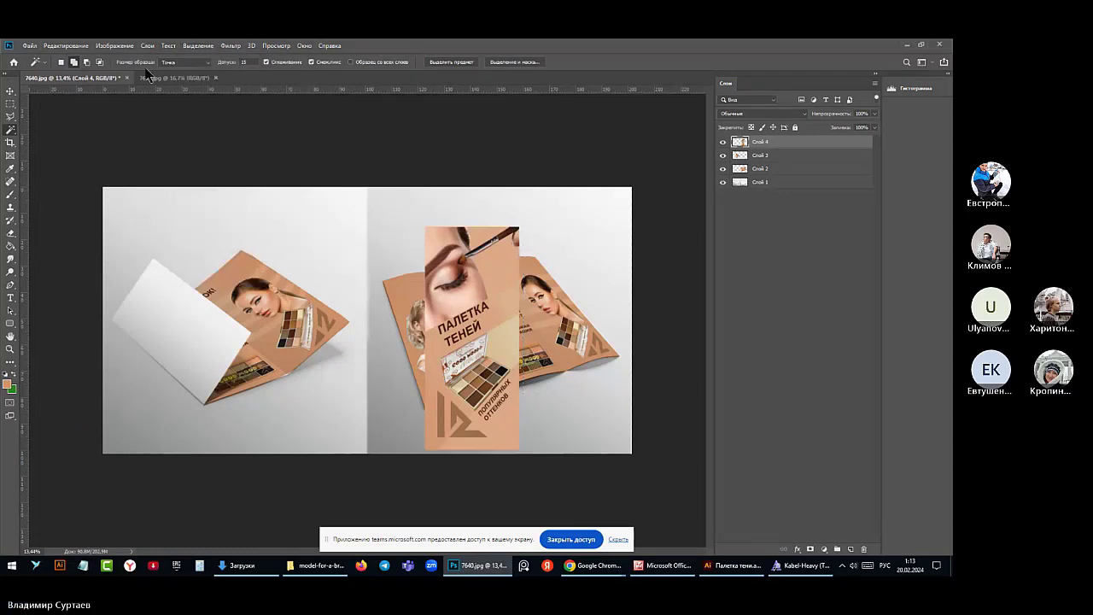
key(v)
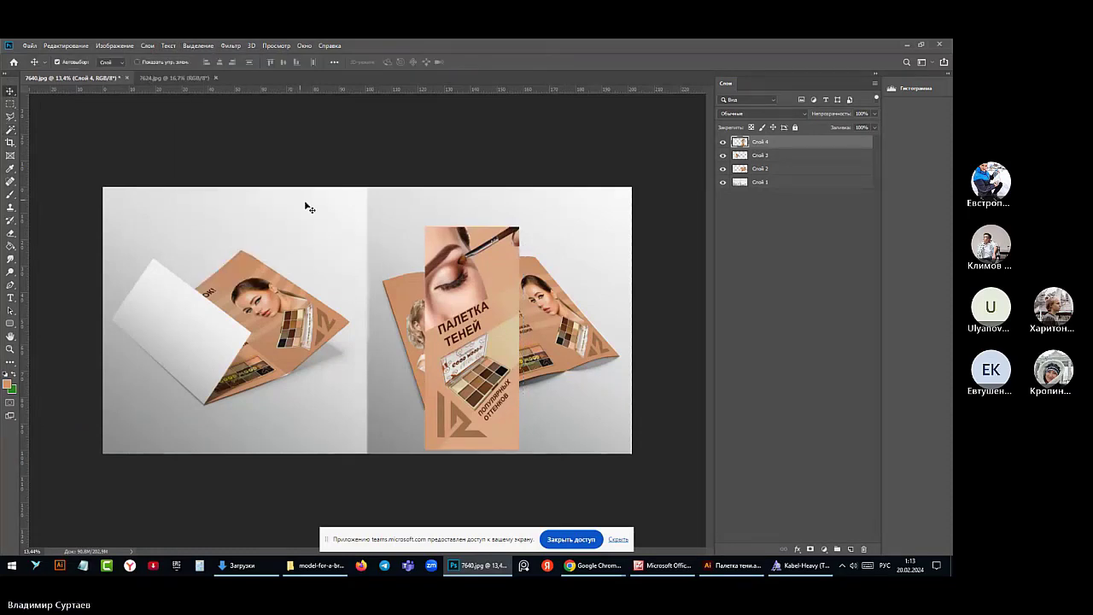
drag(483, 304, 283, 286)
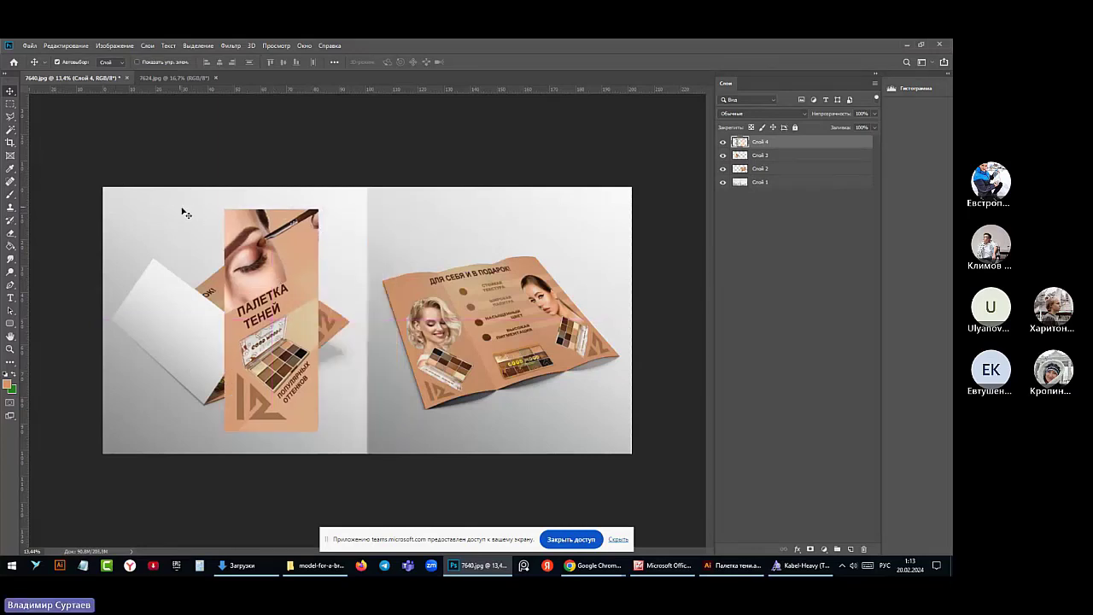
Free-transform the panel, rotating it about -30° and placing it on the left flap
click(70, 47)
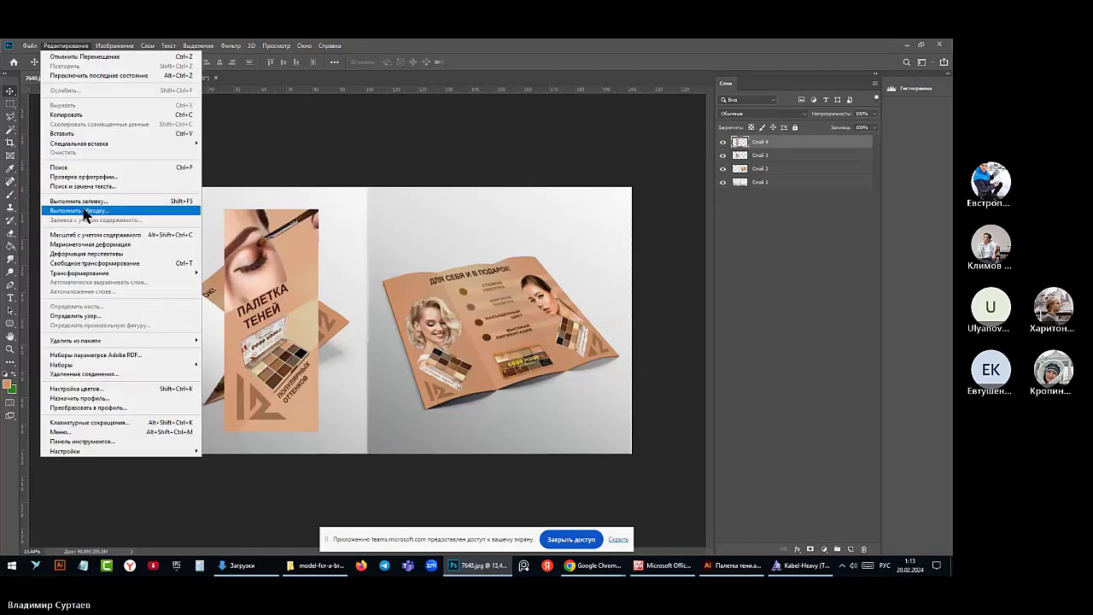
click(77, 263)
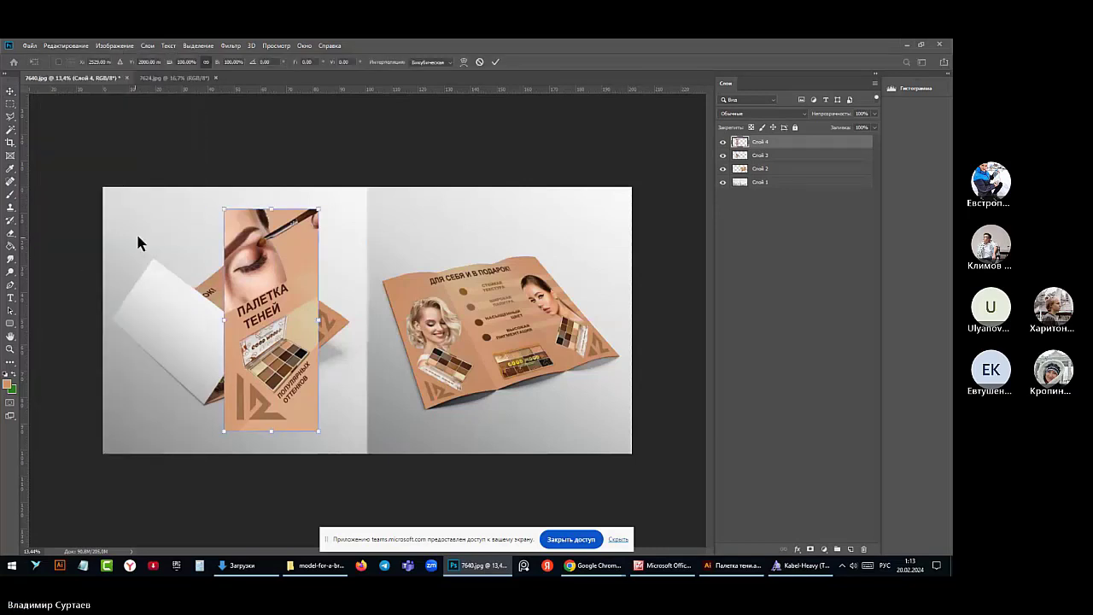
drag(205, 203, 153, 258)
drag(265, 325, 218, 348)
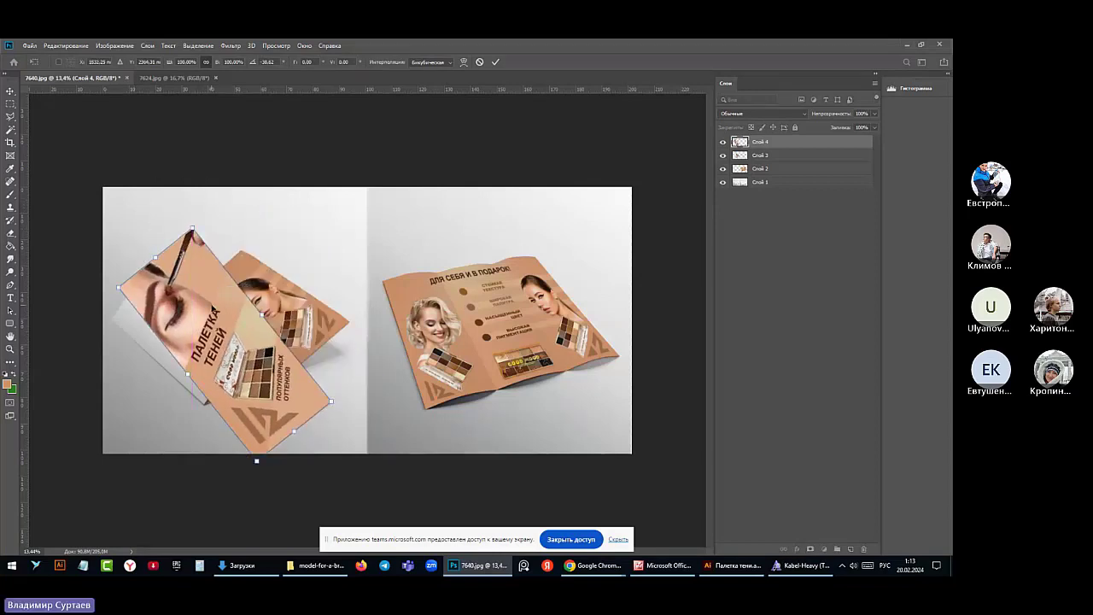
click(69, 47)
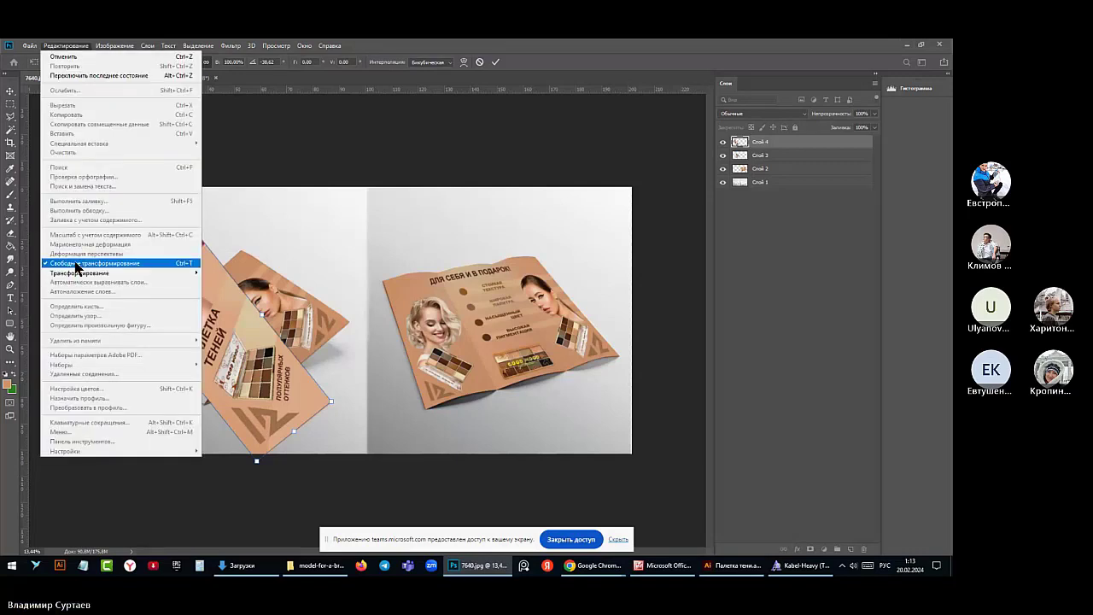
mouse_move(143, 275)
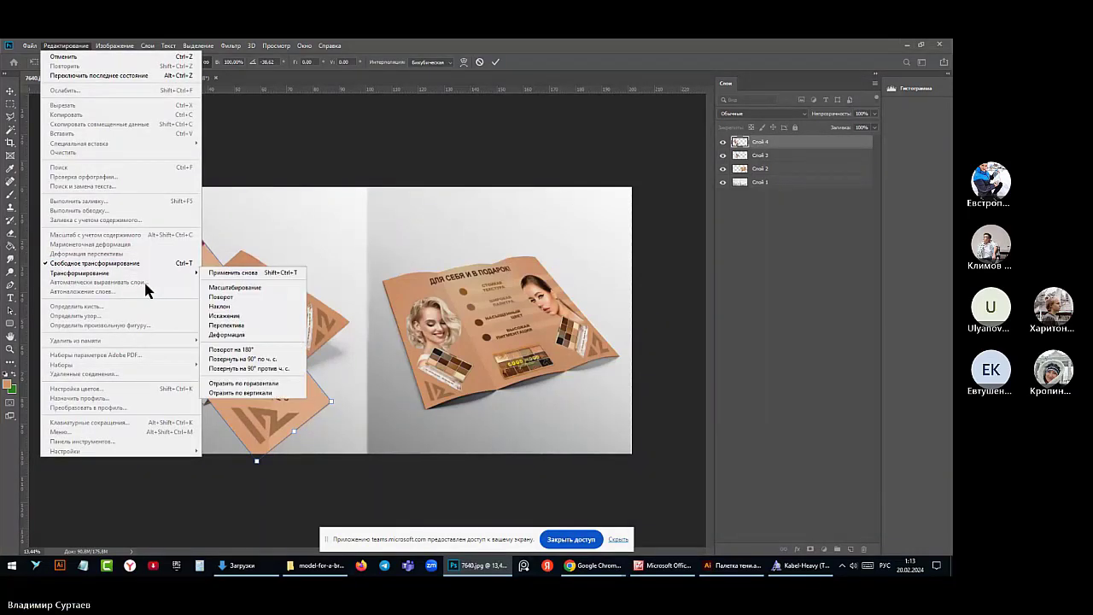
click(317, 290)
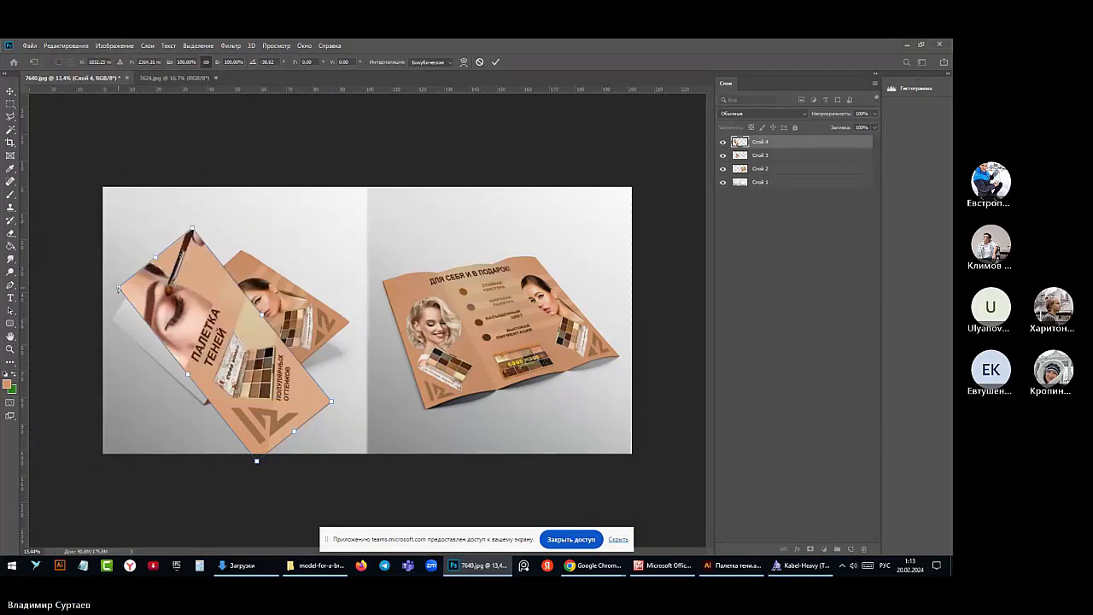
drag(117, 289, 112, 319)
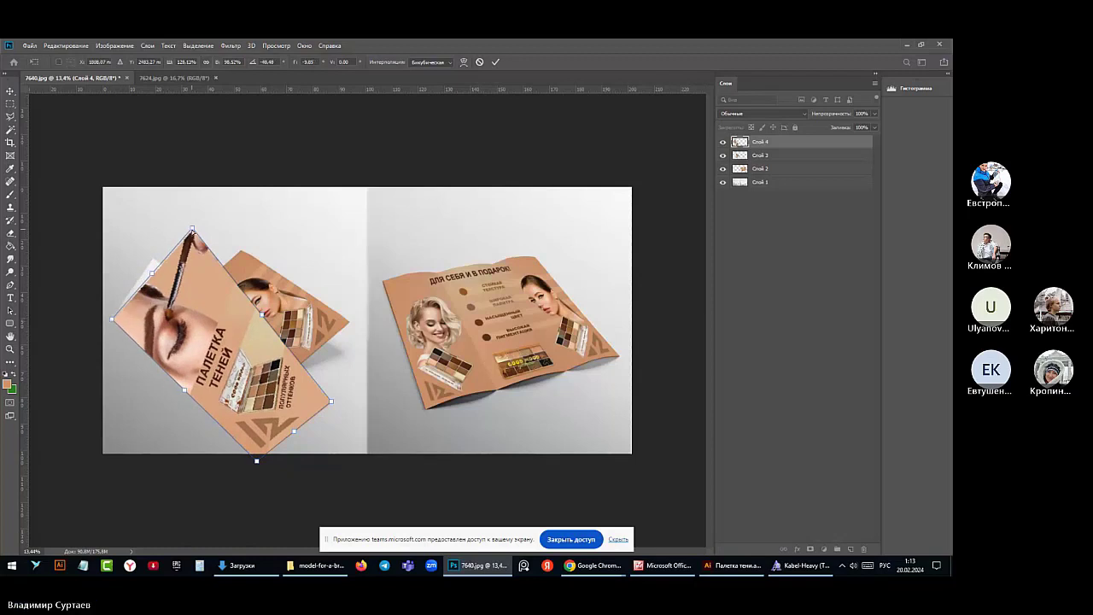
drag(192, 231, 153, 260)
Skew the panel's corners to follow the flap and fold, then commit the transform
right_click(154, 259)
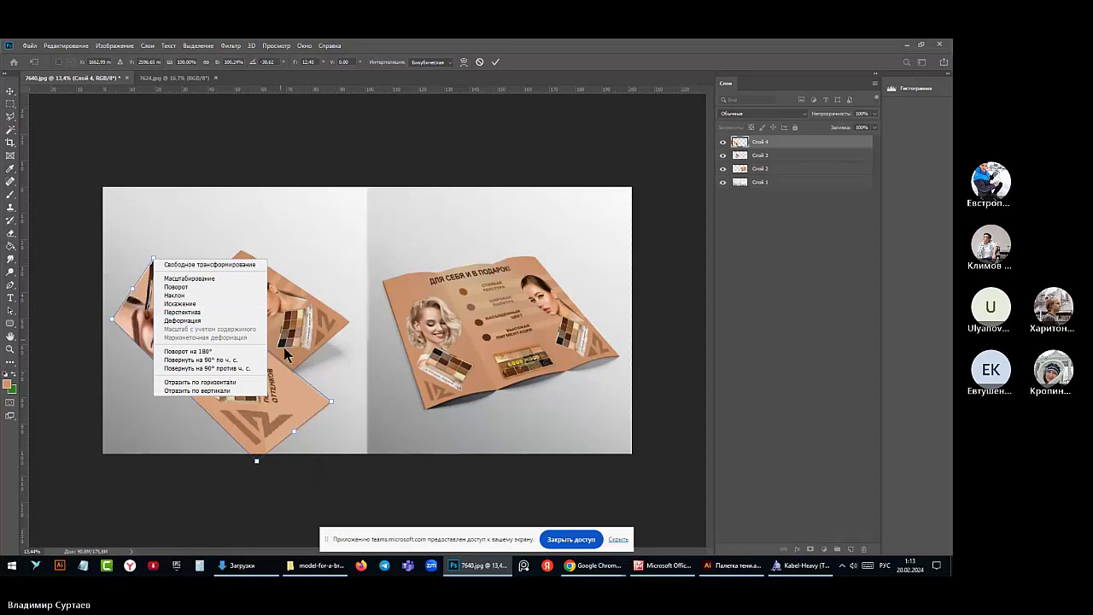
click(330, 412)
drag(333, 407, 251, 327)
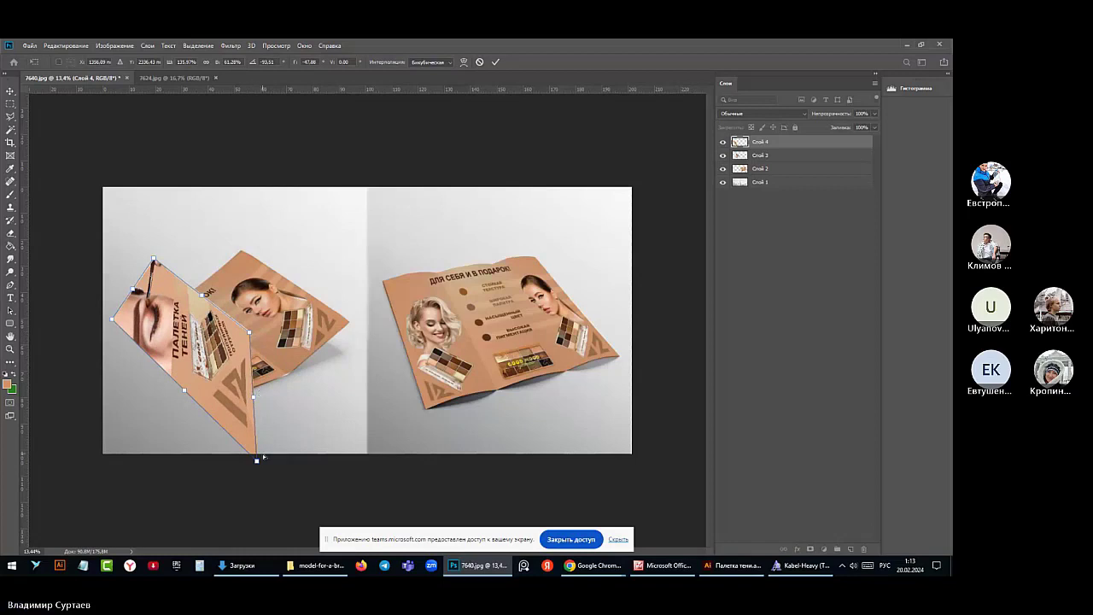
drag(256, 463, 198, 408)
right_click(198, 409)
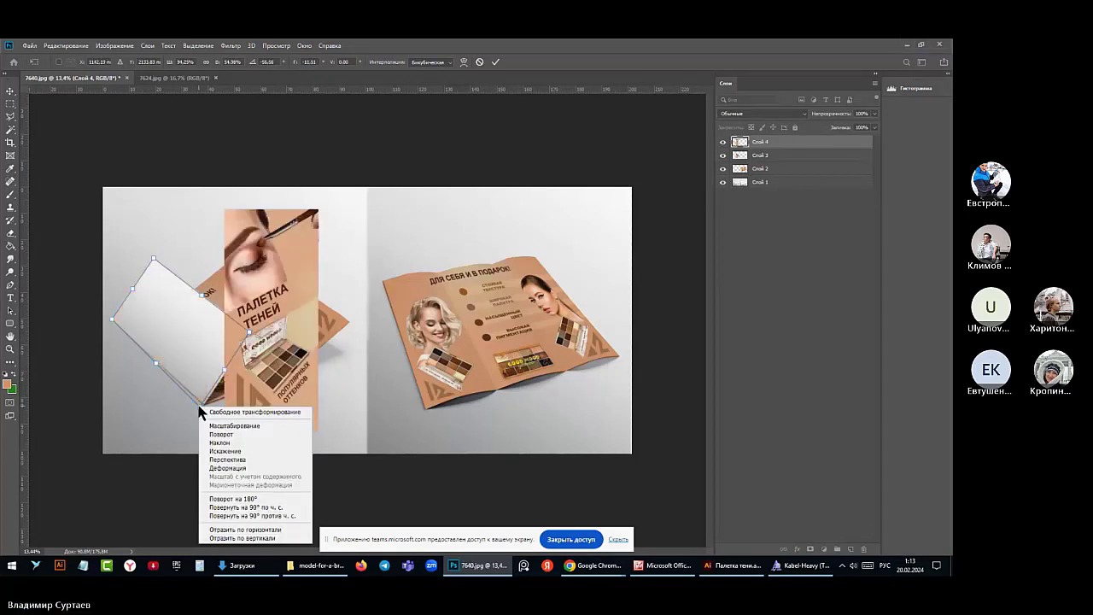
key(Escape)
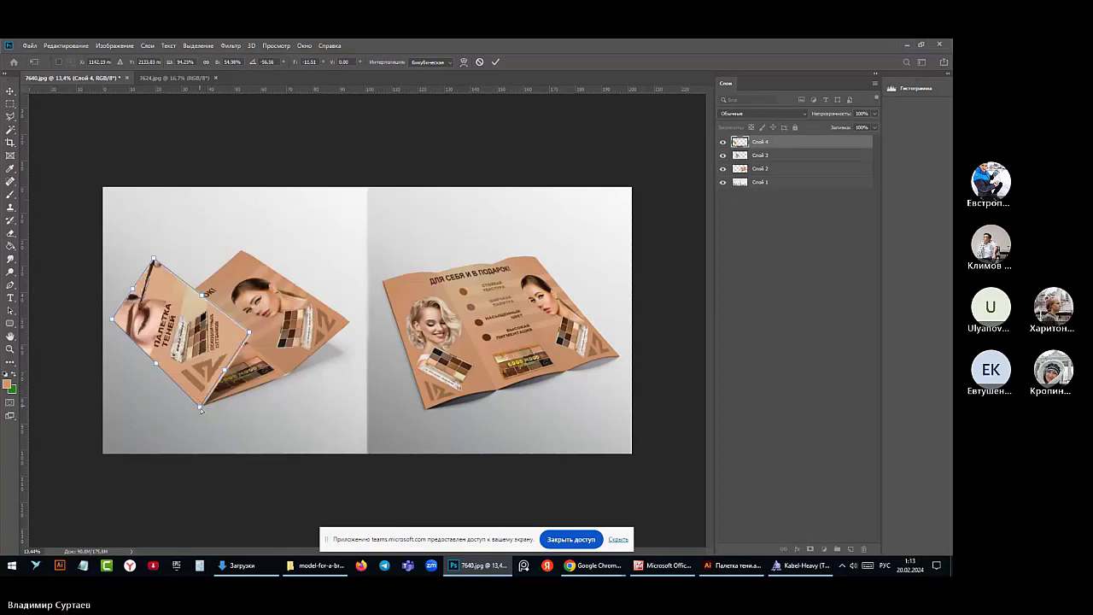
drag(201, 410, 202, 411)
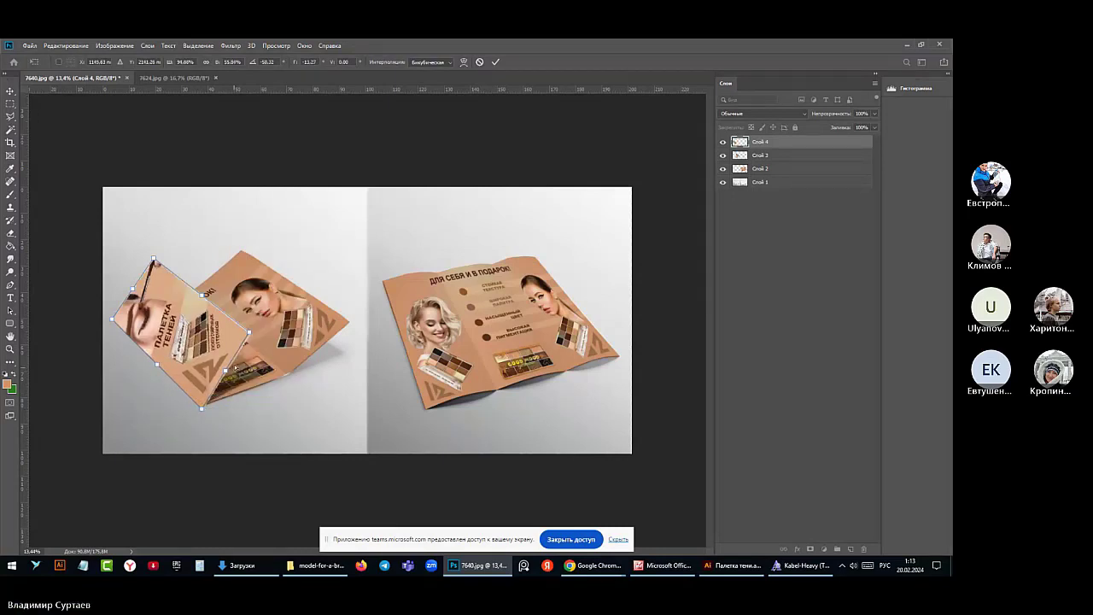
drag(249, 335, 254, 340)
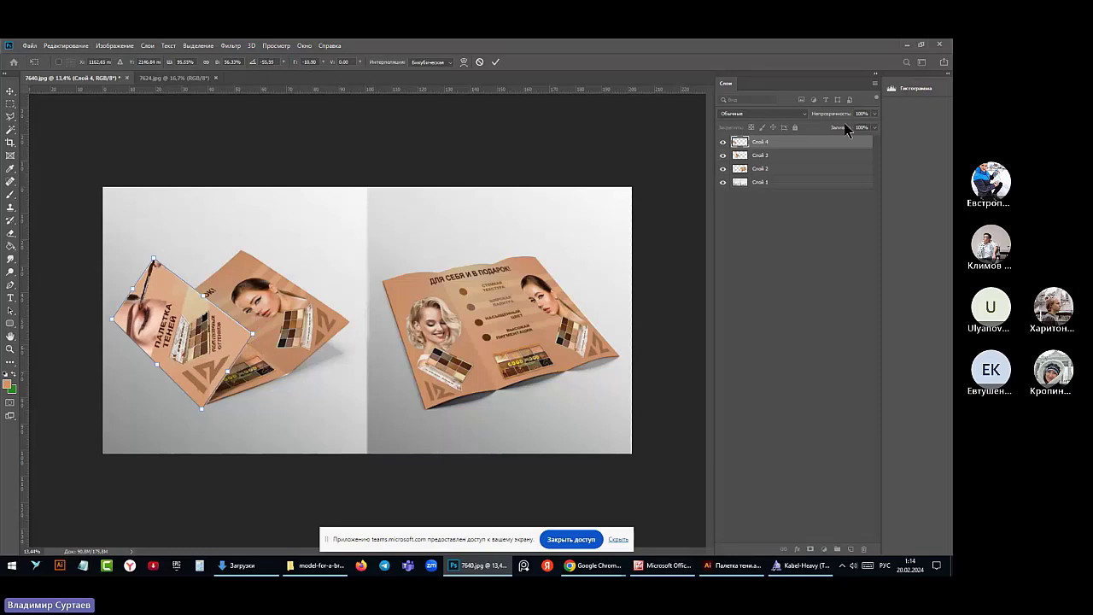
key(Return)
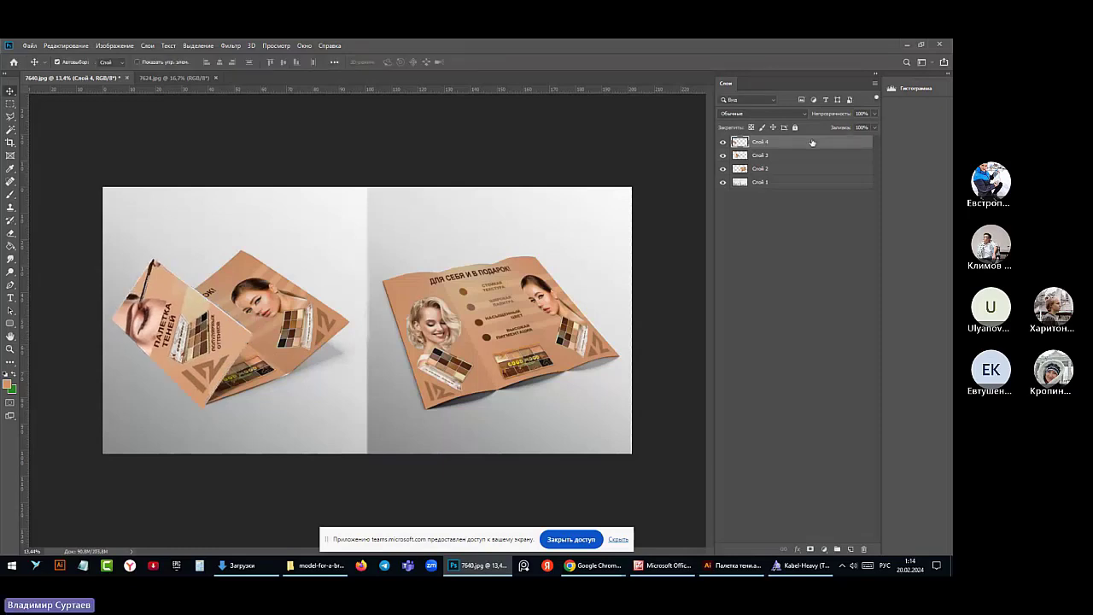
Set Слой 4's blend mode to Умножение (Multiply) in Layer Style
double_click(813, 142)
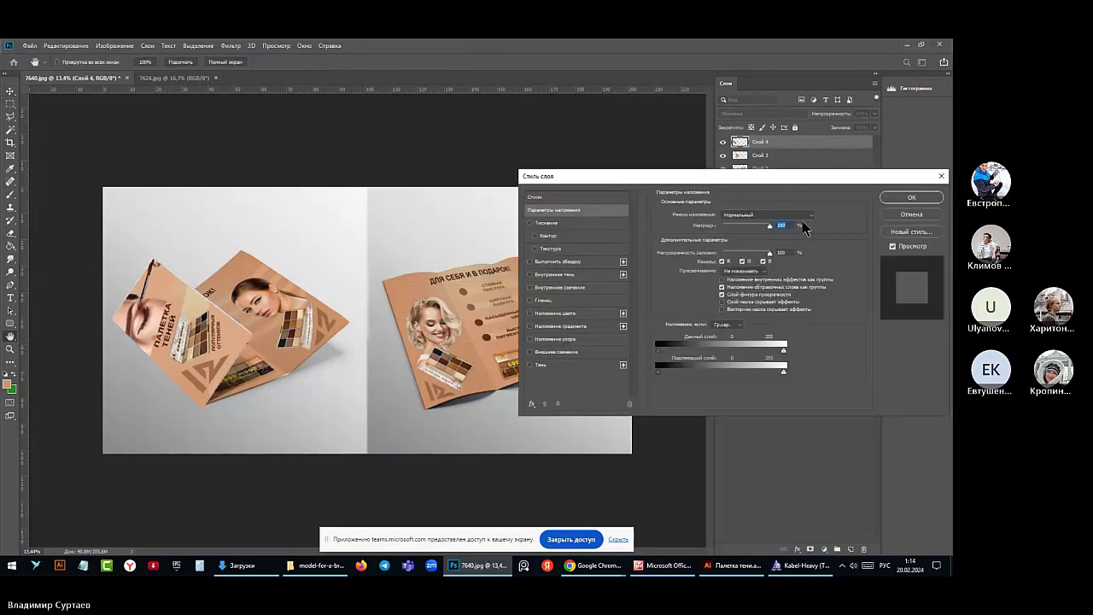
click(767, 214)
click(745, 237)
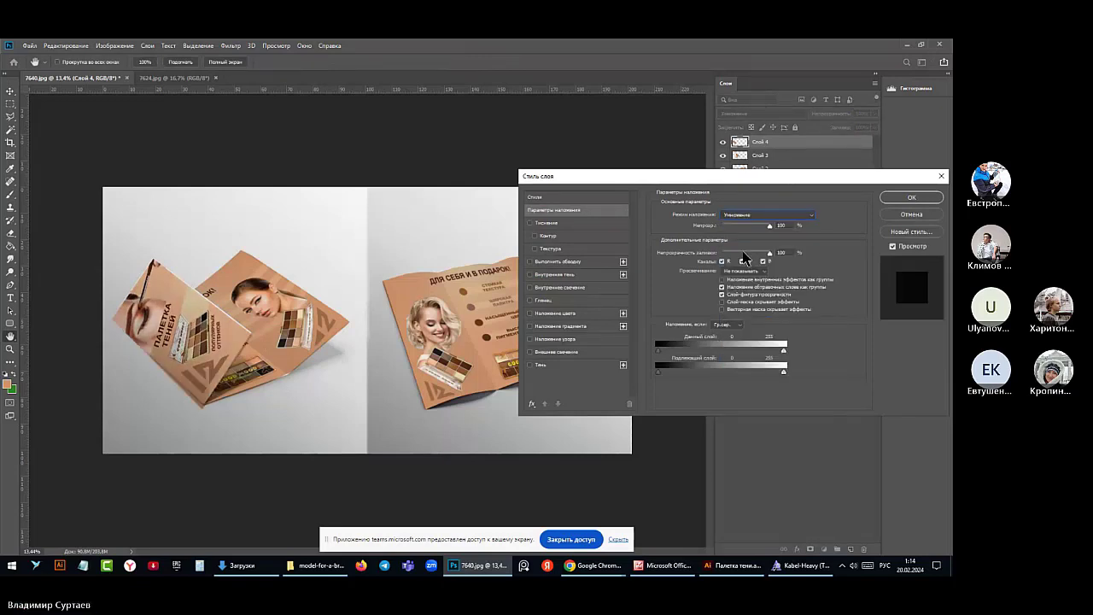
click(933, 198)
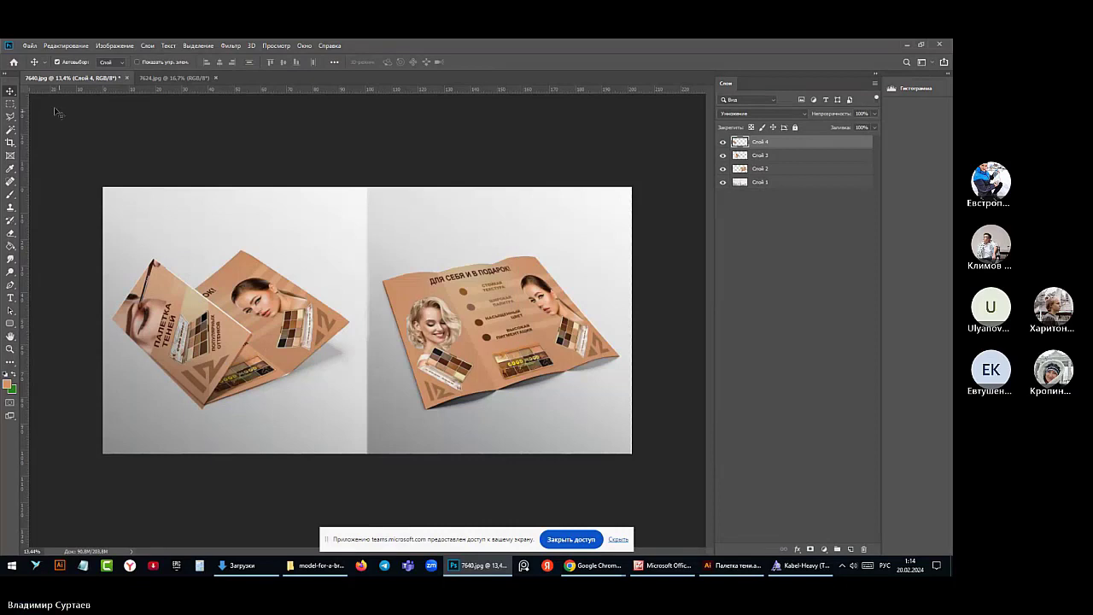
Distort the panel, nudging its right and bottom edges along the flap
click(65, 46)
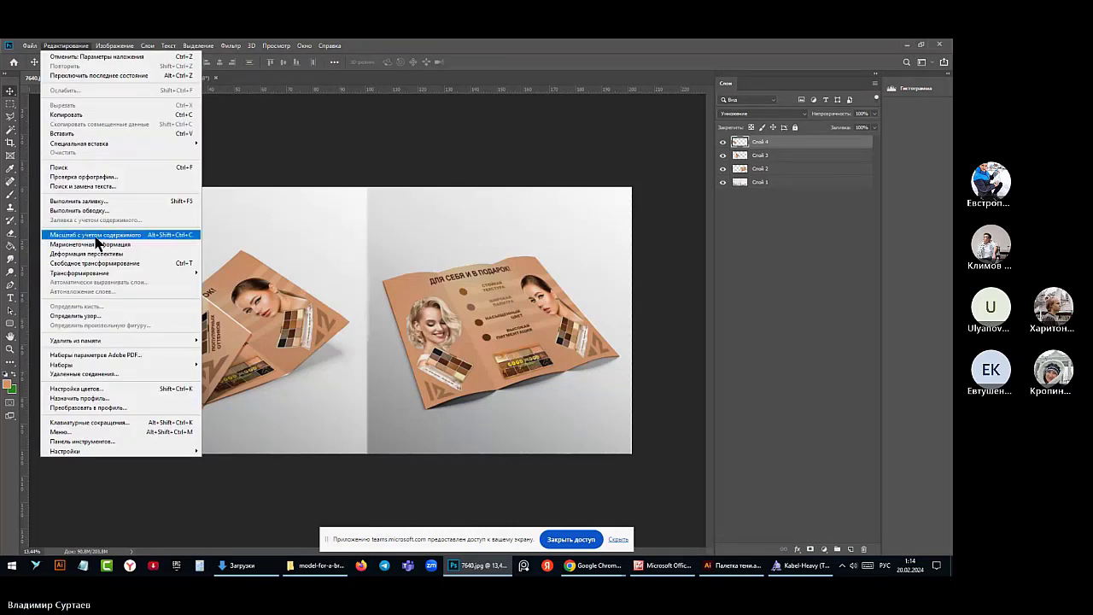
mouse_move(80, 273)
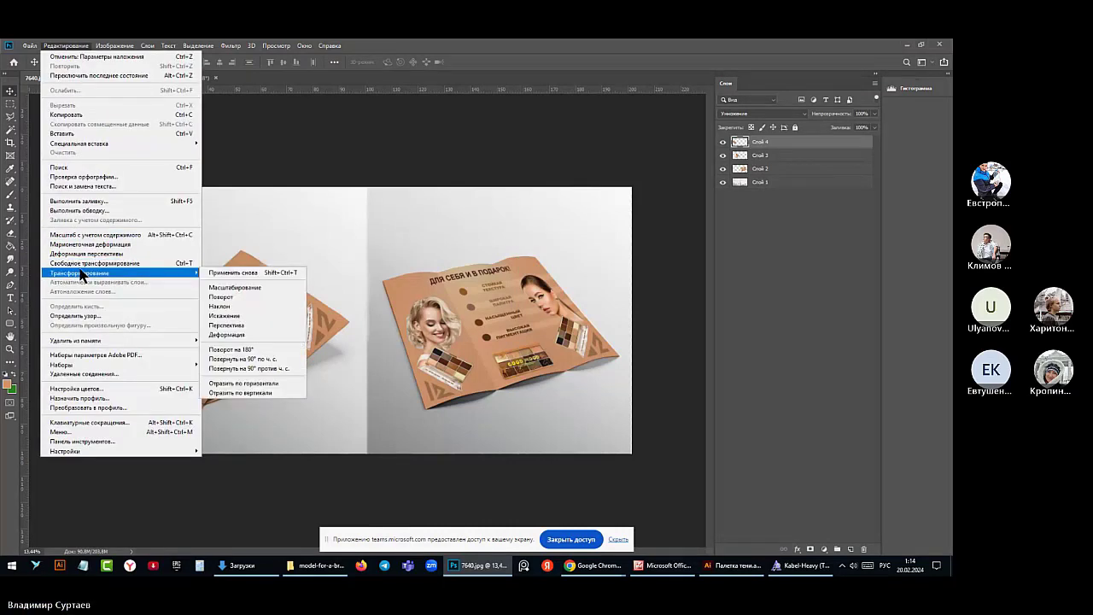
click(233, 316)
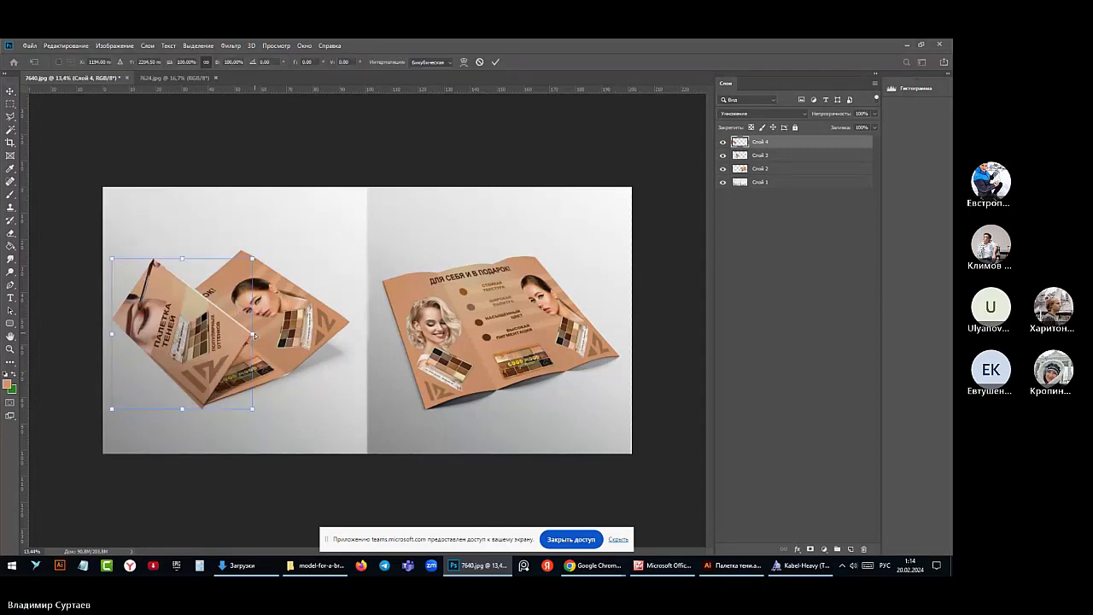
drag(255, 332, 253, 332)
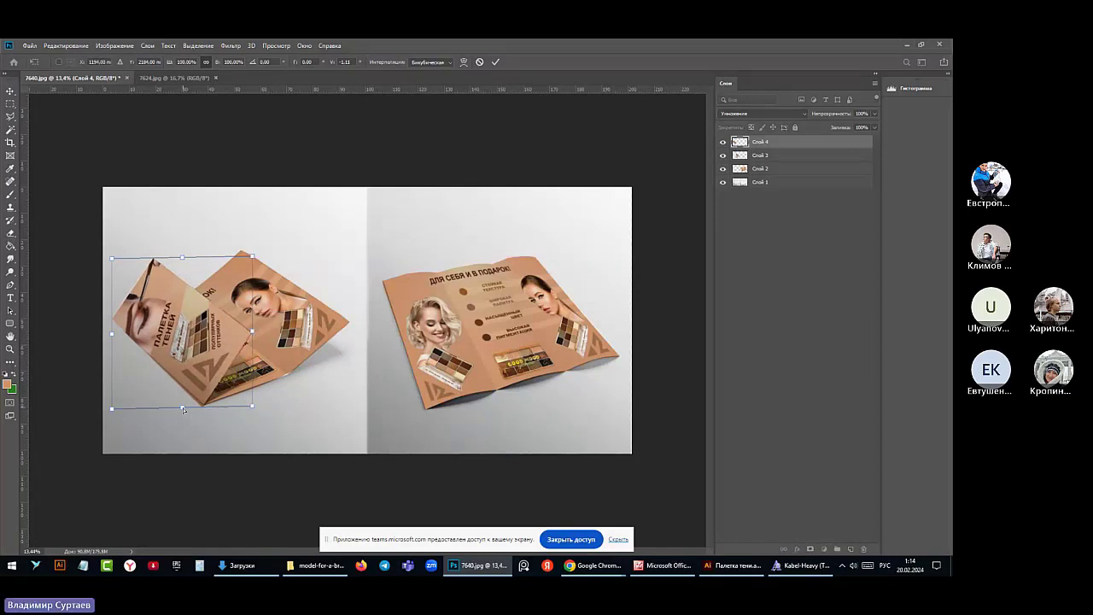
drag(183, 410, 185, 408)
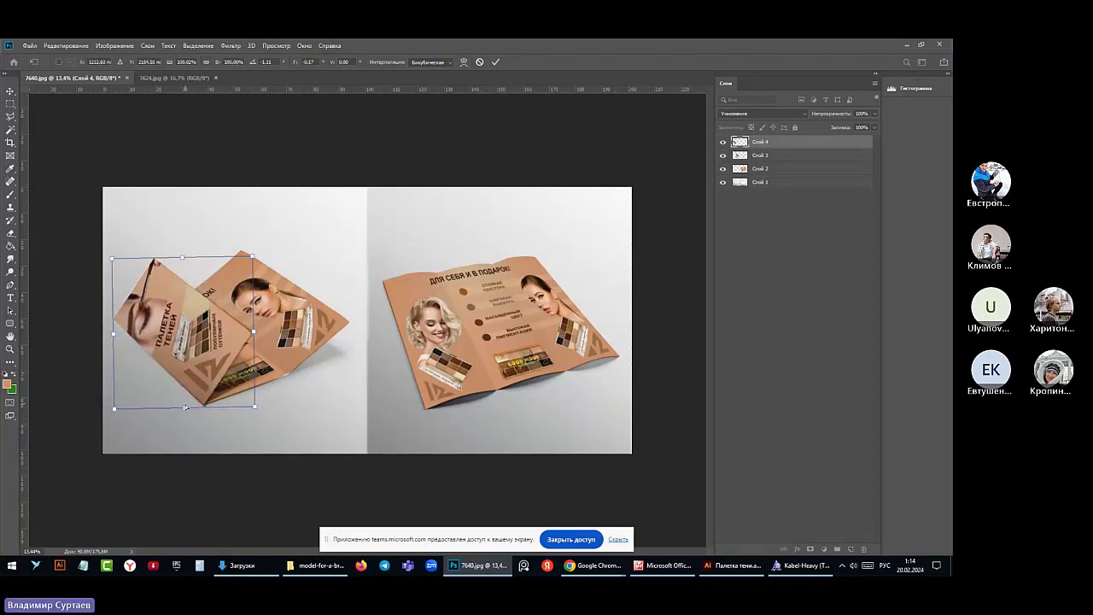
scroll(175, 444, up, 3)
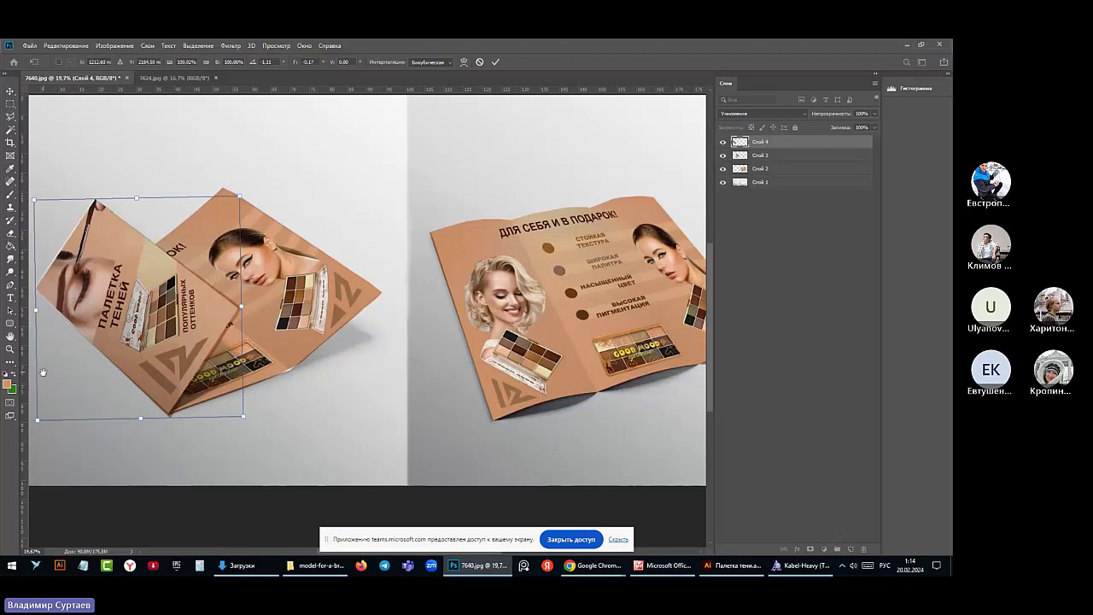
Realign the panel's four corners to the flap and fold, undoing the final corner move
drag(43, 372, 216, 376)
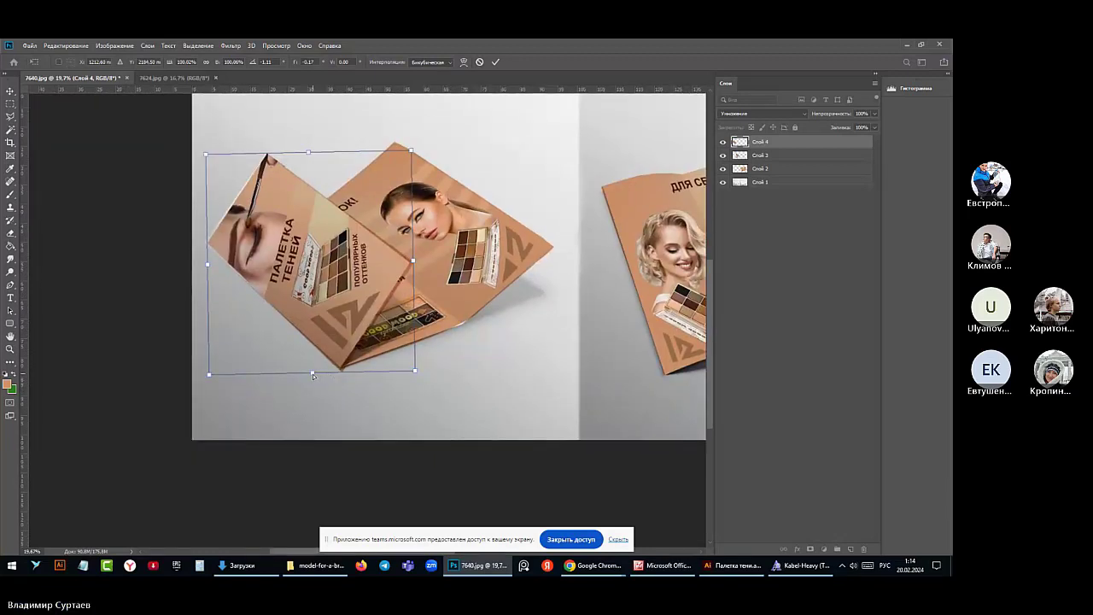
drag(312, 376, 310, 370)
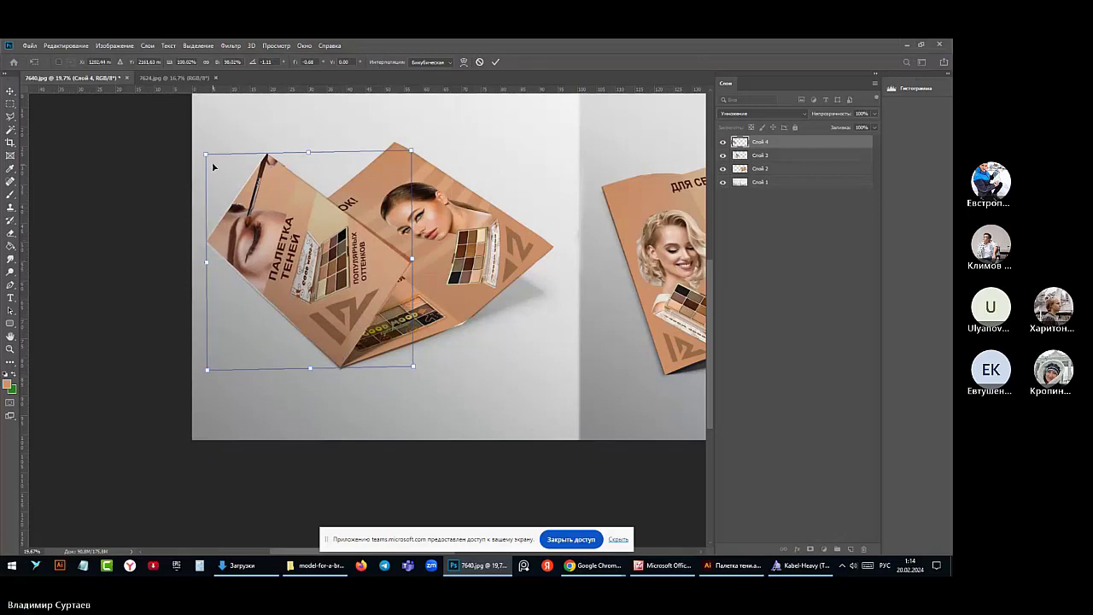
drag(206, 157, 203, 158)
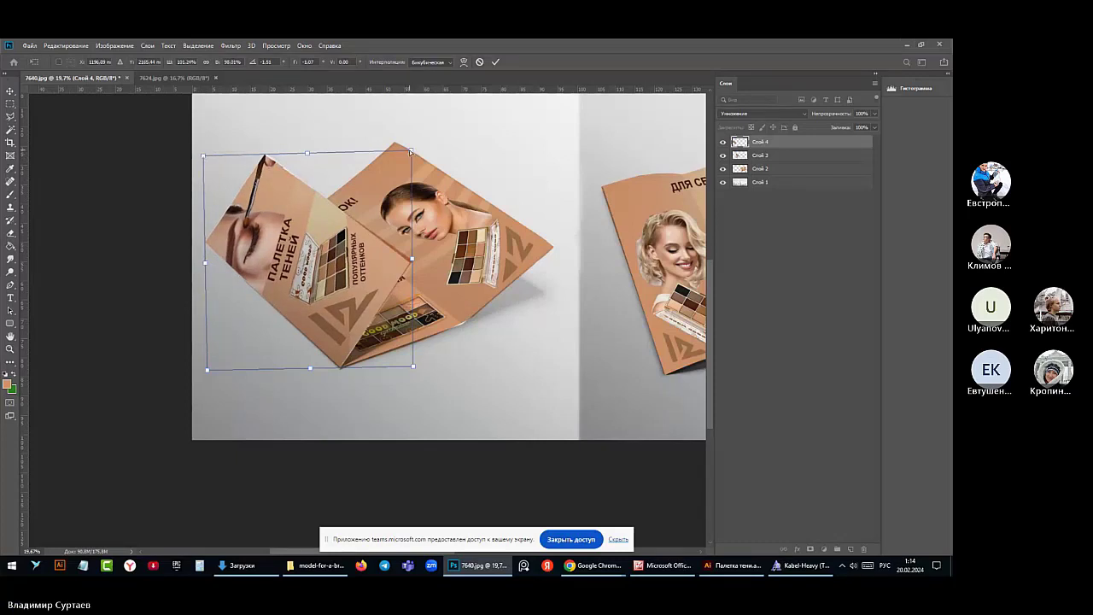
drag(409, 150, 415, 147)
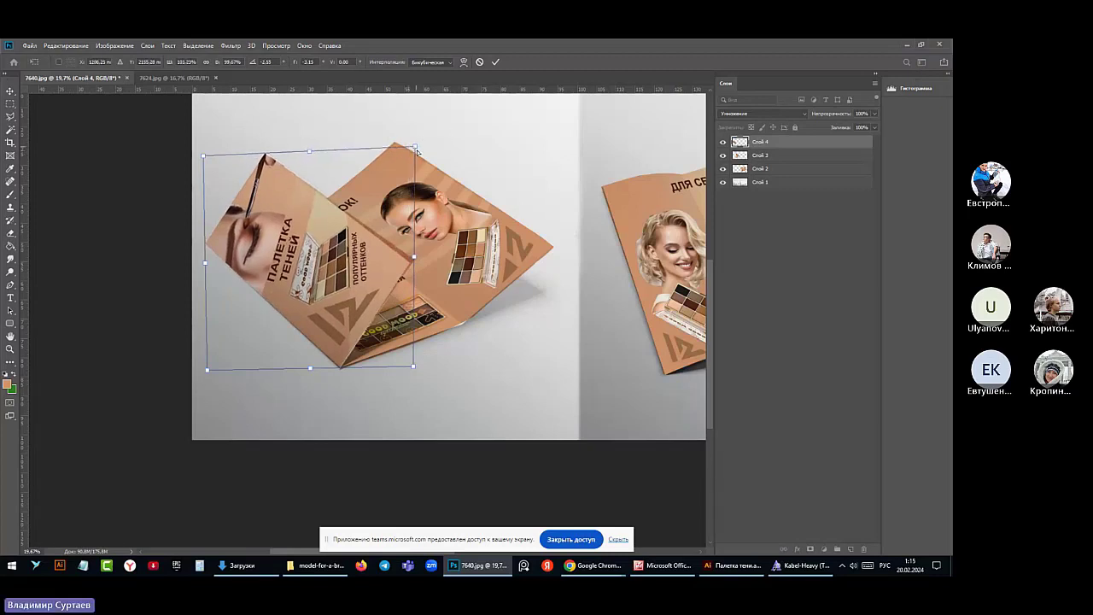
drag(414, 367, 408, 373)
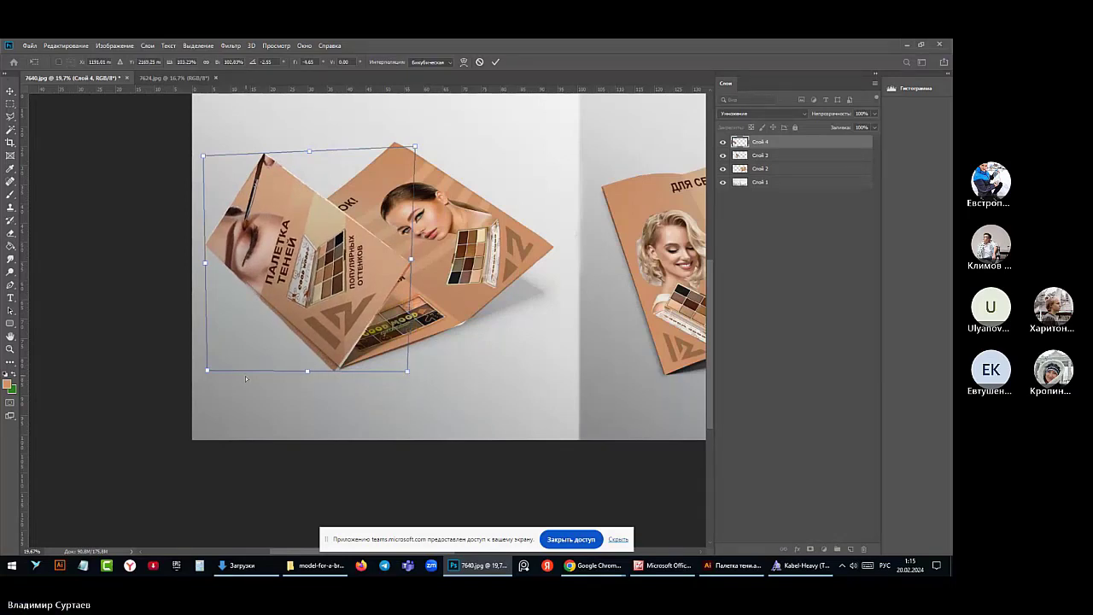
drag(205, 374, 216, 368)
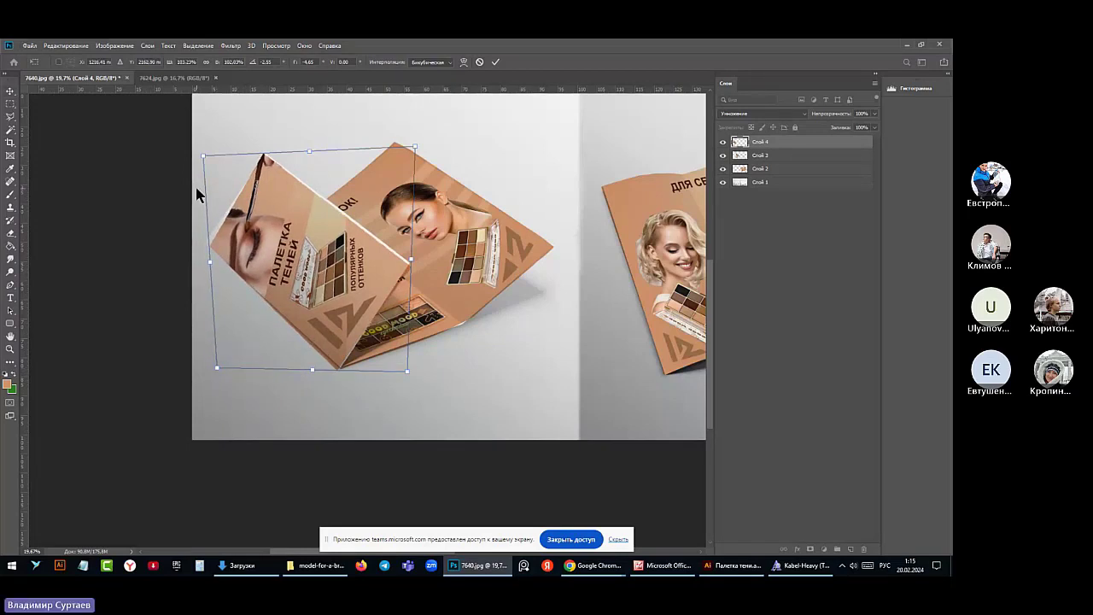
key(ctrl+z)
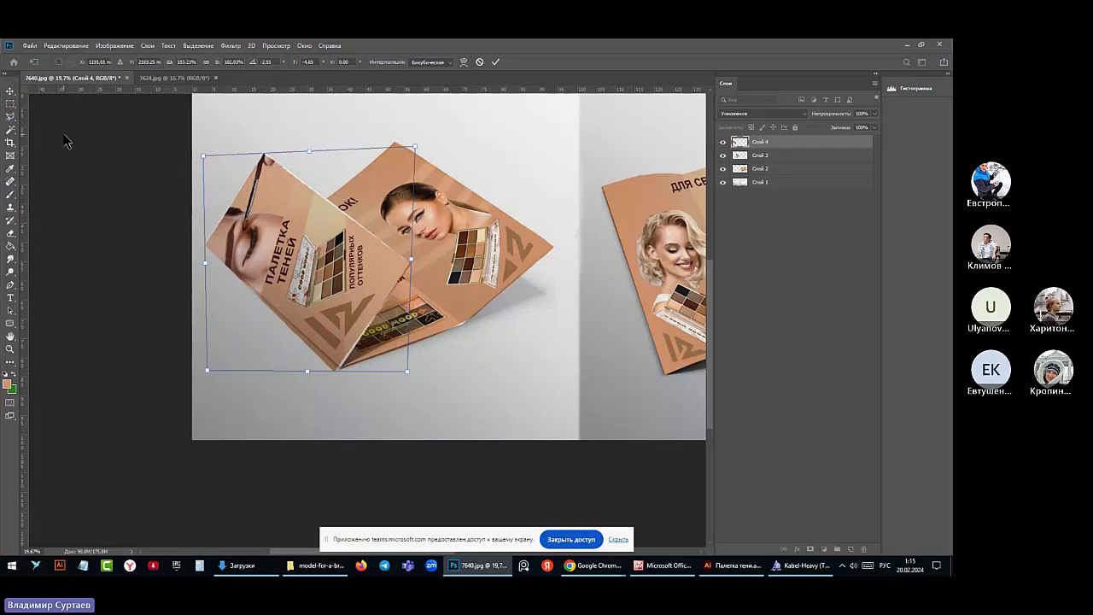
Commit then undo the distortion and reposition the upright panel strip over the mockup
key(Return)
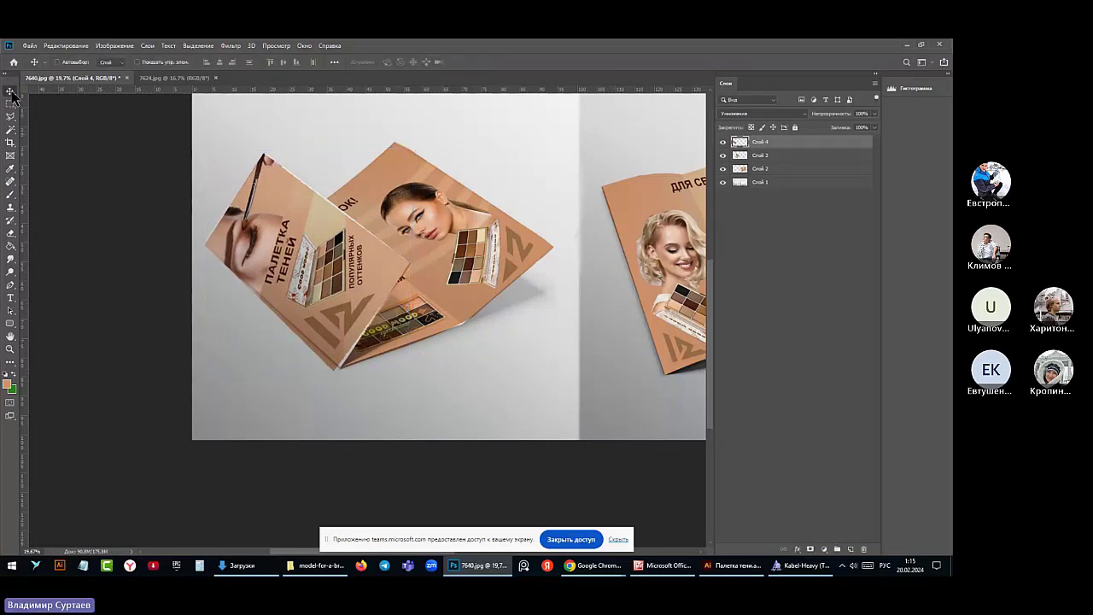
key(ctrl+z)
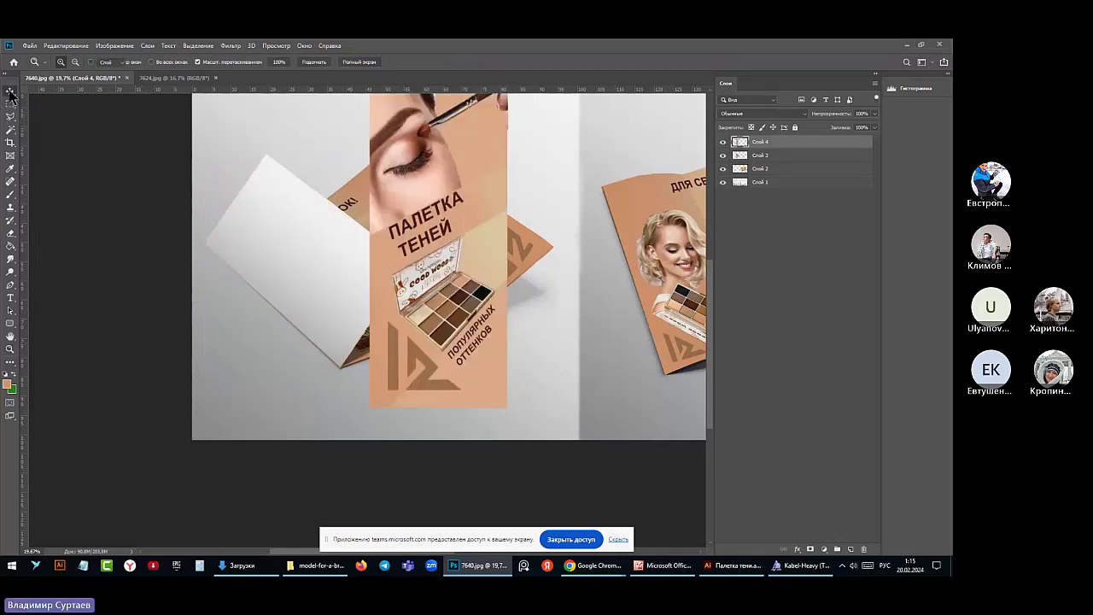
click(10, 90)
drag(442, 194, 398, 207)
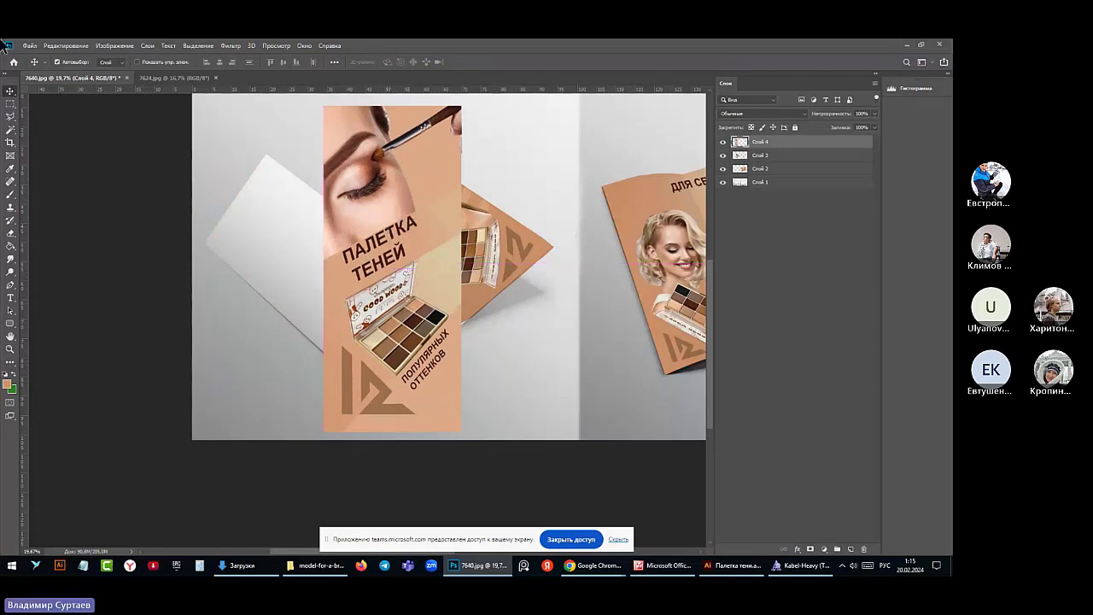
Angle the panel with a Perspective transform on its top-left corner, then open Layer Style
click(68, 45)
mouse_move(86, 273)
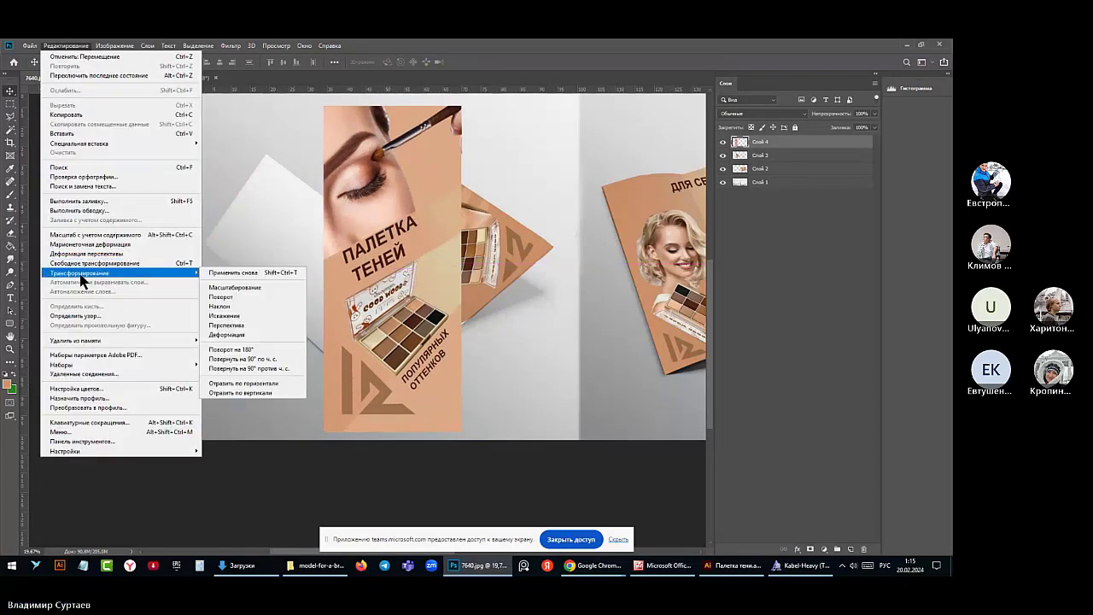
click(223, 326)
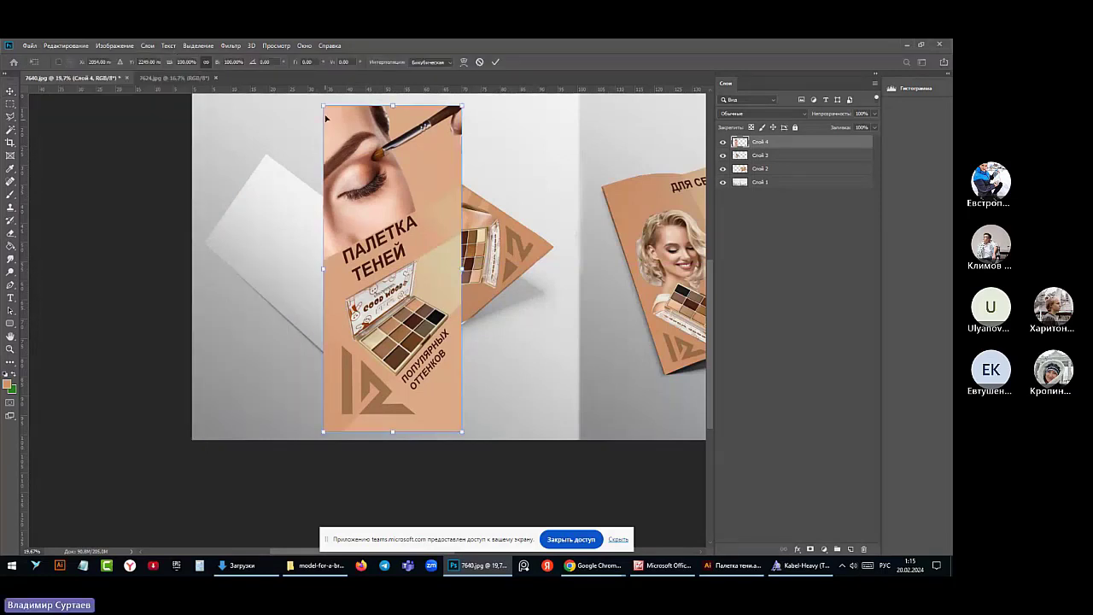
drag(324, 106, 203, 243)
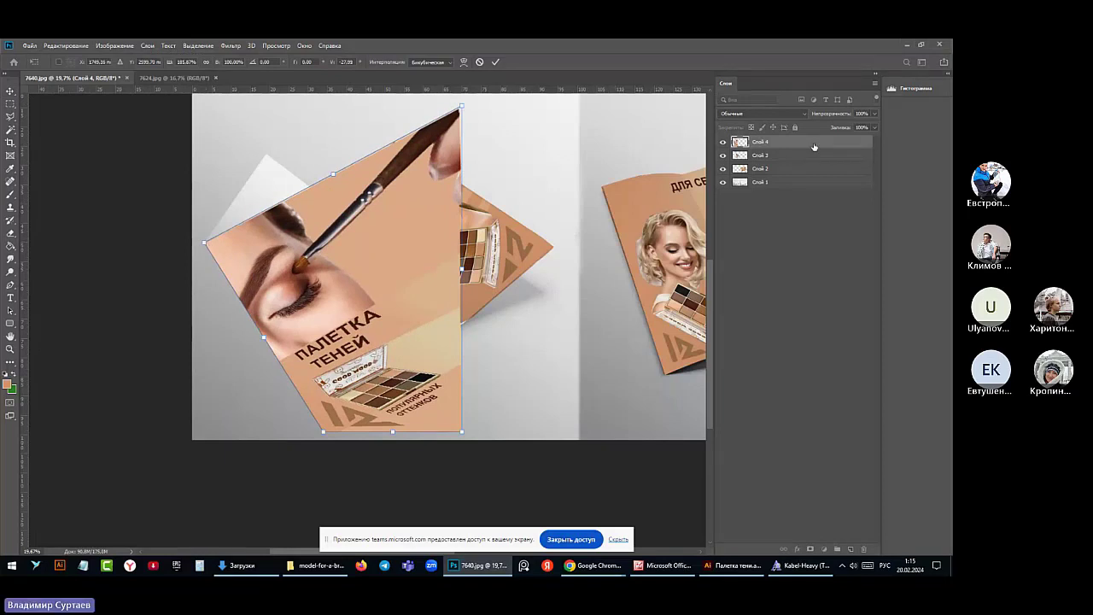
double_click(814, 147)
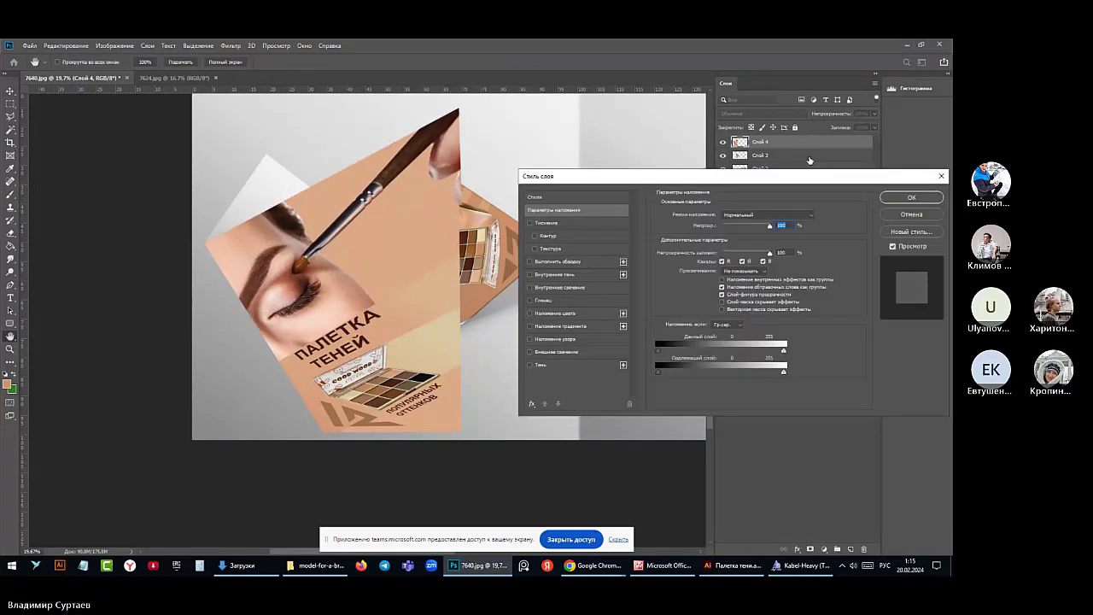
Apply Multiply blending, then undo it along with the panel's distortion
click(808, 215)
click(776, 252)
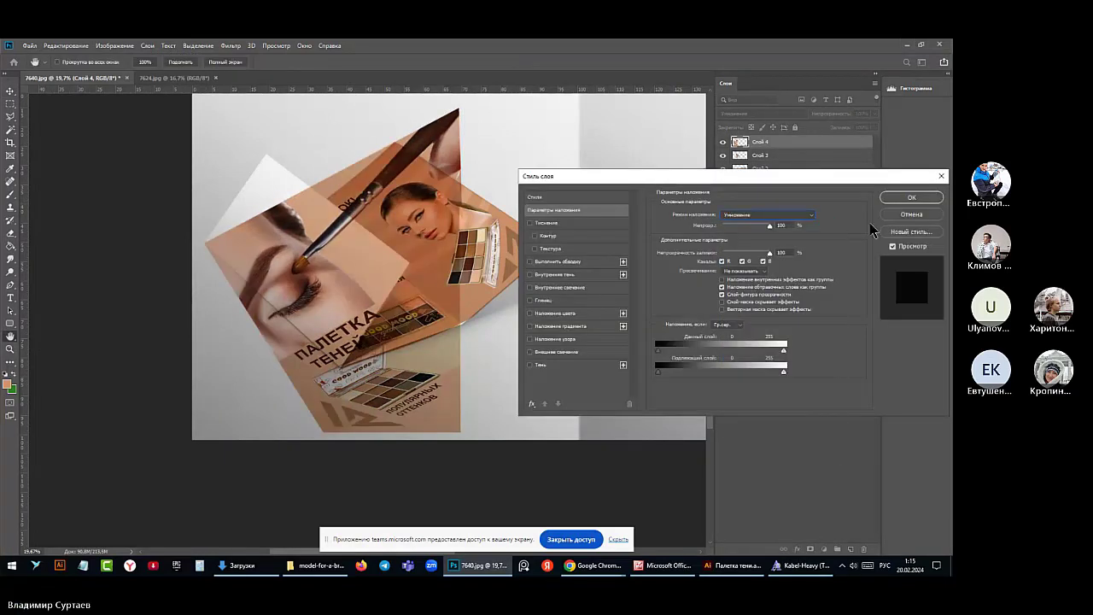
click(912, 197)
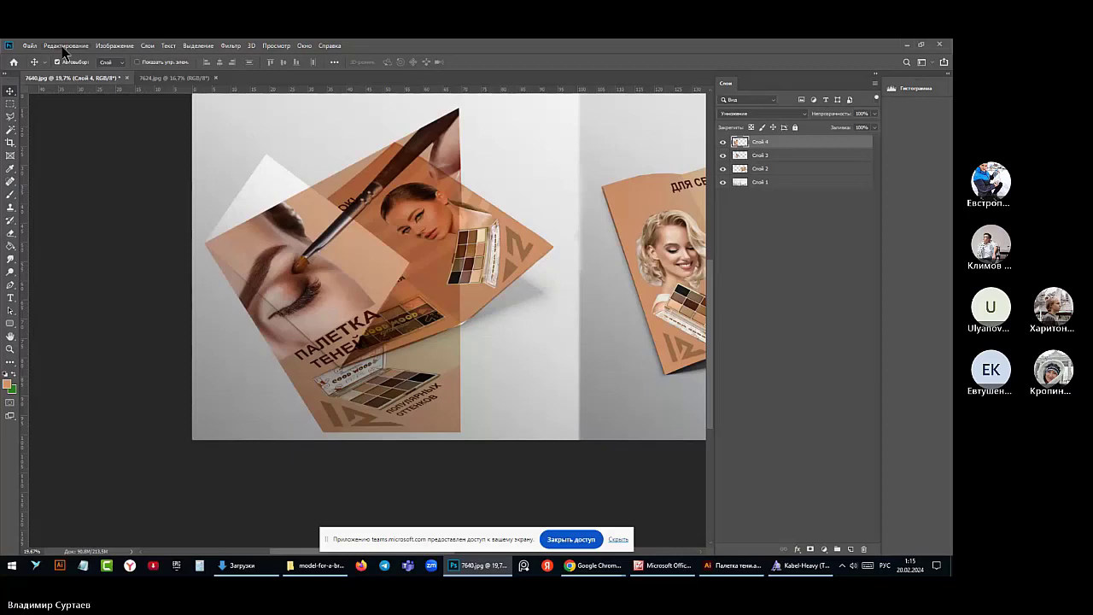
key(shift+alt+n)
key(ctrl+z)
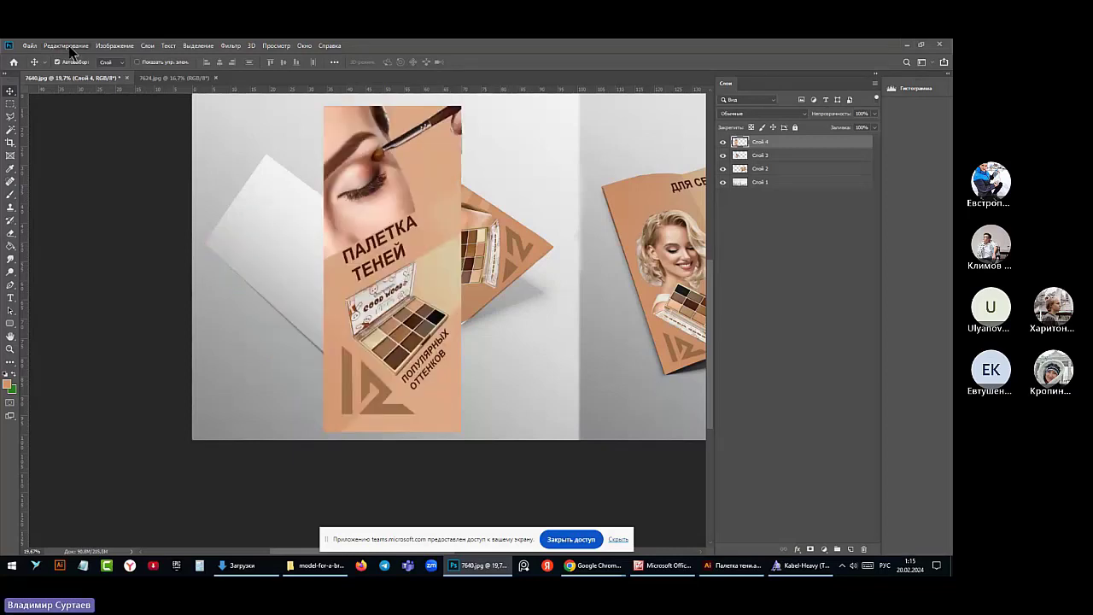
Set the upright Слой 4 strip back to Умножение (Multiply) blending
double_click(821, 141)
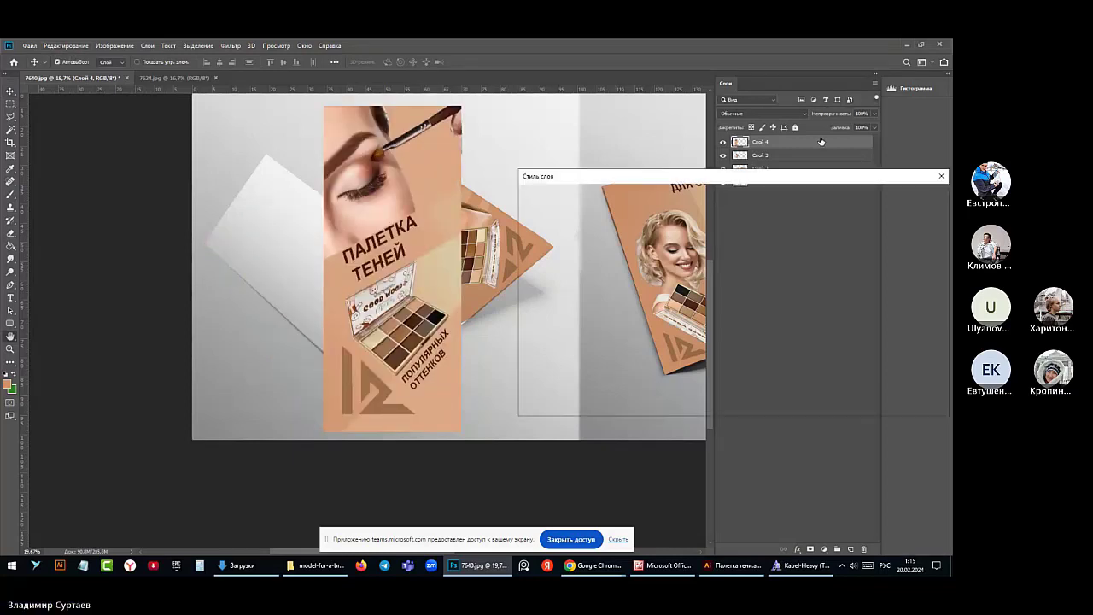
click(807, 215)
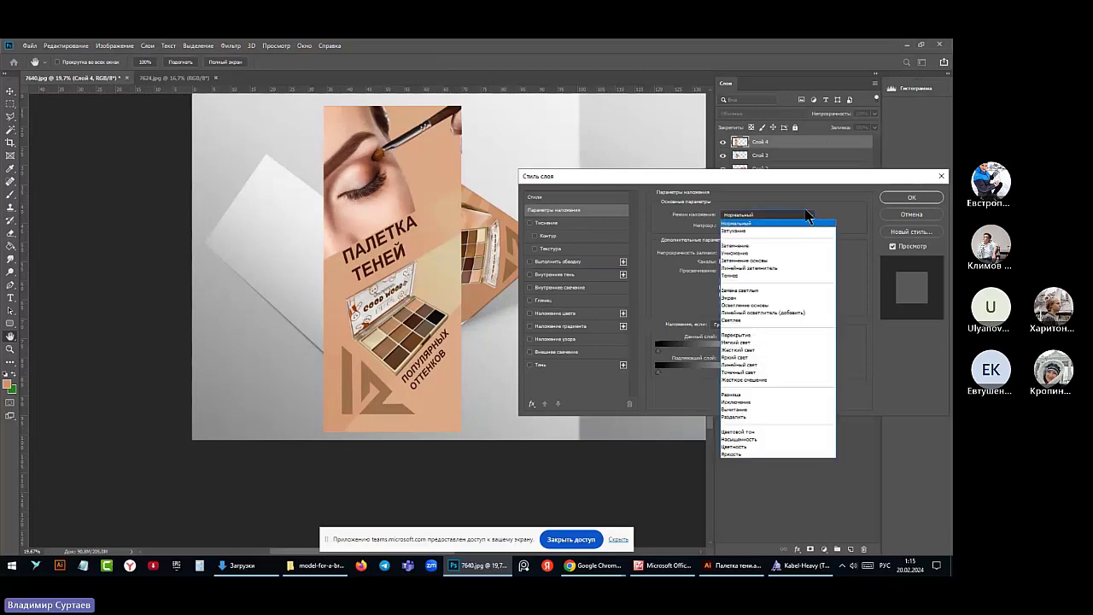
click(748, 253)
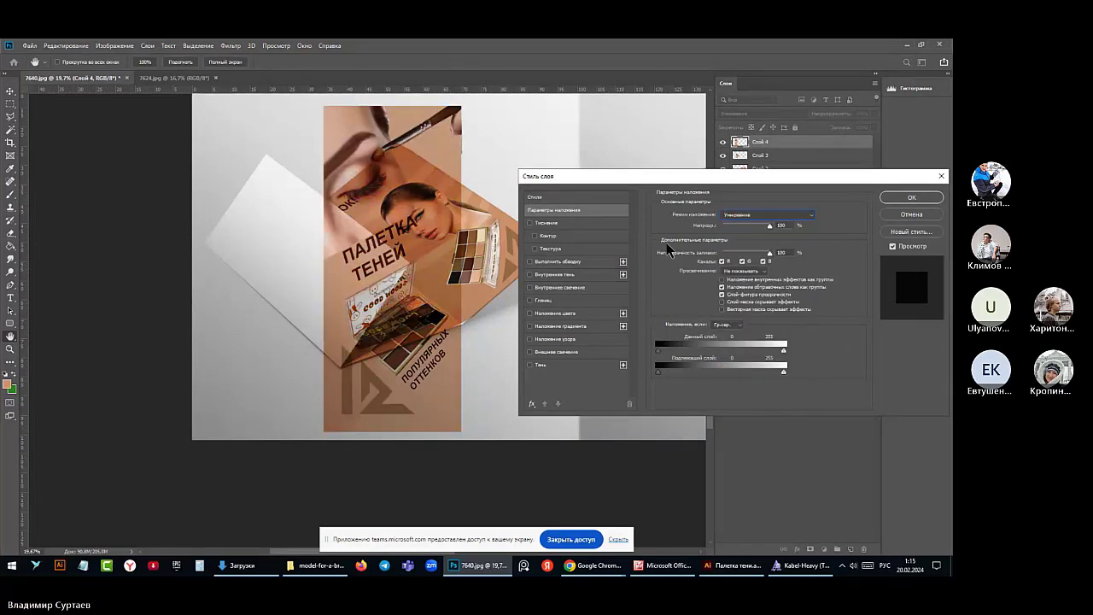
click(63, 46)
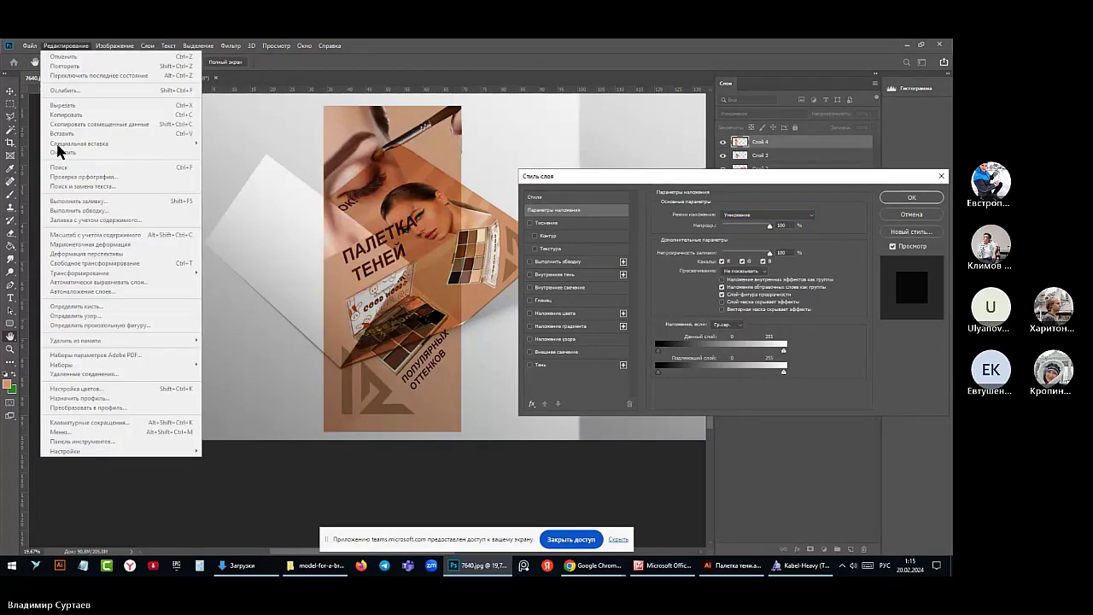
click(17, 98)
click(906, 198)
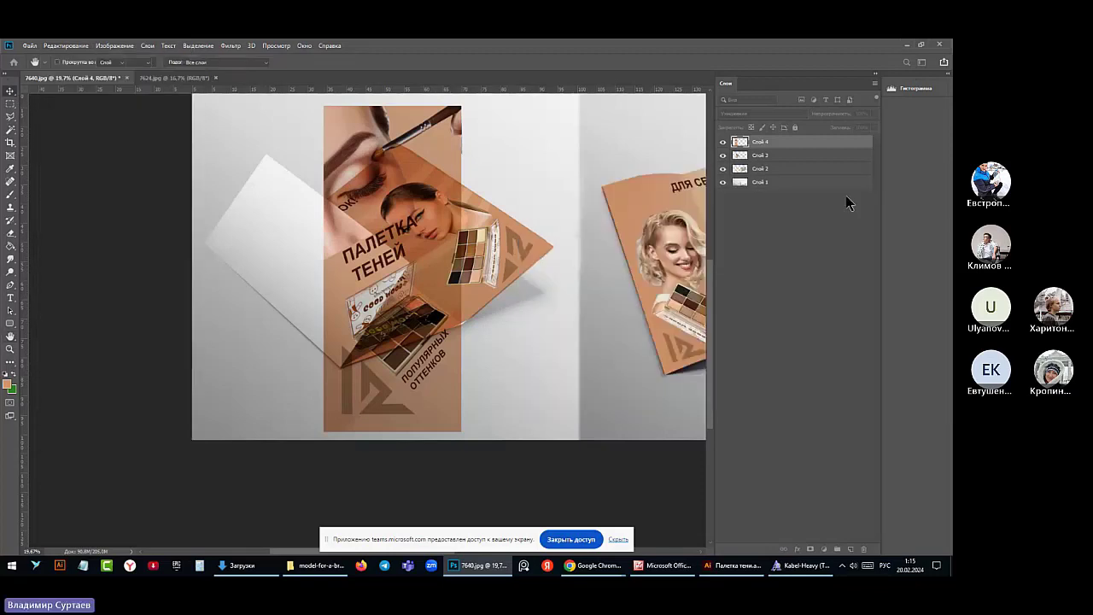
click(49, 46)
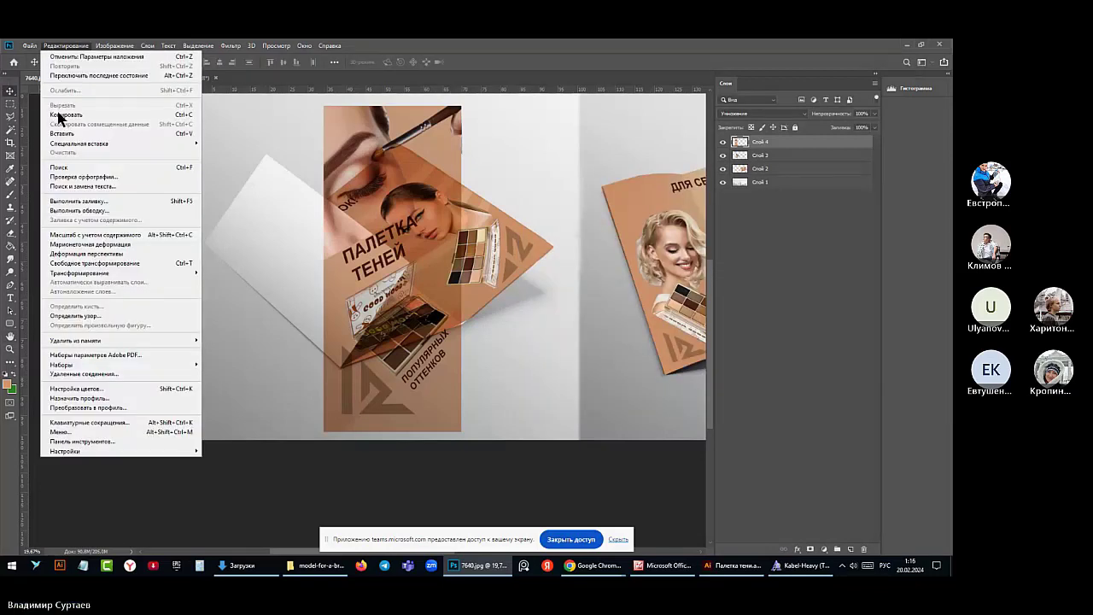
Distort the panel, dragging its four corners onto the folded left flap
mouse_move(61, 275)
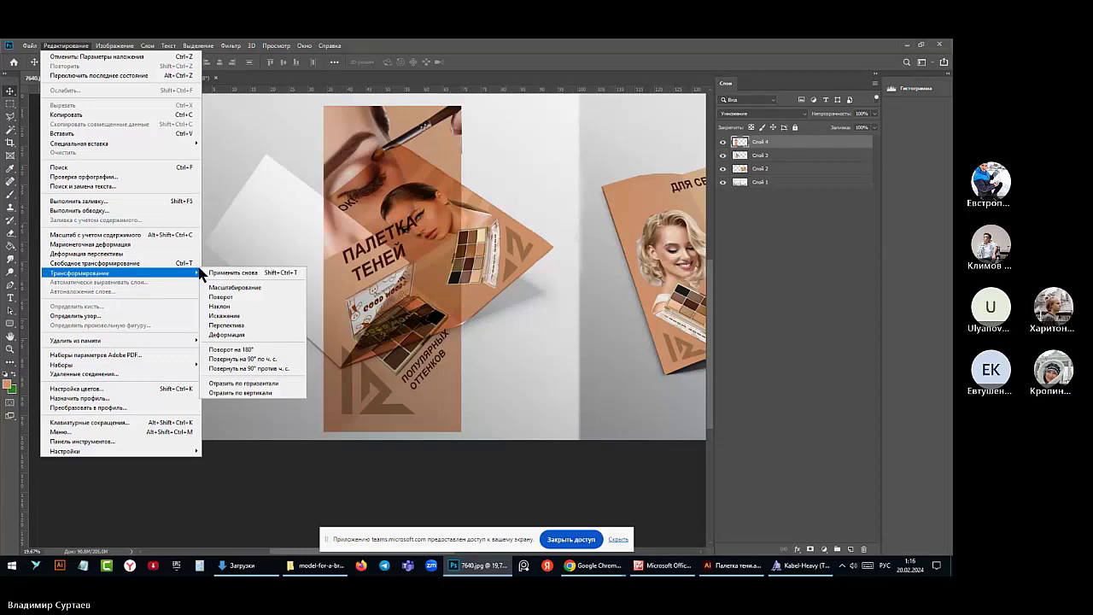
click(233, 314)
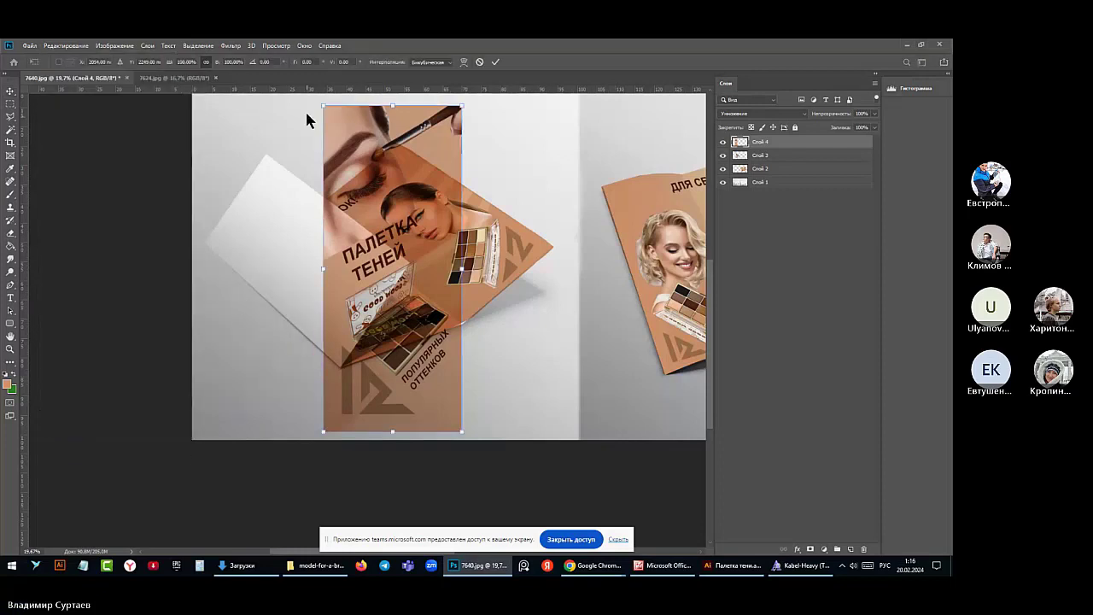
drag(325, 106, 205, 241)
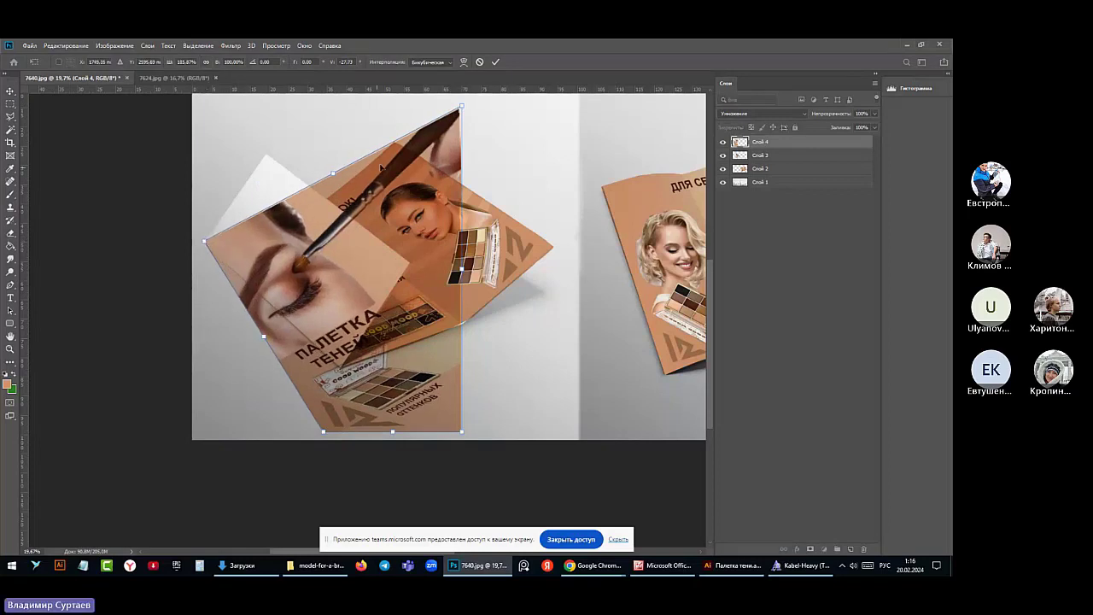
drag(462, 109, 267, 155)
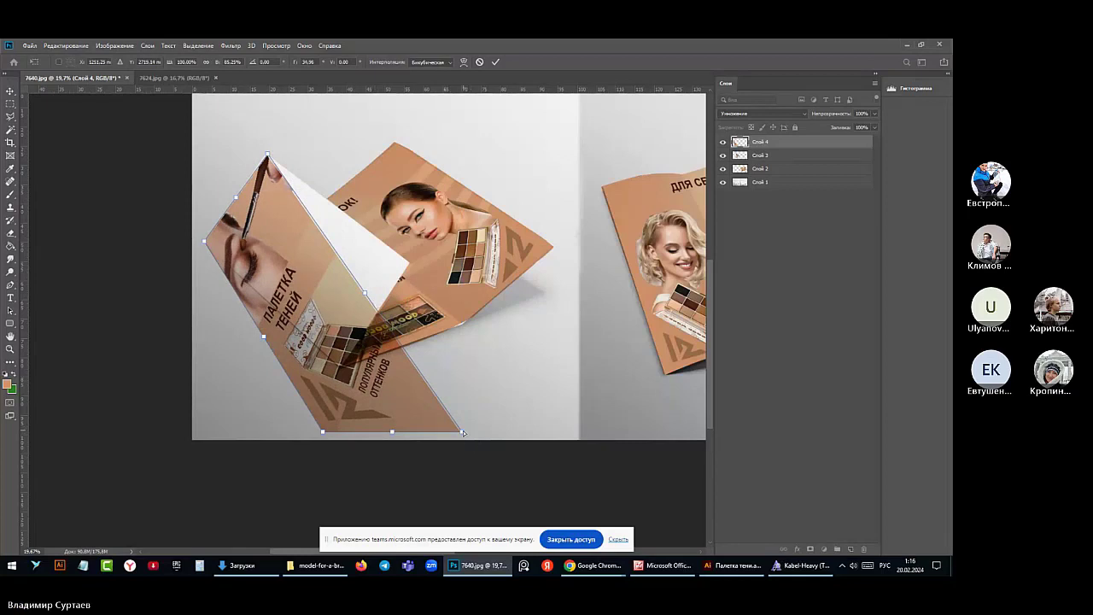
drag(462, 433, 410, 264)
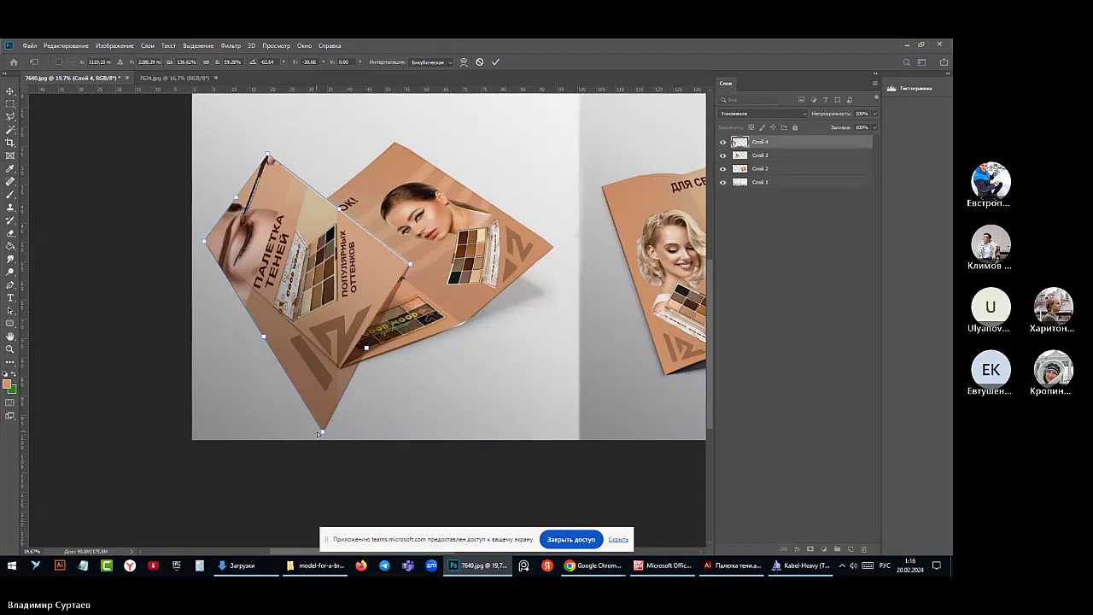
drag(323, 434, 340, 371)
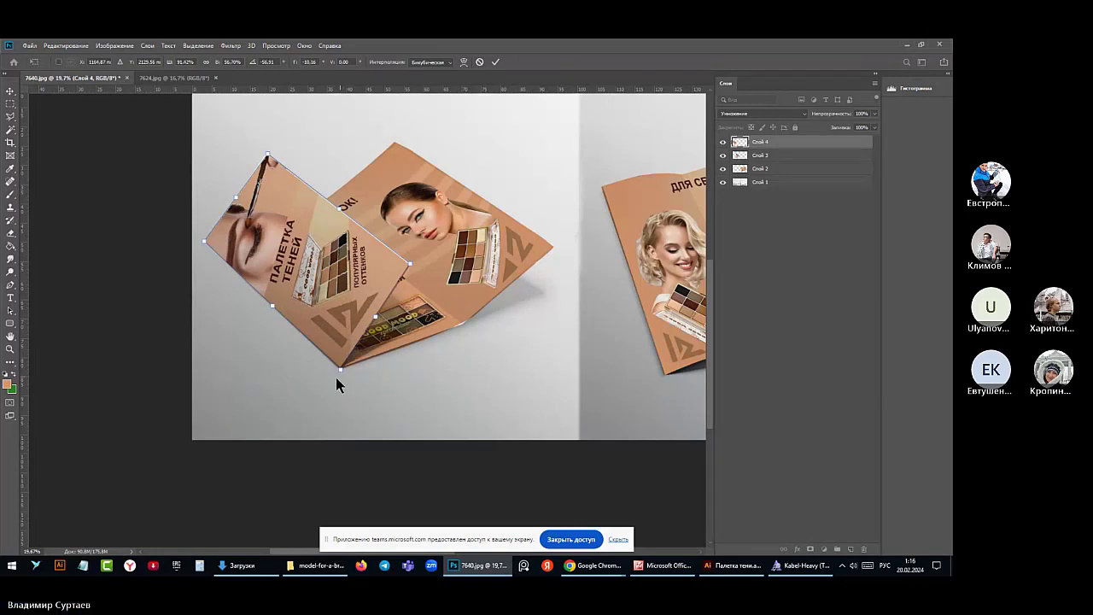
Apply the distortion, then undo it back to the upright strip
scroll(313, 408, up, 2)
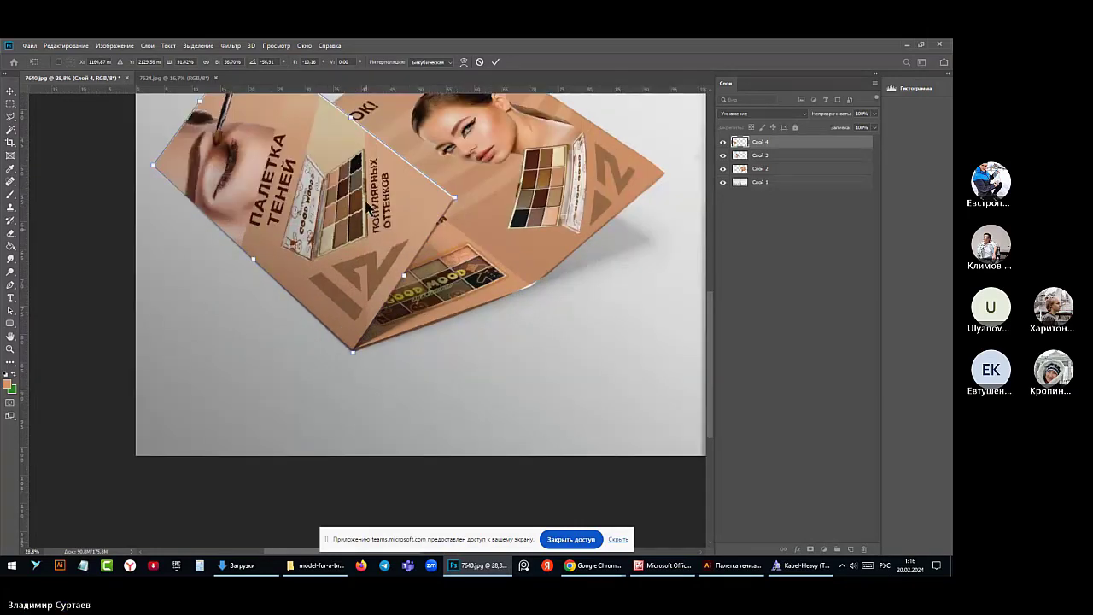
key(alt+space)
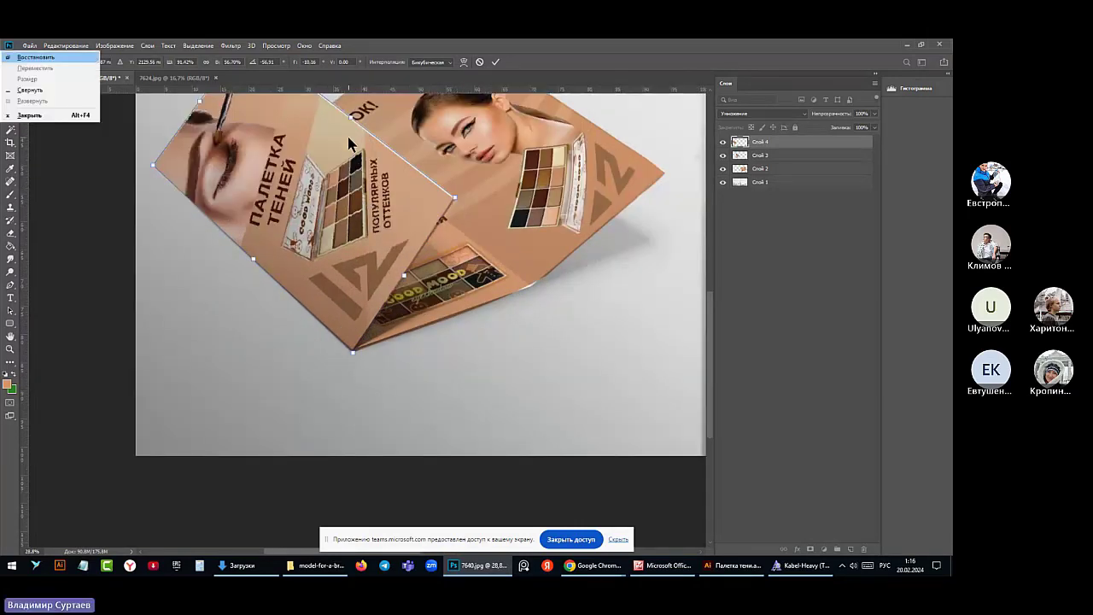
key(Escape)
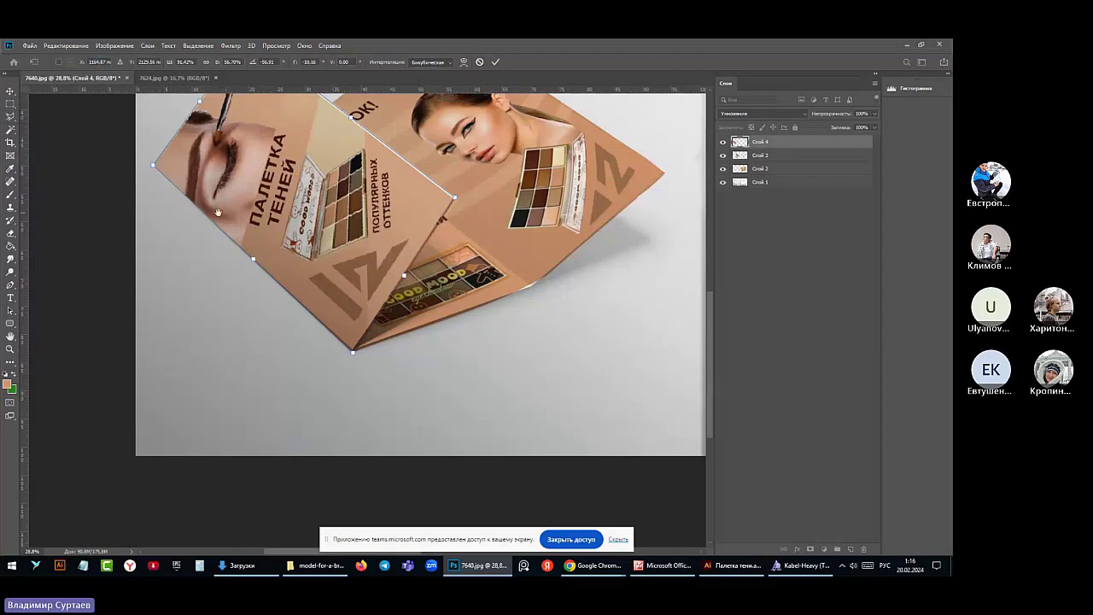
drag(216, 185, 248, 291)
key(Return)
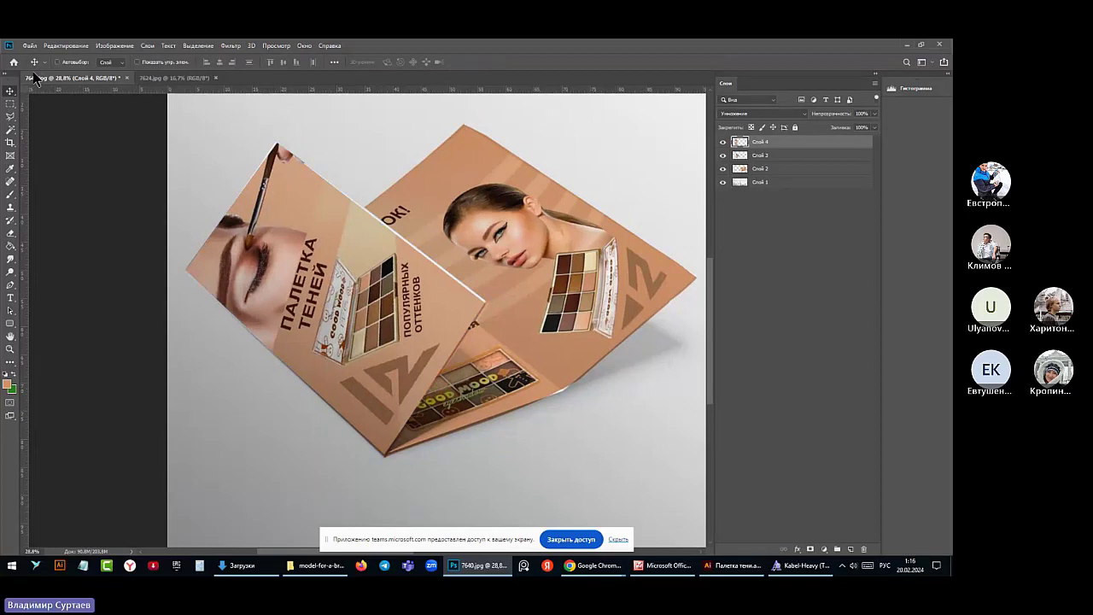
key(ctrl+z)
Start a Distort transform on Слой 4 and pull its top corners onto the left flap
scroll(159, 298, up, 1)
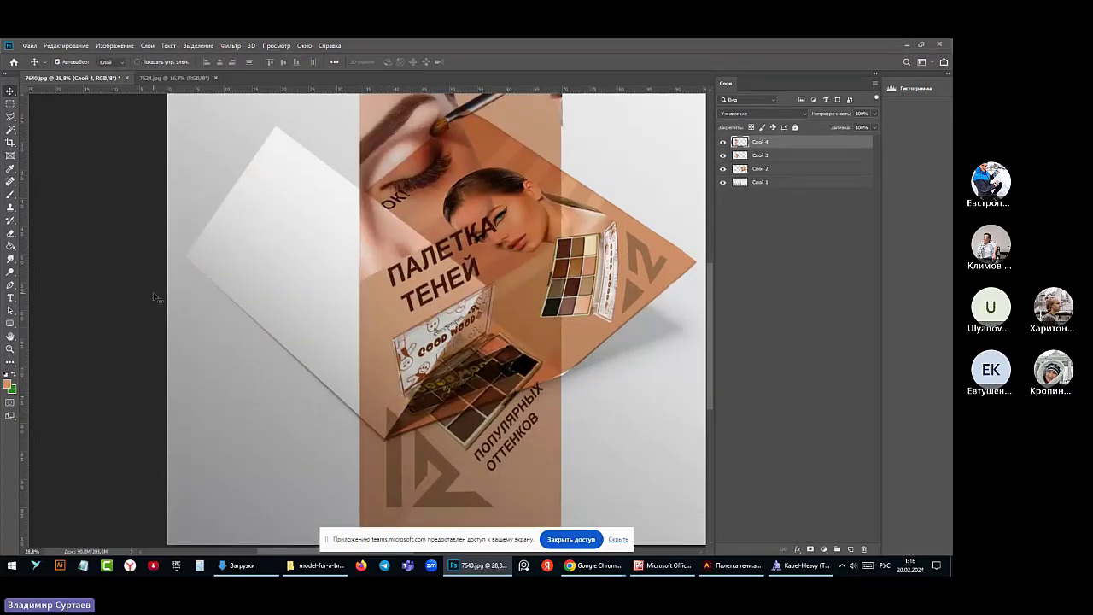
scroll(154, 297, up, 1)
scroll(155, 297, up, 1)
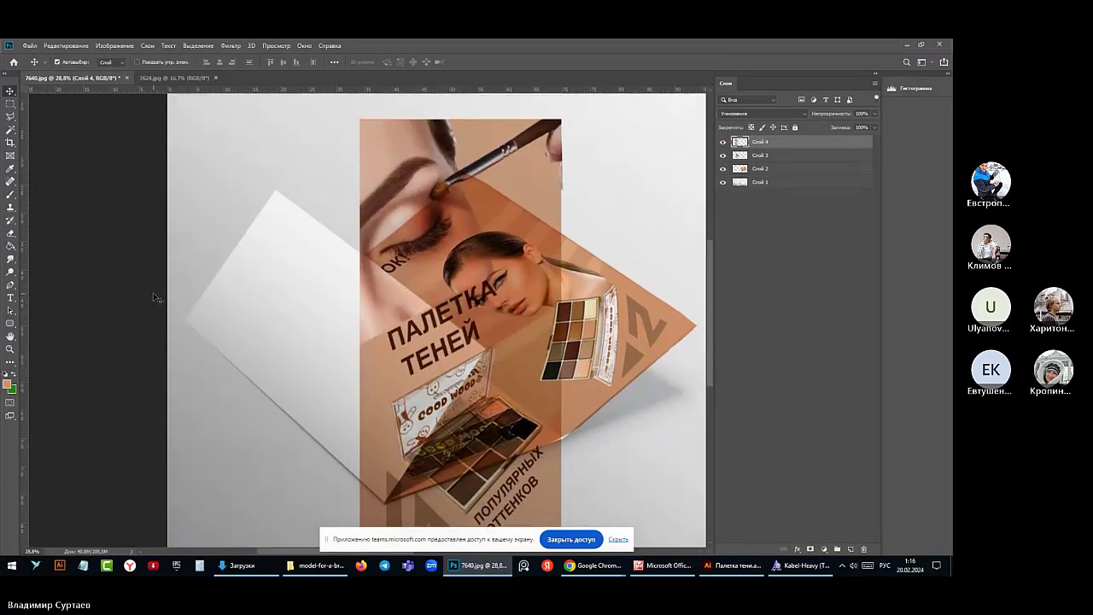
scroll(154, 298, up, 2)
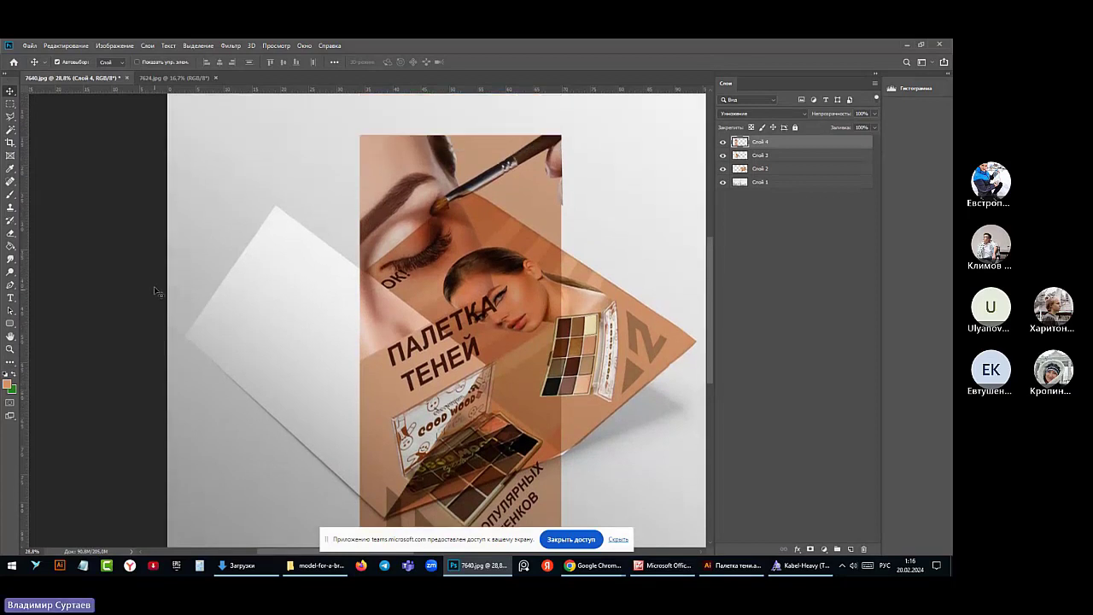
click(51, 45)
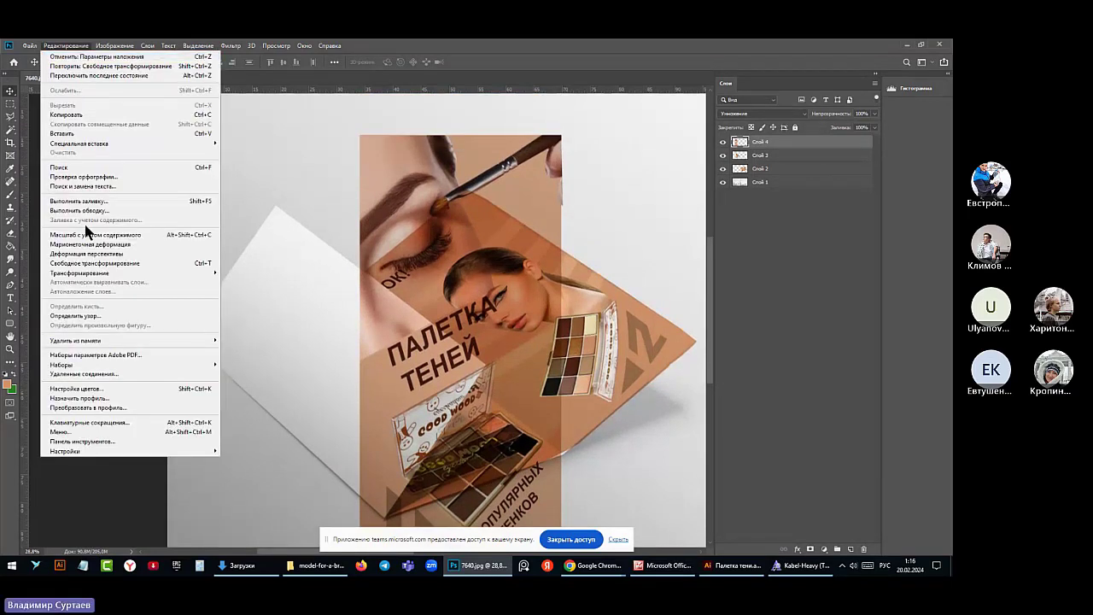
mouse_move(79, 272)
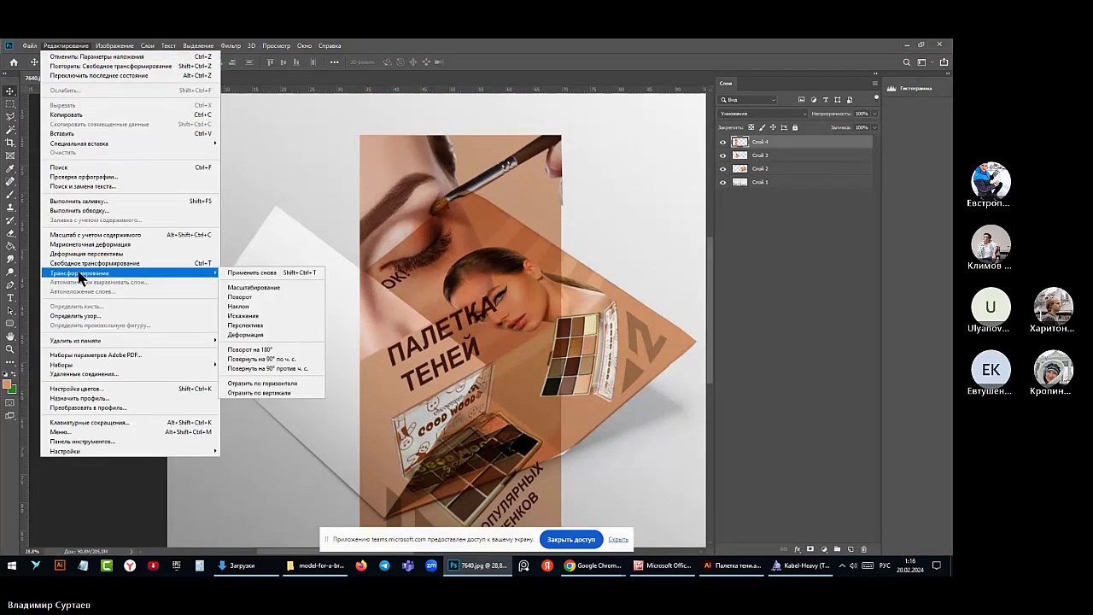
click(256, 316)
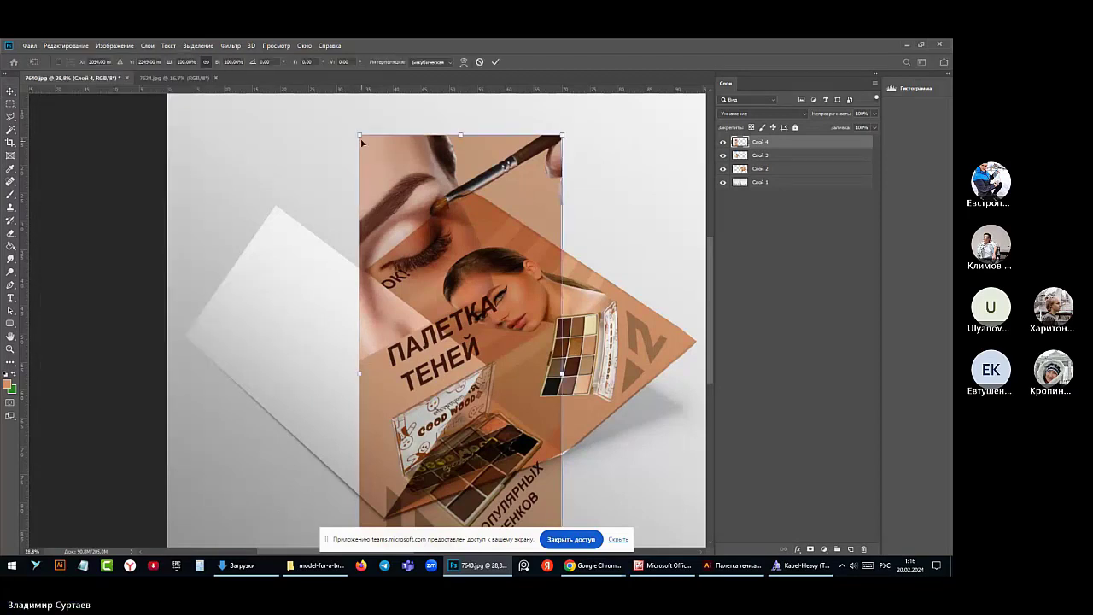
drag(360, 136, 185, 335)
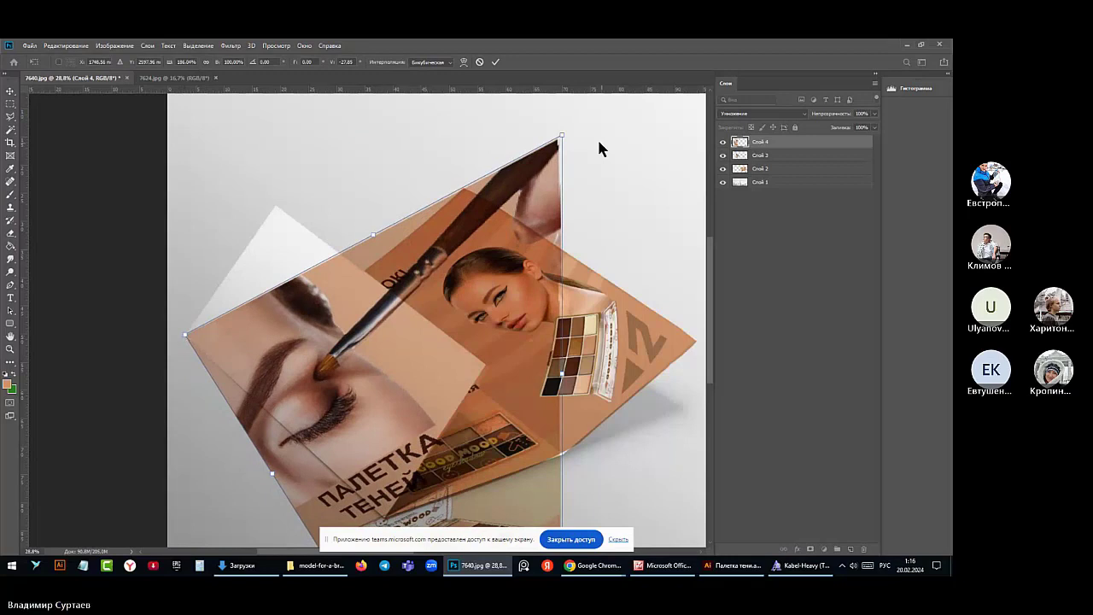
drag(562, 137, 277, 207)
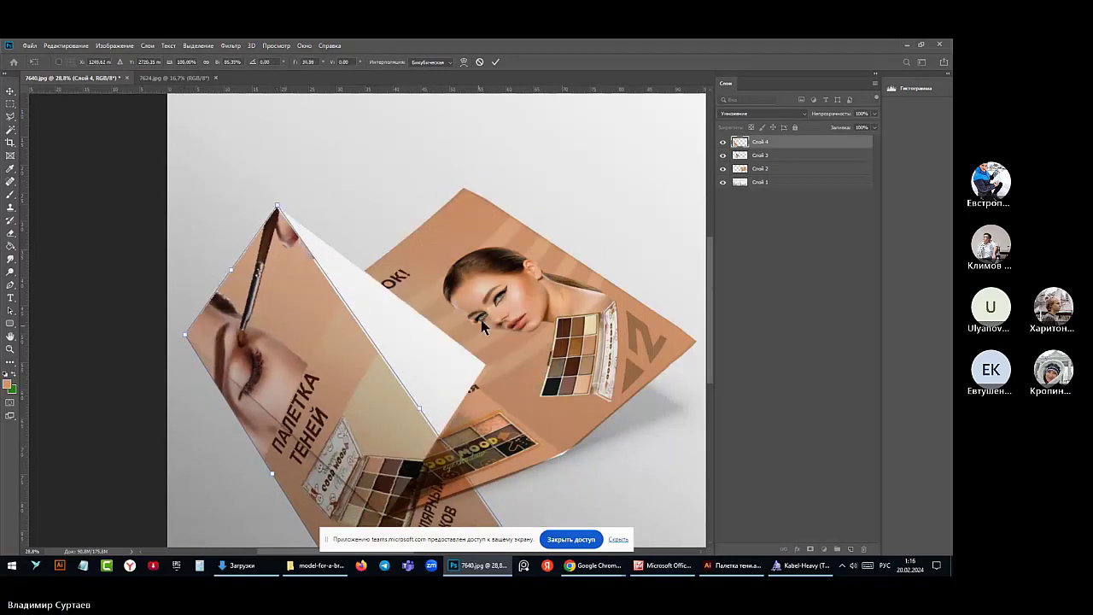
Drag the panel's bottom corners onto the fold and the left flap's lower point
scroll(481, 319, down, 2)
scroll(451, 278, down, 4)
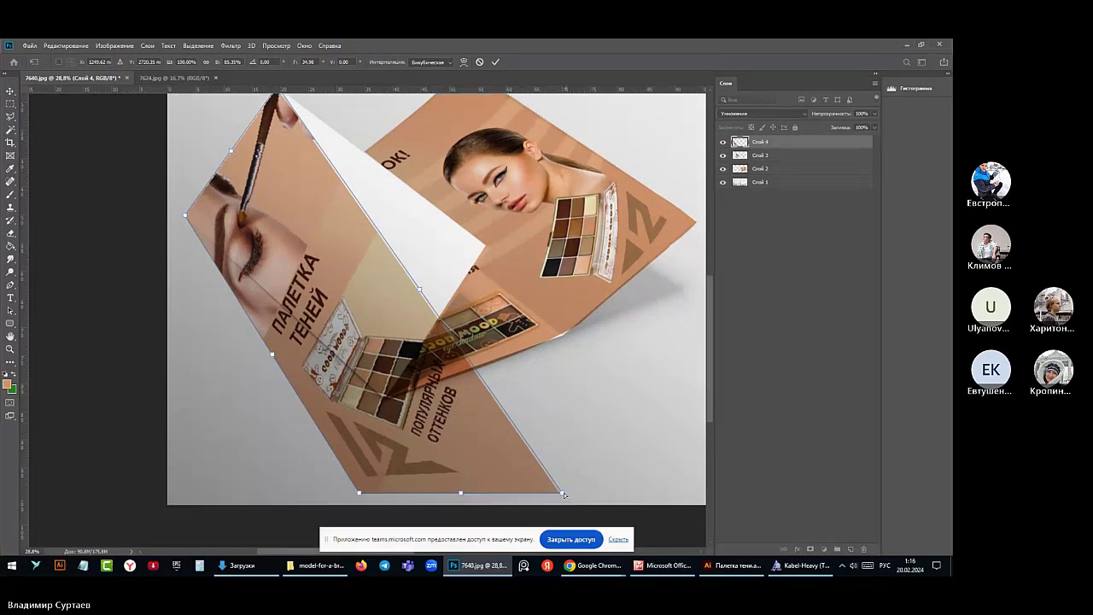
drag(564, 494, 487, 247)
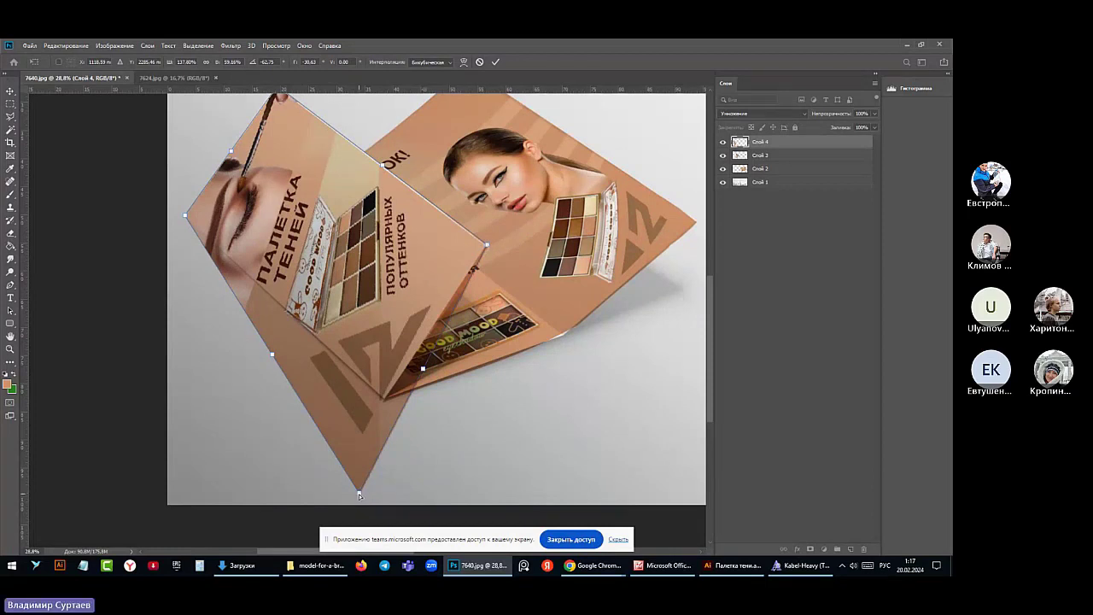
drag(358, 494, 385, 398)
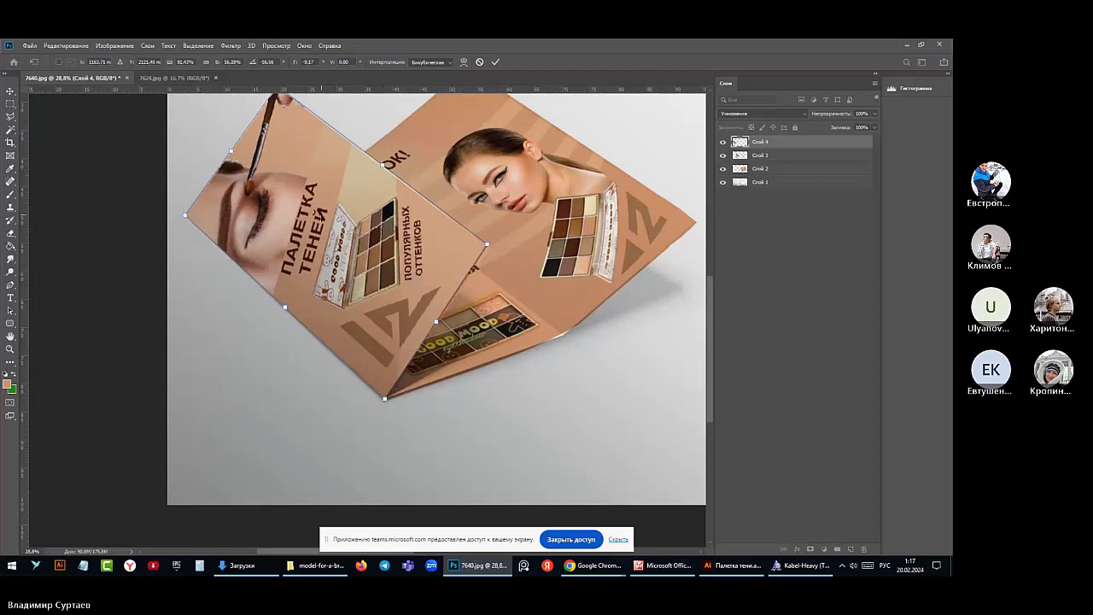
scroll(302, 213, down, 3)
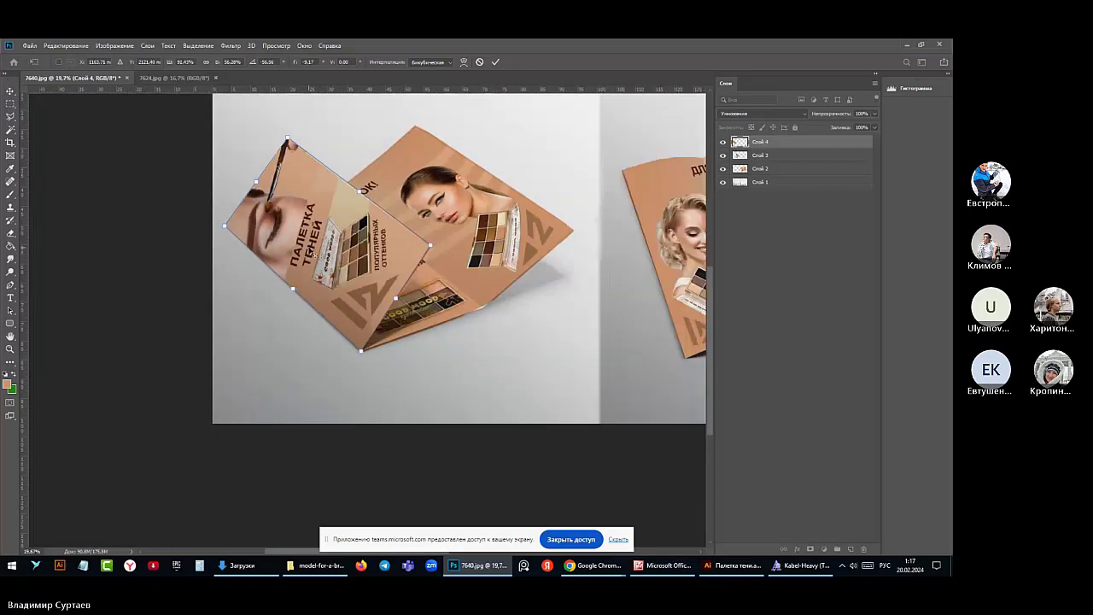
Commit the Distort on the «Палетка теней» panel and zoom out to view both mockups
click(9, 94)
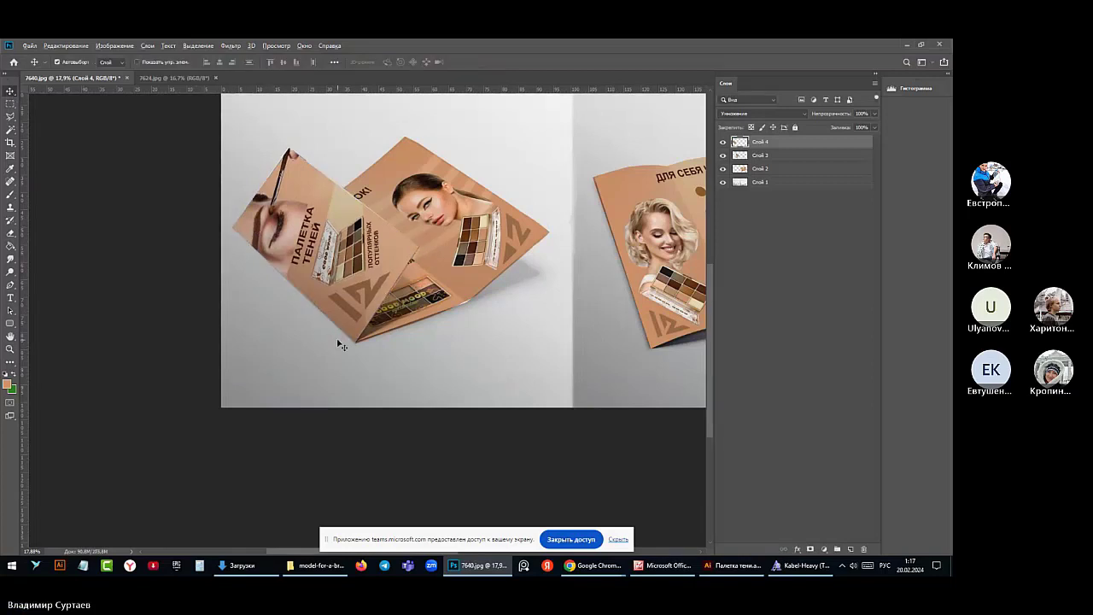
scroll(339, 344, down, 3)
scroll(339, 344, down, 2)
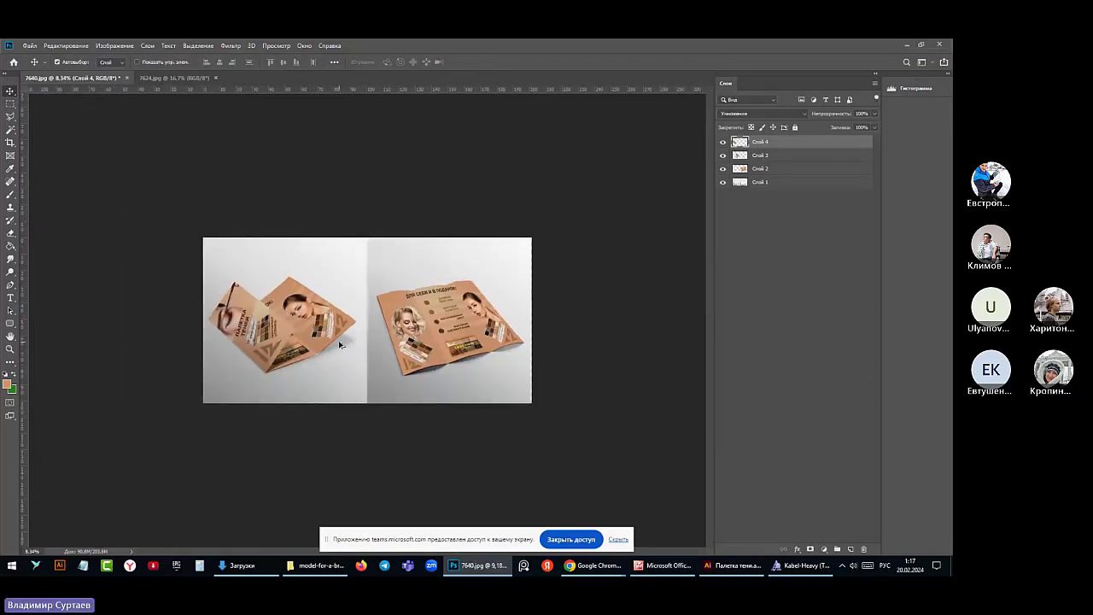
scroll(237, 320, up, 1)
scroll(238, 320, up, 1)
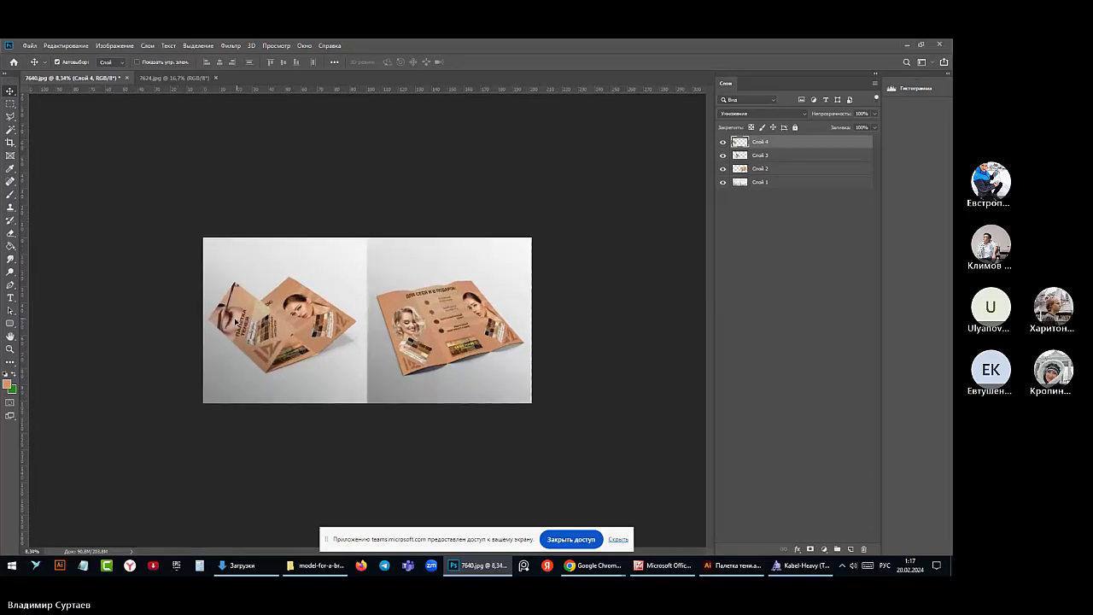
scroll(225, 316, up, 3)
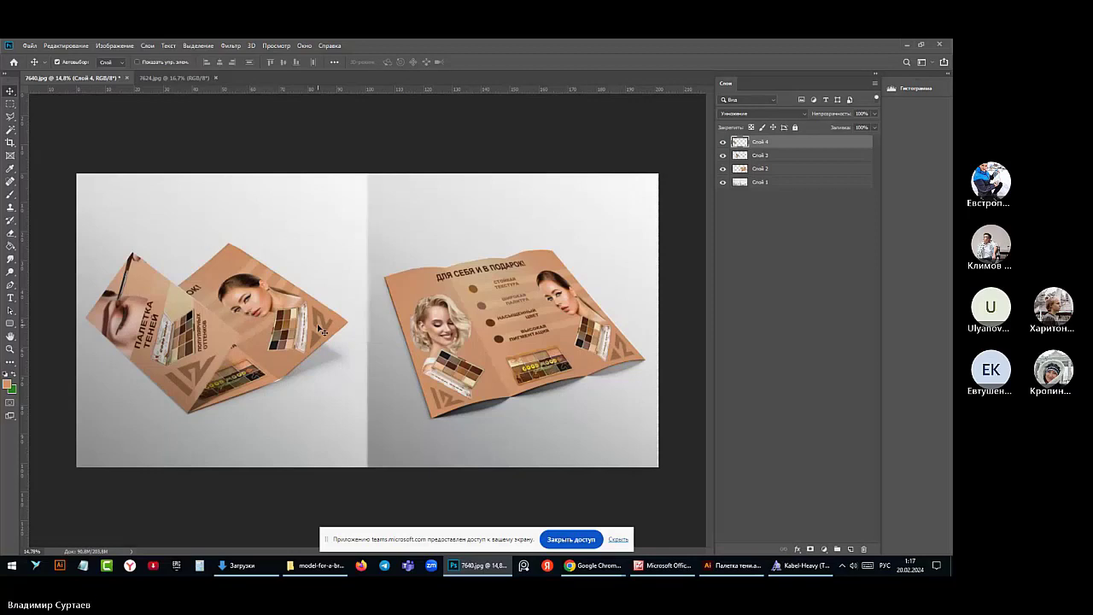
scroll(316, 333, down, 2)
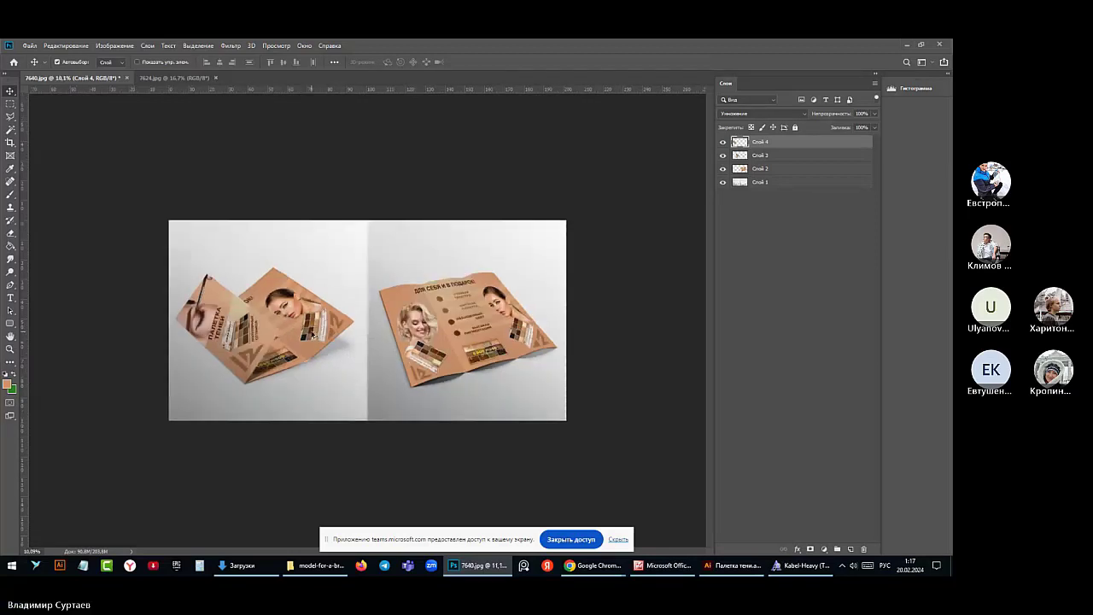
scroll(313, 335, down, 2)
scroll(220, 362, up, 3)
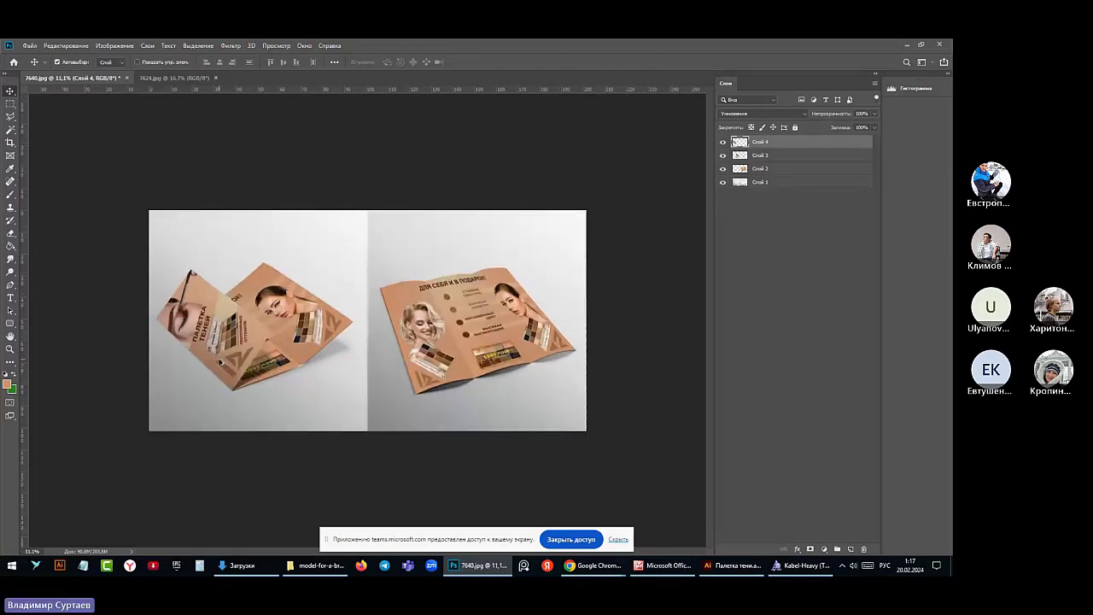
With Слой 3 selected, trace a polygonal lasso outline around the left folded brochure
click(786, 173)
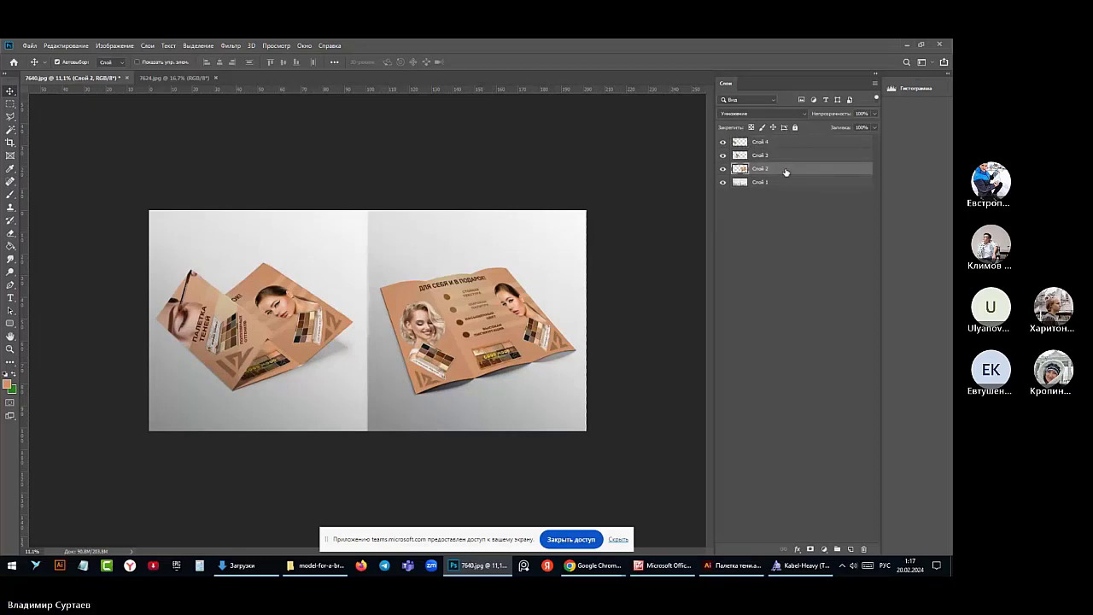
click(791, 159)
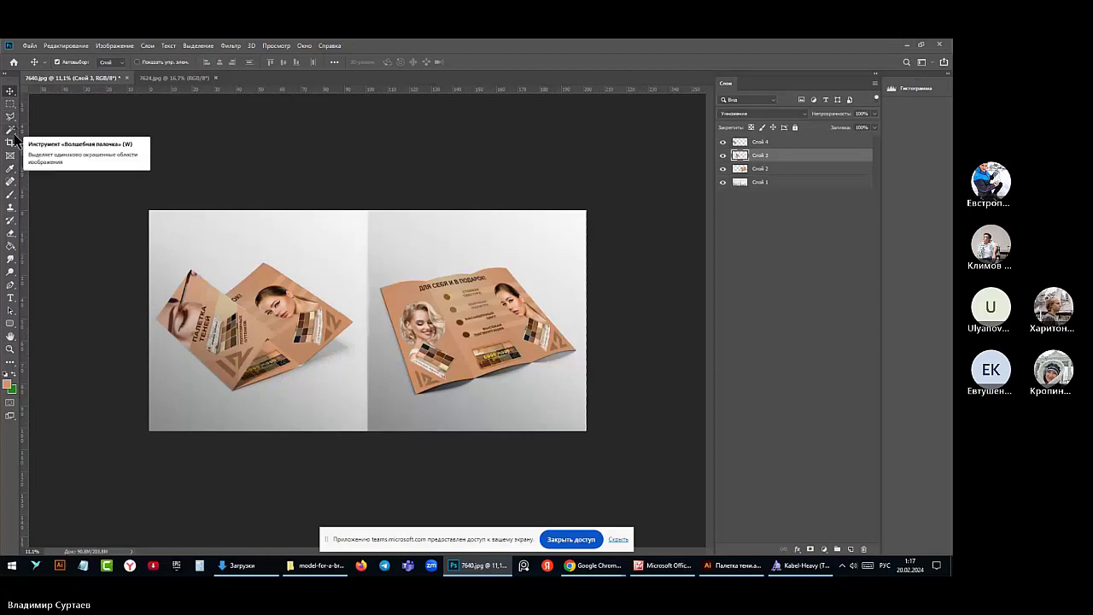
click(10, 118)
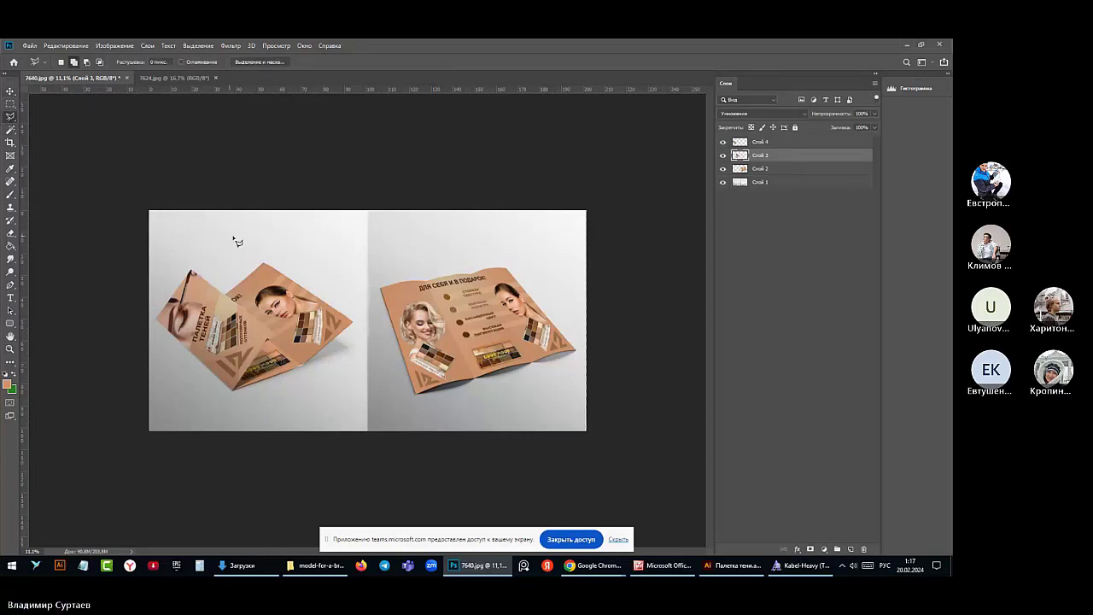
click(278, 230)
click(173, 321)
click(233, 389)
click(252, 409)
click(364, 338)
click(359, 282)
double_click(278, 232)
On a new layer, fill the selection with brown #785F4E sampled from the brochure
click(851, 549)
click(12, 247)
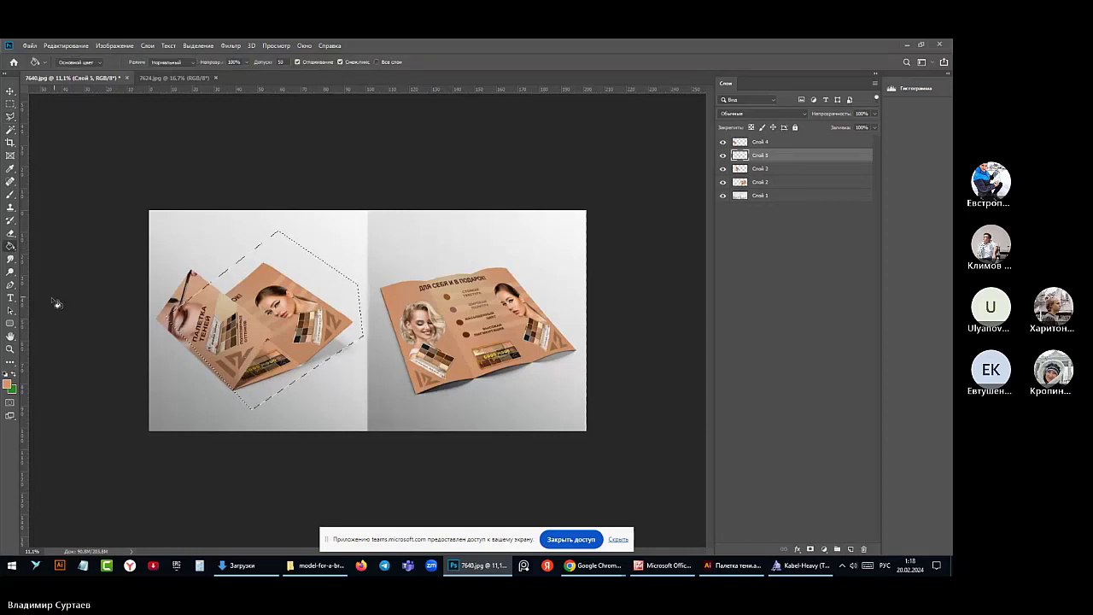
click(8, 385)
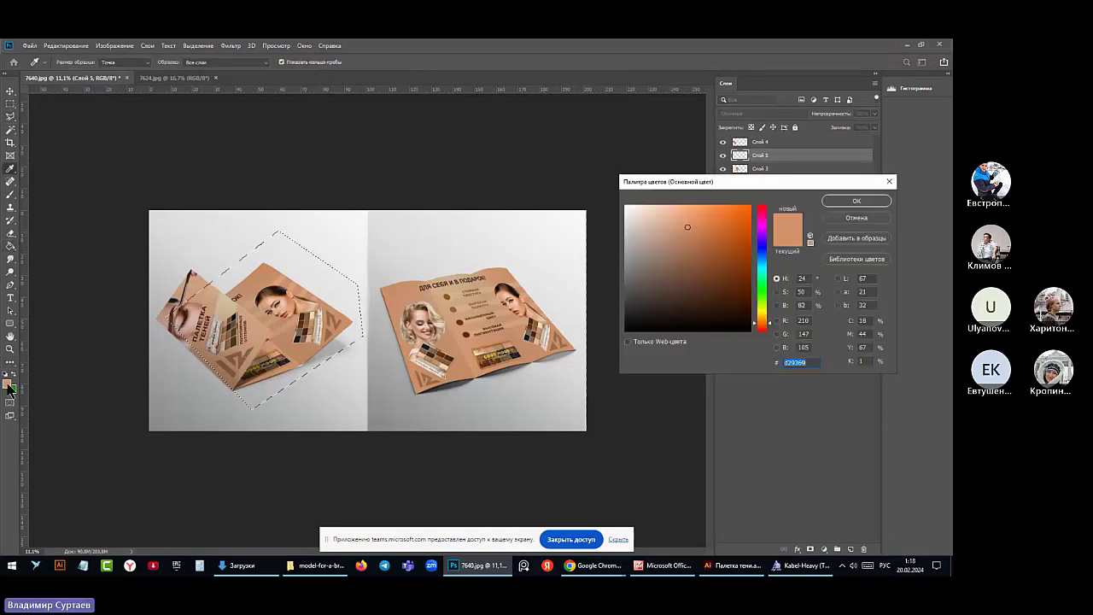
click(334, 272)
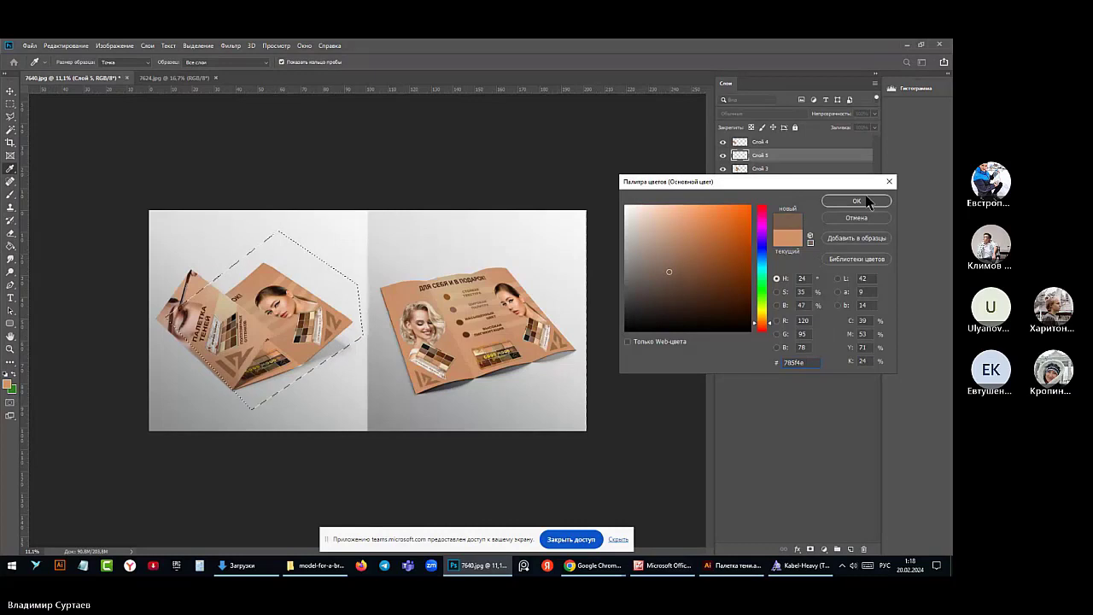
click(857, 201)
click(342, 300)
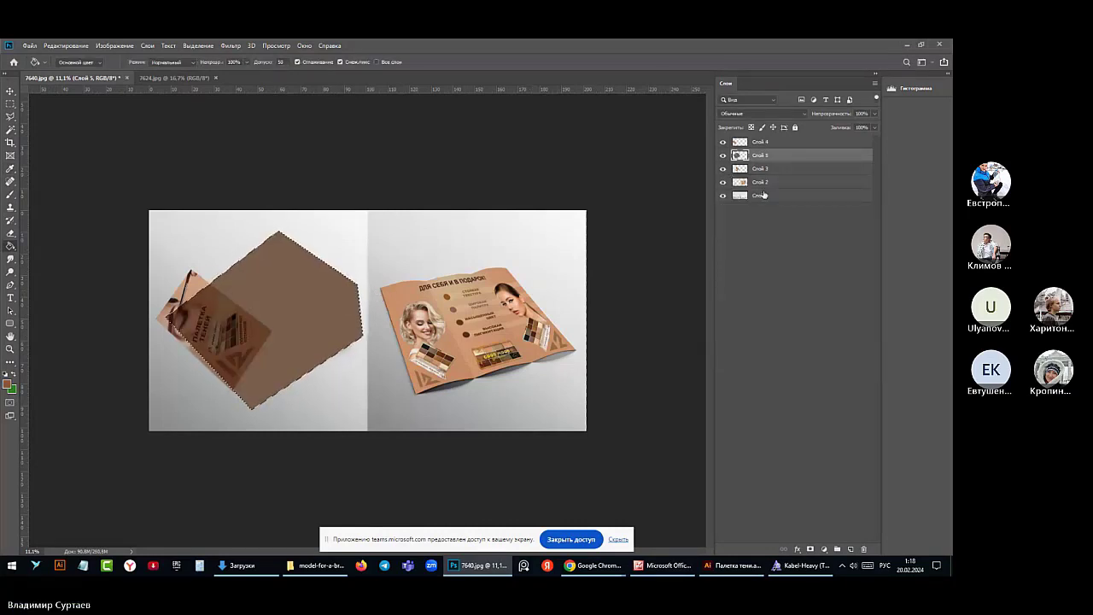
Set Слой 5's blend mode to Перекрытие (Overlay) in Layer Style
right_click(795, 158)
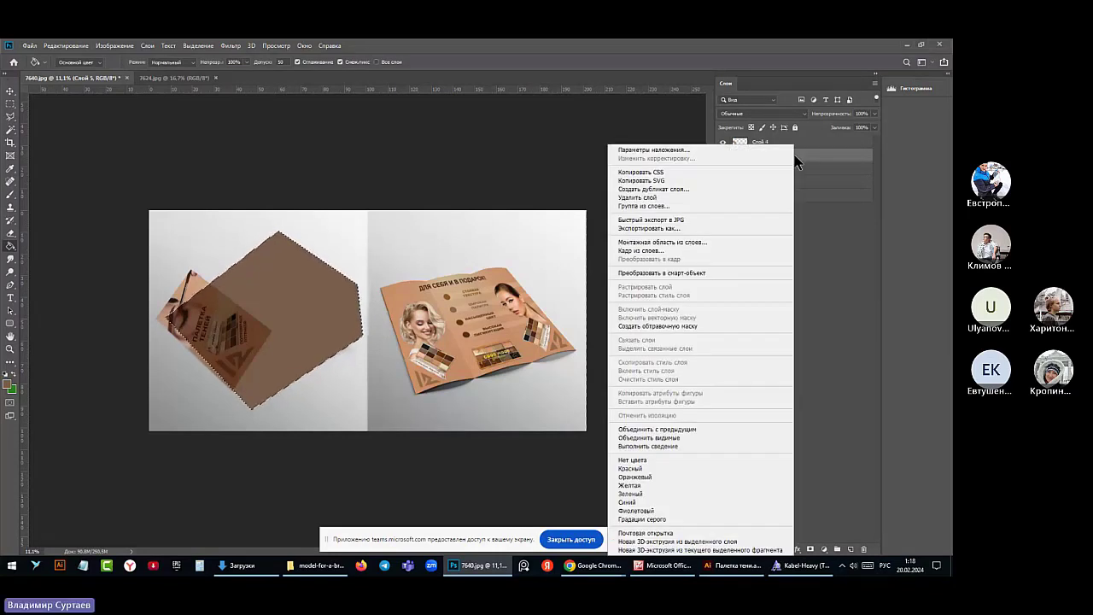
click(825, 156)
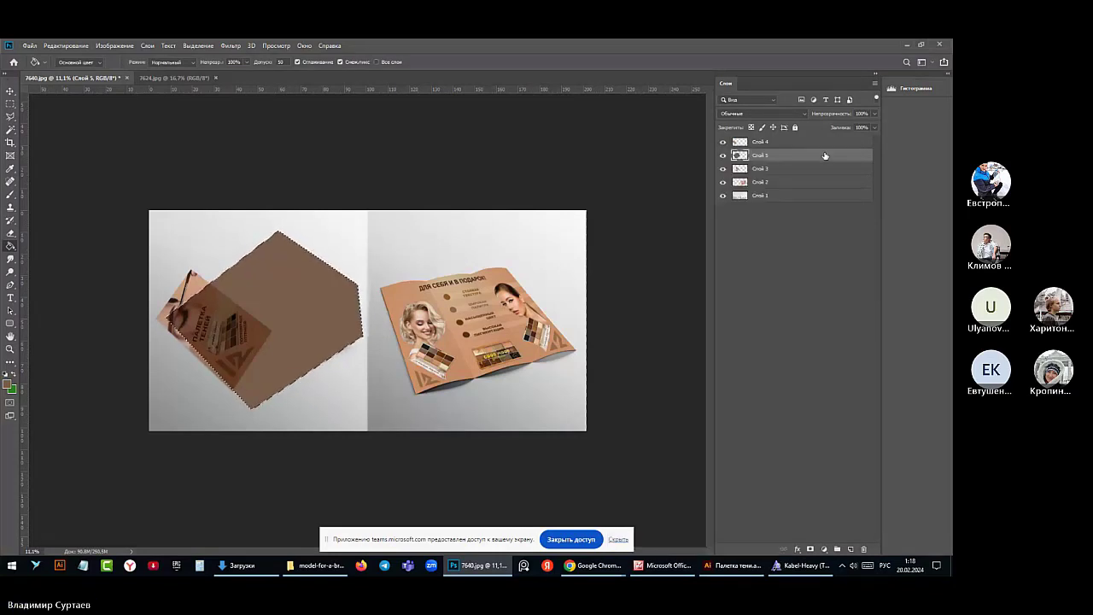
double_click(825, 155)
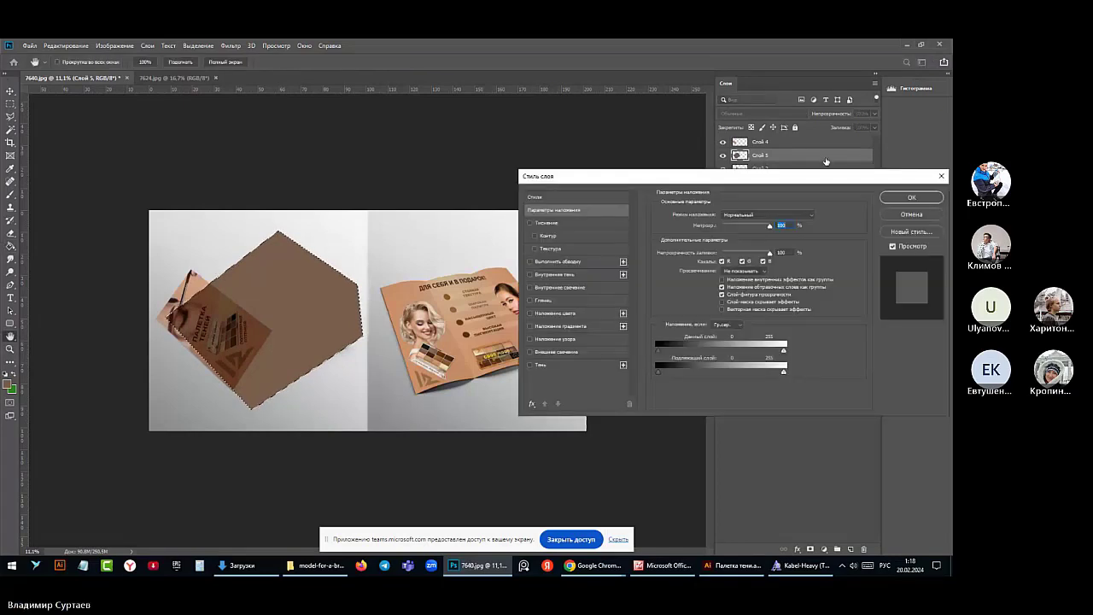
click(808, 216)
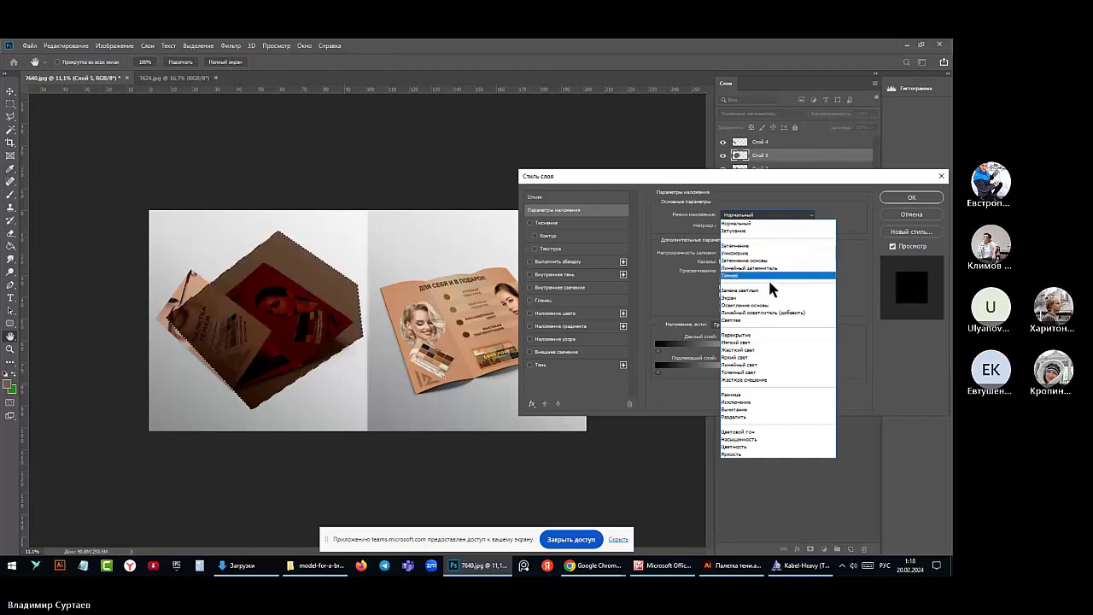
click(751, 336)
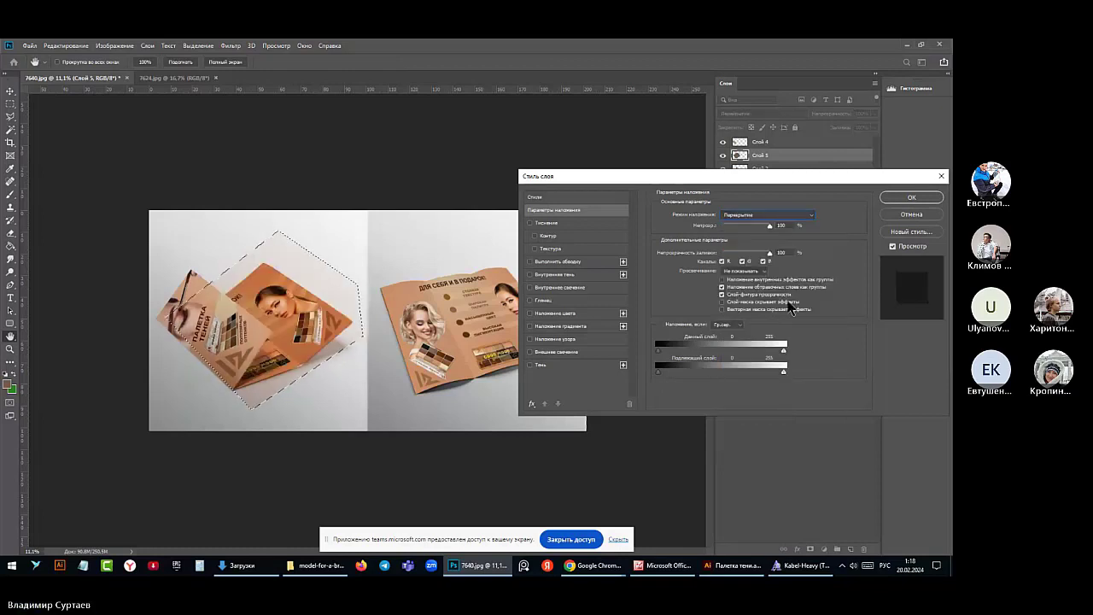
click(899, 200)
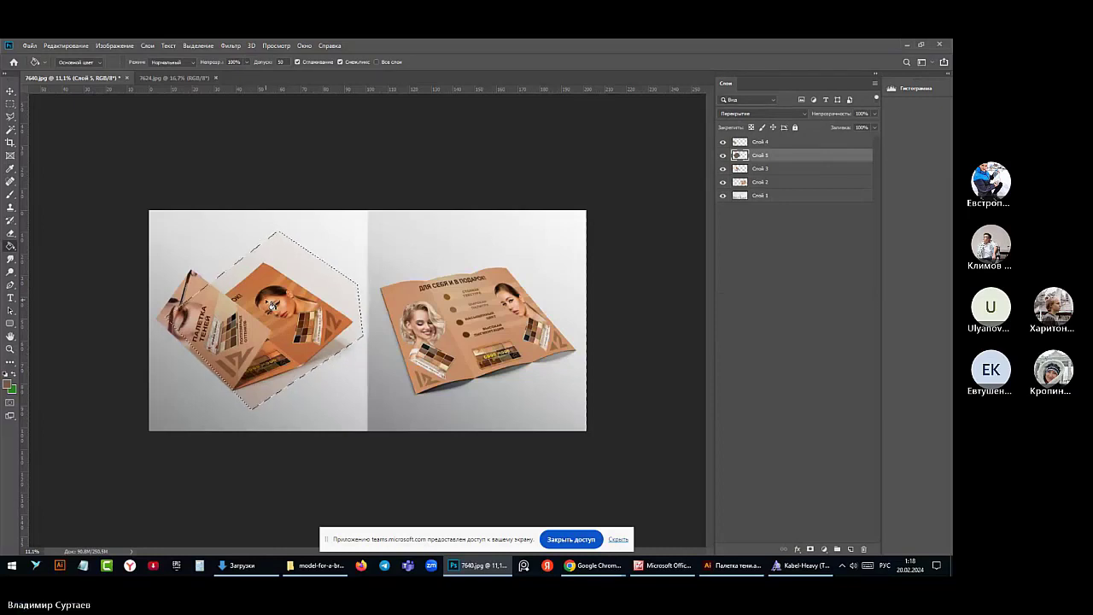
Deselect the outline and switch to the Eraser tool
click(198, 46)
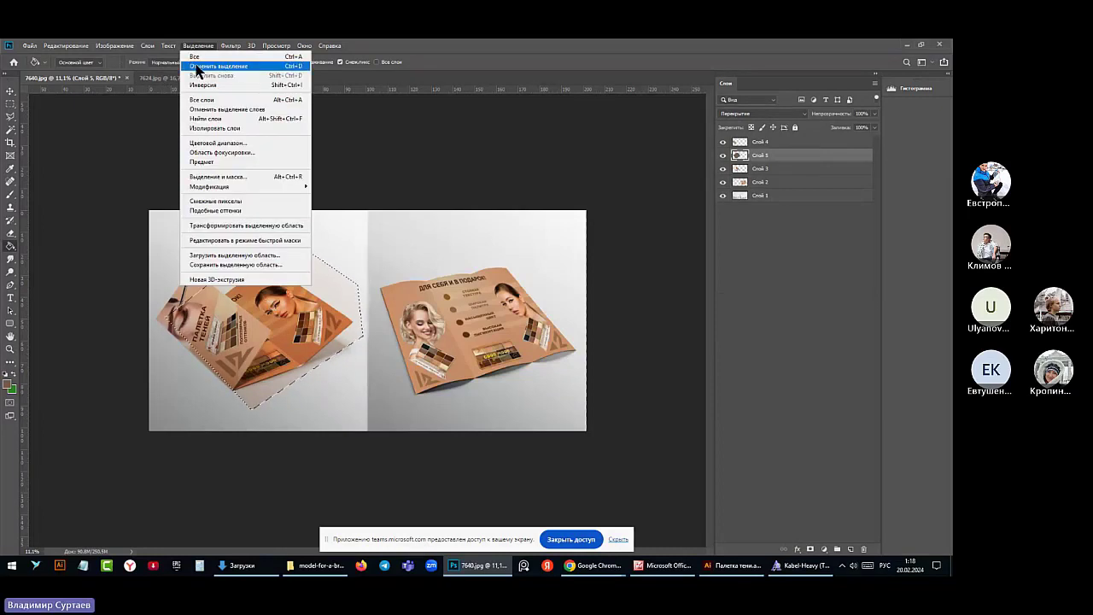
click(195, 66)
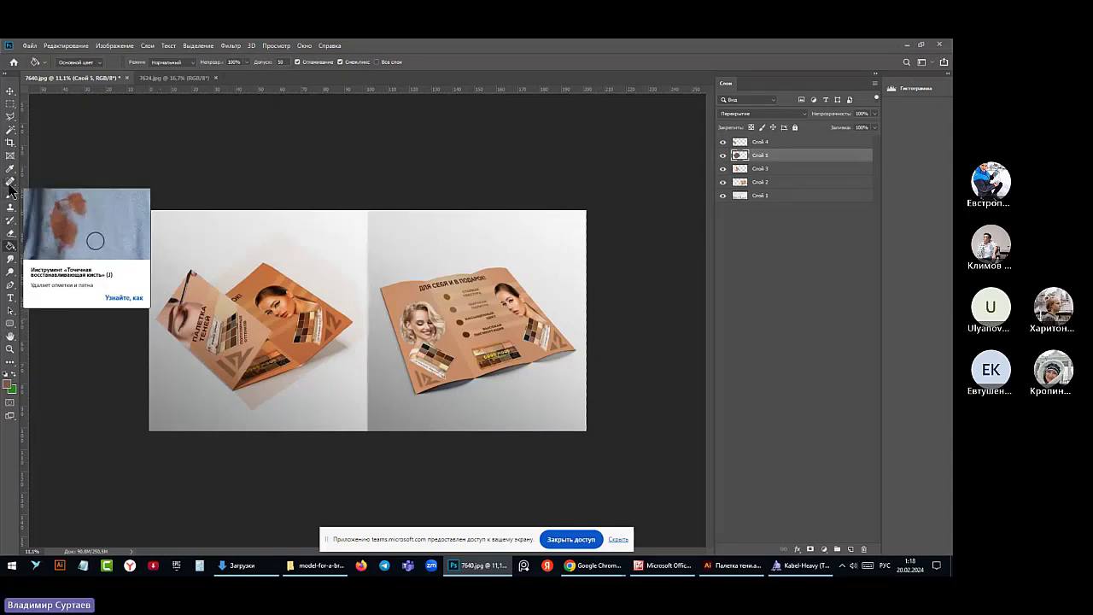
click(12, 233)
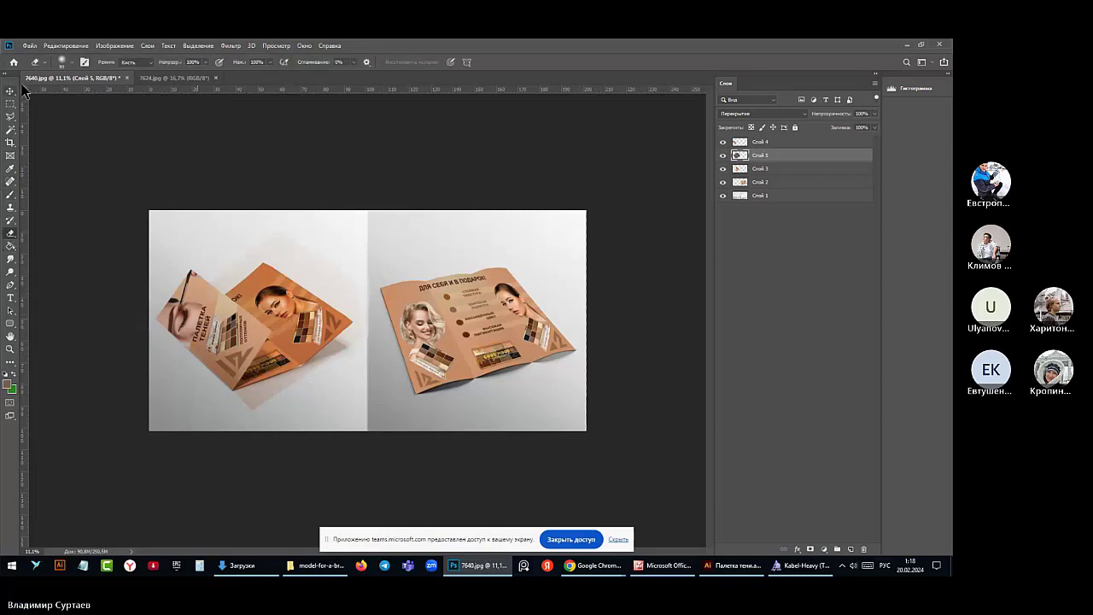
Set the eraser brush to 152 px and its opacity to 67%
click(72, 64)
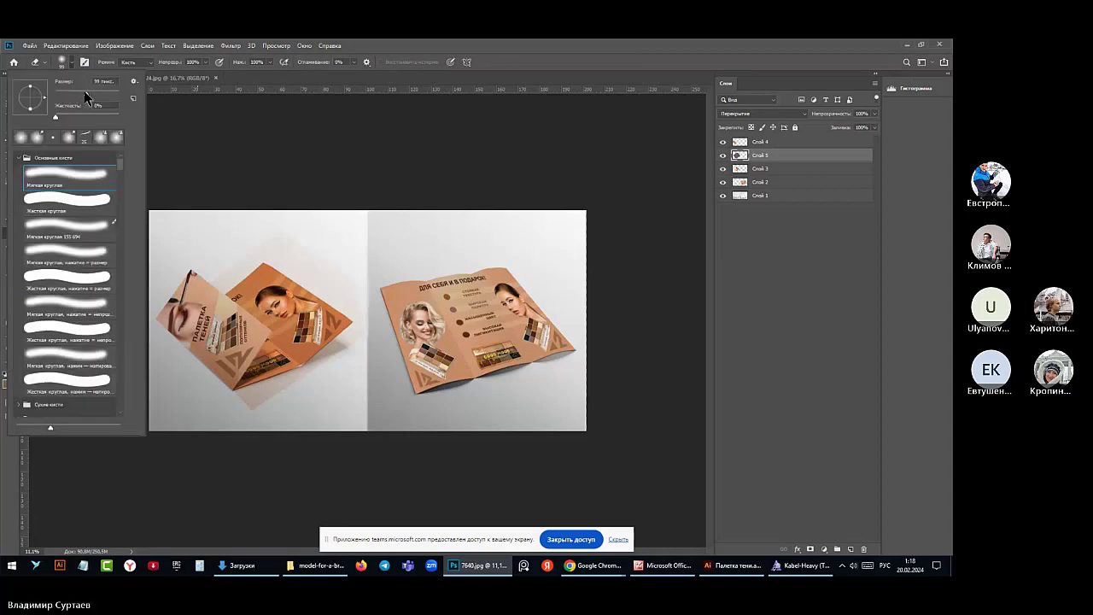
drag(83, 91, 94, 94)
click(344, 404)
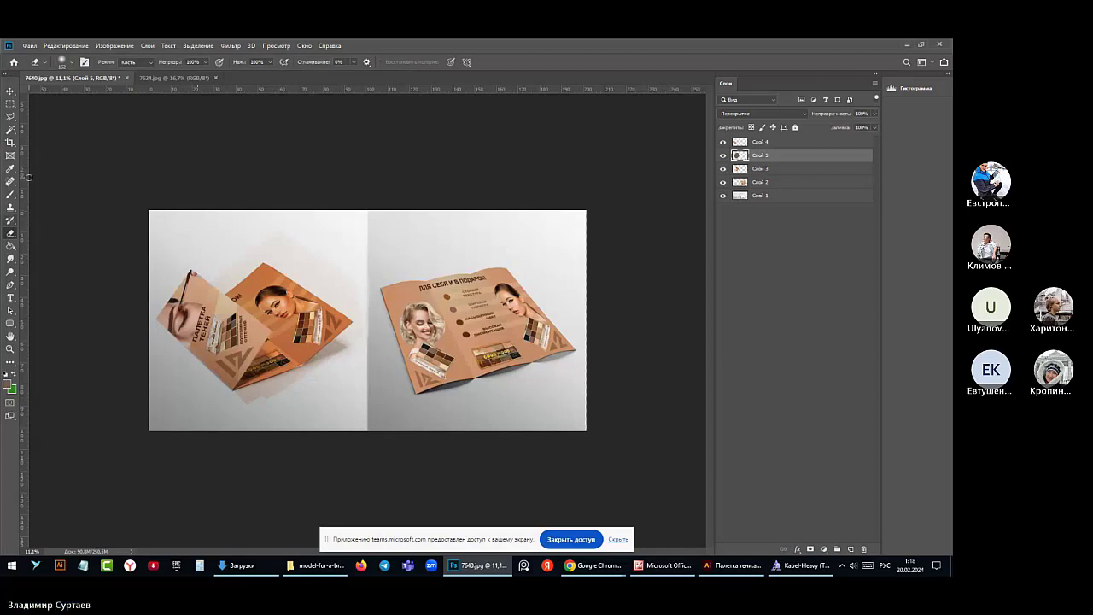
click(206, 62)
drag(207, 73, 191, 74)
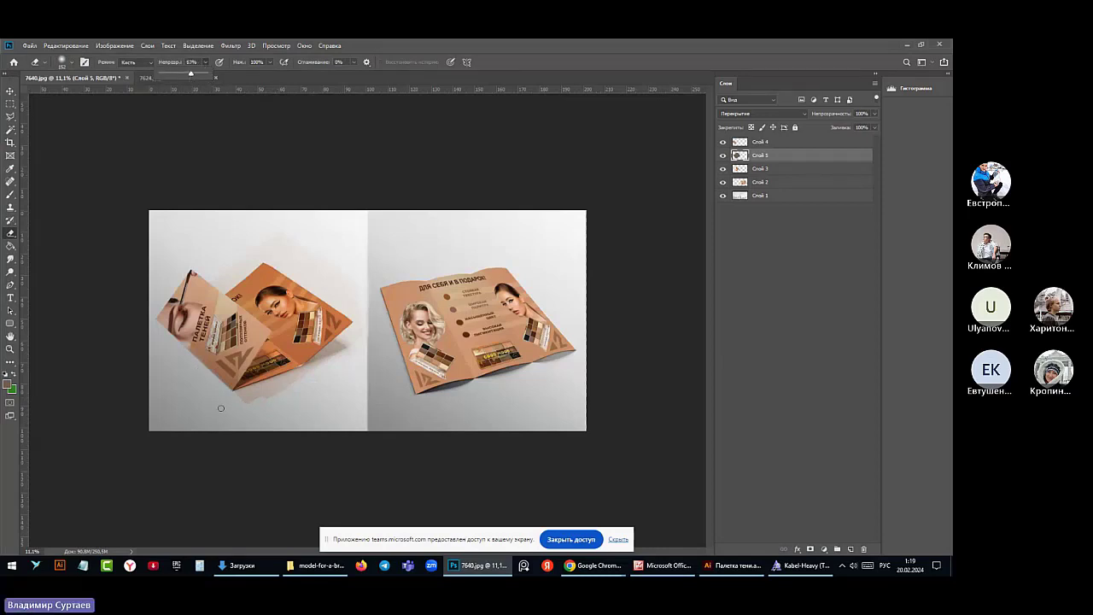
click(297, 389)
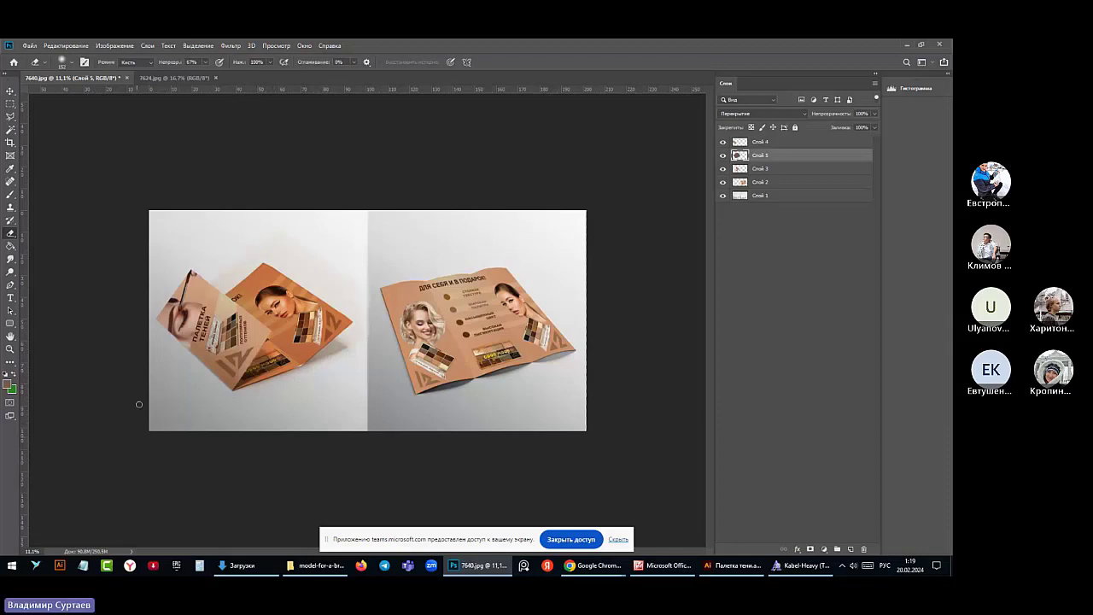
Scroll the view and select the bottom layer, Слой 1
scroll(313, 402, down, 3)
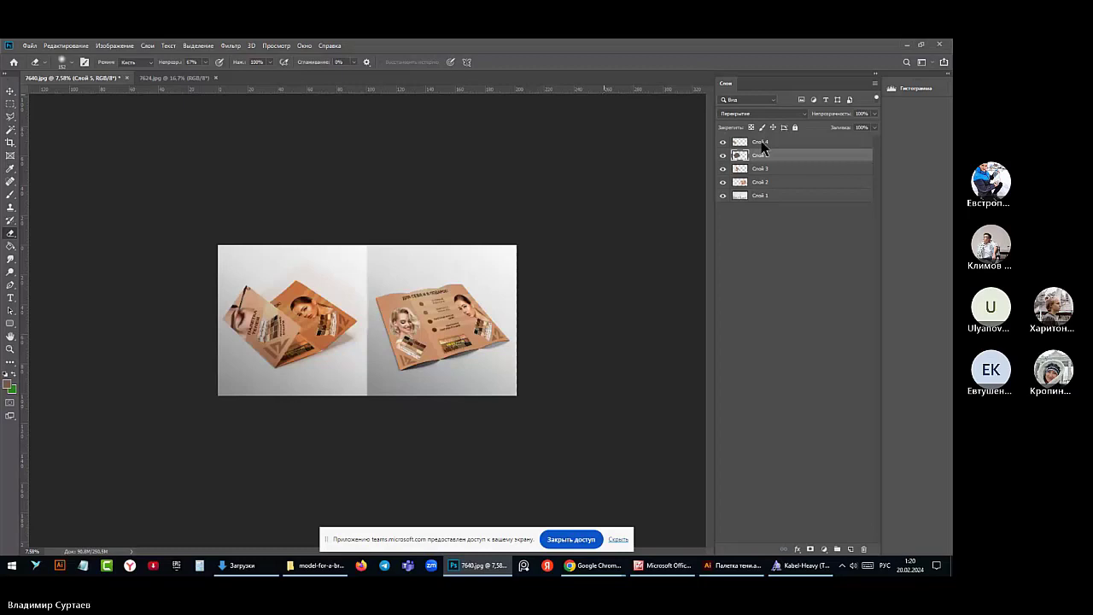
click(793, 196)
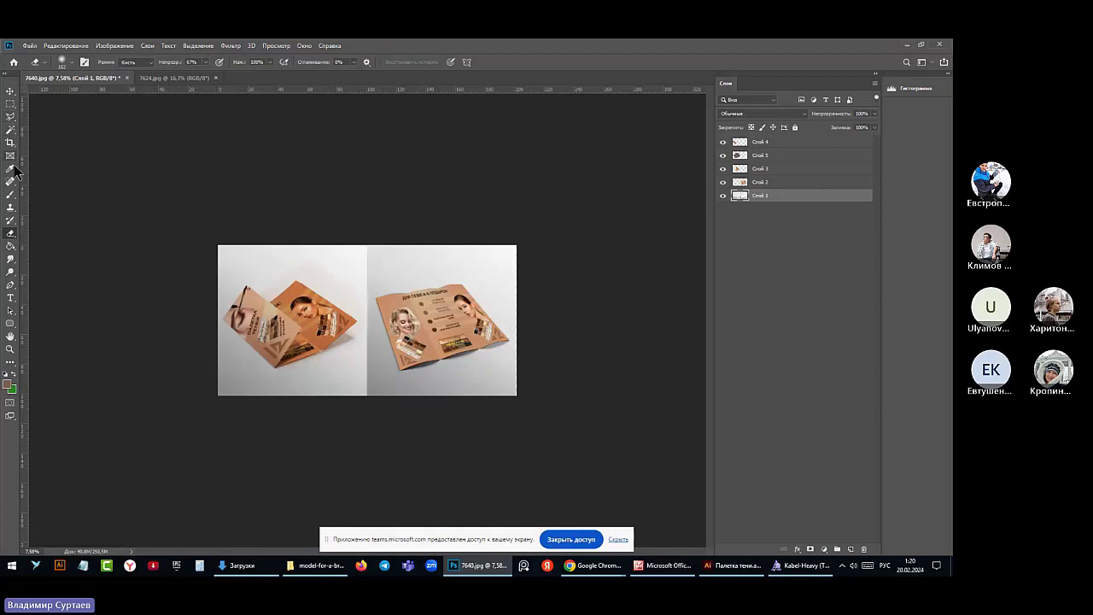
Draw a rectangle with the Rectangle tool over the upper-left of the mockup image
click(11, 324)
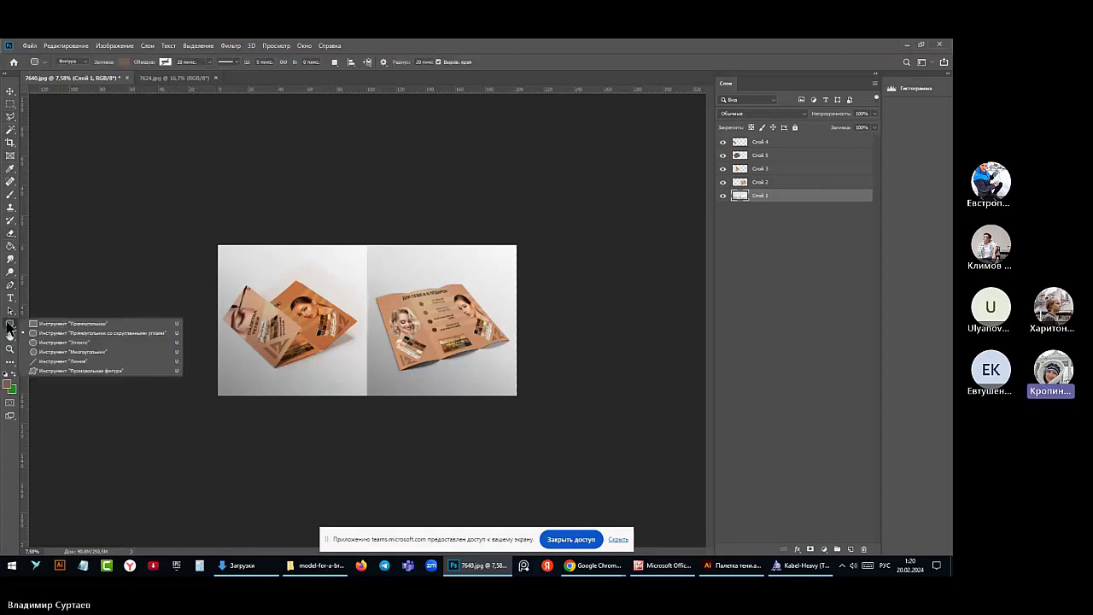
click(48, 325)
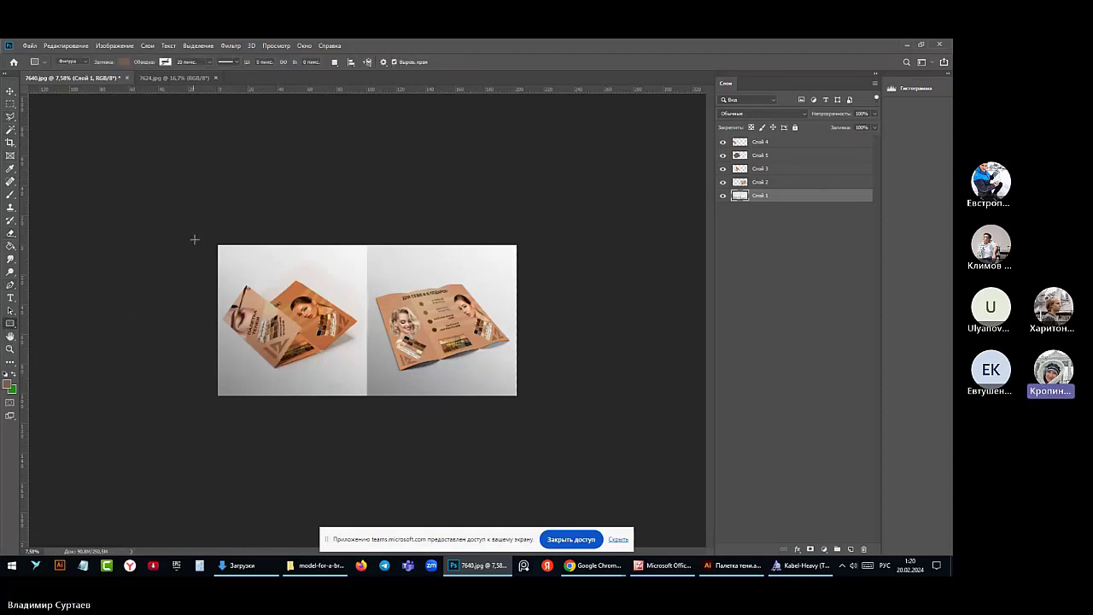
mouse_move(207, 233)
mouse_down()
mouse_move(407, 341)
mouse_move(310, 341)
mouse_move(380, 339)
mouse_up()
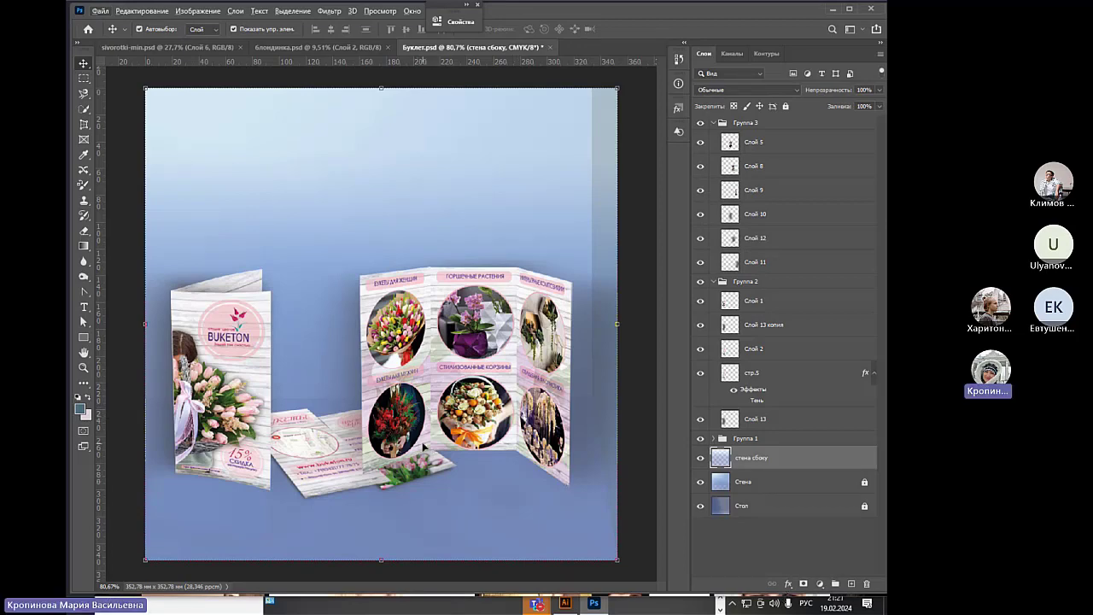
Zoom in and out to inspect the BUKETON booklet mockup in Буклет.psd
scroll(423, 445, up, 4)
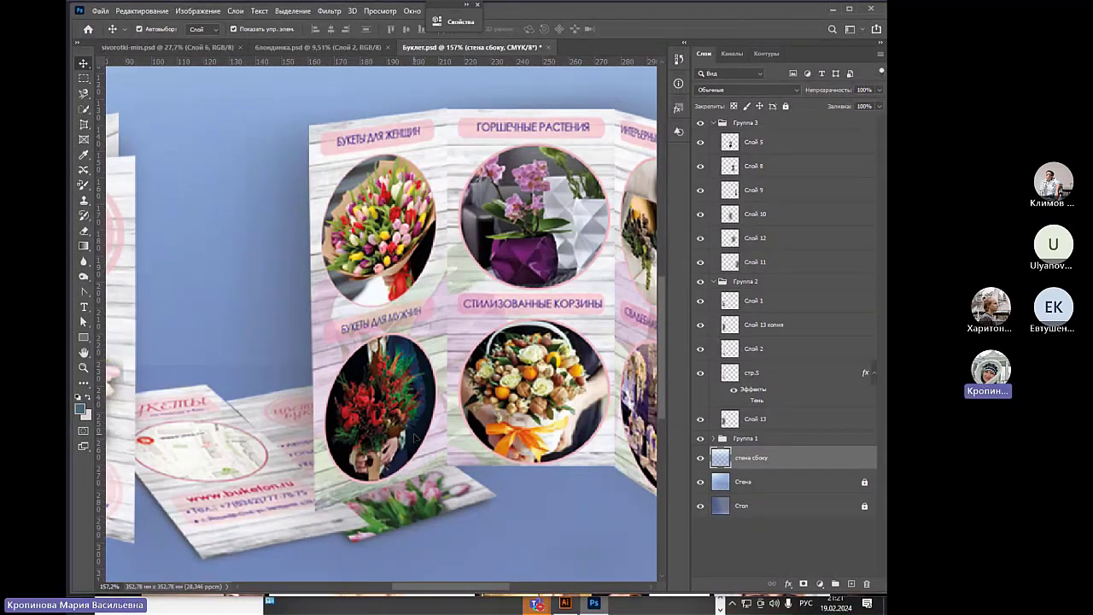
scroll(451, 435, down, 3)
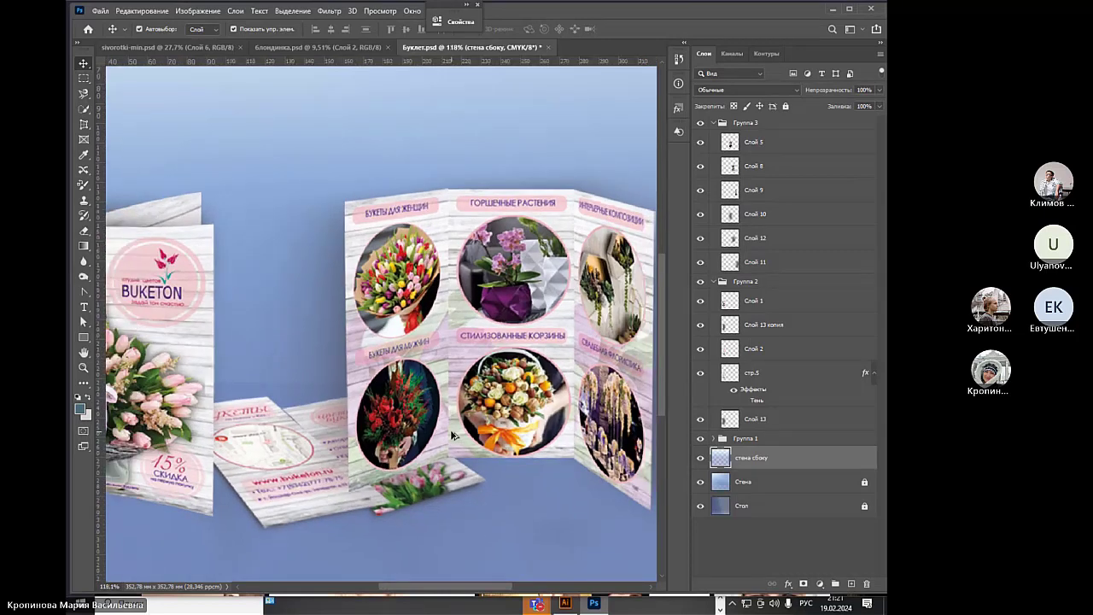
scroll(451, 436, down, 1)
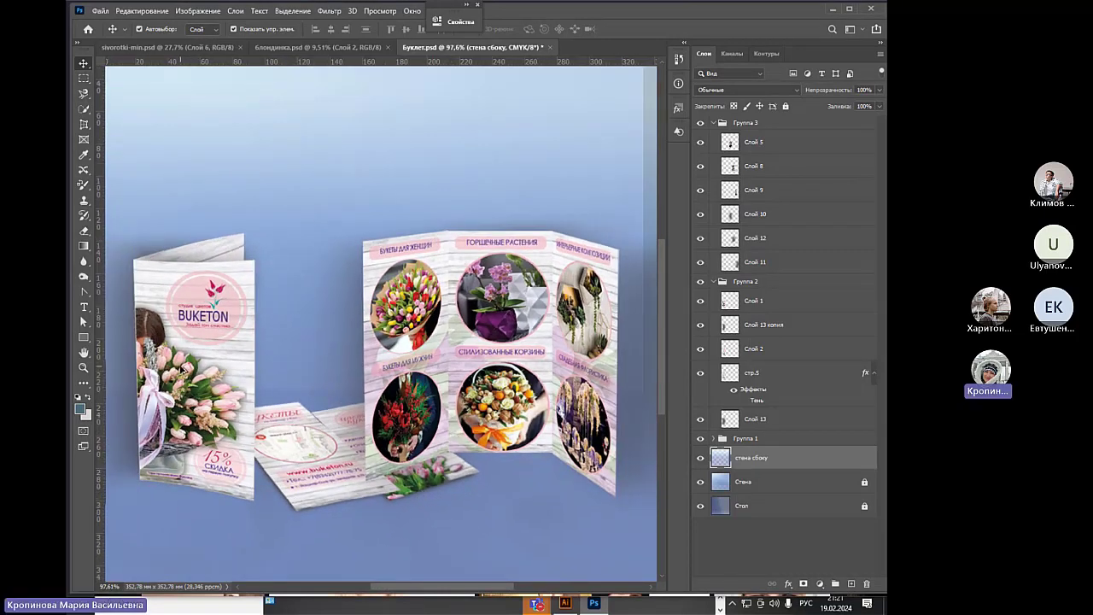
scroll(190, 387, down, 1)
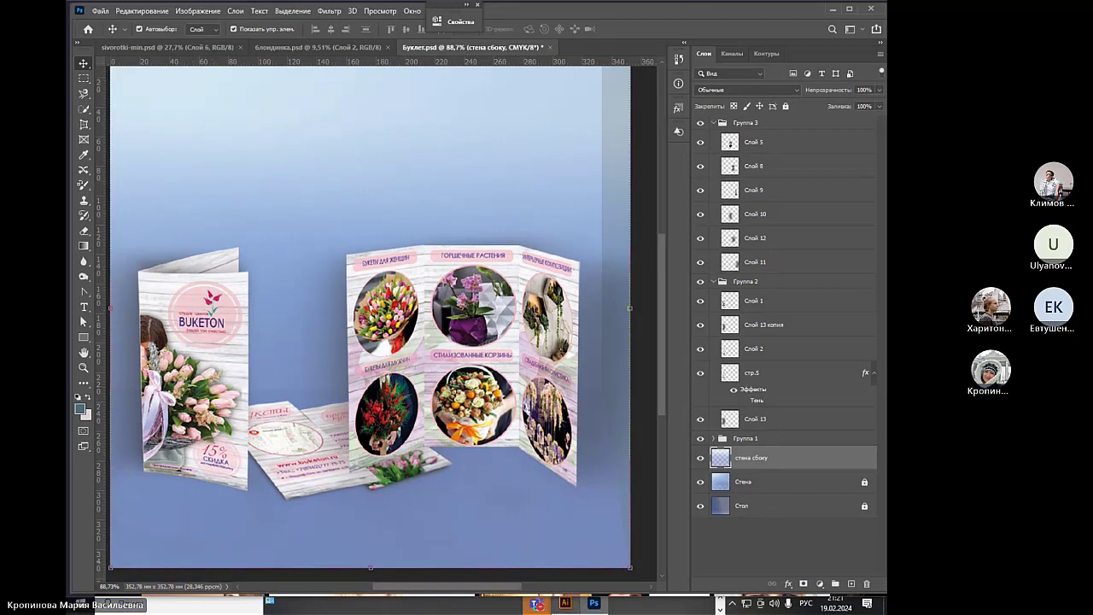
Bring up Буклет.ai in Illustrator, zoom over it, then return to Буклет.psd in Photoshop
mouse_move(565, 604)
click(560, 584)
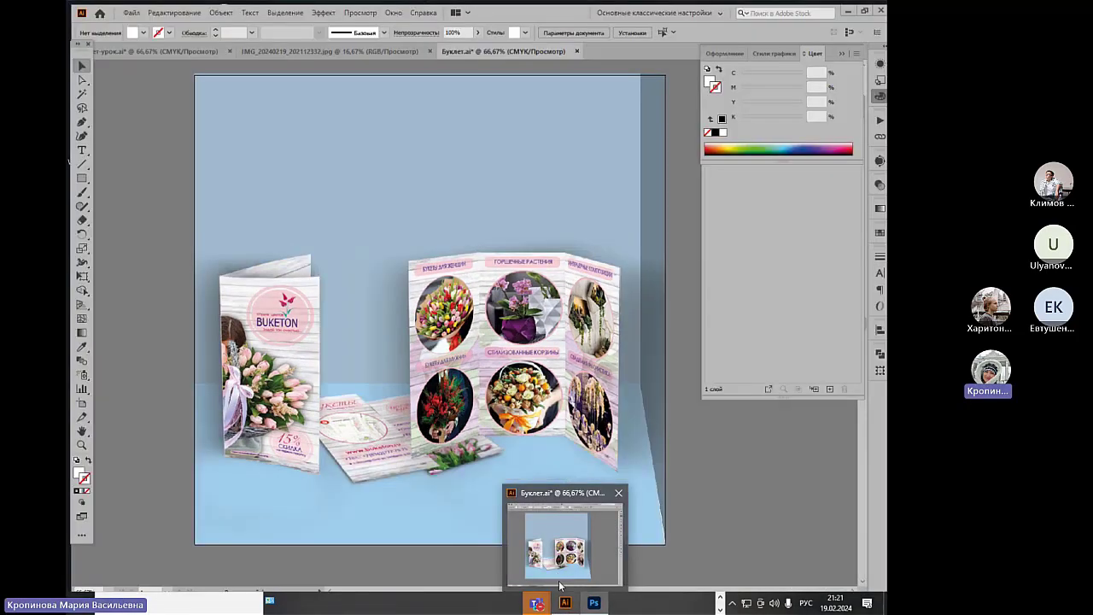
click(560, 564)
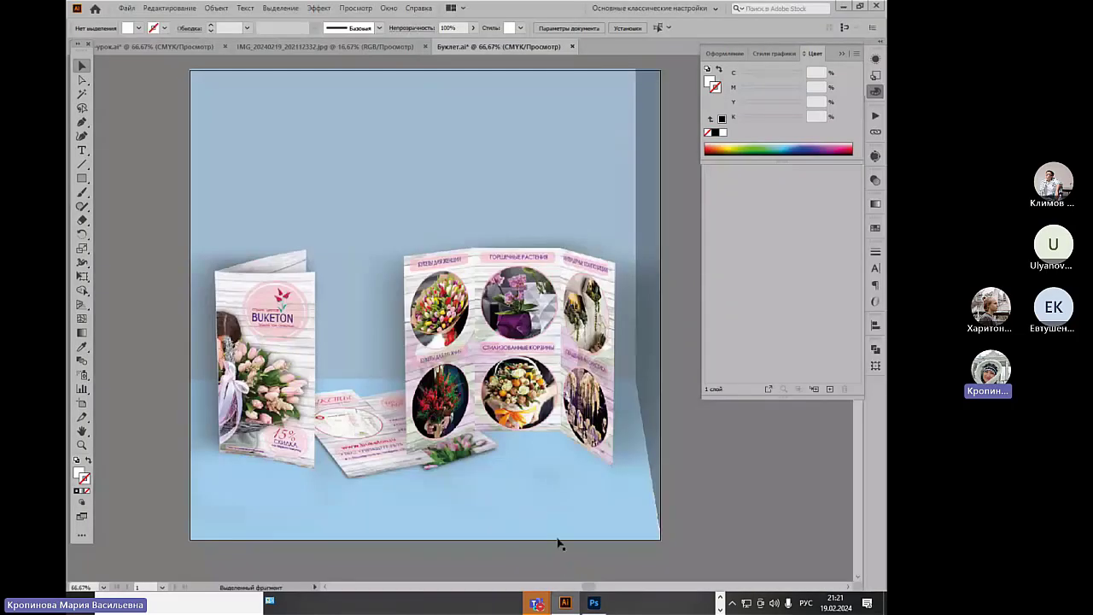
scroll(527, 483, up, 3)
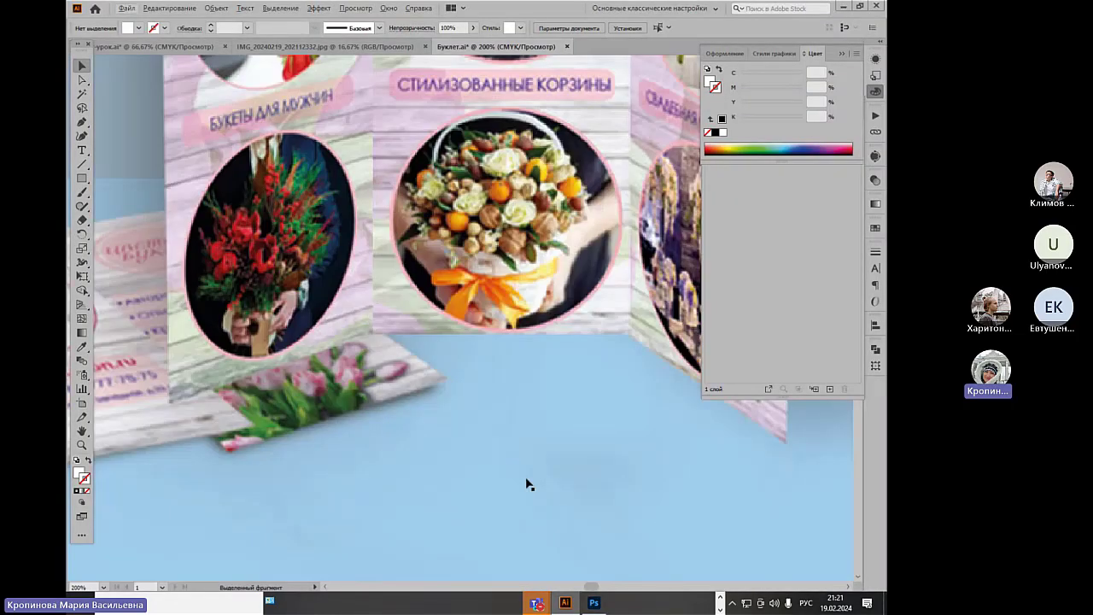
scroll(527, 484, down, 3)
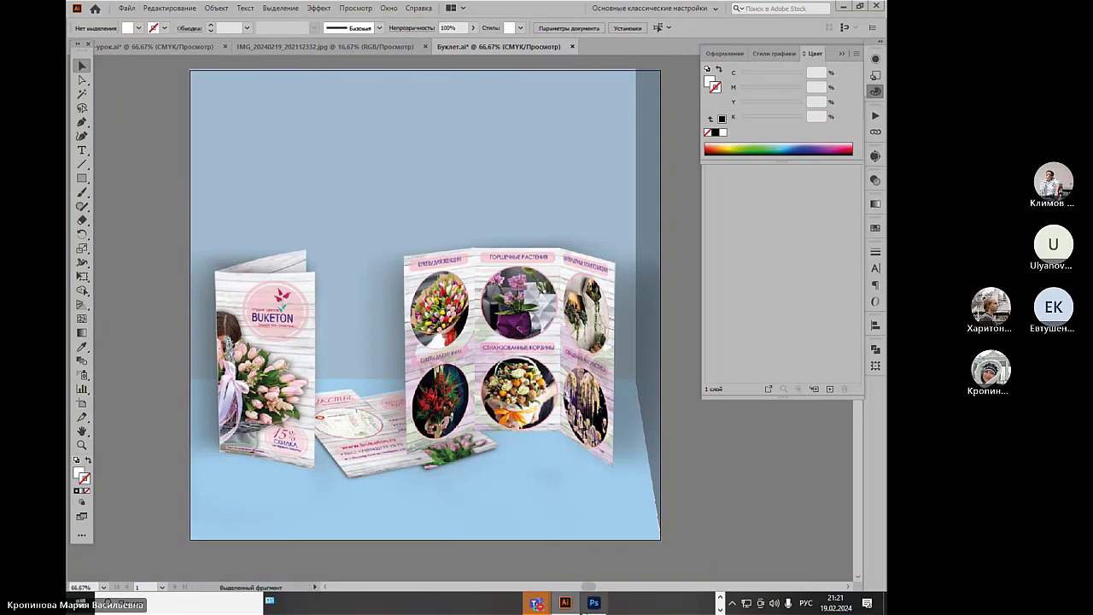
click(601, 604)
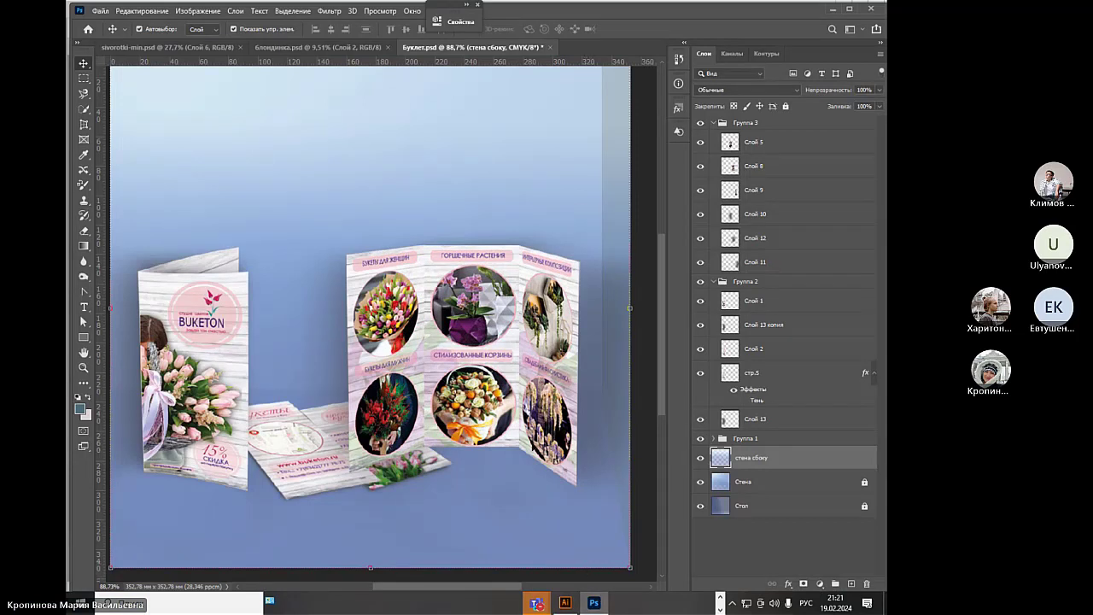
In Canvas Size, switch units to Pixels and change width and height from 1000 to 2500
click(183, 11)
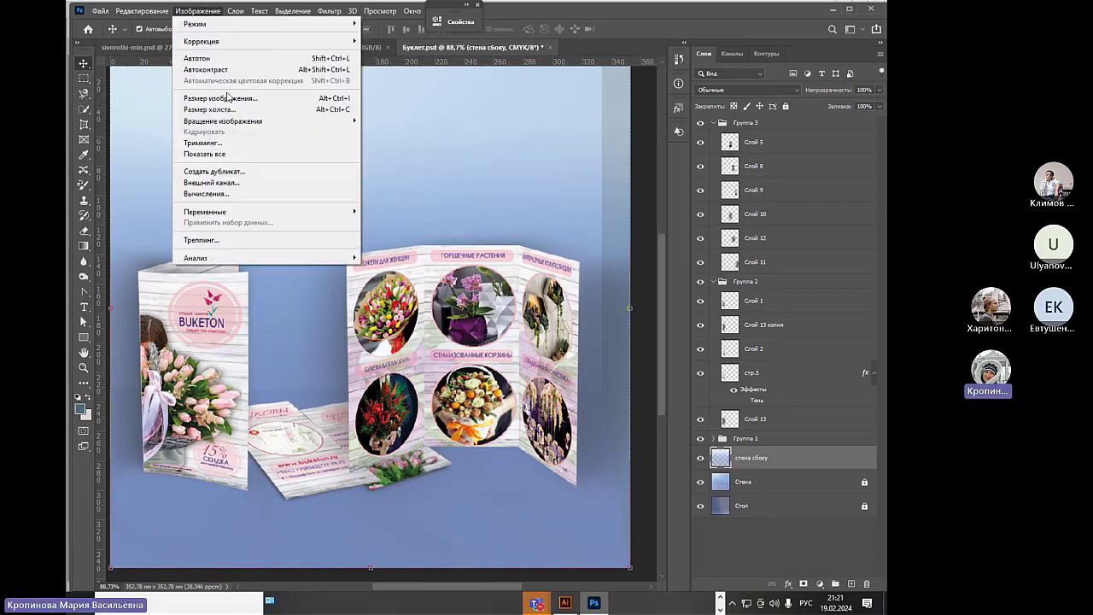
click(233, 111)
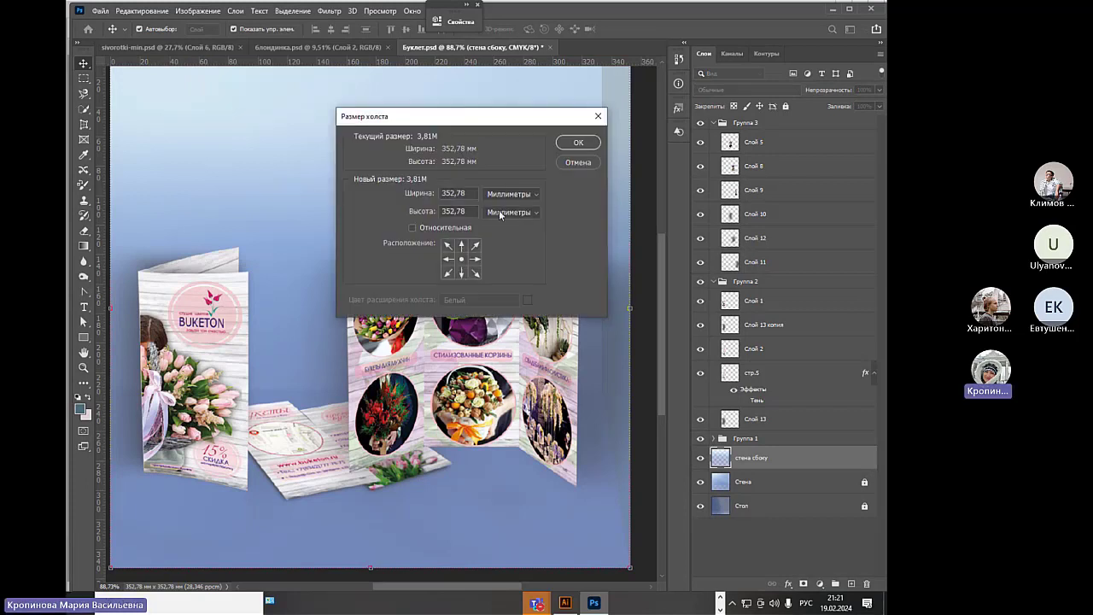
click(601, 117)
click(197, 11)
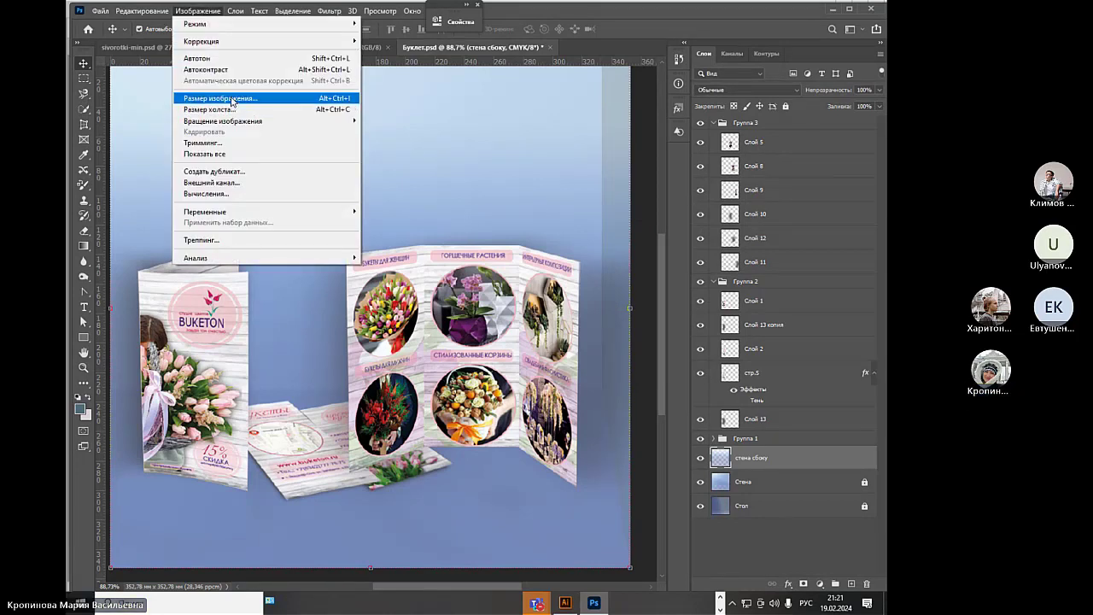
click(228, 111)
click(531, 195)
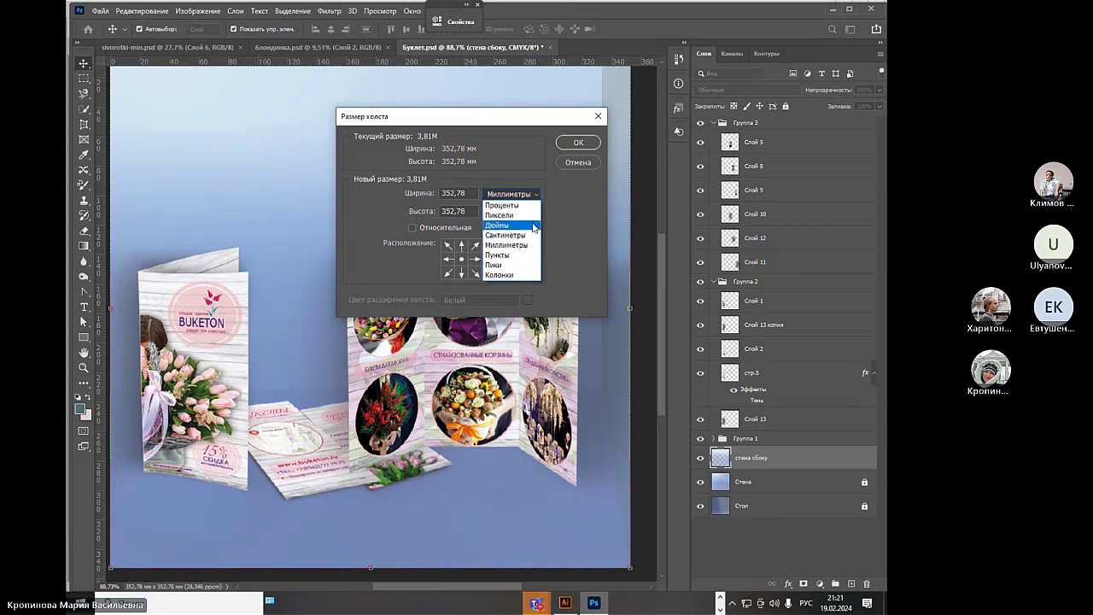
click(530, 216)
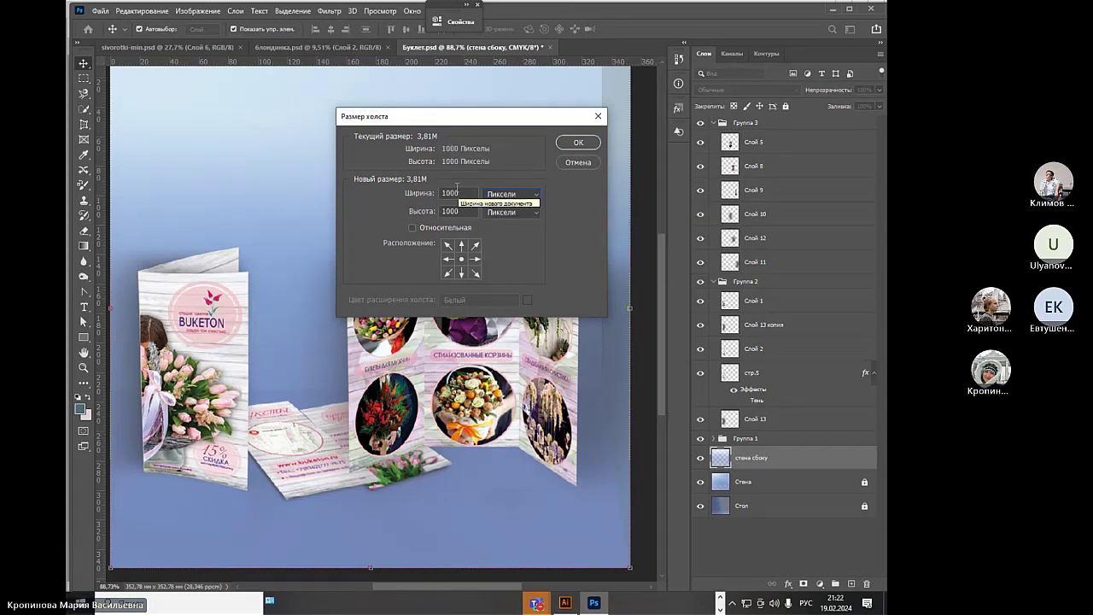
click(413, 196)
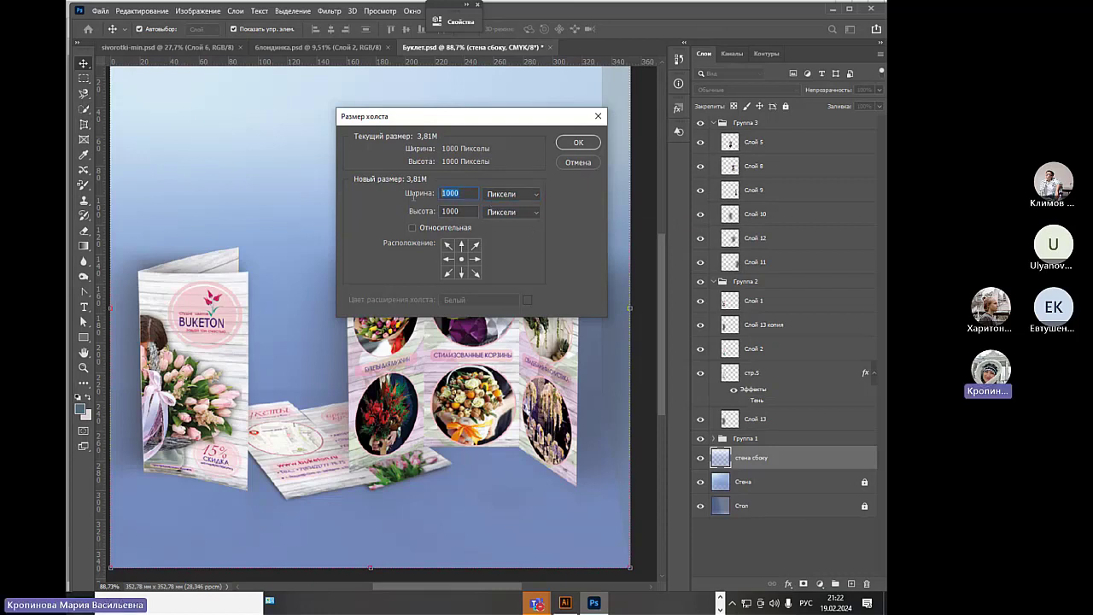
text(2500)
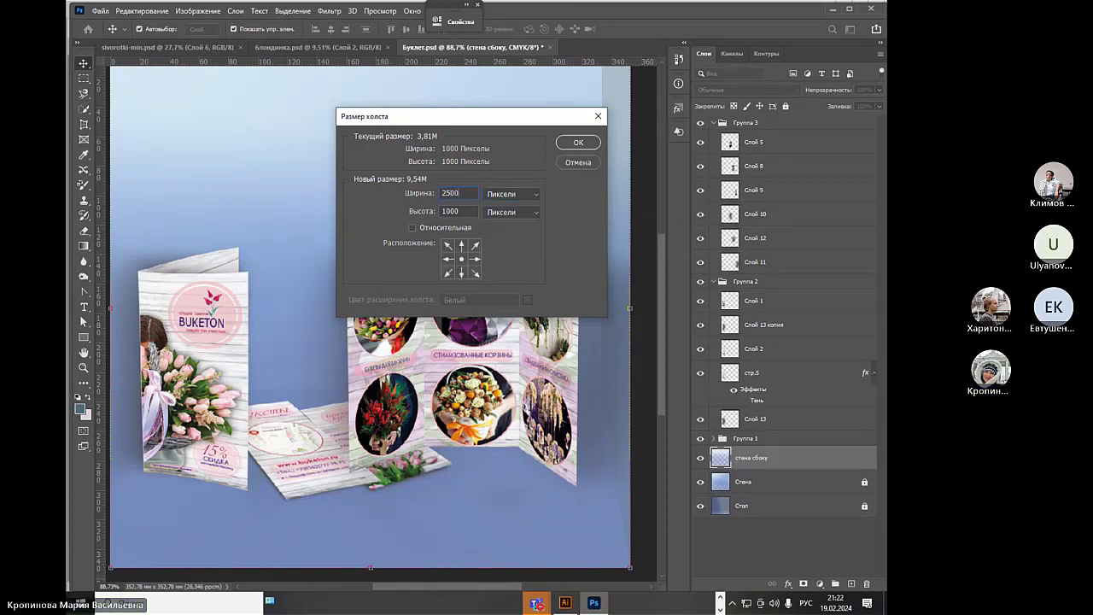
double_click(437, 209)
text(2500)
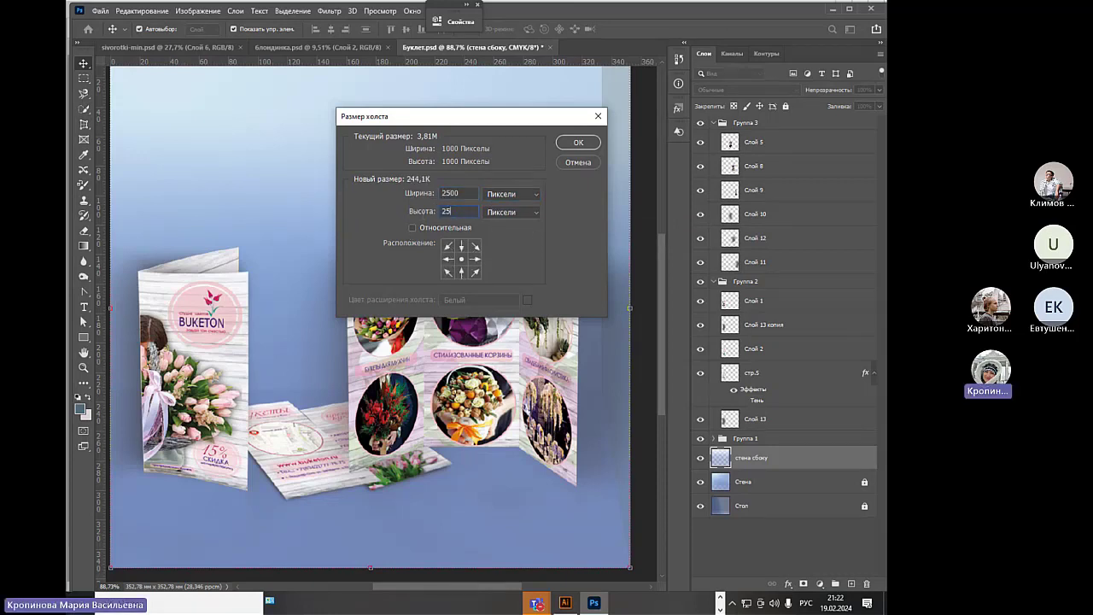
click(588, 147)
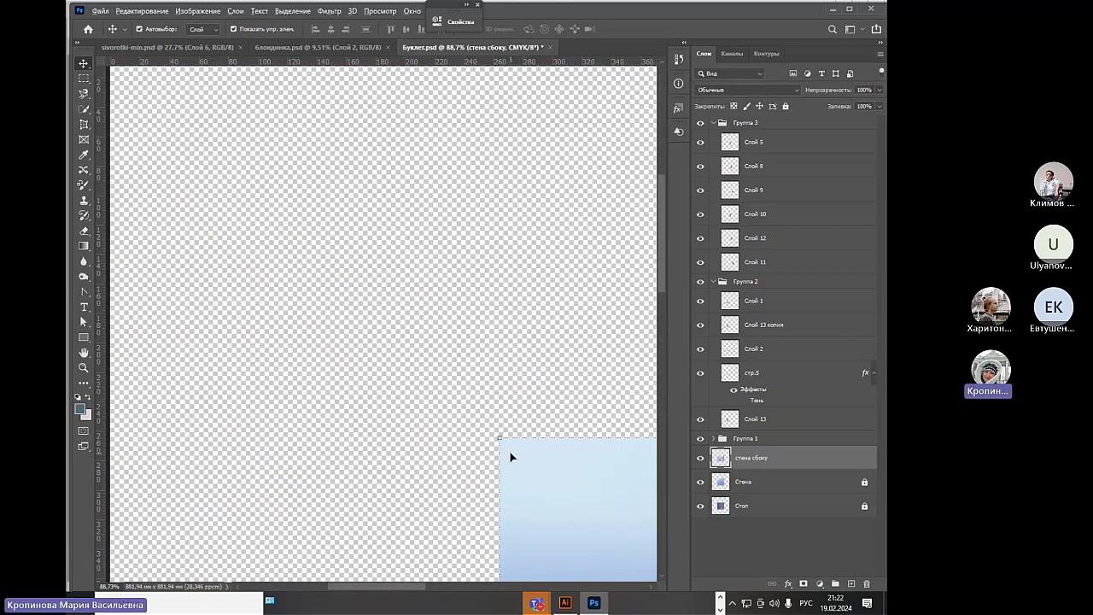
scroll(510, 455, down, 2)
scroll(510, 456, down, 4)
scroll(384, 326, up, 3)
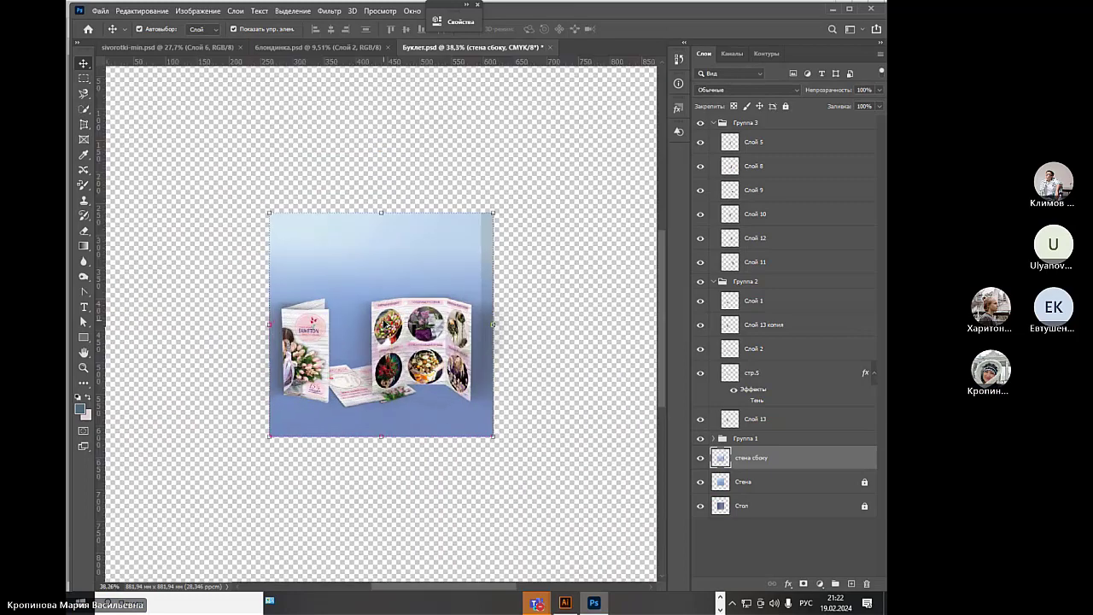
scroll(384, 327, up, 5)
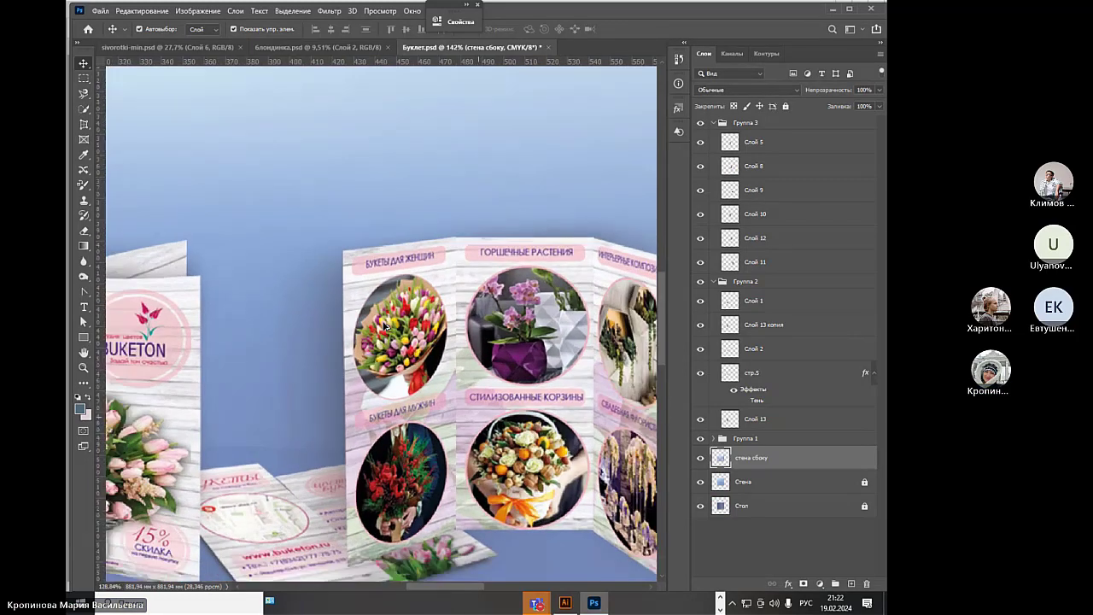
scroll(383, 328, down, 2)
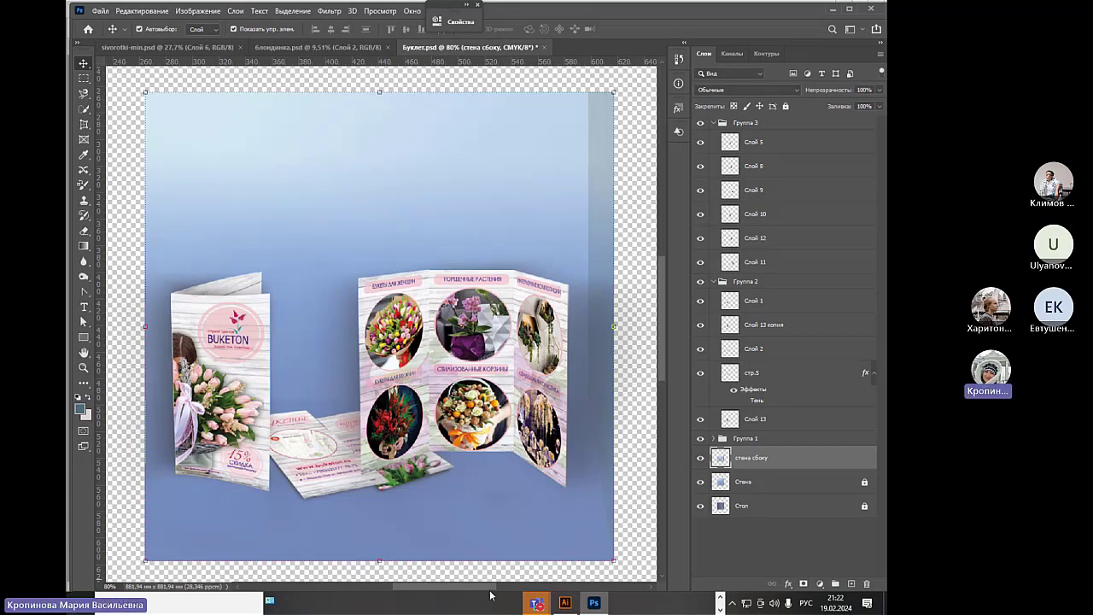
Switch from the shared Photoshop and Illustrator windows to the Teams meeting, dismissing the Downloads flyout
click(559, 606)
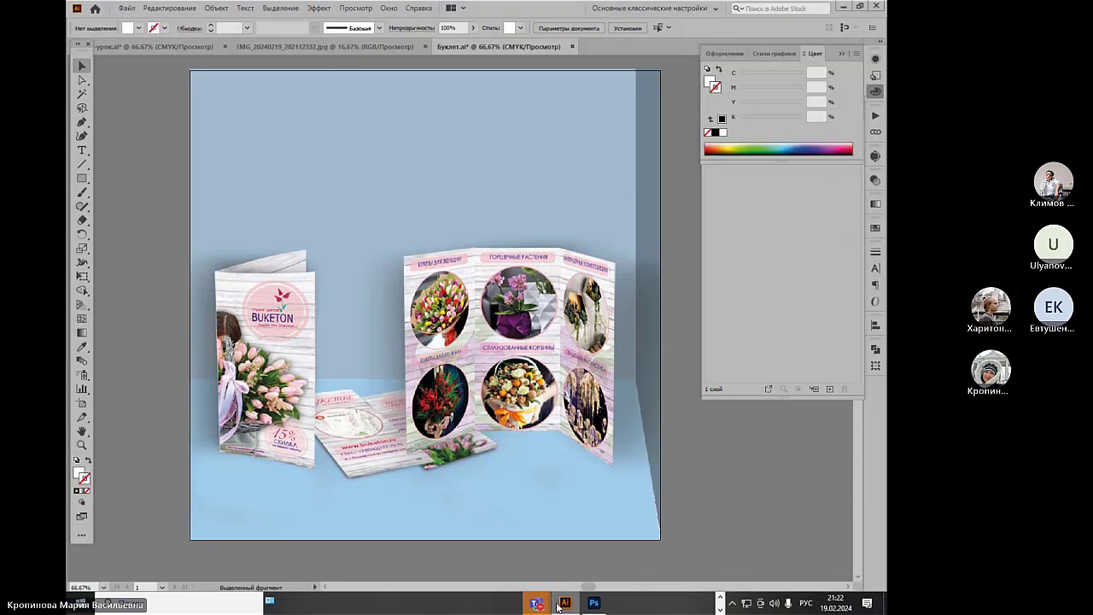
mouse_move(536, 604)
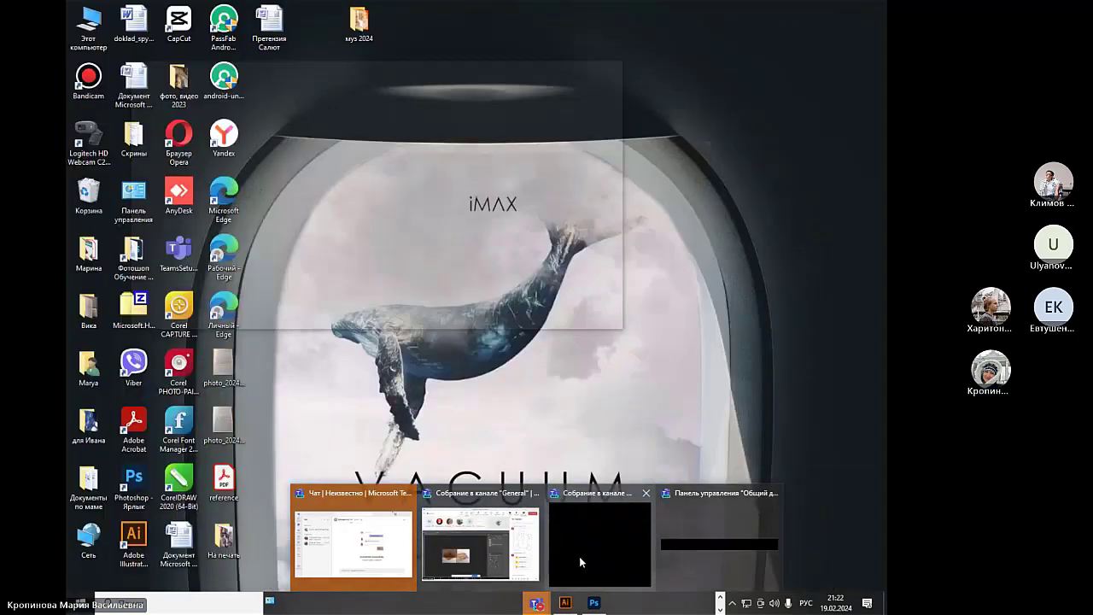
click(579, 556)
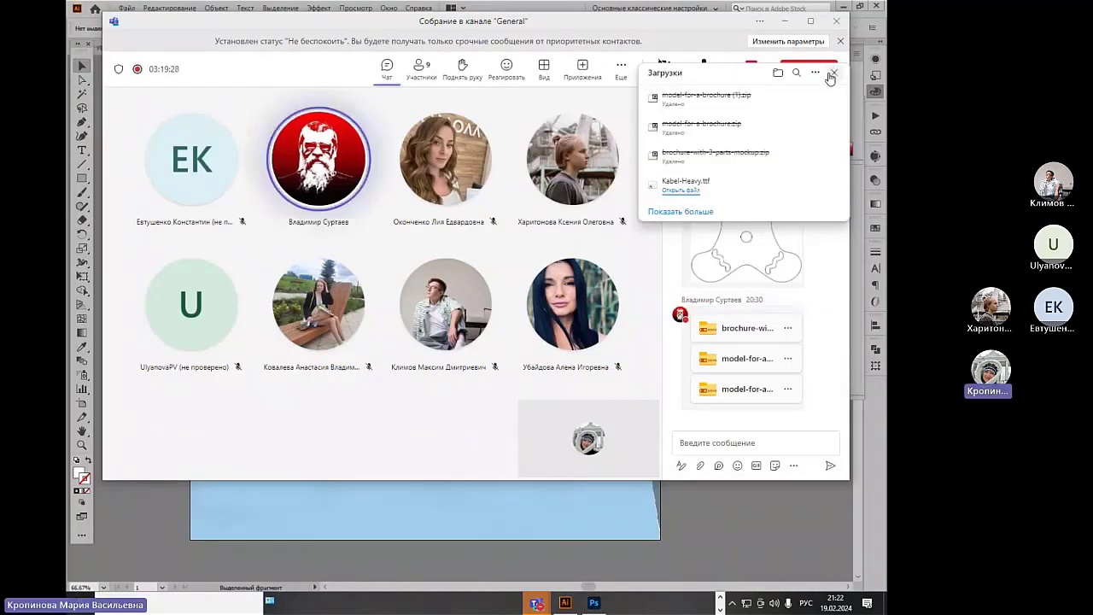
click(832, 74)
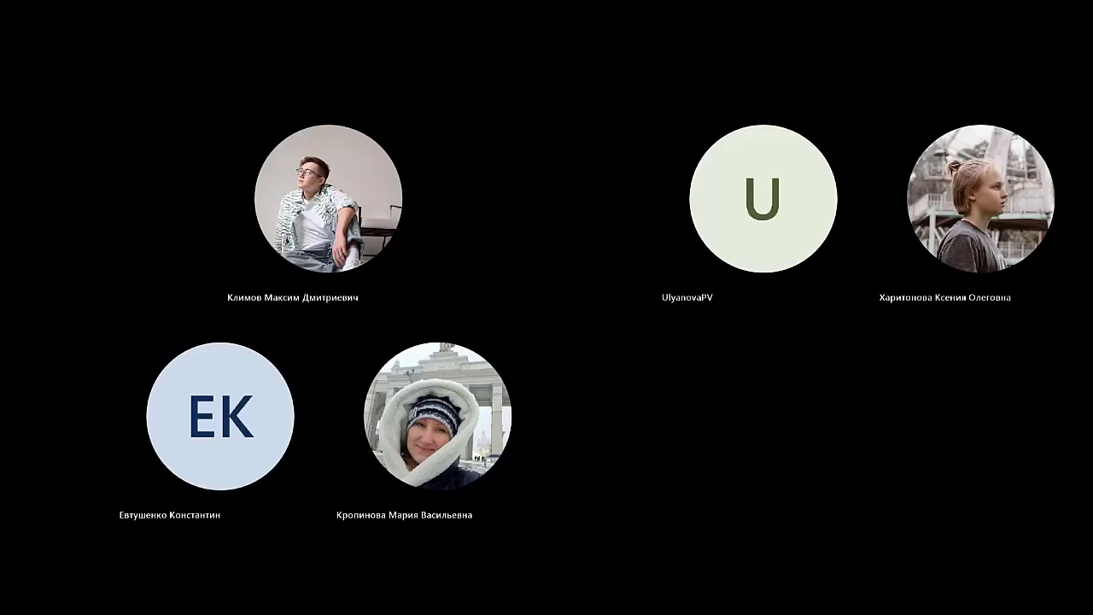